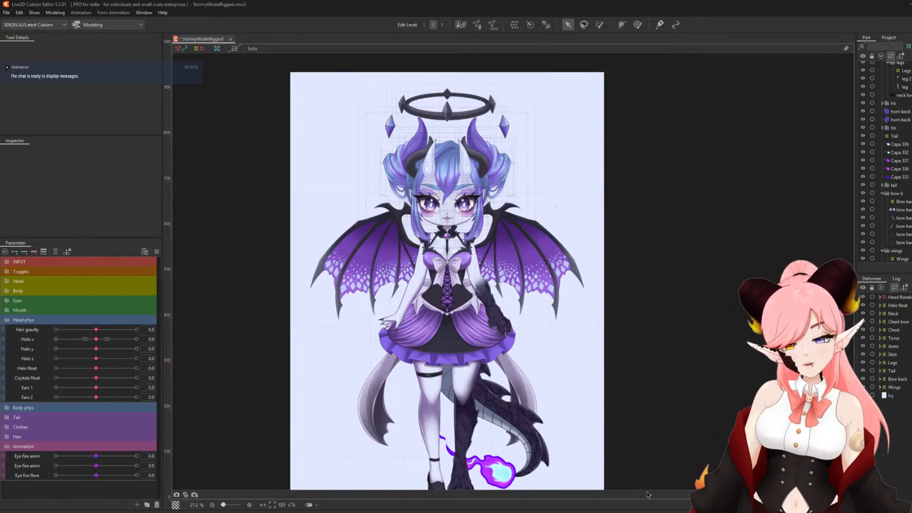
Switch to the Live2D body movement guide image, review the torso, hips and position movements, and return to the model.
key(alt+Tab)
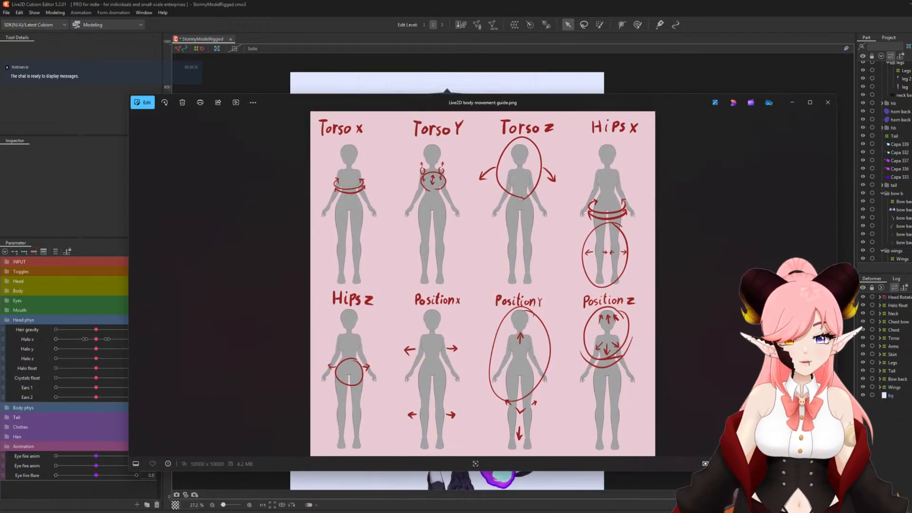
drag(462, 104, 397, 100)
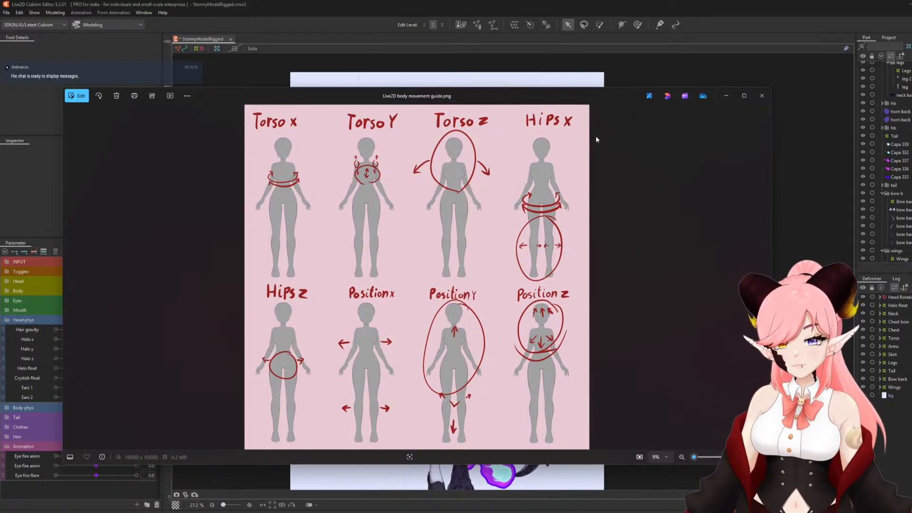
click(727, 96)
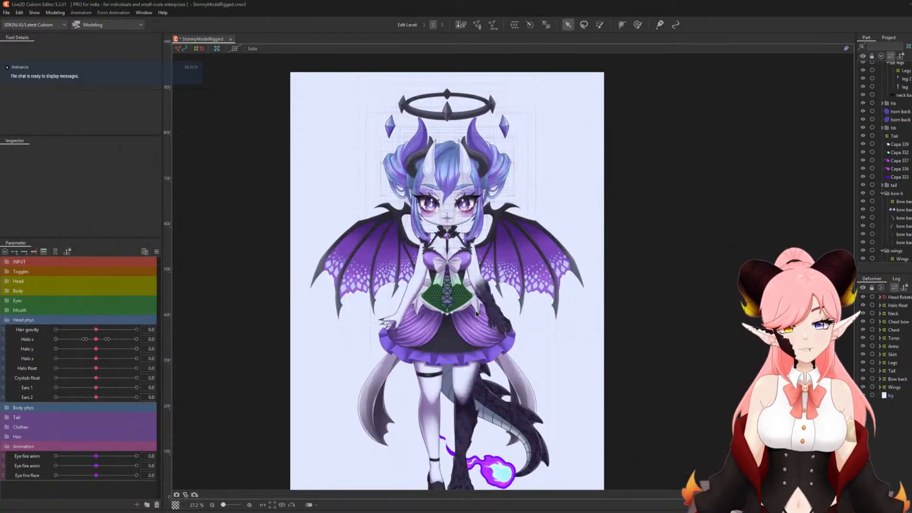
Collapse the expanded Head phys and Animation parameter groups.
scroll(408, 287, down, 2)
scroll(408, 288, up, 3)
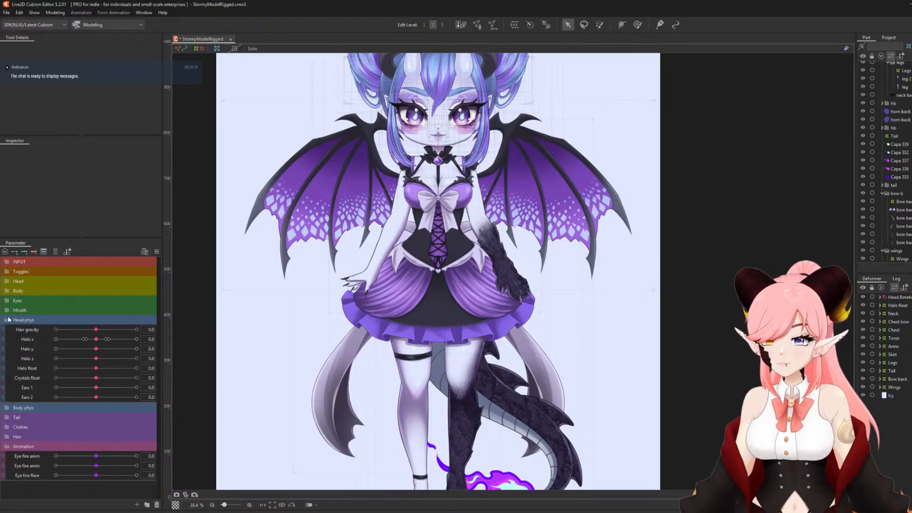
click(11, 320)
click(30, 368)
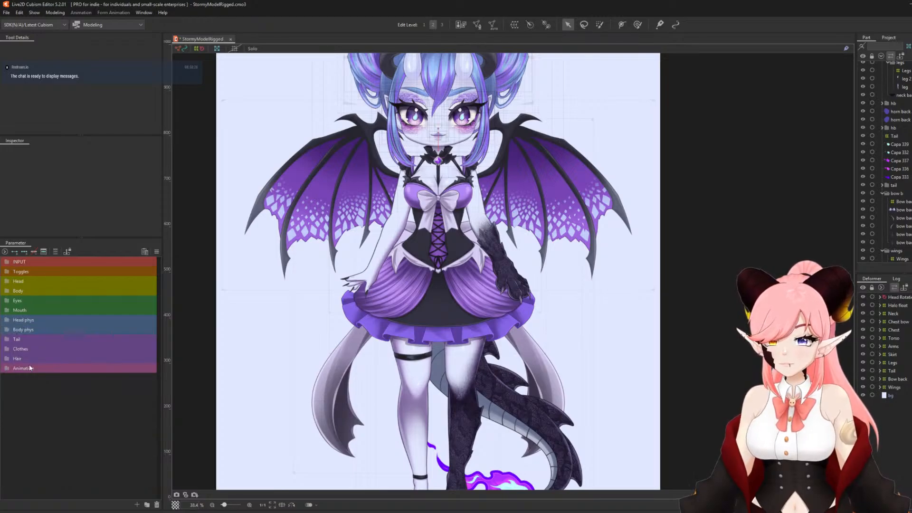
Create a parameter named "Torso x" with the ID TorsoX in the Body group.
click(27, 291)
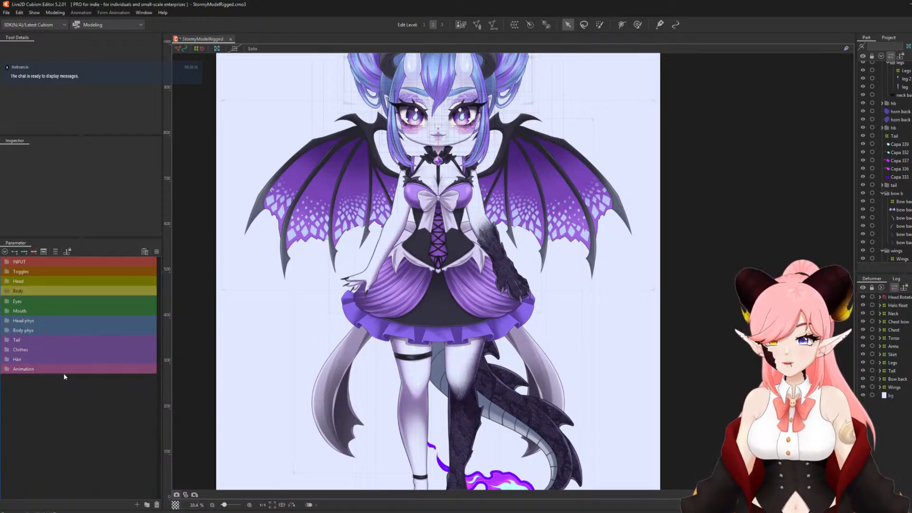
click(136, 505)
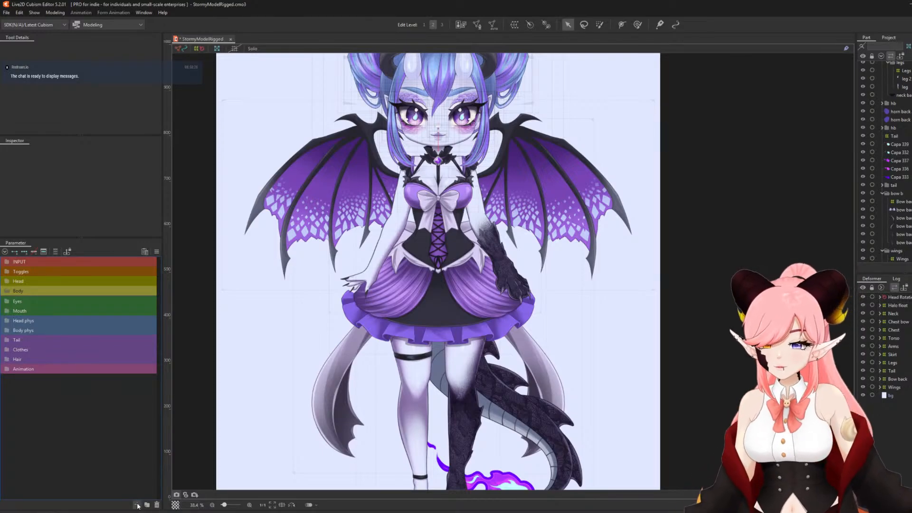
text(Torso x)
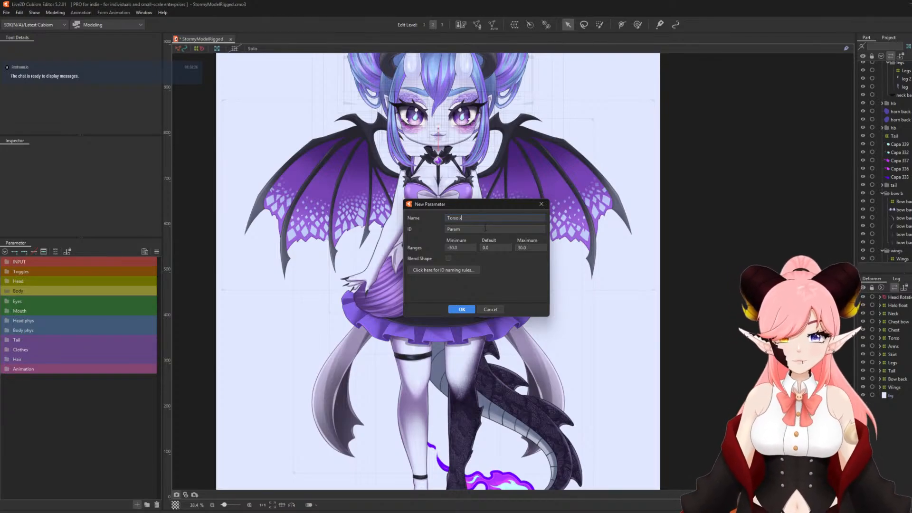
double_click(481, 229)
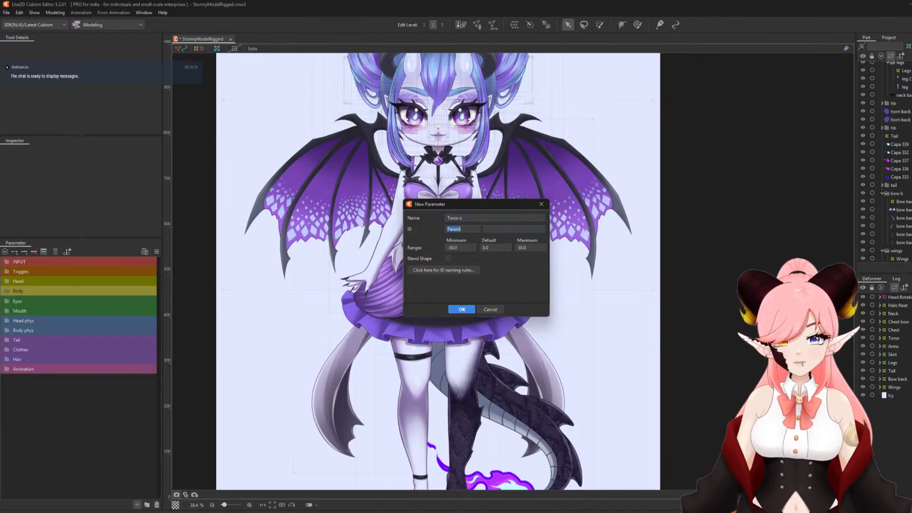
text(T)
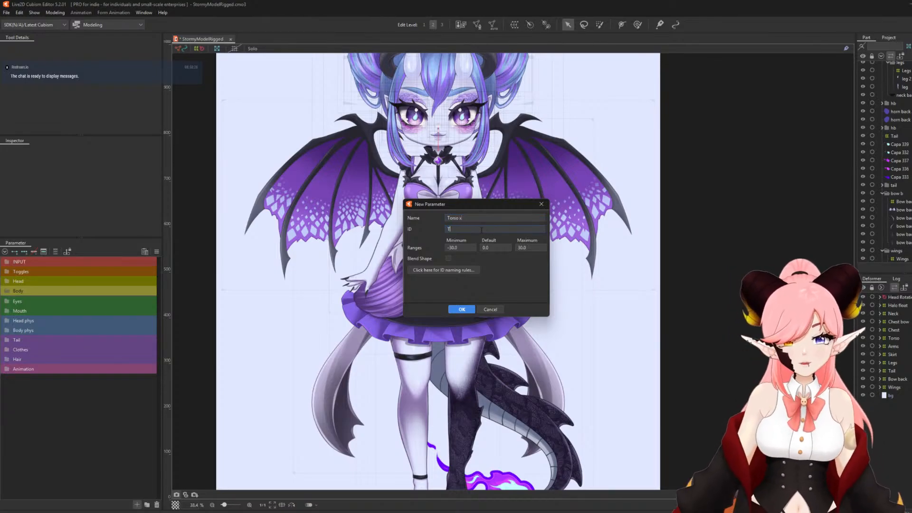
text(orsoX)
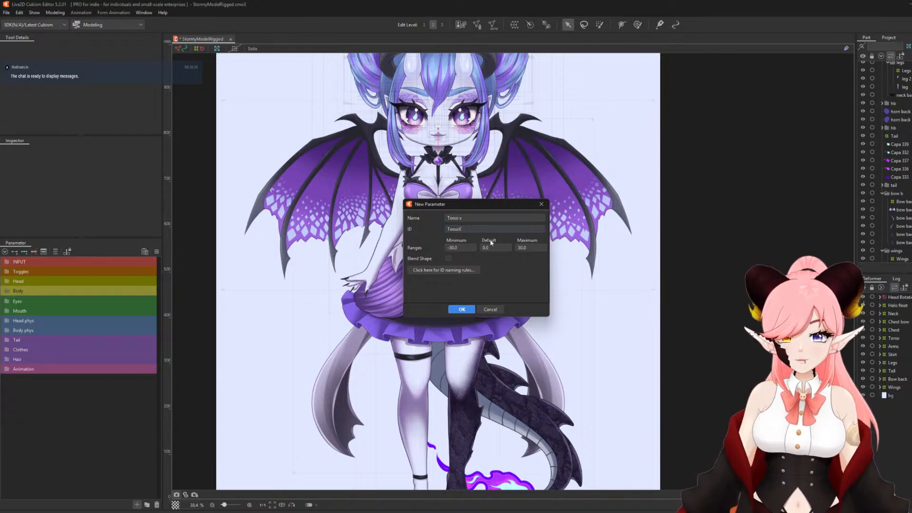
click(456, 309)
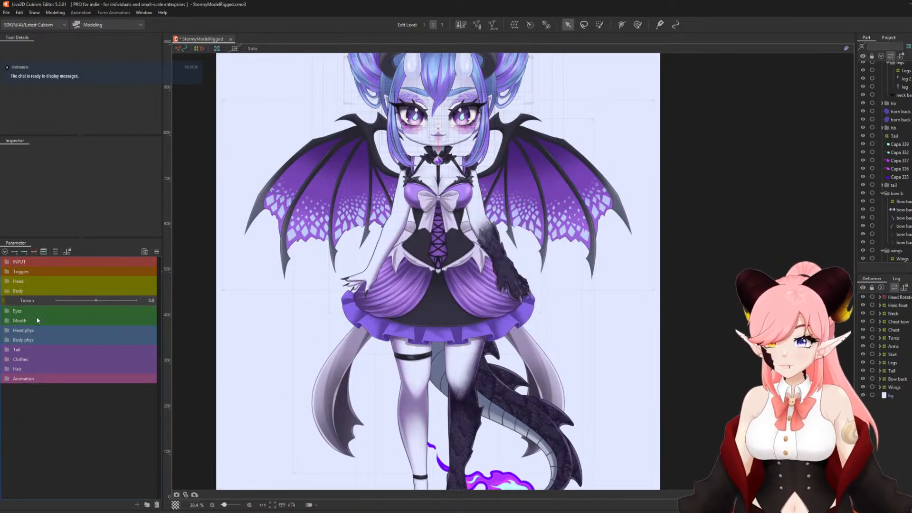
Duplicate the Torso x parameter and change the copy's name to "Torso y" and its ID to TorsoY.
right_click(28, 302)
click(33, 314)
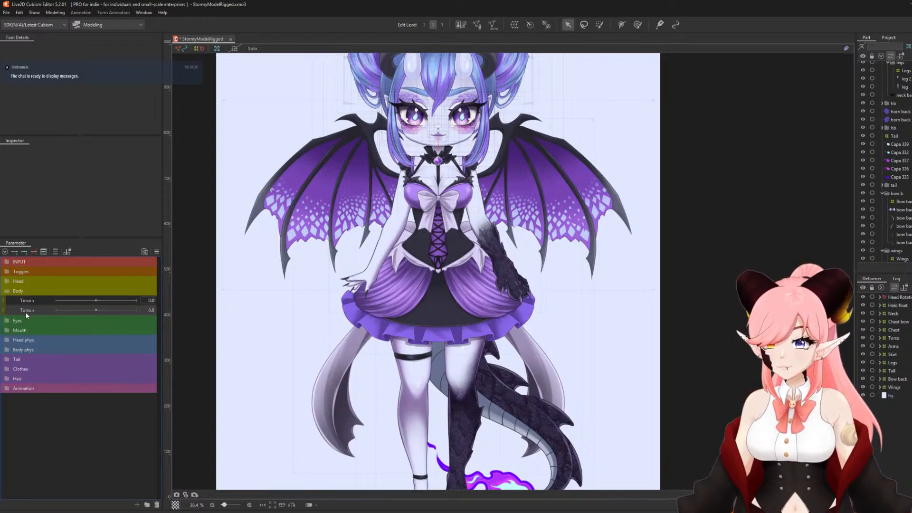
right_click(26, 311)
click(40, 315)
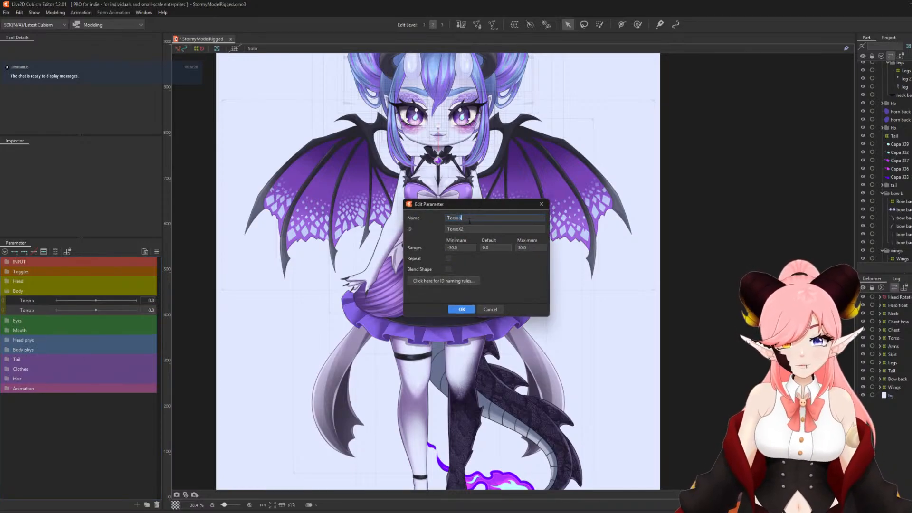
double_click(480, 229)
text(Torso)
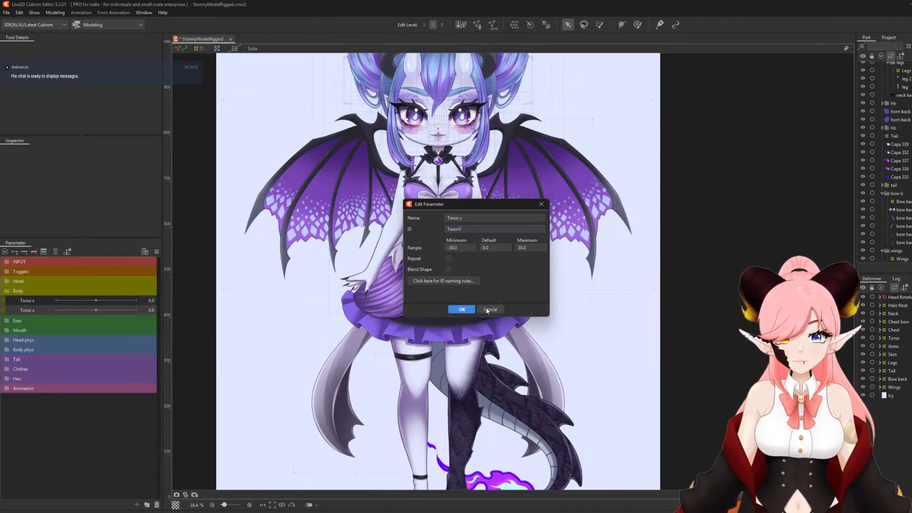
click(469, 309)
Duplicate the Torso y parameter and change the copy's name to "Torso z" and its ID to TorsoZ.
right_click(32, 312)
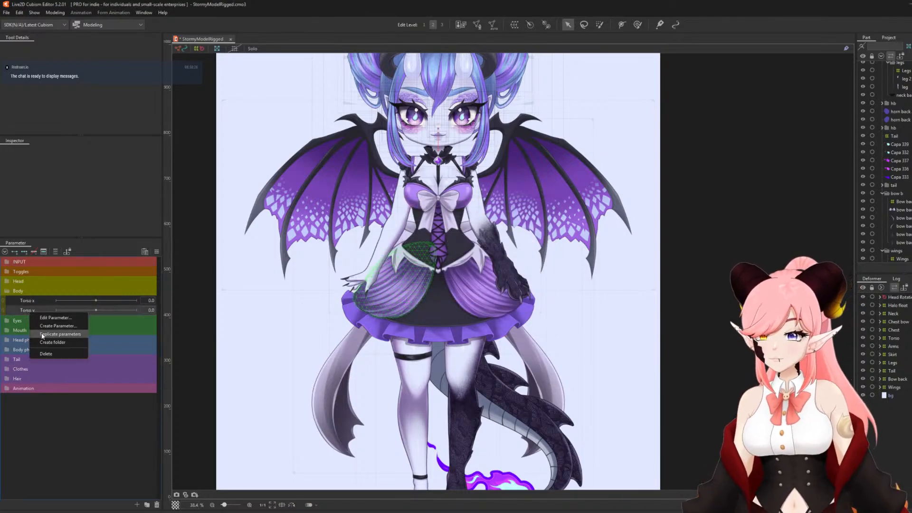
click(42, 334)
right_click(29, 321)
click(38, 328)
click(475, 217)
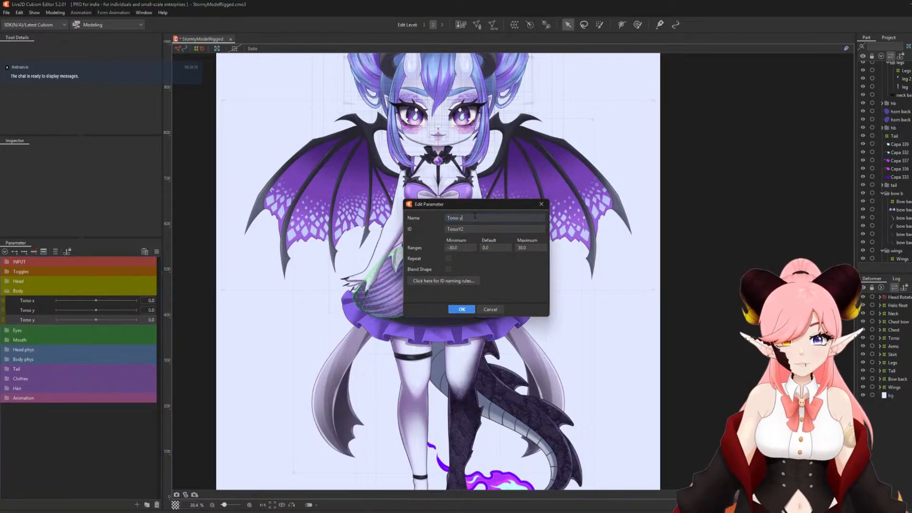
double_click(464, 230)
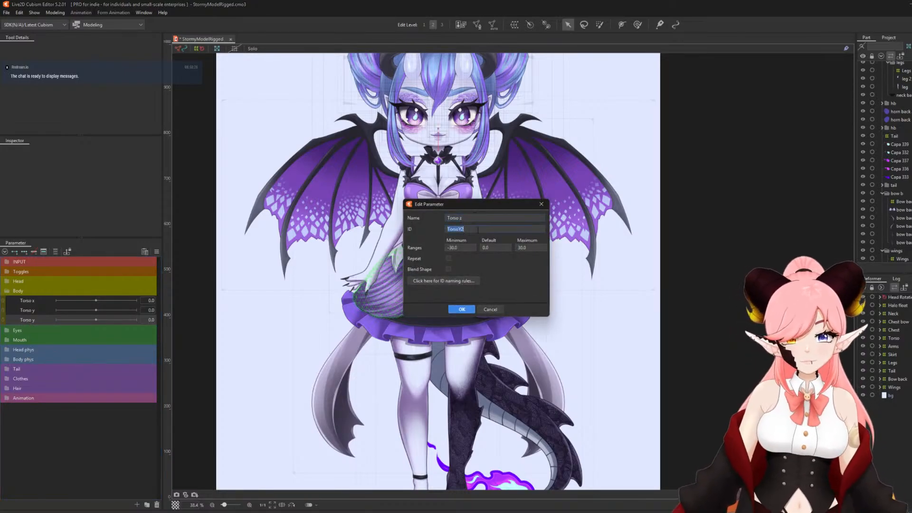
text(TorsoX)
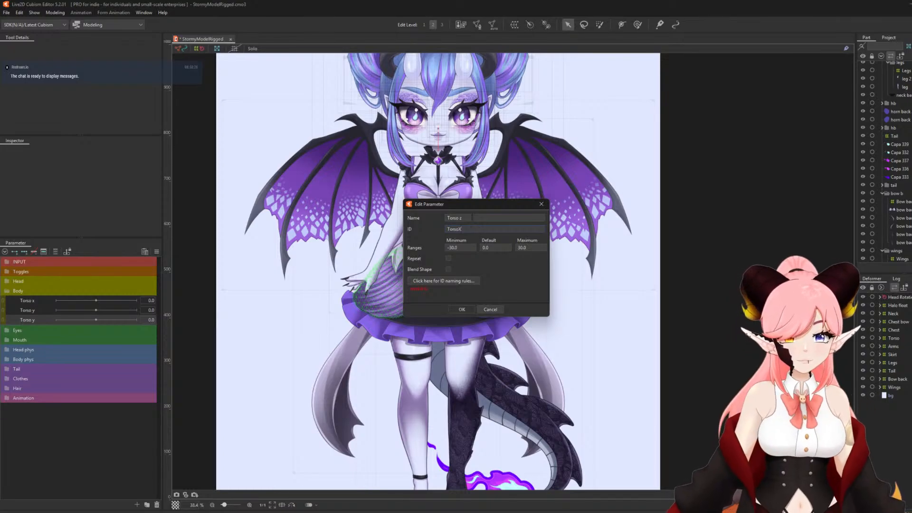
key(BackSpace)
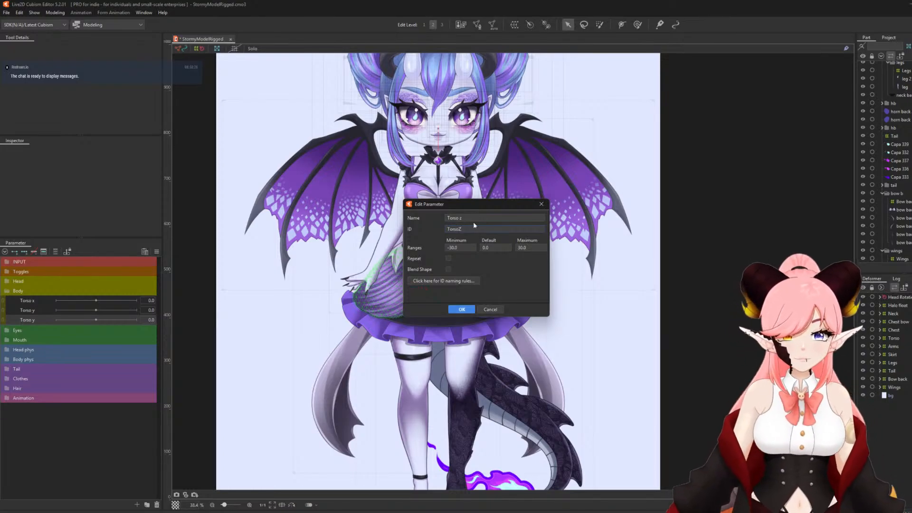
click(465, 309)
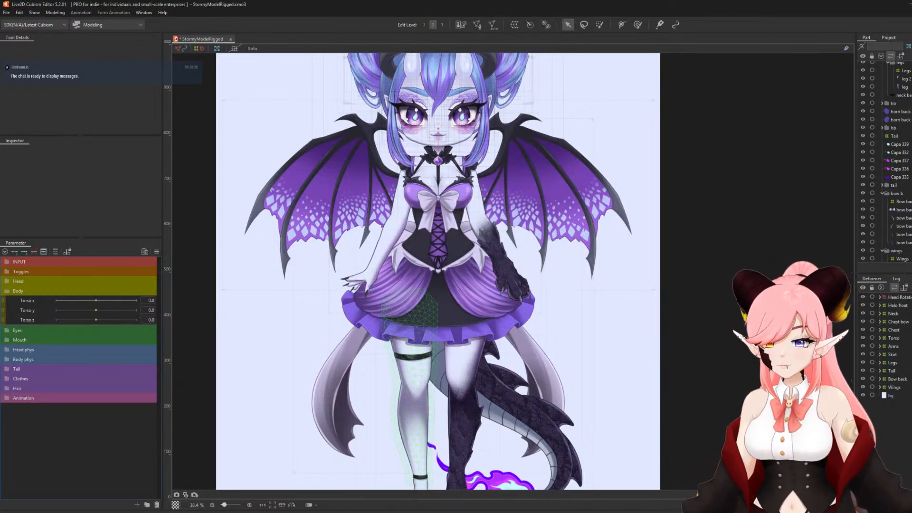
Save the model file.
key(ctrl+s)
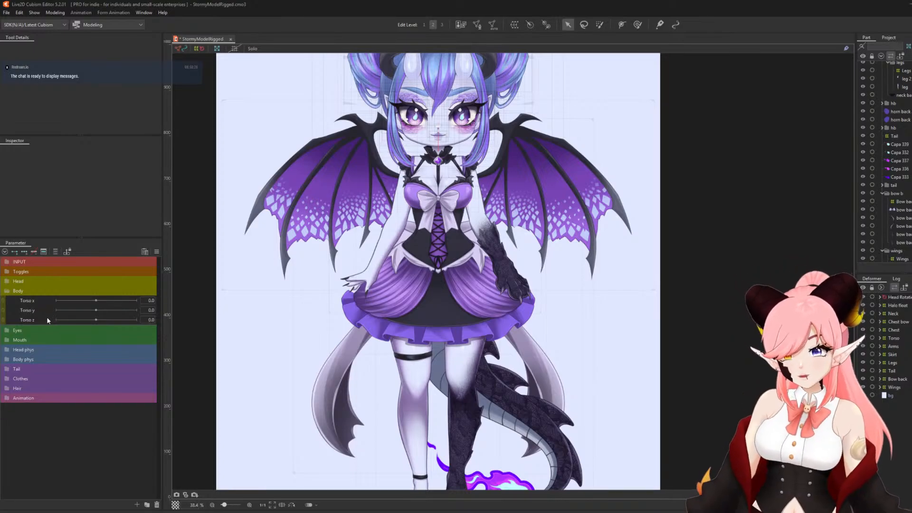
scroll(450, 291, down, 2)
scroll(473, 217, up, 4)
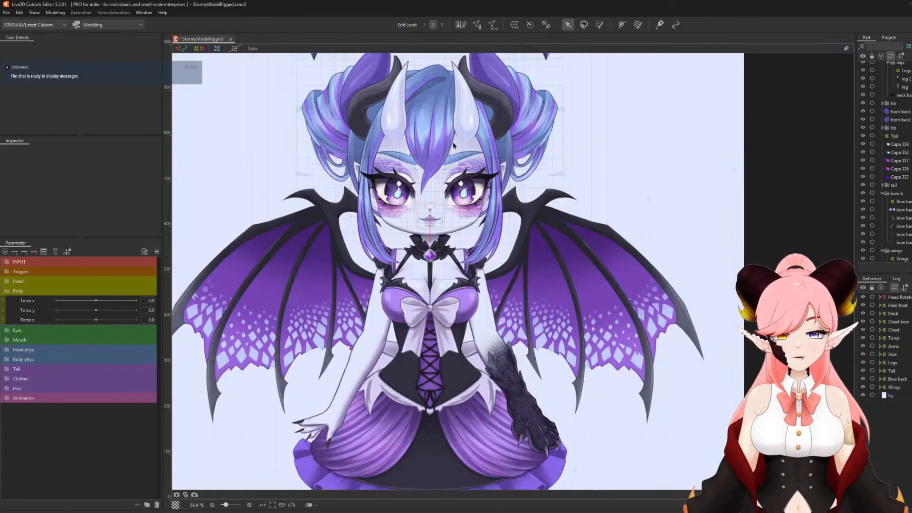
scroll(474, 217, down, 2)
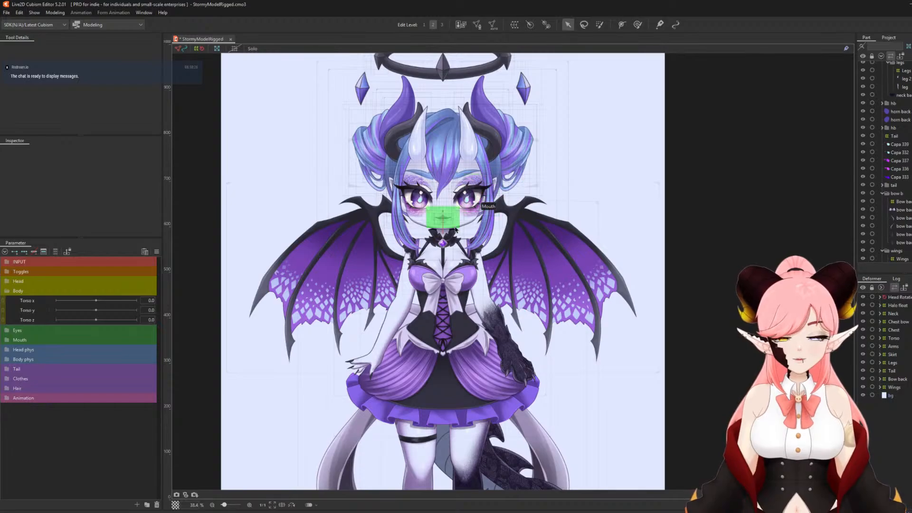
key(ctrl+s)
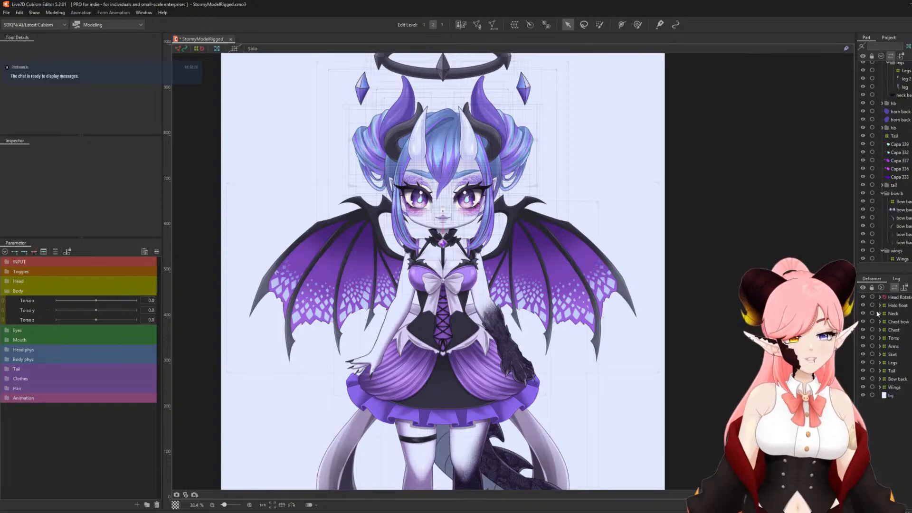
Create a warp deformer named "Body" as the parent of the Chest, Torso and Skirt deformers.
click(896, 331)
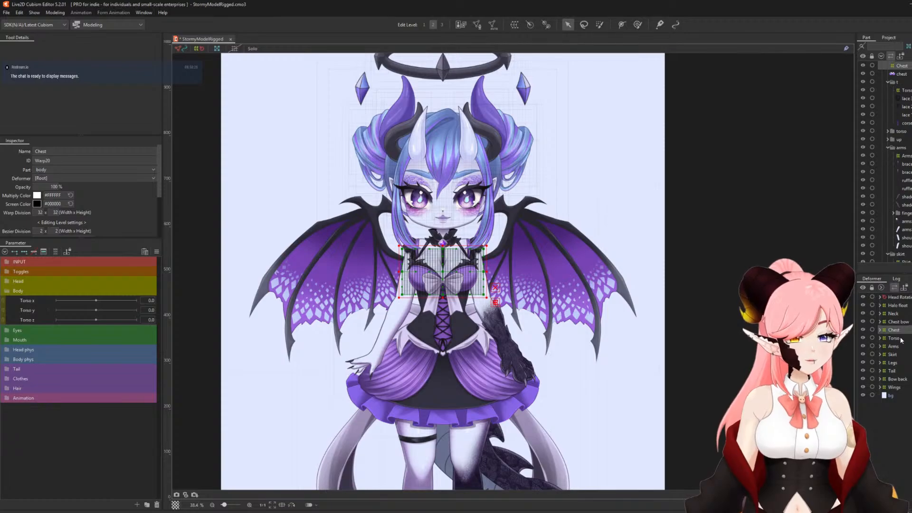
ctrl+click(899, 338)
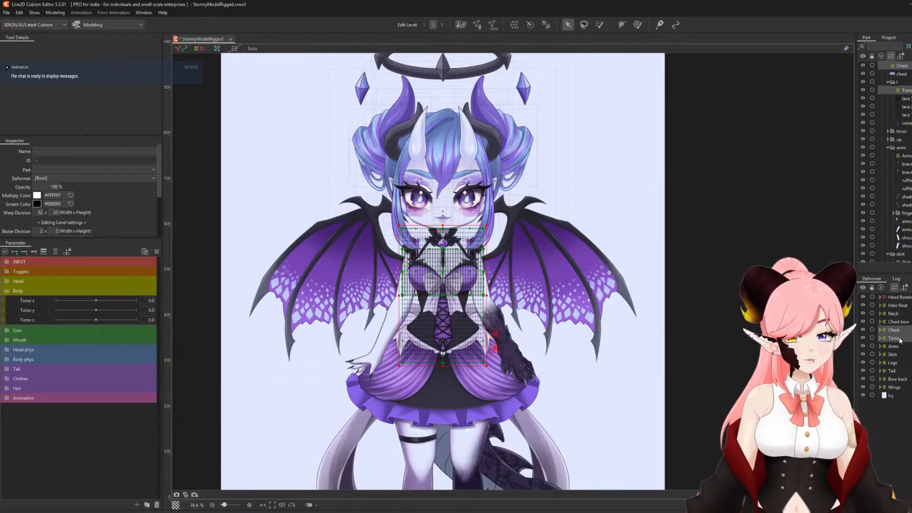
ctrl+click(894, 357)
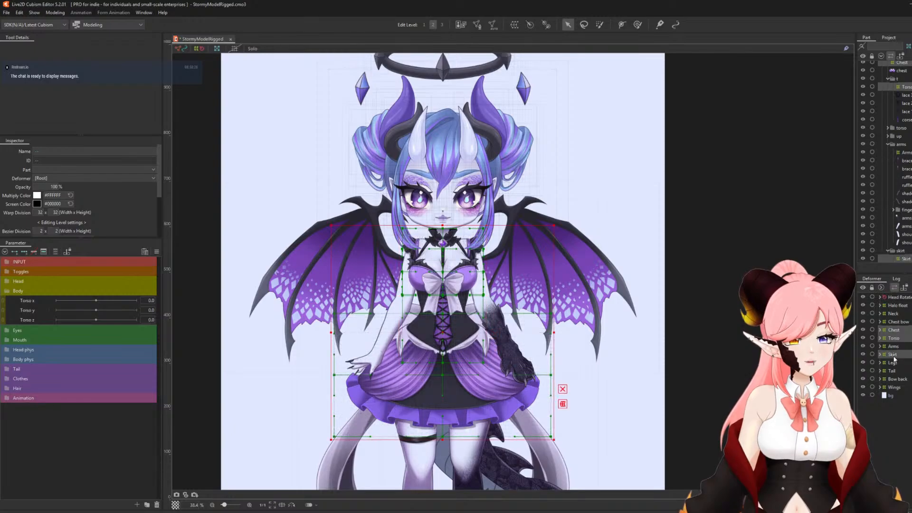
click(515, 24)
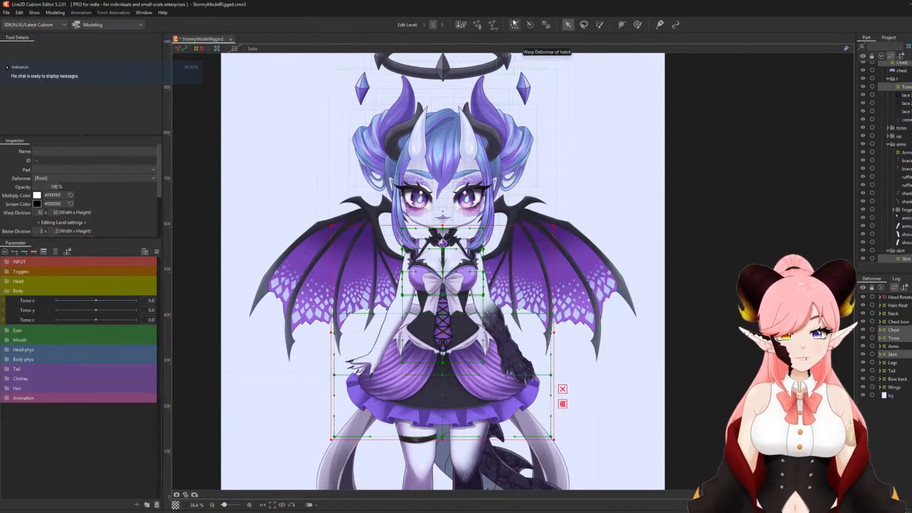
click(693, 234)
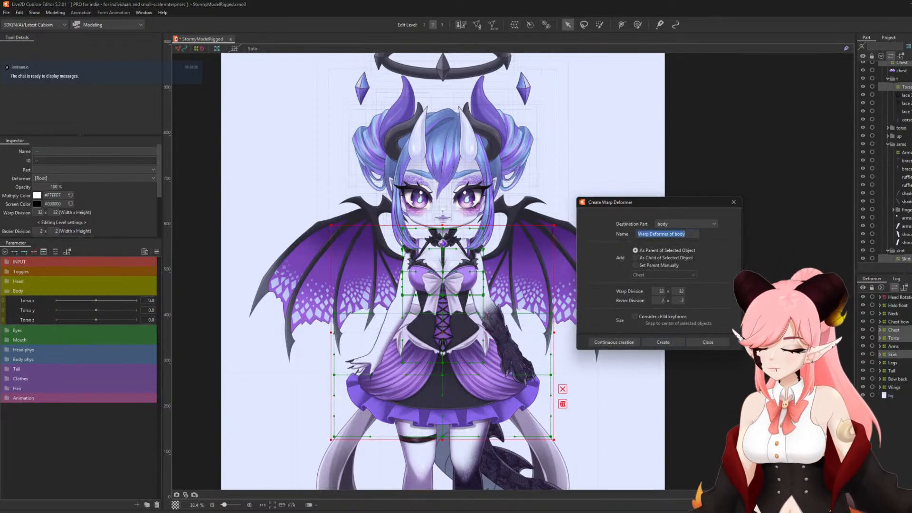
text(B)
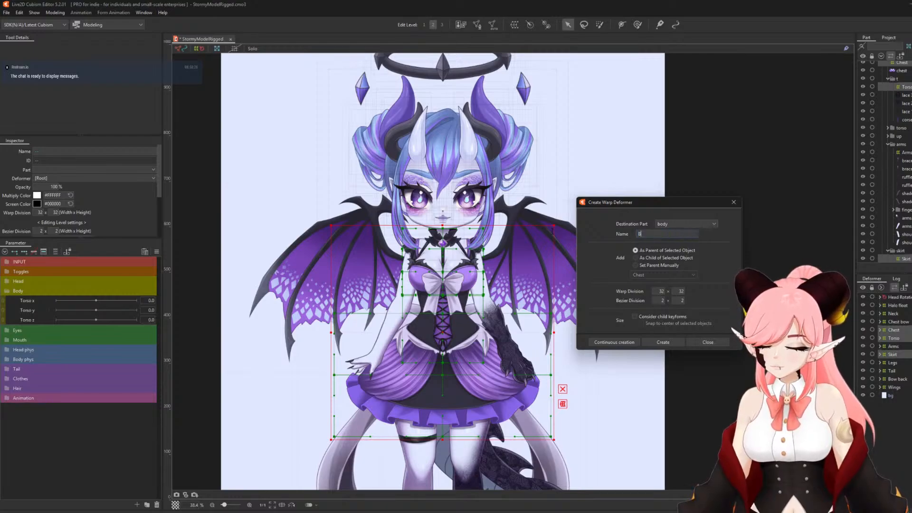
text(ody)
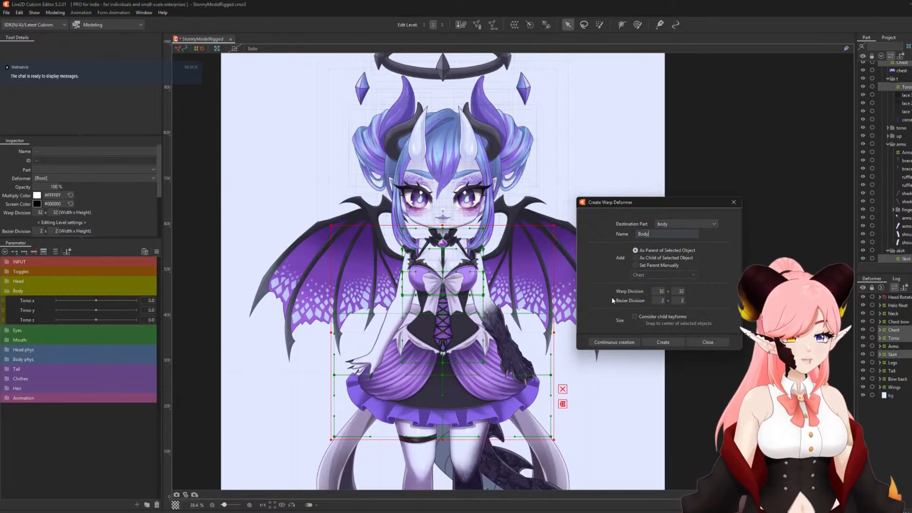
click(669, 343)
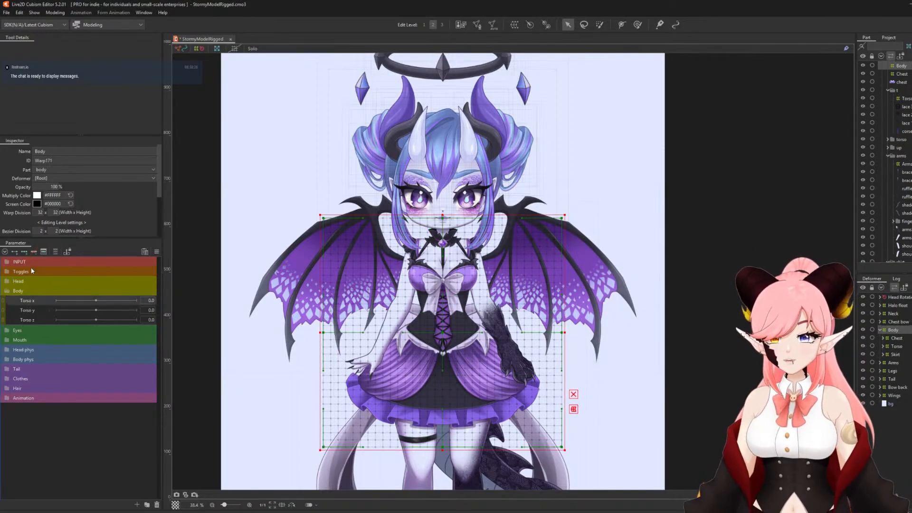
Start a 3D rotation expression and add the Body warp deformer as its object.
click(157, 252)
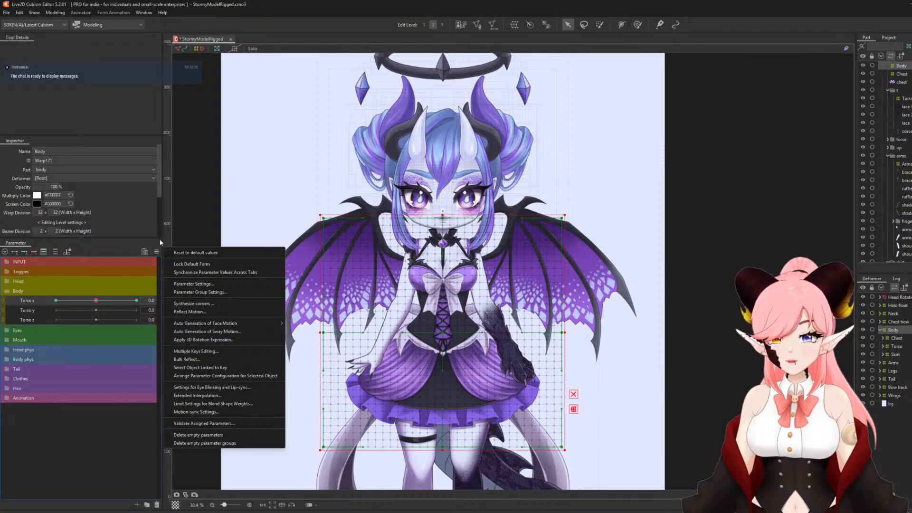
click(156, 252)
click(155, 252)
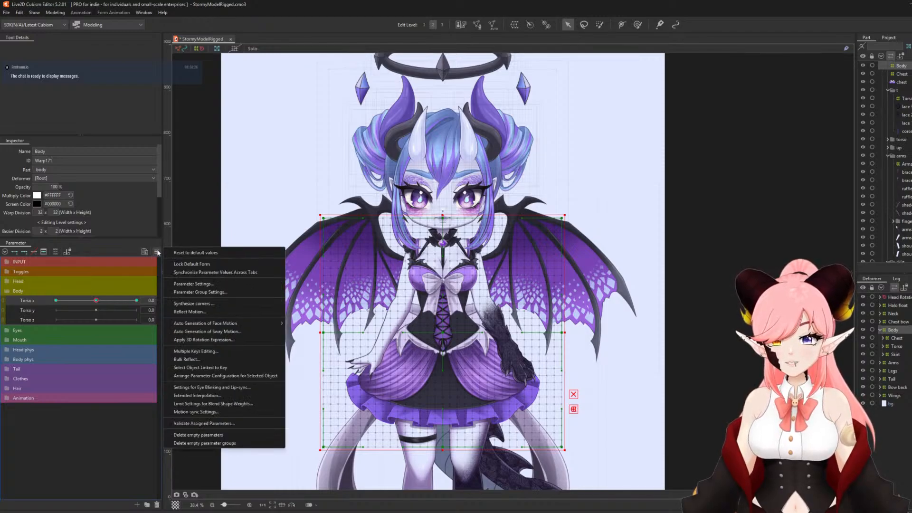
click(215, 340)
drag(705, 171, 654, 177)
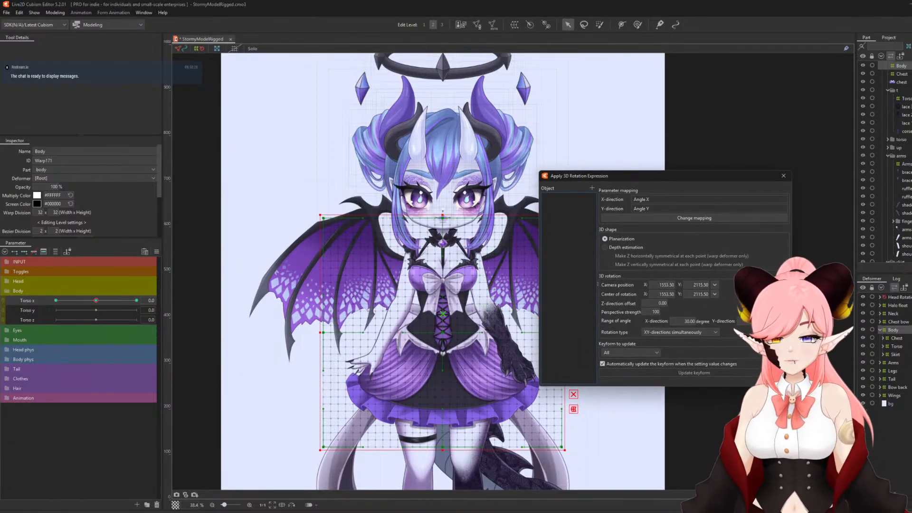
click(593, 188)
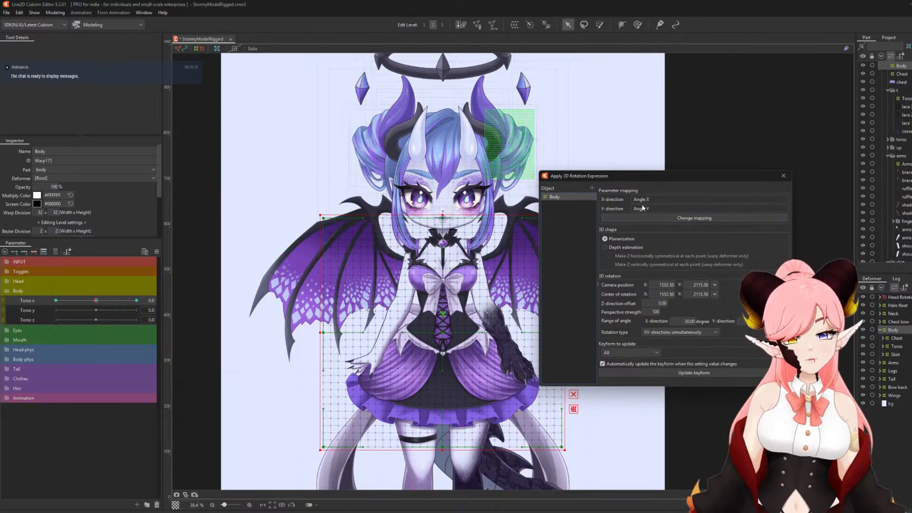
Change the 3D rotation's parameter mapping so the X-direction uses Torso x.
click(643, 219)
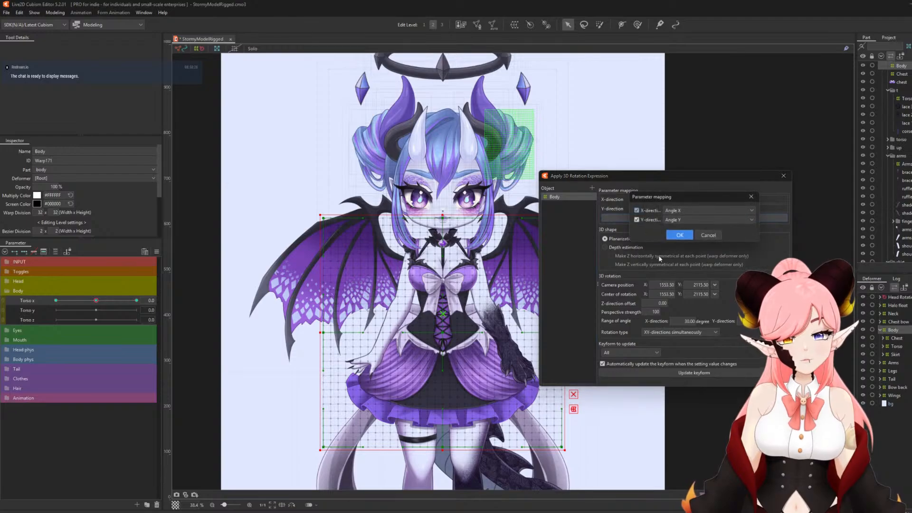
click(712, 211)
scroll(754, 233, down, 2)
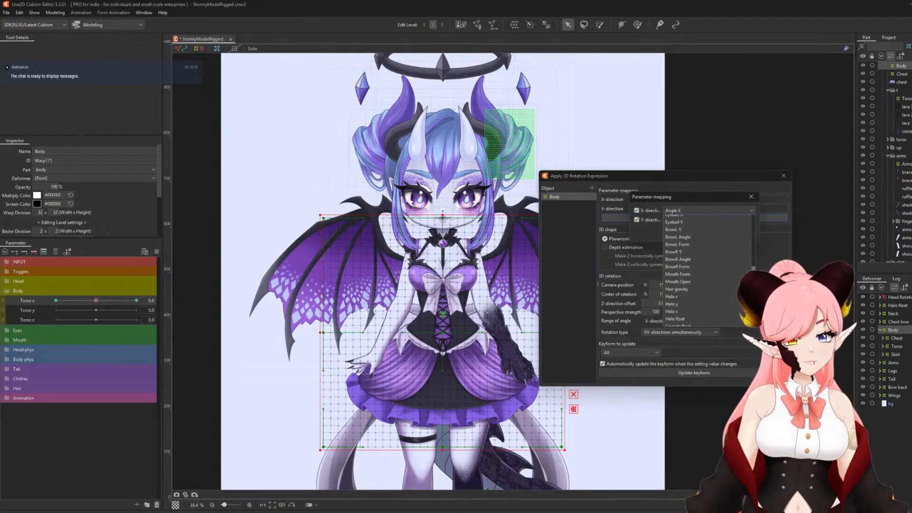
scroll(753, 232, down, 2)
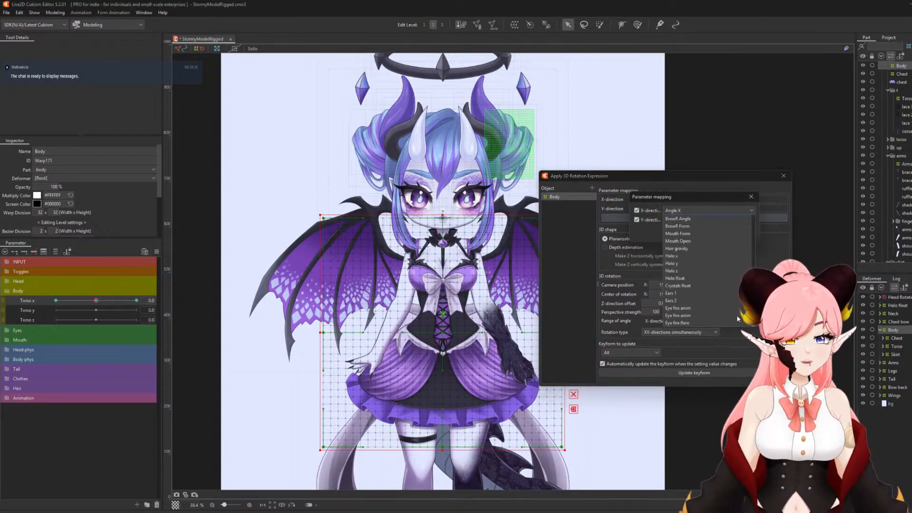
scroll(750, 267, up, 4)
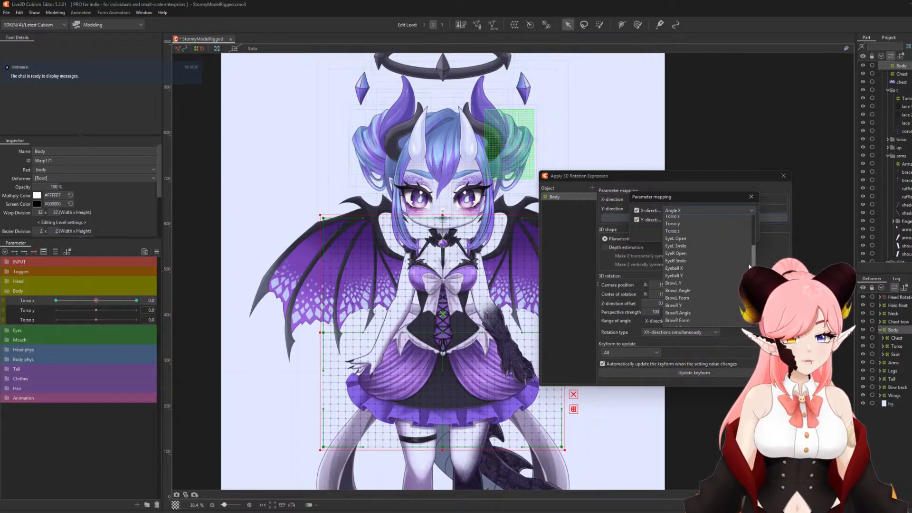
scroll(749, 267, up, 2)
click(695, 229)
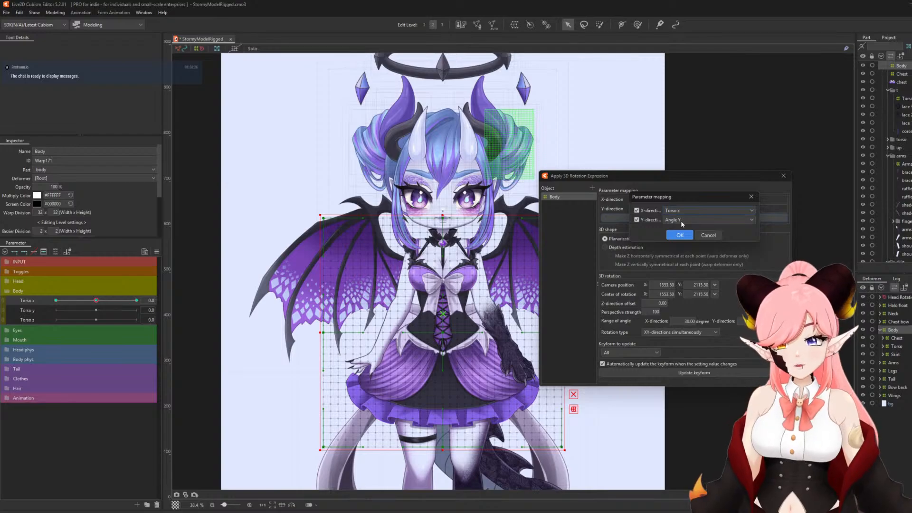
Map the 3D rotation's Y-direction to Torso y and apply the mapping, allowing three keys to be added for the missing keyforms.
click(682, 221)
scroll(684, 266, down, 2)
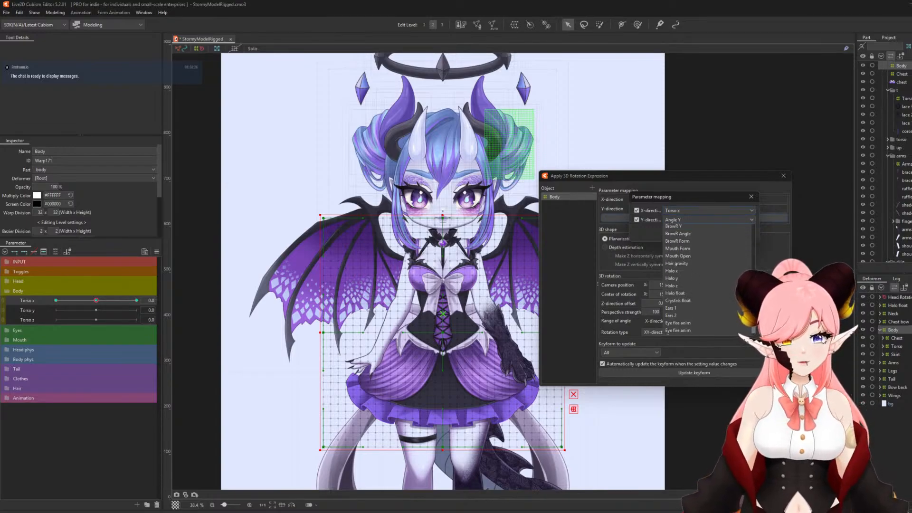
scroll(684, 278, up, 3)
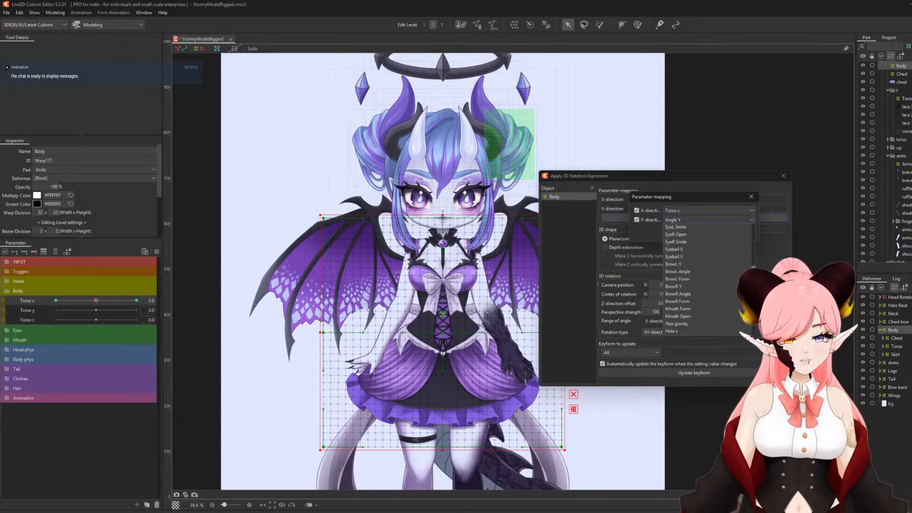
scroll(719, 250, up, 3)
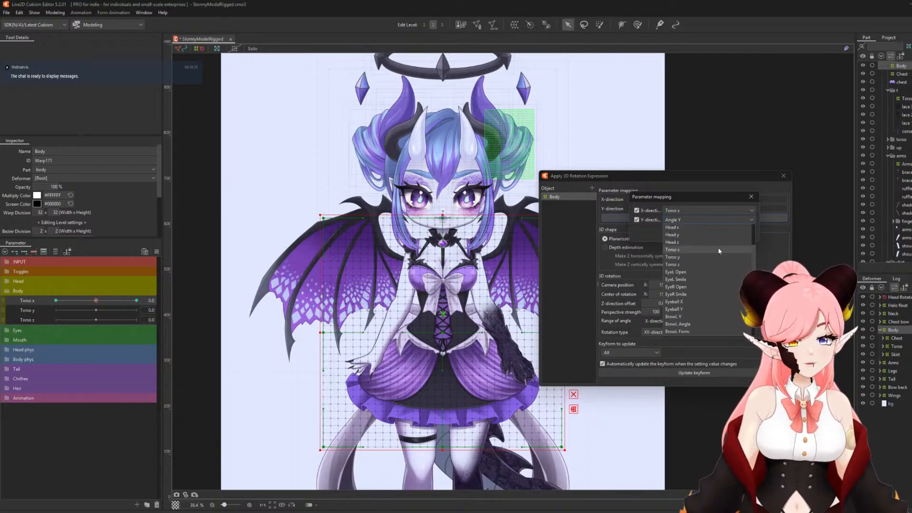
click(686, 256)
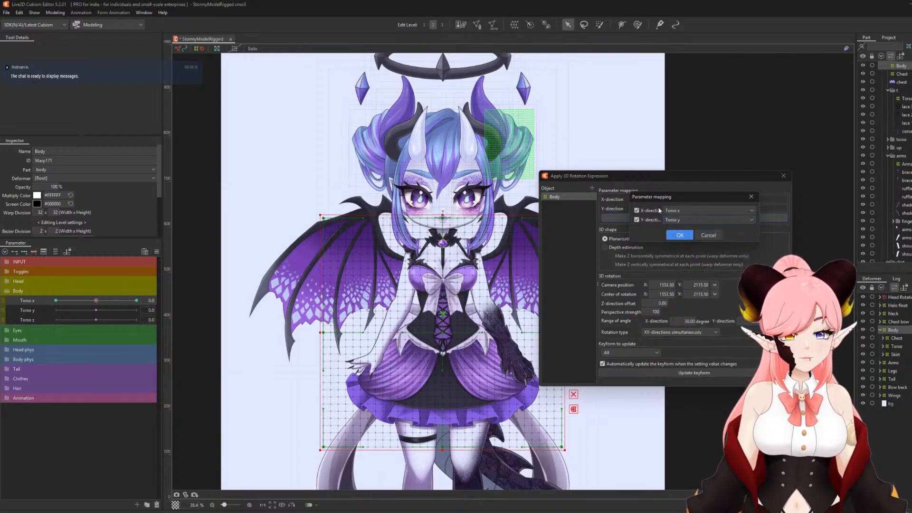
click(680, 236)
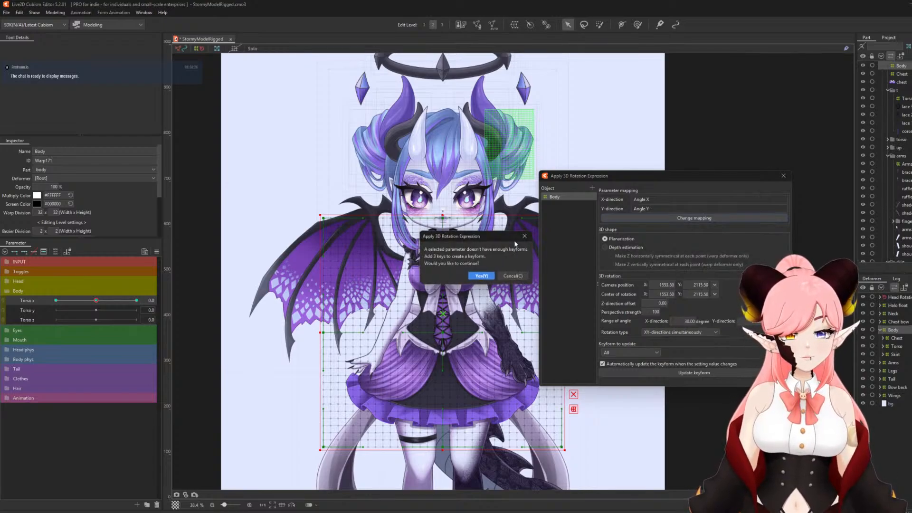
click(480, 276)
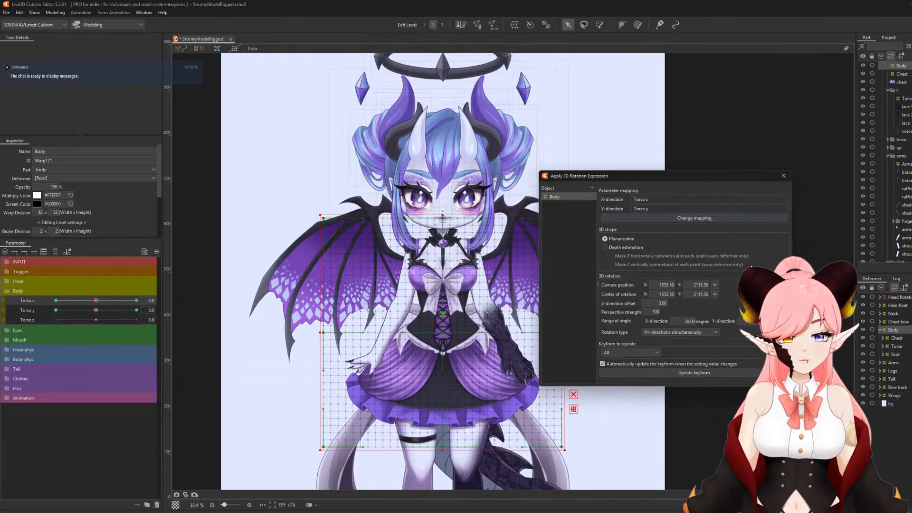
Set the 3D rotation's X-direction angle range to 10 degrees, try out Torso x, and close the rotation settings.
double_click(689, 321)
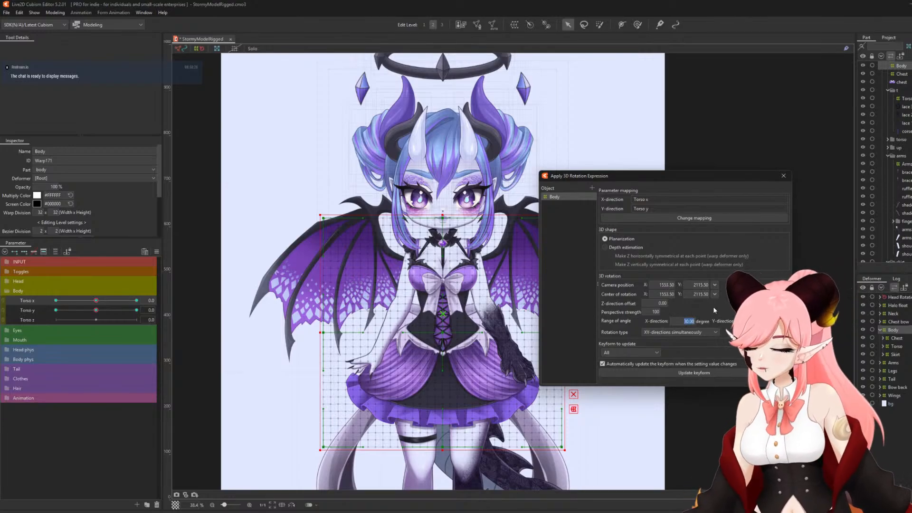
text(10)
key(Return)
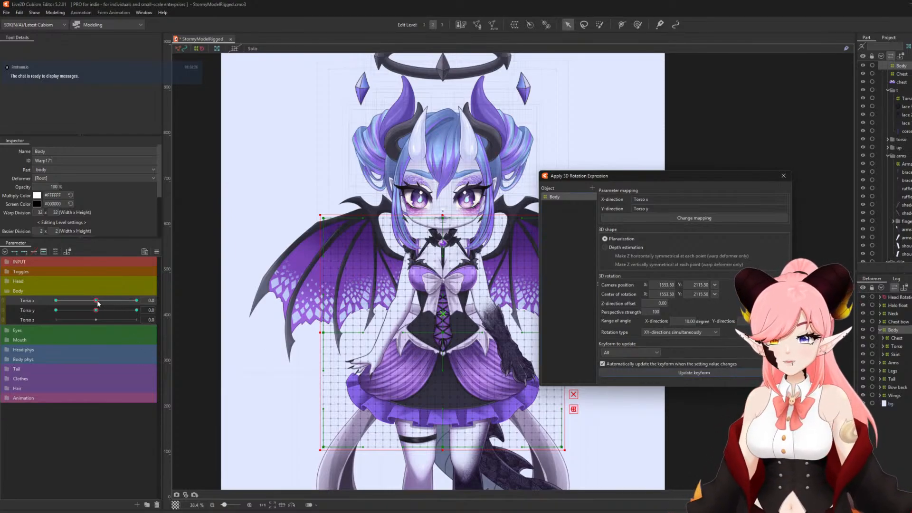
mouse_move(99, 303)
mouse_down()
mouse_move(71, 306)
mouse_move(126, 308)
mouse_move(44, 312)
mouse_move(192, 320)
mouse_move(38, 314)
mouse_move(205, 328)
mouse_move(32, 316)
mouse_move(190, 318)
mouse_move(98, 300)
mouse_move(57, 309)
mouse_move(216, 319)
mouse_move(16, 305)
mouse_move(96, 302)
mouse_up()
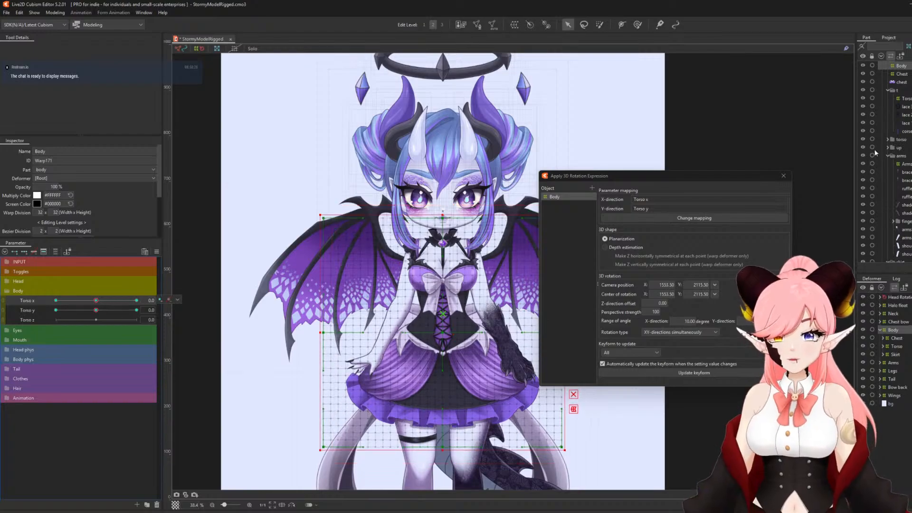
click(784, 176)
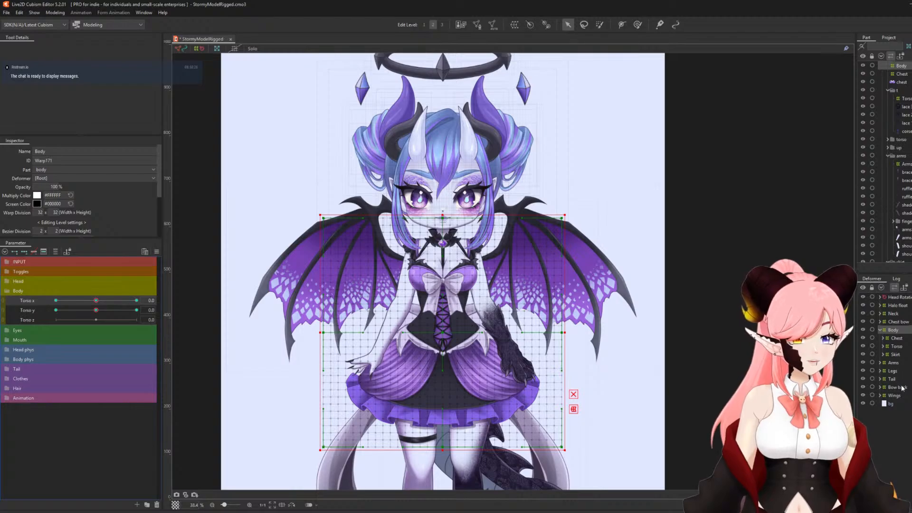
Make the Chest bow deformer a child of the Body deformer.
click(896, 322)
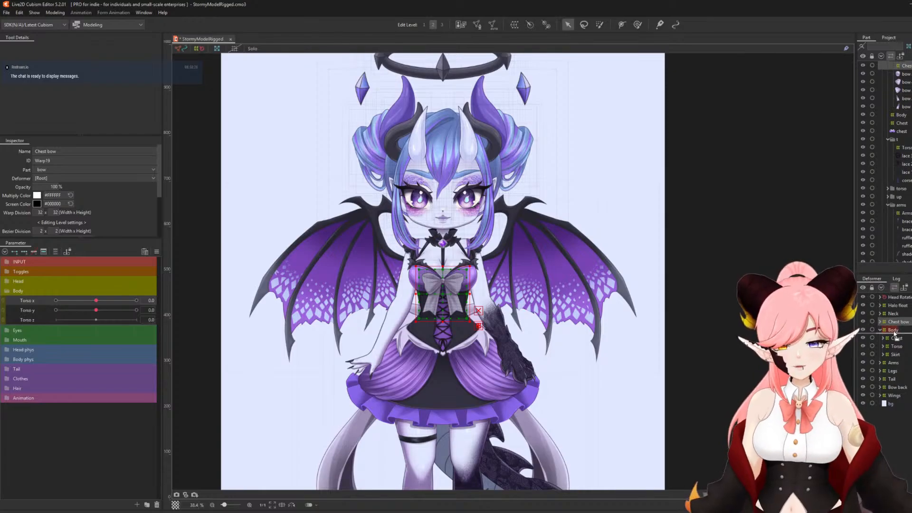
drag(895, 334, 894, 334)
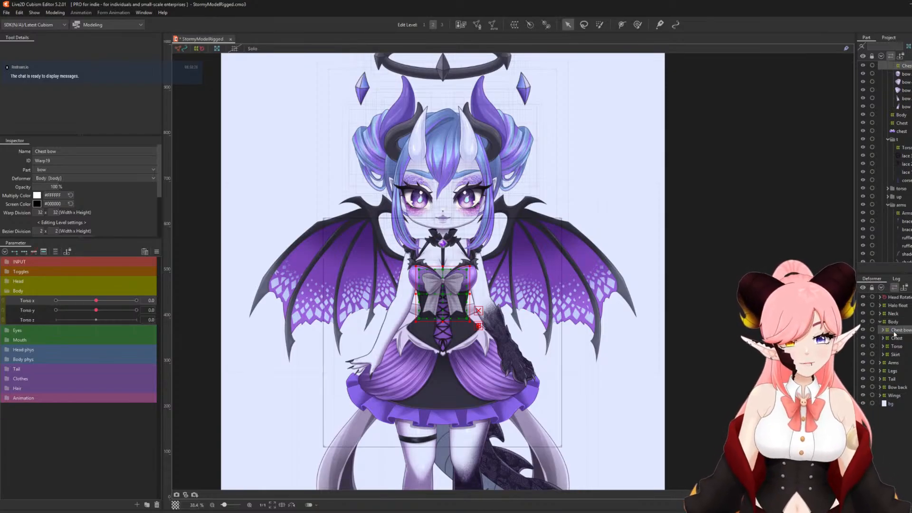
Select the Body deformer and preview its movement across the Torso x range.
click(891, 323)
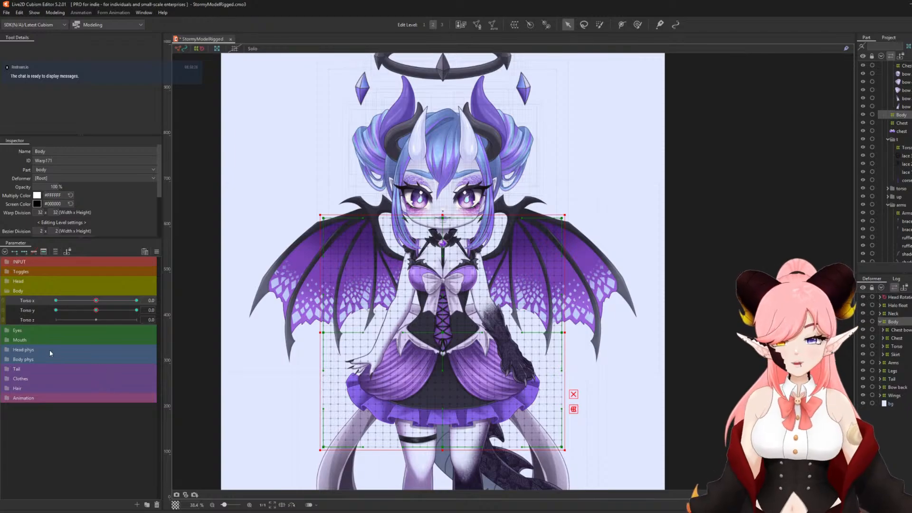
drag(96, 301, 183, 323)
click(101, 305)
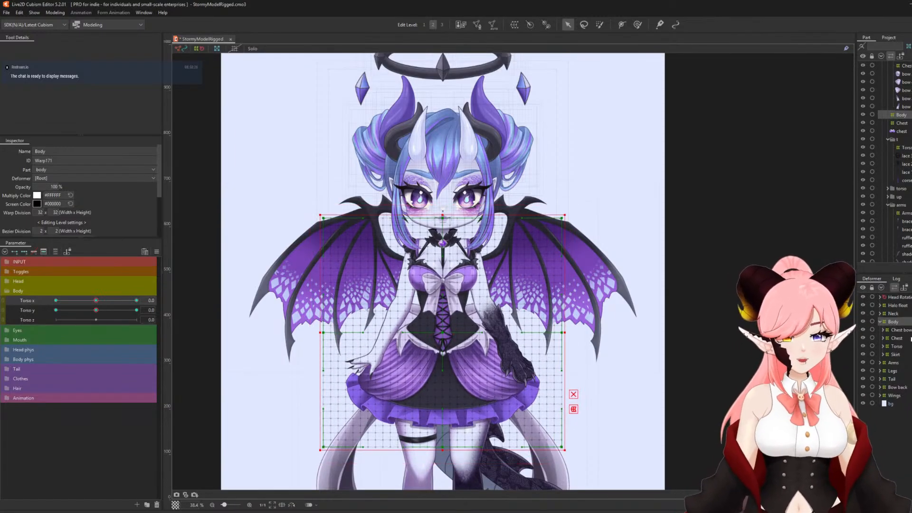
Add three keys on Torso x to the Chest deformer.
click(896, 338)
click(903, 330)
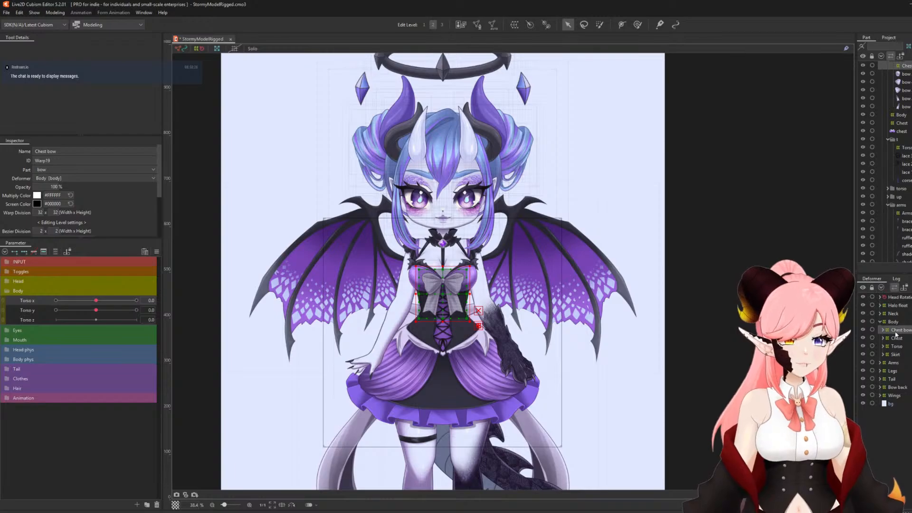
click(897, 337)
scroll(466, 277, up, 2)
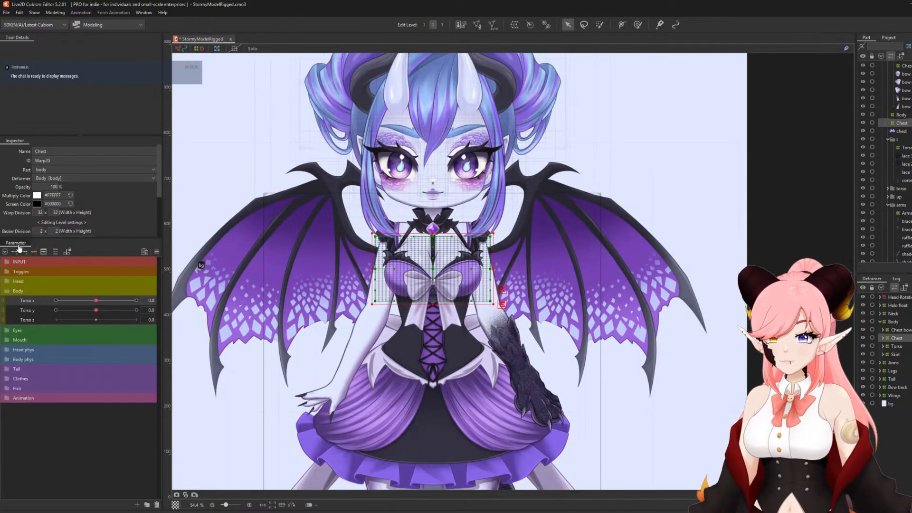
click(26, 252)
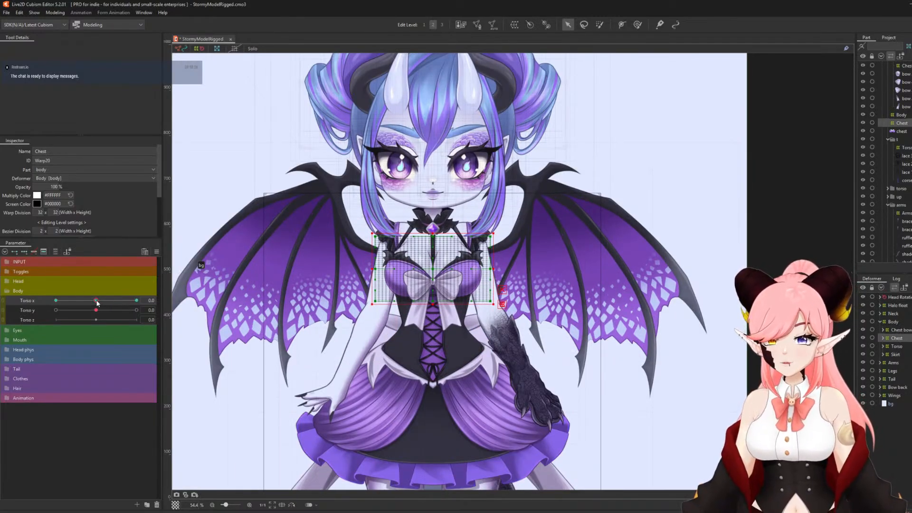
At Torso x -30, reshape the Chest deformer with the deform brush, shifting the middle of the bust slightly toward the image's left.
drag(96, 301, 0, 294)
scroll(463, 242, up, 4)
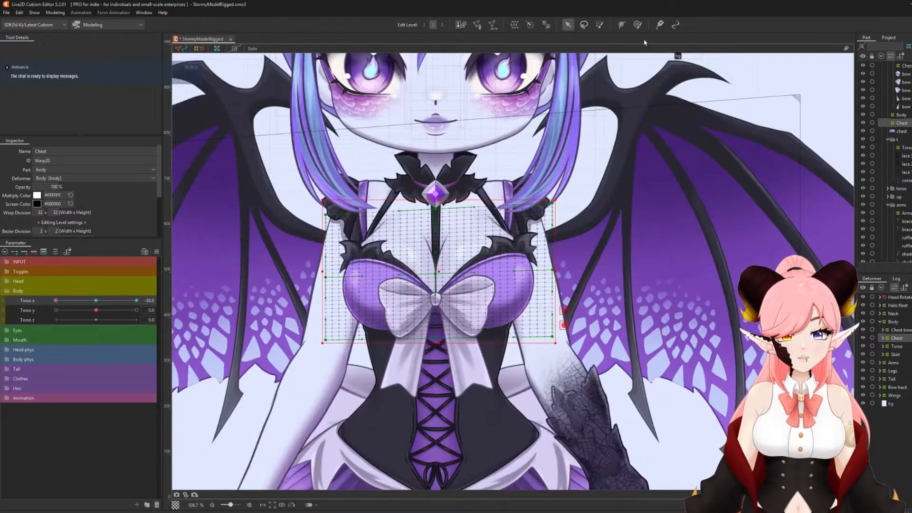
click(638, 25)
key(b)
drag(574, 288, 447, 276)
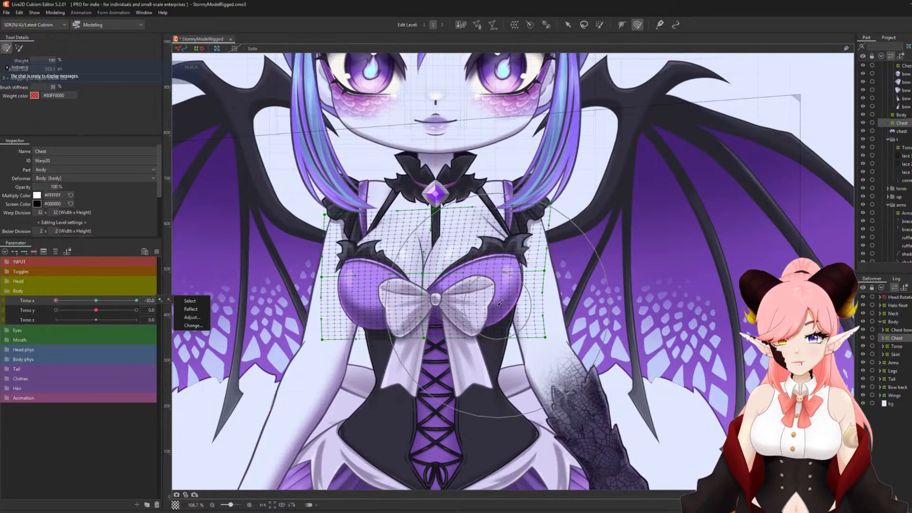
click(472, 297)
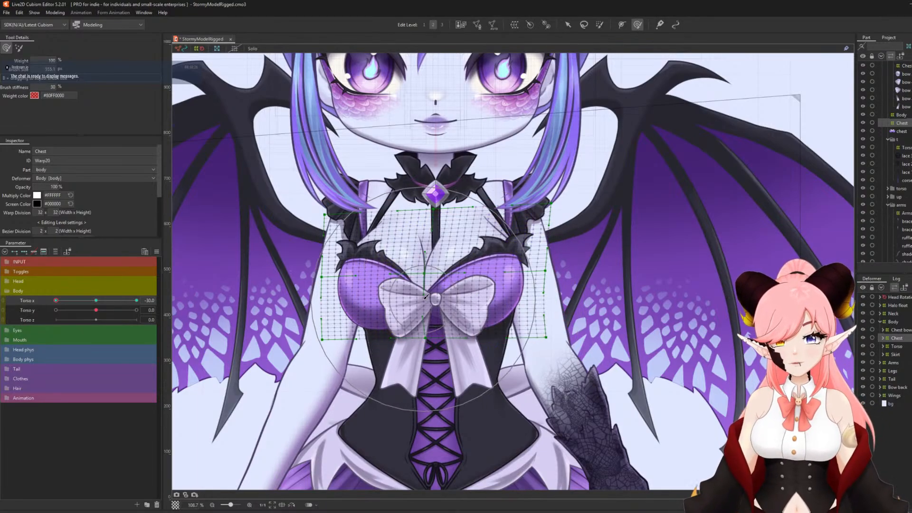
drag(424, 298, 427, 298)
Preview the Chest deformation by moving Torso x through its range and back to -30.
mouse_move(55, 303)
mouse_down()
mouse_move(109, 305)
mouse_move(53, 303)
mouse_up()
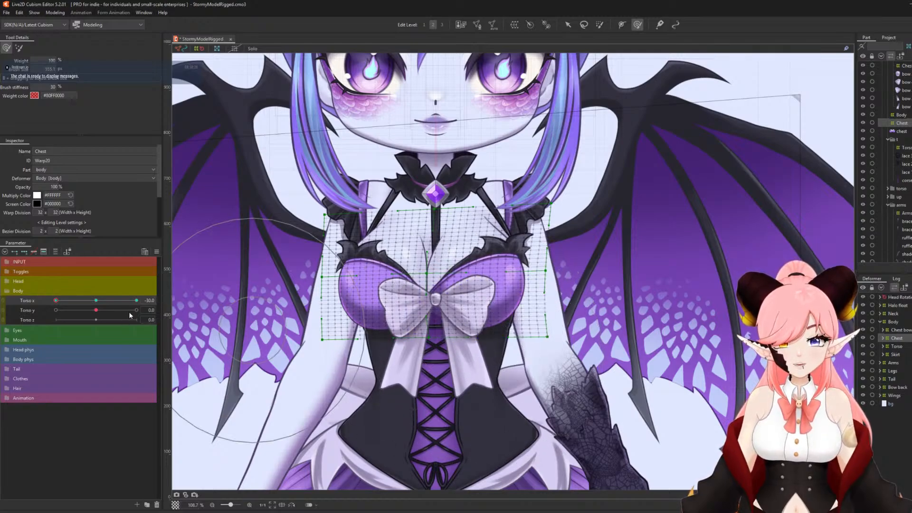
drag(74, 305, 44, 334)
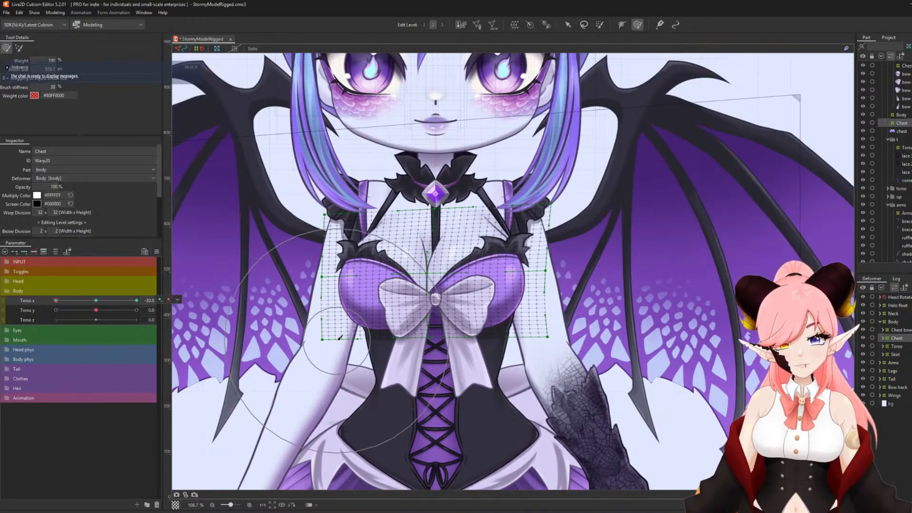
scroll(338, 341, down, 2)
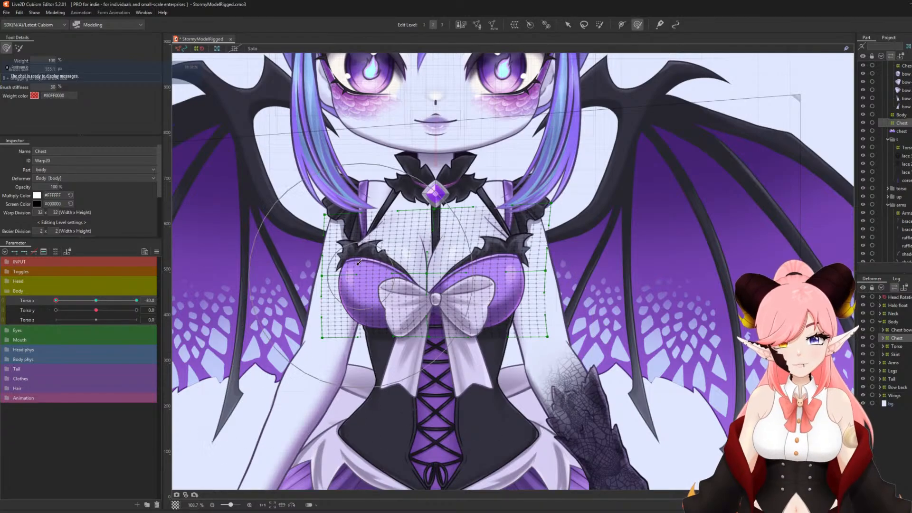
Select the Torso deformer and, at Torso x -30, use the deform brush to bend the centre chest strap toward the image's left.
scroll(345, 284, down, 1)
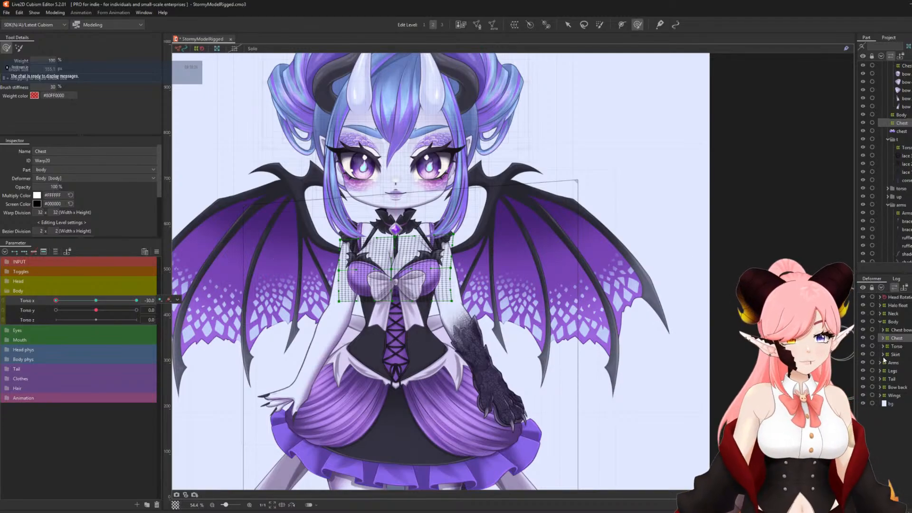
scroll(398, 284, up, 1)
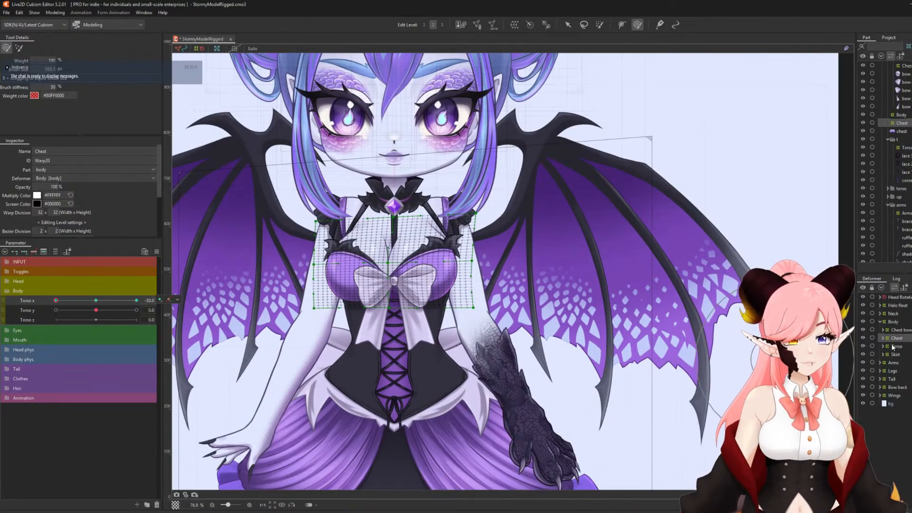
click(894, 347)
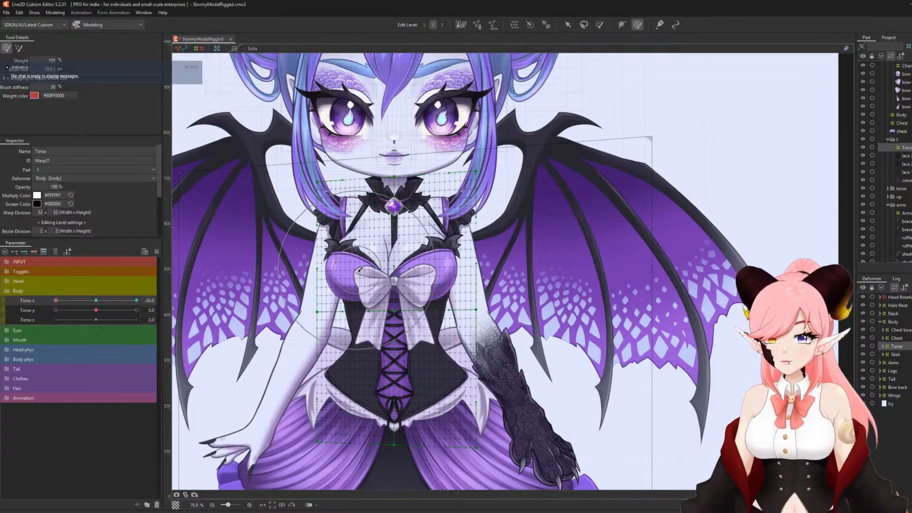
scroll(360, 270, up, 2)
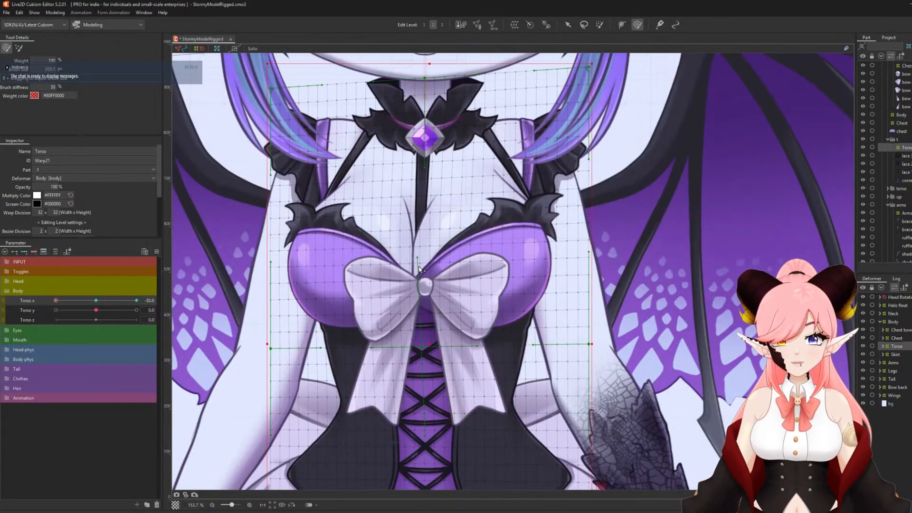
key(ctrl+z)
mouse_move(455, 261)
mouse_down()
mouse_move(438, 264)
mouse_move(425, 291)
mouse_move(381, 239)
mouse_up()
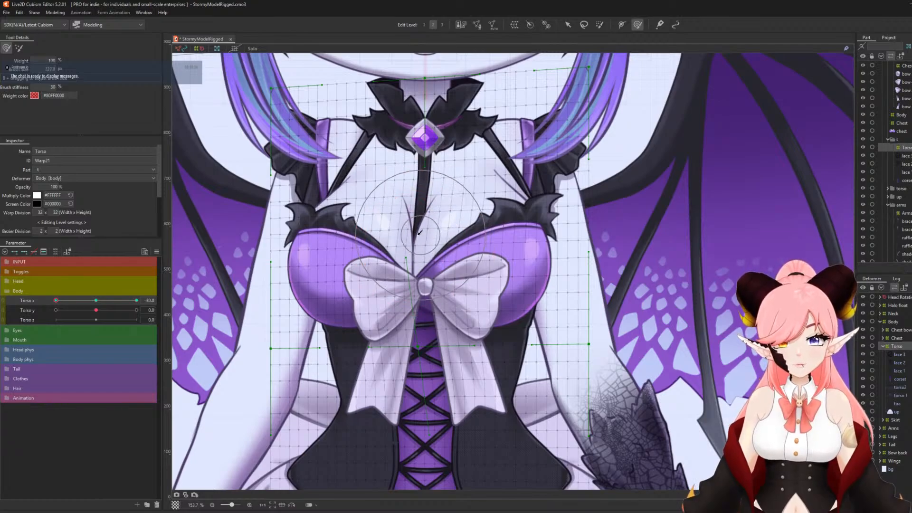
drag(419, 233, 416, 236)
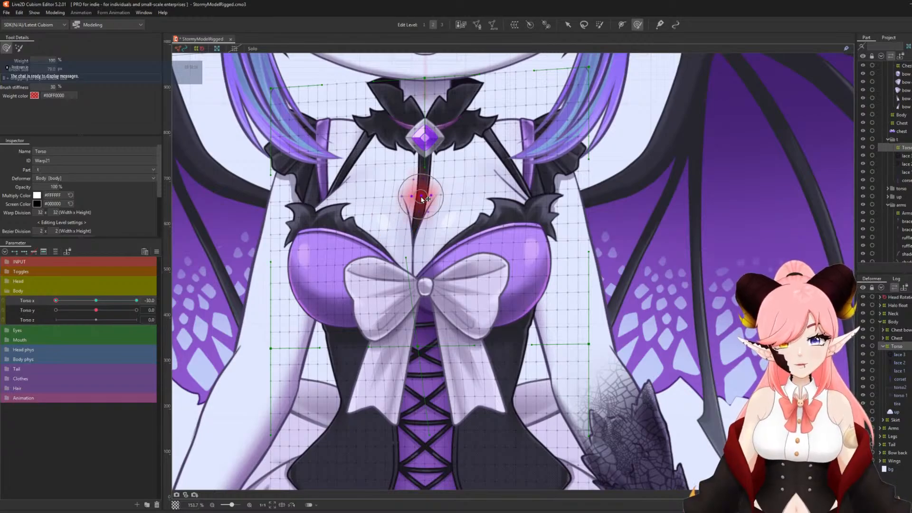
scroll(441, 244, up, 4)
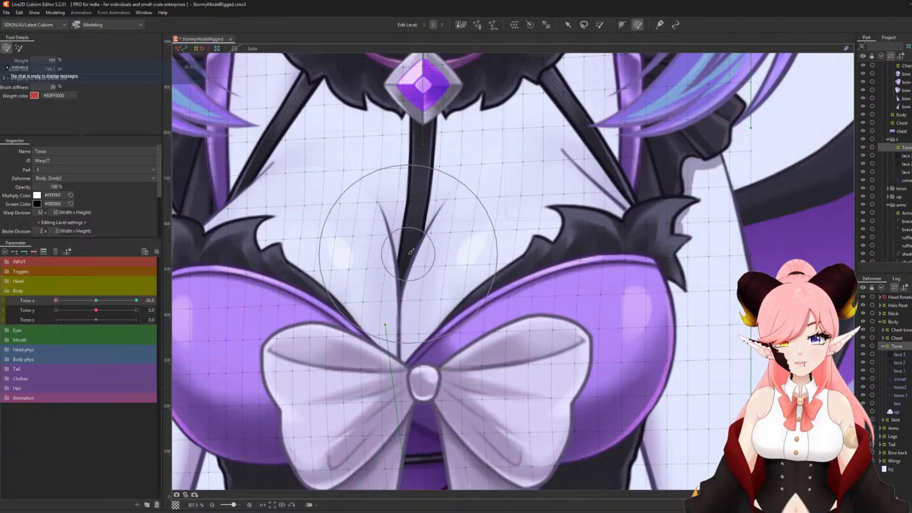
scroll(411, 251, down, 4)
Preview the Torso deformer's shape by moving Torso x through its range and back to -30.
drag(56, 301, 24, 311)
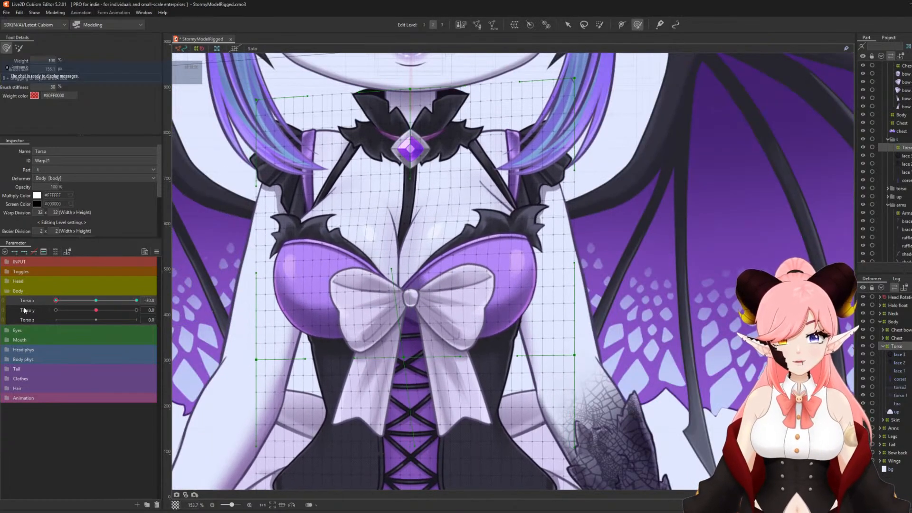
drag(522, 231, 511, 226)
scroll(492, 198, down, 3)
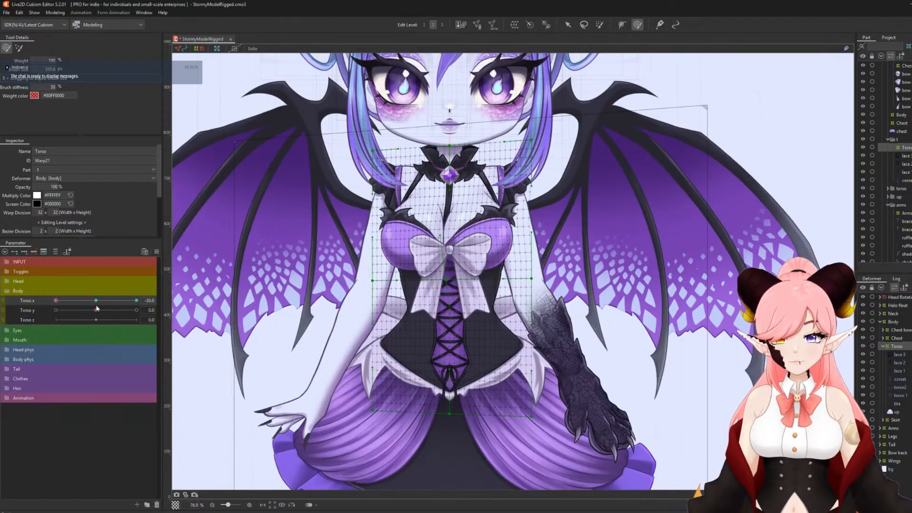
drag(56, 301, 36, 337)
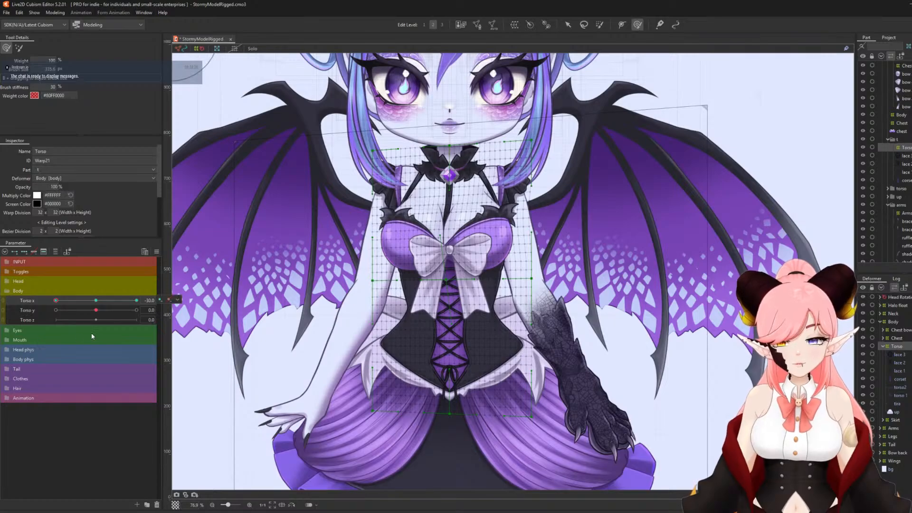
Add three keys on Torso x to the Chest bow deformer and, at Torso x -30, shift it slightly toward the image's left.
click(883, 346)
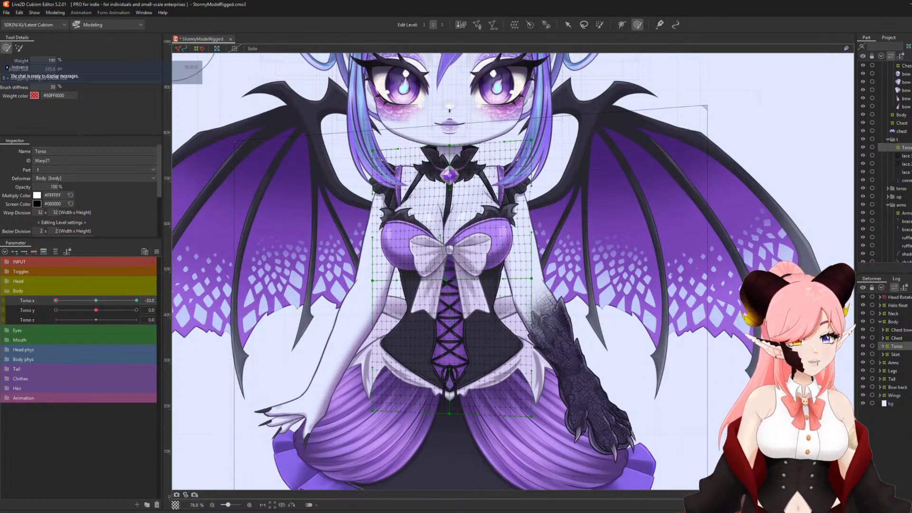
click(898, 330)
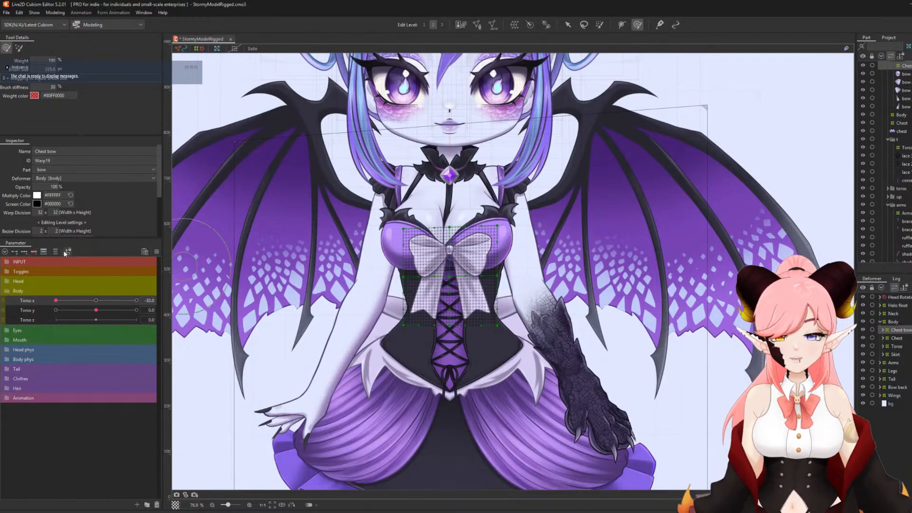
scroll(430, 227, up, 5)
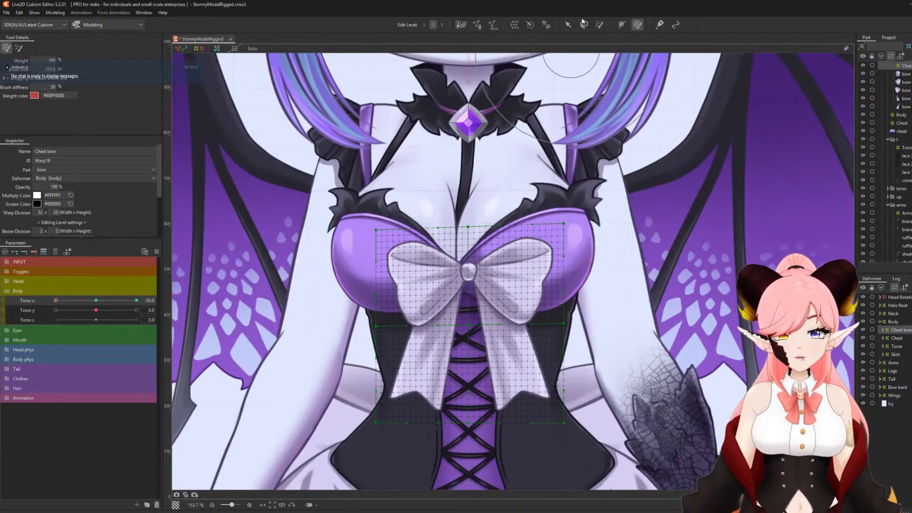
click(567, 24)
drag(470, 322, 456, 323)
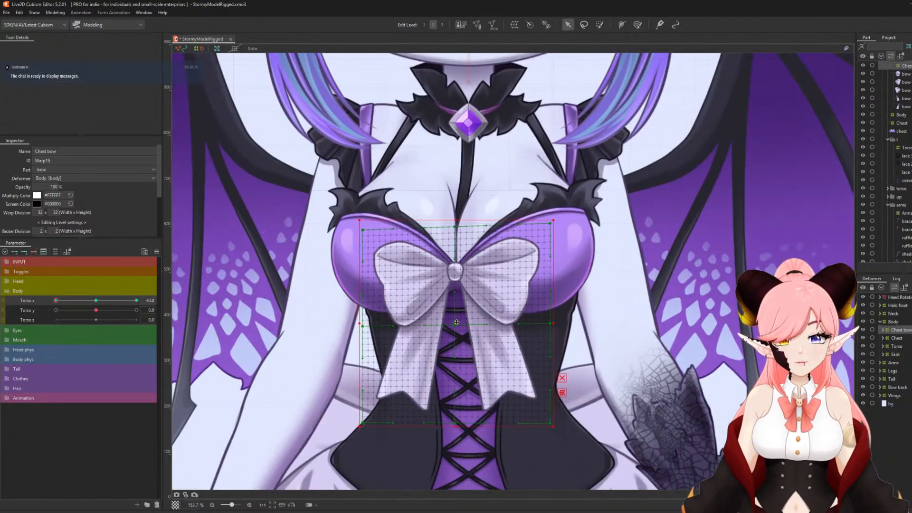
Push the image-left side of the Chest bow deformer slightly inward with a large deform brush.
click(638, 24)
key(b)
drag(364, 325, 395, 326)
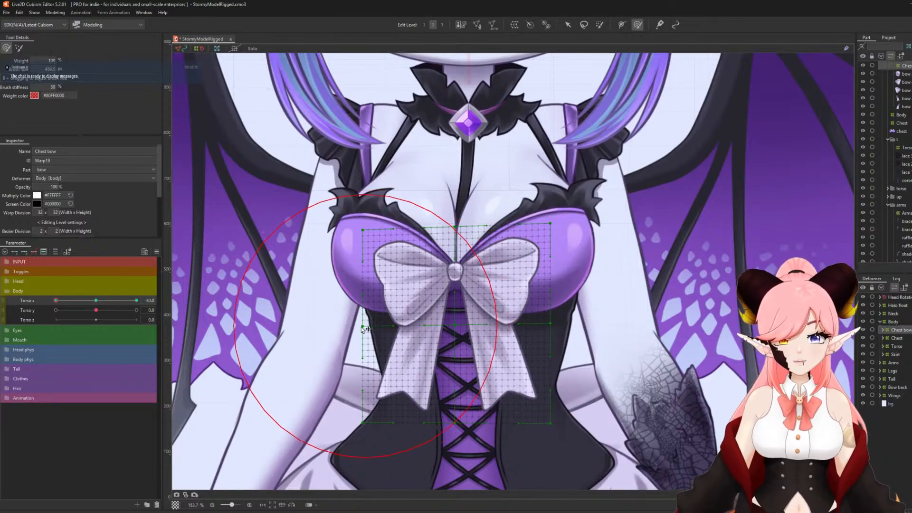
drag(344, 294, 352, 295)
drag(332, 350, 334, 350)
drag(328, 272, 333, 271)
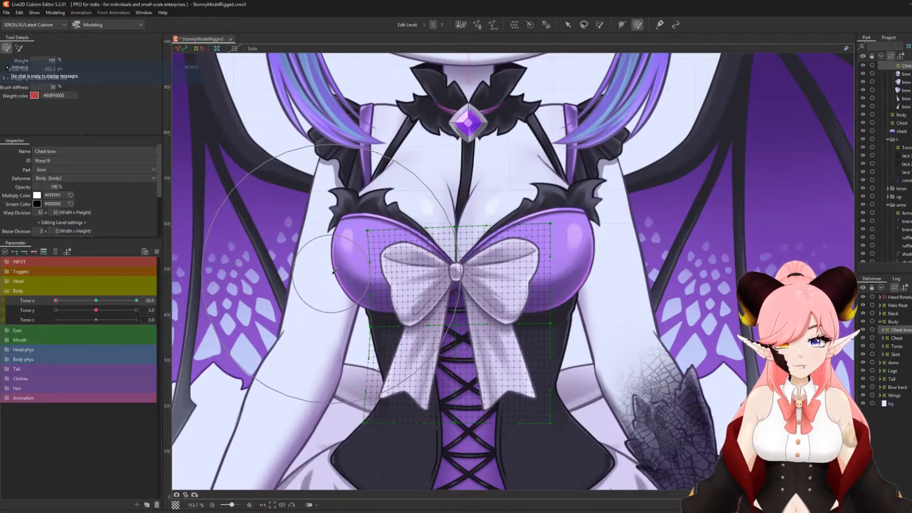
Nudge the image-right side of the Chest bow deformer inward and refine the position of its centre knot.
drag(567, 292, 564, 291)
drag(442, 291, 444, 292)
scroll(397, 246, down, 2)
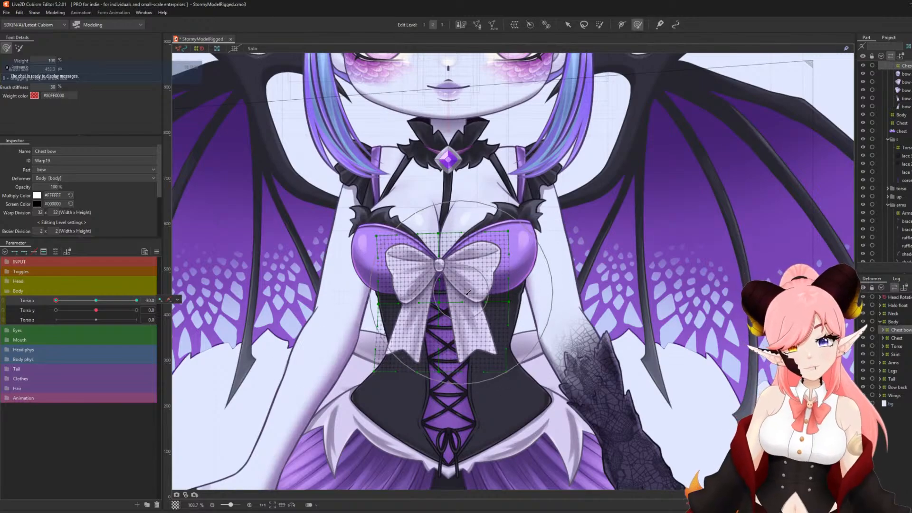
drag(437, 280, 434, 284)
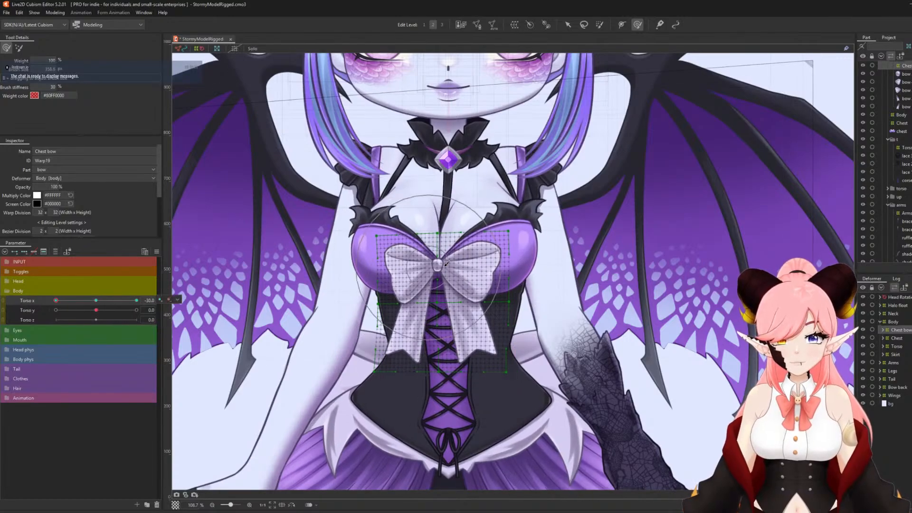
drag(428, 267, 428, 272)
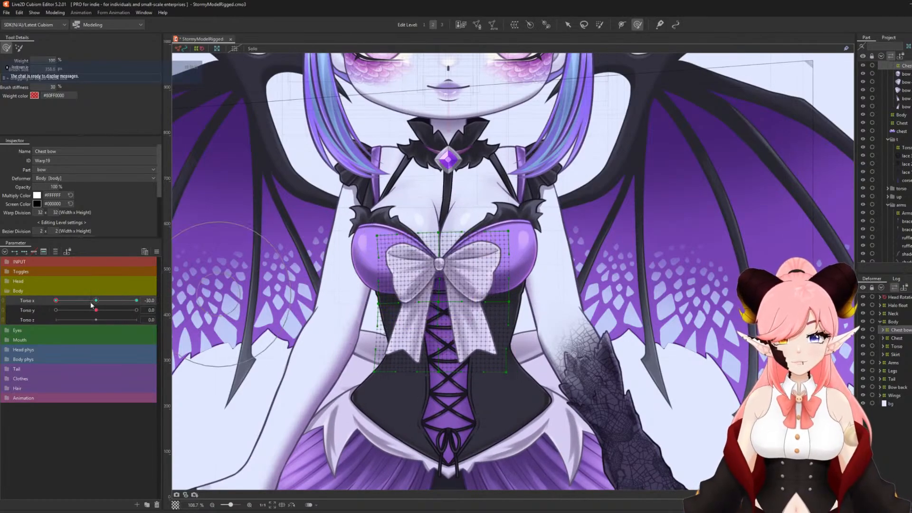
Preview the Chest bow movement by moving Torso x through its range and back to -30.
mouse_move(56, 302)
mouse_down()
mouse_move(69, 305)
mouse_move(50, 306)
mouse_move(124, 310)
mouse_move(29, 305)
mouse_move(130, 307)
mouse_move(47, 303)
mouse_up()
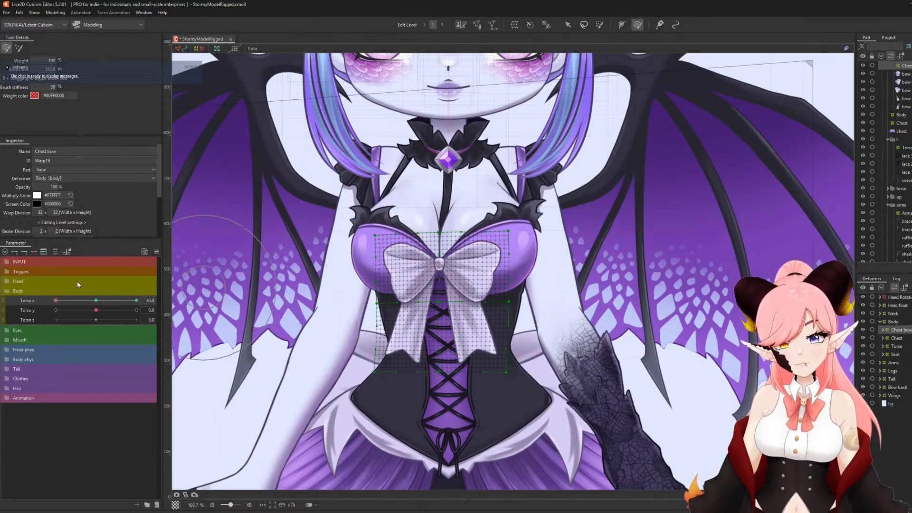
drag(55, 304, 35, 308)
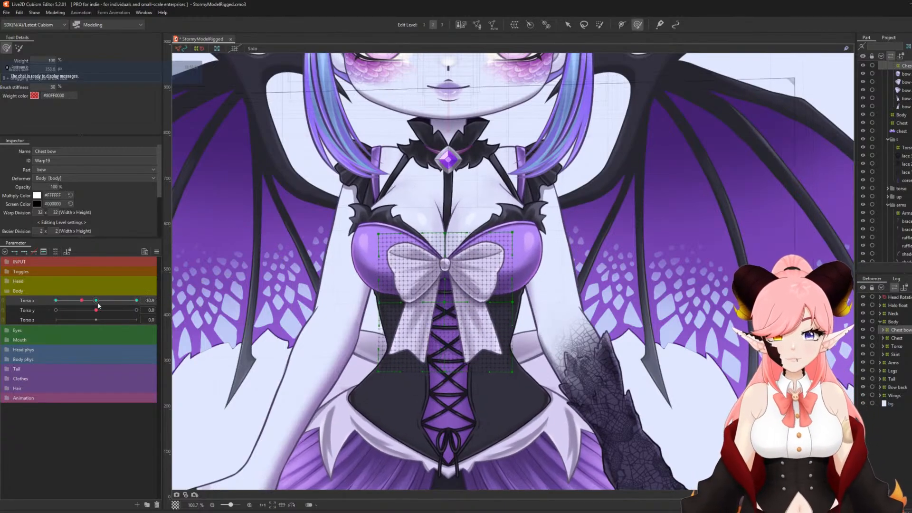
mouse_move(38, 304)
mouse_down()
mouse_move(107, 305)
mouse_move(50, 307)
mouse_up()
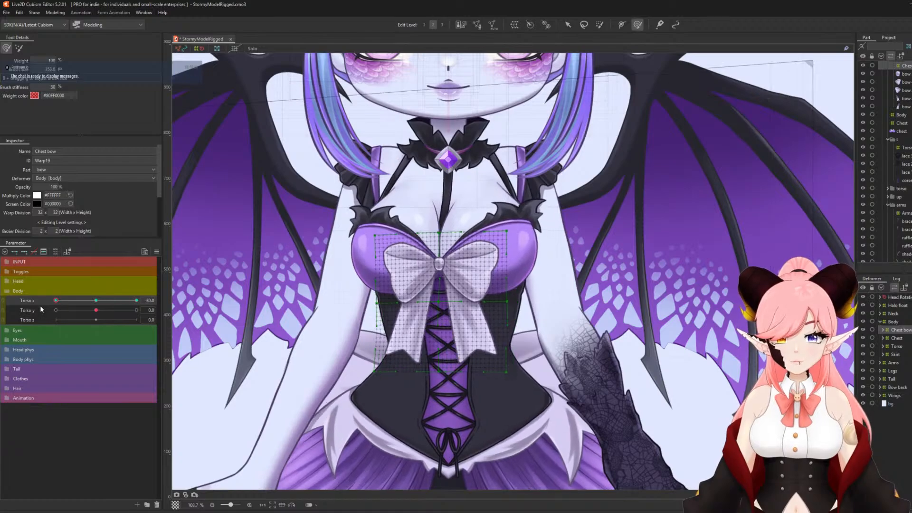
mouse_move(43, 307)
mouse_down()
mouse_move(112, 311)
mouse_move(26, 307)
mouse_up()
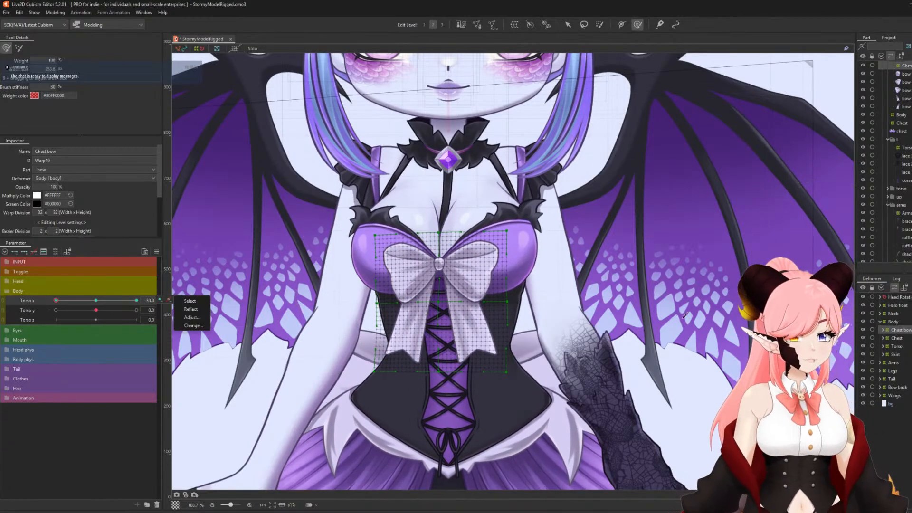
Select the Body deformer, check its Torso y movement at -30, remove its Torso y keys, and recheck Torso x at -30.
scroll(446, 269, down, 3)
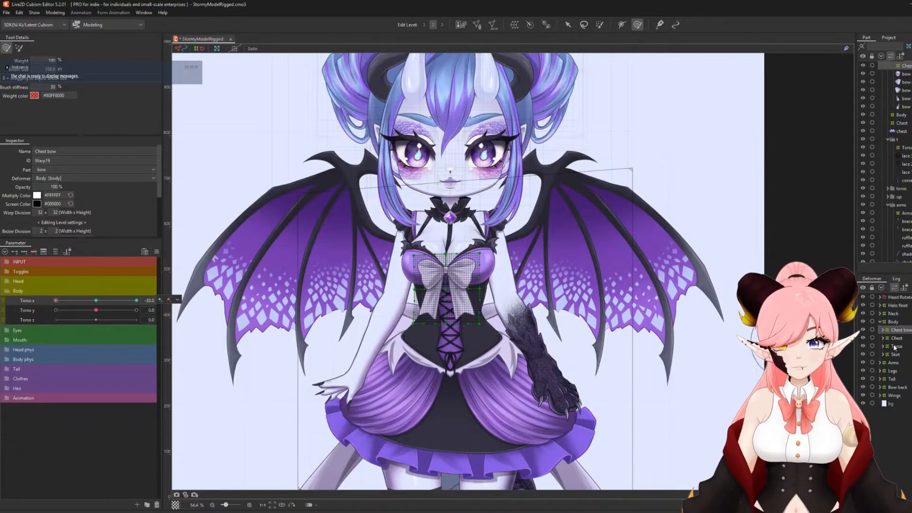
click(894, 324)
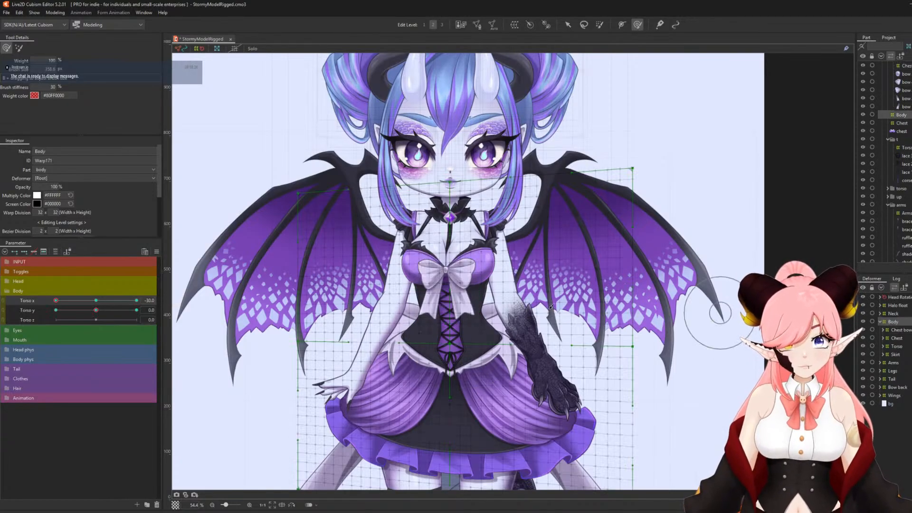
click(94, 300)
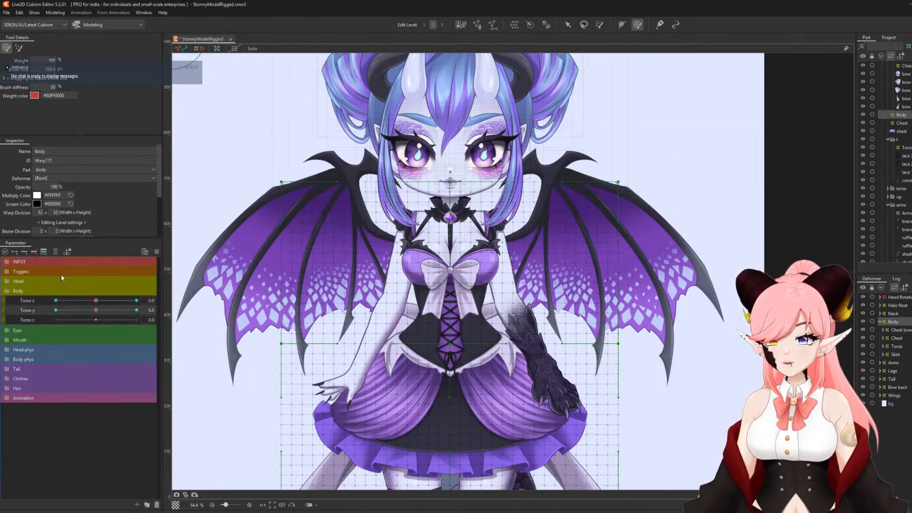
drag(96, 310, 135, 310)
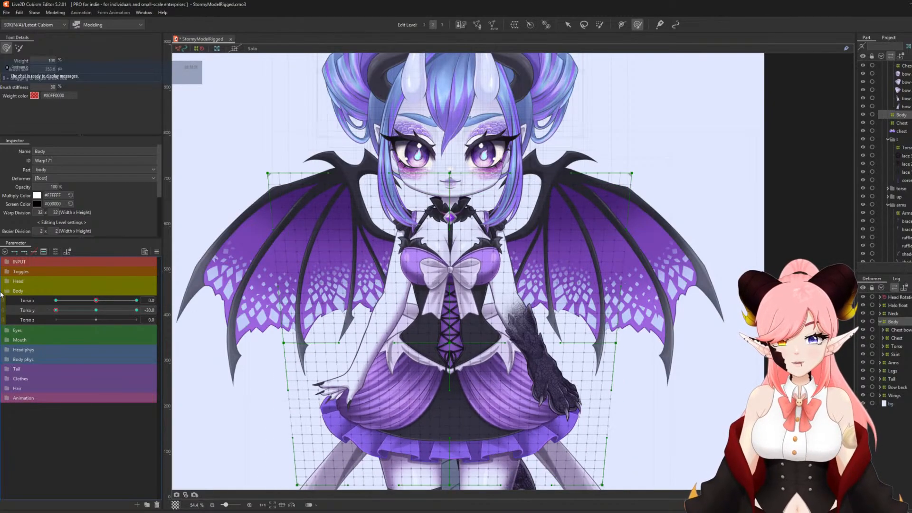
drag(22, 295, 45, 316)
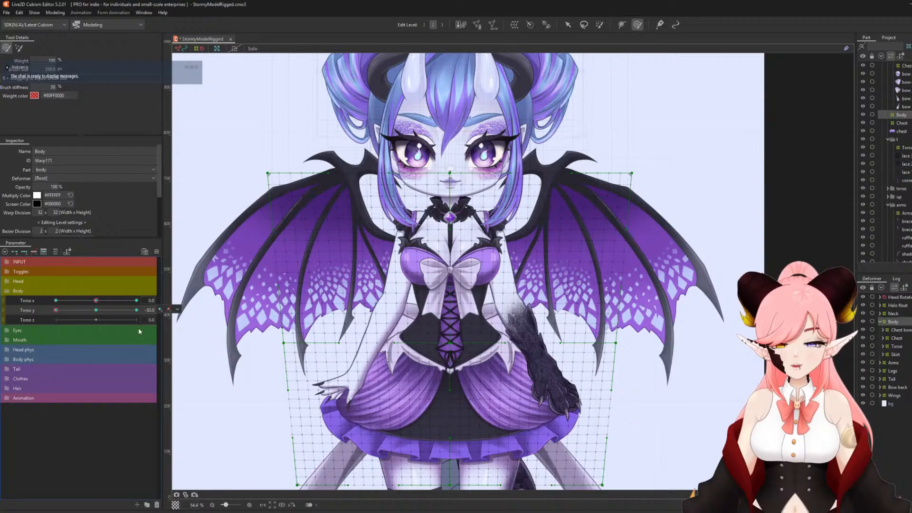
click(95, 310)
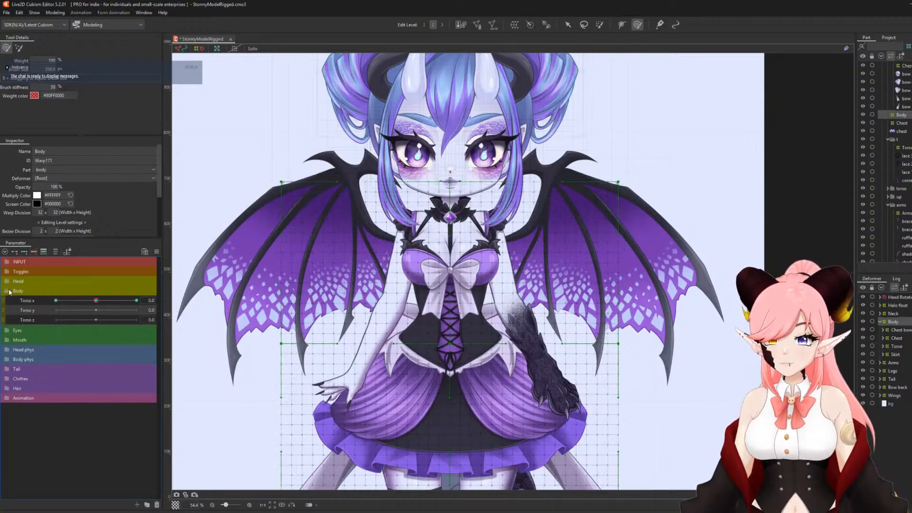
drag(98, 301, 2, 295)
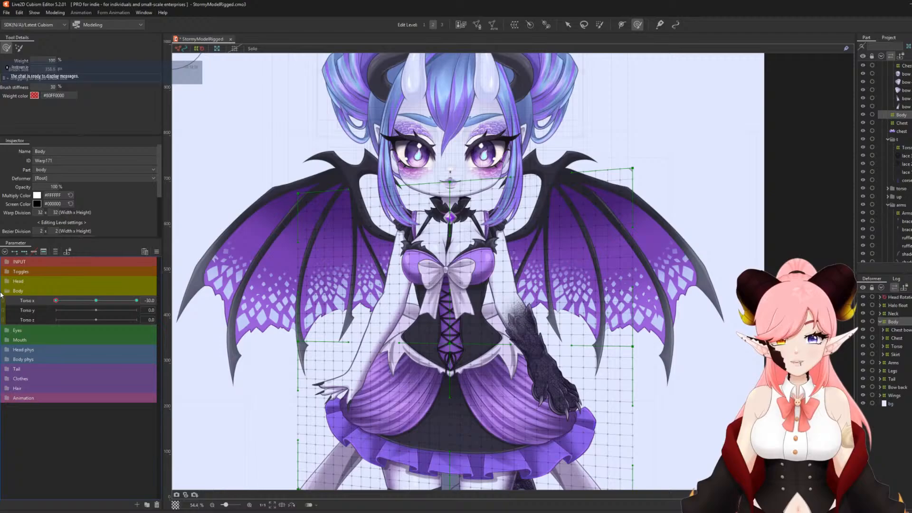
At Torso x 0, paint a weighted brush selection across the lower half of the Body deformer with a brush of about 1831 px.
click(96, 300)
click(599, 26)
scroll(383, 149, down, 3)
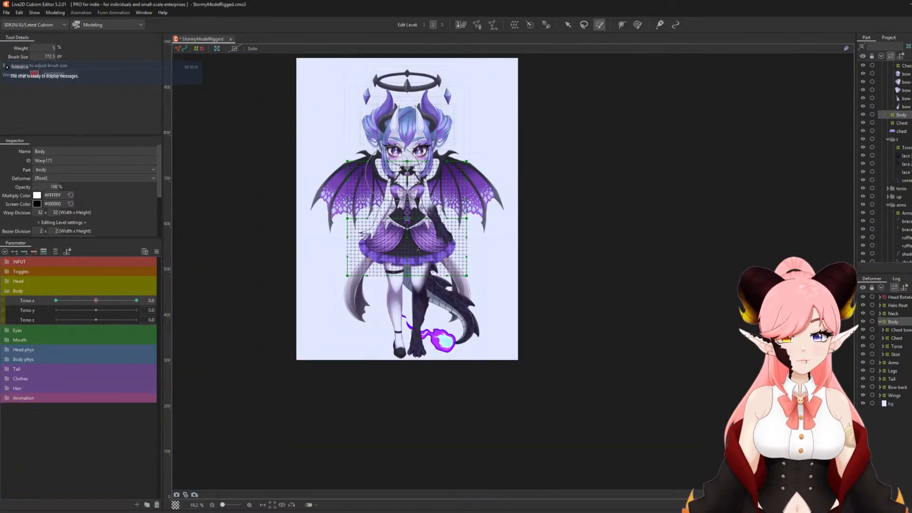
scroll(394, 249, up, 2)
key(b)
drag(306, 267, 422, 294)
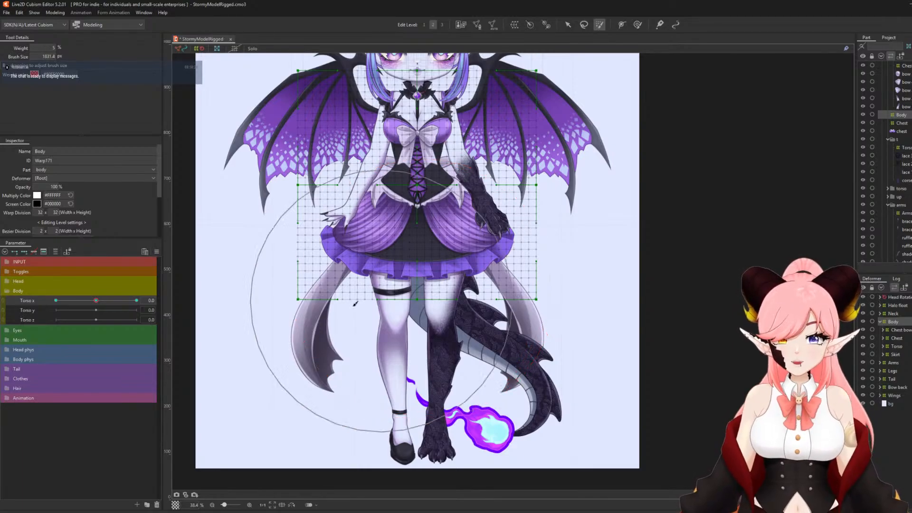
mouse_move(323, 318)
mouse_down()
mouse_move(343, 326)
mouse_move(305, 291)
mouse_move(546, 337)
mouse_move(313, 295)
mouse_move(655, 373)
mouse_up()
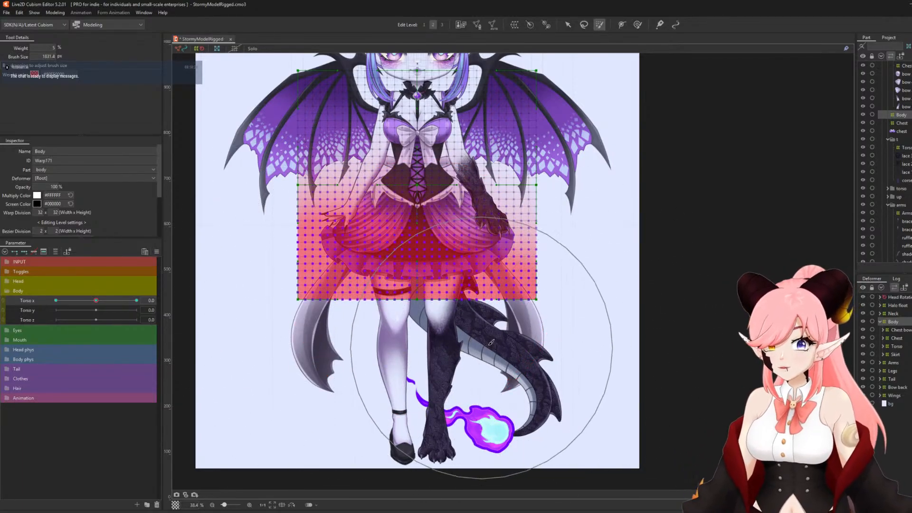
key(ctrl+z)
mouse_move(309, 334)
mouse_down()
mouse_move(287, 310)
mouse_move(526, 321)
mouse_move(541, 312)
mouse_up()
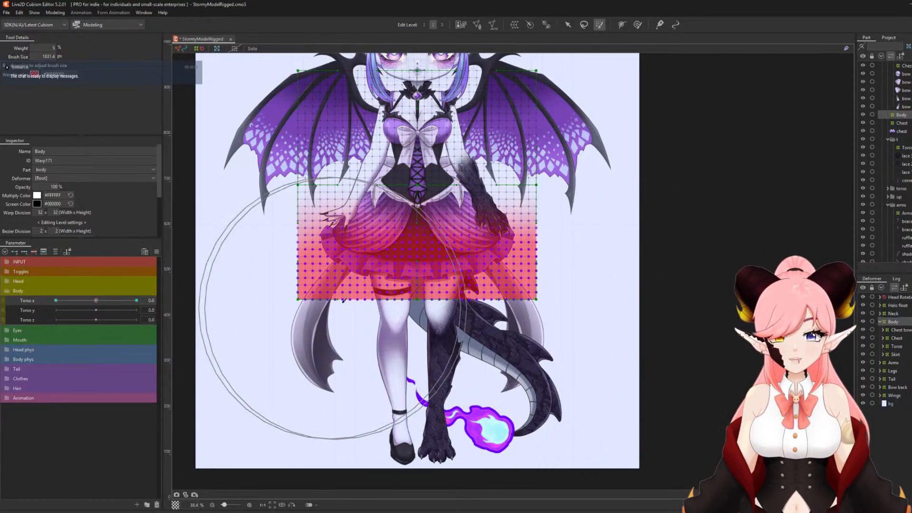
key(ctrl+s)
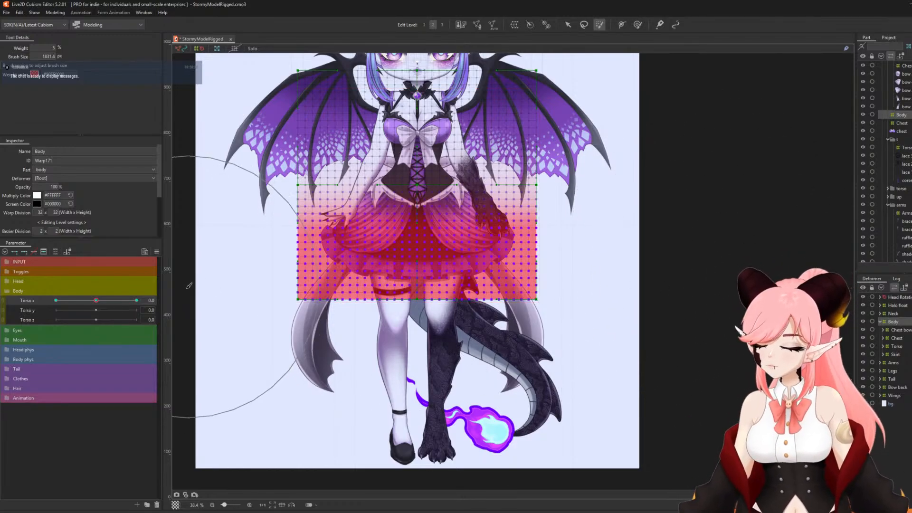
Paste the neutral form onto the weighted lower half of the Body deformer at Torso x -30 and 30, checking each result.
click(56, 301)
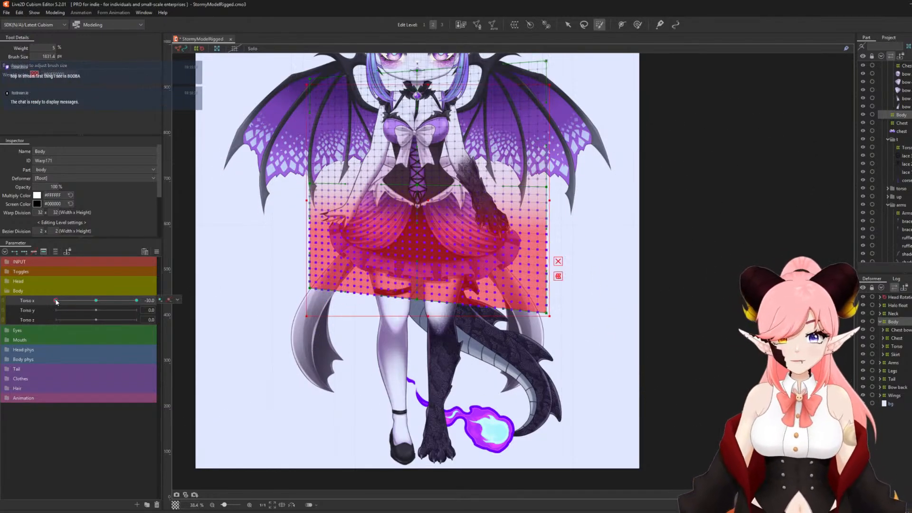
key(ctrl+v)
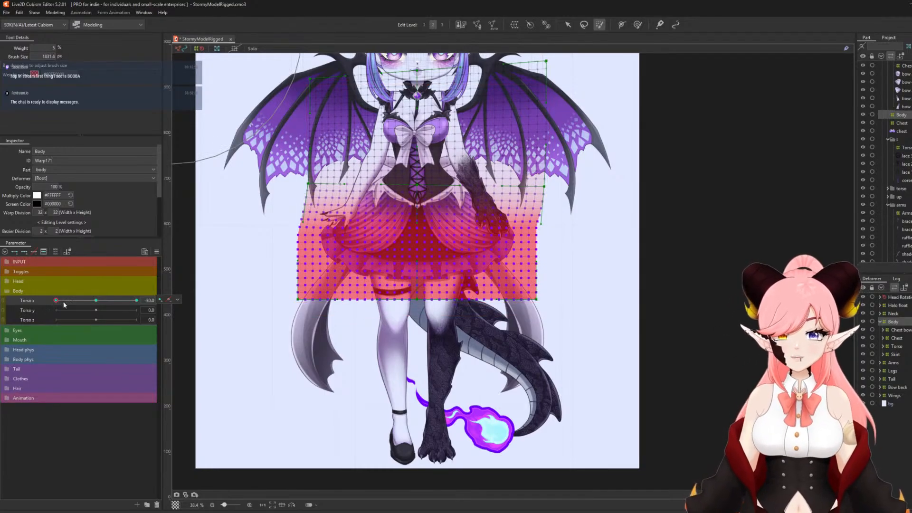
drag(62, 303, 41, 304)
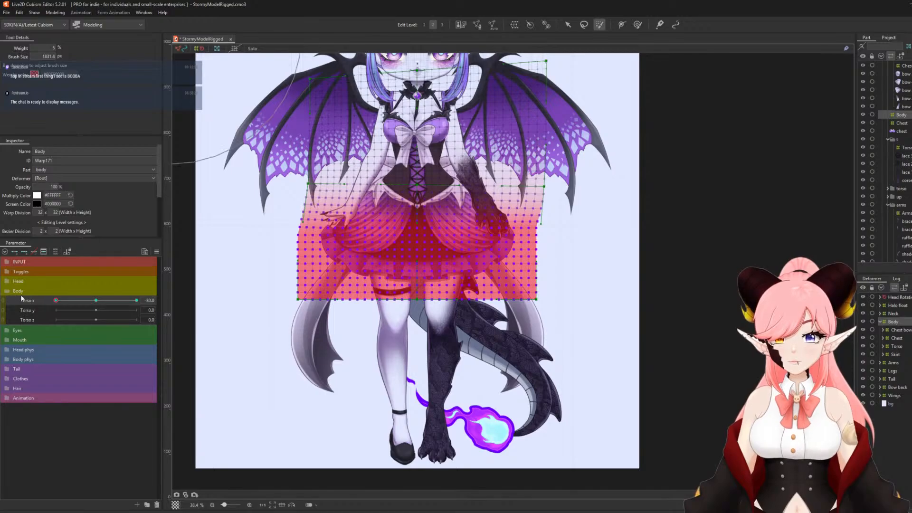
click(136, 301)
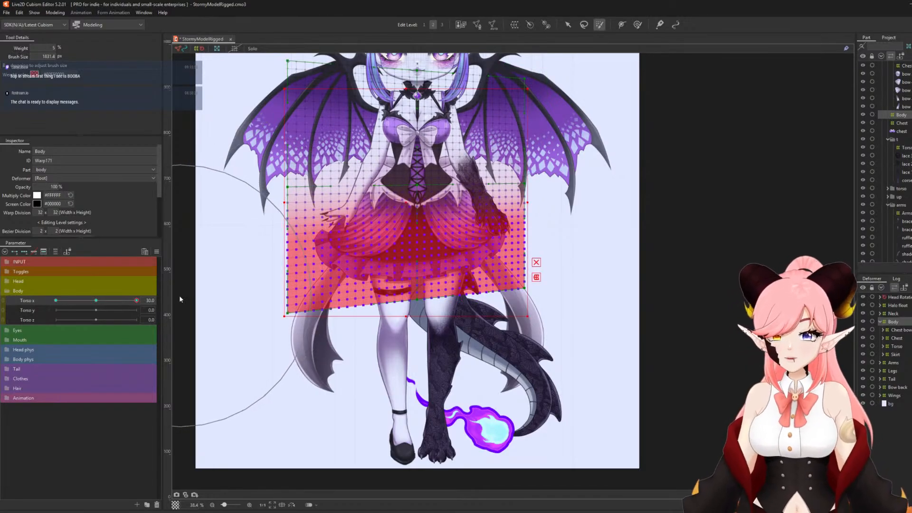
key(ctrl+v)
drag(129, 302, 210, 303)
Deselect the Body deformer and preview the torso movement by moving Torso x from 30 to -30.
click(567, 24)
click(764, 176)
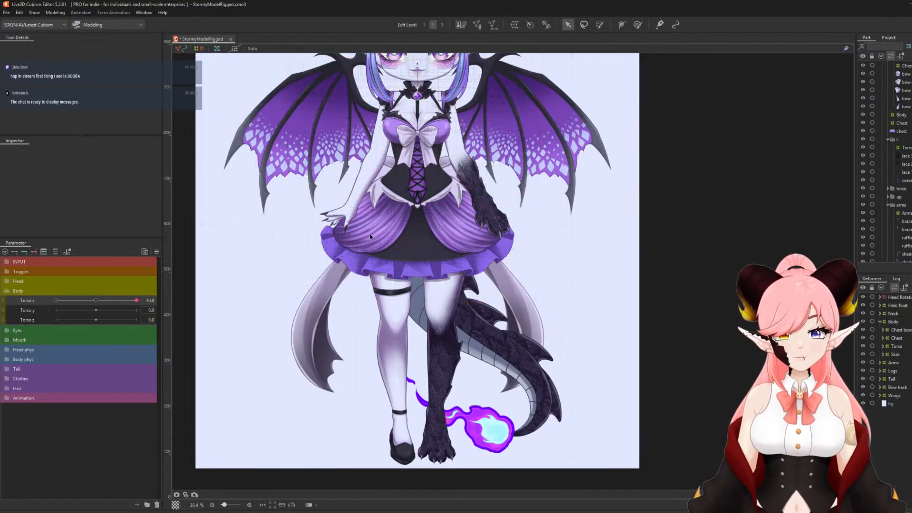
scroll(385, 224, down, 2)
scroll(400, 147, up, 2)
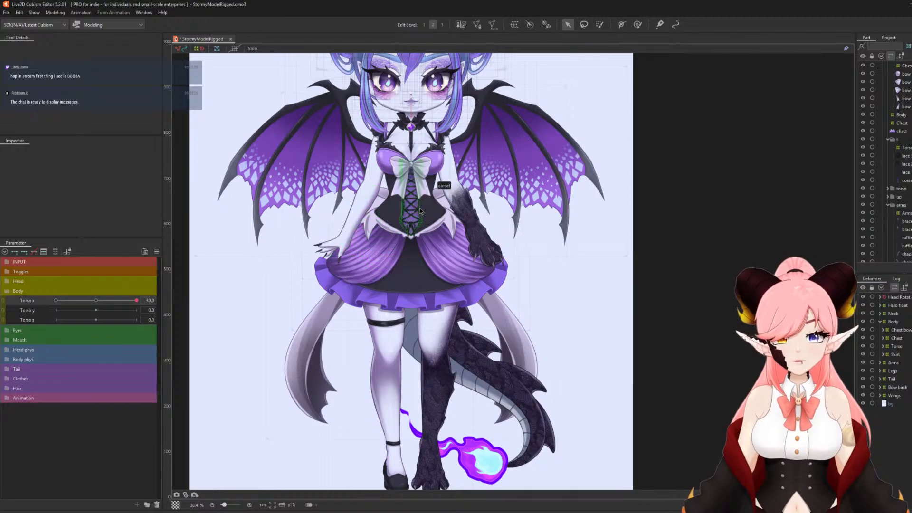
scroll(418, 209, up, 2)
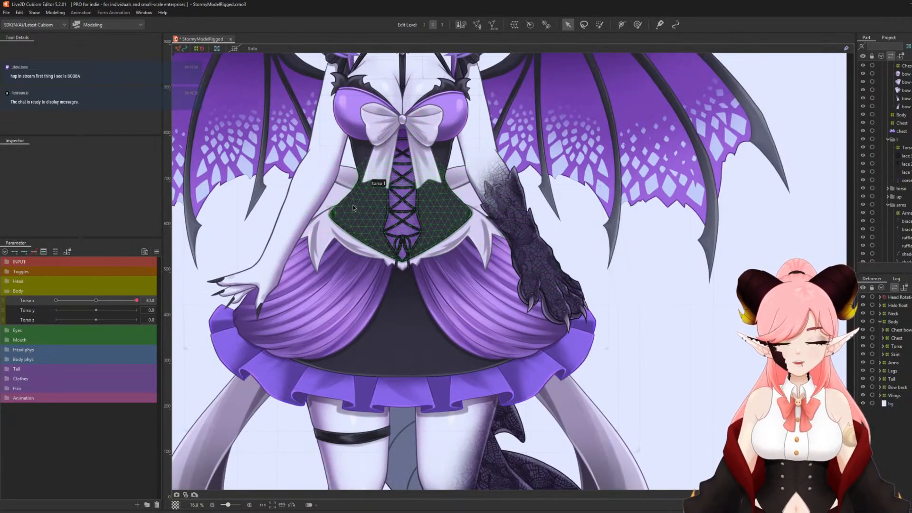
drag(125, 304, 56, 300)
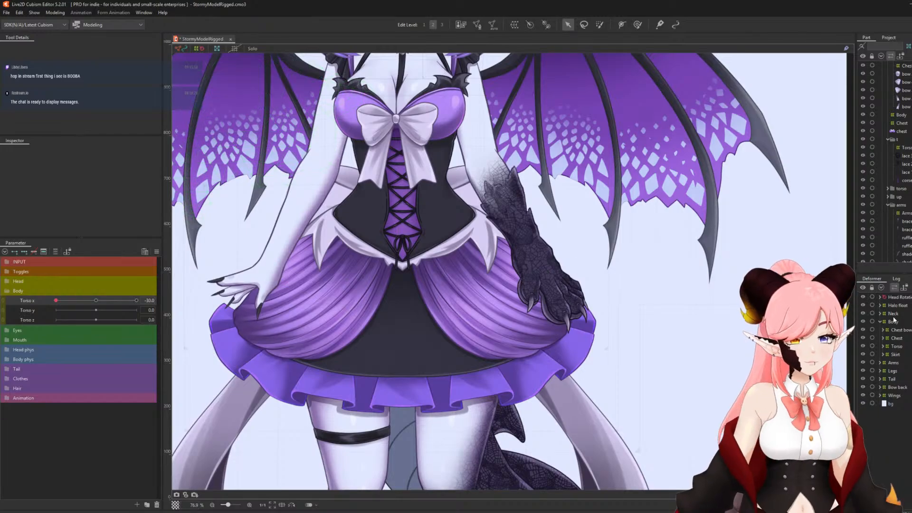
Try to push the image-left lower side of the Body deformer inward at Torso x -30 with the deform brush.
click(895, 355)
scroll(420, 252, down, 2)
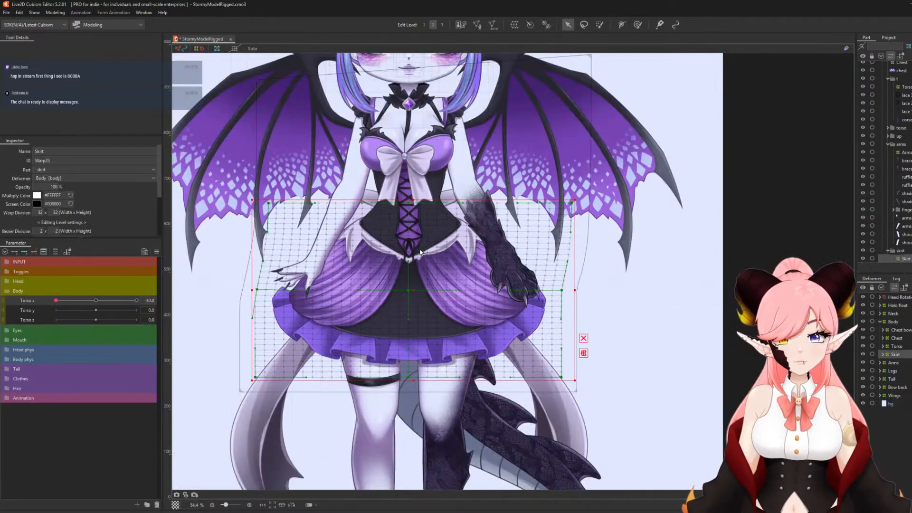
click(894, 322)
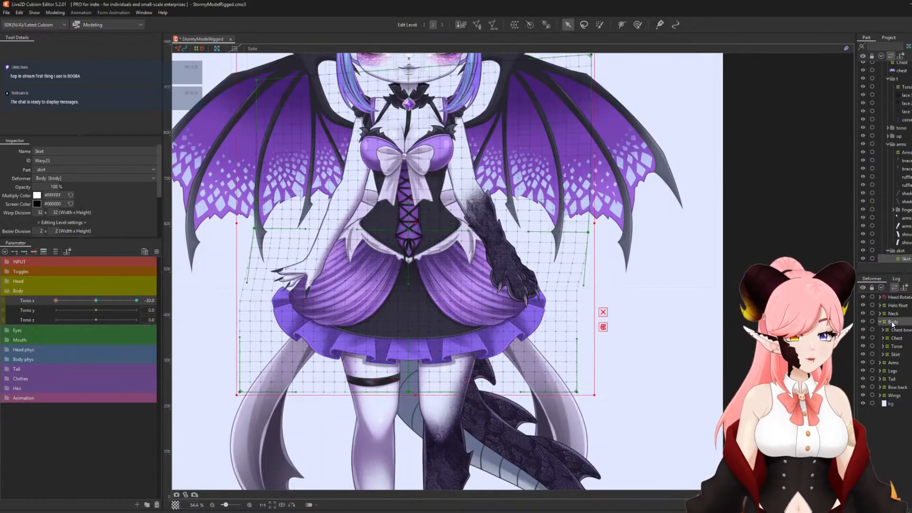
click(637, 25)
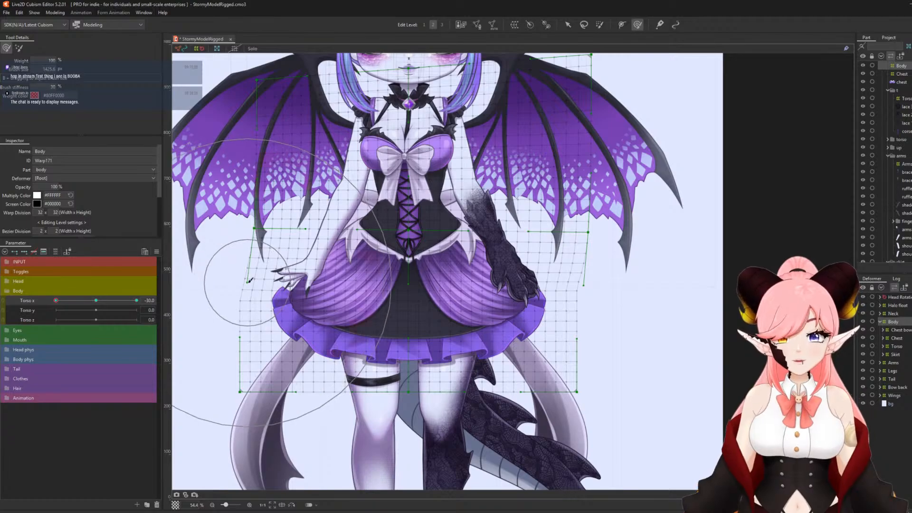
drag(246, 284, 253, 285)
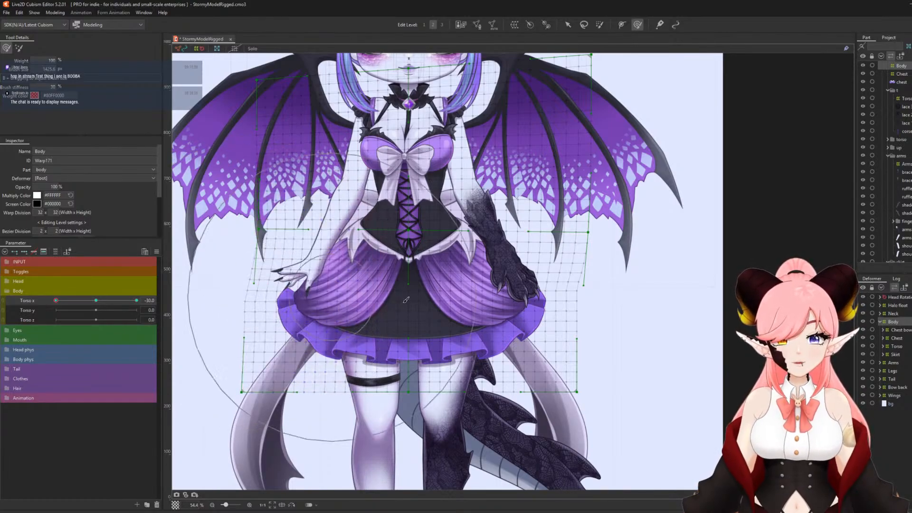
drag(62, 300, 16, 306)
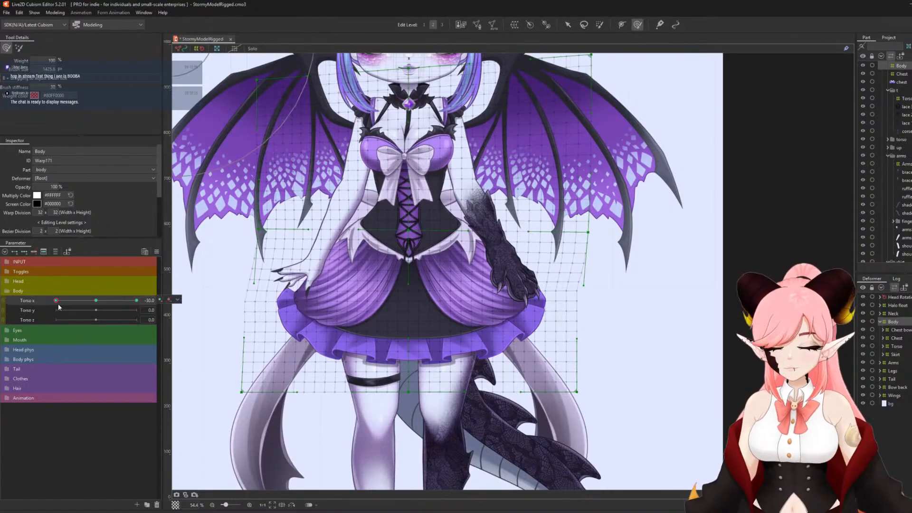
Try to refine both lower sides of the Body deformer with further brush strokes, checking them on Torso x.
drag(484, 354, 487, 357)
drag(56, 306, 22, 322)
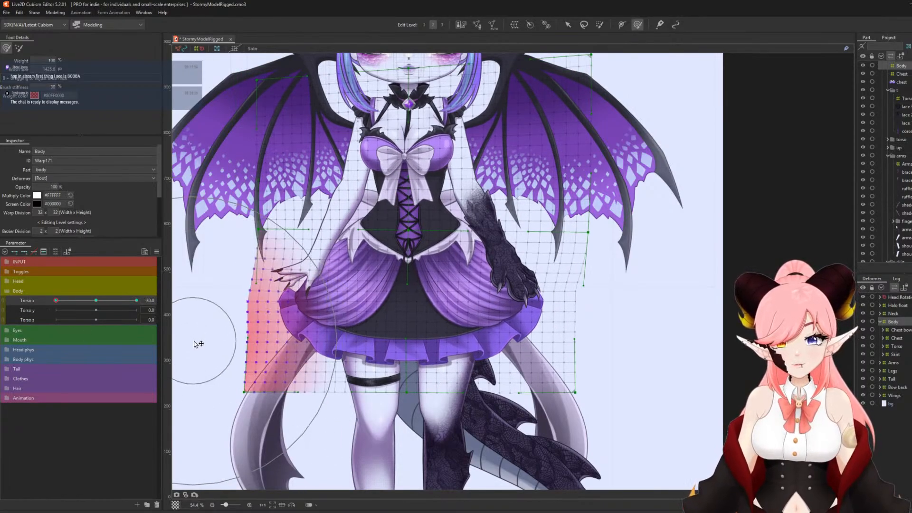
drag(200, 344, 202, 344)
drag(58, 303, 28, 310)
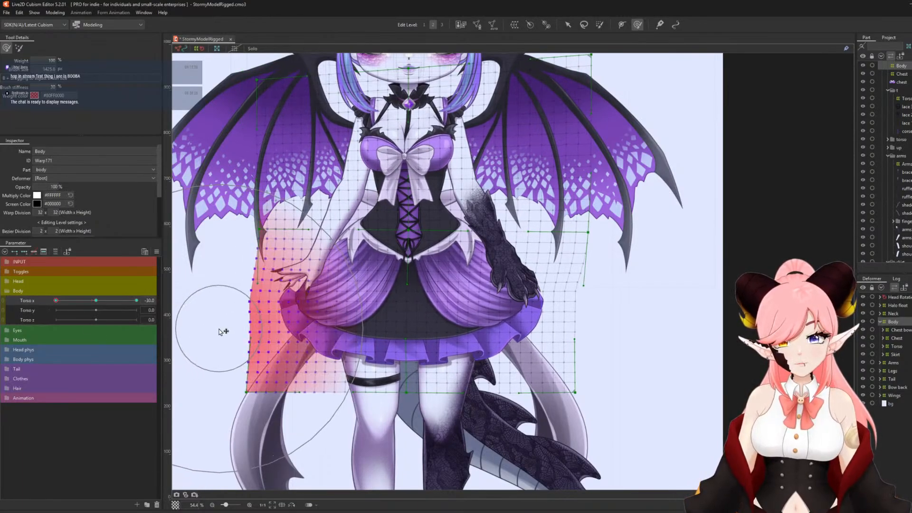
drag(56, 301, 67, 321)
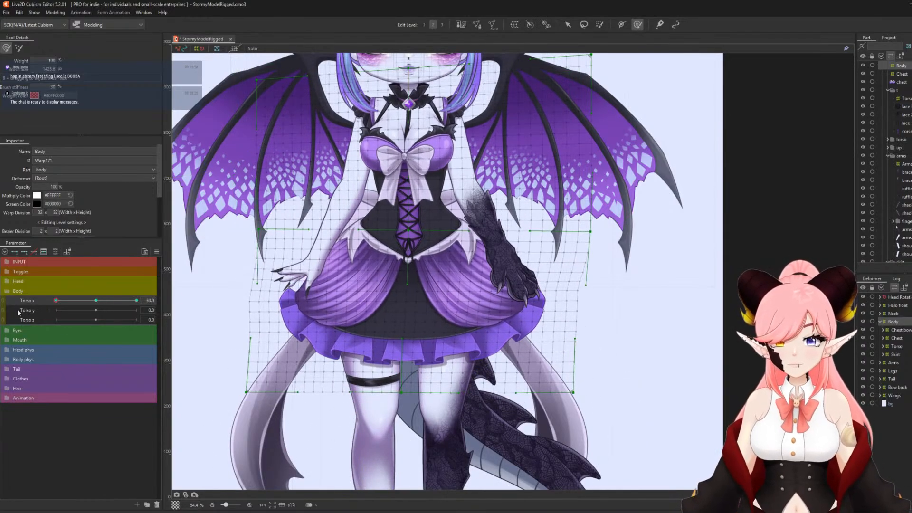
mouse_move(56, 300)
mouse_down()
mouse_move(107, 308)
mouse_move(33, 303)
mouse_move(92, 314)
mouse_move(33, 313)
mouse_move(98, 315)
mouse_move(45, 310)
mouse_move(52, 308)
mouse_up()
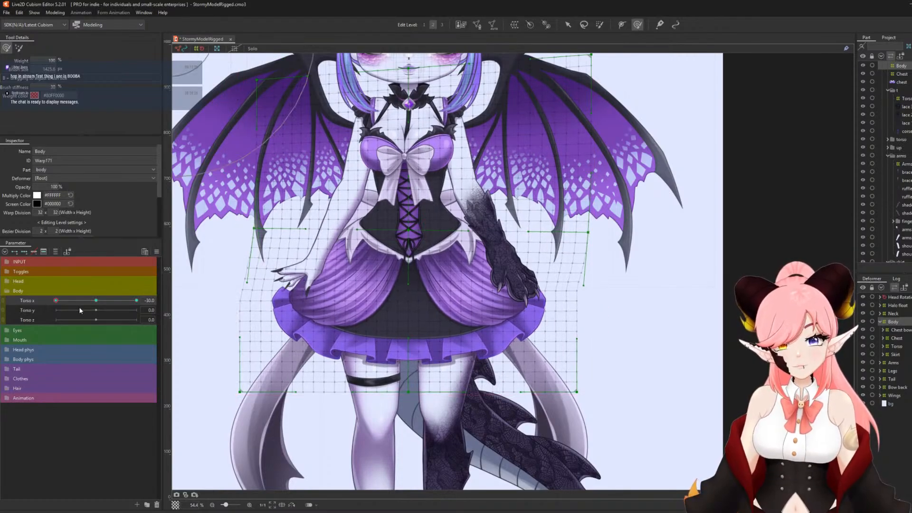
Undo the deform brush edits on Body, redo the form pasted at Torso x 30, and return Torso x to -30.
key(ctrl+z)
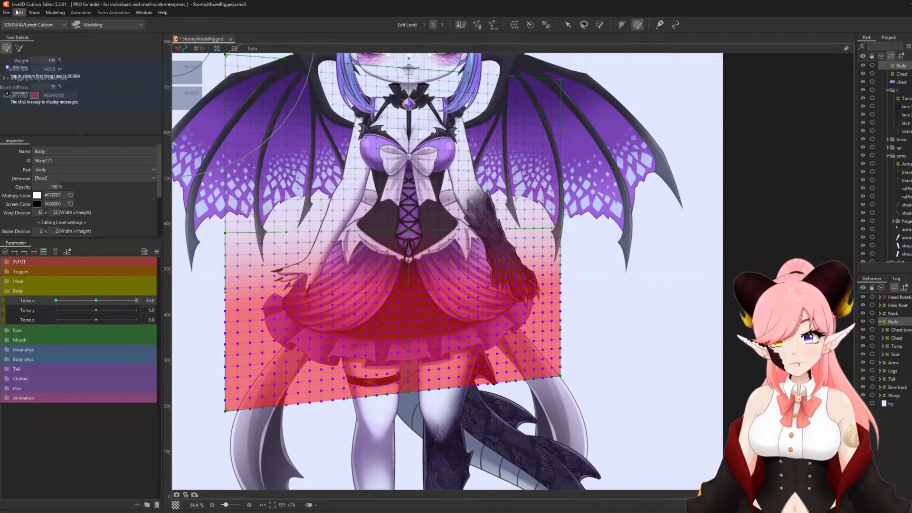
click(18, 13)
click(33, 31)
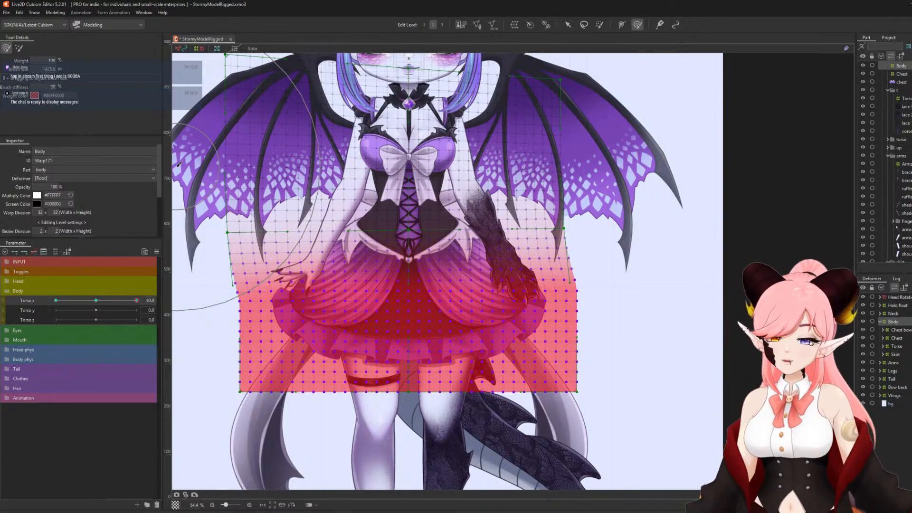
drag(99, 301, 77, 306)
click(58, 303)
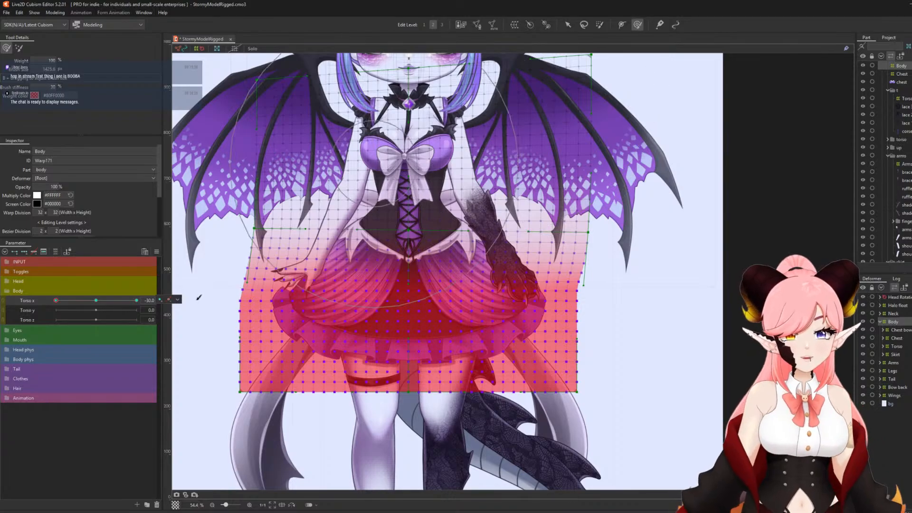
click(177, 299)
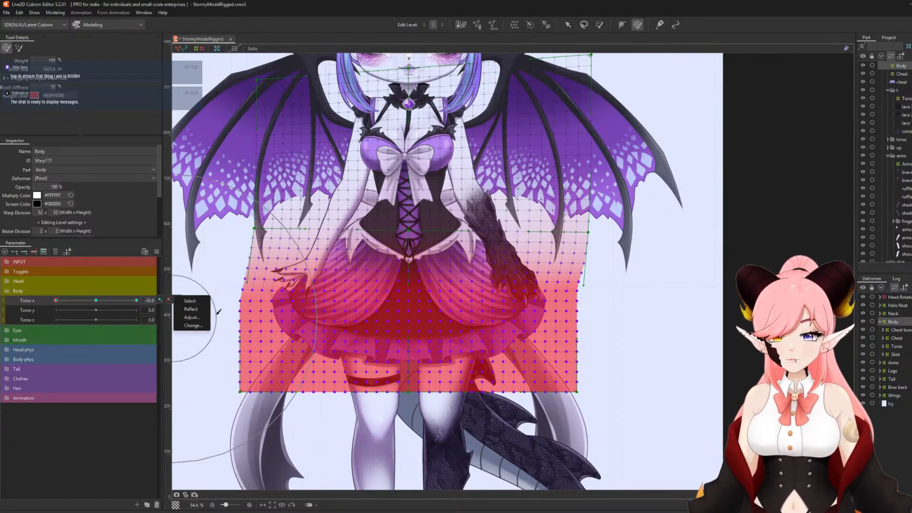
click(192, 317)
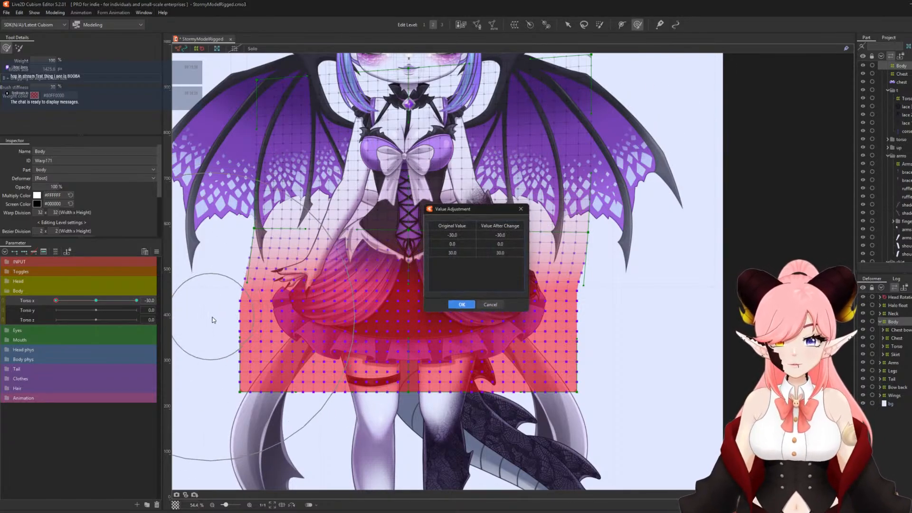
click(489, 304)
Clear the weighted selection and nudge the image-right lower side of the Body deformer slightly inward at Torso x -30, checking the movement.
scroll(526, 302, down, 2)
click(307, 305)
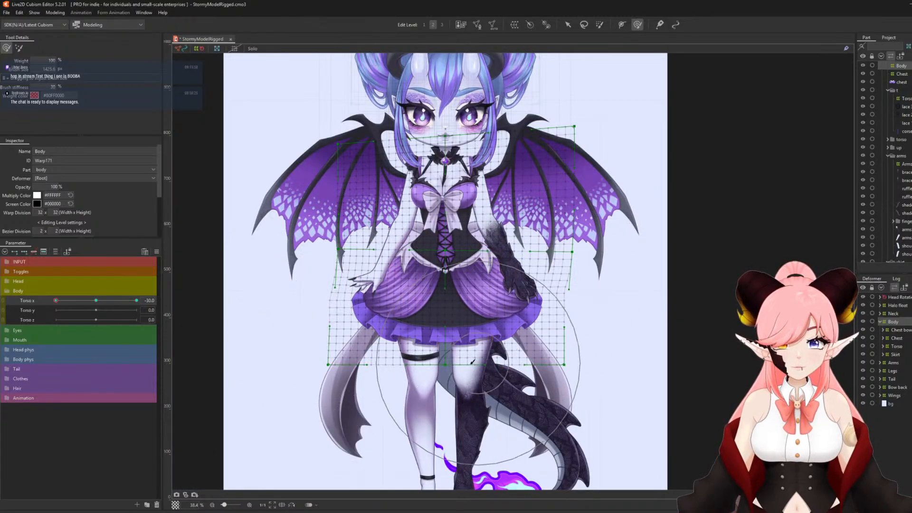
click(450, 349)
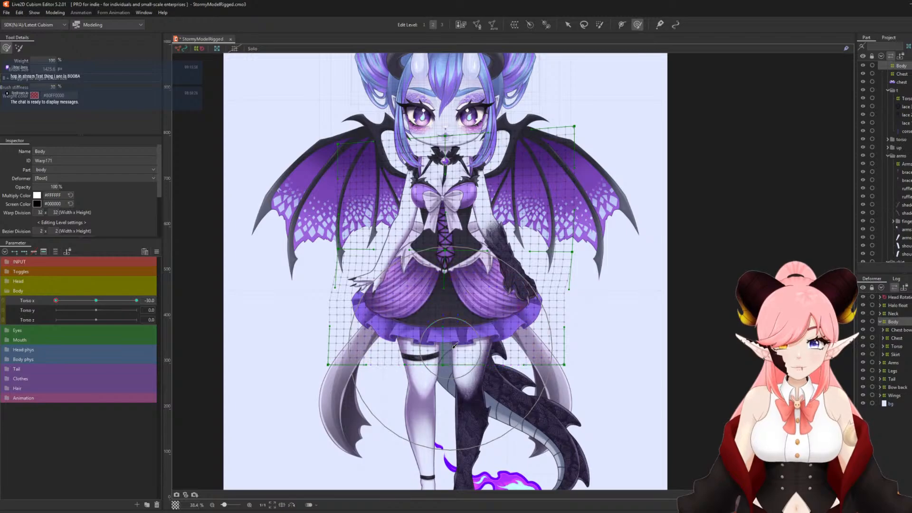
mouse_move(68, 301)
mouse_down()
mouse_move(114, 318)
mouse_move(56, 304)
mouse_up()
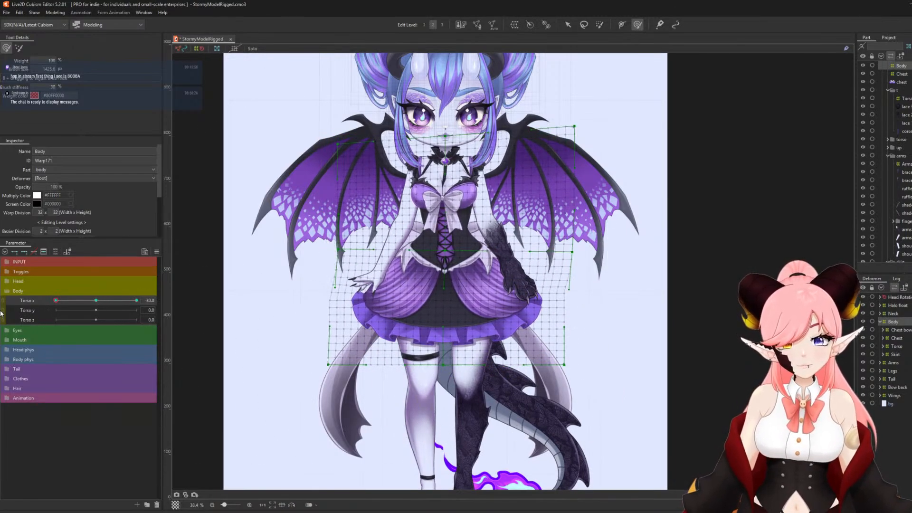
drag(554, 368, 549, 375)
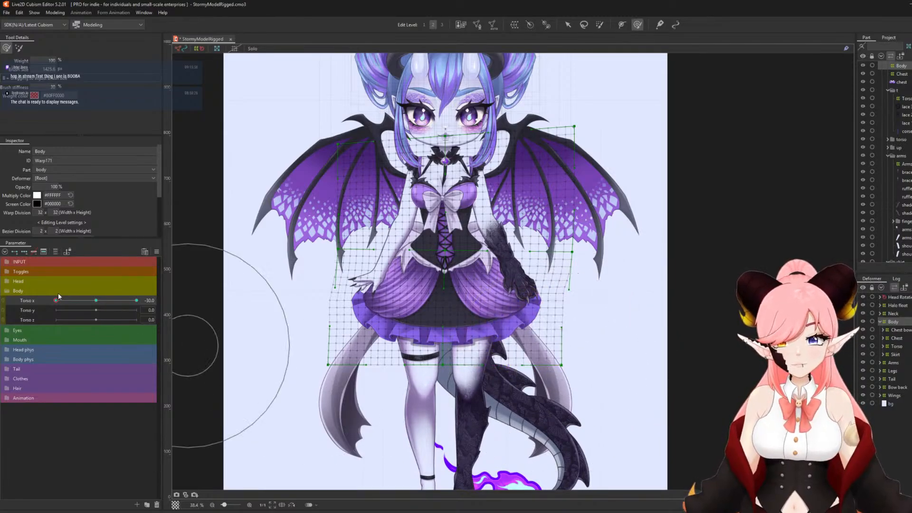
drag(56, 301, 32, 321)
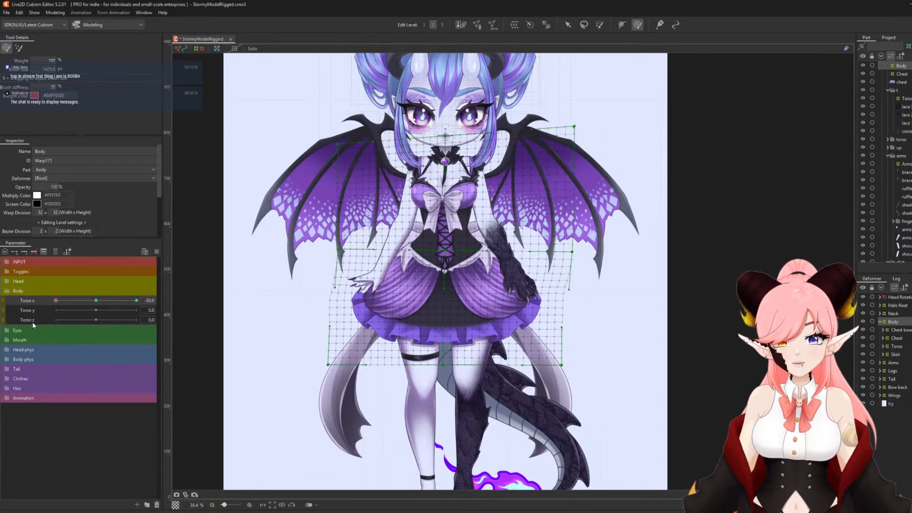
click(514, 375)
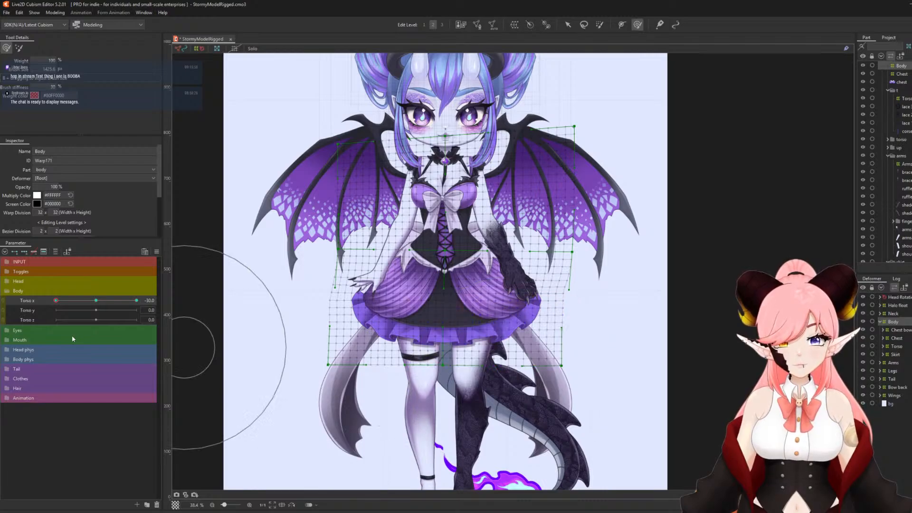
drag(60, 301, 18, 291)
Apply Reflect Motion to the Body deformer on Torso x and preview the mirrored movement.
click(157, 251)
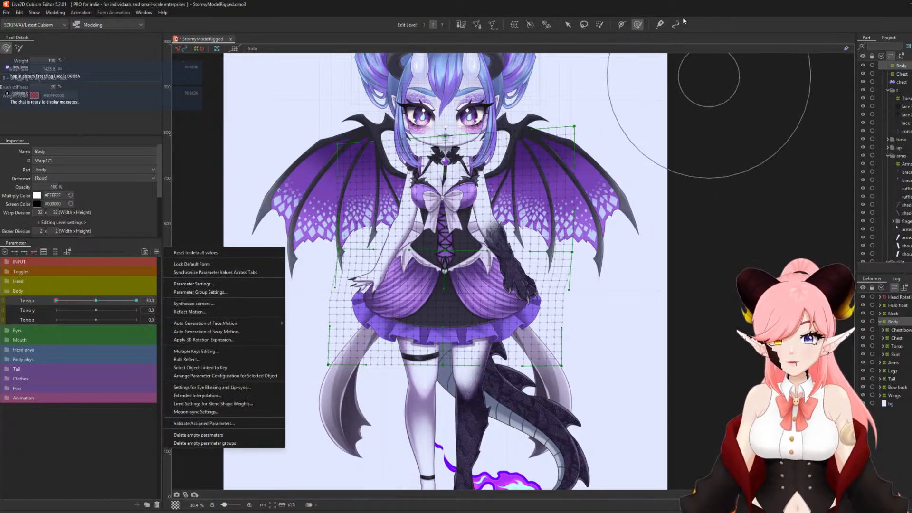
click(197, 314)
click(459, 332)
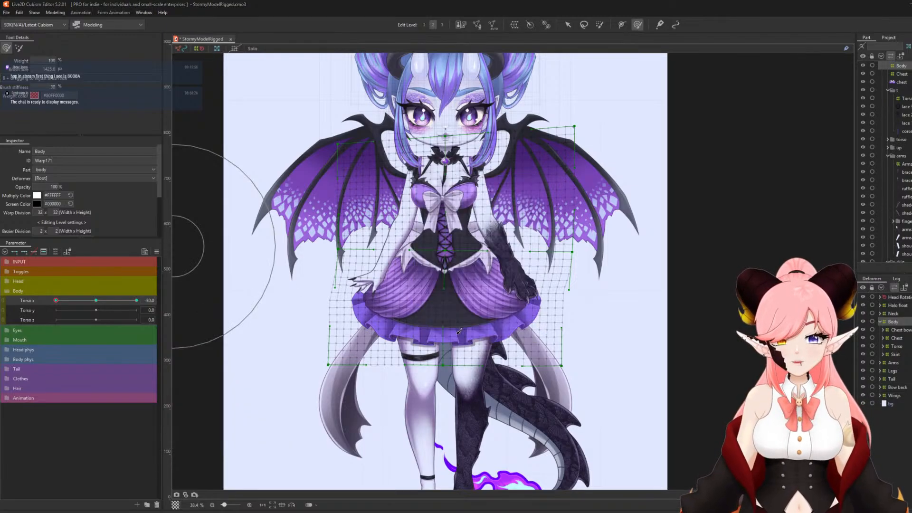
mouse_move(61, 304)
mouse_down()
mouse_move(200, 314)
mouse_move(2, 306)
mouse_move(147, 311)
mouse_move(9, 314)
mouse_move(330, 329)
mouse_move(6, 310)
mouse_up()
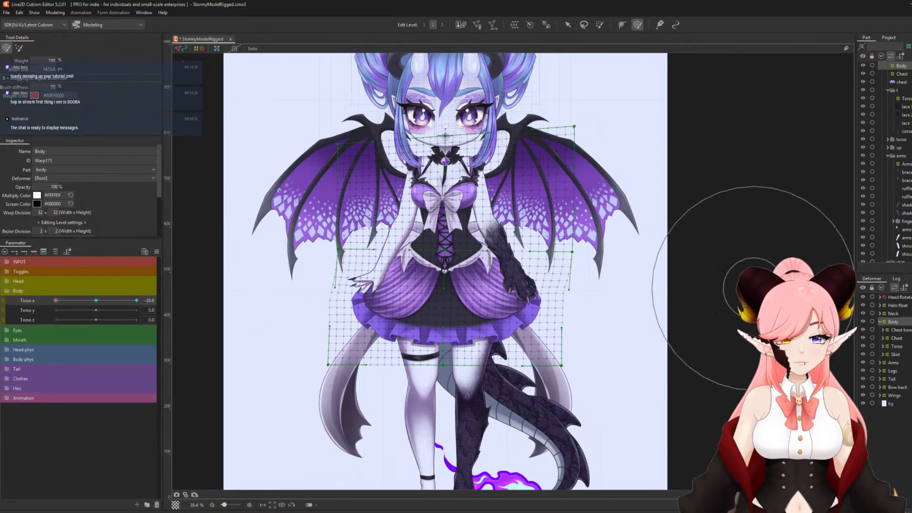
Apply Reflect Motion to the Chest bow, Chest and Torso deformers together and preview the mirrored movement on Torso x.
click(906, 337)
ctrl+click(900, 348)
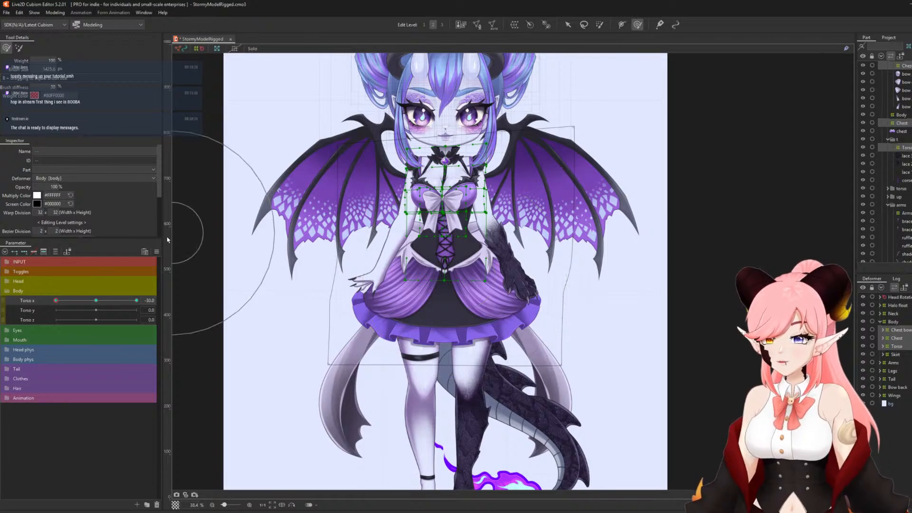
click(157, 252)
click(202, 312)
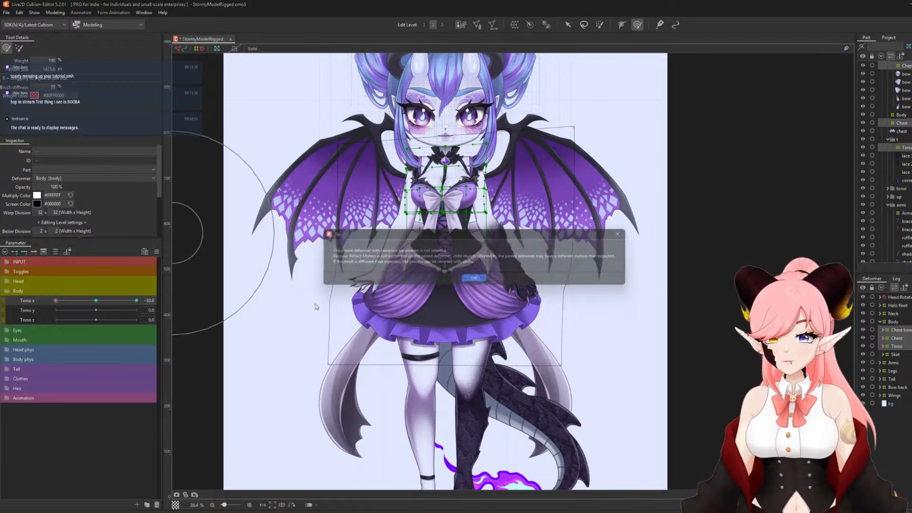
click(476, 281)
click(465, 337)
drag(56, 301, 11, 305)
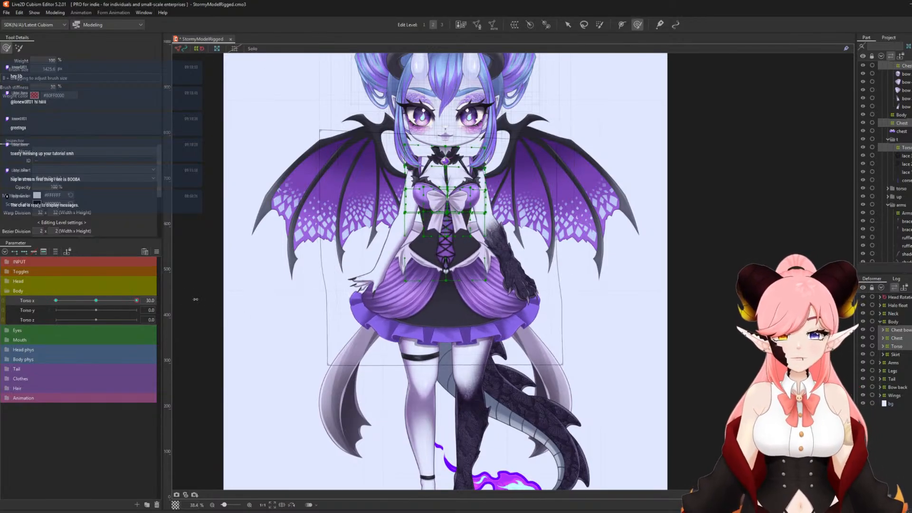
drag(136, 300, 1, 305)
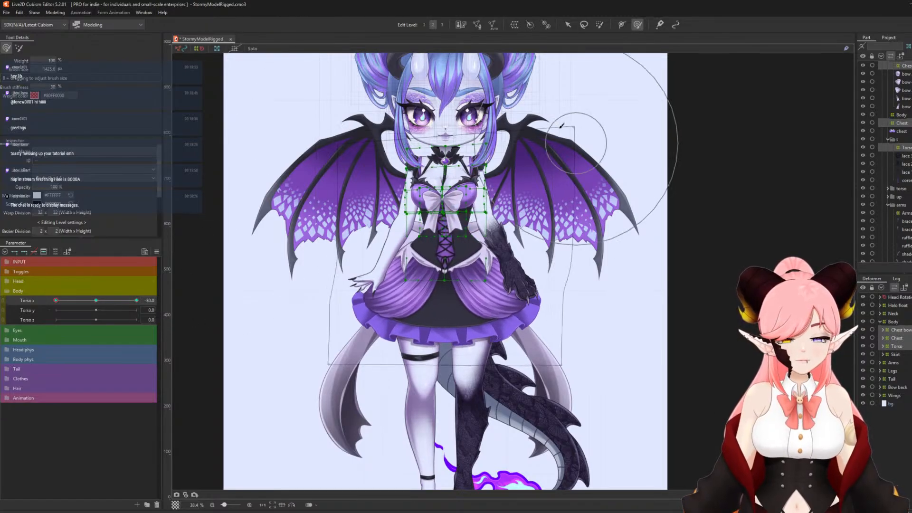
Select the Neck deformer and check its parameter keys and the area it covers around the collar.
scroll(749, 204, up, 5)
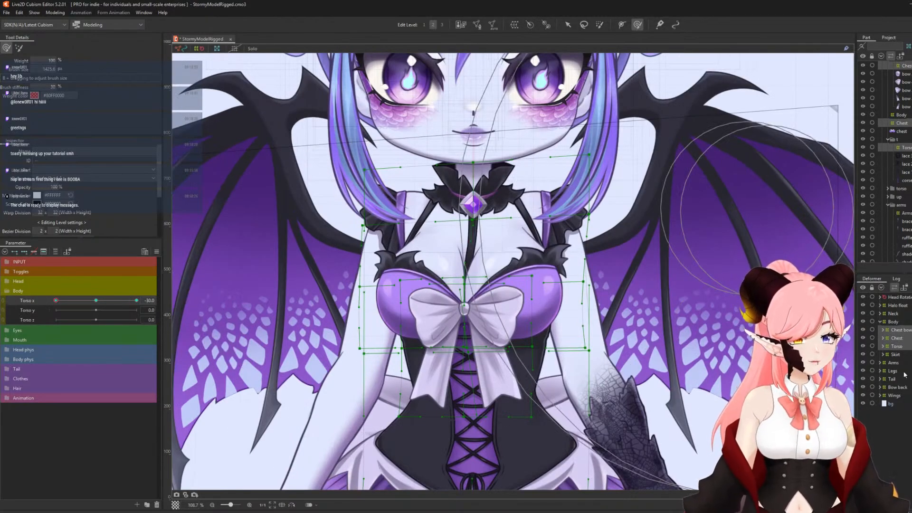
click(892, 314)
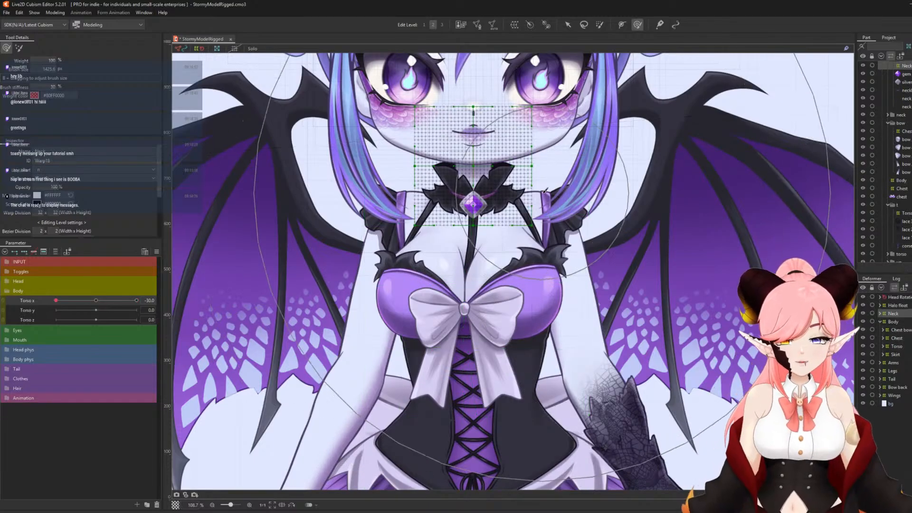
click(55, 251)
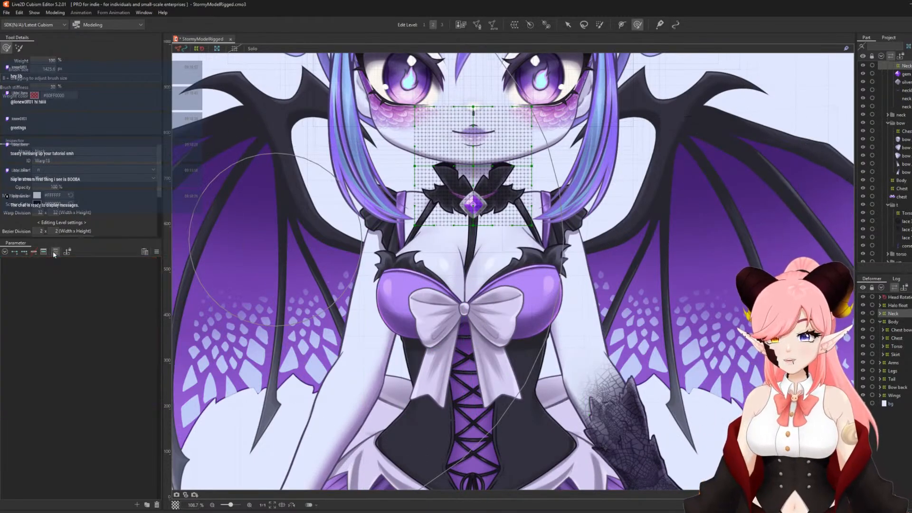
click(55, 252)
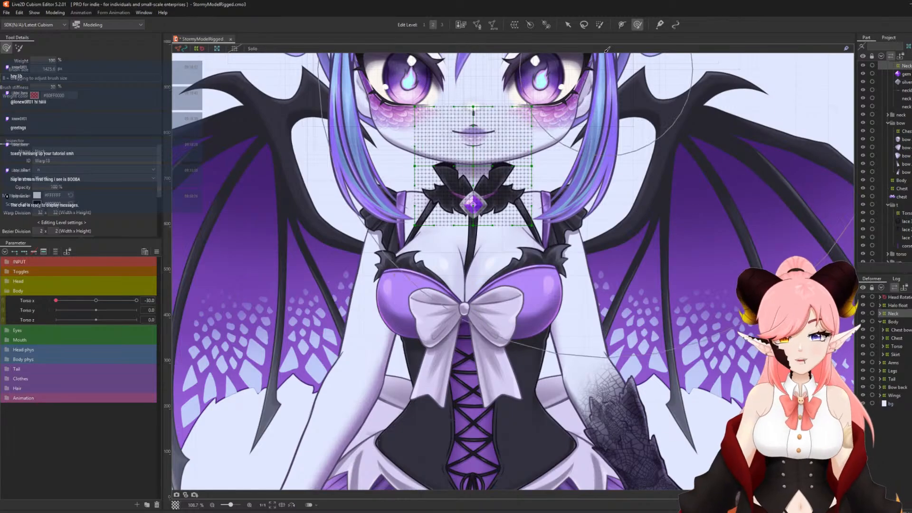
key(v)
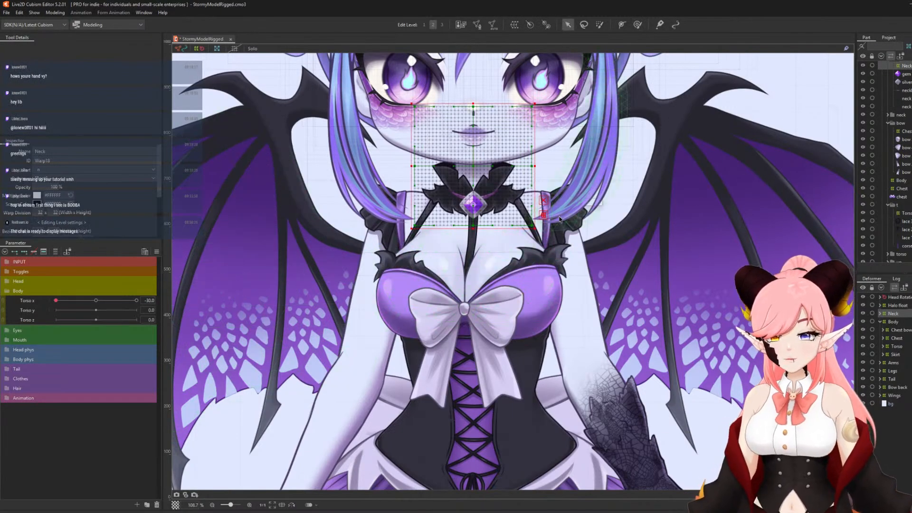
scroll(557, 215, up, 2)
scroll(451, 273, down, 1)
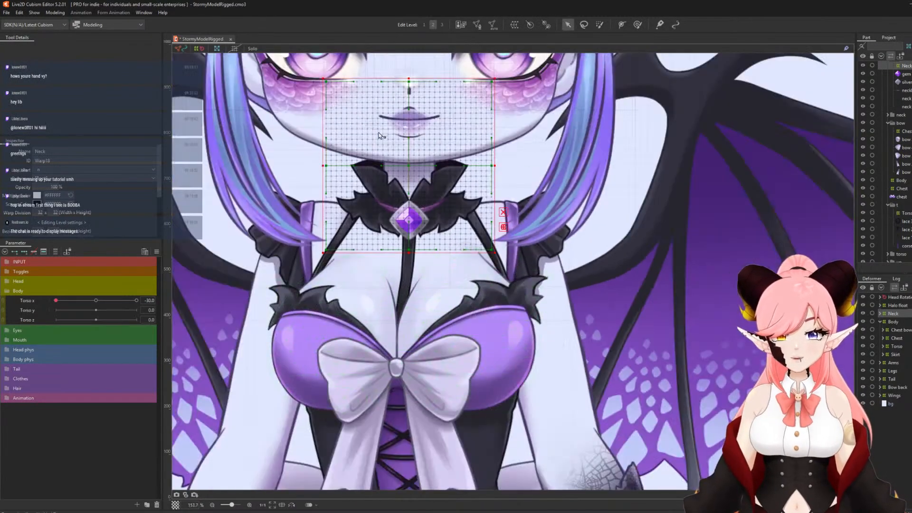
Create a warp deformer inside Neck around the gem, silver, necklace, neck up, neck and neck back meshes.
click(881, 314)
click(896, 322)
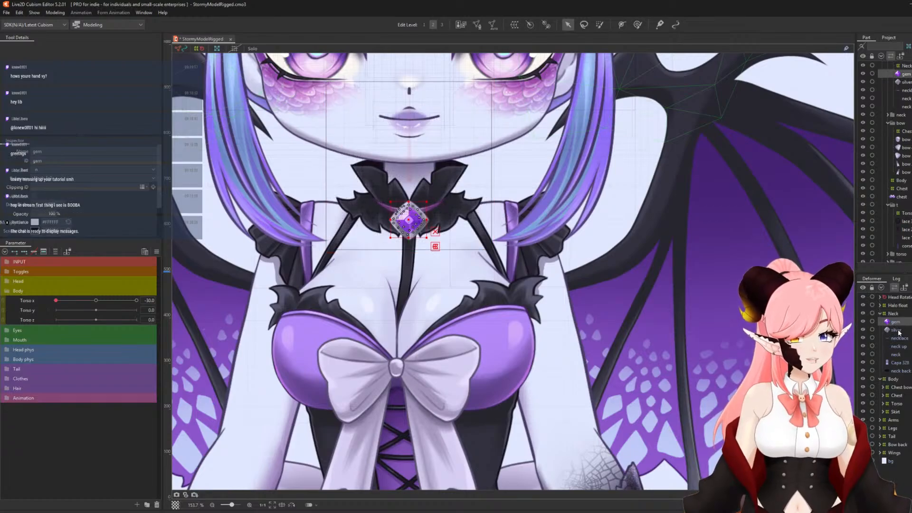
ctrl+click(902, 333)
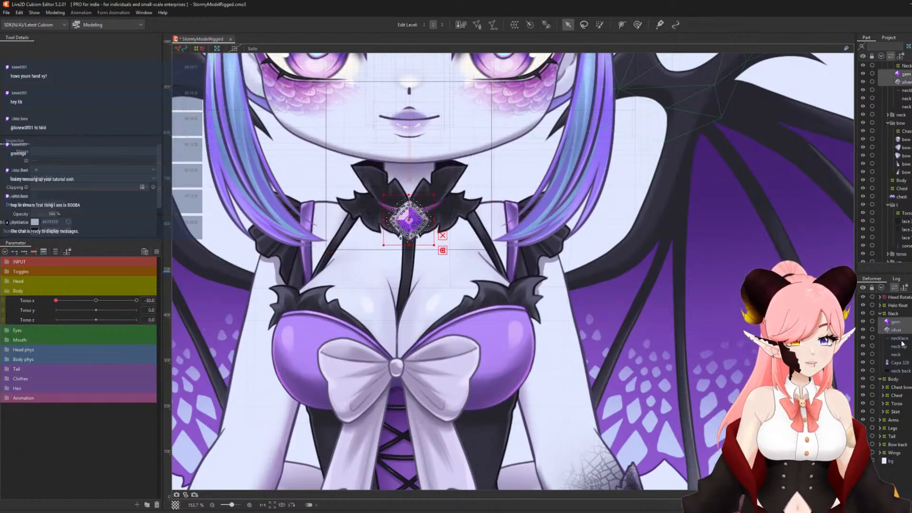
ctrl+click(903, 340)
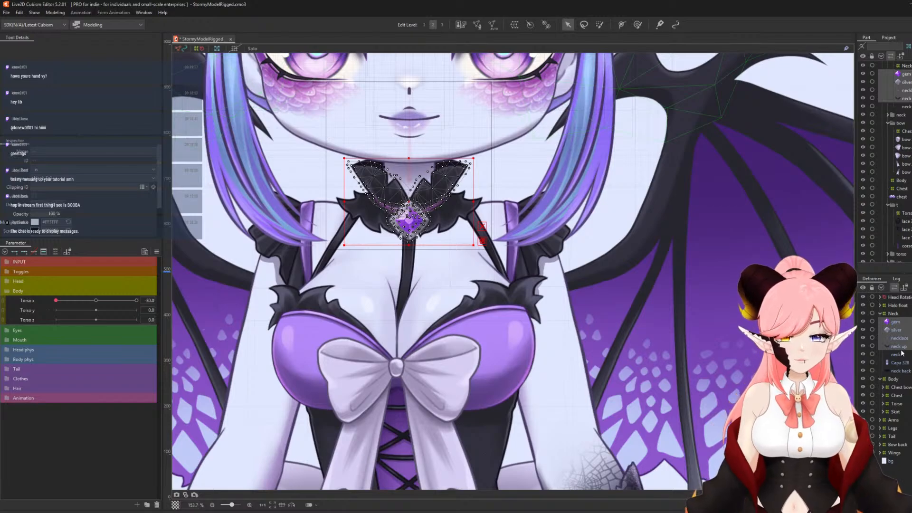
click(900, 355)
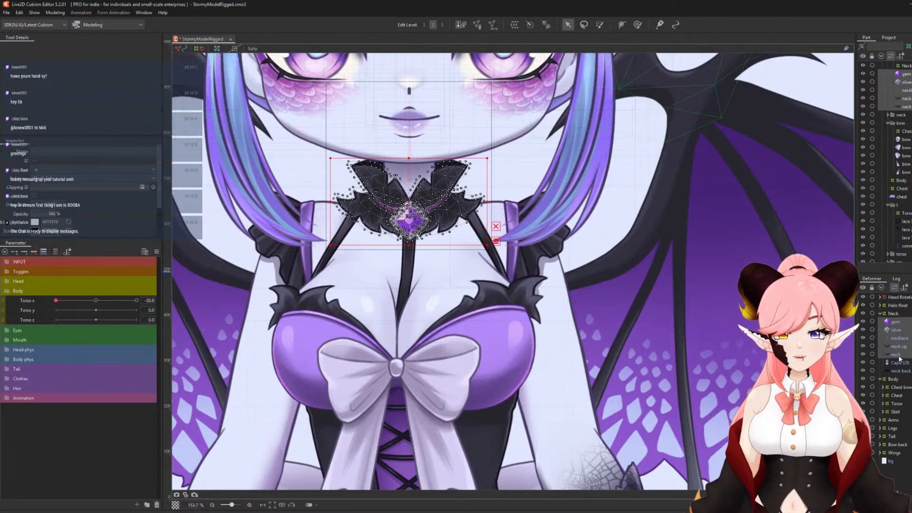
click(902, 372)
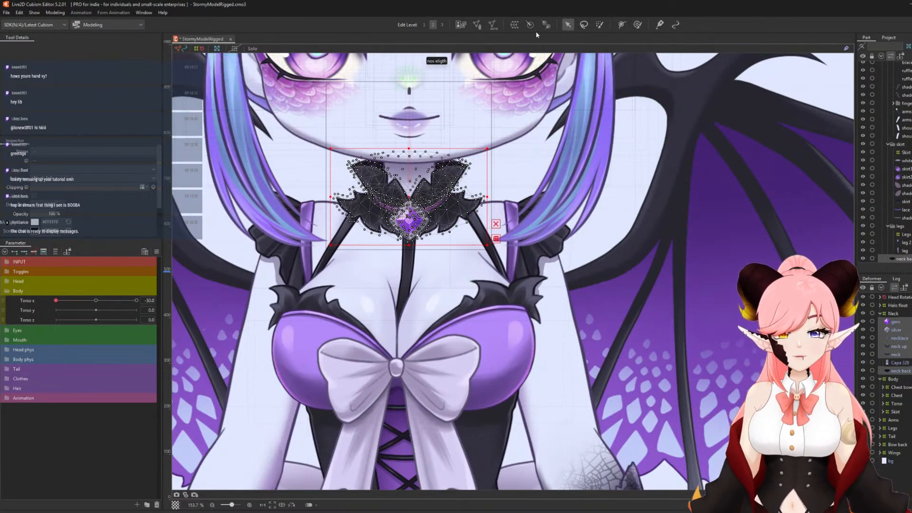
click(515, 24)
click(648, 346)
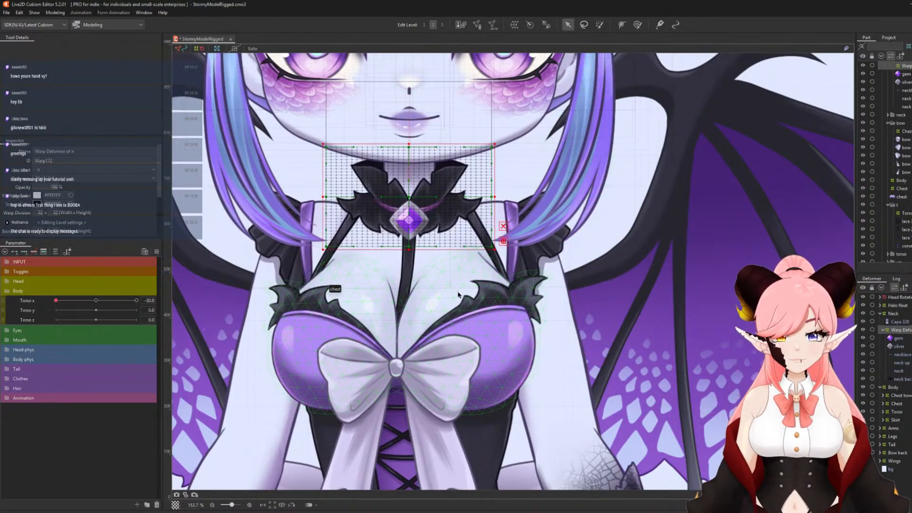
Add three keys on Torso x to the new neck warp deformer and reduce the deform brush size.
click(25, 304)
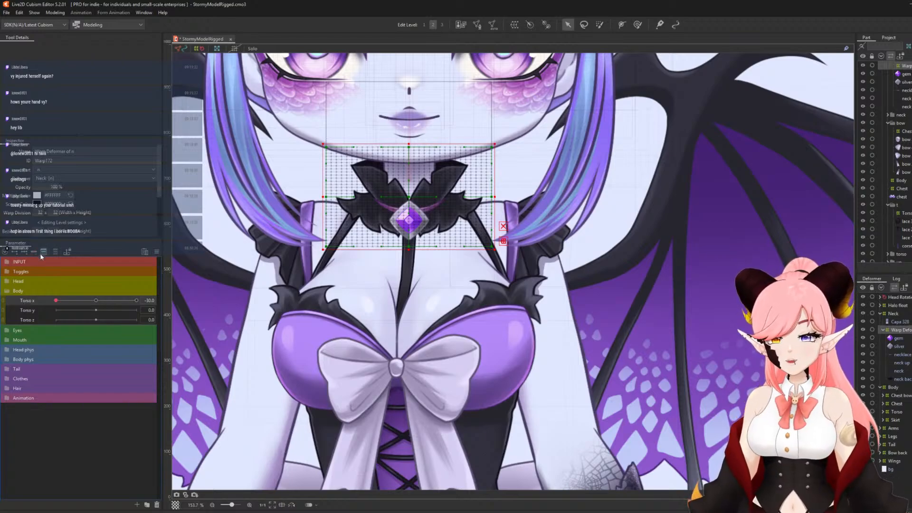
click(633, 26)
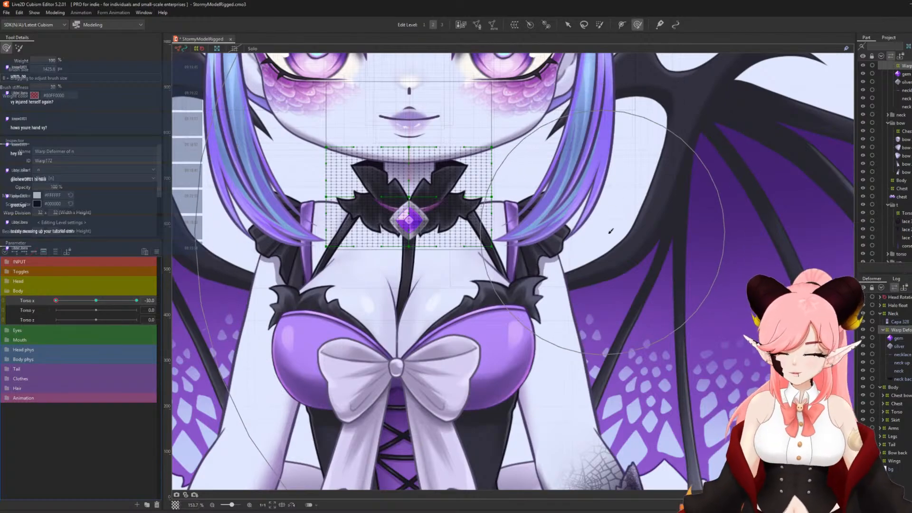
key(b)
drag(700, 221, 190, 208)
key(b)
Try shifting the collar and gem toward image-left at Torso x -30, preview the movement, and undo the shift.
mouse_move(504, 238)
mouse_down()
mouse_move(372, 241)
mouse_move(393, 241)
mouse_move(408, 227)
mouse_move(403, 234)
mouse_up()
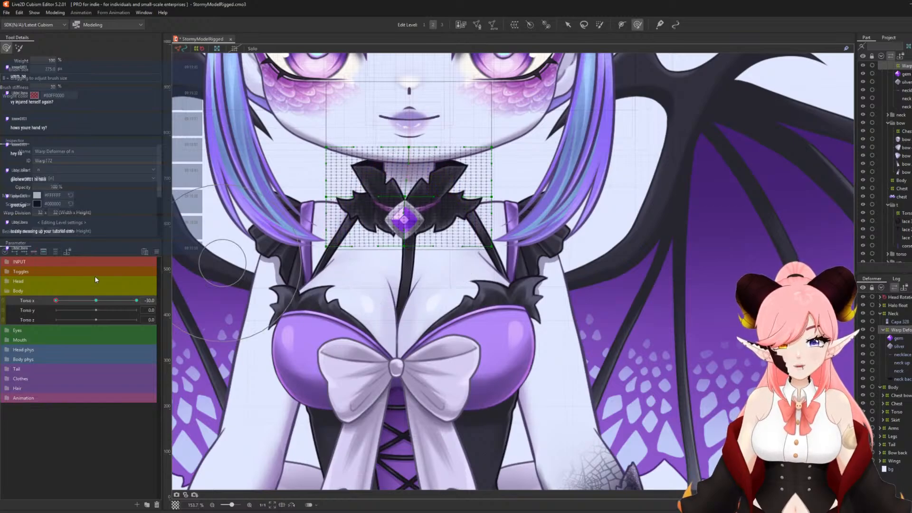
mouse_move(57, 303)
mouse_down()
mouse_move(118, 304)
mouse_move(40, 304)
mouse_move(109, 311)
mouse_move(62, 310)
mouse_up()
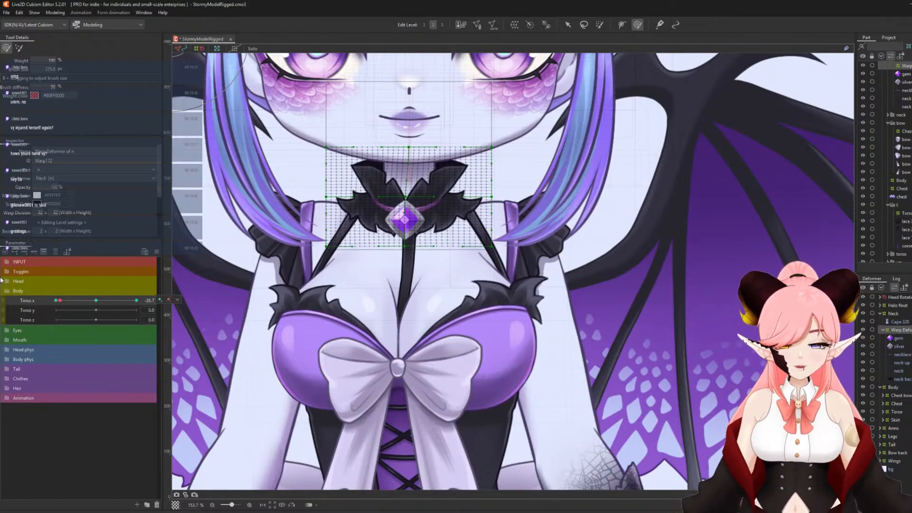
drag(62, 304, 47, 300)
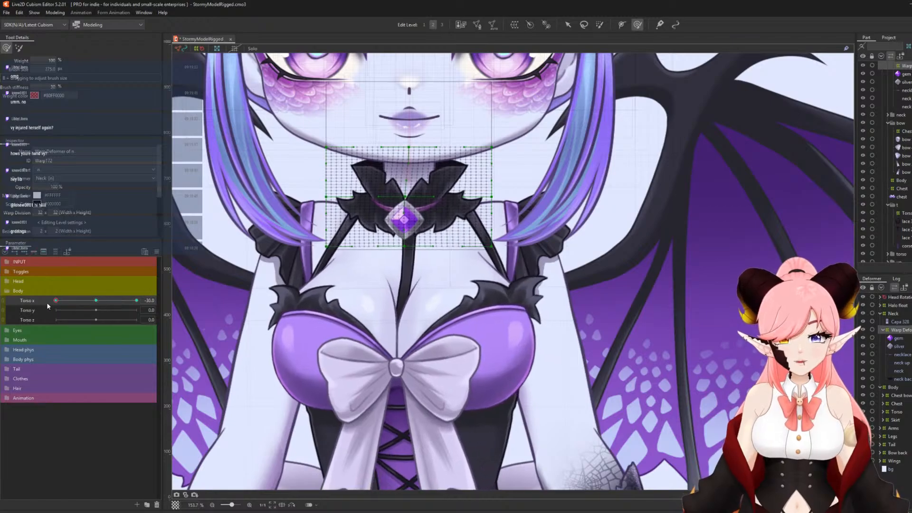
key(ctrl+z)
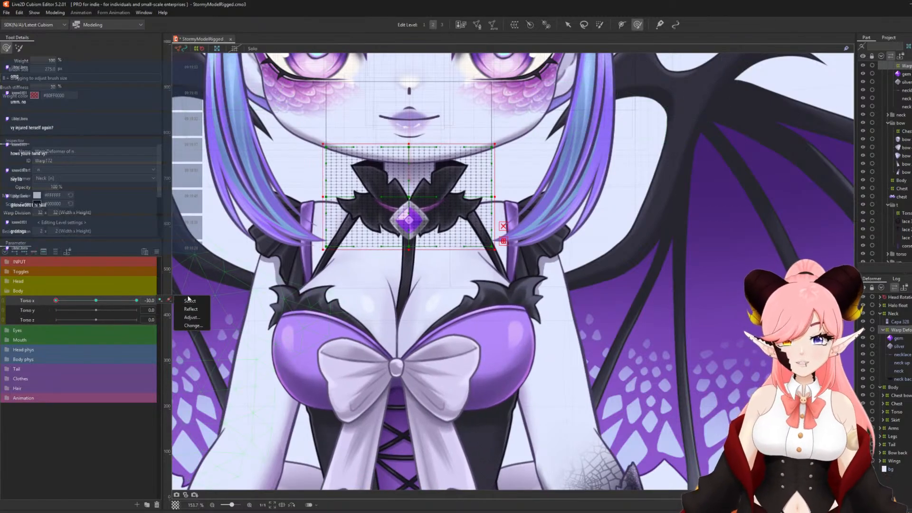
Nudge the collar gem area of the neck warp deformer slightly toward image-left at Torso x -30 and check the movement.
drag(95, 301, 35, 303)
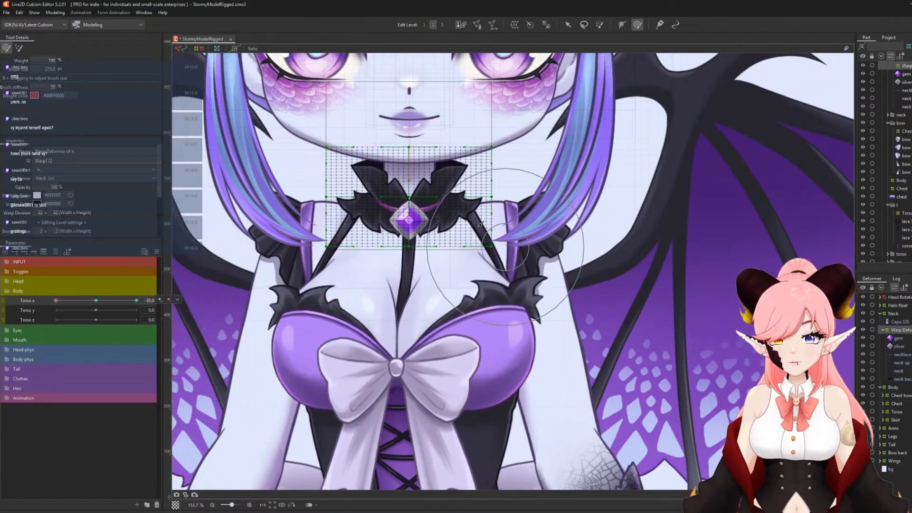
drag(416, 214, 412, 215)
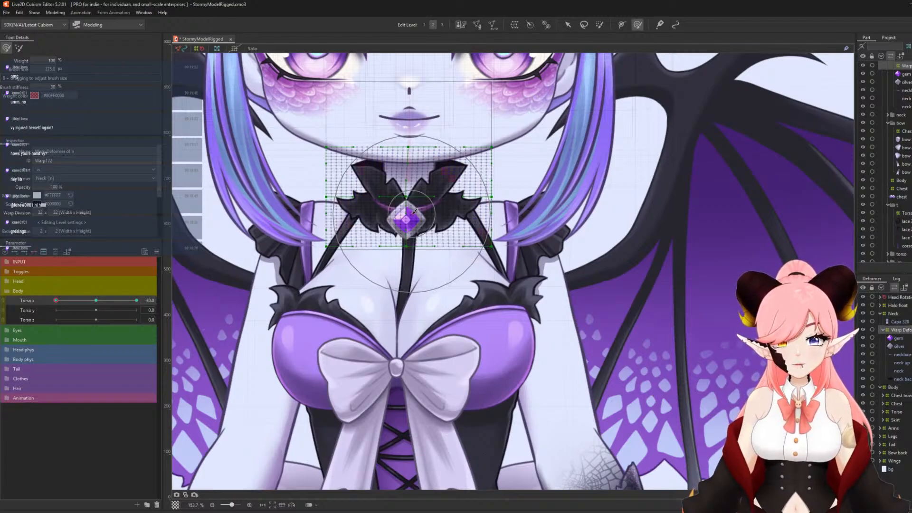
mouse_move(94, 302)
mouse_down()
mouse_move(102, 300)
mouse_move(44, 301)
mouse_move(135, 302)
mouse_move(49, 307)
mouse_up()
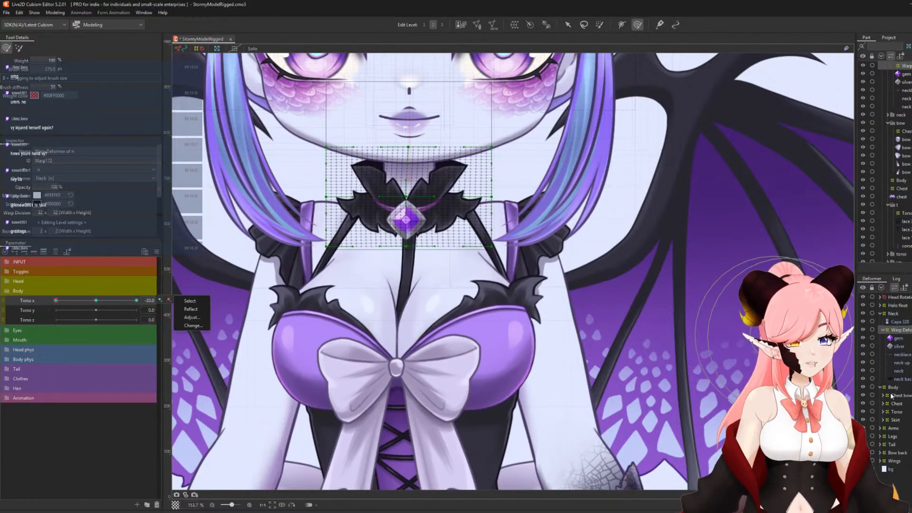
Adjust the upper centre of the Torso deformer under the gem to follow the collar at Torso x -30, checking the movement.
click(898, 412)
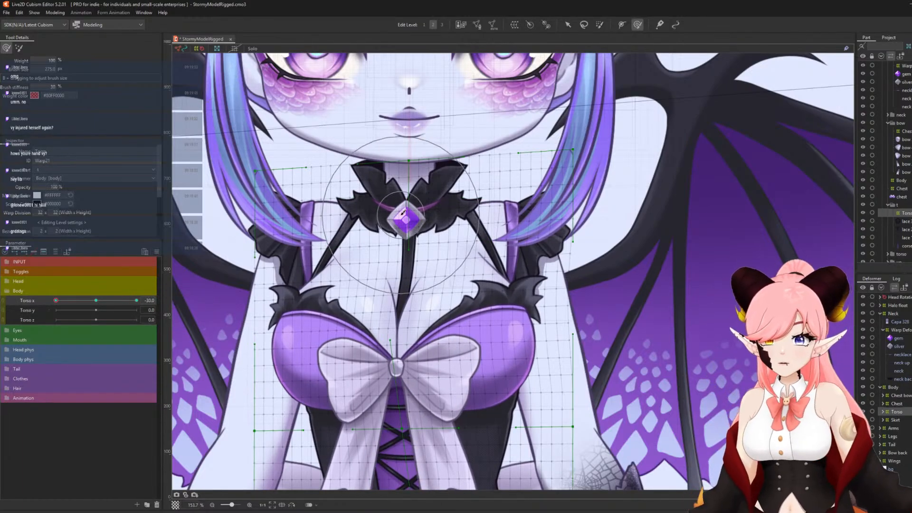
drag(407, 216, 402, 237)
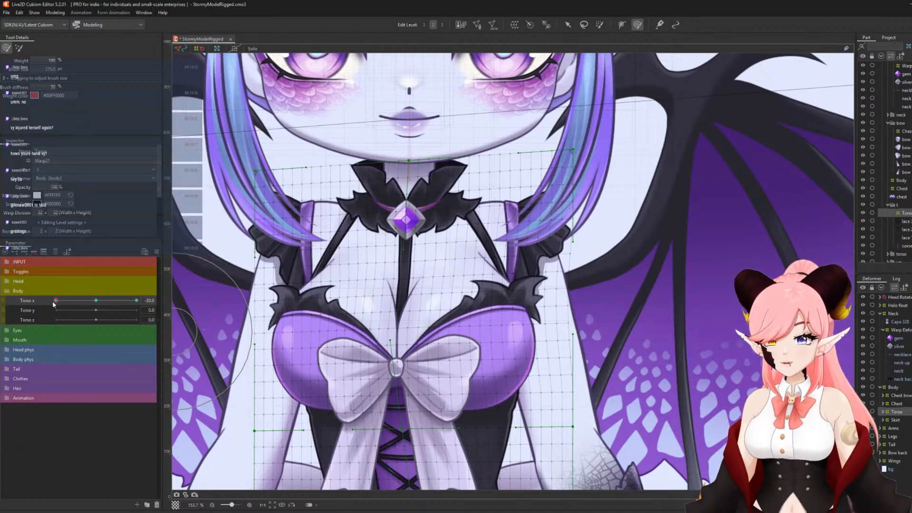
mouse_move(53, 302)
mouse_down()
mouse_move(101, 305)
mouse_move(38, 304)
mouse_move(107, 308)
mouse_move(42, 308)
mouse_up()
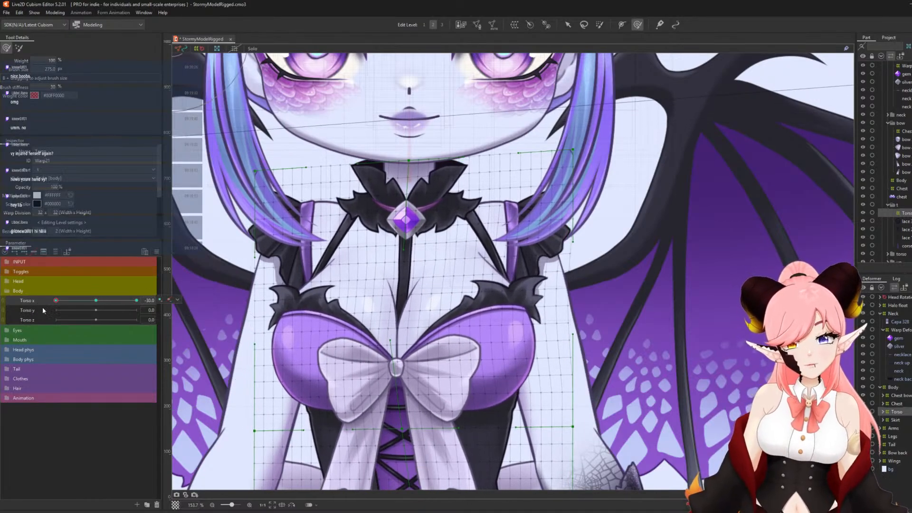
Apply Reflect Motion to the neck warp deformer and the Torso deformer together on Torso x.
click(901, 331)
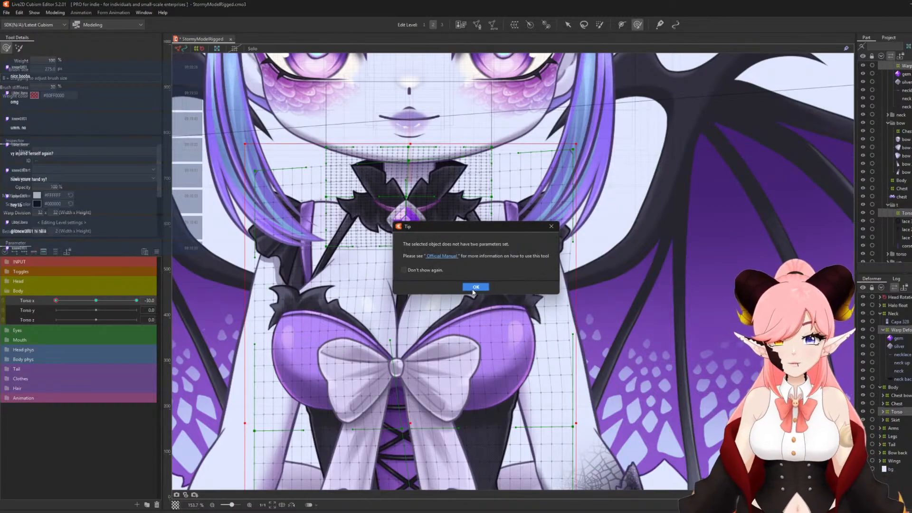
click(552, 226)
click(157, 252)
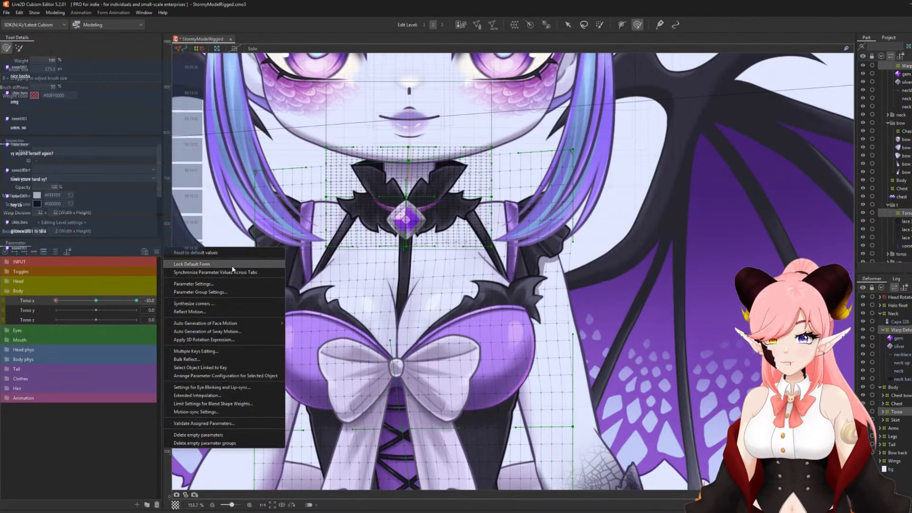
click(201, 311)
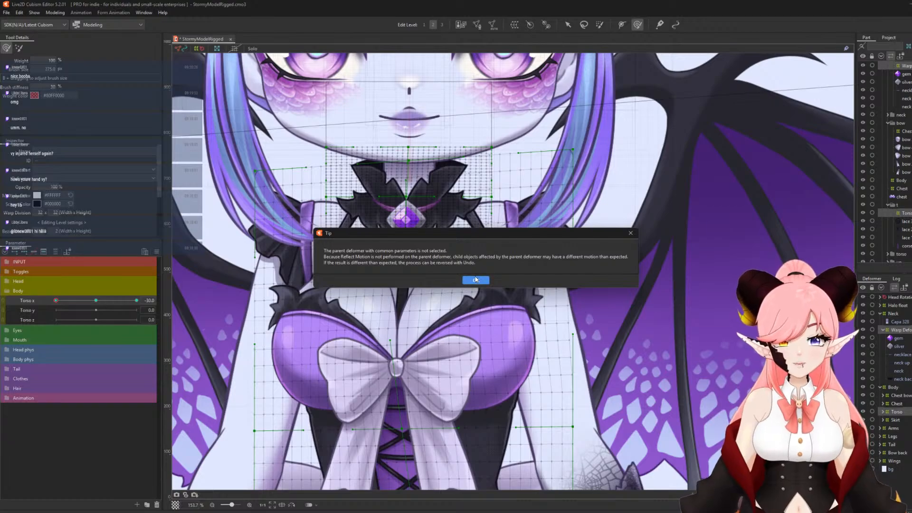
click(476, 280)
click(461, 334)
Preview the mirrored torso and neck movement across Torso x with nothing selected, ending at -30.
drag(56, 300, 269, 357)
scroll(411, 208, down, 5)
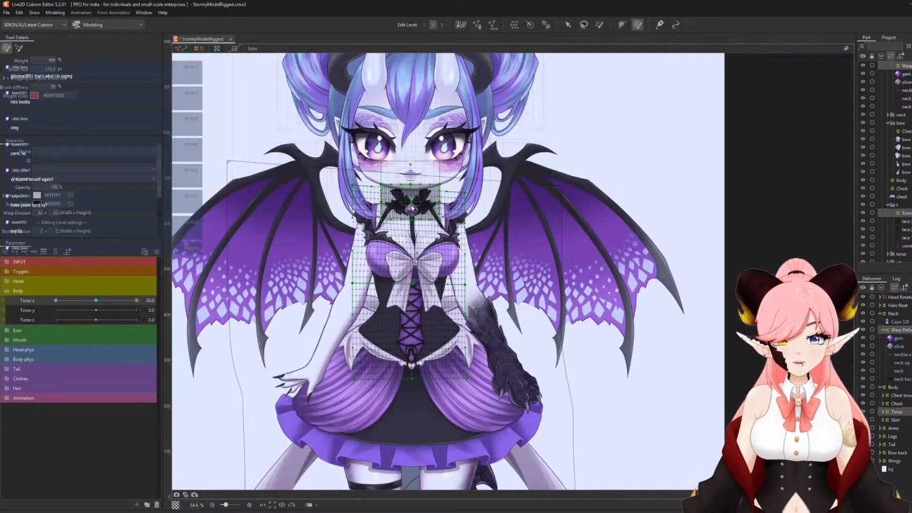
click(568, 24)
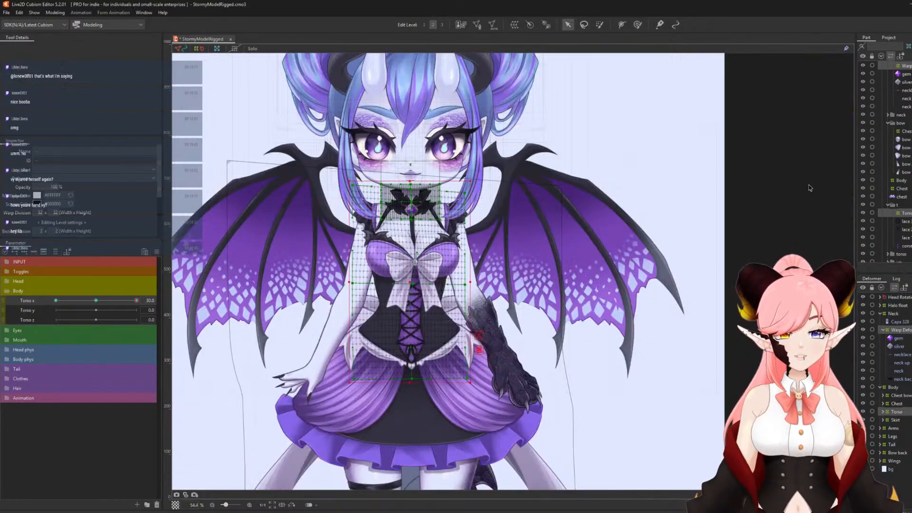
click(811, 188)
scroll(478, 155, down, 2)
drag(137, 300, 2, 332)
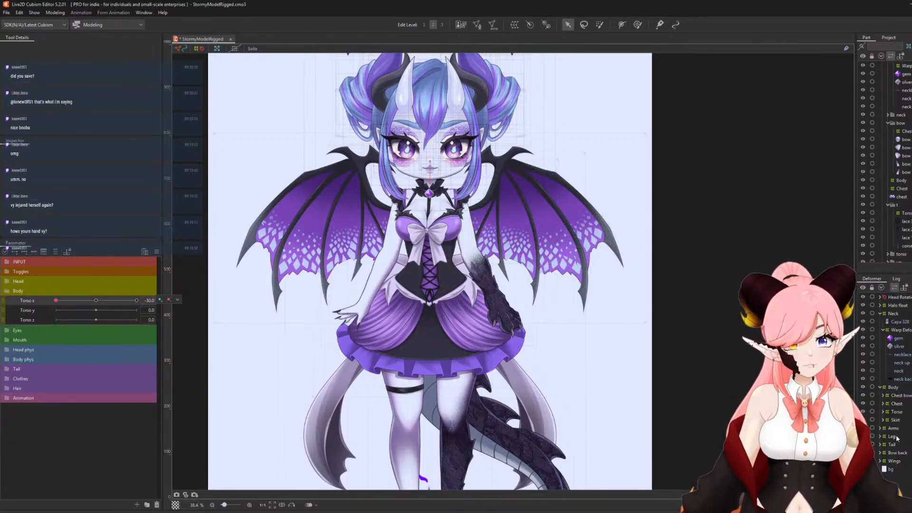
Create a warp deformer named Arm L around the dark clawed arm's meshes, including braces 2, ruffles 2, its shadow, dragon fingers, arms 2 and shoulder.
click(880, 428)
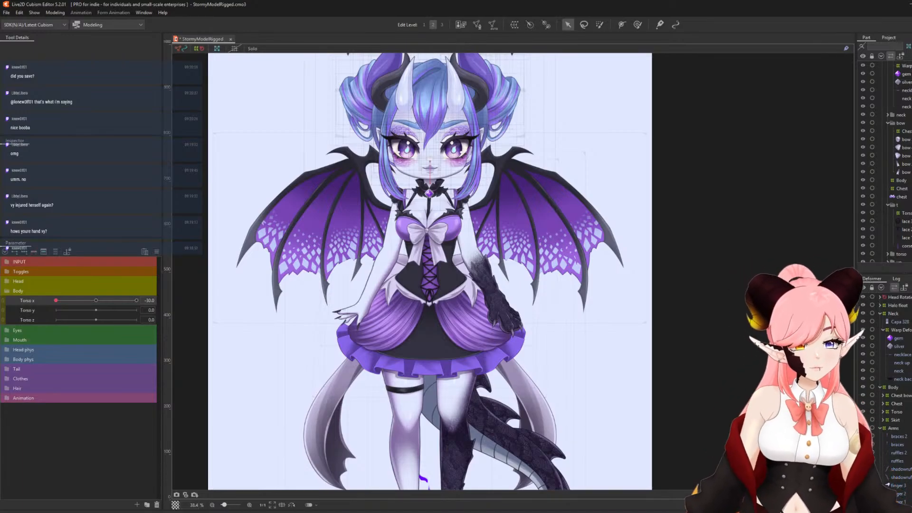
click(899, 437)
scroll(895, 476, down, 1)
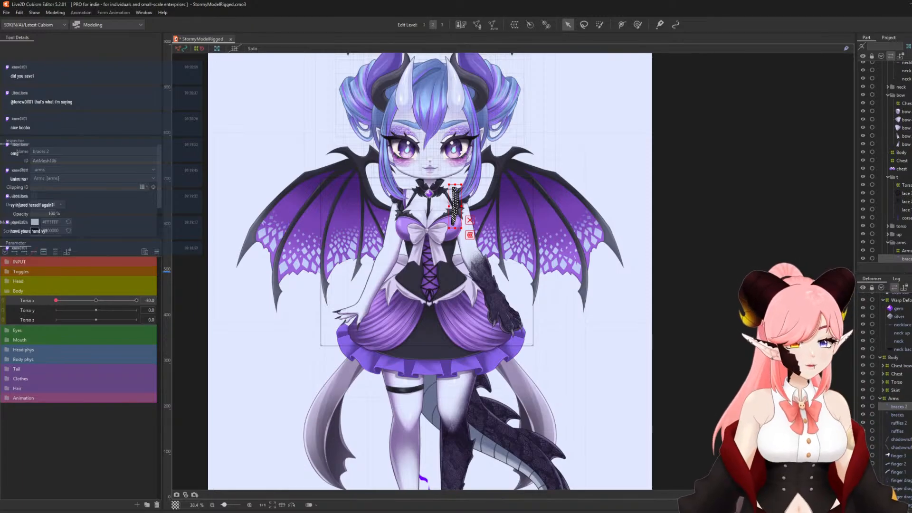
ctrl+click(900, 423)
scroll(898, 451, down, 1)
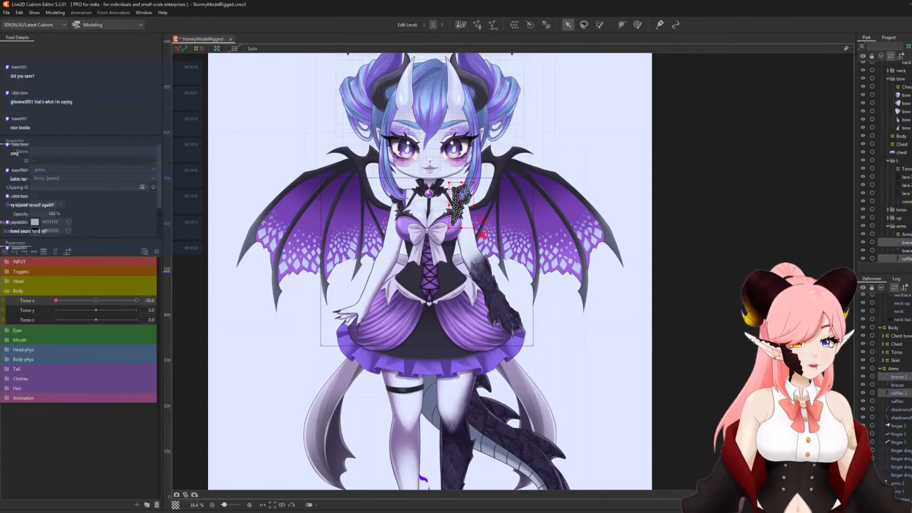
ctrl+click(900, 410)
ctrl+click(904, 427)
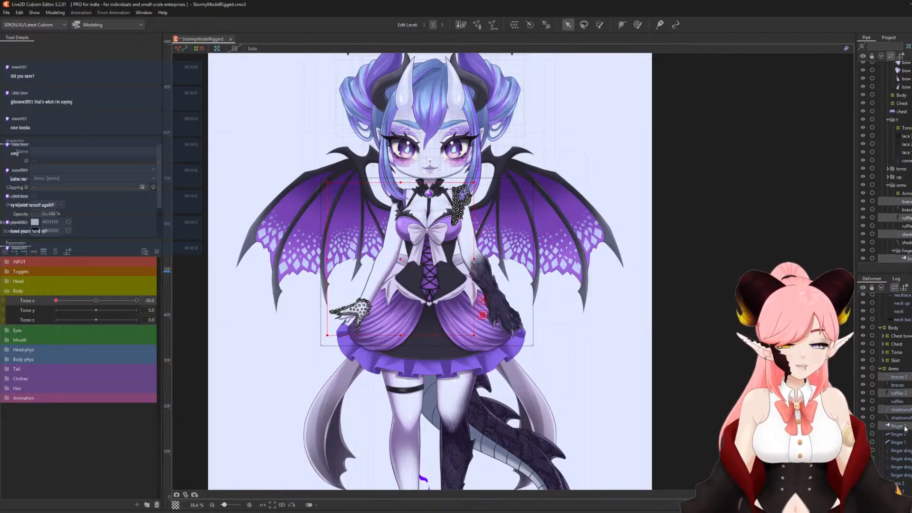
ctrl+click(905, 428)
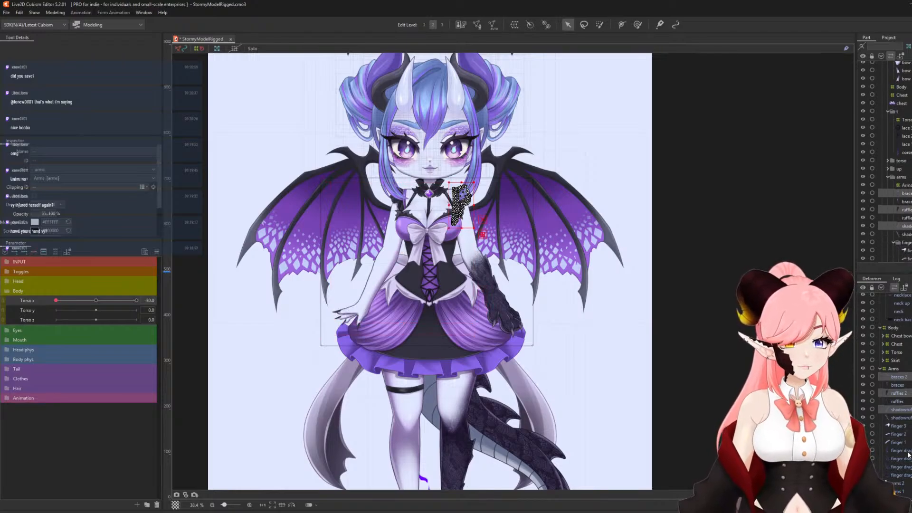
ctrl+click(901, 450)
ctrl+click(905, 460)
ctrl+click(905, 468)
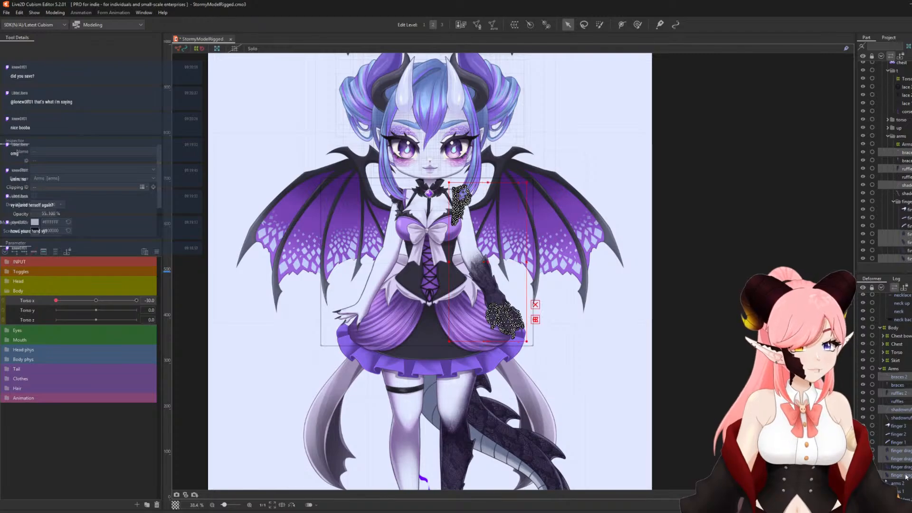
ctrl+click(904, 476)
ctrl+click(904, 484)
scroll(893, 428, down, 2)
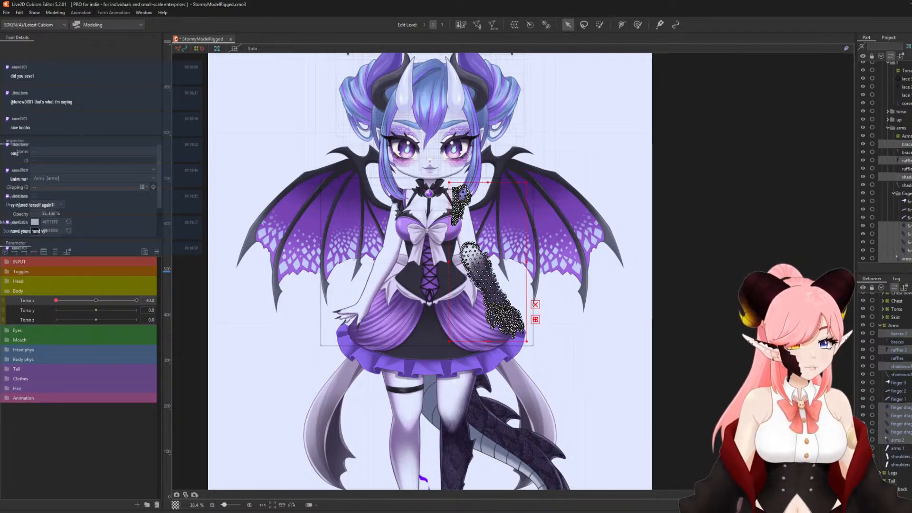
ctrl+click(906, 457)
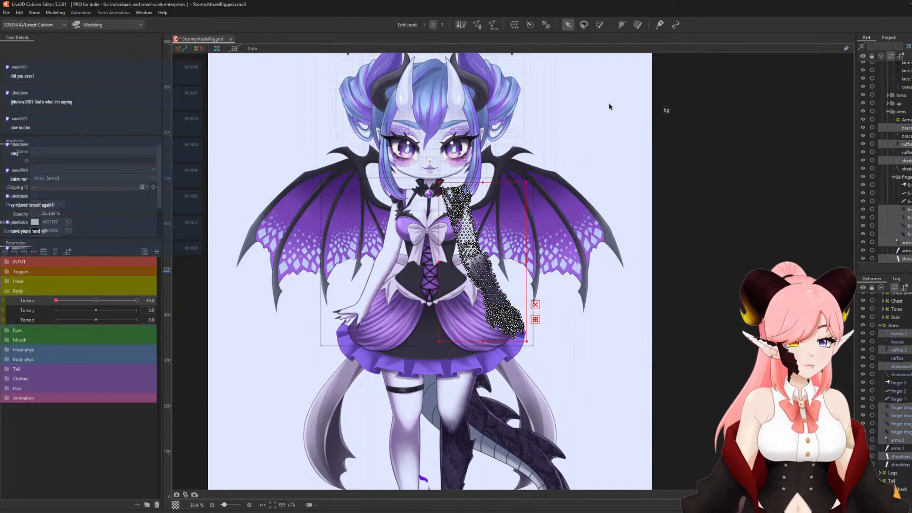
click(515, 24)
drag(692, 234, 491, 215)
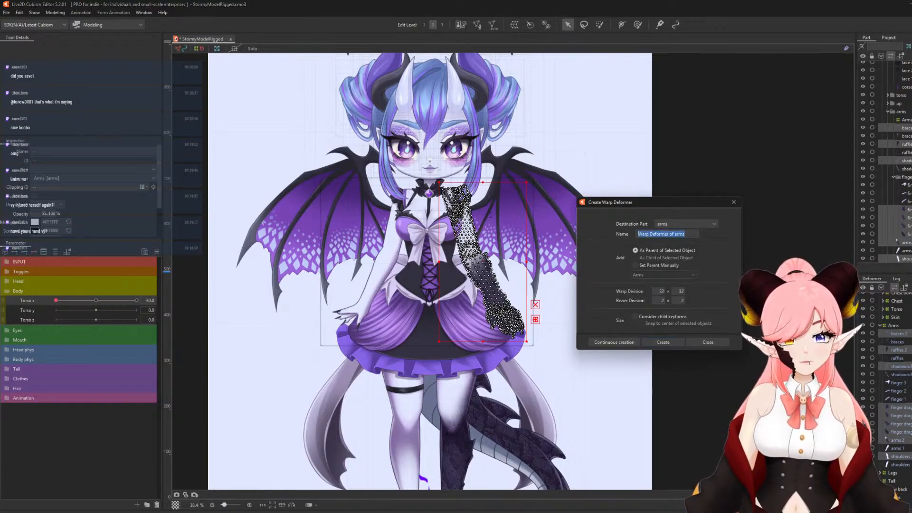
text(Arm L)
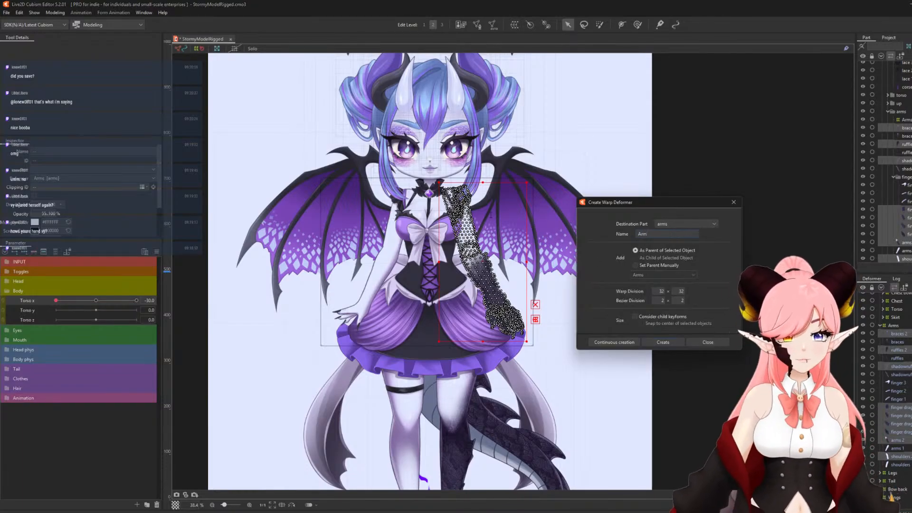
click(675, 346)
Create a warp deformer named Arm R around the remaining loose meshes in Arms, from braces down to the shoulder.
click(884, 400)
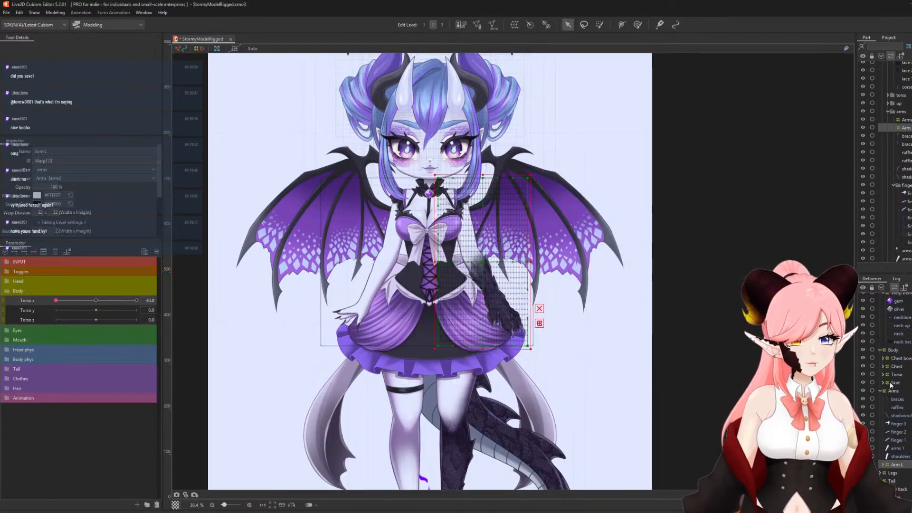
click(898, 399)
shift+click(900, 457)
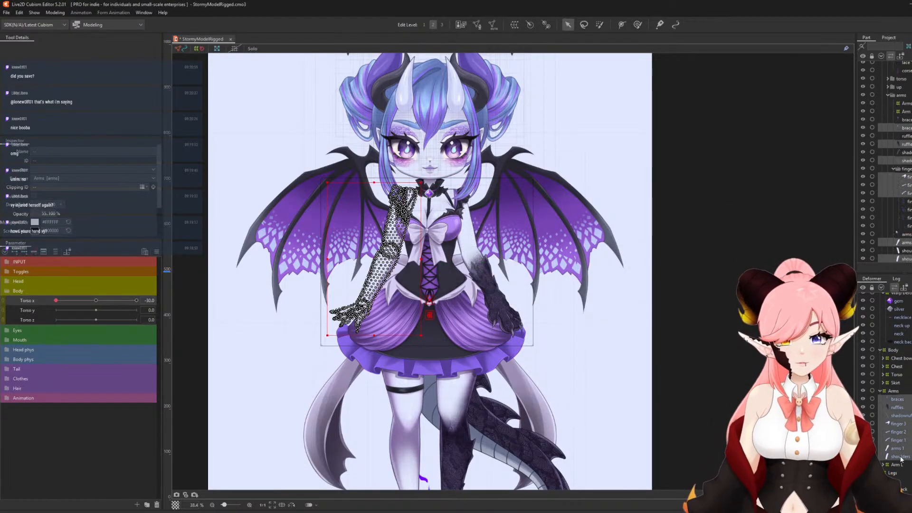
click(514, 25)
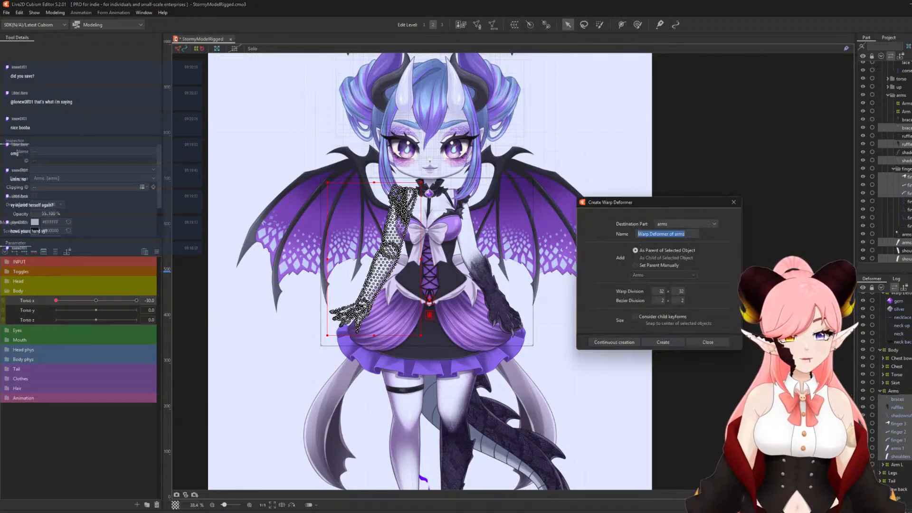
text(Arm R)
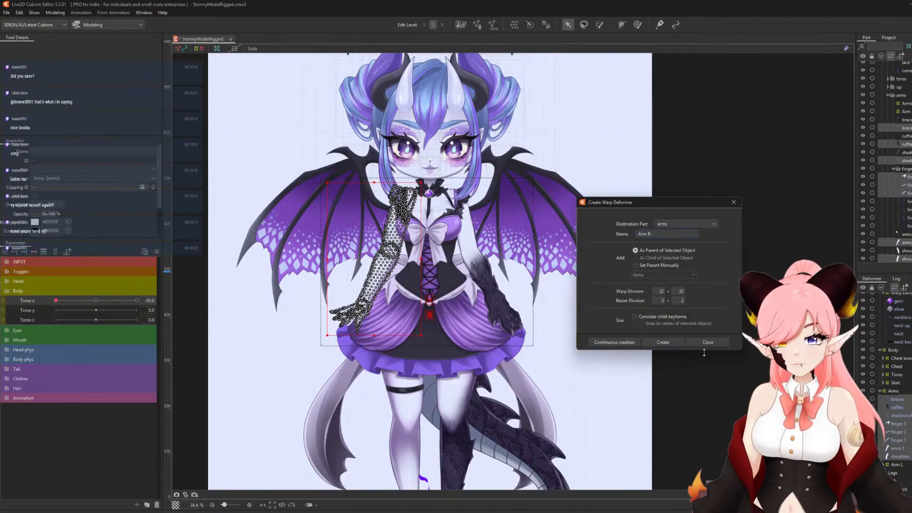
click(682, 342)
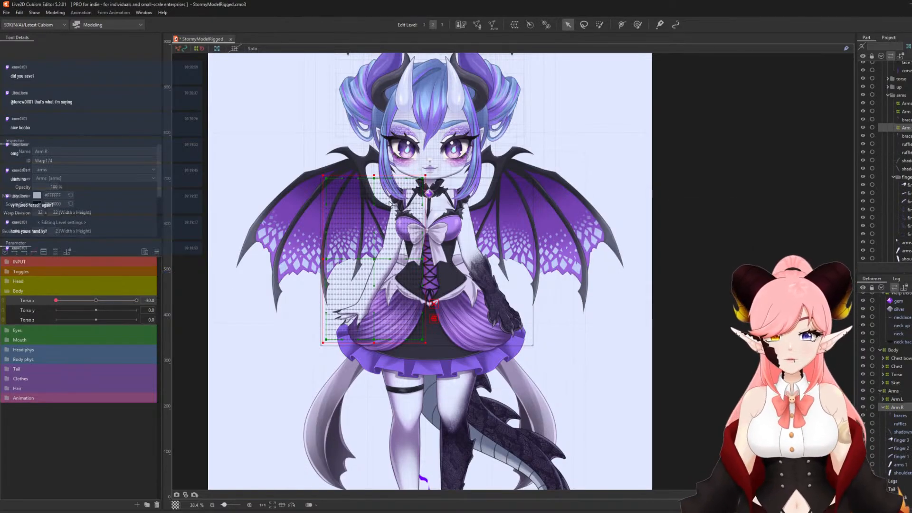
Key Arm R on Torso x, rotate it at -30 so the hand swings toward the skirt, realign the shoulder and check the motion.
scroll(389, 204, up, 2)
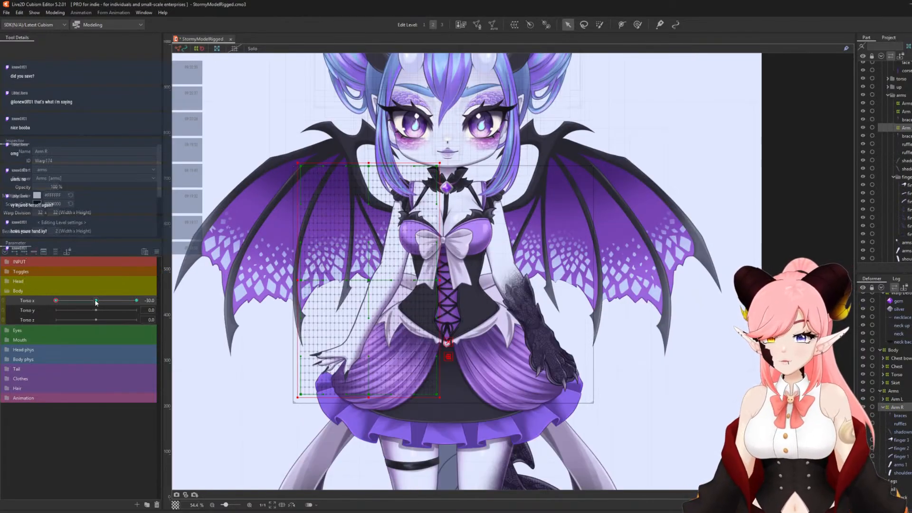
drag(96, 302, 1, 300)
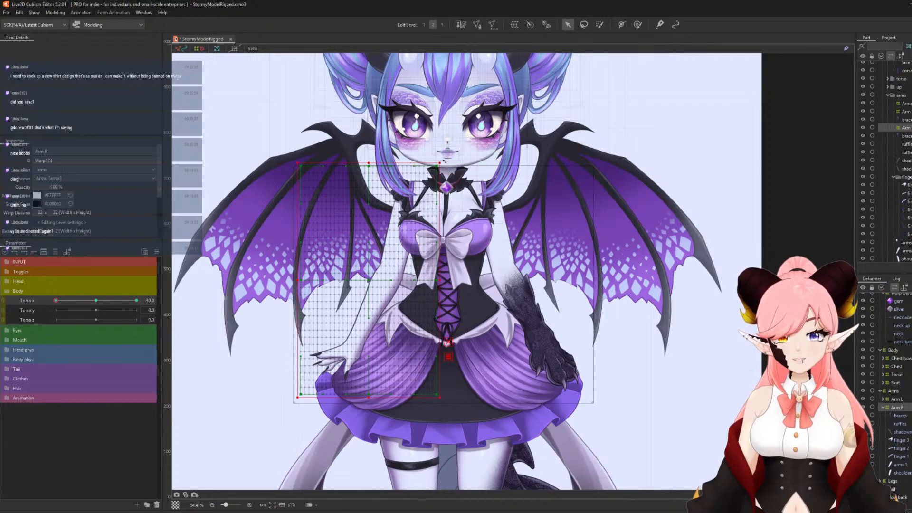
drag(448, 158, 440, 153)
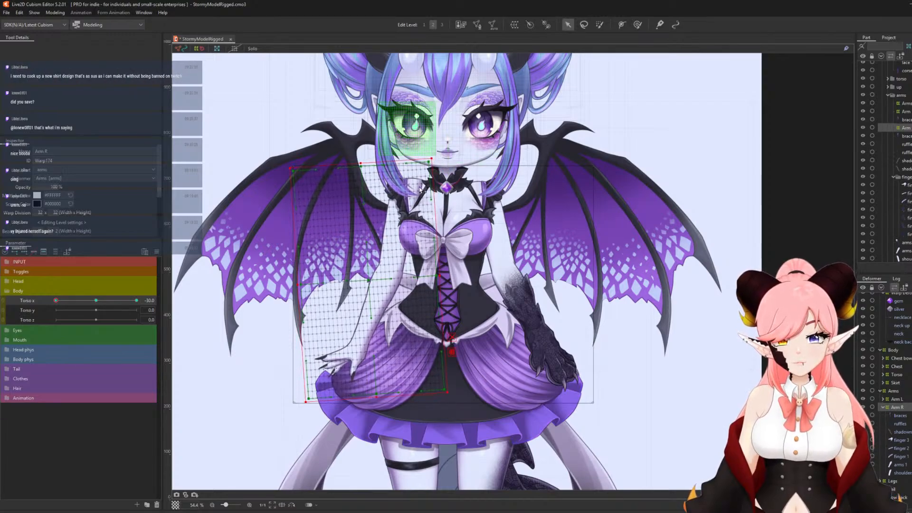
scroll(393, 262, up, 5)
drag(352, 301, 365, 305)
scroll(326, 218, down, 5)
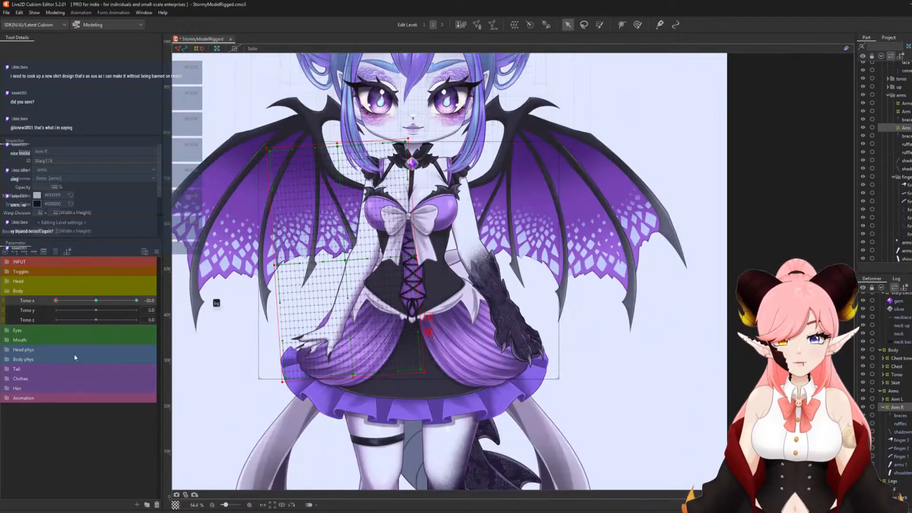
drag(63, 299, 40, 321)
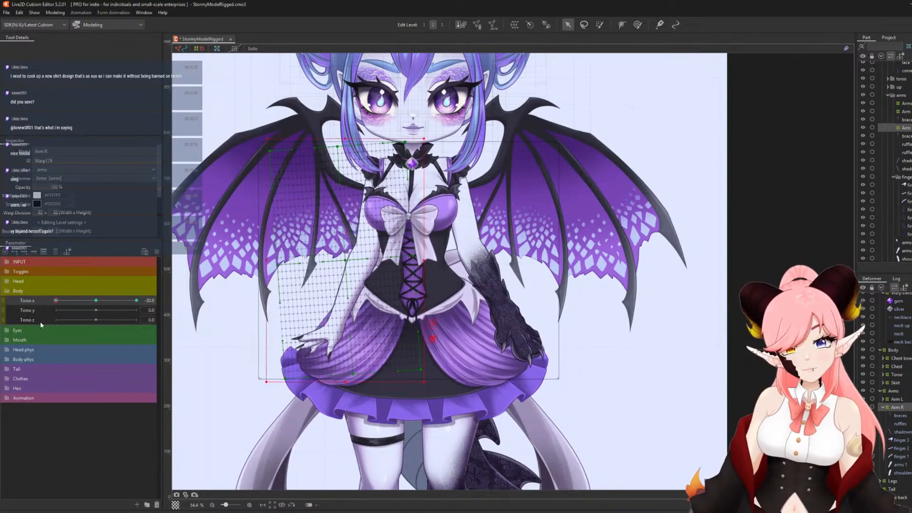
Nudge the Arm R deformer slightly toward image-left at Torso x -30 and check the shoulder's movement.
scroll(384, 236, up, 5)
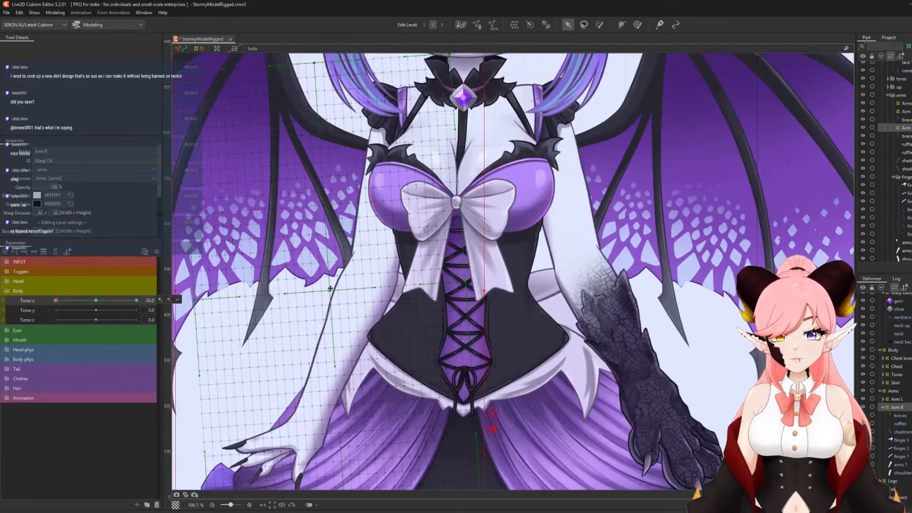
drag(330, 288, 326, 288)
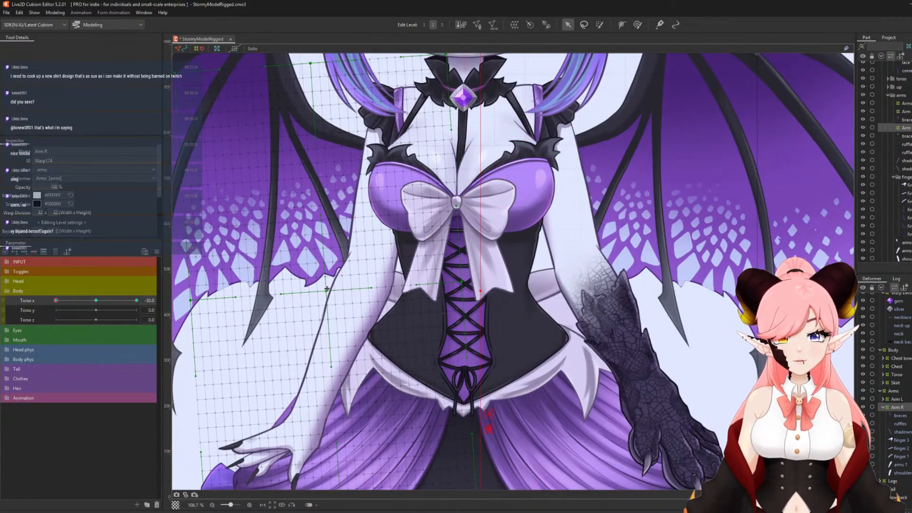
scroll(347, 205, down, 3)
click(66, 301)
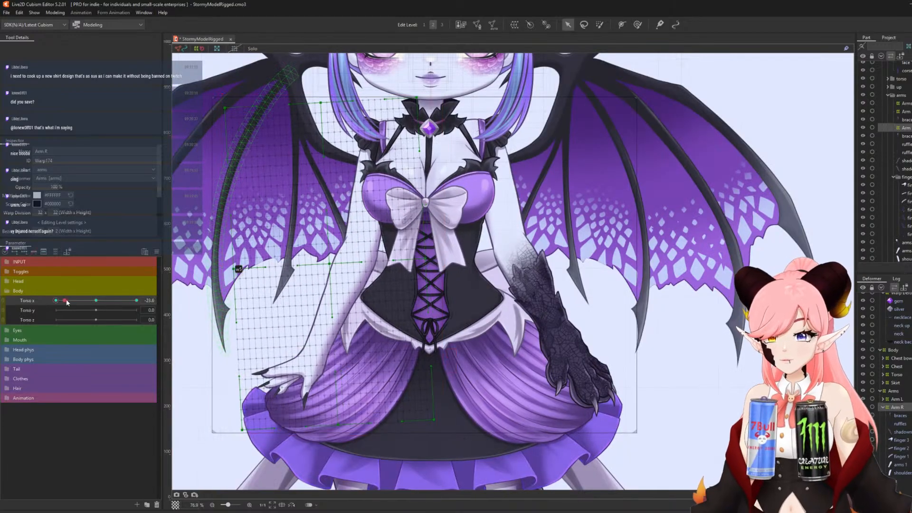
mouse_move(52, 307)
mouse_down()
mouse_move(92, 309)
mouse_move(35, 310)
mouse_move(96, 321)
mouse_move(56, 302)
mouse_up()
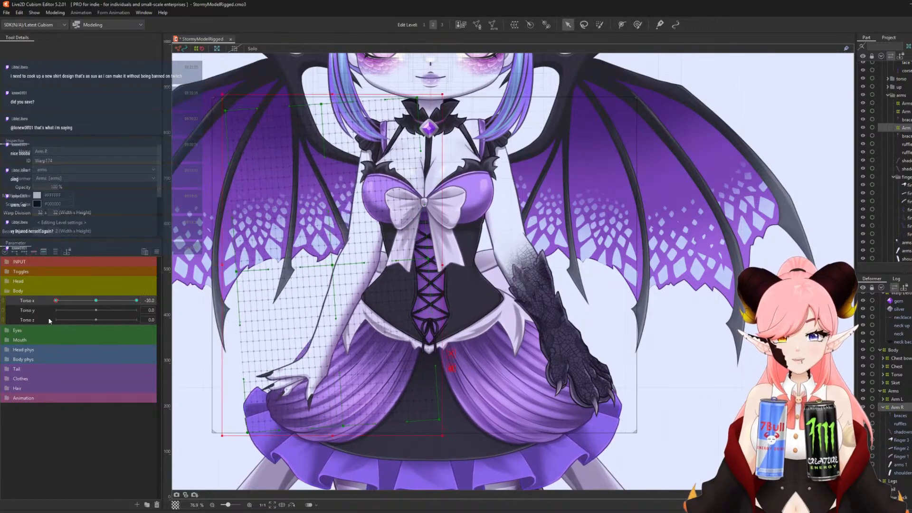
Rotate Arm R slightly outward at Torso x -30, shift it a little toward image-left and check the movement.
drag(440, 440, 438, 442)
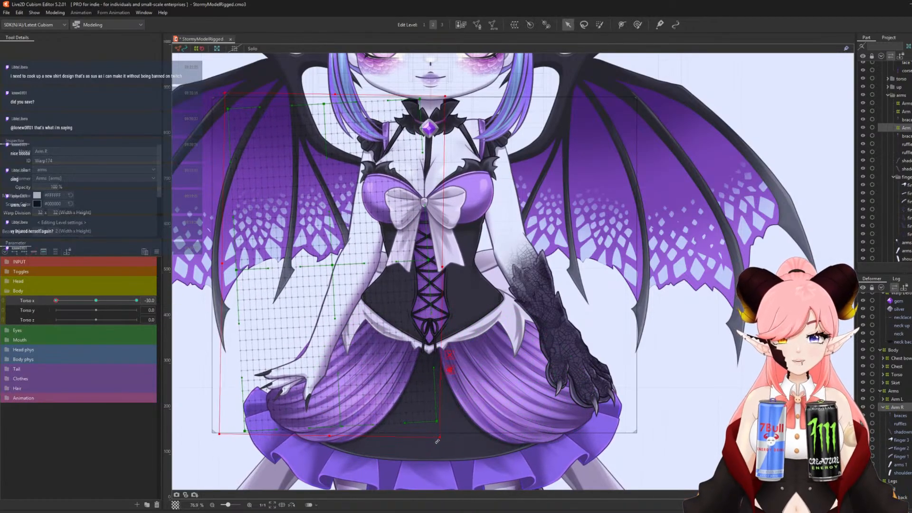
drag(330, 264, 328, 264)
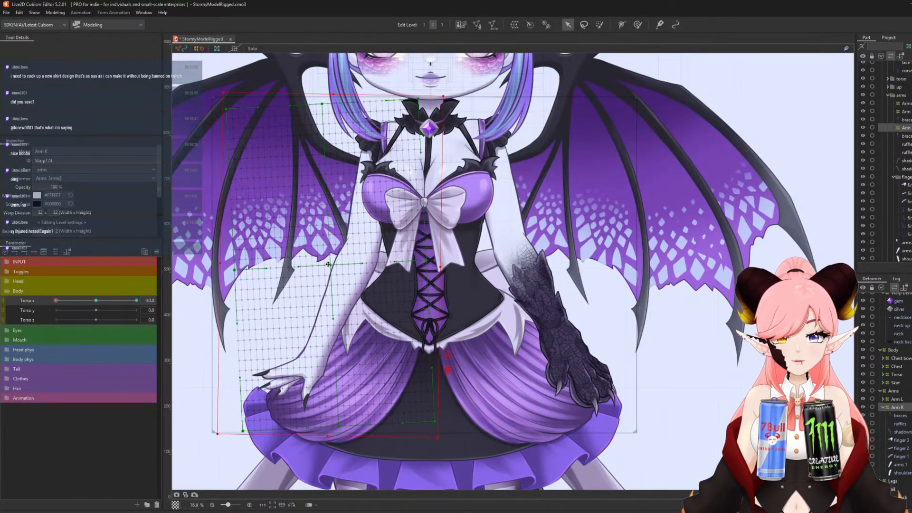
mouse_move(56, 301)
mouse_down()
mouse_move(89, 303)
mouse_move(40, 307)
mouse_up()
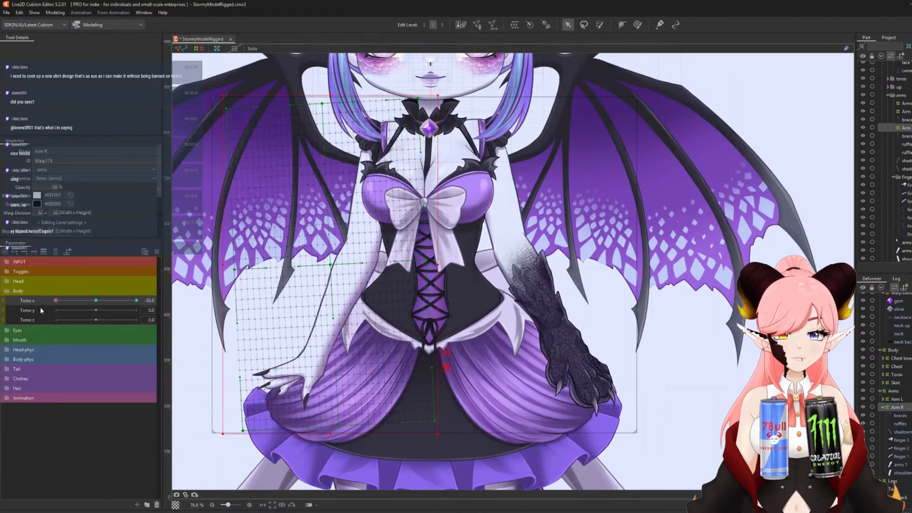
Rotate the Arm R deformer at Torso x 30 so the hand swings away from the skirt, and check the movement.
scroll(438, 250, down, 3)
scroll(495, 214, up, 1)
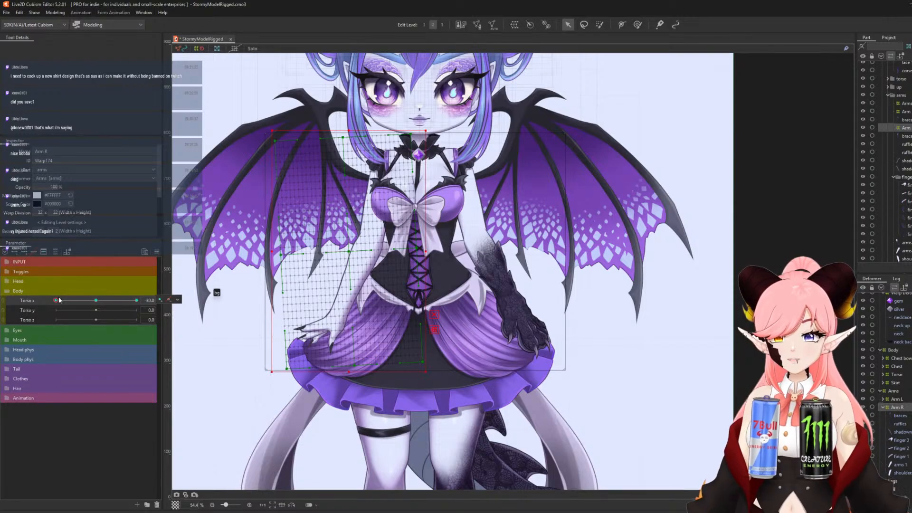
drag(59, 302, 151, 309)
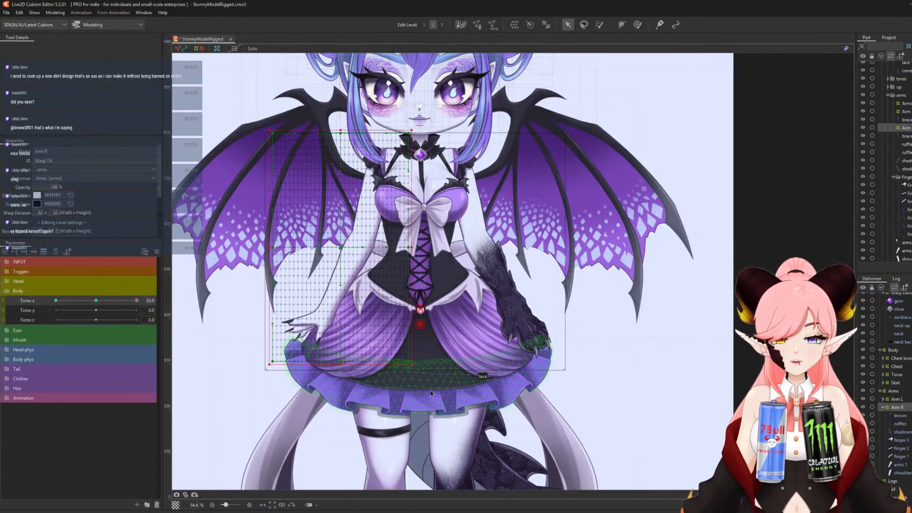
drag(412, 373, 402, 371)
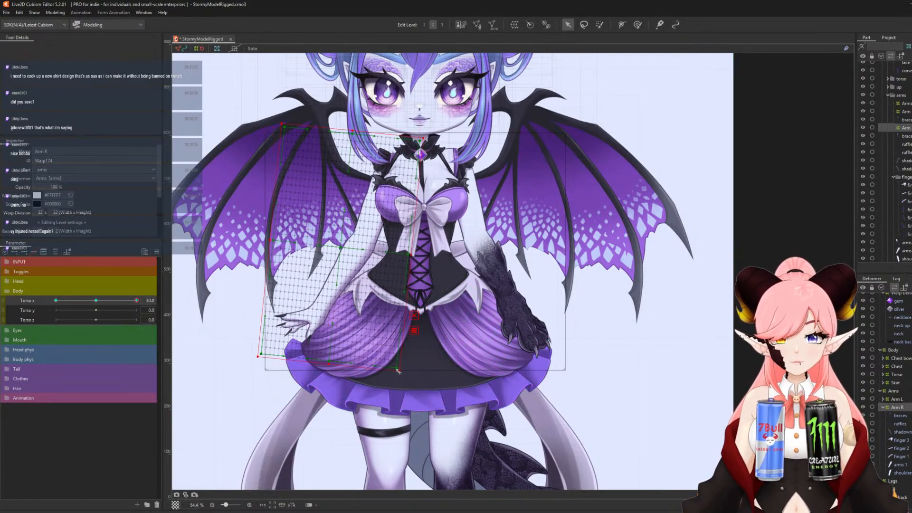
scroll(333, 220, up, 2)
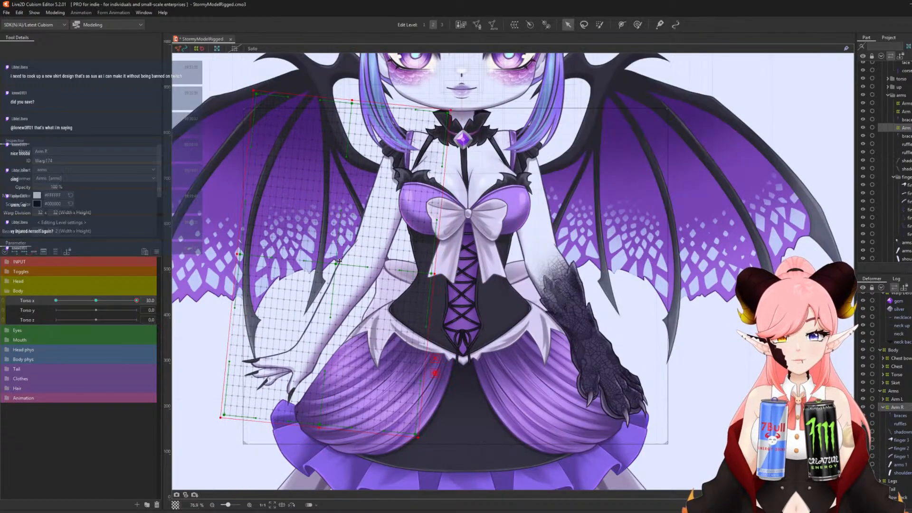
scroll(236, 247, down, 2)
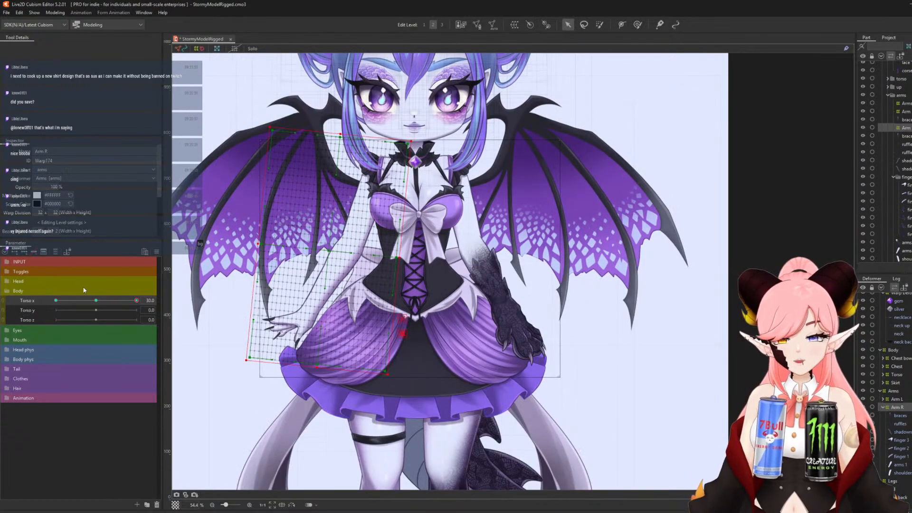
drag(97, 301, 141, 304)
Fine-tune the position of Arm R at Torso x 30 with small shifts toward image-left to fit the shoulder.
scroll(374, 219, up, 2)
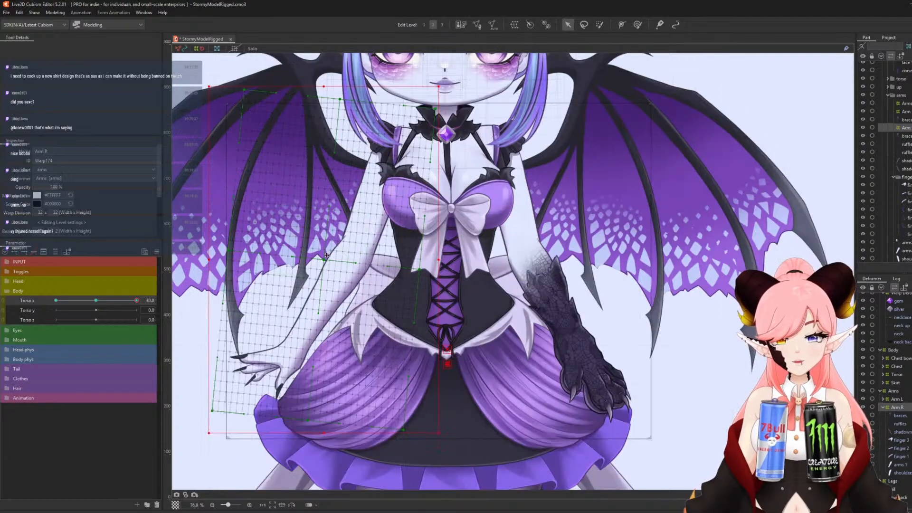
scroll(351, 187, down, 2)
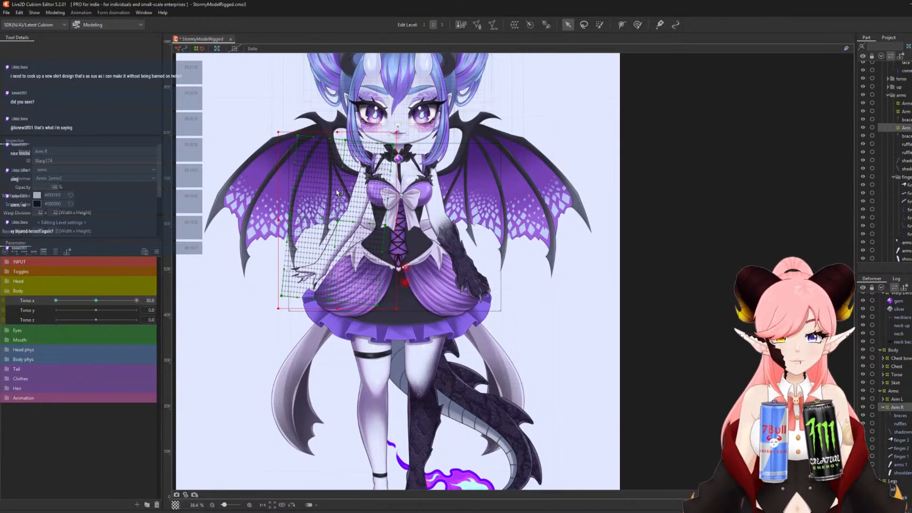
scroll(336, 242, up, 1)
drag(336, 234, 335, 235)
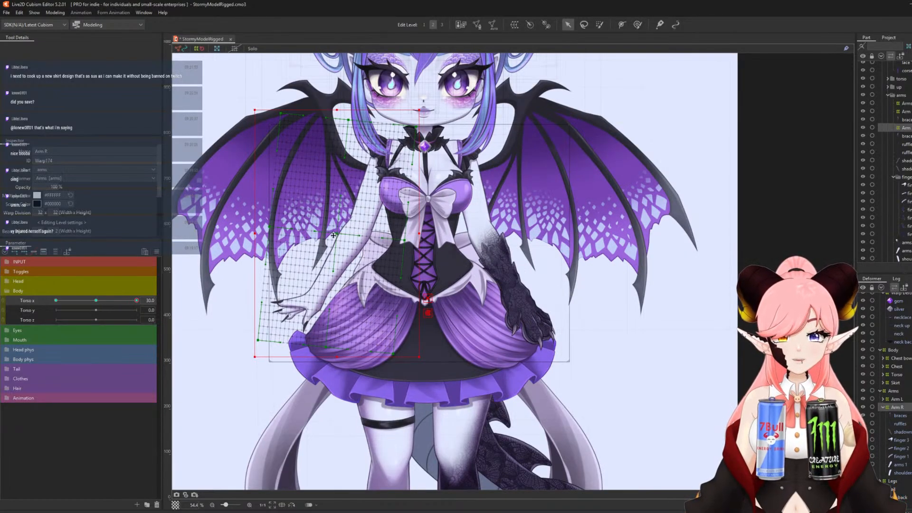
Check Arm R's movement across Torso x and adjust its inner shoulder area with the deform brush at Torso x 30.
drag(137, 301, 206, 306)
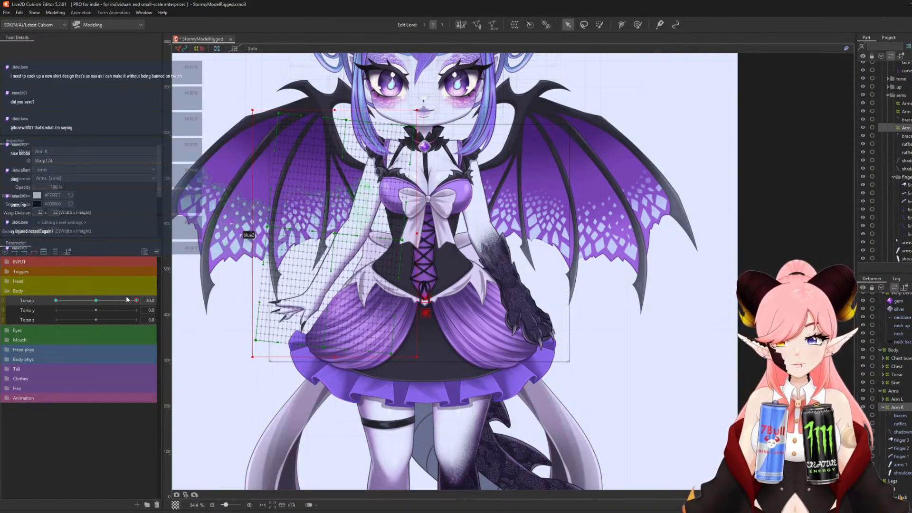
drag(136, 301, 259, 313)
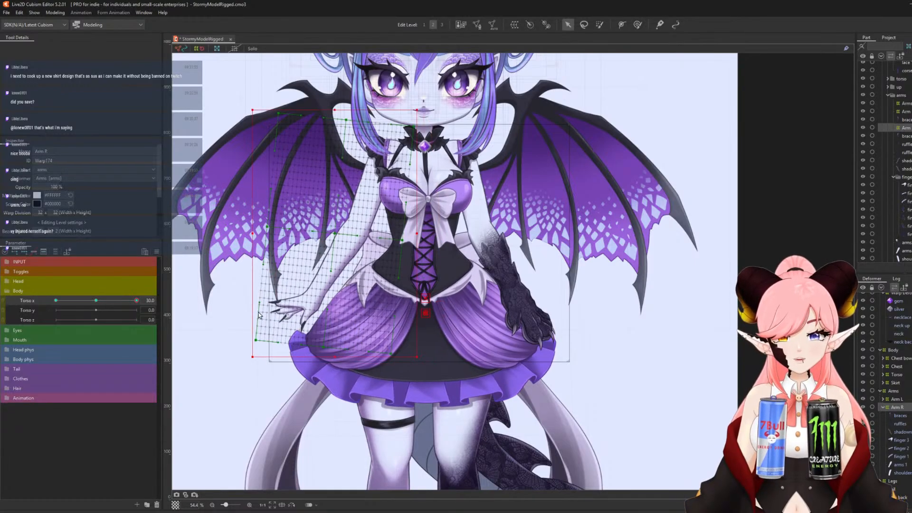
click(637, 24)
scroll(399, 114, up, 5)
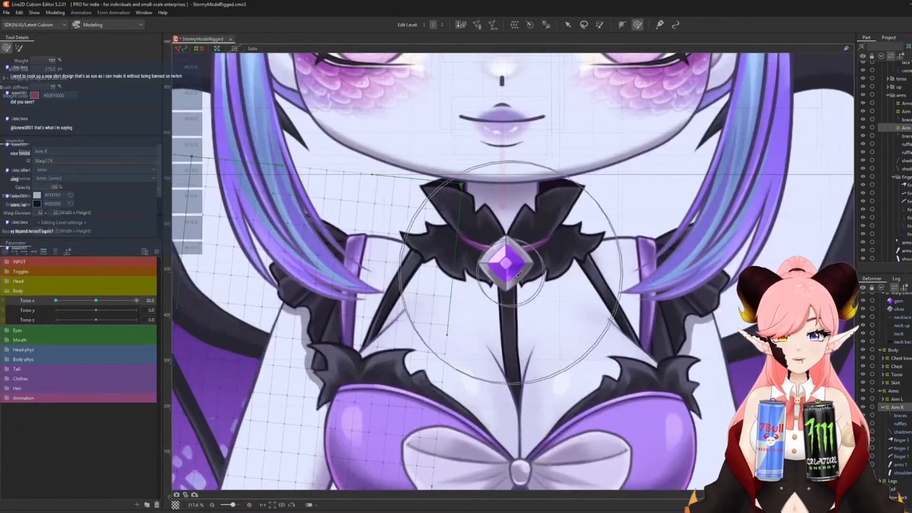
drag(480, 264, 495, 271)
drag(442, 291, 444, 278)
scroll(454, 281, down, 4)
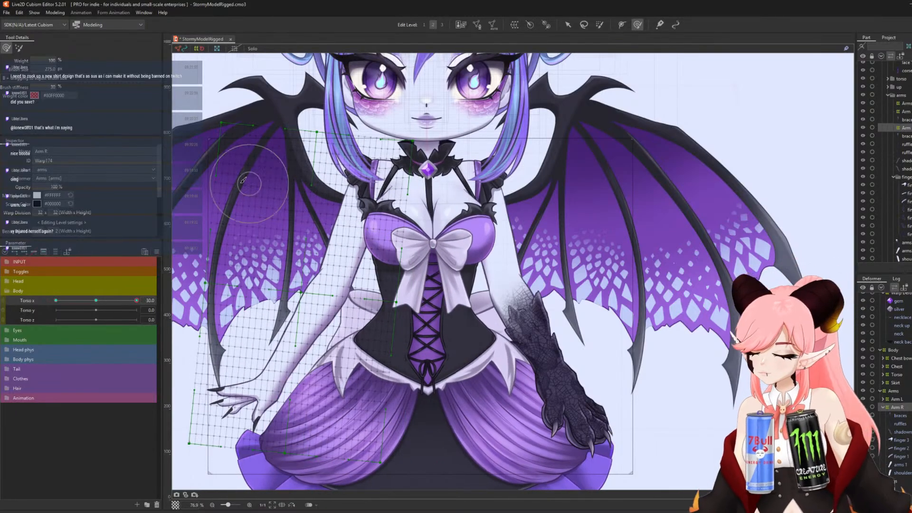
Enlarge the deform brush over the Arm R shoulder and check the arm's movement down to Torso x -30.
key(b)
mouse_move(249, 184)
mouse_down()
mouse_move(387, 200)
mouse_move(359, 184)
mouse_up()
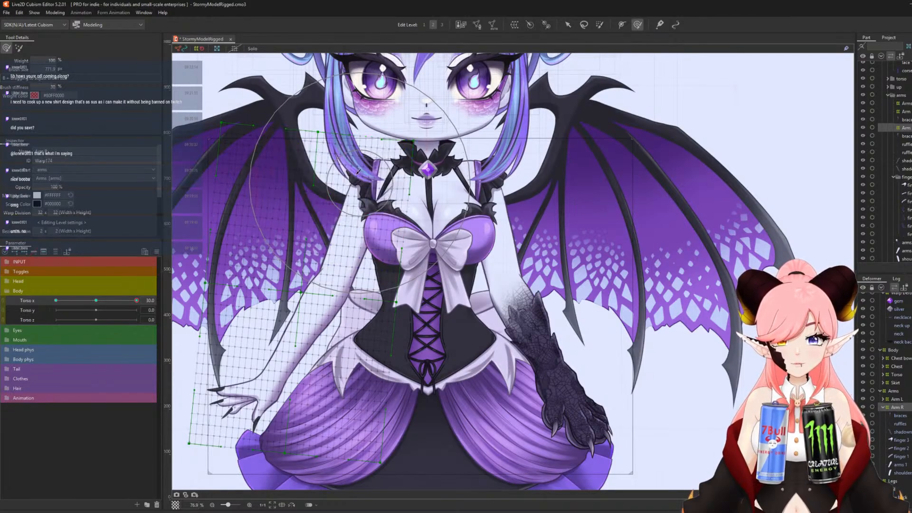
scroll(355, 152, down, 2)
drag(133, 300, 20, 287)
Rotate the Arm L deformer outward at Torso x -30 and shift it toward image-right to fit the shoulder.
click(897, 399)
click(568, 24)
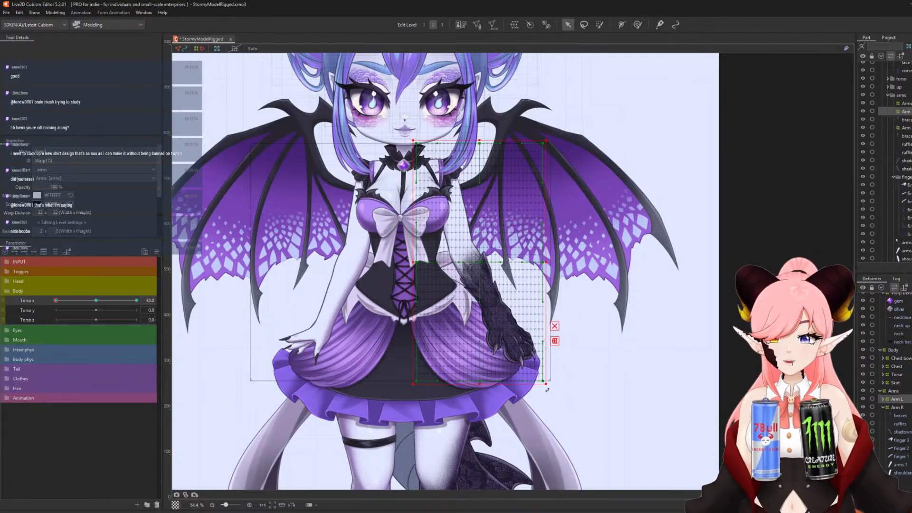
drag(548, 390, 561, 388)
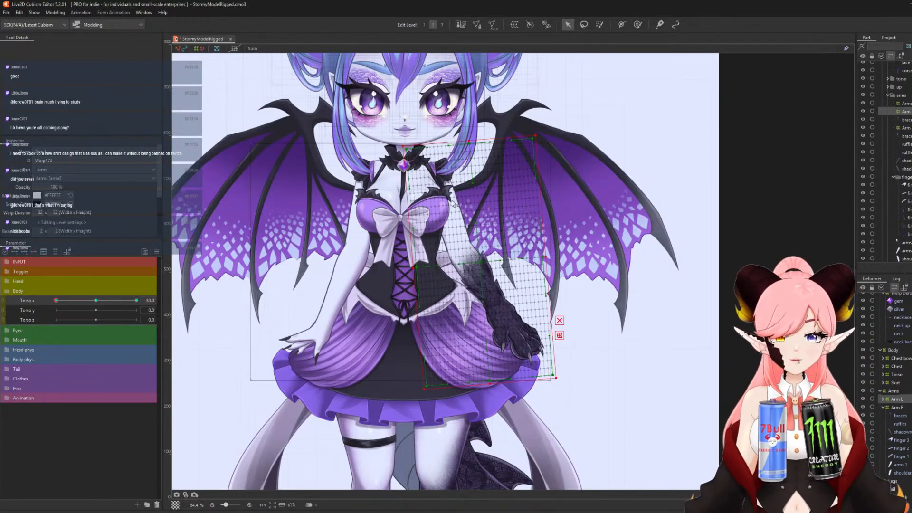
scroll(456, 203, up, 2)
drag(487, 283, 499, 281)
Switch to the deform brush and reduce its size for local work on the Arm L shoulder.
click(638, 24)
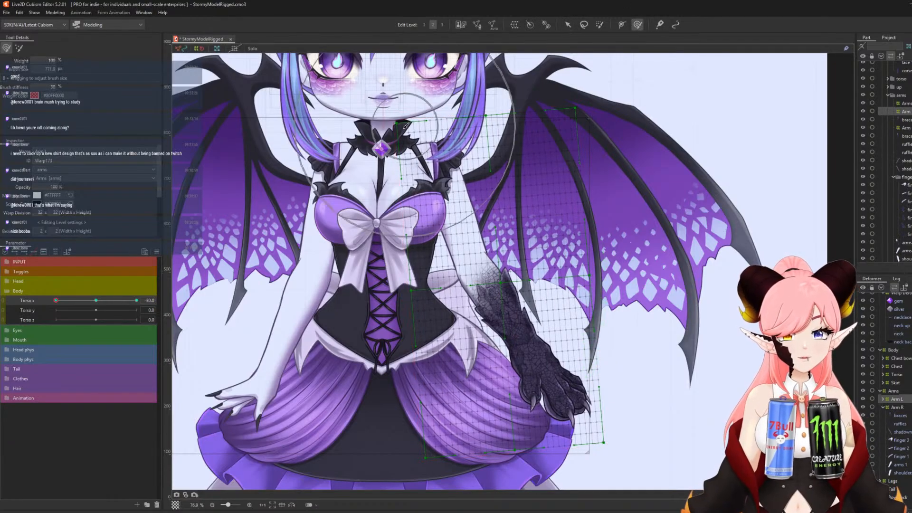
key(b)
drag(503, 134, 384, 148)
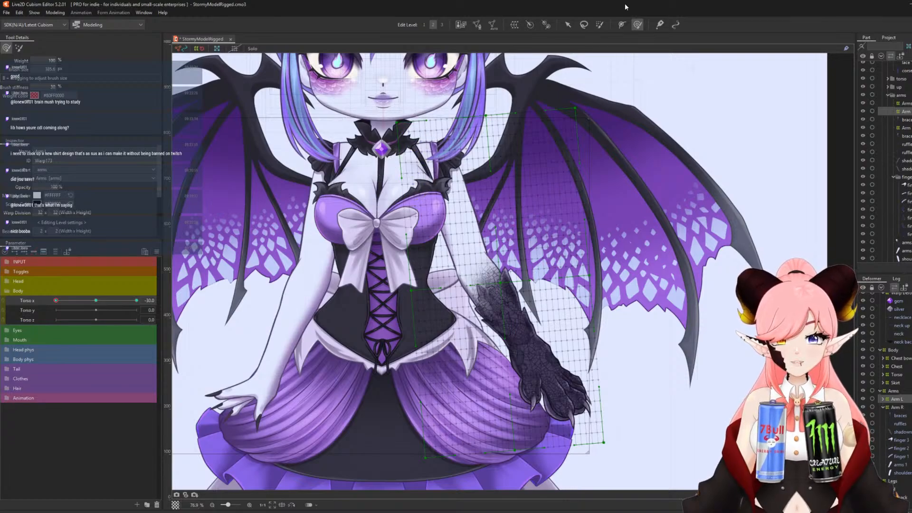
Fine-tune the position of the Arm L deformer at Torso x -30 and check its movement.
key(v)
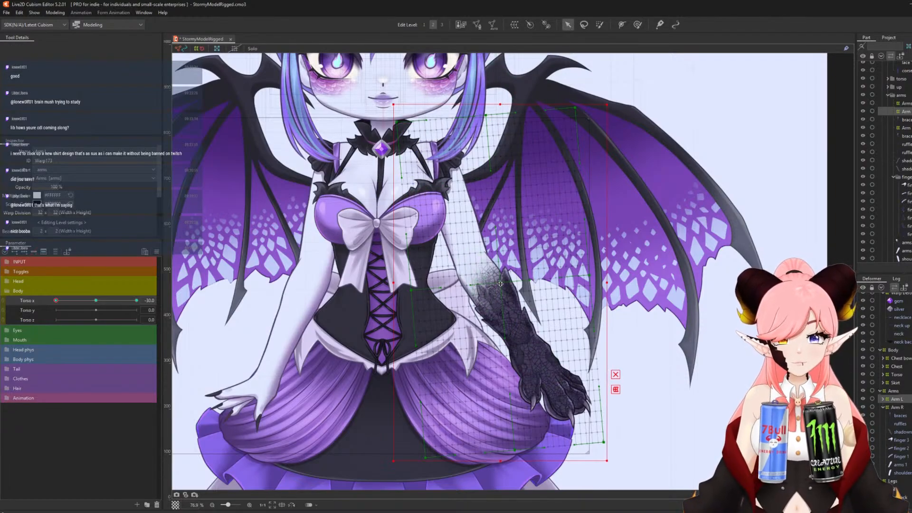
drag(502, 285, 502, 282)
scroll(407, 175, down, 2)
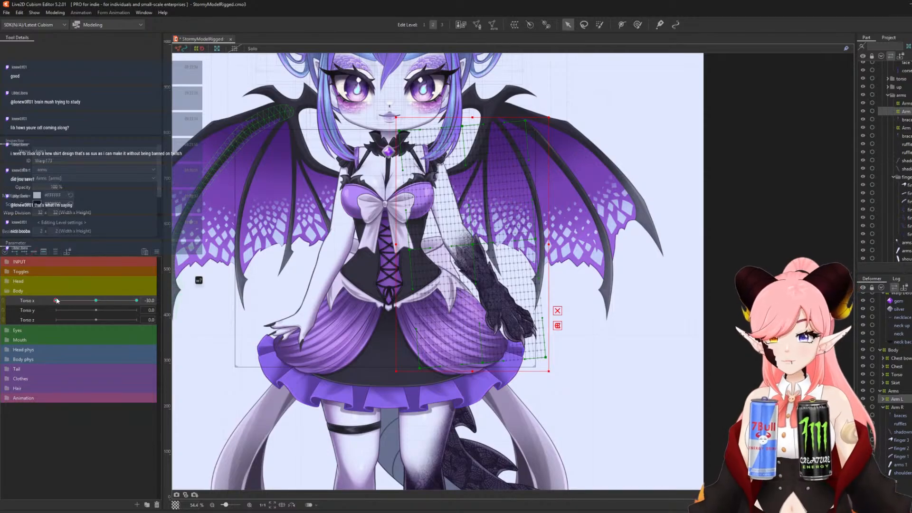
mouse_move(55, 300)
mouse_down()
mouse_move(65, 304)
mouse_move(55, 300)
mouse_up()
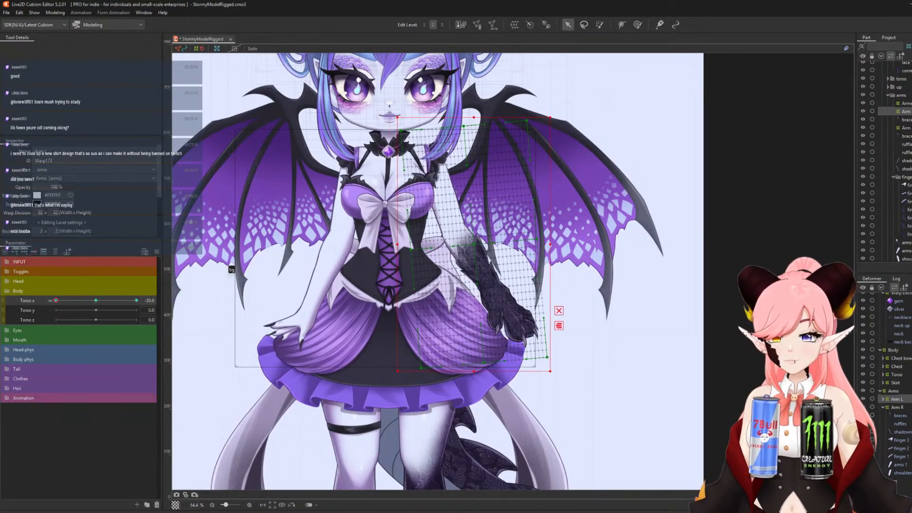
mouse_move(56, 300)
mouse_down()
mouse_move(64, 308)
mouse_move(52, 303)
mouse_up()
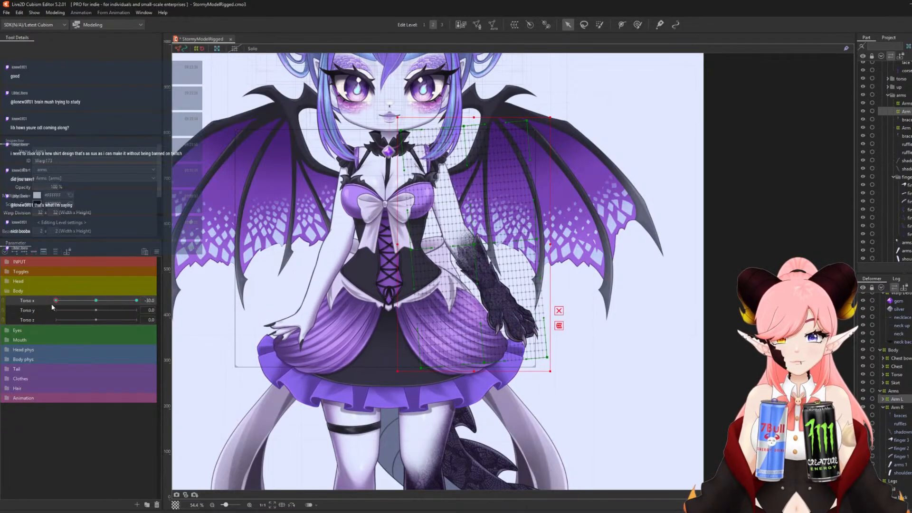
Reshape the Arm L shoulder and upper arm at Torso x -30 with the deform brush, enlarging the brush for broader strokes.
click(635, 27)
scroll(390, 139, up, 3)
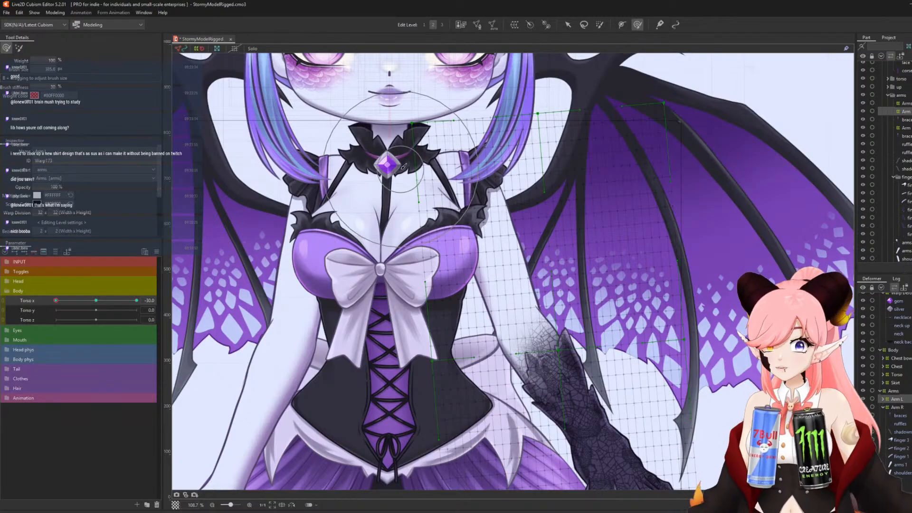
drag(404, 170, 404, 168)
key(b)
mouse_move(410, 240)
mouse_down()
mouse_move(455, 252)
mouse_move(485, 240)
mouse_up()
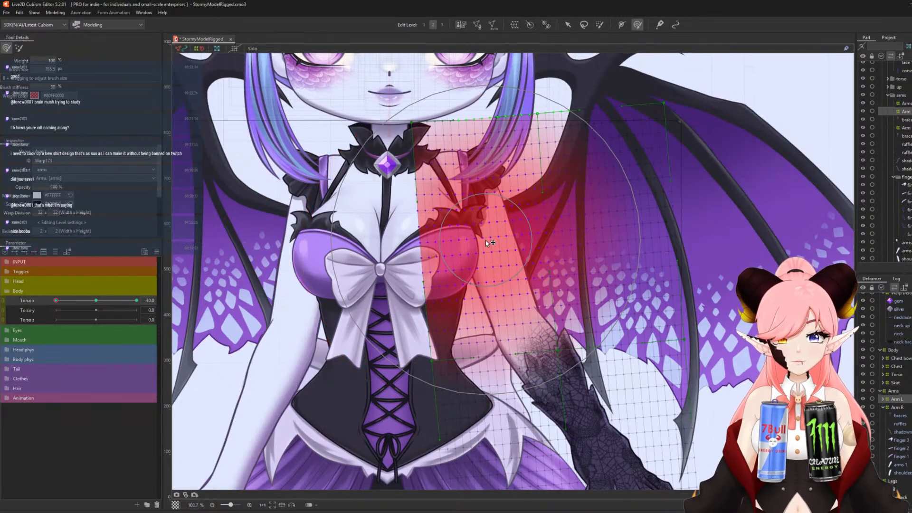
scroll(489, 242, down, 3)
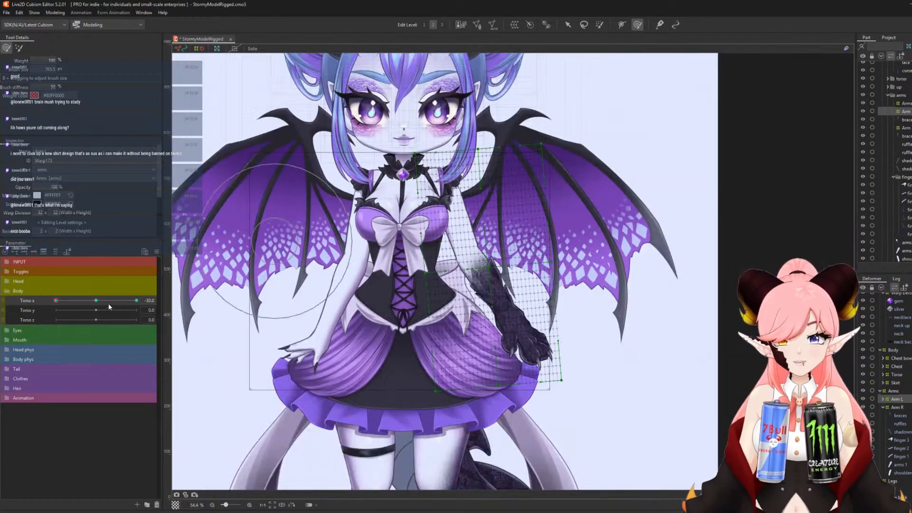
Rotate the Arm L deformer inward at Torso x 30 so the clawed hand swings toward the skirt, and check the movement.
drag(56, 300, 148, 307)
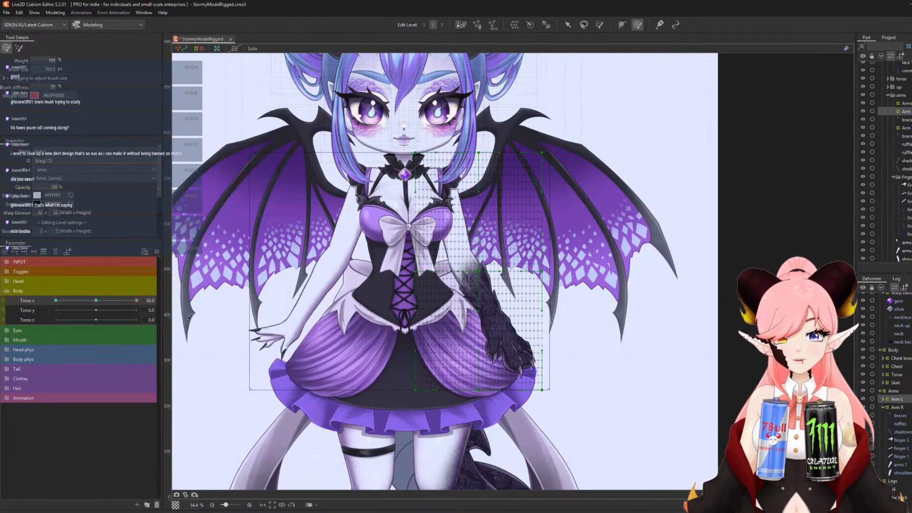
click(569, 23)
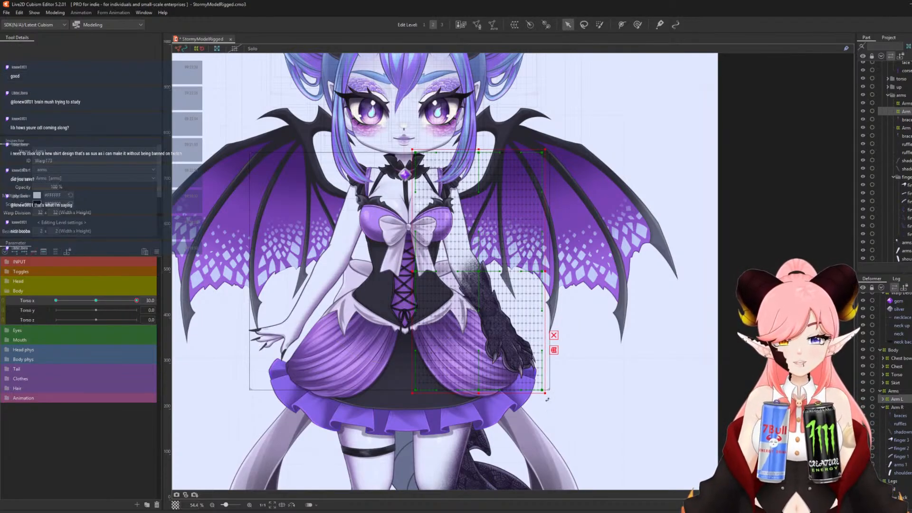
drag(547, 398, 543, 404)
scroll(454, 249, up, 3)
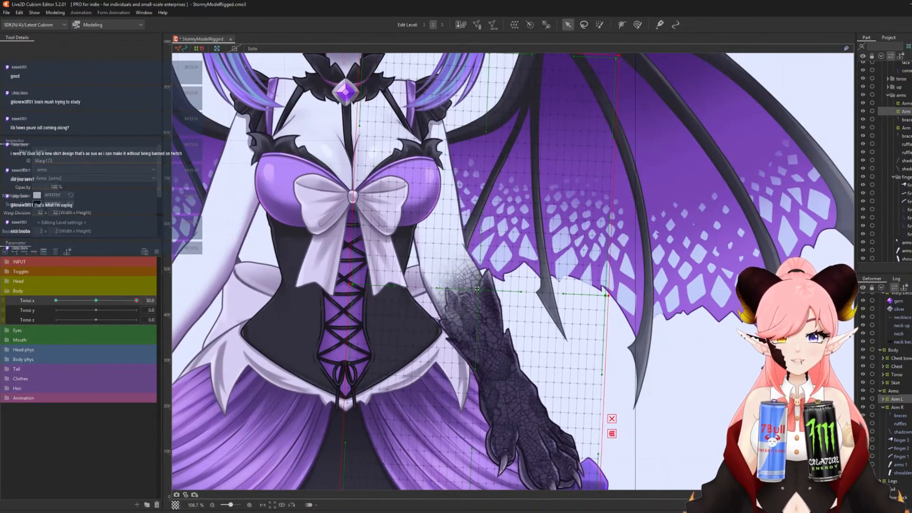
scroll(411, 214, down, 3)
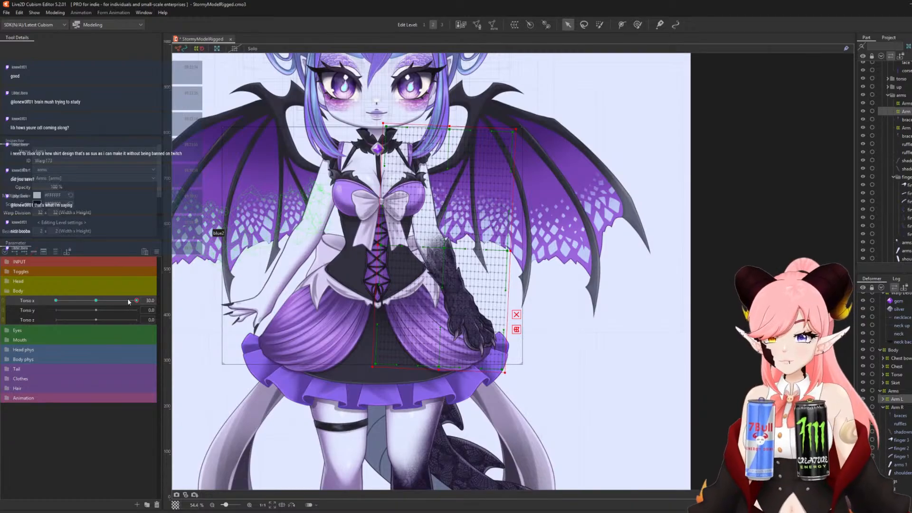
drag(128, 301, 142, 330)
Adjust the Arm L shoulder slightly at Torso x 30 with the deform brush and check the movement down to Torso x -30.
click(637, 24)
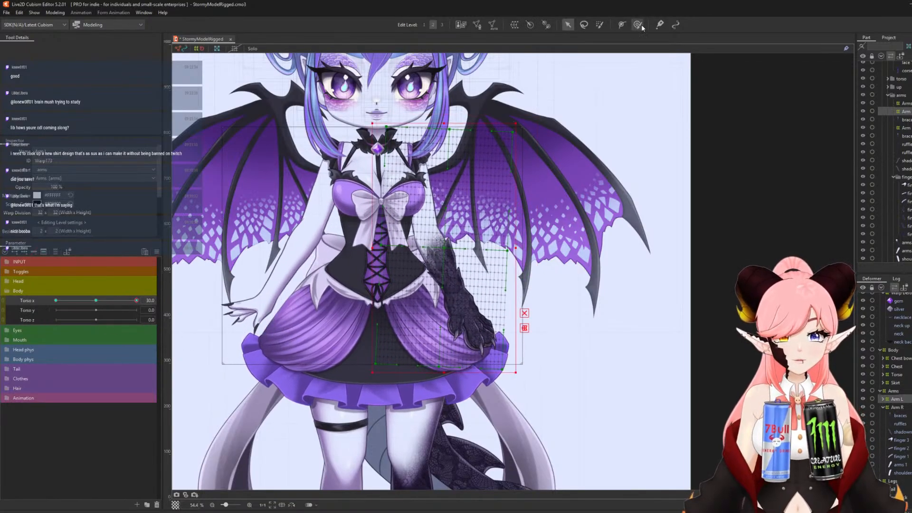
scroll(382, 165, up, 2)
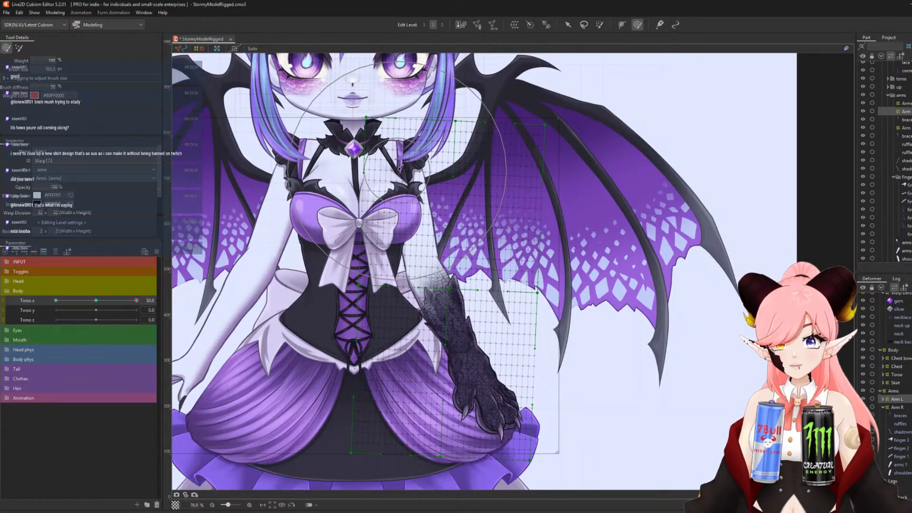
click(401, 174)
drag(400, 173, 403, 171)
scroll(387, 139, up, 1)
scroll(387, 192, down, 2)
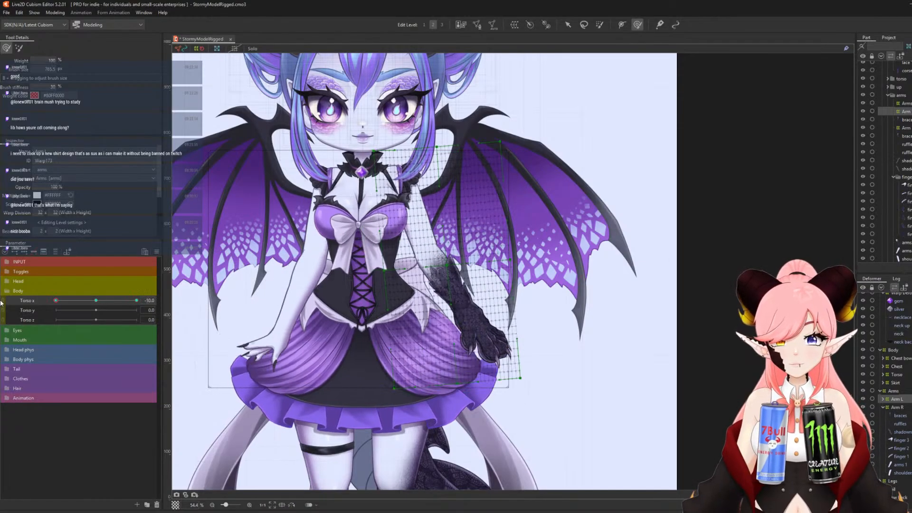
drag(249, 329, 46, 306)
Select the Arm R deformer and review the movement of both arms across the Torso x range.
click(897, 407)
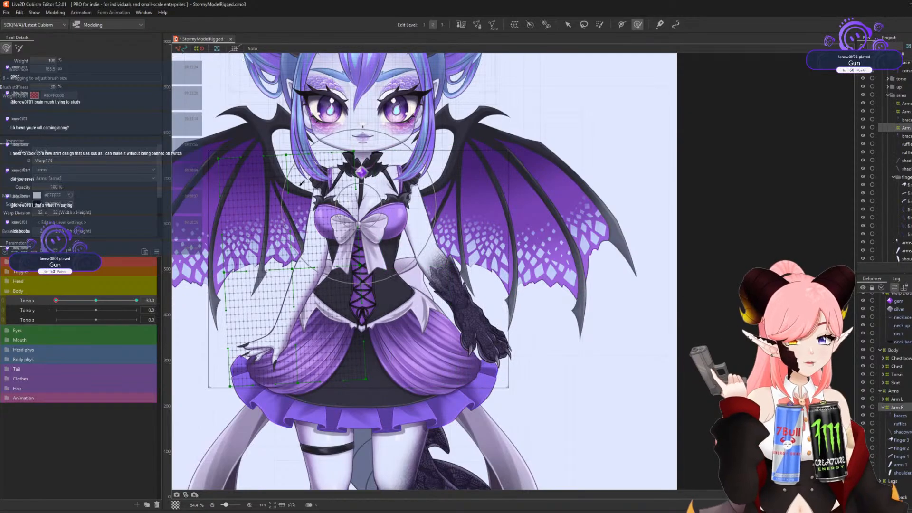
scroll(302, 182, up, 3)
scroll(344, 201, down, 5)
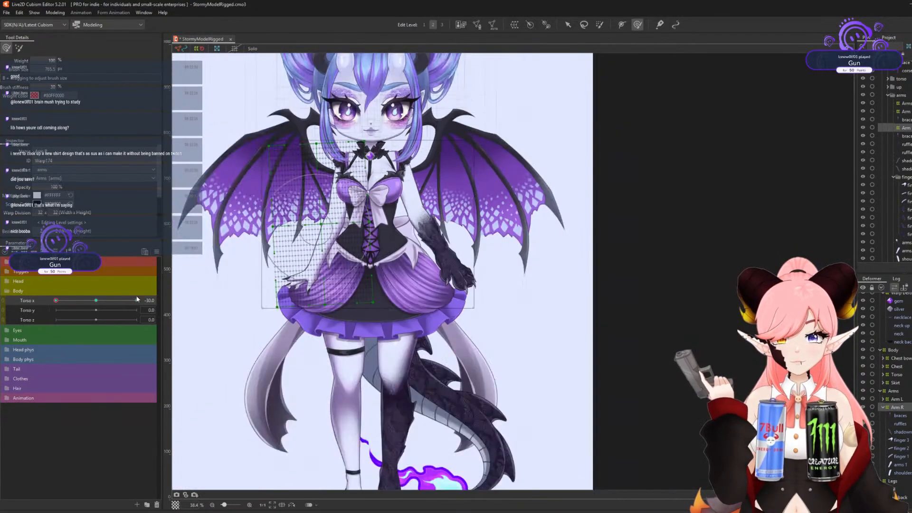
drag(137, 299, 1, 313)
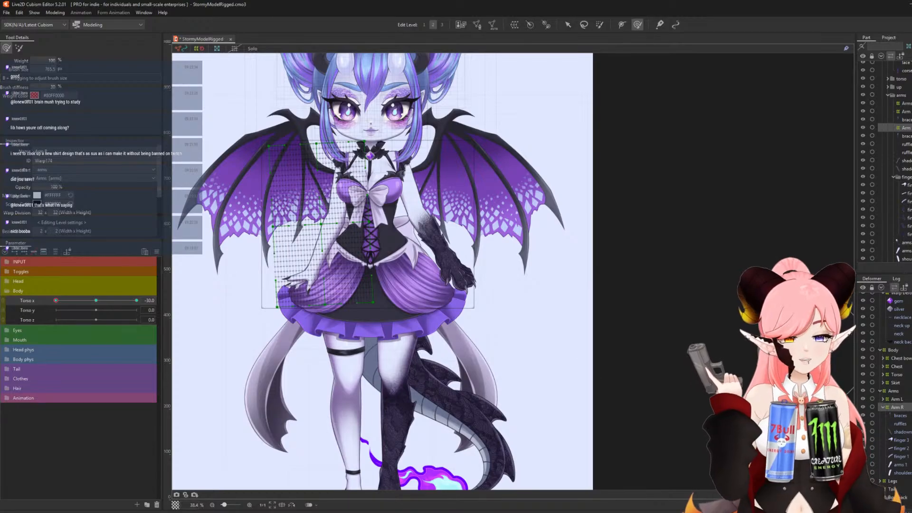
Select the warp deformer around the neck collar and gem, and reduce the deform brush to suit it at Torso x -30.
scroll(909, 352, up, 1)
click(901, 323)
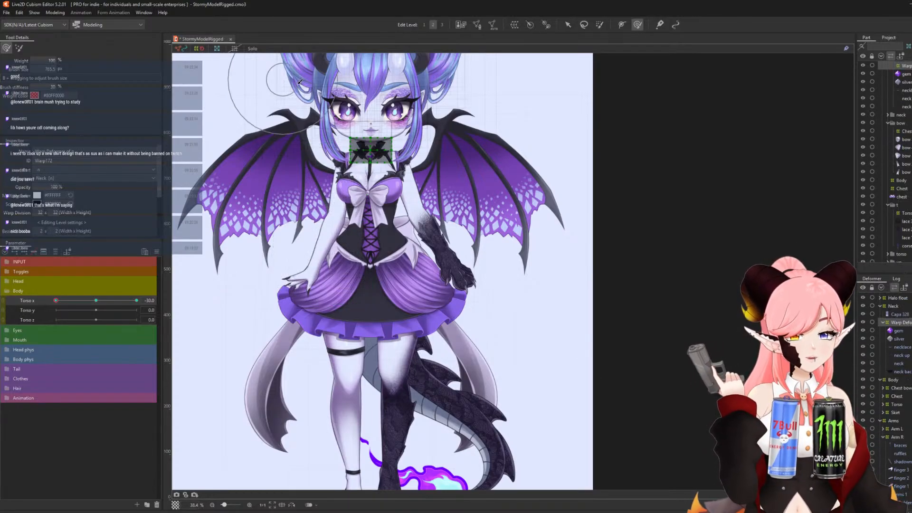
scroll(312, 95, up, 3)
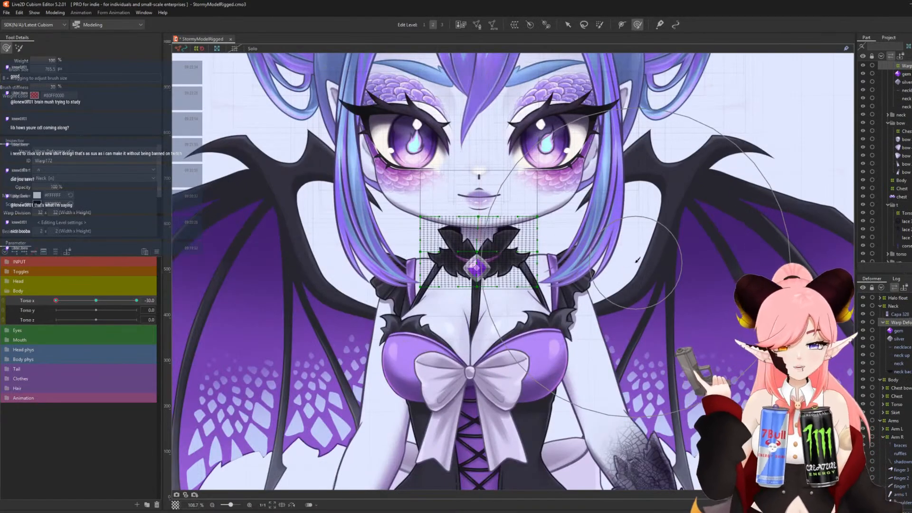
key(b)
drag(637, 262, 518, 261)
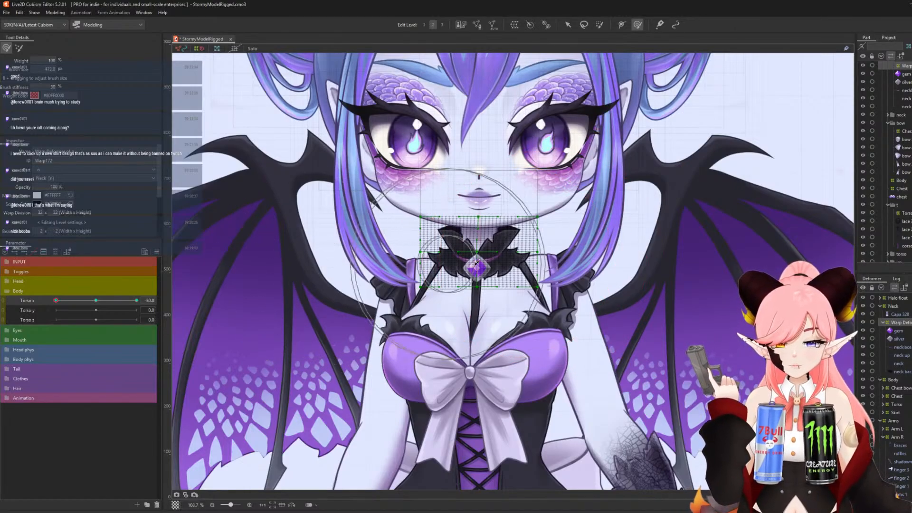
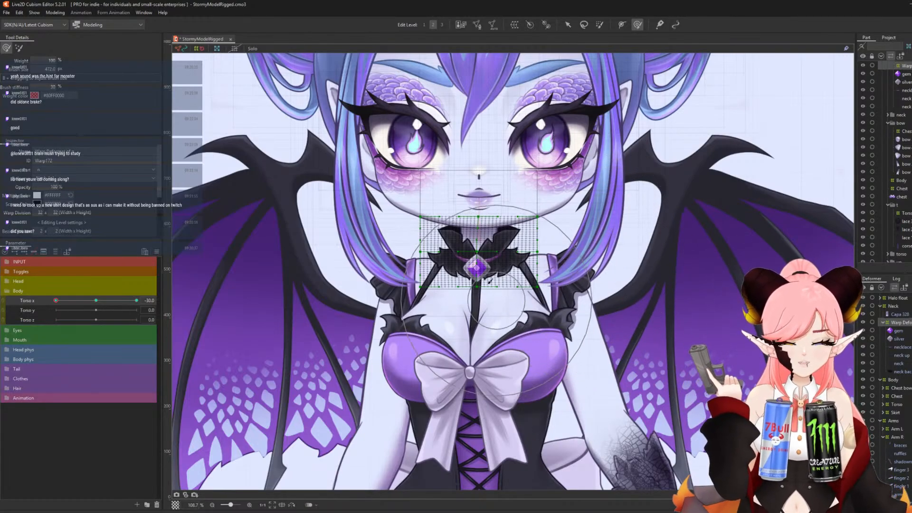
key(b)
drag(488, 271, 470, 273)
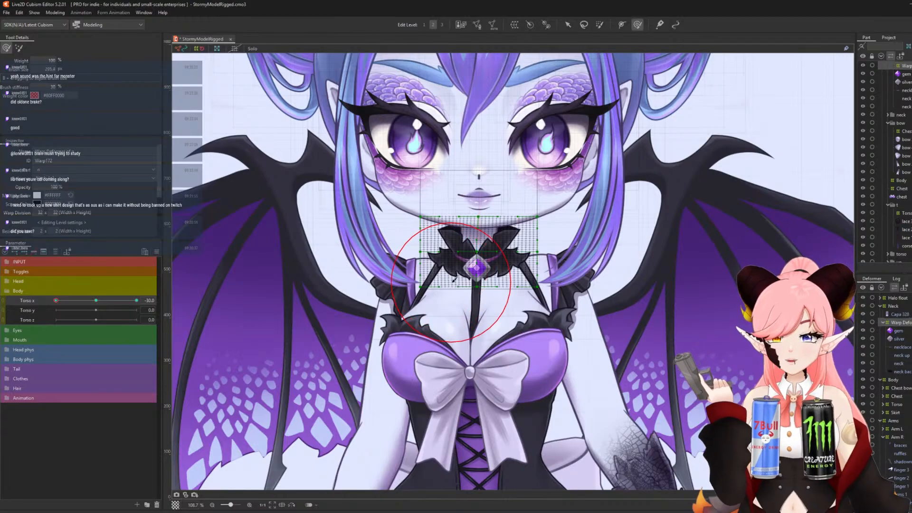
Push both side edges of the neck collar's warp deformer slightly toward image-right at Torso x -30 with the deform brush.
scroll(449, 252, up, 3)
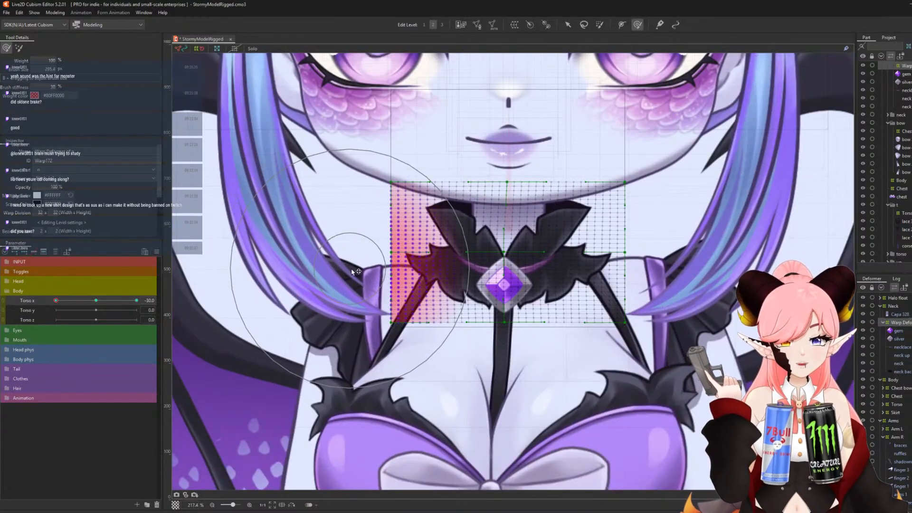
drag(352, 270, 360, 270)
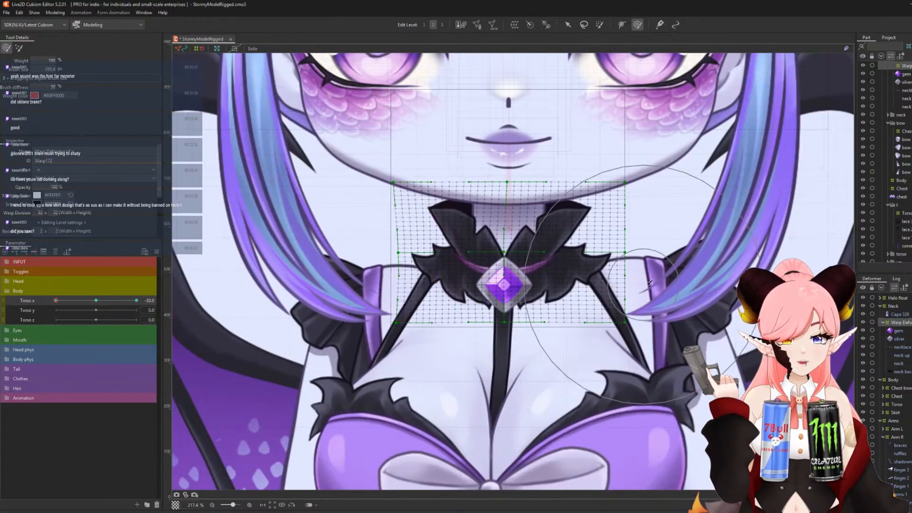
drag(658, 284, 666, 284)
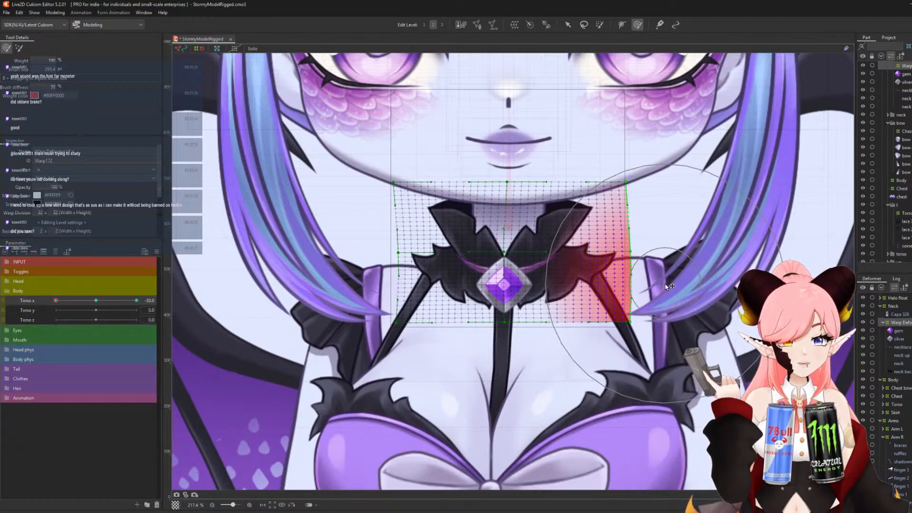
scroll(448, 248, down, 1)
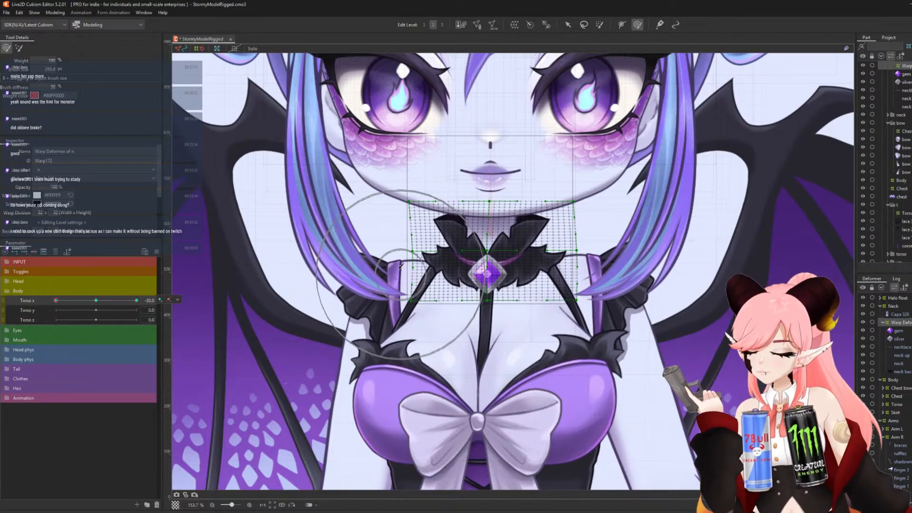
Nudge both side edges of the neck collar's warp deformer slightly toward image-left at Torso x -30 with the deform brush.
drag(382, 259, 373, 263)
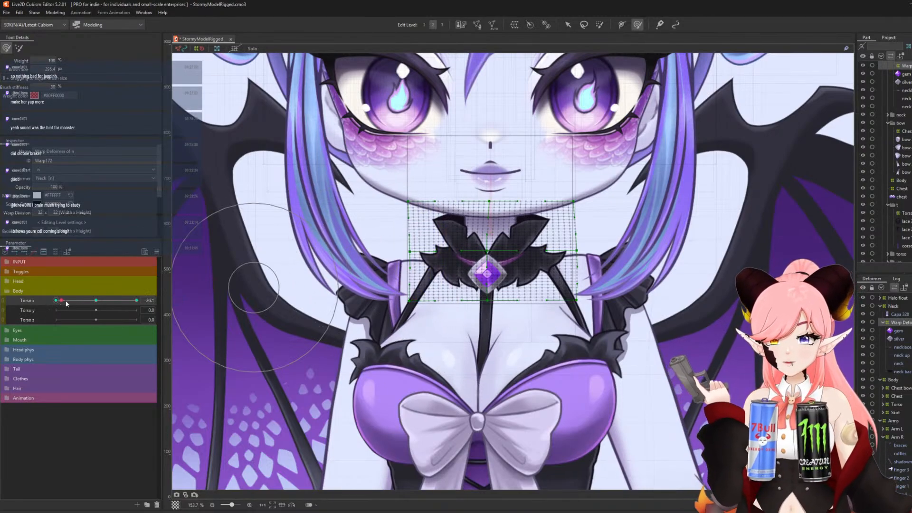
drag(66, 303, 29, 309)
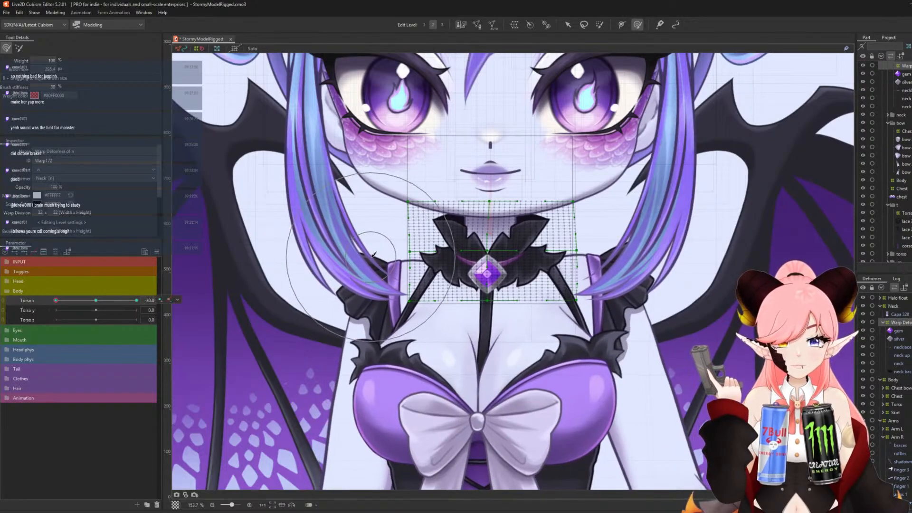
drag(371, 257, 371, 264)
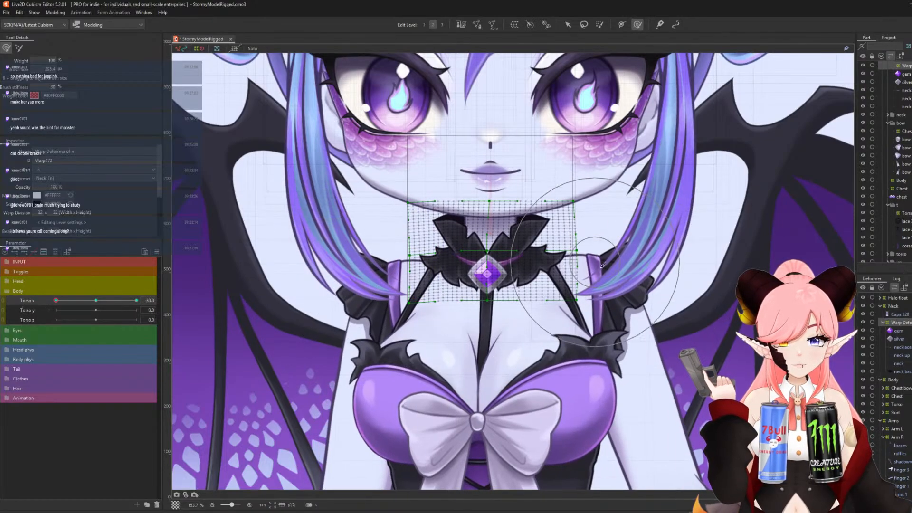
drag(100, 305, 22, 305)
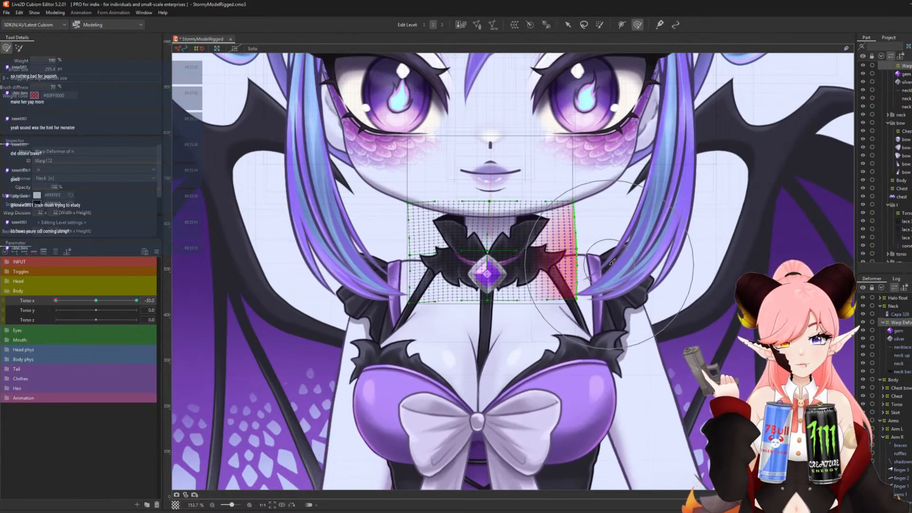
mouse_move(61, 304)
mouse_down()
mouse_move(71, 305)
mouse_move(50, 305)
mouse_up()
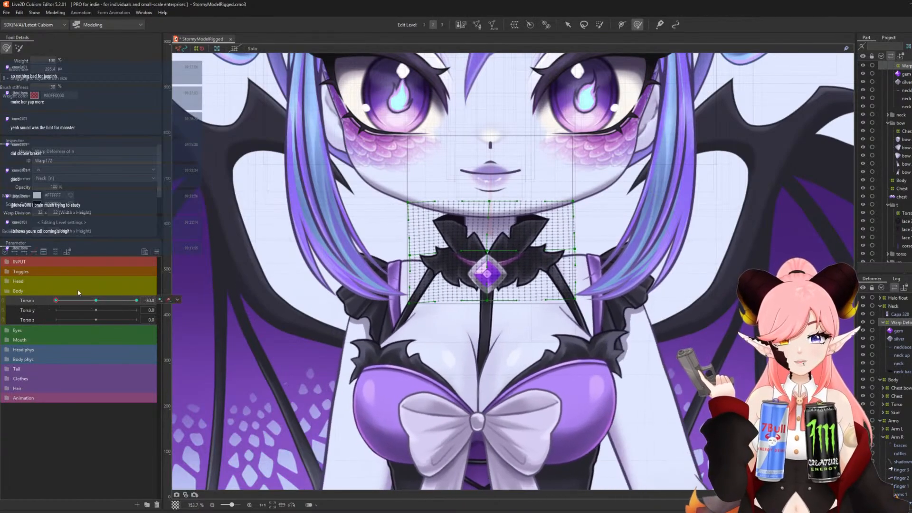
Mirror the neck collar deformer's Torso x -30 shape onto Torso x 30 and check the movement across the range.
click(157, 252)
click(191, 312)
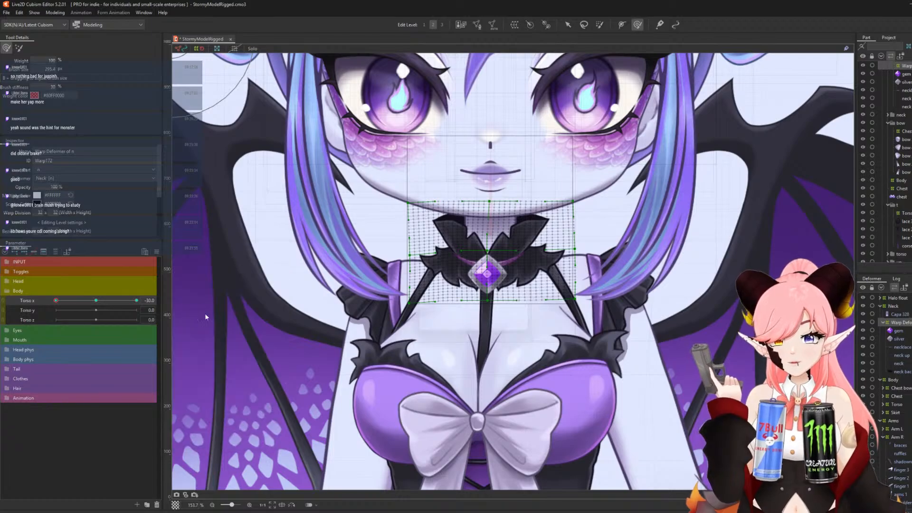
click(463, 336)
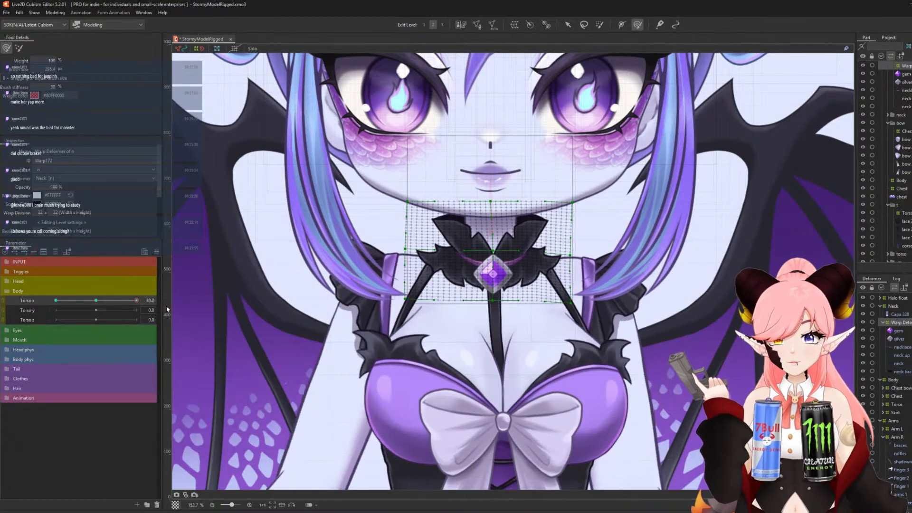
drag(42, 309, 1, 290)
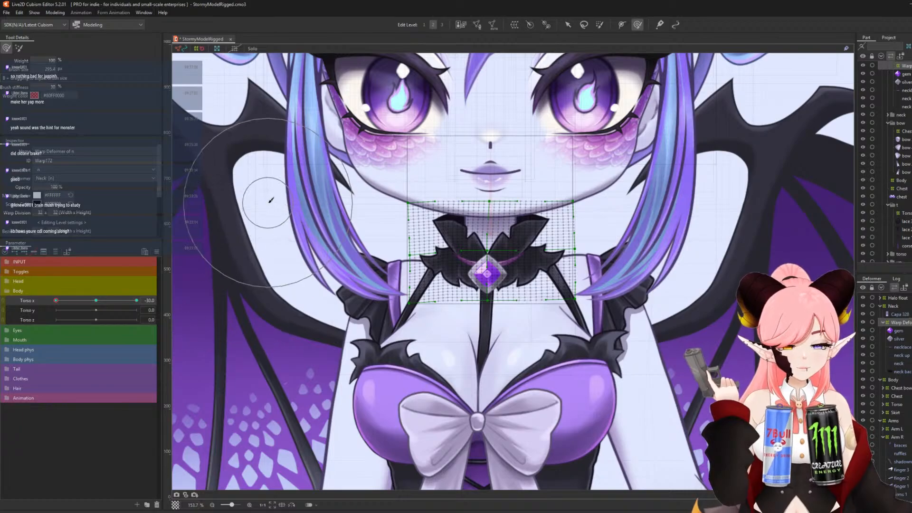
Return Torso x to 0 and save the model file.
click(96, 300)
scroll(381, 196, down, 3)
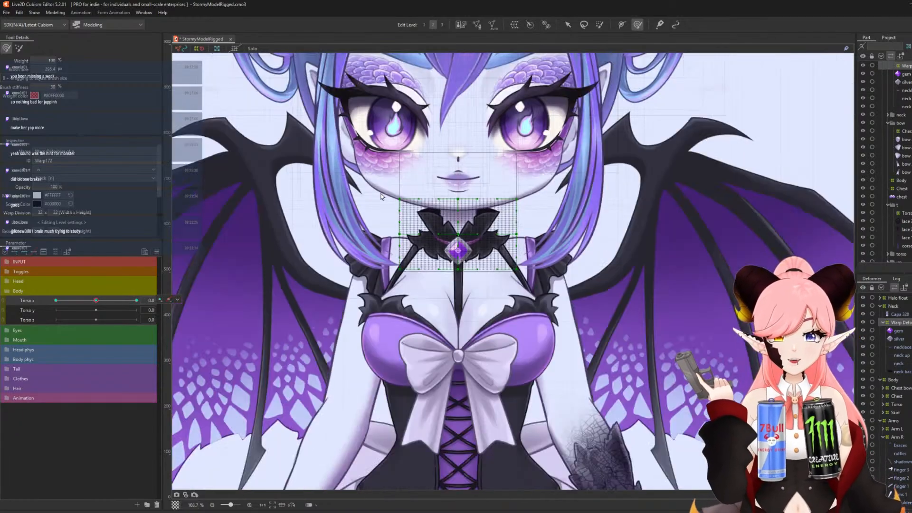
click(9, 14)
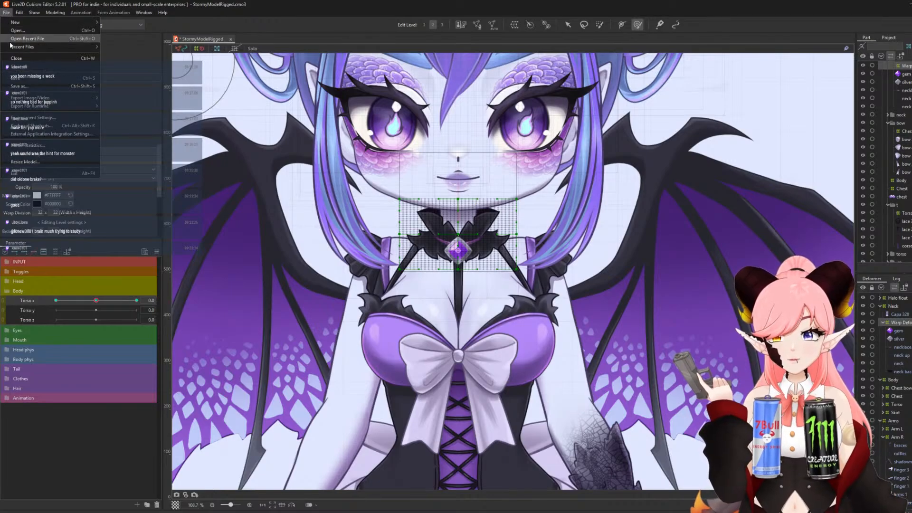
click(28, 77)
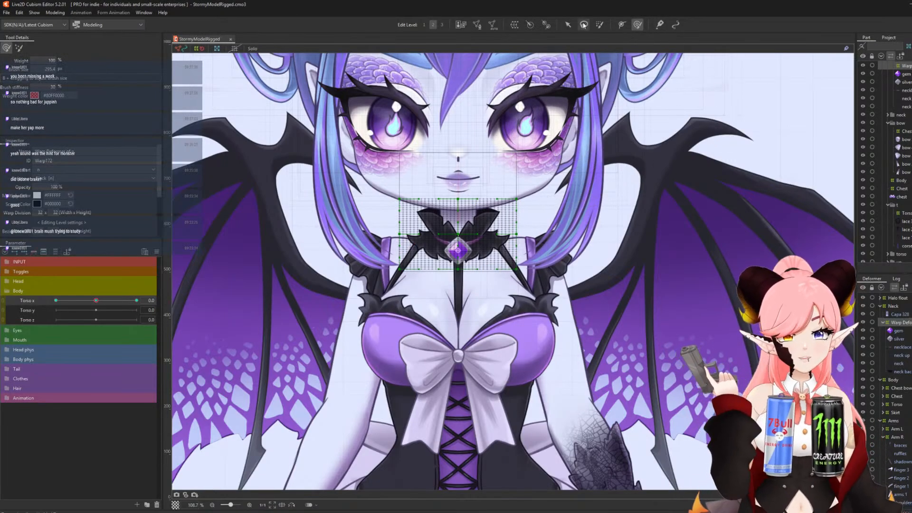
Deselect the neck collar deformer and review the whole character's movement across the Torso x range.
click(568, 24)
key(ctrl+0)
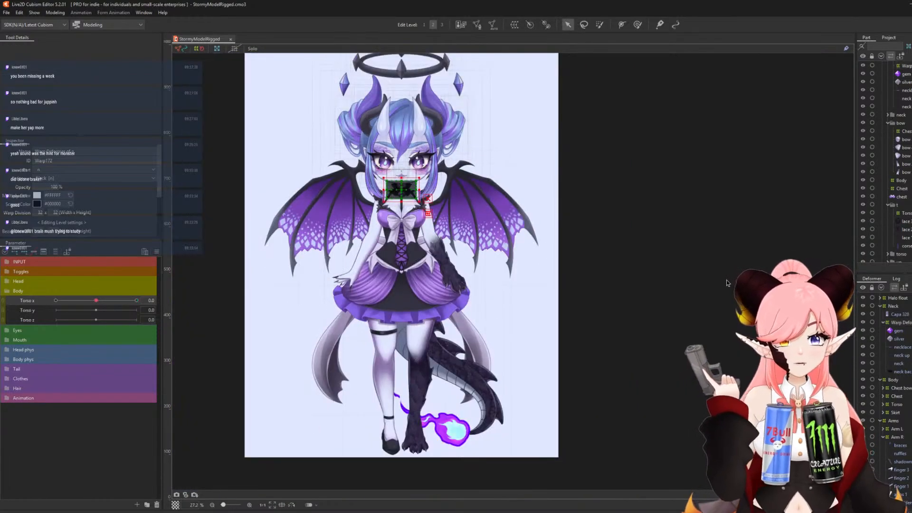
click(727, 283)
scroll(418, 251, down, 1)
scroll(394, 241, up, 1)
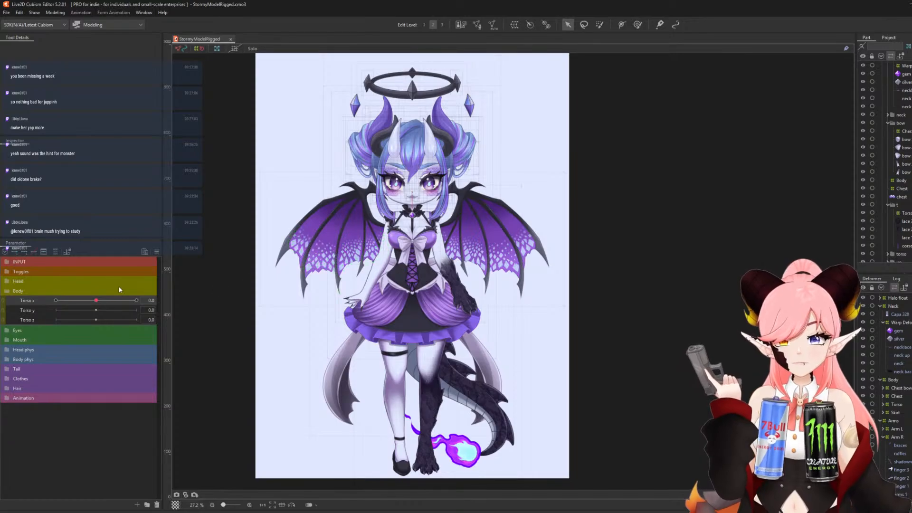
drag(95, 301, 47, 296)
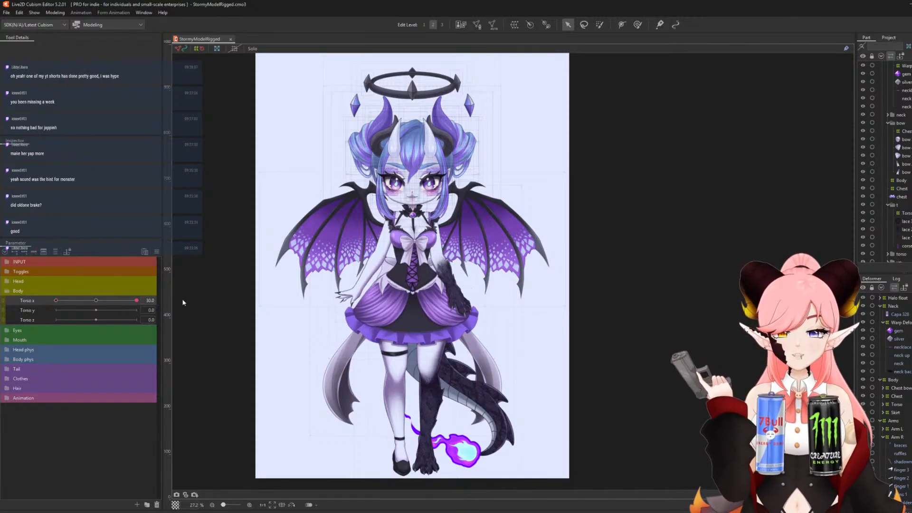
drag(1, 312, 99, 300)
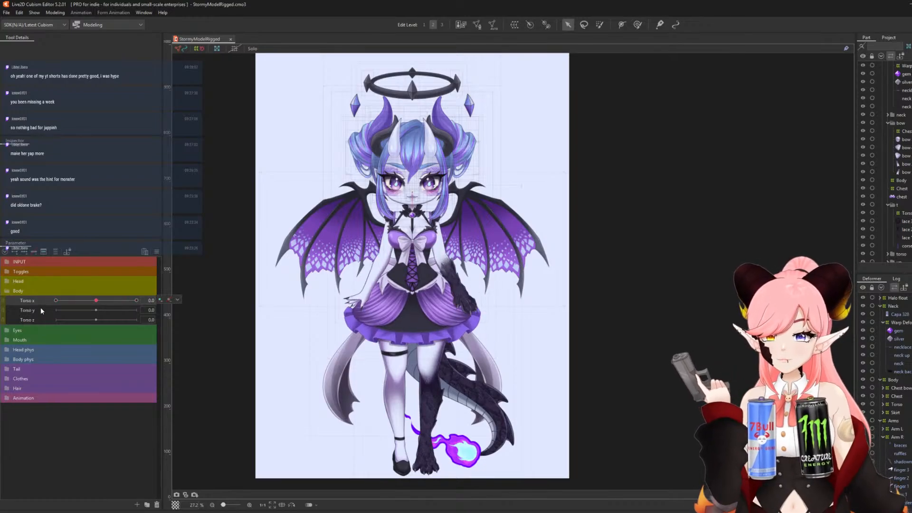
click(178, 299)
click(189, 302)
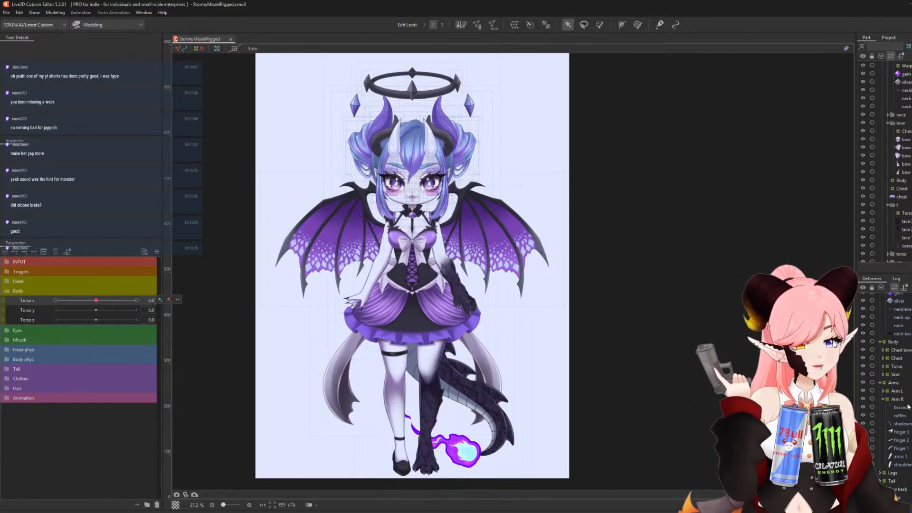
Locate leg 2 in the Legs deformer group and create a warp deformer around it.
click(881, 383)
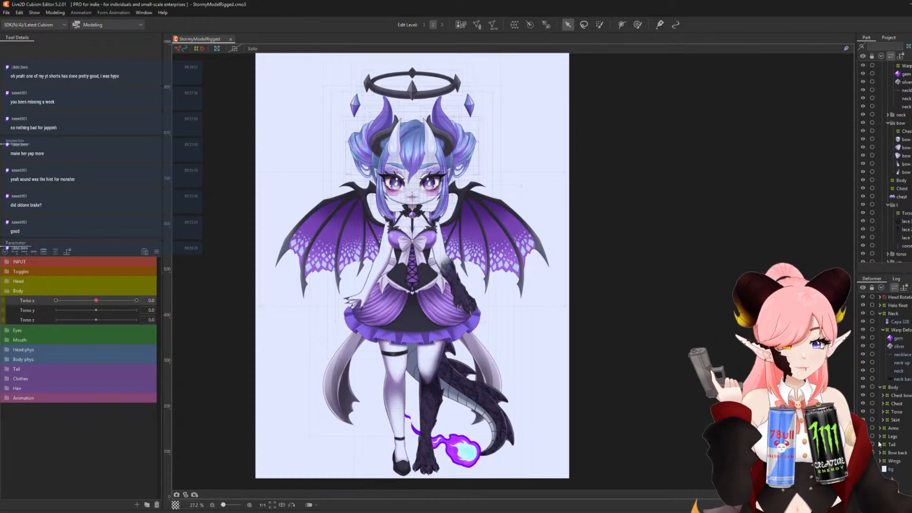
click(895, 444)
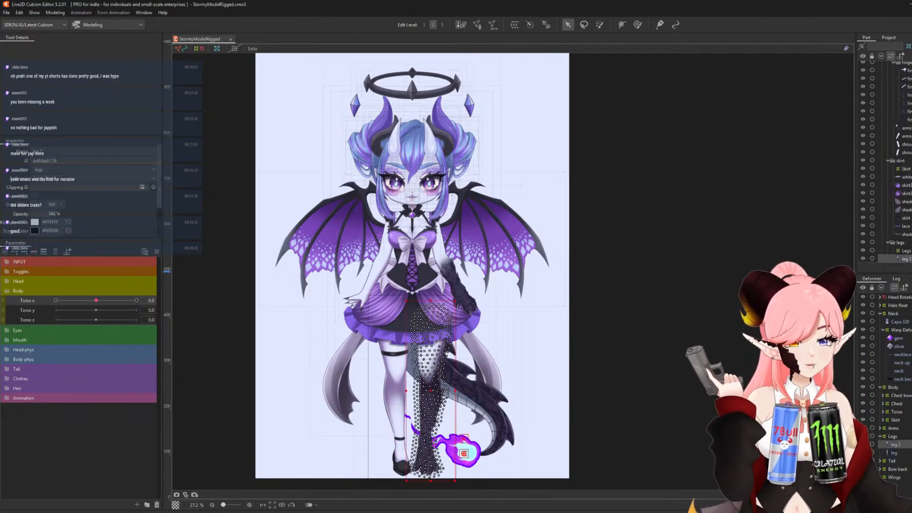
click(894, 453)
click(895, 445)
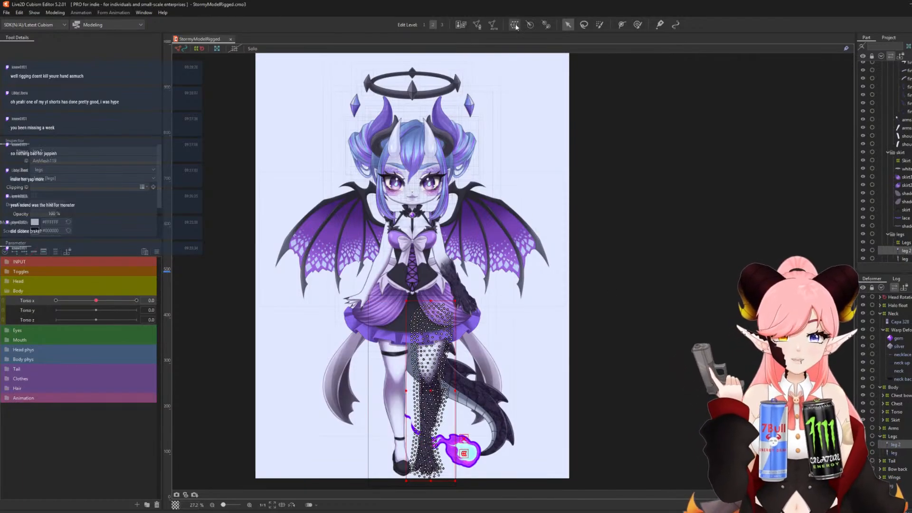
click(515, 25)
click(663, 341)
Create a second warp deformer around the other leg mesh, named leg.
click(894, 445)
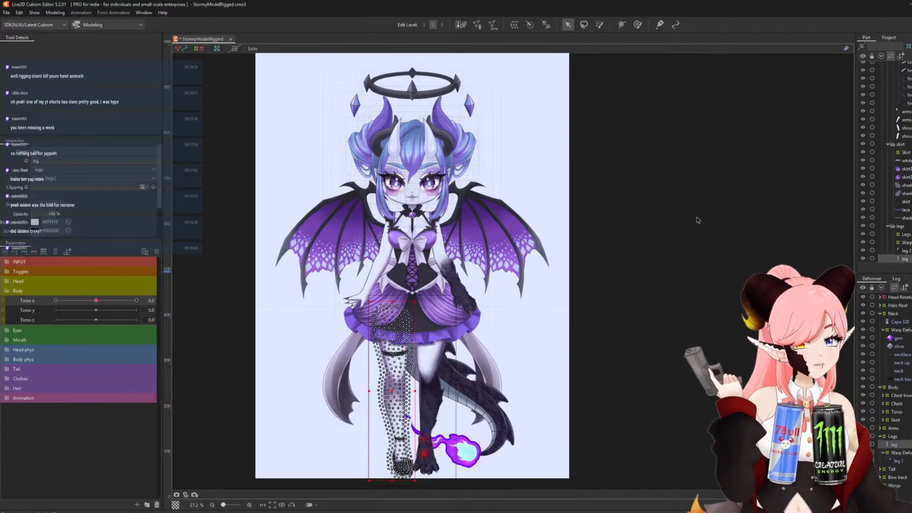
click(515, 25)
click(663, 342)
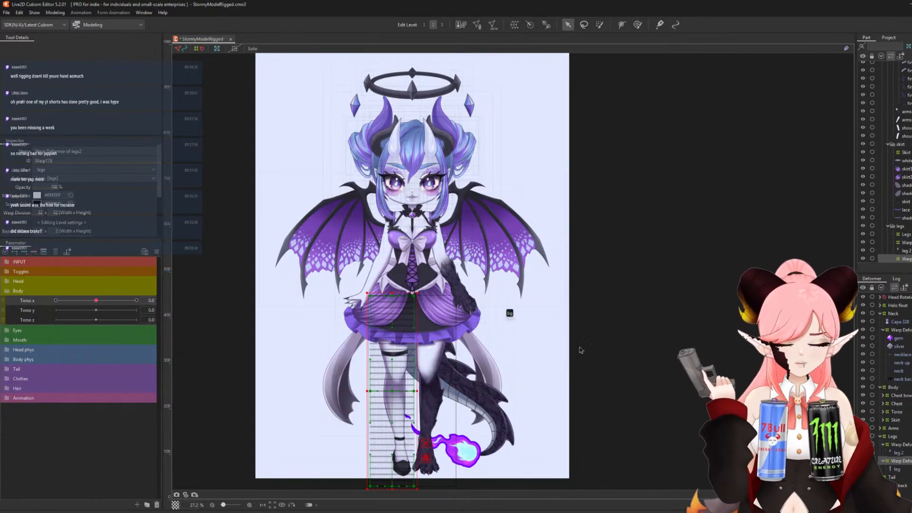
Add three Torso x keys to the warp deformer around leg 2 and set Torso x to -30.
click(904, 446)
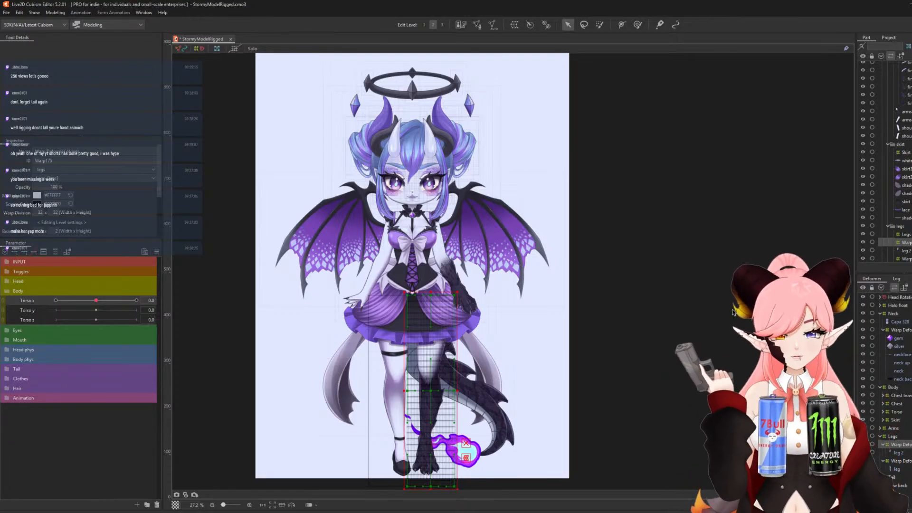
scroll(459, 356, up, 4)
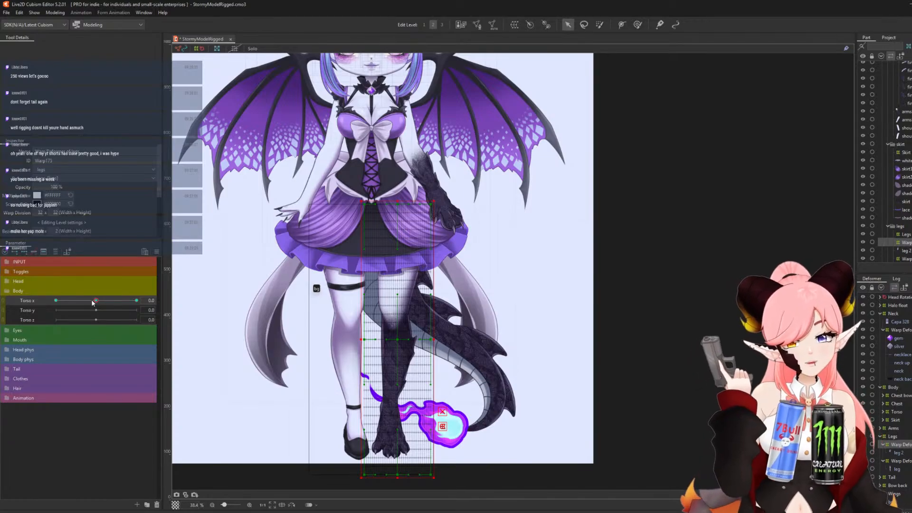
drag(98, 300, 5, 304)
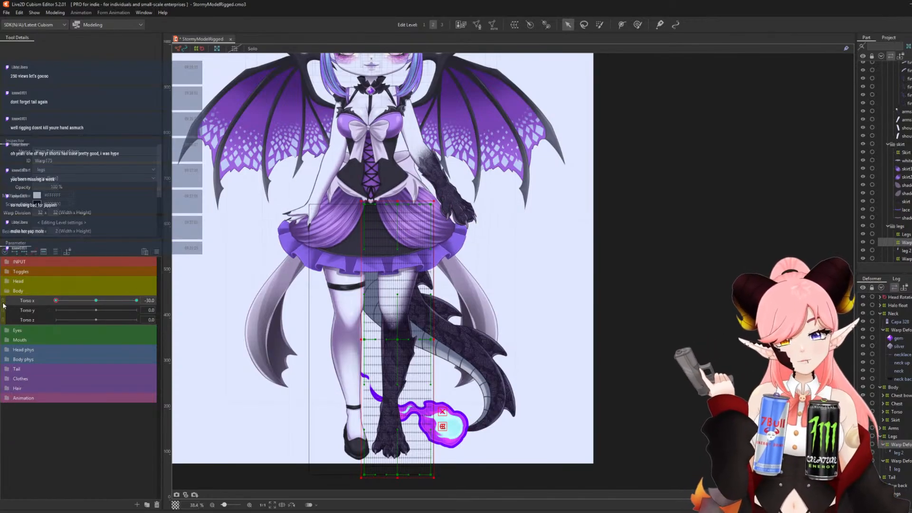
Push the knee area of leg 2's warp deformer toward image-left with an enlarged deform brush and check the Torso x movement.
click(637, 25)
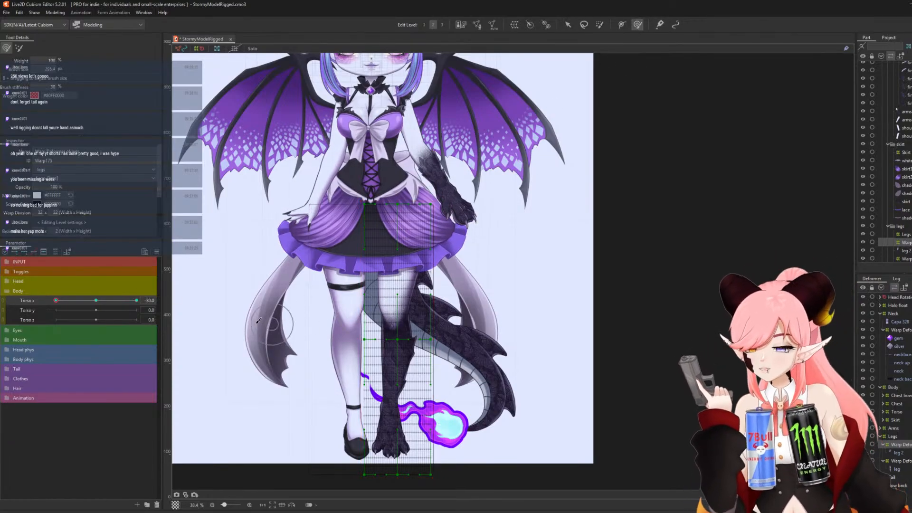
key(b)
mouse_move(257, 323)
mouse_down()
mouse_move(472, 345)
mouse_move(449, 344)
mouse_up()
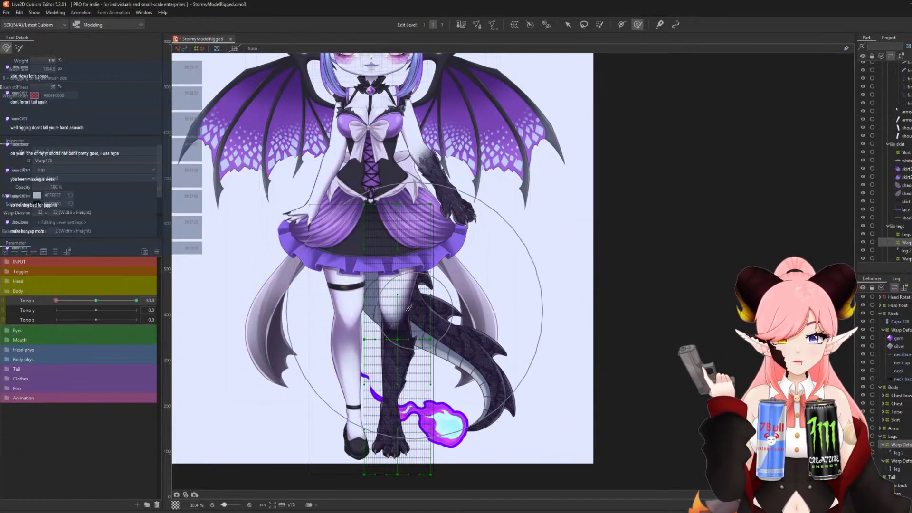
key(b)
drag(456, 312, 420, 310)
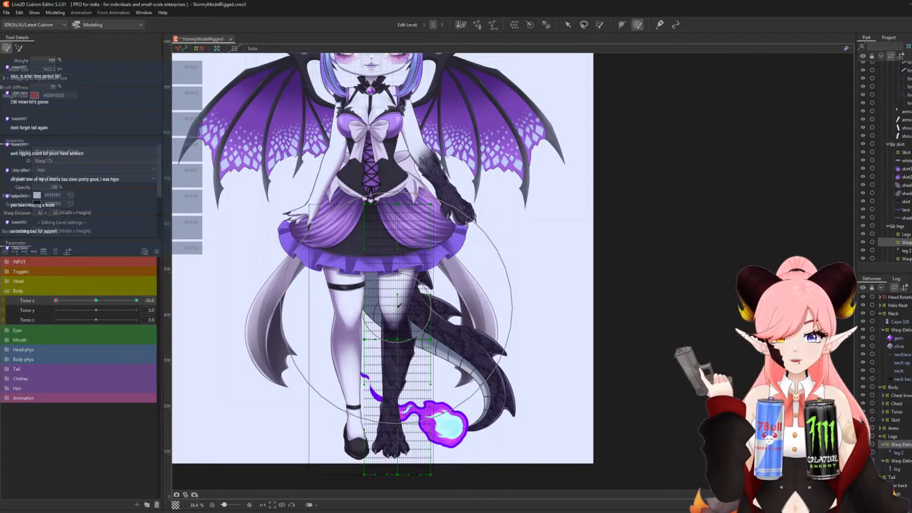
mouse_move(399, 305)
mouse_down()
mouse_move(394, 290)
mouse_move(376, 342)
mouse_move(387, 310)
mouse_up()
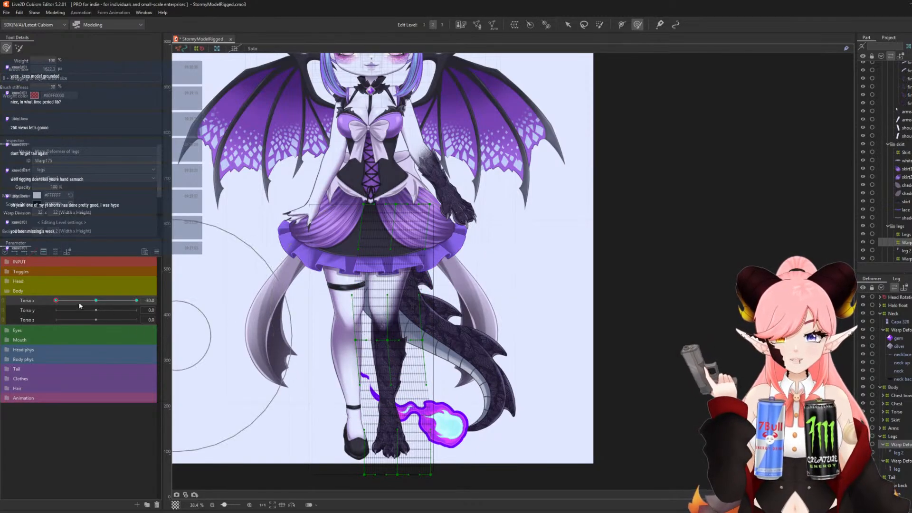
mouse_move(80, 303)
mouse_down()
mouse_move(95, 304)
mouse_move(36, 309)
mouse_up()
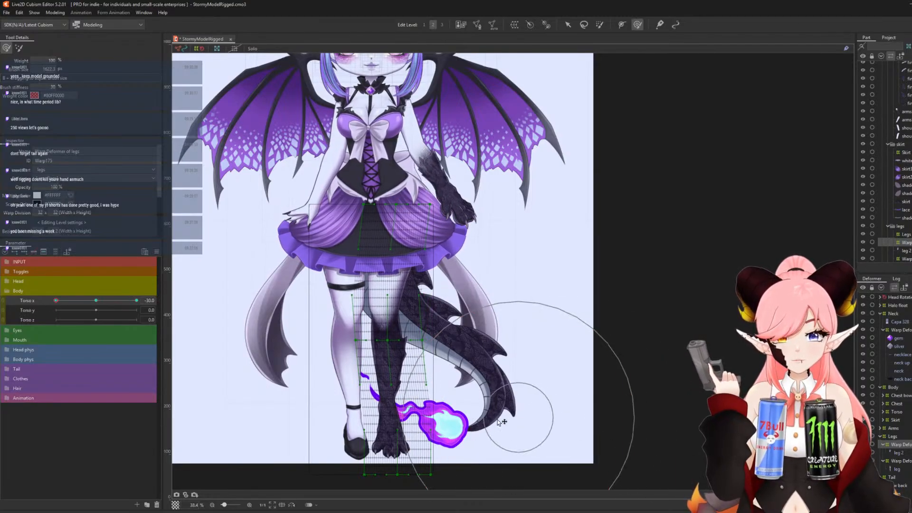
Examine leg 2's ankle and foot up close, and compare the leg bend with the whole figure at Torso x -30.
scroll(380, 428, up, 8)
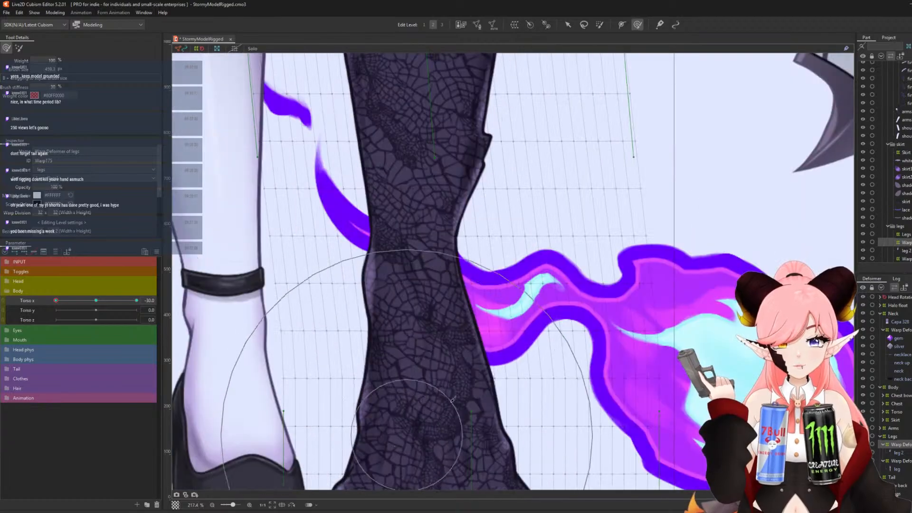
scroll(397, 332, down, 6)
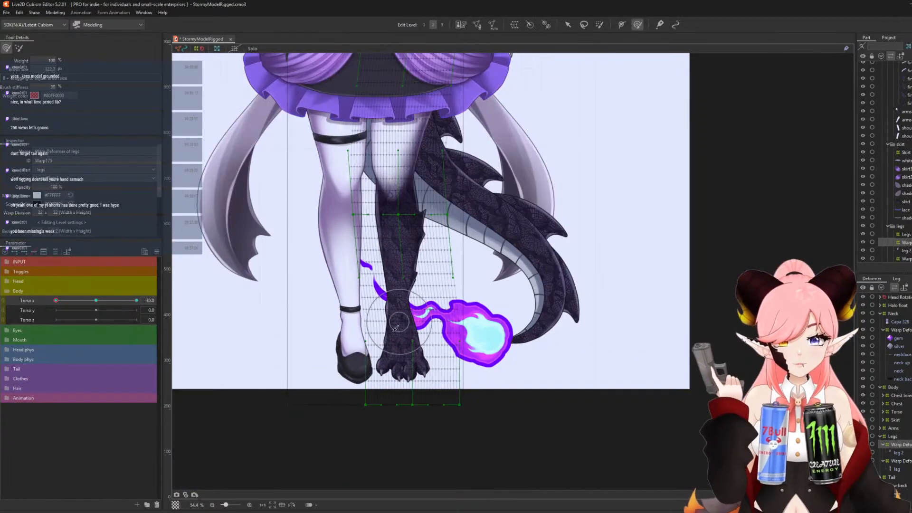
scroll(396, 328, up, 3)
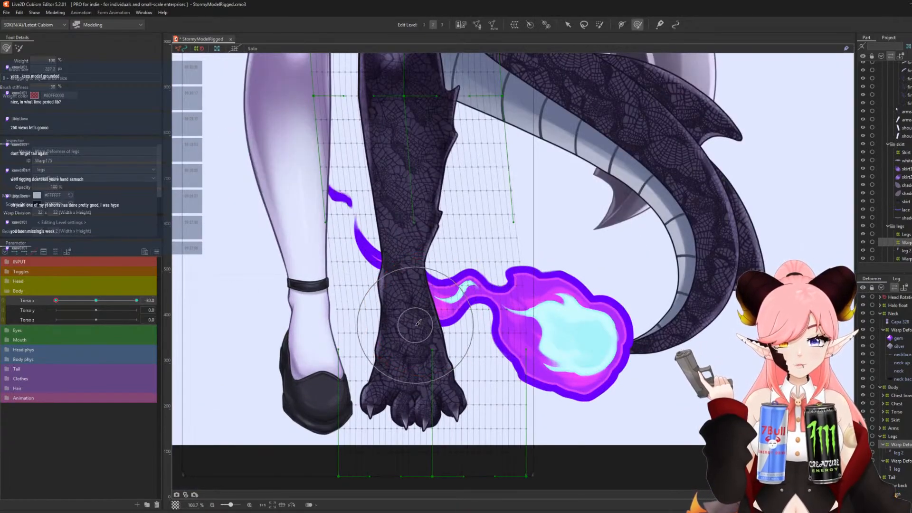
click(417, 323)
click(359, 328)
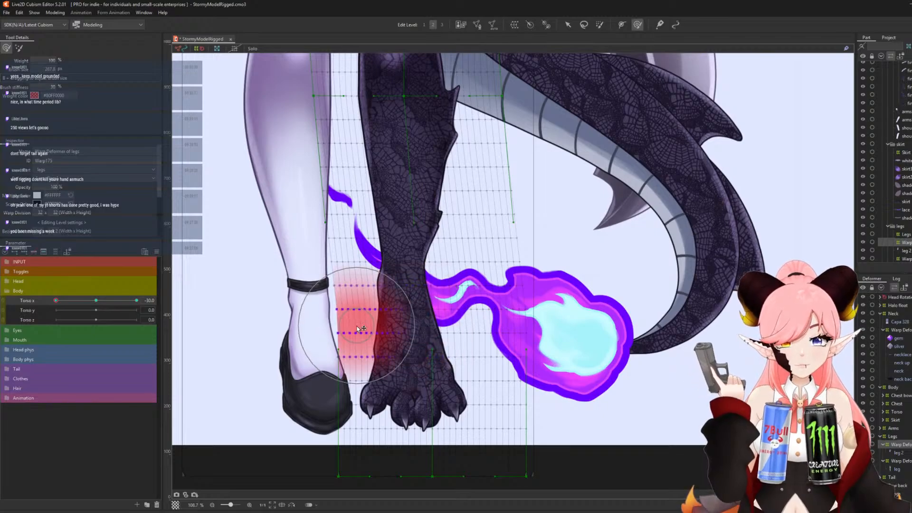
scroll(360, 327, down, 7)
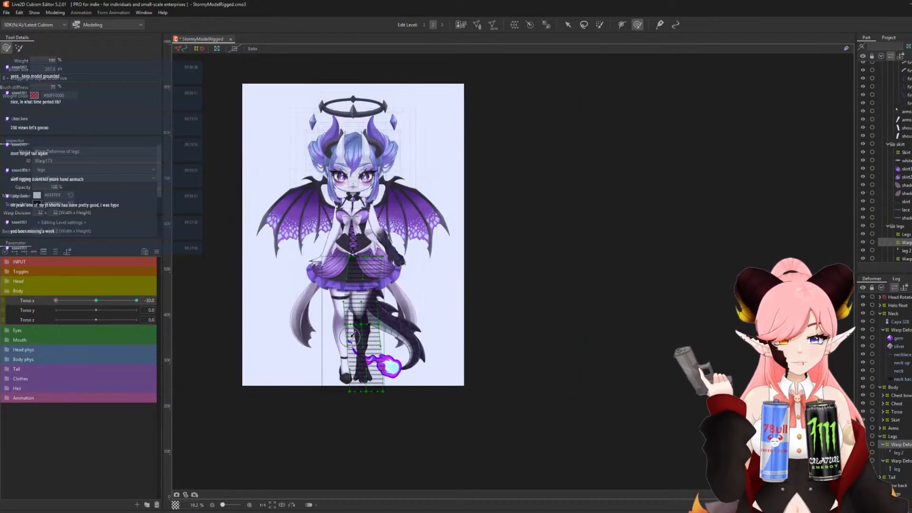
scroll(351, 336, up, 2)
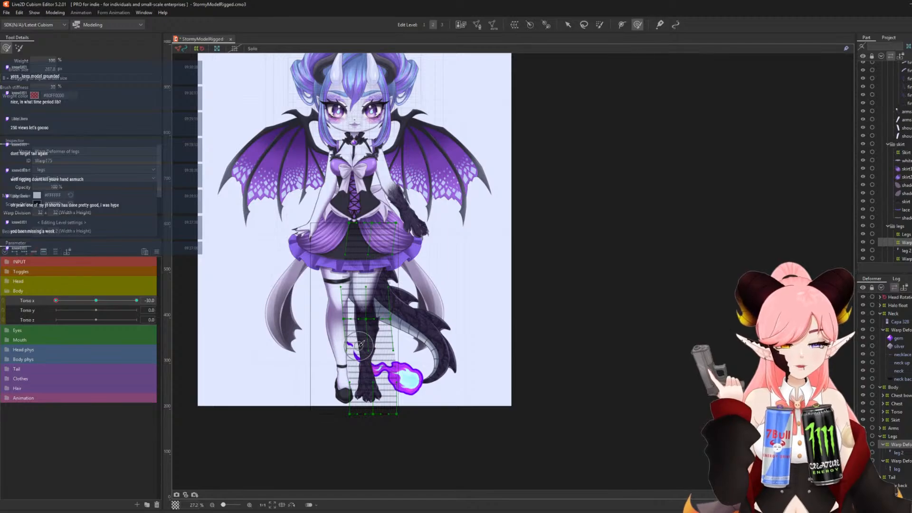
scroll(360, 346, down, 3)
scroll(380, 314, up, 5)
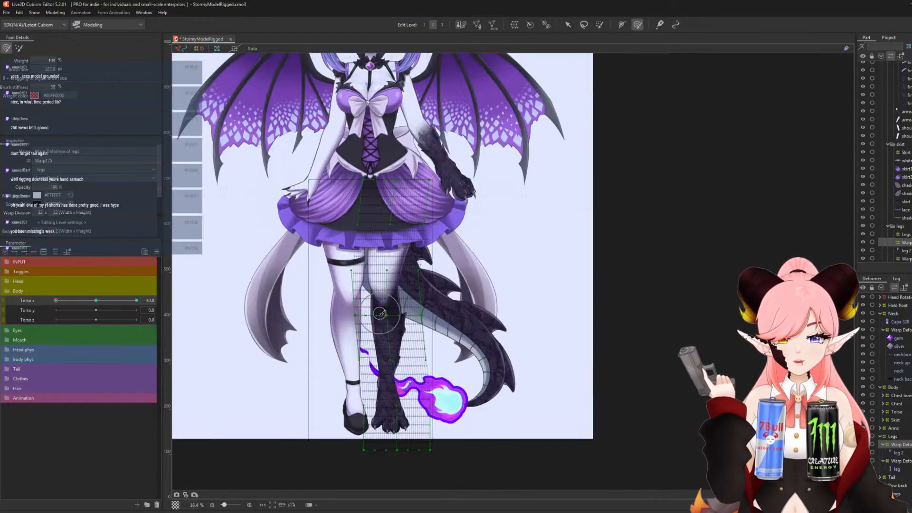
drag(59, 300, 18, 318)
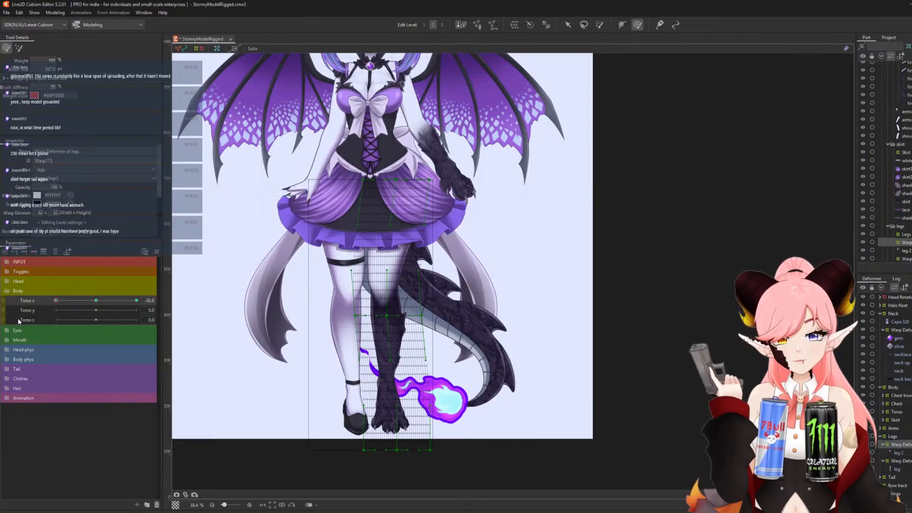
scroll(403, 337, down, 2)
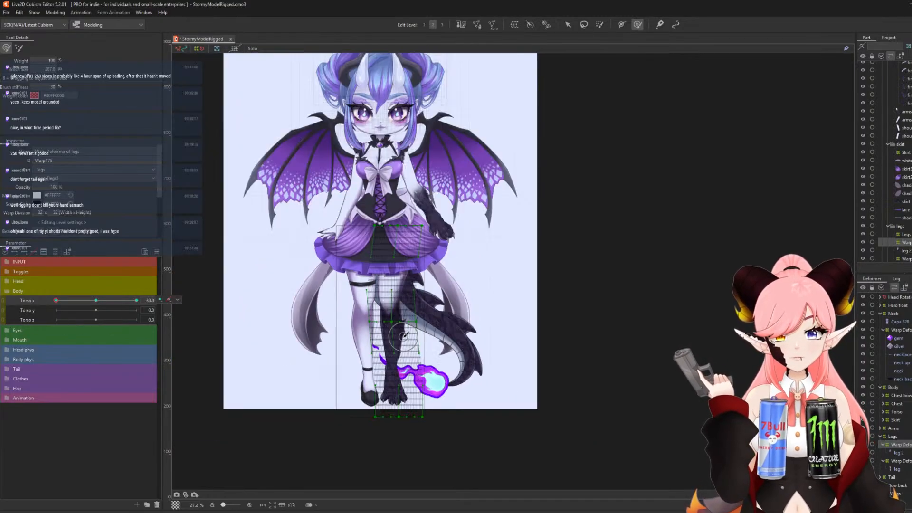
scroll(403, 336, down, 2)
scroll(418, 292, up, 2)
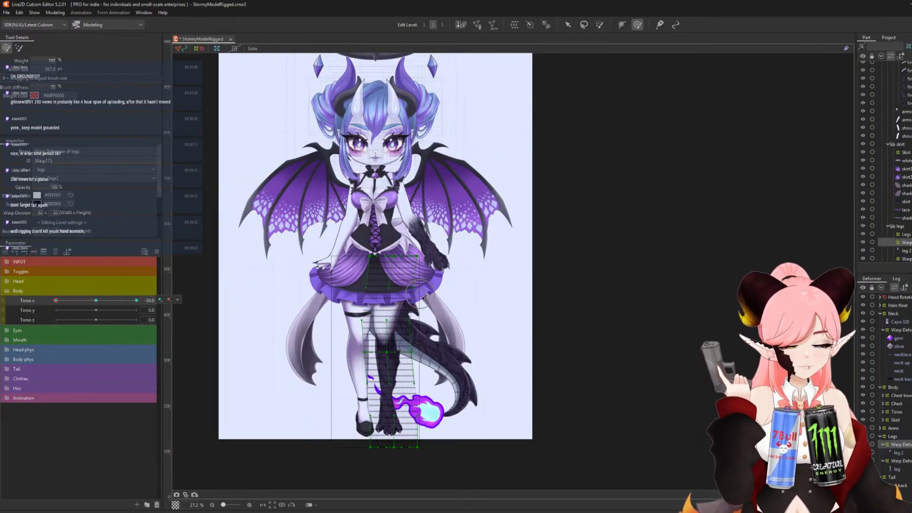
scroll(420, 304, up, 1)
scroll(368, 299, down, 1)
scroll(396, 299, up, 1)
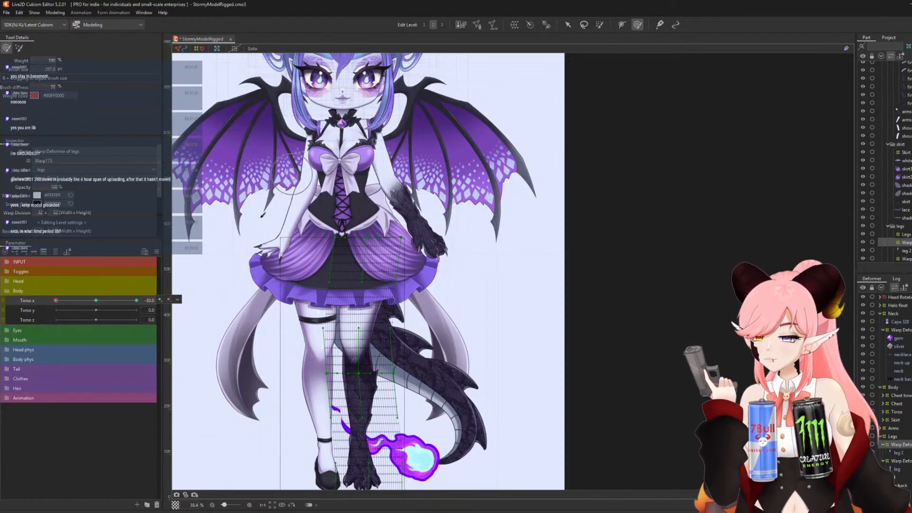
Set Torso x to 30, push the knee area of leg 2's warp deformer toward image-right with an enlarged deform brush, and check the movement.
drag(63, 300, 136, 300)
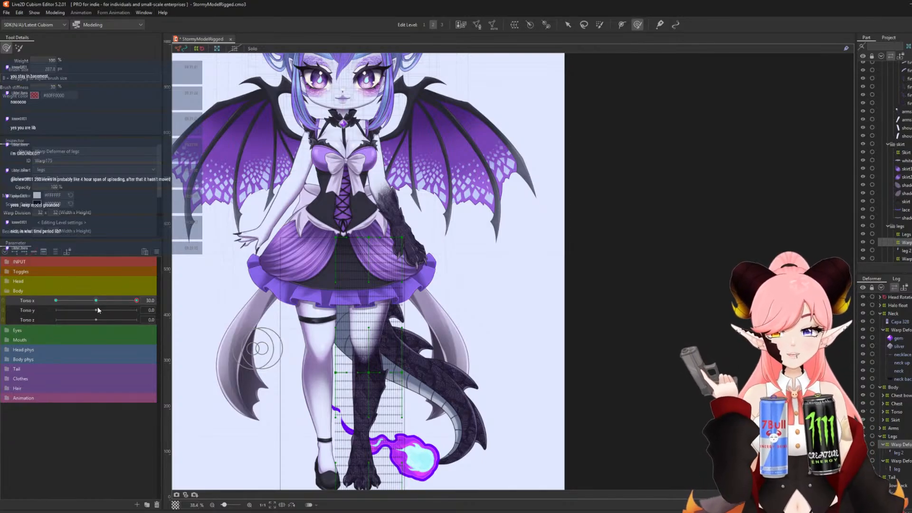
drag(104, 303, 192, 315)
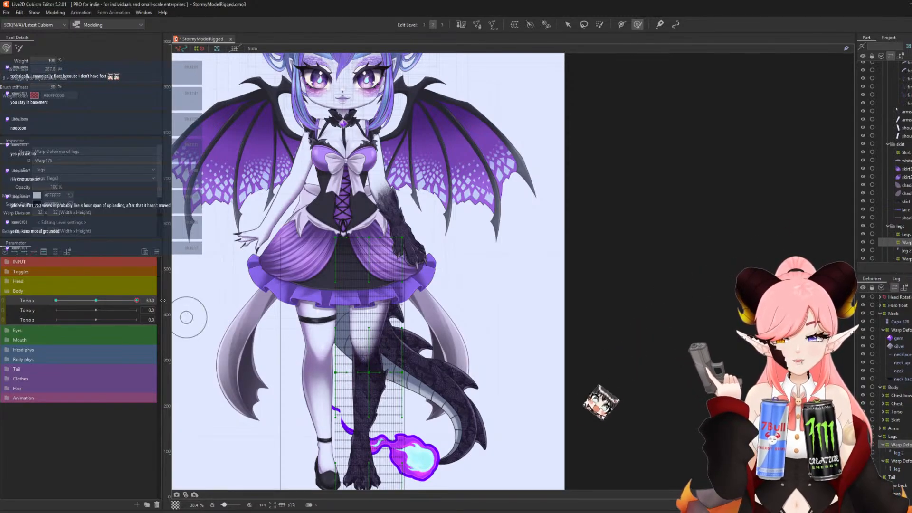
mouse_move(135, 300)
mouse_down()
mouse_move(74, 310)
mouse_move(158, 324)
mouse_up()
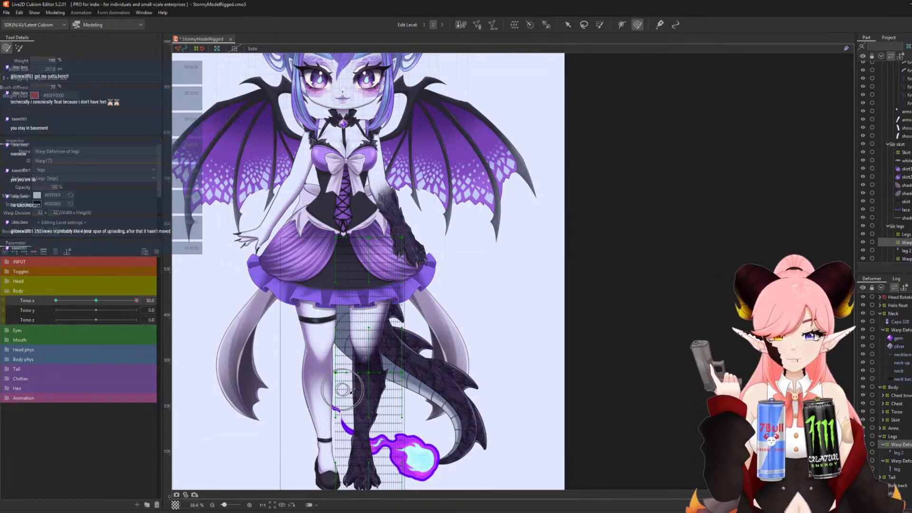
key(b)
drag(247, 371, 425, 390)
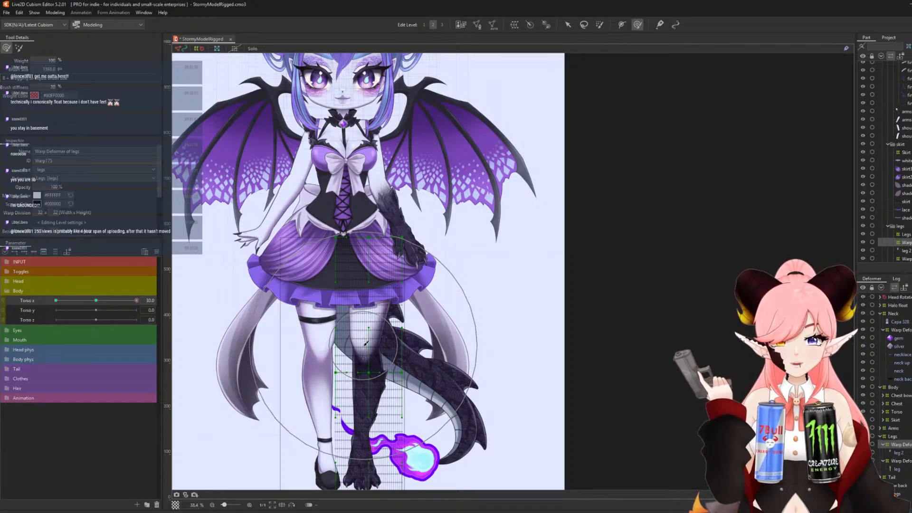
drag(366, 343, 369, 343)
mouse_move(333, 403)
mouse_down()
mouse_move(322, 404)
mouse_move(360, 385)
mouse_move(356, 377)
mouse_up()
scroll(364, 431, up, 6)
scroll(364, 368, down, 6)
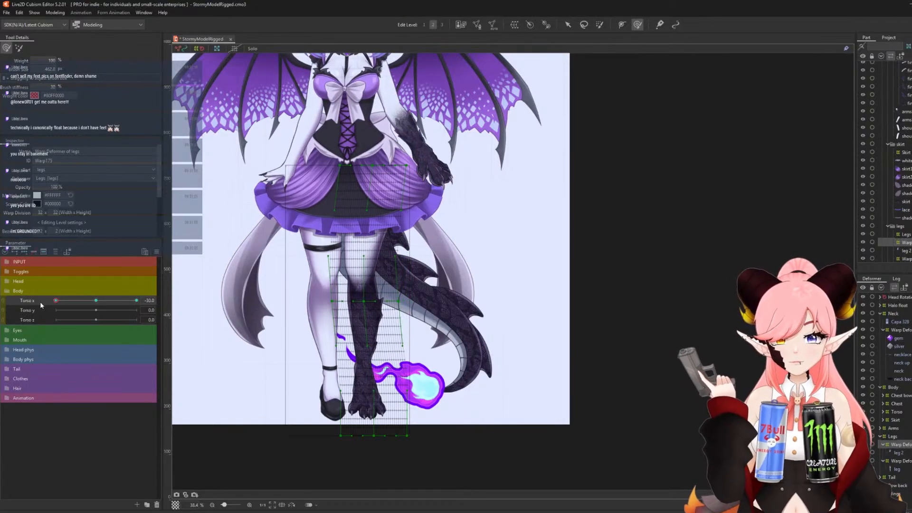
drag(137, 300, 241, 349)
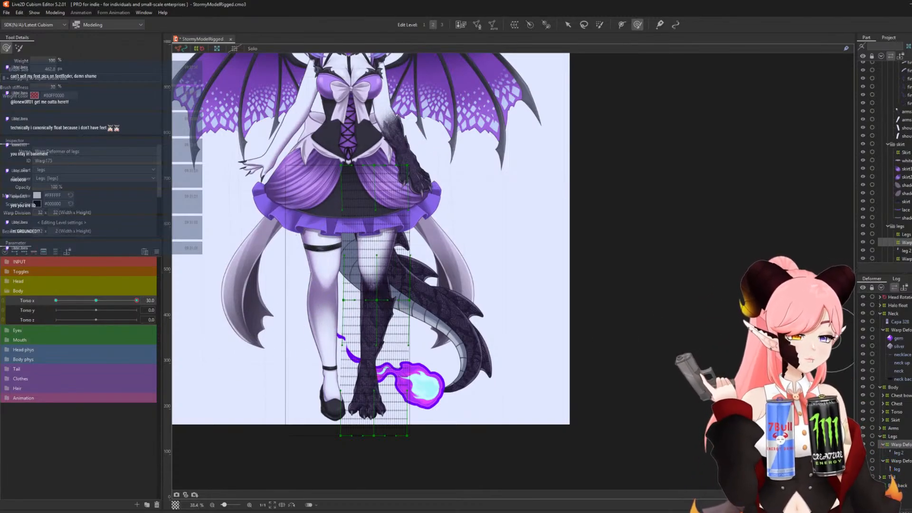
Nudge the upper part of the other leg's warp deformer slightly toward image-right at Torso x 30 with an enlarged deform brush and check the movement.
click(900, 461)
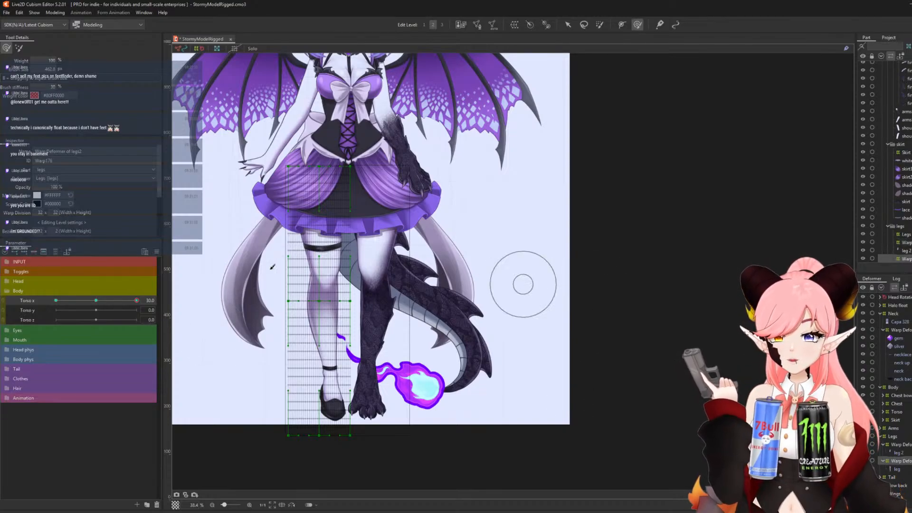
key(b)
mouse_move(294, 288)
mouse_down()
mouse_move(420, 300)
mouse_move(384, 305)
mouse_move(393, 310)
mouse_up()
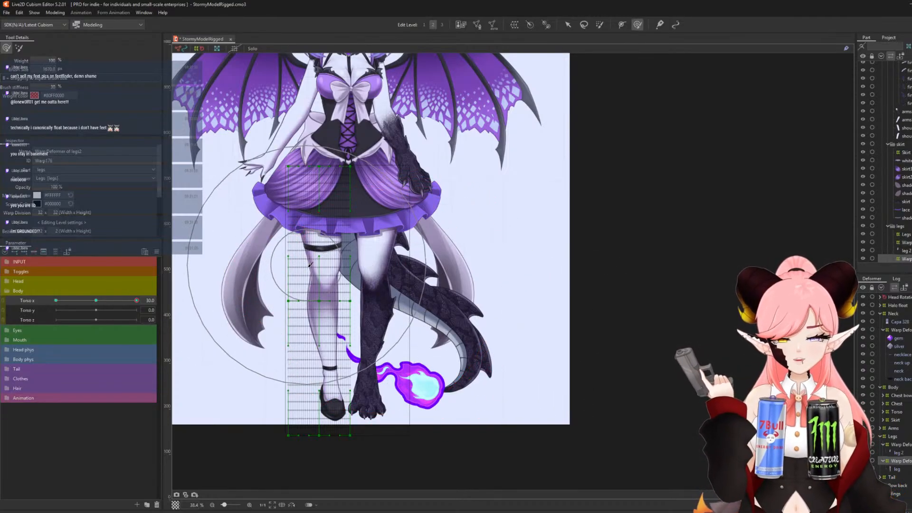
key(b)
drag(329, 271, 323, 270)
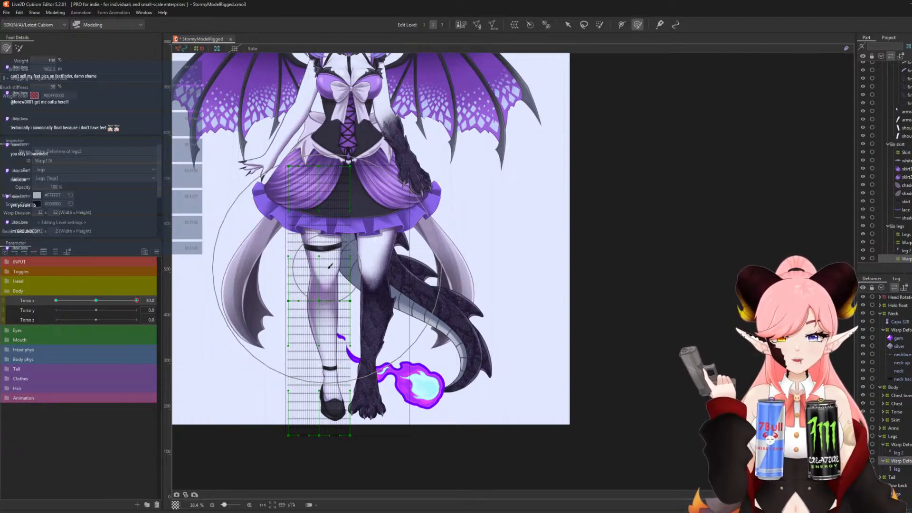
click(330, 266)
drag(330, 270, 329, 269)
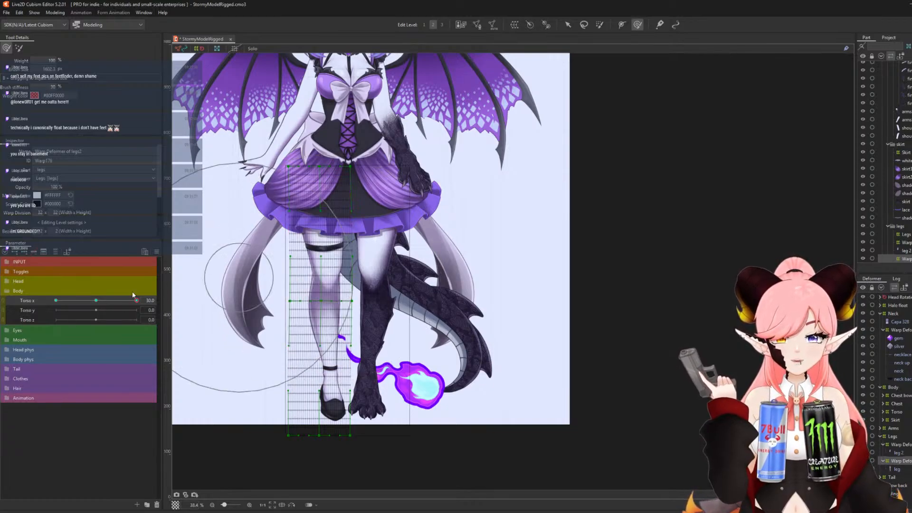
drag(109, 303, 1, 291)
Switch to the arrow tool, select the Tail deformer, and shift it slightly toward image-right at Torso x -30.
click(569, 24)
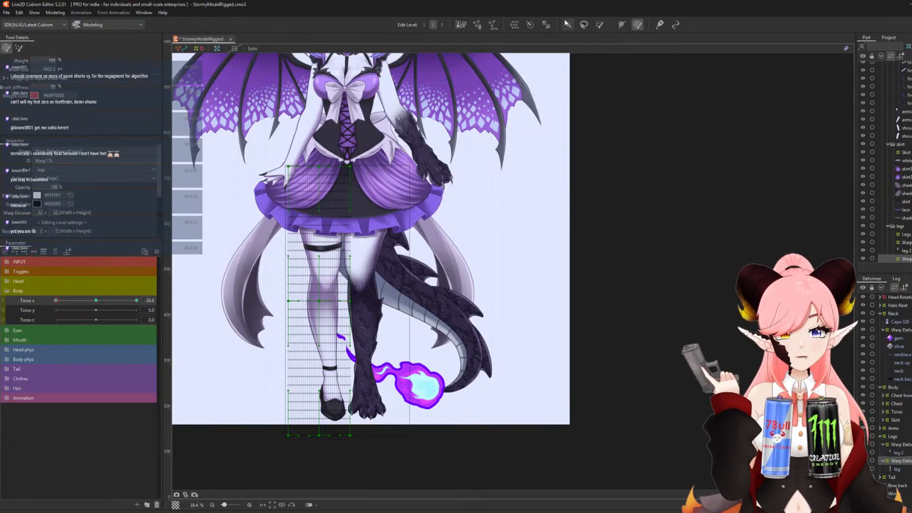
click(639, 180)
scroll(342, 302, down, 3)
scroll(340, 237, up, 1)
scroll(411, 397, up, 1)
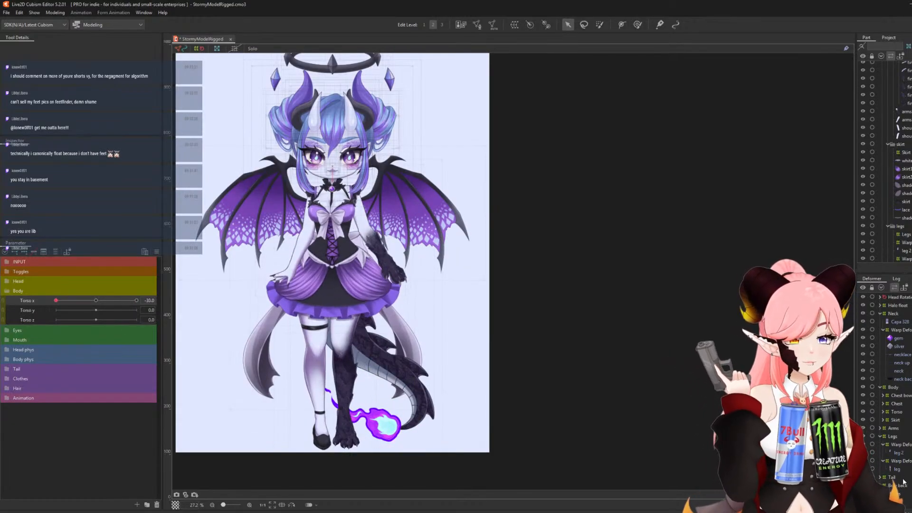
click(892, 477)
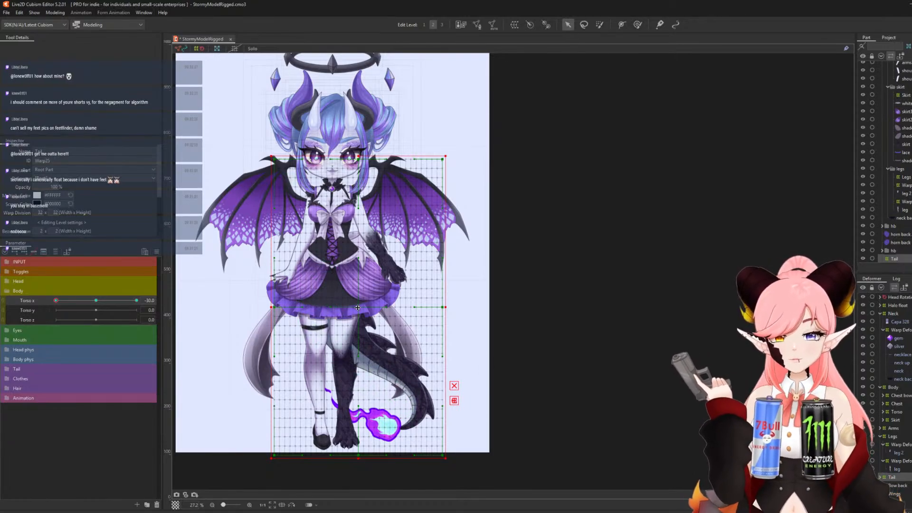
drag(357, 308, 362, 307)
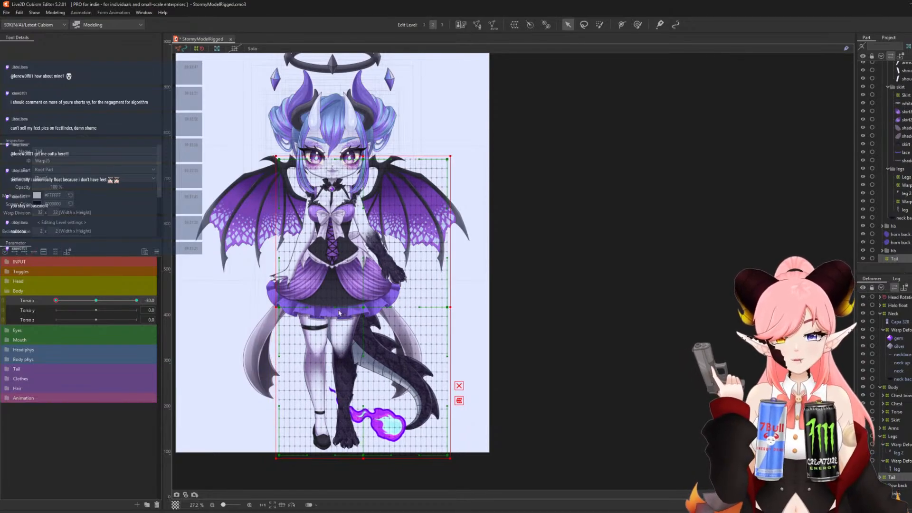
Shift the Tail deformer toward image-left at Torso x 30, then reduce the offset in small moves while checking the movement.
drag(57, 301, 284, 334)
drag(356, 307, 351, 307)
drag(127, 302, 238, 332)
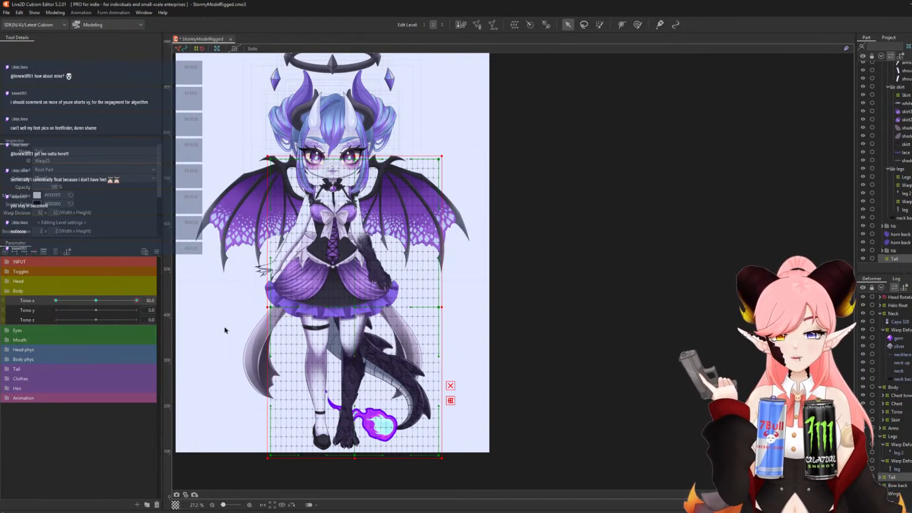
drag(354, 308, 356, 308)
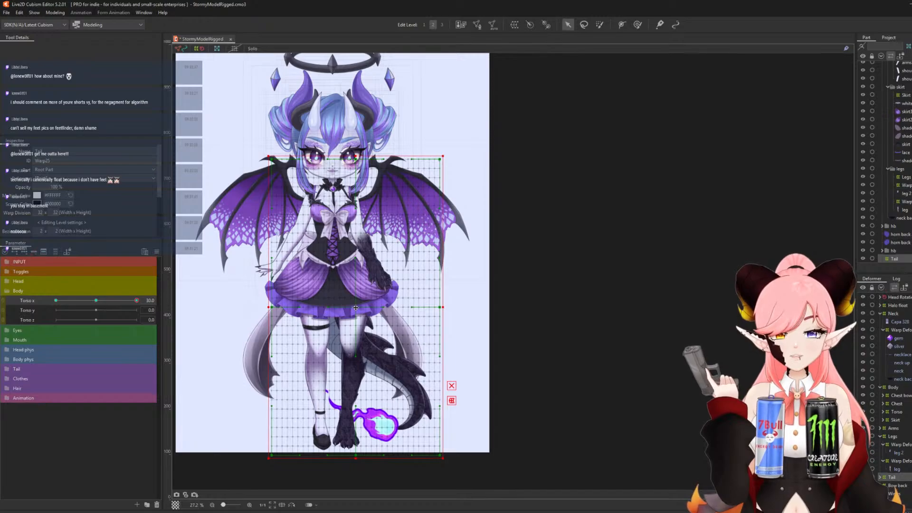
drag(127, 302, 152, 308)
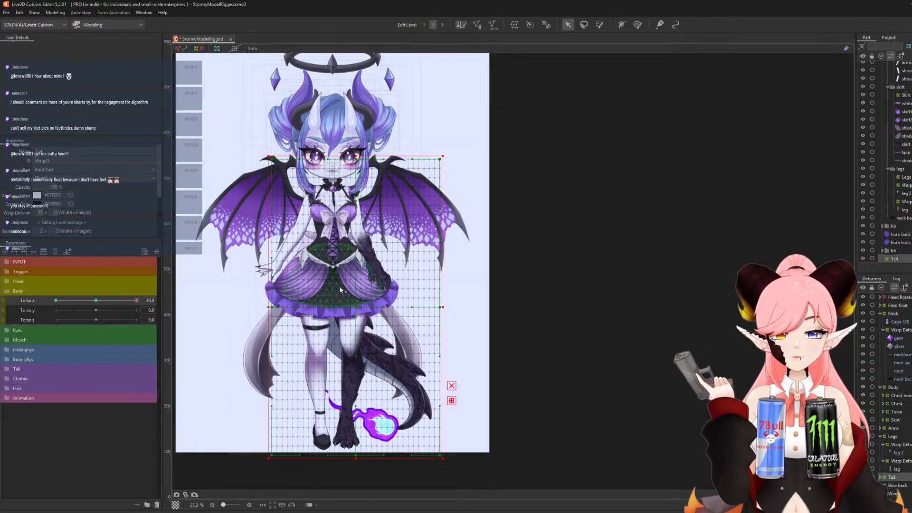
drag(356, 306, 358, 306)
Readjust the Tail deformer's sideways offset at Torso x -30 and check its movement across to 30.
drag(126, 305, 56, 301)
drag(358, 306, 363, 305)
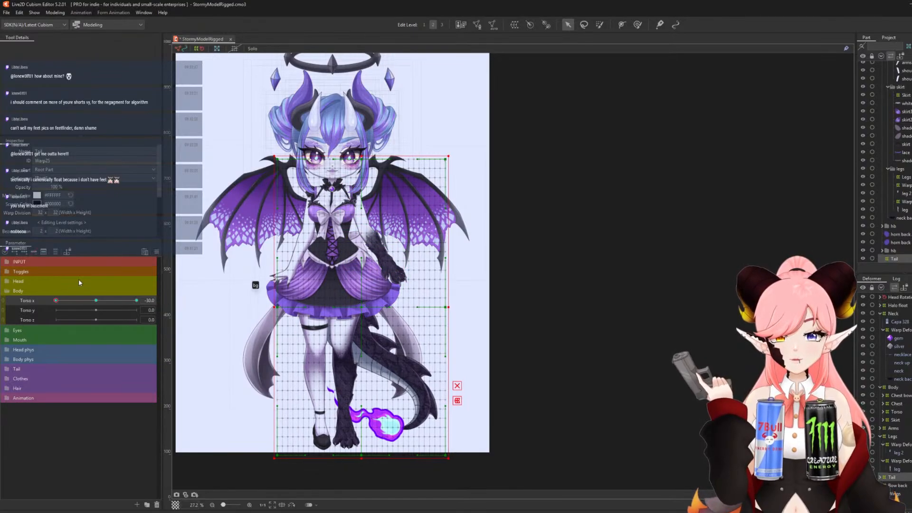
drag(68, 303, 157, 308)
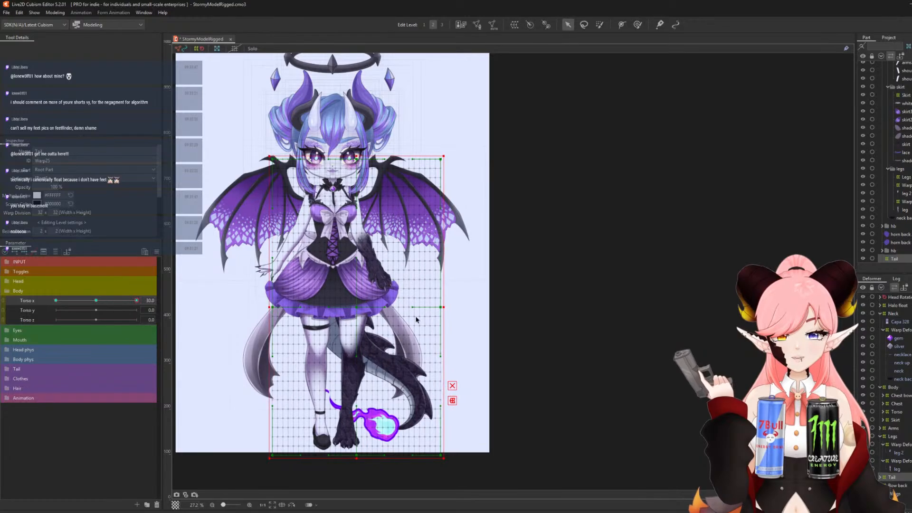
Shift the Bow back deformer slightly toward image-left at Torso x 30 and toward image-right at -30, checking the movement.
click(903, 485)
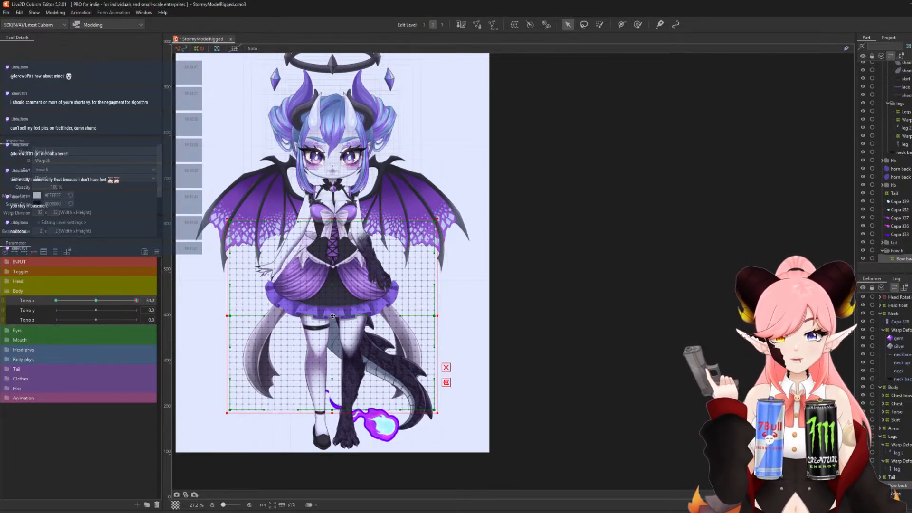
drag(333, 316, 330, 317)
drag(69, 301, 42, 300)
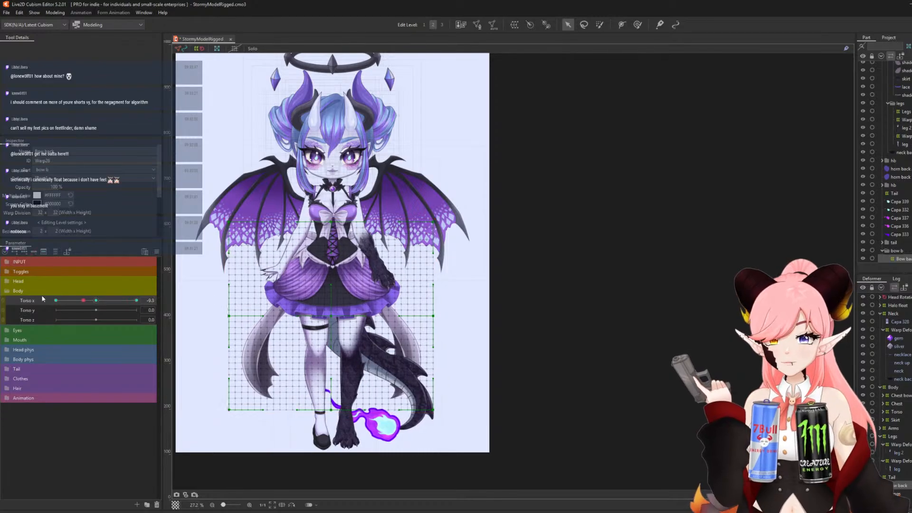
drag(332, 314, 334, 313)
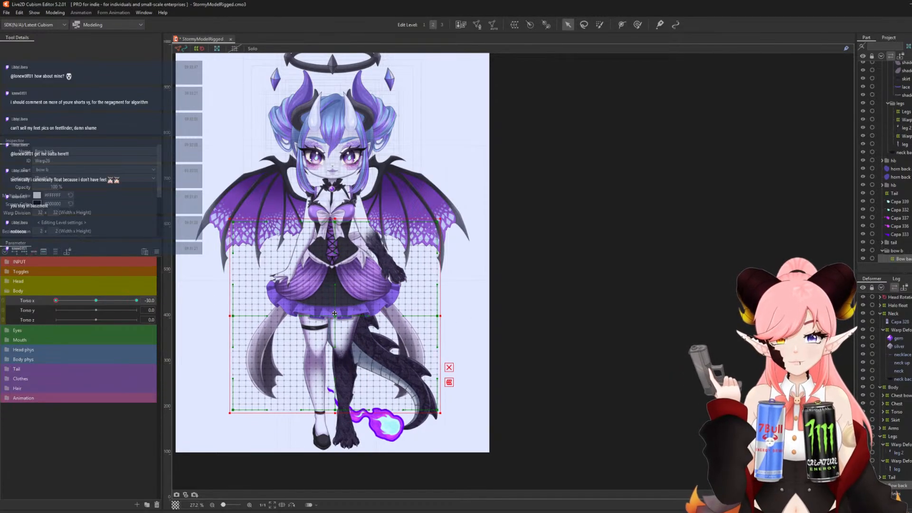
drag(59, 301, 148, 308)
Return Torso x to 0 and select the Wings deformer.
drag(233, 325, 96, 301)
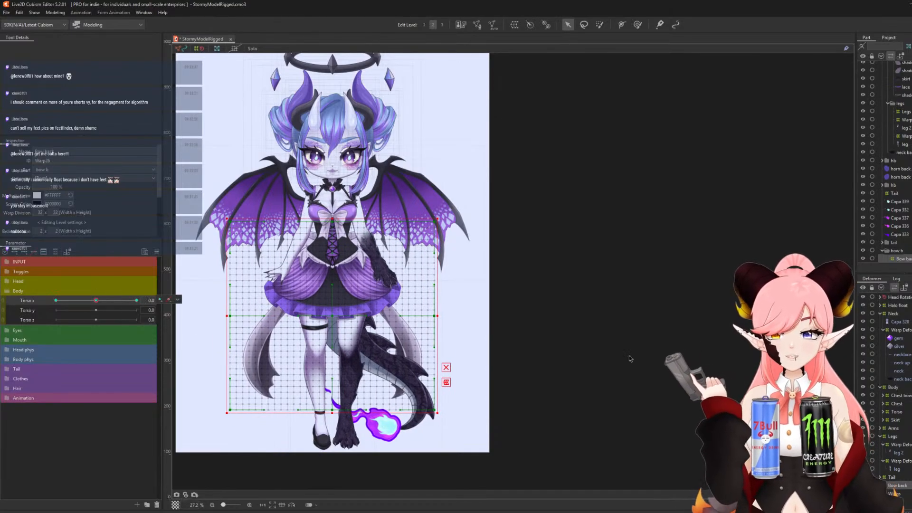
click(897, 492)
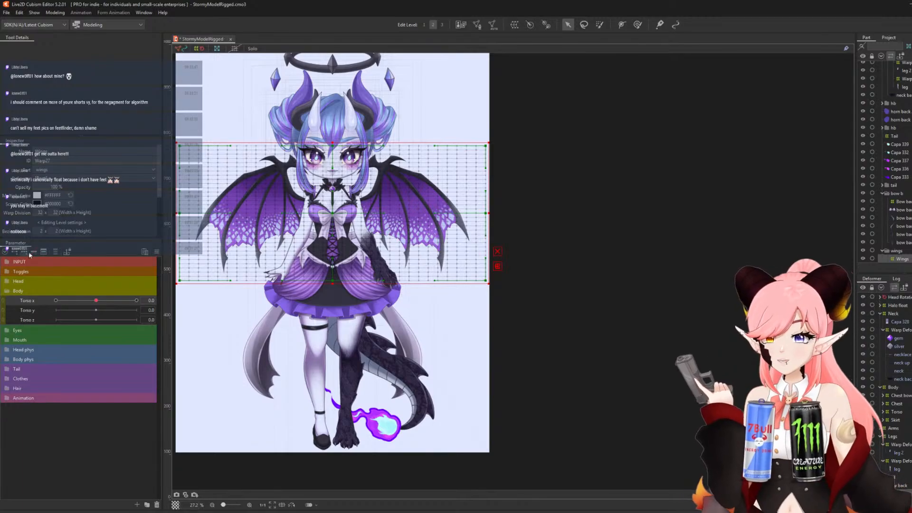
Try shifting the Wings deformer slightly toward image-left at Torso x 30 and toward image-right at -30, checking the movement.
drag(99, 307, 222, 318)
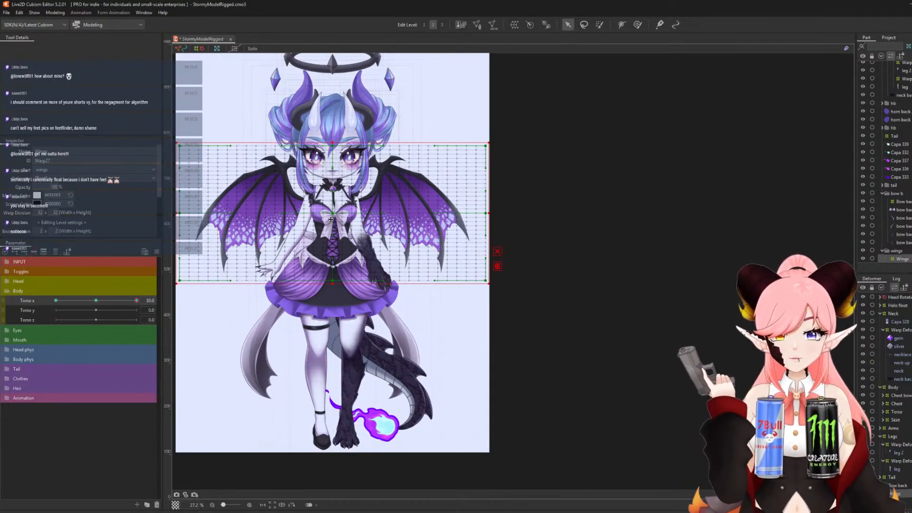
drag(331, 219, 329, 214)
drag(135, 300, 51, 301)
drag(334, 215, 336, 214)
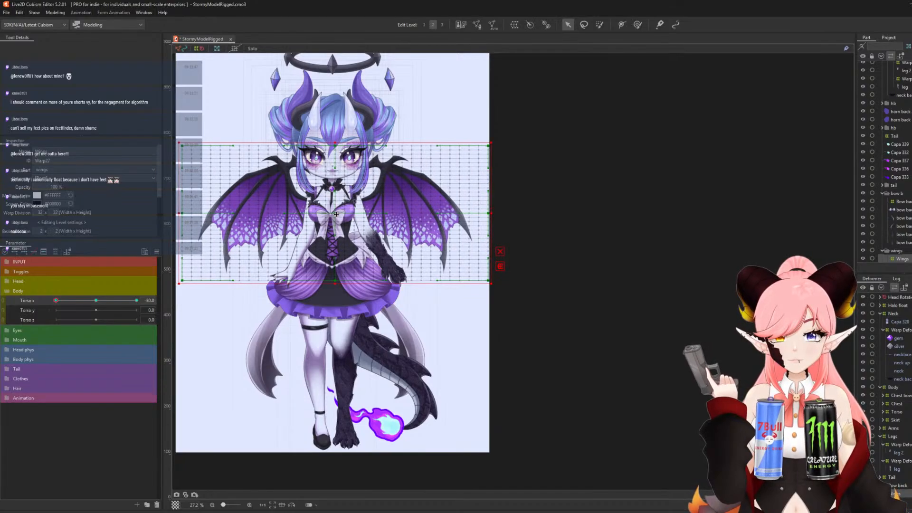
drag(55, 300, 342, 331)
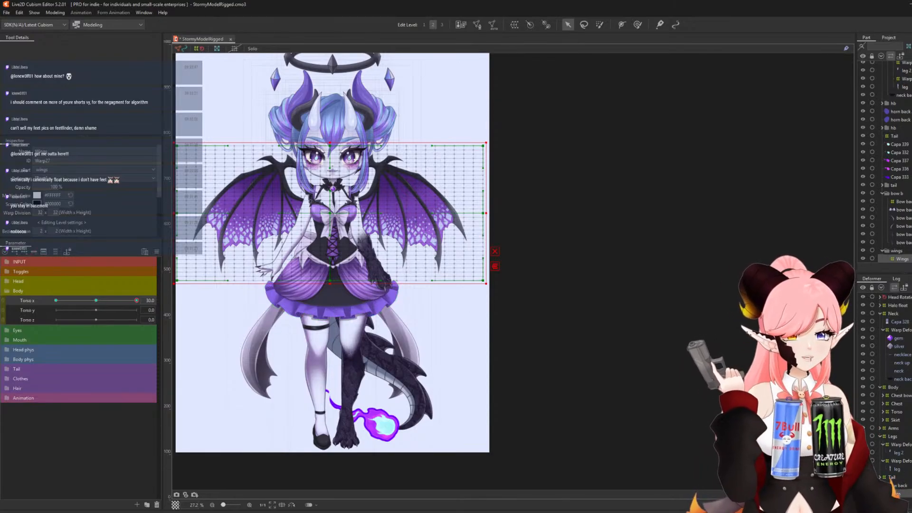
At Torso x 0, clear the Wings deformer's Torso x keys and add three fresh ones.
click(98, 300)
click(157, 252)
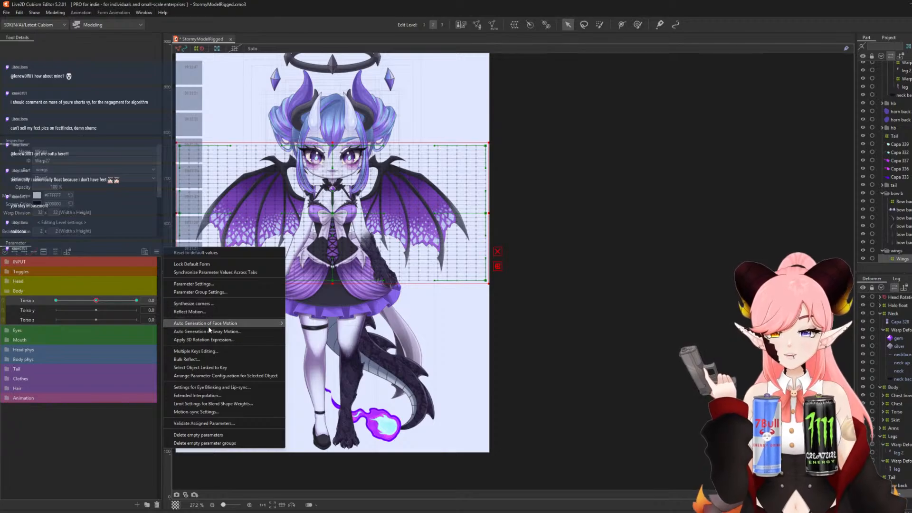
mouse_move(202, 324)
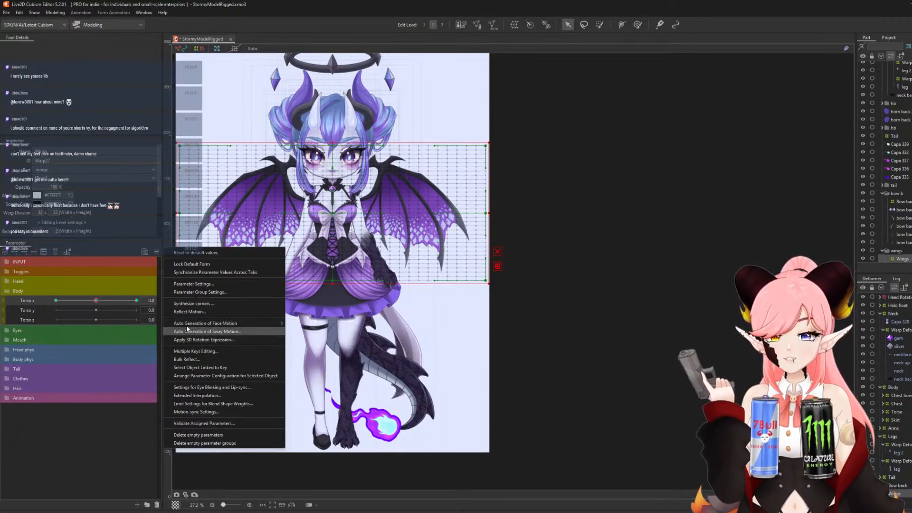
click(36, 301)
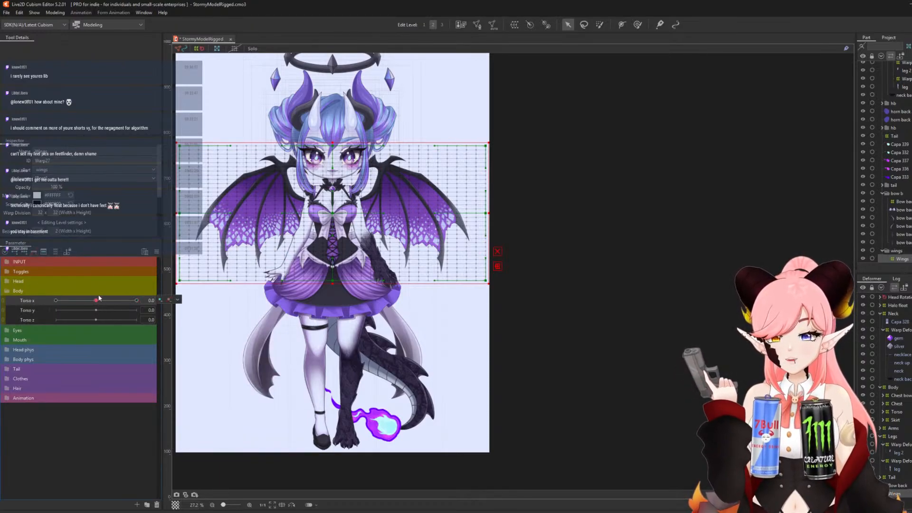
click(156, 252)
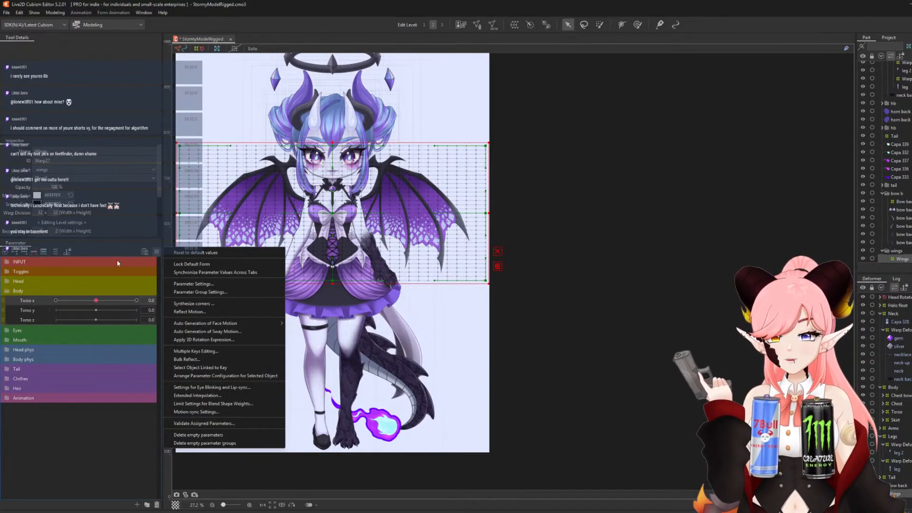
click(26, 252)
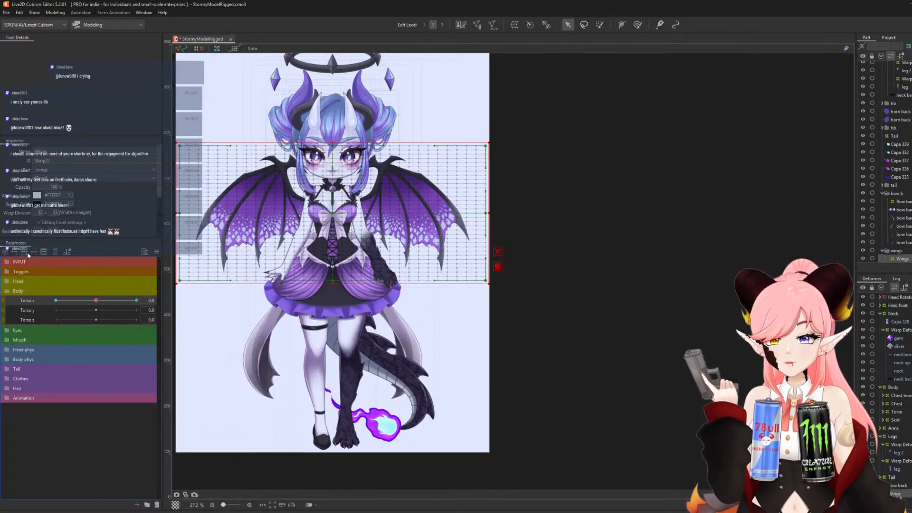
Start Apply 3D Rotation Expression and add the Wings deformer to its object list.
click(156, 251)
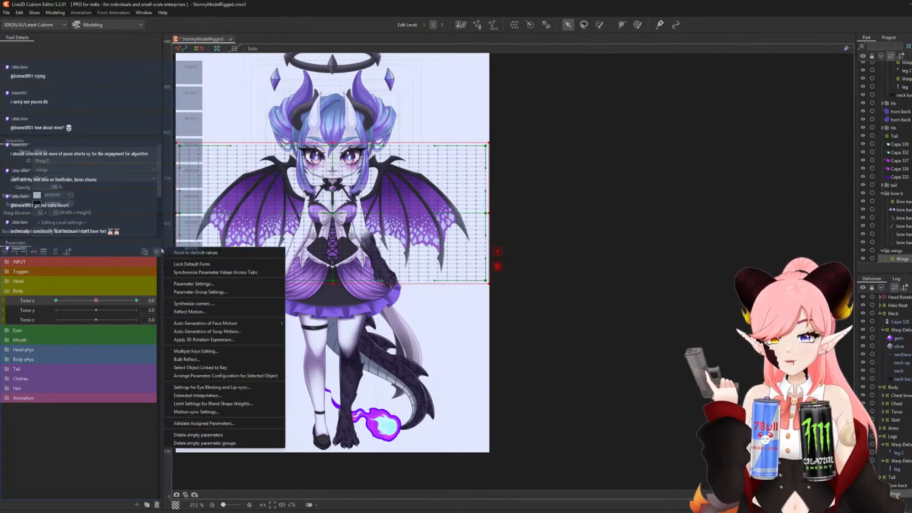
click(203, 340)
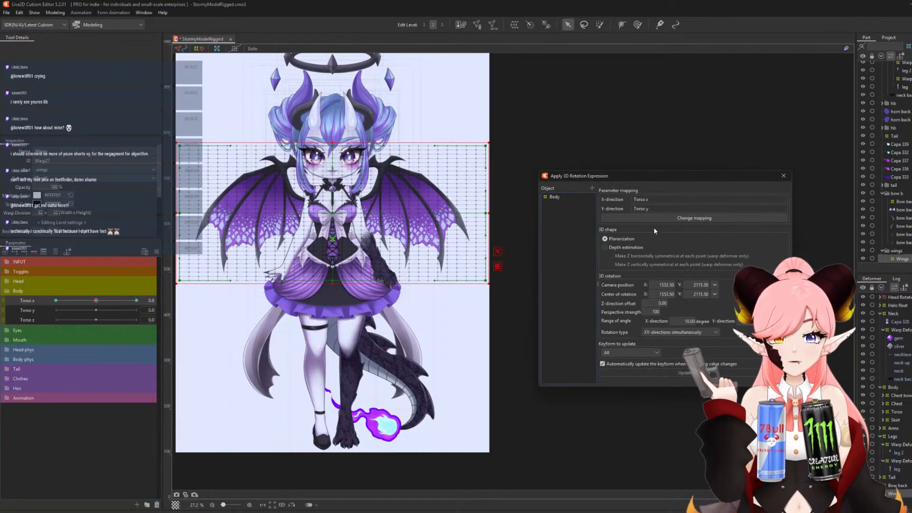
click(592, 188)
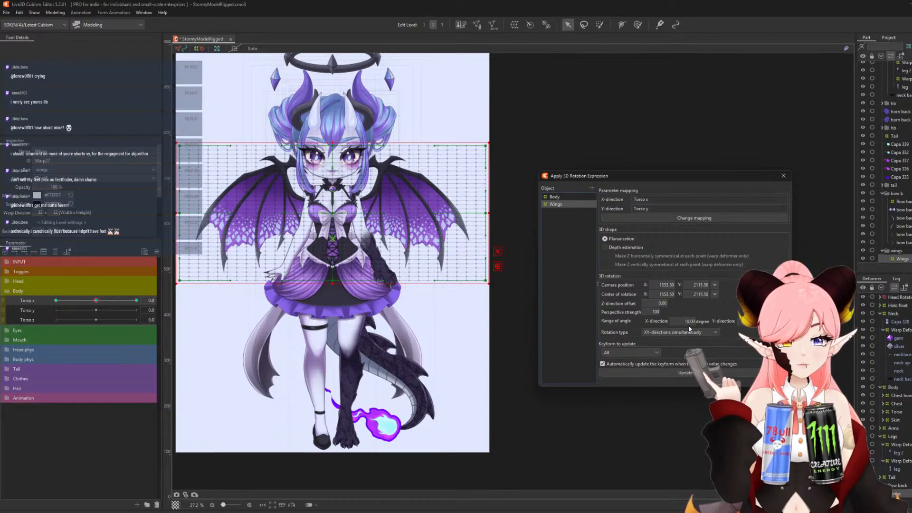
Try generating the Wings keyforms with a 10-degree X-direction range, adding the missing keys, and check the result at Torso x -30.
click(680, 374)
click(507, 278)
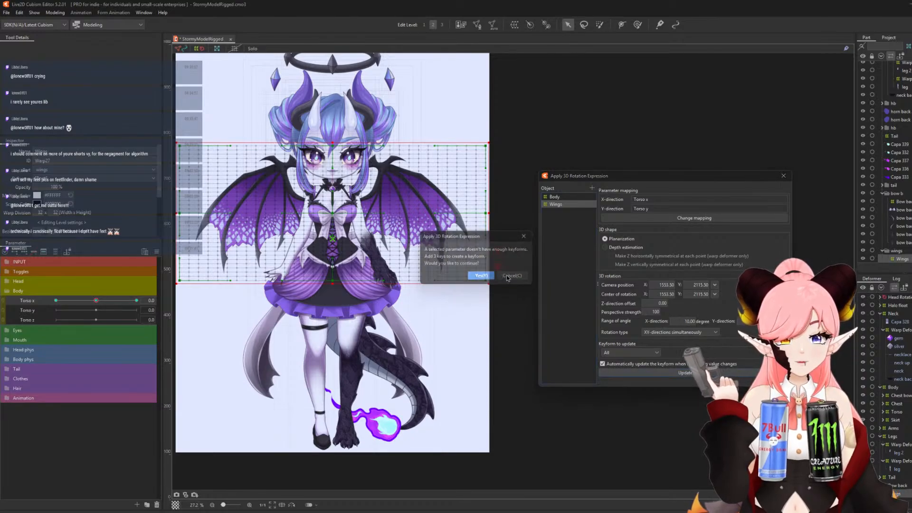
click(783, 176)
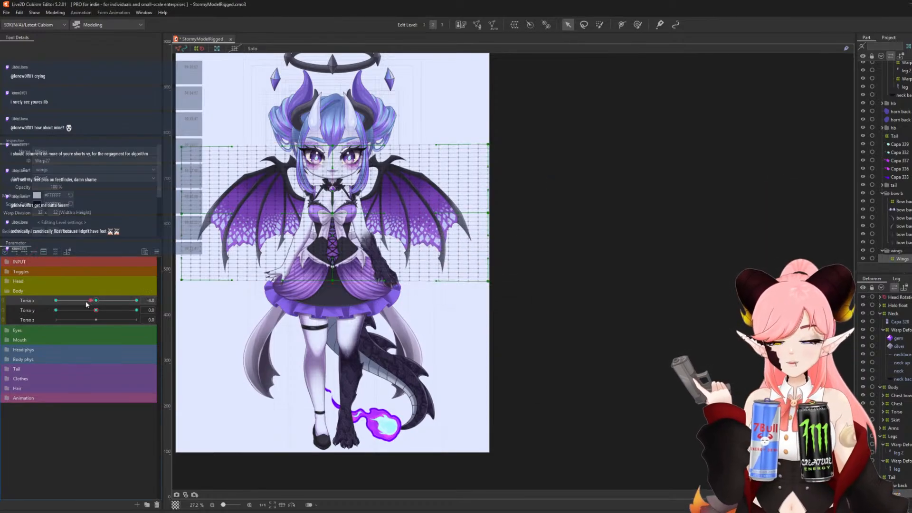
click(56, 300)
drag(52, 305, 16, 303)
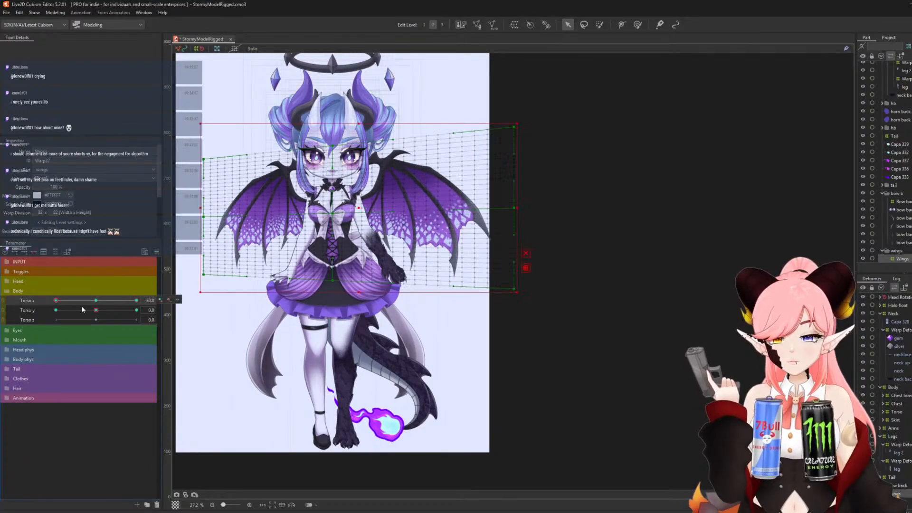
click(96, 301)
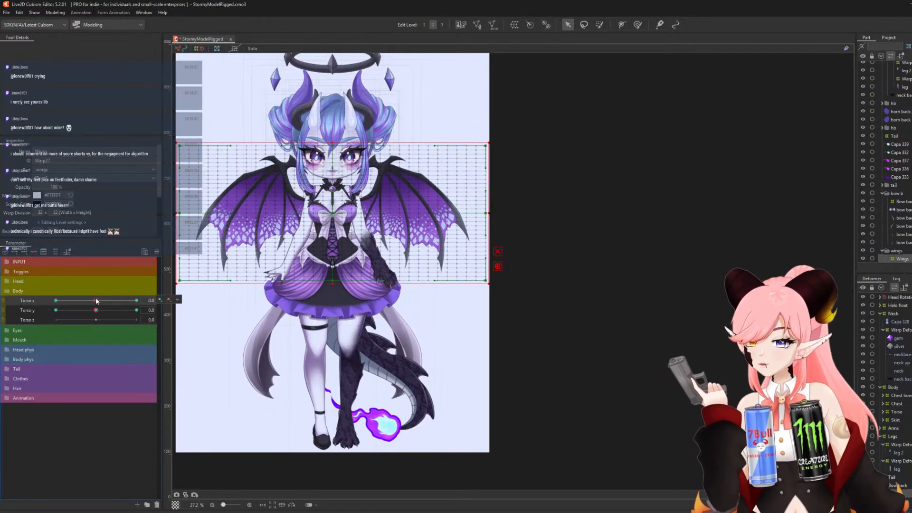
Reopen Apply 3D Rotation Expression, set the Wings' X-direction angle range to 5 degrees, and update the keyforms with the missing keys added.
click(157, 251)
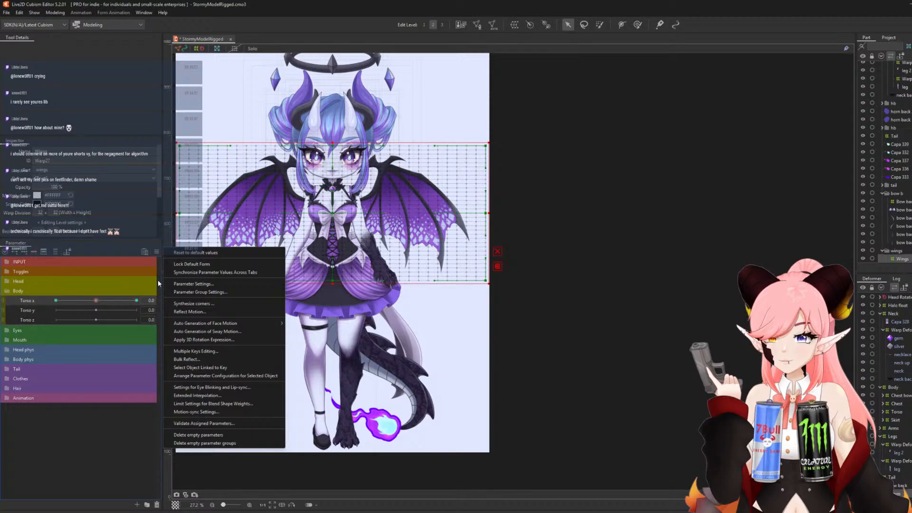
click(201, 340)
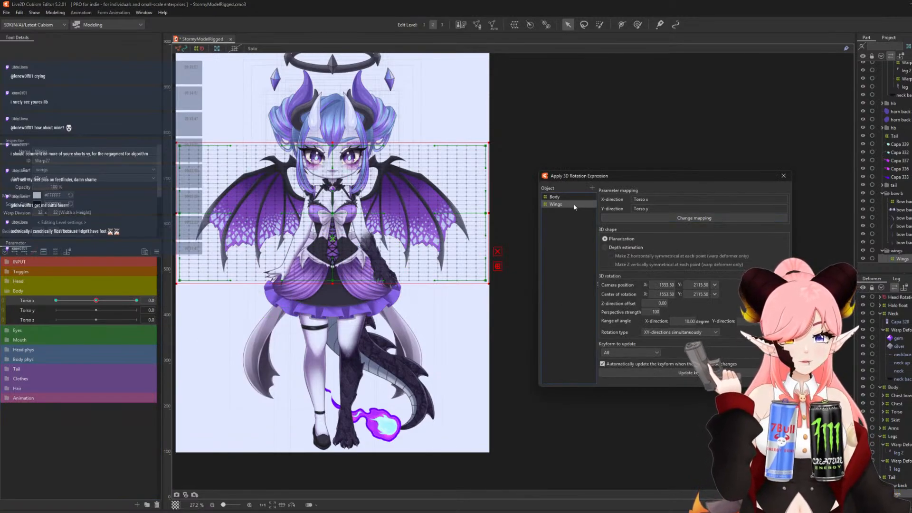
click(685, 321)
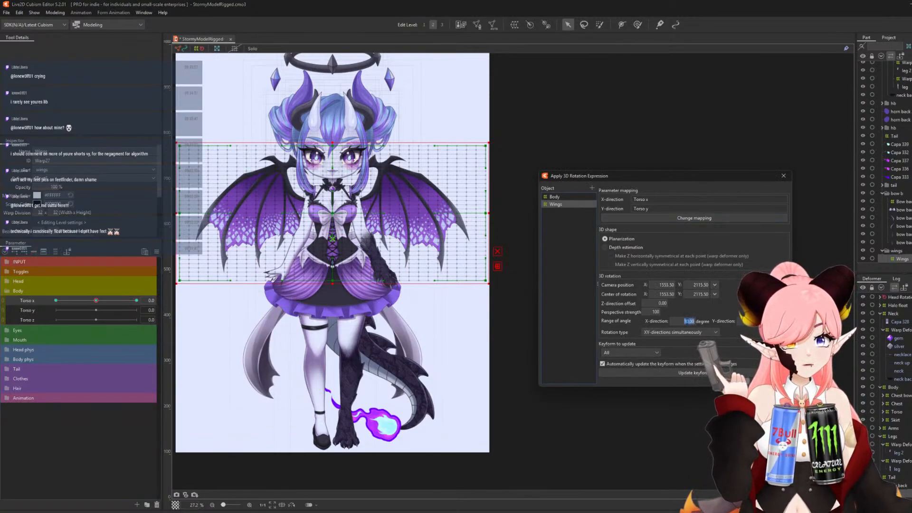
text(5)
key(Return)
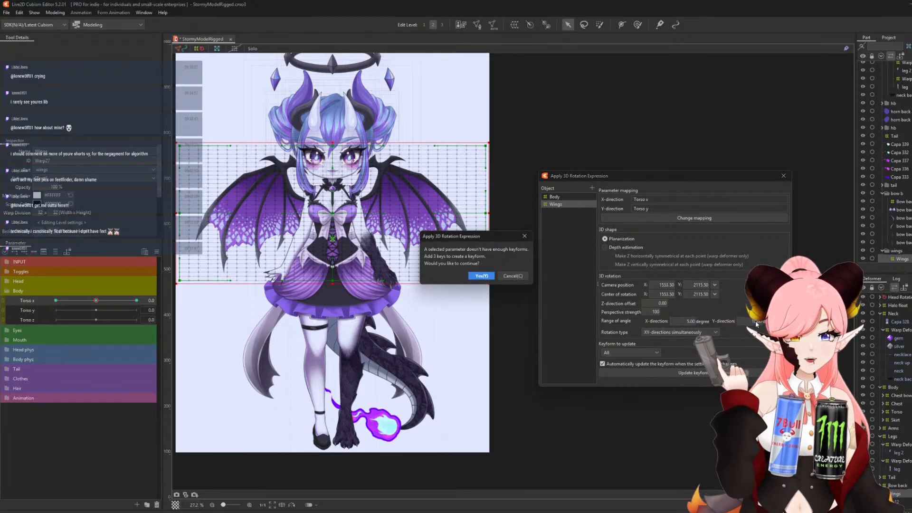
click(481, 276)
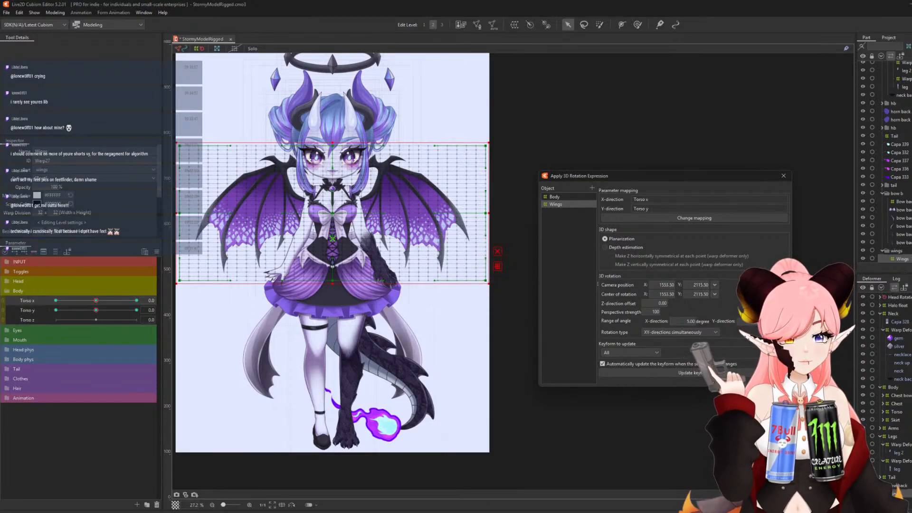
click(683, 373)
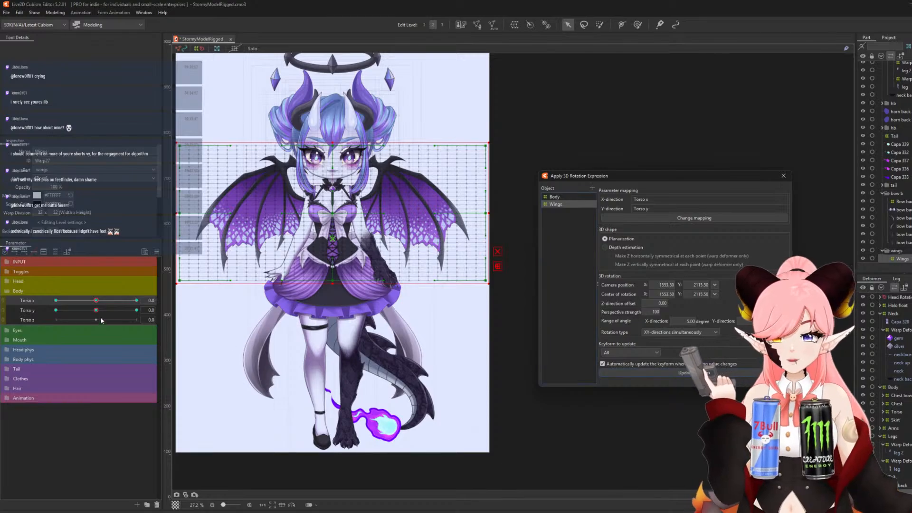
Check the Wings rotation at Torso x -30 and open the X-direction angle range for editing.
drag(96, 301, 47, 327)
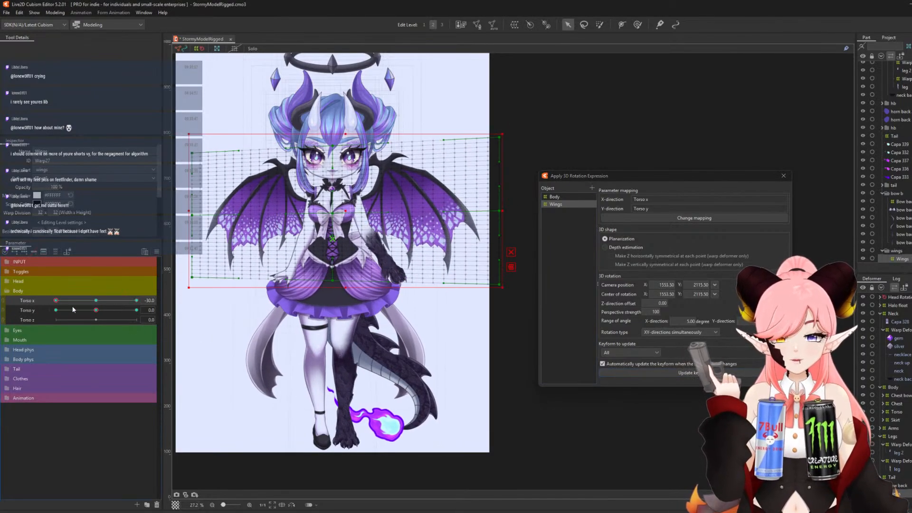
double_click(692, 321)
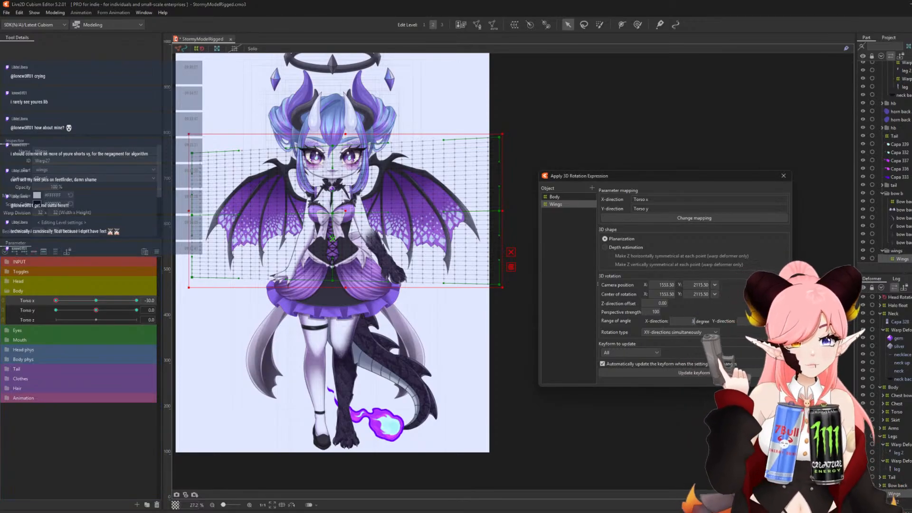
Set the X-direction angle range of the Wings 3D rotation to 3 degrees and close the rotation settings.
text(3)
key(Return)
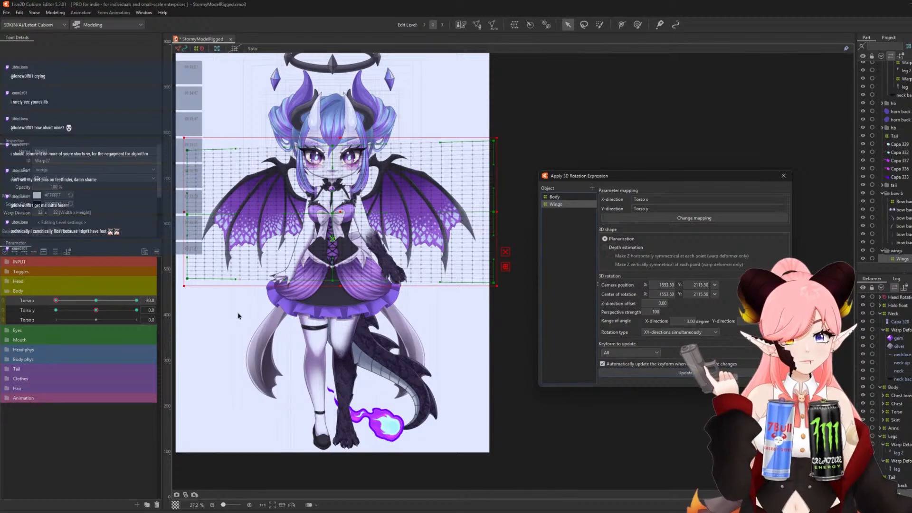
mouse_move(56, 300)
mouse_down()
mouse_move(242, 316)
mouse_move(49, 304)
mouse_up()
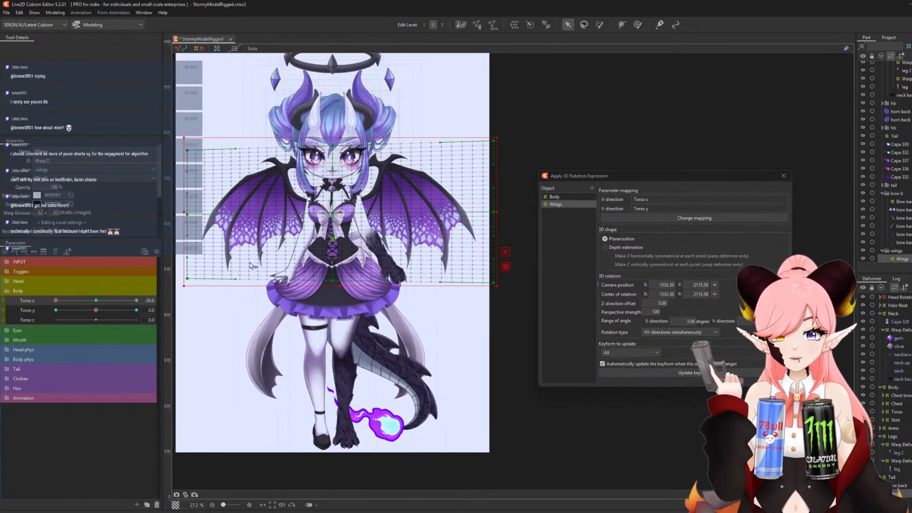
click(783, 176)
Return Torso x to 0 and remove the Wings deformer's keys from Torso y.
click(95, 302)
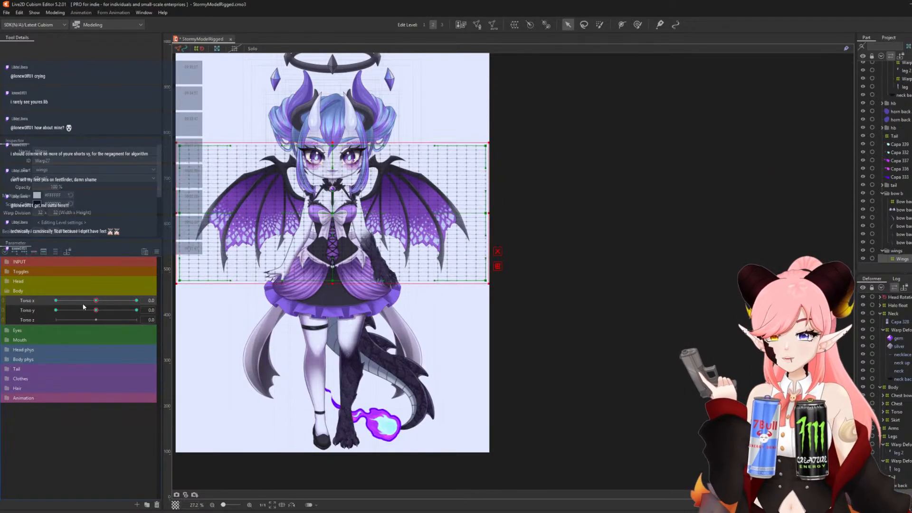
click(24, 312)
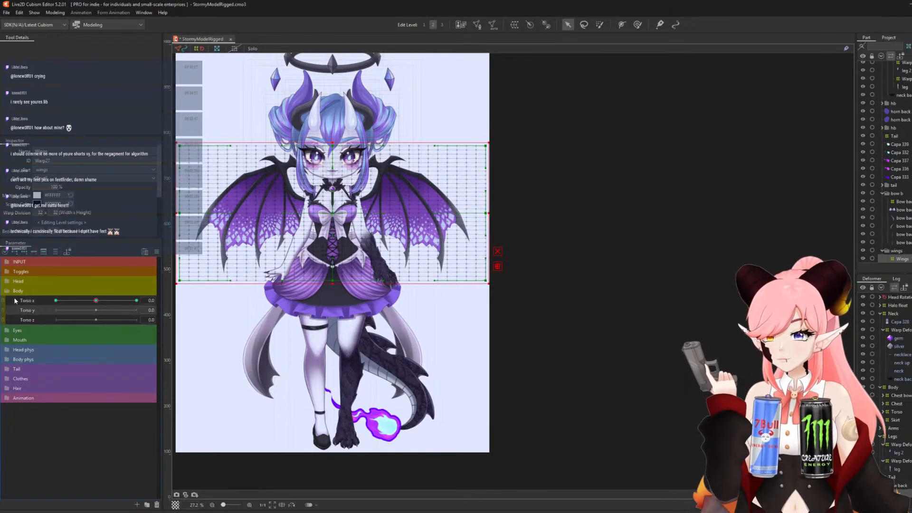
Shift the Wings warp deformer slightly left at Torso x 30 and slightly right at Torso x -30.
drag(96, 300, 138, 304)
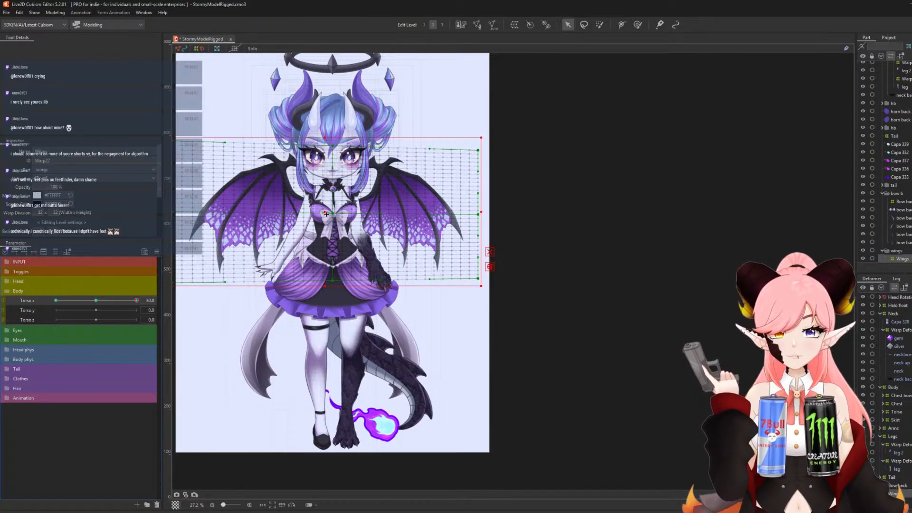
drag(324, 215, 319, 215)
drag(114, 303, 1, 295)
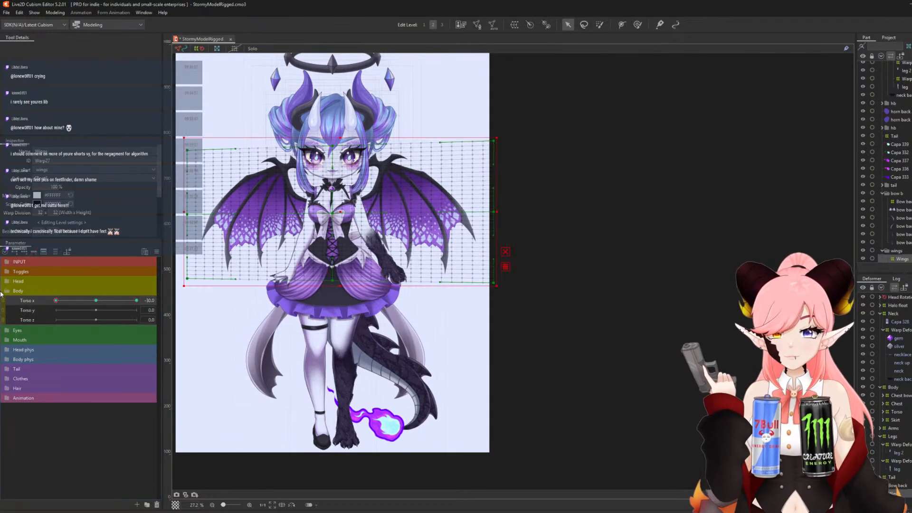
drag(341, 210, 344, 211)
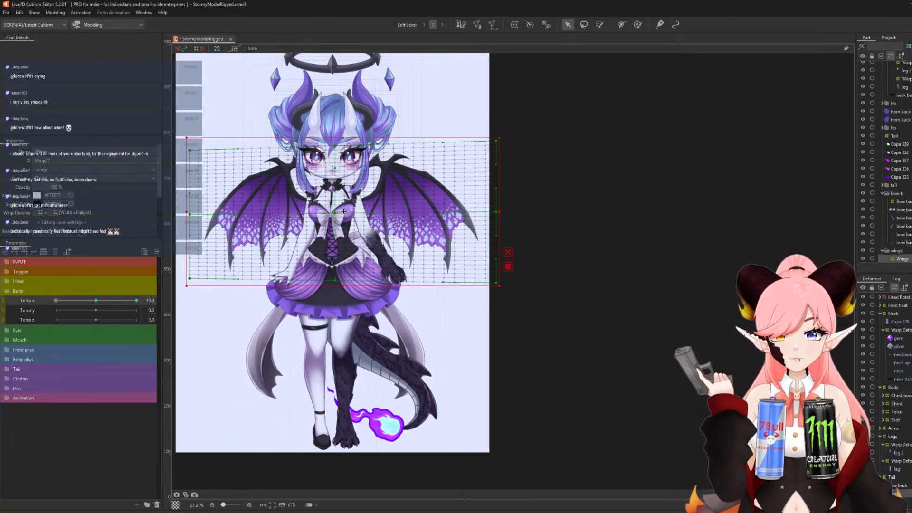
Preview the wings' movement by sweeping Torso x between -30 and 30, ending back at 0.
drag(60, 306, 140, 321)
drag(1, 302, 344, 309)
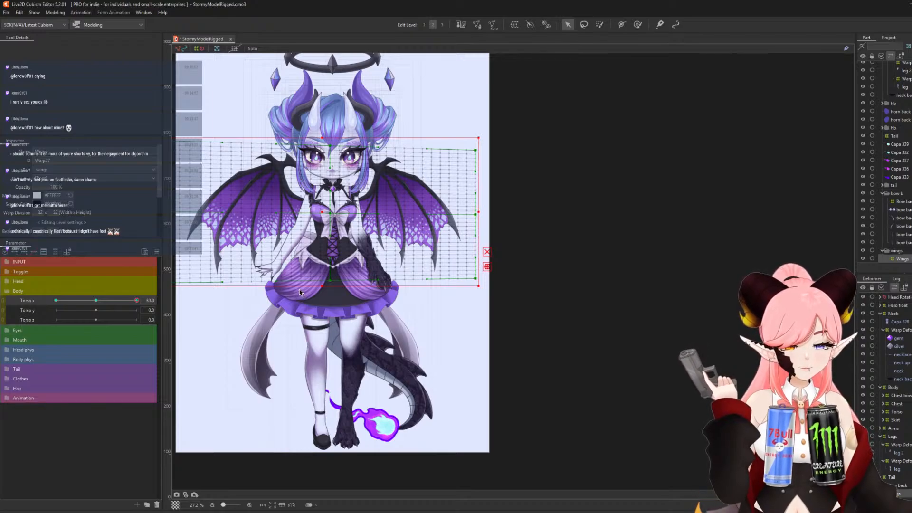
click(95, 300)
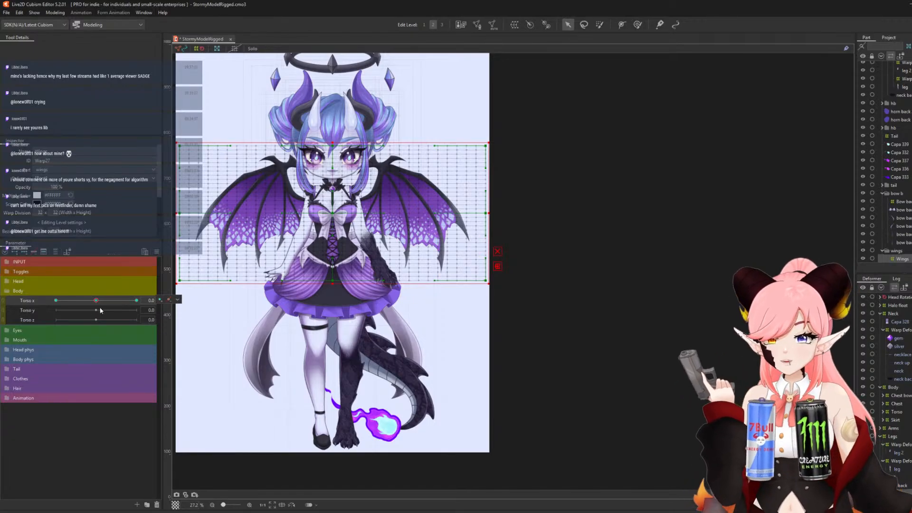
drag(95, 307, 28, 323)
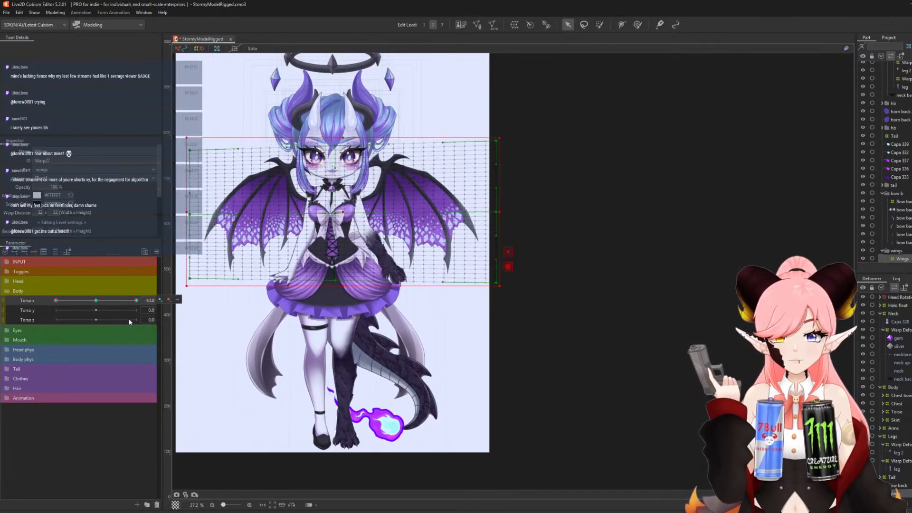
drag(96, 302, 33, 306)
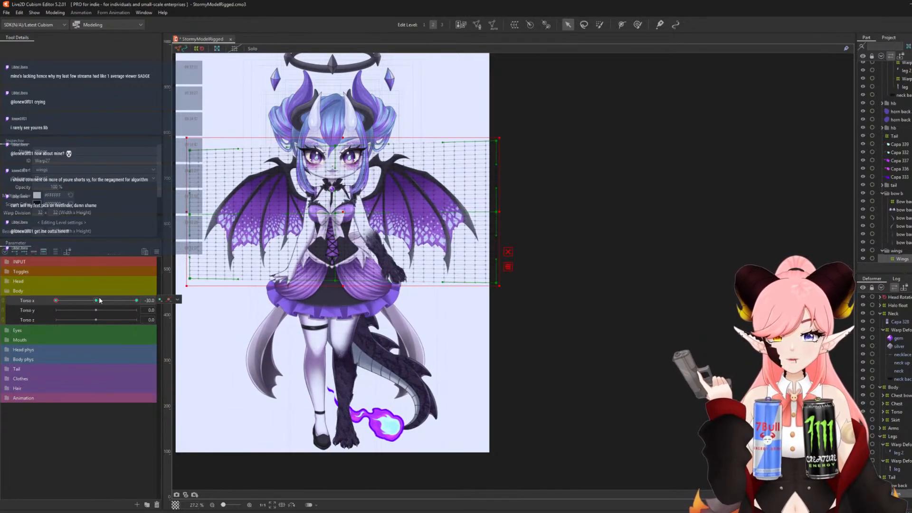
click(97, 301)
click(55, 12)
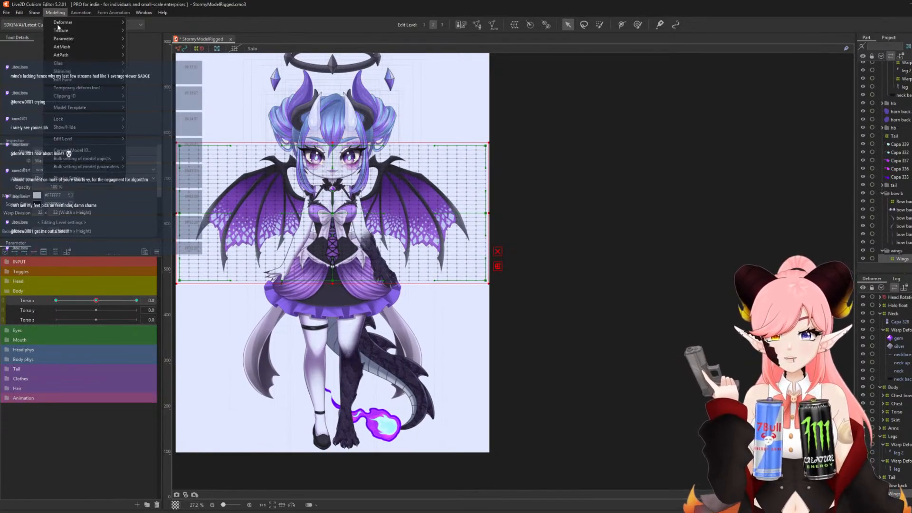
click(103, 307)
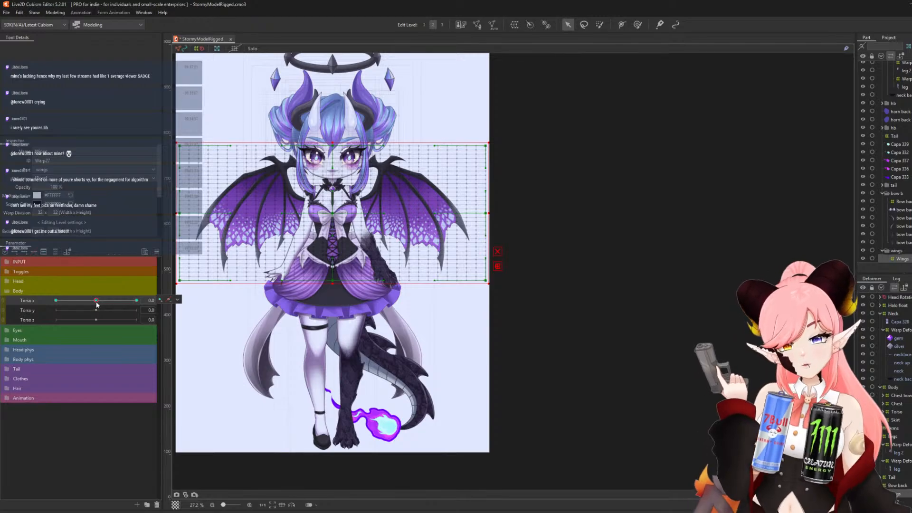
drag(97, 301, 157, 323)
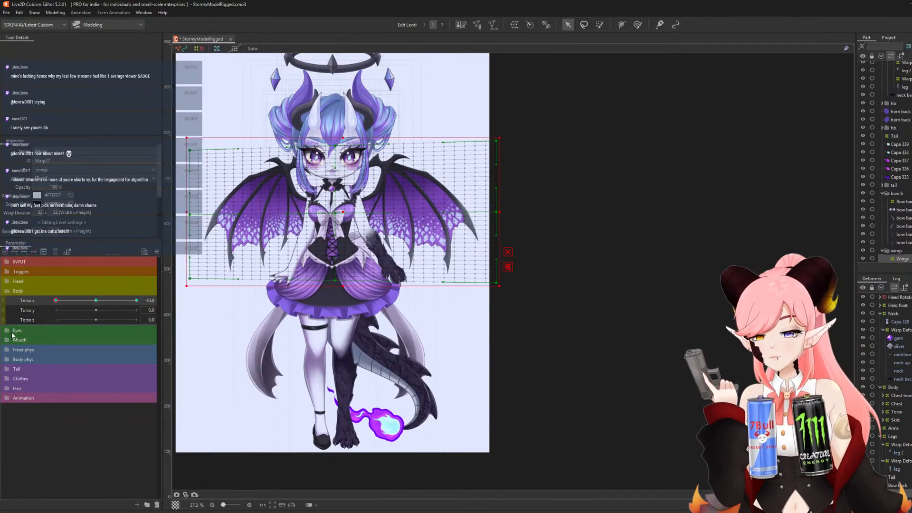
drag(219, 336, 142, 327)
click(96, 301)
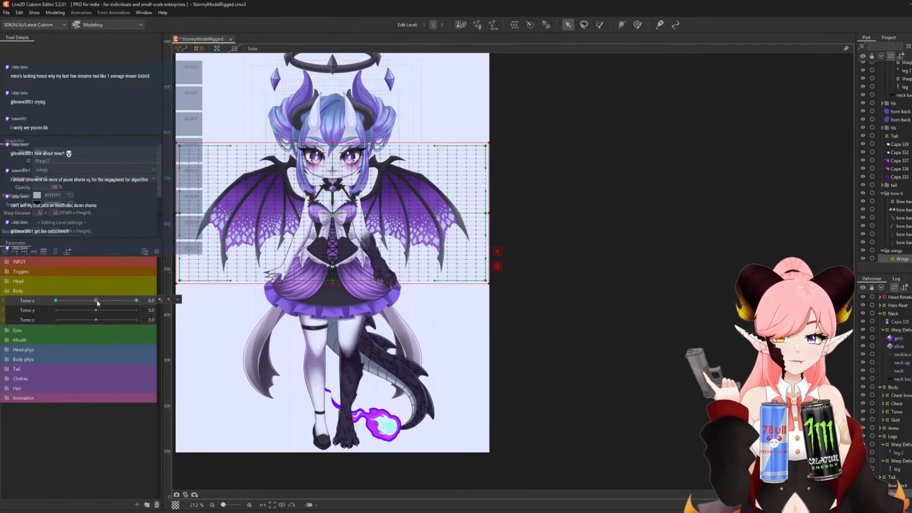
Open the physics settings and add a group named Torso x using the Body phys physics model preset.
click(54, 13)
click(61, 180)
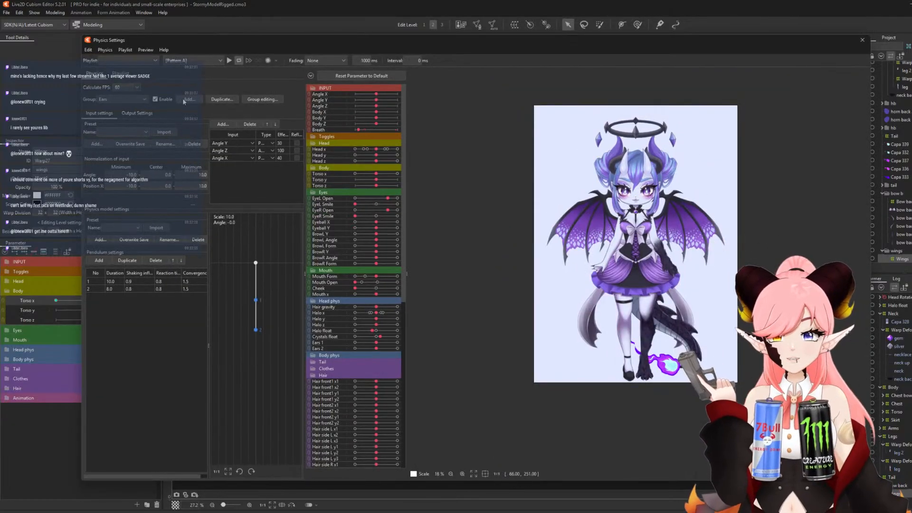
click(183, 99)
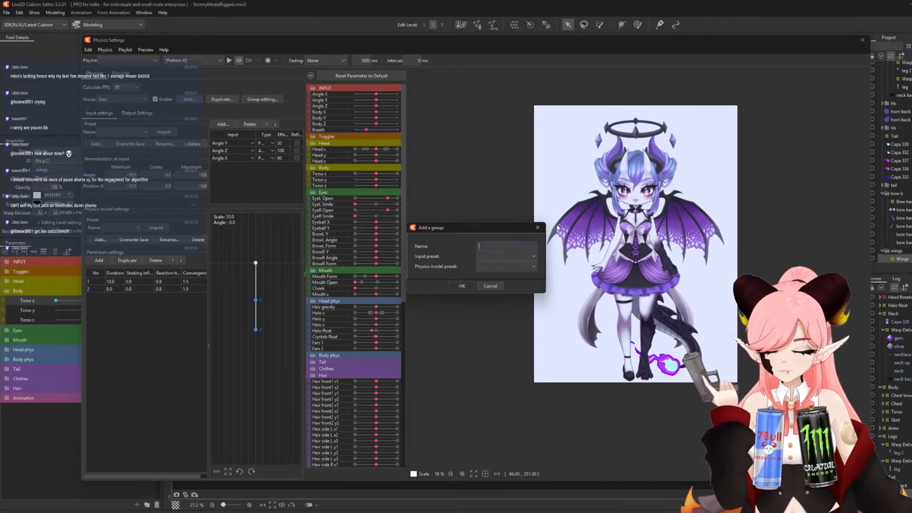
text(Torso x)
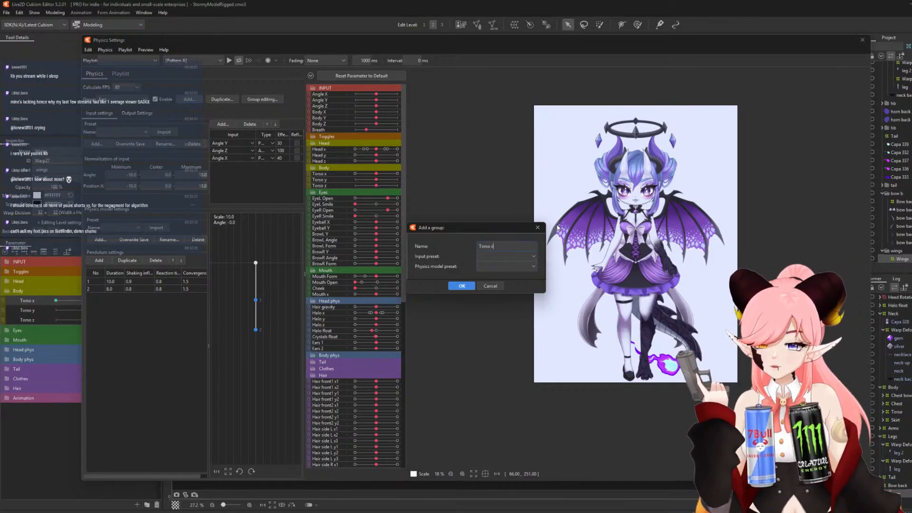
click(494, 258)
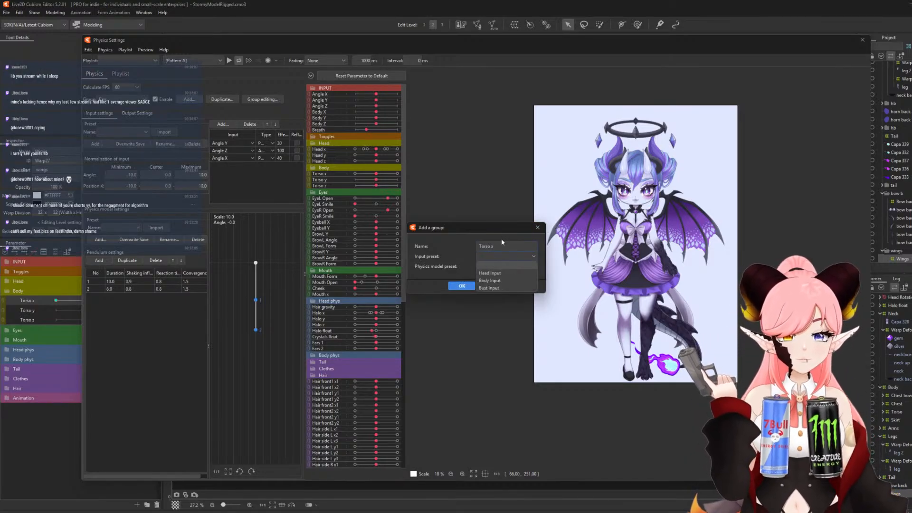
click(498, 257)
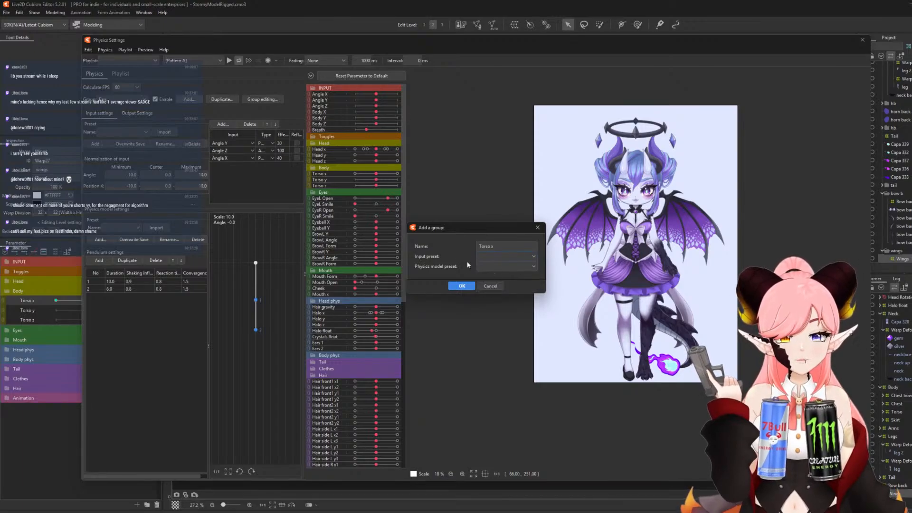
click(494, 267)
scroll(536, 351, down, 3)
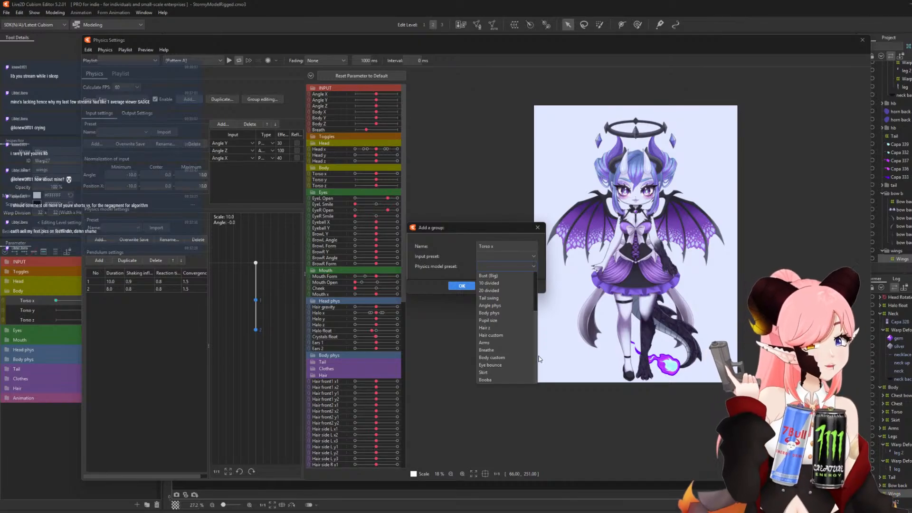
click(494, 314)
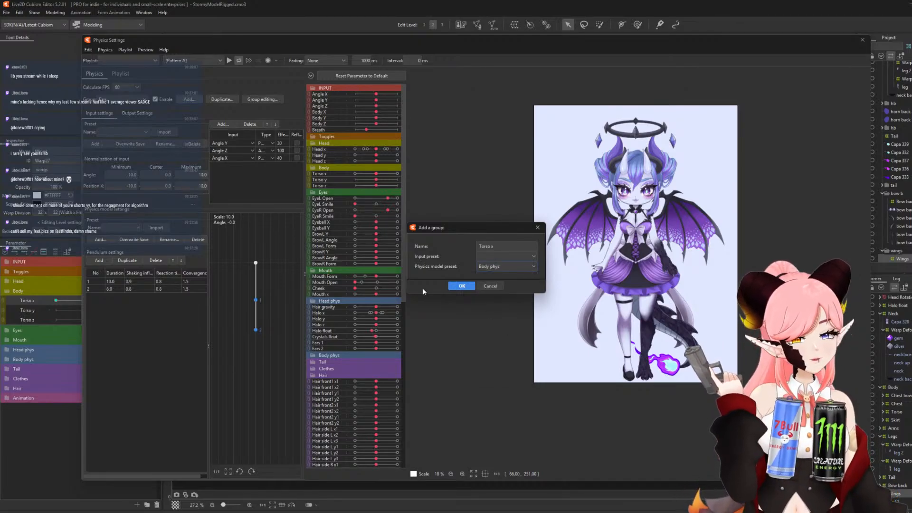
click(462, 285)
Set the pendulum's reaction time in the Torso x physics group to 0.4.
double_click(161, 282)
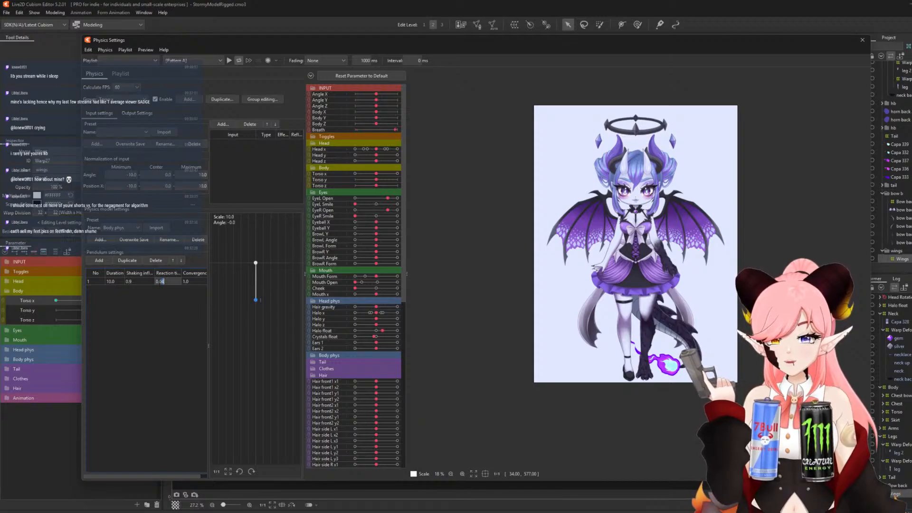
drag(165, 281, 160, 281)
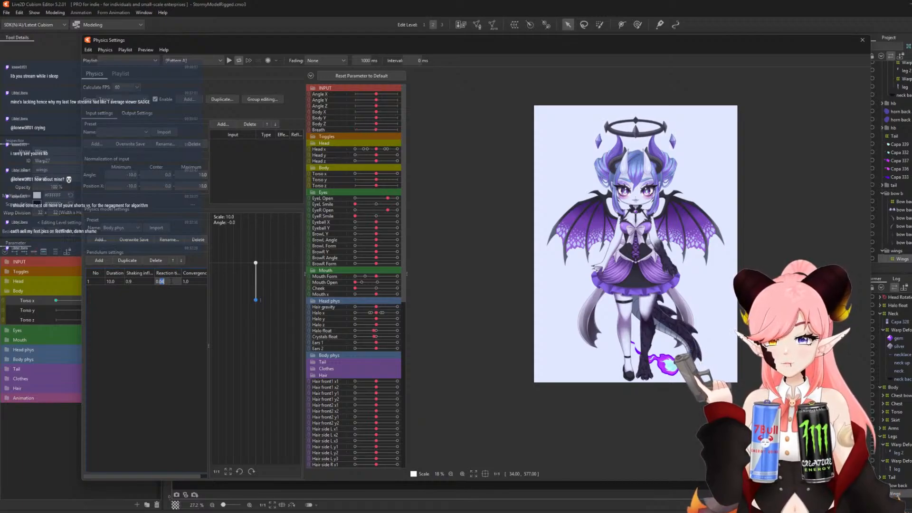
text(4)
key(Return)
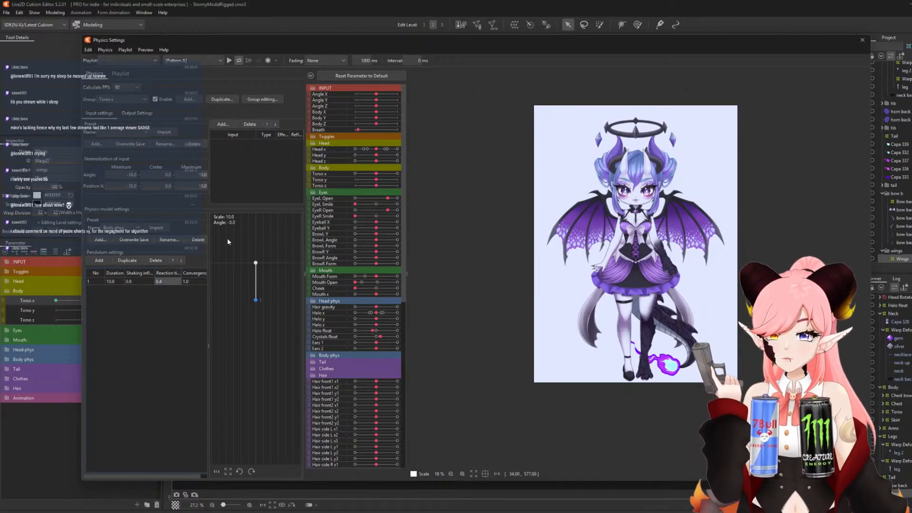
Add Body X as an input of the Torso x group, with Angle type and an effectiveness of 100.
click(224, 124)
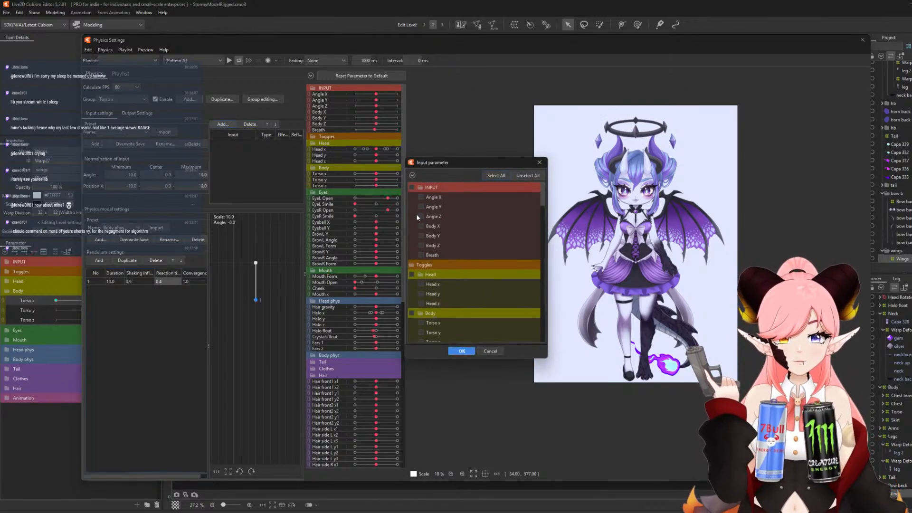
click(421, 226)
click(461, 352)
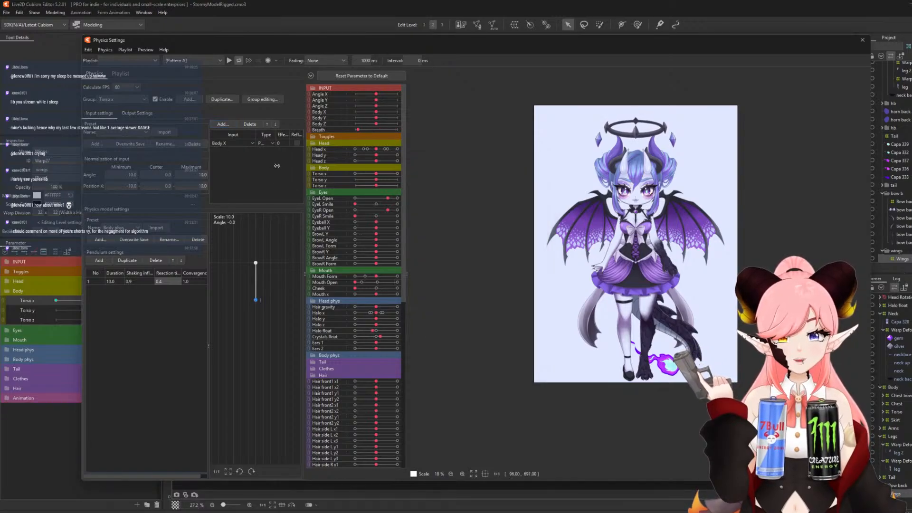
click(267, 143)
click(268, 159)
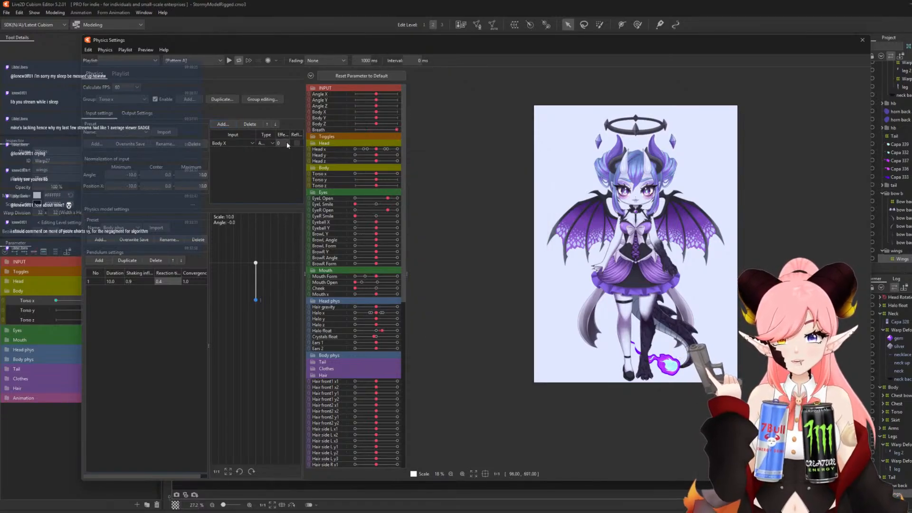
click(285, 143)
text(100)
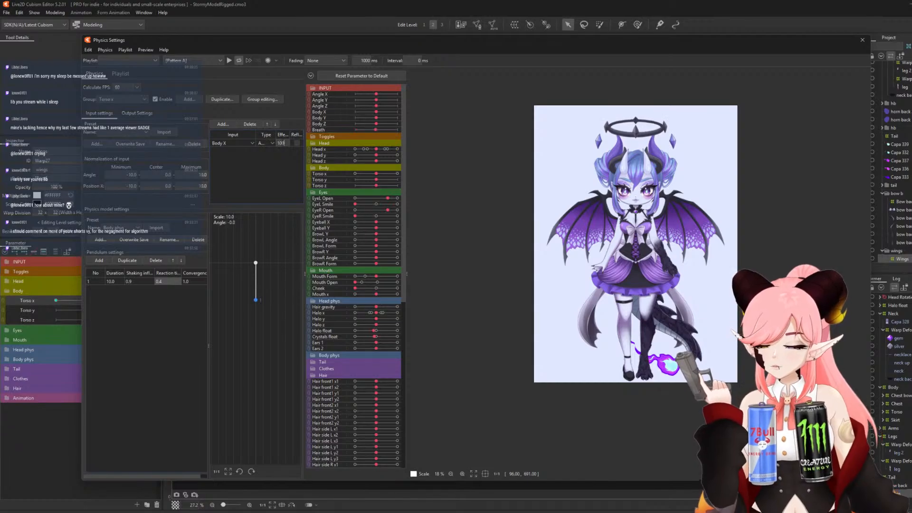
key(Return)
Set the input angle normalization to a minimum of -60 and a maximum of 60.
double_click(131, 174)
click(129, 174)
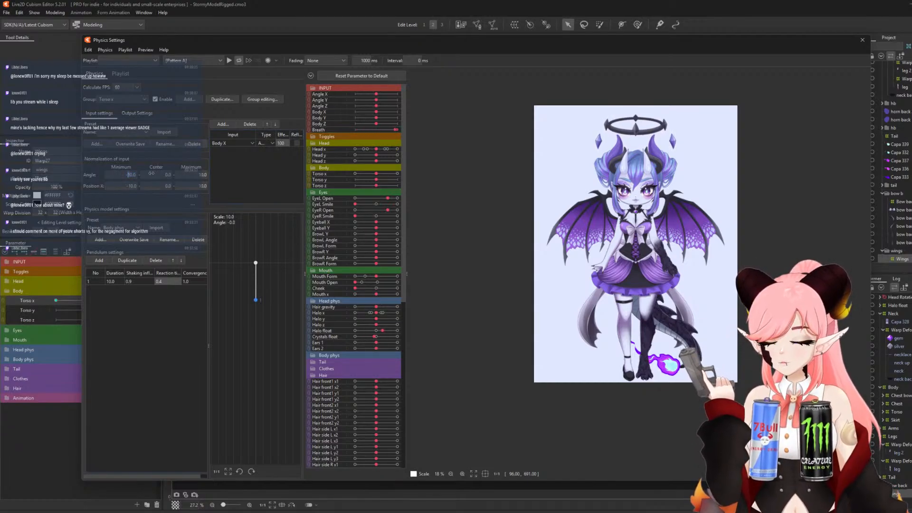
text(6)
click(191, 176)
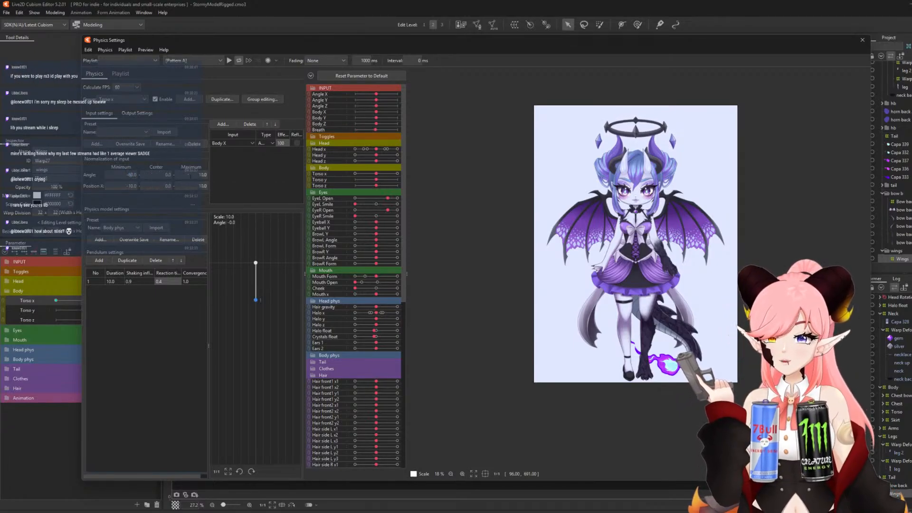
drag(202, 175, 198, 175)
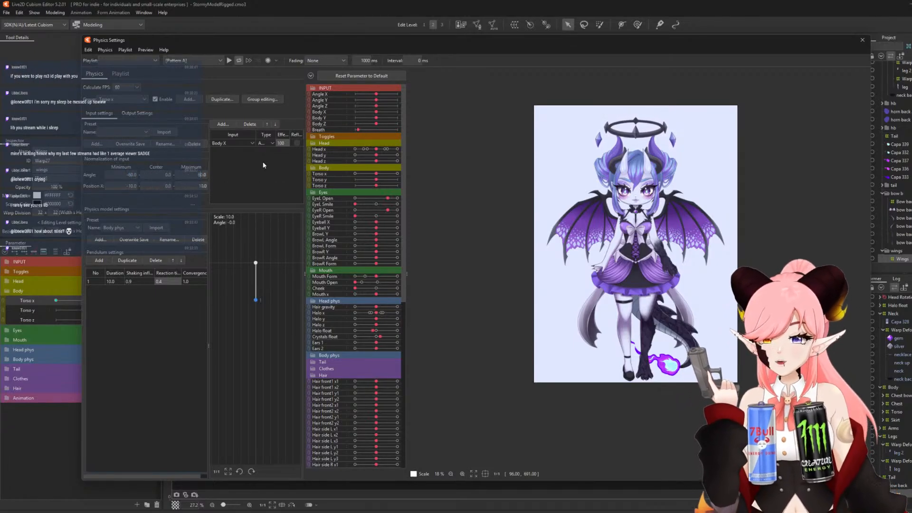
Add the Torso x parameter as the output of the Torso x physics group.
click(137, 113)
click(94, 123)
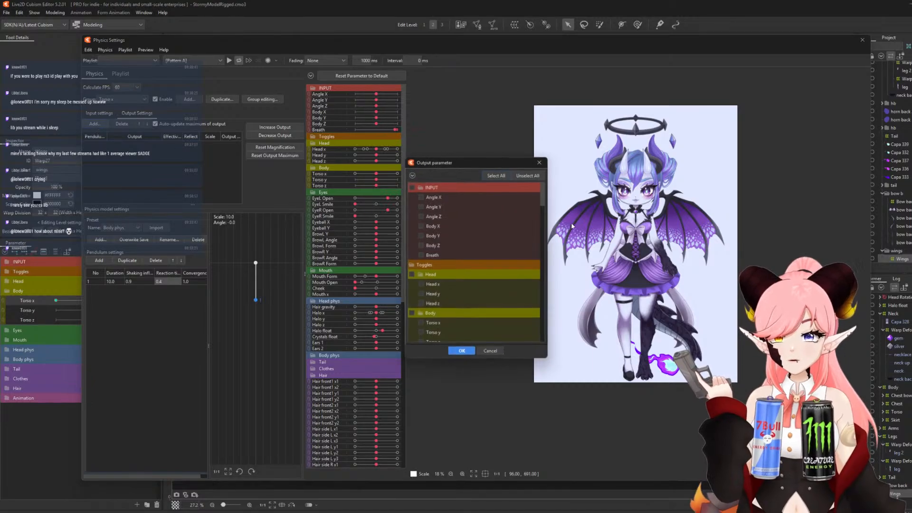
mouse_move(543, 199)
mouse_down()
mouse_move(535, 247)
mouse_move(541, 213)
mouse_up()
click(420, 233)
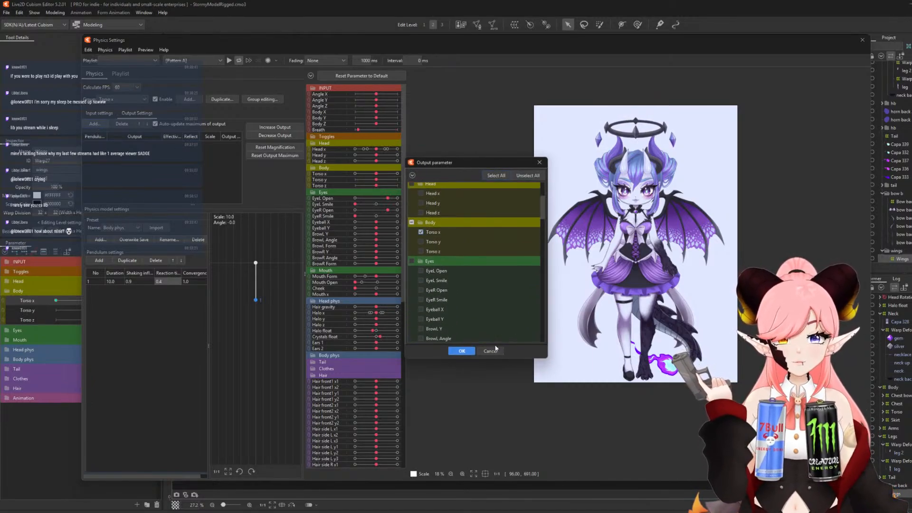
click(461, 351)
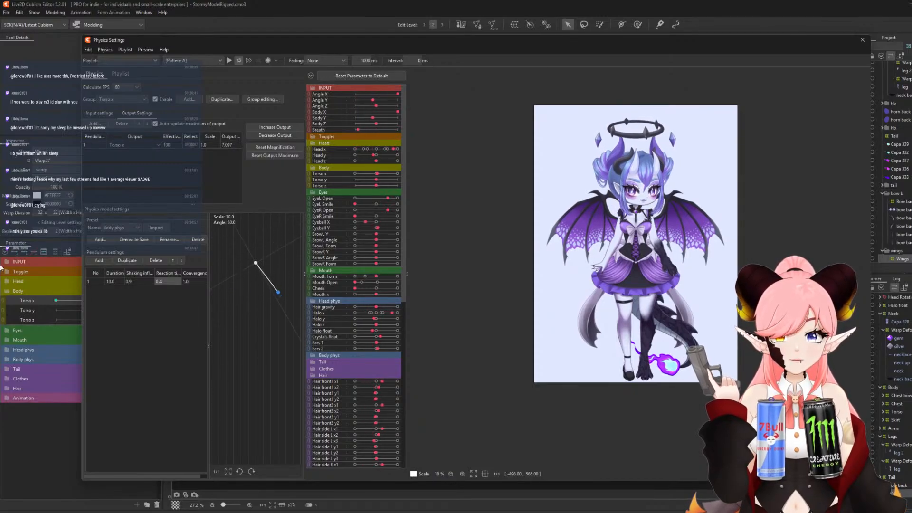
Fit the Torso x output magnification to the parameter range, set its scale to 14, and close the physics settings.
click(266, 136)
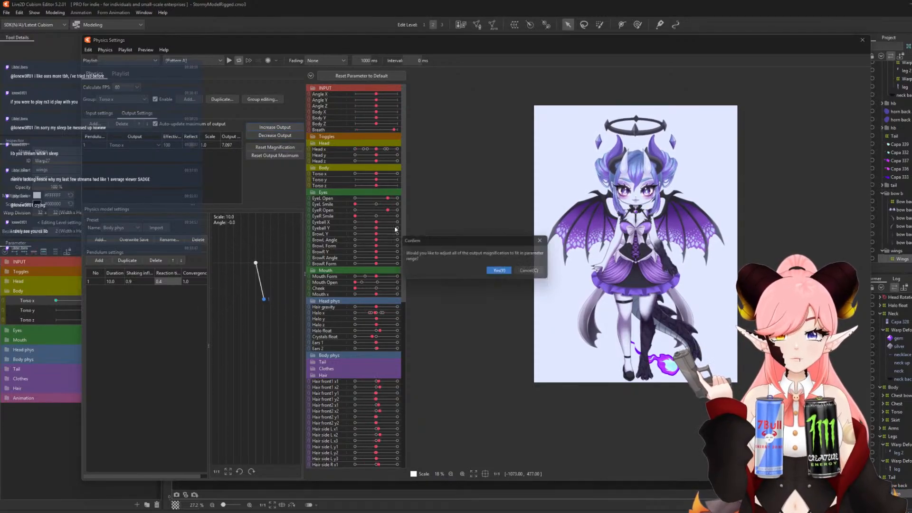
click(501, 272)
double_click(211, 145)
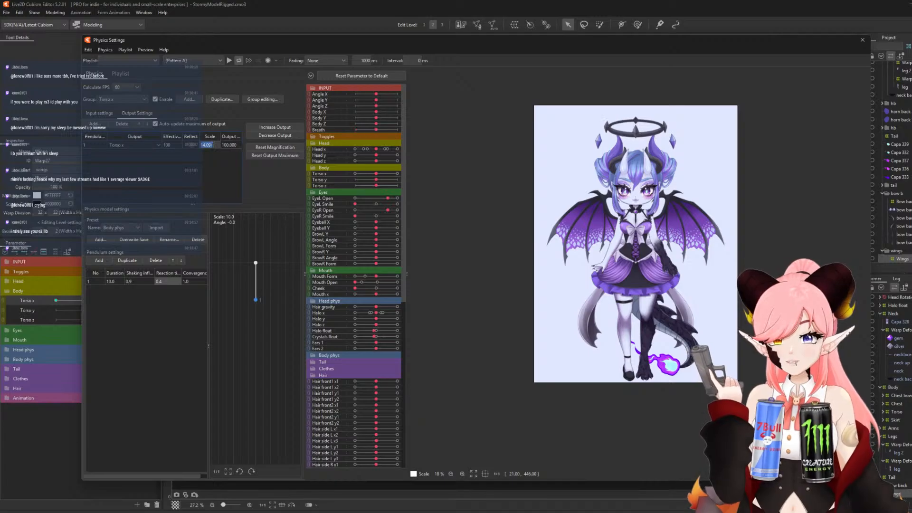
text(14)
key(Return)
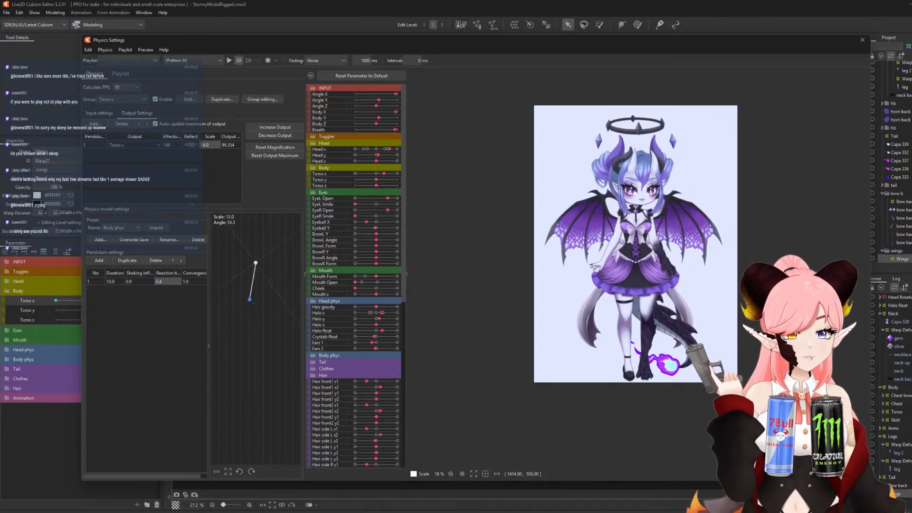
scroll(427, 259, up, 2)
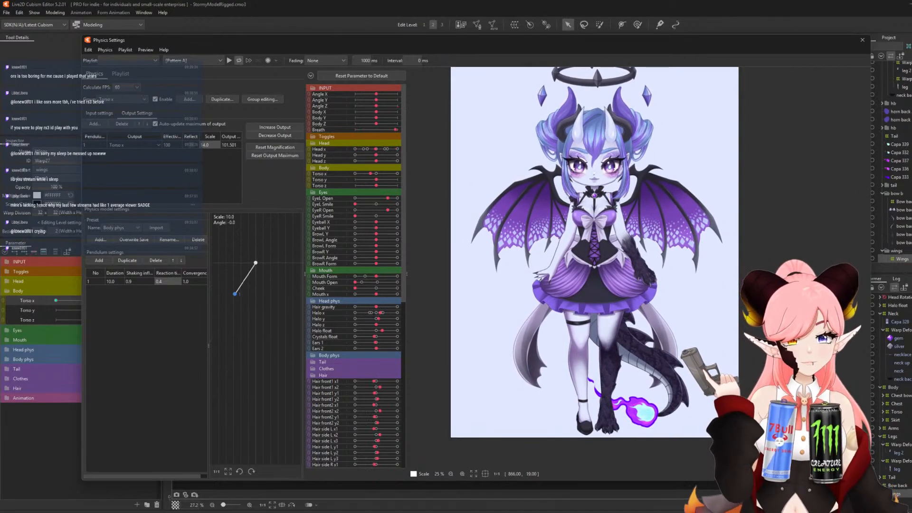
click(862, 40)
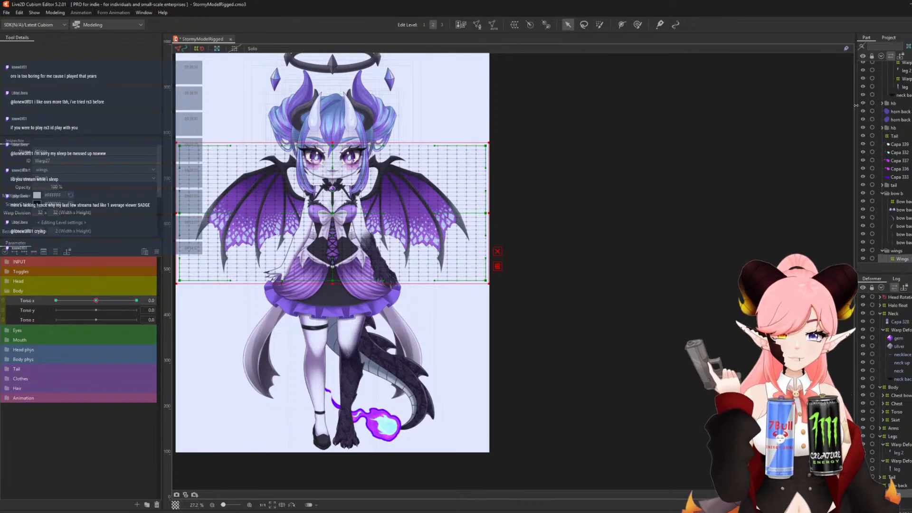
Try to deform the Torso warp deformer at Torso y 30 with the deform brush, and undo the strokes and keys.
click(636, 163)
scroll(655, 175, down, 2)
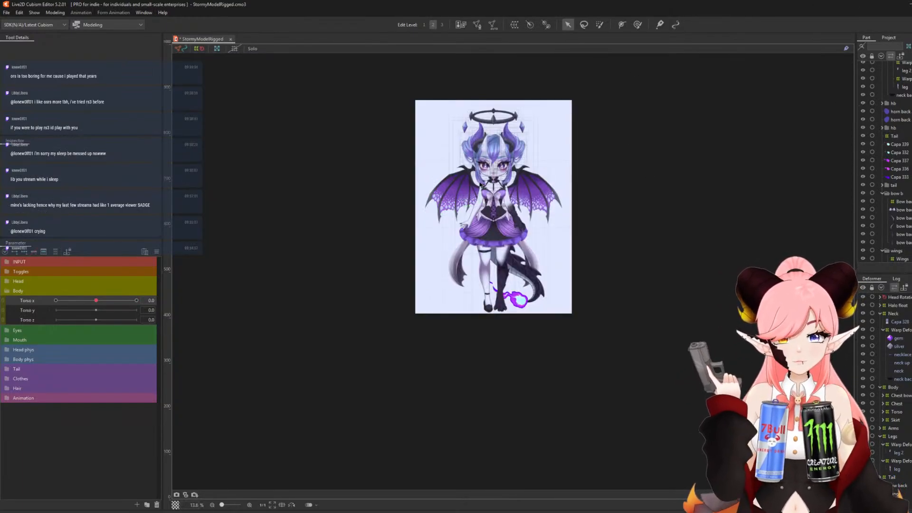
scroll(501, 192, up, 2)
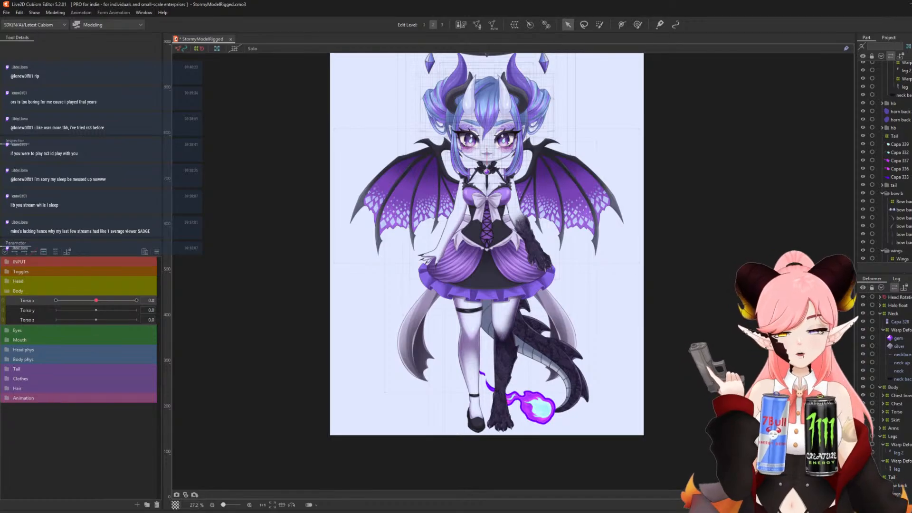
scroll(586, 204, down, 2)
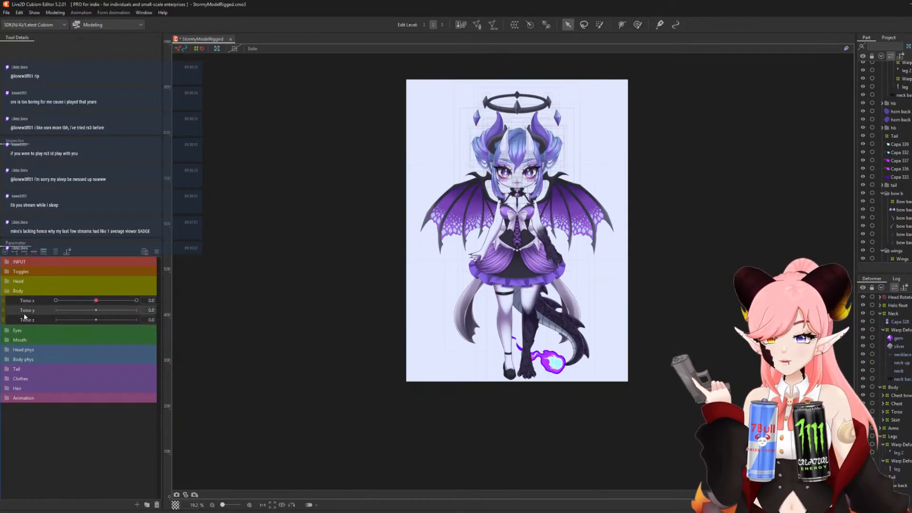
scroll(542, 208, up, 10)
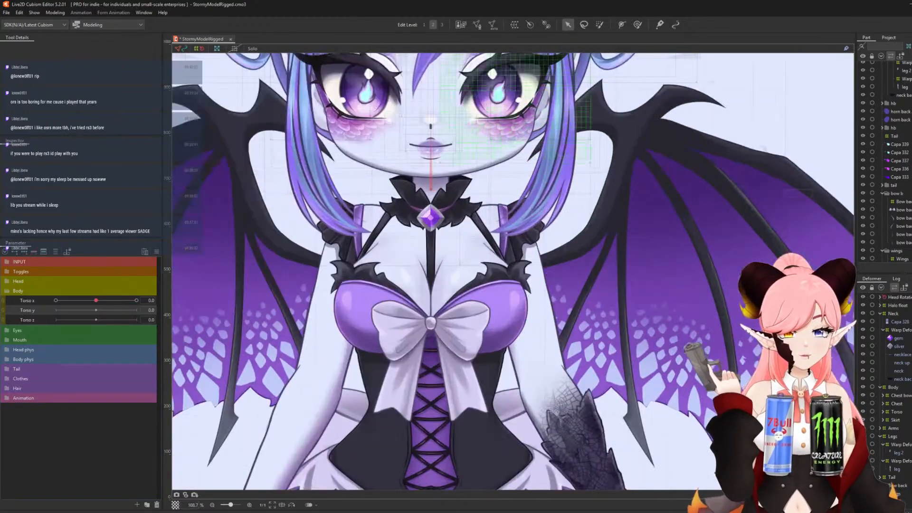
click(897, 413)
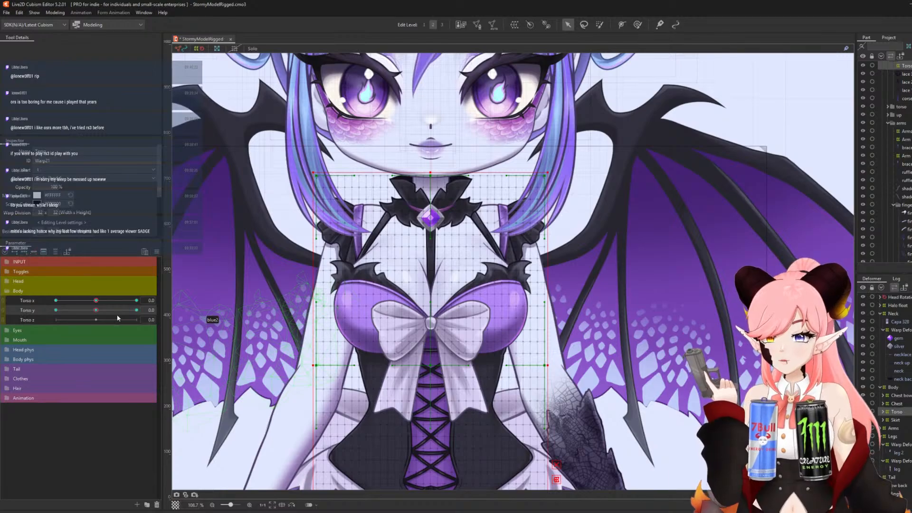
drag(96, 310, 137, 310)
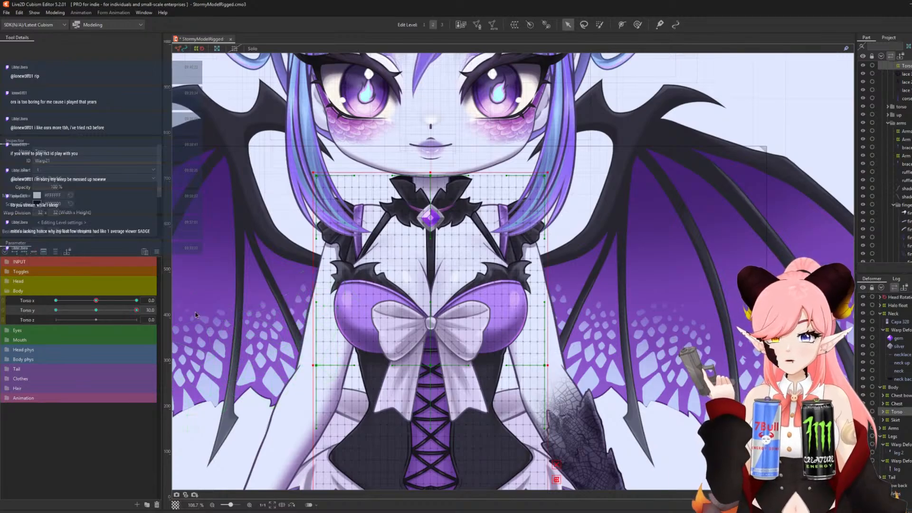
click(638, 25)
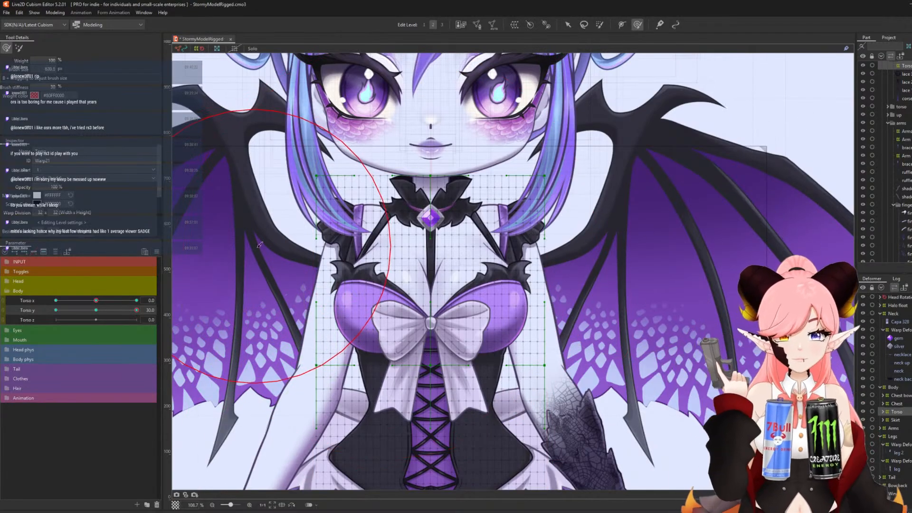
drag(517, 317, 501, 316)
drag(430, 312, 431, 314)
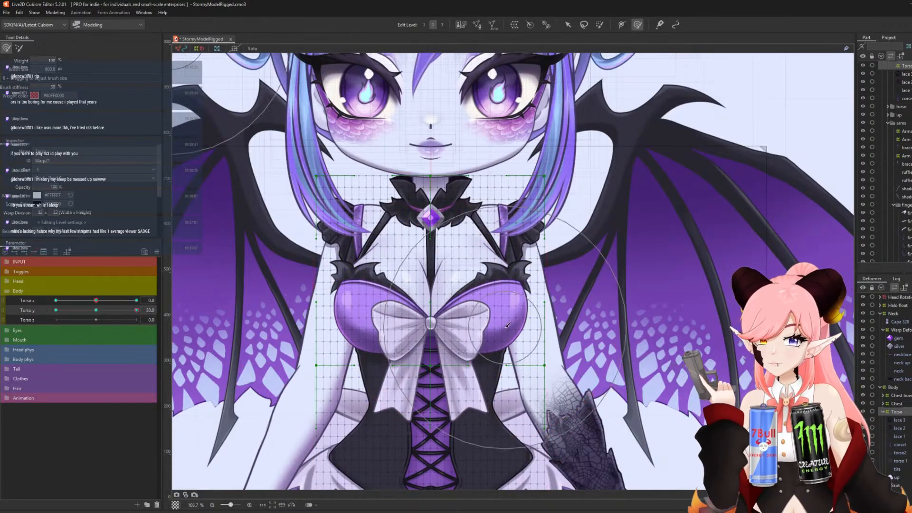
key(ctrl+z)
key(ctrl+z)
key(ctrl+z)
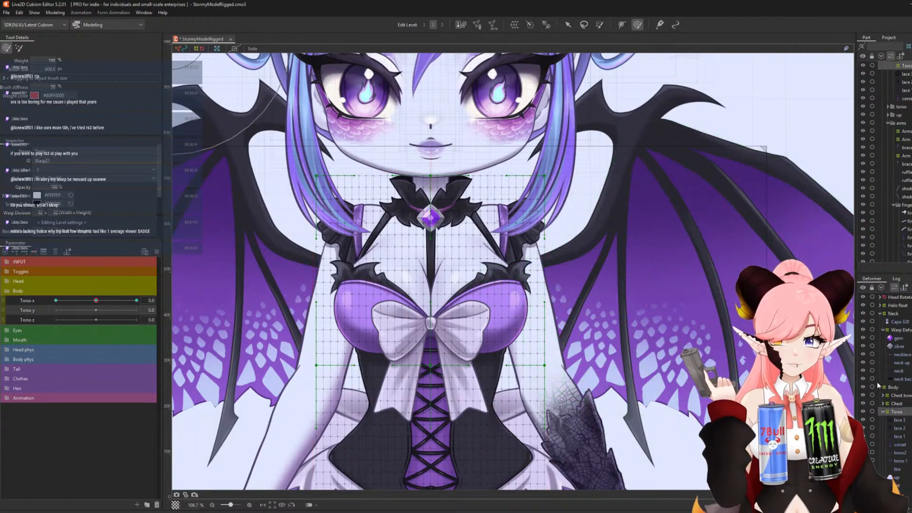
Try to raise the chest on the Body deformer at Torso y 30 using three keys, and remove its Torso y keys.
click(893, 387)
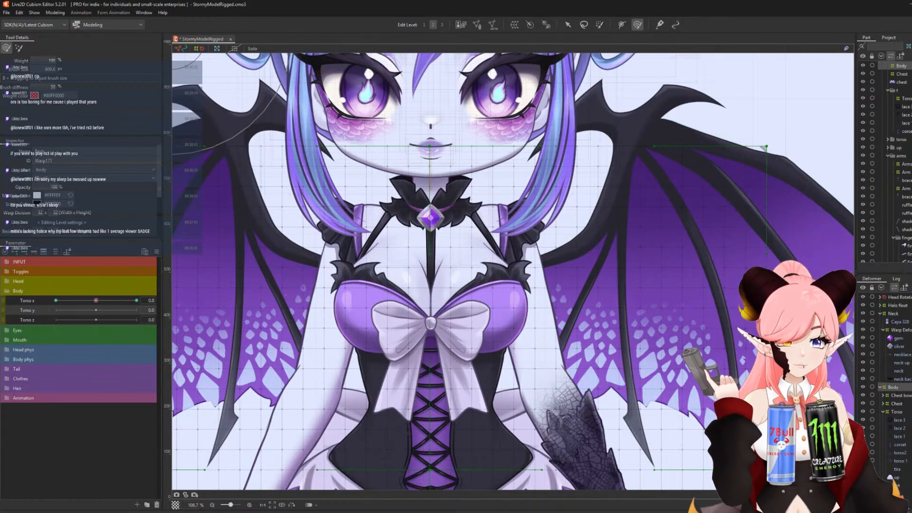
click(25, 252)
drag(95, 311, 137, 310)
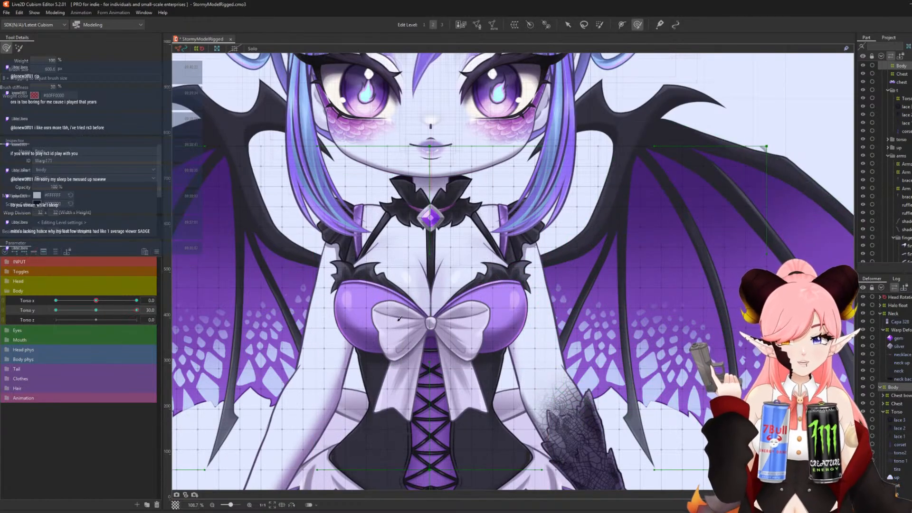
drag(429, 303, 429, 302)
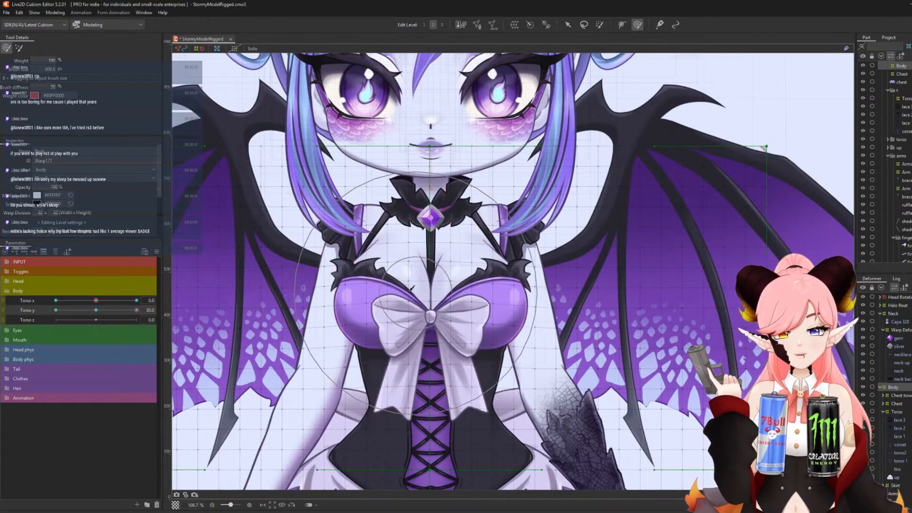
drag(280, 176, 279, 185)
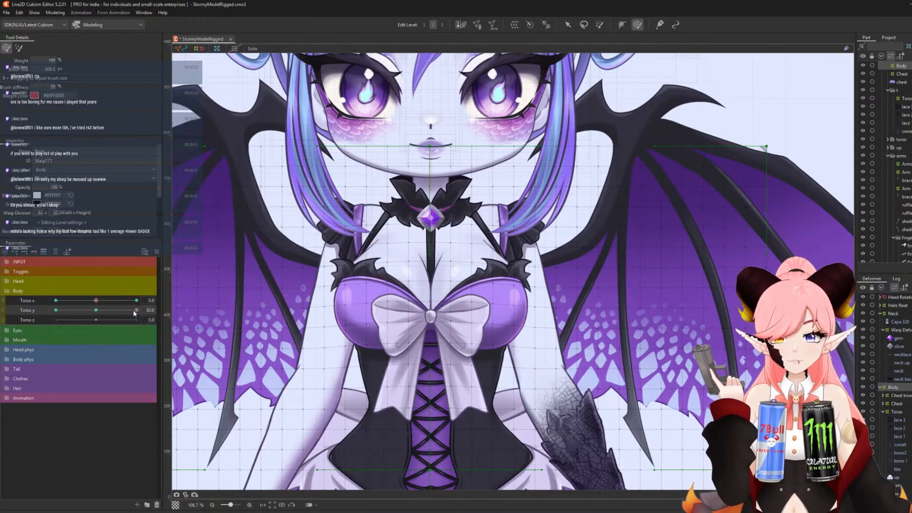
mouse_move(136, 310)
mouse_down()
mouse_move(70, 321)
mouse_move(143, 310)
mouse_up()
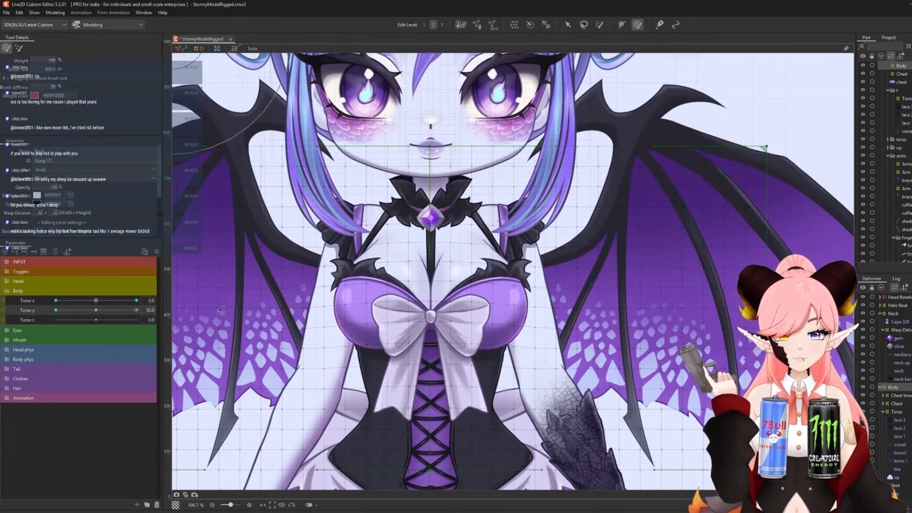
click(98, 310)
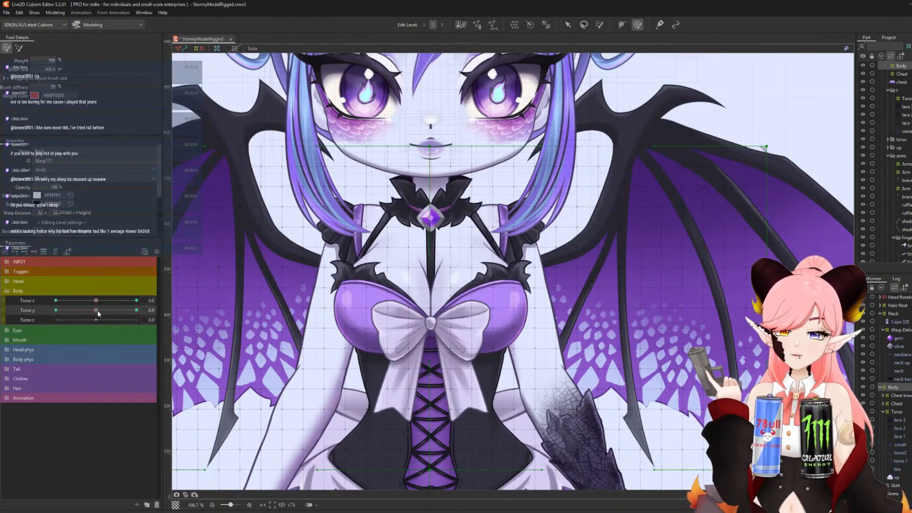
click(34, 252)
Collapse the deformer groups and create a 32 × 32 warp deformer as the parent of the Body and Arms deformers.
click(880, 313)
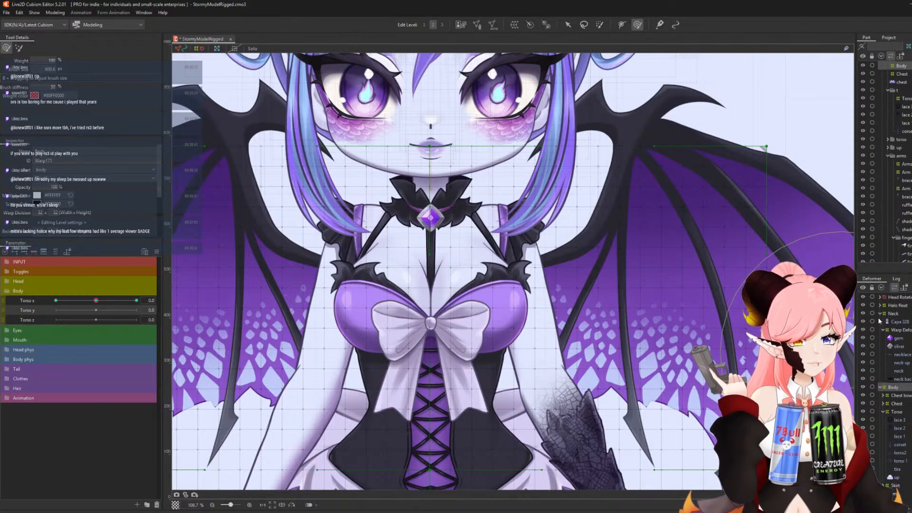
click(881, 322)
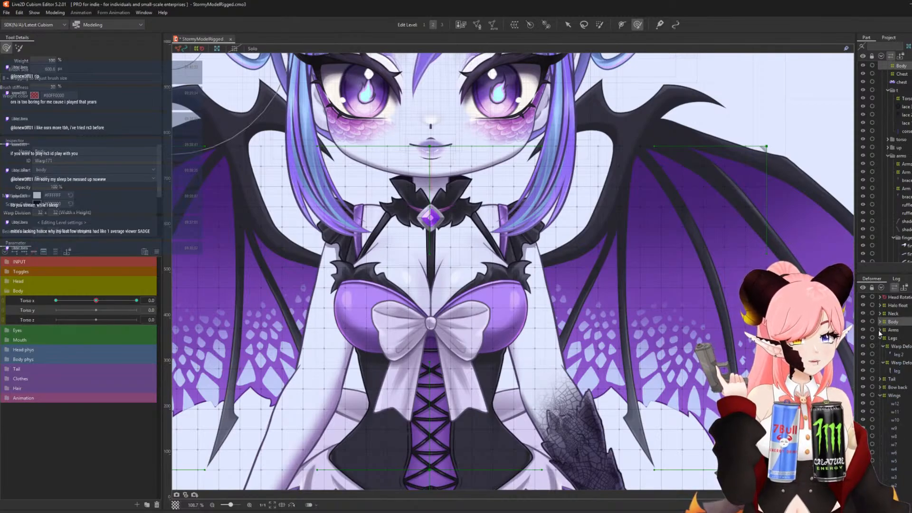
click(880, 331)
click(880, 338)
click(880, 363)
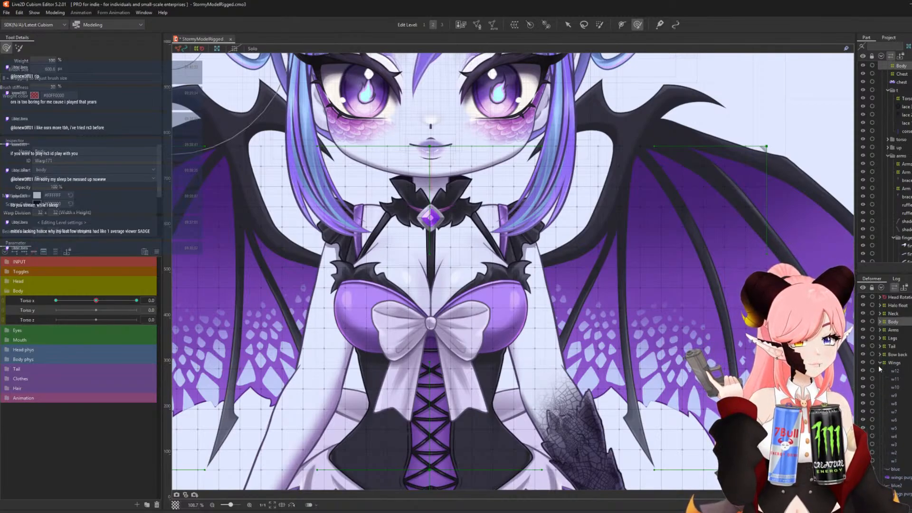
click(893, 322)
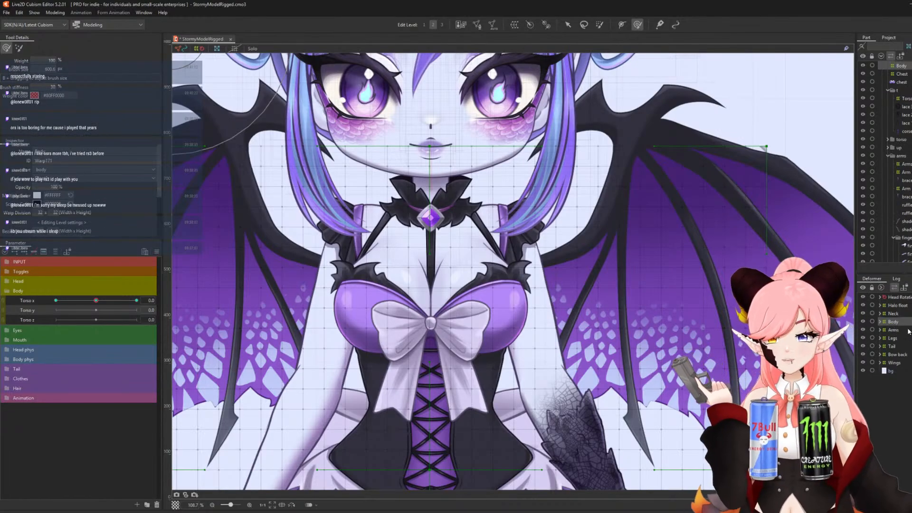
ctrl+click(900, 331)
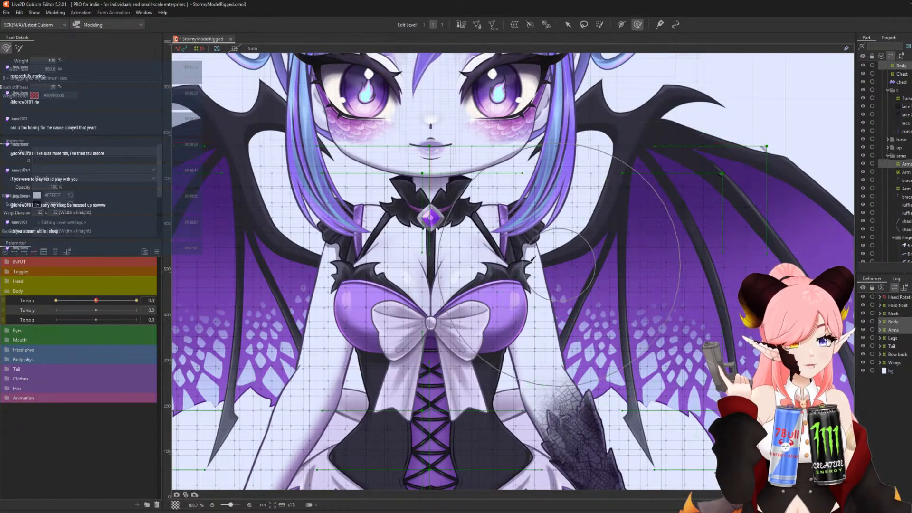
click(515, 25)
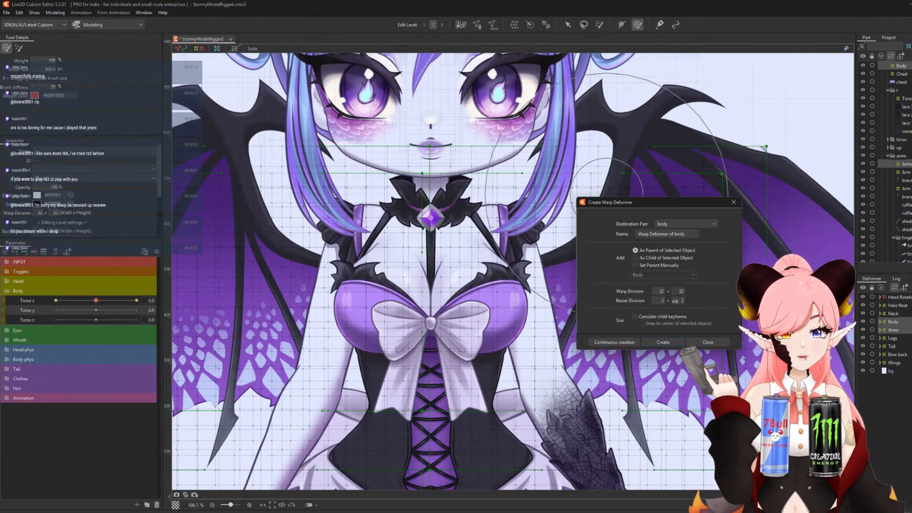
click(663, 342)
Add three Torso y keys to the new parent deformer and brush the chest and shoulder areas upward at value 30.
click(24, 252)
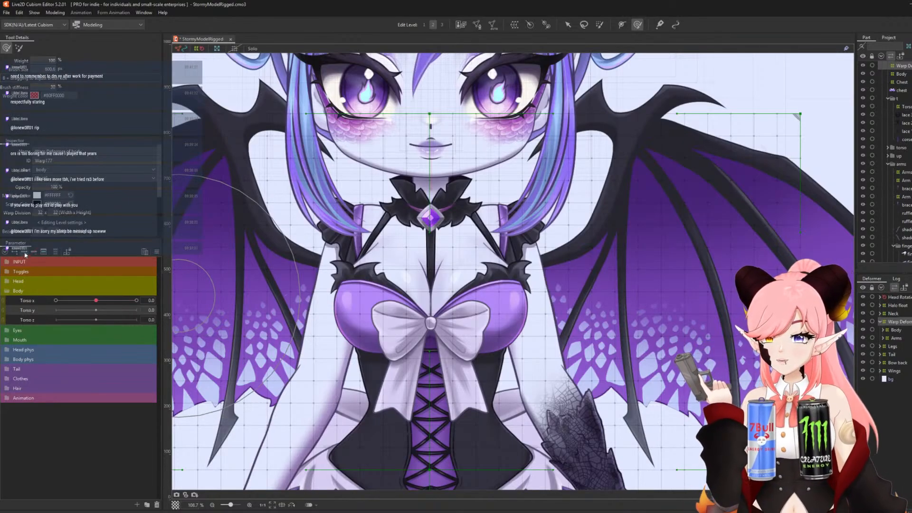
drag(104, 312, 138, 311)
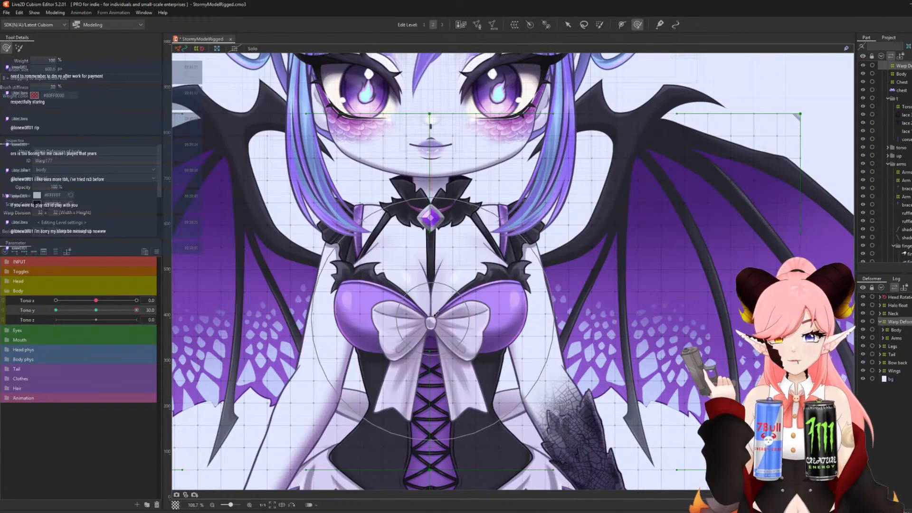
drag(437, 307, 432, 304)
drag(350, 312, 349, 309)
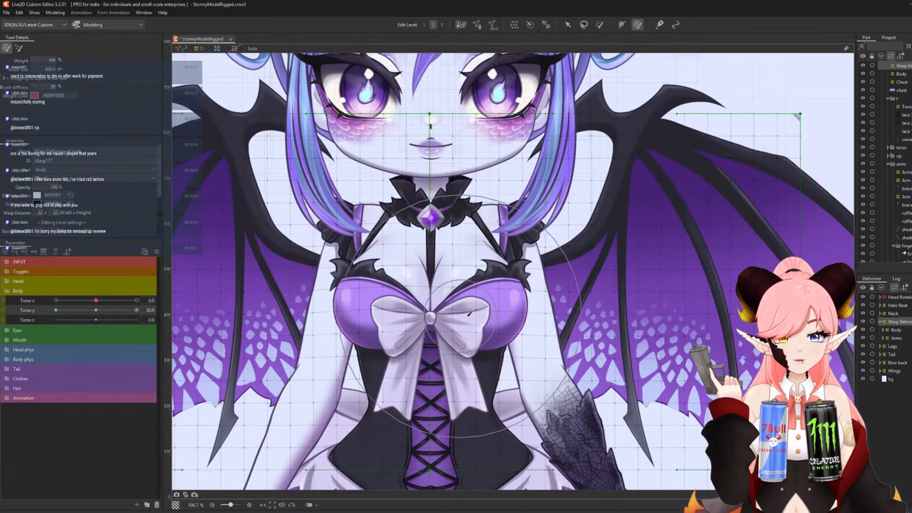
drag(475, 316, 474, 313)
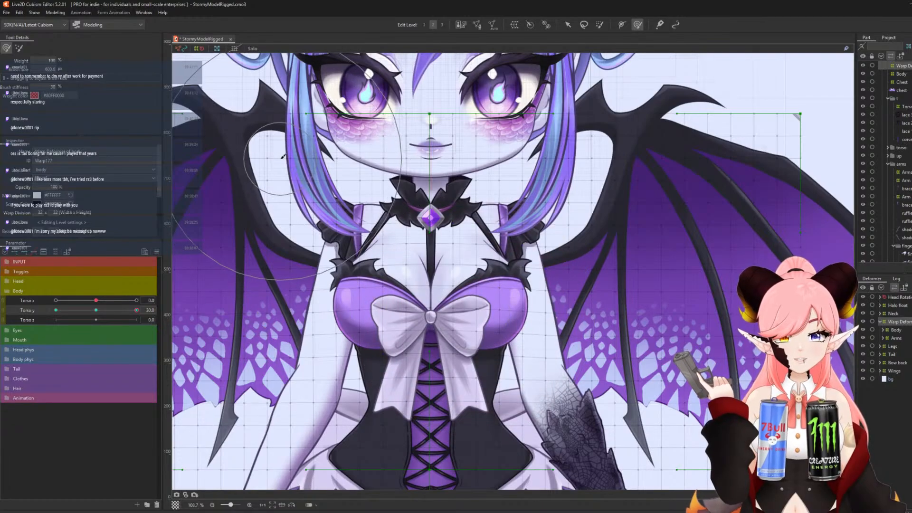
drag(282, 174, 280, 172)
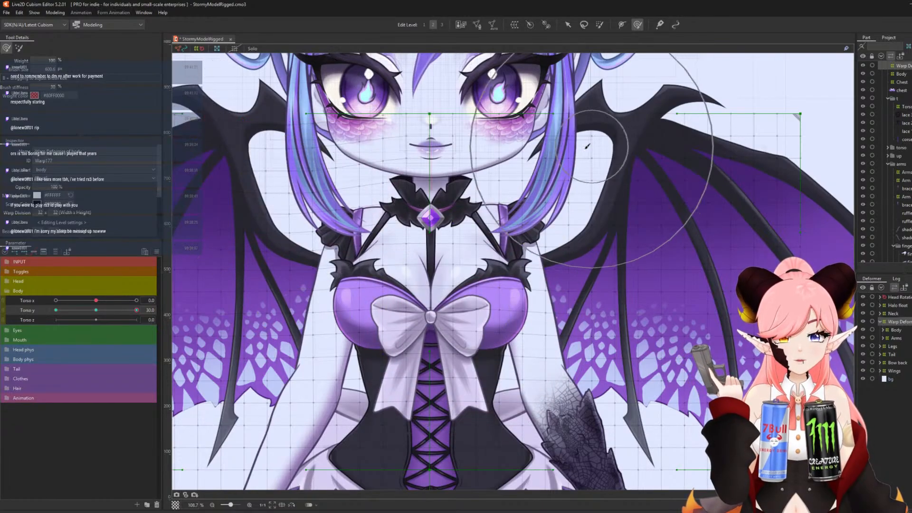
drag(570, 167, 564, 167)
drag(302, 164, 302, 169)
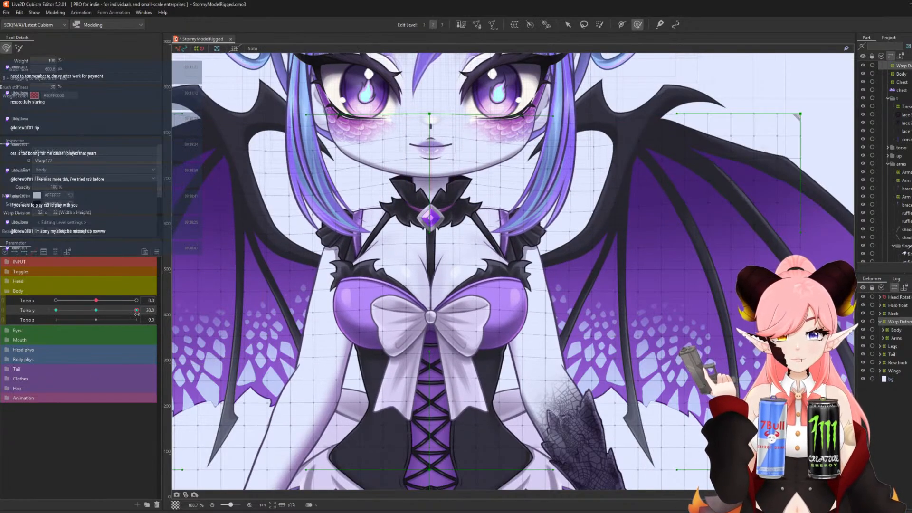
Brush the chest downward and adjust the arm and shoulder areas at Torso y -30, preview the range, and reset Torso y to 0.
drag(137, 313, 1, 289)
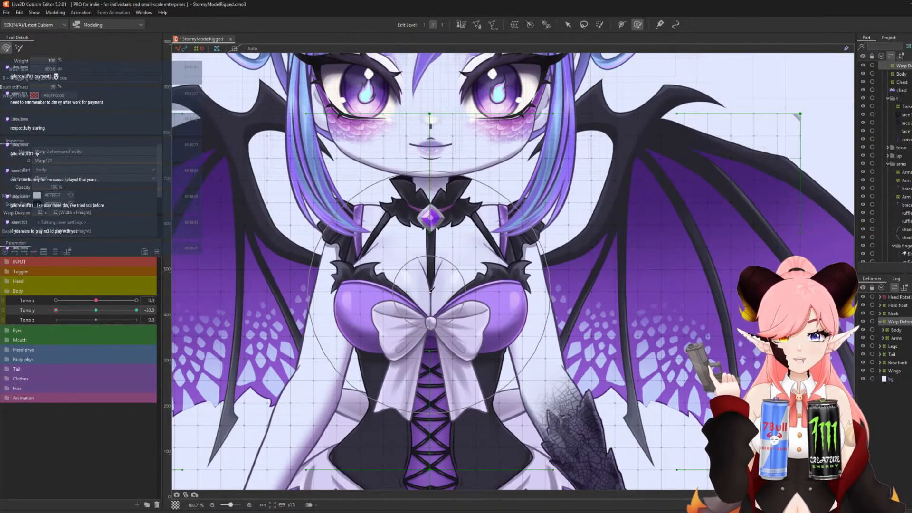
drag(432, 290, 432, 307)
drag(283, 316, 289, 318)
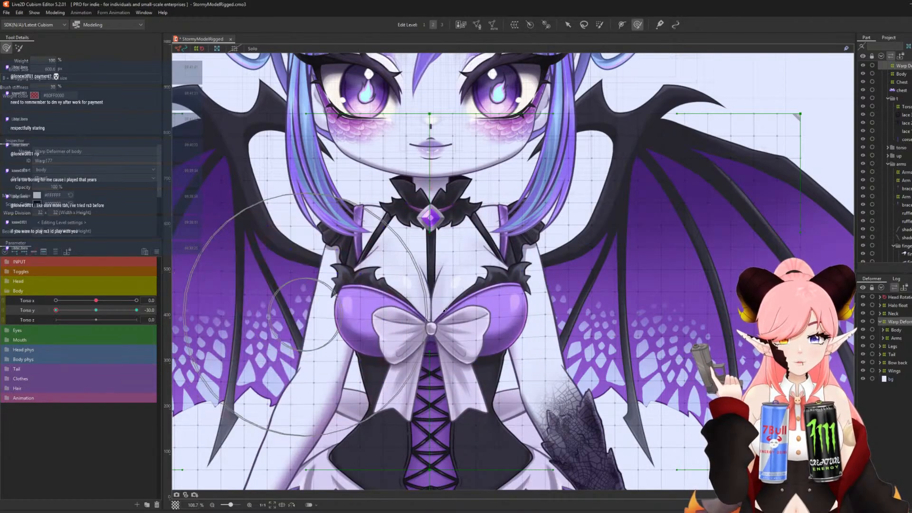
drag(554, 325, 549, 327)
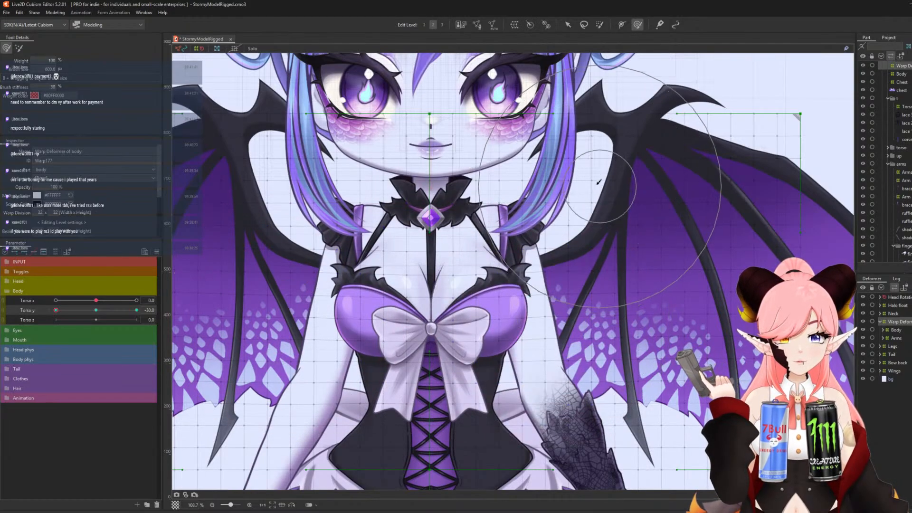
drag(599, 182, 588, 170)
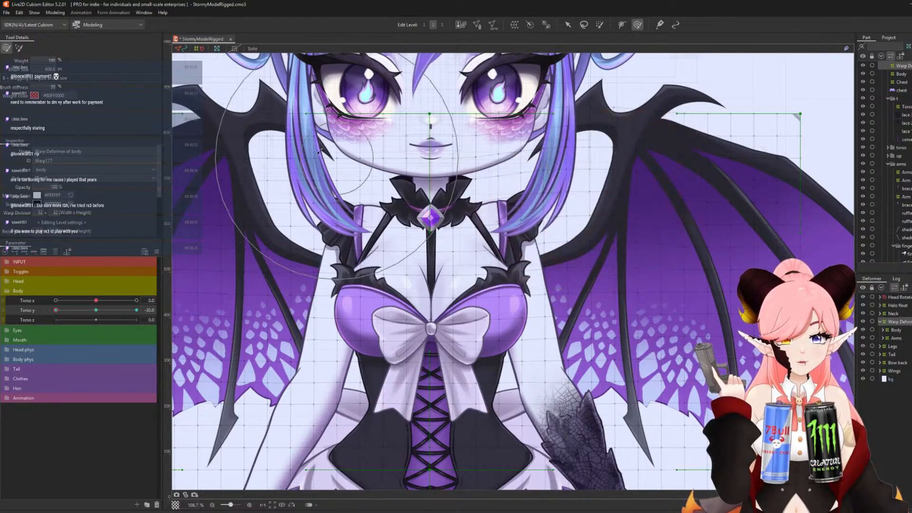
drag(318, 152, 309, 160)
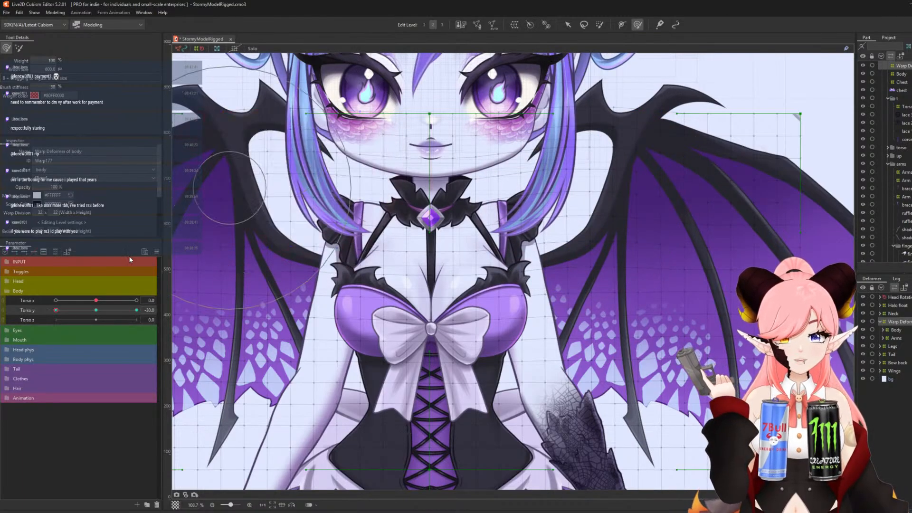
mouse_move(113, 311)
mouse_down()
mouse_move(90, 322)
mouse_move(129, 325)
mouse_move(48, 327)
mouse_move(291, 350)
mouse_move(49, 320)
mouse_move(247, 328)
mouse_up()
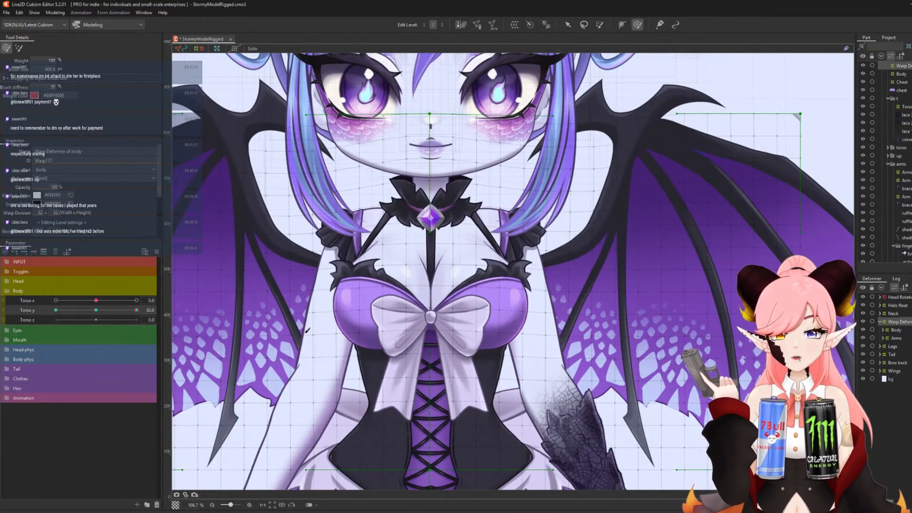
scroll(473, 154, down, 5)
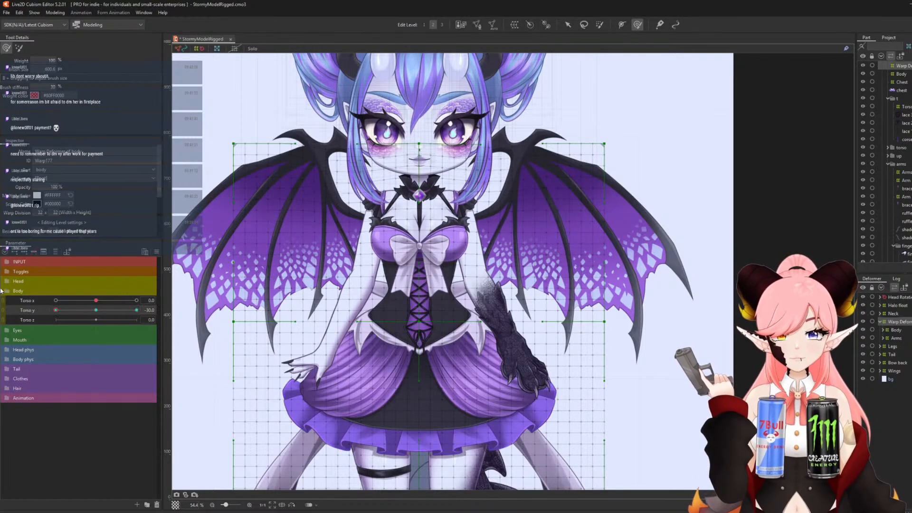
drag(414, 316, 2, 261)
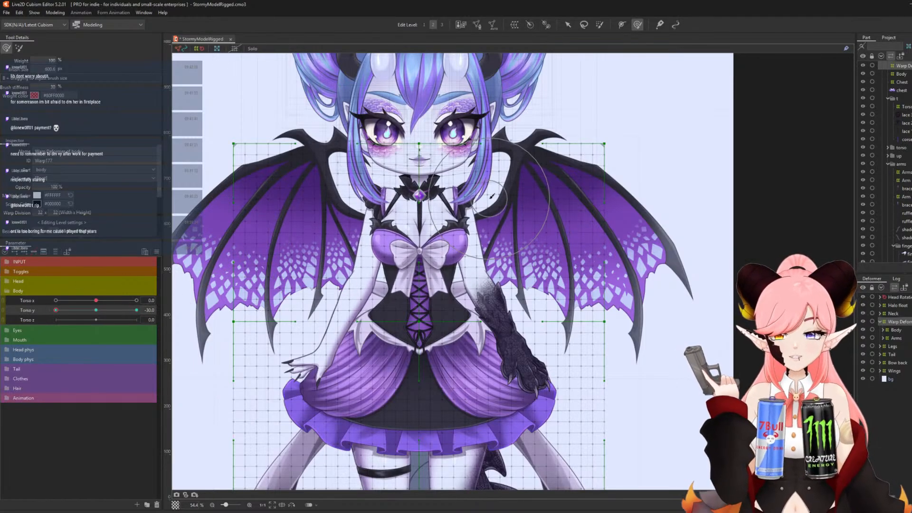
click(100, 312)
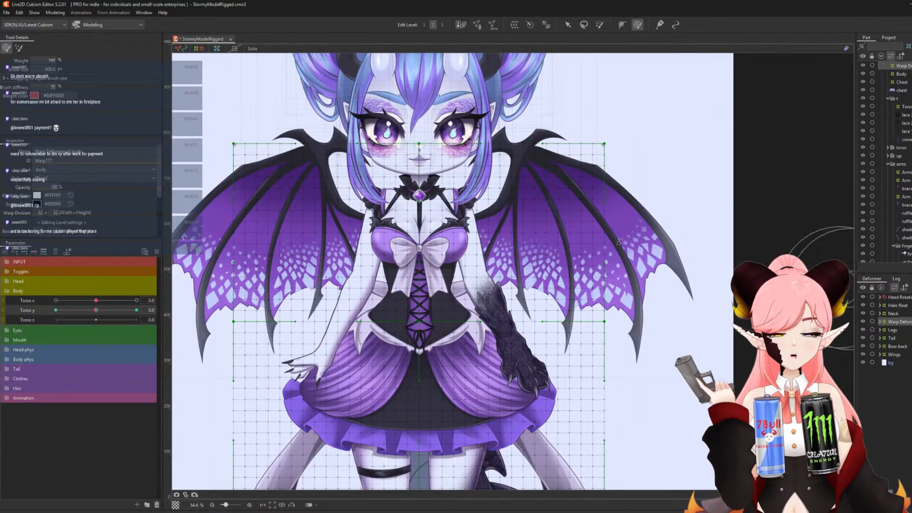
Create a 32 × 32 warp deformer named Position y as parent of the Head Rotation, Halo float, Neck, body Warp Deformer, Bow back and Wings deformers.
scroll(312, 168, down, 2)
scroll(351, 203, up, 2)
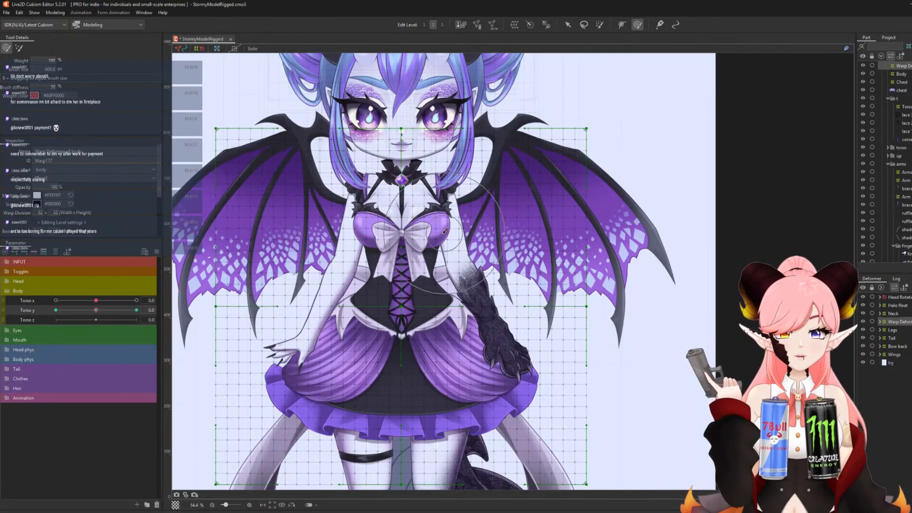
click(905, 298)
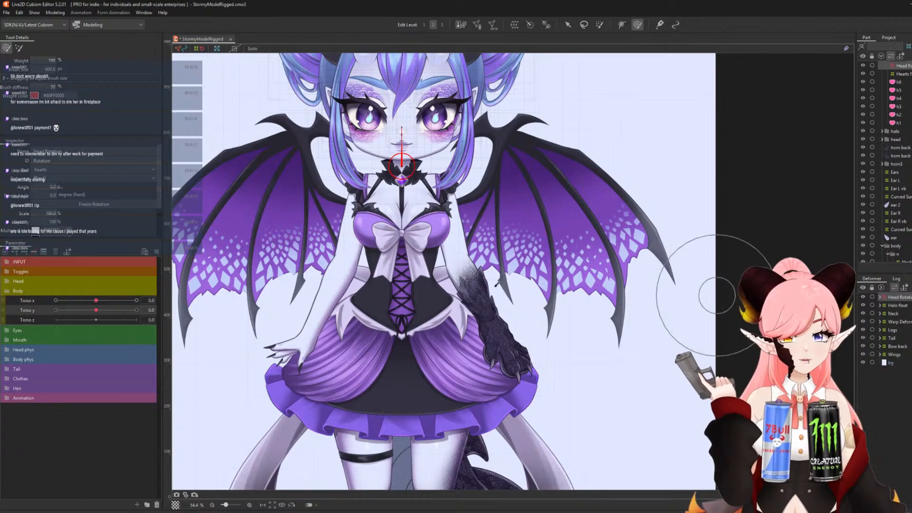
scroll(497, 284, down, 2)
click(902, 307)
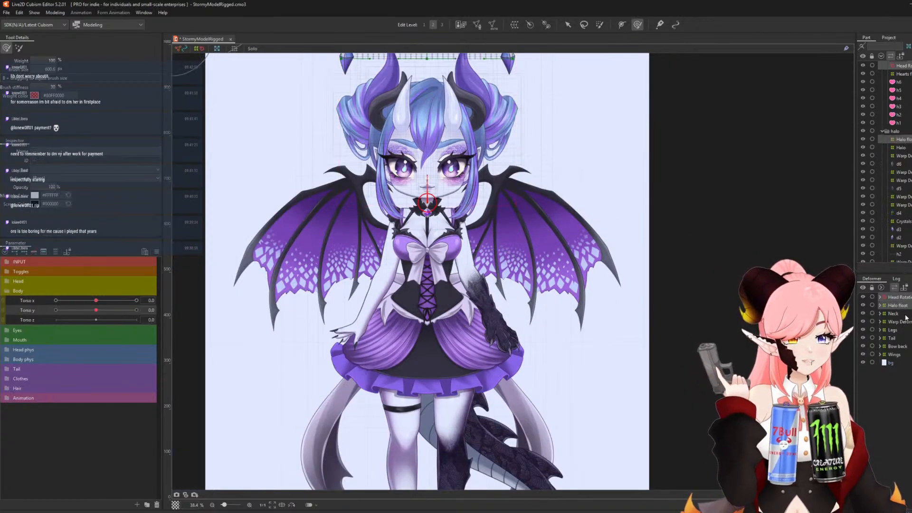
click(893, 314)
click(898, 330)
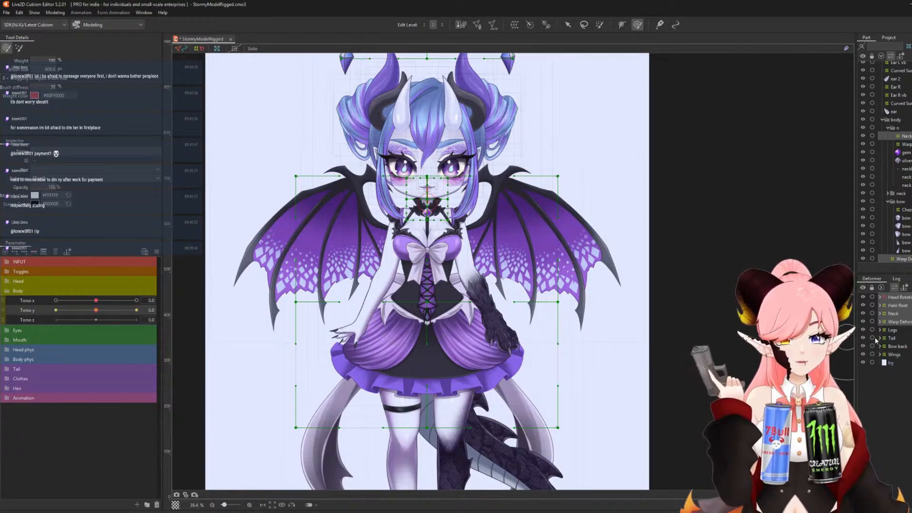
click(903, 347)
ctrl+click(895, 355)
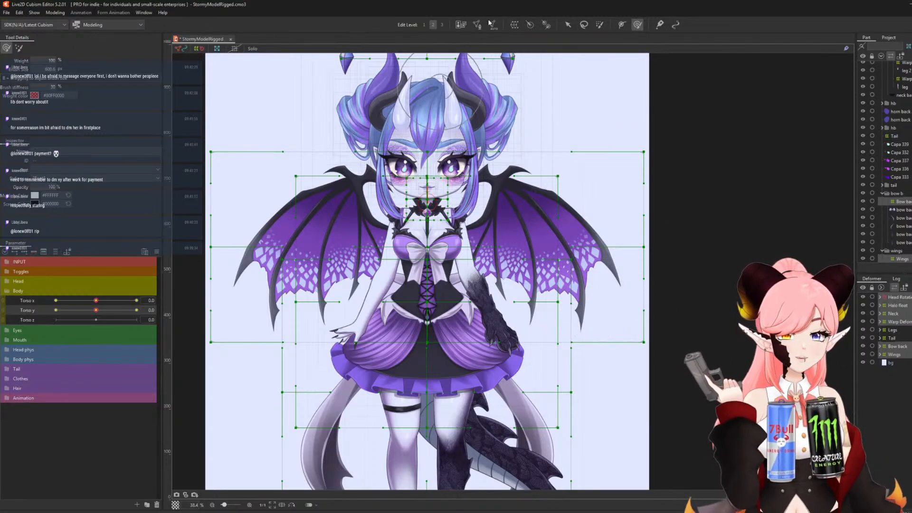
click(519, 28)
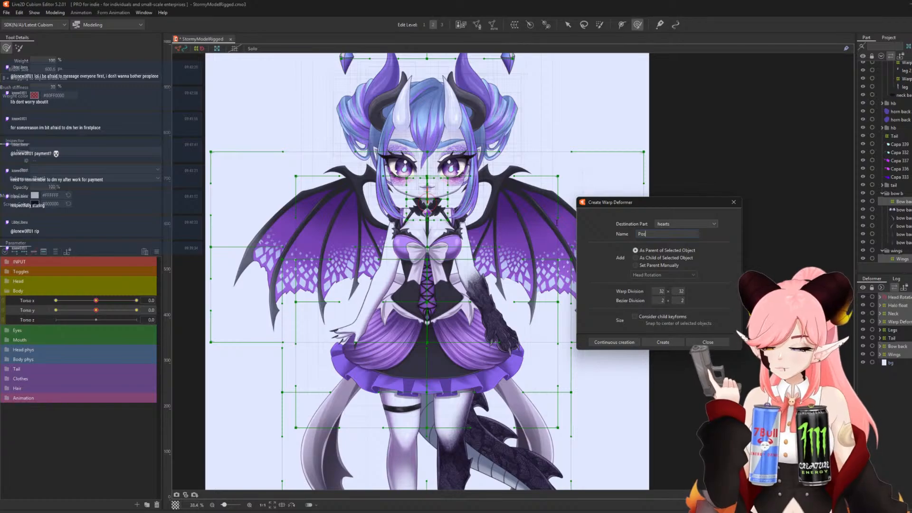
text(io)
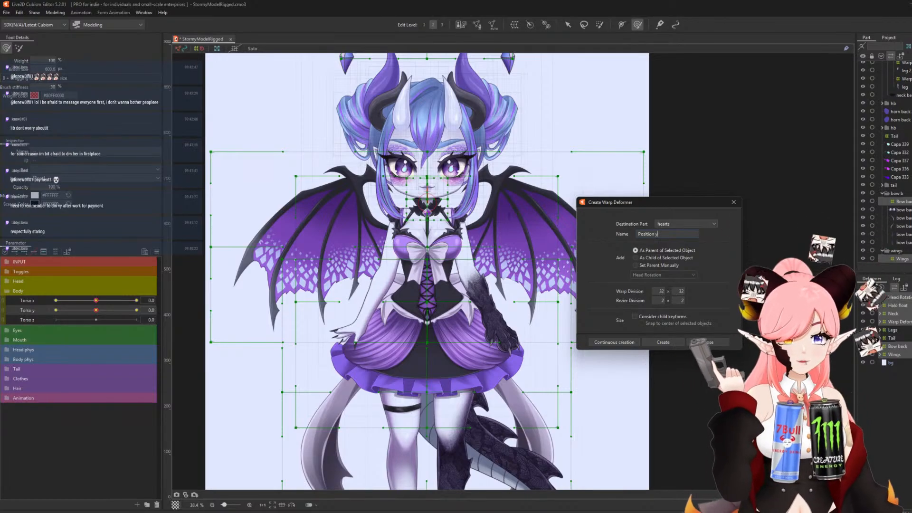
text(n y)
key(Return)
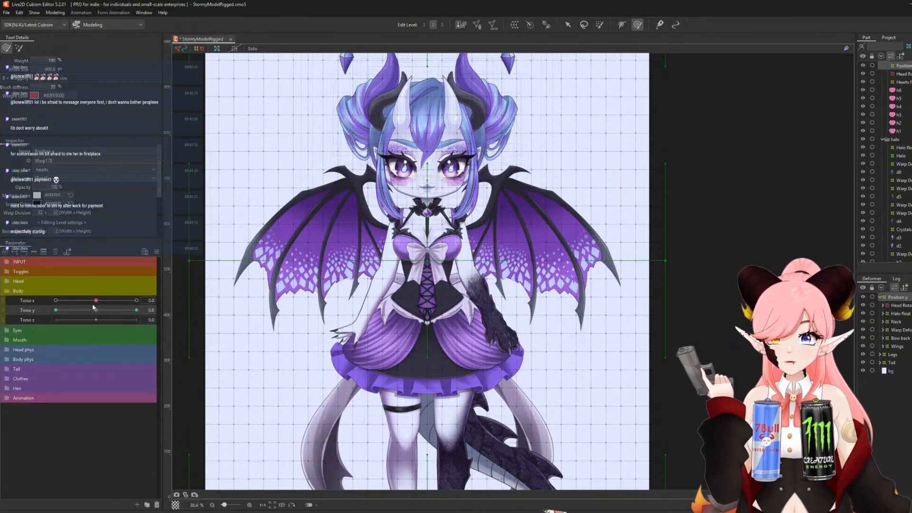
Add three Torso y keys to the Position y deformer and move the whole deformer slightly upward at value 30.
drag(93, 312, 230, 311)
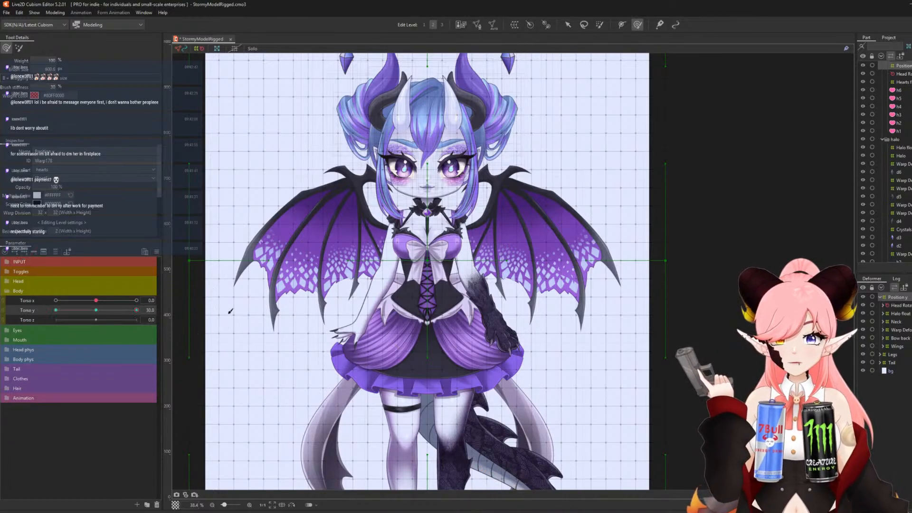
click(568, 25)
click(411, 271)
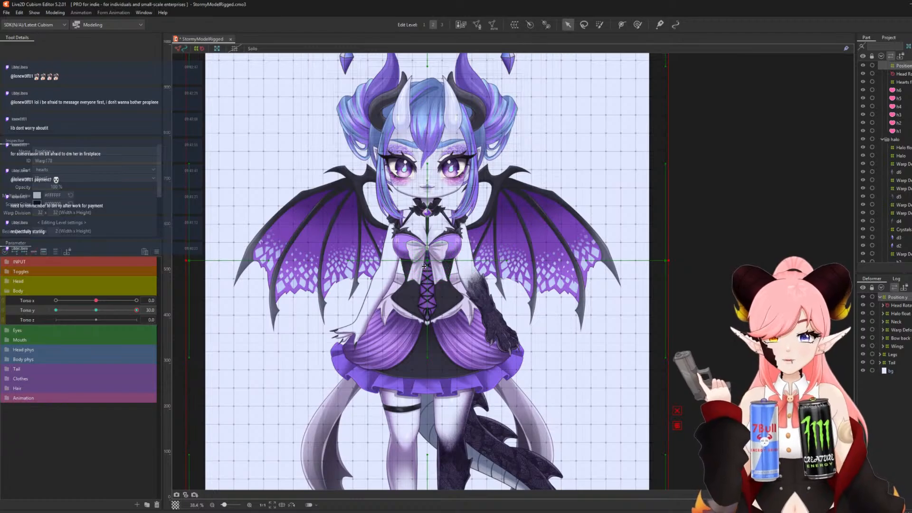
drag(428, 262, 428, 257)
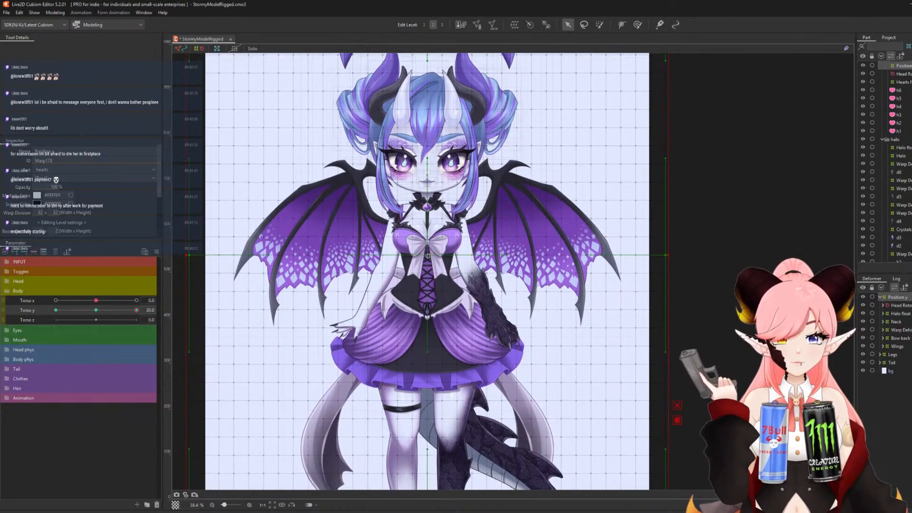
drag(136, 310, 263, 310)
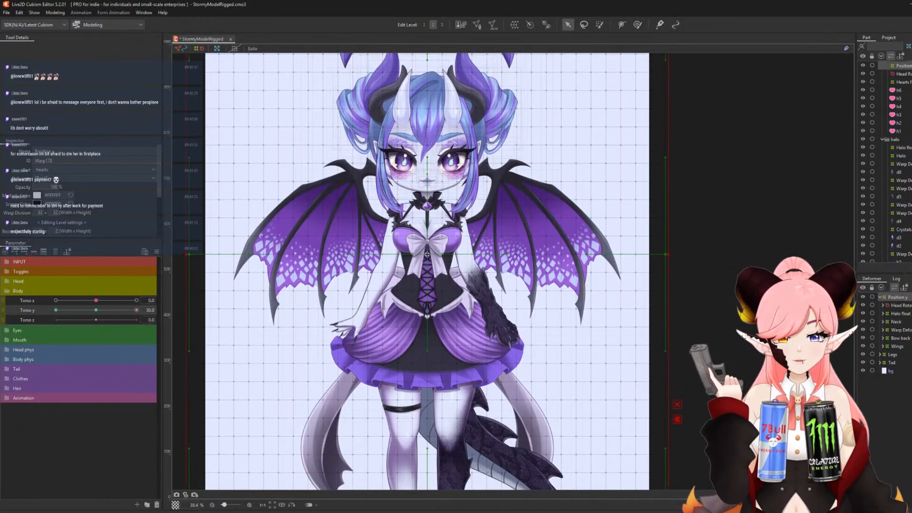
Move the whole Position y deformer slightly downward at Torso y -30.
drag(136, 311, 1, 317)
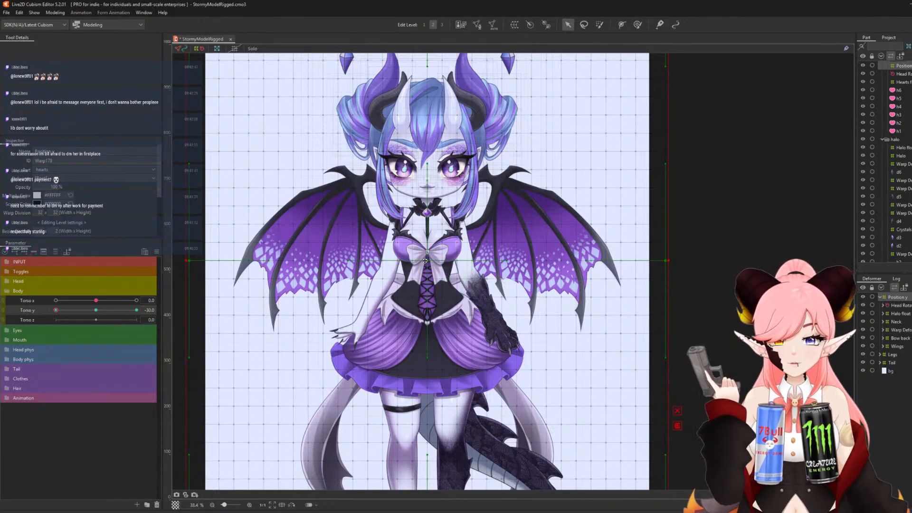
drag(425, 261, 425, 267)
mouse_move(56, 312)
mouse_down()
mouse_move(197, 303)
mouse_move(53, 308)
mouse_up()
Reduce the upward shift of the Position y deformer at Torso y 30 and preview the movement across the Torso y range.
click(136, 311)
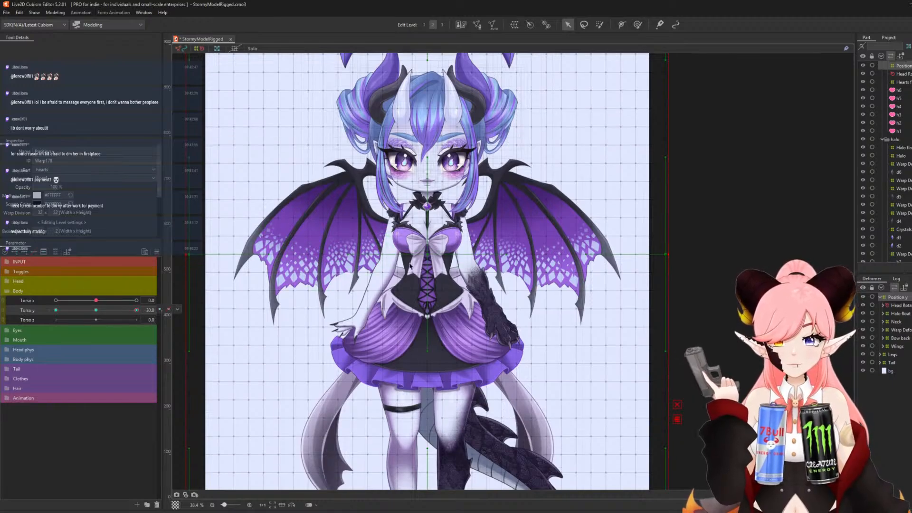
drag(429, 250, 429, 255)
drag(136, 311, 156, 307)
drag(427, 261, 426, 259)
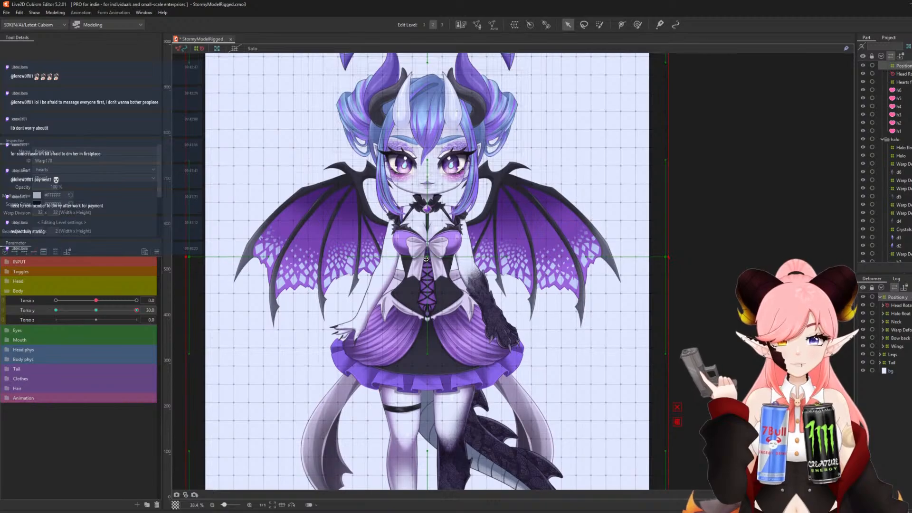
drag(137, 311, 356, 305)
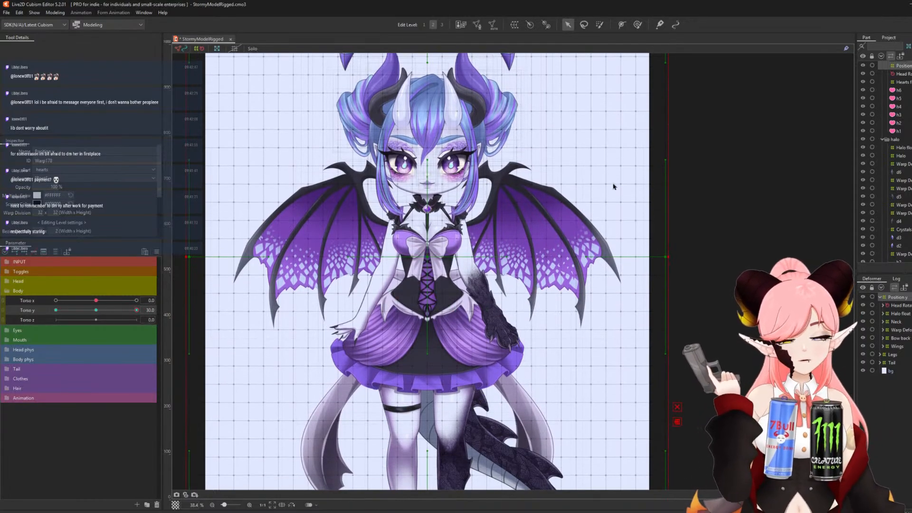
Select the dark leg's warp deformer within the Legs deformer, add three Torso y keys to it and set Torso y to 30.
scroll(575, 346, down, 2)
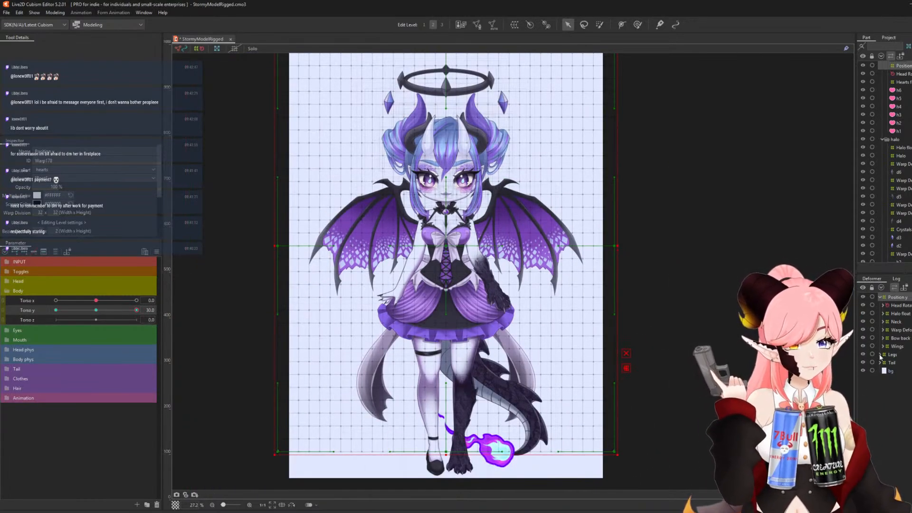
click(909, 363)
scroll(493, 374, up, 2)
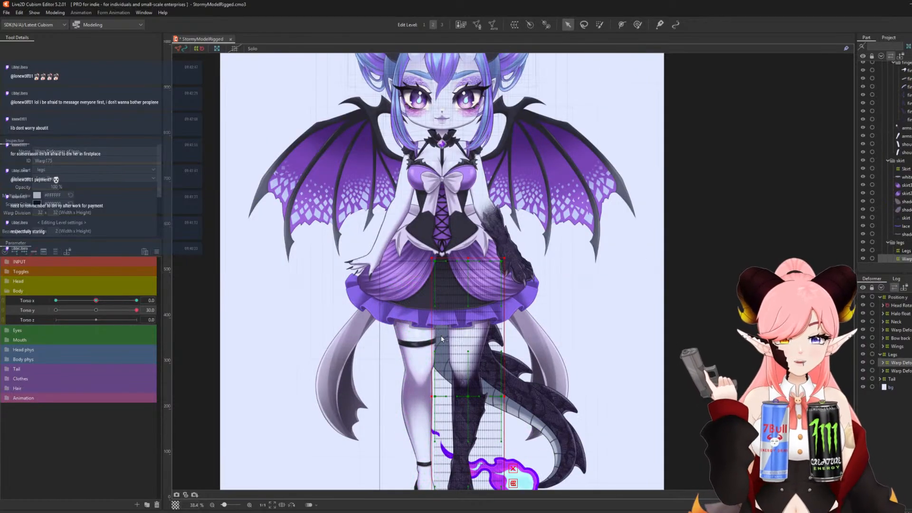
scroll(475, 383, down, 2)
scroll(460, 393, up, 2)
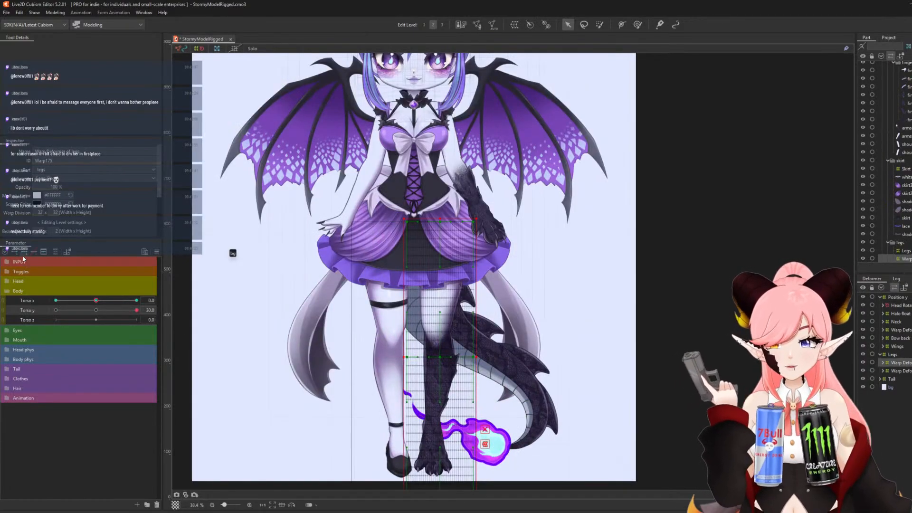
drag(94, 310, 145, 310)
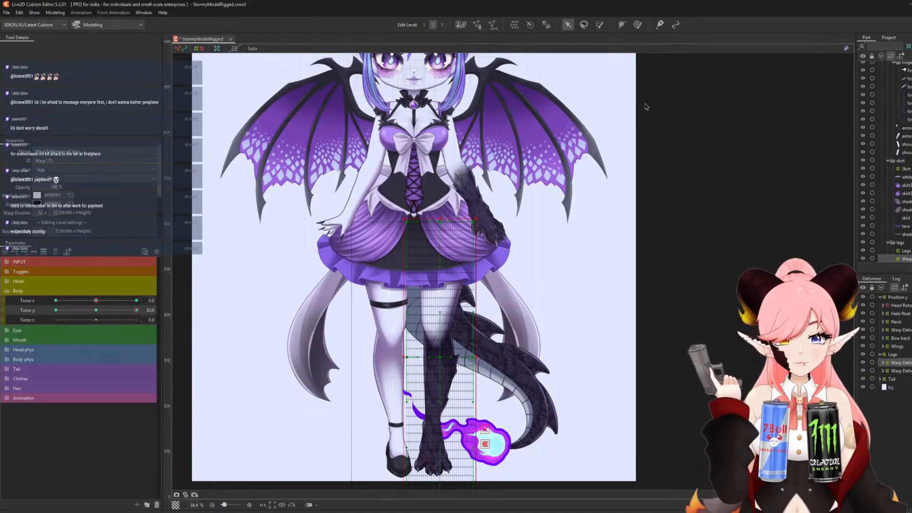
Adjust the deform brush size and brush the dark leg's thigh, knee and lower leg into a slight outward bend at Torso y 30.
click(638, 24)
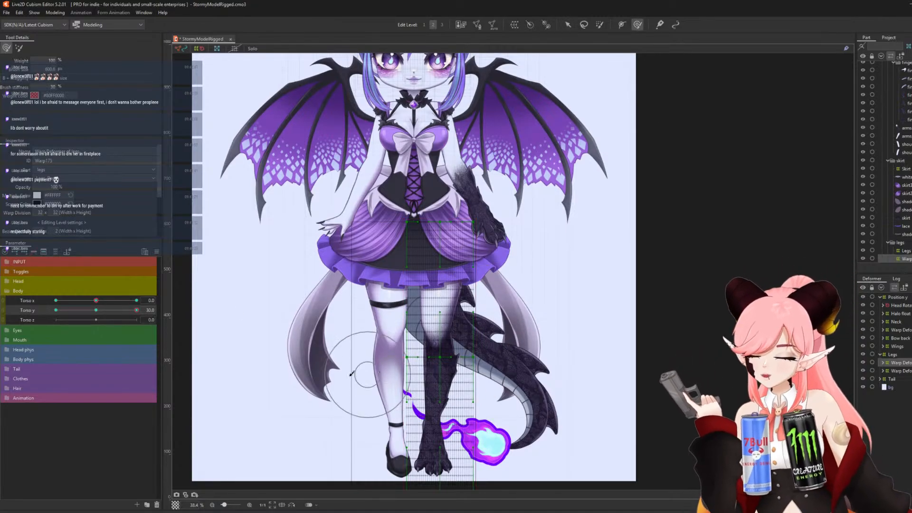
drag(472, 379, 513, 376)
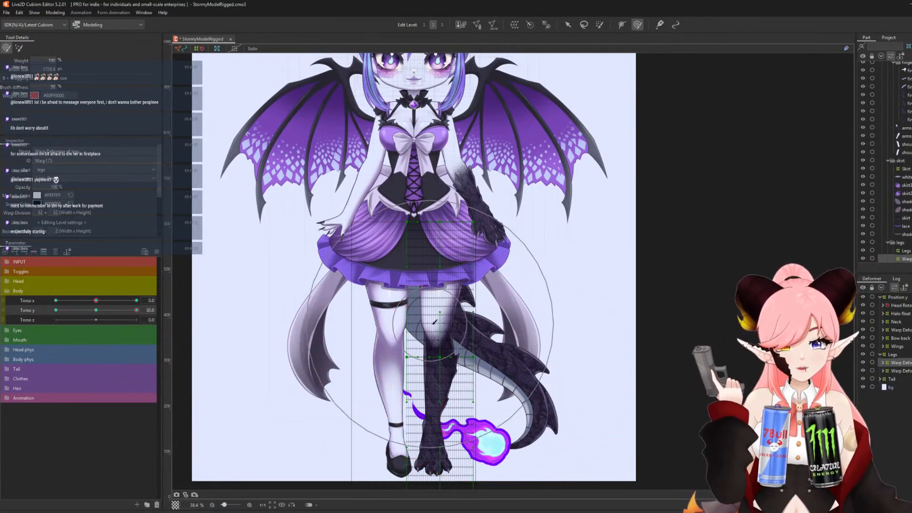
mouse_move(458, 338)
mouse_down()
mouse_move(358, 365)
mouse_move(481, 365)
mouse_move(468, 366)
mouse_up()
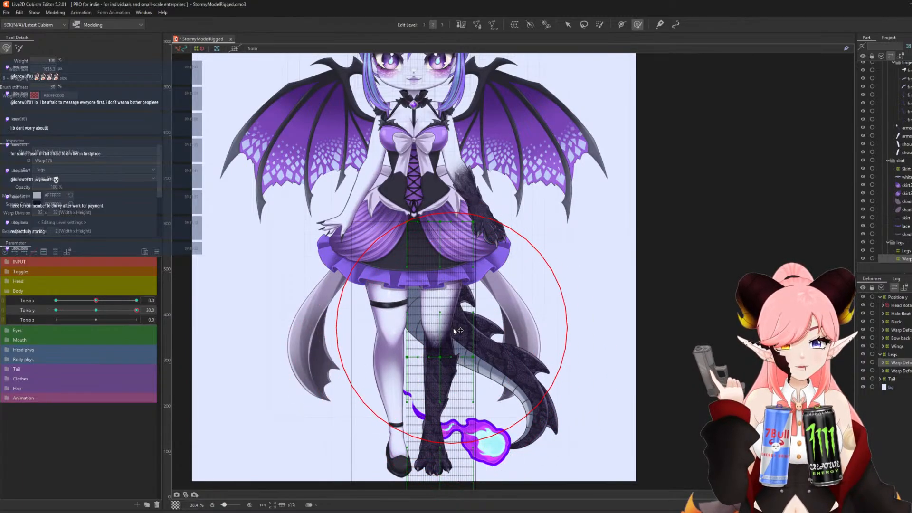
drag(443, 323, 450, 326)
mouse_move(482, 363)
mouse_down()
mouse_move(346, 425)
mouse_move(401, 434)
mouse_move(382, 432)
mouse_up()
drag(438, 418, 437, 418)
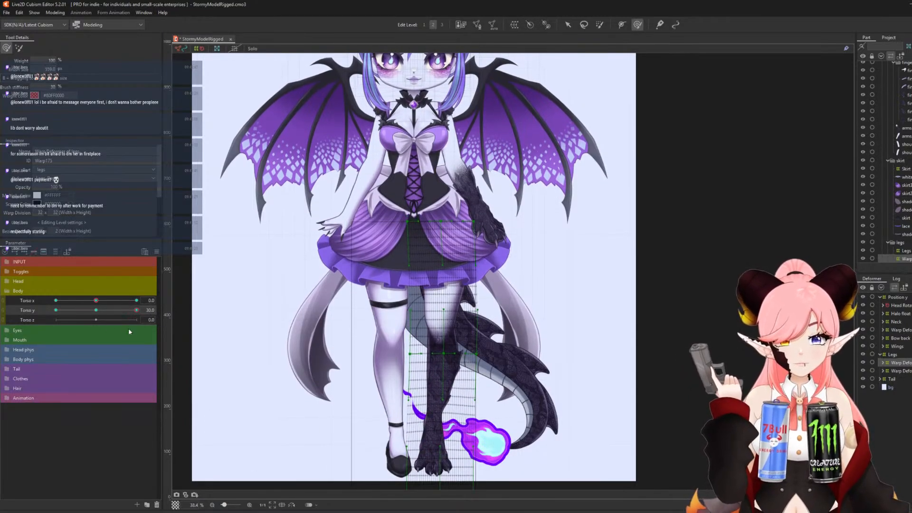
Set Torso y to -30, brush the dark leg's thigh and knee slightly inward and downward, smooth the lower leg and preview the movement.
drag(128, 328, 1, 367)
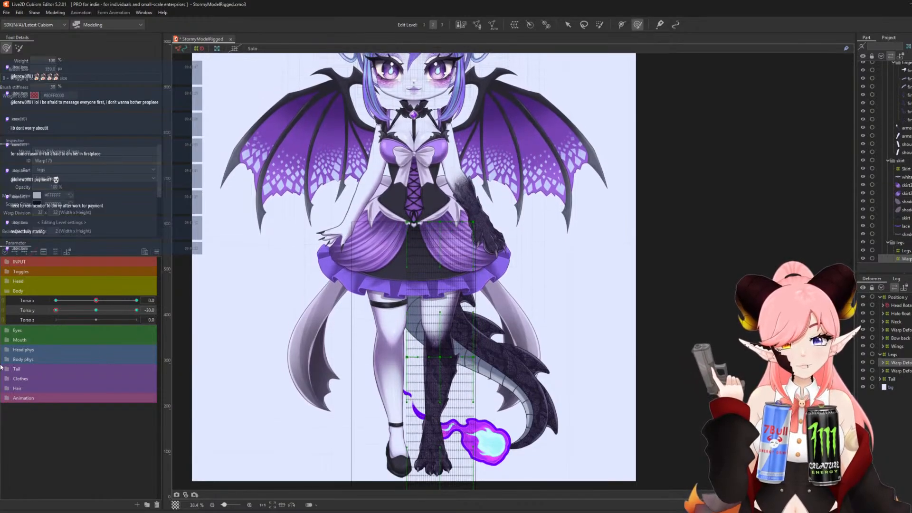
key(b)
mouse_move(375, 329)
mouse_down()
mouse_move(436, 378)
mouse_move(469, 381)
mouse_up()
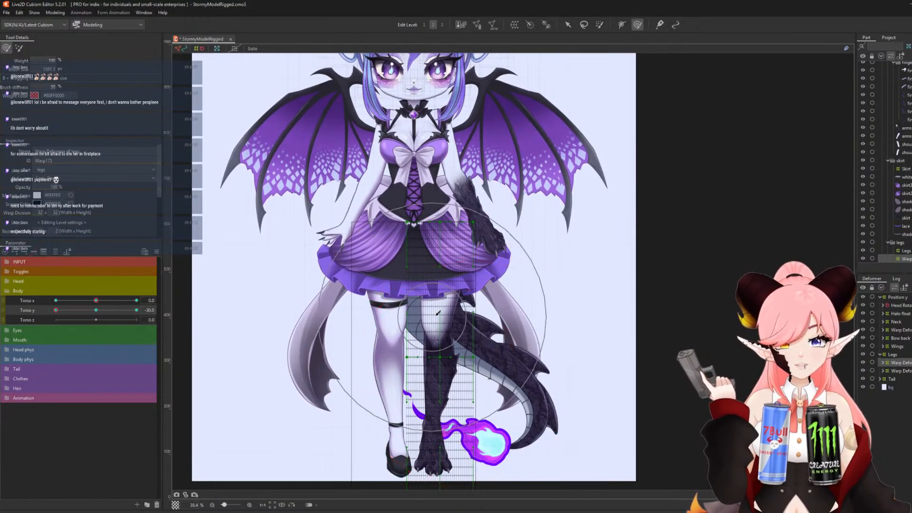
click(443, 323)
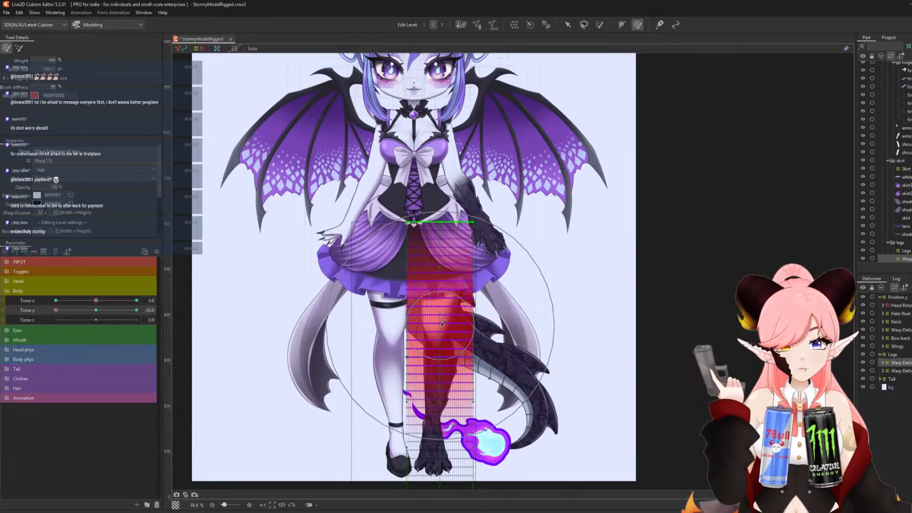
drag(442, 324, 436, 331)
key(b)
drag(555, 376, 433, 421)
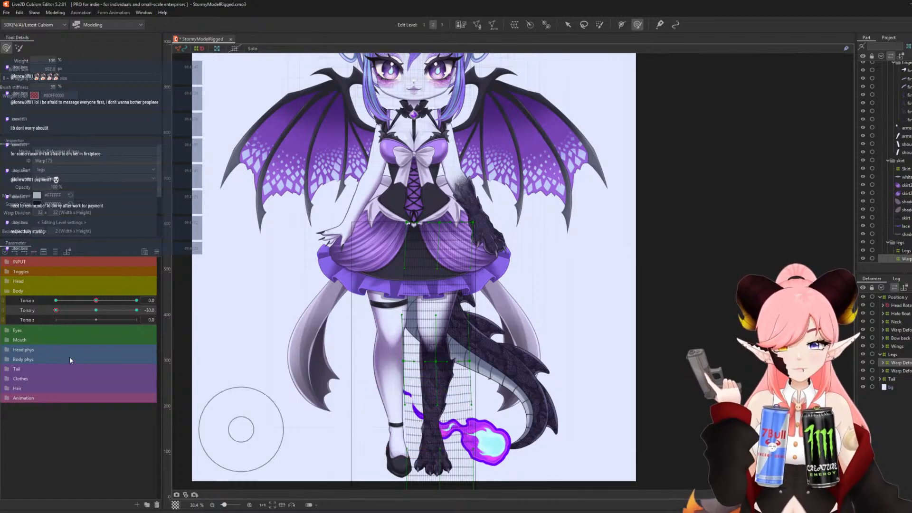
drag(56, 311, 3, 367)
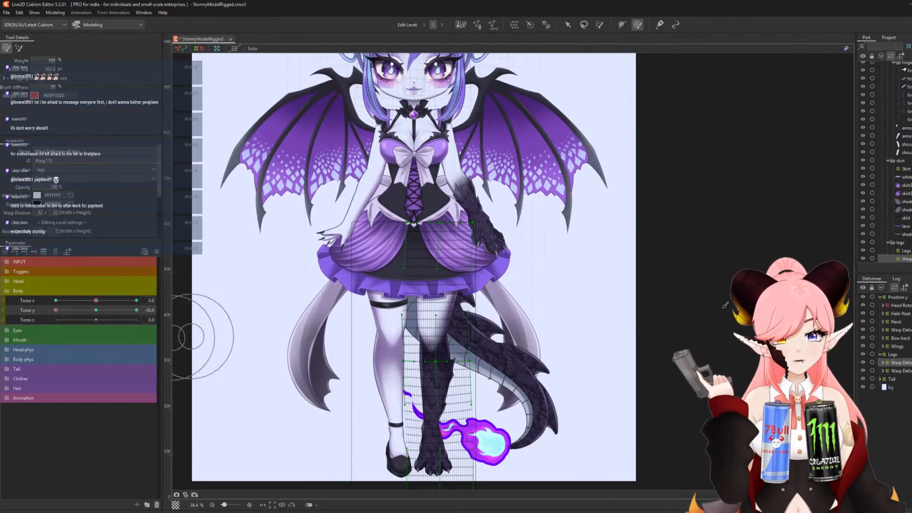
Add three Torso y keys to the light leg's warp deformer and brush its thigh and lower leg slightly downward at Torso y -30.
click(900, 372)
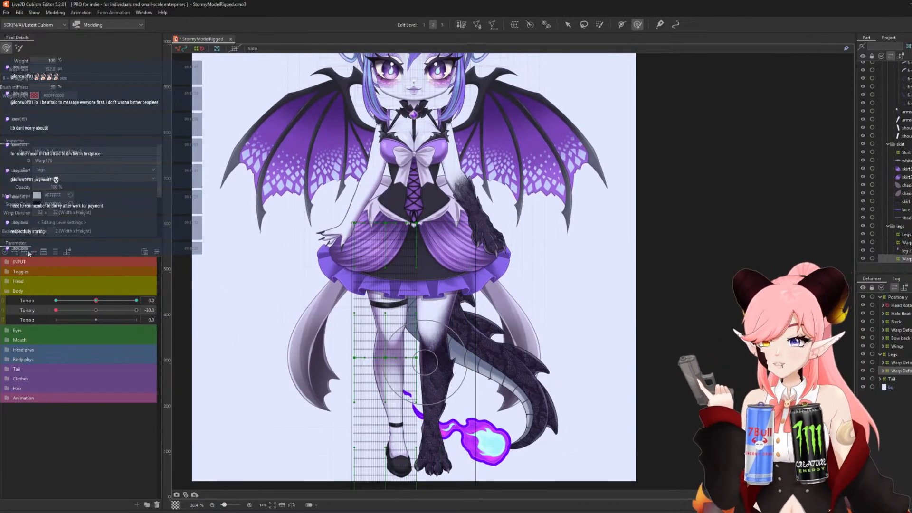
drag(96, 310, 43, 317)
key(b)
mouse_move(301, 318)
mouse_down()
mouse_move(477, 350)
mouse_move(443, 344)
mouse_up()
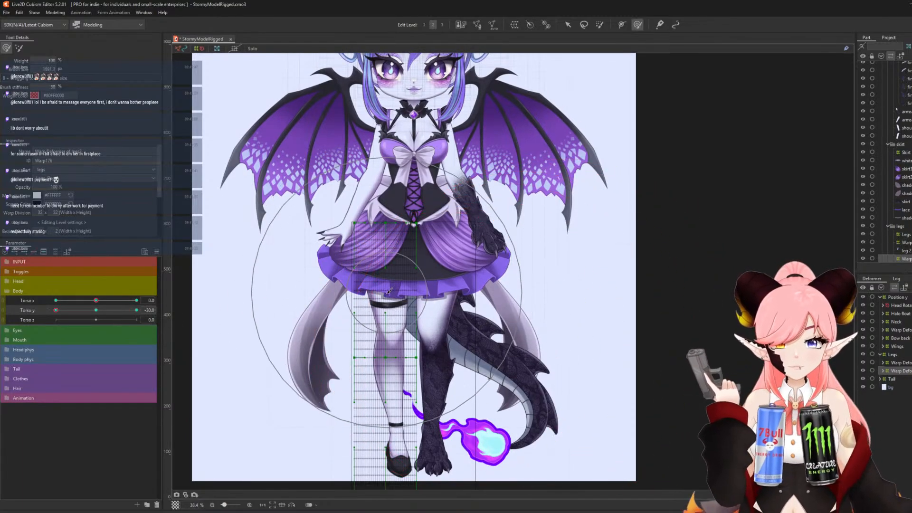
drag(390, 298, 391, 310)
key(b)
drag(511, 413, 338, 413)
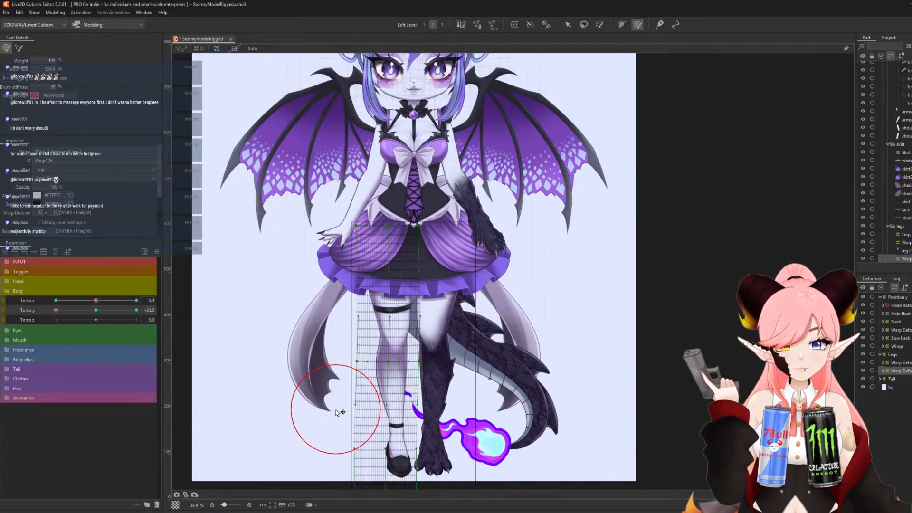
key(b)
mouse_move(403, 422)
mouse_down()
mouse_move(370, 422)
mouse_move(398, 428)
mouse_move(379, 443)
mouse_up()
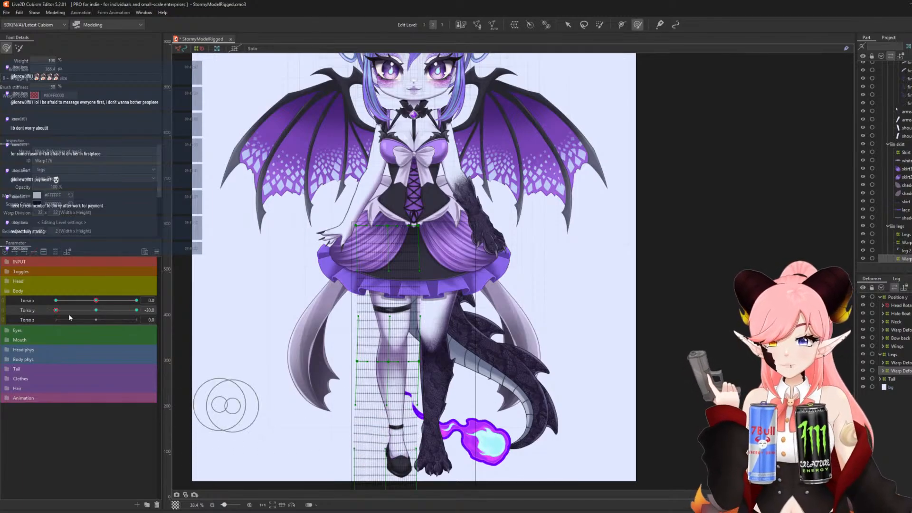
Set Torso y to 30 and brush the light leg's thigh and knee slightly outward and upward, adjusting the ankle to follow.
mouse_move(65, 314)
mouse_down()
mouse_move(102, 318)
mouse_move(19, 331)
mouse_move(144, 327)
mouse_up()
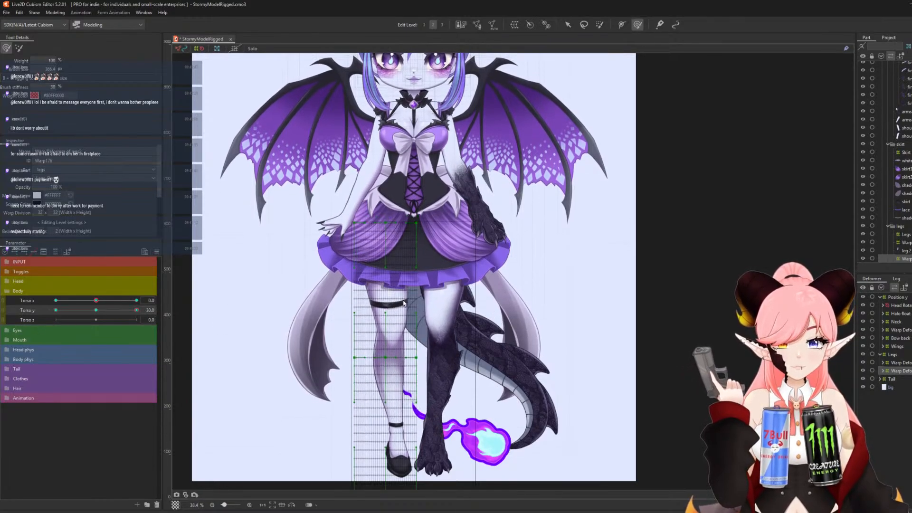
mouse_move(354, 334)
mouse_down()
mouse_move(362, 346)
mouse_move(449, 337)
mouse_up()
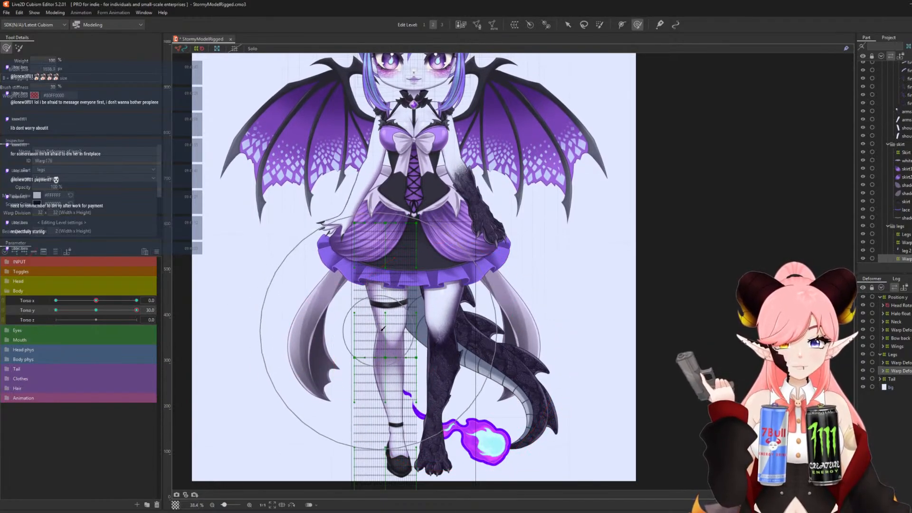
drag(385, 329, 379, 327)
drag(387, 404, 305, 411)
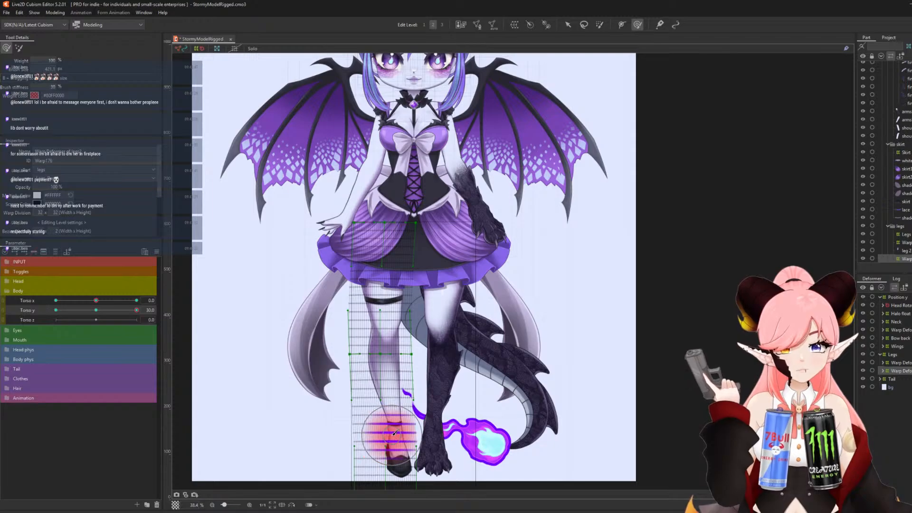
mouse_move(395, 432)
mouse_down()
mouse_move(371, 436)
mouse_move(367, 447)
mouse_move(397, 428)
mouse_up()
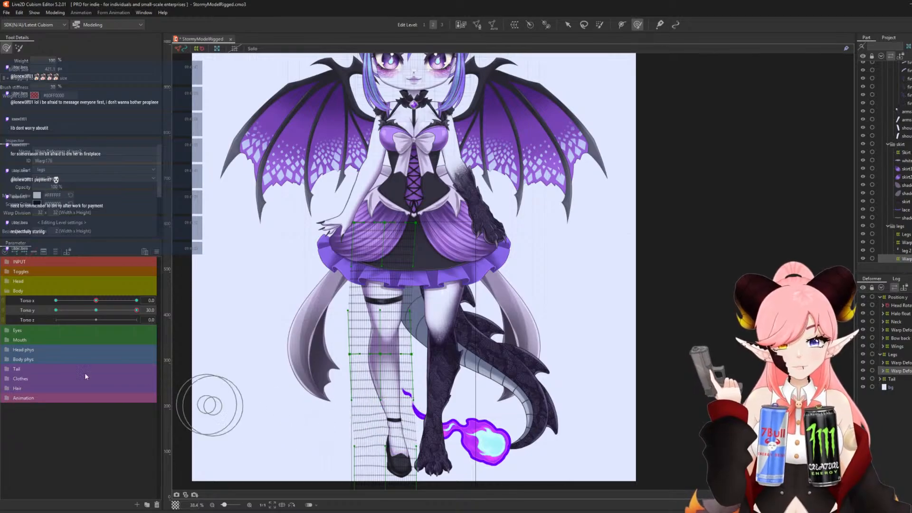
Preview the light leg's Torso y movement and refine the outline of its lower leg with a smaller deform brush at Torso y 30.
drag(69, 310, 137, 311)
scroll(390, 418, up, 8)
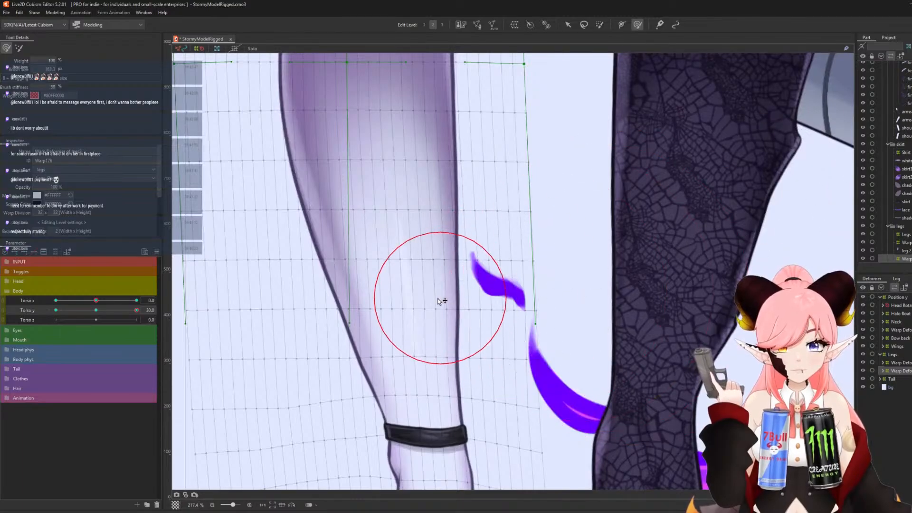
drag(487, 305, 468, 309)
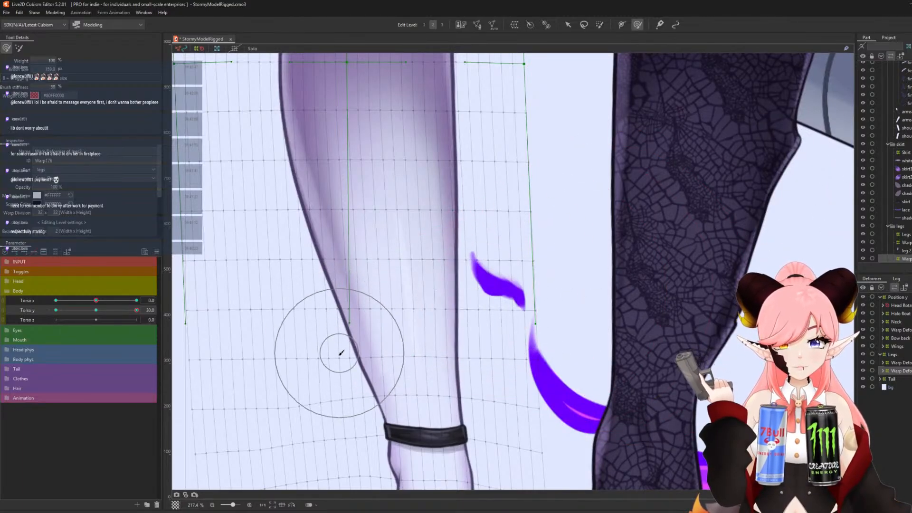
mouse_move(328, 356)
mouse_down()
mouse_move(338, 359)
mouse_move(315, 323)
mouse_up()
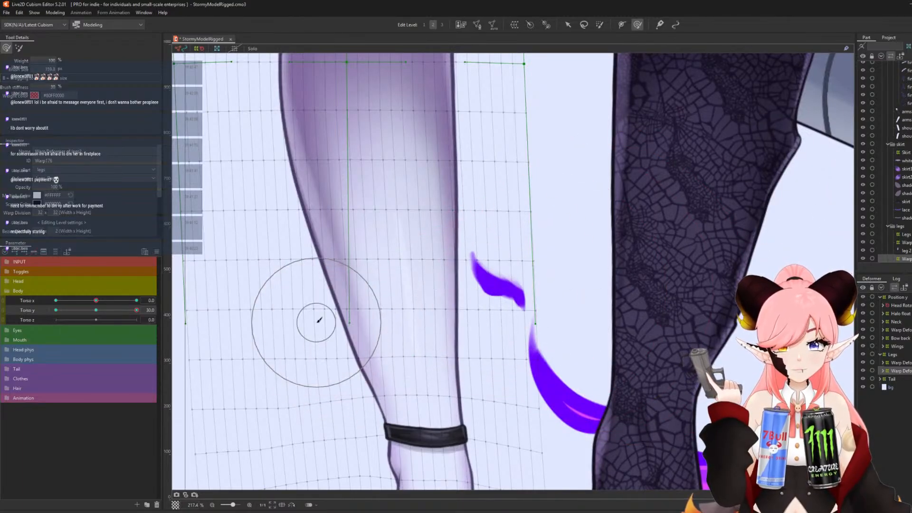
Deselect the leg deformer and examine the whole model's movement across the Torso y range.
scroll(342, 331, down, 3)
scroll(331, 320, down, 4)
scroll(328, 313, up, 2)
scroll(327, 311, down, 2)
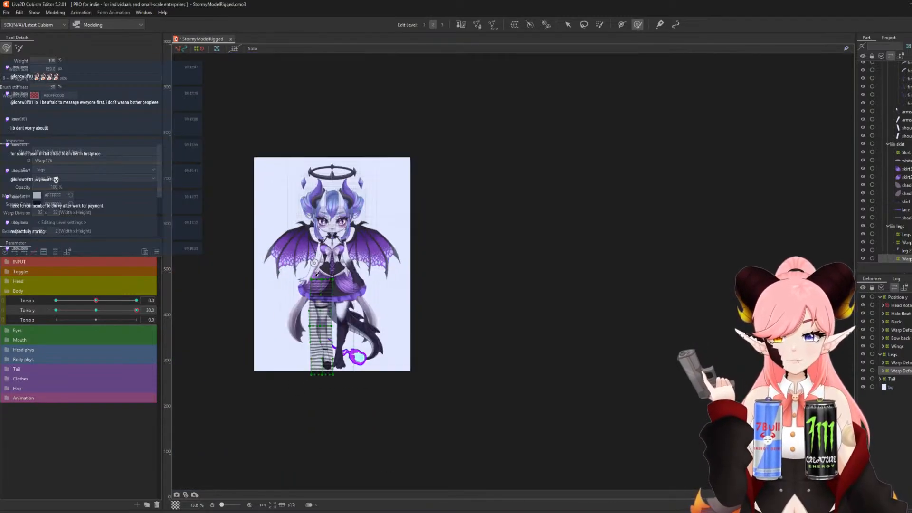
scroll(325, 309, up, 1)
click(568, 25)
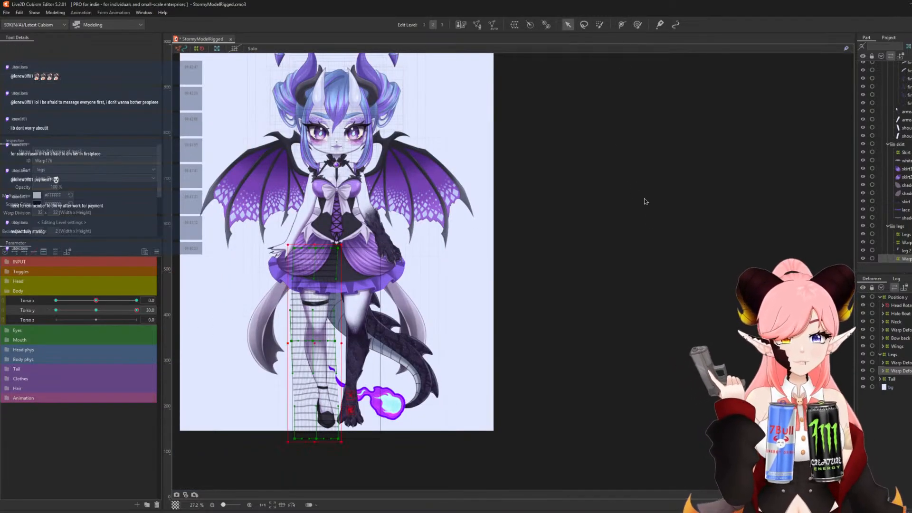
click(231, 290)
drag(137, 311, 5, 337)
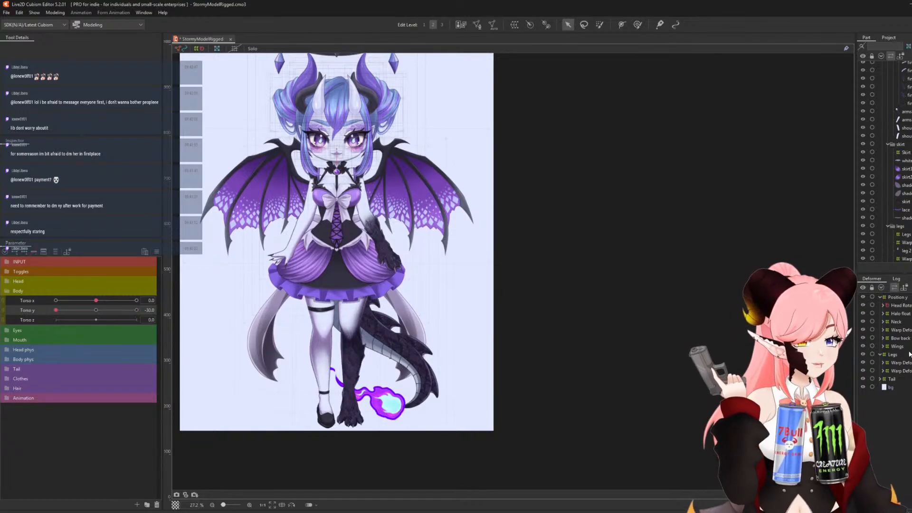
Add three Torso y keys to the Tail deformer, shift it slightly upward, and return Torso y to 0 after previewing the range.
click(896, 381)
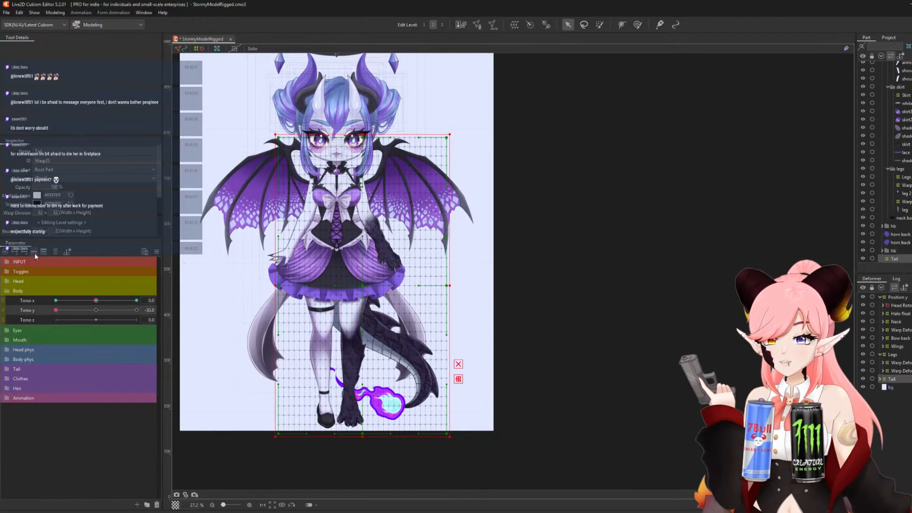
scroll(164, 285, up, 2)
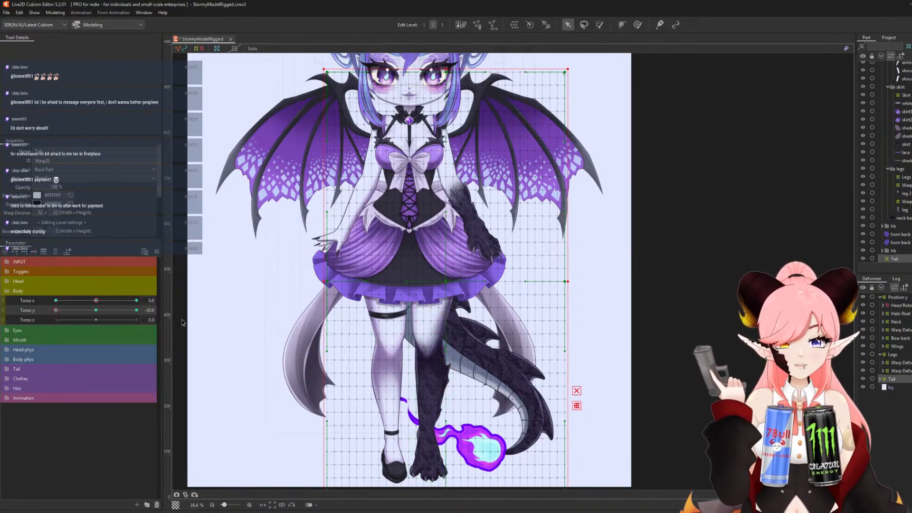
drag(442, 281, 442, 286)
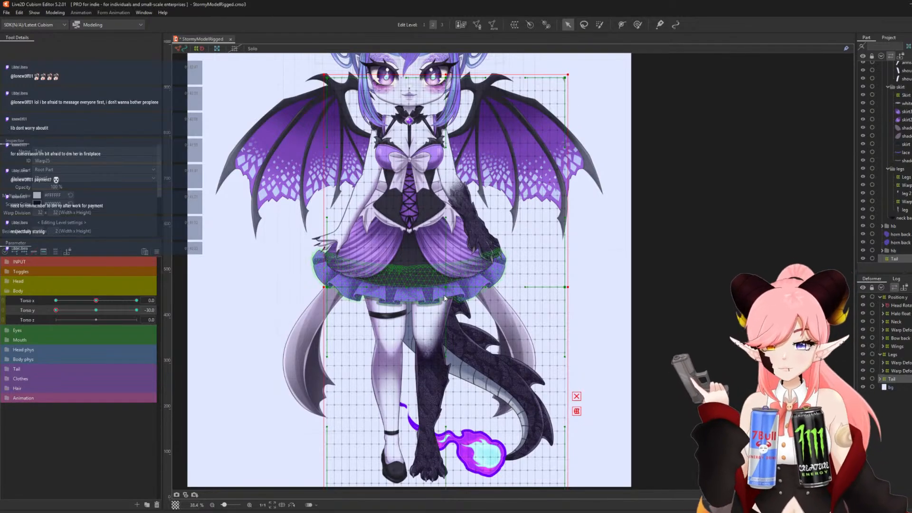
key(ctrl+z)
drag(446, 285, 444, 276)
click(137, 310)
drag(112, 311, 29, 323)
click(96, 309)
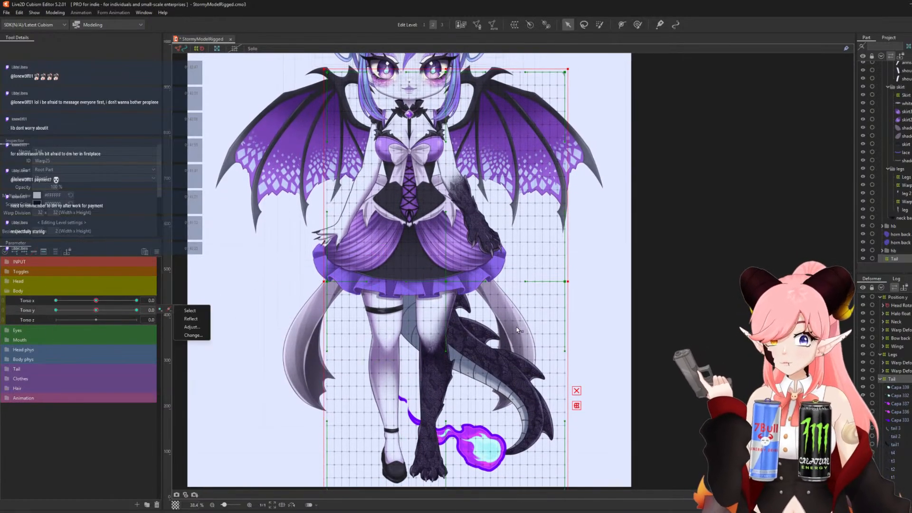
Open the physics settings and duplicate the Torso x physics group under the name Torso y.
scroll(472, 266, down, 3)
scroll(472, 266, up, 2)
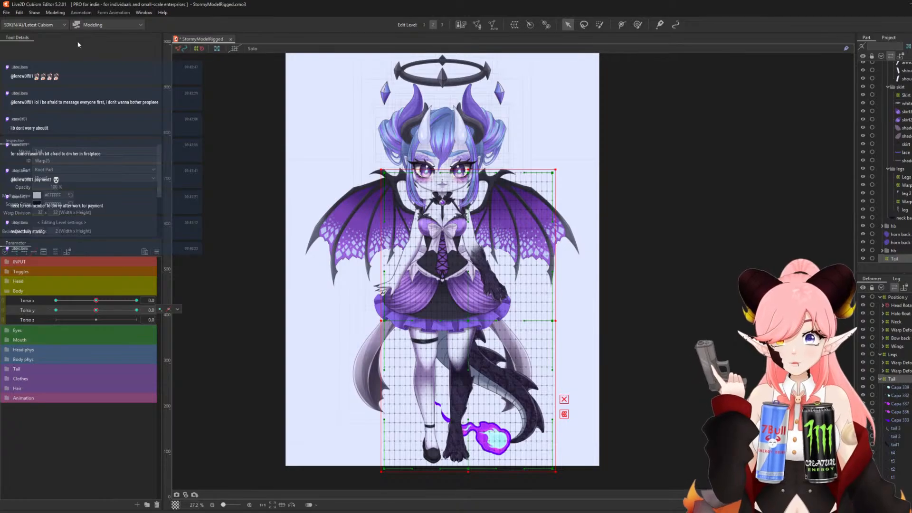
click(55, 13)
click(76, 173)
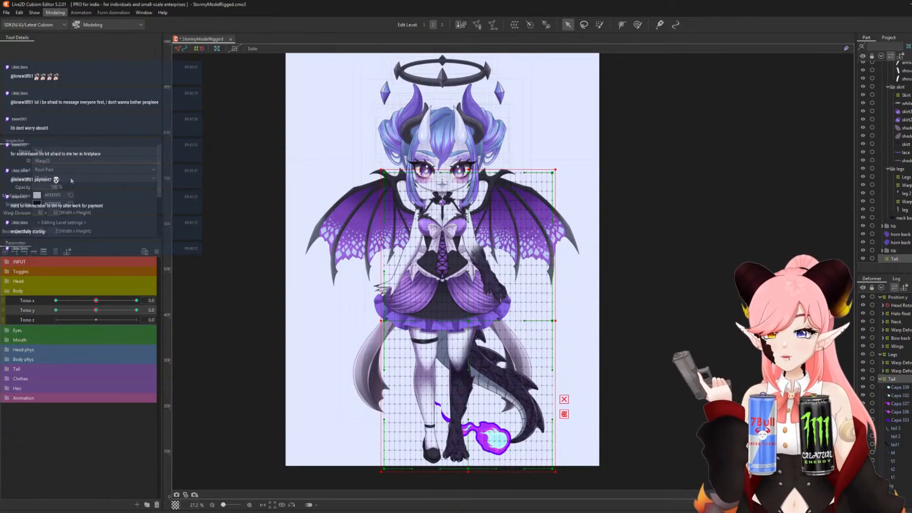
scroll(711, 276, up, 2)
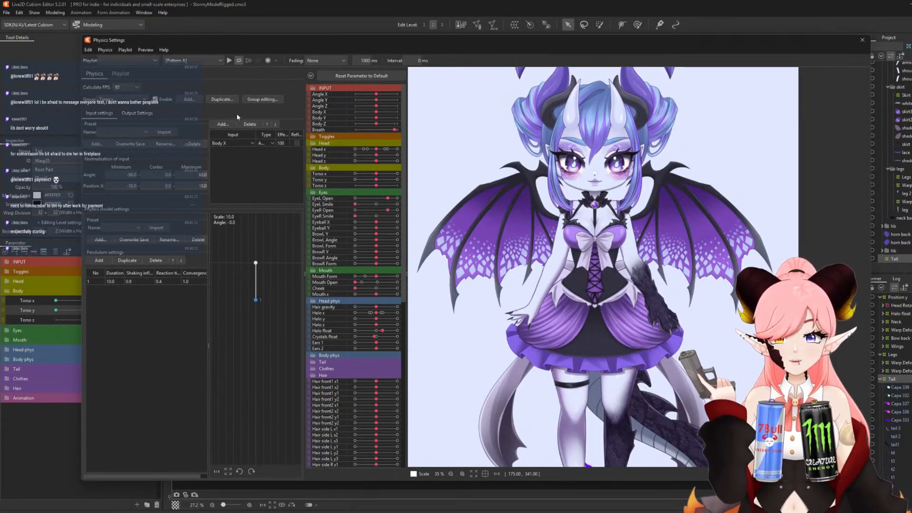
click(222, 99)
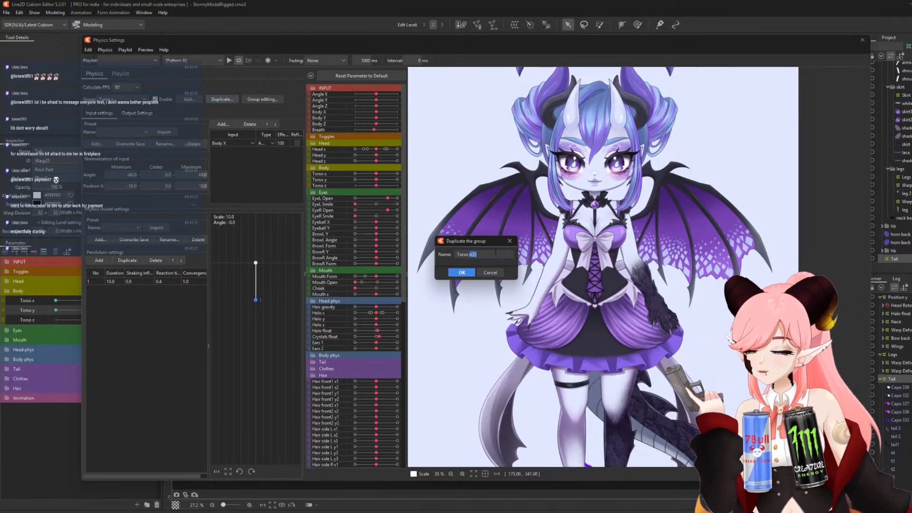
text(Torso y)
click(468, 273)
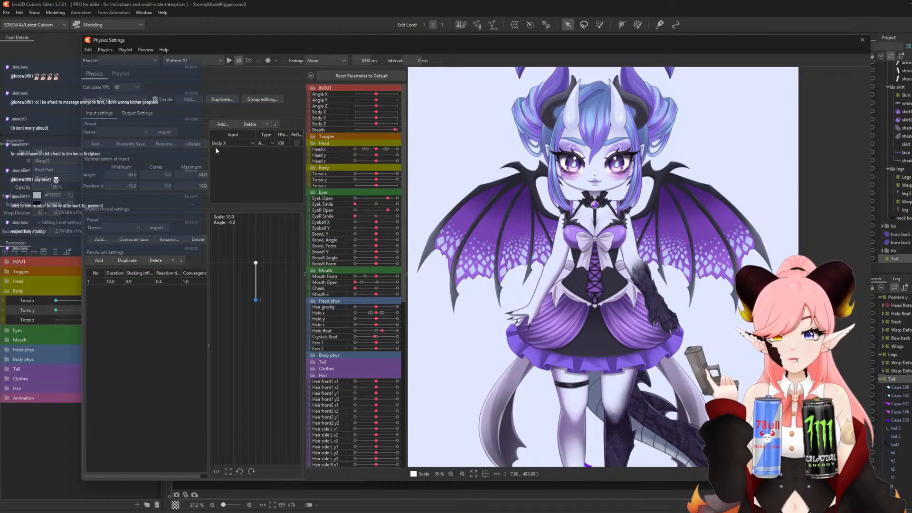
Set the Torso y physics group's input to Body Y and its output to Torso y, test the motion and close the physics settings.
click(223, 145)
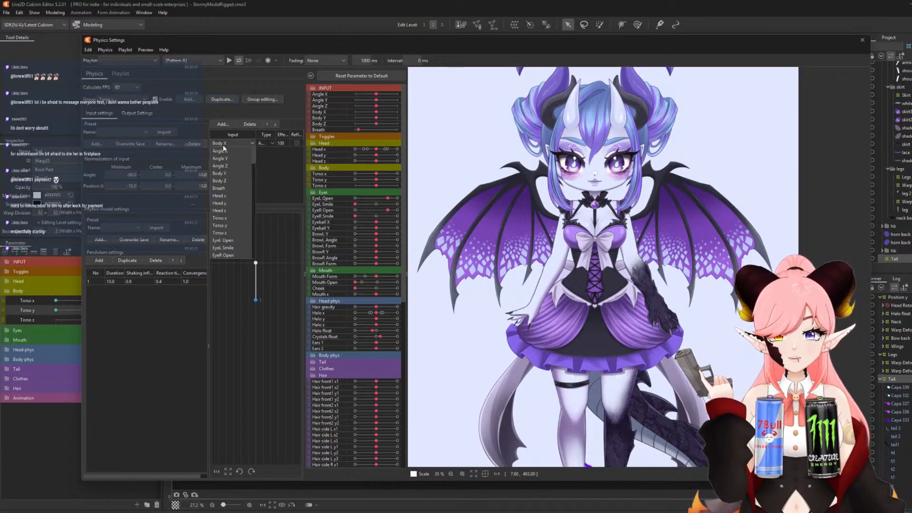
click(228, 174)
click(139, 113)
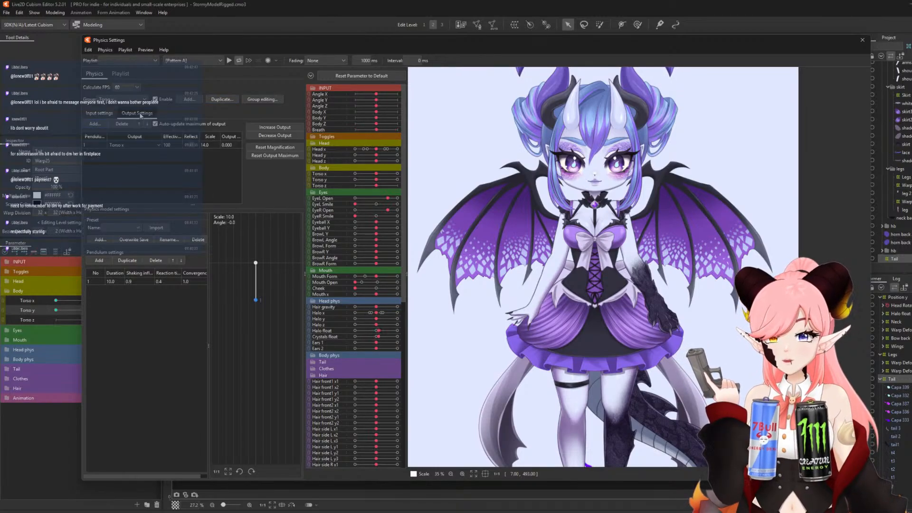
click(125, 147)
drag(161, 161, 161, 165)
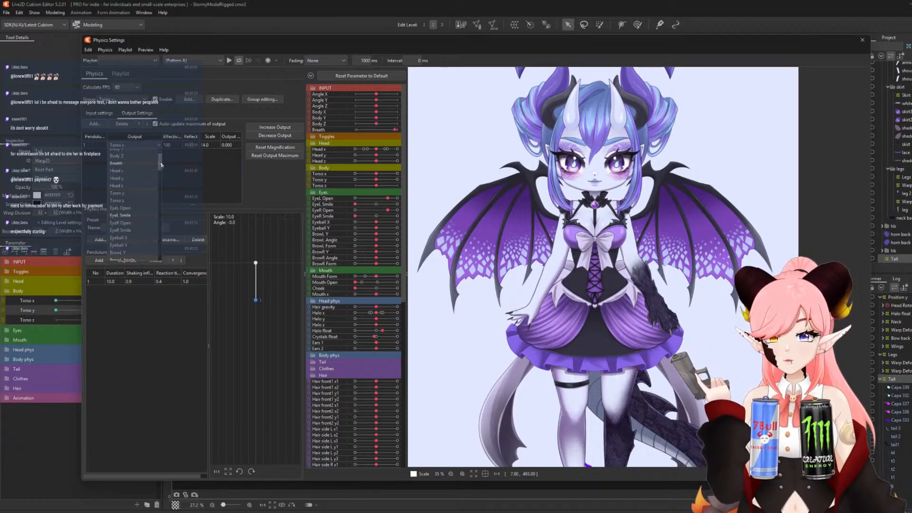
click(127, 195)
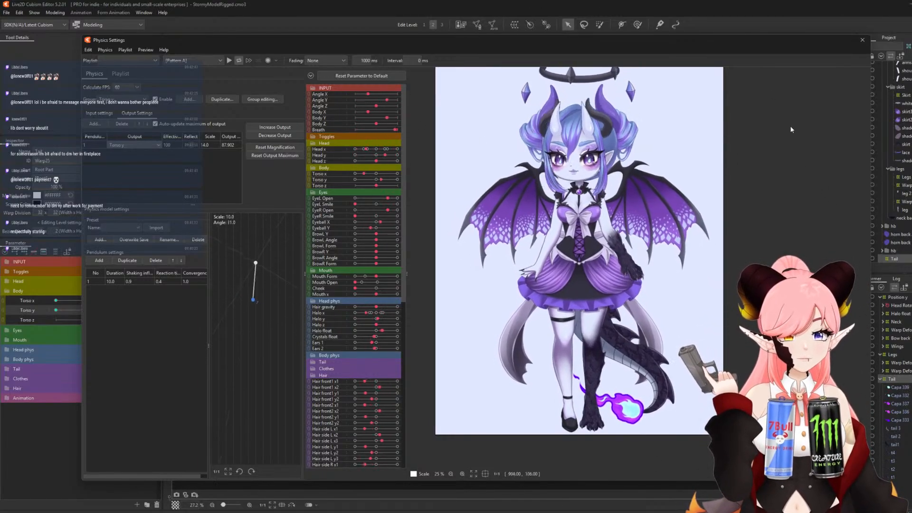
click(862, 40)
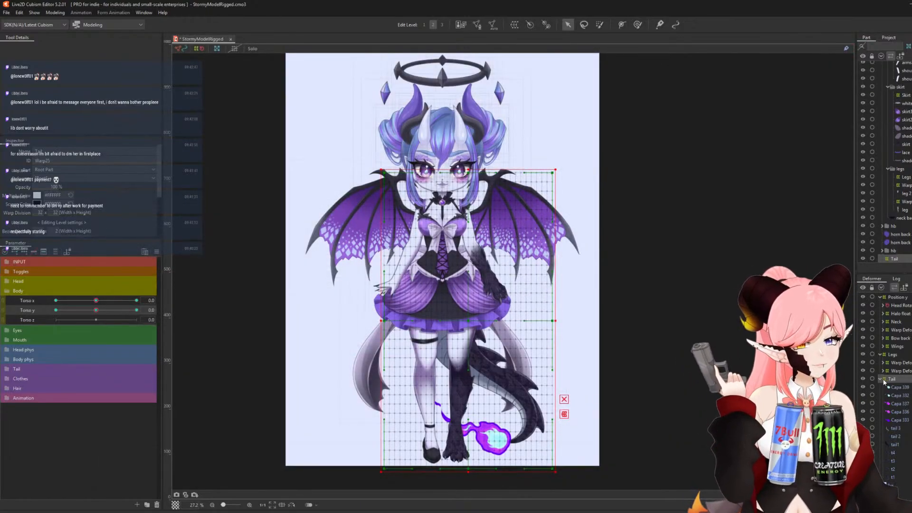
Select the leg and tail warp deformers, expand the body's warp deformer and check the Body and Arms deformers inside it.
ctrl+click(901, 371)
ctrl+click(902, 363)
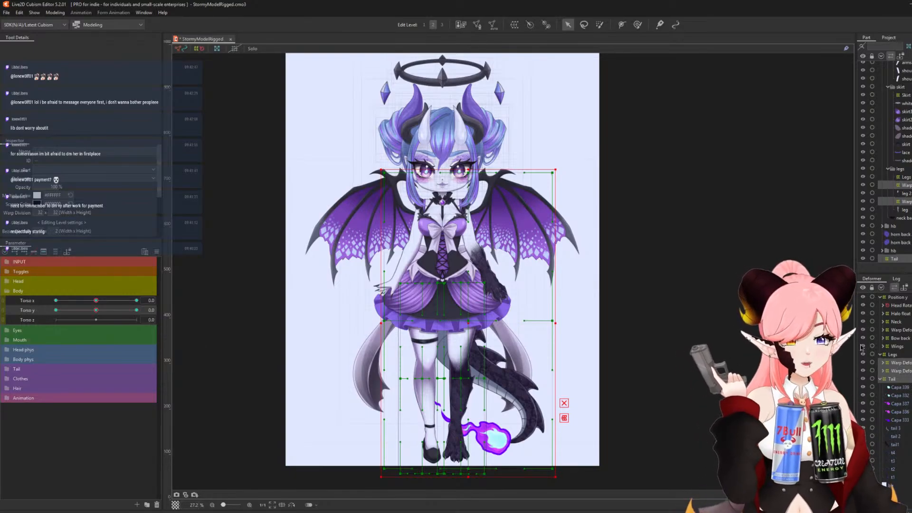
click(899, 347)
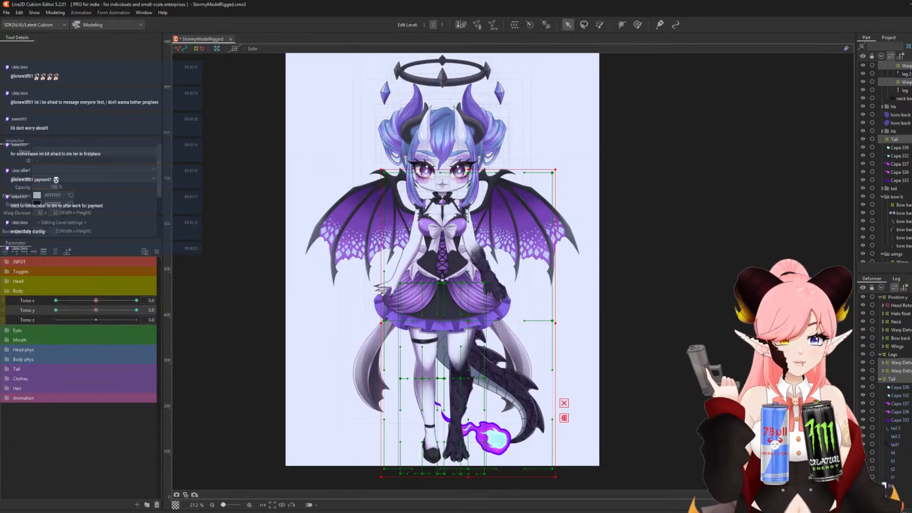
ctrl+click(909, 332)
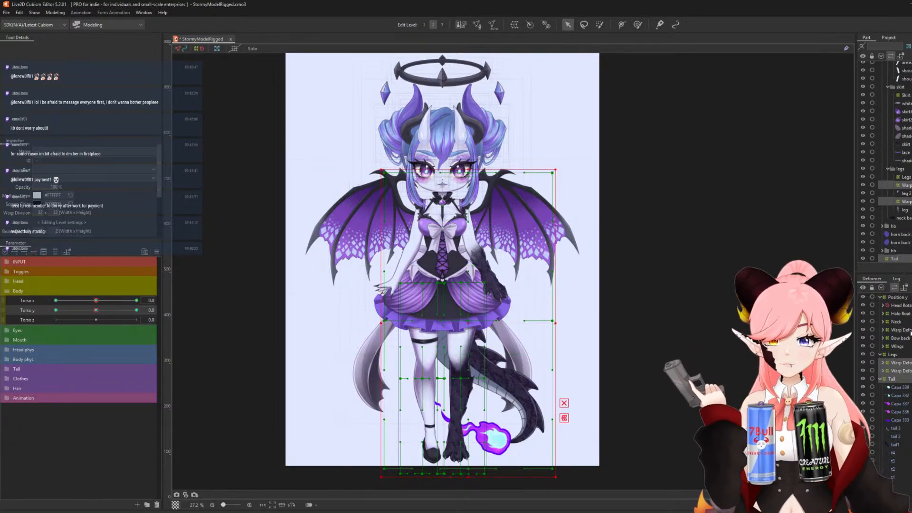
click(883, 329)
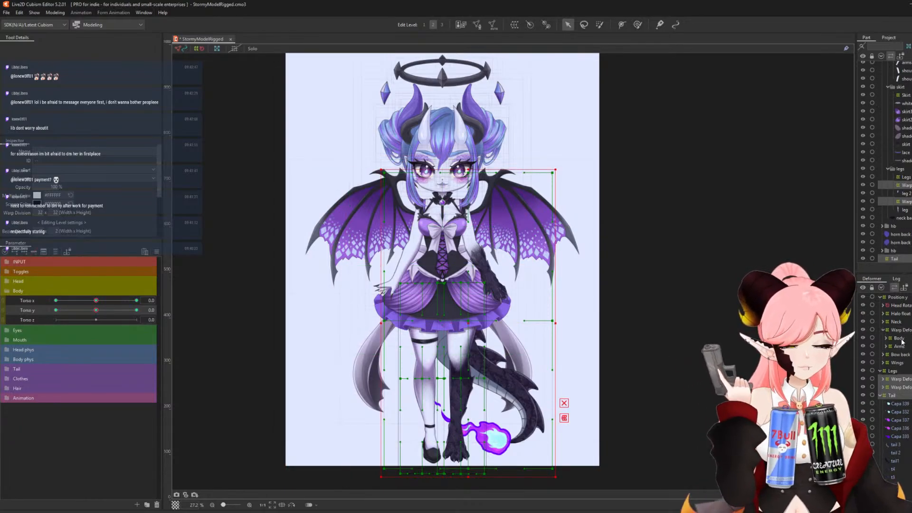
click(899, 337)
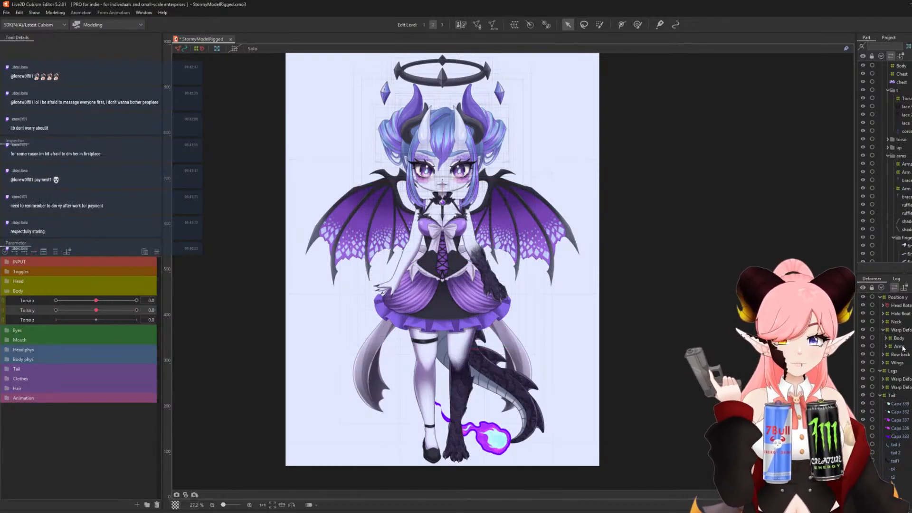
click(900, 347)
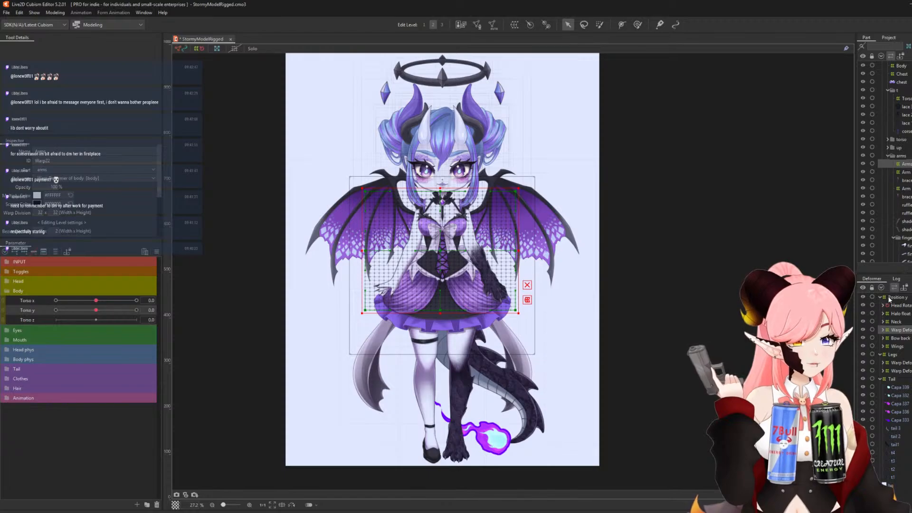
Select both leg warp deformers and the Tail deformer, and synthesize their corners for Torso x and Torso y using the default value as reference.
click(896, 364)
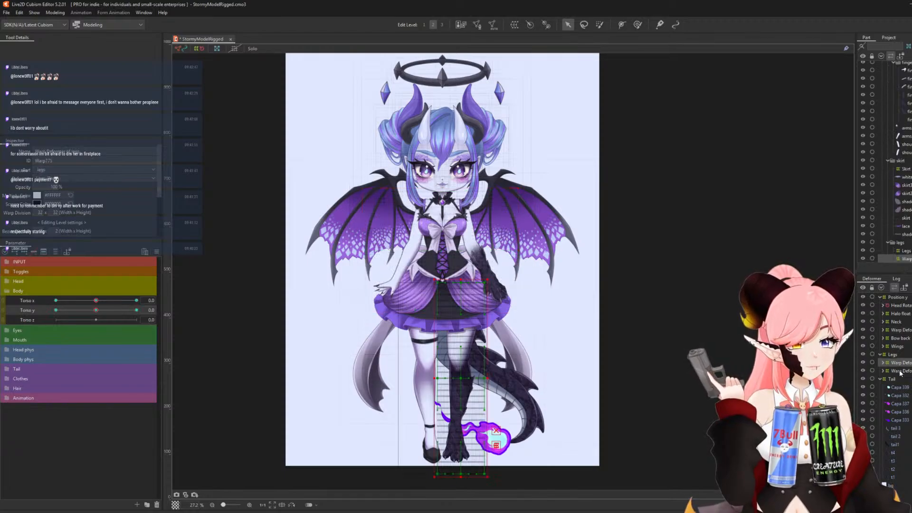
ctrl+click(896, 371)
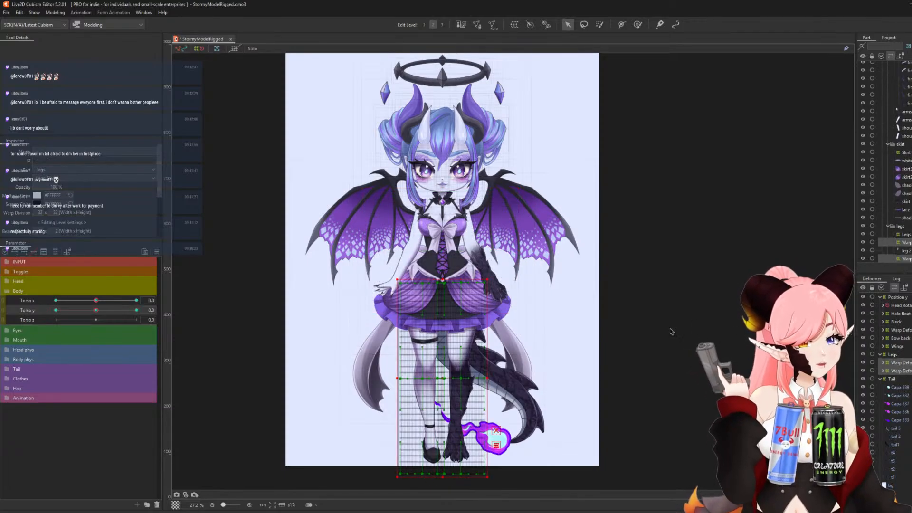
ctrl+click(891, 380)
key(ctrl+4)
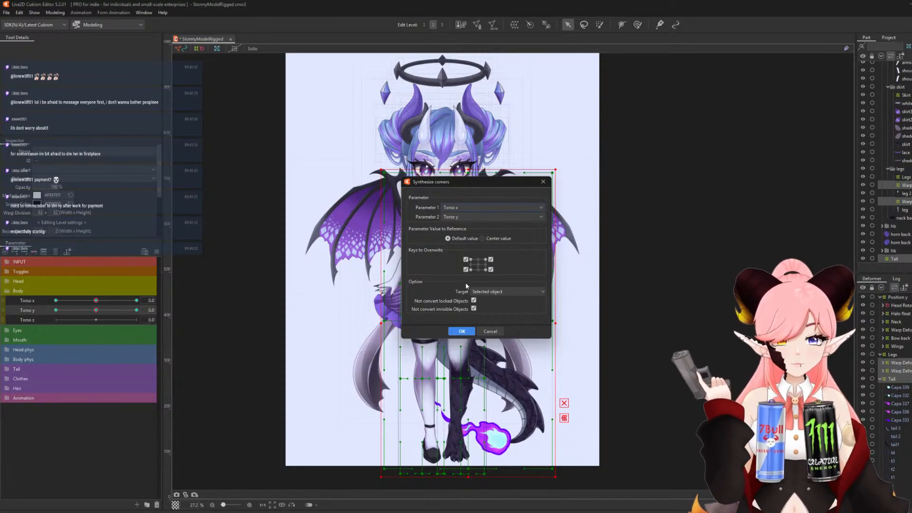
click(460, 331)
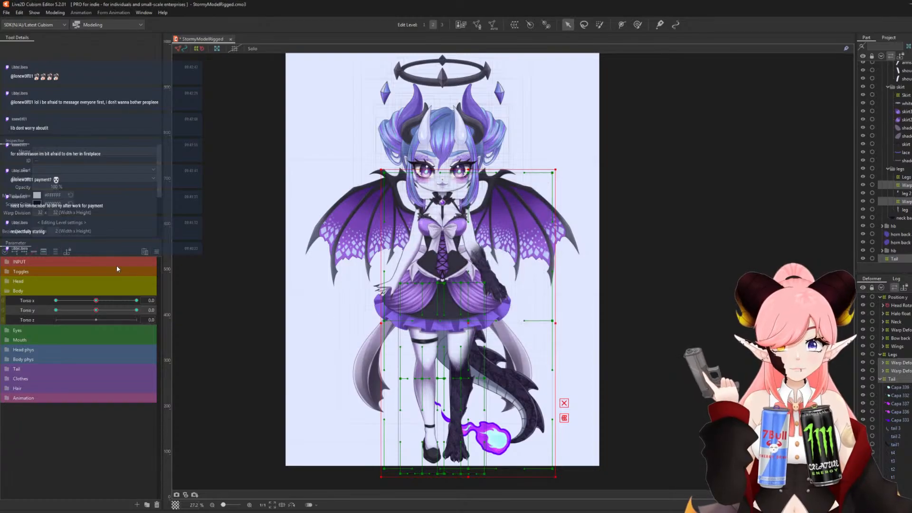
Open the physics settings, examine how the body moves with the combined Torso x and Torso y motion, and close them.
click(156, 253)
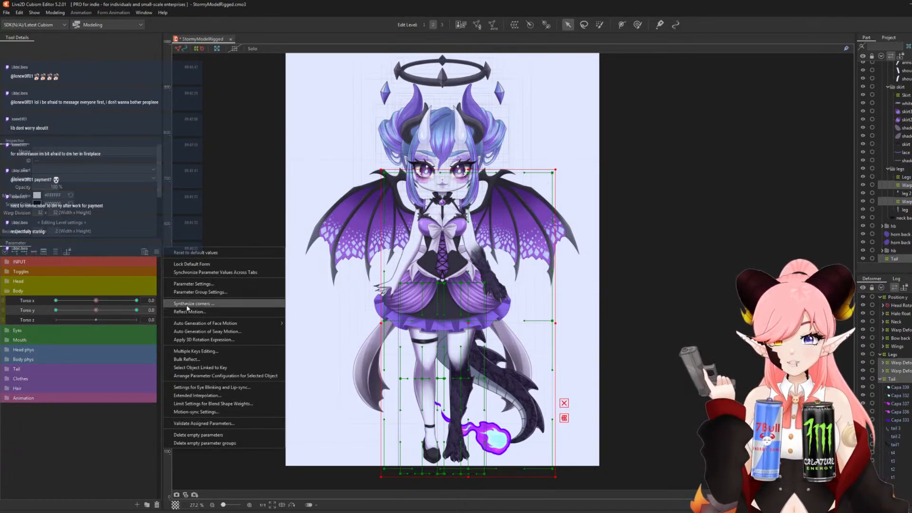
click(88, 261)
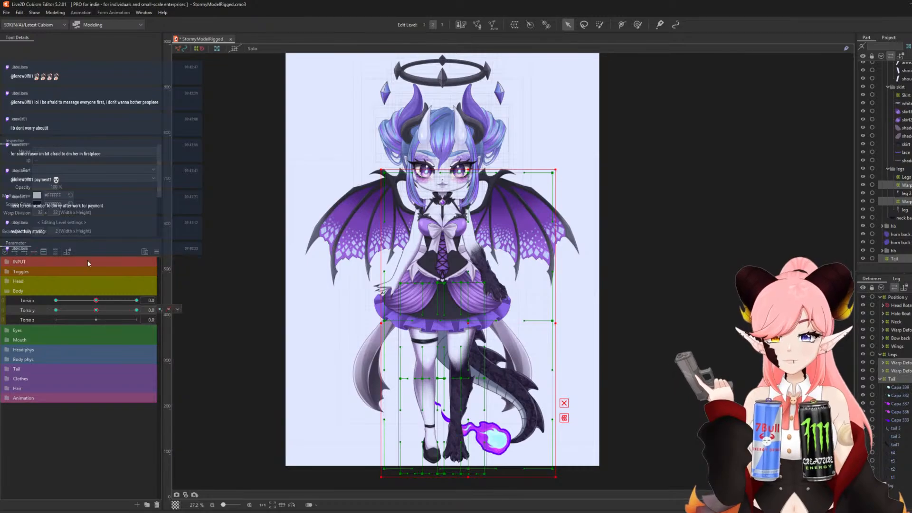
click(55, 12)
click(76, 178)
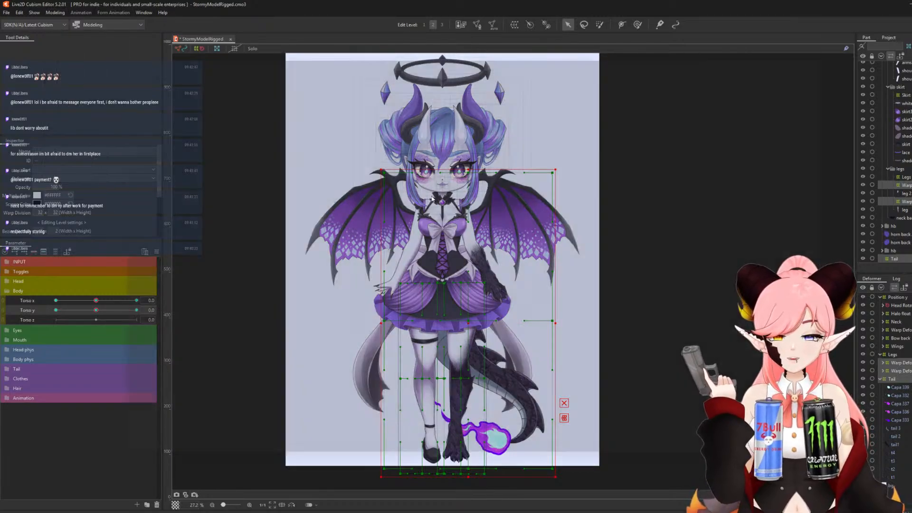
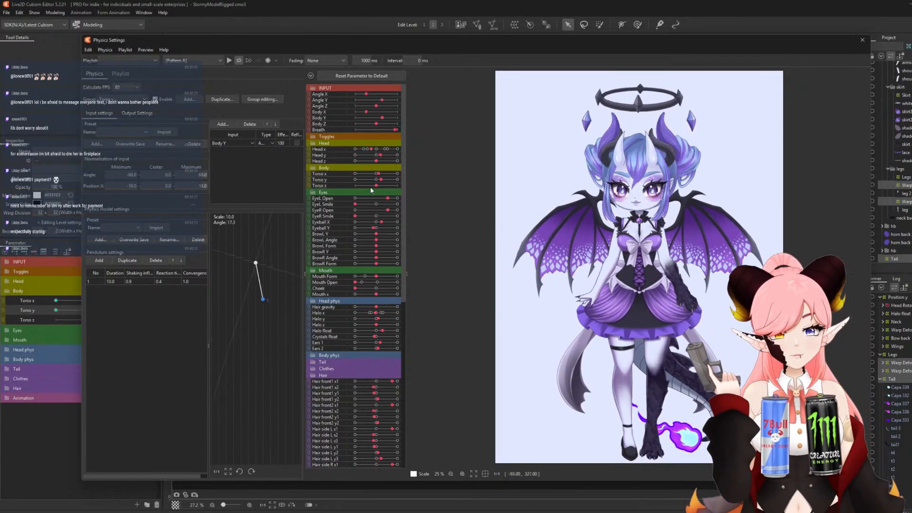
click(862, 40)
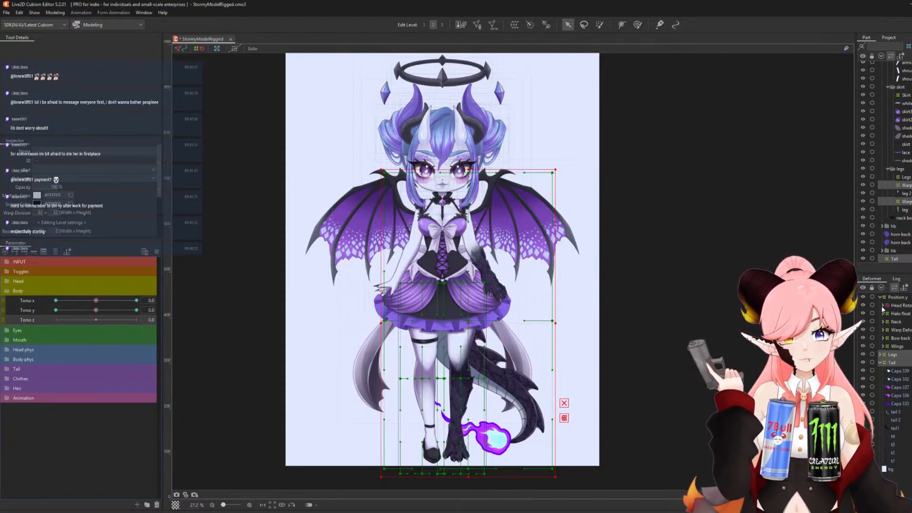
Add three Torso z keys to the Position y deformer and set Torso z to -30.
click(897, 300)
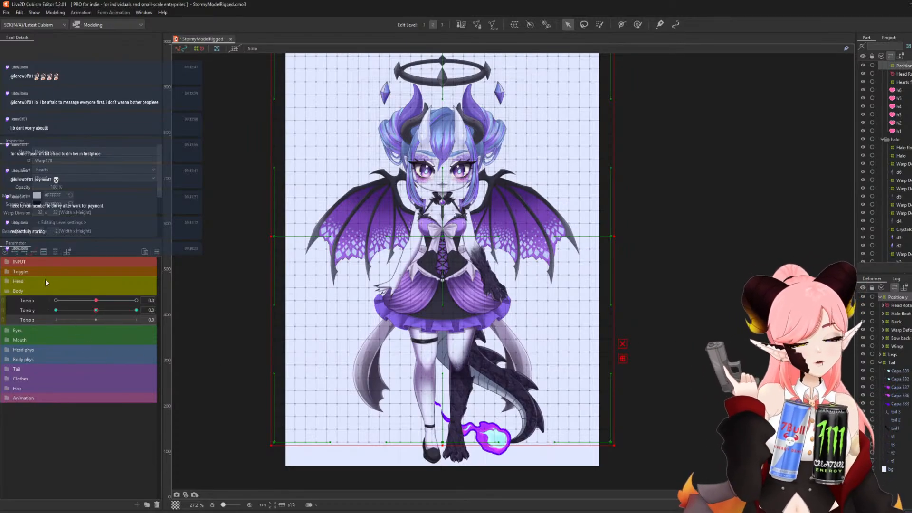
click(24, 253)
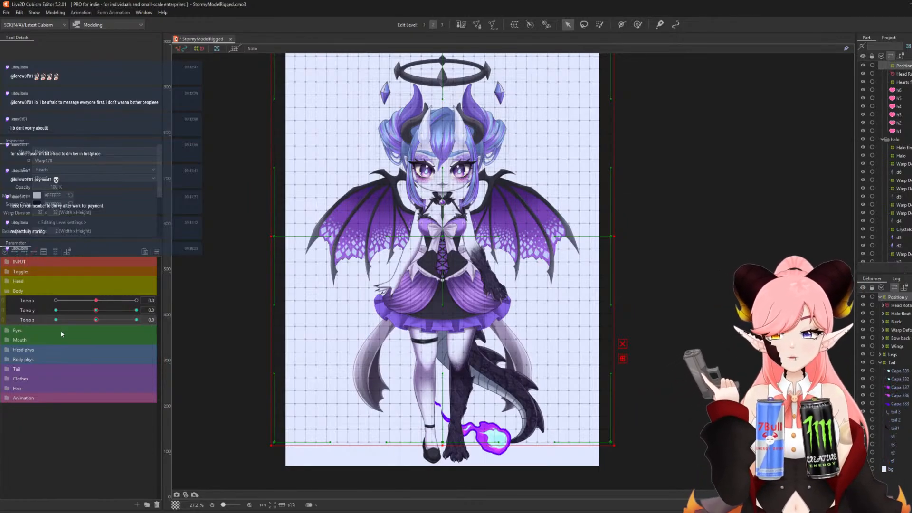
scroll(339, 289, down, 2)
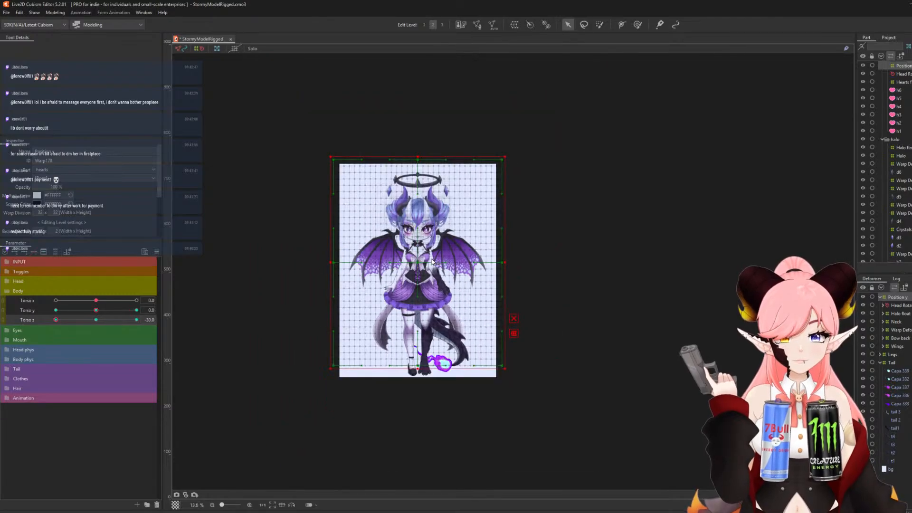
scroll(410, 288, up, 2)
scroll(503, 167, down, 2)
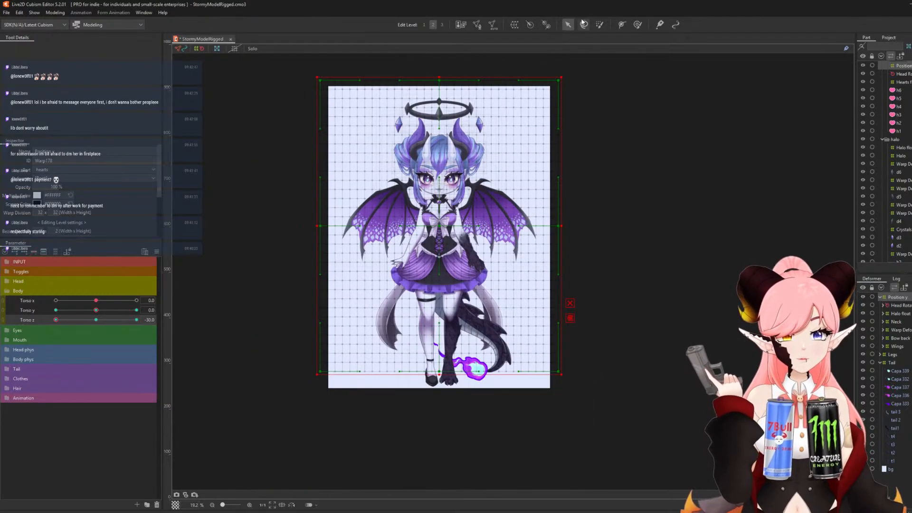
Select the upper half of the Position y deformer's grid points using Brush Selection with a brush size of about 2648 px.
click(600, 24)
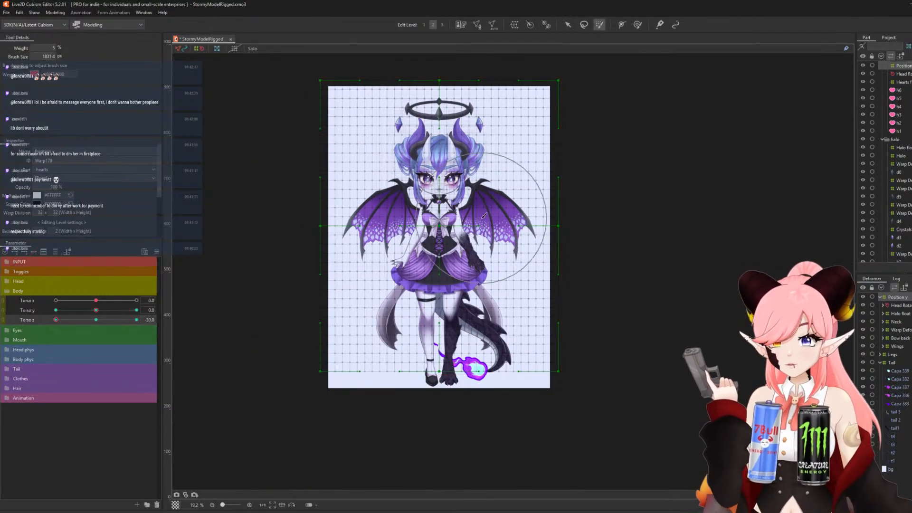
drag(377, 194, 399, 196)
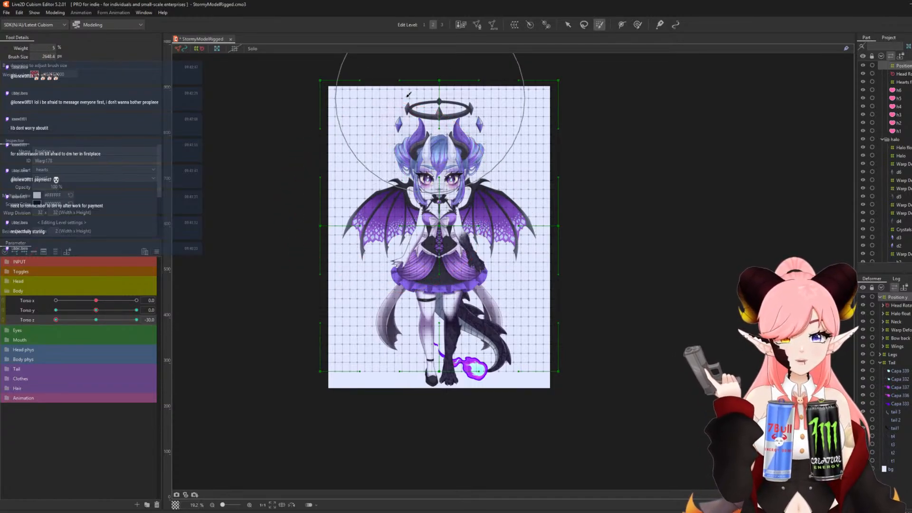
mouse_move(343, 97)
mouse_down()
mouse_move(551, 97)
mouse_move(527, 95)
mouse_move(517, 109)
mouse_move(376, 172)
mouse_move(365, 162)
mouse_move(536, 171)
mouse_move(278, 175)
mouse_up()
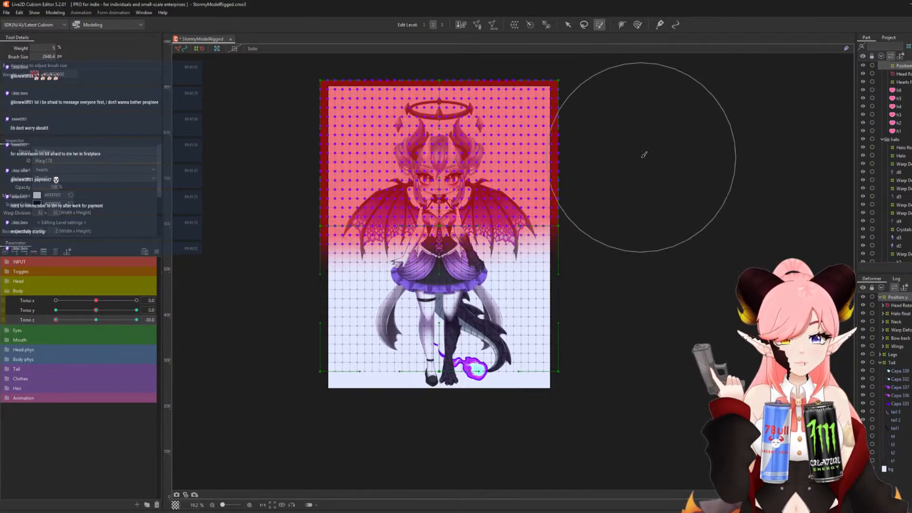
click(568, 25)
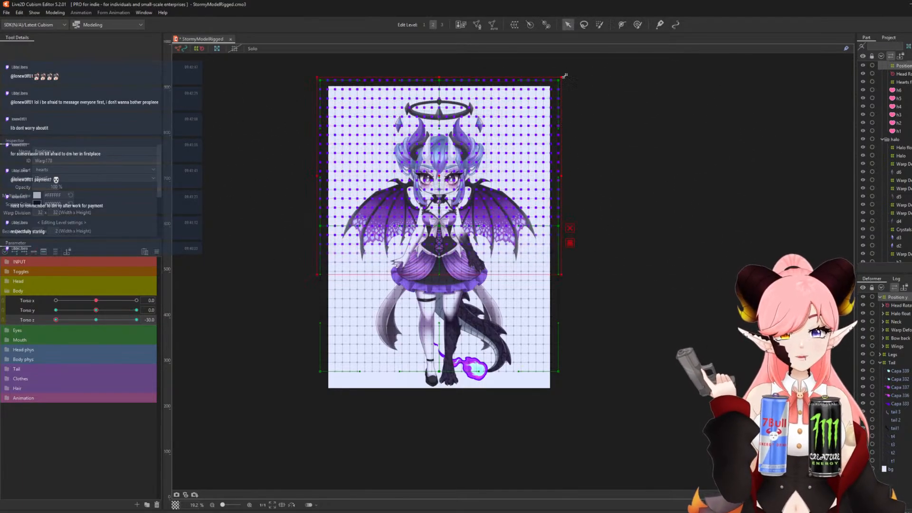
Rotate the selected upper grid points counter-clockwise and shift them slightly left for the Torso z -30 pose.
drag(565, 72, 549, 60)
scroll(458, 218, up, 3)
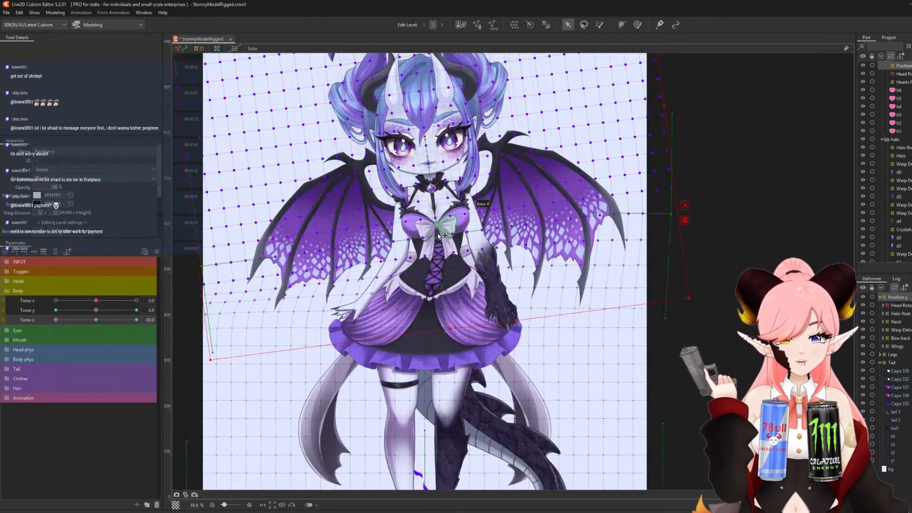
drag(436, 236, 427, 236)
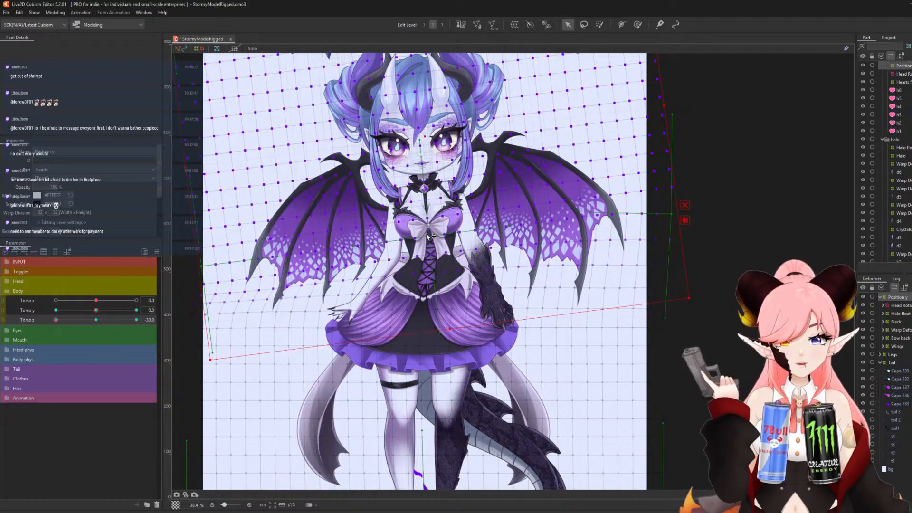
key(ctrl+z)
drag(418, 118, 405, 117)
scroll(482, 197, down, 3)
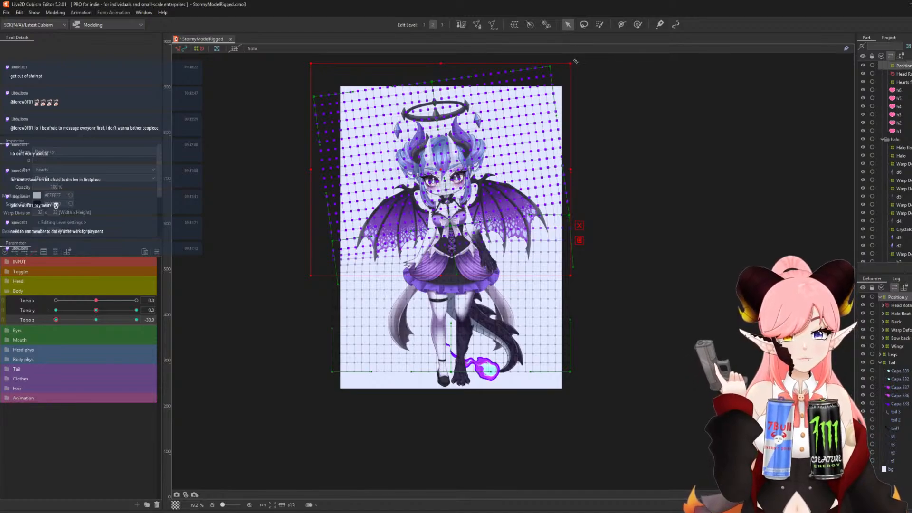
Tilt the upper grid points a little further counter-clockwise, nudge them left, preview the Torso z movement and deselect the deformer.
drag(575, 61, 572, 57)
scroll(461, 229, up, 3)
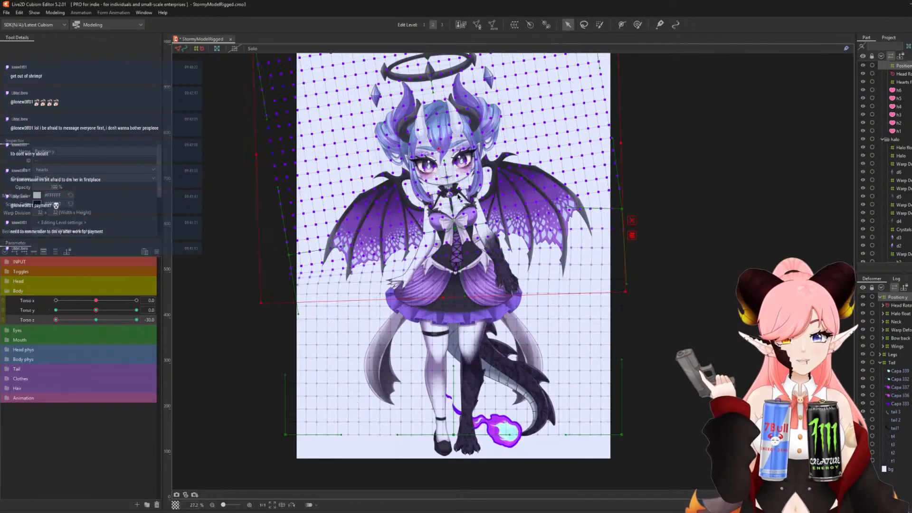
drag(433, 135, 429, 135)
scroll(400, 191, down, 3)
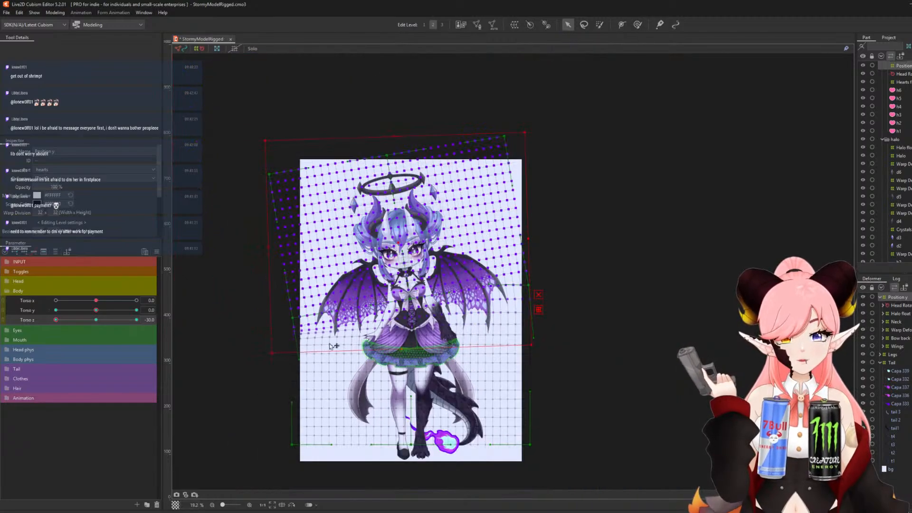
drag(70, 319, 41, 325)
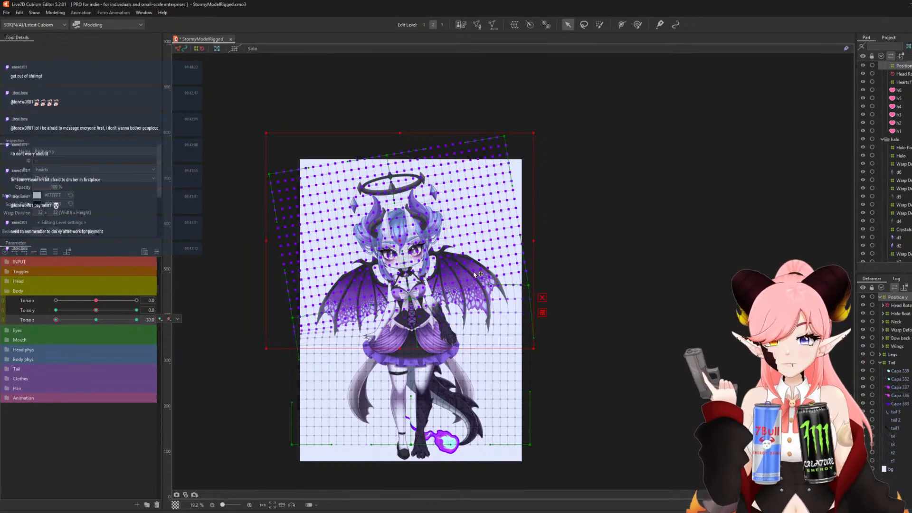
click(513, 285)
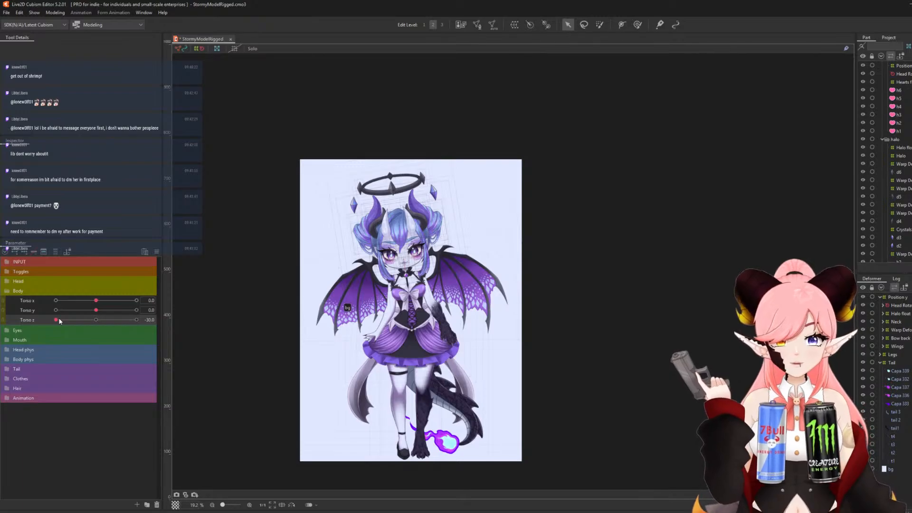
Reselect the Position y deformer and apply Reflect Motion to its Torso z tilt.
mouse_move(58, 319)
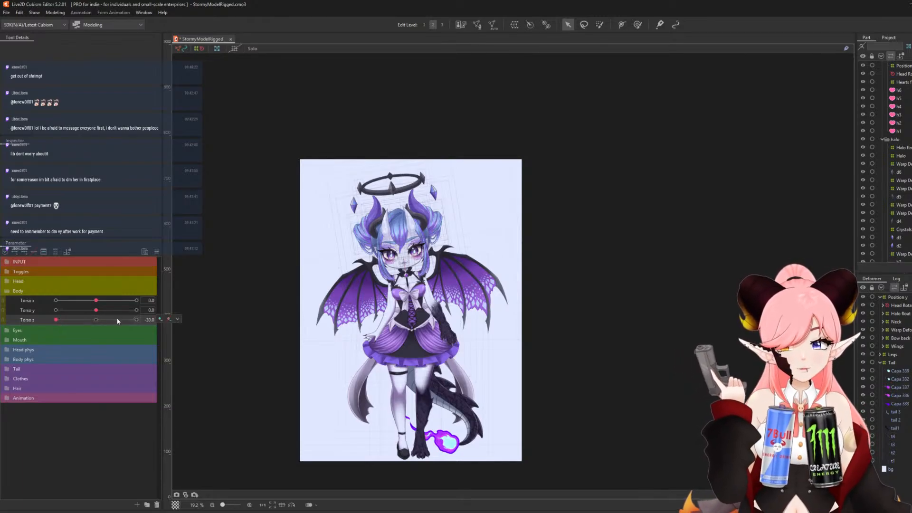
click(177, 319)
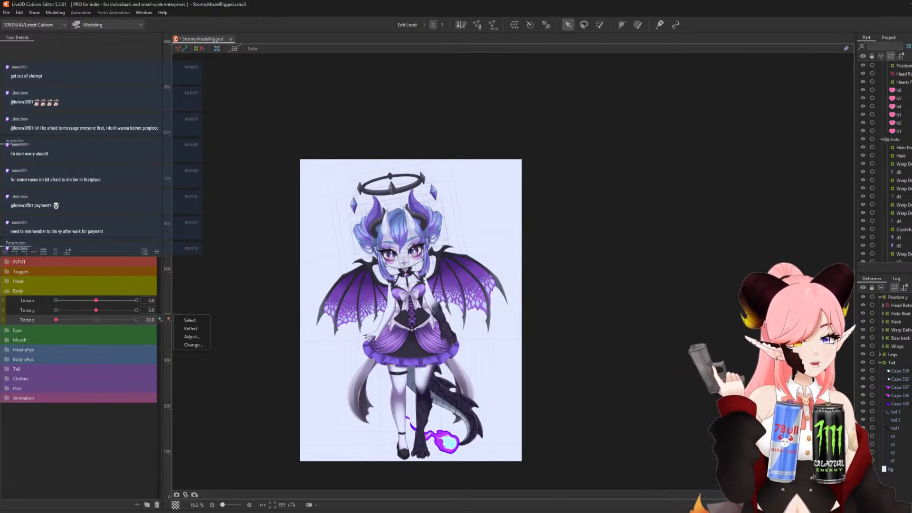
click(899, 298)
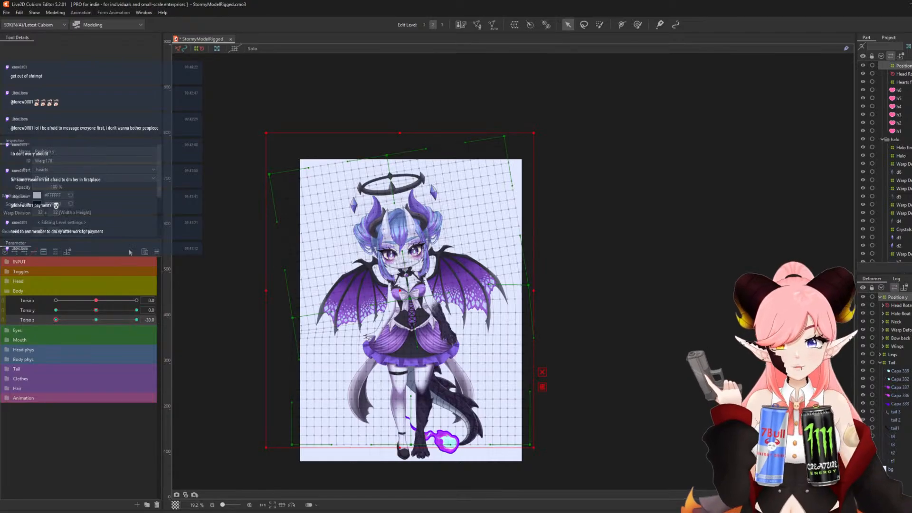
click(157, 253)
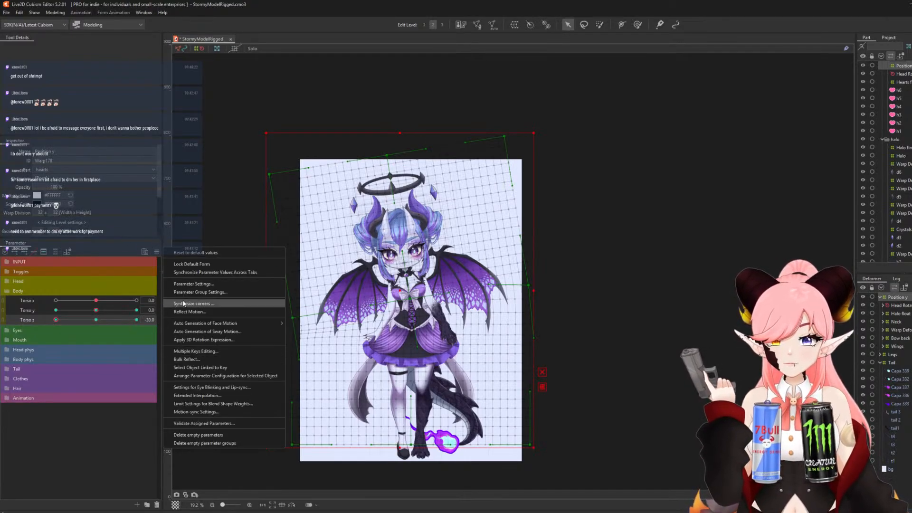
click(191, 311)
click(469, 335)
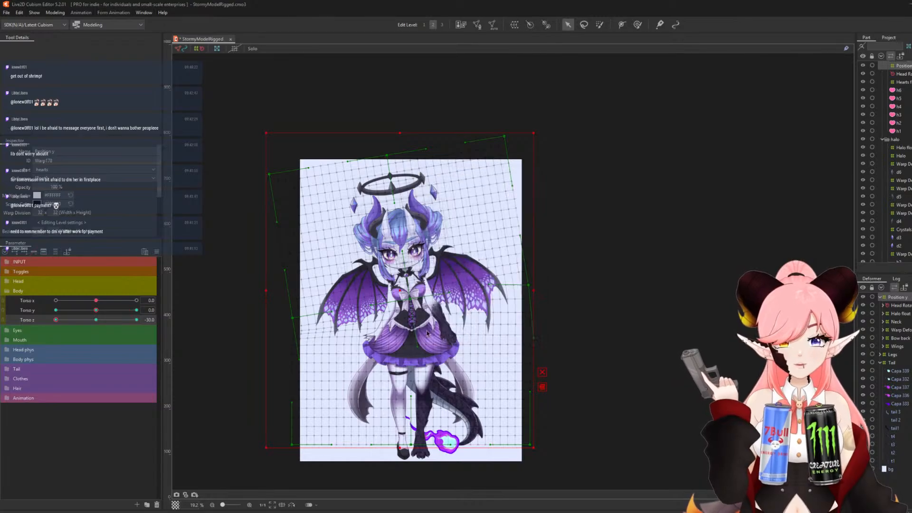
Preview the Torso z tilt, return it to 0 and synthesize corners between Torso y and Torso z for the selected deformer.
drag(66, 321, 1, 293)
click(97, 321)
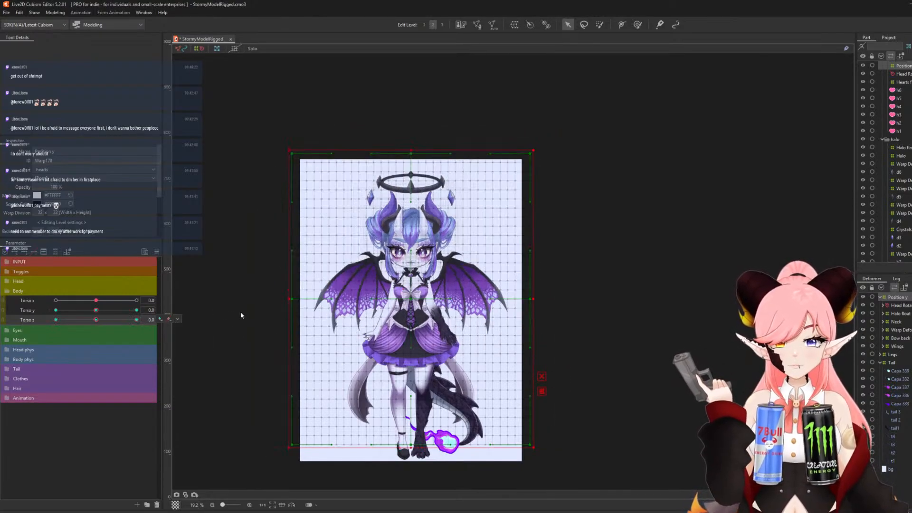
key(ctrl+4)
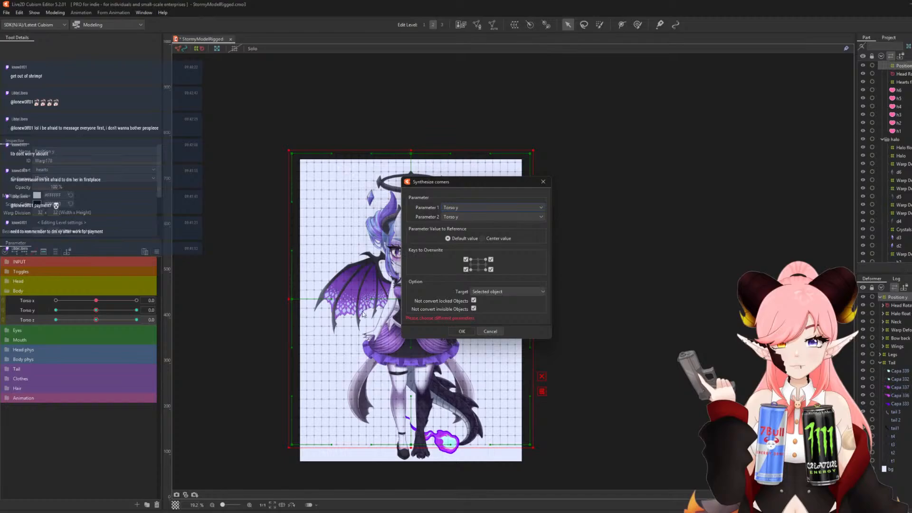
click(461, 216)
click(459, 232)
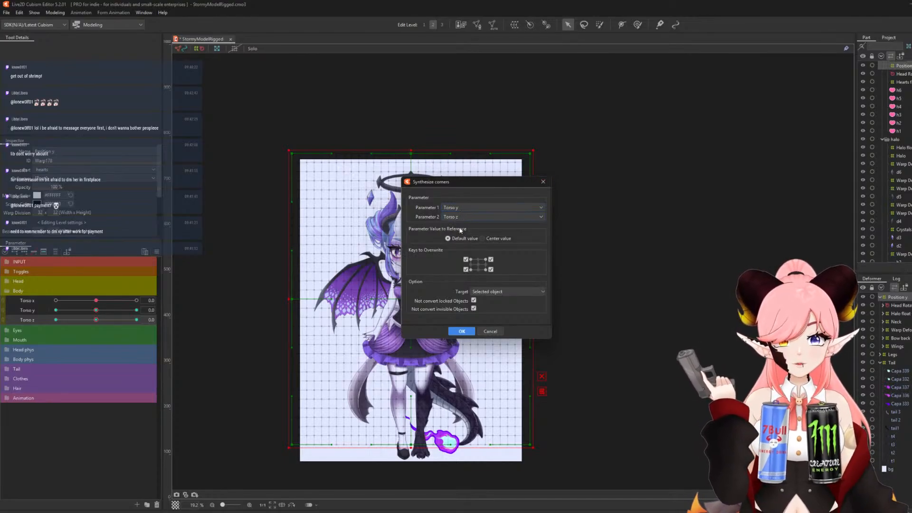
click(456, 334)
Create a 32 × 32 warp deformer named "Warp Deformer of wings" as the parent of the Wings deformer.
scroll(422, 355, up, 2)
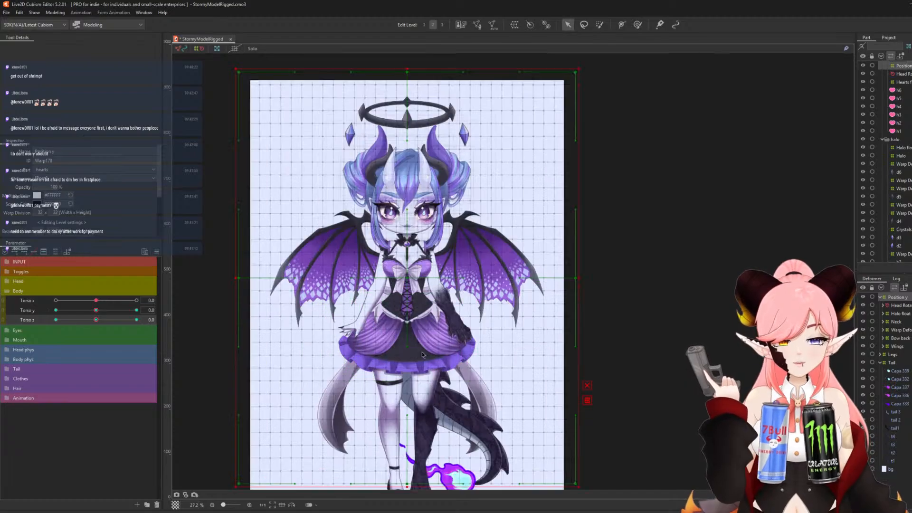
click(900, 348)
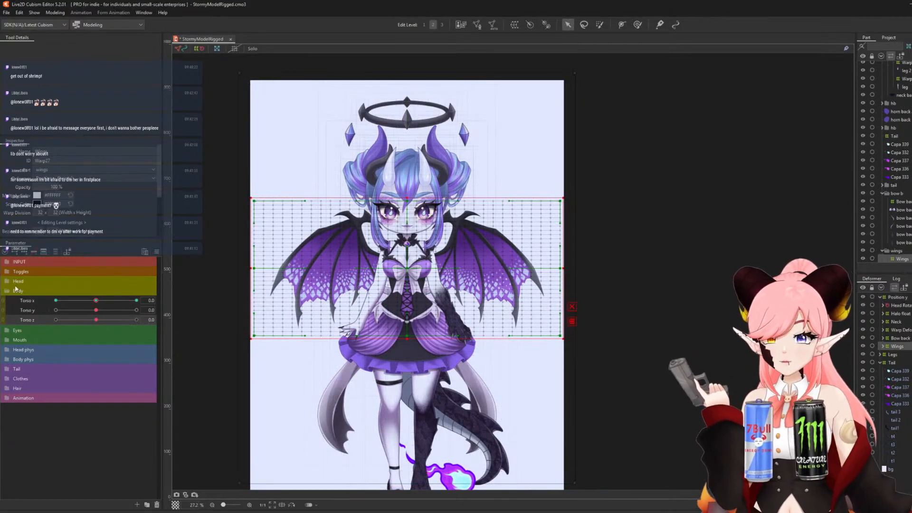
drag(93, 320, 56, 320)
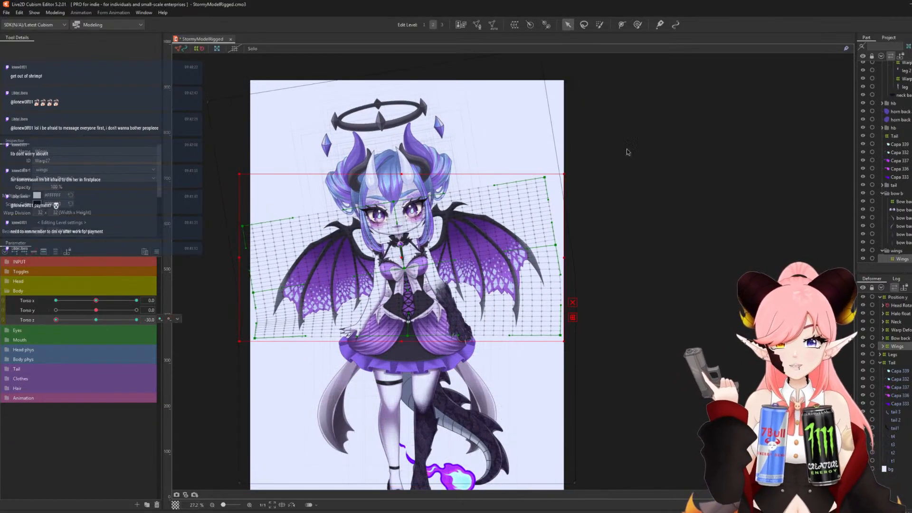
key(ctrl+z)
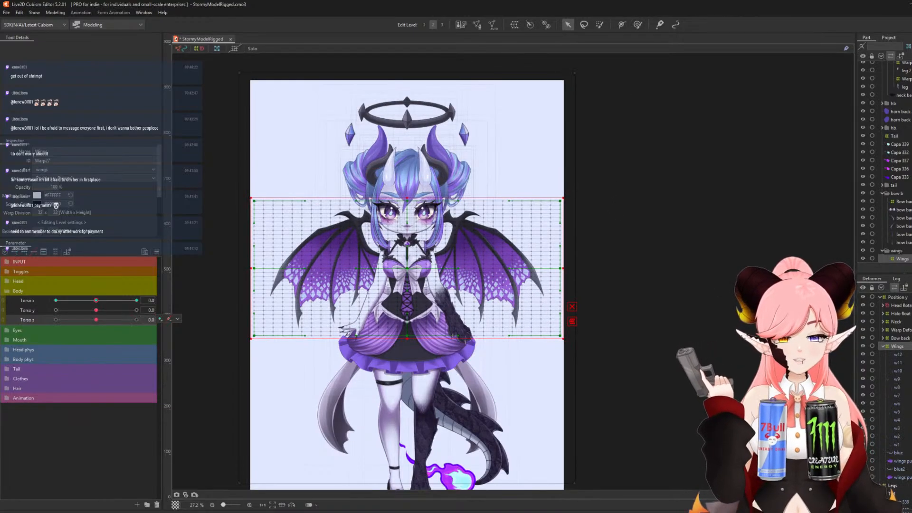
click(515, 25)
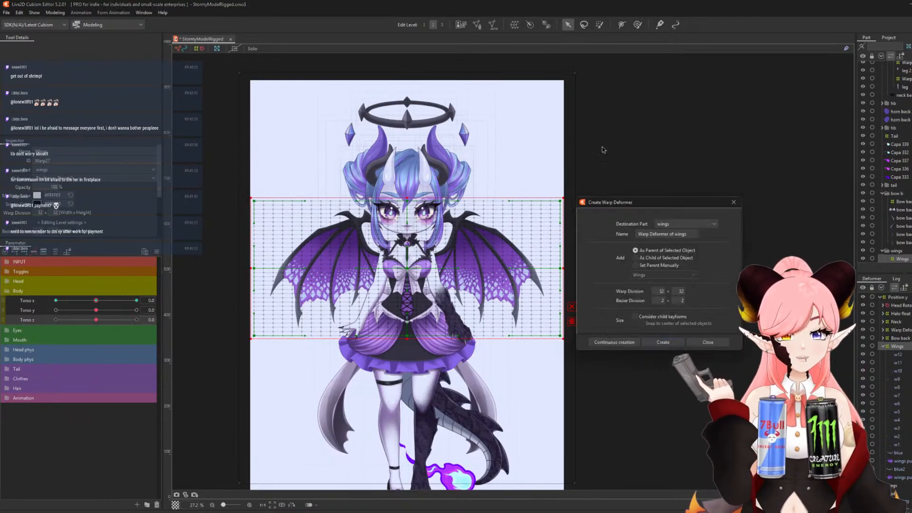
click(663, 343)
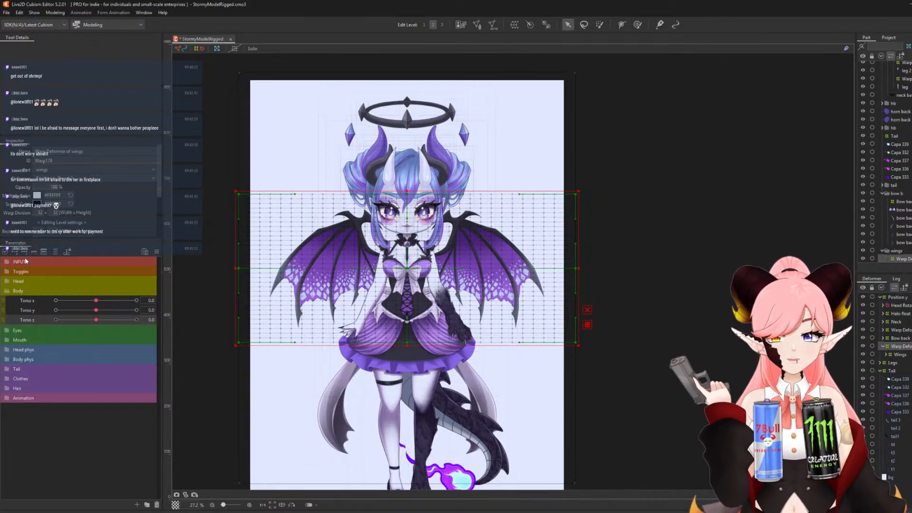
Key the new wings deformer on Torso z and, at -30, brush its lower-left corner down and lower-right corner up.
drag(95, 320, 13, 318)
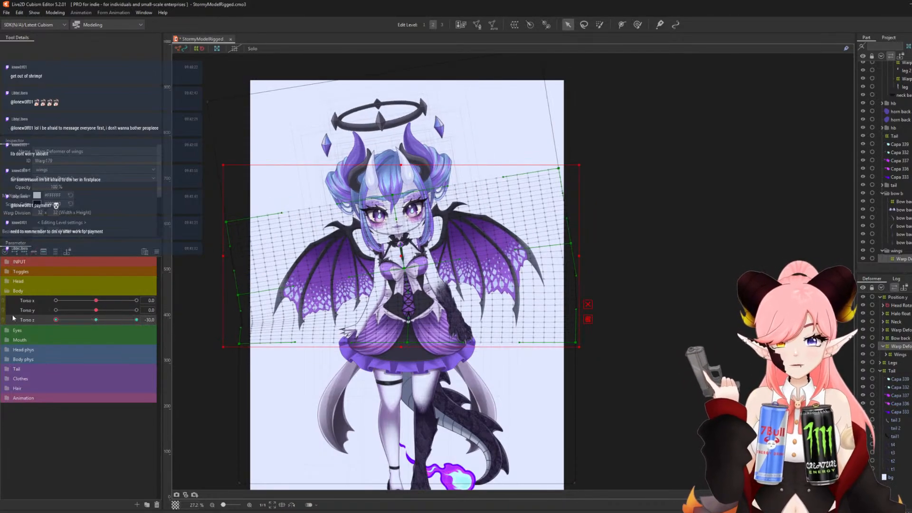
click(638, 24)
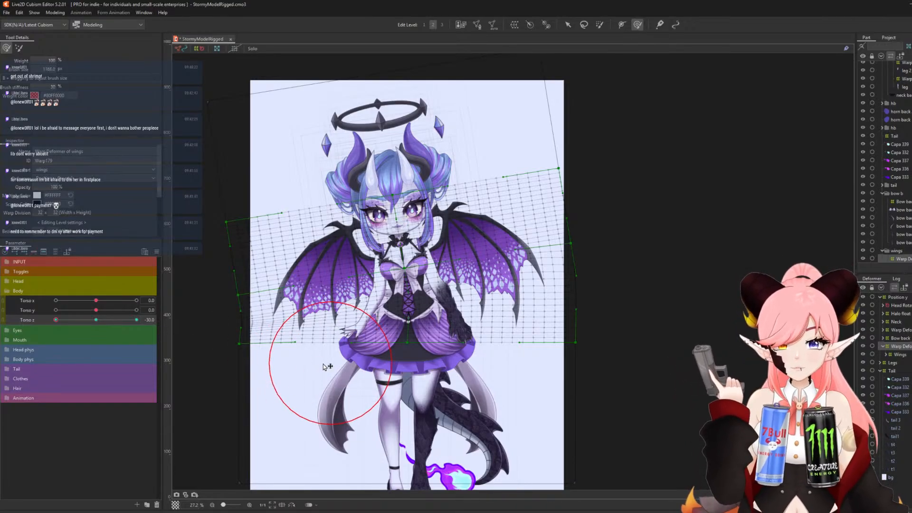
drag(323, 364, 378, 384)
mouse_move(255, 387)
mouse_down()
mouse_move(266, 400)
mouse_move(329, 371)
mouse_up()
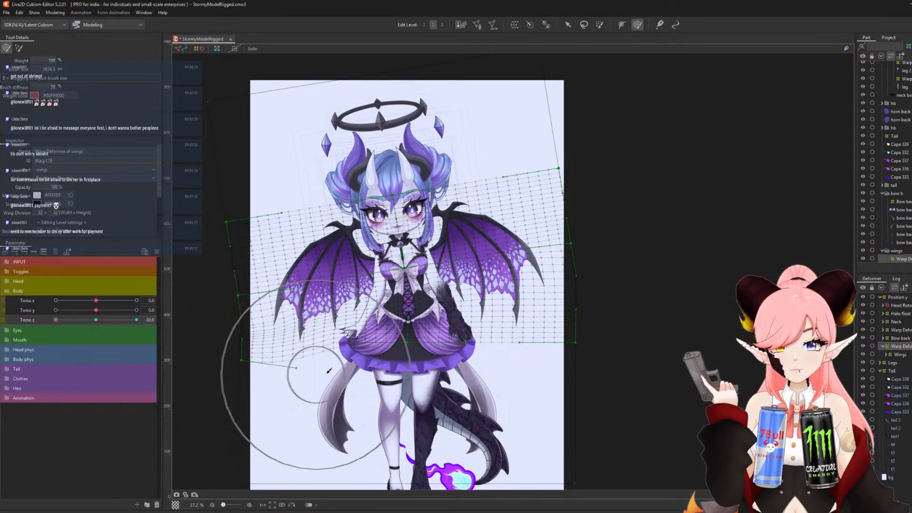
drag(525, 326, 525, 329)
drag(578, 315, 576, 308)
drag(544, 355, 539, 349)
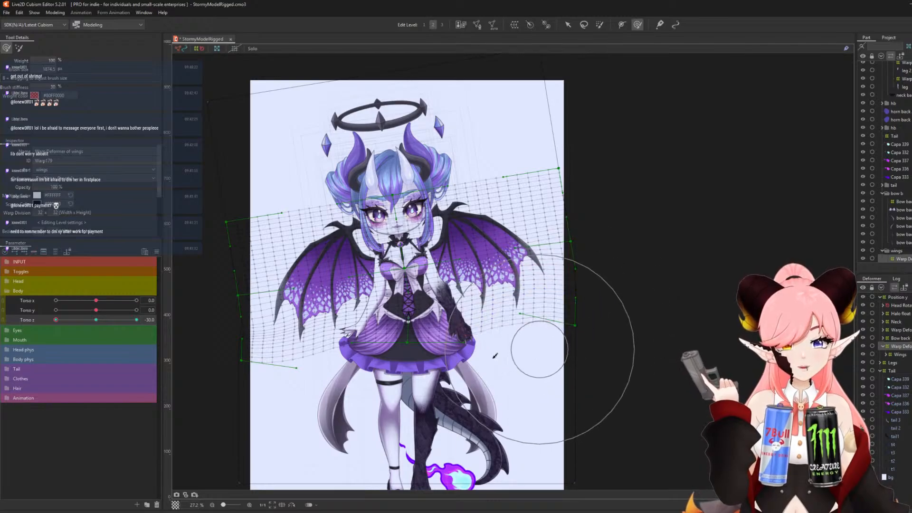
Pull the left wing's lower outer grid further down with the Deform Brush at Torso z -30, previewing the tilt.
mouse_move(57, 320)
mouse_down()
mouse_move(102, 318)
mouse_move(44, 319)
mouse_up()
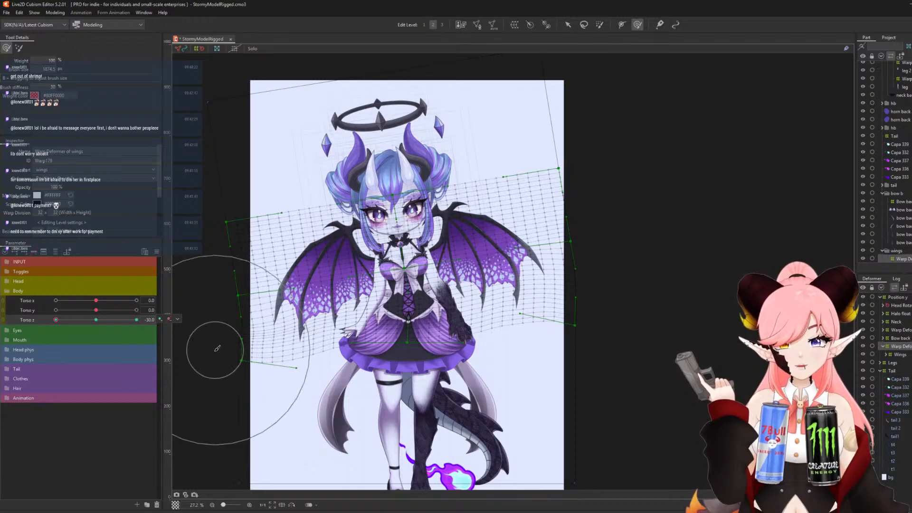
mouse_move(217, 348)
mouse_down()
mouse_move(219, 369)
mouse_move(287, 389)
mouse_move(326, 383)
mouse_up()
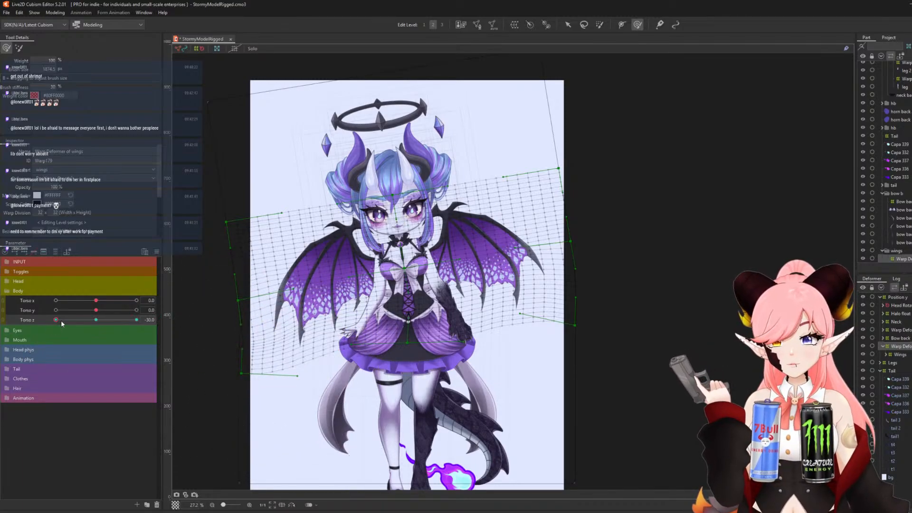
mouse_move(61, 321)
mouse_down()
mouse_move(99, 321)
mouse_move(40, 318)
mouse_up()
drag(423, 348, 290, 339)
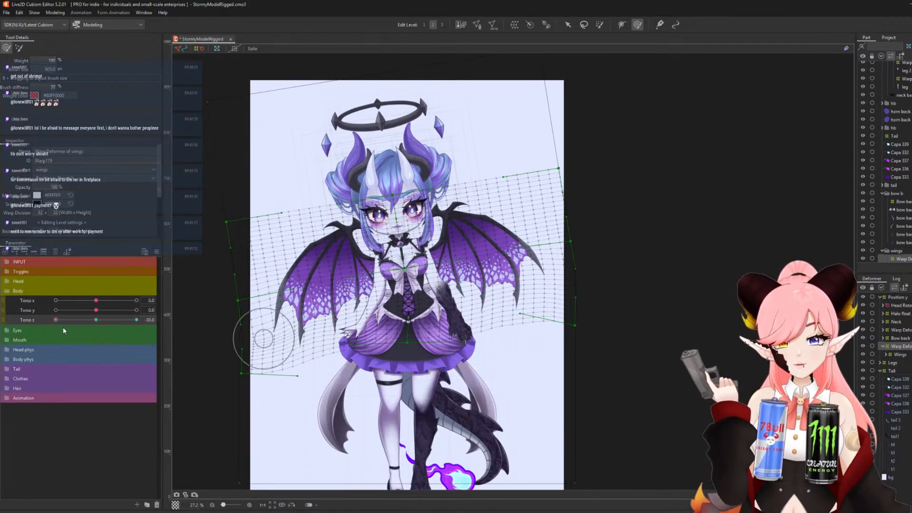
mouse_move(60, 320)
mouse_down()
mouse_move(76, 320)
mouse_move(56, 319)
mouse_up()
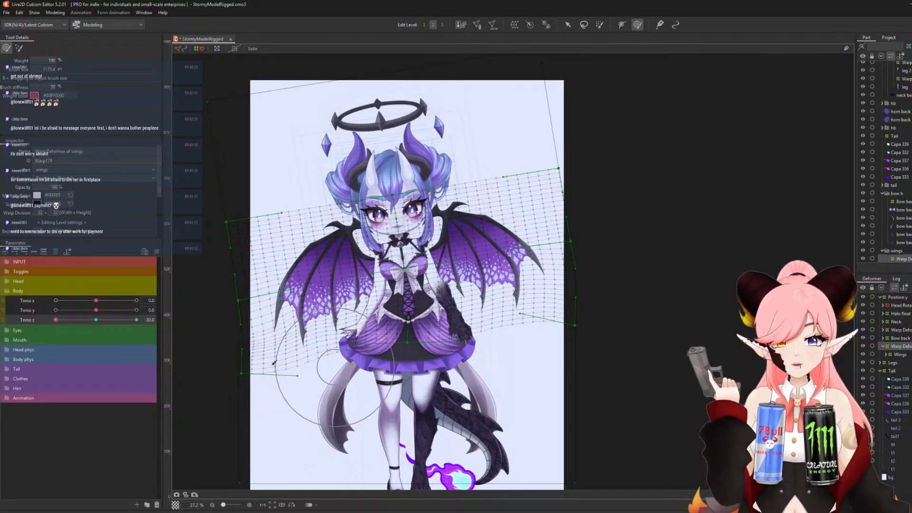
drag(64, 319, 44, 320)
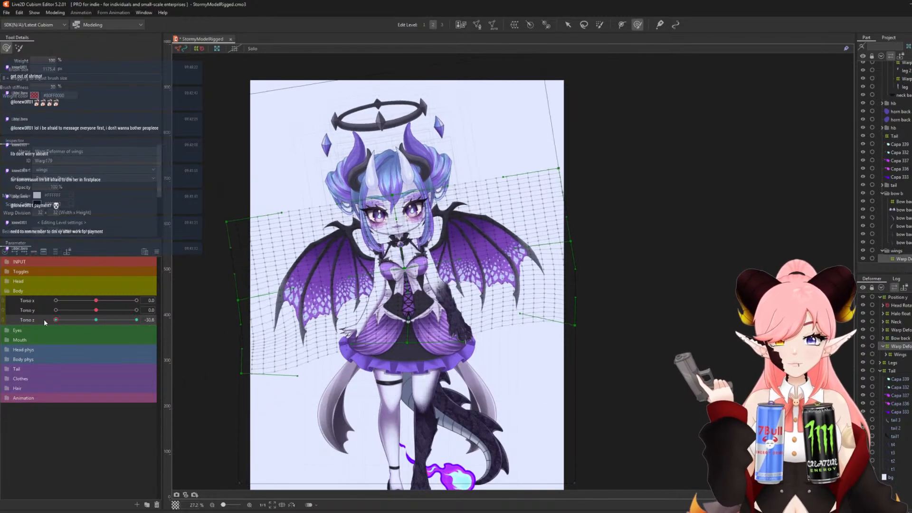
Ease the left wing's outer grid slightly back up at Torso z -30, preview the tilt and reduce the brush size.
drag(106, 331, 13, 321)
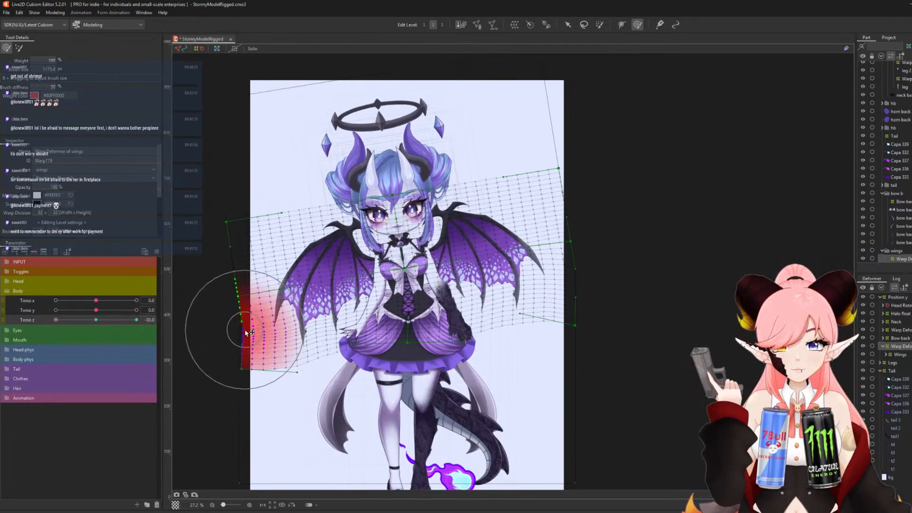
mouse_move(66, 317)
mouse_down()
mouse_move(99, 322)
mouse_move(73, 324)
mouse_up()
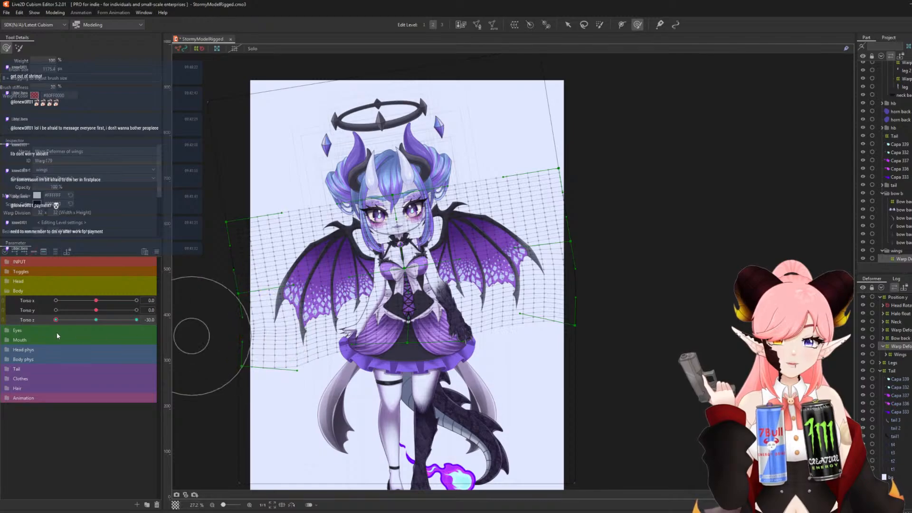
mouse_move(63, 317)
mouse_down()
mouse_move(111, 321)
mouse_move(47, 320)
mouse_up()
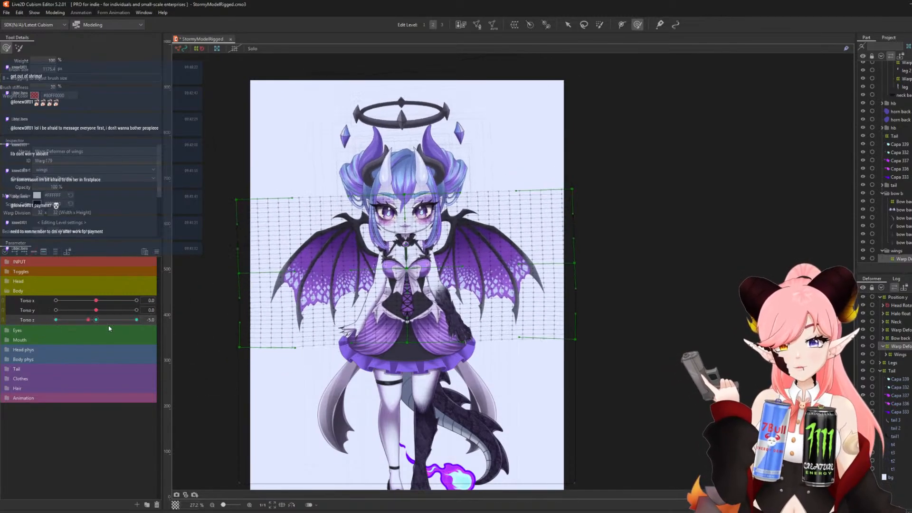
key(b)
drag(355, 358, 337, 358)
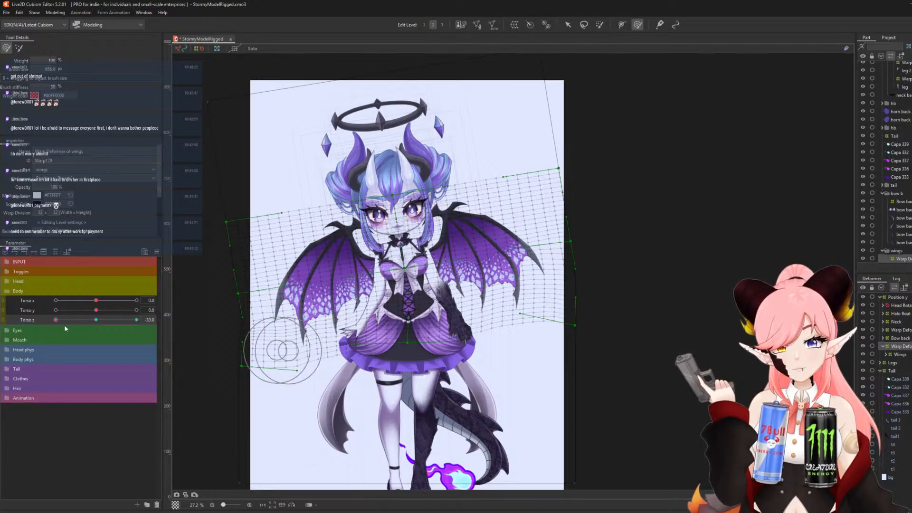
Enlarge the Deform Brush to about 1315 px and nudge the right wing's outer grid slightly upward at Torso z -30.
mouse_move(60, 318)
mouse_down()
mouse_move(96, 321)
mouse_move(39, 323)
mouse_move(102, 325)
mouse_move(47, 322)
mouse_up()
key(b)
mouse_move(449, 334)
mouse_down()
mouse_move(507, 349)
mouse_move(526, 332)
mouse_up()
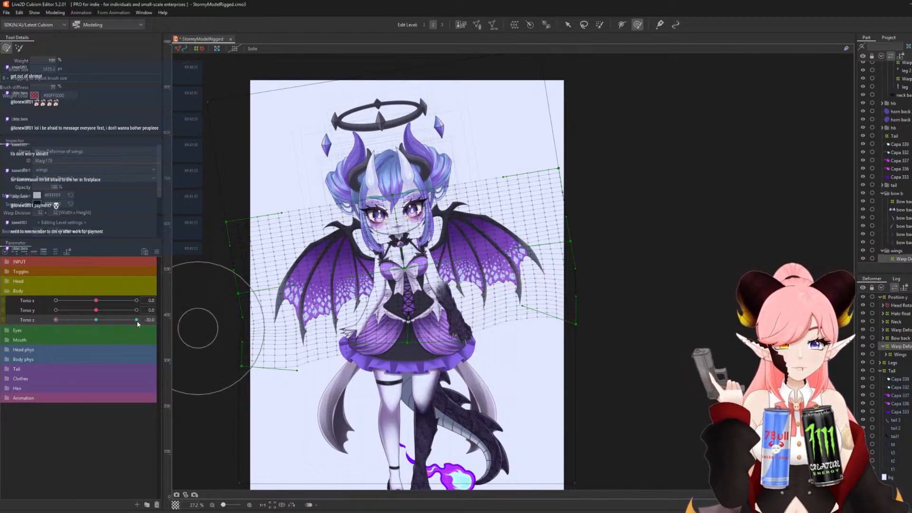
mouse_move(58, 320)
mouse_down()
mouse_move(109, 324)
mouse_move(46, 321)
mouse_up()
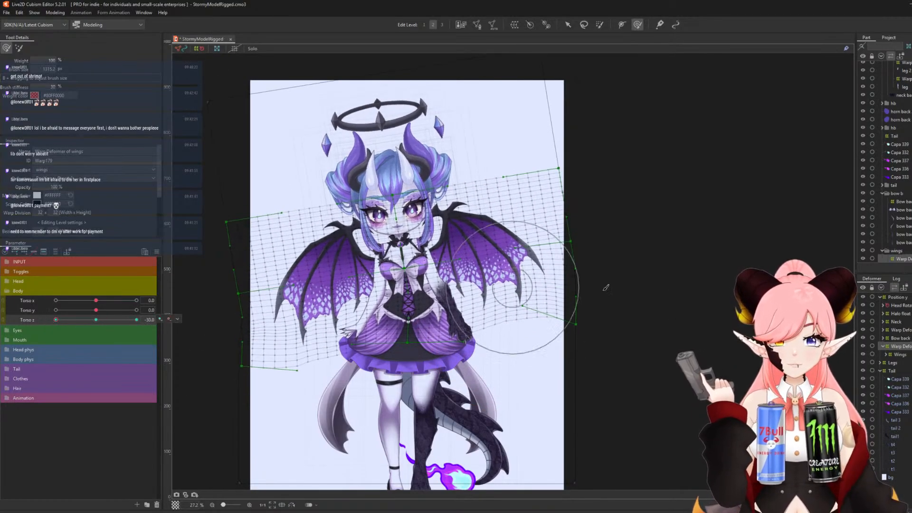
drag(578, 283, 580, 286)
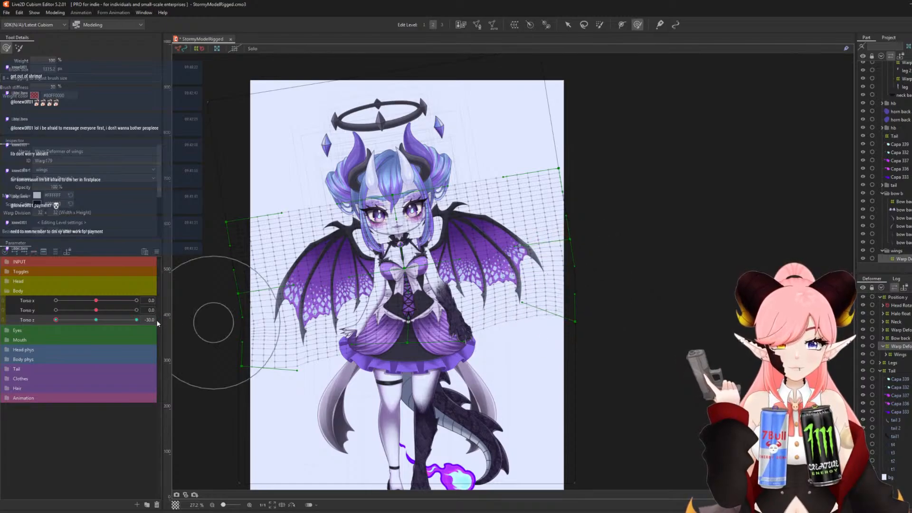
drag(58, 319, 27, 321)
Reflect the wings warp deformer's Torso z -30 motion horizontally and preview the tilt in both directions.
click(156, 252)
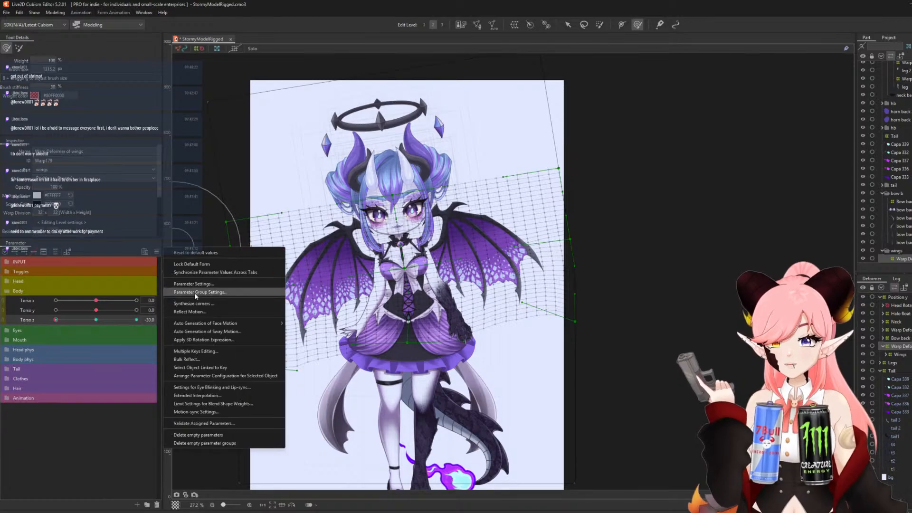
click(190, 314)
click(476, 280)
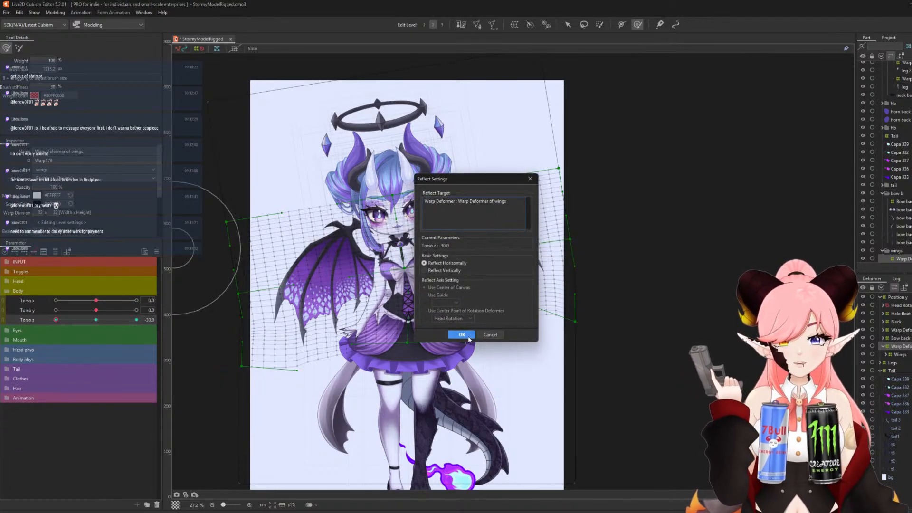
click(462, 334)
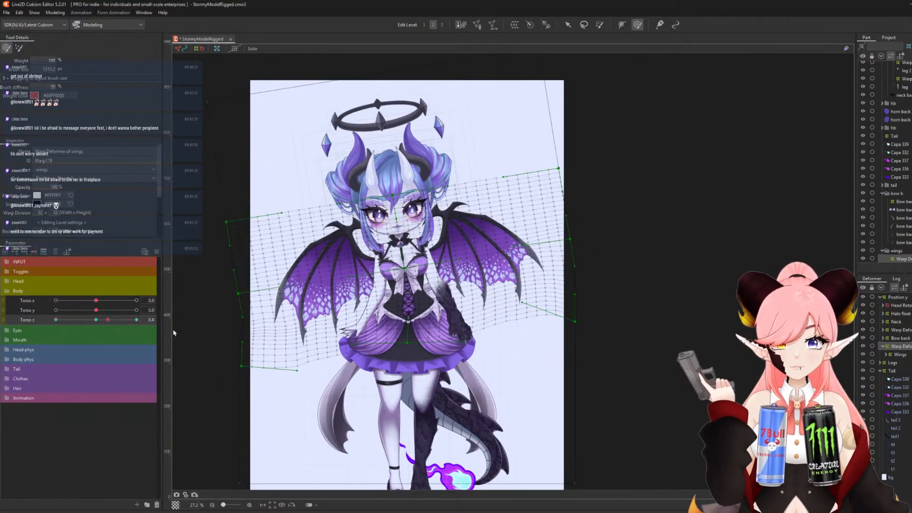
drag(11, 315, 48, 319)
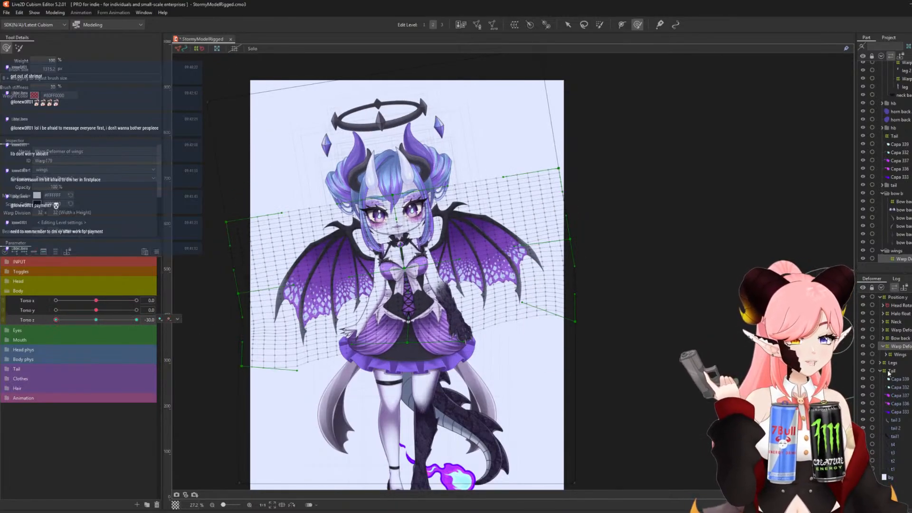
Select the Arms deformer, add three keys on Torso z and set the parameter to -30.
click(884, 330)
click(899, 346)
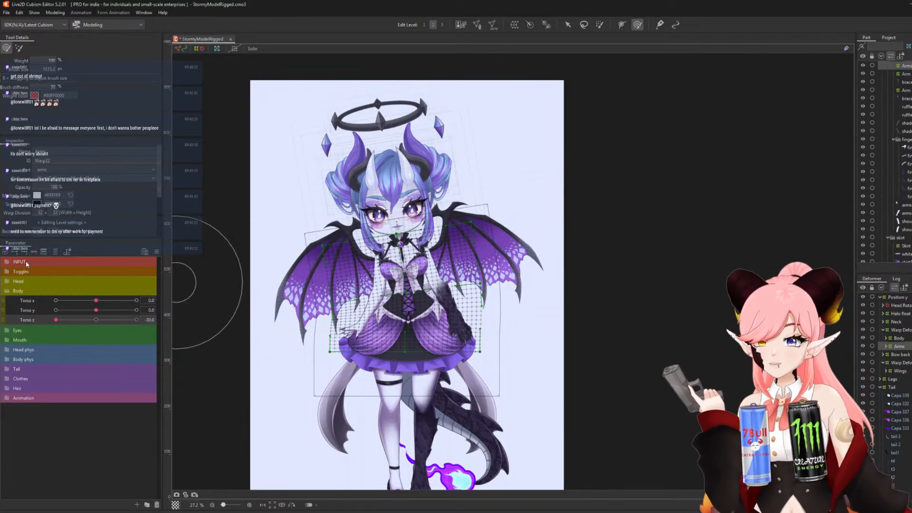
drag(96, 318, 0, 316)
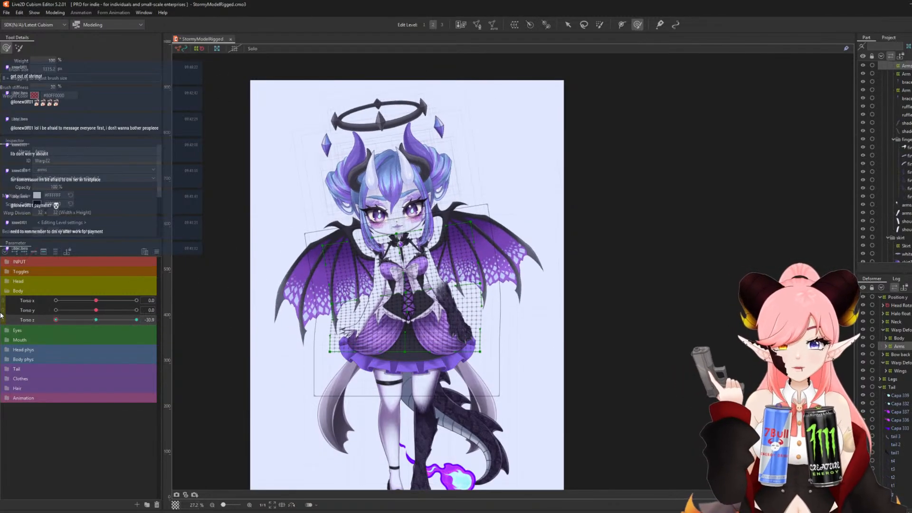
scroll(345, 325, up, 2)
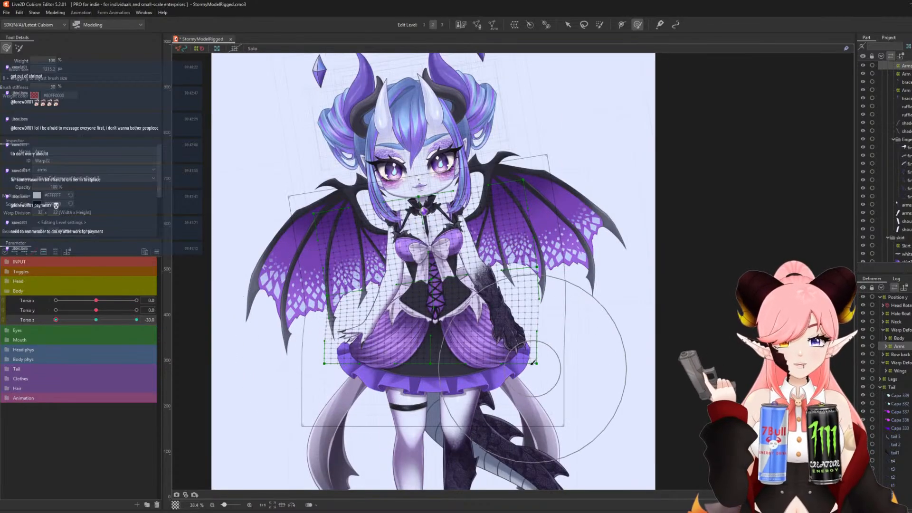
Nudge the Arms deformer grid around the dark clawed hand slightly upward at Torso z -30, previewing the tilt.
mouse_move(530, 354)
mouse_down()
mouse_move(511, 309)
mouse_move(521, 335)
mouse_up()
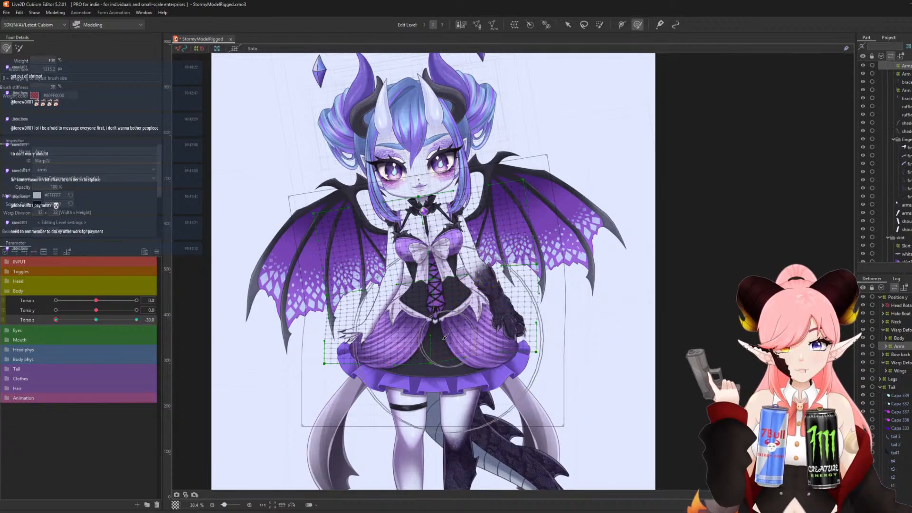
click(96, 320)
drag(94, 322, 56, 320)
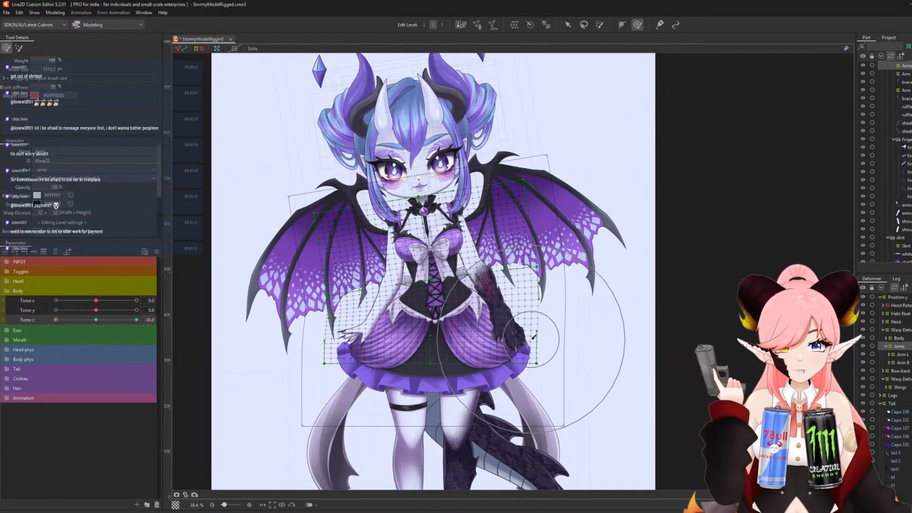
drag(531, 335, 535, 336)
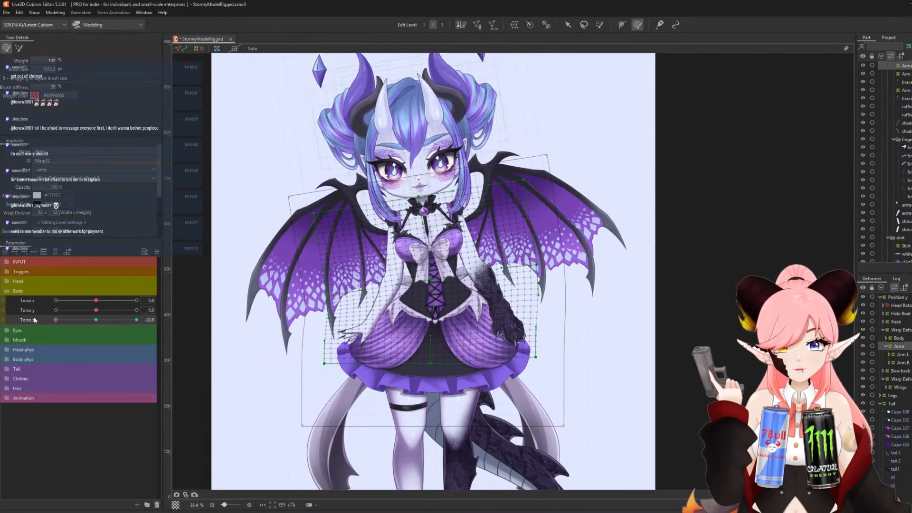
Pull the Arms grid around the pale hand slightly downward at Torso z -30, refining it with a smaller Deform Brush.
drag(342, 323, 330, 374)
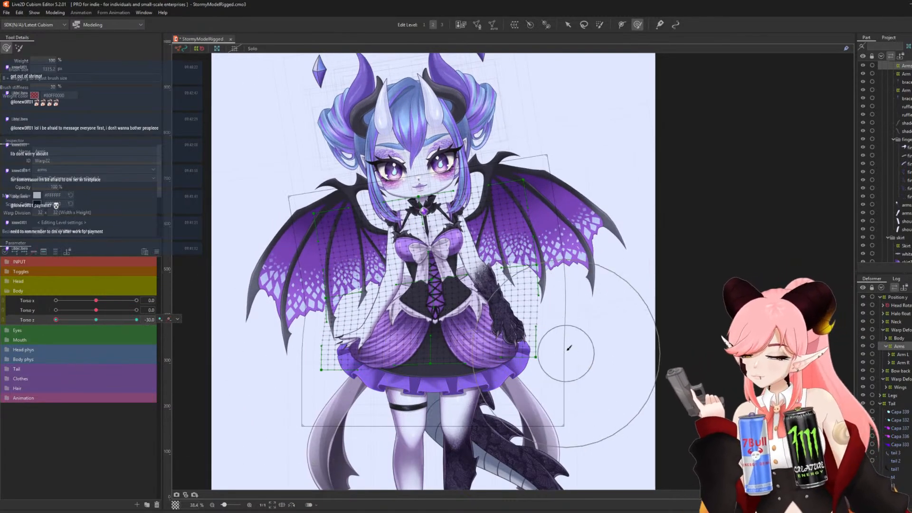
key(b)
drag(551, 345, 386, 342)
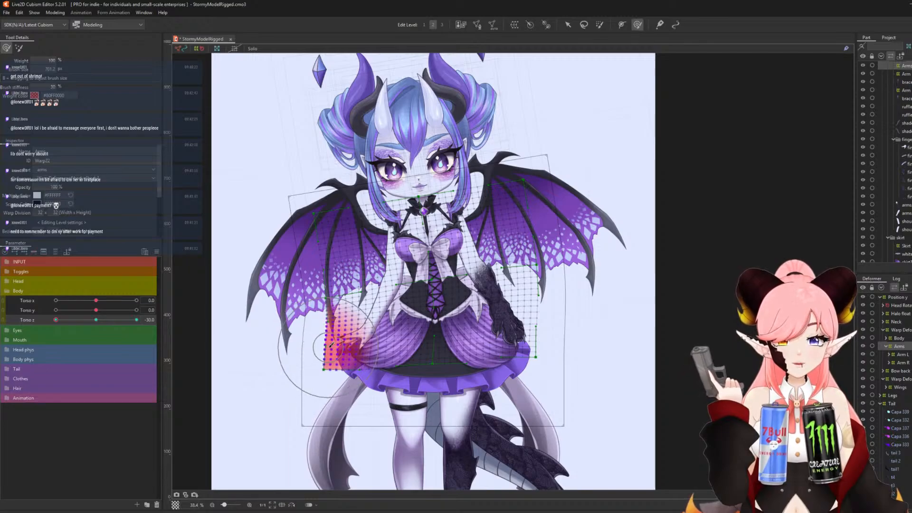
mouse_move(56, 320)
mouse_down()
mouse_move(111, 322)
mouse_move(40, 322)
mouse_up()
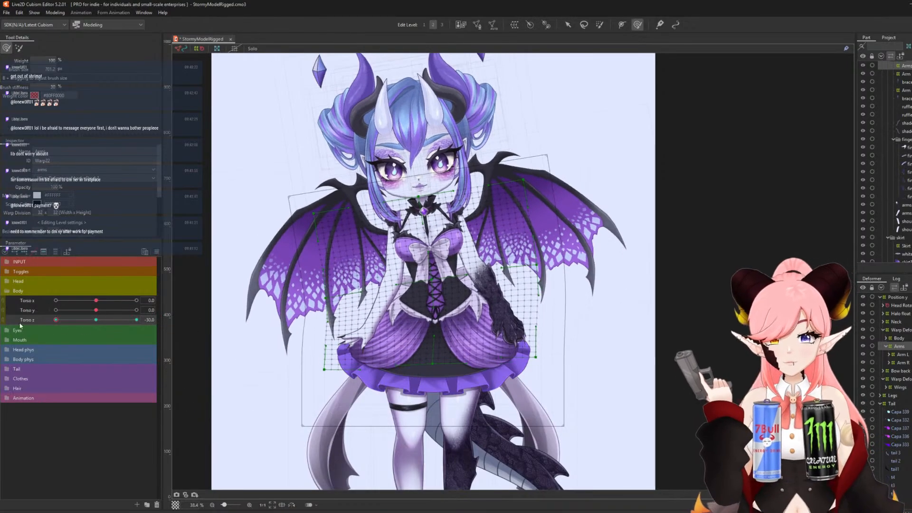
drag(11, 329, 43, 335)
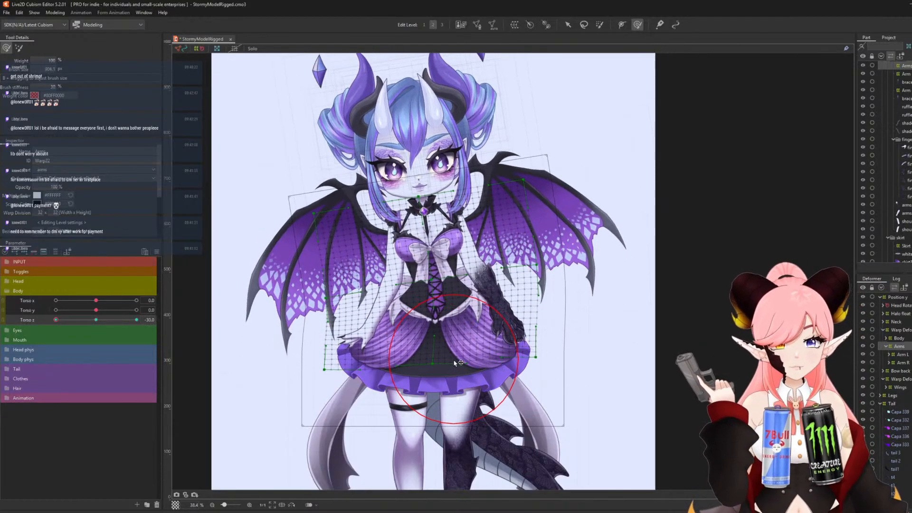
Adjust the lower Arms grid between the skirt's centre and the dark hand at Torso z -30, then preview the tilt.
drag(456, 351, 473, 338)
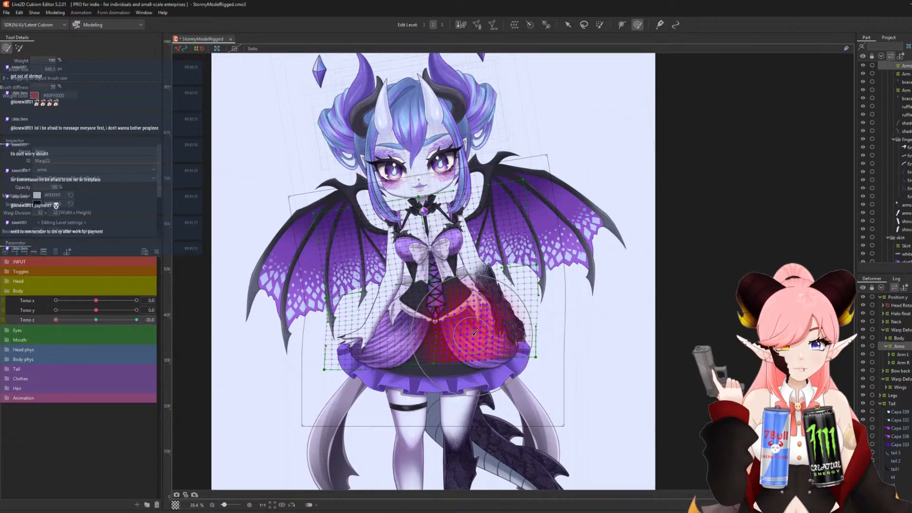
drag(61, 319, 20, 325)
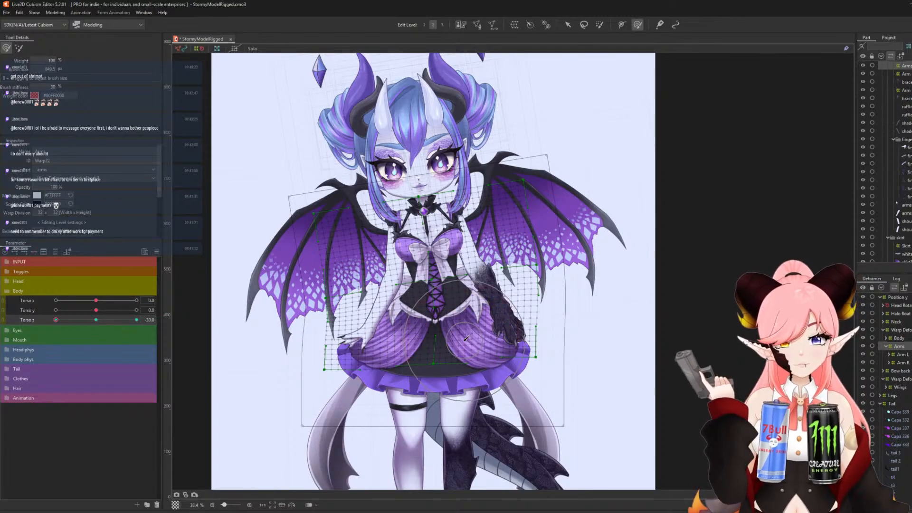
drag(59, 318, 11, 320)
Reflect the Arms warp deformer's Torso z -30 motion horizontally and preview the mirrored tilt.
click(155, 254)
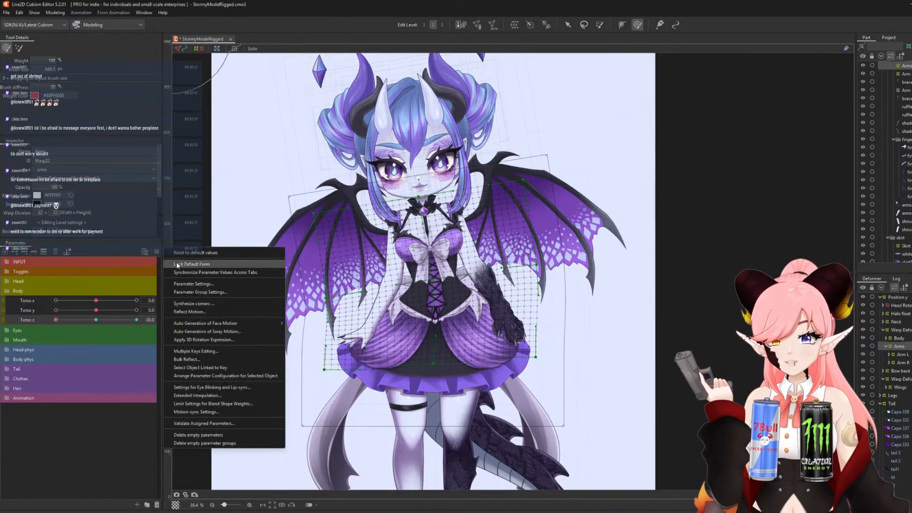
click(192, 312)
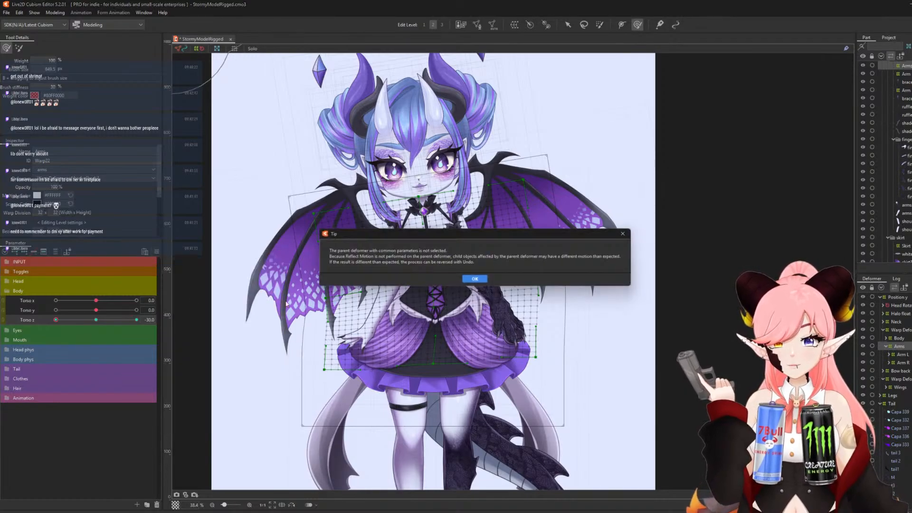
click(473, 281)
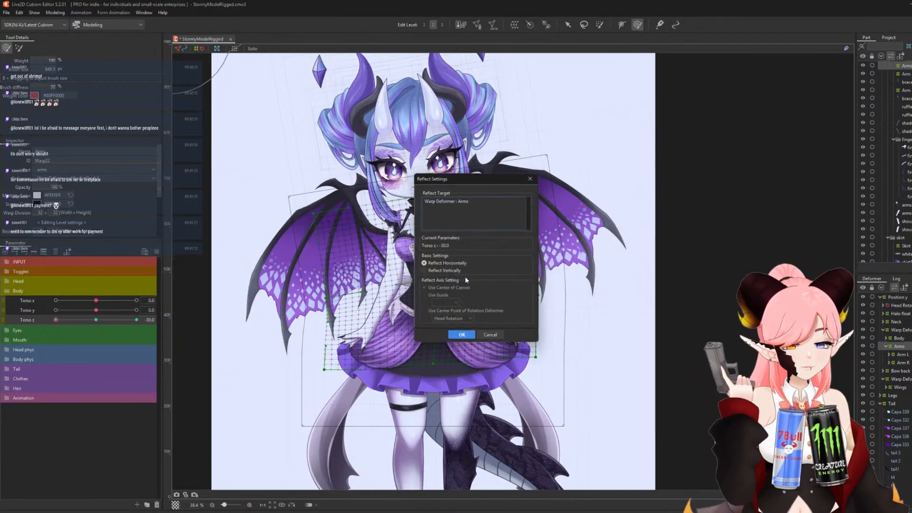
click(456, 335)
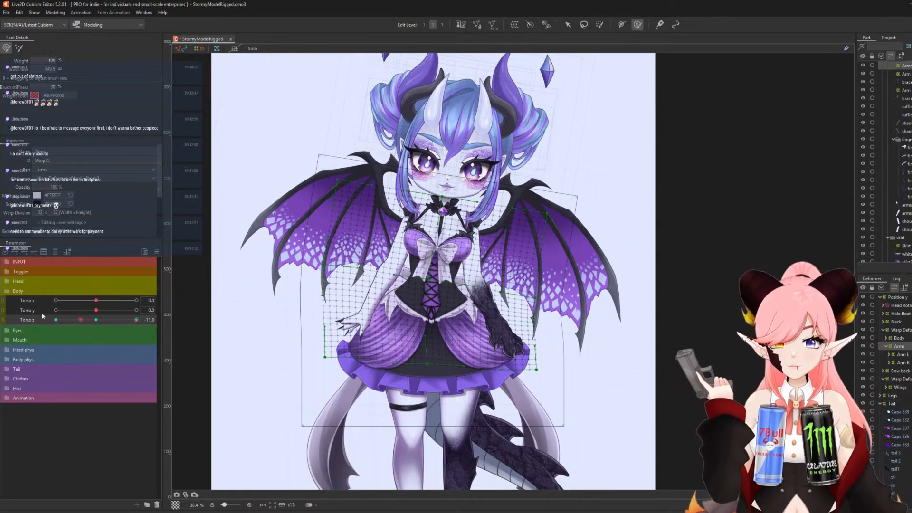
drag(1, 317, 211, 338)
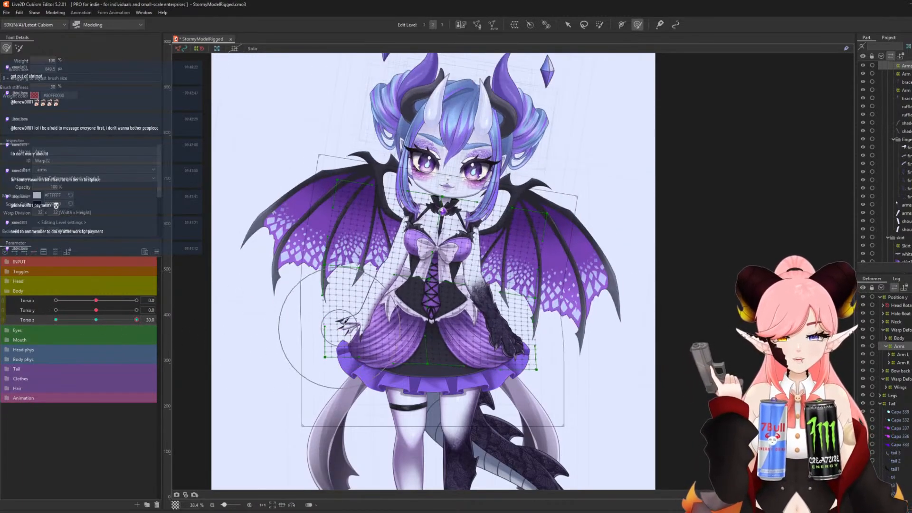
Nudge the grid near the pale hand slightly at Torso z 30, compare both tilts and reset Torso z to 0.
drag(310, 311, 312, 312)
drag(124, 321, 55, 320)
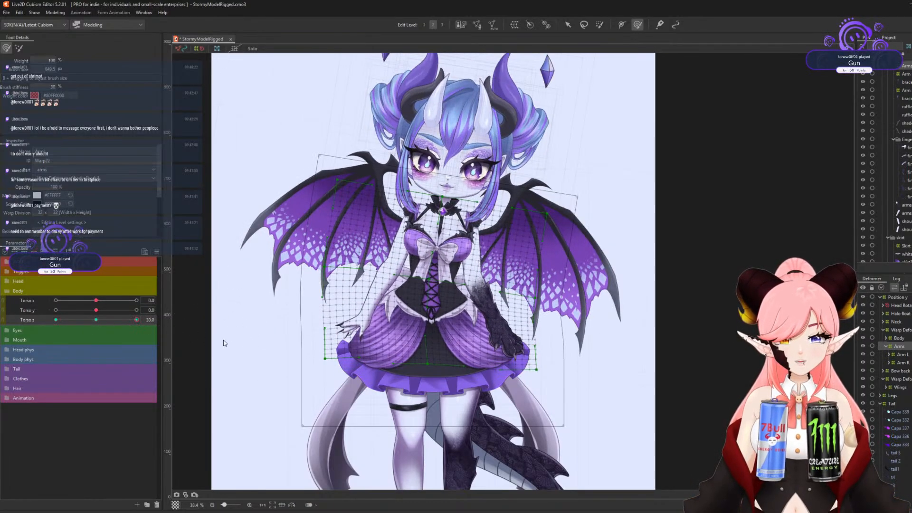
drag(56, 320, 137, 319)
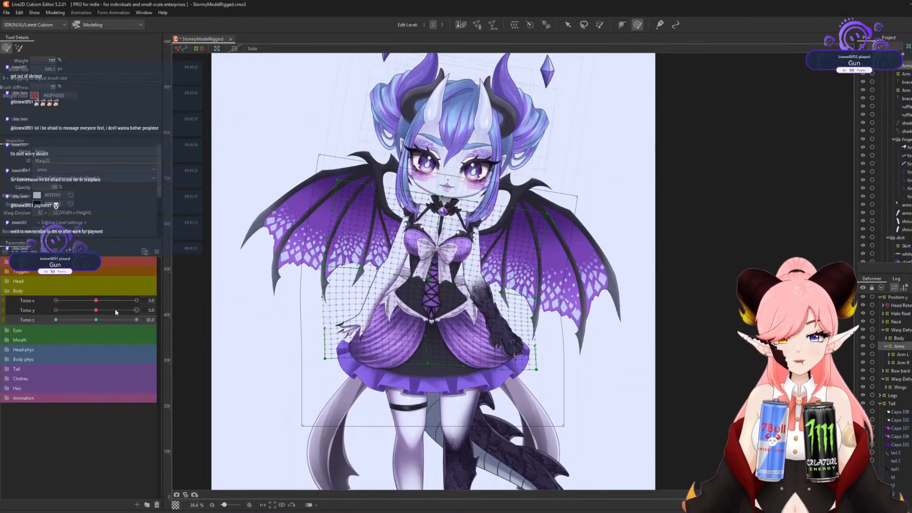
click(98, 321)
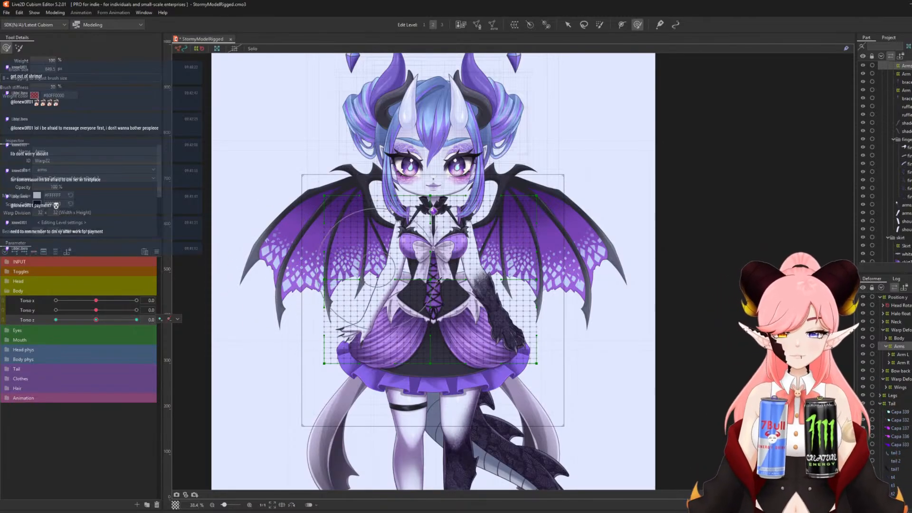
Switch to the Arrow tool and examine the whole body's Torso z tilt in both directions, returning the parameter to 0.
click(568, 24)
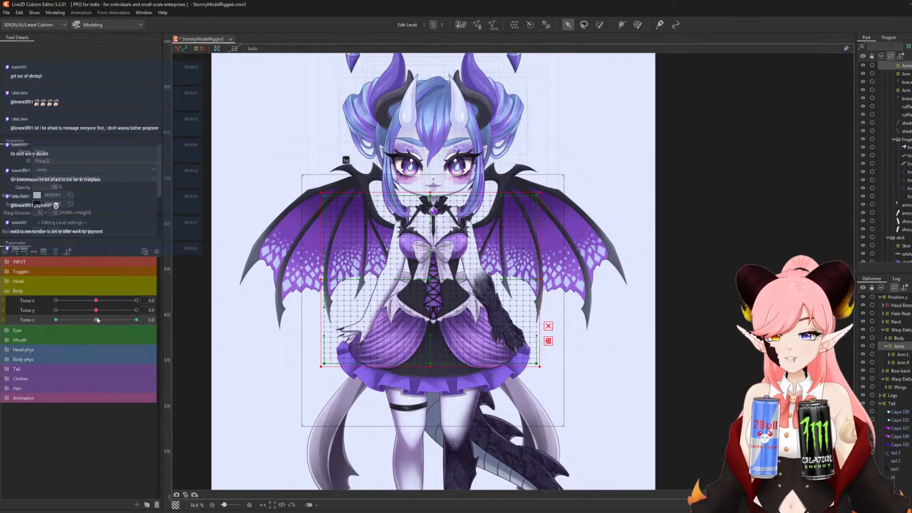
drag(97, 321, 284, 329)
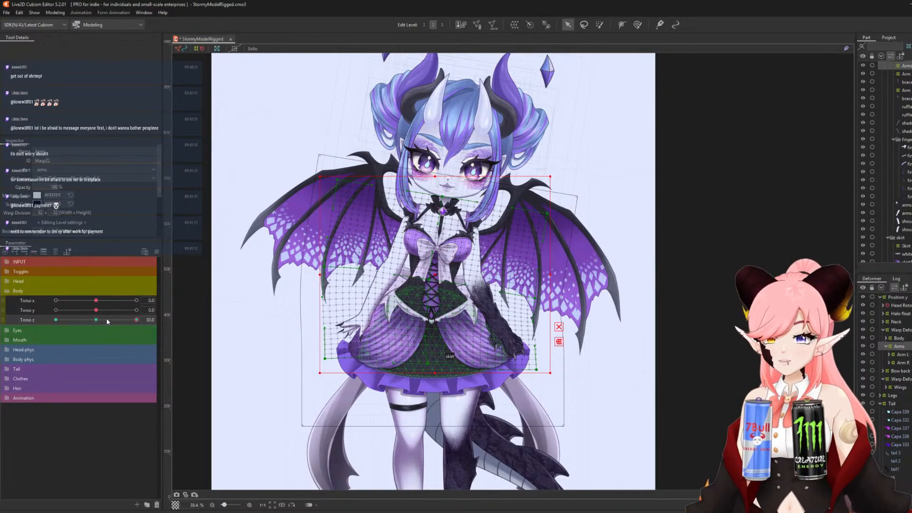
drag(108, 321, 39, 318)
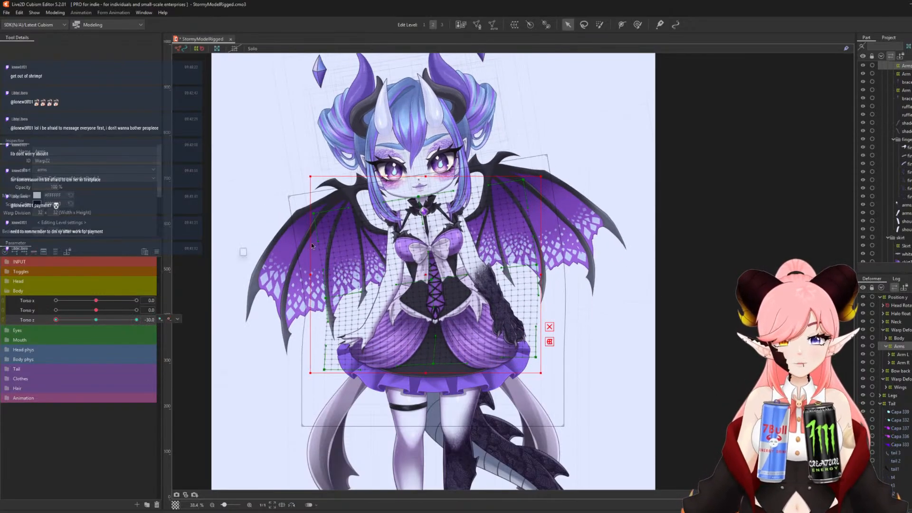
scroll(336, 234, down, 2)
scroll(423, 314, up, 1)
scroll(327, 265, up, 1)
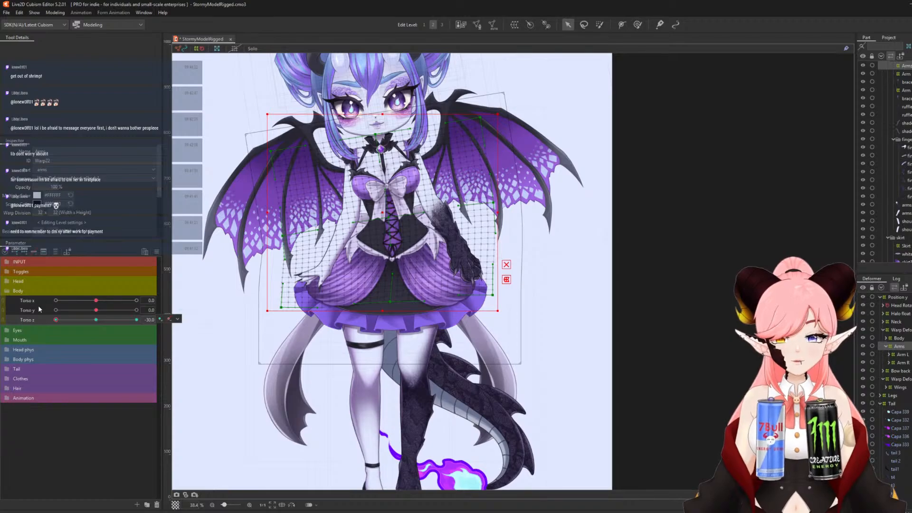
drag(95, 321, 241, 344)
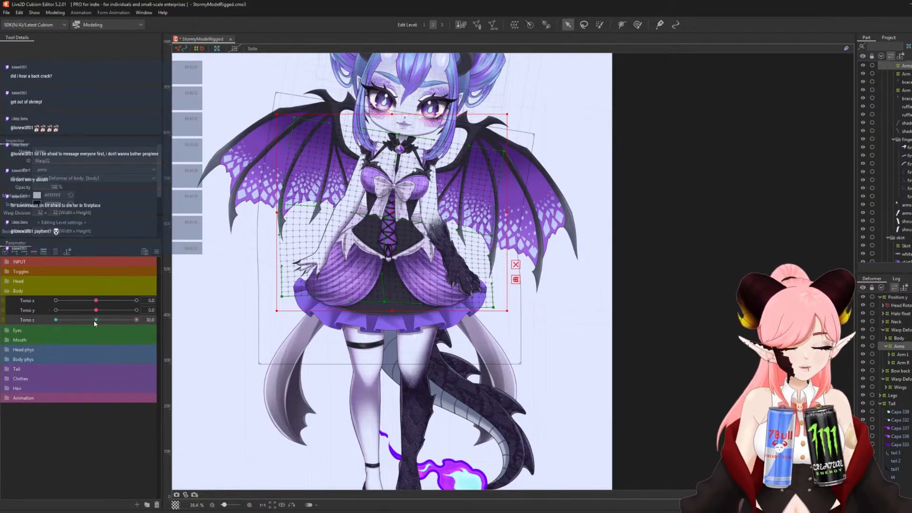
drag(94, 322, 0, 313)
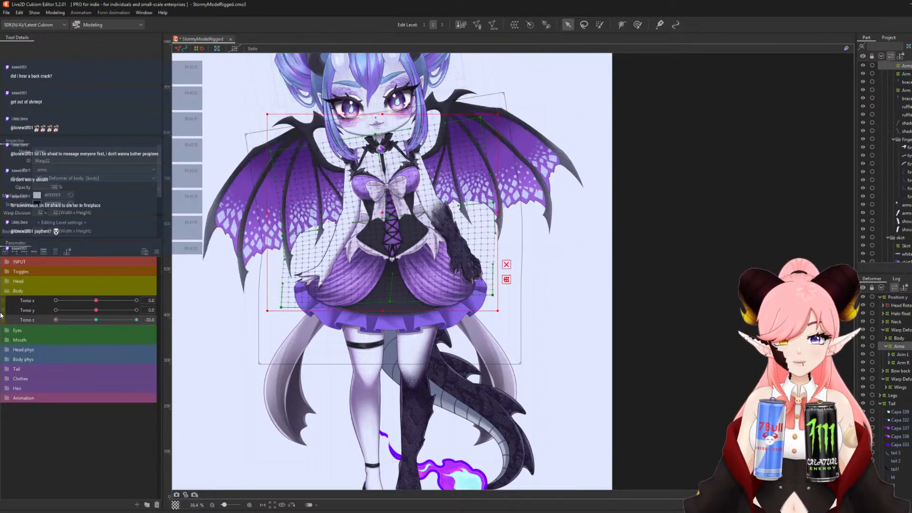
drag(138, 321, 91, 322)
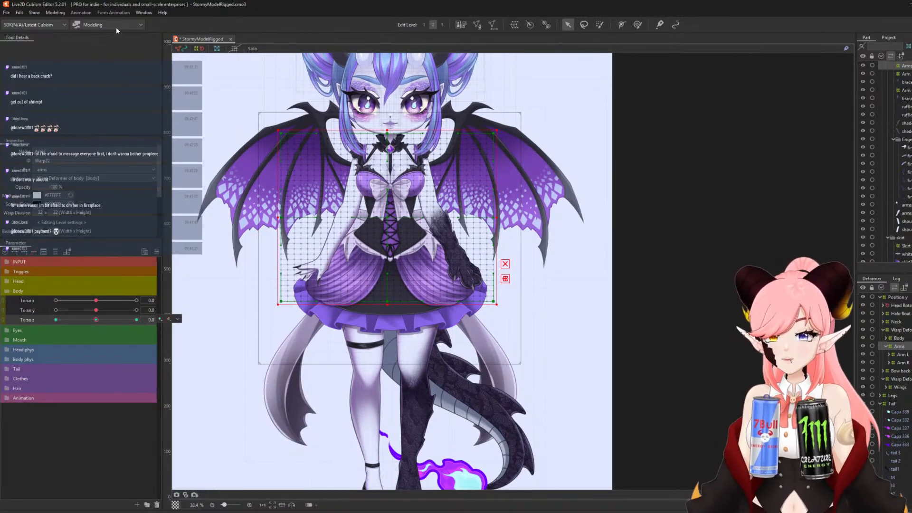
Save the model and open its Physics Settings.
click(7, 12)
click(26, 78)
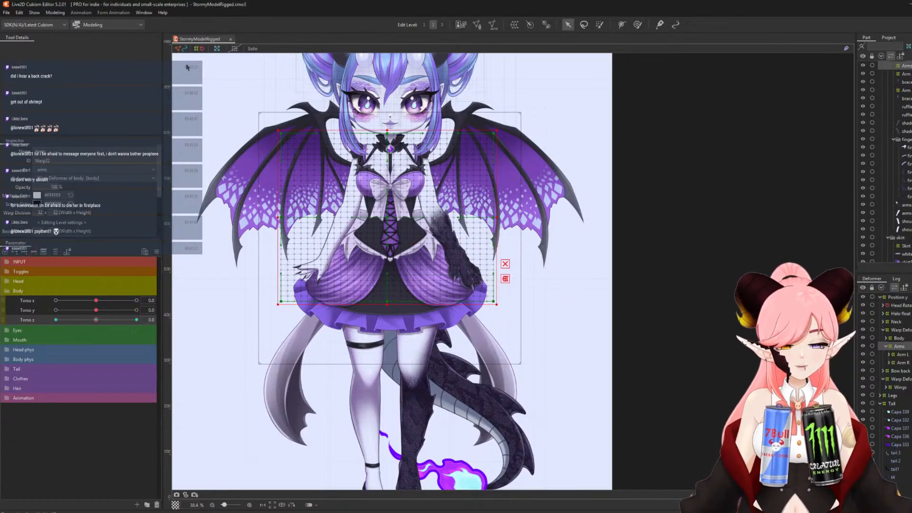
click(54, 13)
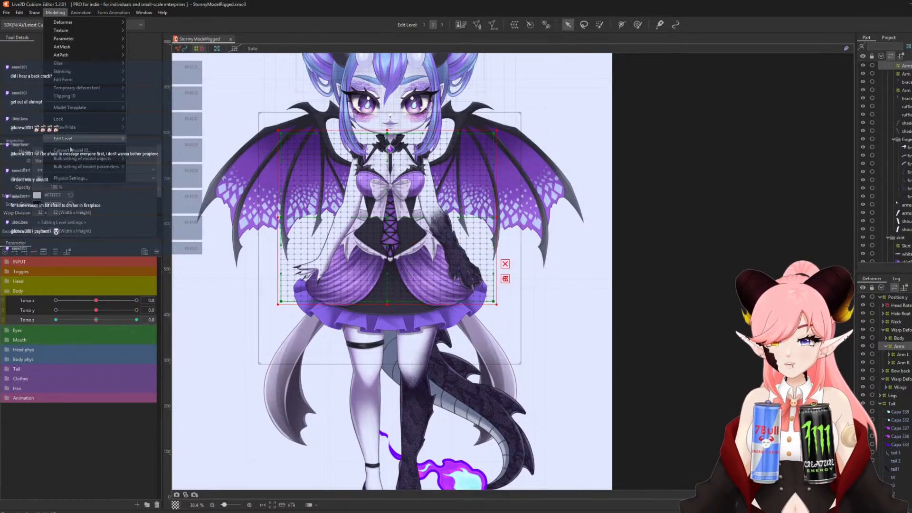
click(72, 178)
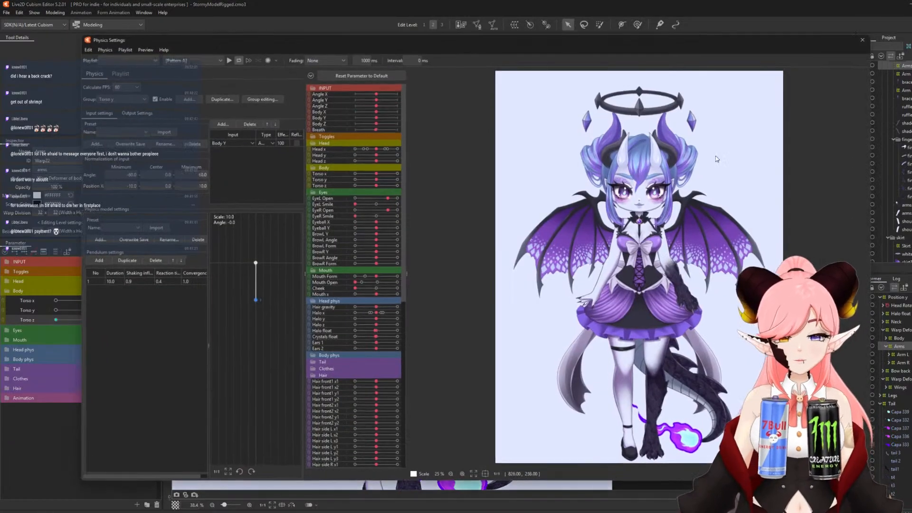
Duplicate the Torso y physics group as Torso z and set its input parameter to Body Z.
click(221, 98)
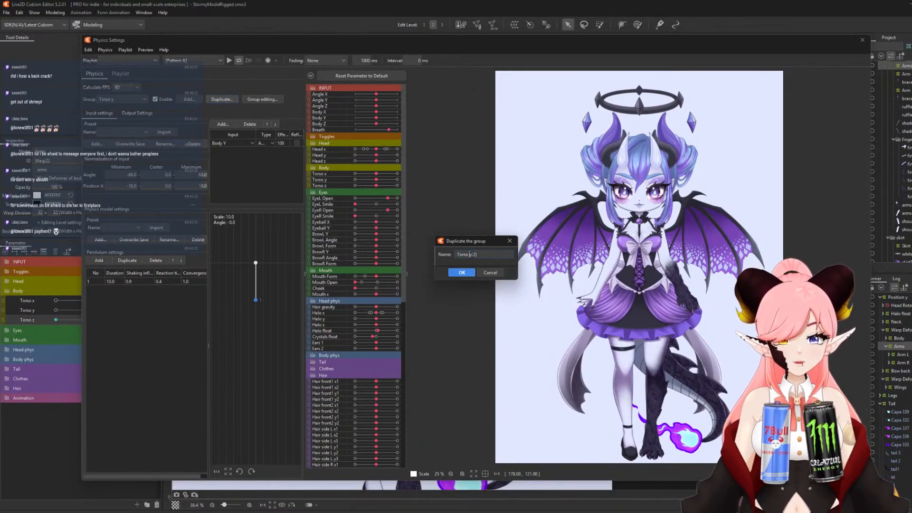
click(463, 275)
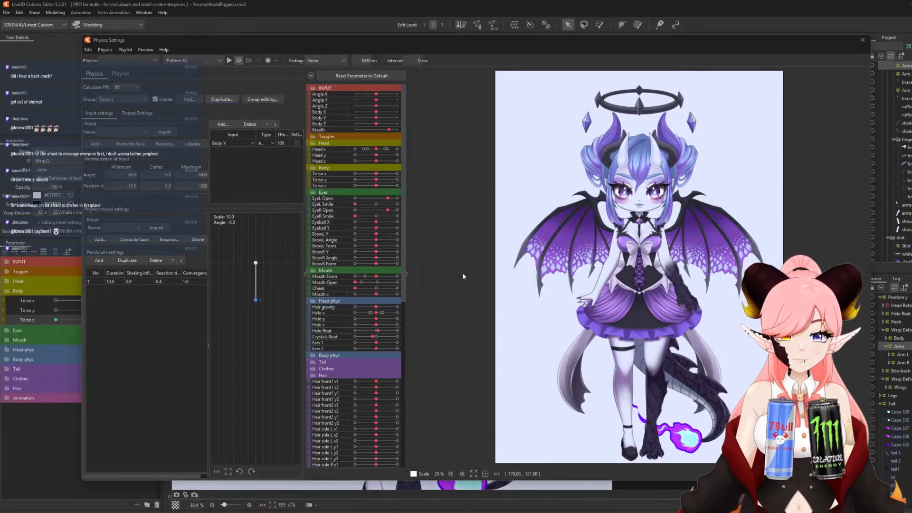
click(229, 142)
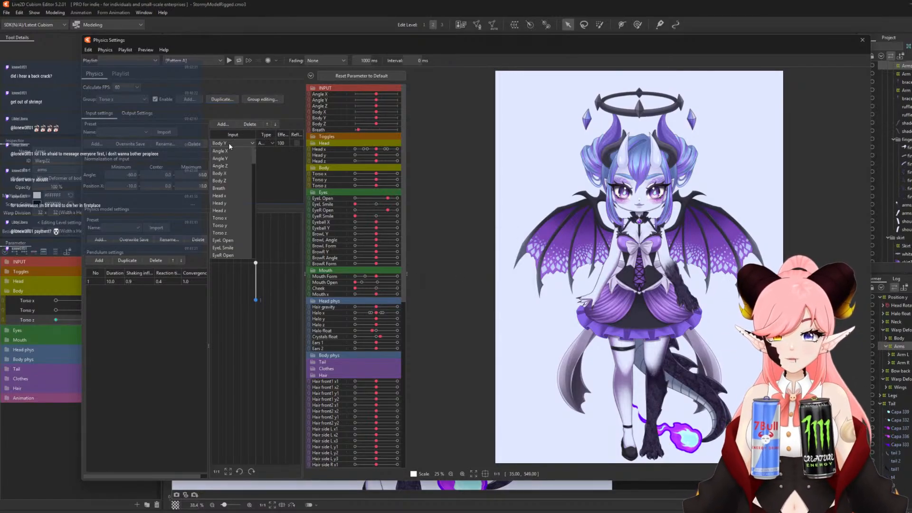
click(228, 181)
Set the duplicated physics group's output to Torso z and enable Reflect for its Body Z input.
click(137, 113)
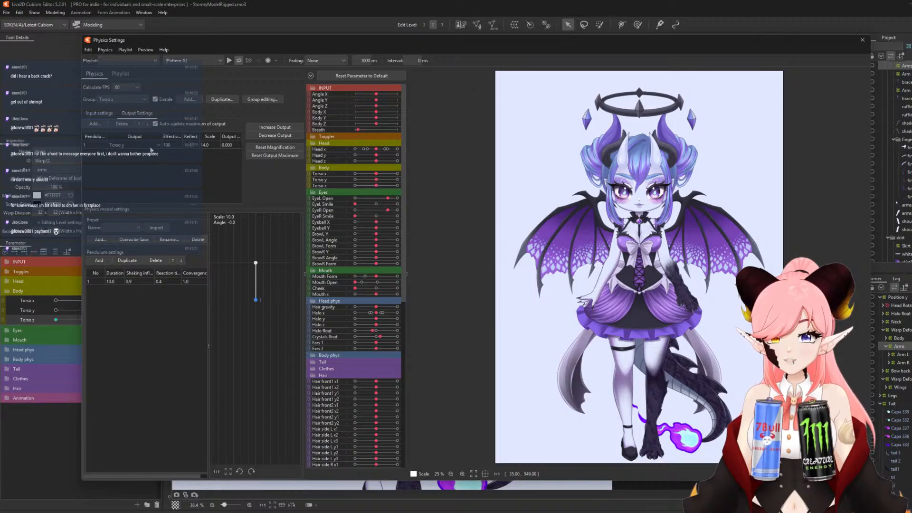
click(151, 147)
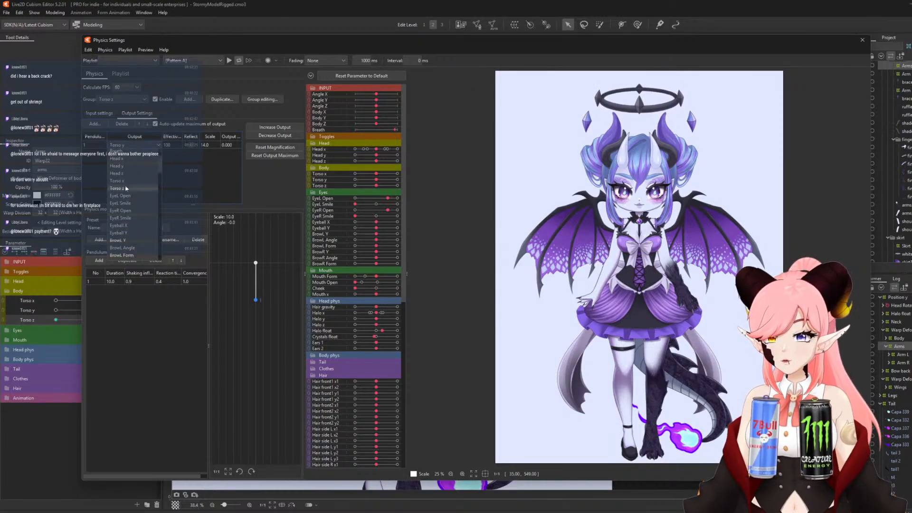
click(125, 188)
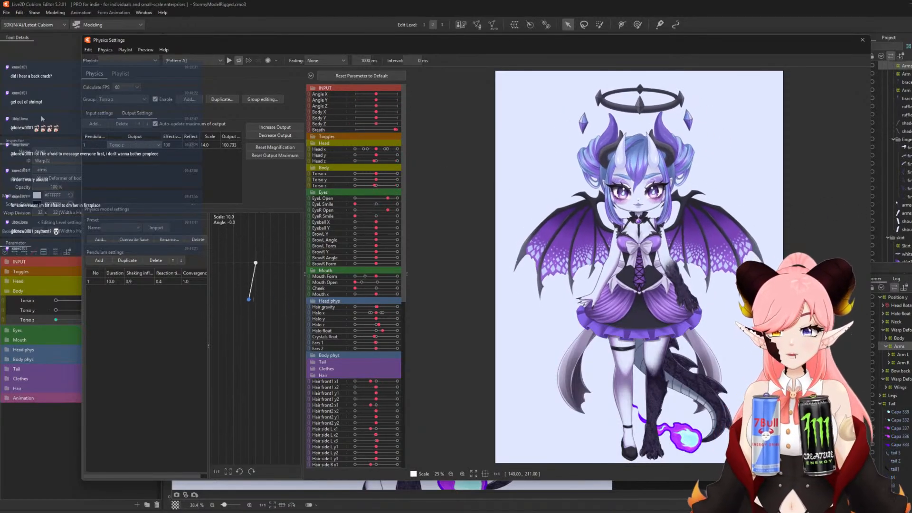
click(92, 115)
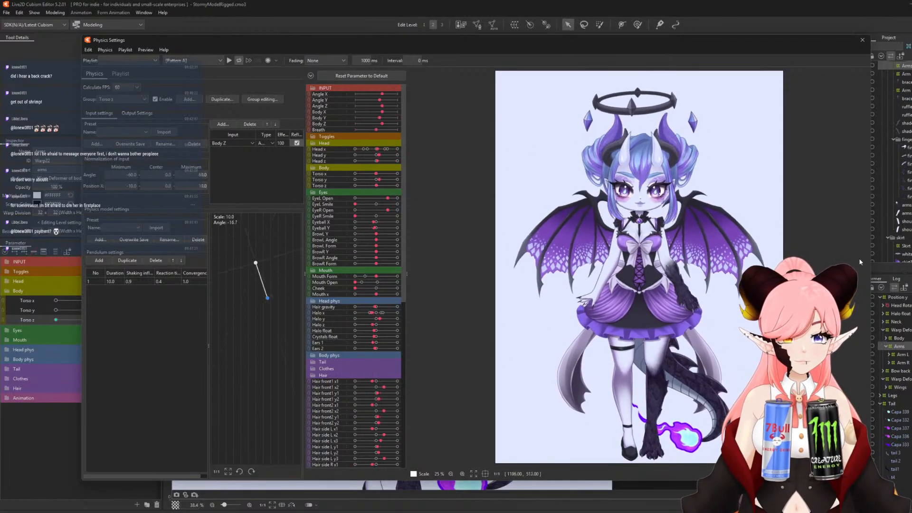
Open the Hair gravity physics group's output settings and set the Hair gravity output's effectiveness to 40.
click(144, 100)
click(110, 123)
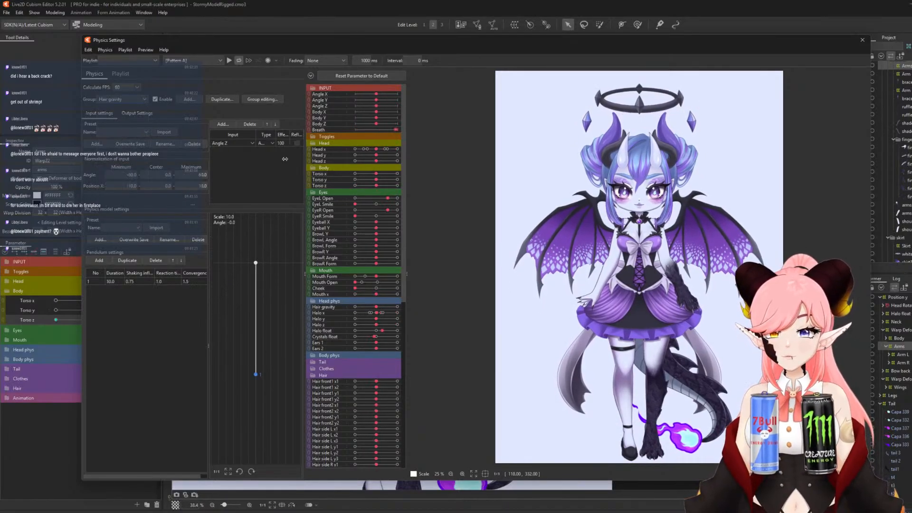
click(138, 113)
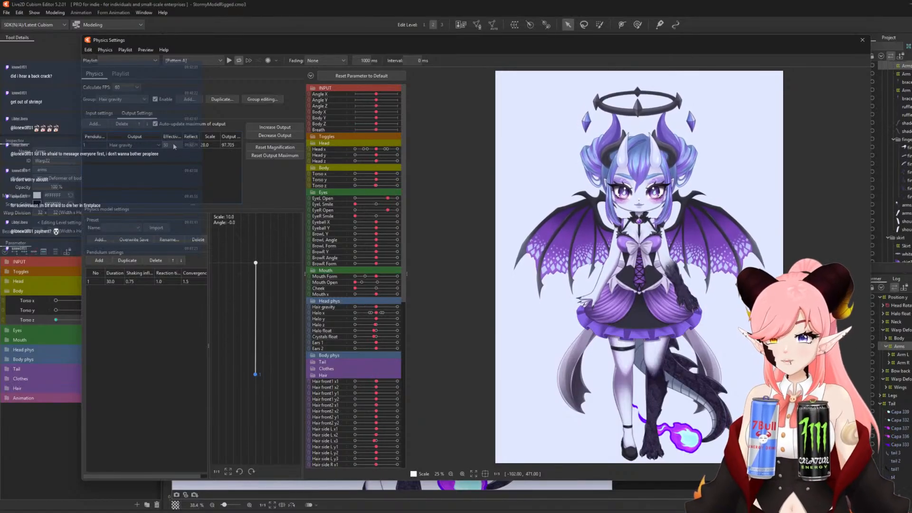
text(4)
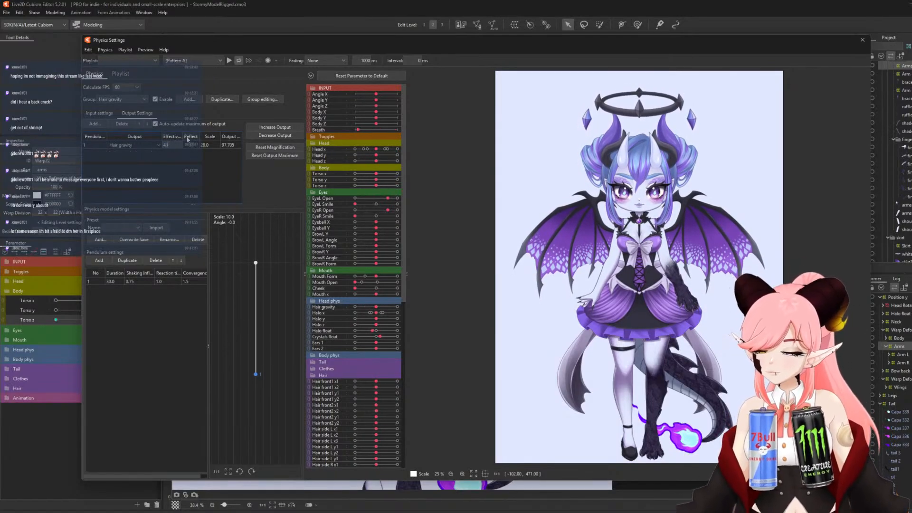
text(0)
key(Return)
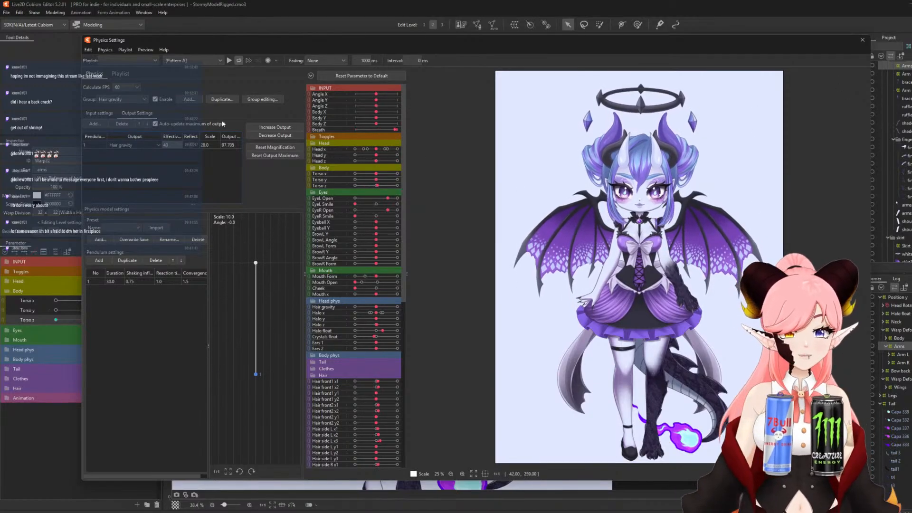
Switch to the Torso z physics group, test the body's sway in several directions in the preview, and close the Physics Settings.
click(144, 100)
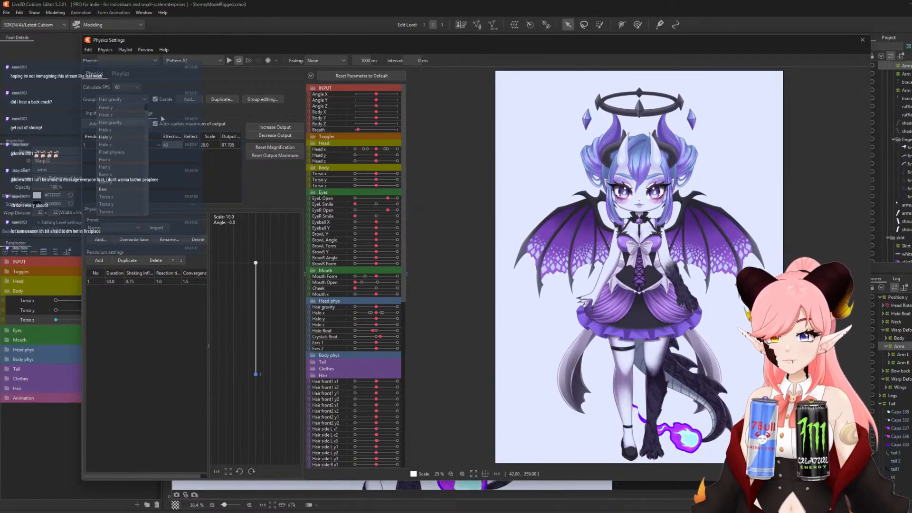
click(107, 211)
drag(711, 252, 849, 346)
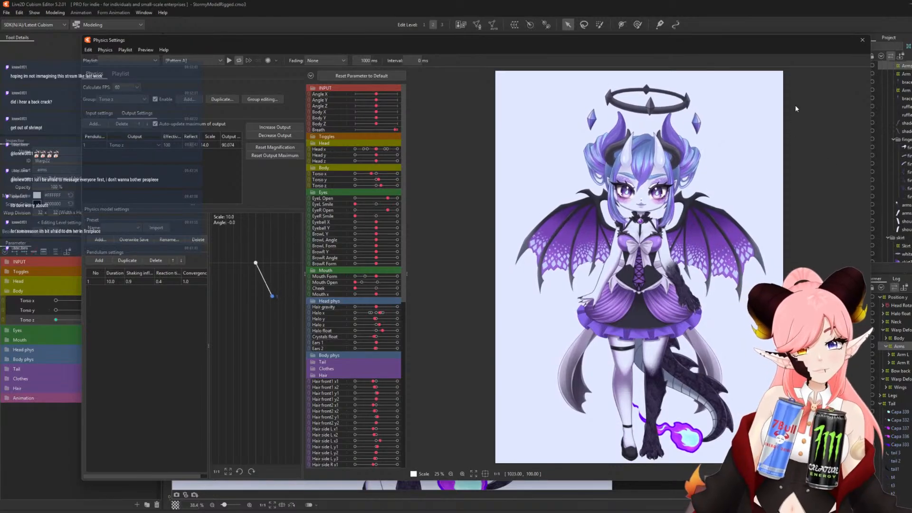
drag(646, 326, 760, 323)
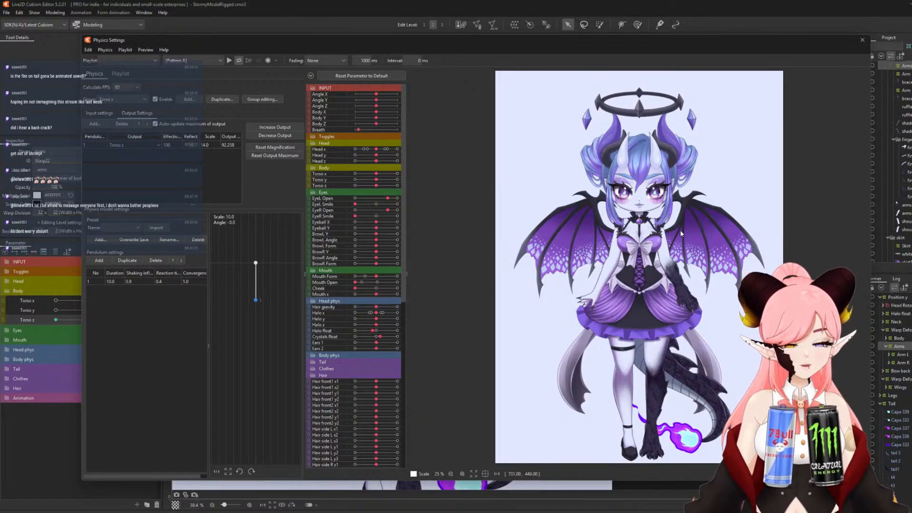
drag(680, 229, 910, 276)
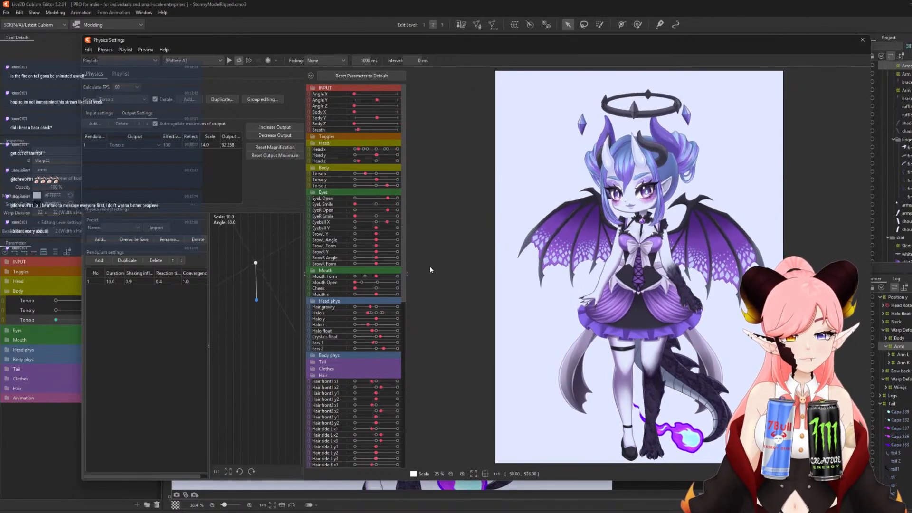
mouse_move(784, 273)
mouse_down()
mouse_move(359, 253)
mouse_move(383, 240)
mouse_move(683, 440)
mouse_move(559, 132)
mouse_move(779, 295)
mouse_move(446, 155)
mouse_move(756, 362)
mouse_move(591, 96)
mouse_move(727, 332)
mouse_move(312, 299)
mouse_move(791, 196)
mouse_move(646, 396)
mouse_move(549, 171)
mouse_move(727, 161)
mouse_move(708, 143)
mouse_move(591, 129)
mouse_move(807, 333)
mouse_move(434, 460)
mouse_move(555, 123)
mouse_move(831, 363)
mouse_move(442, 304)
mouse_move(428, 190)
mouse_move(817, 266)
mouse_move(420, 229)
mouse_move(674, 304)
mouse_move(903, 387)
mouse_move(469, 213)
mouse_move(835, 352)
mouse_move(597, 211)
mouse_move(557, 283)
mouse_move(855, 285)
mouse_move(412, 286)
mouse_move(882, 288)
mouse_move(378, 271)
mouse_move(898, 292)
mouse_move(383, 314)
mouse_move(780, 285)
mouse_up()
click(862, 40)
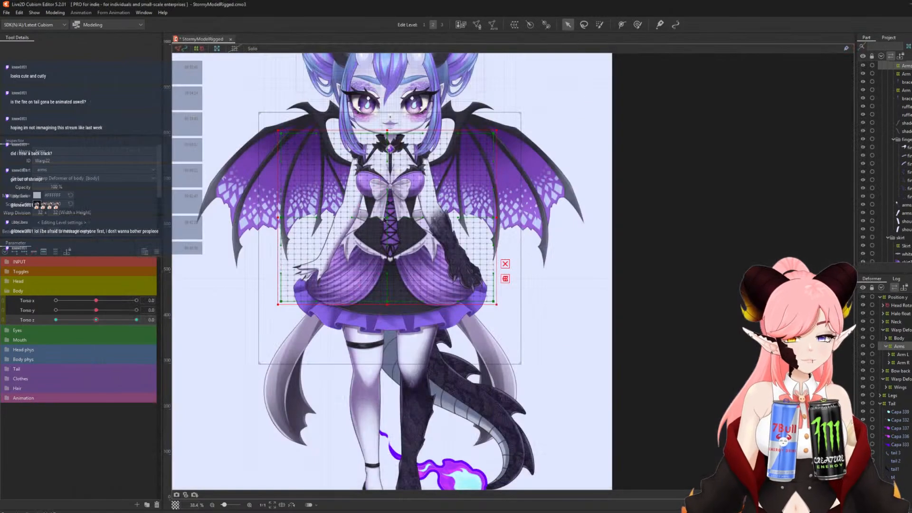
Create a 32 x 32 warp deformer with 2 x 2 Bezier divisions as parent of the pale leg's warp deformer.
click(878, 396)
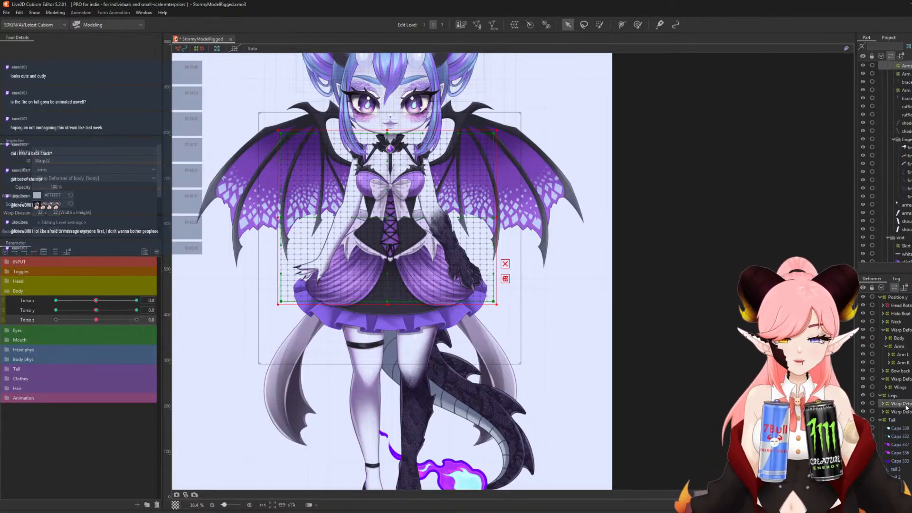
click(900, 403)
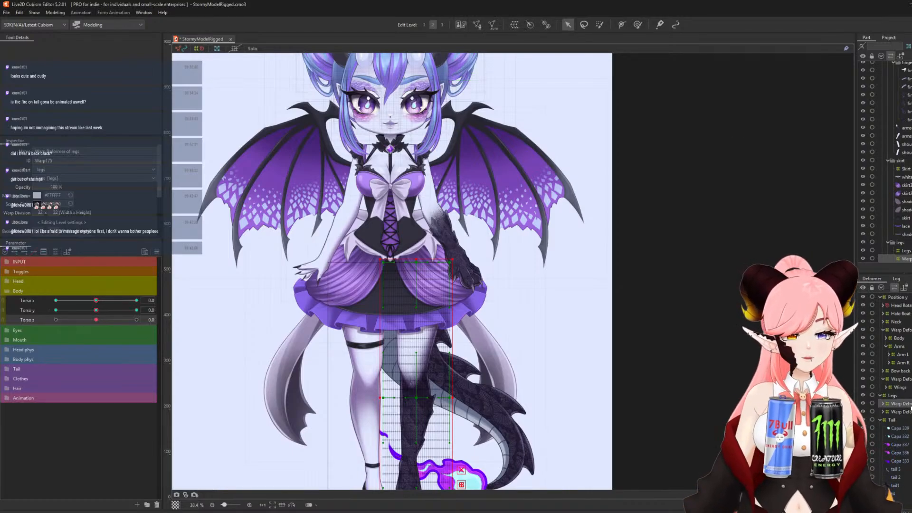
key(Down)
click(531, 23)
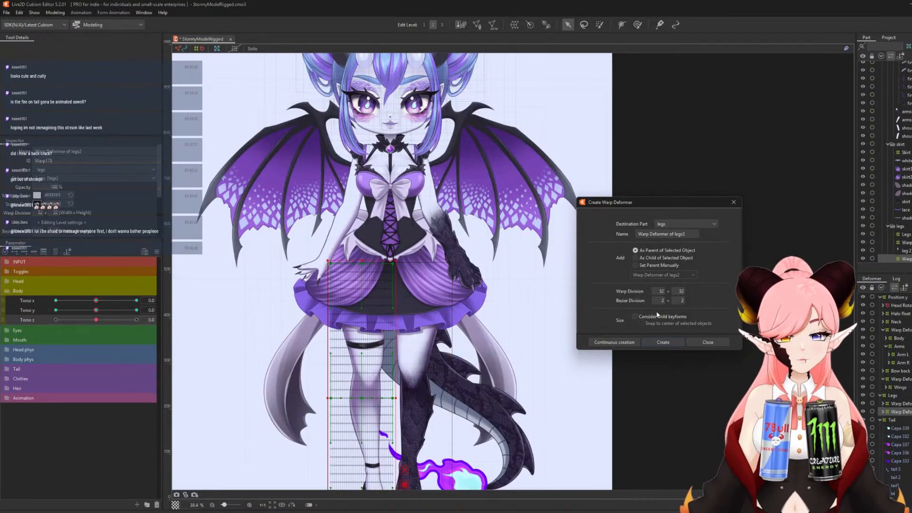
click(661, 343)
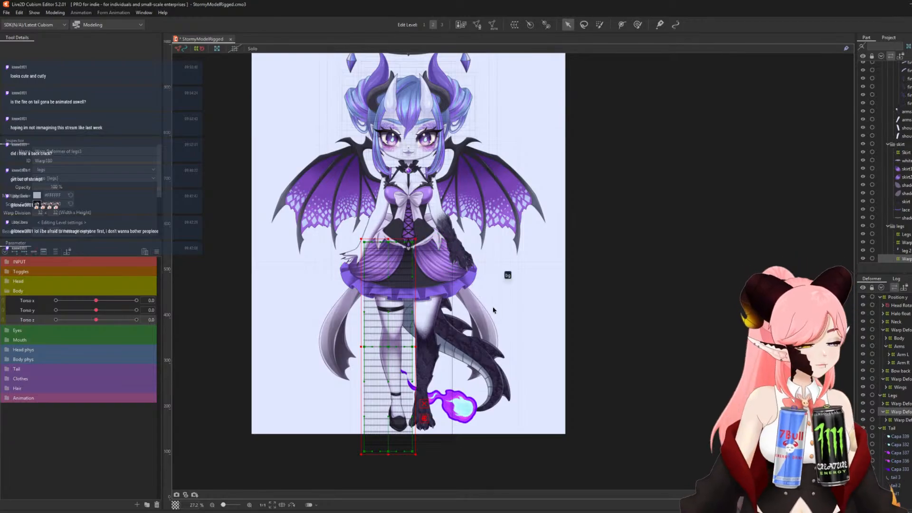
scroll(361, 318, up, 2)
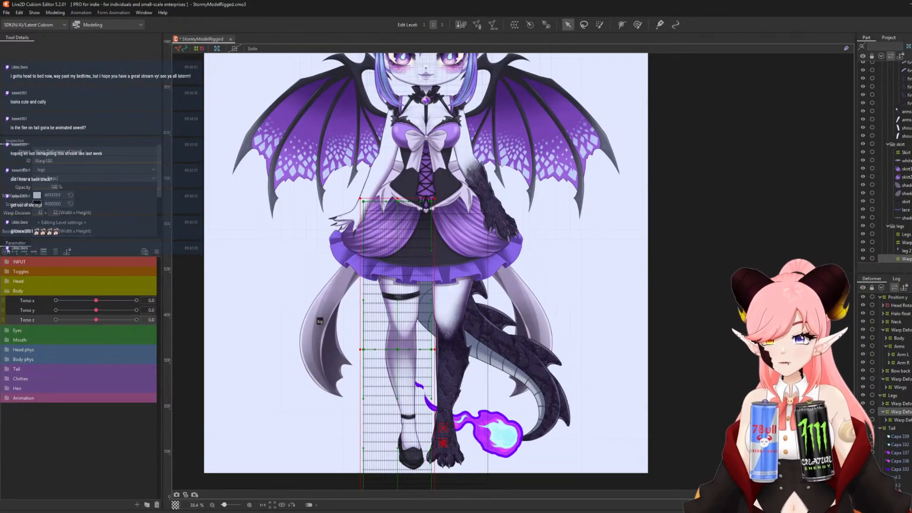
Add three Torso z keys to the pale leg's new deformer and shift its upper part at -30 with a large deform brush.
drag(94, 323, 13, 317)
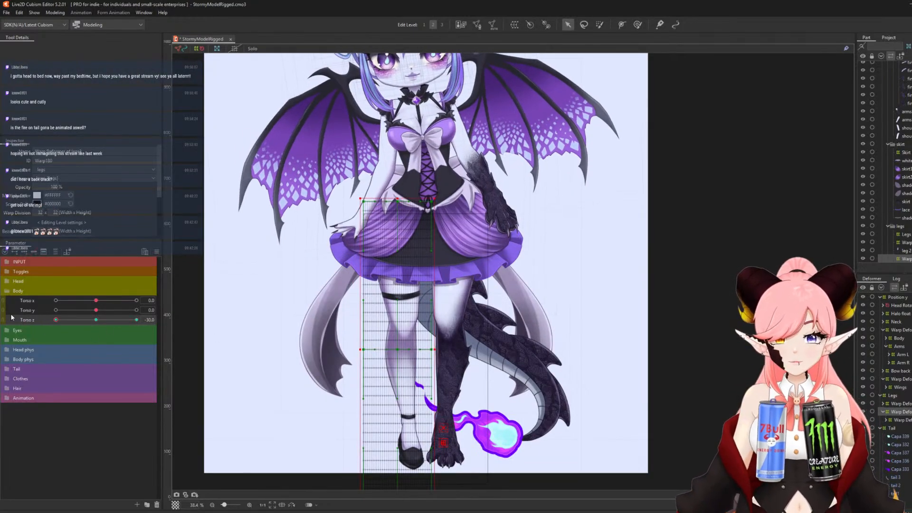
click(638, 24)
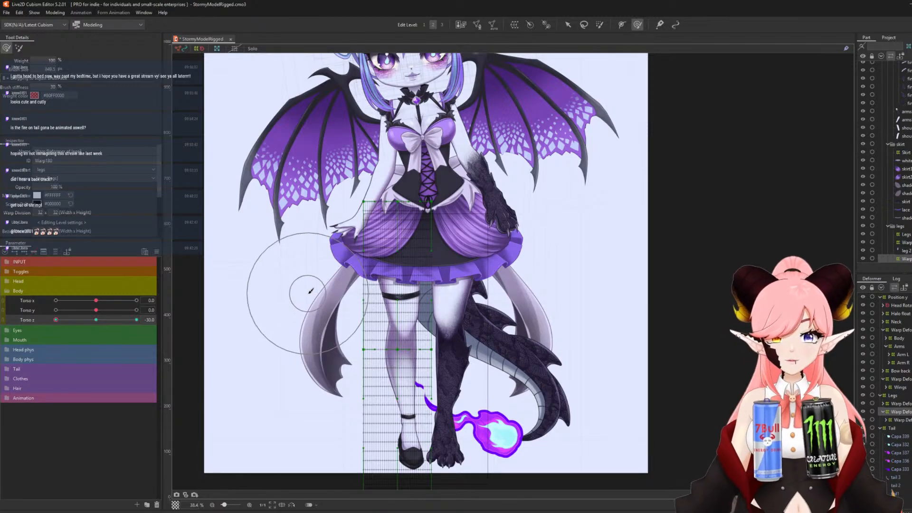
key(b)
mouse_move(310, 291)
mouse_down()
mouse_move(411, 323)
mouse_move(399, 313)
mouse_up()
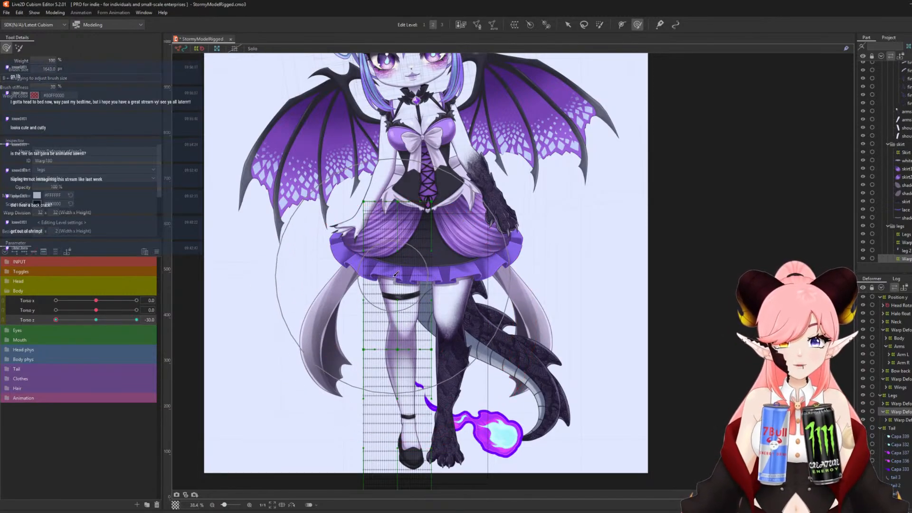
mouse_move(396, 274)
mouse_down()
mouse_move(398, 313)
mouse_move(399, 287)
mouse_up()
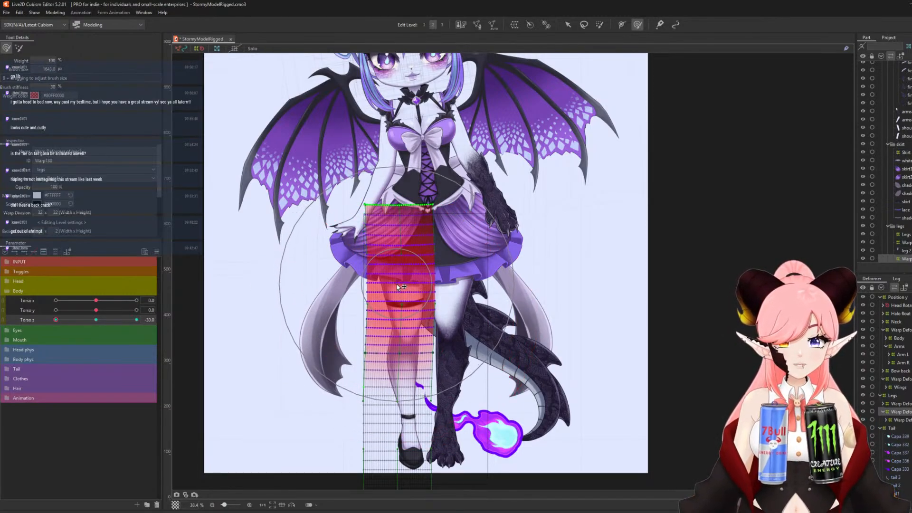
Preview the Torso z movement, then reshape the pale leg's calf and ankle at -30 with smaller deform brushes.
drag(70, 323, 40, 320)
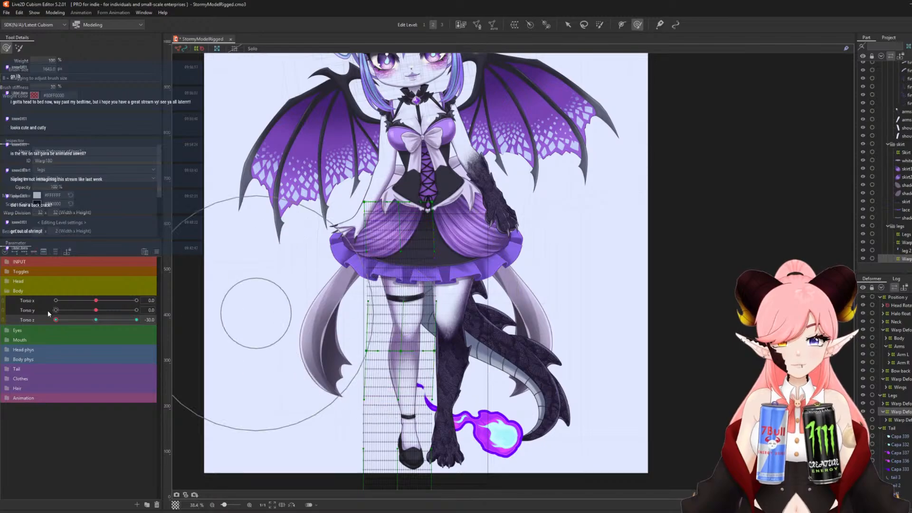
mouse_move(62, 322)
mouse_down()
mouse_move(44, 320)
mouse_move(101, 324)
mouse_move(8, 327)
mouse_up()
key(b)
mouse_move(497, 365)
mouse_down()
mouse_move(369, 378)
mouse_move(401, 380)
mouse_up()
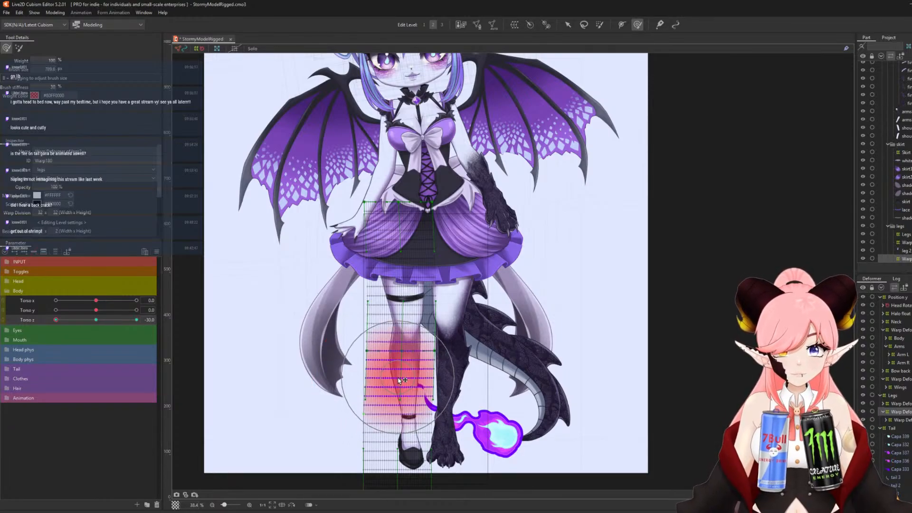
key(b)
drag(438, 412, 406, 423)
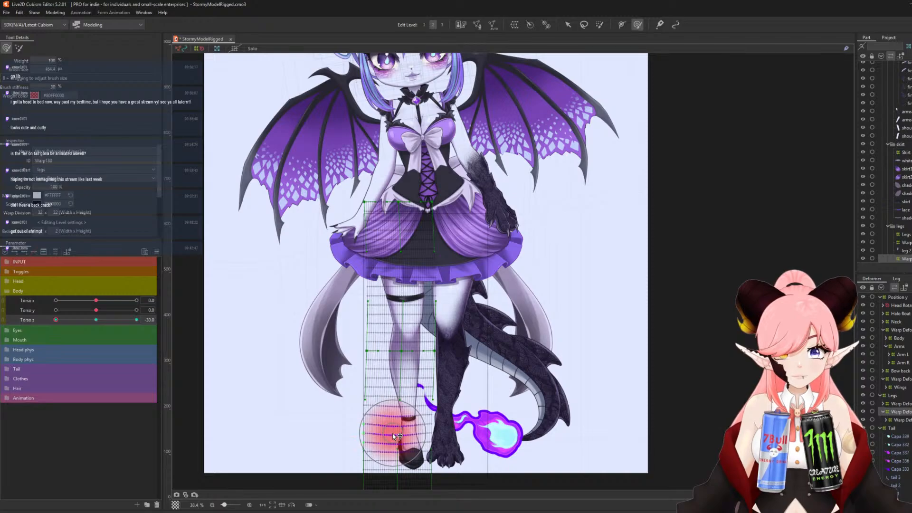
Deform the pale leg's thigh and ankle for the opposite lean at Torso z 30, and check the movement back to -30.
mouse_move(56, 320)
mouse_down()
mouse_move(85, 316)
mouse_move(41, 322)
mouse_move(234, 313)
mouse_move(390, 357)
mouse_up()
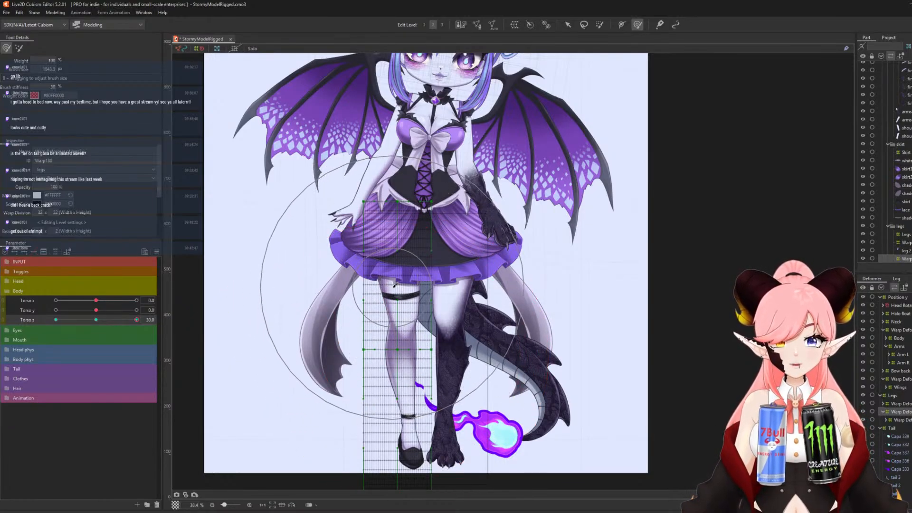
click(393, 289)
drag(393, 289, 389, 288)
mouse_move(122, 320)
mouse_down()
mouse_move(95, 326)
mouse_move(144, 327)
mouse_up()
key(b)
mouse_move(416, 421)
mouse_down()
mouse_move(326, 425)
mouse_move(402, 425)
mouse_up()
drag(129, 320, 53, 321)
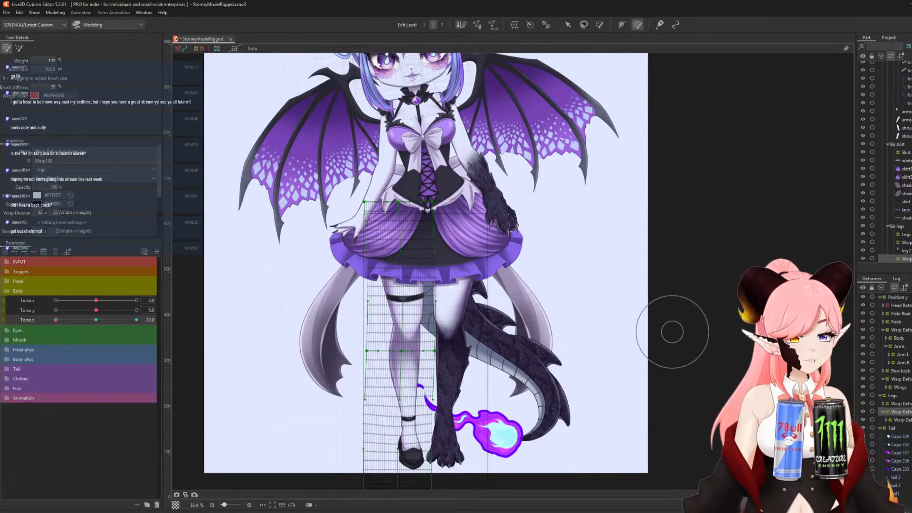
Create a parent warp deformer for the dark clawed leg's warp deformer.
click(901, 404)
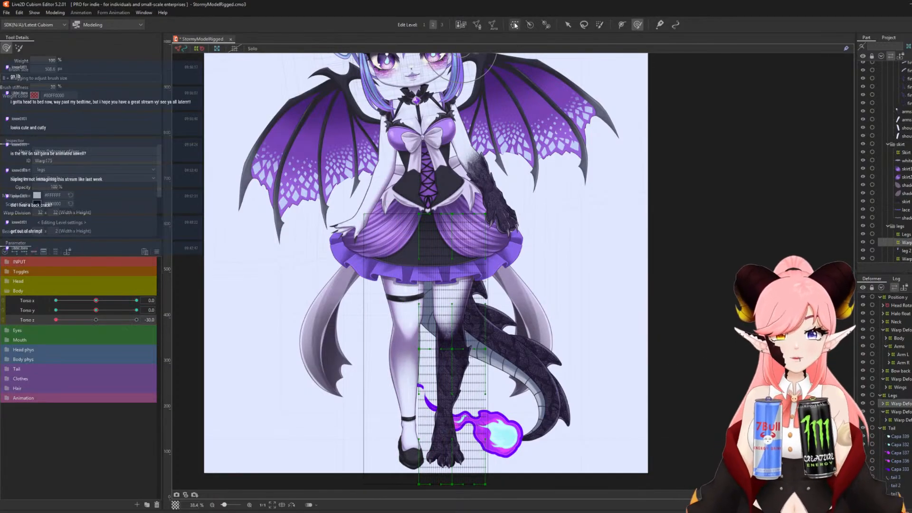
click(514, 24)
click(677, 340)
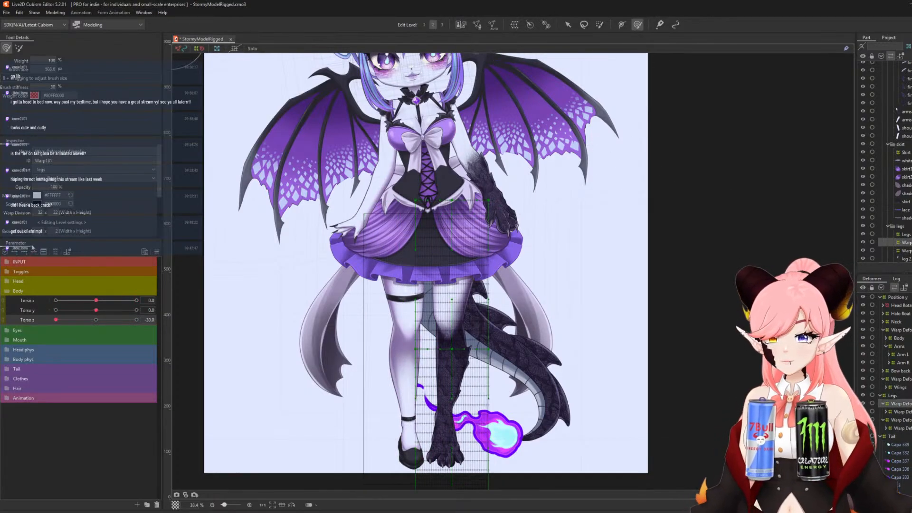
Add three Torso z keys to the dark leg's new deformer and brush its thigh and lower leg into shape at -30.
key(b)
mouse_move(326, 298)
mouse_down()
mouse_move(502, 319)
mouse_move(459, 303)
mouse_up()
key(b)
mouse_move(491, 332)
mouse_down()
mouse_move(459, 400)
mouse_move(310, 396)
mouse_up()
drag(451, 408, 452, 411)
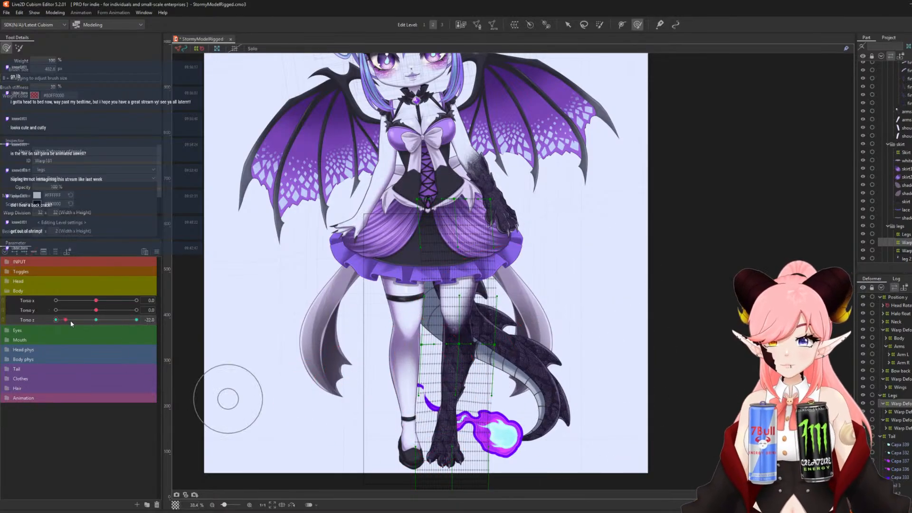
Deform the dark leg's thigh and lower leg at Torso z 30, and check the movement in both directions.
mouse_move(72, 323)
mouse_down()
mouse_move(116, 324)
mouse_move(28, 315)
mouse_move(288, 333)
mouse_move(444, 370)
mouse_up()
key(b)
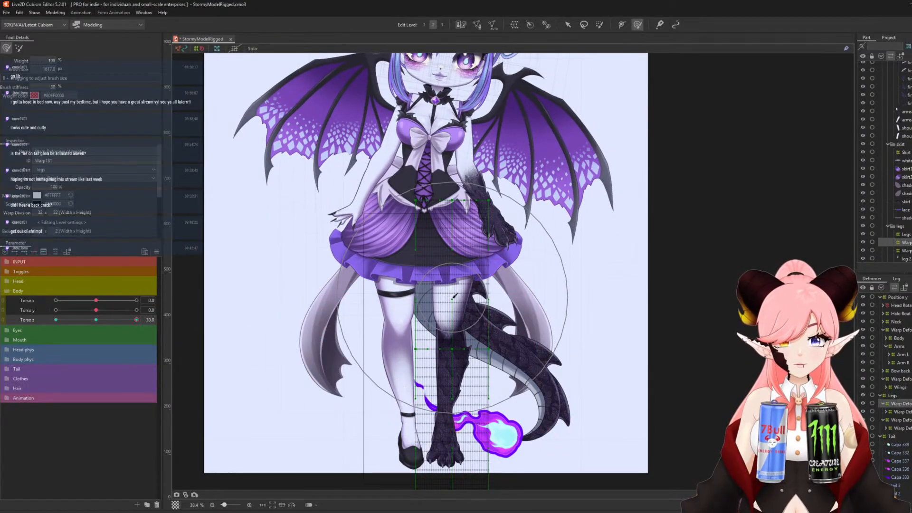
drag(452, 300, 448, 305)
key(b)
drag(521, 361, 372, 386)
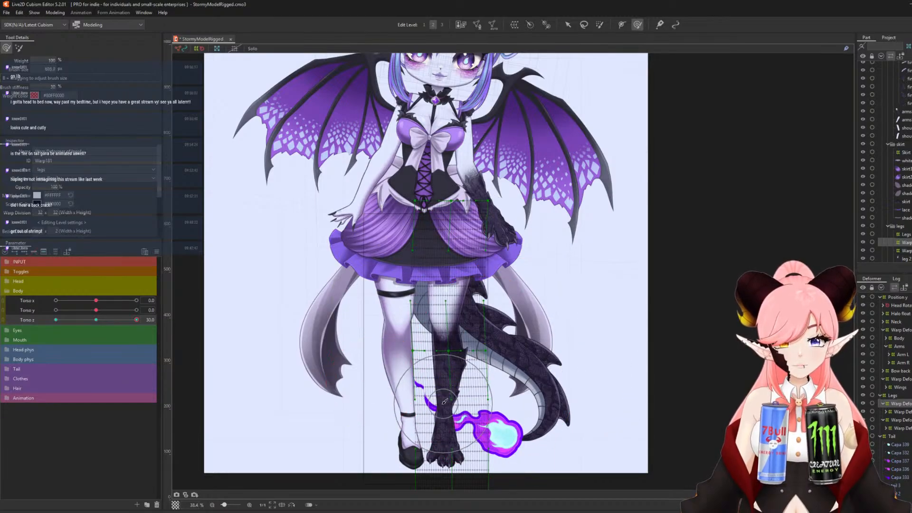
drag(444, 402, 445, 413)
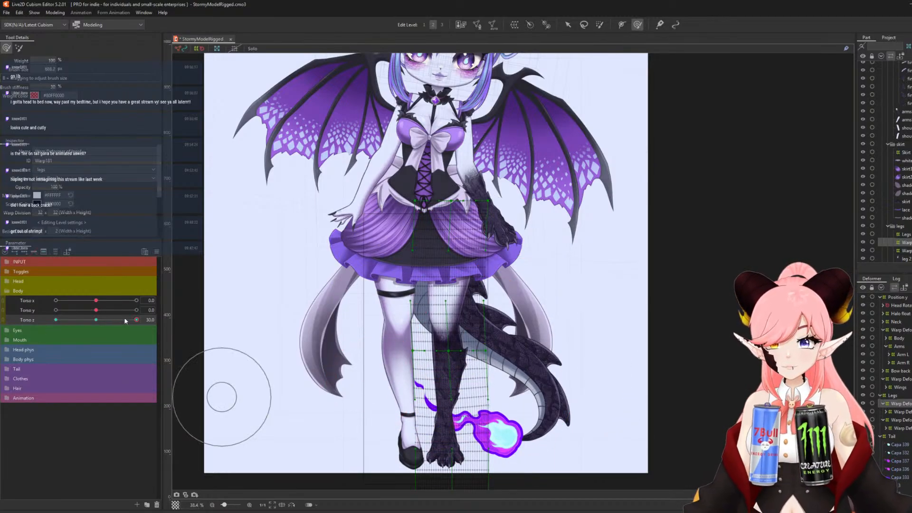
drag(124, 321, 54, 321)
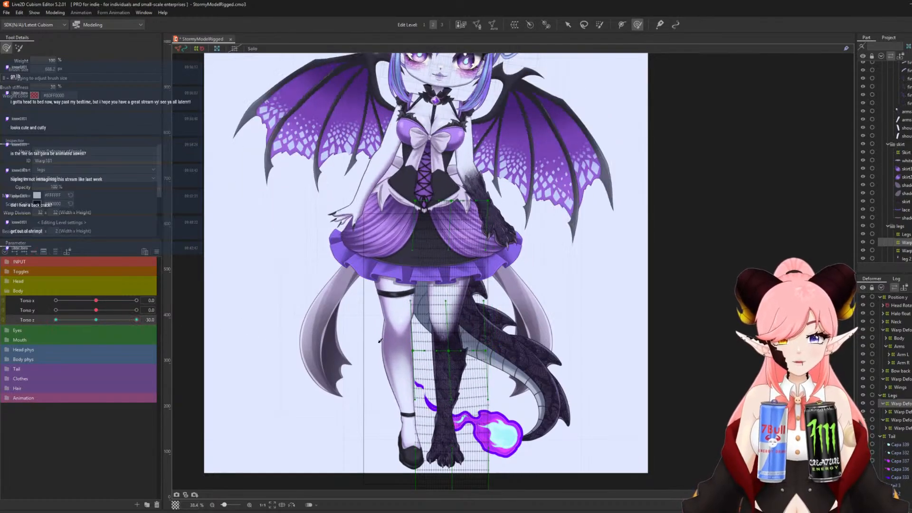
drag(380, 341, 315, 326)
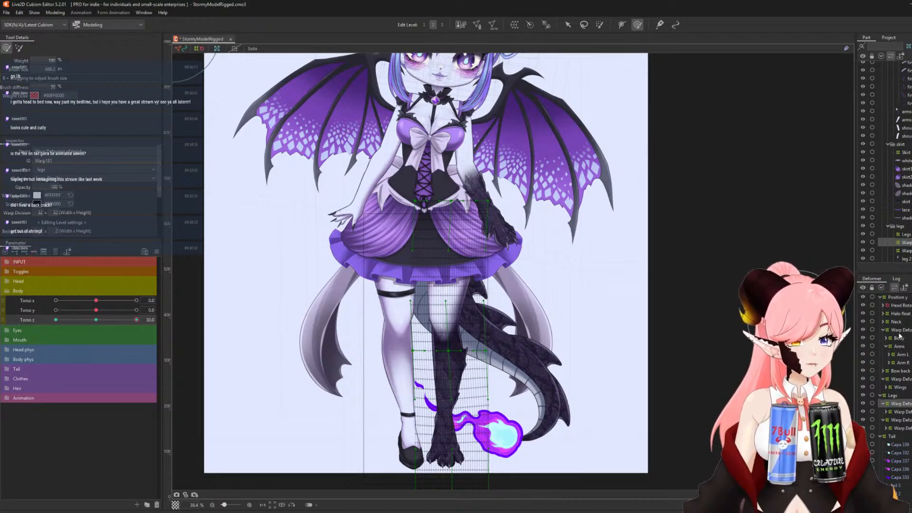
Select the skirt's warp deformer, add three Torso z keys to it, and set Torso z to 30.
click(899, 332)
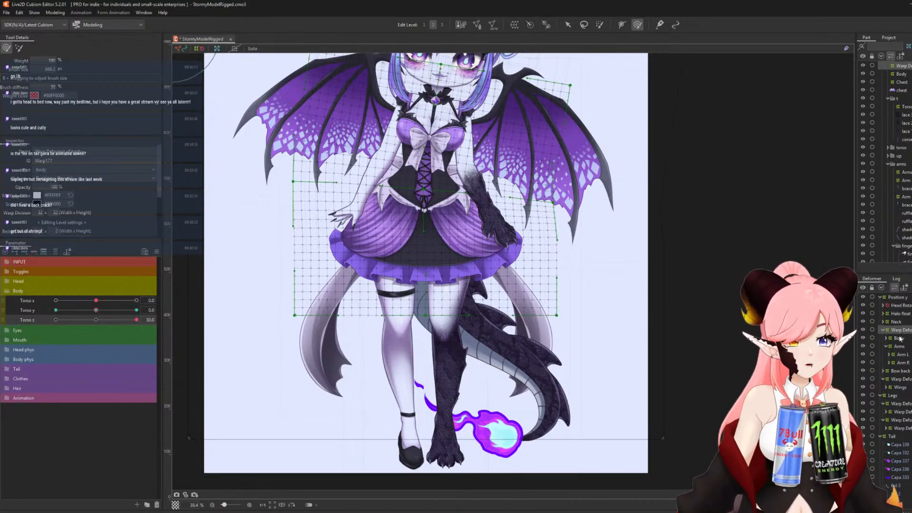
click(900, 298)
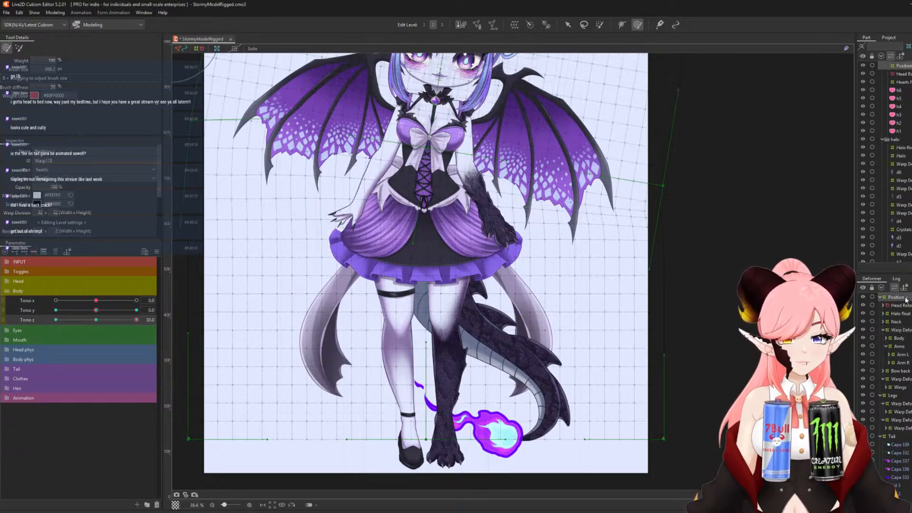
key(b)
mouse_move(293, 328)
mouse_down()
mouse_move(401, 343)
mouse_move(407, 357)
mouse_up()
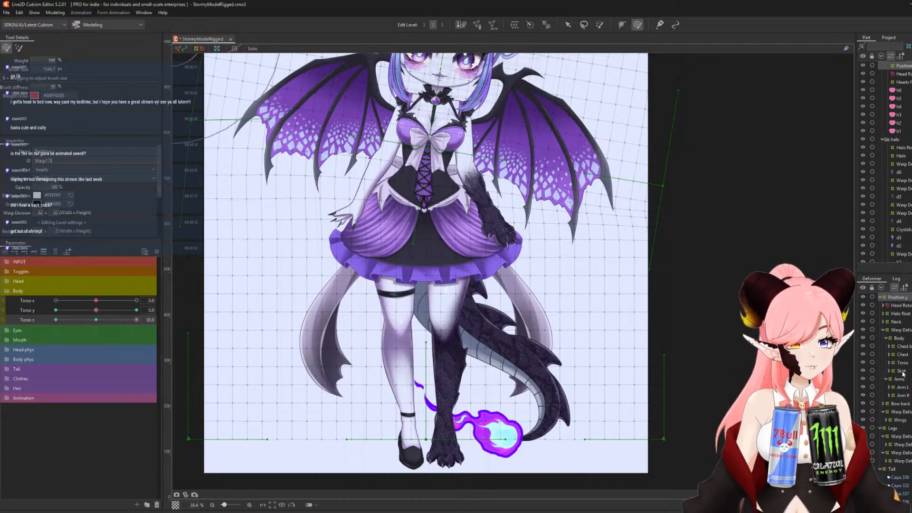
click(902, 372)
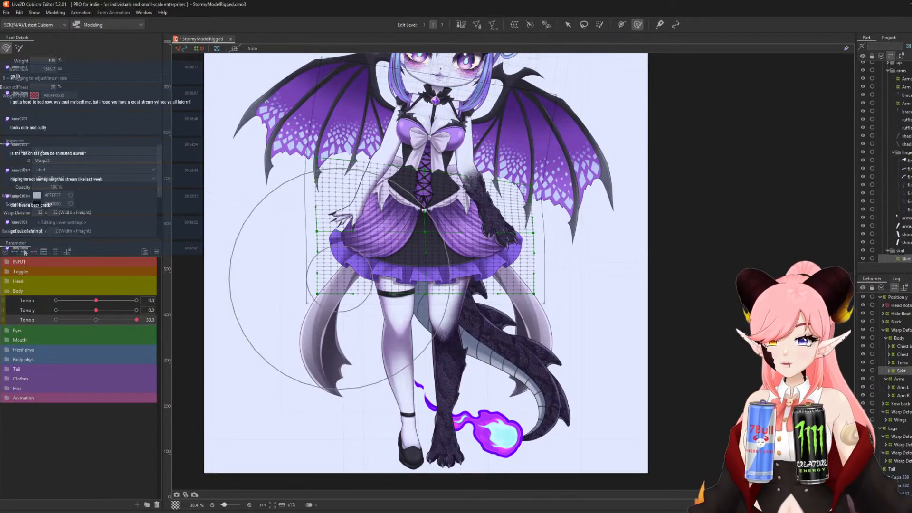
drag(96, 321, 137, 320)
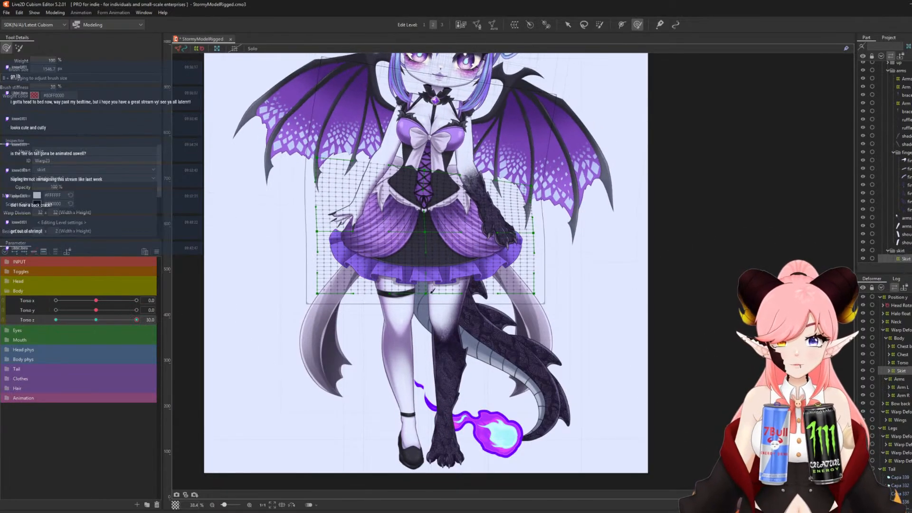
Brush the skirt into a tilt at Torso z 30, lowering the hem on the dark-arm side and raising it on the pale-arm side.
key(b)
drag(387, 269, 348, 270)
key(b)
mouse_move(509, 283)
mouse_down()
mouse_move(466, 286)
mouse_move(511, 297)
mouse_up()
drag(346, 300, 345, 293)
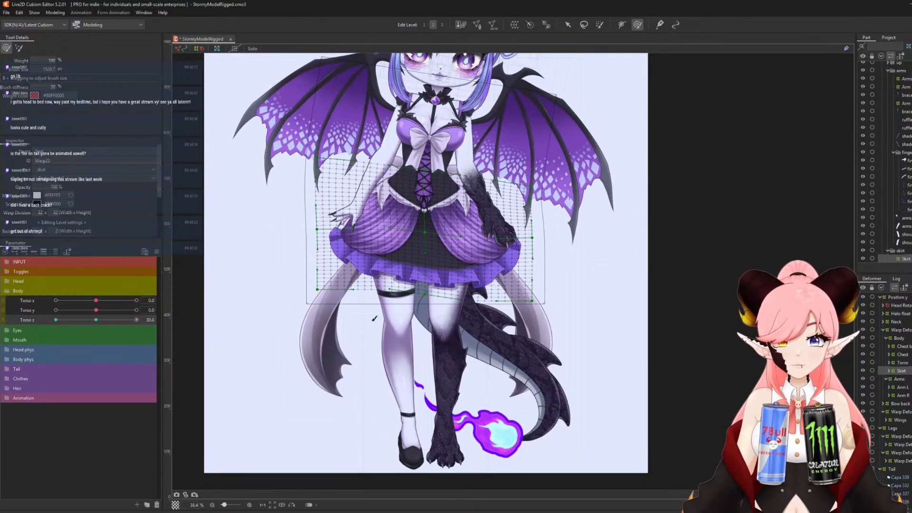
drag(466, 311, 465, 318)
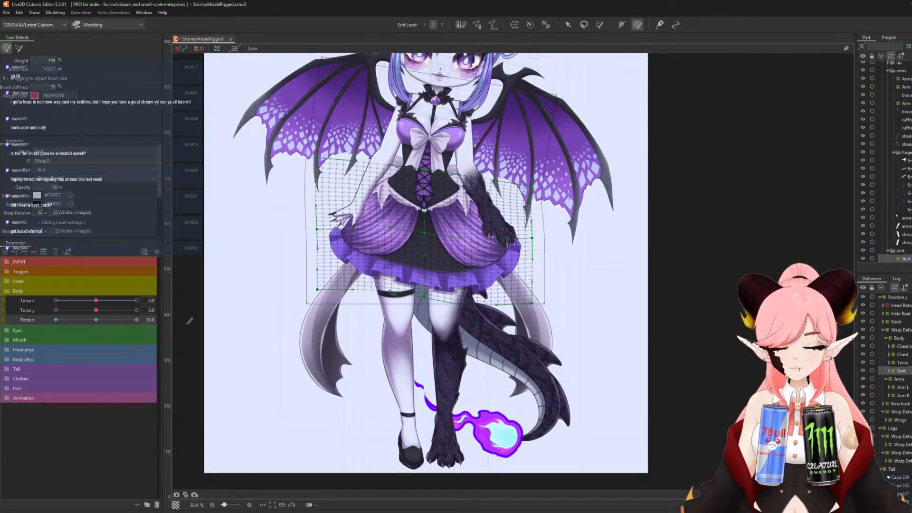
Refine the skirt's two sides and middle hem at Torso z 30, checking the movement across the Torso z range.
mouse_move(136, 319)
mouse_down()
mouse_move(112, 320)
mouse_move(138, 321)
mouse_up()
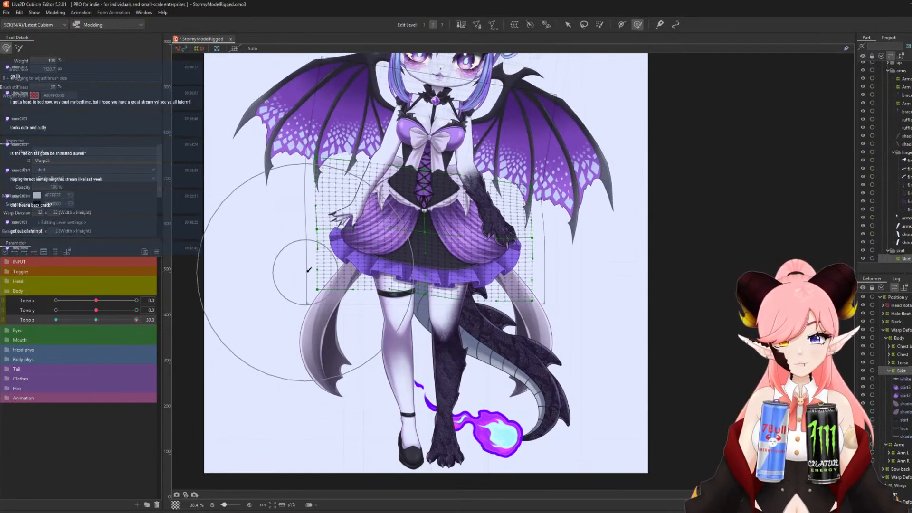
drag(303, 240, 301, 234)
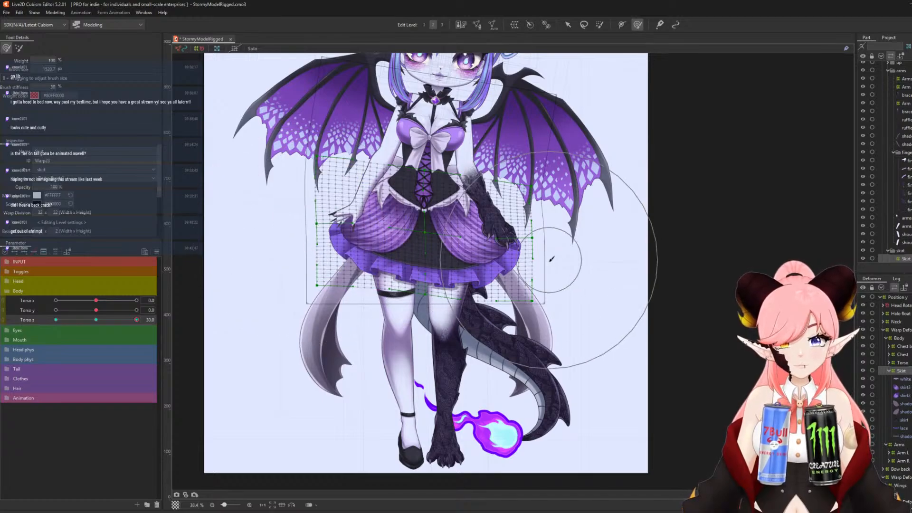
drag(555, 261, 563, 266)
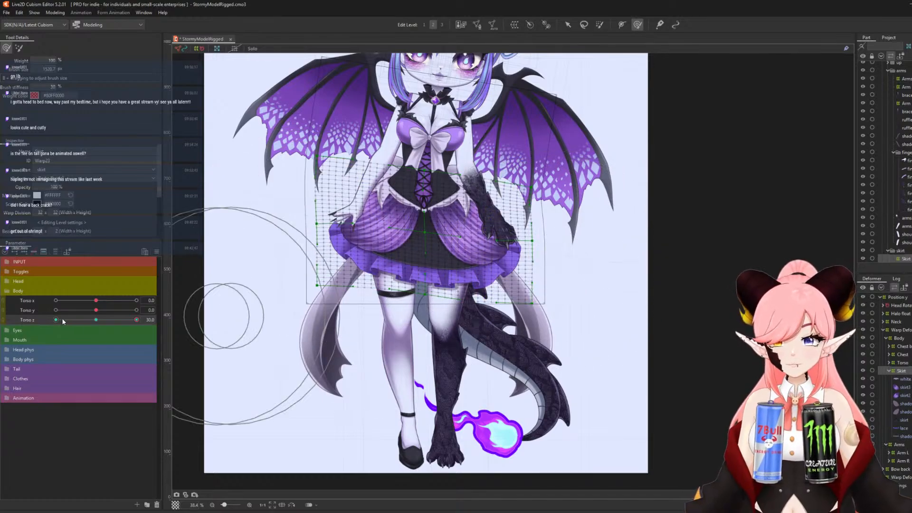
mouse_move(133, 320)
mouse_down()
mouse_move(111, 323)
mouse_move(169, 329)
mouse_move(97, 324)
mouse_move(161, 329)
mouse_up()
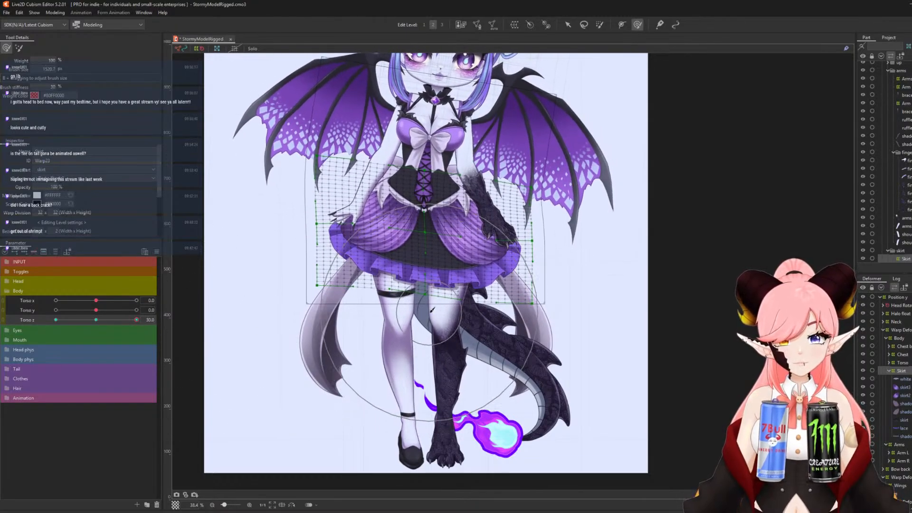
drag(425, 294, 425, 313)
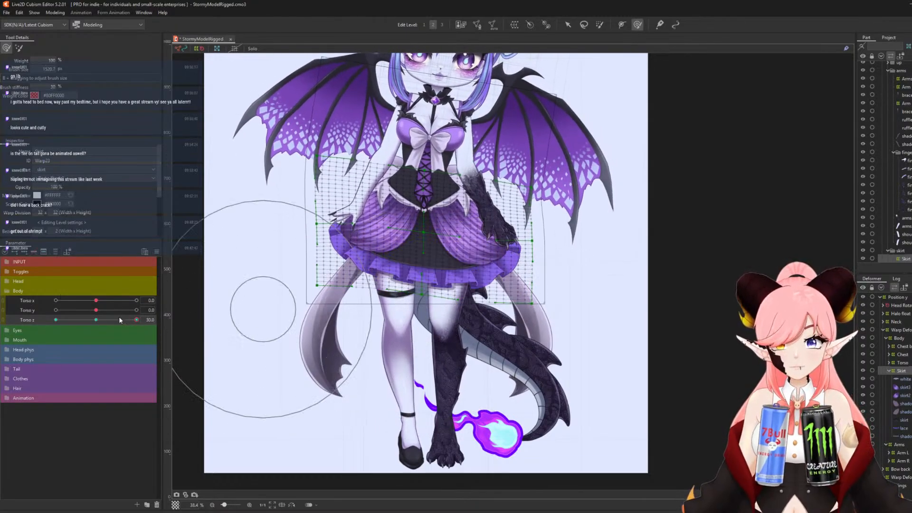
mouse_move(136, 319)
mouse_down()
mouse_move(100, 321)
mouse_move(177, 336)
mouse_up()
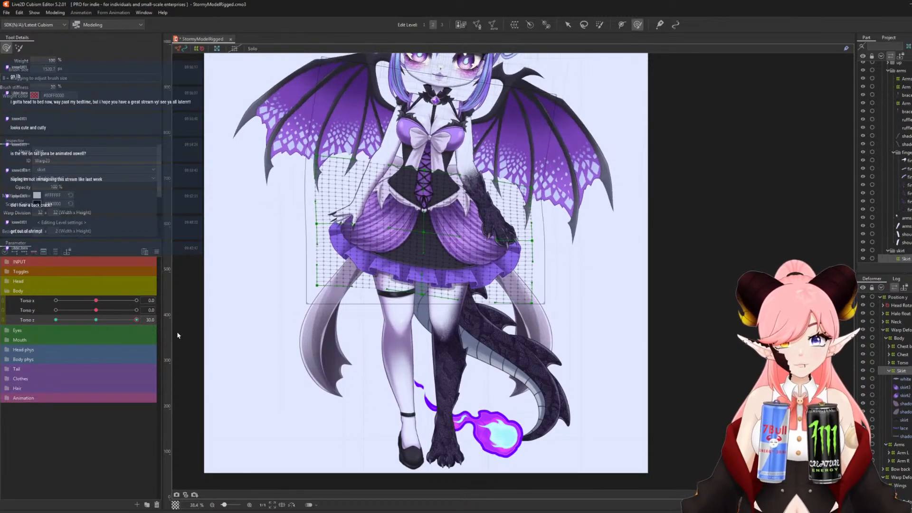
Reflect the skirt deformer's Torso z 30 motion horizontally onto the opposite key.
click(156, 252)
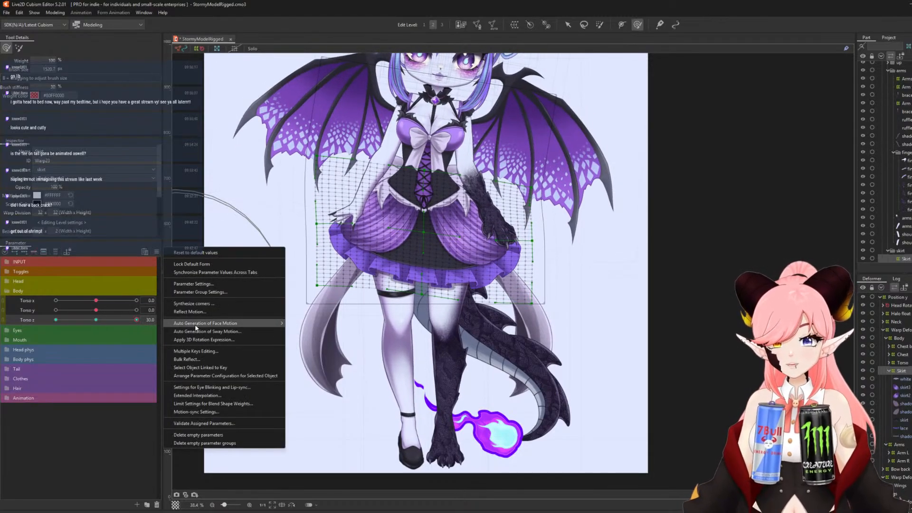
click(192, 312)
click(477, 280)
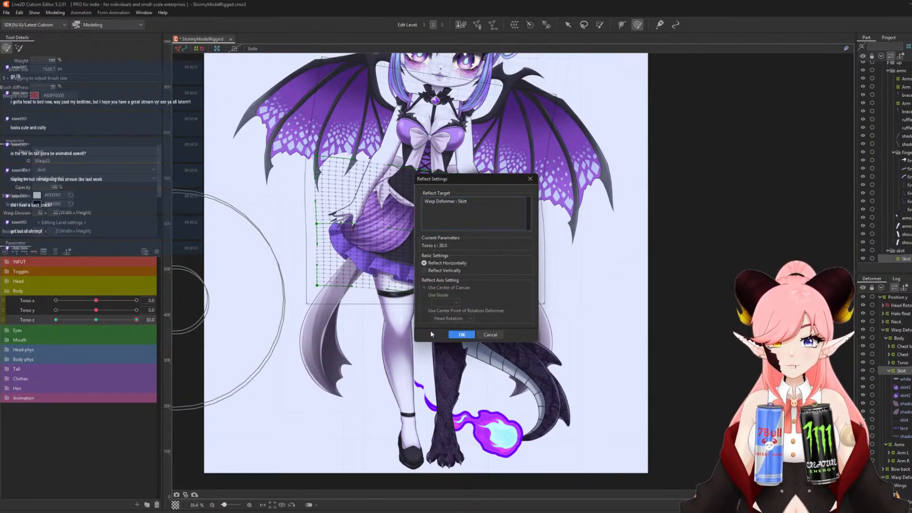
click(461, 335)
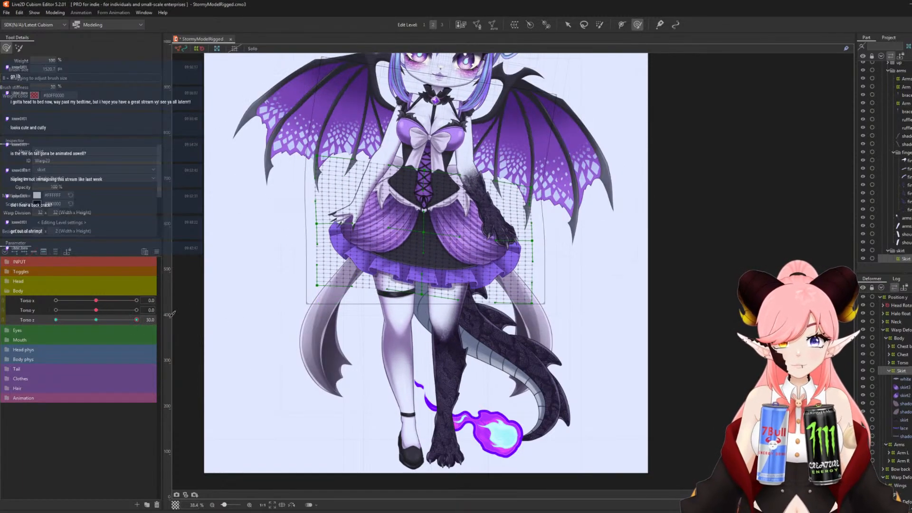
At Torso z -30, push the skirt inward on the pale-arm side and outward on the dark-arm side.
drag(172, 314, 1, 284)
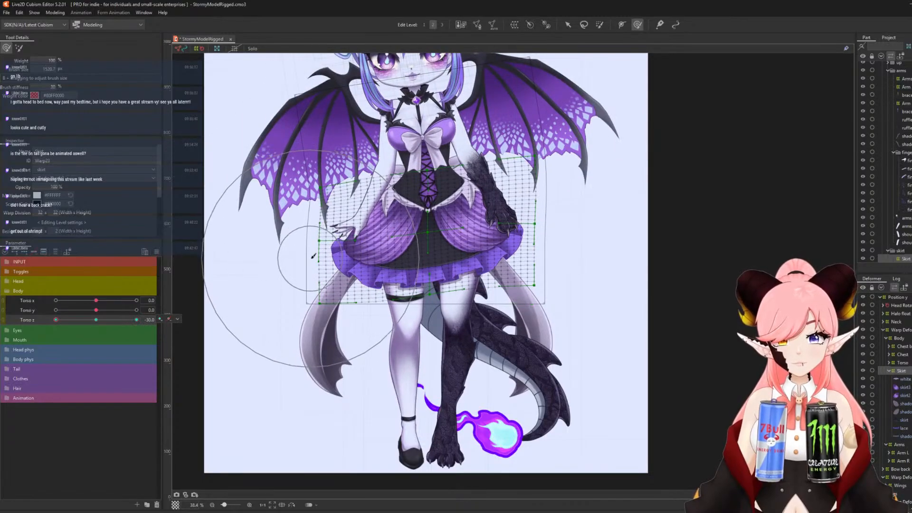
drag(310, 257, 314, 258)
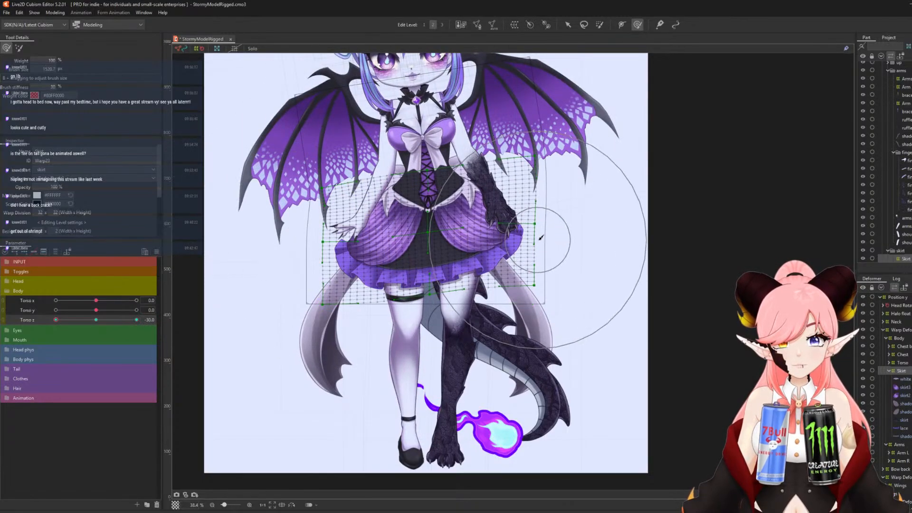
drag(527, 237, 534, 240)
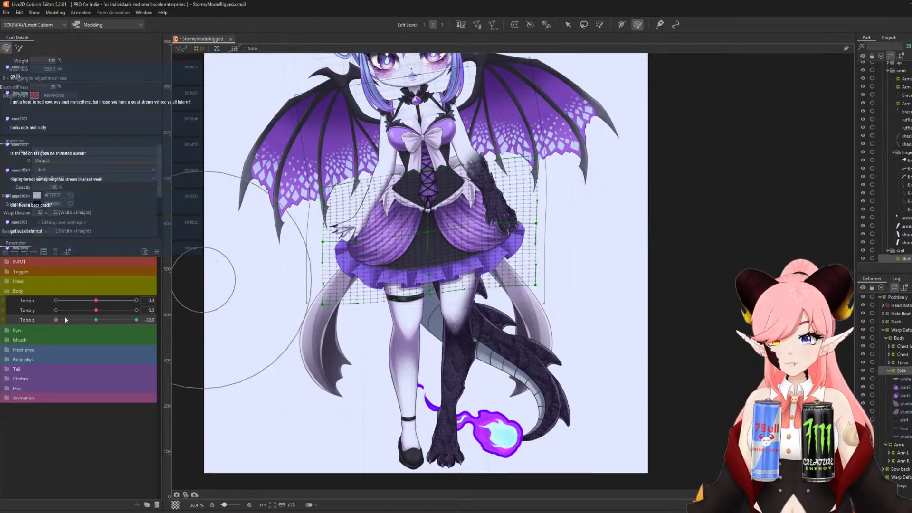
mouse_move(55, 319)
mouse_down()
mouse_move(95, 323)
mouse_move(41, 321)
mouse_move(106, 327)
mouse_move(42, 325)
mouse_up()
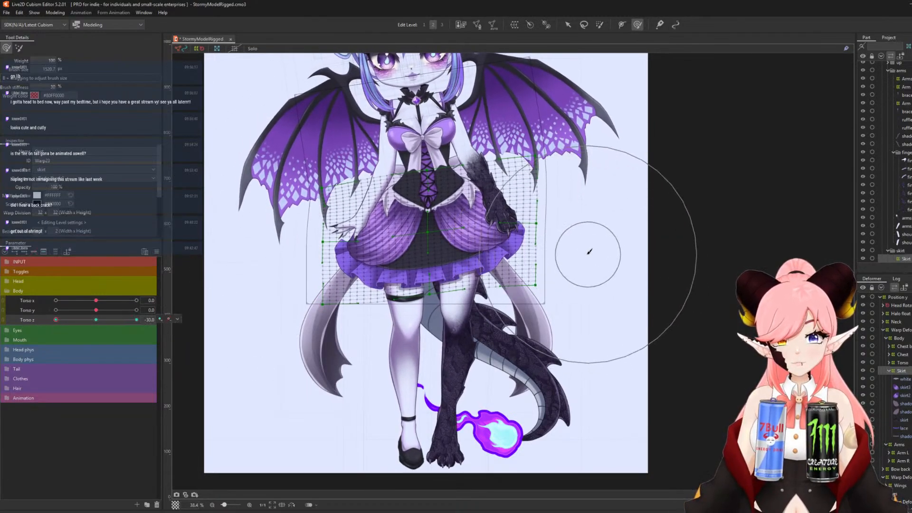
drag(591, 249, 582, 257)
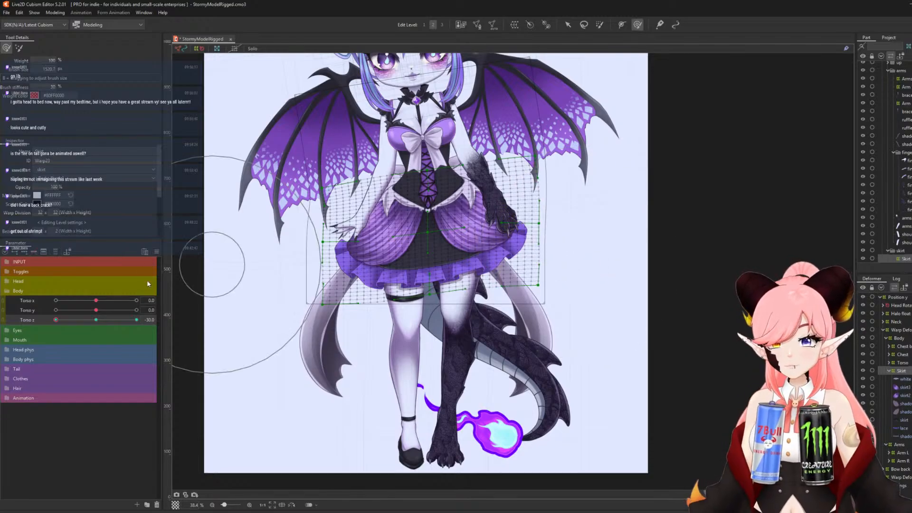
Reflect the skirt deformer's Torso z -30 motion horizontally onto the 30 key.
click(157, 252)
click(203, 314)
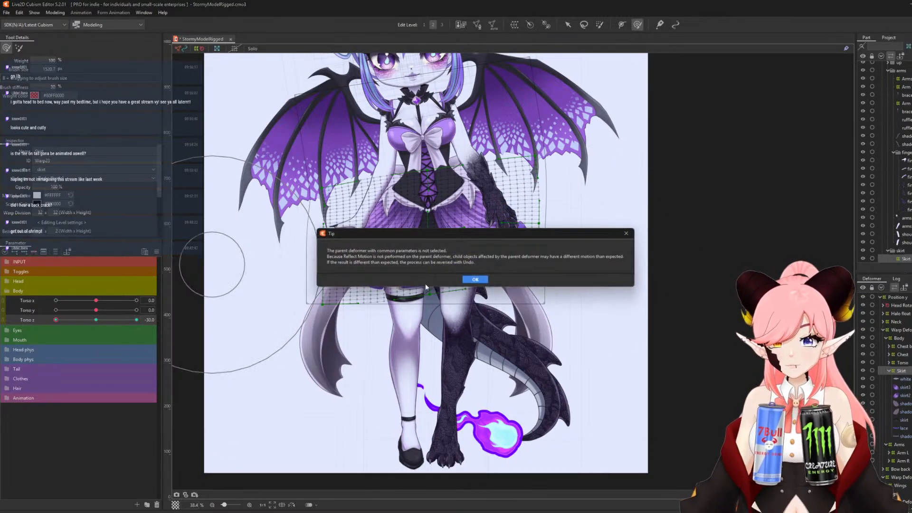
click(477, 281)
click(463, 334)
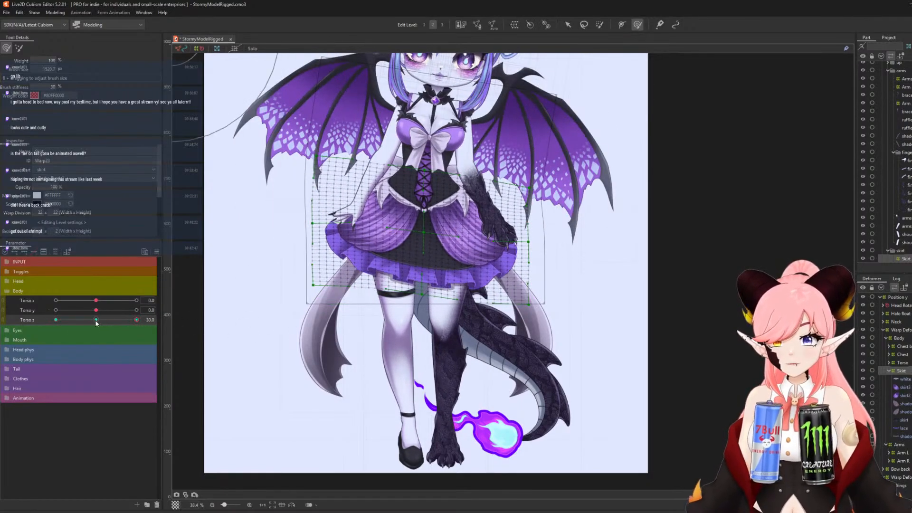
Preview the skirt and body tilt in the physics settings by swinging the model from side to side, and close the preview.
click(55, 12)
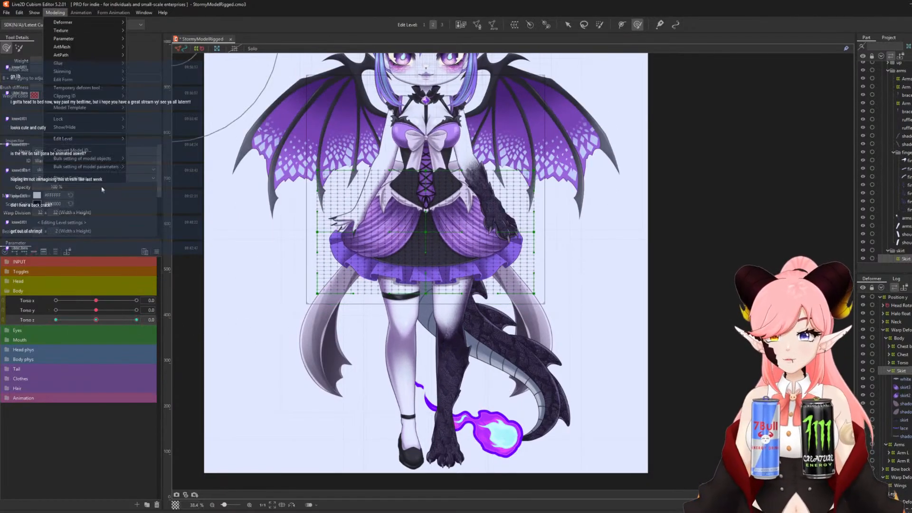
click(81, 172)
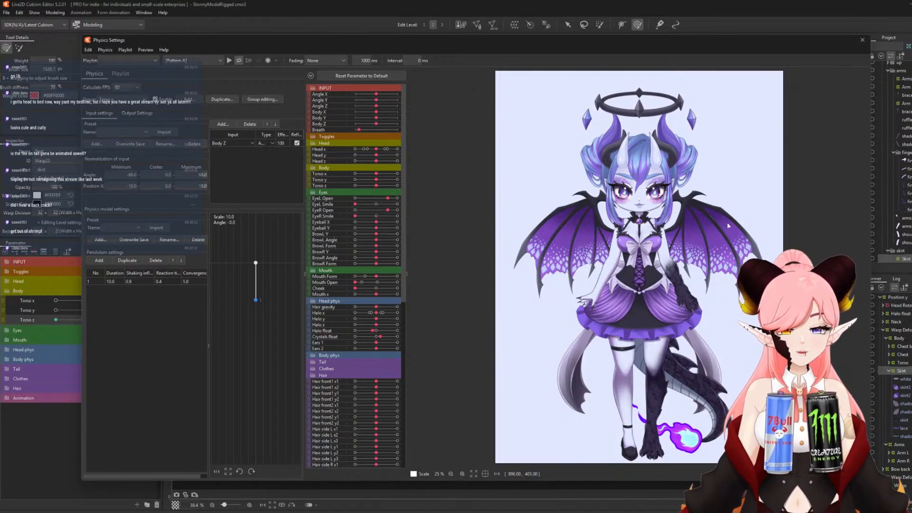
drag(638, 300, 659, 284)
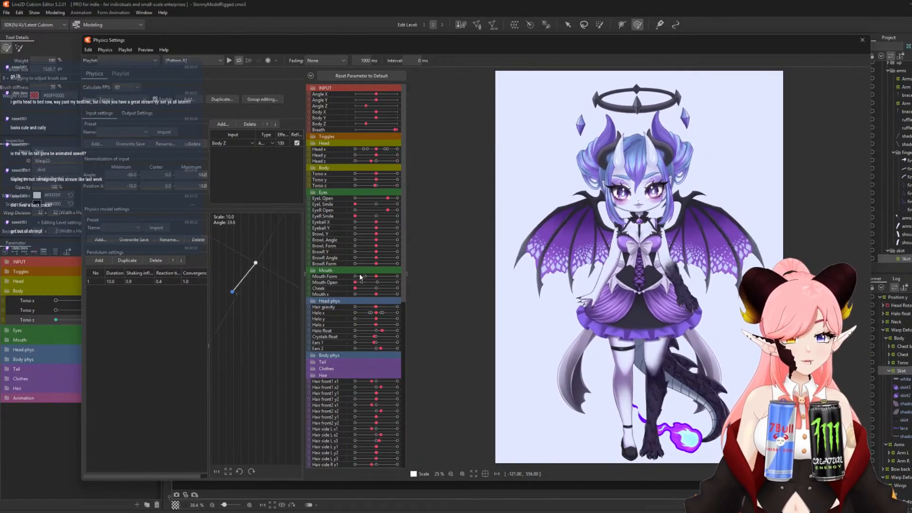
drag(867, 304, 827, 295)
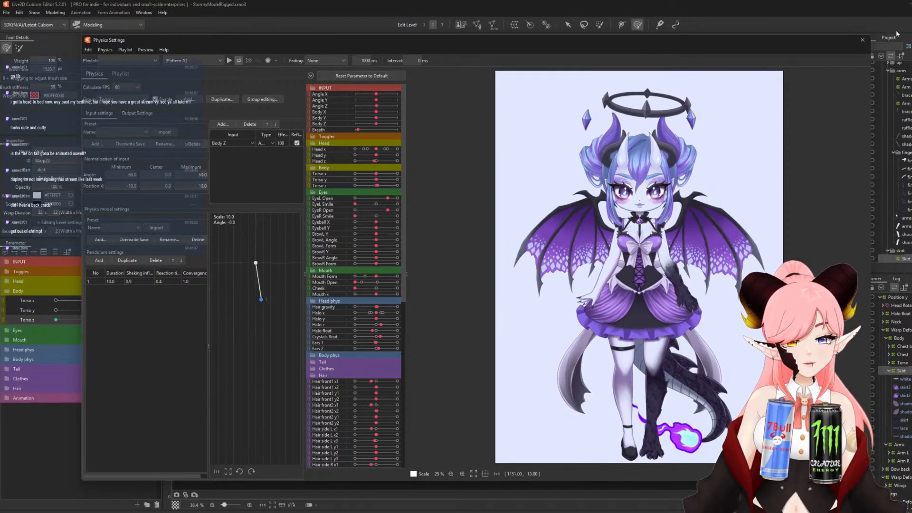
click(863, 40)
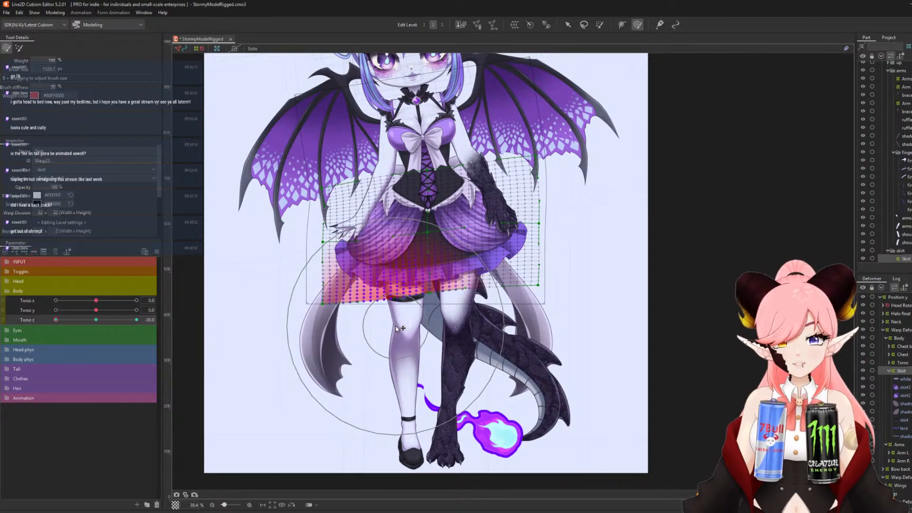
Touch up the skirt's lower edge with a smaller brush at Torso z -30, and reflect the revised motion horizontally.
mouse_move(56, 320)
mouse_down()
mouse_move(104, 321)
mouse_move(36, 320)
mouse_up()
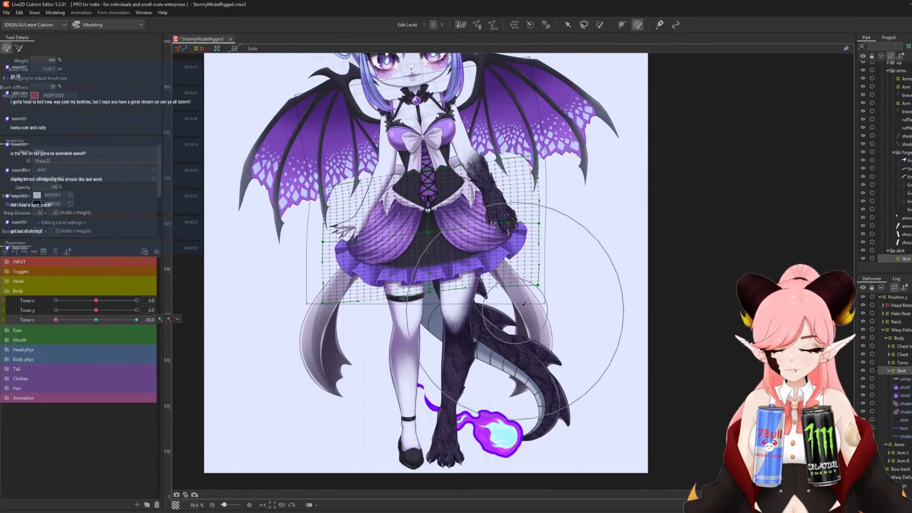
drag(515, 292, 426, 290)
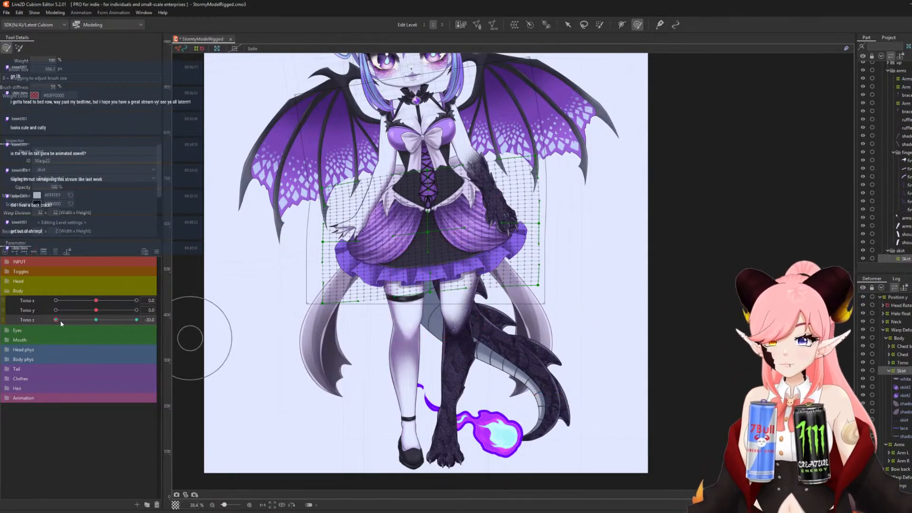
mouse_move(57, 321)
mouse_down()
mouse_move(104, 325)
mouse_move(44, 325)
mouse_up()
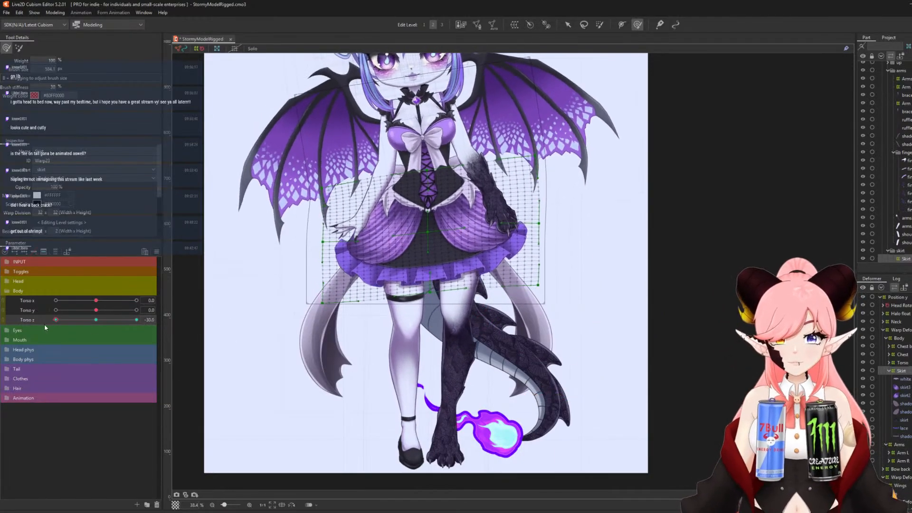
click(156, 252)
click(215, 307)
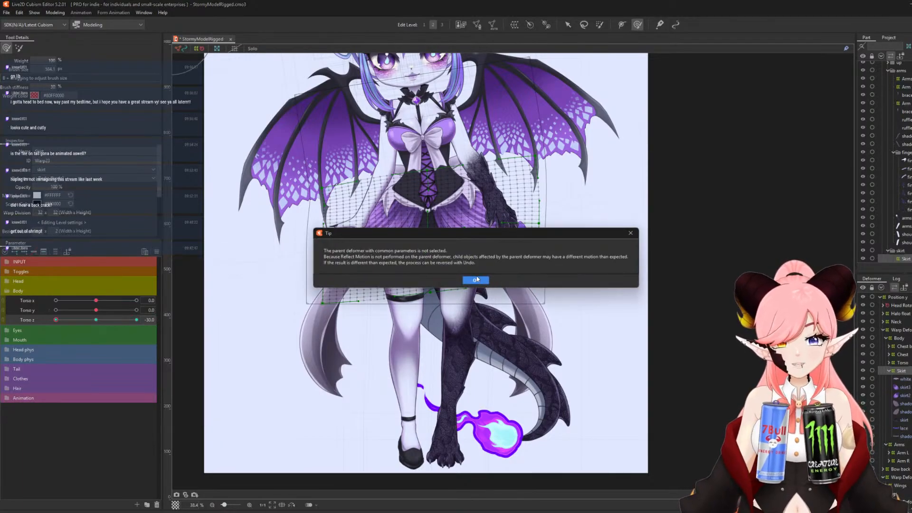
click(476, 280)
click(464, 335)
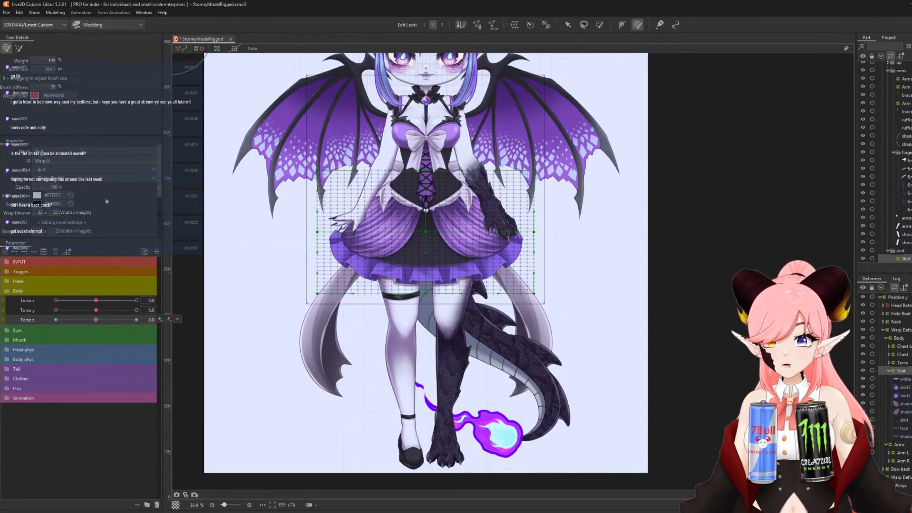
Enable the external application connection for the physics preview, and view the output settings of the Body Z physics group.
click(55, 12)
click(70, 179)
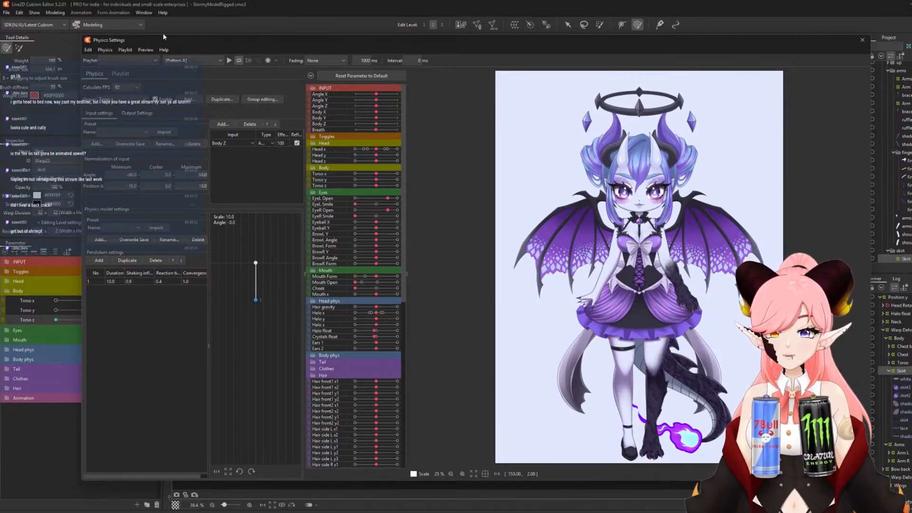
click(145, 49)
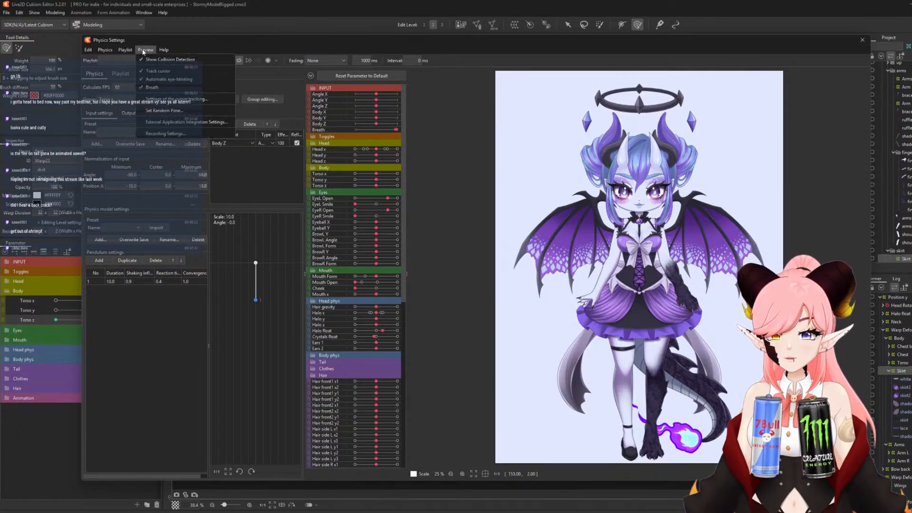
click(162, 122)
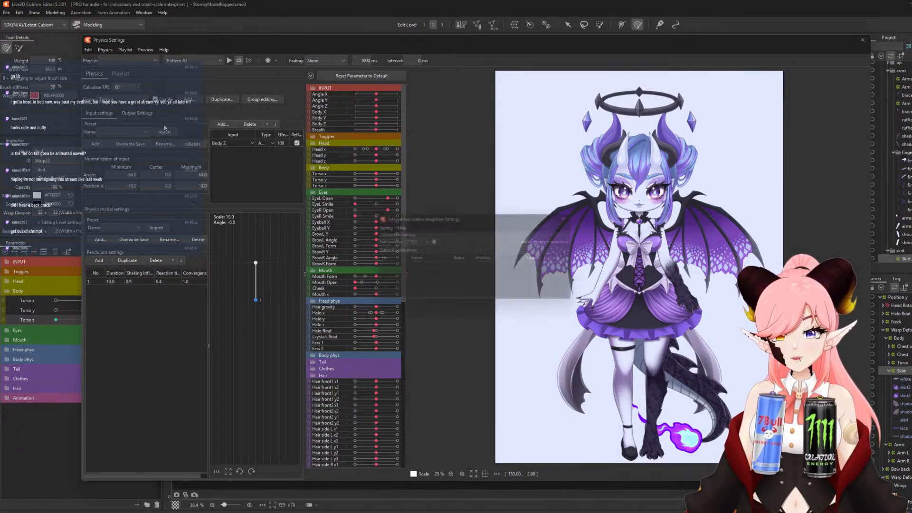
click(434, 241)
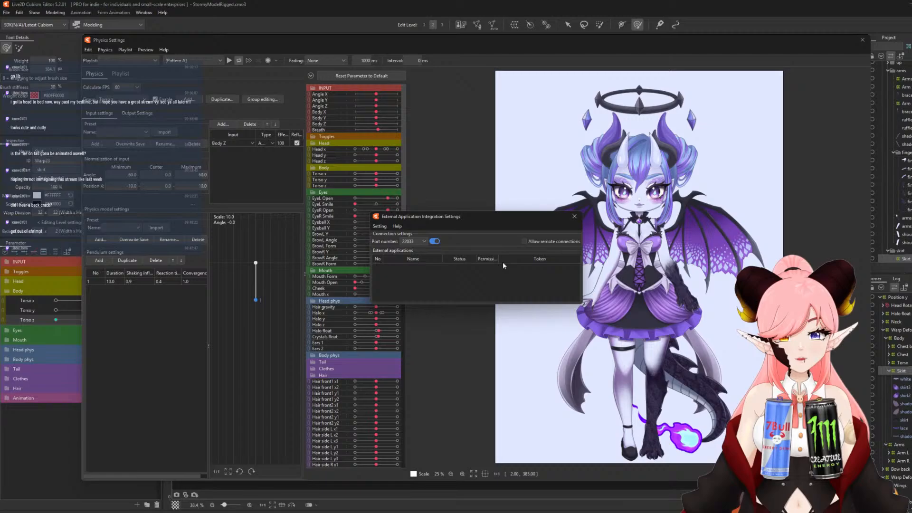
click(574, 217)
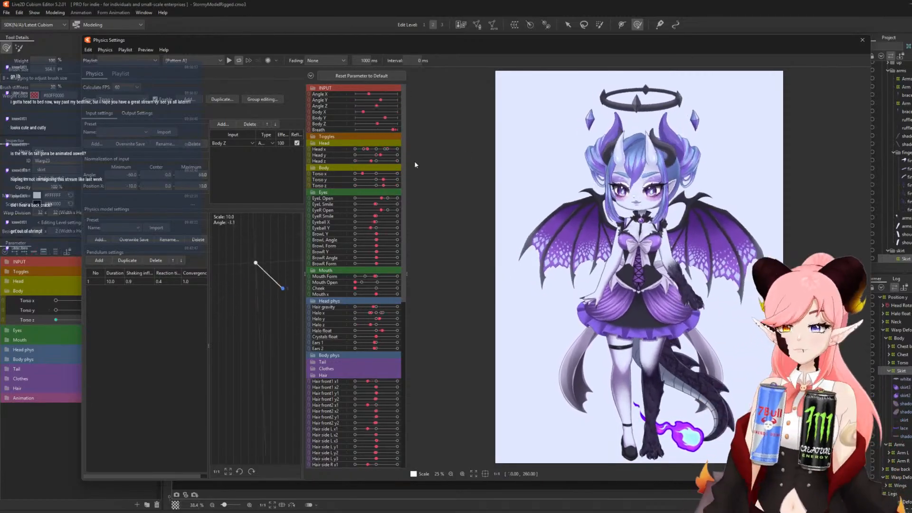
click(137, 113)
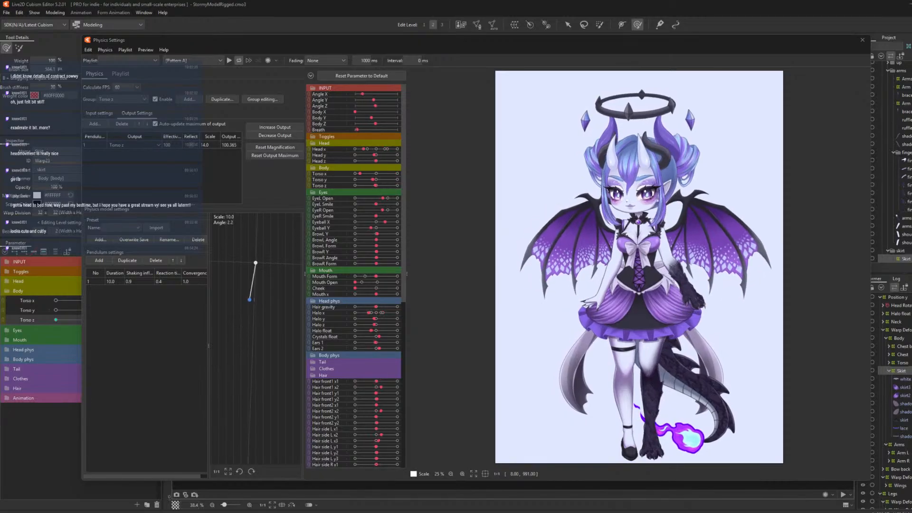
click(862, 39)
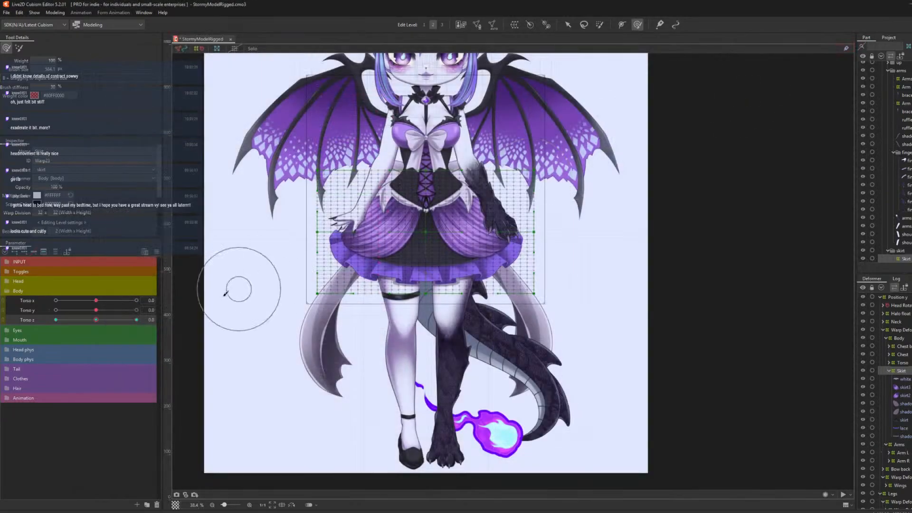
At Torso x -30, shift the center of the Body deformer around the waist slightly toward the pale-arm side with the deform brush.
drag(99, 297, 39, 298)
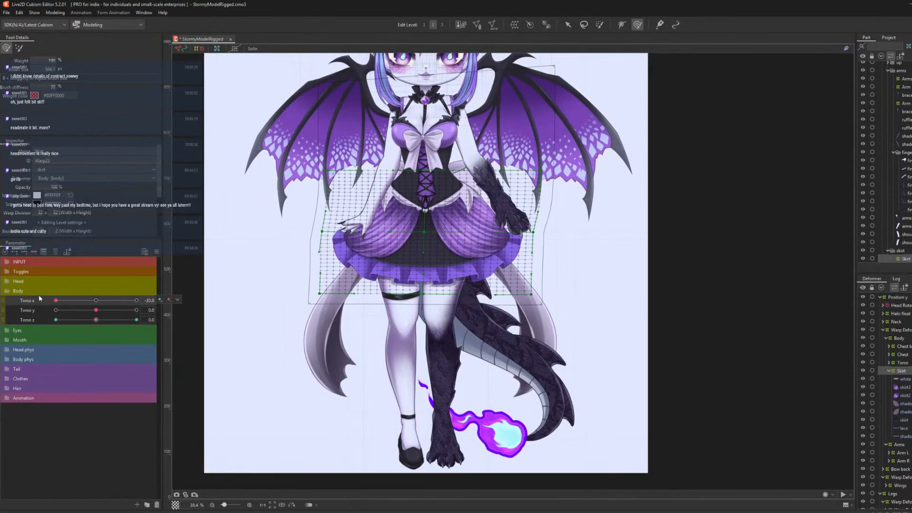
scroll(443, 185, up, 3)
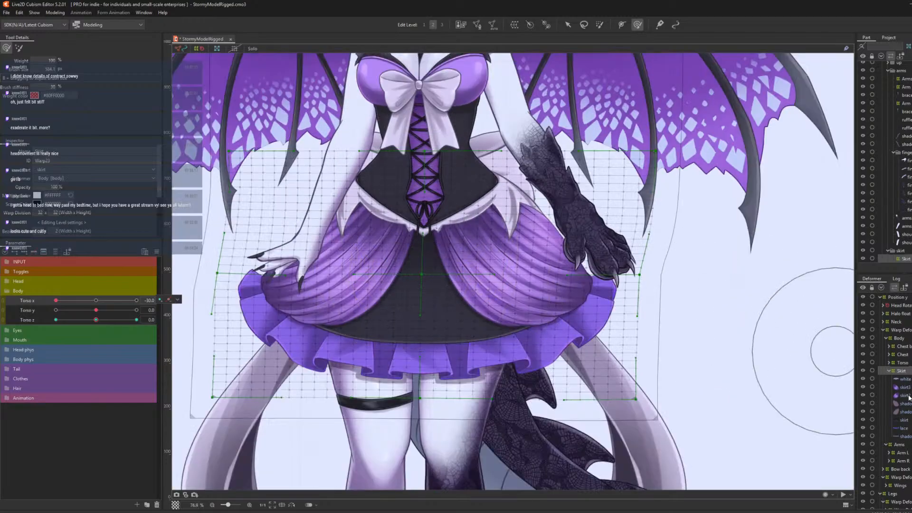
scroll(402, 235, down, 2)
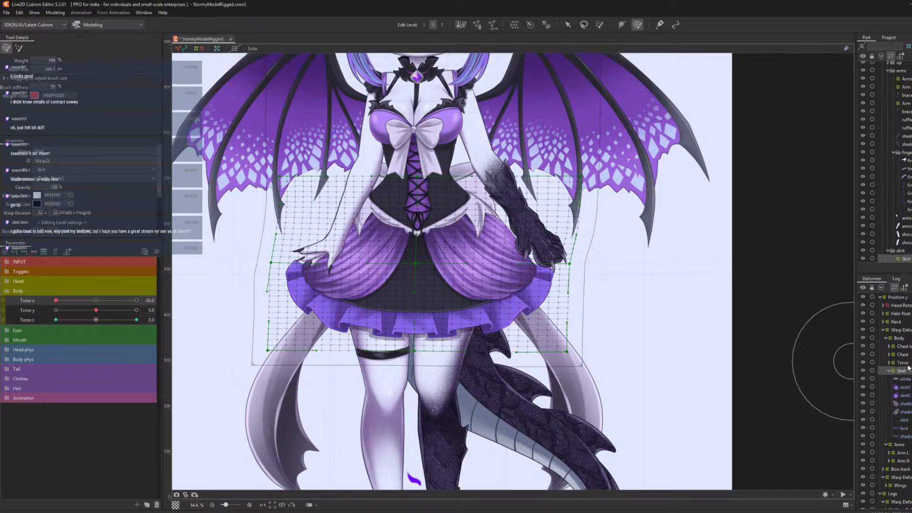
click(909, 347)
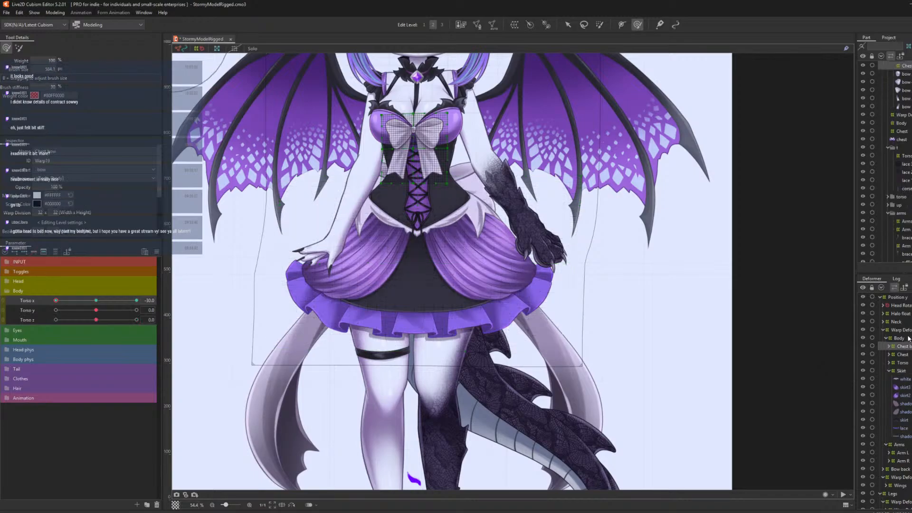
click(908, 339)
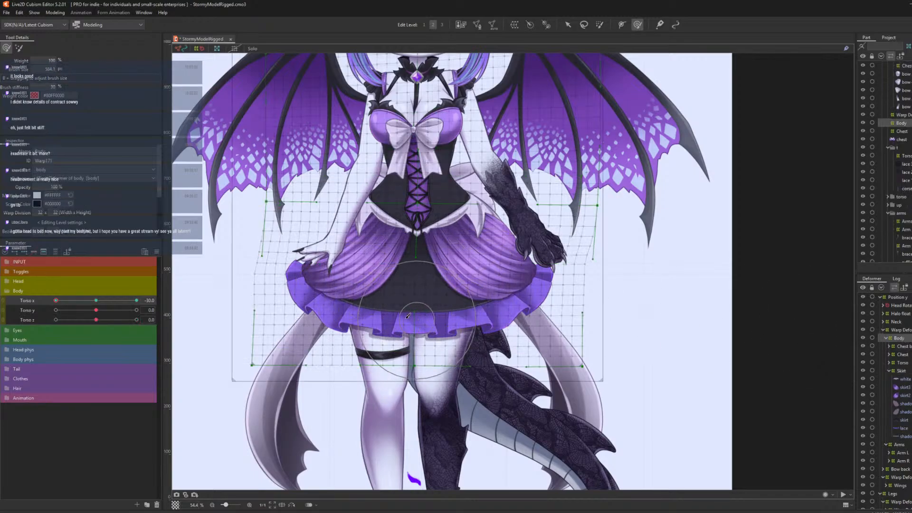
mouse_move(430, 335)
mouse_down()
mouse_move(483, 344)
mouse_move(426, 318)
mouse_move(384, 283)
mouse_up()
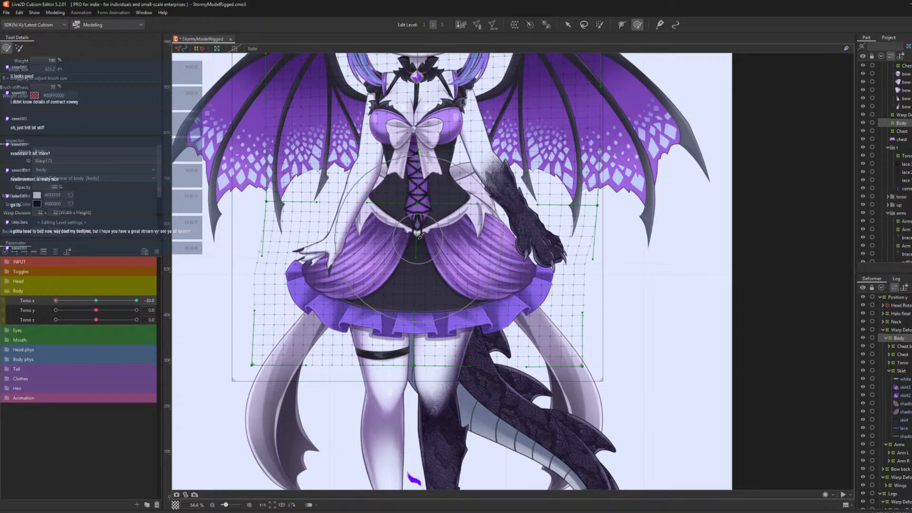
drag(420, 237, 415, 243)
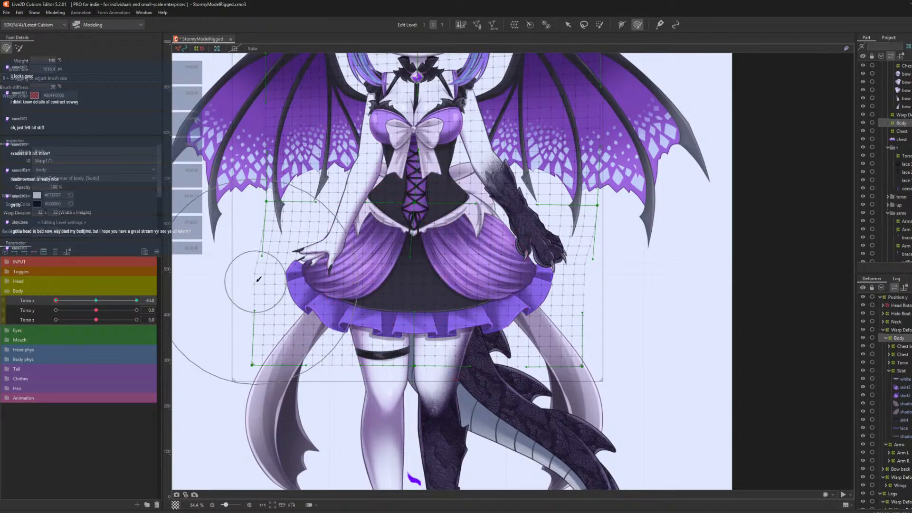
Push the Body deformer inward at the pale-arm side of the skirt and outward at the dark-arm side, and check the Torso x motion.
drag(250, 275, 264, 285)
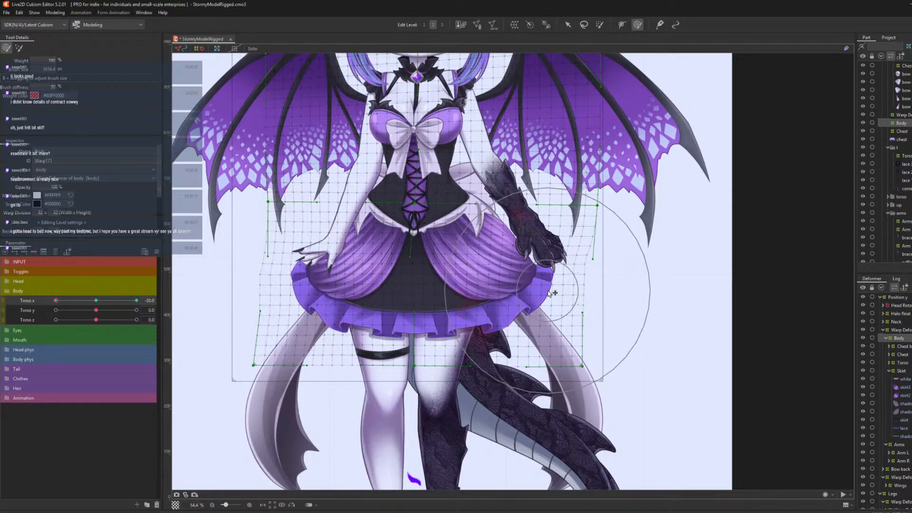
drag(554, 290, 558, 293)
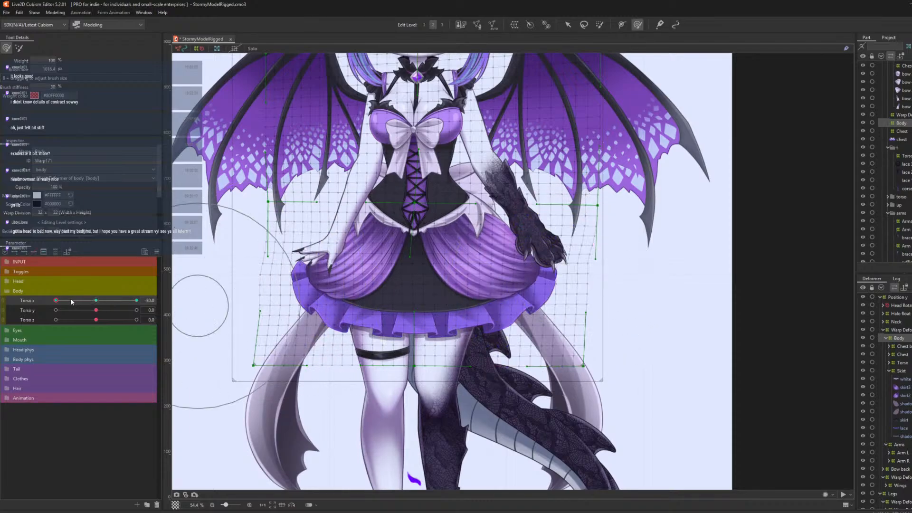
mouse_move(56, 301)
mouse_down()
mouse_move(105, 303)
mouse_move(44, 305)
mouse_move(97, 308)
mouse_move(39, 309)
mouse_up()
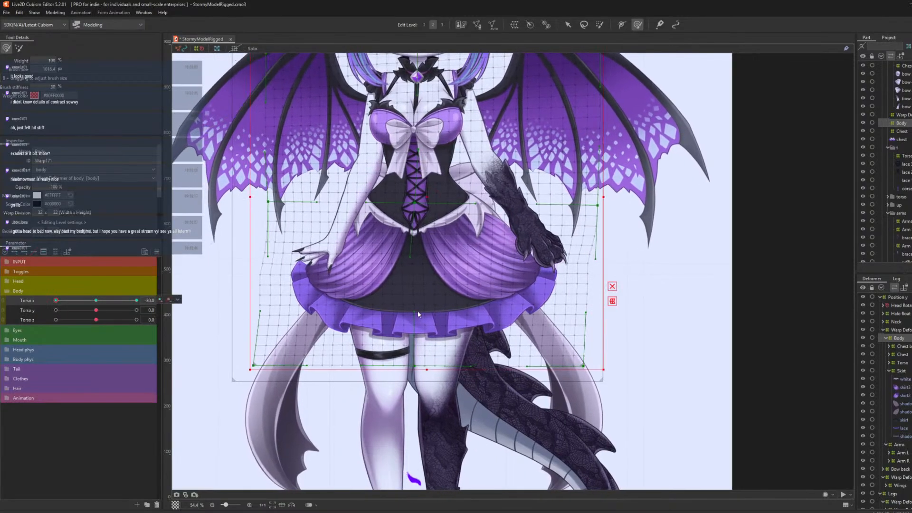
Refine the Body deformer's dark-arm side beside the skirt at Torso x -30, checking the turn by scrubbing Torso x.
drag(557, 290, 559, 286)
mouse_move(59, 304)
mouse_down()
mouse_move(90, 307)
mouse_move(38, 303)
mouse_up()
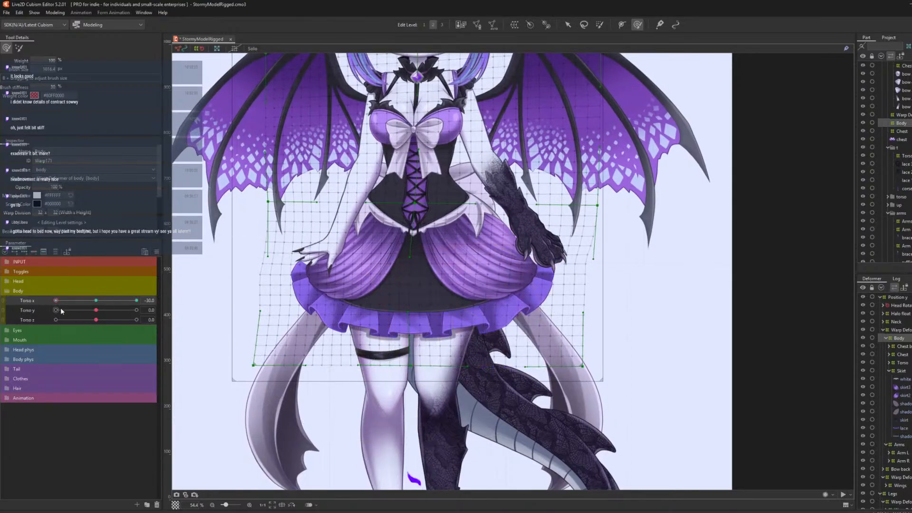
mouse_move(56, 301)
mouse_down()
mouse_move(105, 305)
mouse_move(44, 305)
mouse_up()
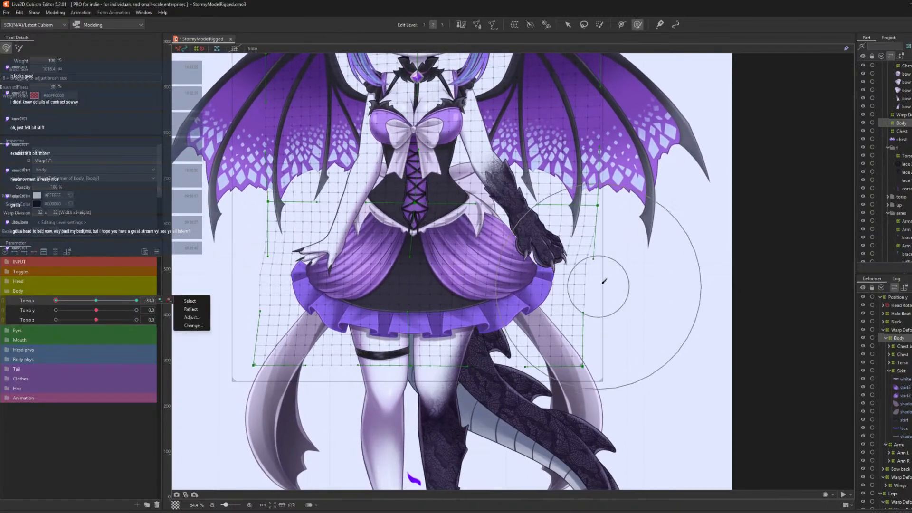
drag(603, 281, 589, 281)
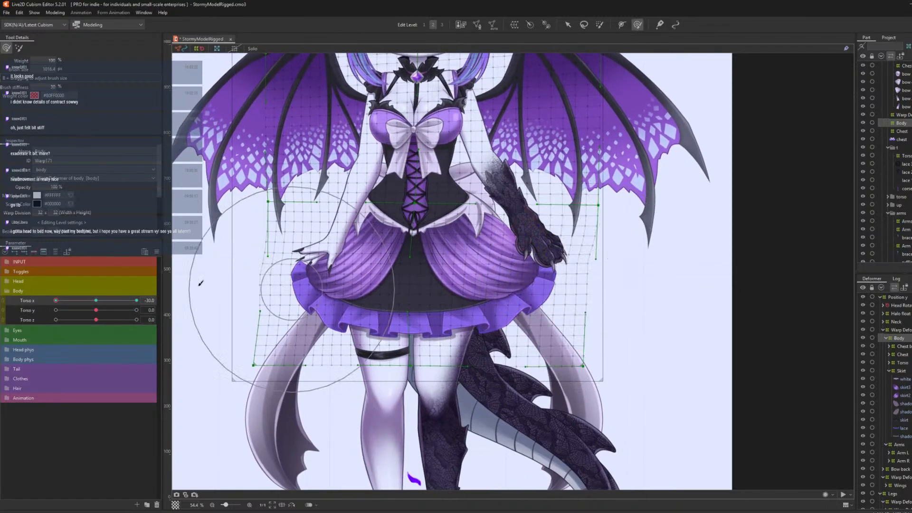
drag(70, 302, 30, 310)
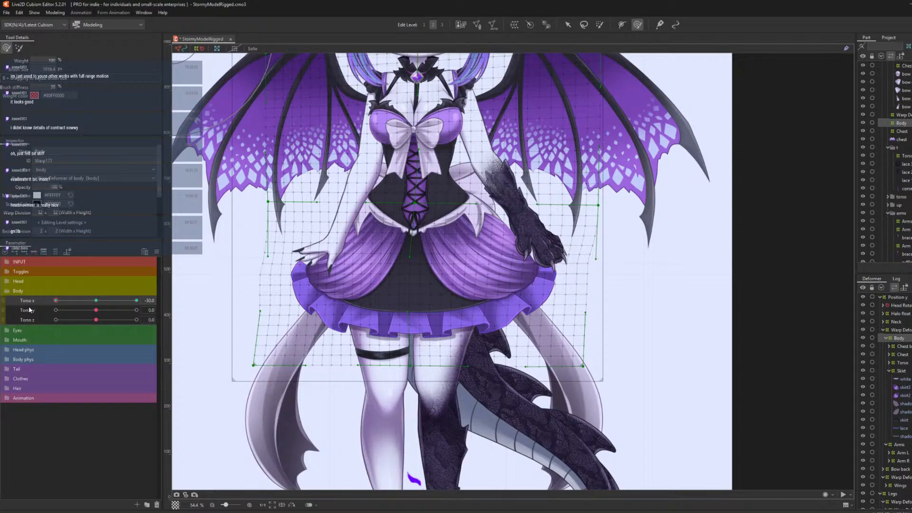
mouse_move(29, 310)
mouse_down()
mouse_move(100, 328)
mouse_move(26, 324)
mouse_up()
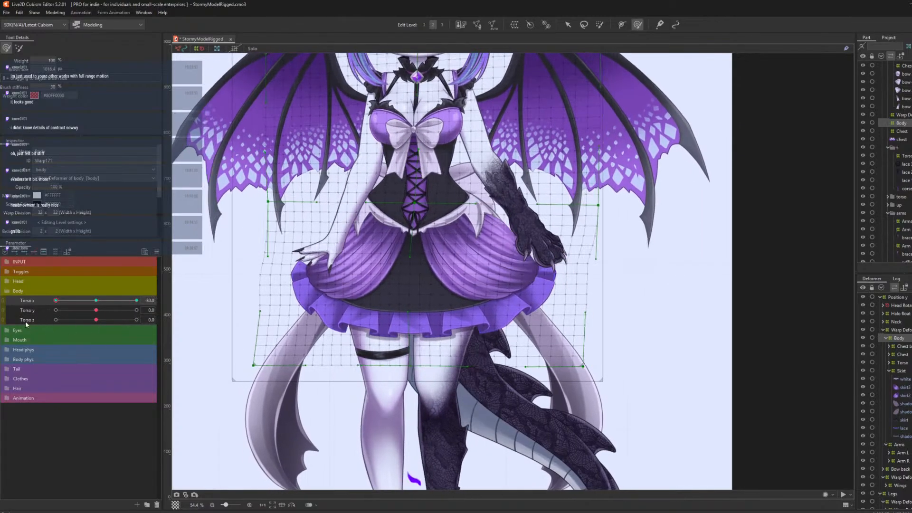
Nudge the Body deformer's pale-arm side slightly outward beside the skirt and touch up its lower area at Torso x -30.
click(255, 283)
drag(254, 285, 252, 286)
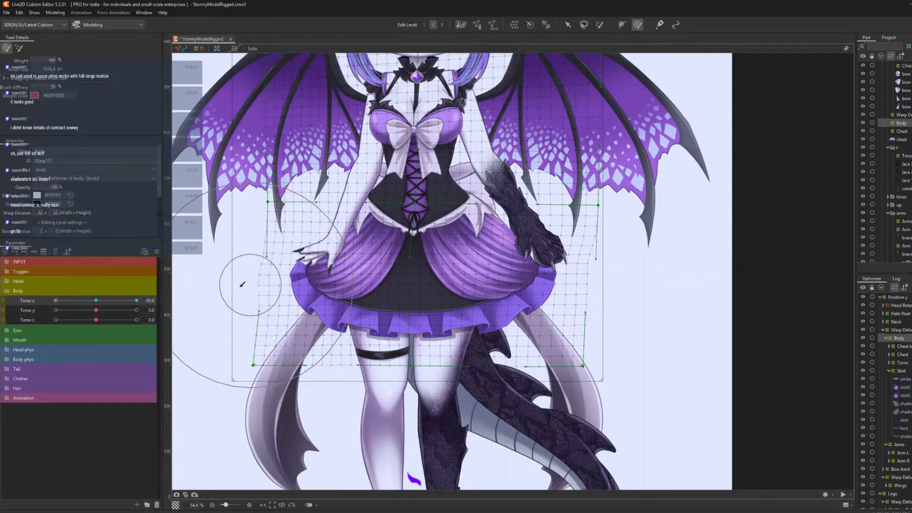
mouse_move(61, 302)
mouse_down()
mouse_move(95, 305)
mouse_move(49, 303)
mouse_move(97, 310)
mouse_move(49, 309)
mouse_up()
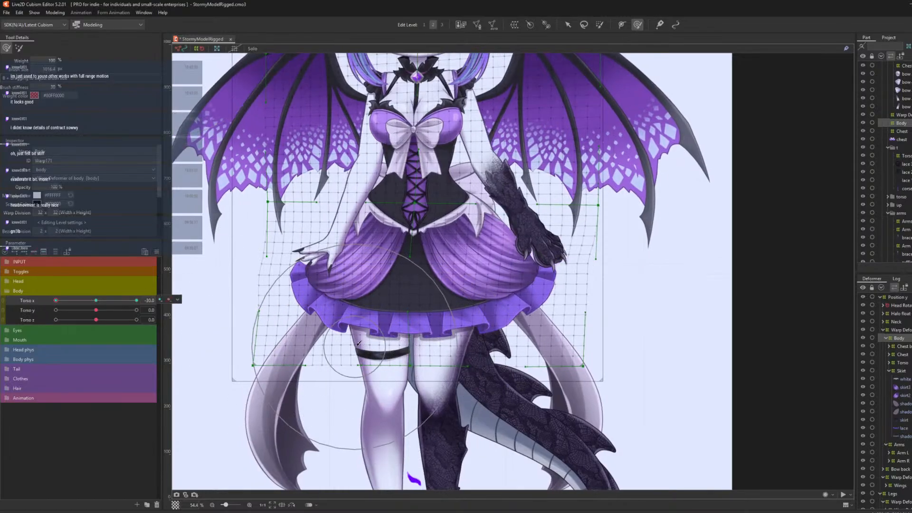
drag(359, 343, 375, 321)
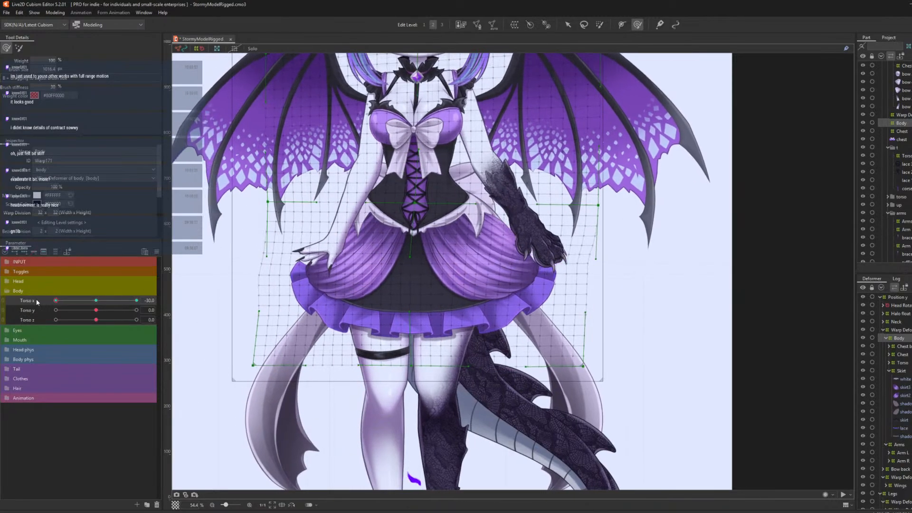
Reflect the Body deformer's Torso x motion to the opposite side and check it across the parameter's range.
click(157, 252)
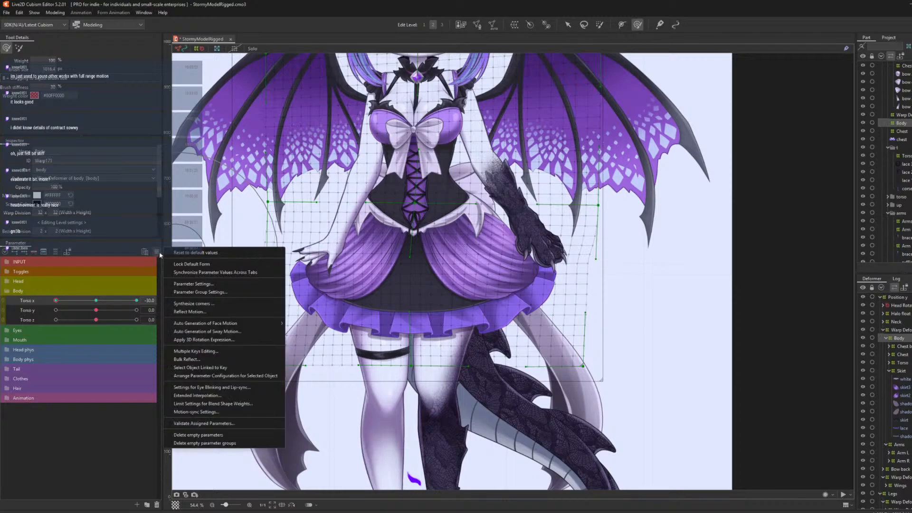
click(193, 312)
click(461, 334)
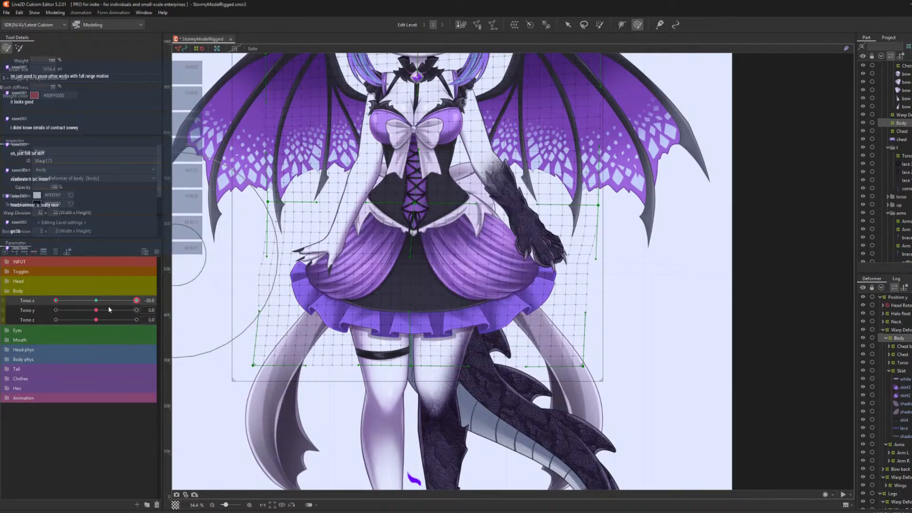
drag(91, 302, 66, 293)
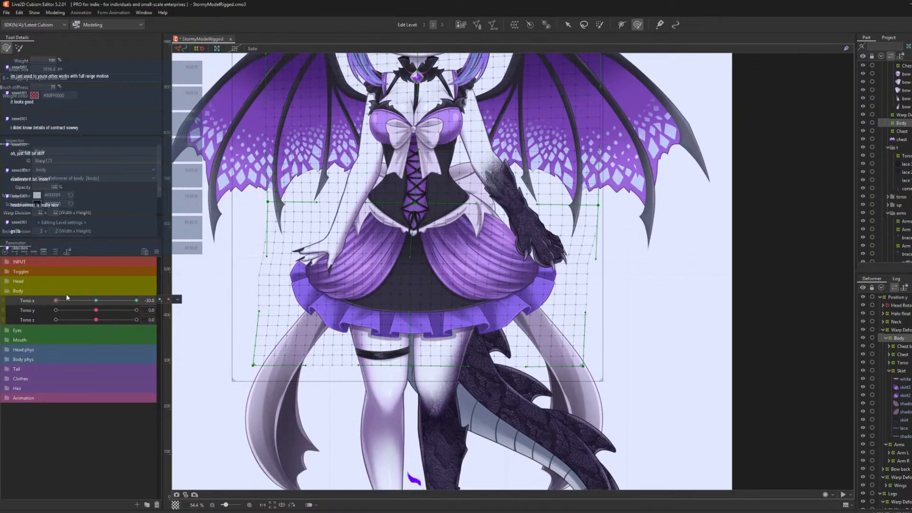
Open the Physics Settings, examine the model's face and movement in the preview, and close the settings.
click(55, 13)
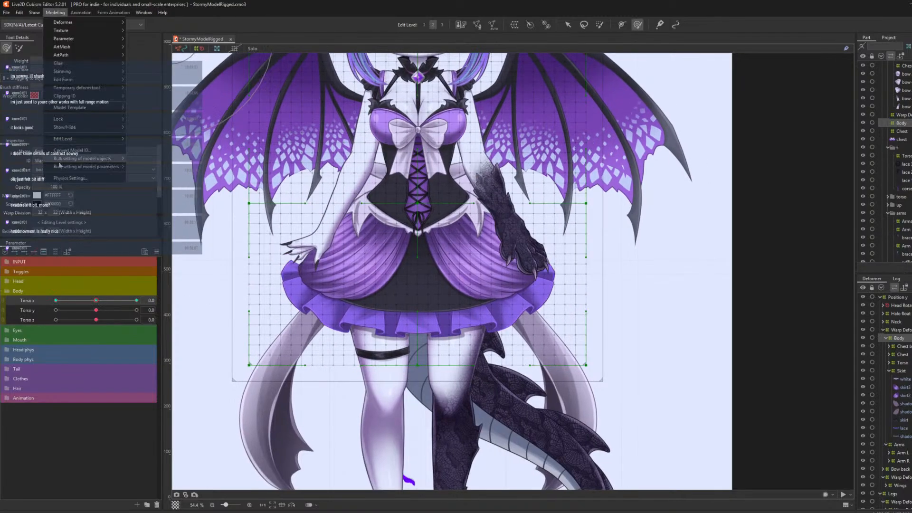
click(62, 178)
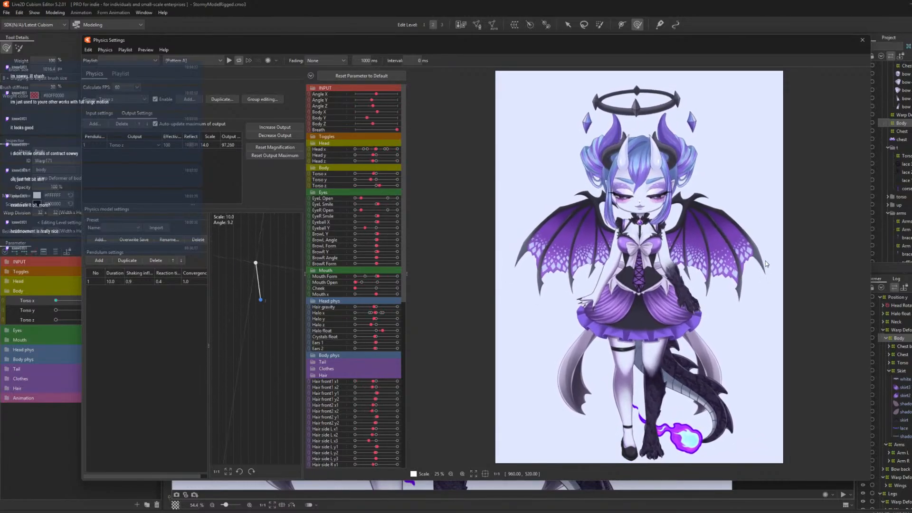
scroll(664, 139, up, 2)
scroll(566, 251, up, 4)
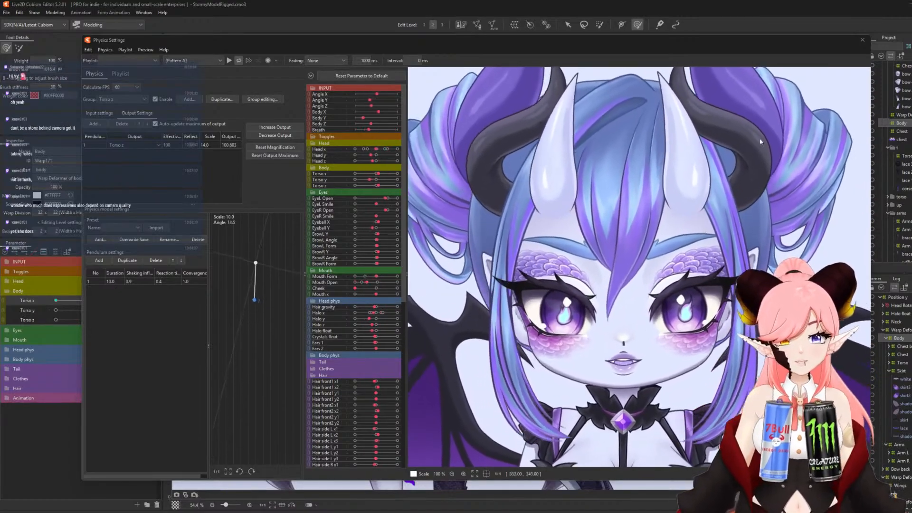
drag(674, 41, 400, 52)
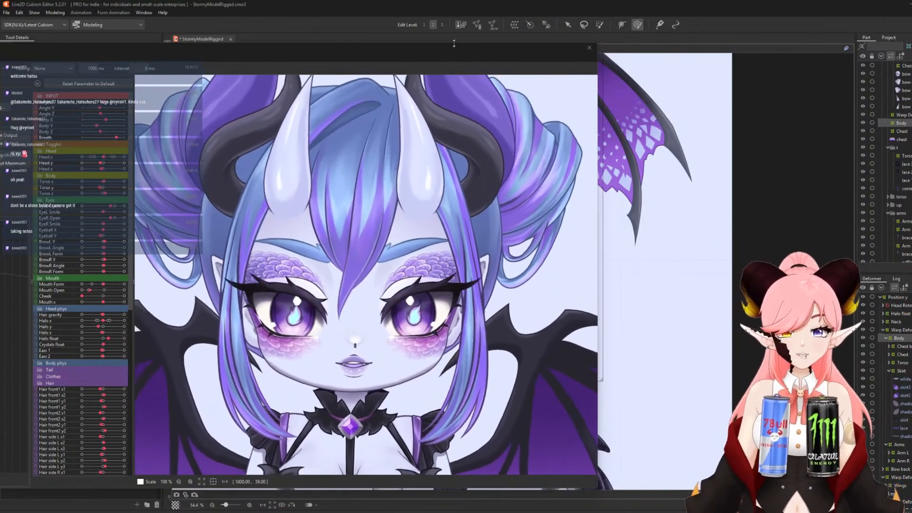
drag(434, 51, 497, 44)
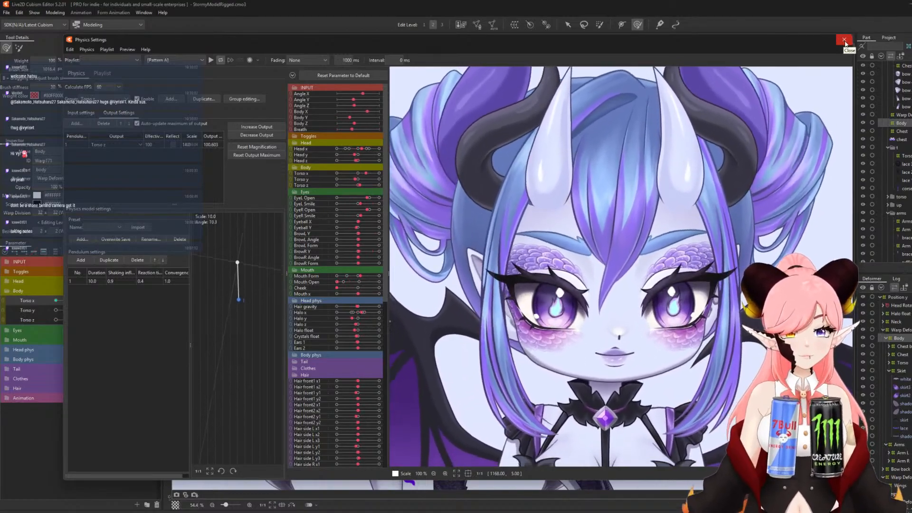
click(844, 40)
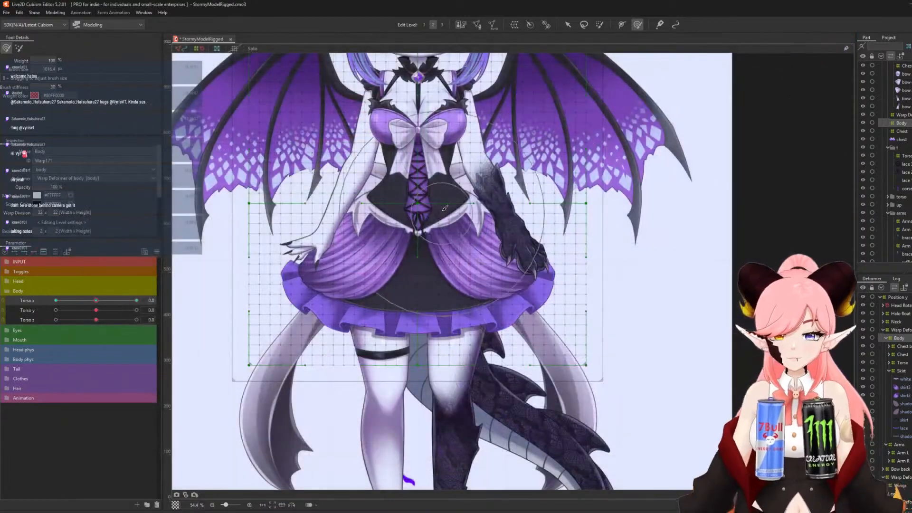
Switch from the deform brush to the arrow selection tool and collapse the Body parameter group.
scroll(464, 275, down, 4)
scroll(464, 275, up, 3)
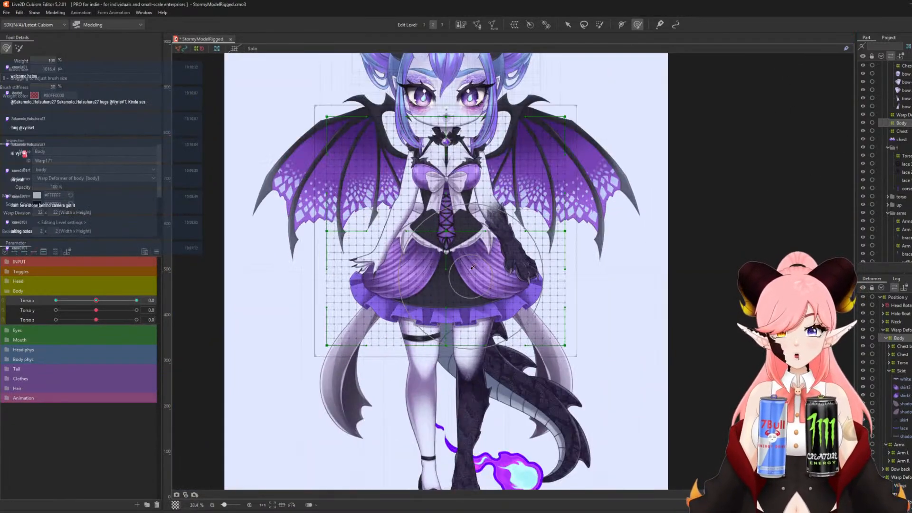
click(567, 24)
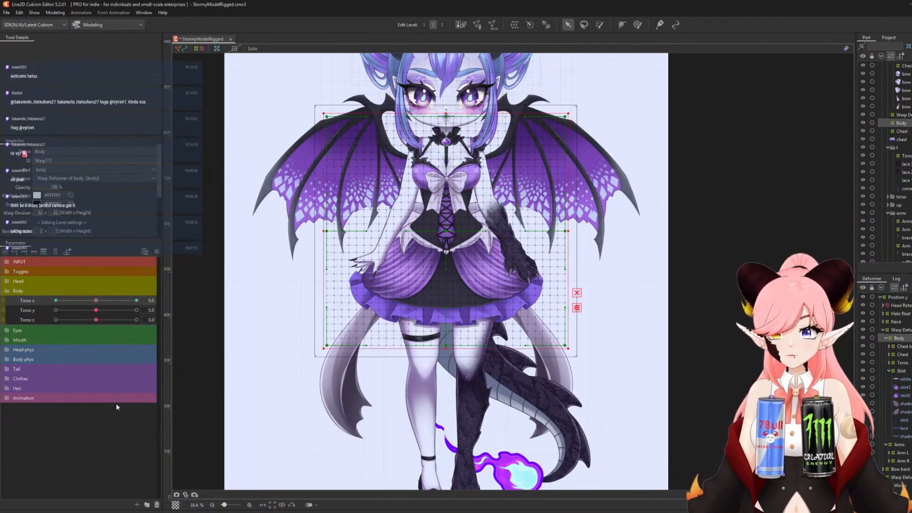
click(27, 320)
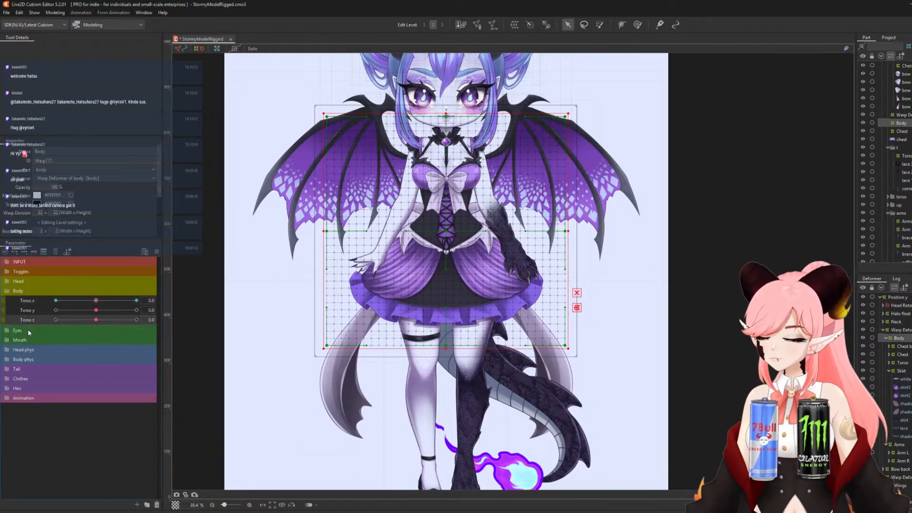
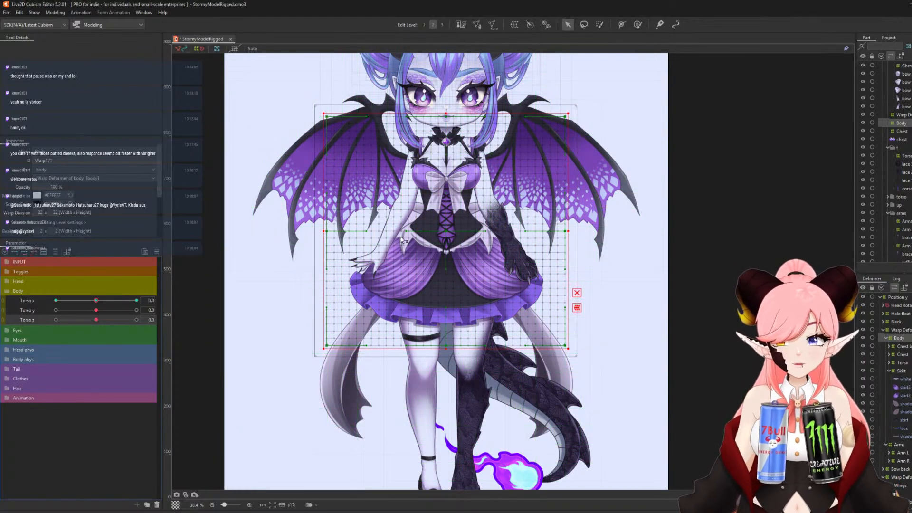
scroll(416, 242, down, 2)
scroll(469, 170, up, 2)
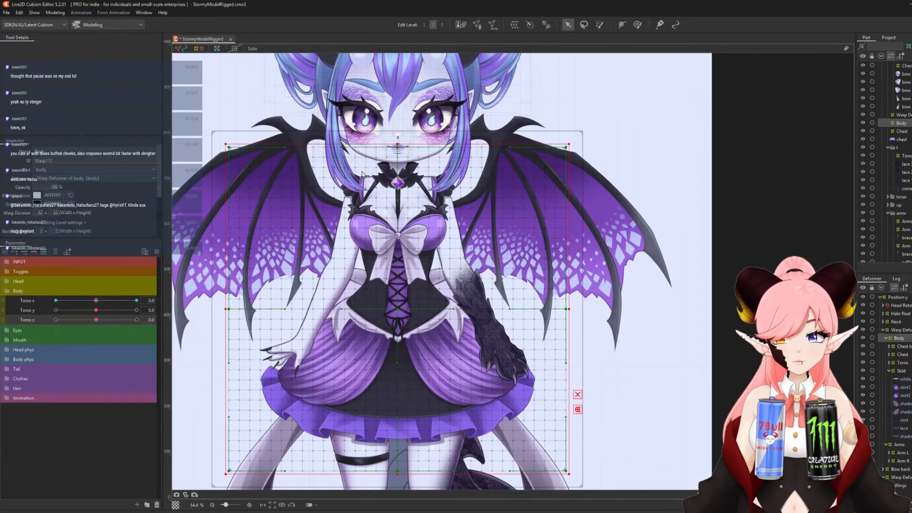
scroll(382, 205, down, 2)
scroll(364, 188, up, 2)
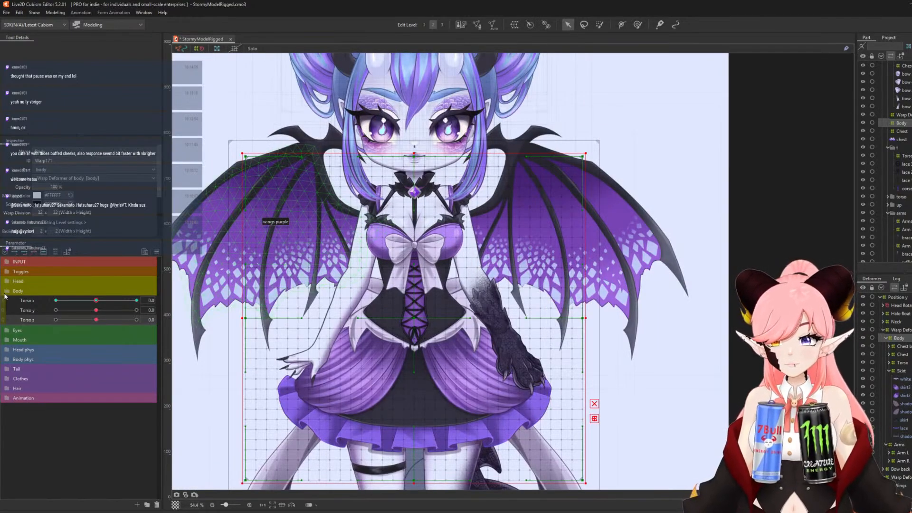
click(4, 294)
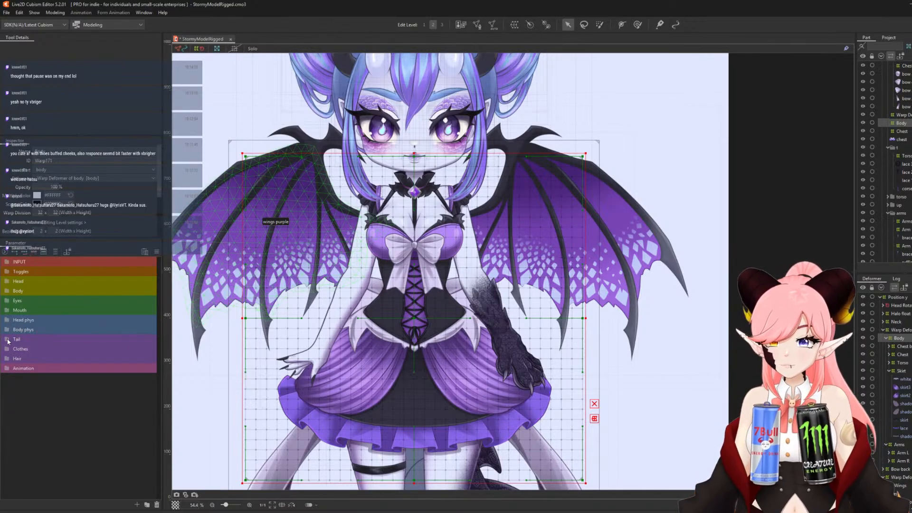
Create a blend shape parameter named Arm L1 with the ID PhysArmL1 in the Body phys group.
scroll(457, 159, down, 2)
scroll(439, 185, up, 2)
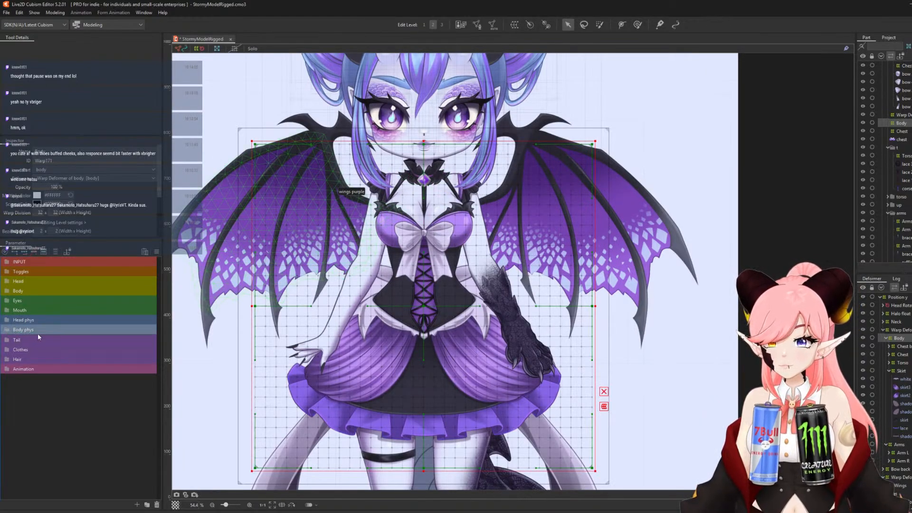
click(137, 504)
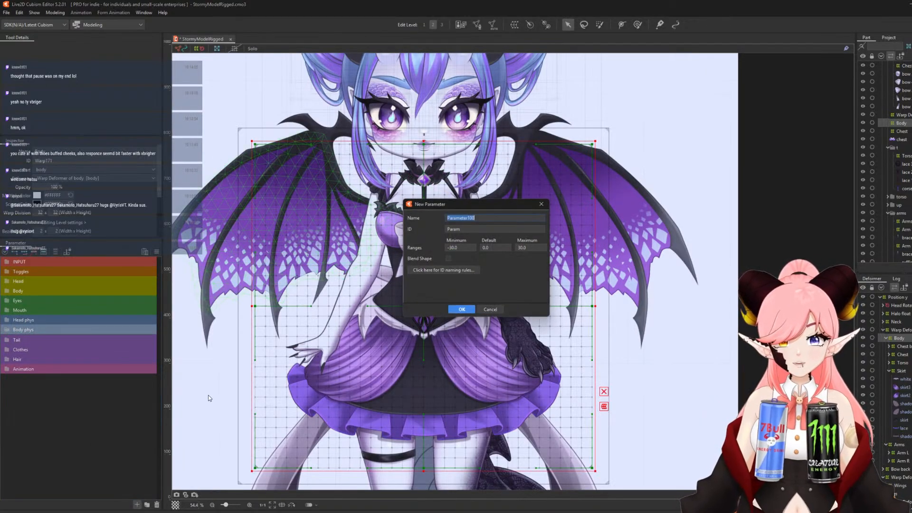
text(Arm)
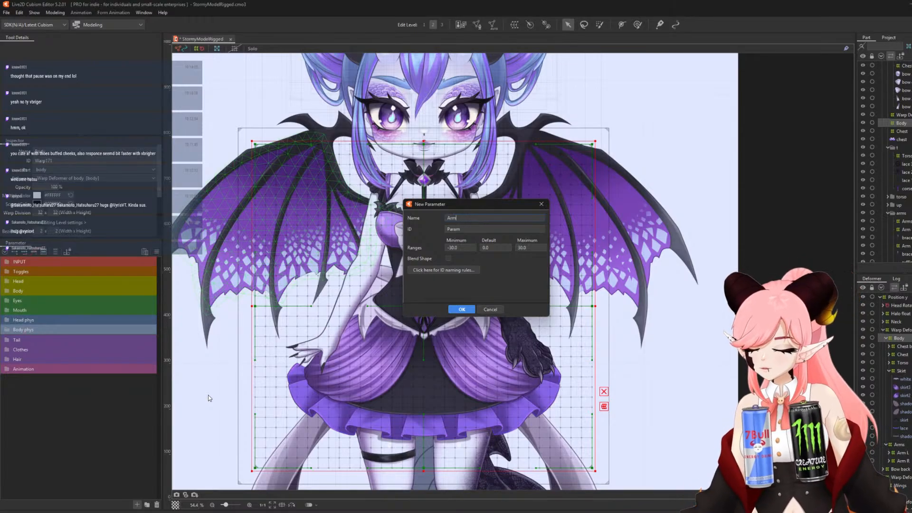
text( L)
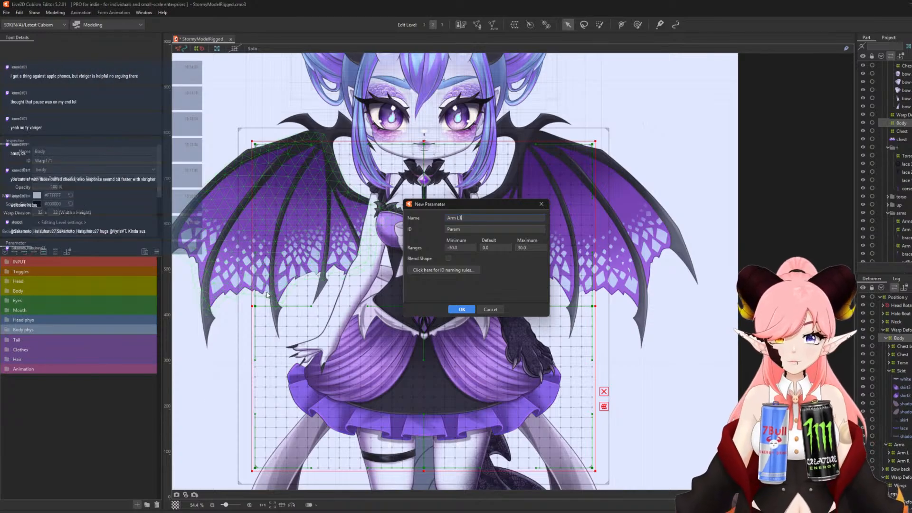
text(1)
key(Tab)
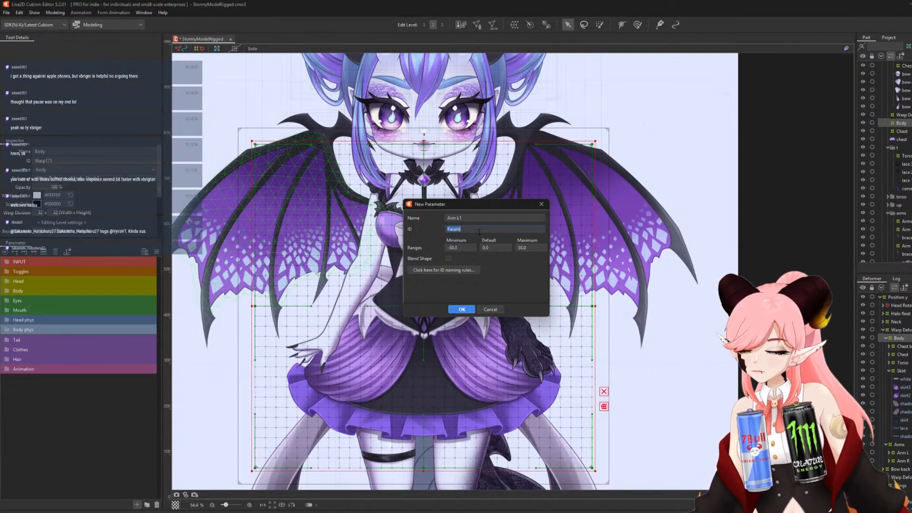
text(Pa)
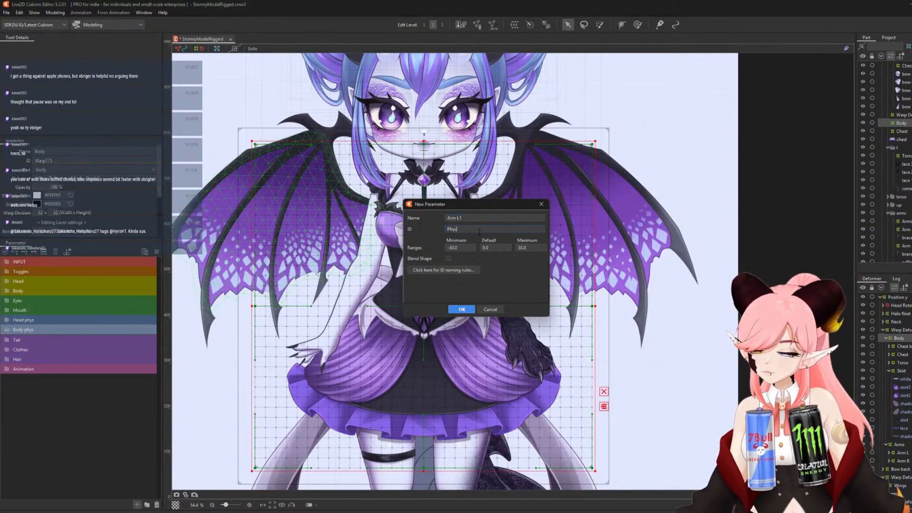
text(ysArmL1)
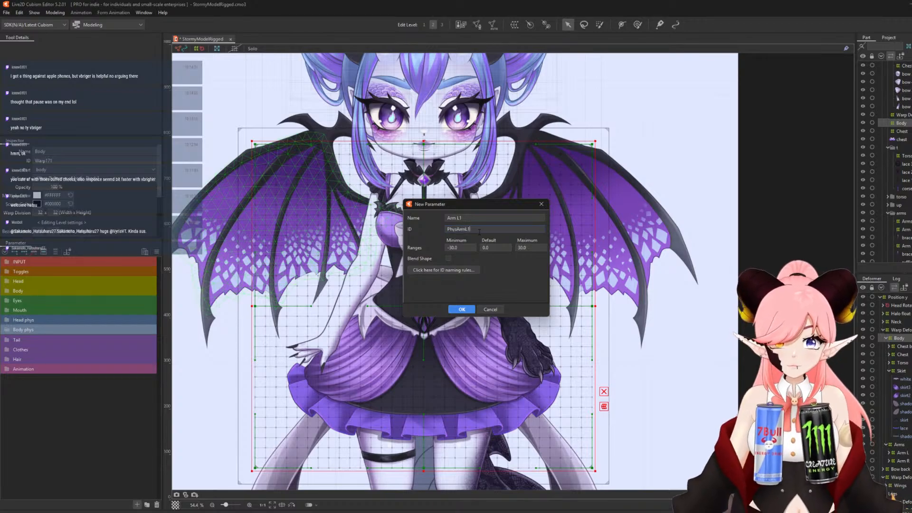
click(462, 310)
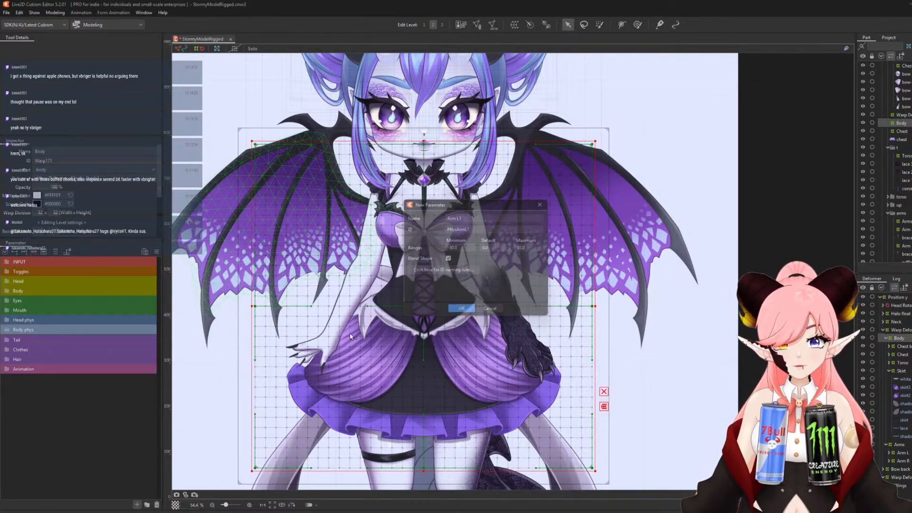
Replicate the Arm L1 parameter and rename the copy Arm L2.
right_click(27, 340)
click(39, 359)
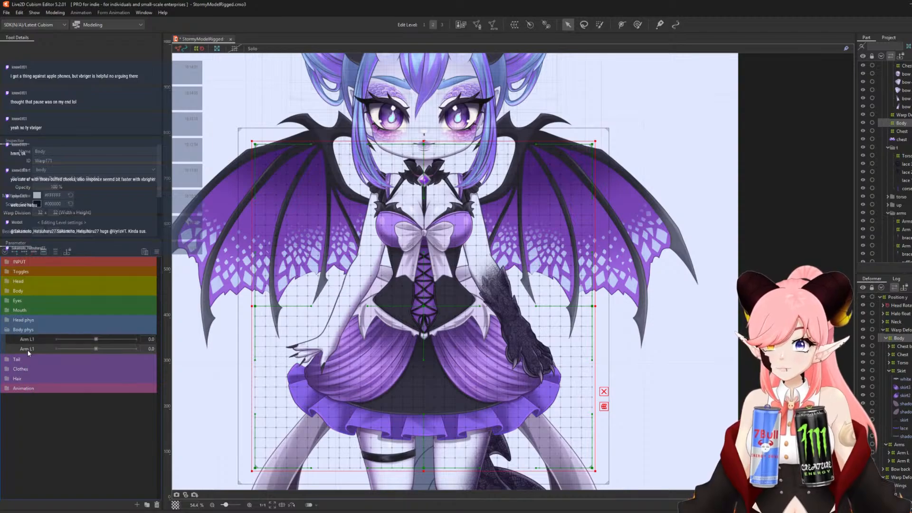
right_click(27, 349)
click(50, 352)
click(467, 218)
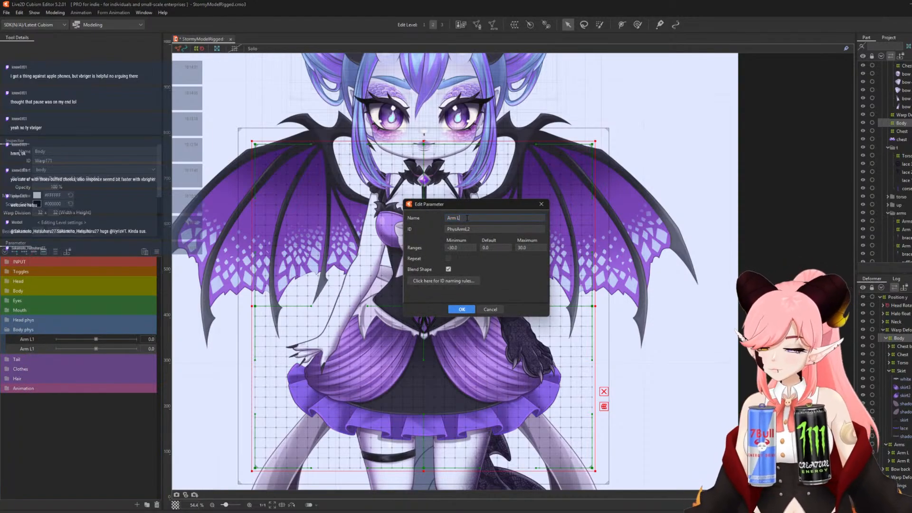
click(462, 309)
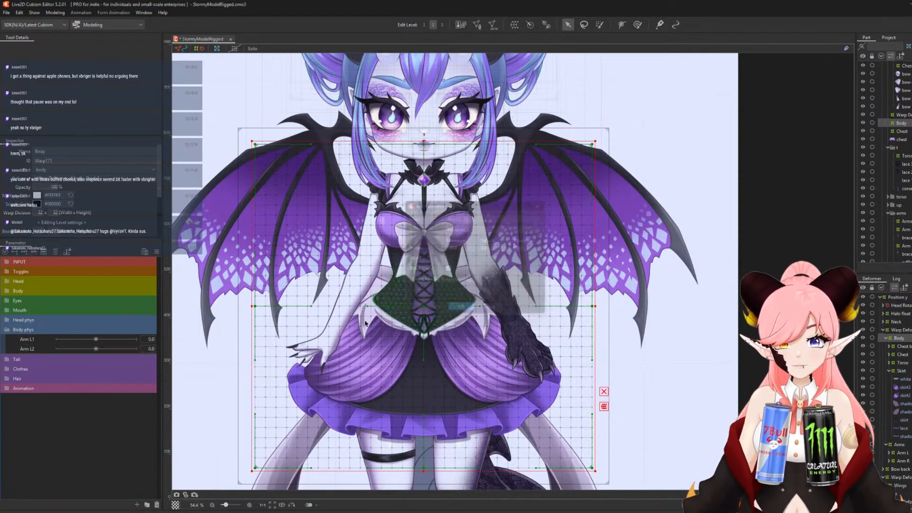
Replicate the Arm L2 parameter and give the copy the name Arm R1 and the ID PhysArmR1.
right_click(24, 347)
click(61, 366)
right_click(31, 363)
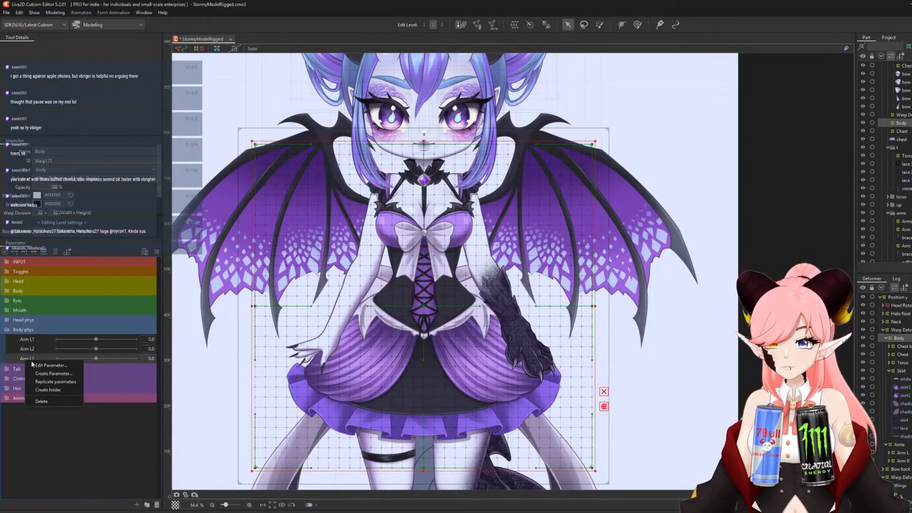
click(33, 365)
click(459, 217)
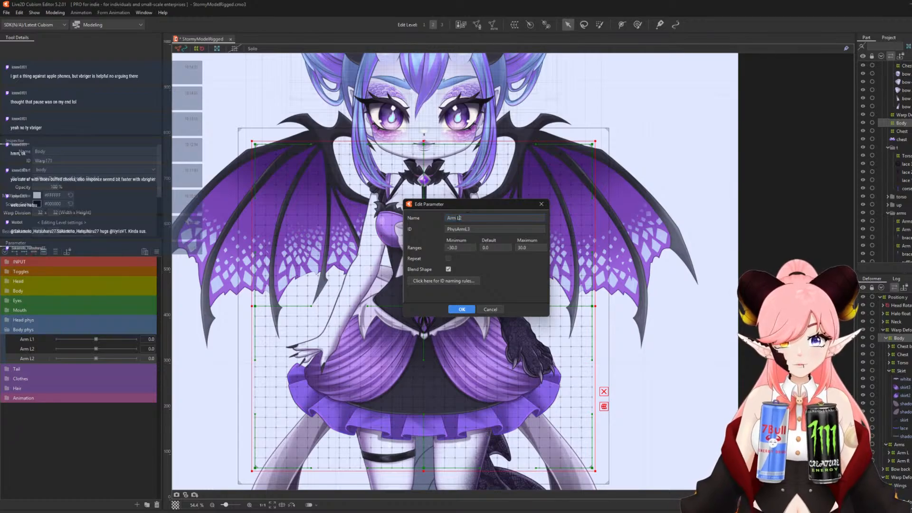
drag(457, 218, 497, 218)
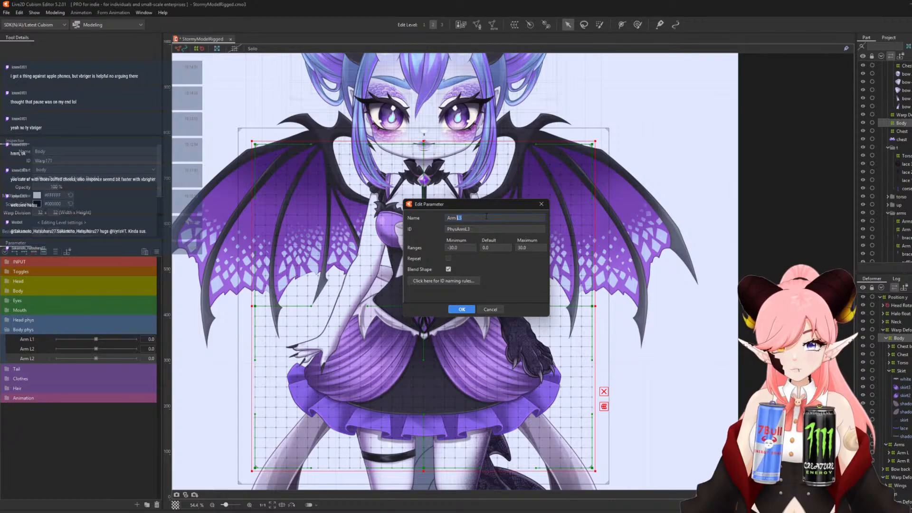
click(475, 229)
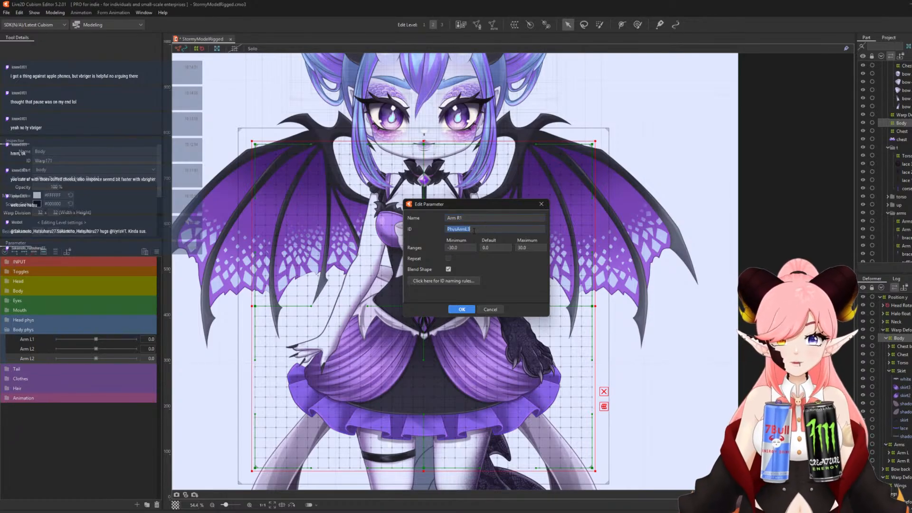
click(476, 228)
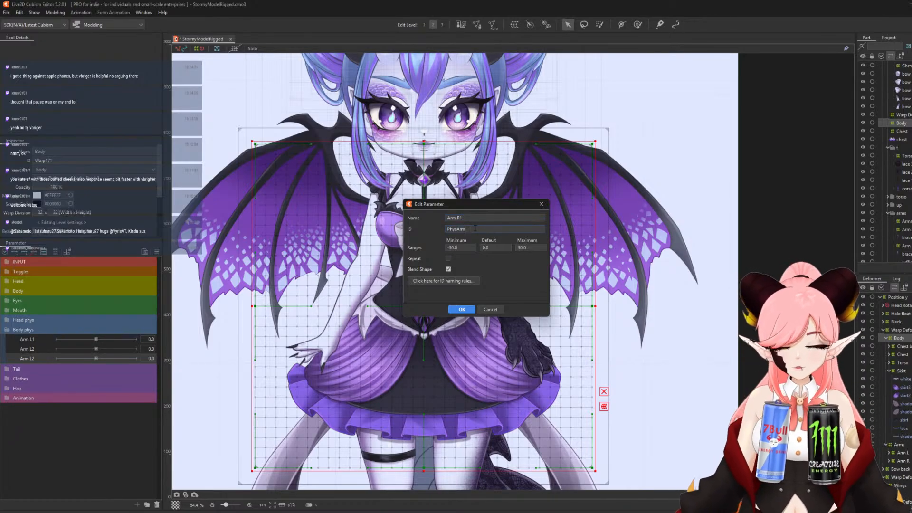
text(R)
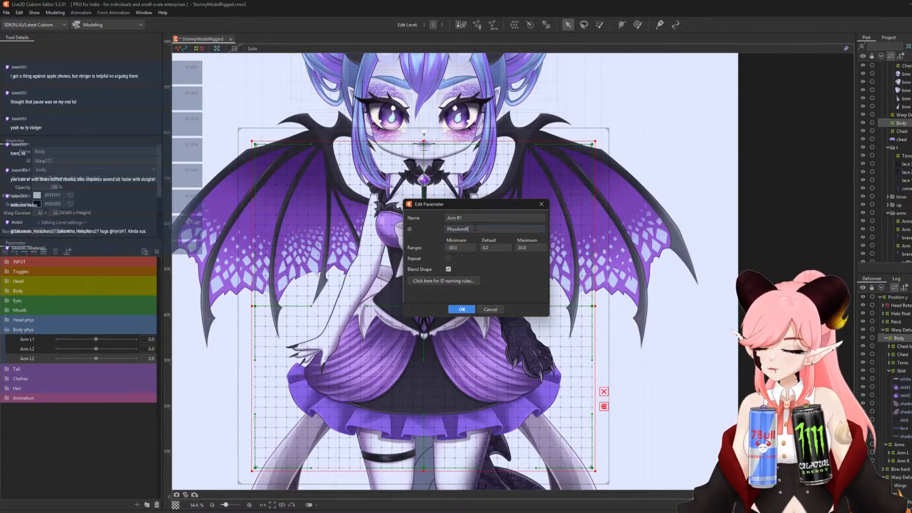
text(1)
click(461, 309)
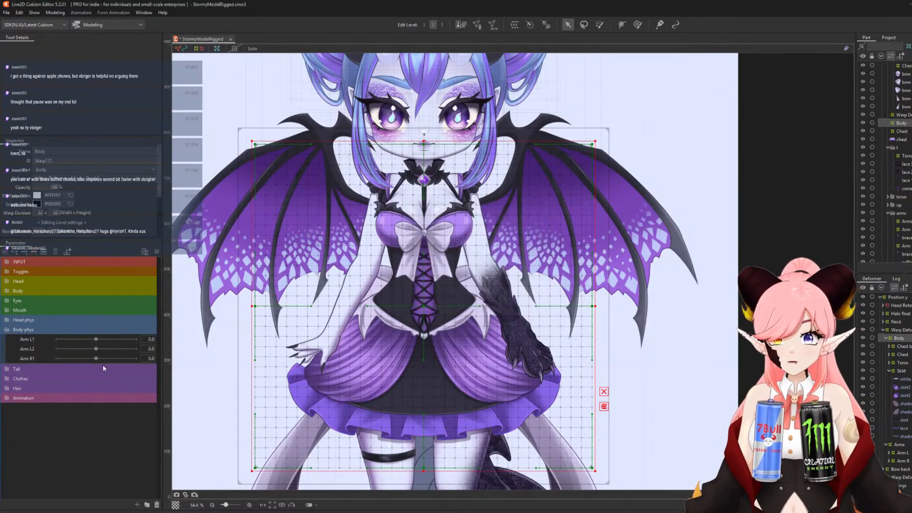
Replicate the Arm R1 parameter in the Body phys group and rename the copy Arm R2.
right_click(27, 360)
click(48, 379)
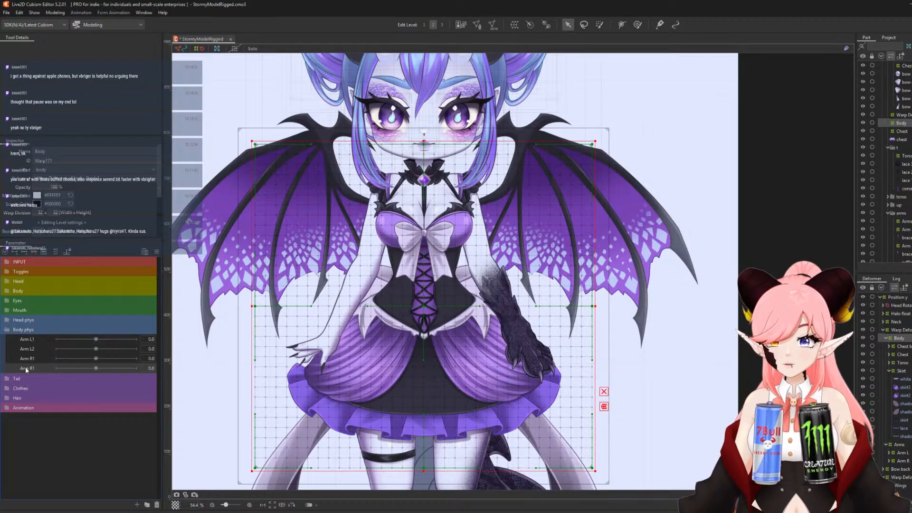
right_click(25, 367)
click(48, 371)
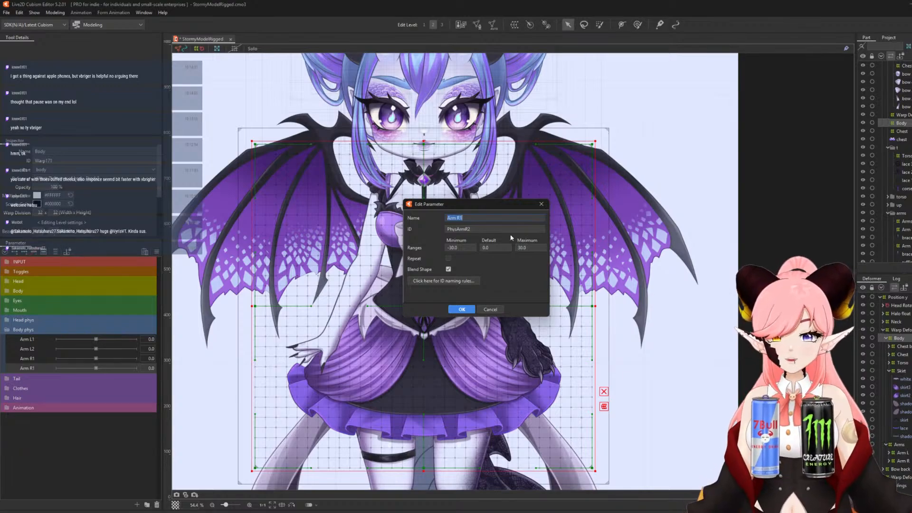
key(BackSpace)
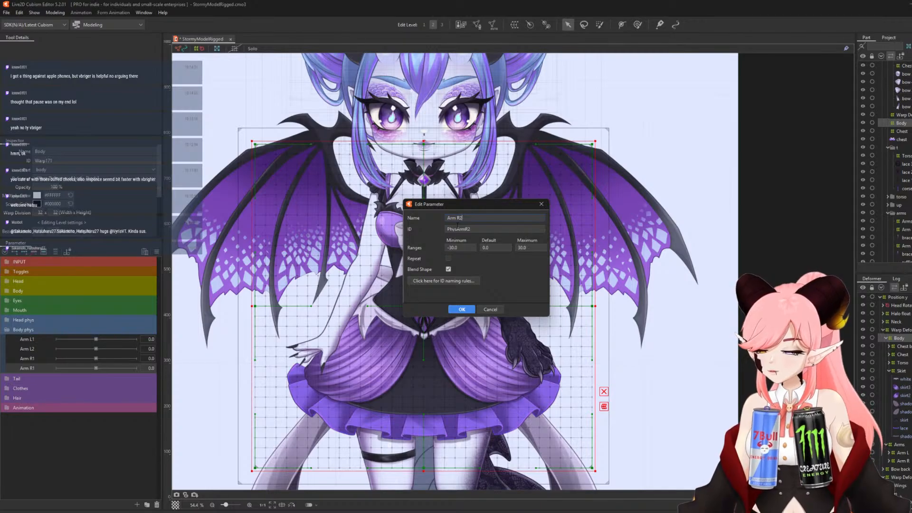
click(462, 310)
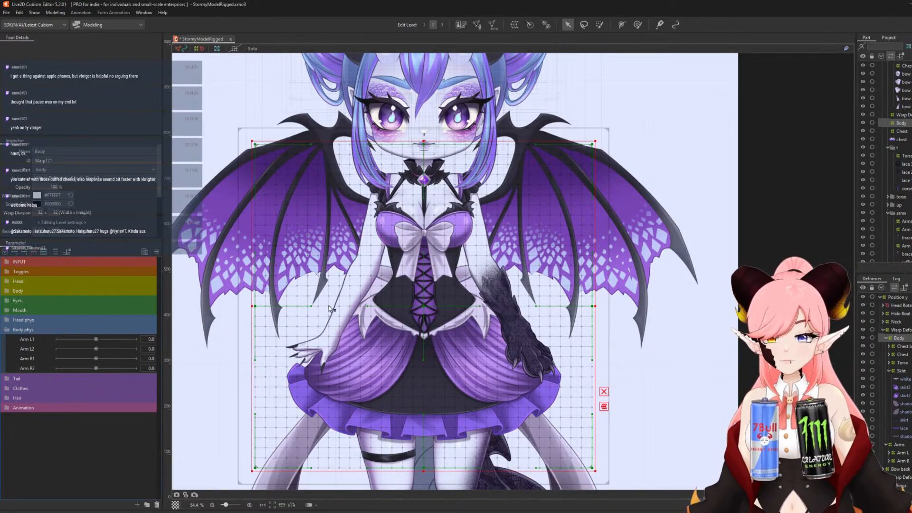
Create a blend shape parameter named Chest x with the ID PhysChestX in the Body phys group.
click(136, 505)
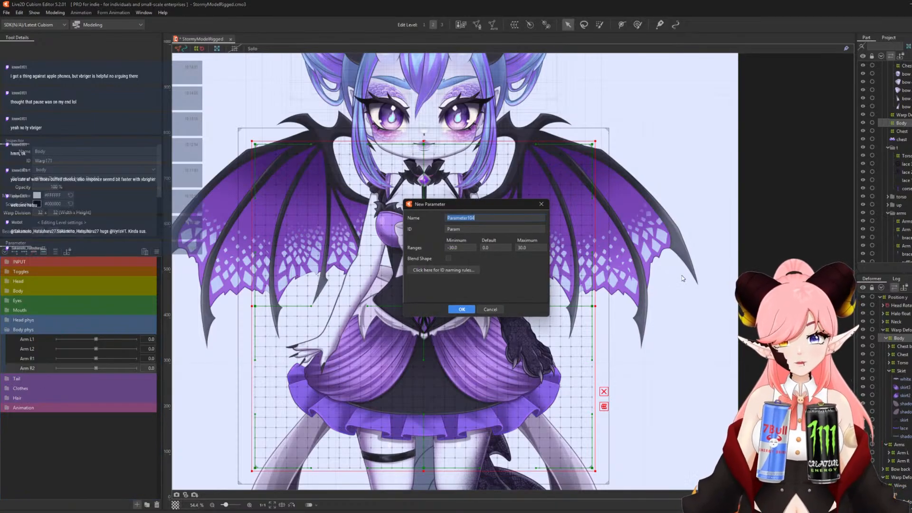
text(Che)
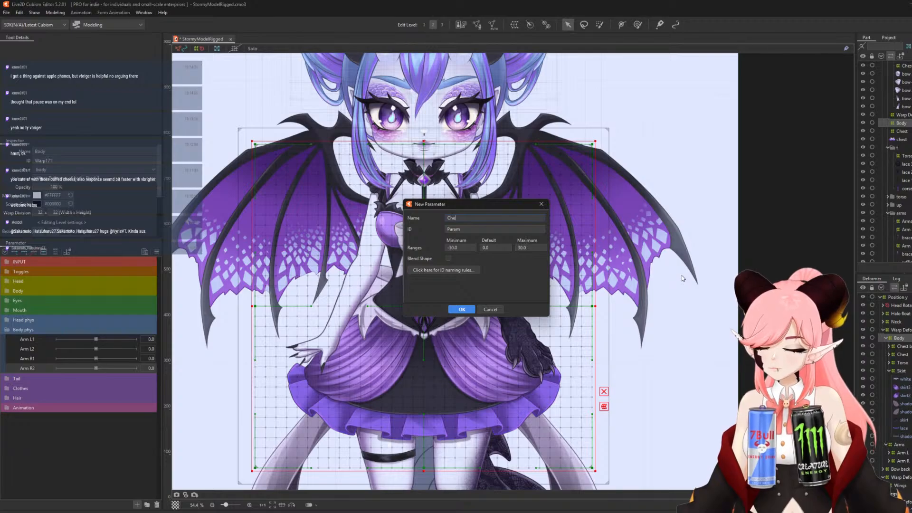
text(st x)
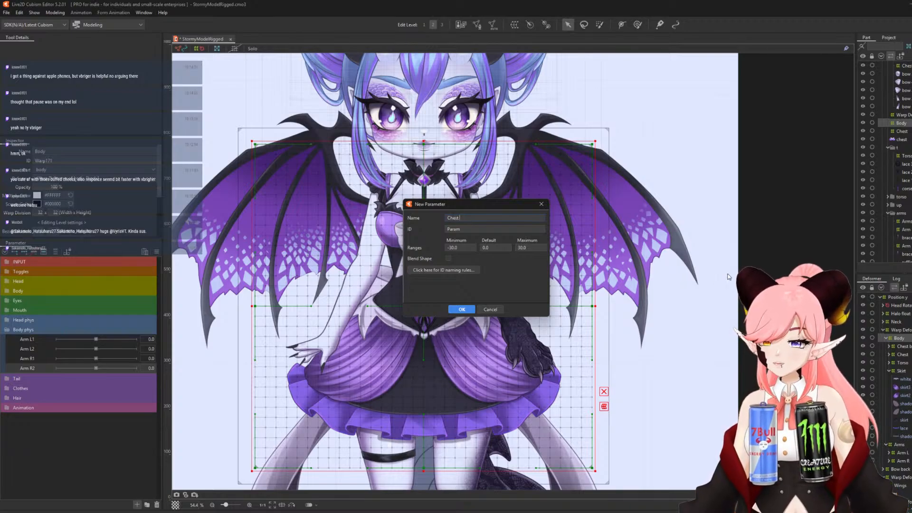
click(497, 229)
text(P)
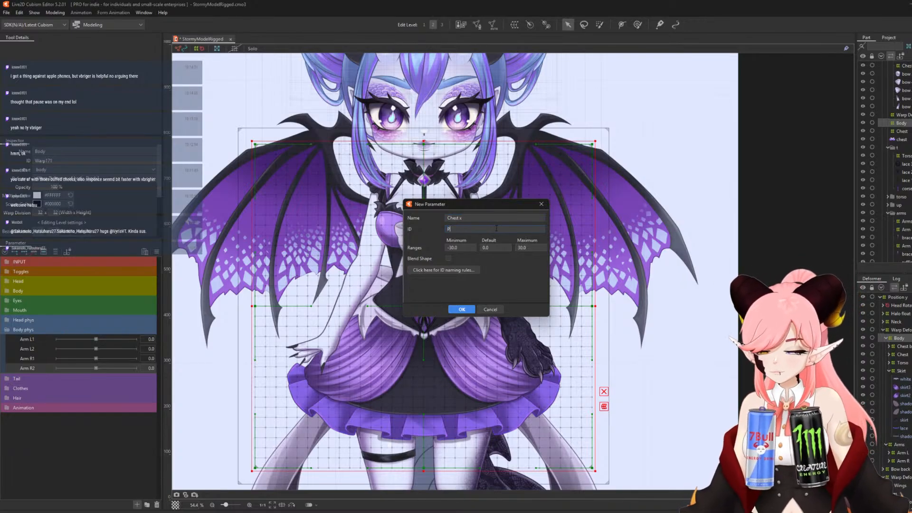
text(hysChestX)
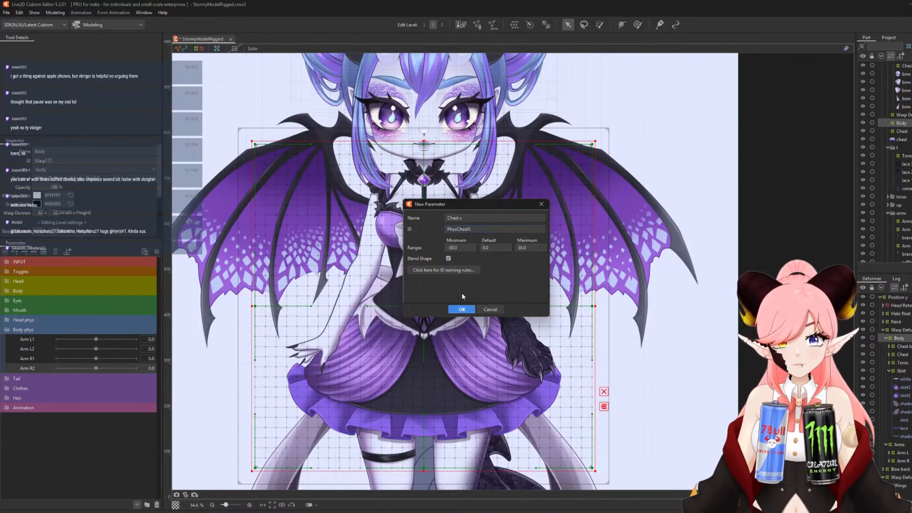
click(462, 309)
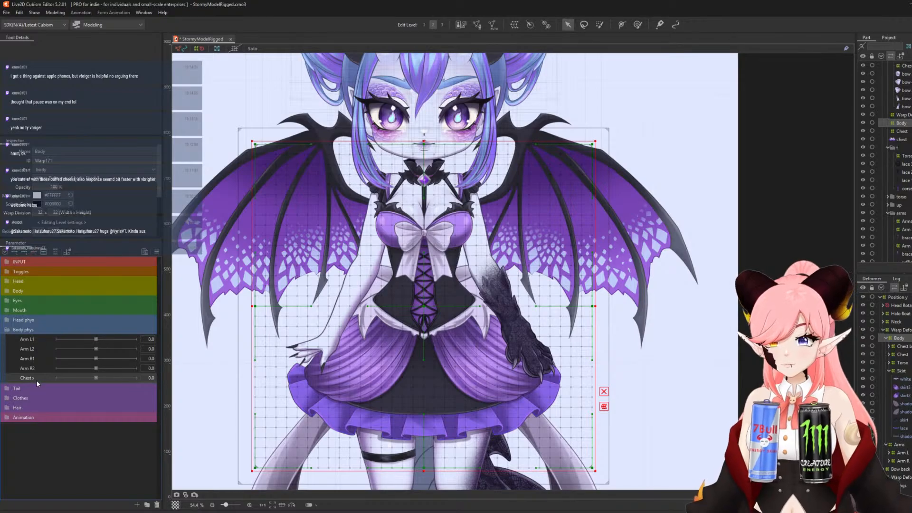
Replicate the Chest x parameter, rename the copy Chest y and replace the X2 suffix of its ID to match.
double_click(32, 387)
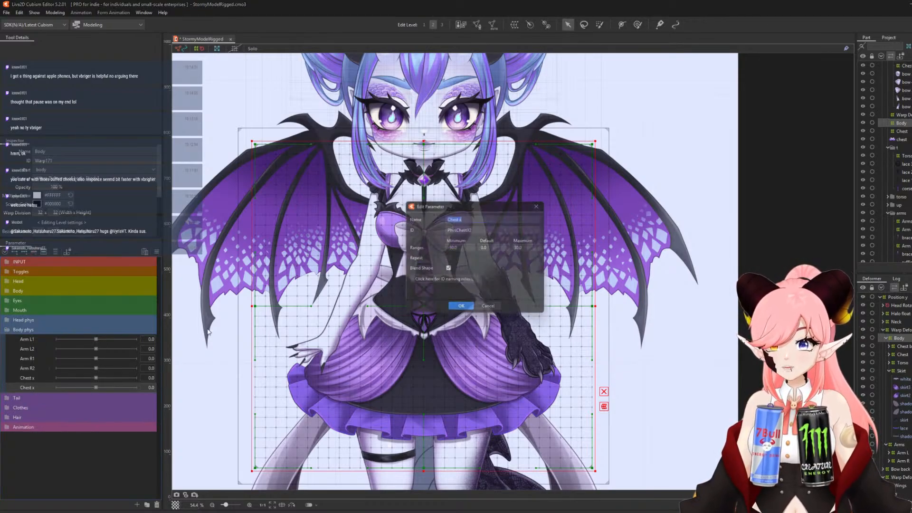
click(481, 219)
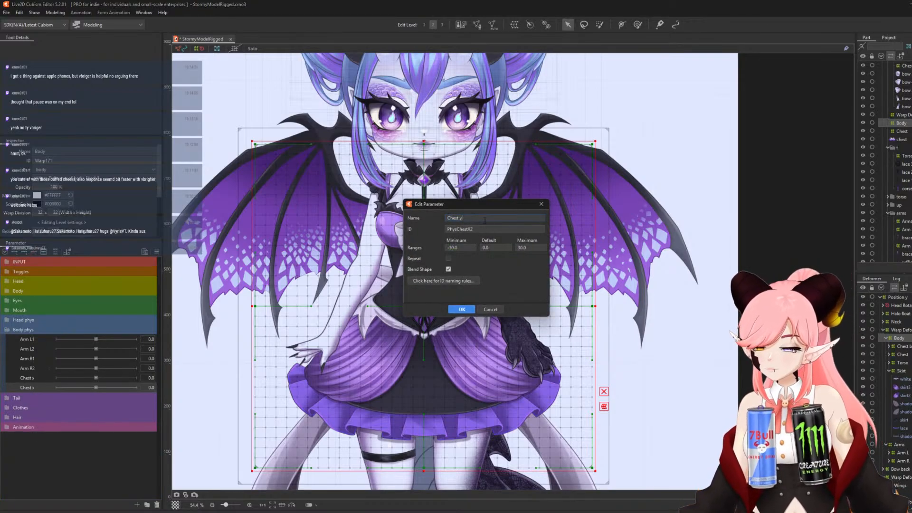
click(483, 230)
key(BackSpace)
key(BackSpace)
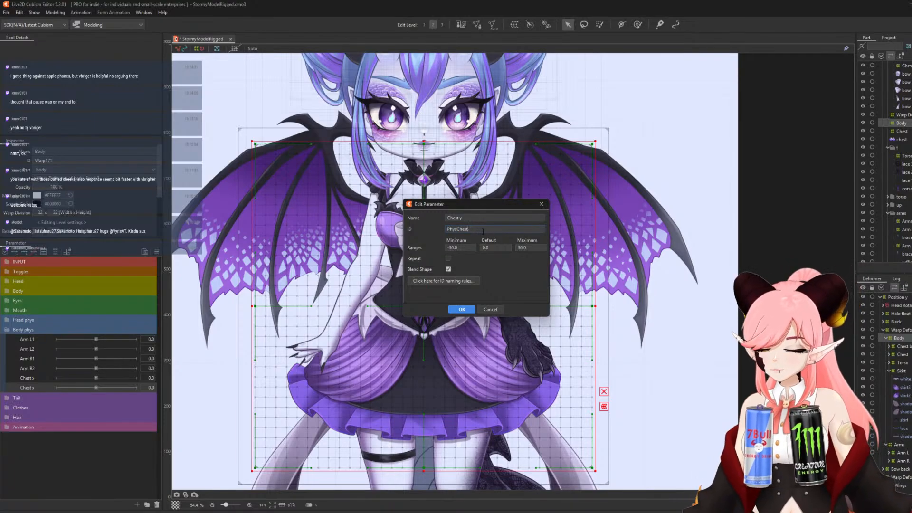
click(461, 309)
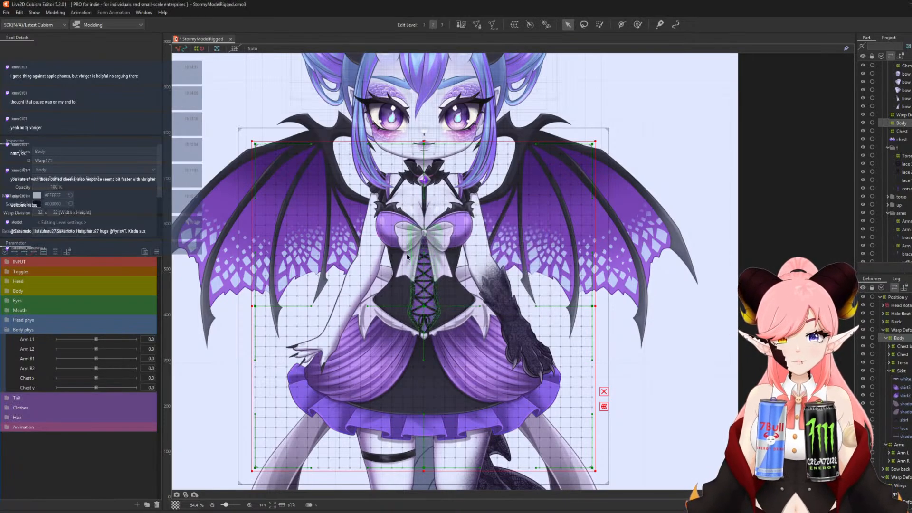
Create a blend shape parameter named Wings x1 with the ID PhysWingsX1 in the Body phys group.
scroll(424, 360, down, 5)
scroll(423, 360, up, 2)
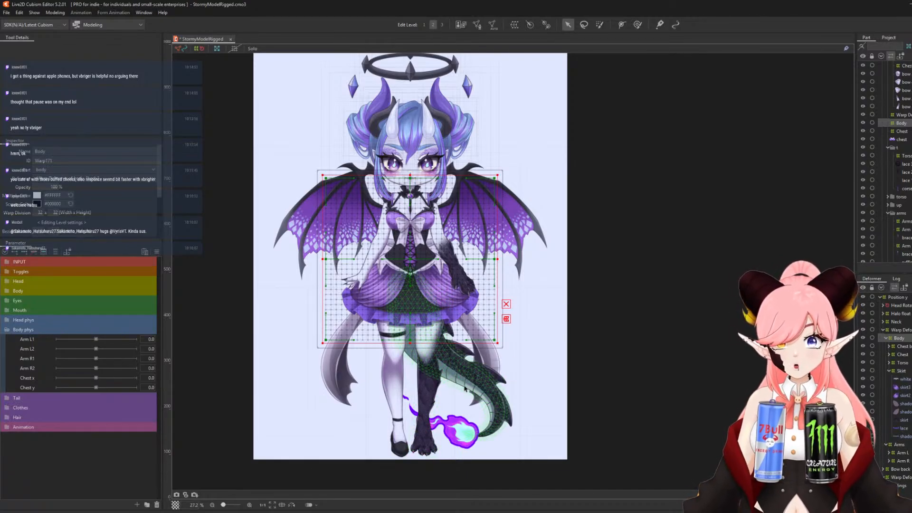
scroll(473, 415, up, 2)
scroll(469, 412, down, 2)
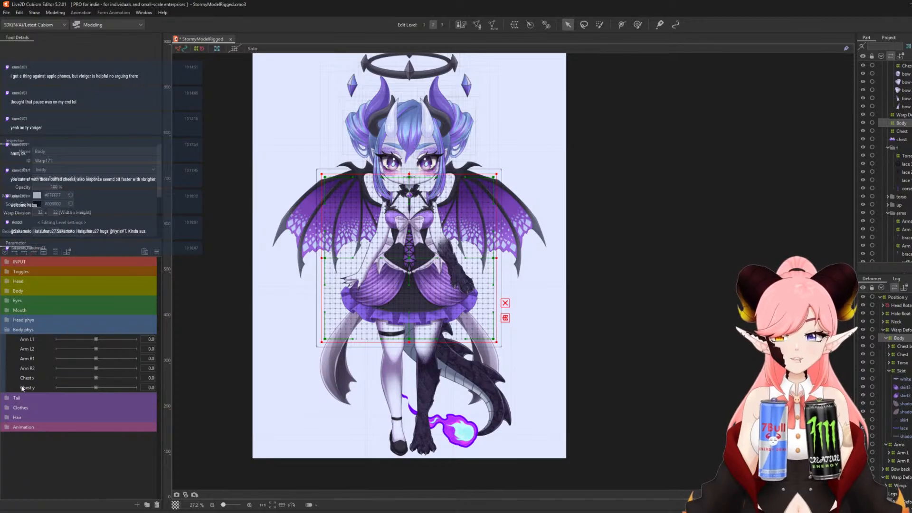
click(136, 505)
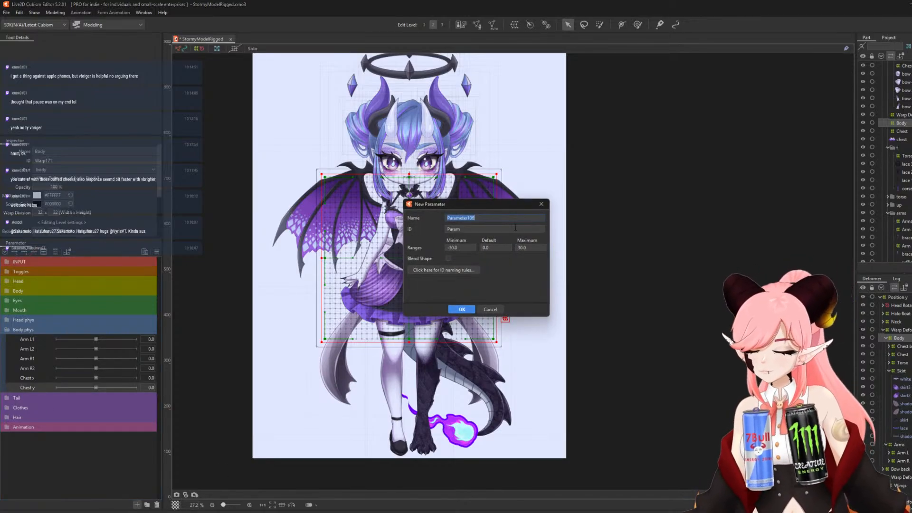
text(Wings x)
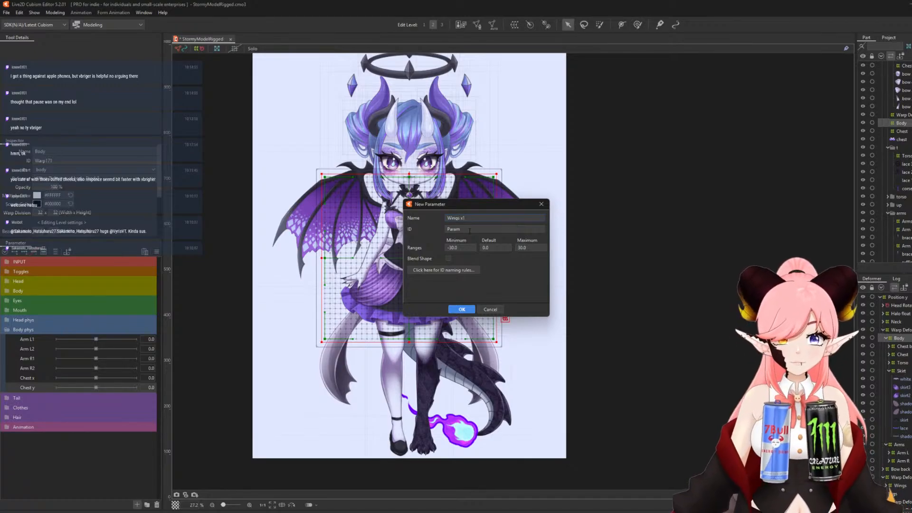
double_click(471, 230)
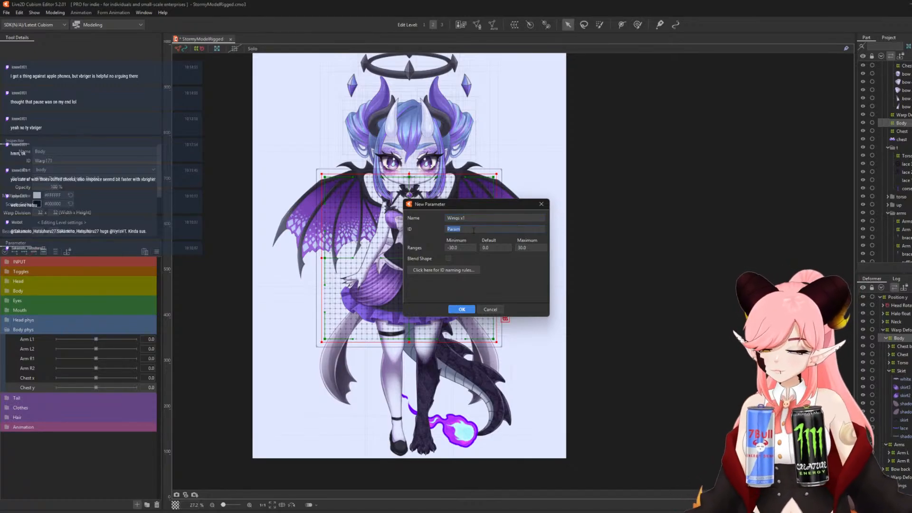
text(PhysWingsX1)
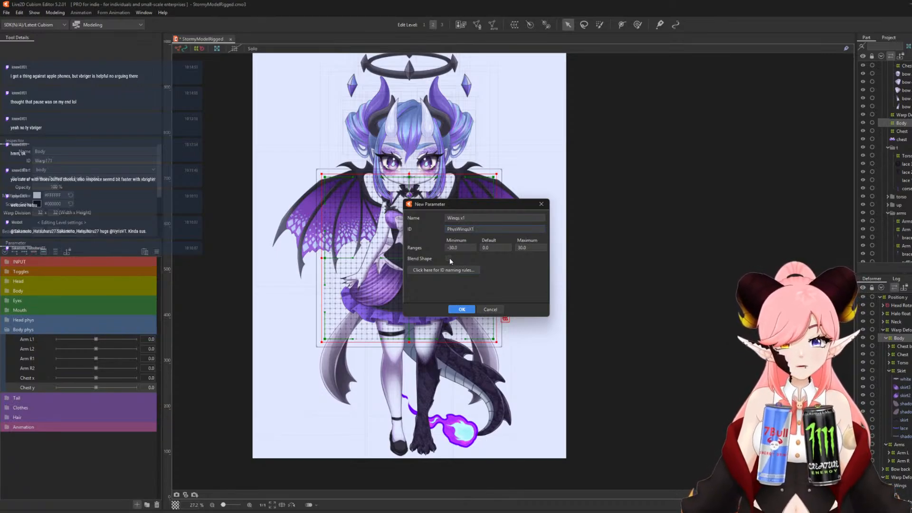
click(449, 258)
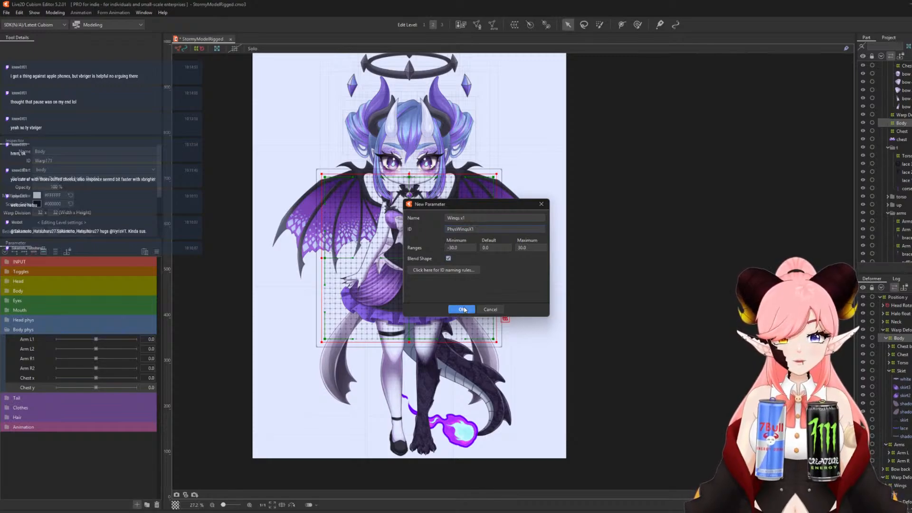
click(461, 309)
Replicate the Wings x1 parameter and rename the copy Wings x2.
right_click(40, 409)
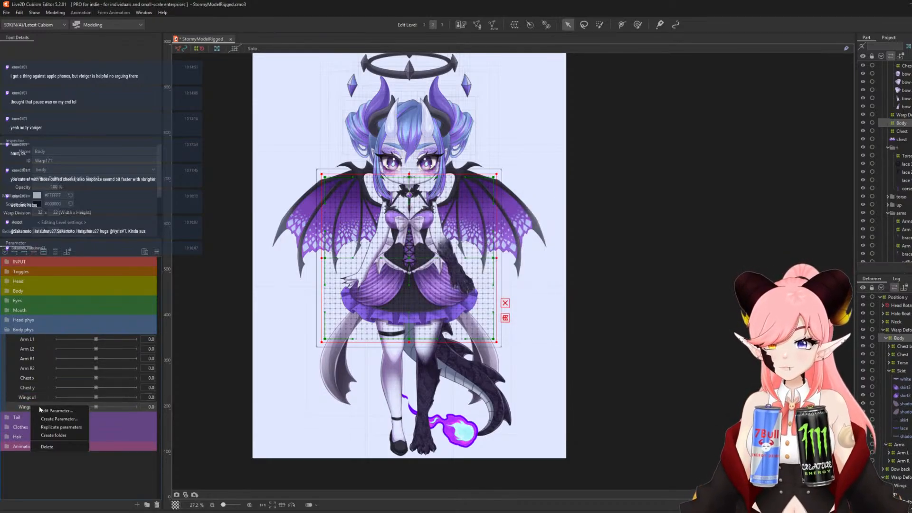
click(56, 410)
click(474, 218)
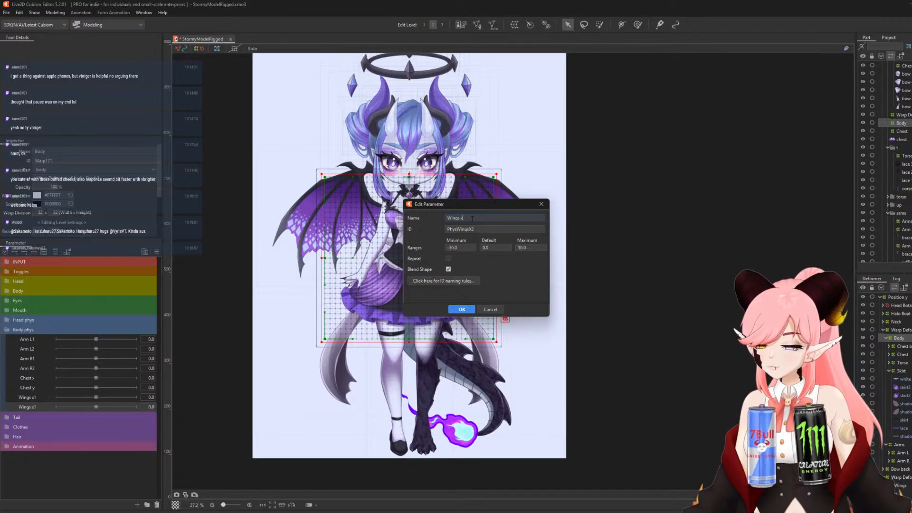
click(462, 309)
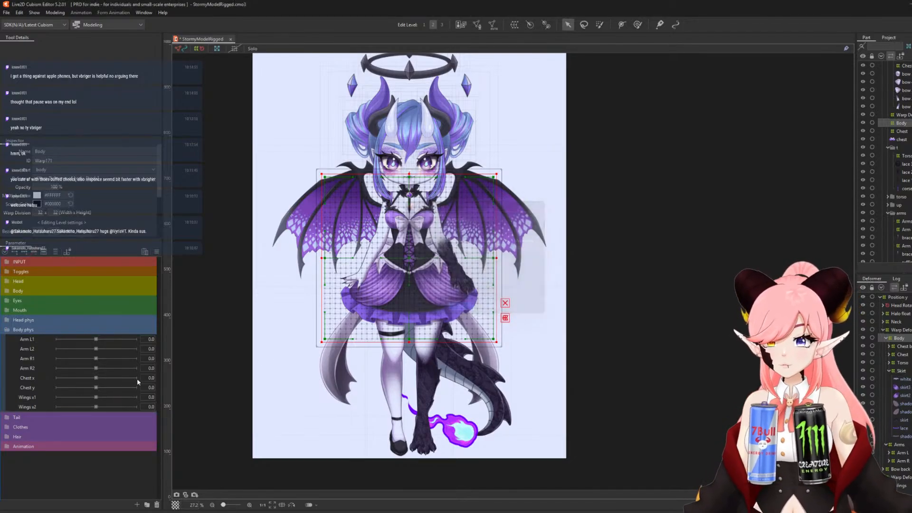
Replicate the Wings x2 parameter and give the copy the name Wings y1 and the ID PhysWingsY1.
right_click(25, 410)
click(45, 432)
right_click(26, 417)
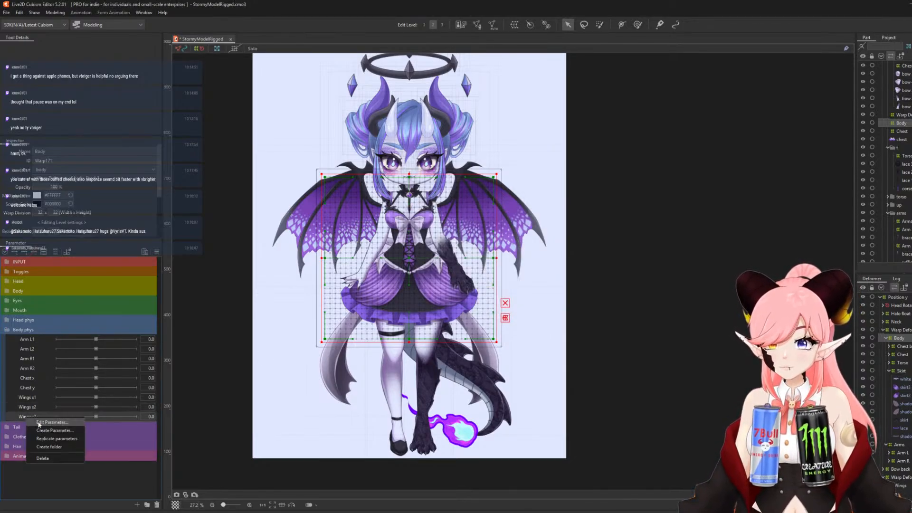
click(50, 422)
click(490, 217)
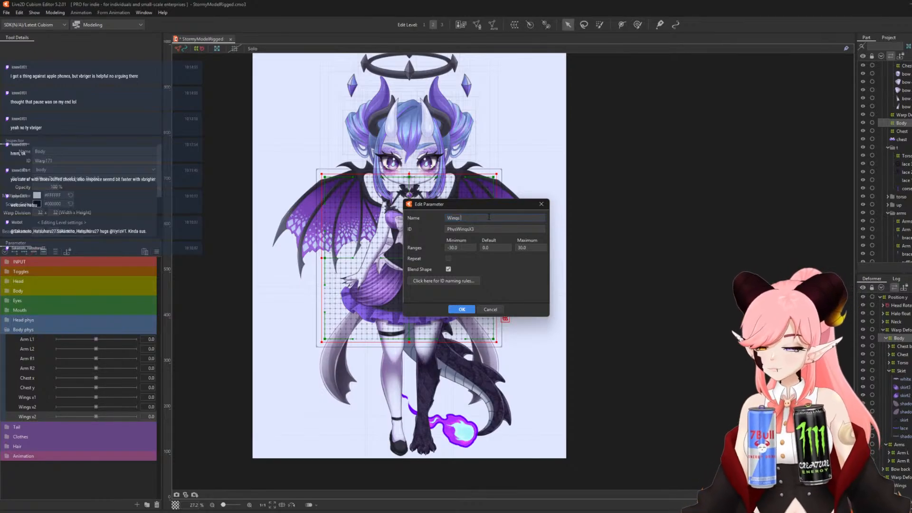
click(482, 230)
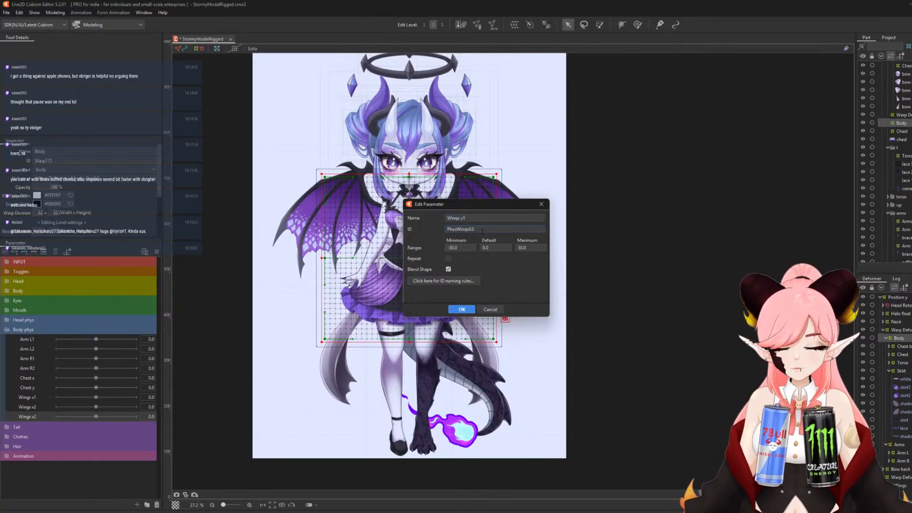
text(Y1)
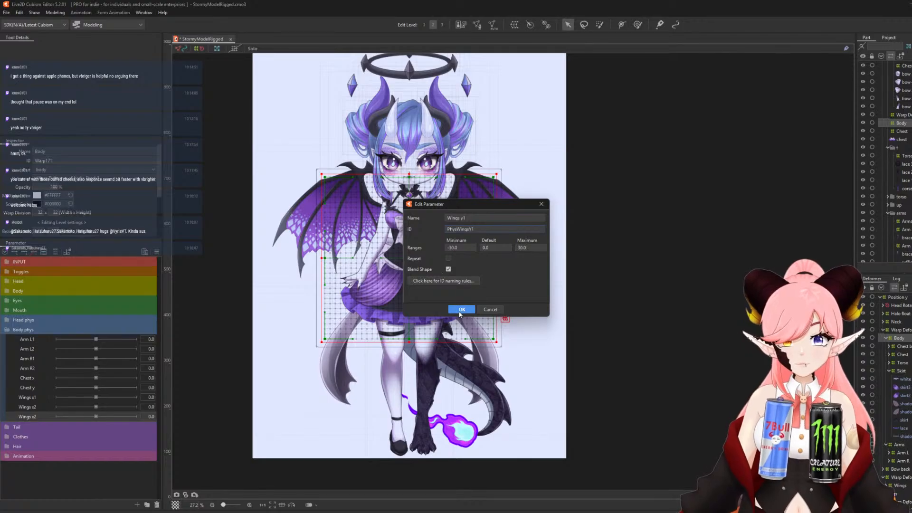
click(462, 309)
Replicate the Wings y1 parameter and rename the copy Wings y2.
right_click(28, 418)
click(45, 433)
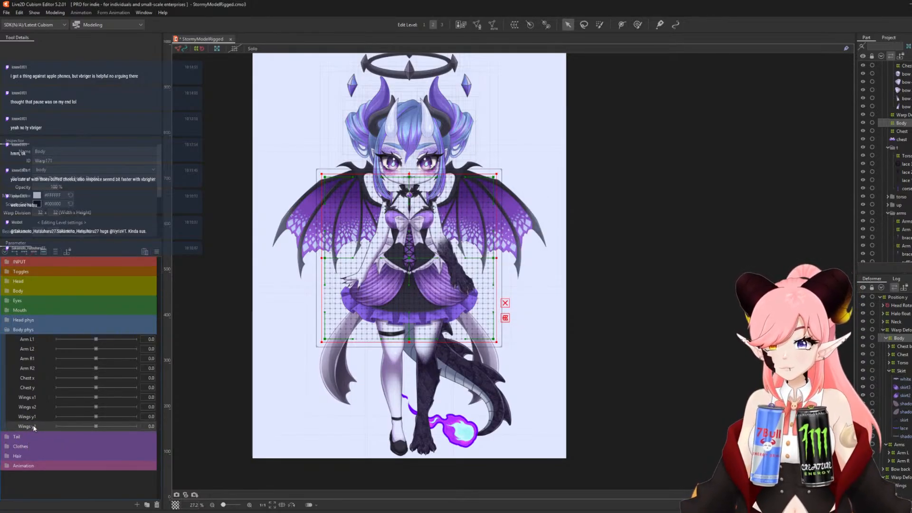
right_click(32, 426)
click(52, 431)
click(487, 219)
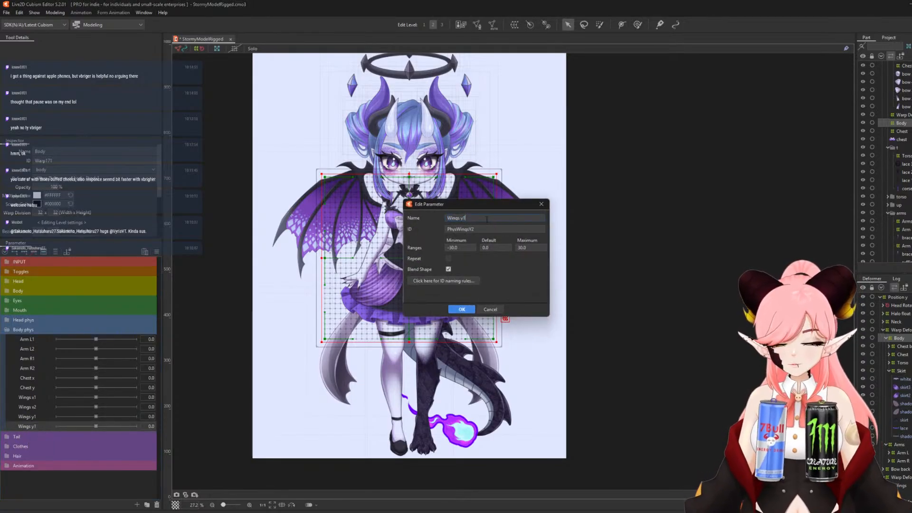
text(2)
click(463, 309)
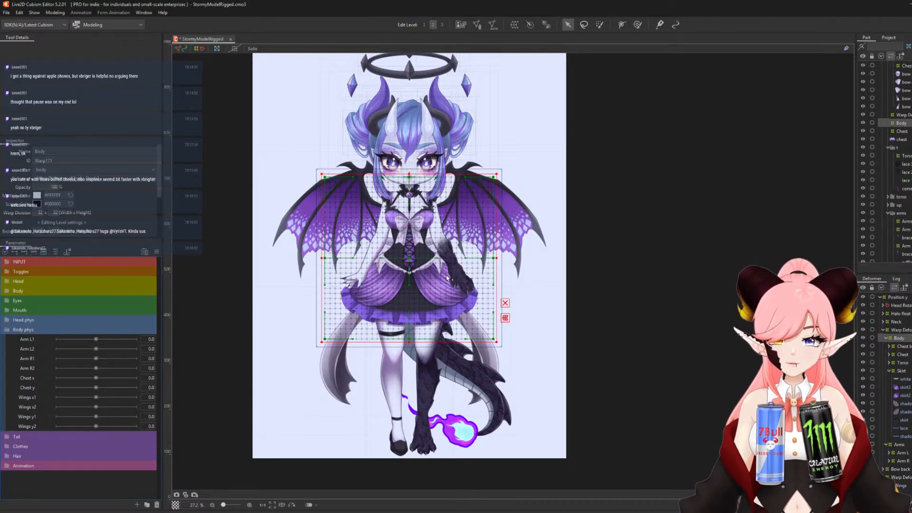
scroll(447, 278, up, 3)
scroll(443, 274, down, 1)
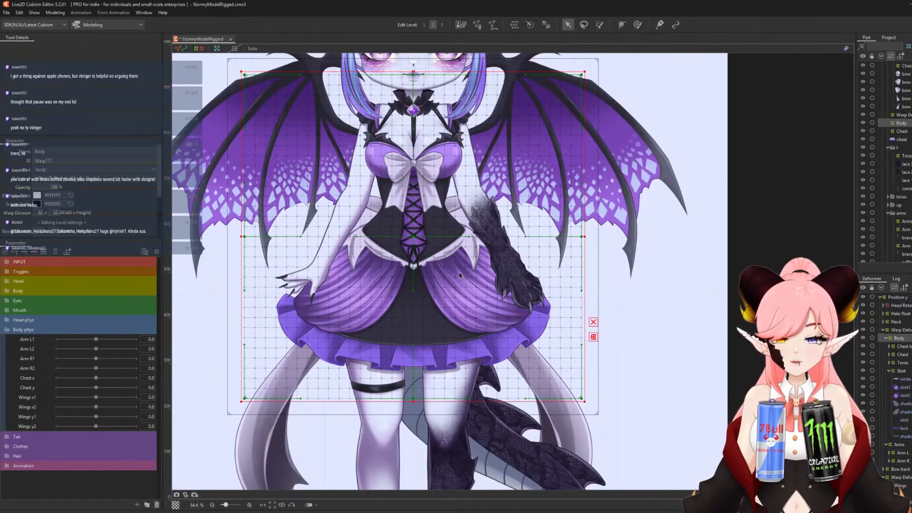
scroll(459, 272, down, 2)
scroll(520, 283, up, 2)
scroll(481, 291, down, 1)
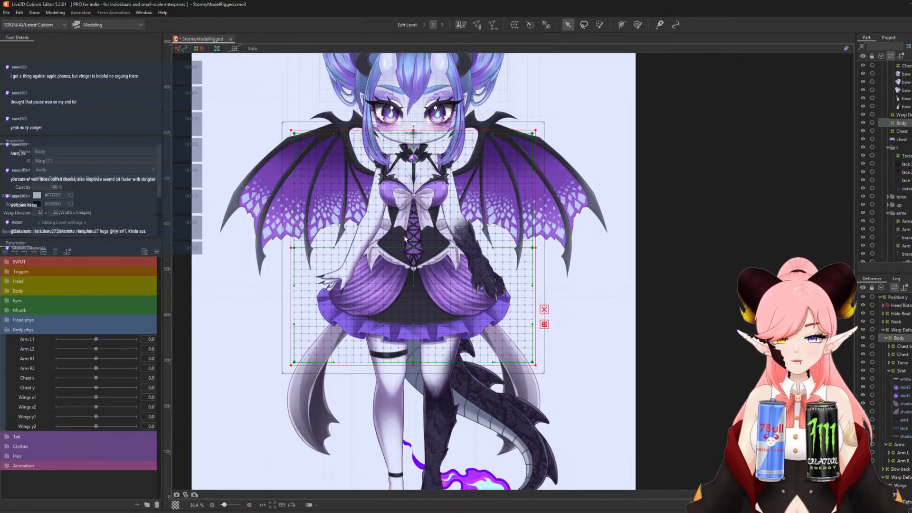
scroll(408, 238, down, 2)
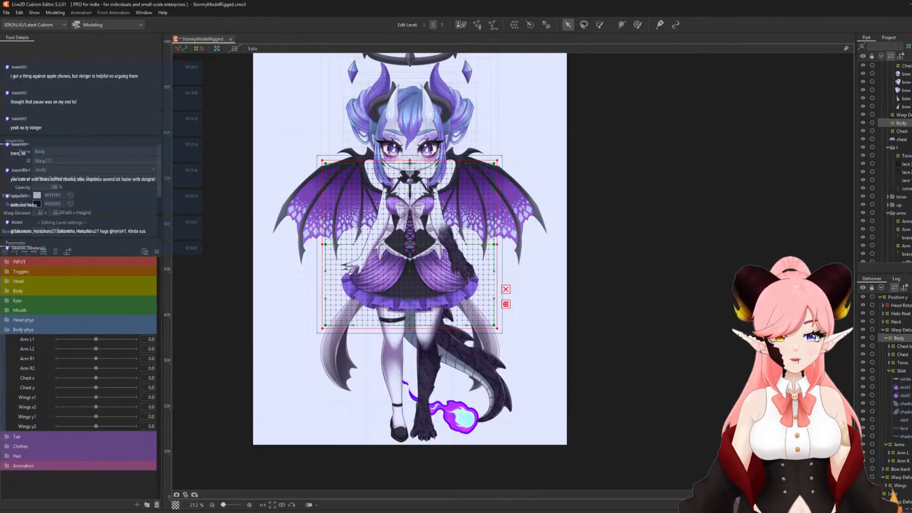
scroll(907, 470, down, 4)
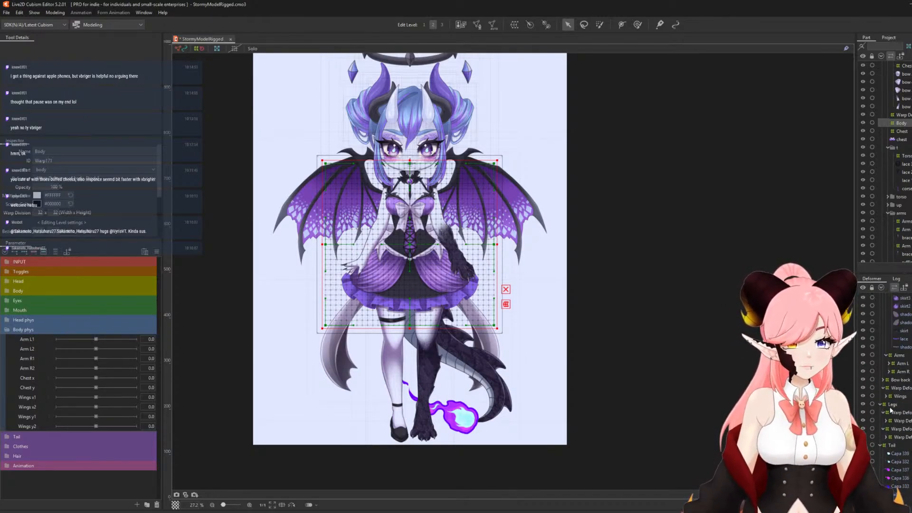
Create a parent warp deformer around the Tail deformer and set its opacity to 0%.
click(892, 445)
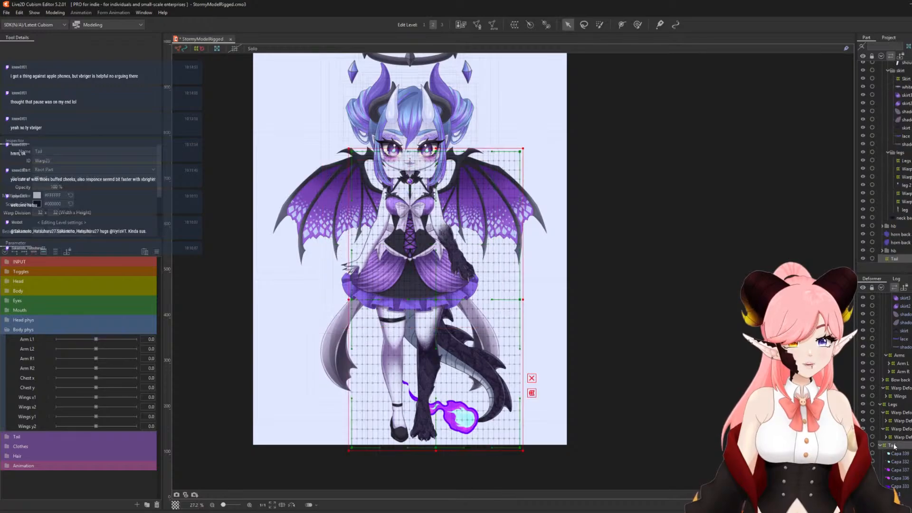
click(515, 25)
click(663, 343)
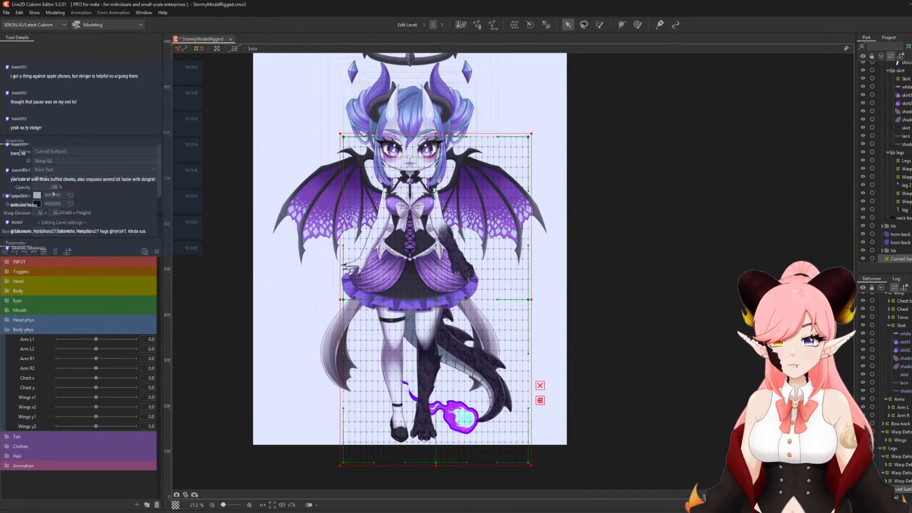
scroll(406, 198, up, 2)
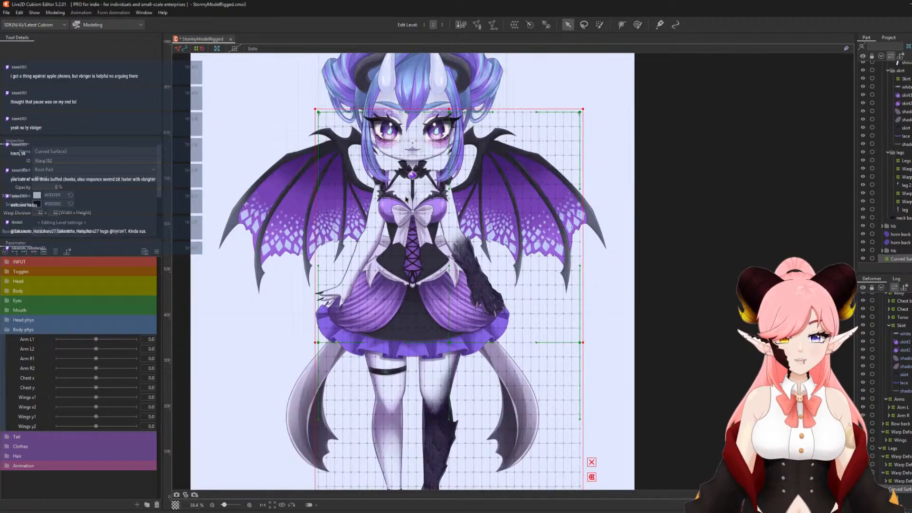
Locate the wings' warp deformer and hide the wings part folder.
click(899, 441)
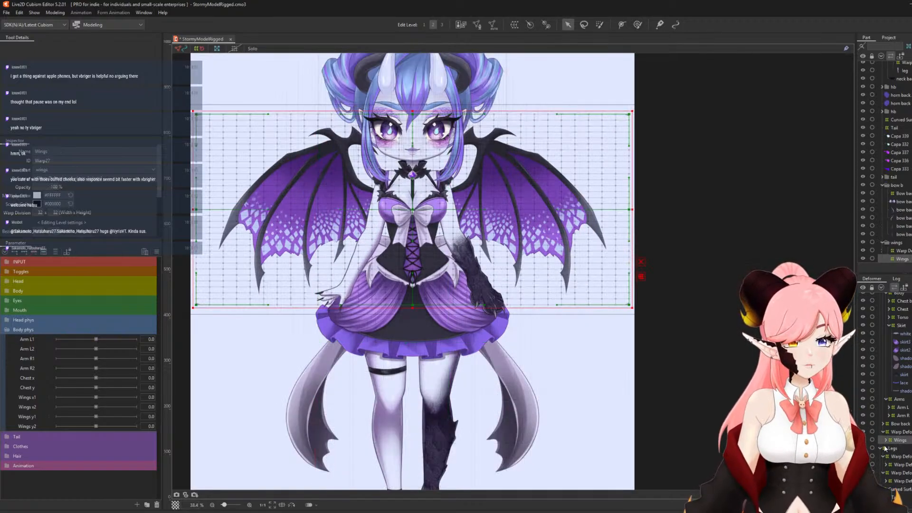
click(908, 432)
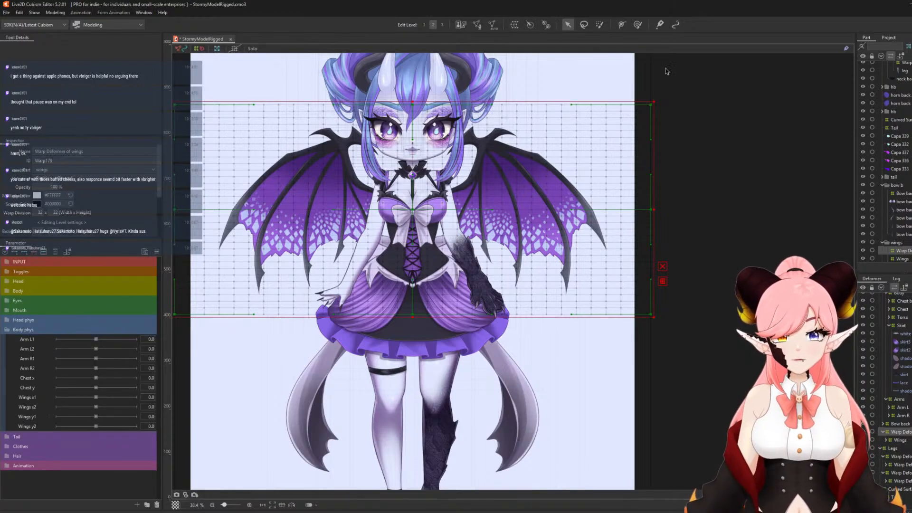
scroll(884, 200, down, 3)
click(864, 183)
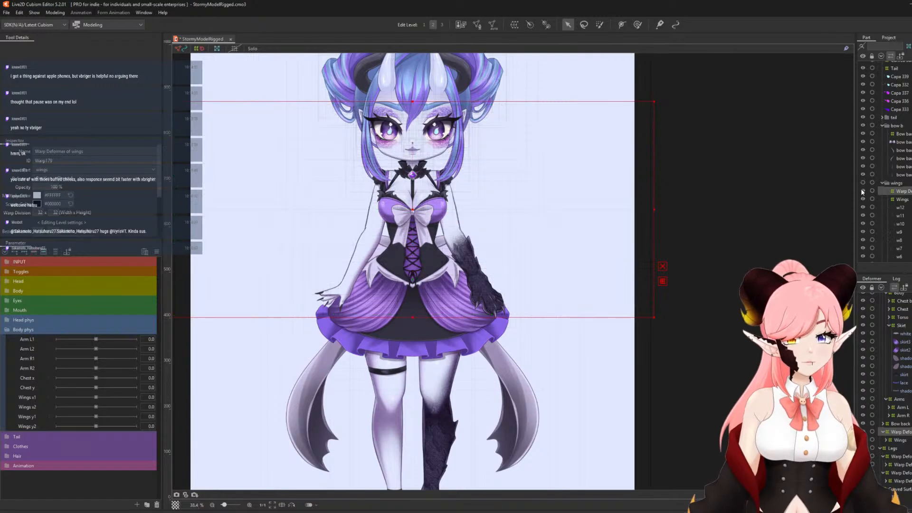
scroll(428, 357, down, 2)
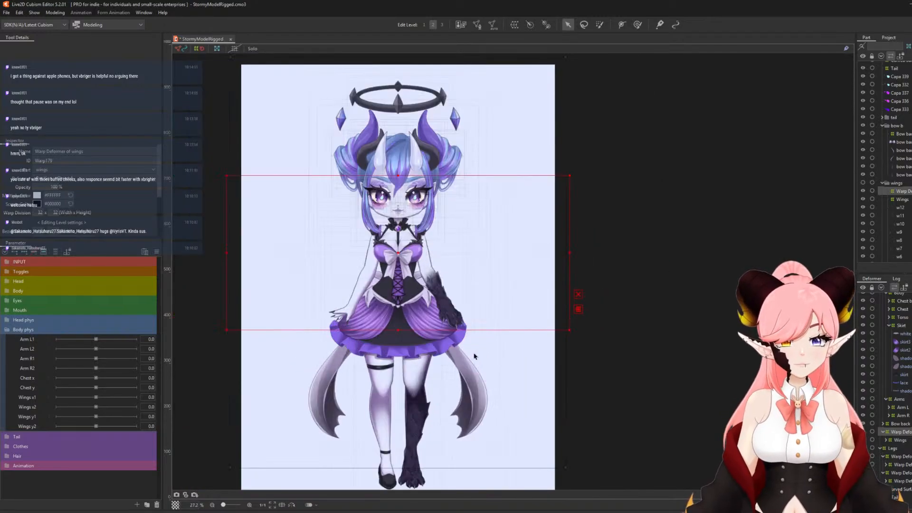
Select the tail's parent warp deformer and look over the character's outfit.
click(904, 490)
scroll(358, 277, down, 1)
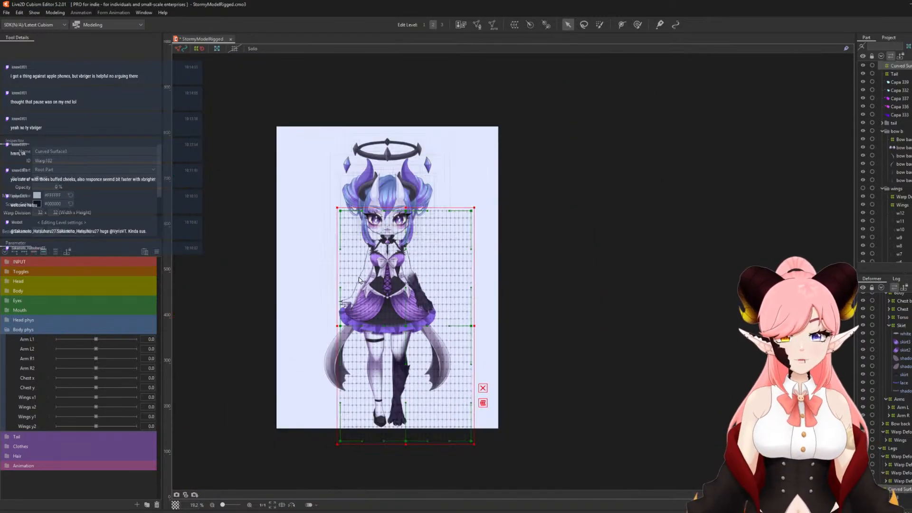
scroll(399, 282, up, 2)
scroll(399, 281, down, 2)
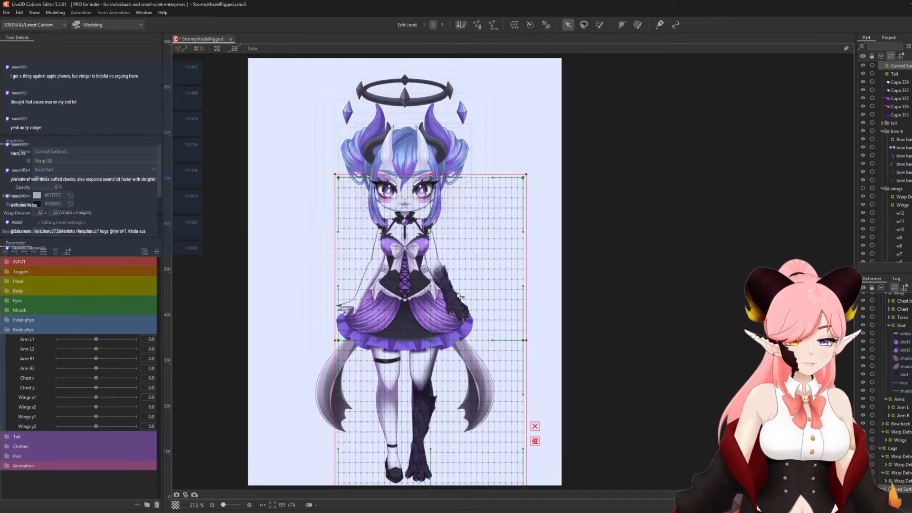
scroll(438, 281, down, 1)
scroll(385, 293, up, 1)
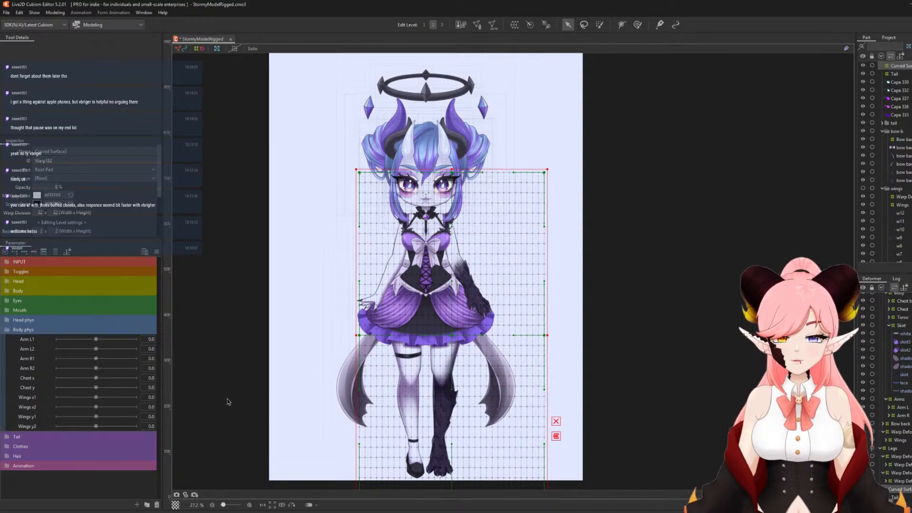
Create a blend shape parameter named Collar x1 with the ID PhysCollarX1 in the Clothes group.
scroll(427, 209, up, 5)
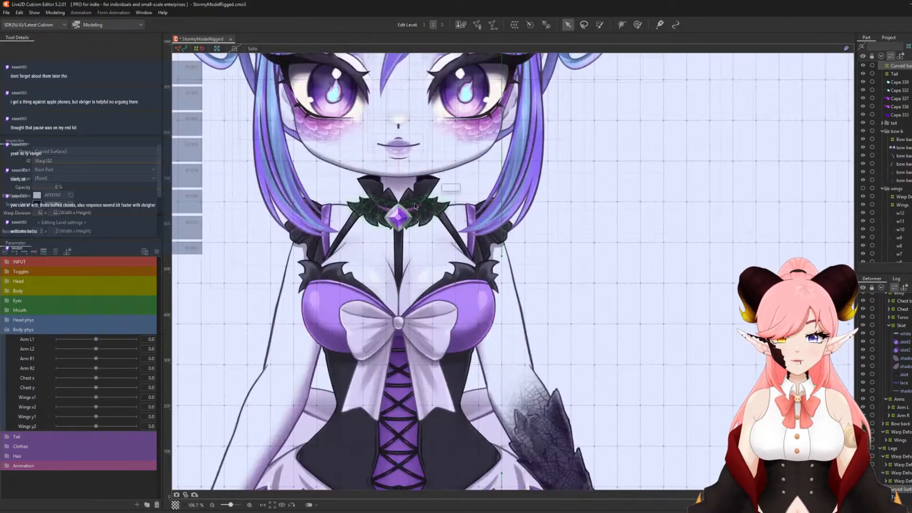
click(8, 330)
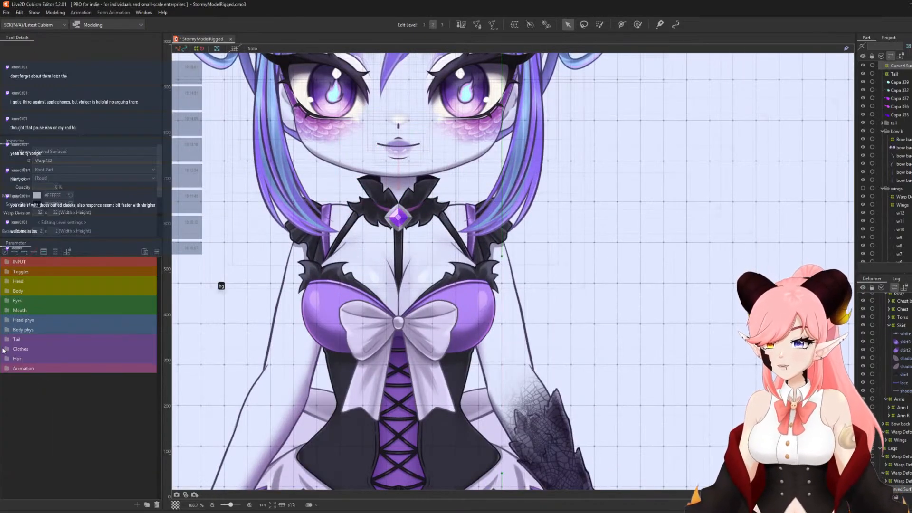
click(21, 349)
click(137, 504)
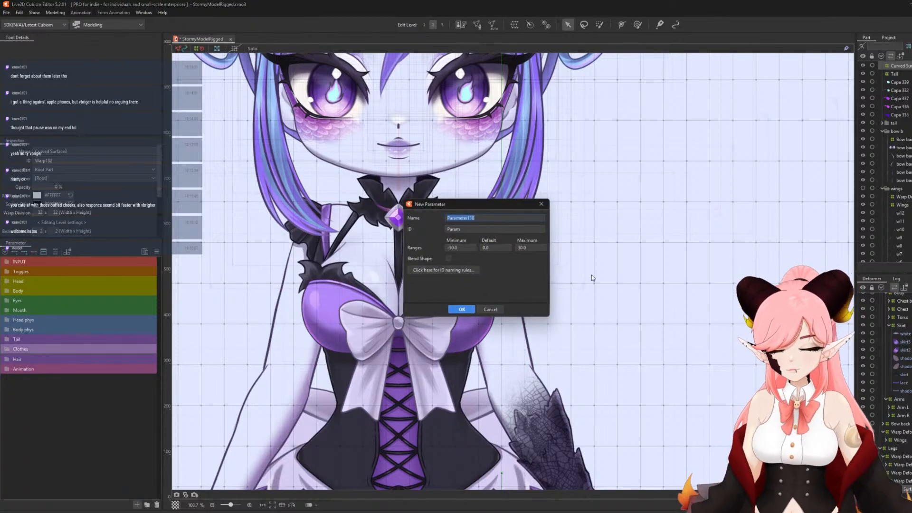
text(Collar x1)
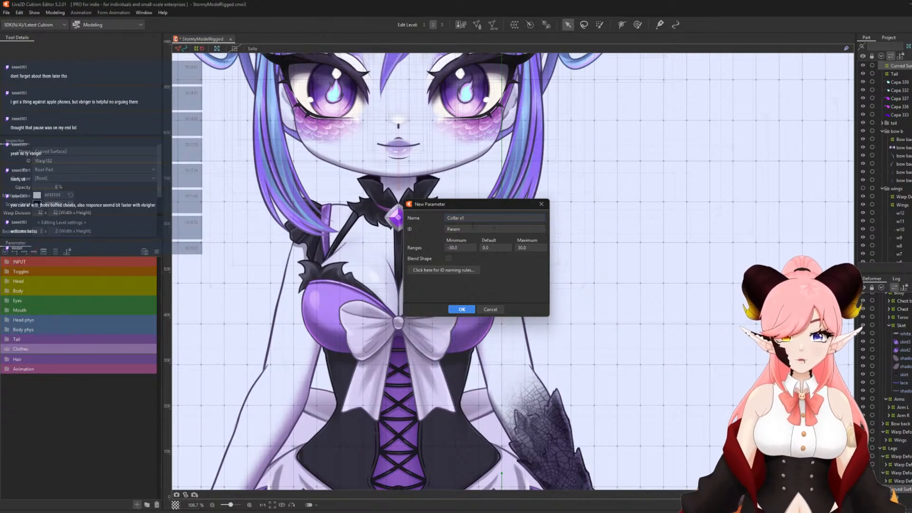
key(Tab)
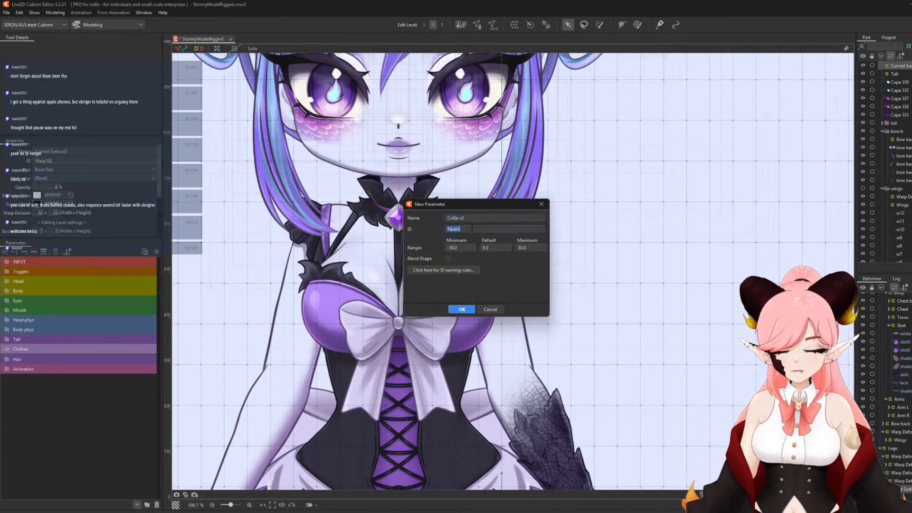
text(PhysCollarX1)
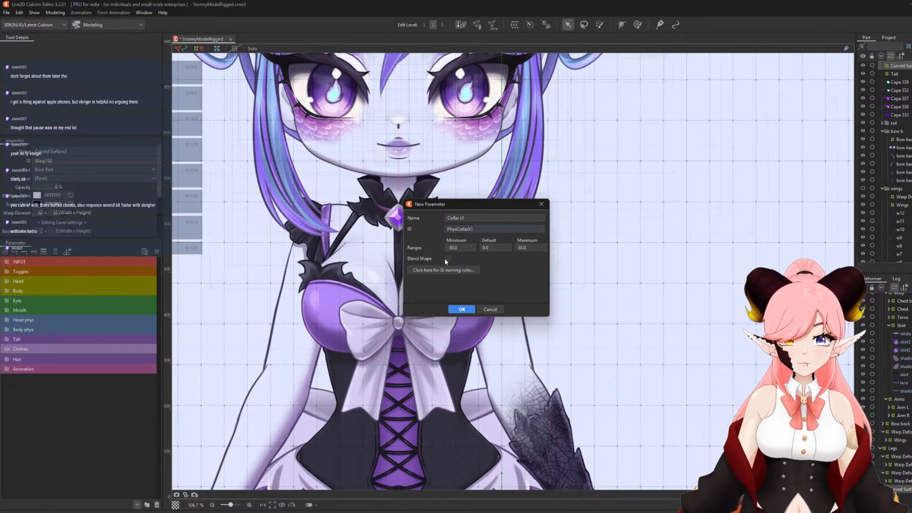
click(469, 312)
Replicate the Collar x1 parameter and rename the copy Collar x2.
right_click(27, 360)
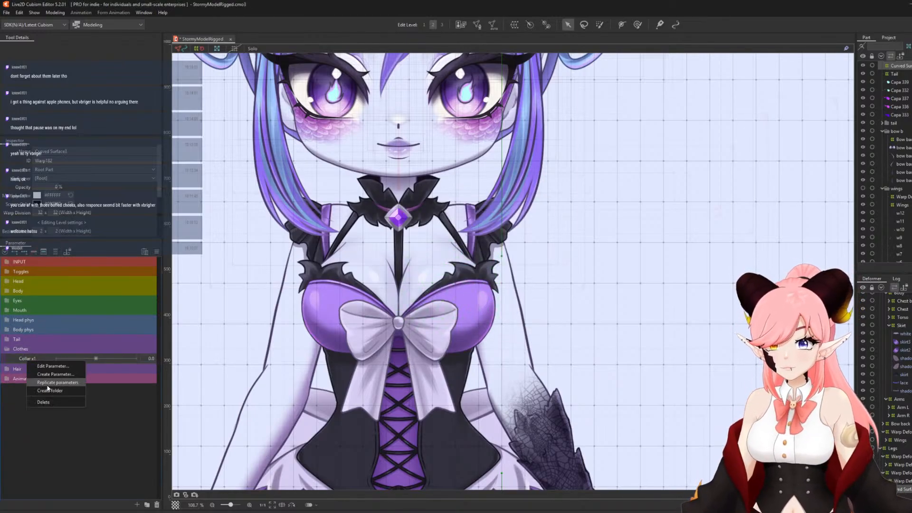
click(56, 383)
right_click(30, 369)
click(40, 374)
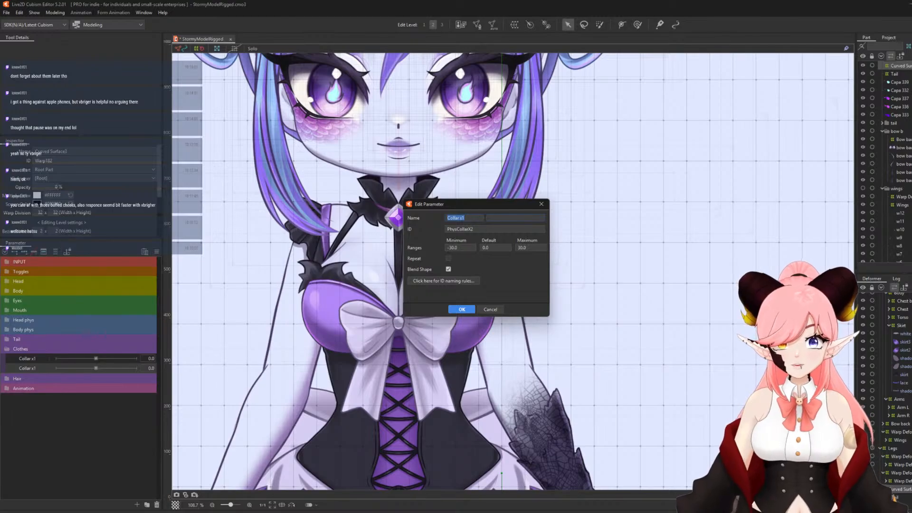
click(485, 218)
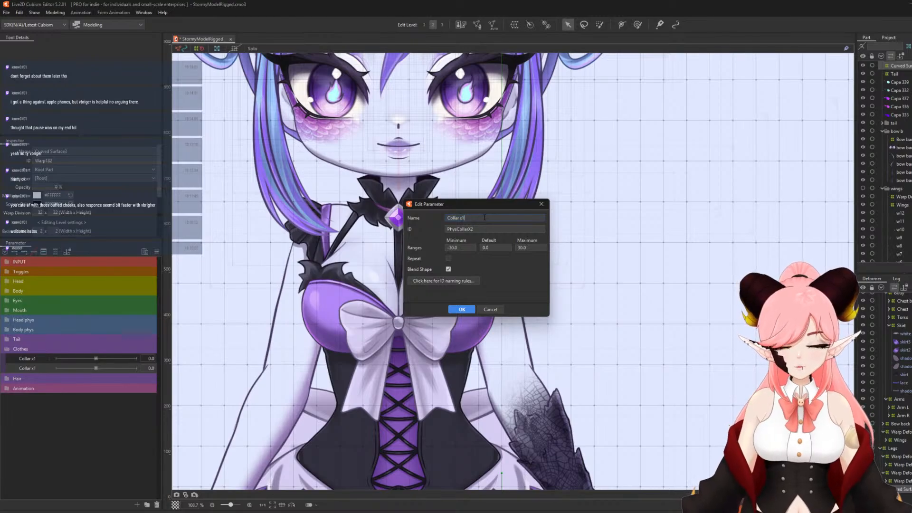
click(463, 309)
Replicate the Collar x2 parameter and give the copy the name Collar y1 and the ID PhysCollarY1.
right_click(28, 373)
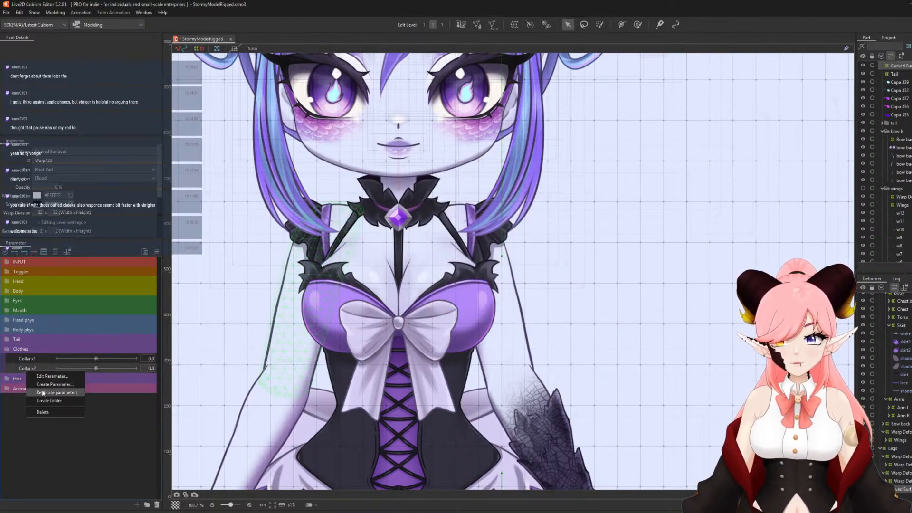
click(53, 393)
right_click(27, 378)
click(41, 383)
click(475, 219)
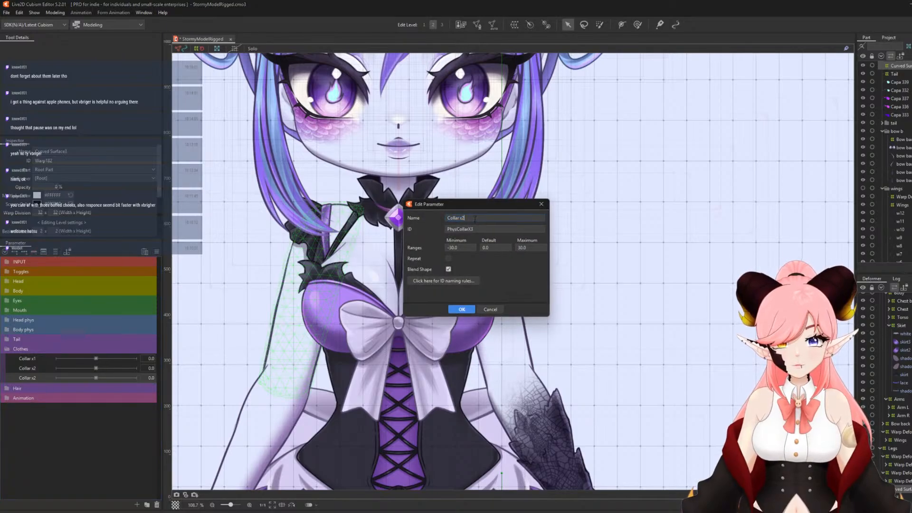
text(y1)
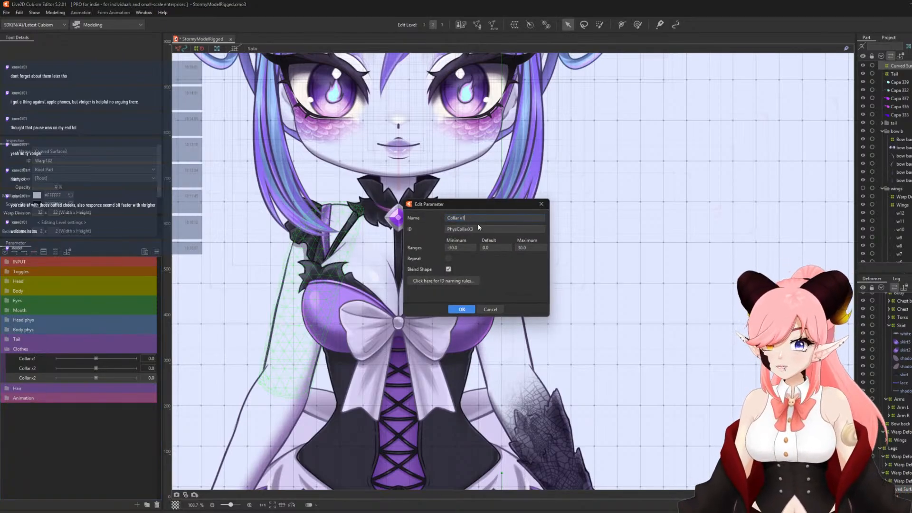
key(Tab)
click(479, 228)
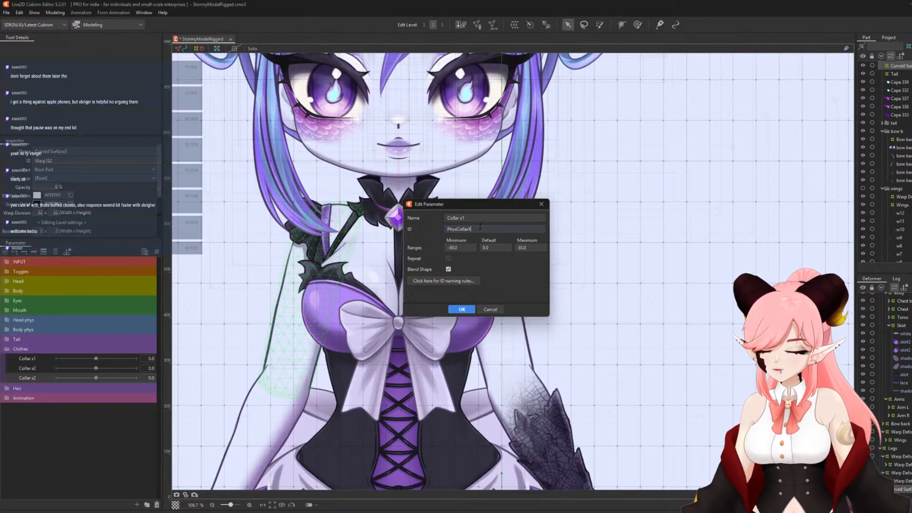
click(461, 310)
Replicate the Collar y1 parameter and rename the copy Collar y2.
right_click(28, 375)
click(38, 398)
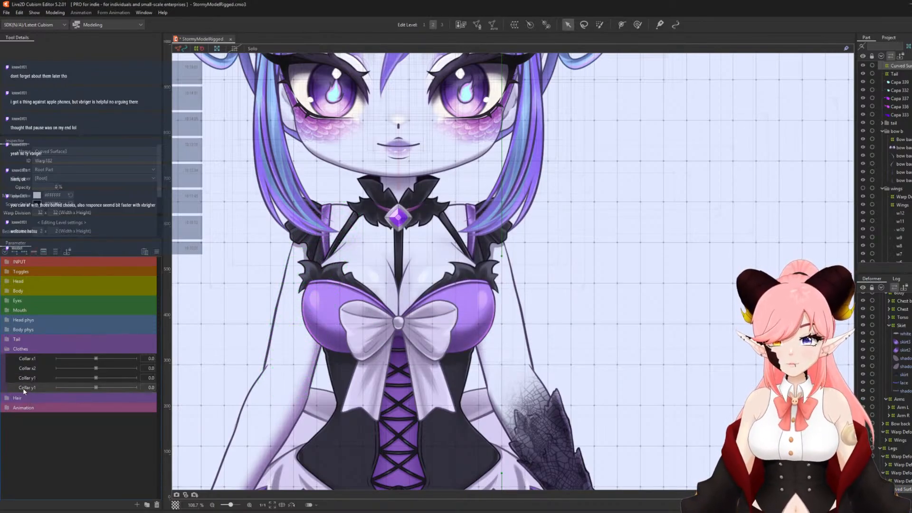
right_click(23, 388)
click(35, 393)
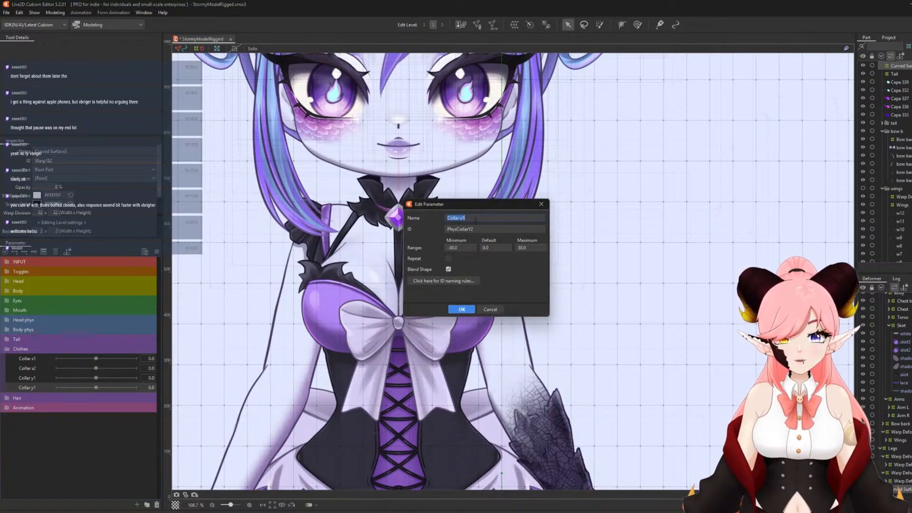
click(476, 218)
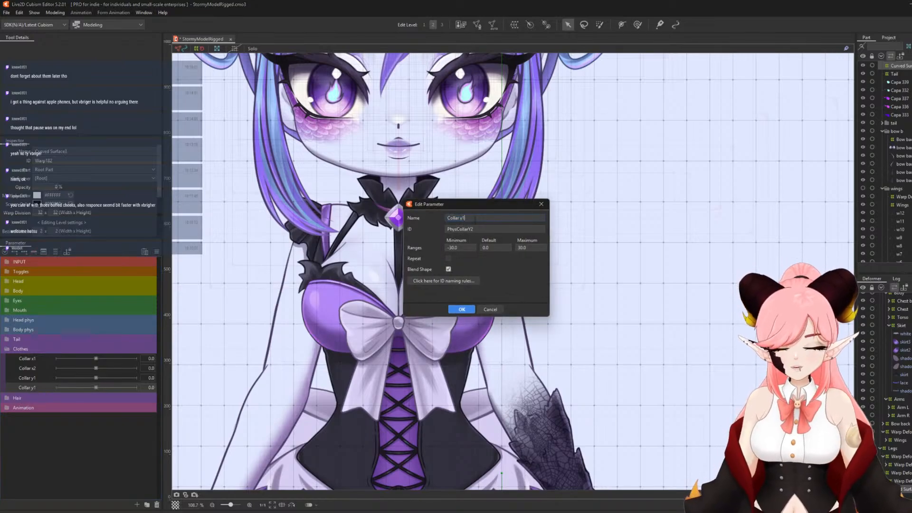
click(461, 309)
Create a parameter named Shoulder frills x1 with the ID PhysShoulderFrillsX1 in the Clothes group.
scroll(442, 323, down, 5)
scroll(442, 323, up, 3)
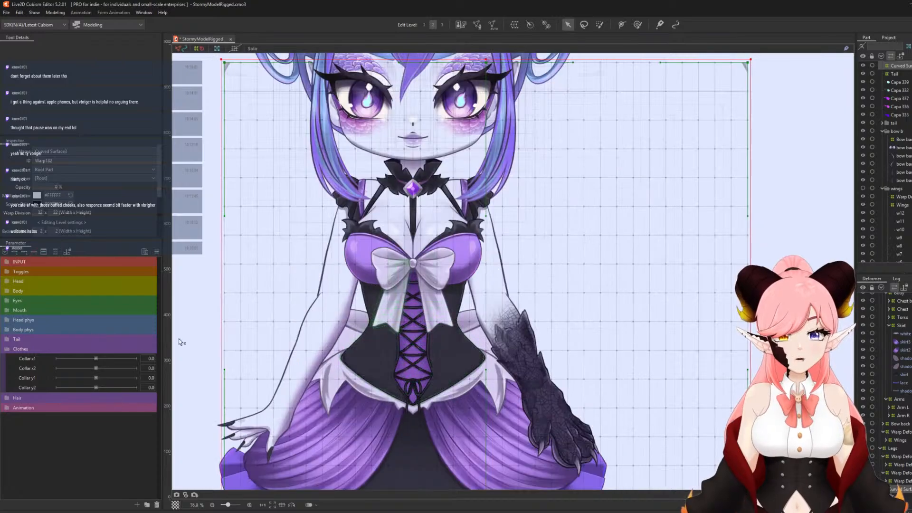
click(137, 504)
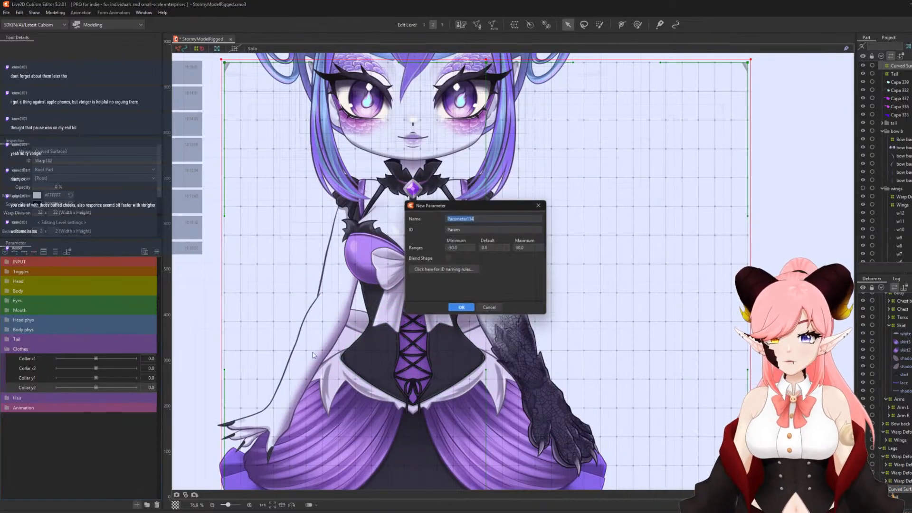
text(S)
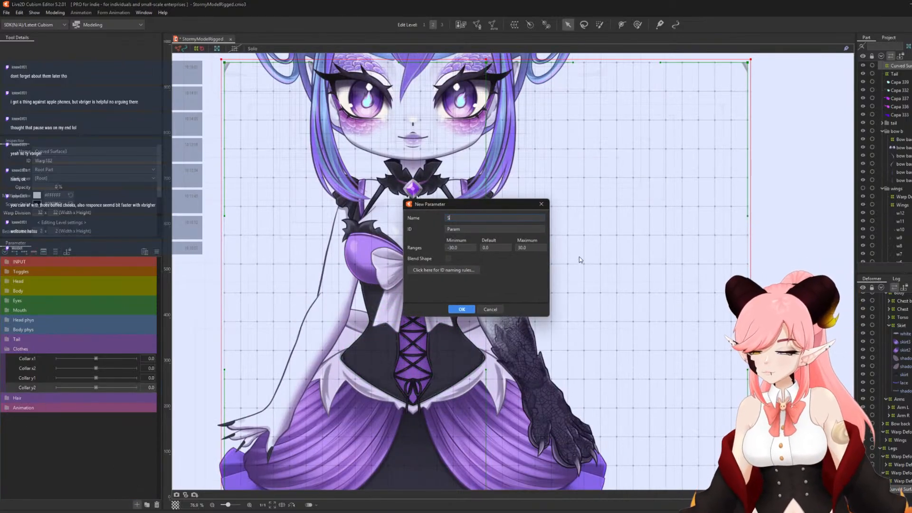
text(houlder frills x)
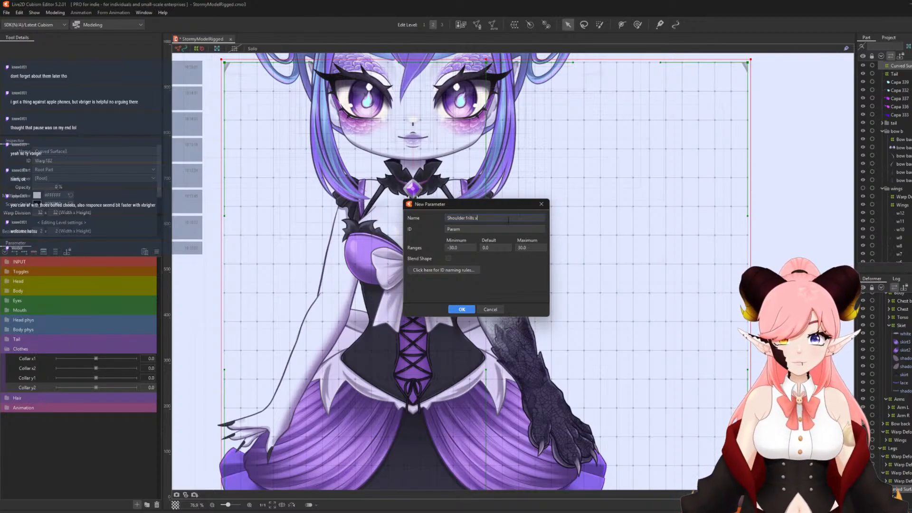
text(1)
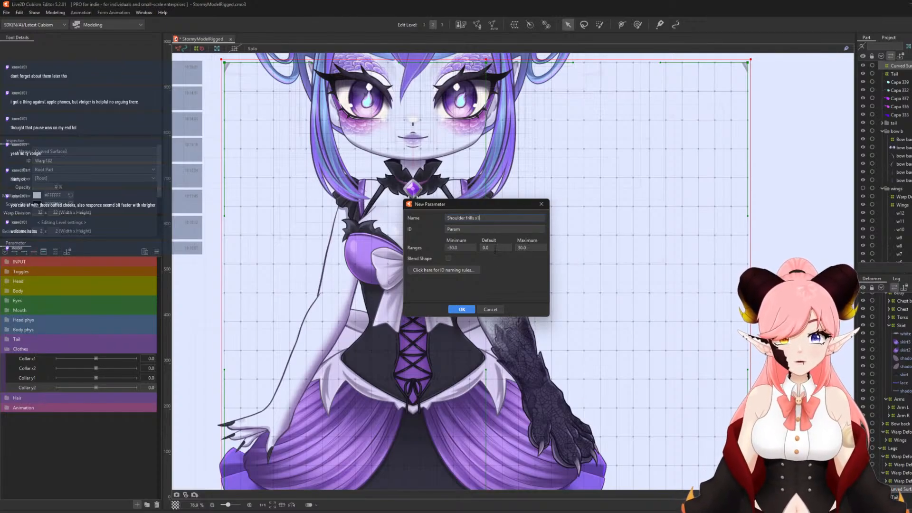
double_click(475, 231)
text(Ph)
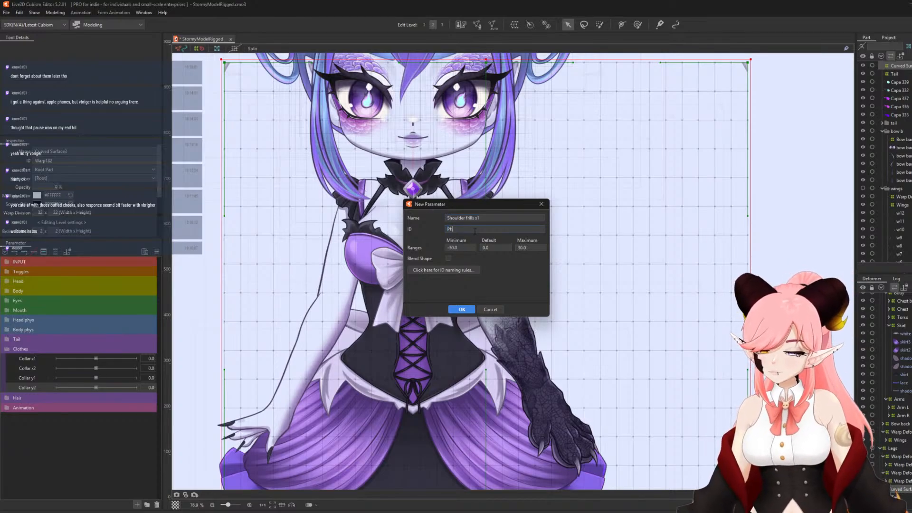
text(ysShoulderF)
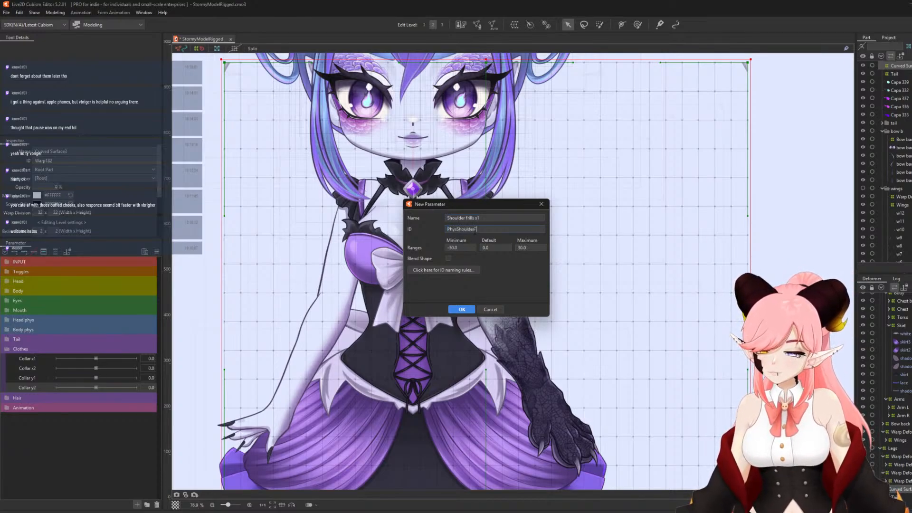
text(rillsX1)
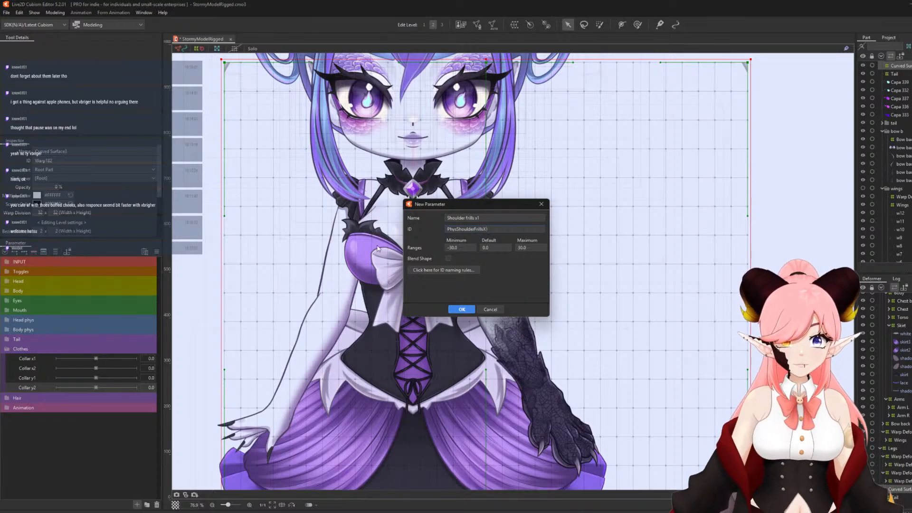
click(462, 309)
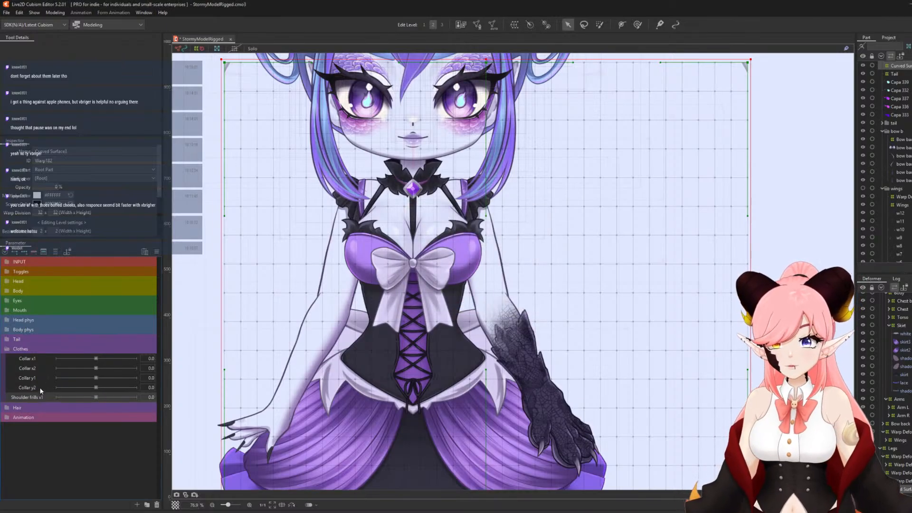
Replicate the Shoulder frills x1 parameter and rename the copy Shoulder frills x2.
right_click(34, 398)
click(54, 420)
right_click(34, 407)
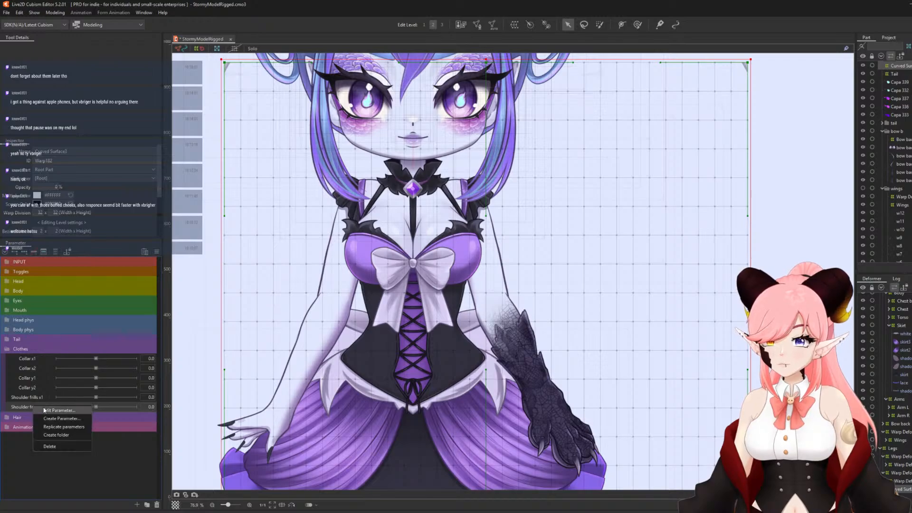
click(52, 412)
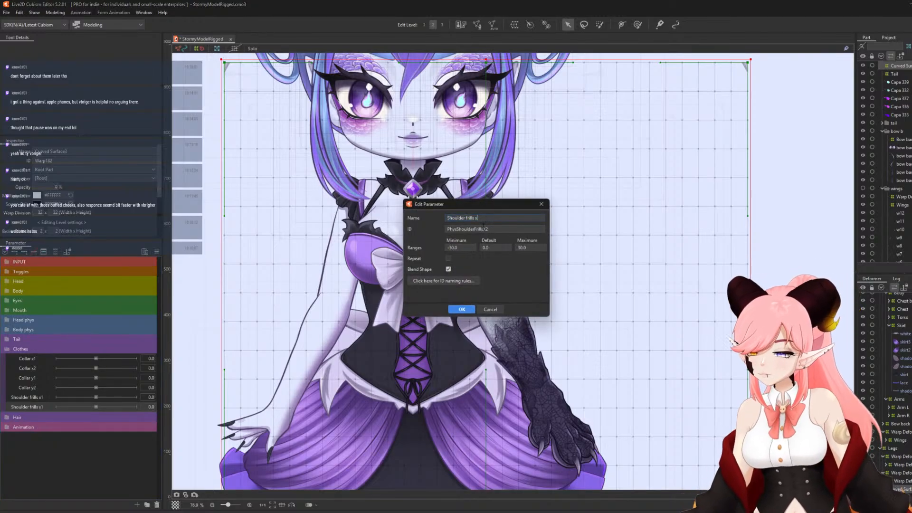
click(462, 309)
Replicate the Shoulder frills x2 parameter and give the copy the name Shoulder frills y1 and the ID PhysShoulderFrillsY1.
right_click(40, 407)
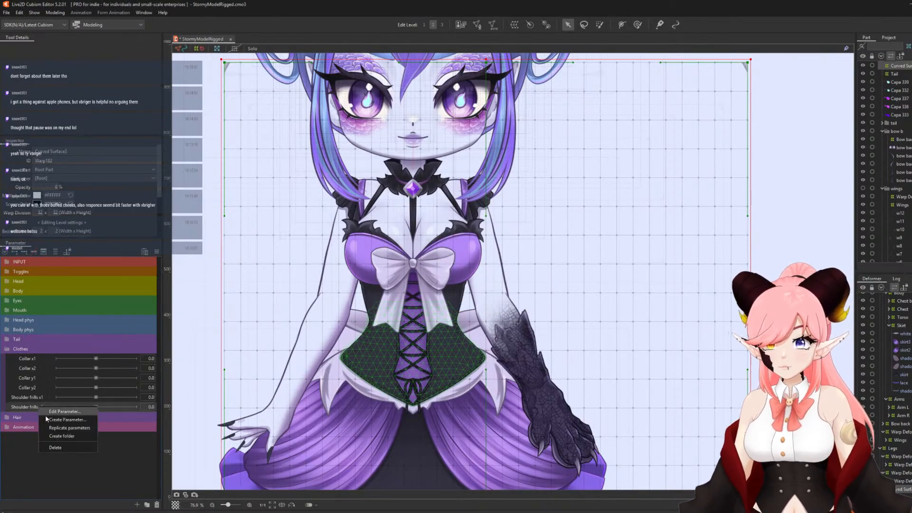
click(52, 428)
right_click(34, 417)
click(52, 421)
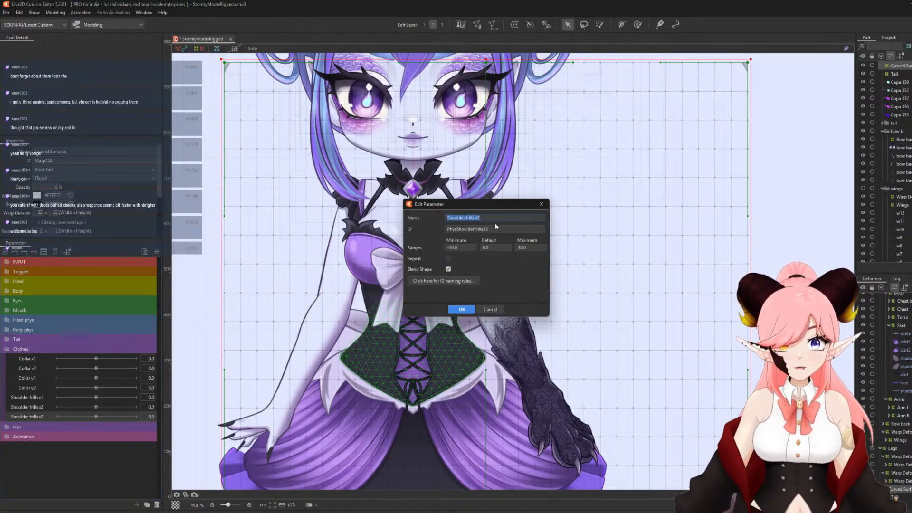
click(497, 218)
text(y1)
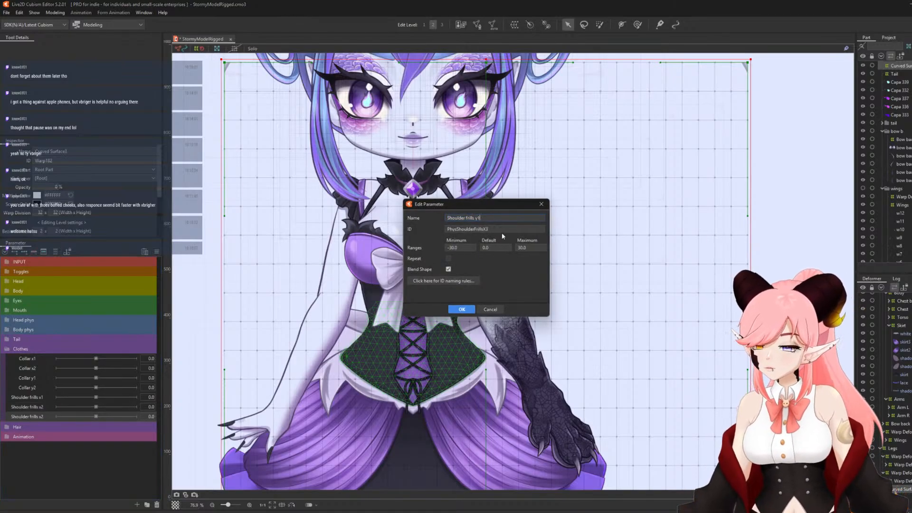
double_click(496, 229)
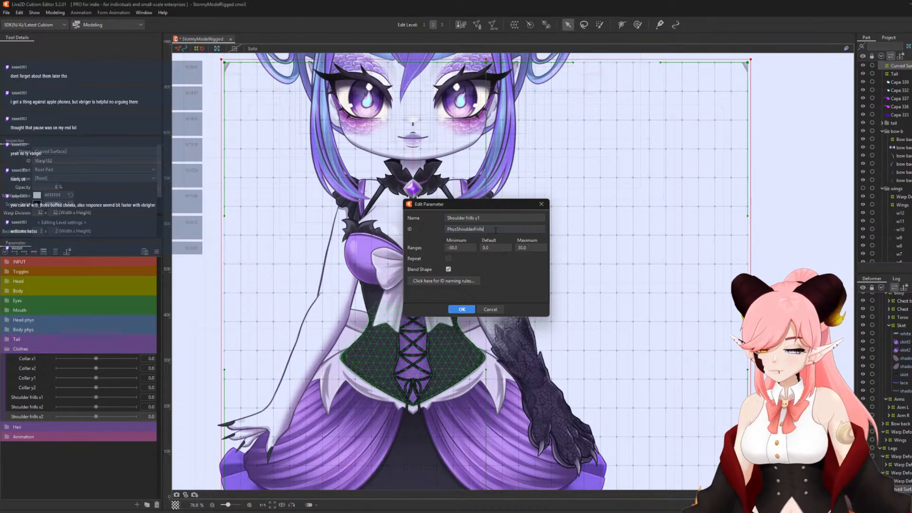
click(462, 309)
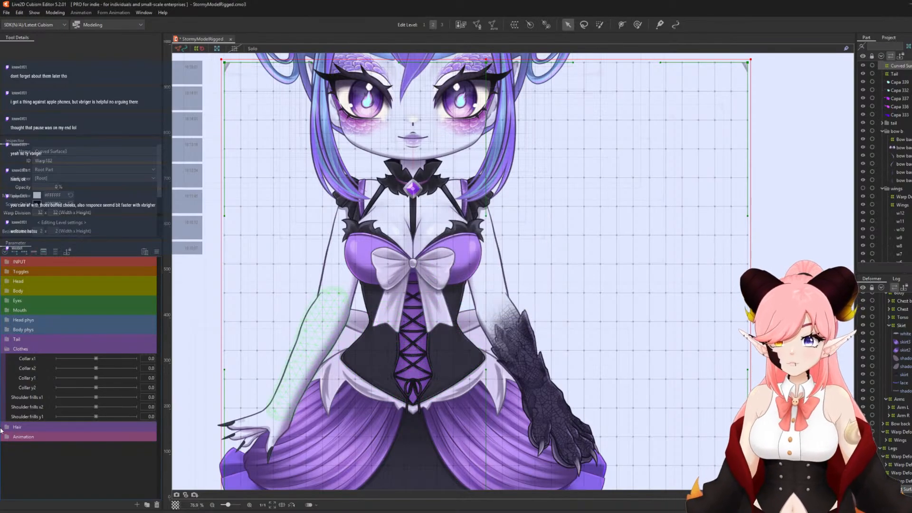
Replicate the Shoulder frills y1 parameter and rename the copy Shoulder frills y2.
right_click(27, 416)
click(46, 437)
right_click(30, 426)
click(71, 426)
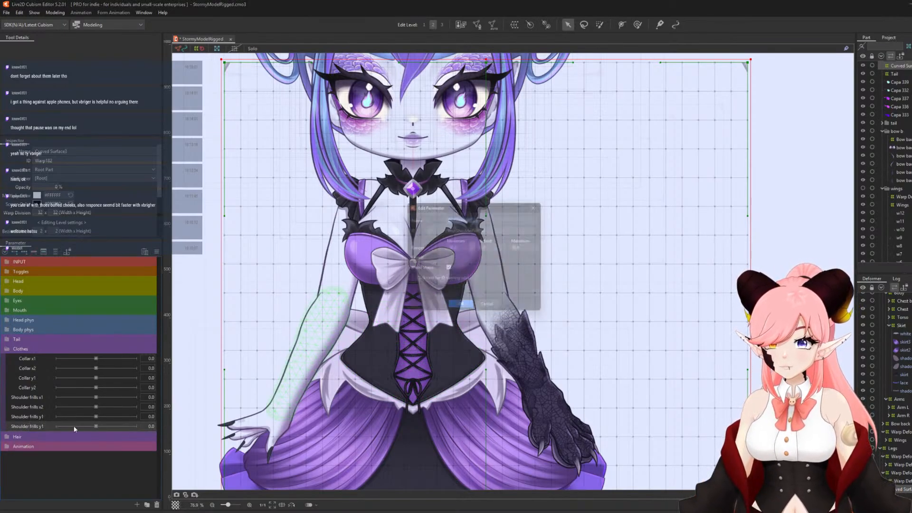
click(504, 217)
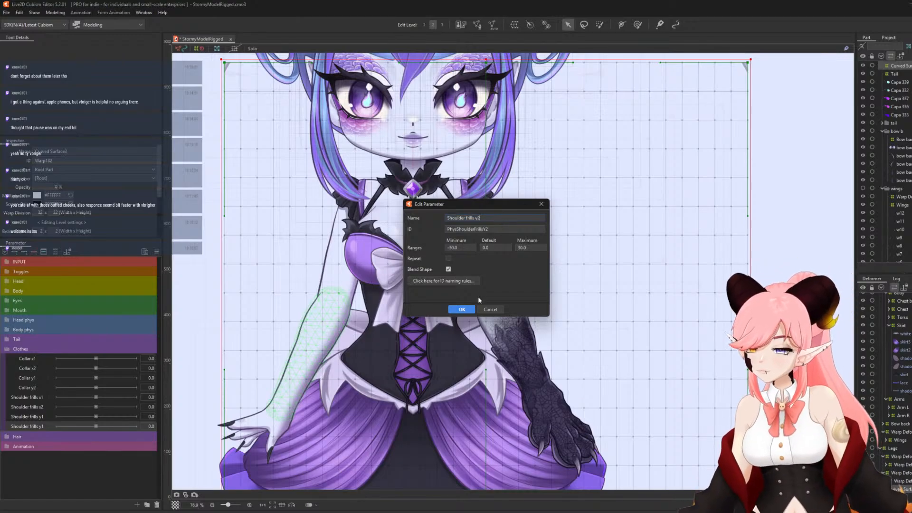
click(462, 309)
Create a blend shape parameter named Chest bow x1 with the ID PhysChestBowX1 in the Clothes group.
scroll(494, 338, down, 2)
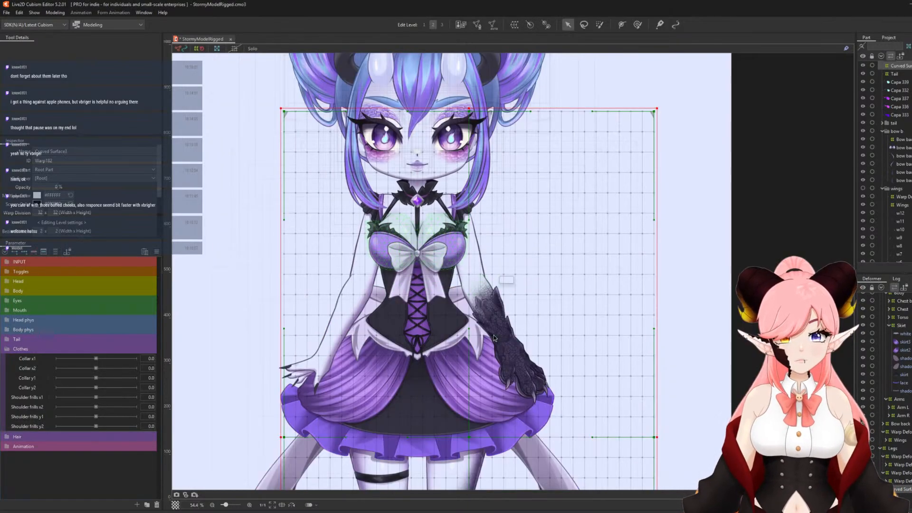
scroll(494, 338, up, 2)
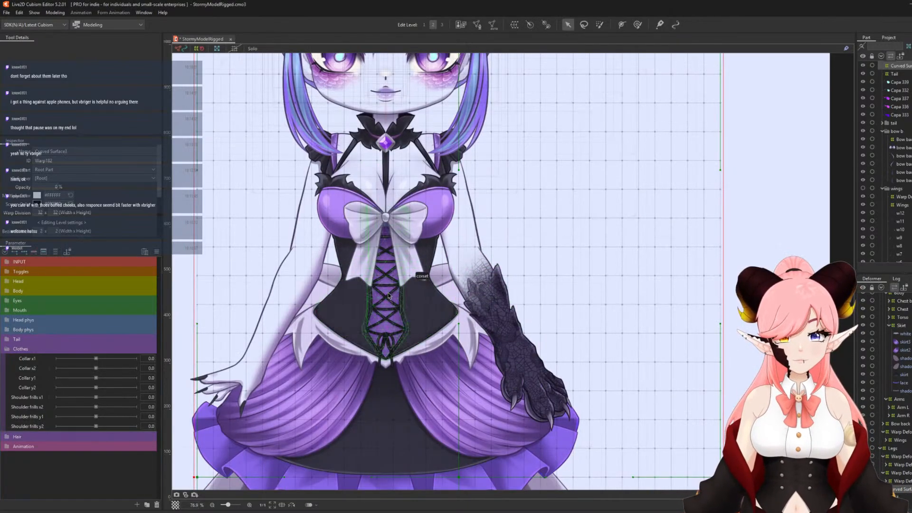
click(33, 425)
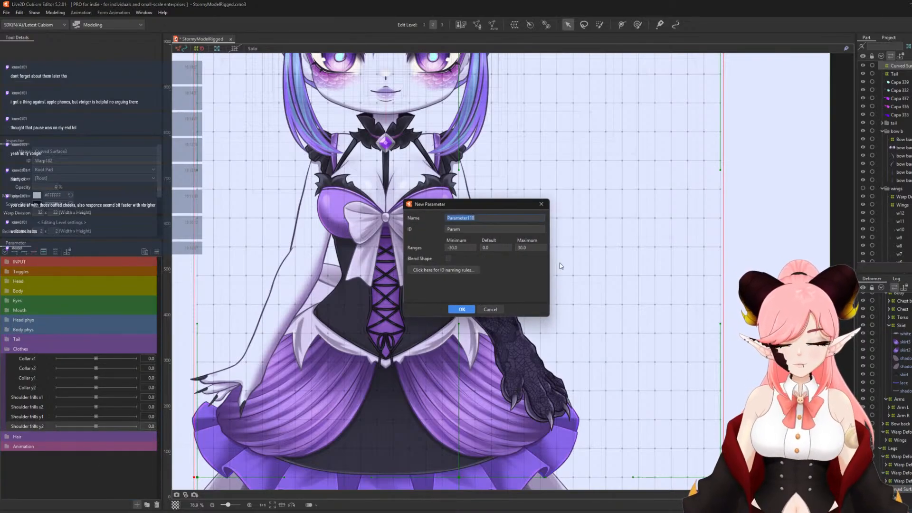
text(Bow)
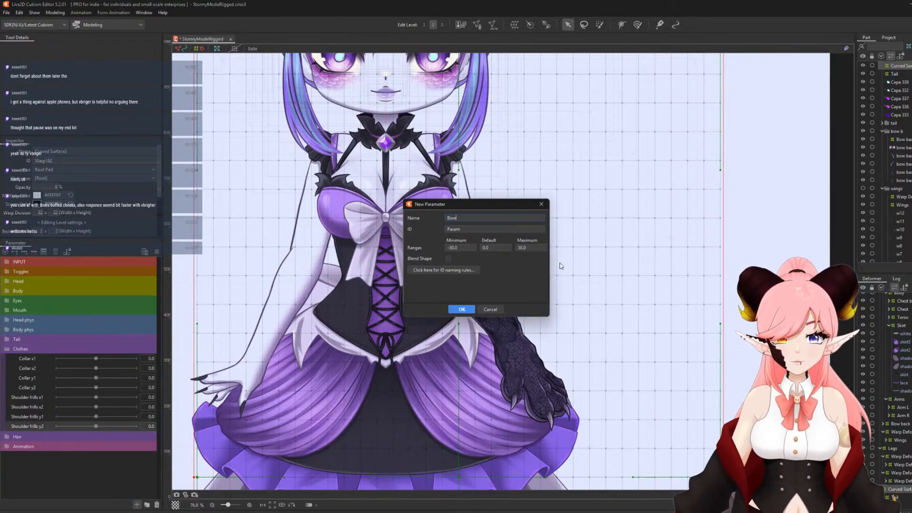
key(BackSpace)
key(BackSpace)
key(BackSpace)
text(C)
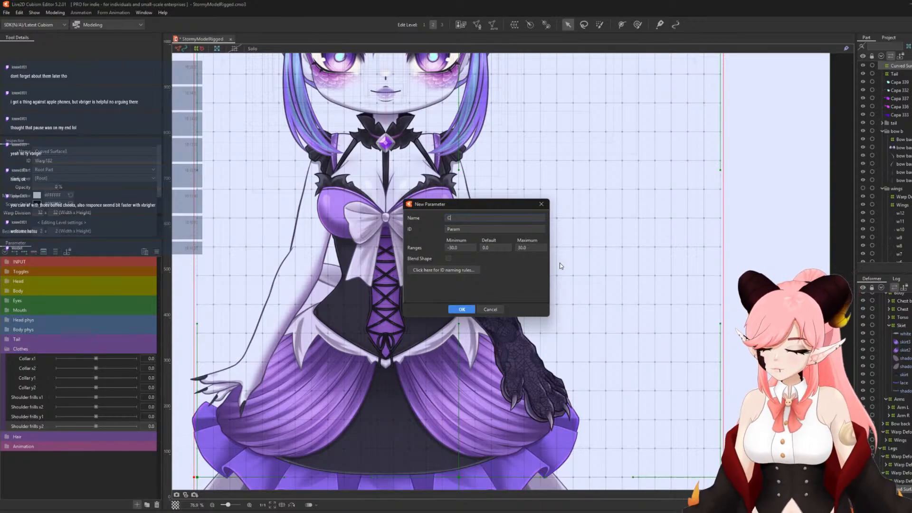
text(hest bow)
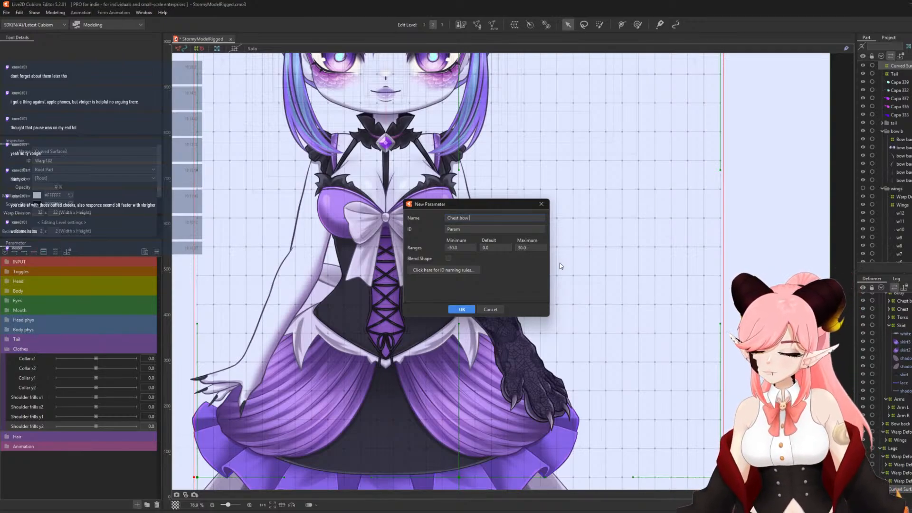
text( x1)
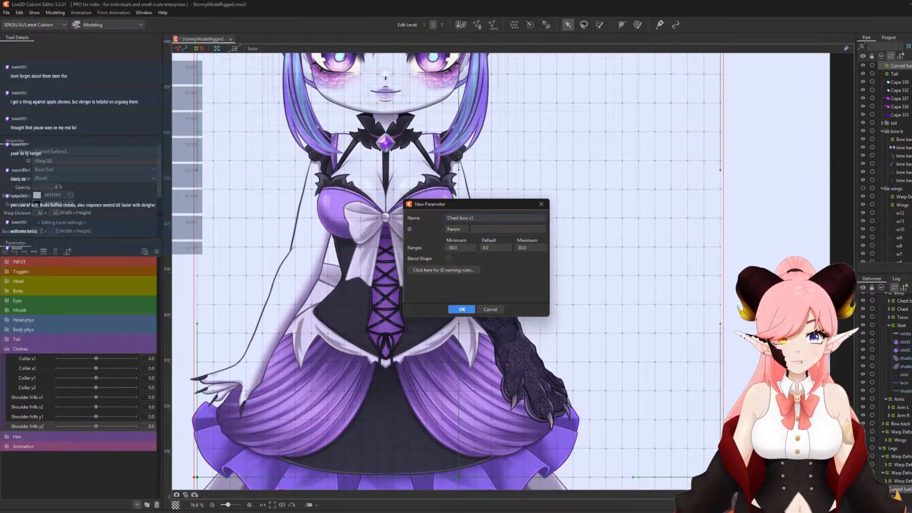
double_click(471, 229)
text(P)
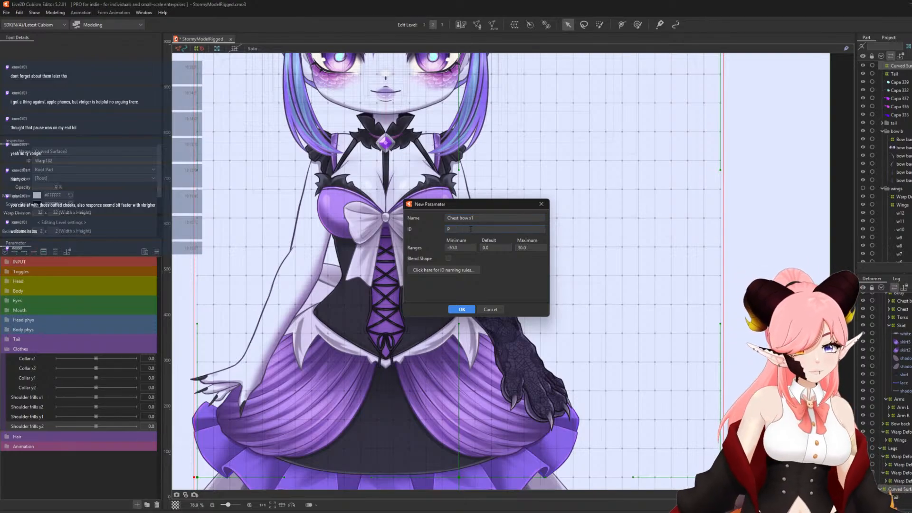
text(hysChe)
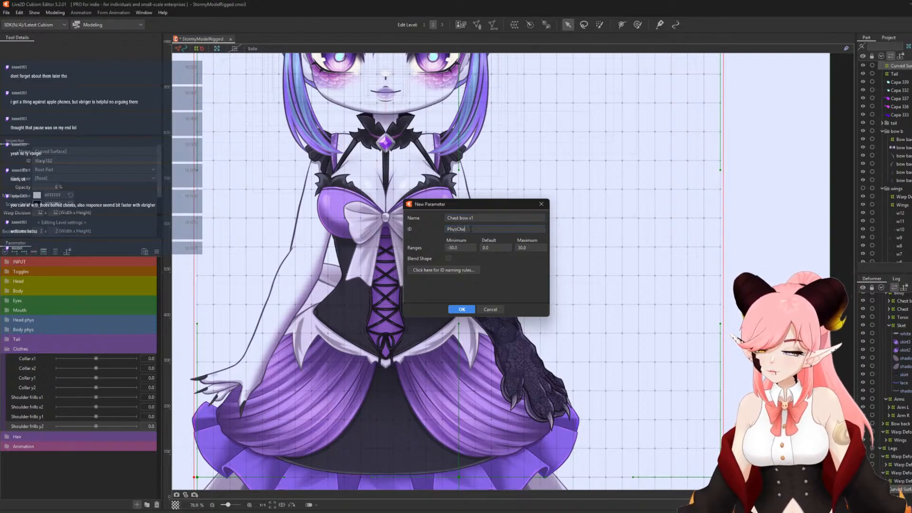
text(stBowX1)
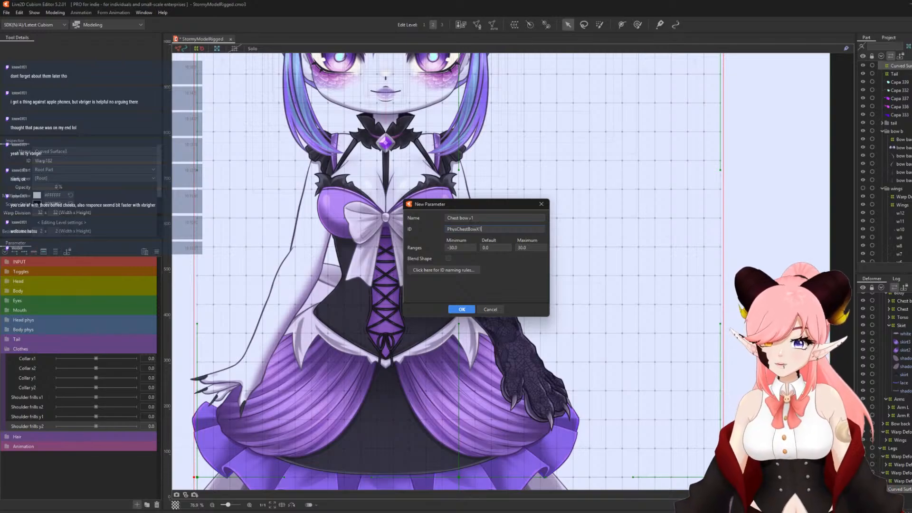
click(459, 309)
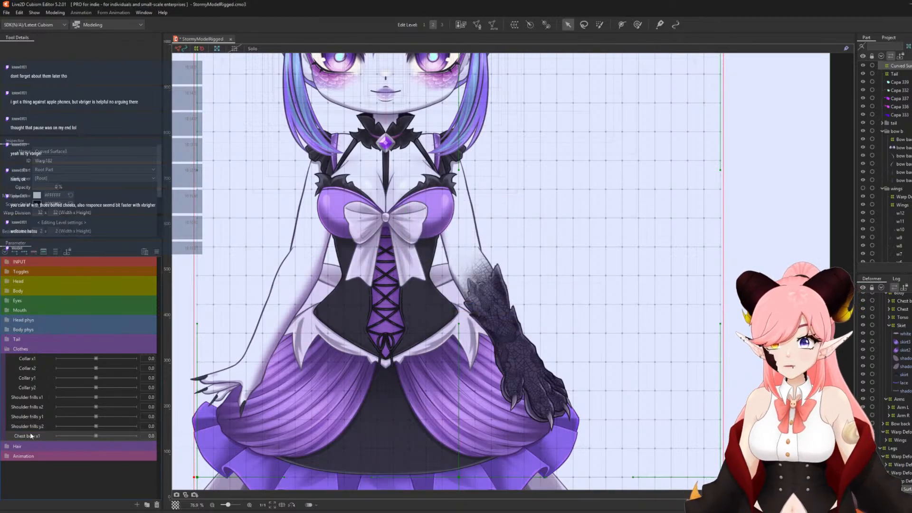
right_click(31, 435)
click(53, 452)
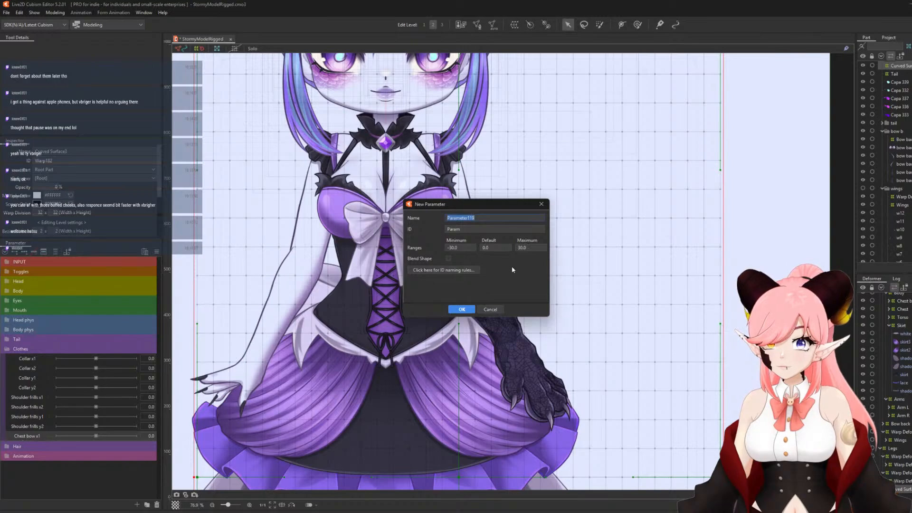
click(541, 204)
Replicate the Chest bow x1 parameter and rename the copy Chest bow x2.
right_click(40, 436)
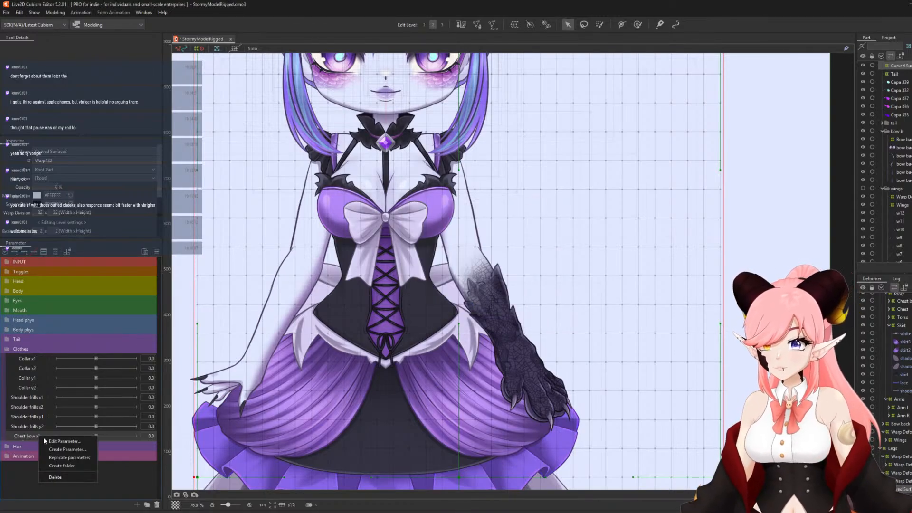
click(56, 457)
right_click(29, 446)
click(57, 450)
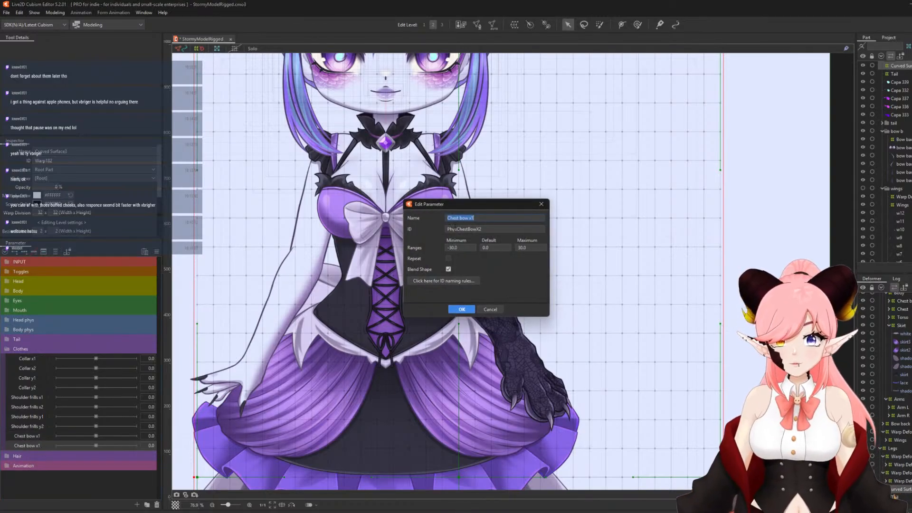
click(498, 217)
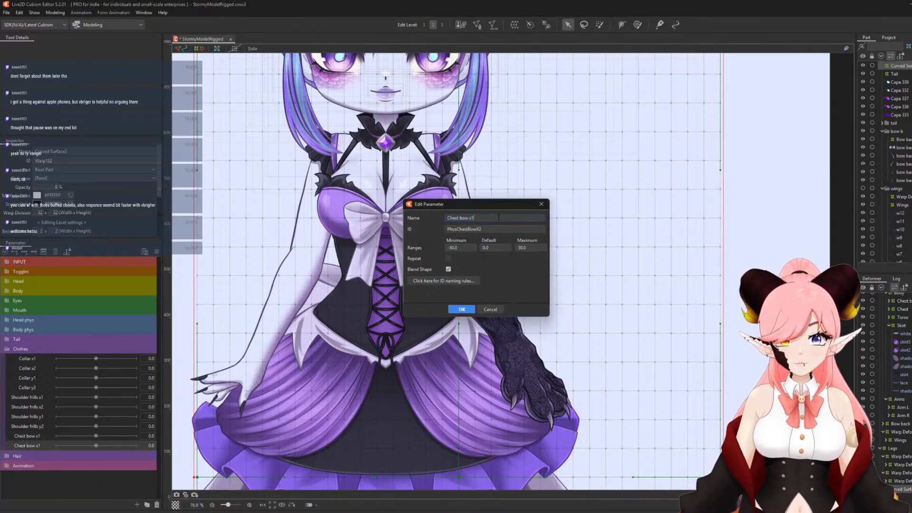
text(2)
click(462, 309)
Replicate the Chest bow x2 parameter and give the copy the name Chest bow y1 and the ID PhysChestBowY1.
right_click(26, 447)
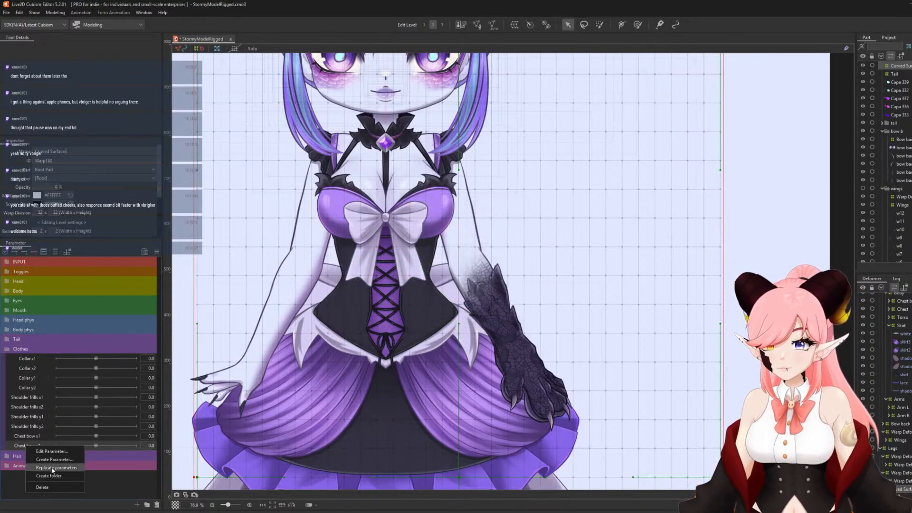
click(52, 469)
right_click(30, 455)
click(55, 460)
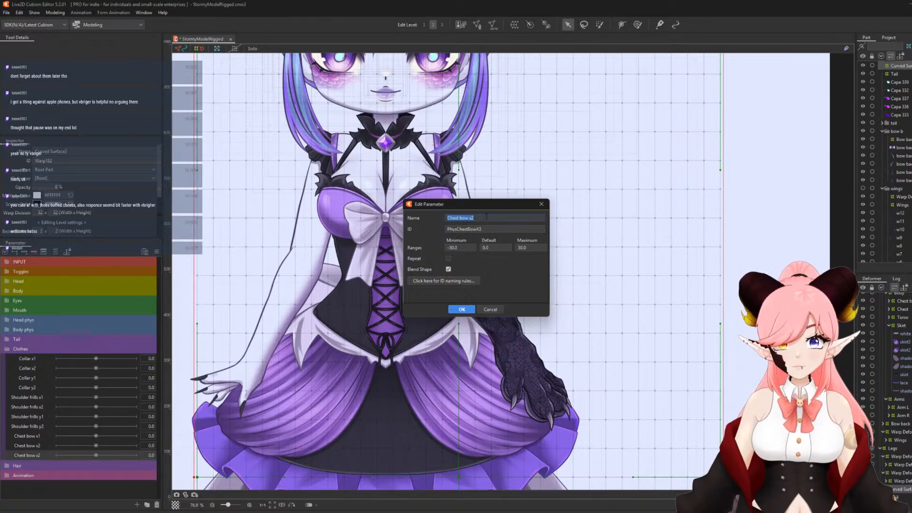
click(487, 217)
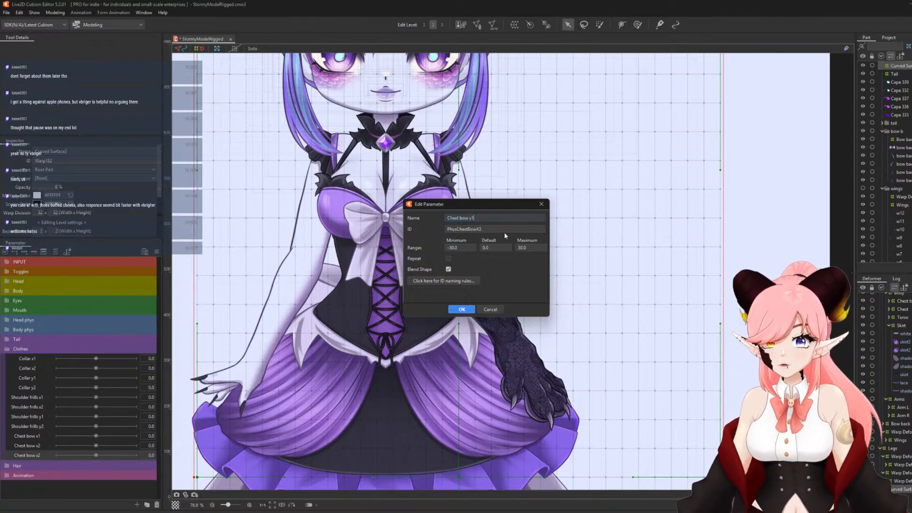
double_click(492, 229)
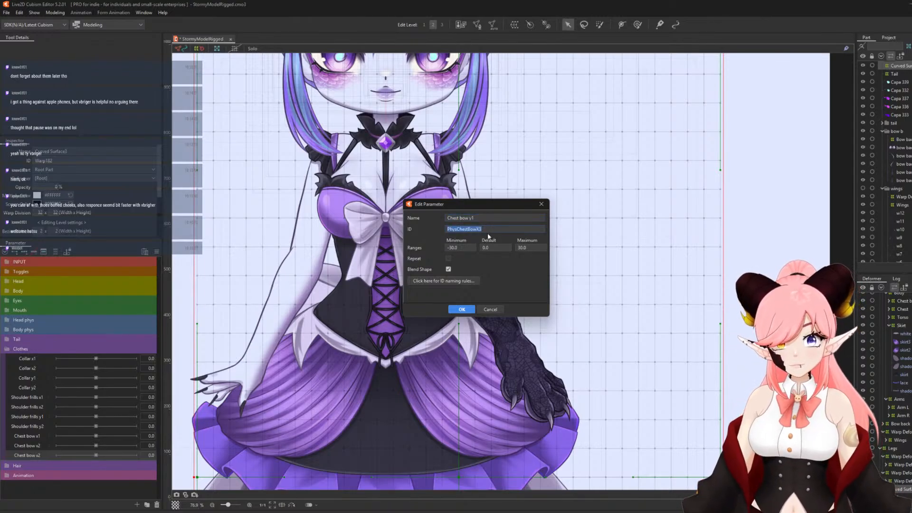
click(491, 230)
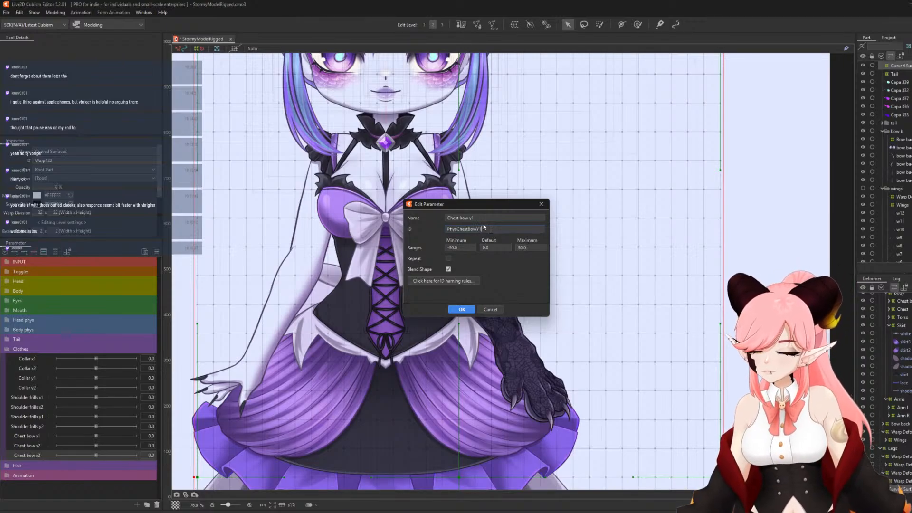
click(463, 309)
Replicate the Chest bow y1 parameter and rename the copy Chest bow y2.
right_click(38, 456)
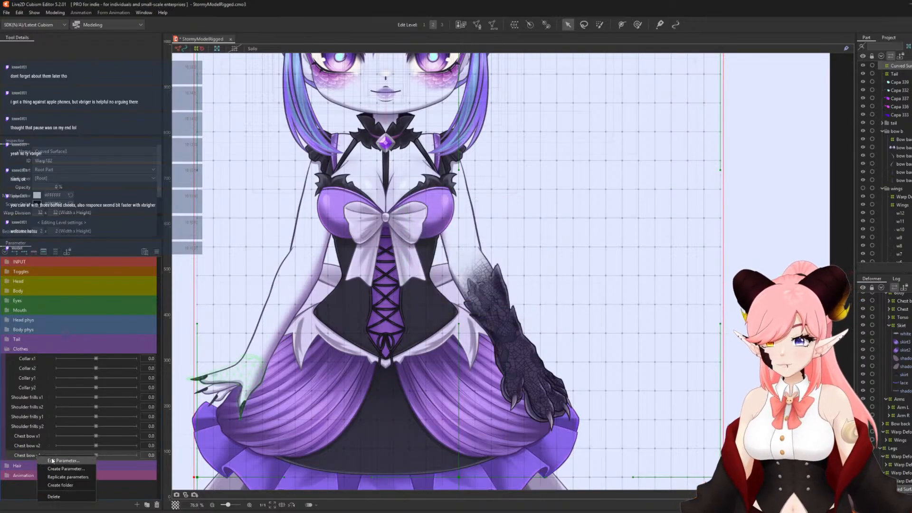
click(61, 477)
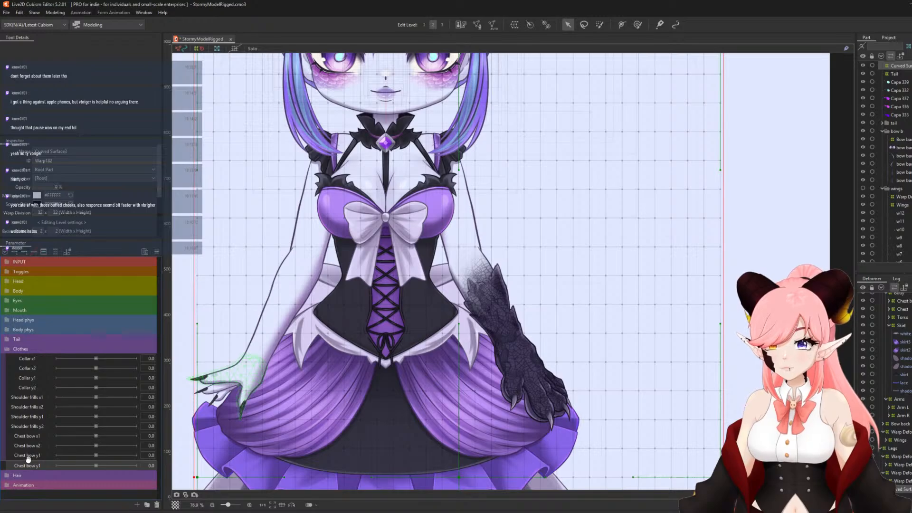
right_click(31, 462)
click(47, 470)
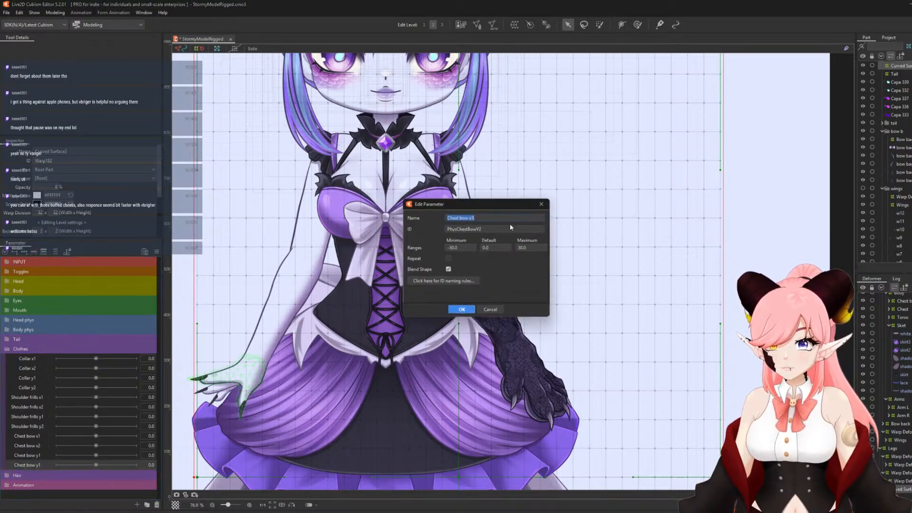
click(496, 219)
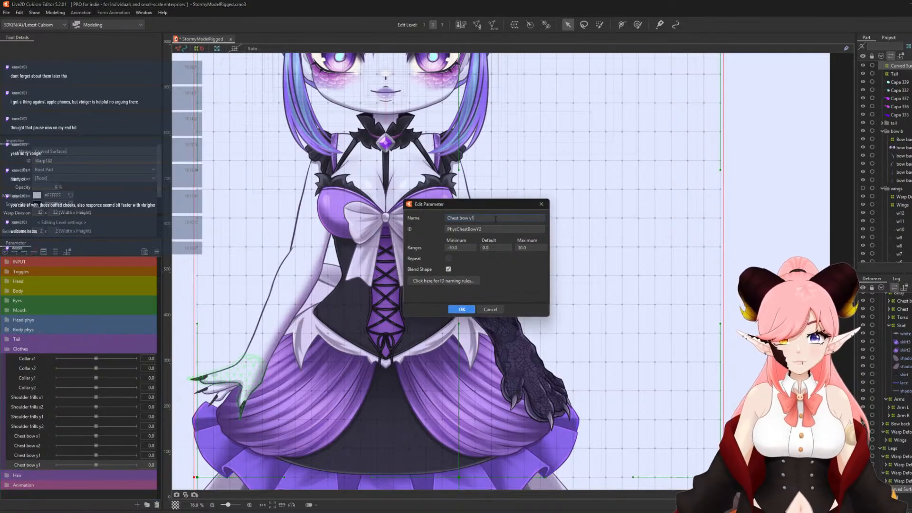
text(2)
click(462, 309)
scroll(398, 295, down, 3)
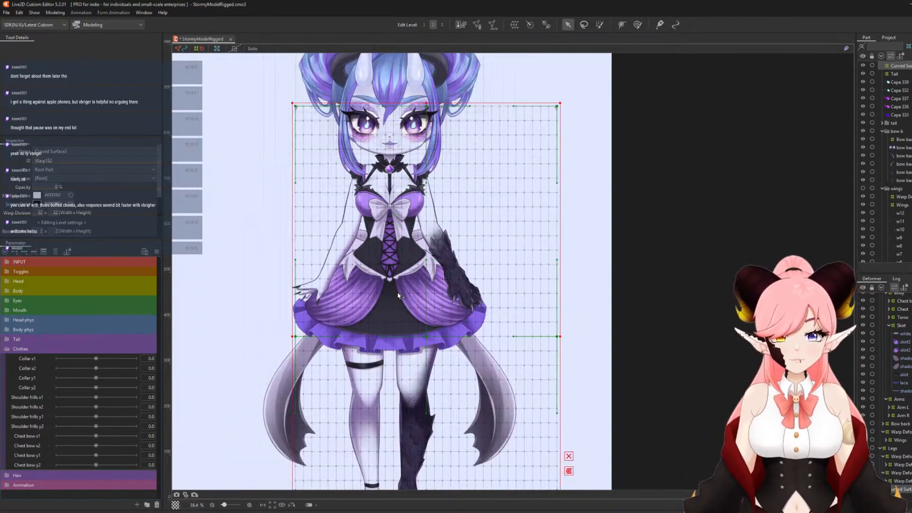
scroll(398, 296, up, 1)
scroll(386, 260, down, 1)
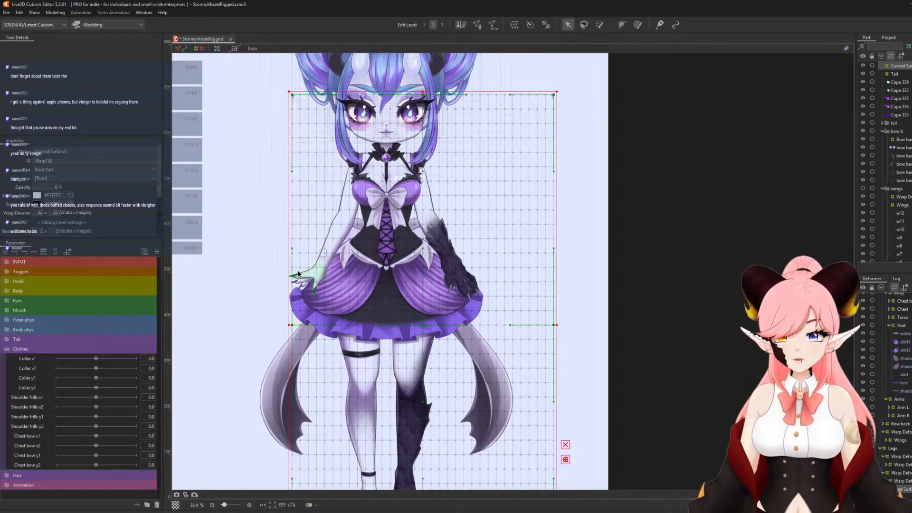
Create a blend shape parameter named Chest frills x with the ID PhysChestFrillsX in the Clothes group.
scroll(391, 292, up, 2)
scroll(390, 292, down, 2)
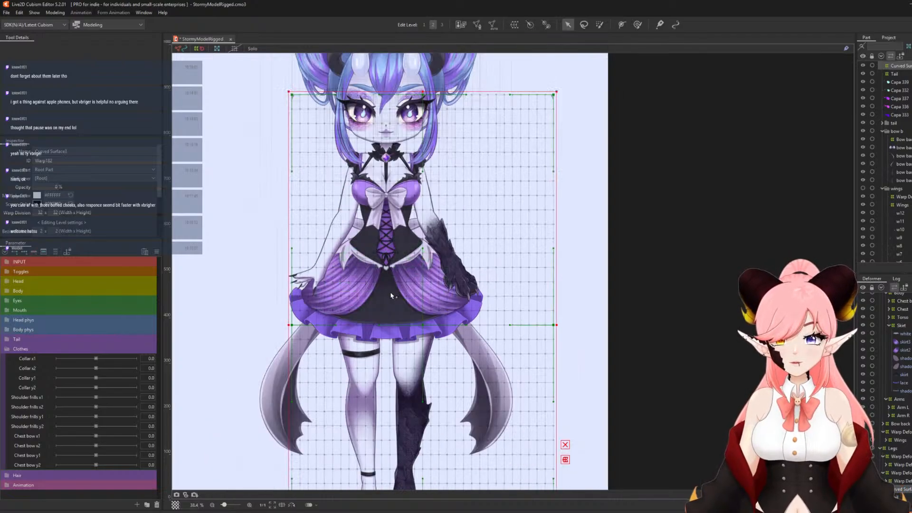
scroll(398, 289, up, 2)
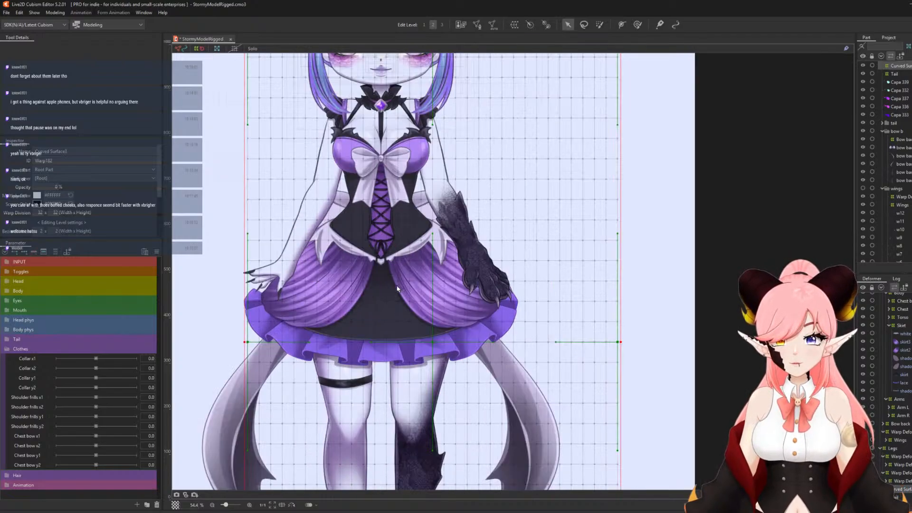
click(33, 465)
click(137, 505)
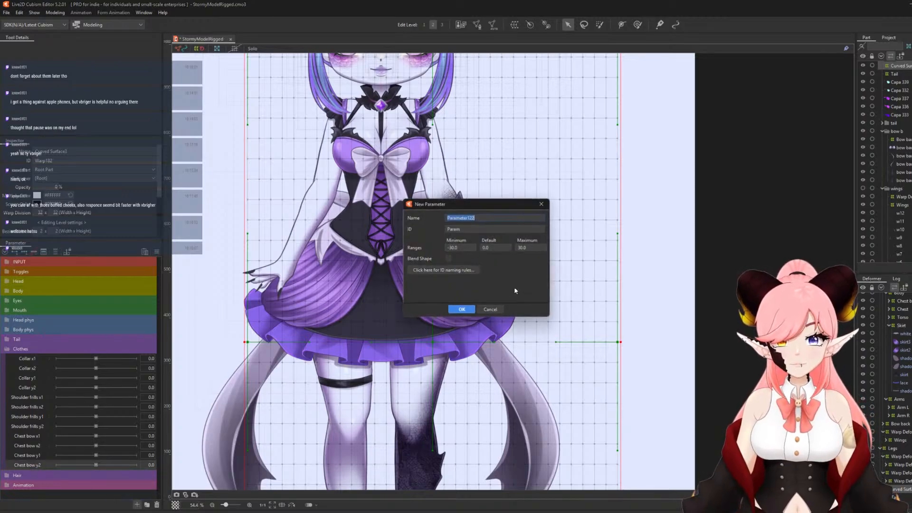
text(Chest f)
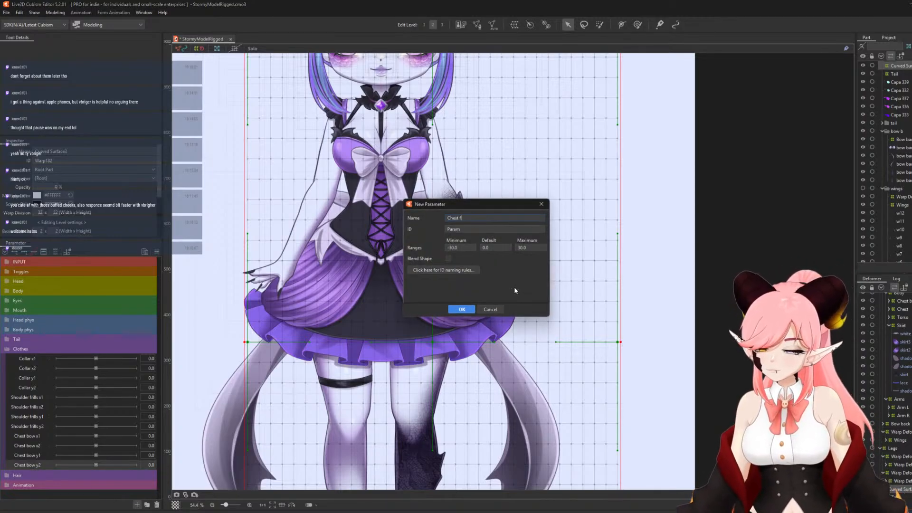
text(rills x)
key(Tab)
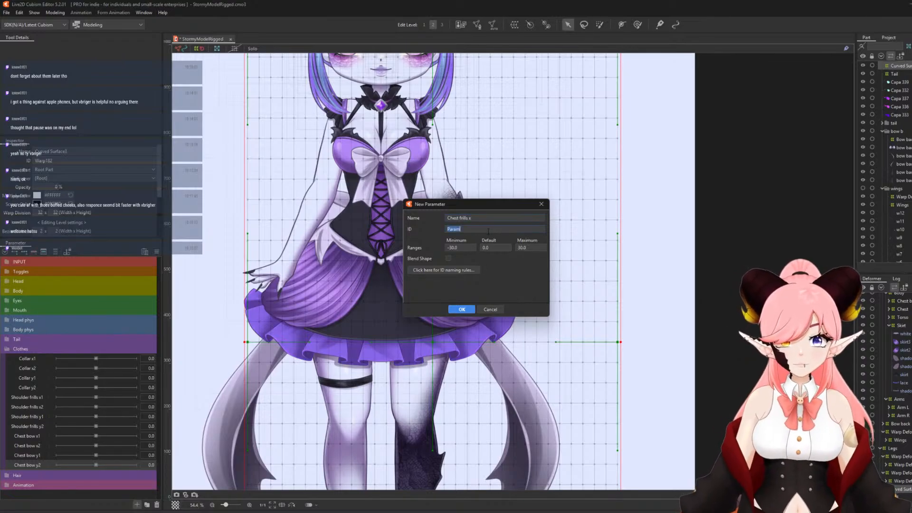
text(Phys)
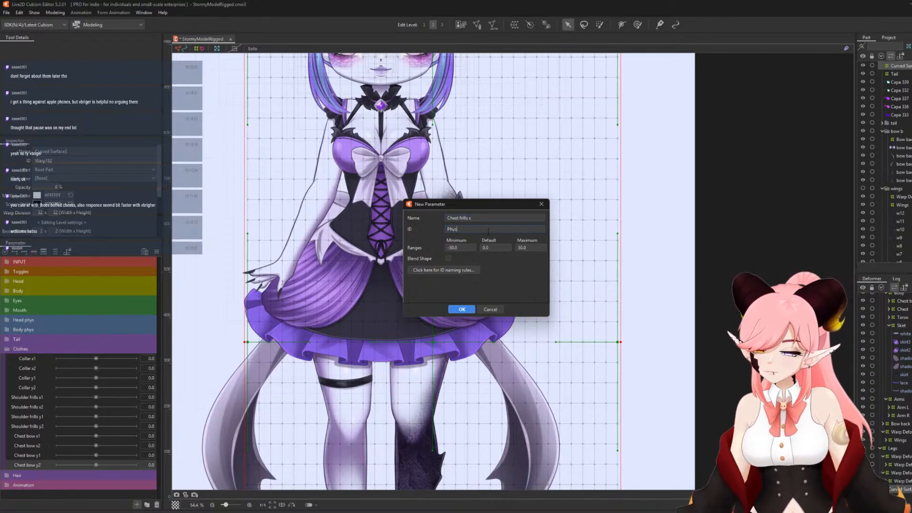
text(ChestFrillsX)
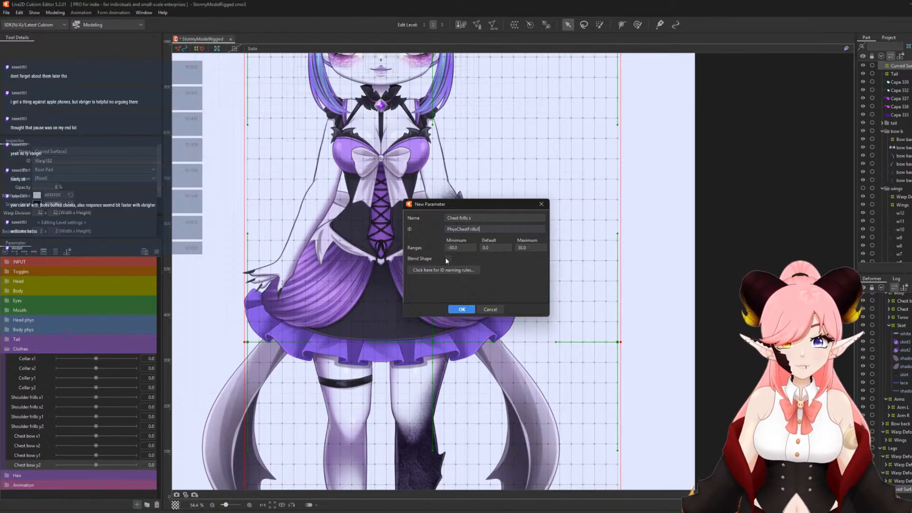
click(461, 310)
Replicate the Chest frills x parameter and give the copy the name Chest frills y and the ID PhysChestFrillsY.
right_click(29, 474)
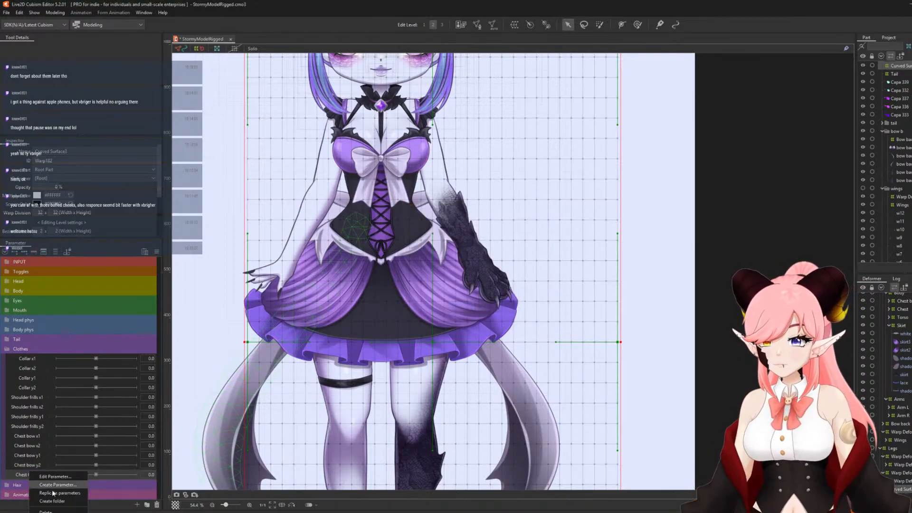
click(53, 492)
right_click(31, 484)
click(47, 477)
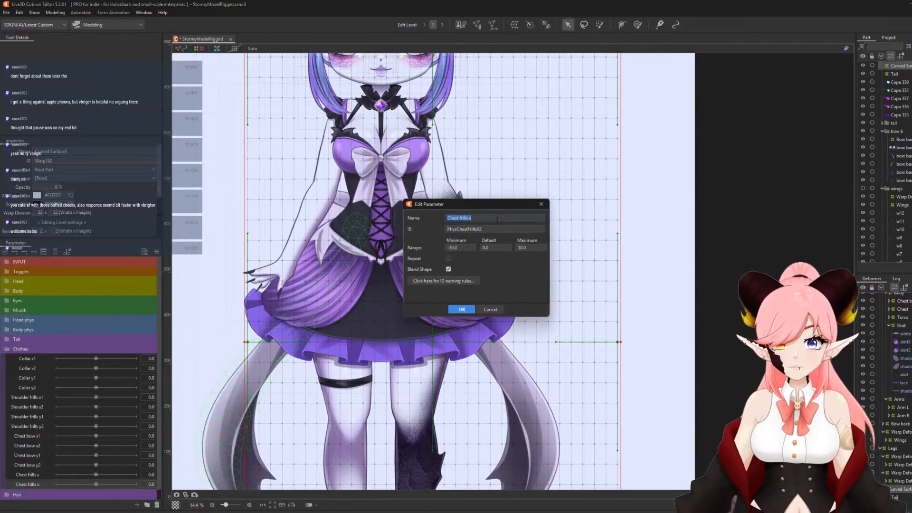
click(493, 217)
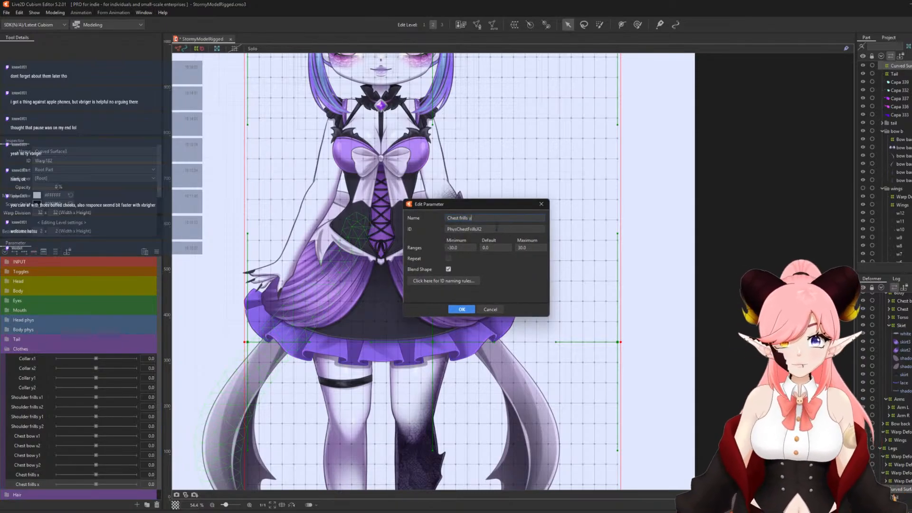
click(496, 228)
click(490, 230)
key(BackSpace)
key(BackSpace)
text(Y)
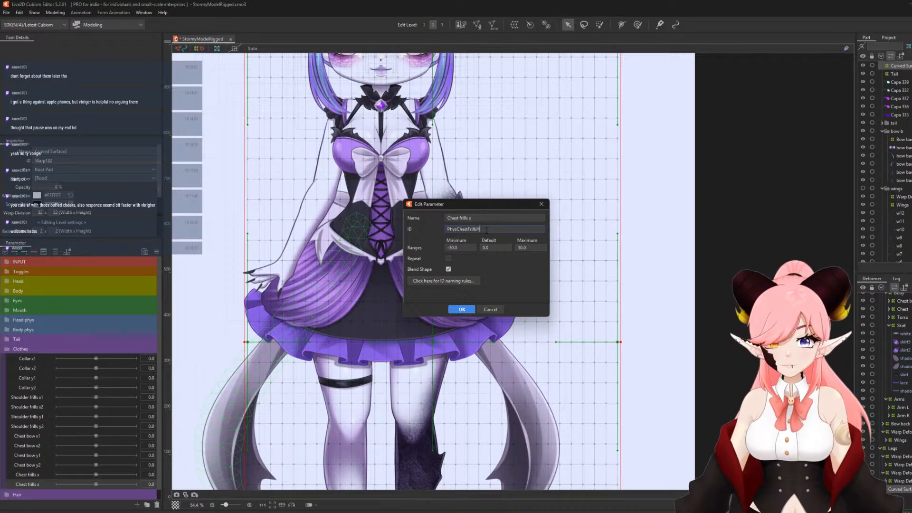
click(462, 309)
Create a blend shape parameter named Skirt x1 with the ID PhysSkirtX1 below Chest frills y.
scroll(107, 493, down, 1)
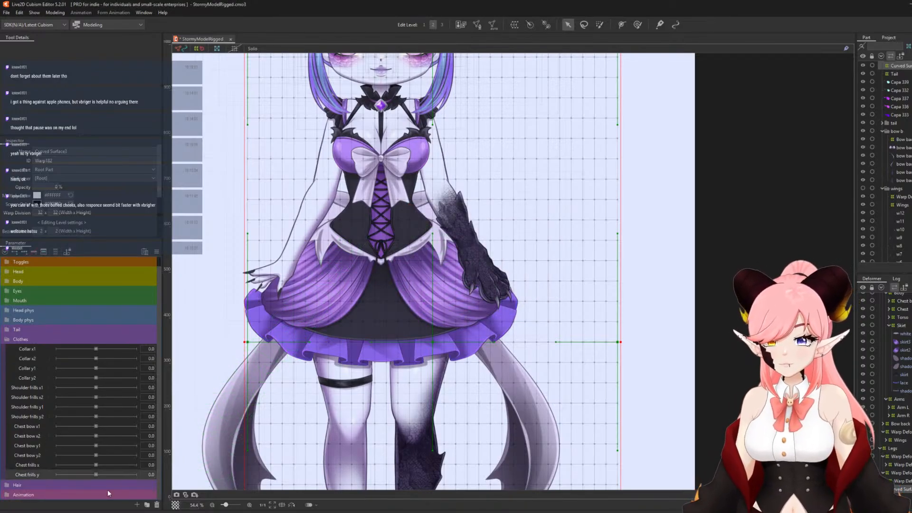
click(136, 504)
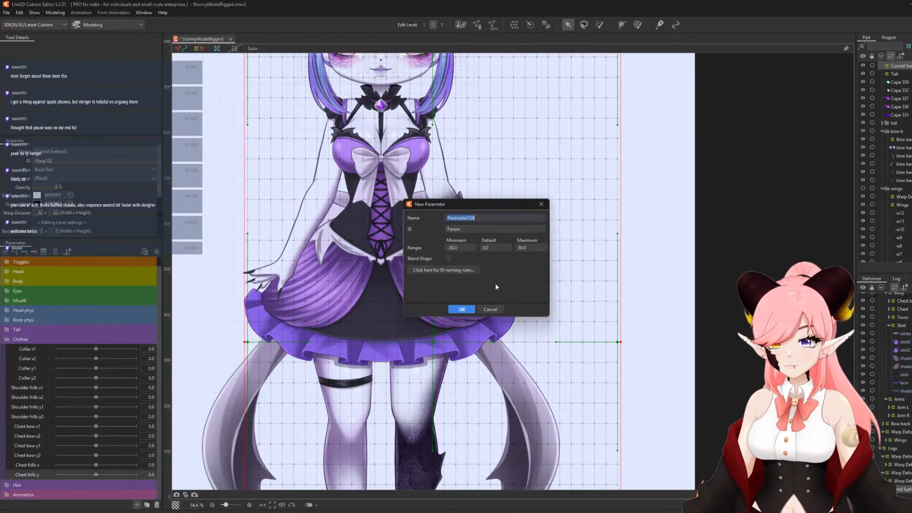
text(Skirt )
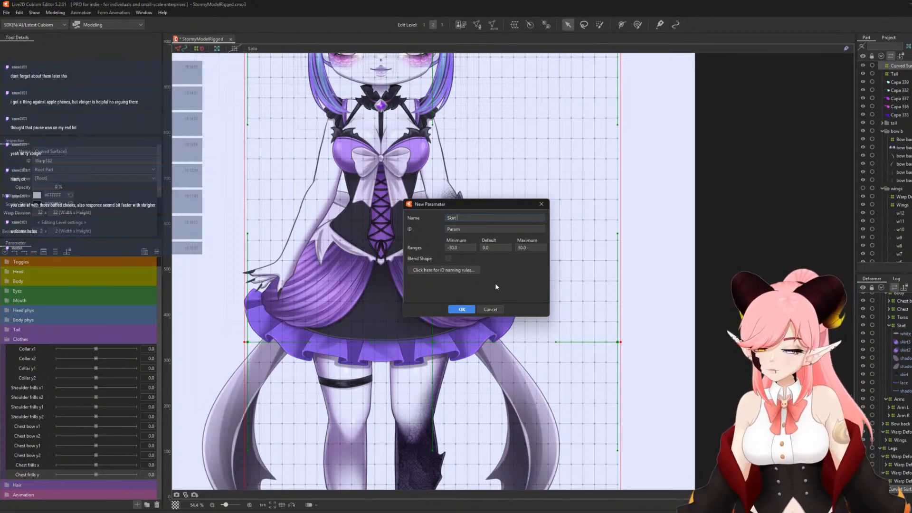
text(x1)
key(Tab)
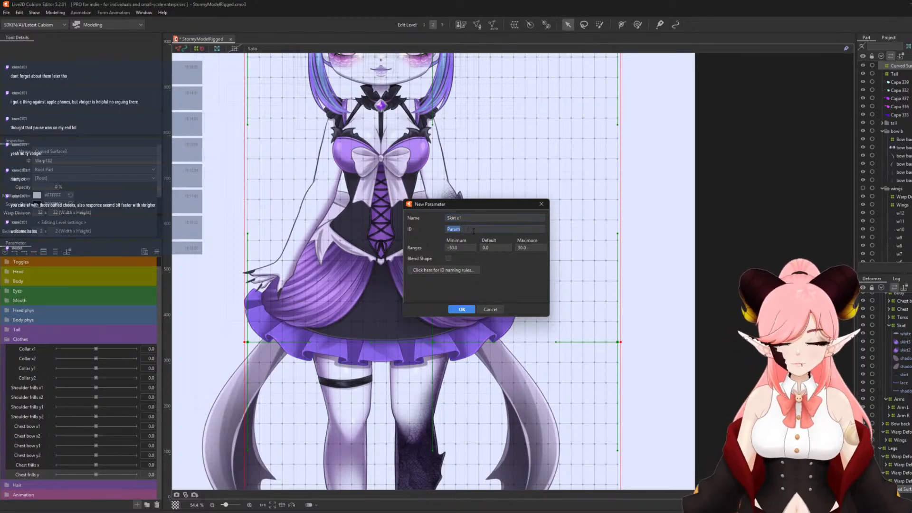
text(PhysSkirtX1)
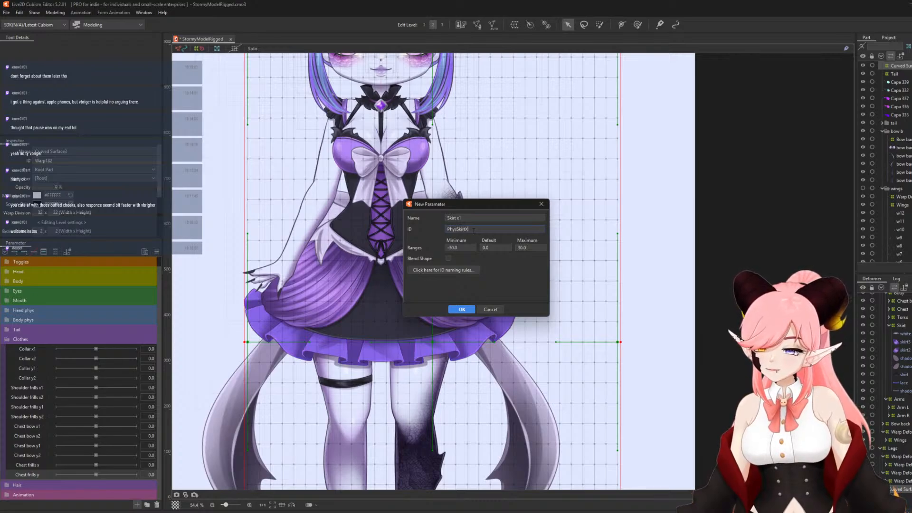
click(461, 308)
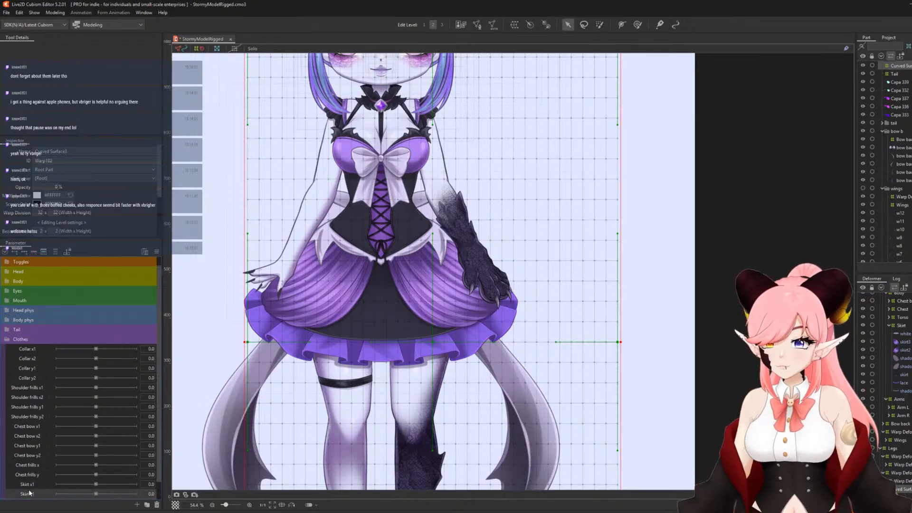
Rename the replicated copy of the Skirt x1 parameter to Skirt x2.
double_click(27, 494)
click(472, 218)
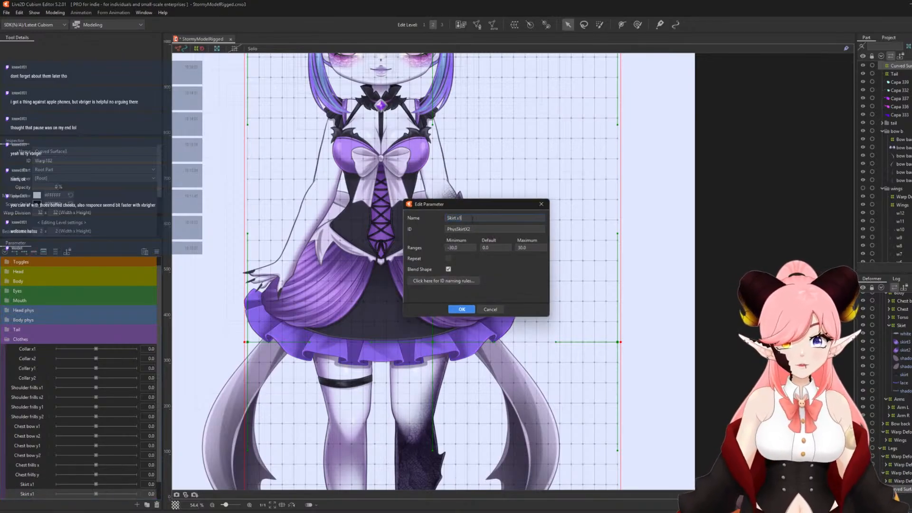
click(461, 309)
Replicate the Skirt x2 parameter and rename the copy Skirt x3.
scroll(76, 428, down, 1)
right_click(27, 474)
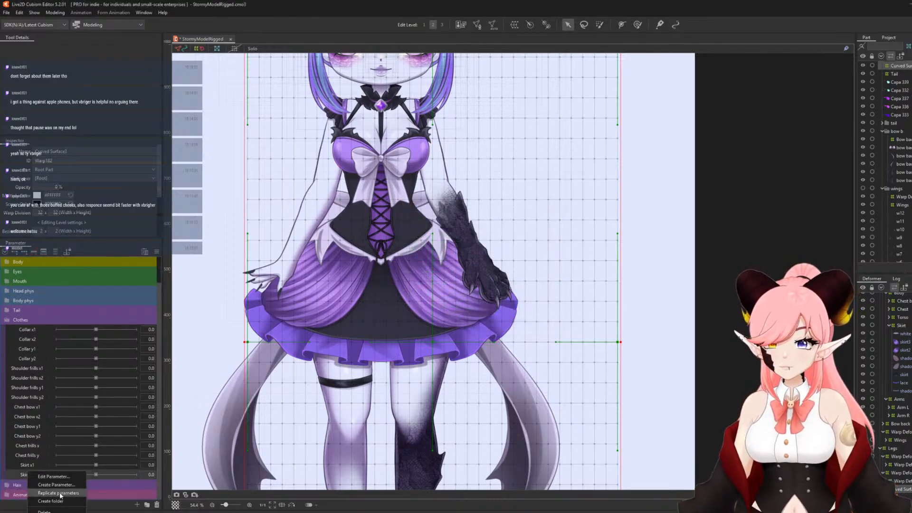
click(65, 494)
double_click(28, 484)
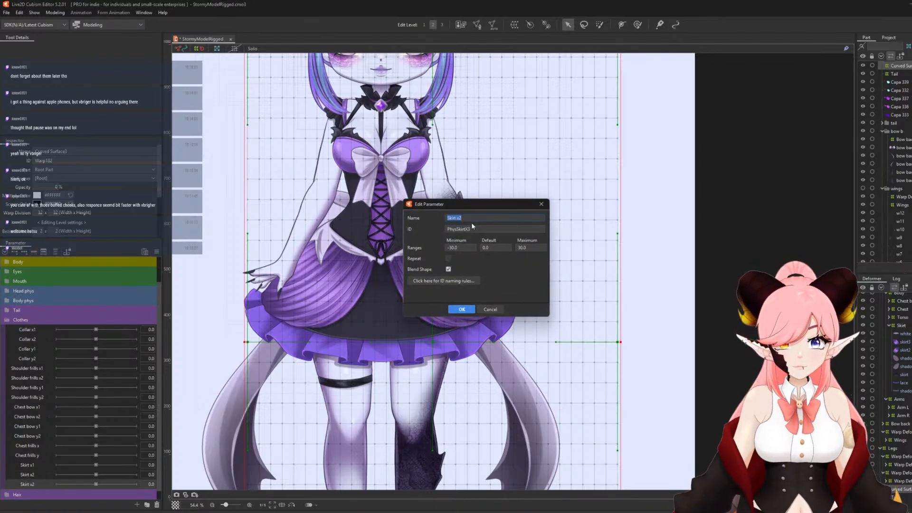
click(469, 219)
key(BackSpace)
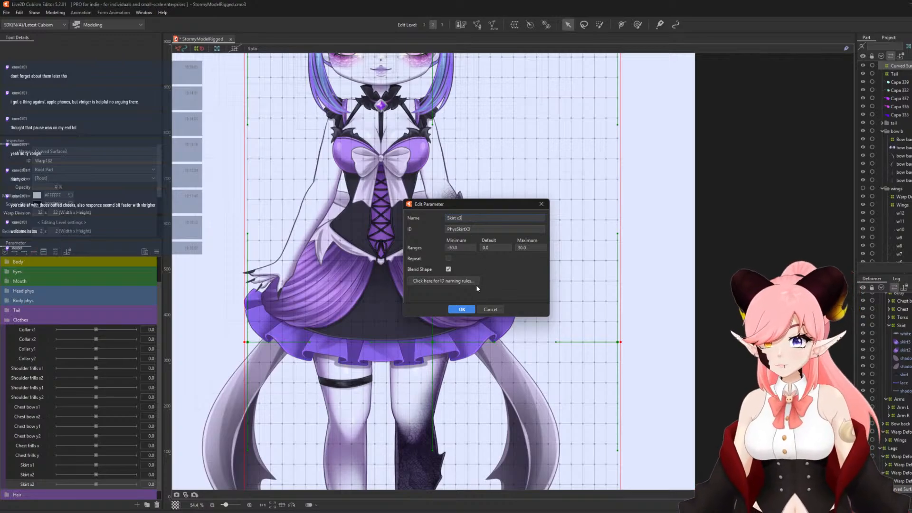
click(466, 308)
Replicate the Skirt x3 parameter and give the copy the name Skirt y1 and the ID PhysSkirtY1.
scroll(37, 475, down, 1)
right_click(28, 474)
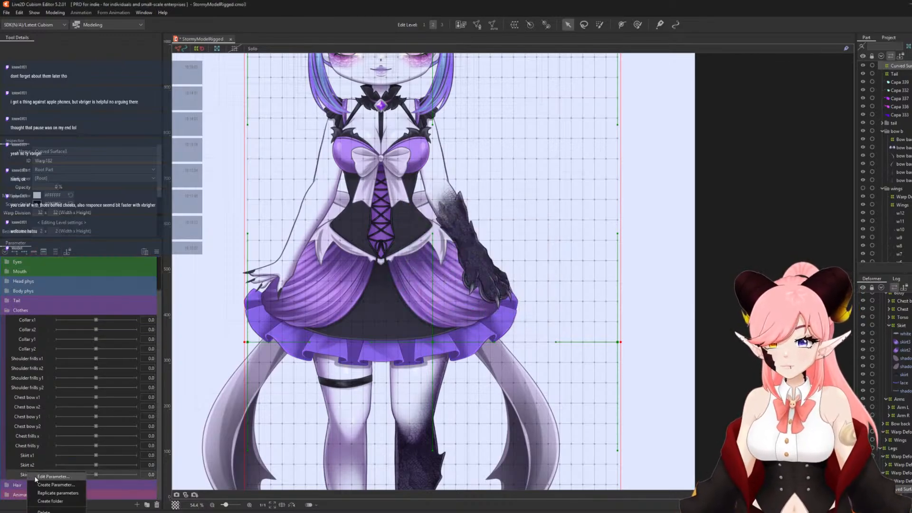
click(53, 493)
double_click(27, 485)
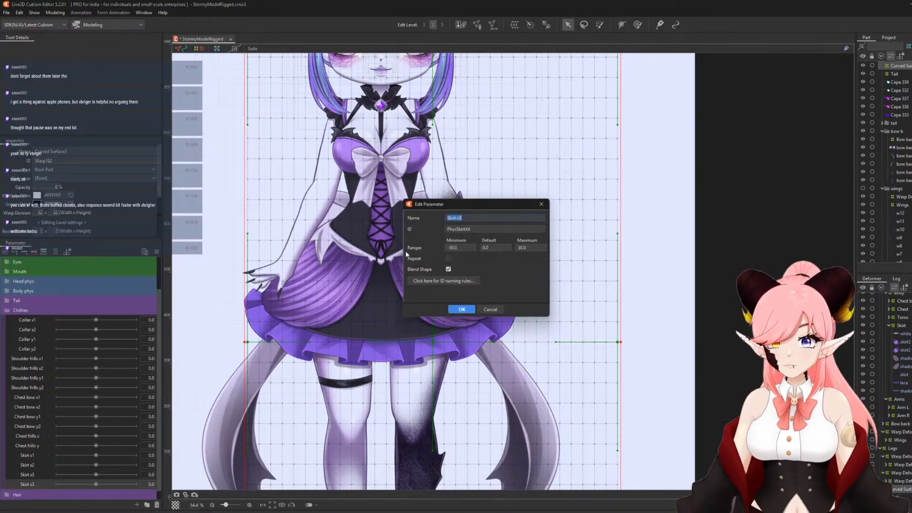
click(485, 217)
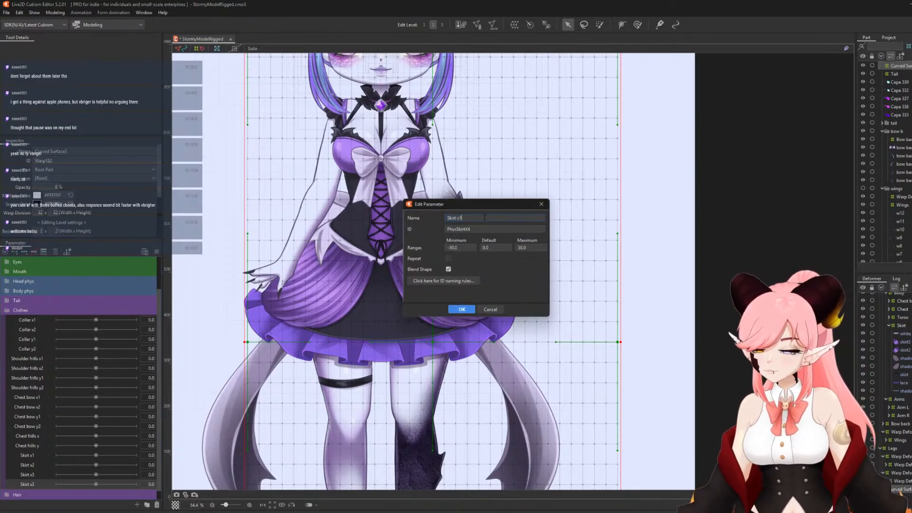
click(489, 228)
click(480, 230)
key(BackSpace)
key(BackSpace)
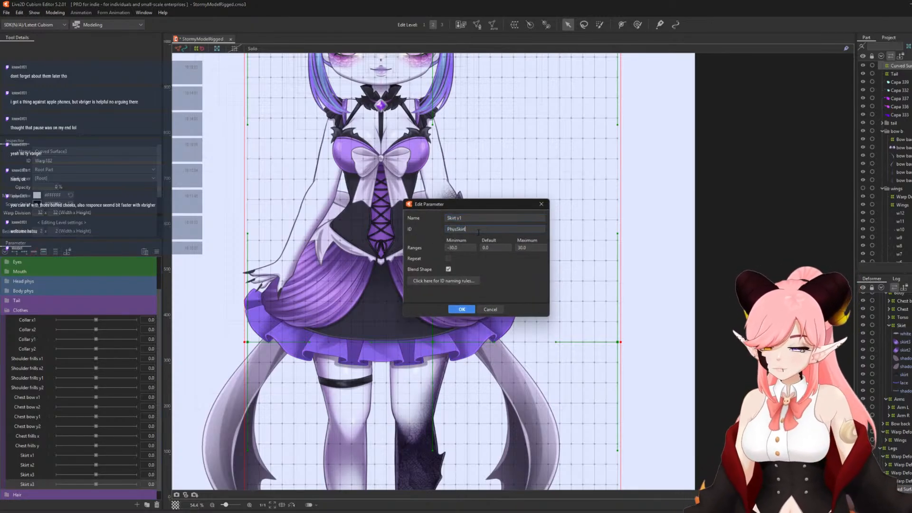
text(Y1)
click(458, 310)
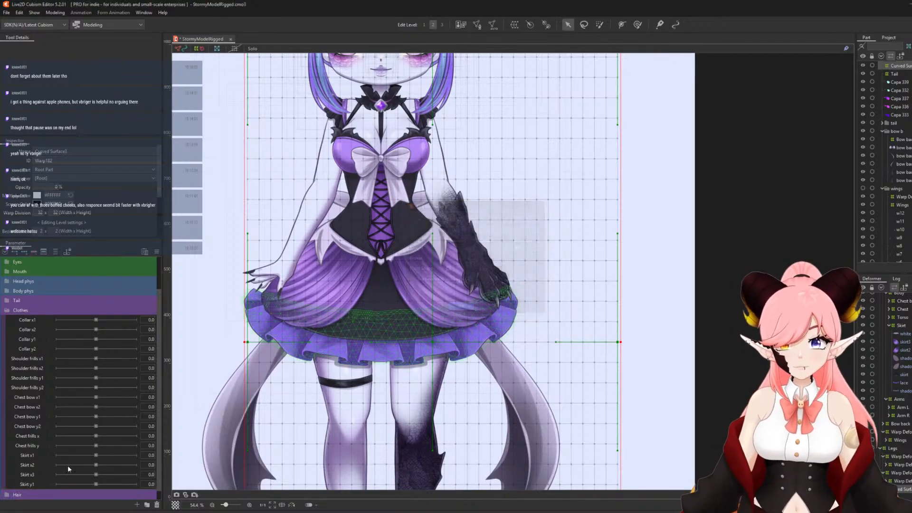
Replicate the Skirt y1 parameter and rename the copy Skirt y2.
right_click(31, 493)
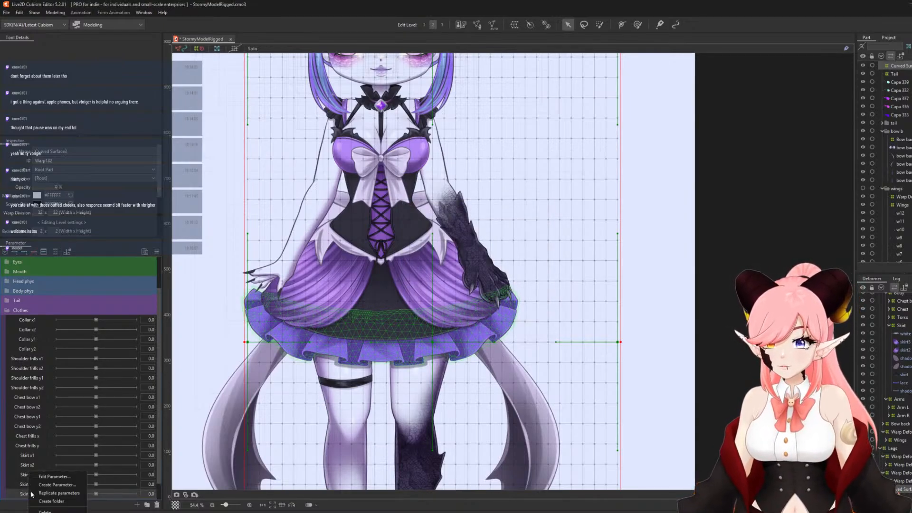
click(50, 478)
click(472, 218)
key(BackSpace)
text(2)
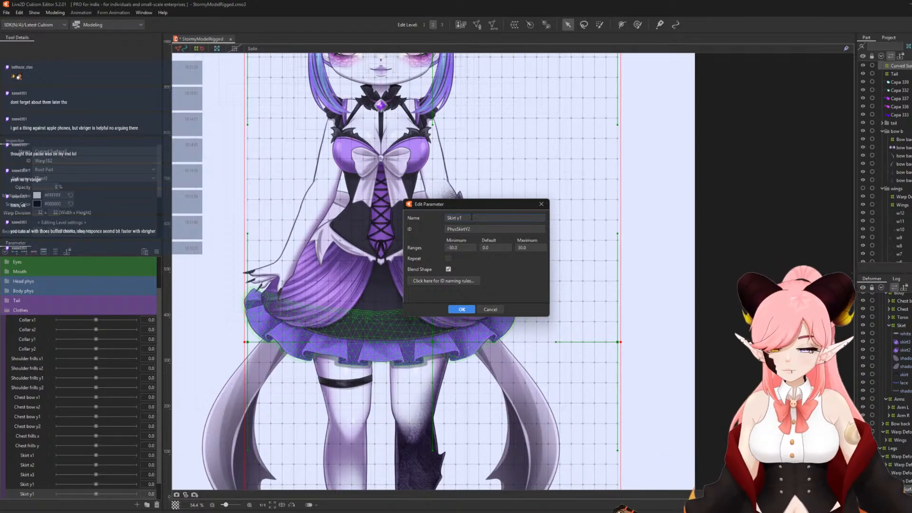
click(461, 310)
click(454, 298)
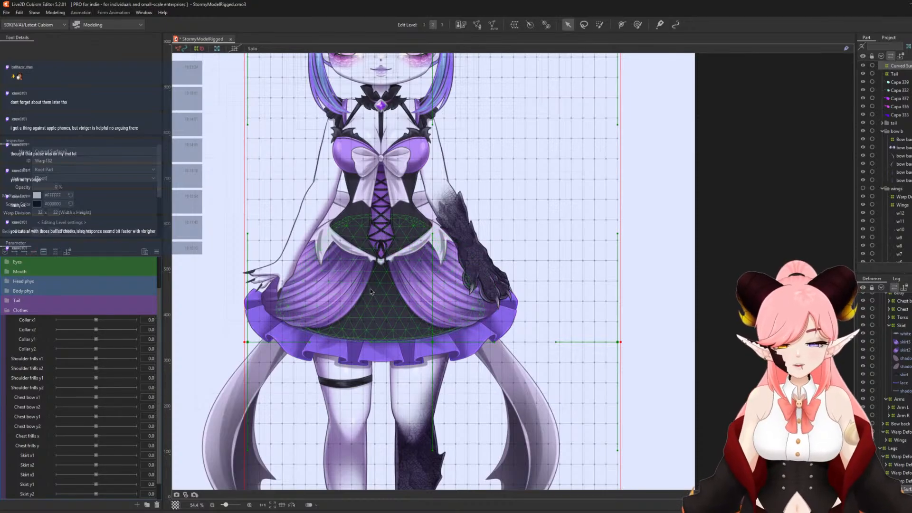
Create a blend shape parameter named Skirt frills x with the ID PhysSkirtFrillsX at the end of the Clothes group.
scroll(395, 232, down, 2)
scroll(371, 332, up, 4)
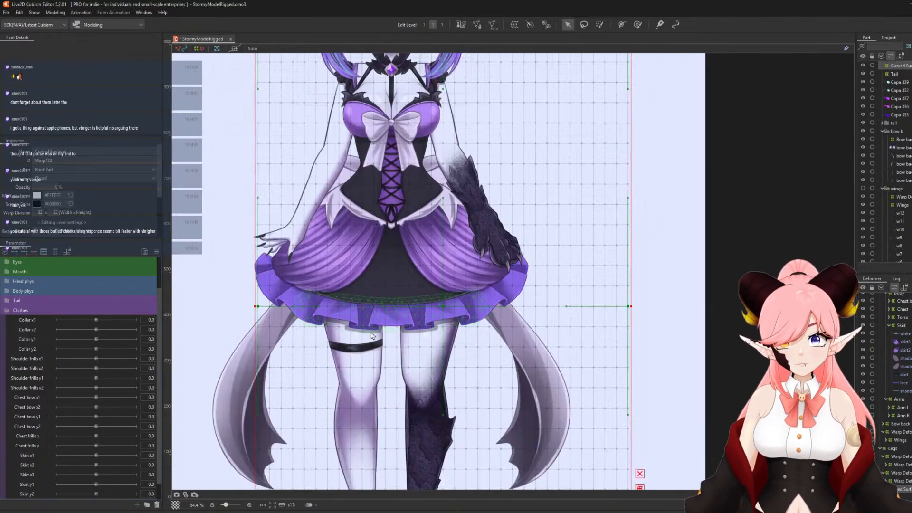
scroll(337, 309, down, 2)
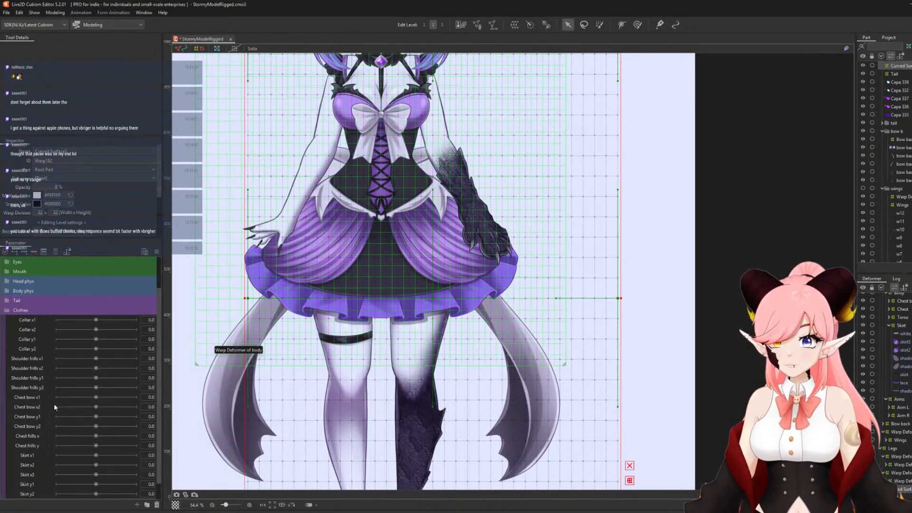
scroll(61, 428, down, 1)
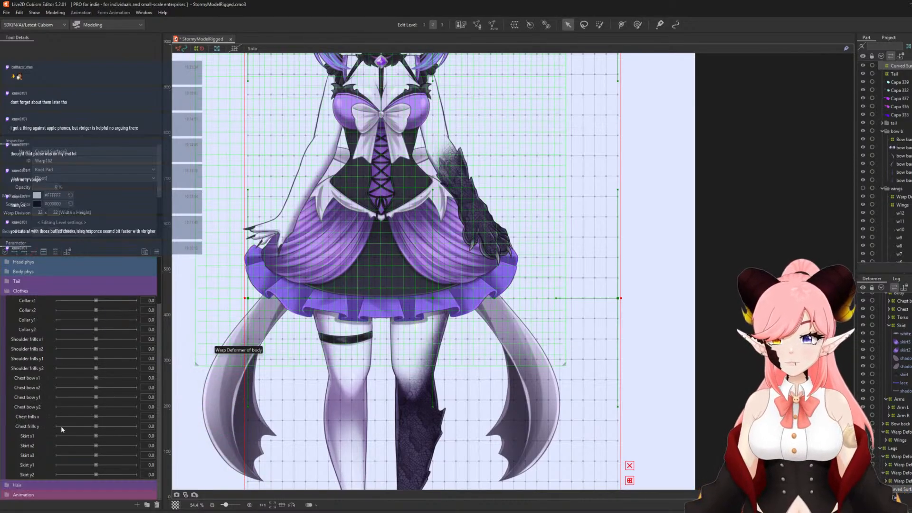
click(137, 504)
text(Skirt frills x)
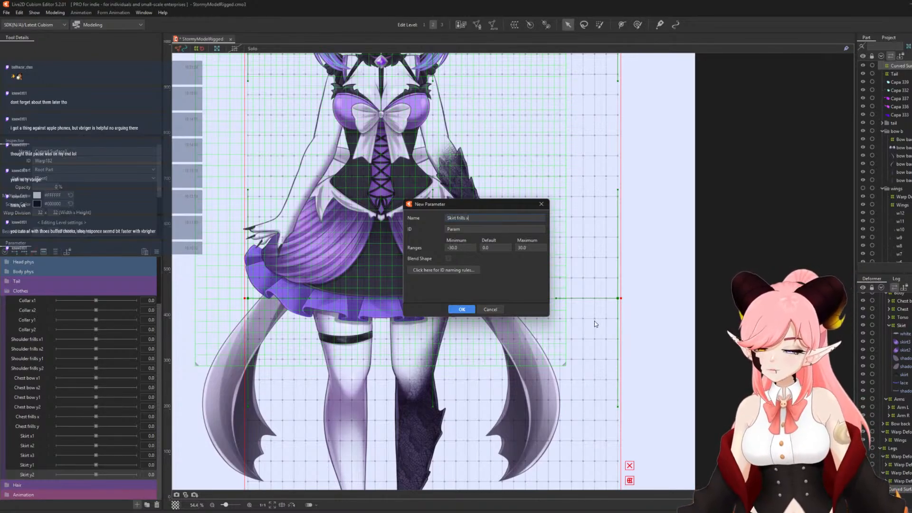
key(Tab)
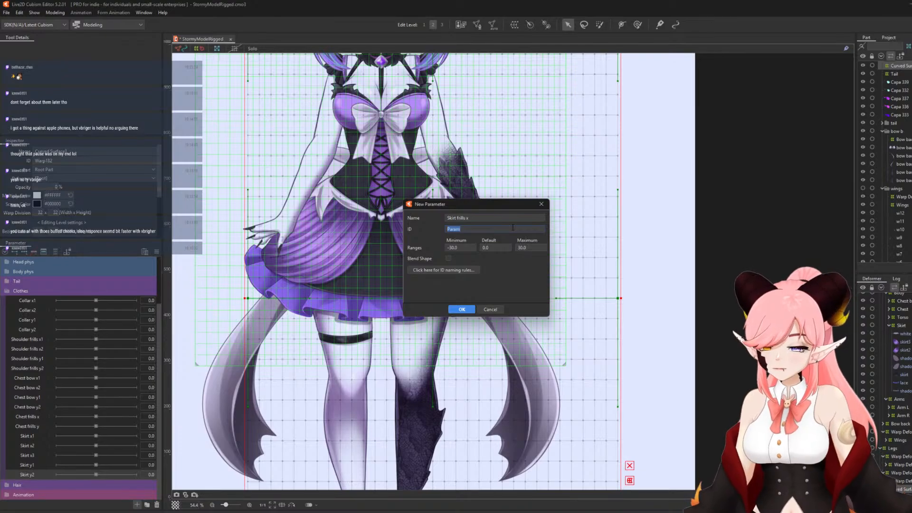
text(PhysSkirtFrillsX)
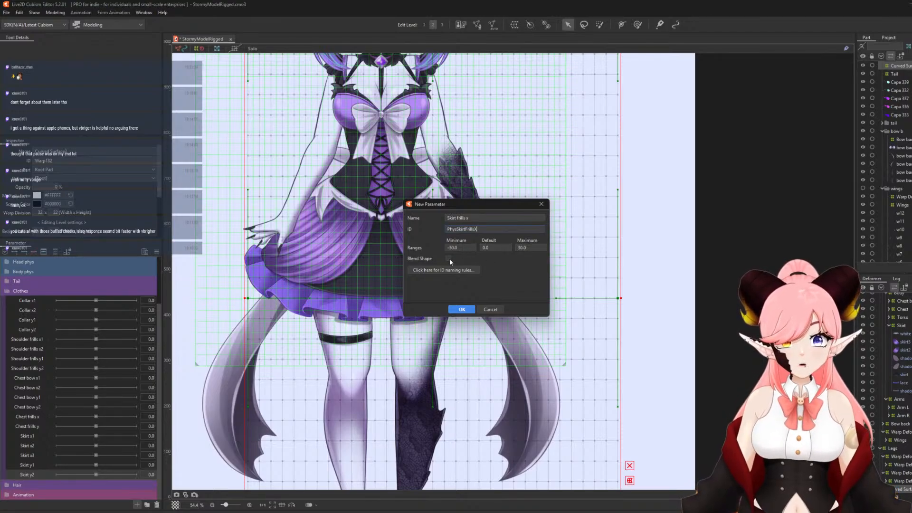
click(462, 309)
Replicate the Skirt frills x parameter and give the copy the name Skirt frills y and the ID PhysSkirtFrillsY.
right_click(27, 473)
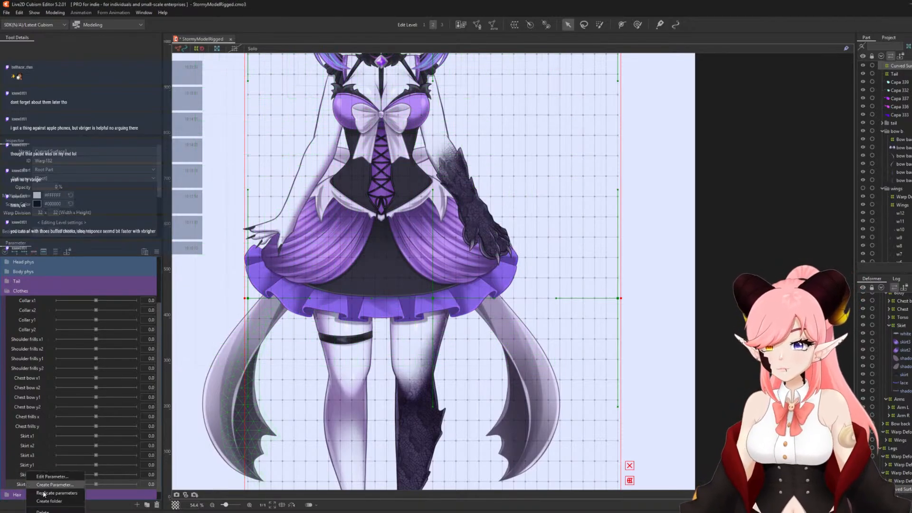
click(44, 493)
right_click(29, 494)
click(52, 477)
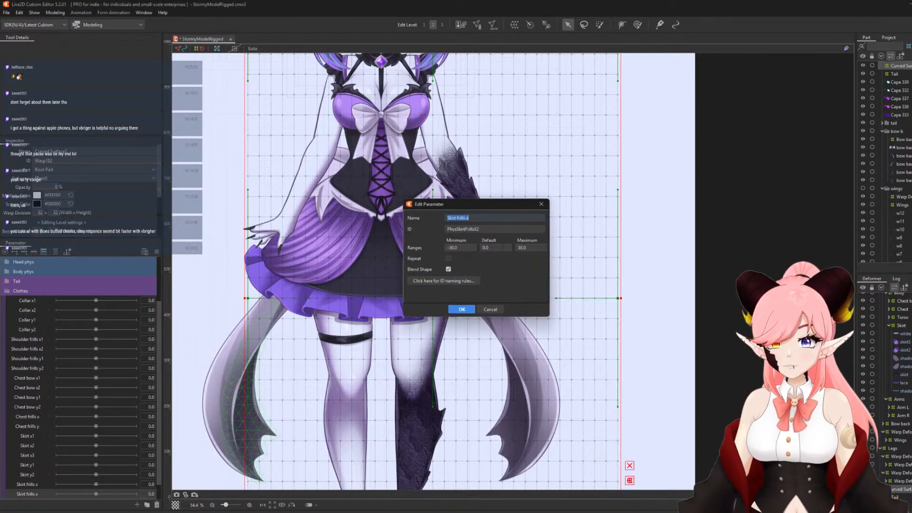
click(480, 219)
key(BackSpace)
text(y)
double_click(488, 229)
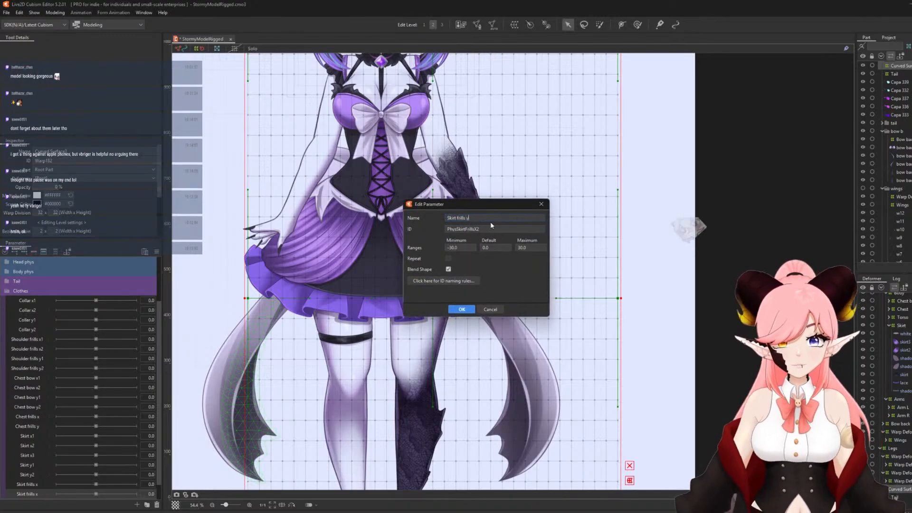
text(PhysSkirtFrillsY)
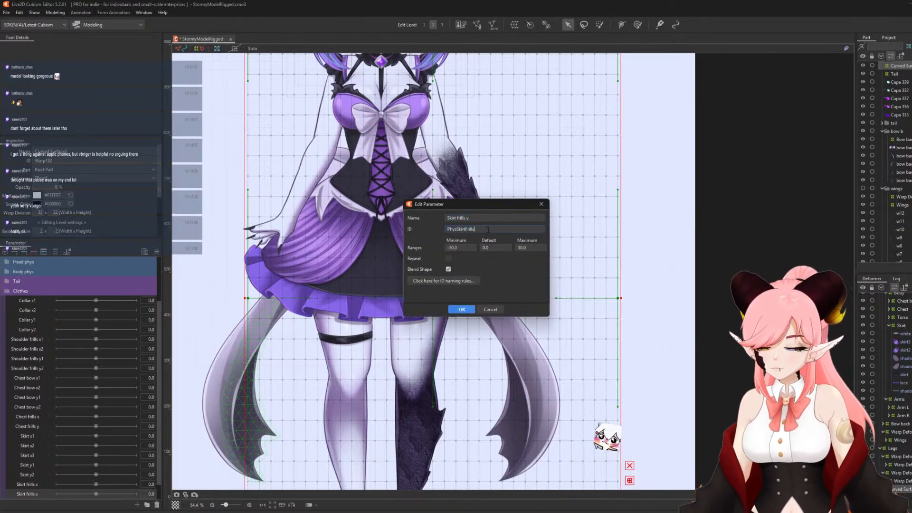
click(462, 309)
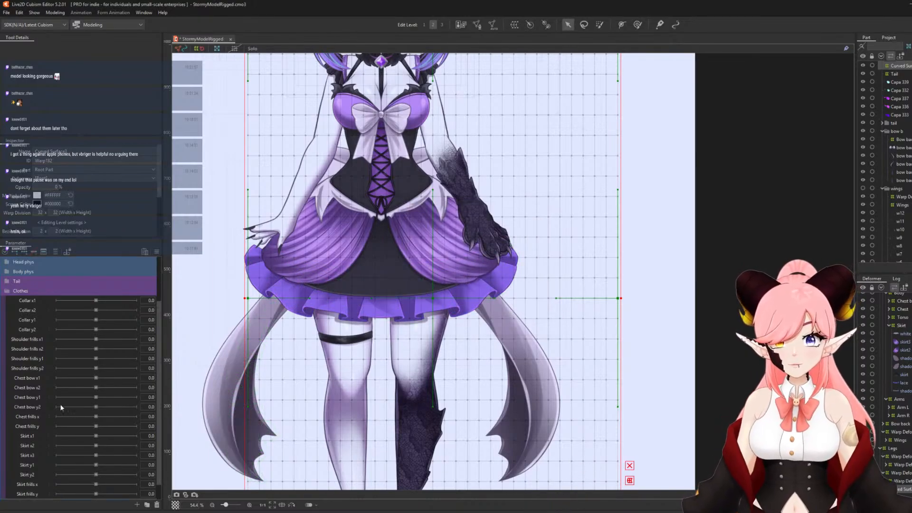
Create a blend shape parameter named Skirt details x with the ID PhysSkirtDetailsX below Skirt frills y.
scroll(75, 425, down, 1)
click(56, 474)
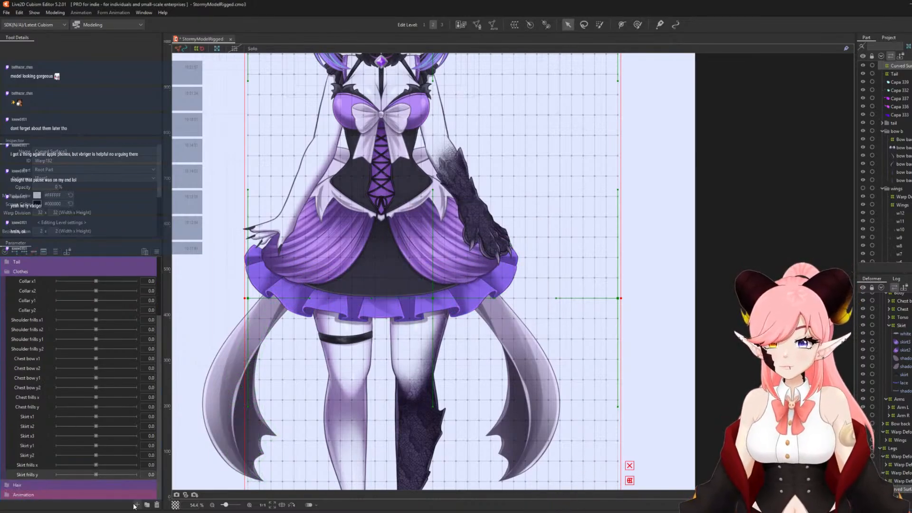
click(137, 504)
text(Sk)
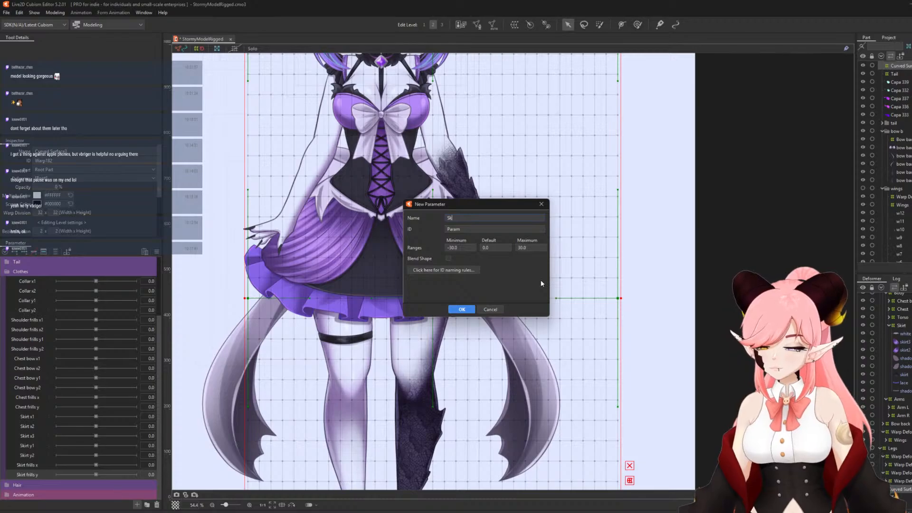
text(irt details x)
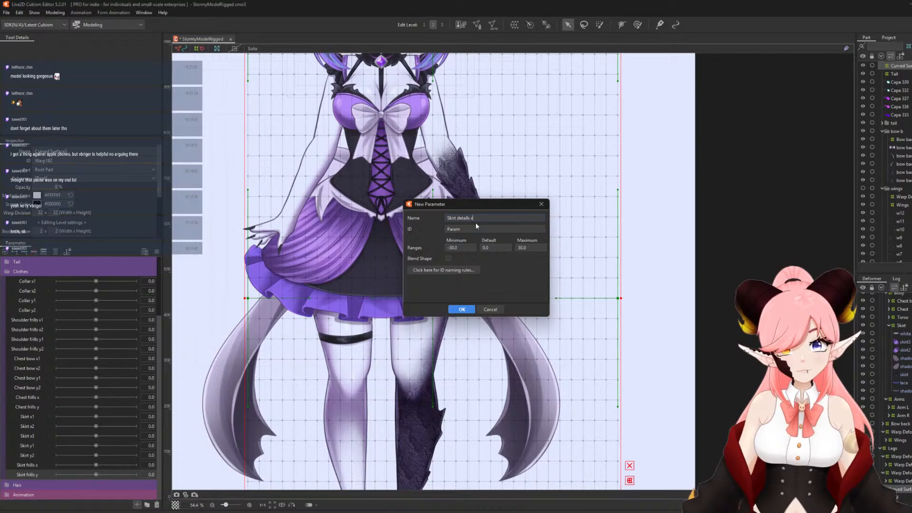
double_click(470, 230)
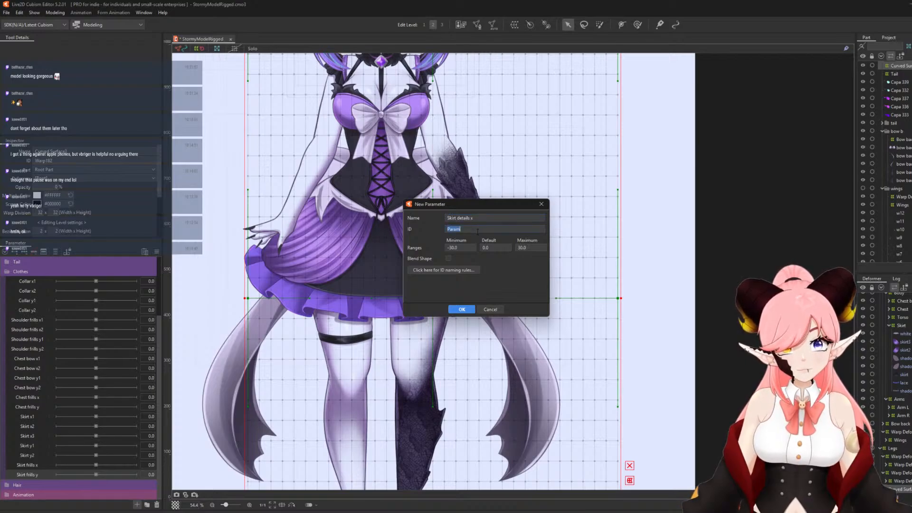
text(PhysSkirtDetailsX)
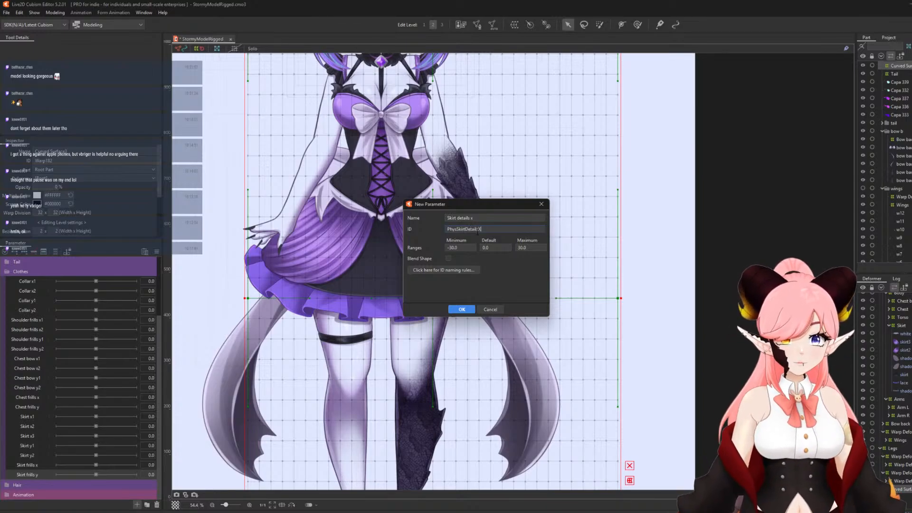
click(468, 313)
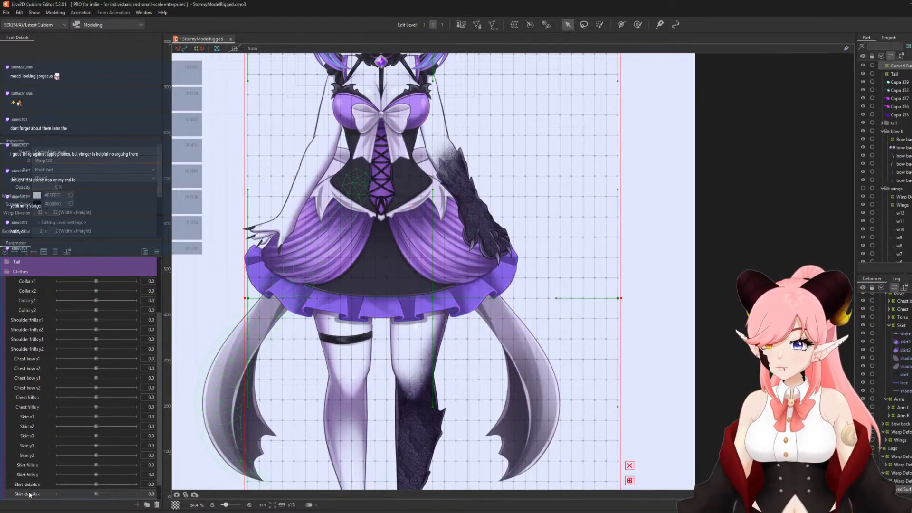
Rename the replicated copy of the Skirt details x parameter to Skirt details y and set its ID to PhysSkirtDetailsY.
right_click(29, 494)
click(52, 477)
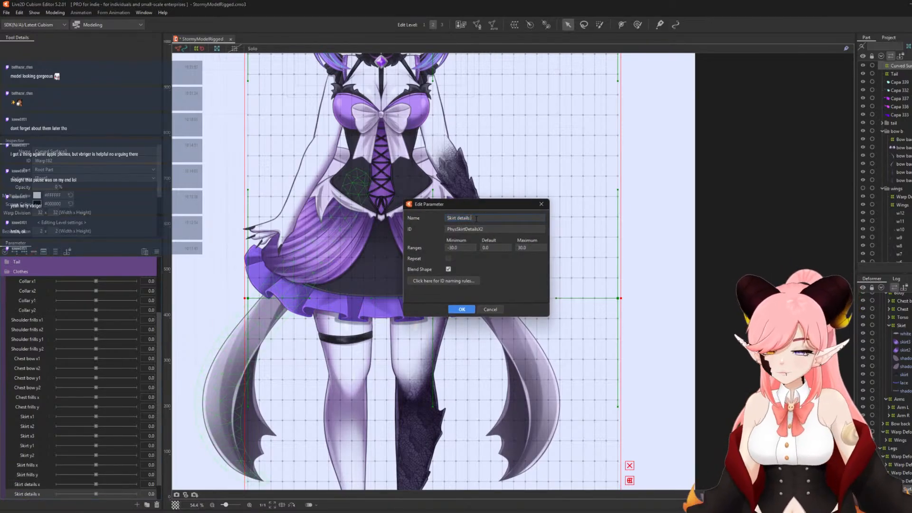
double_click(492, 228)
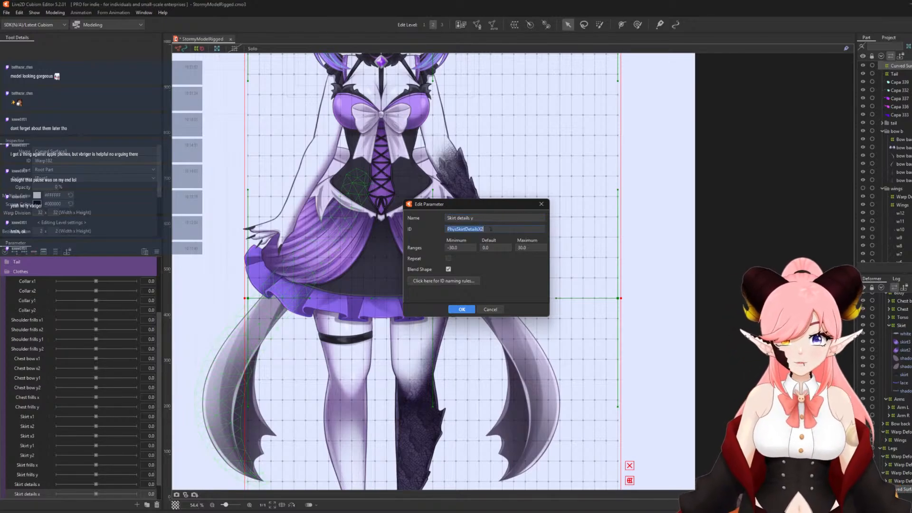
text(PhysSkirtDetailsY)
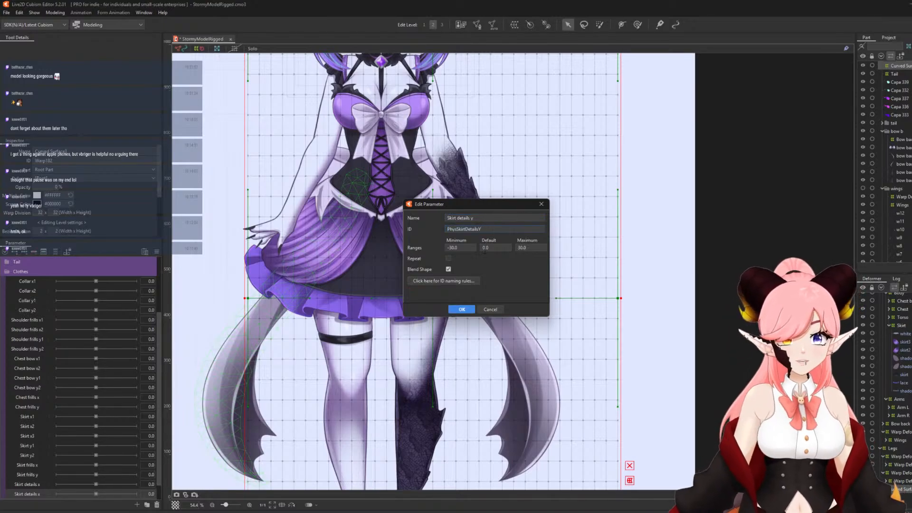
click(462, 310)
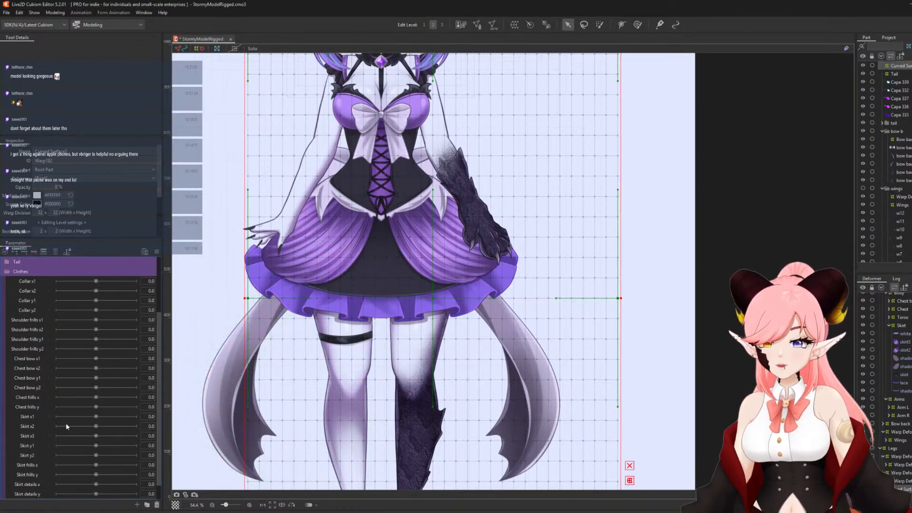
Create a blend shape parameter named Back bow x1 with the ID PhysBackBowX1 below Skirt details y.
scroll(66, 426, down, 1)
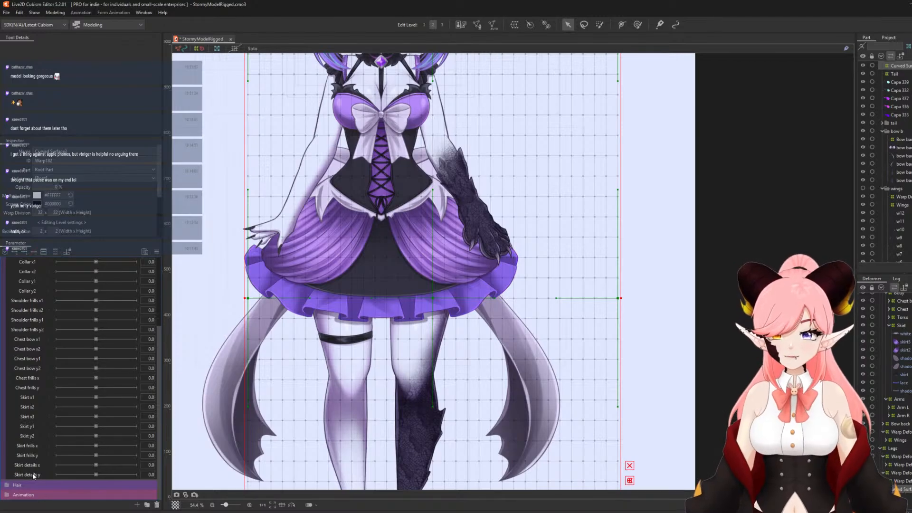
click(136, 506)
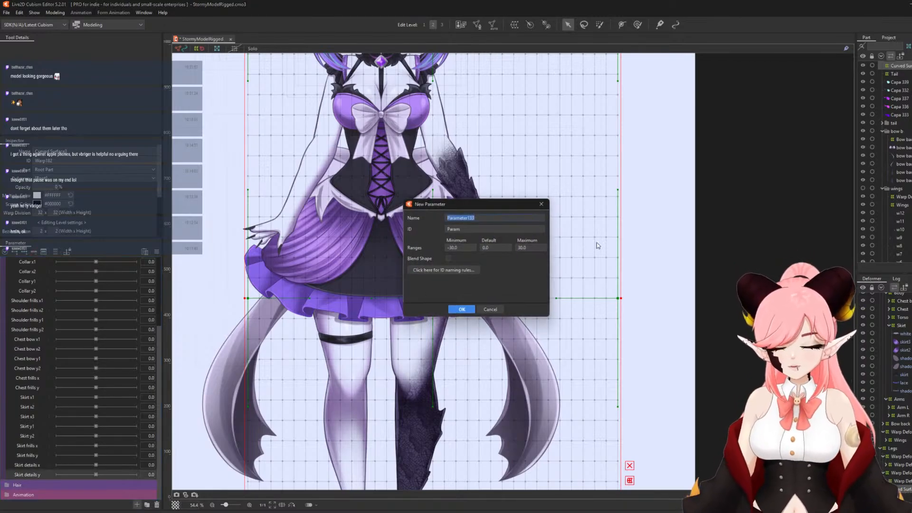
text(Back)
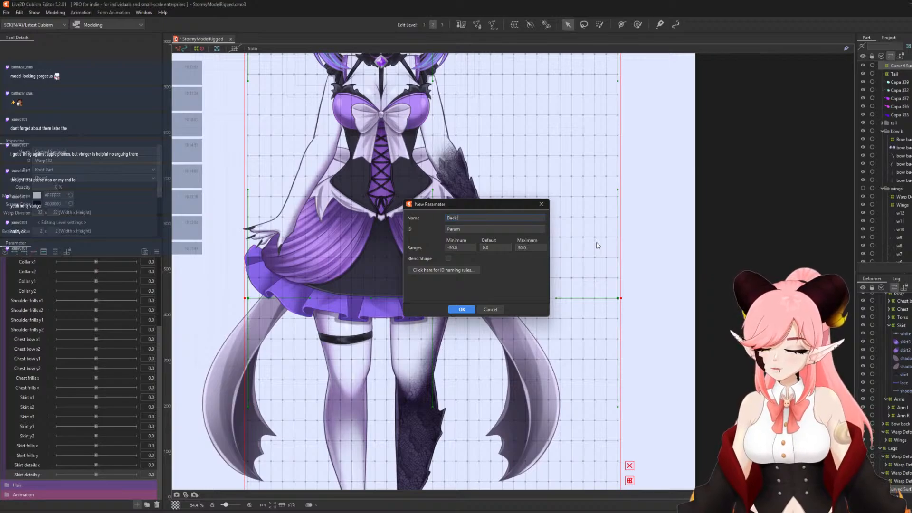
text( bow x)
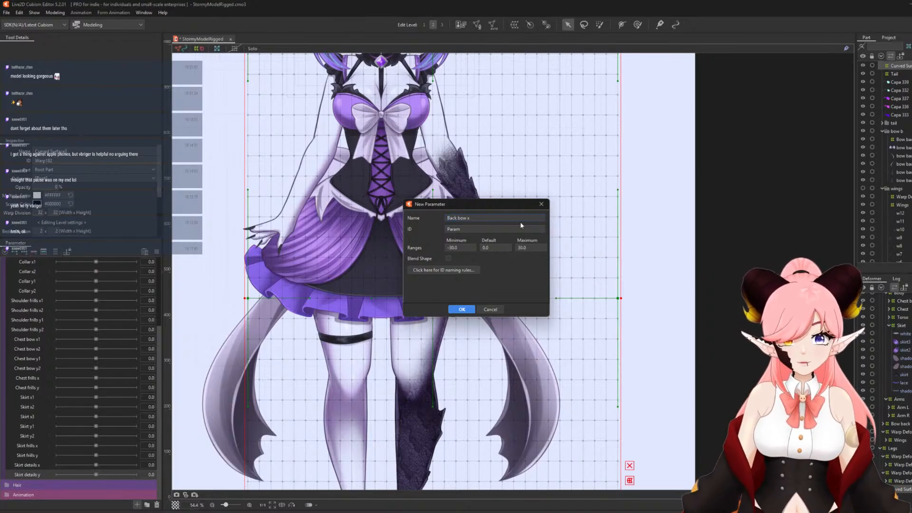
text(1)
key(Tab)
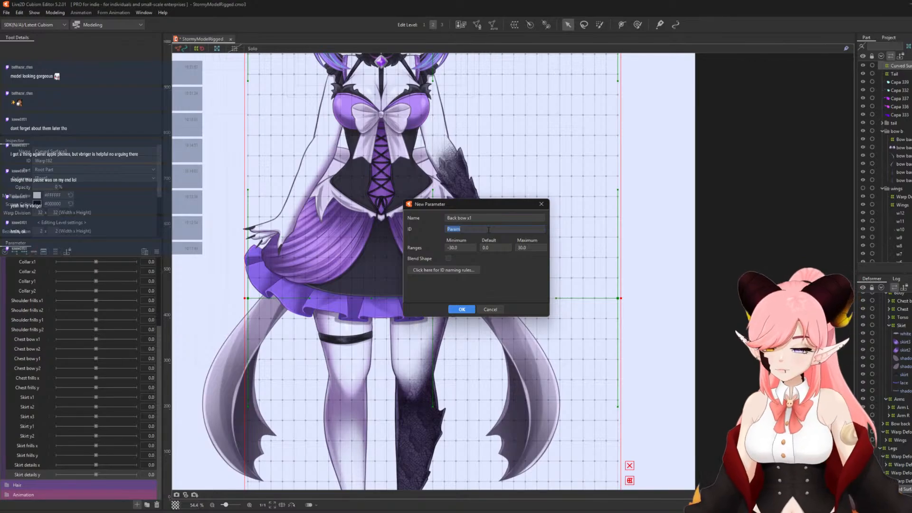
text(PhysBackBowX1)
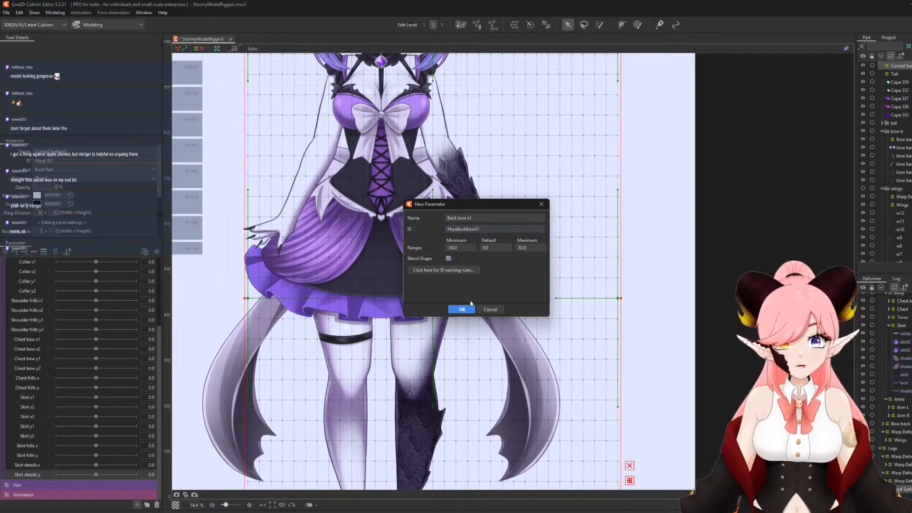
click(457, 309)
Replicate the Back bow x1 parameter and rename the copy Back bow x2.
right_click(35, 485)
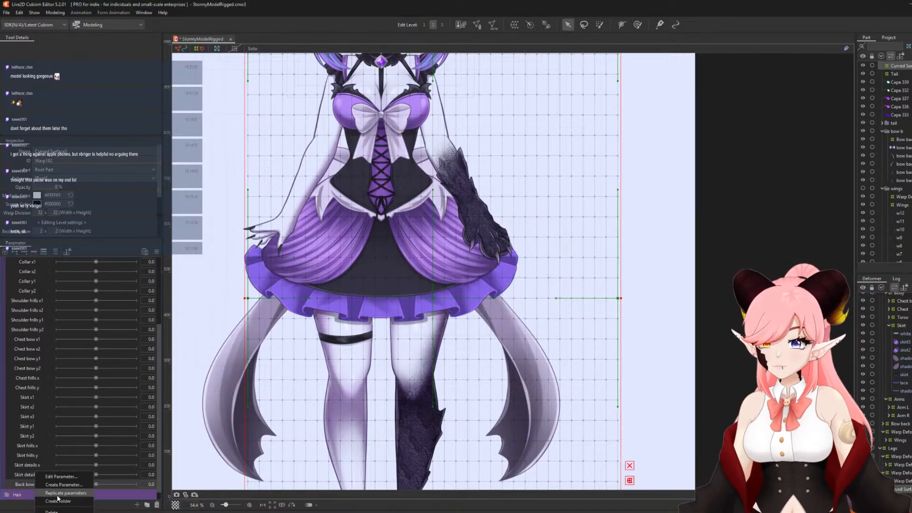
click(58, 496)
right_click(30, 494)
click(58, 477)
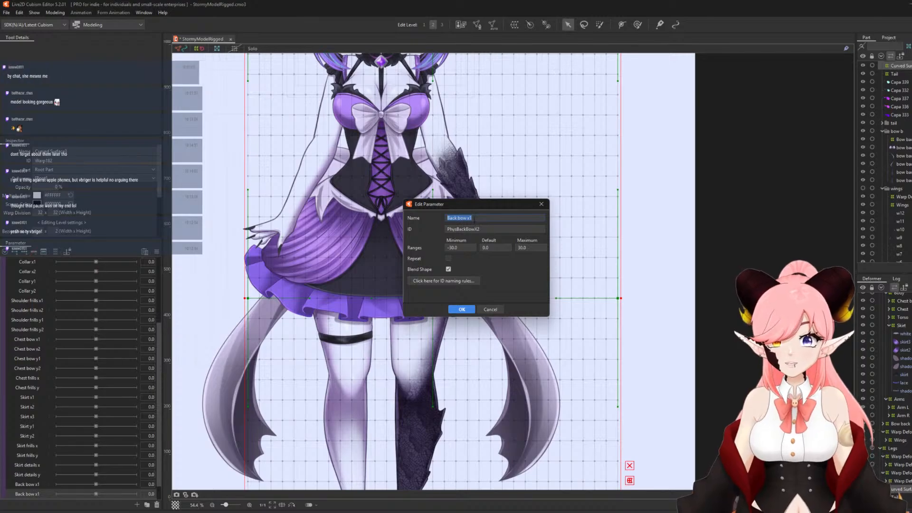
click(475, 219)
text(2)
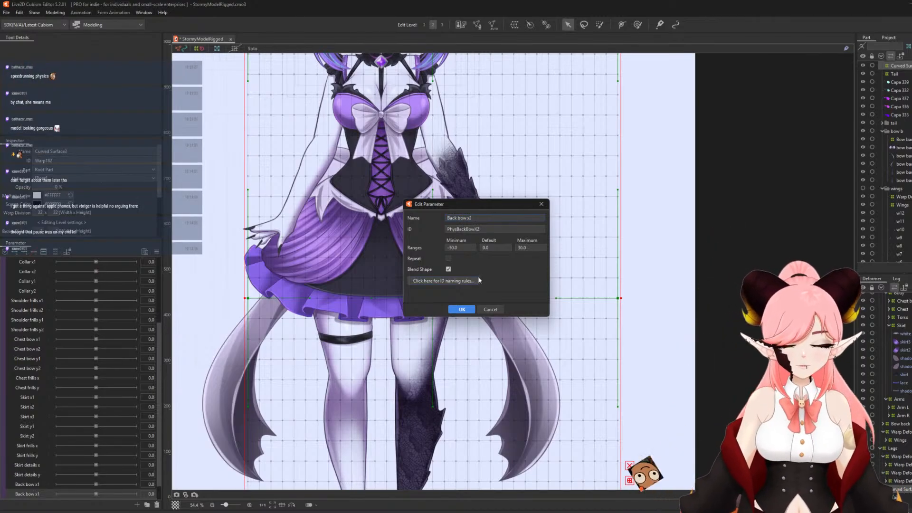
click(461, 310)
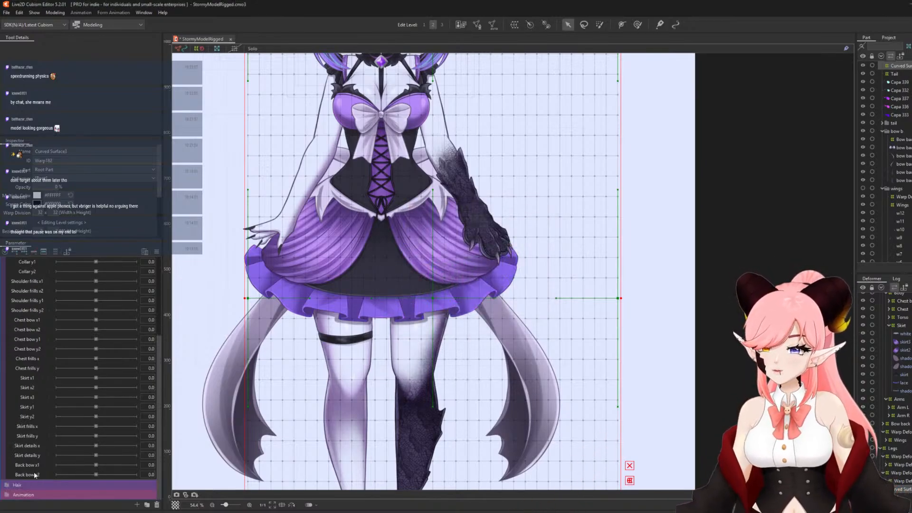
Replicate the Back bow x2 parameter and rename the copy Back bow x3.
right_click(34, 474)
click(56, 493)
right_click(31, 484)
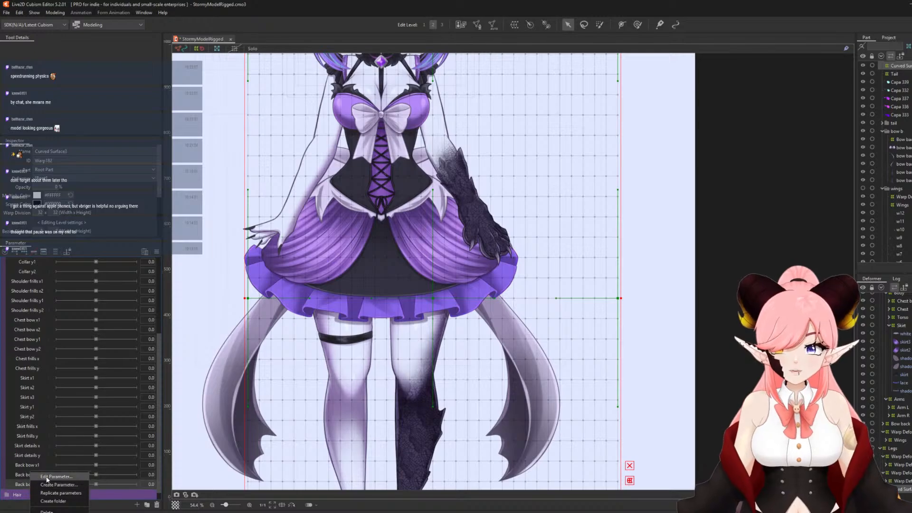
click(47, 477)
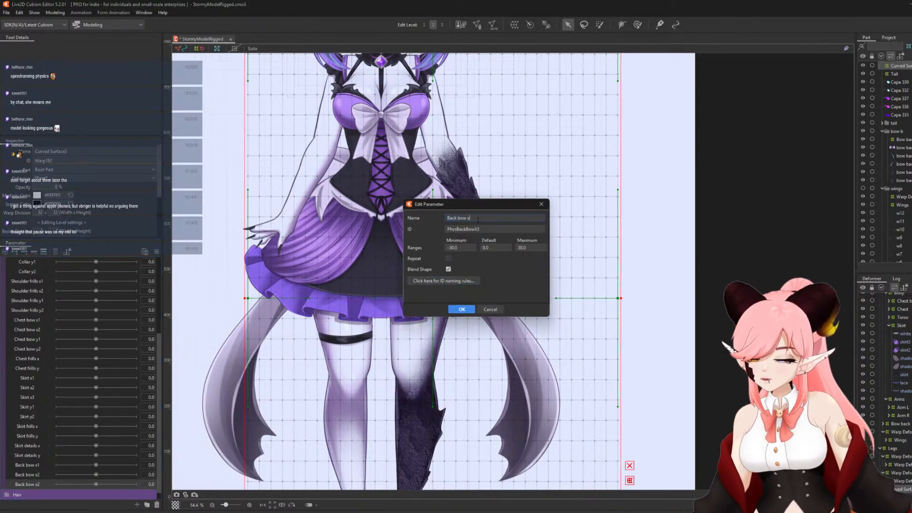
click(463, 310)
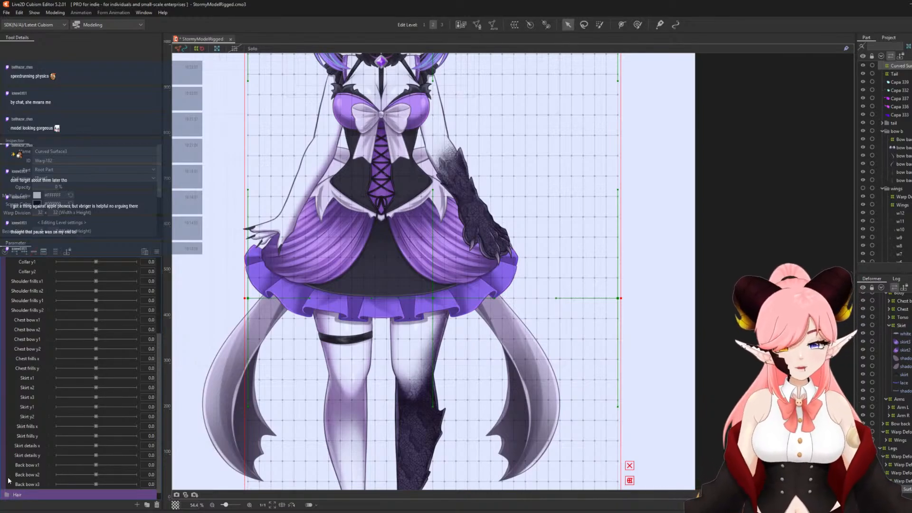
Replicate the Back bow x3 parameter, rename the copy Back bow y1 and set its ID to PhysBackBowY1.
right_click(51, 487)
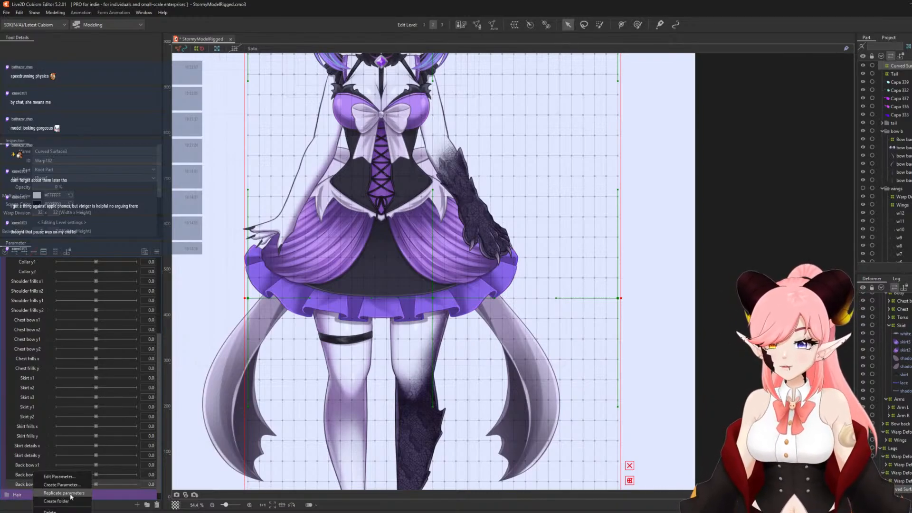
click(56, 494)
scroll(56, 493, down, 2)
right_click(32, 475)
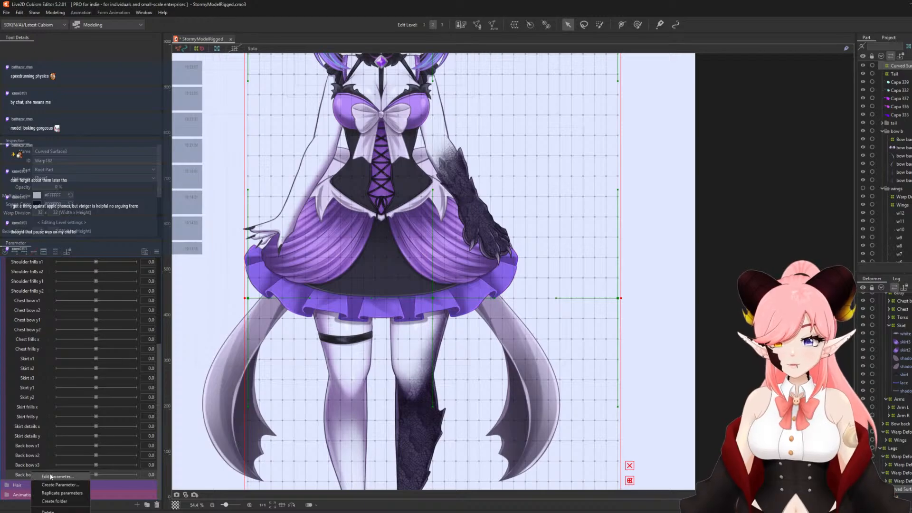
click(38, 478)
click(475, 217)
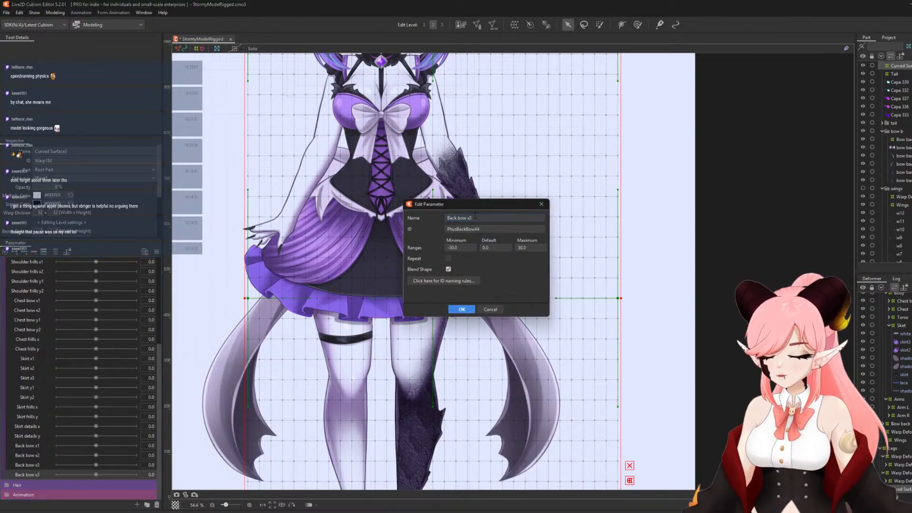
click(486, 229)
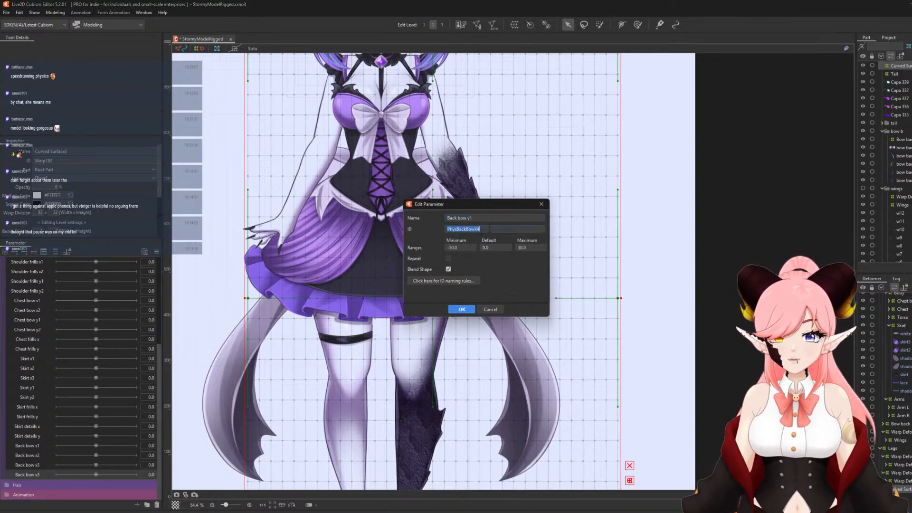
click(486, 229)
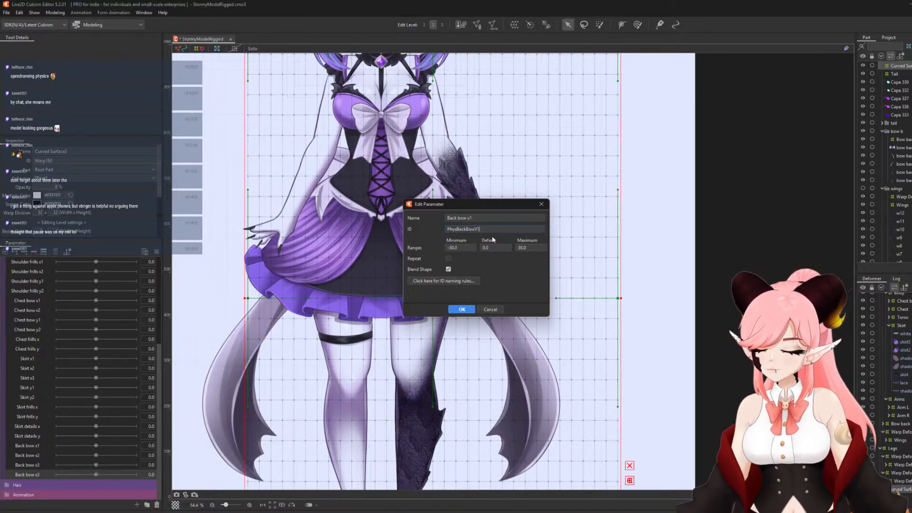
click(462, 309)
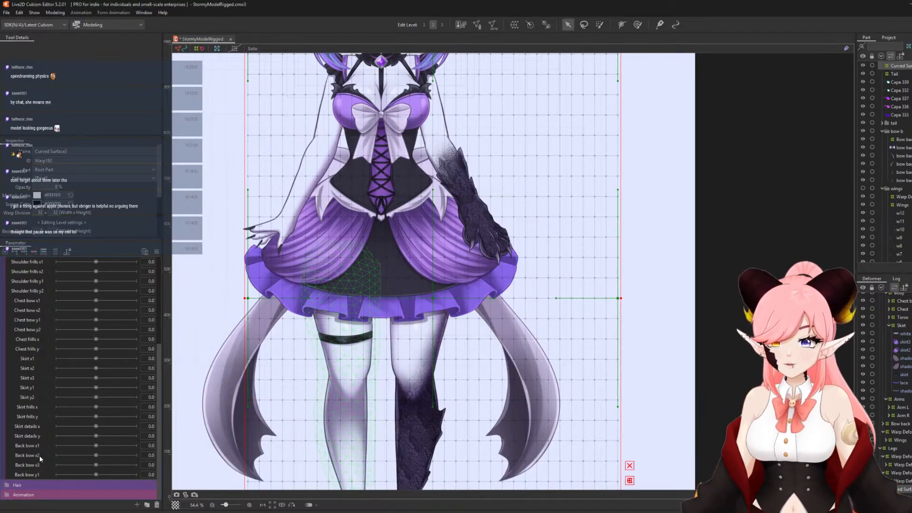
Replicate the Back bow y1 parameter and rename the copy Back bow y2.
right_click(34, 475)
click(68, 491)
right_click(35, 484)
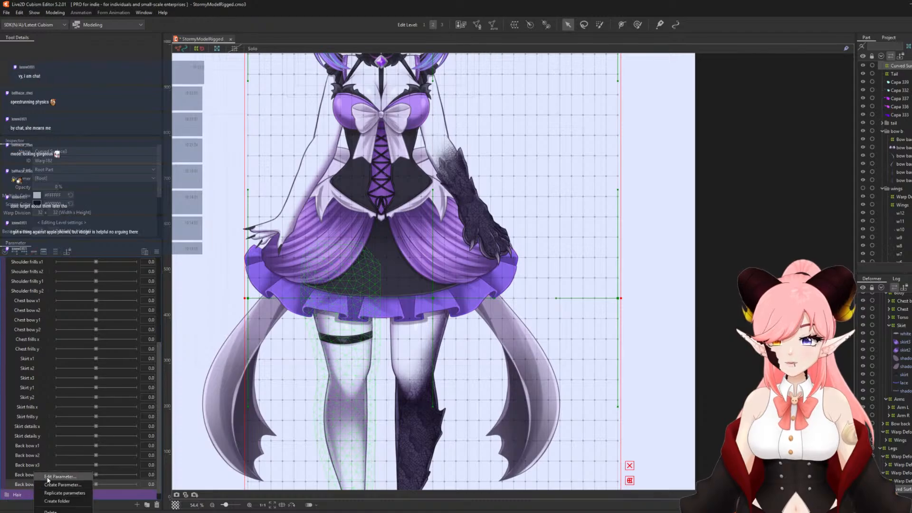
click(48, 479)
click(491, 217)
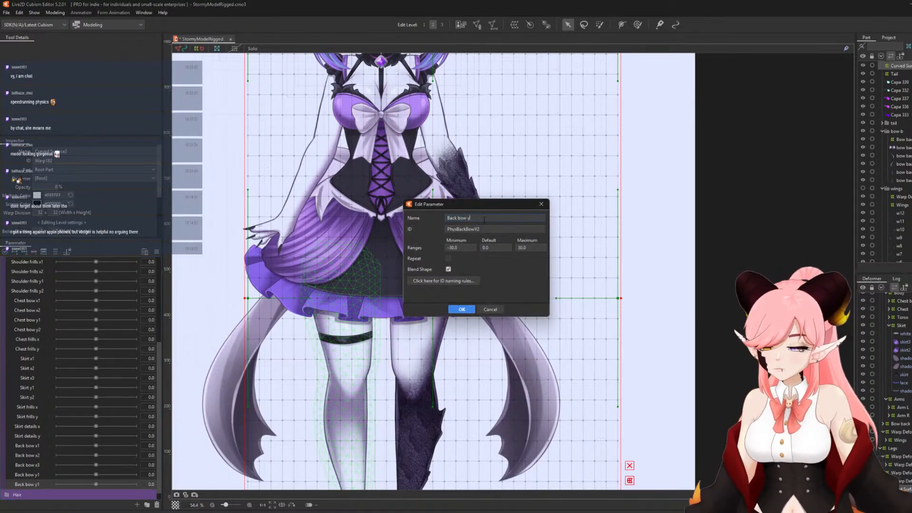
text(2)
click(459, 309)
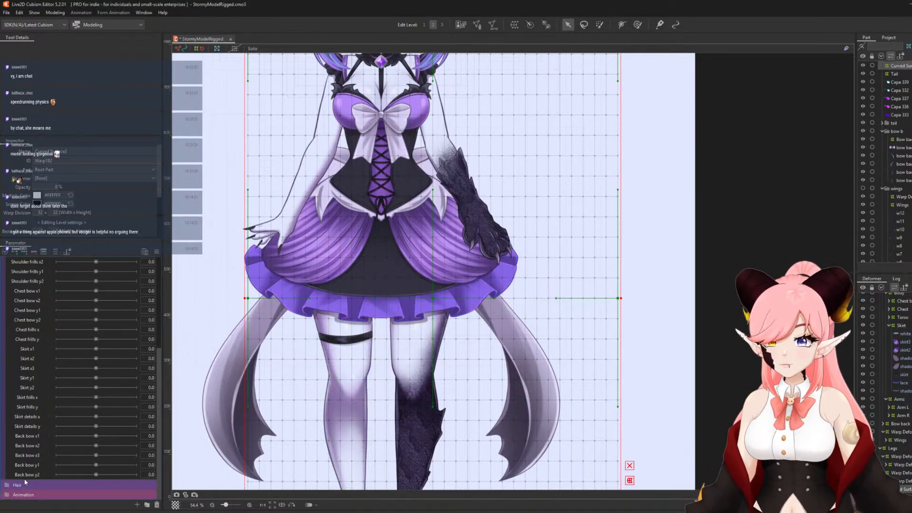
Replicate the Back bow y2 parameter and rename the copy Back bow y3.
right_click(33, 474)
click(47, 489)
right_click(33, 482)
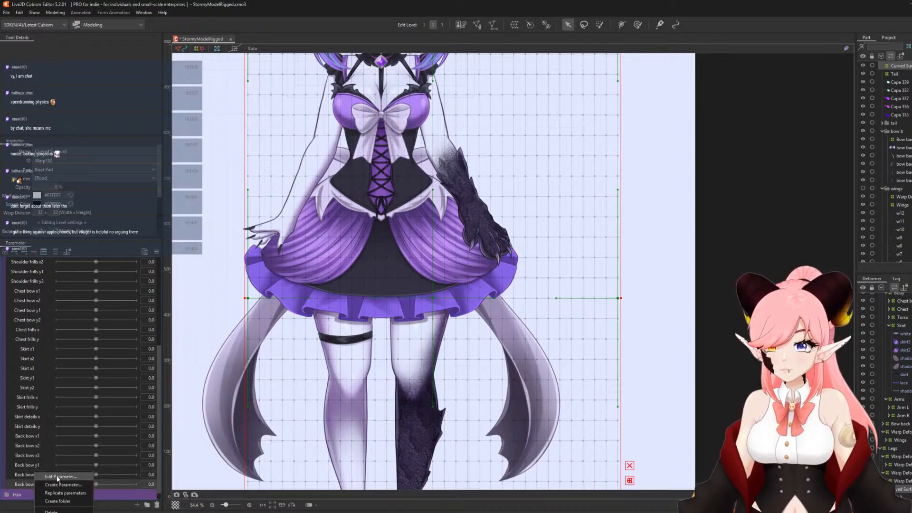
click(48, 478)
click(480, 219)
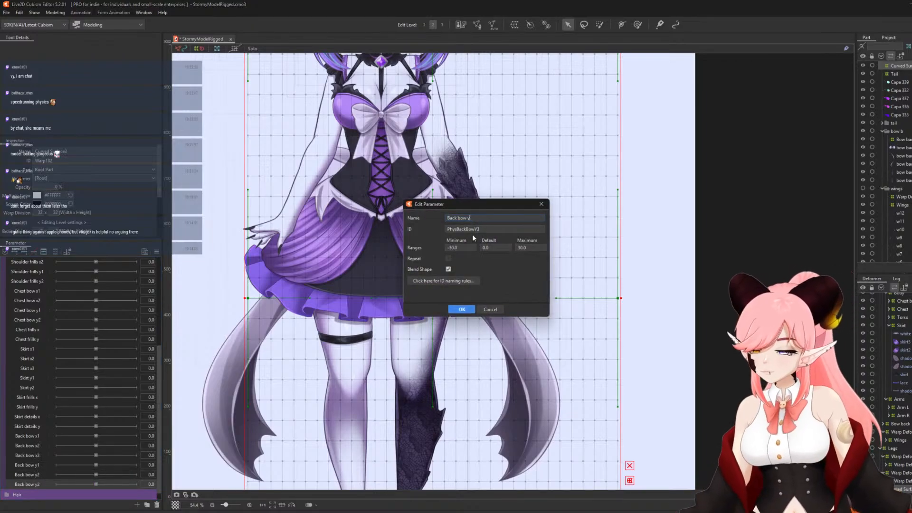
text(3)
key(Return)
Collapse the Clothes parameter folder and expand the Body phys folder.
scroll(427, 291, down, 2)
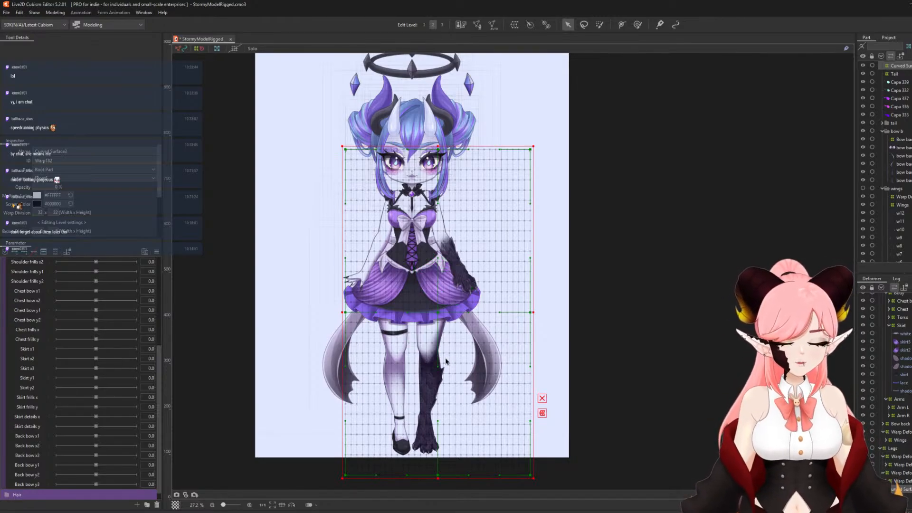
scroll(24, 375, up, 5)
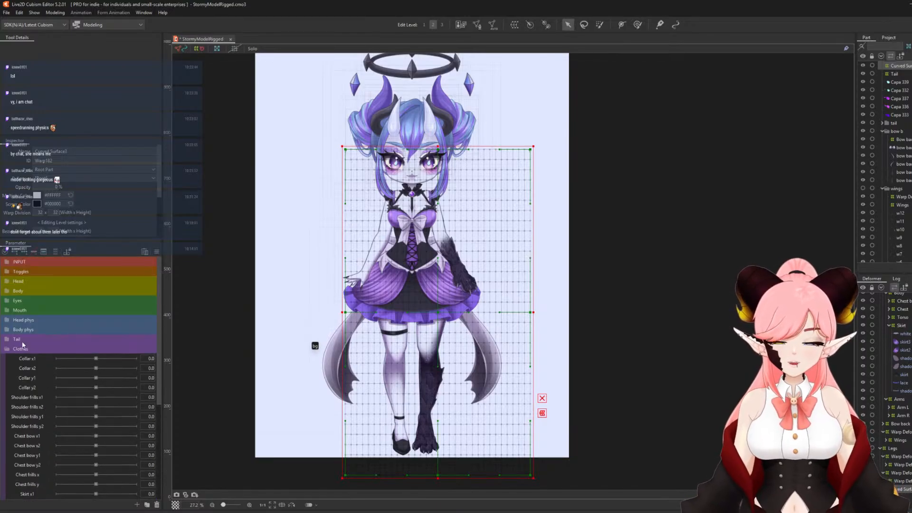
click(8, 349)
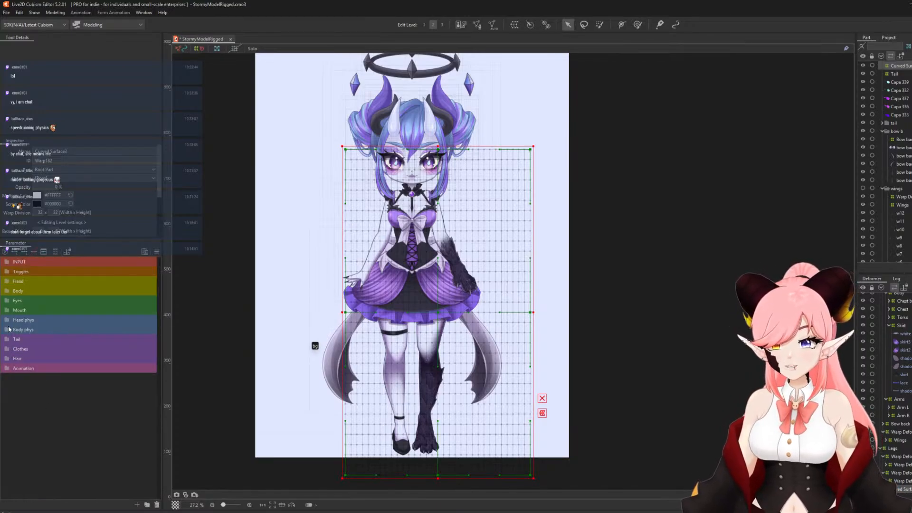
click(6, 329)
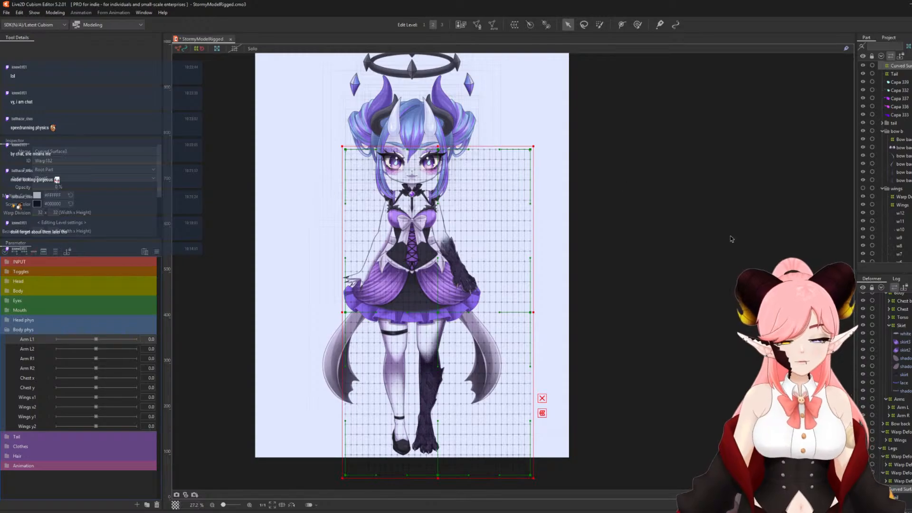
Enclose all the Arm L parts in a new warp deformer and add three keys for it on Arm L1.
click(903, 408)
click(903, 417)
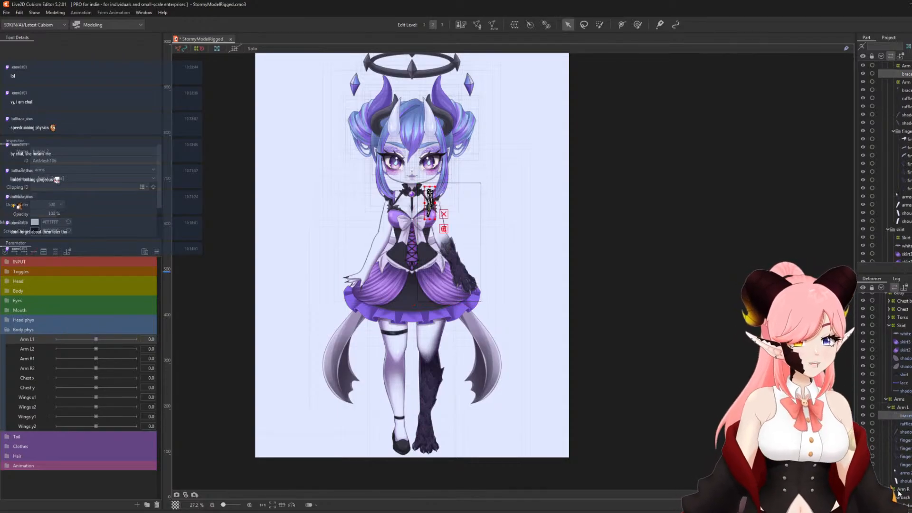
shift+click(904, 481)
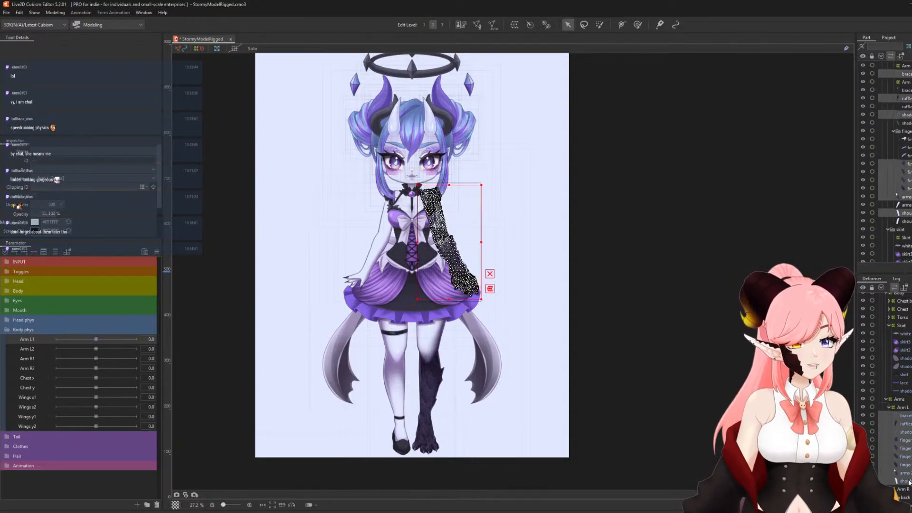
click(514, 24)
click(673, 341)
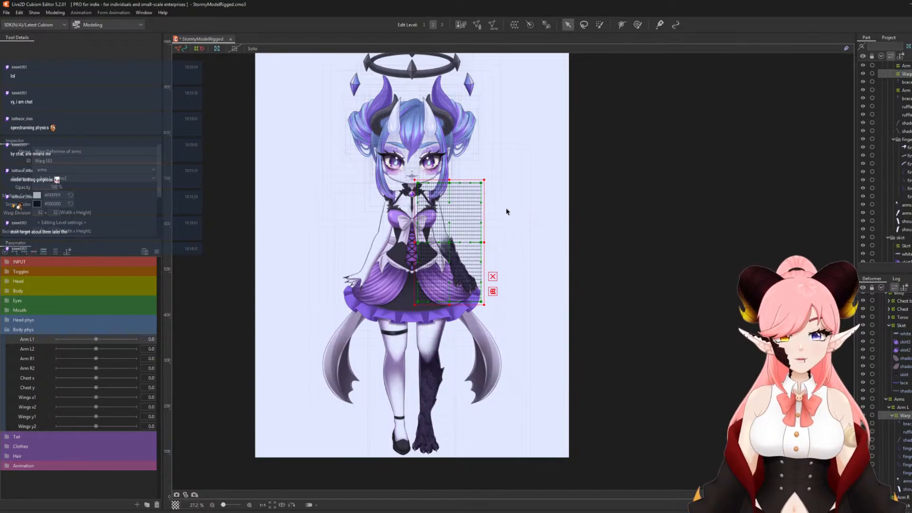
scroll(510, 213, up, 2)
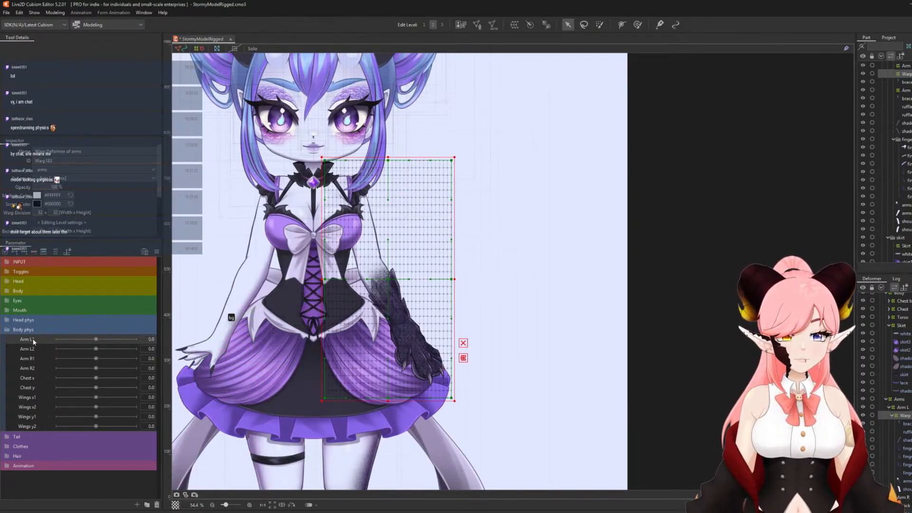
click(27, 253)
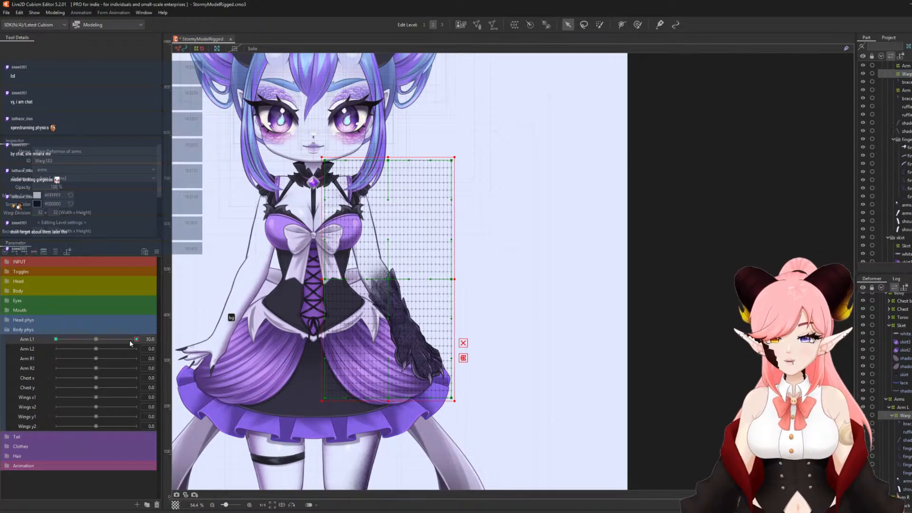
Create a rotation deformer at the shoulder under Arm L and place the arm's new warp deformer inside it.
click(903, 408)
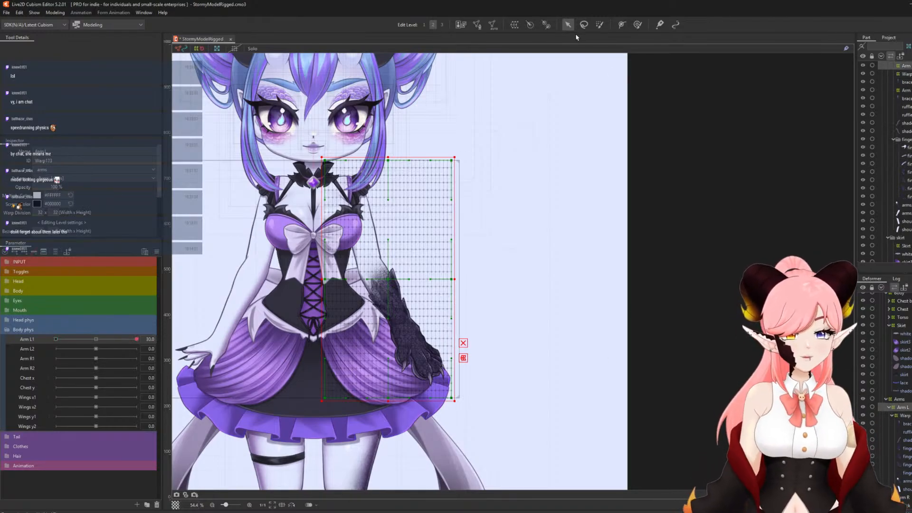
click(546, 24)
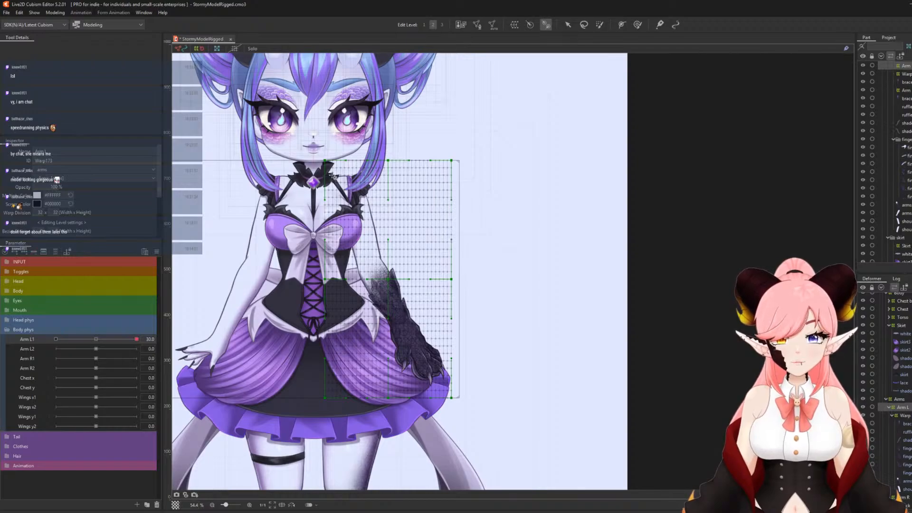
click(334, 177)
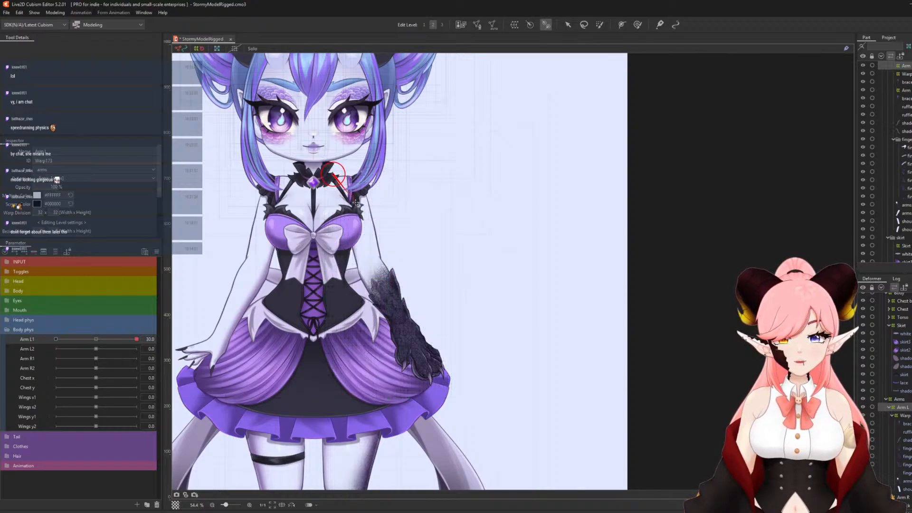
click(906, 424)
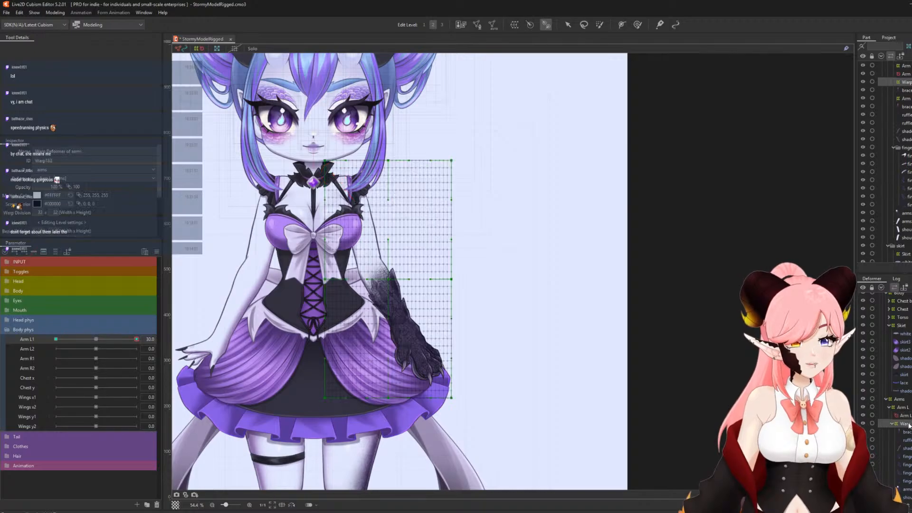
click(905, 415)
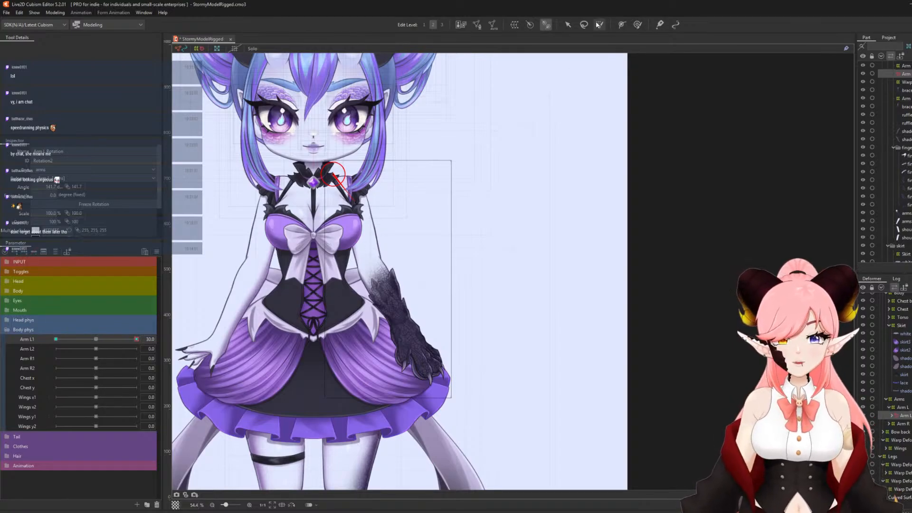
Pose the arm with its rotation deformer at the Arm L1 keys, setting the angle to 130.0 degrees at value 30.
click(568, 24)
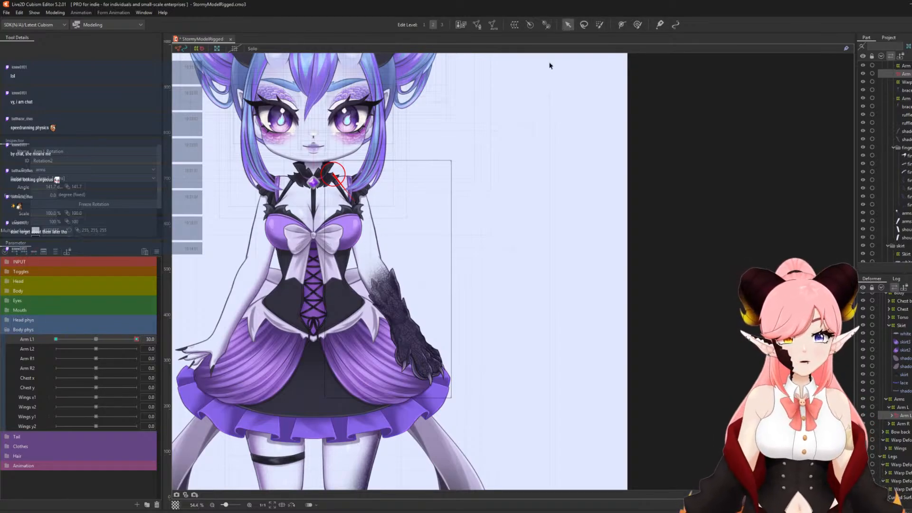
mouse_move(358, 206)
mouse_down()
mouse_move(370, 198)
mouse_move(351, 207)
mouse_up()
right_click(52, 339)
right_click(57, 338)
drag(56, 339, 137, 340)
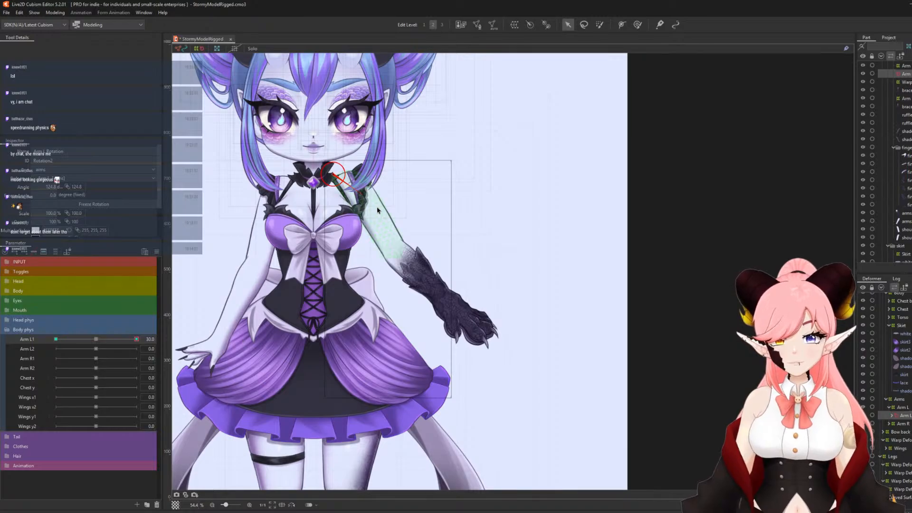
drag(366, 199, 363, 201)
drag(137, 340, 239, 342)
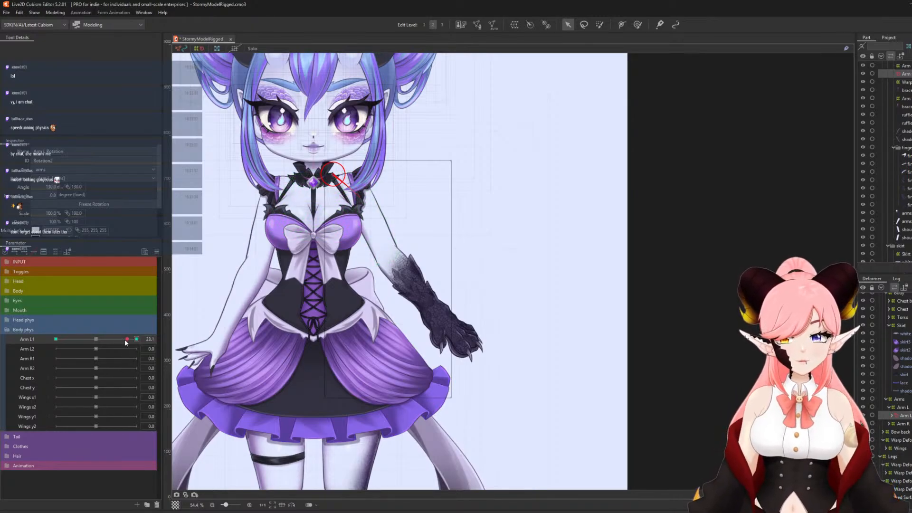
drag(124, 339, 327, 341)
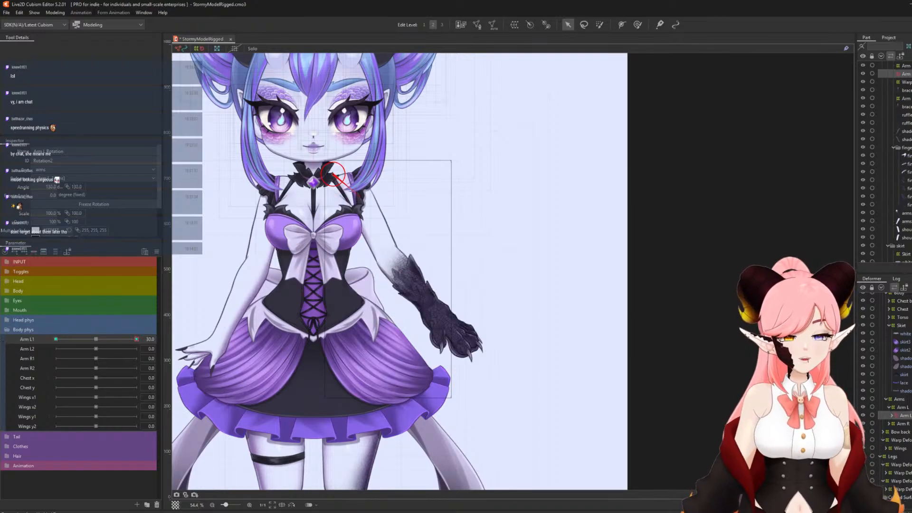
Try to push the arm outward in the Arm L warp deformer with the deform brush at Arm L1 value 30.
click(900, 409)
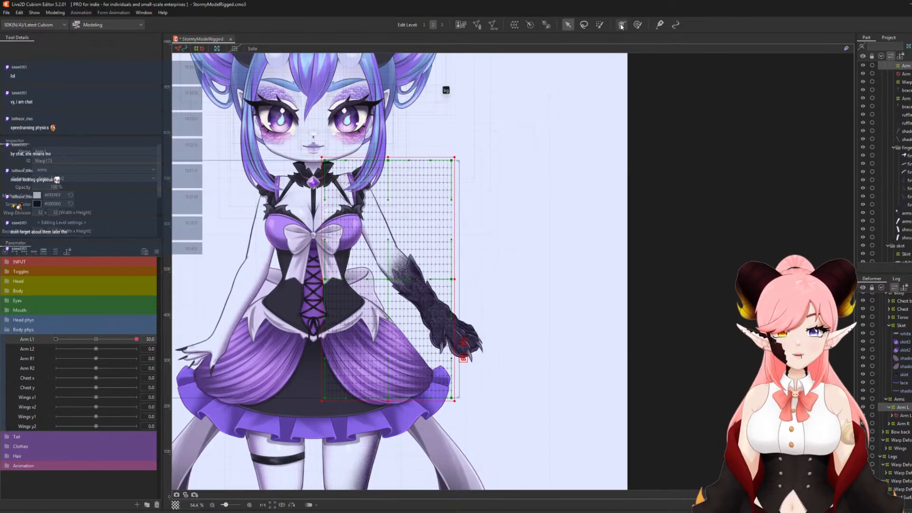
click(638, 25)
drag(312, 182, 293, 201)
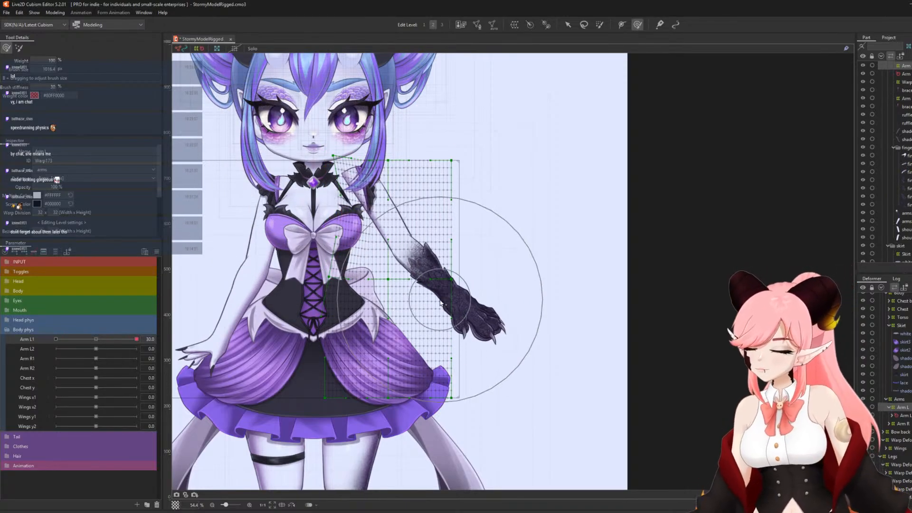
key(ctrl+z)
Return Arm L1 to its default 0 and apply the arm's rotation deformer to its child elements.
click(903, 415)
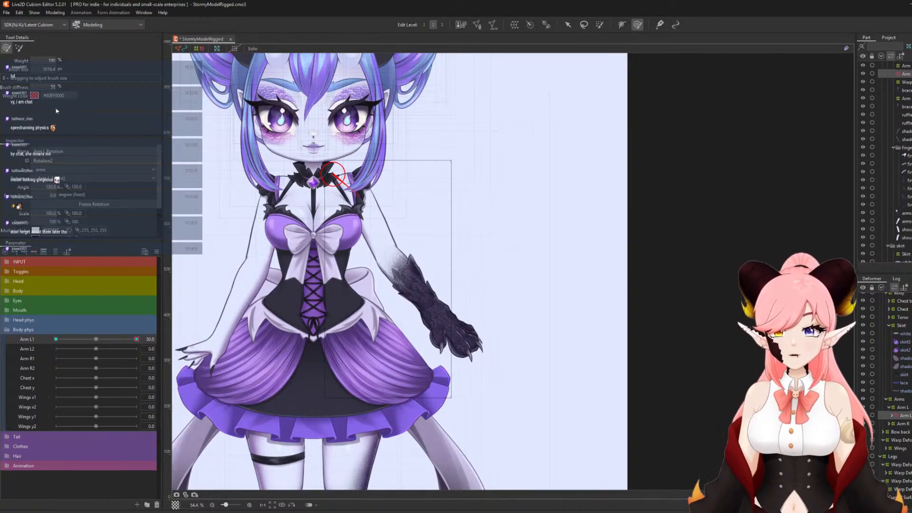
click(96, 343)
click(54, 13)
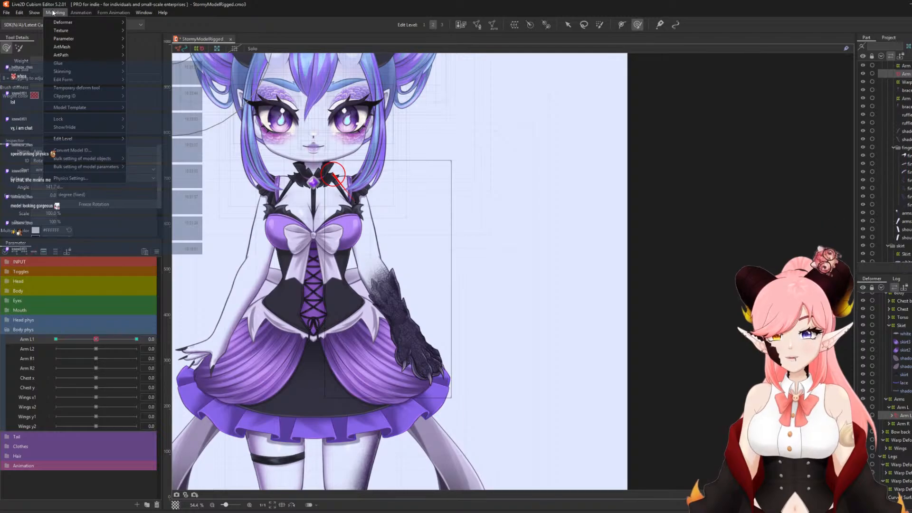
mouse_move(81, 22)
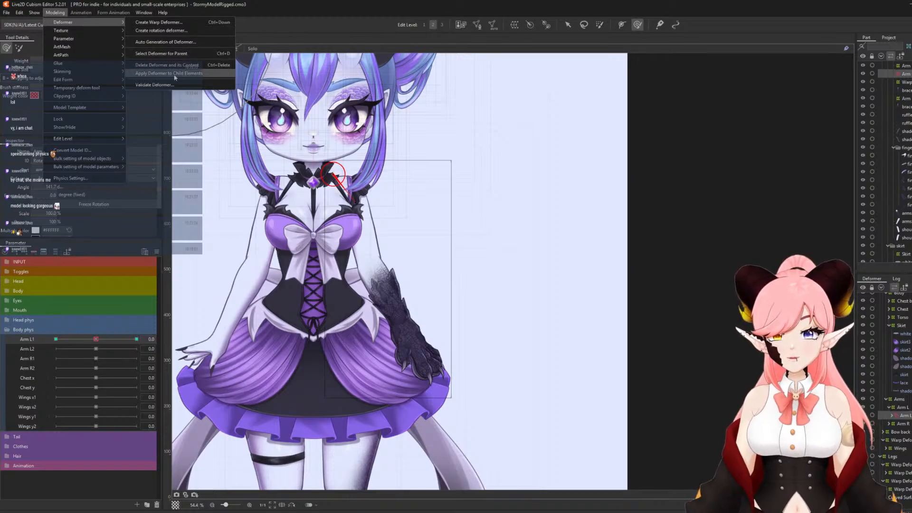
click(209, 73)
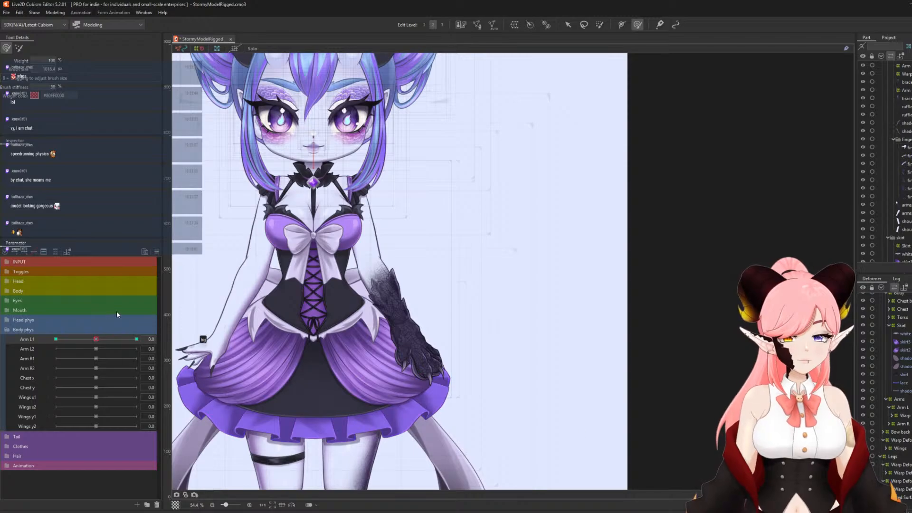
Select the left arm's warp deformer at Arm L1 value 30 and try reshaping the arm with a smaller deform brush.
drag(103, 340, 138, 340)
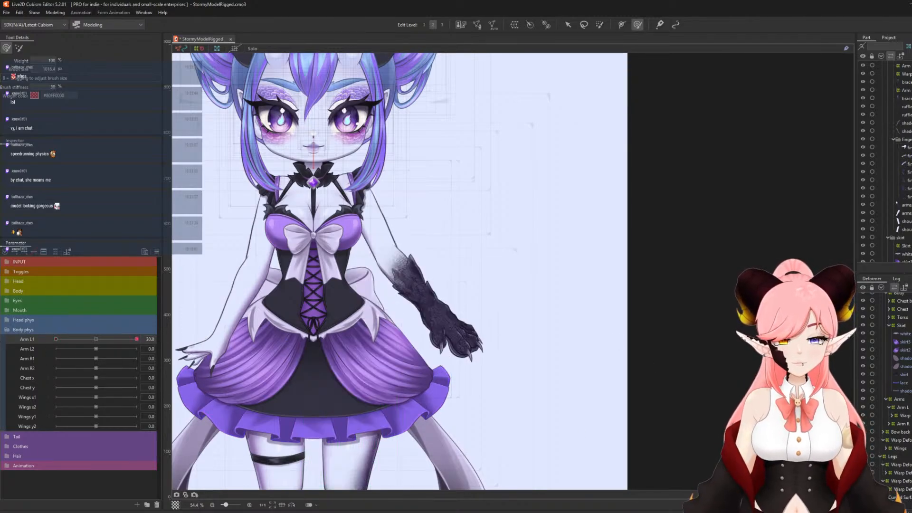
click(905, 415)
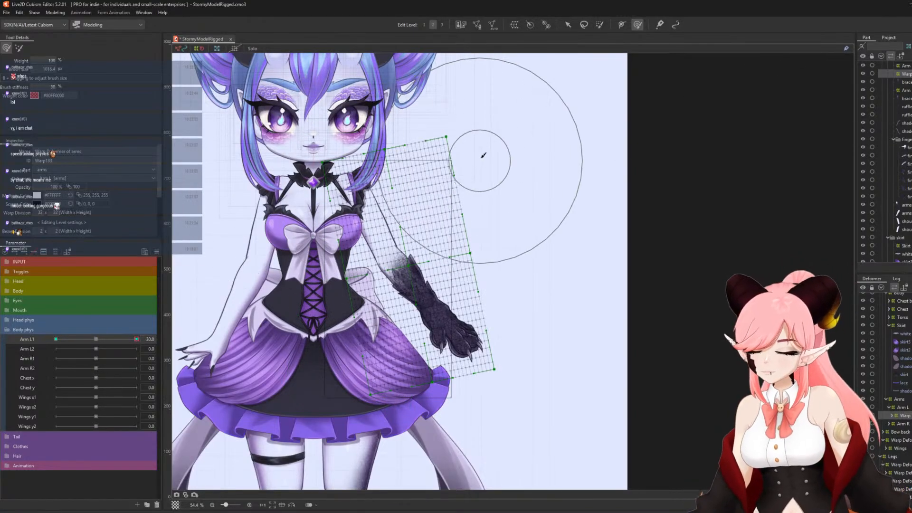
key(b)
drag(482, 155, 346, 171)
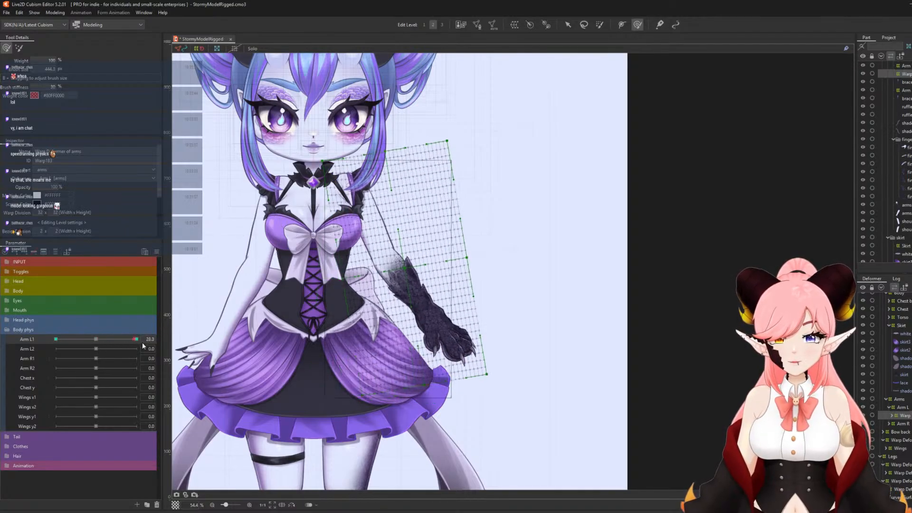
key(ctrl+z)
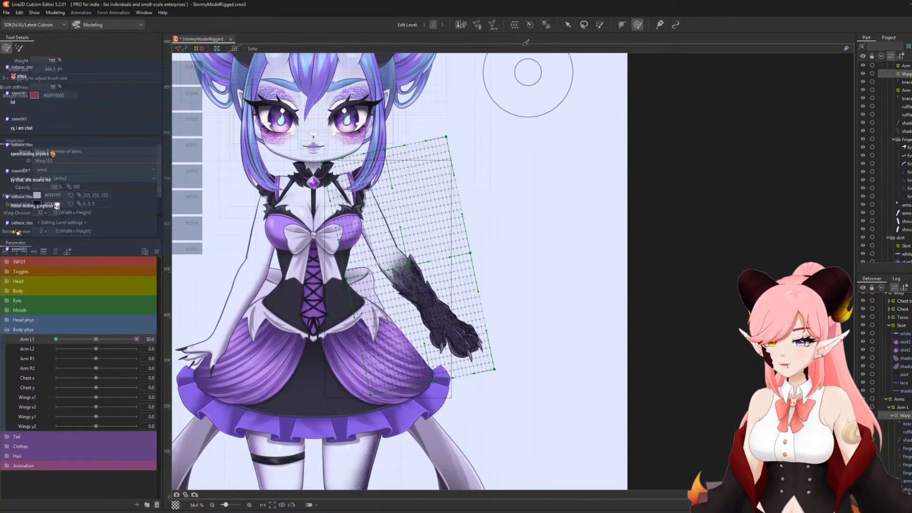
Enlarge the deform brush and nudge the shoulder area of the arm's warp deformer at Arm L1 value 30.
scroll(351, 170, up, 3)
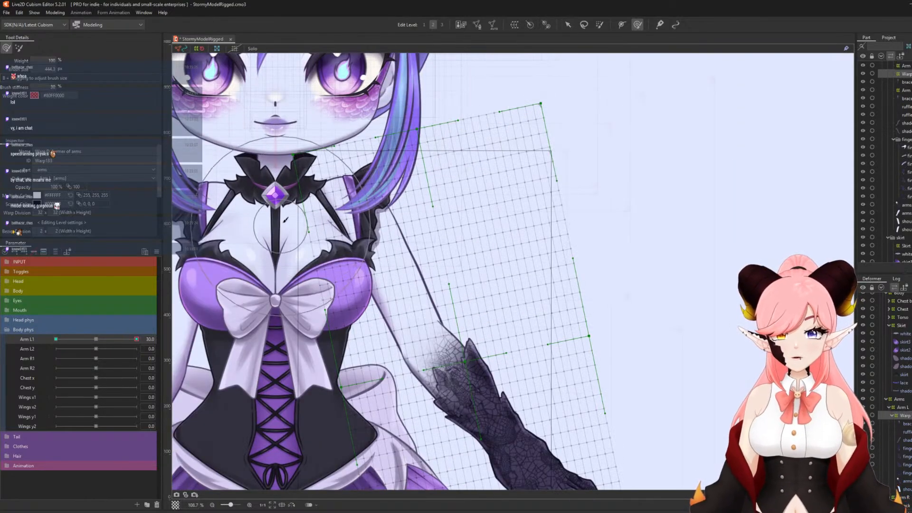
key(b)
drag(283, 211, 367, 222)
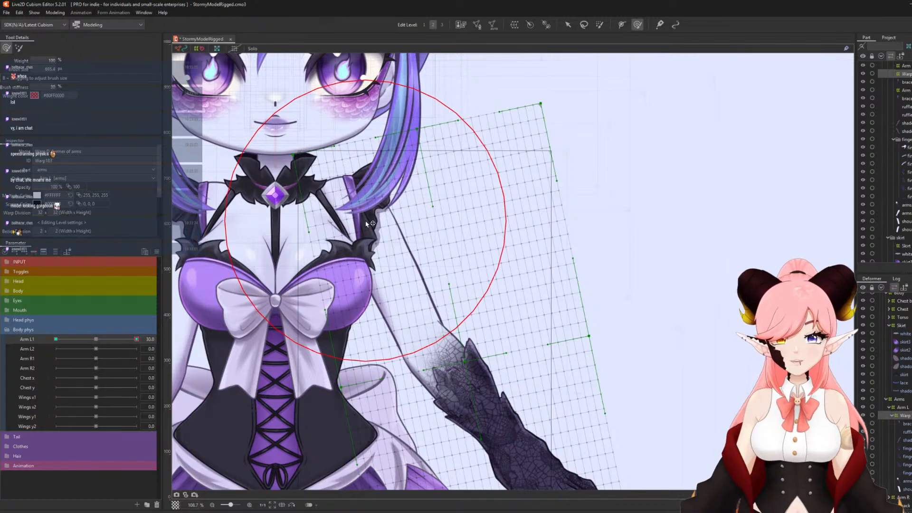
drag(408, 171, 409, 176)
drag(247, 223, 247, 224)
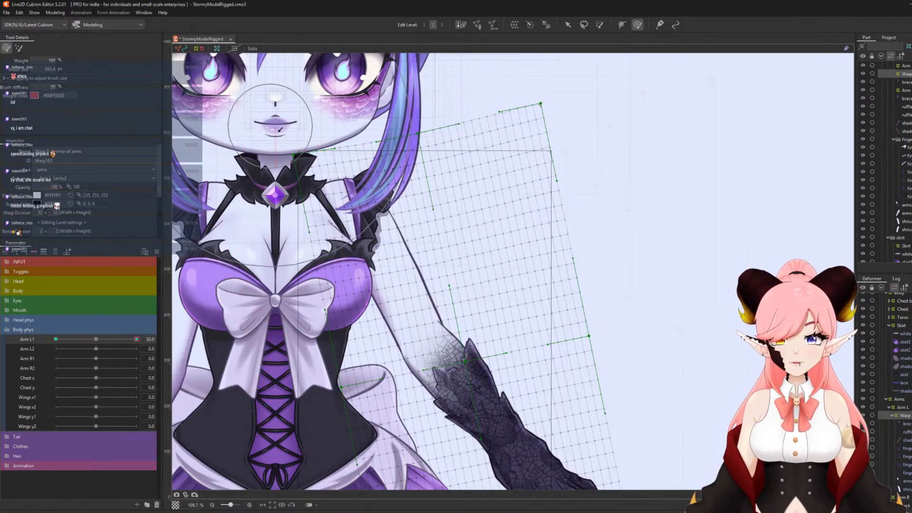
scroll(362, 172, down, 3)
drag(137, 340, 232, 346)
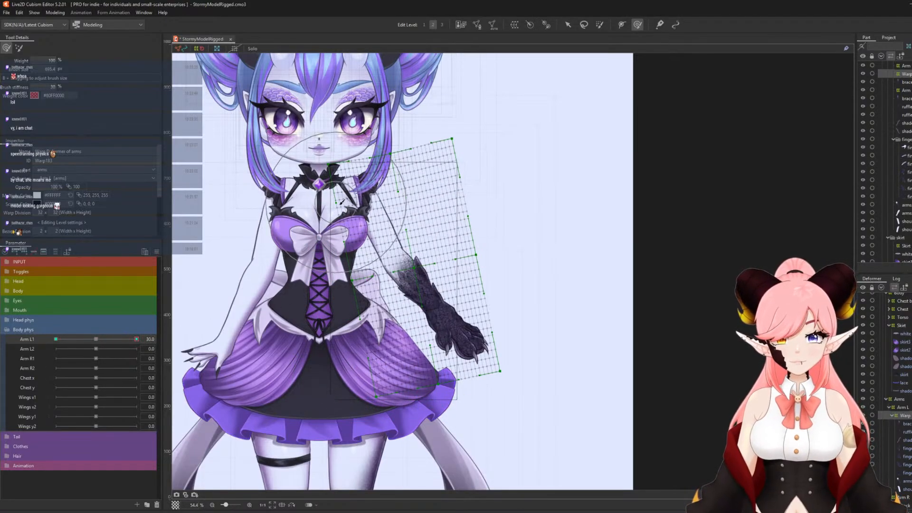
drag(351, 208, 352, 207)
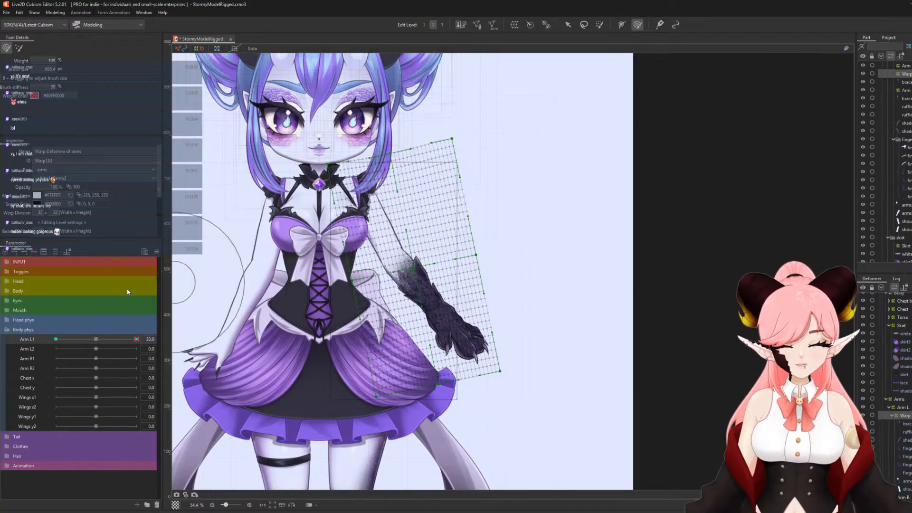
Adjust the shoulder area of the arm's warp deformer with the deform brush at Arm L1 value -30.
drag(137, 340, 53, 360)
scroll(327, 197, up, 3)
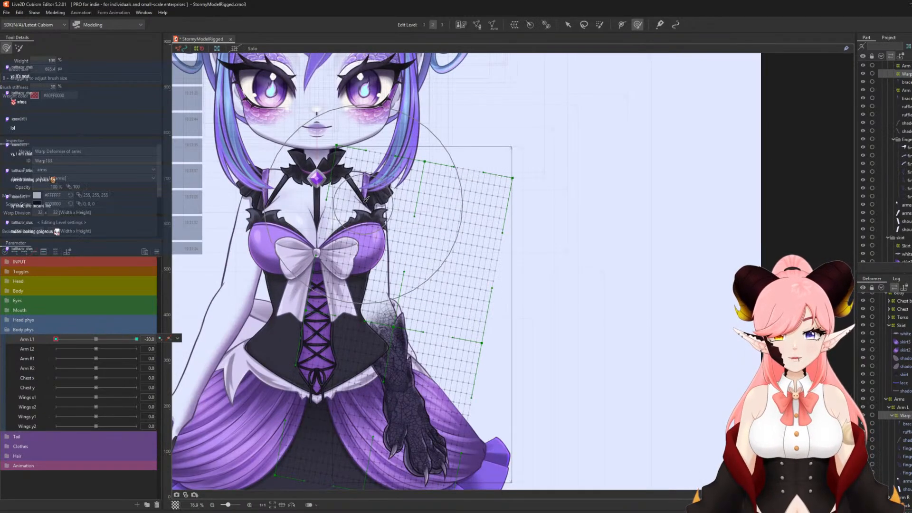
drag(370, 196, 371, 203)
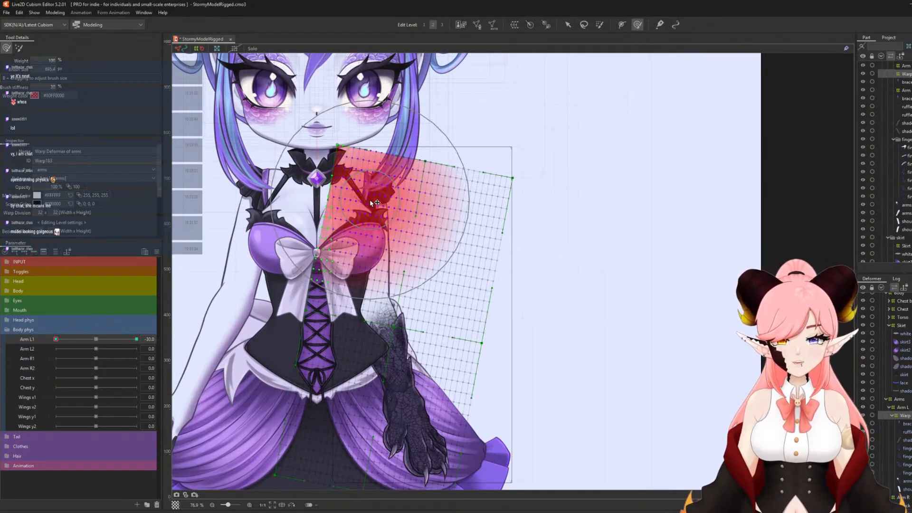
scroll(311, 185, down, 3)
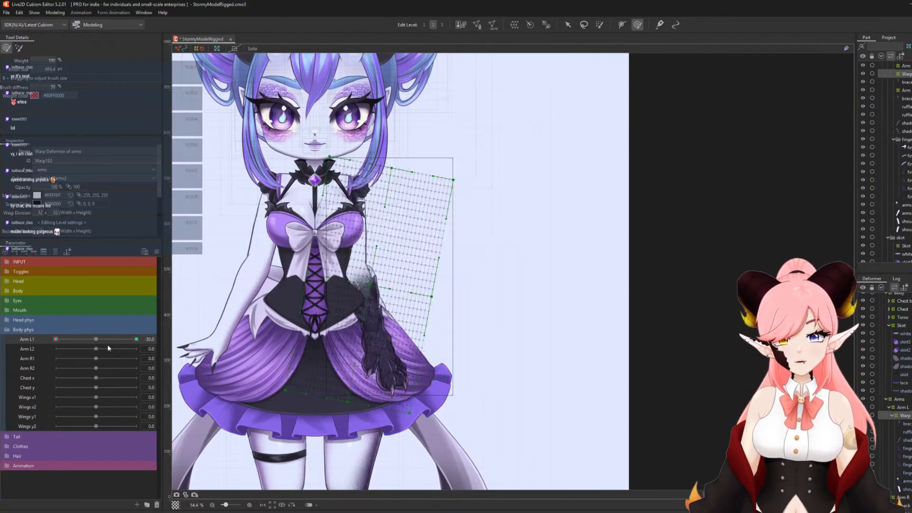
drag(107, 346, 54, 343)
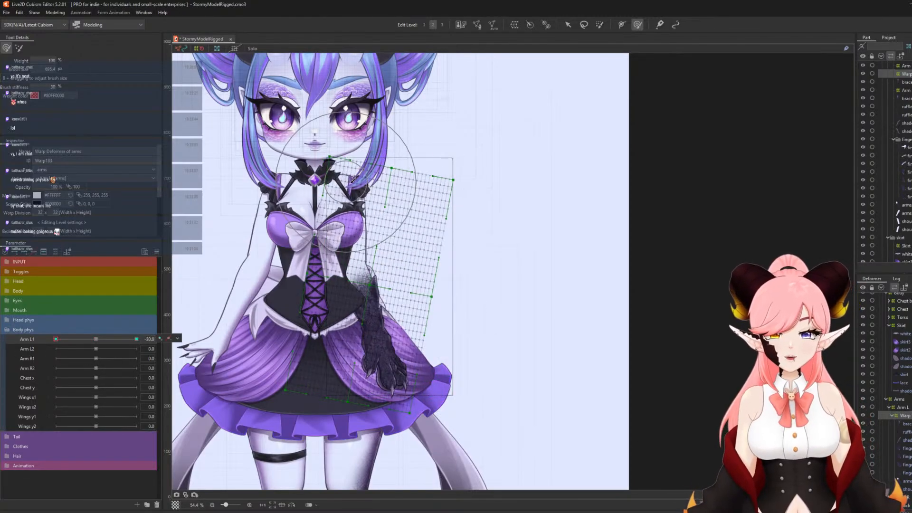
scroll(352, 181, up, 4)
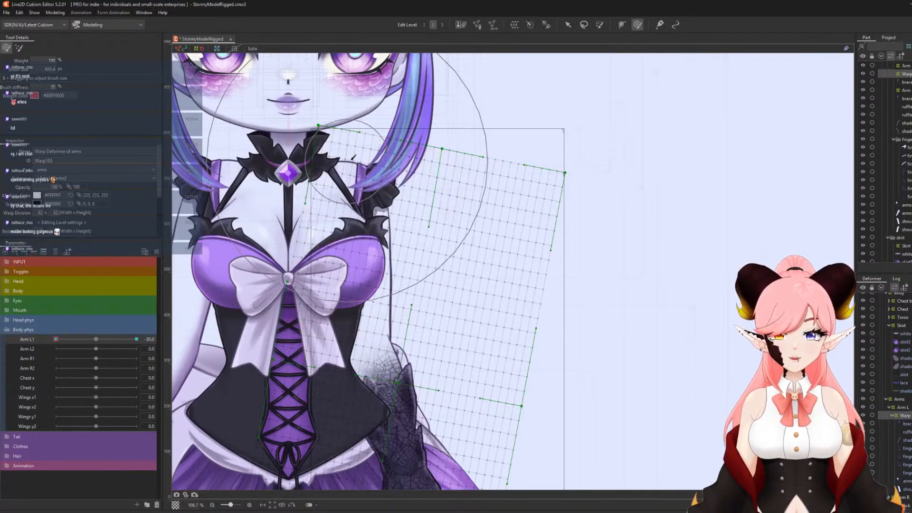
scroll(354, 157, down, 4)
drag(56, 339, 172, 340)
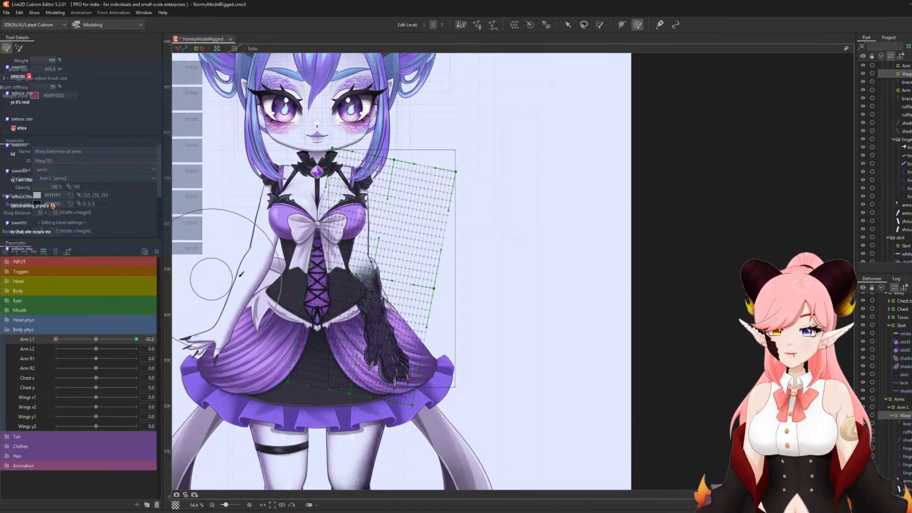
scroll(375, 299, up, 3)
scroll(303, 276, up, 2)
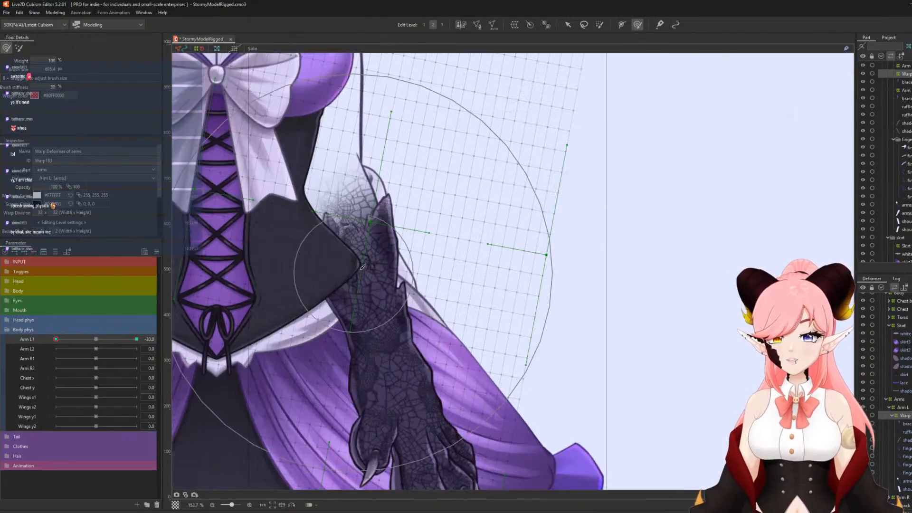
scroll(310, 282, up, 3)
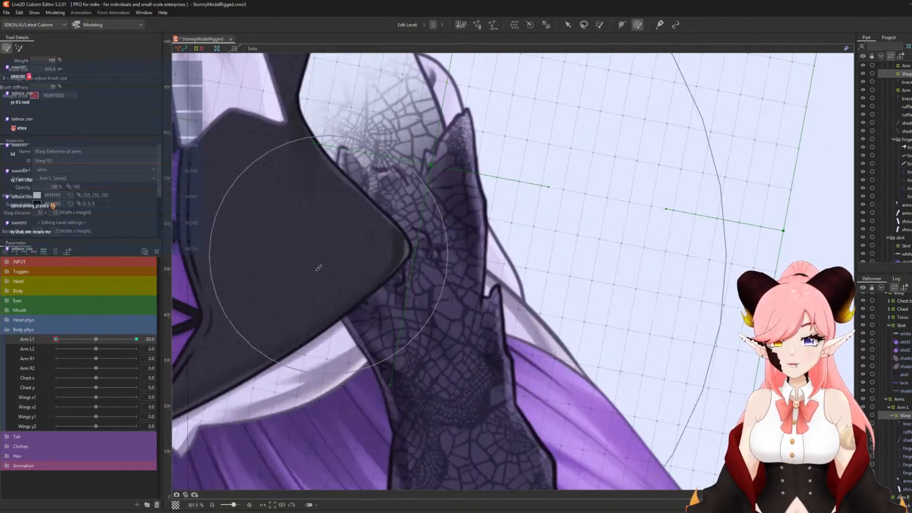
scroll(368, 238, down, 8)
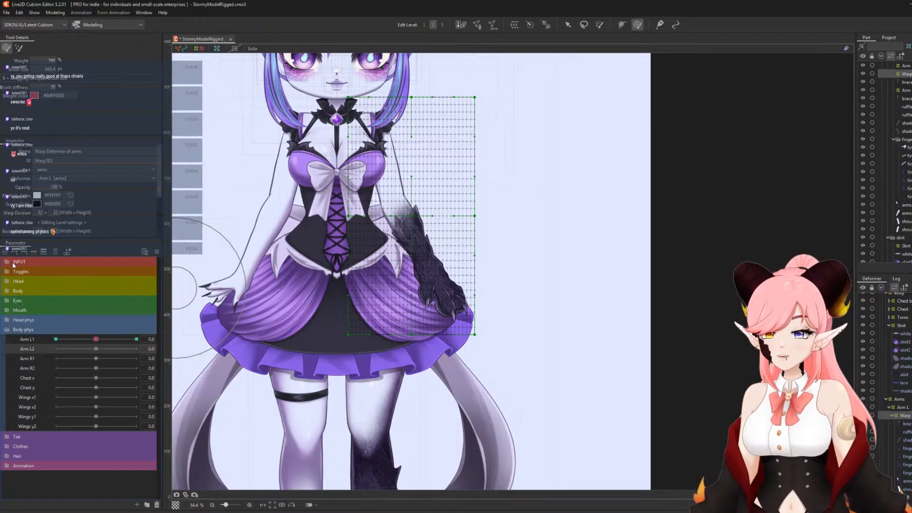
Add three keys to Arm L2 and bend the forearm outward at value 30 with a temporary deform path.
click(25, 252)
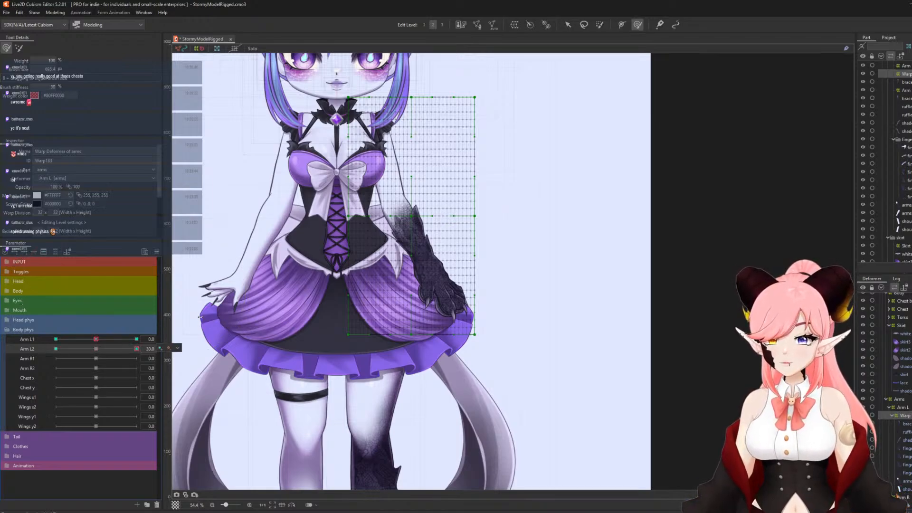
click(600, 25)
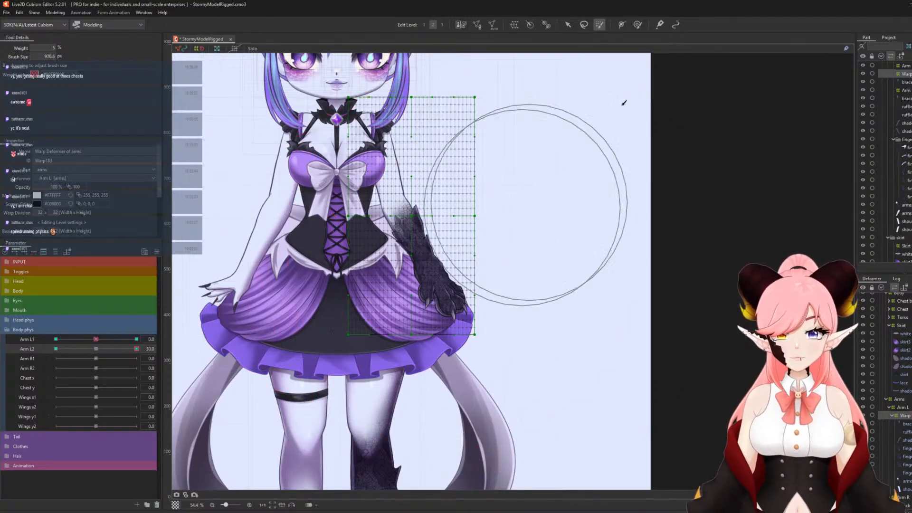
click(568, 25)
key(ctrl+t)
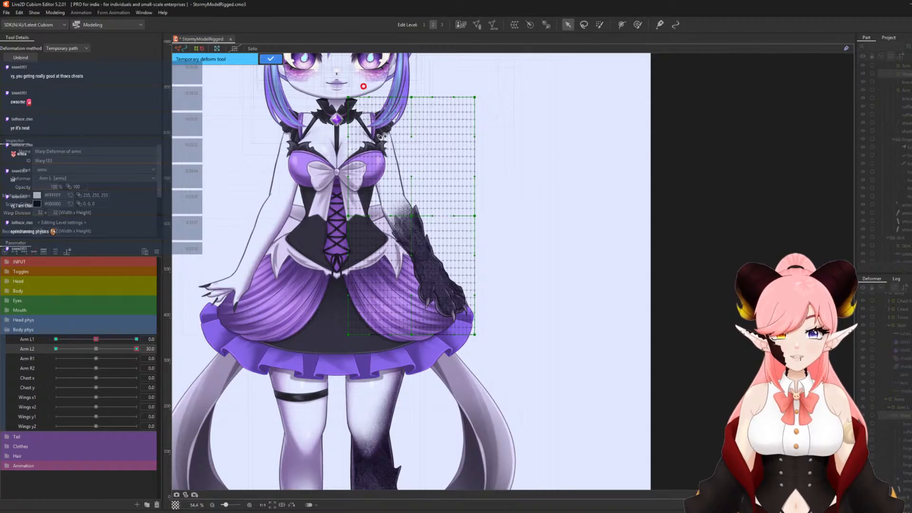
click(482, 349)
drag(478, 346, 527, 304)
click(419, 242)
drag(420, 242, 422, 238)
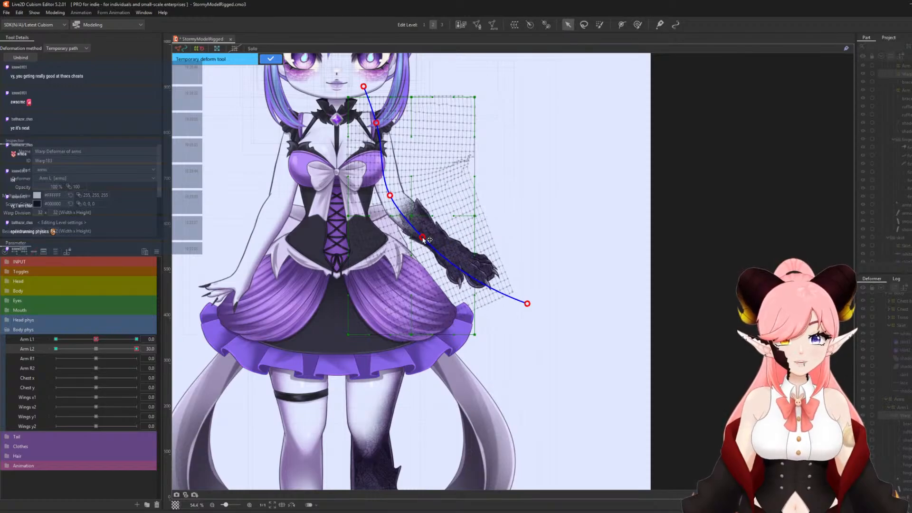
Raise the hand end of the temporary path further at Arm L2 value 30 and apply the deformation.
drag(137, 349, 167, 366)
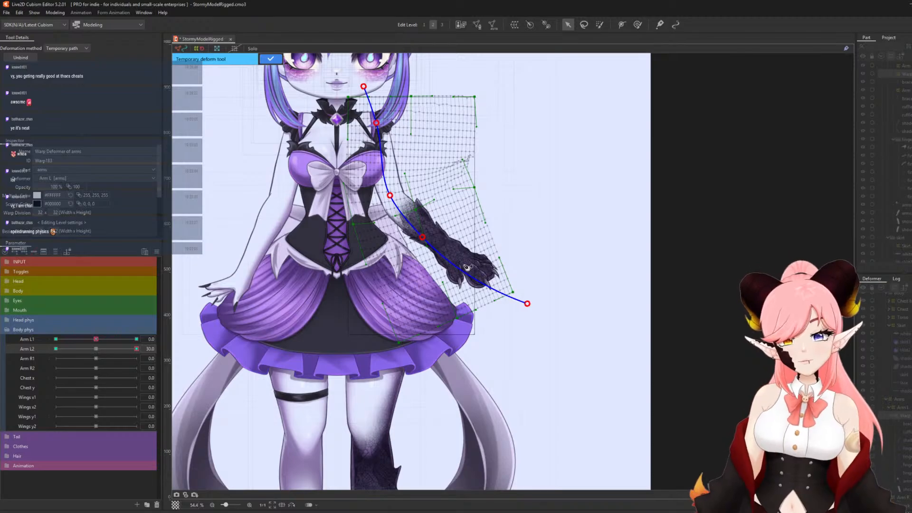
drag(528, 304, 542, 278)
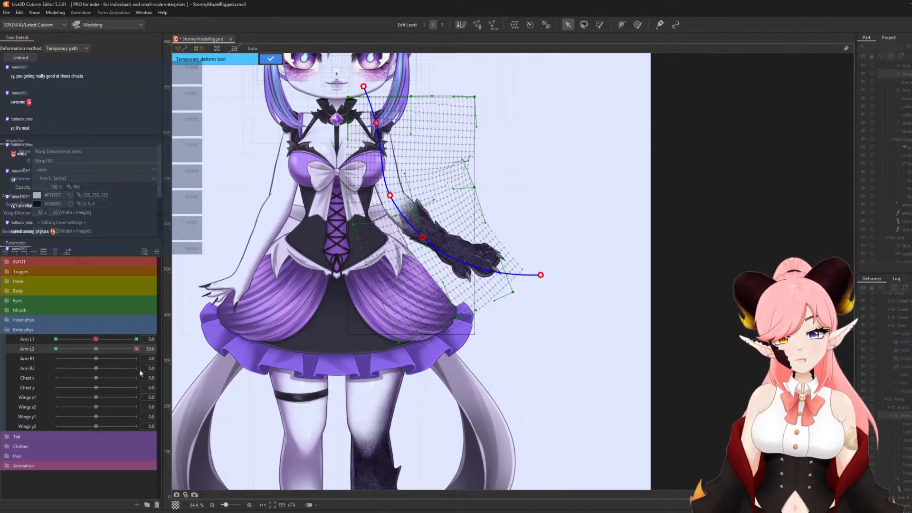
drag(133, 348, 164, 356)
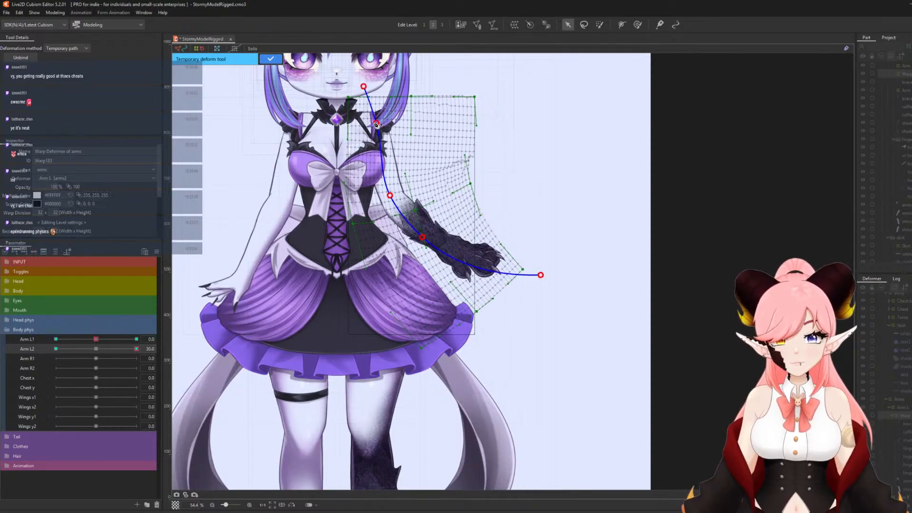
click(269, 59)
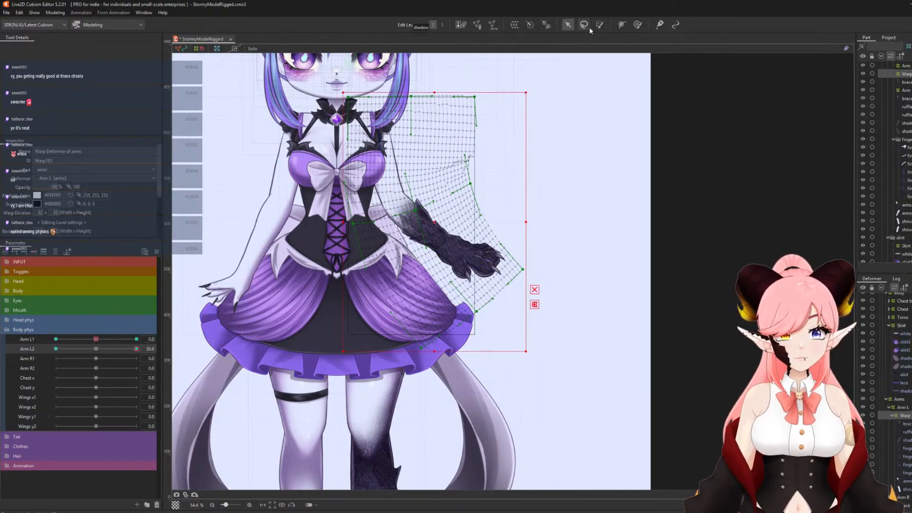
Bend the forearm inward toward the body at Arm L2 value -30 with a temporary deform path and apply it.
click(601, 24)
click(55, 349)
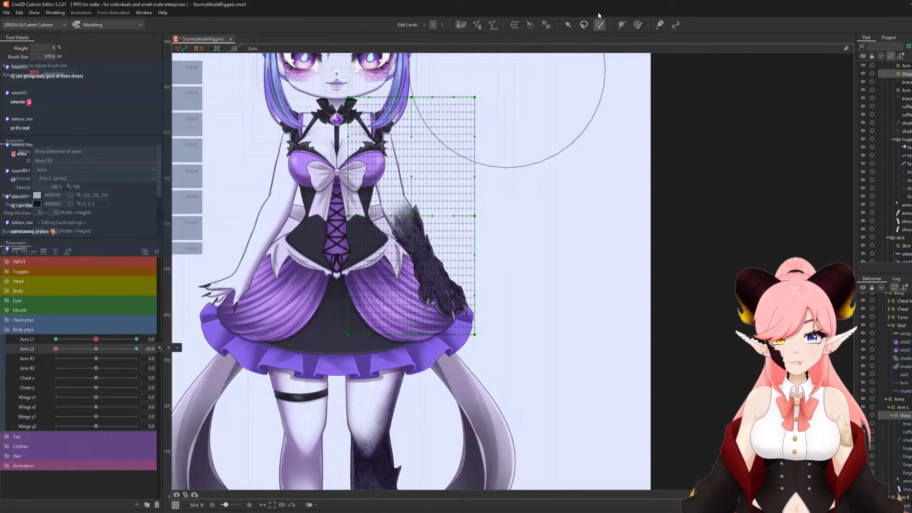
click(568, 25)
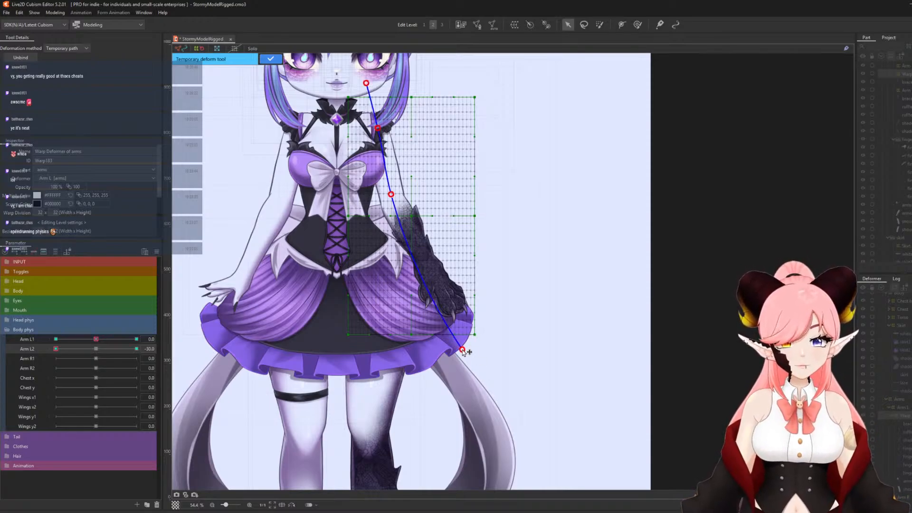
drag(463, 350, 421, 368)
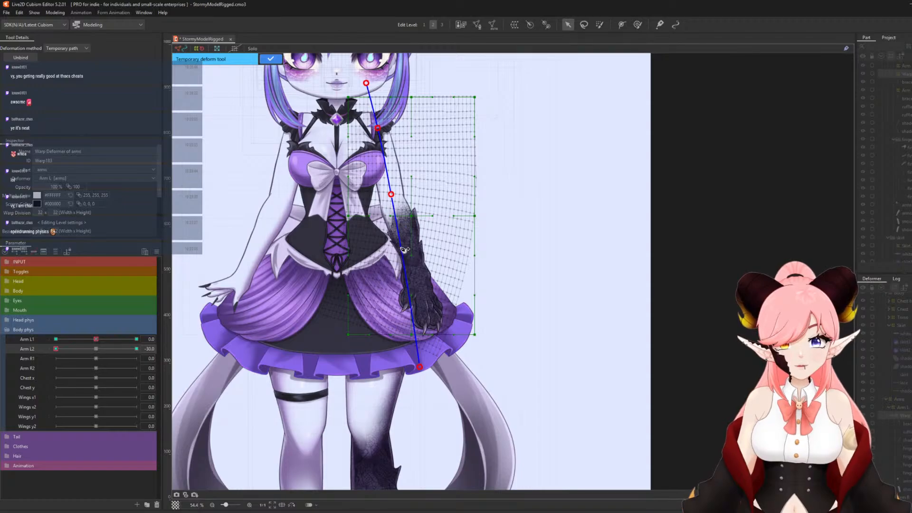
drag(401, 247, 399, 248)
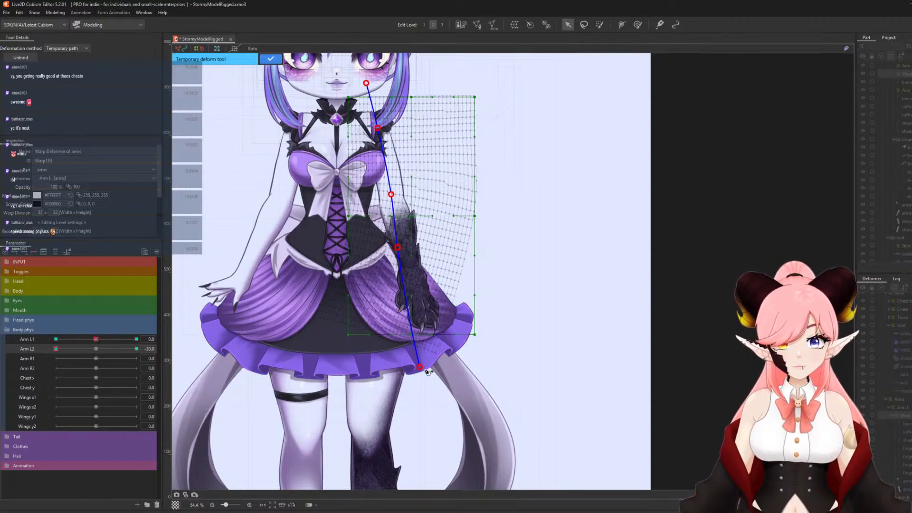
drag(421, 368, 390, 367)
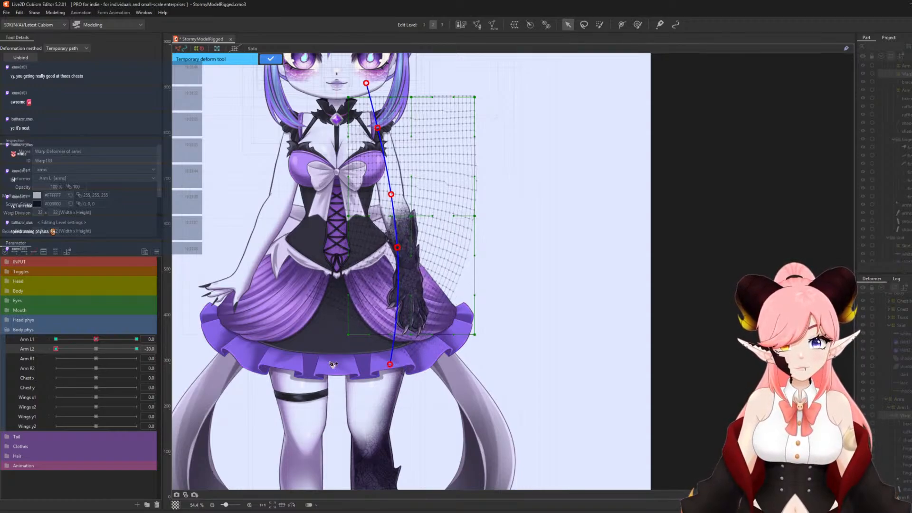
drag(60, 350, 35, 355)
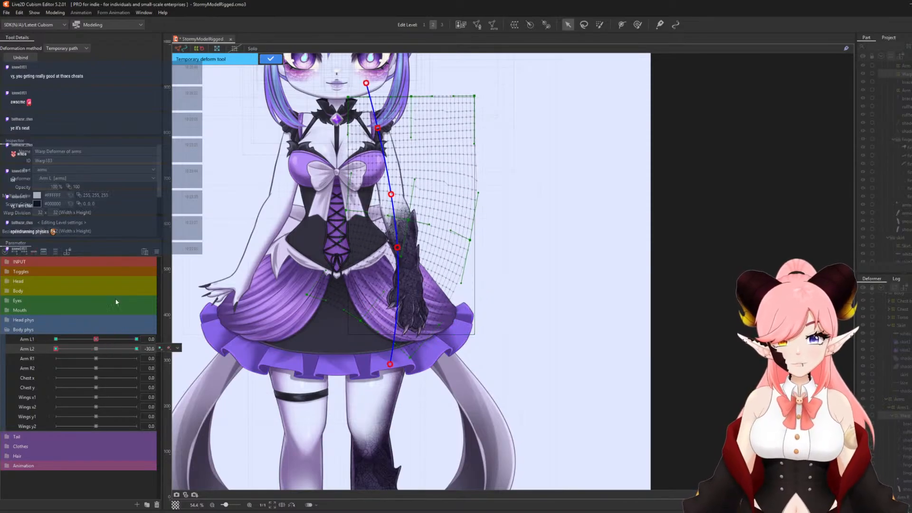
click(270, 59)
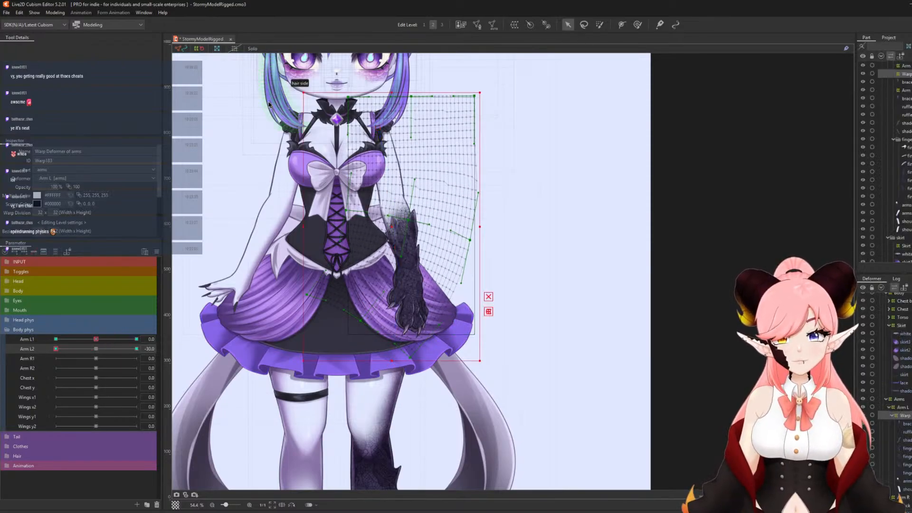
Return Arm L2 to 0 and set its extended interpolation to Ellipse Interpolation for the arm's warp deformer.
click(96, 349)
click(156, 252)
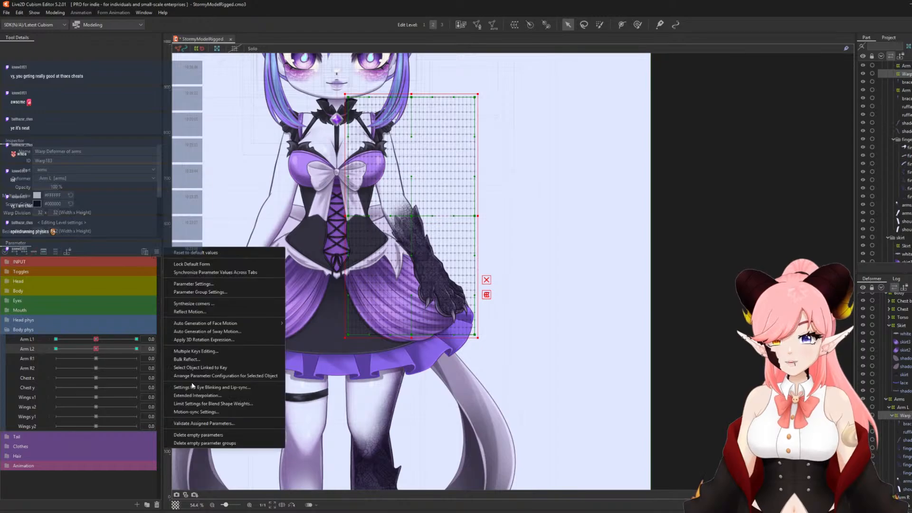
click(214, 397)
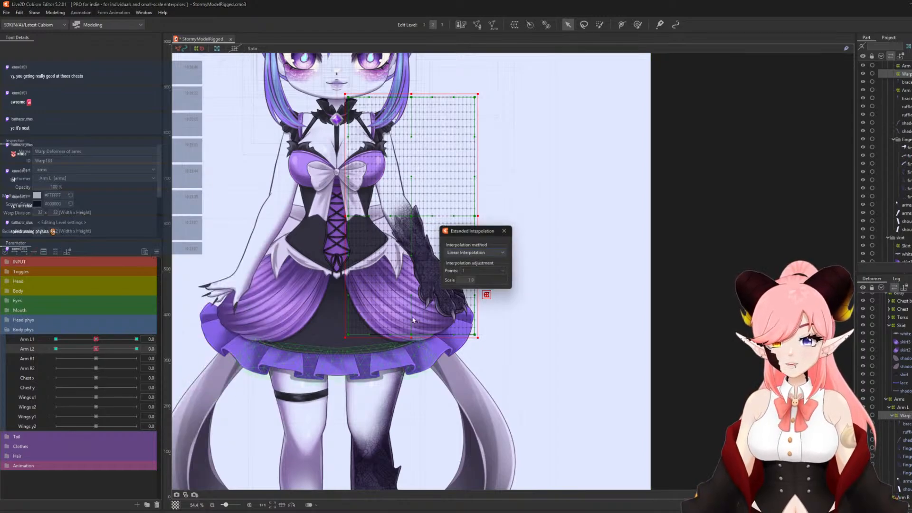
click(475, 253)
click(463, 263)
click(471, 271)
click(472, 294)
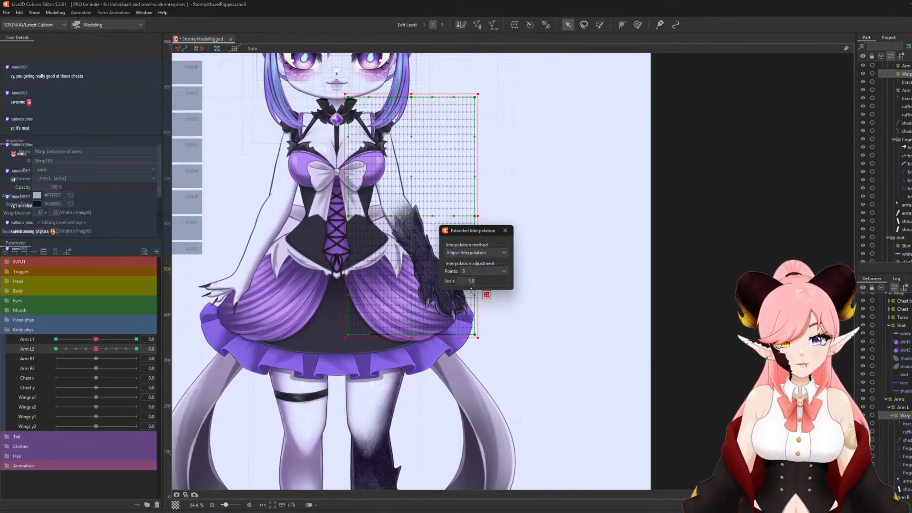
click(506, 231)
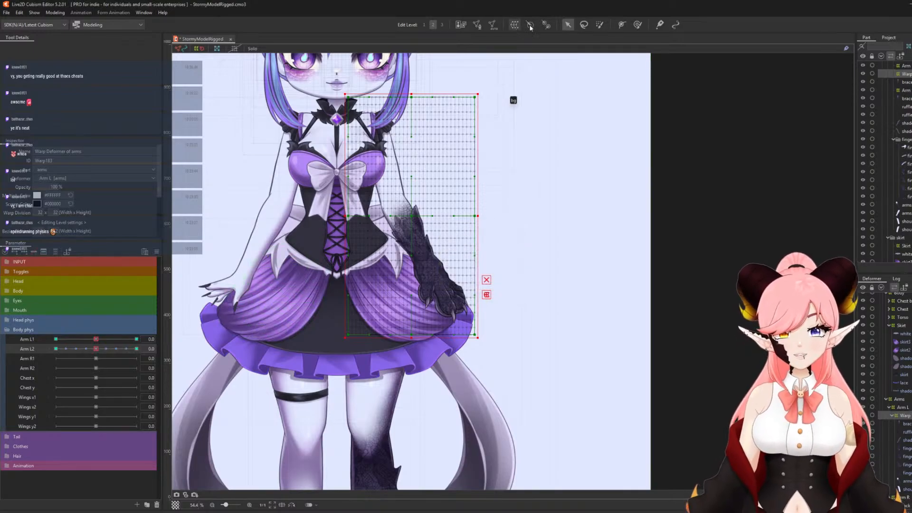
Brush-select the upper part of the arm's warp deformer and paste the default form onto it at Arm L2 values 30 and -30.
click(600, 24)
mouse_move(371, 91)
mouse_down()
mouse_move(391, 88)
mouse_move(284, 181)
mouse_move(397, 121)
mouse_move(320, 147)
mouse_move(425, 101)
mouse_up()
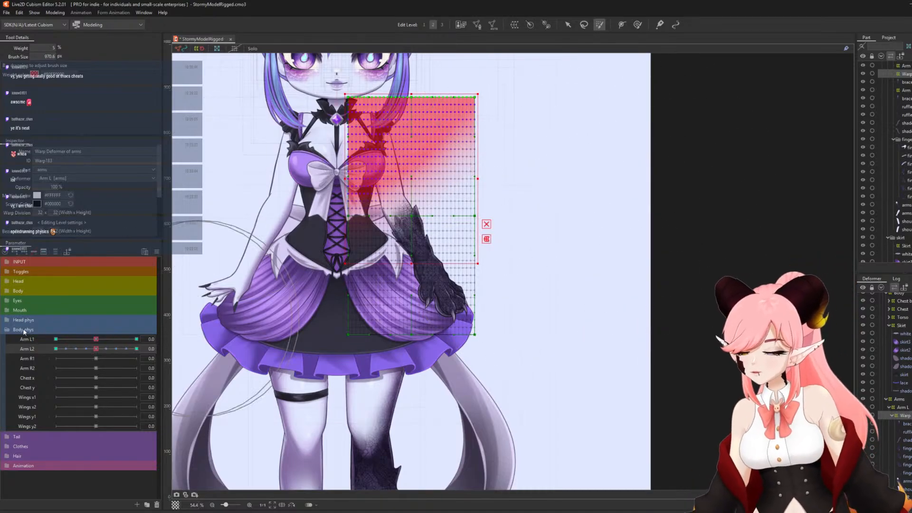
click(136, 348)
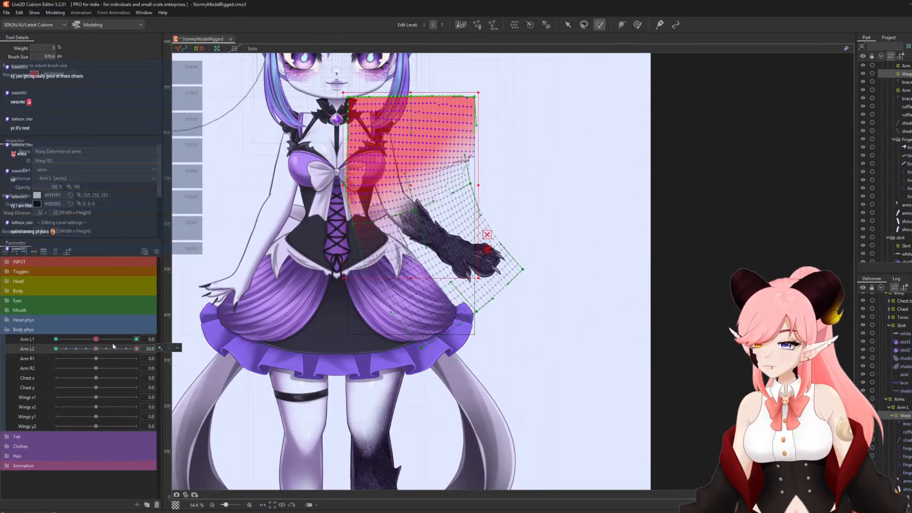
key(ctrl+v)
click(56, 348)
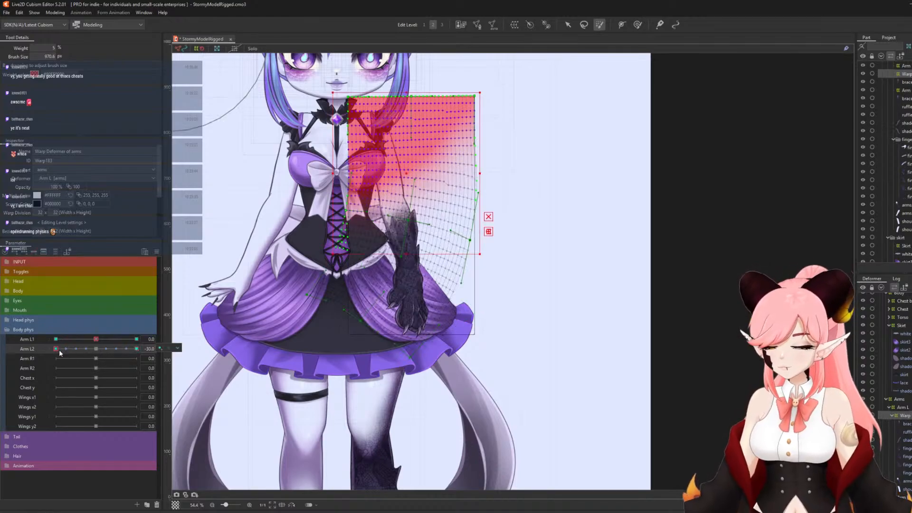
drag(59, 350, 15, 331)
click(96, 349)
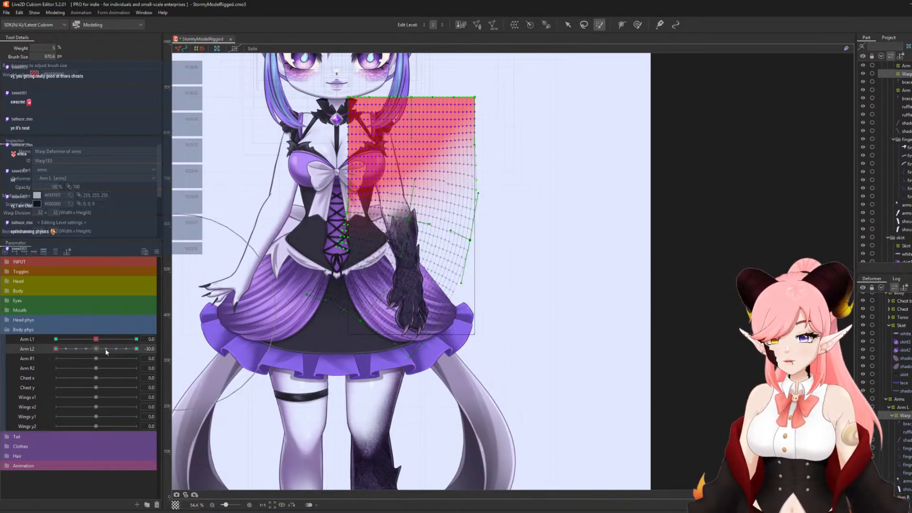
Open the physics settings and turn off the external application integration with VTube Studio.
click(56, 13)
click(66, 179)
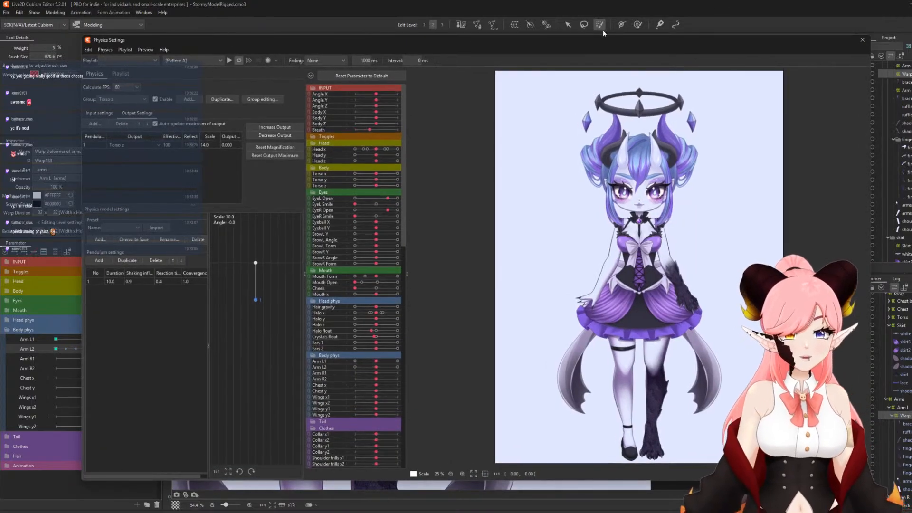
scroll(730, 263, down, 2)
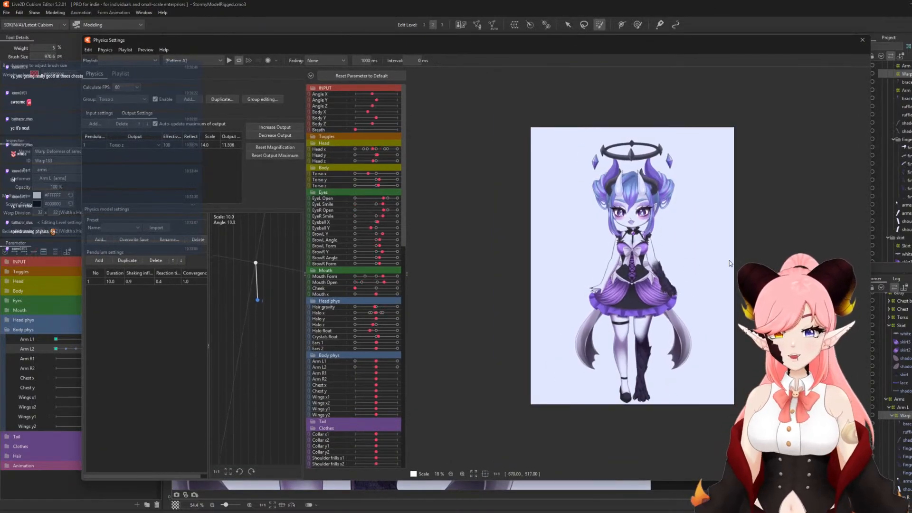
scroll(730, 263, up, 2)
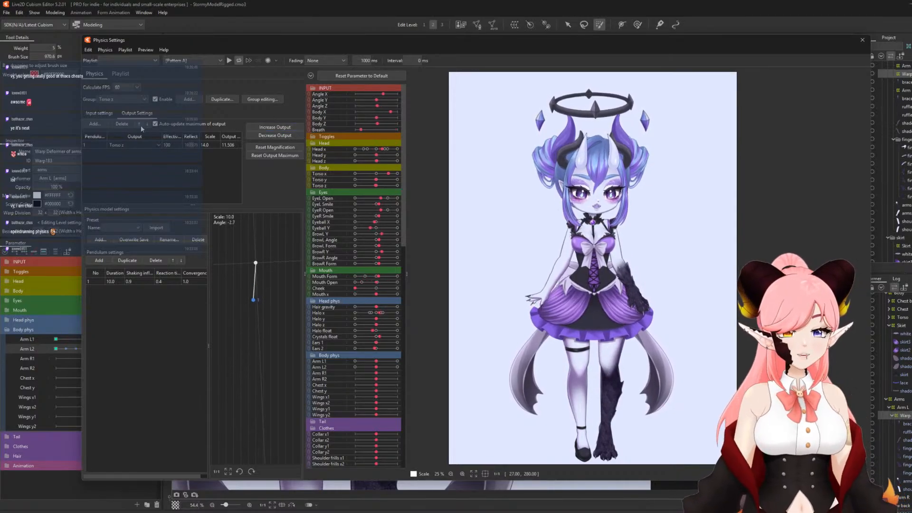
click(145, 50)
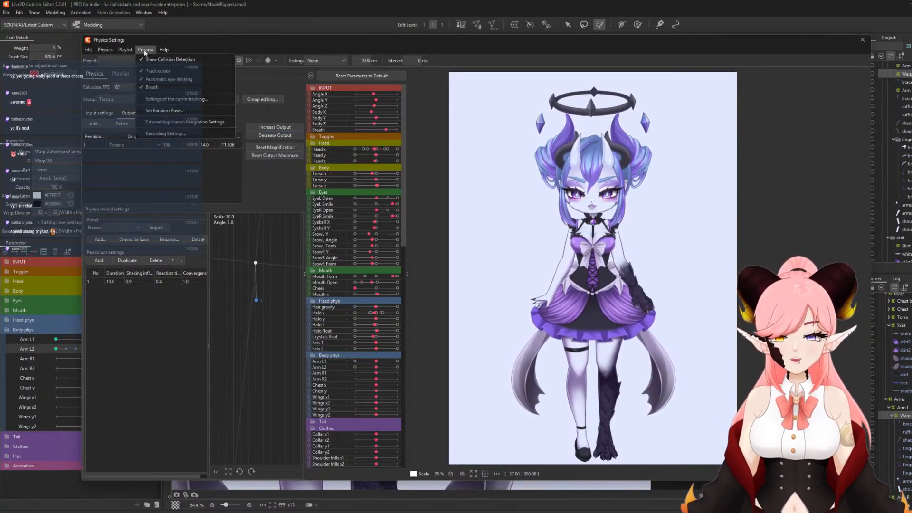
click(183, 122)
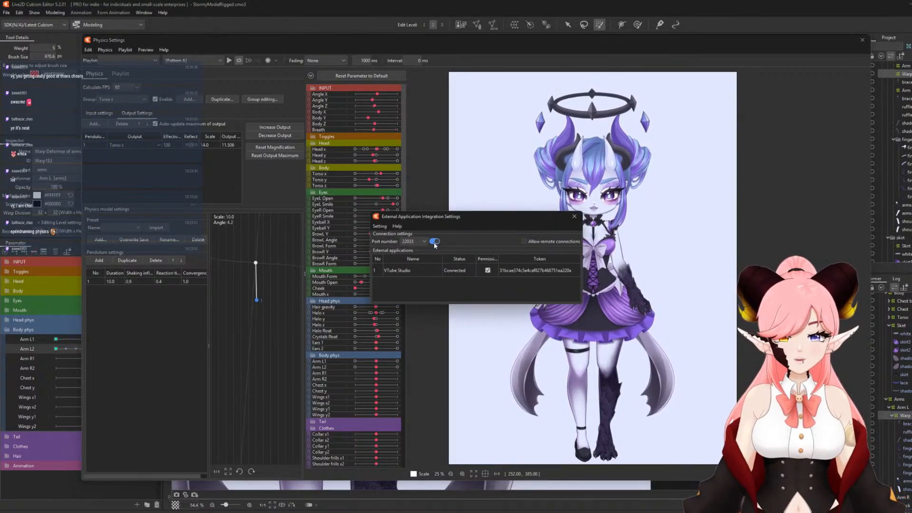
click(574, 216)
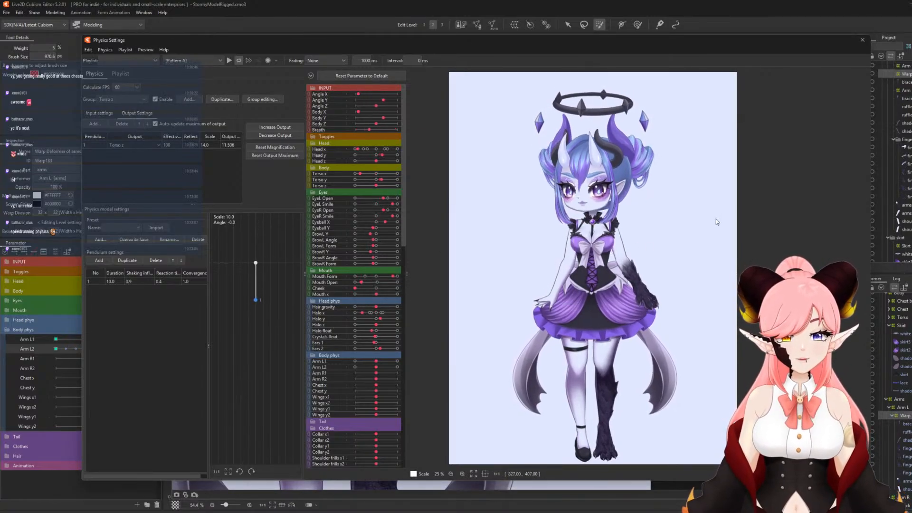
Add a physics group named Arm L phys with the Body Input preset and the Arms physics model preset.
click(189, 100)
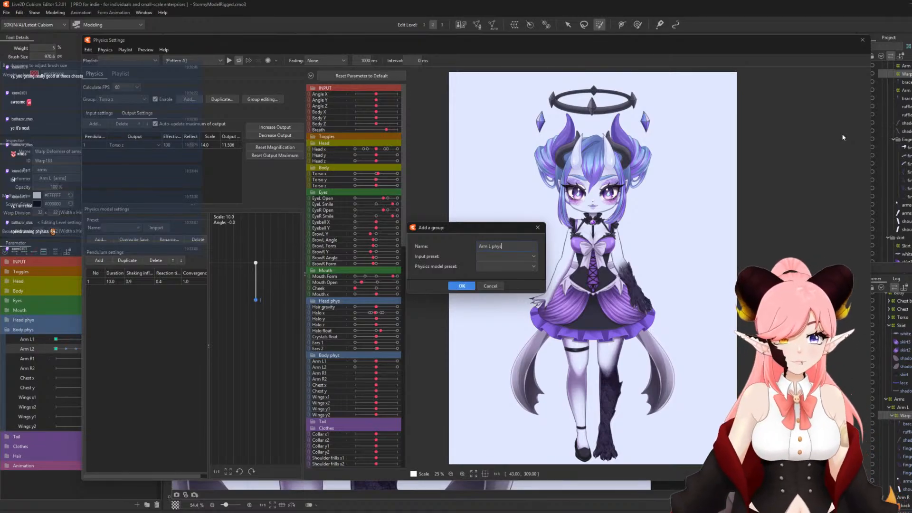
click(485, 257)
click(499, 247)
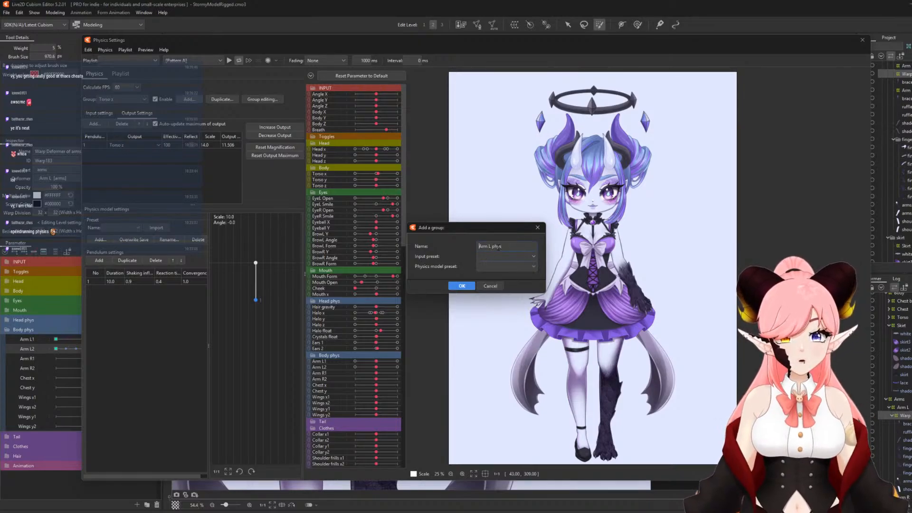
click(497, 255)
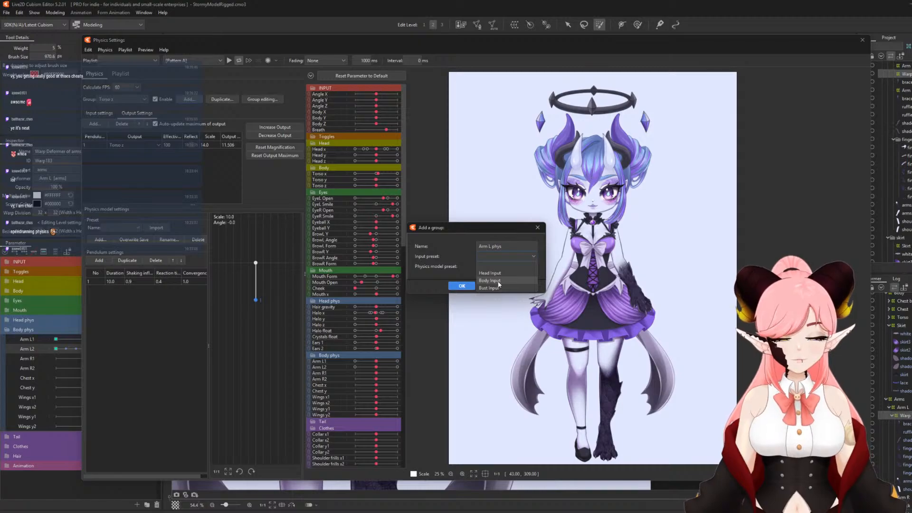
click(495, 267)
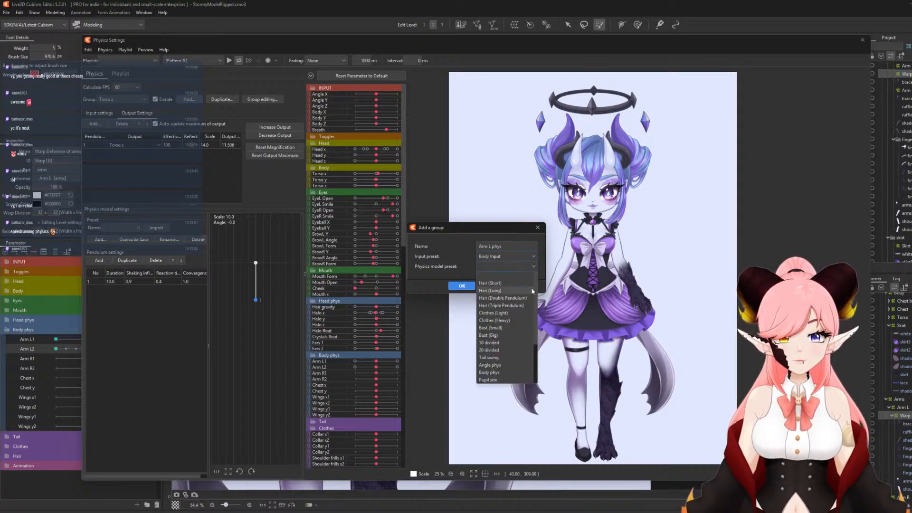
drag(536, 291, 531, 341)
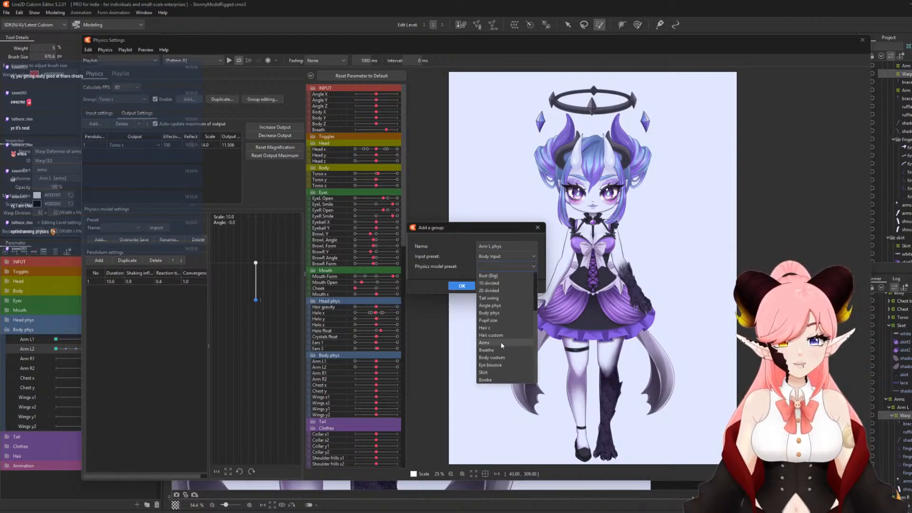
click(484, 342)
click(462, 286)
Add Body Y as an angle input at 100, set Body X to 80, and make Body Z a position input at 20.
click(92, 115)
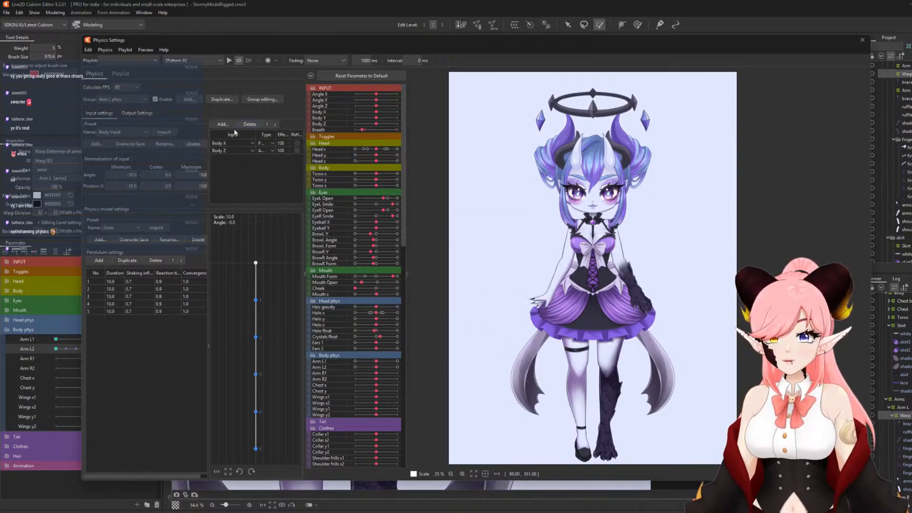
click(221, 124)
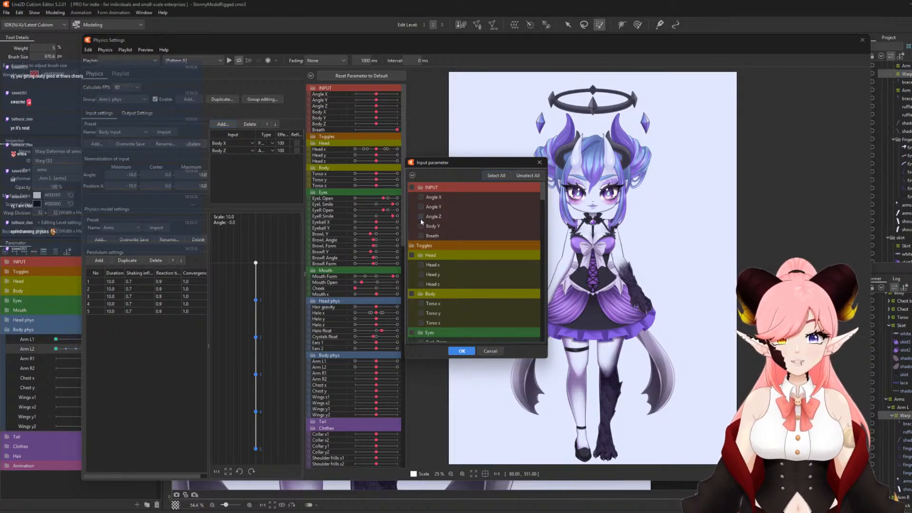
click(462, 351)
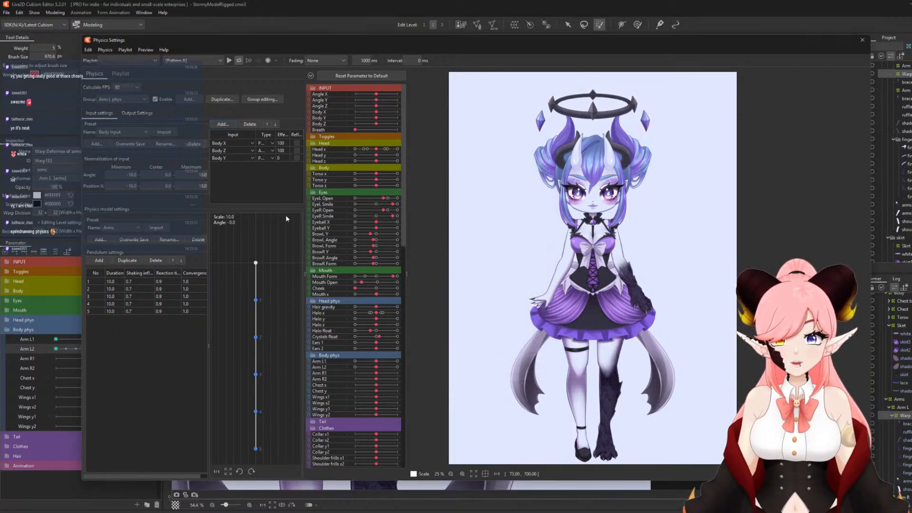
click(283, 150)
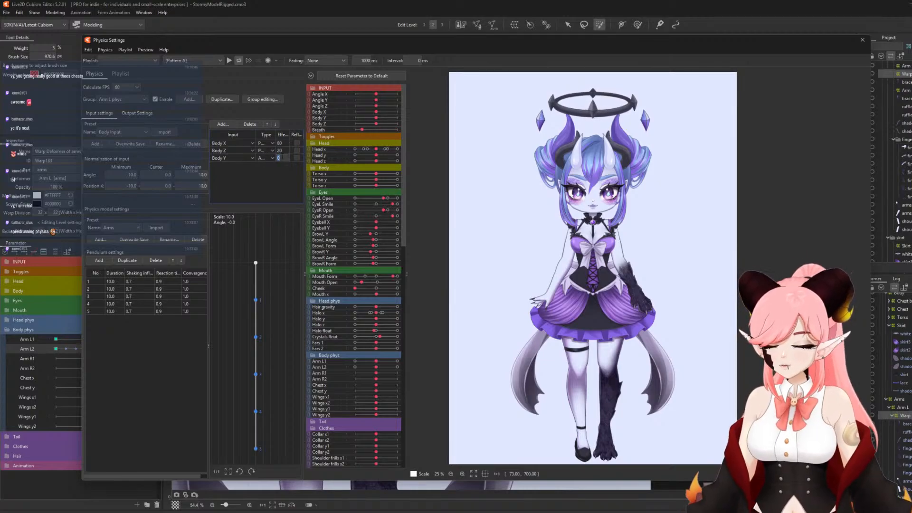
text(00)
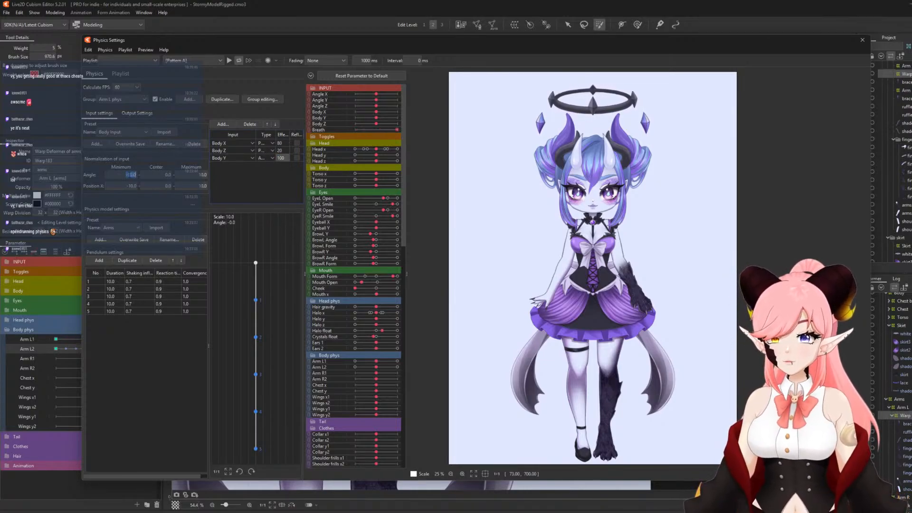
Set the angle normalization range to -30 through 30 and the Body X input effectiveness to 60.
double_click(129, 175)
text(-30)
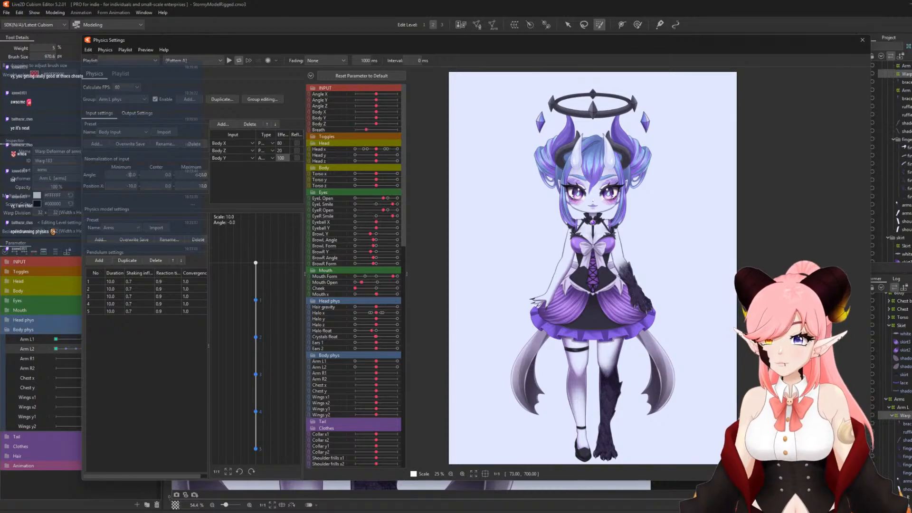
double_click(200, 174)
text(30)
key(Return)
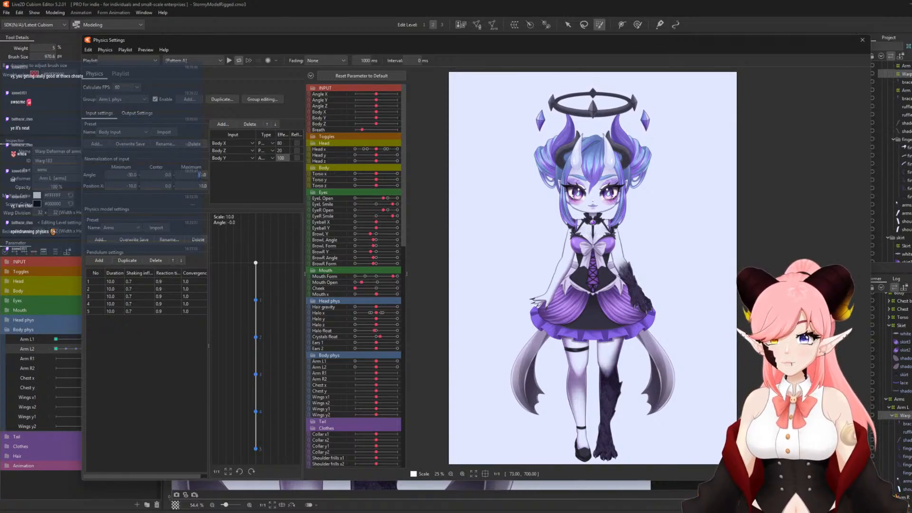
double_click(286, 144)
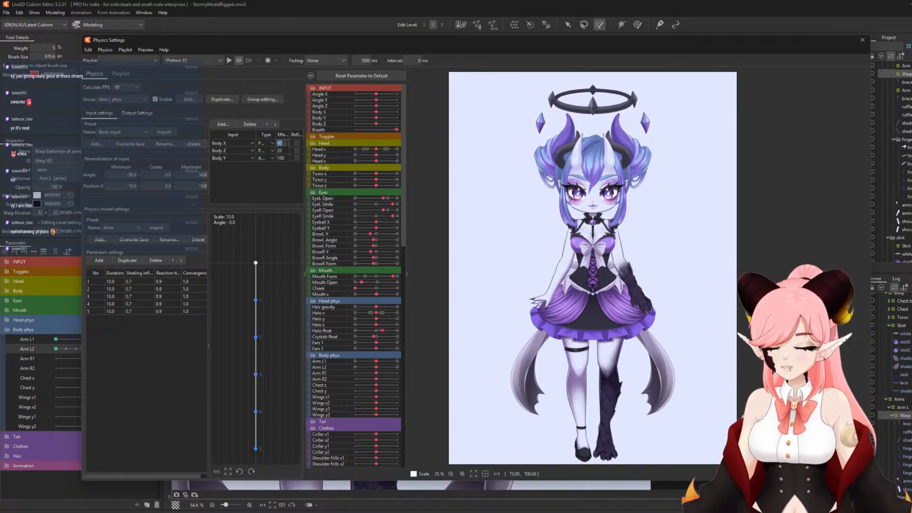
text(6)
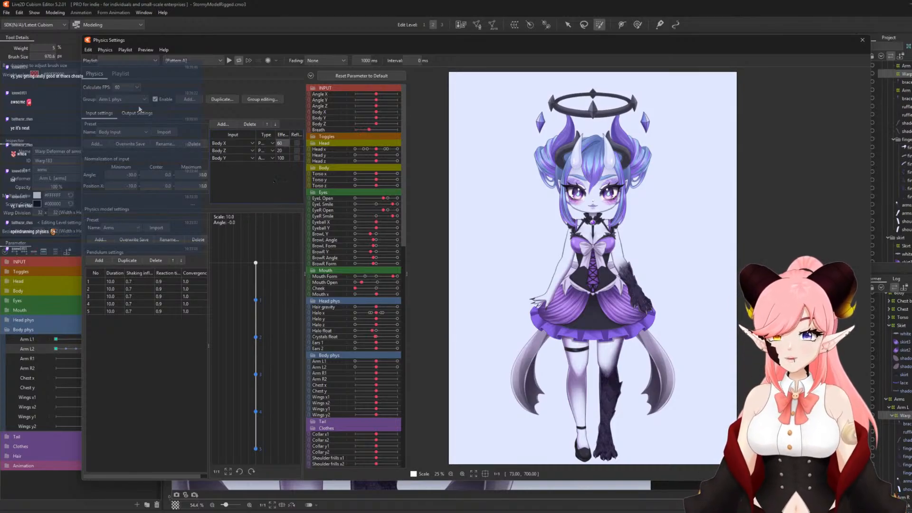
Add Arm L1 and Arm L2 as output parameters of the Arm L phys group.
click(138, 113)
click(95, 123)
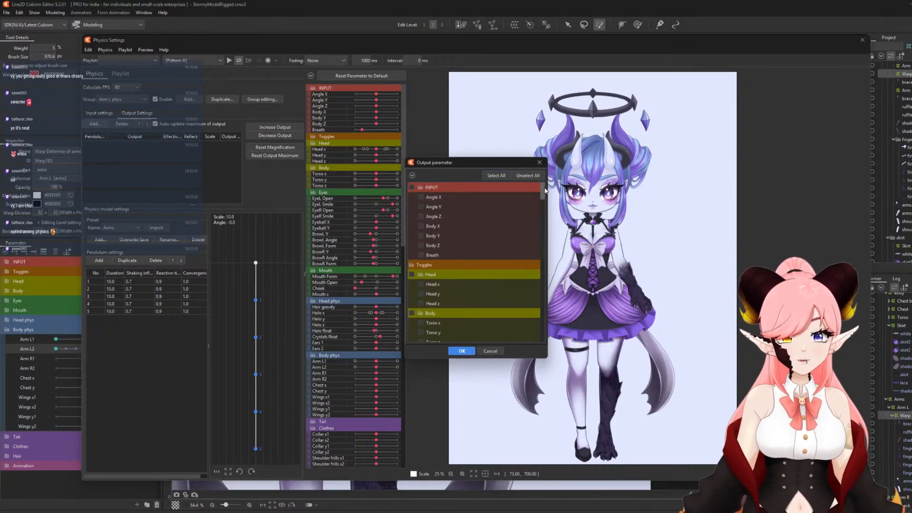
scroll(538, 229, down, 5)
scroll(538, 229, down, 1)
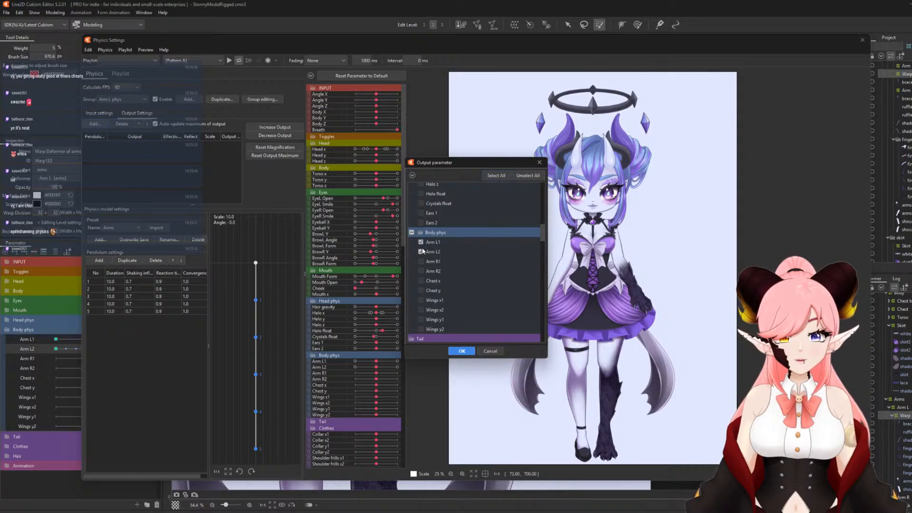
click(450, 349)
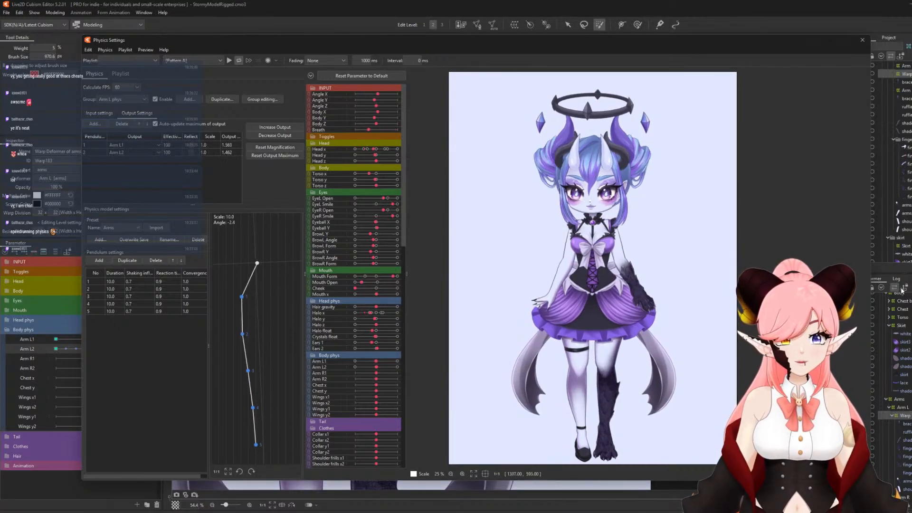
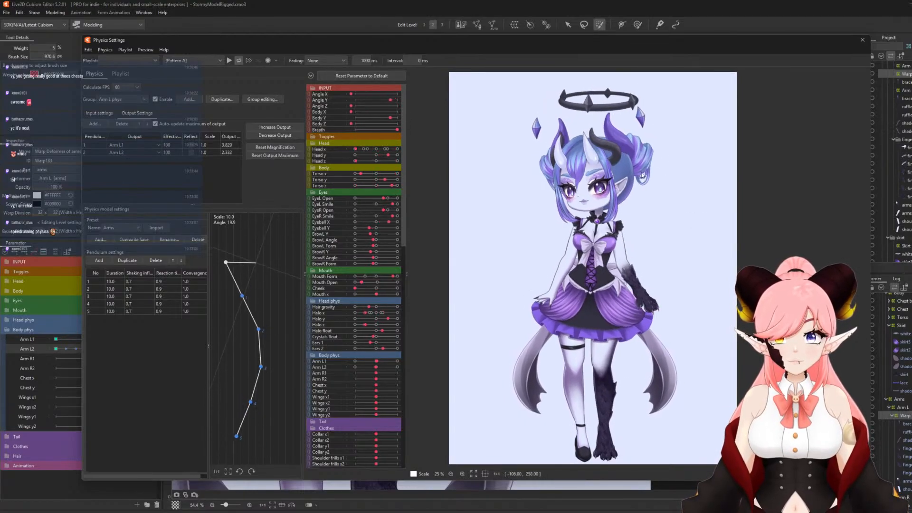
Fit all output magnifications to the parameter range, with the scale set to 25 for Arm L1 and 41 for Arm L2.
click(273, 127)
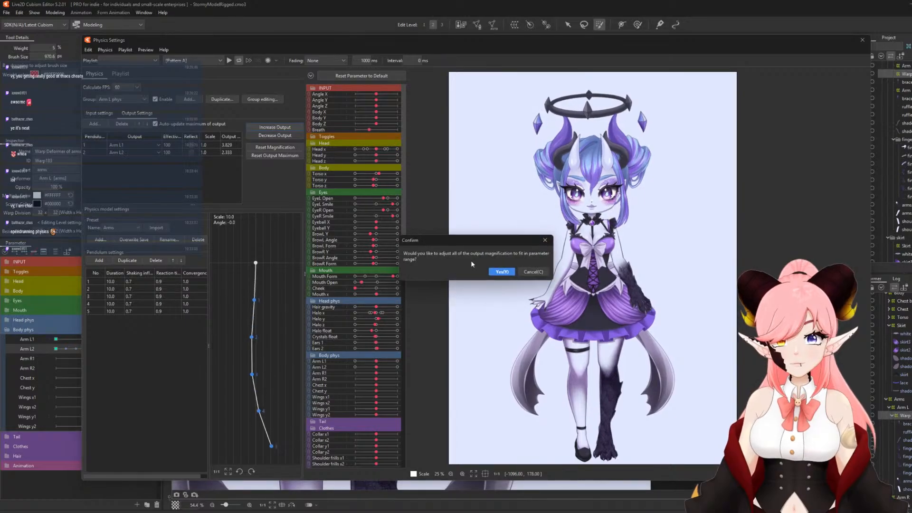
click(497, 263)
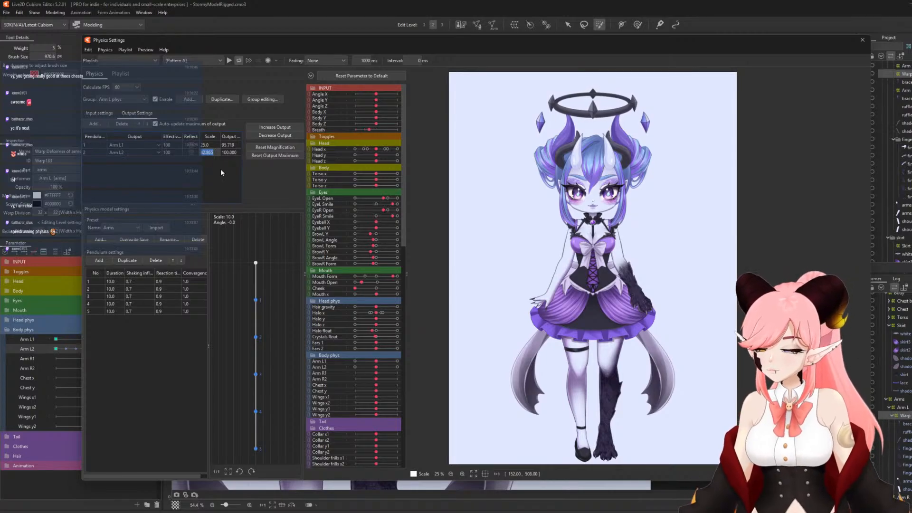
text(41)
key(Return)
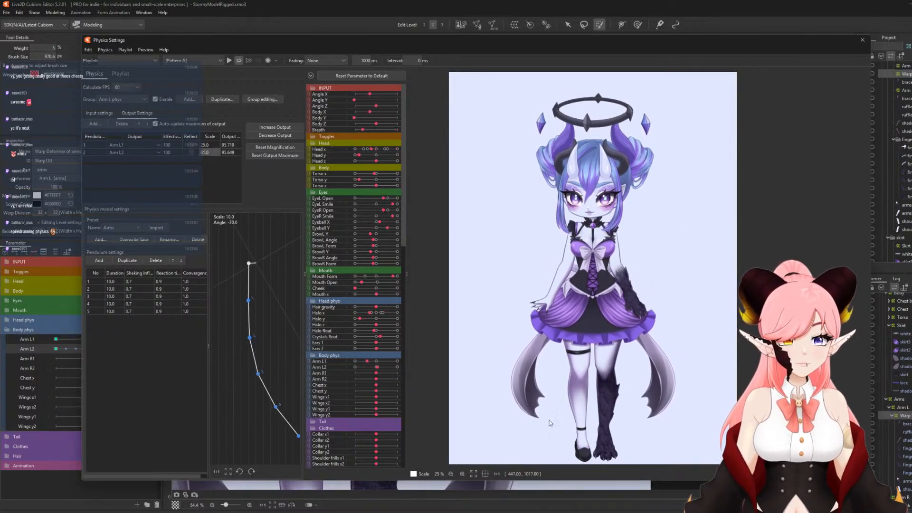
Set the effectiveness of both Arm L phys outputs to 70 and preview the arm's motion.
click(101, 113)
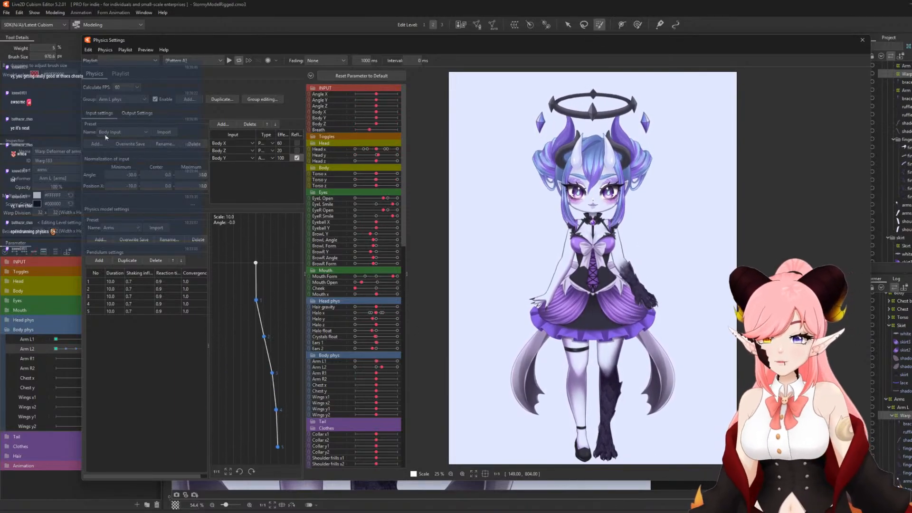
click(128, 114)
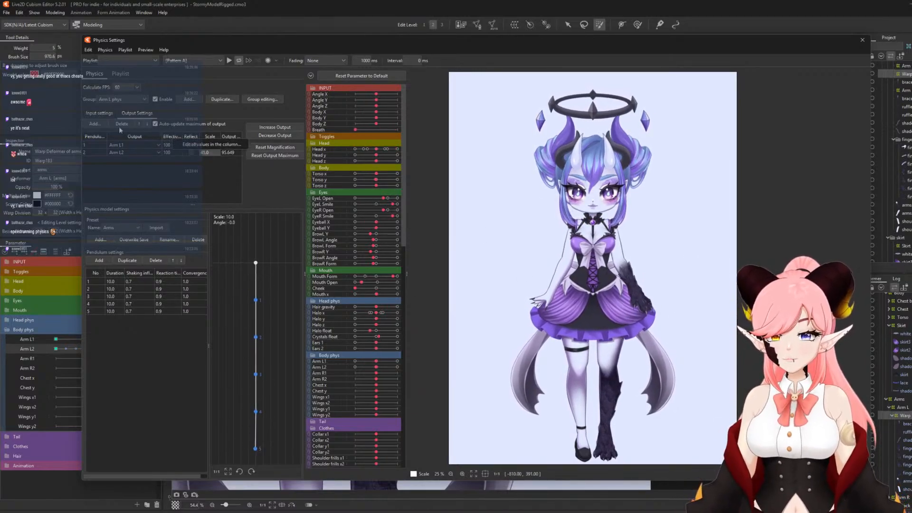
click(193, 145)
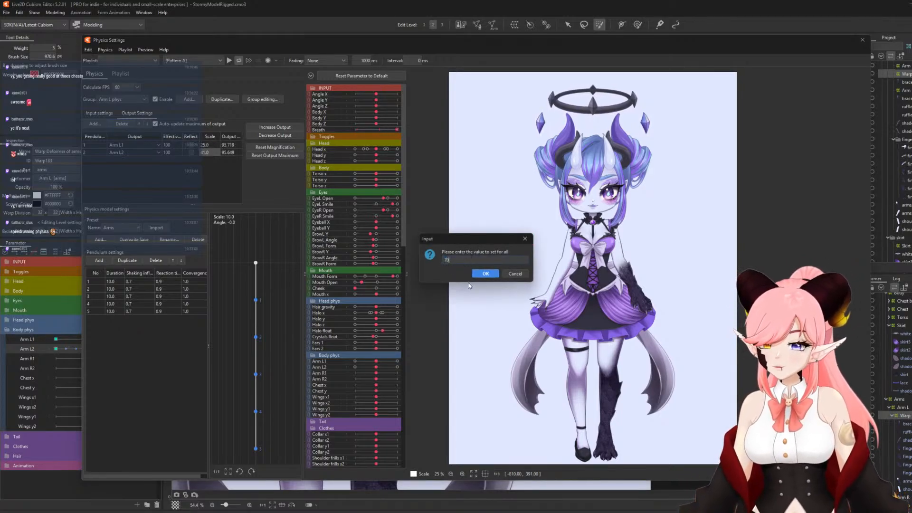
click(487, 274)
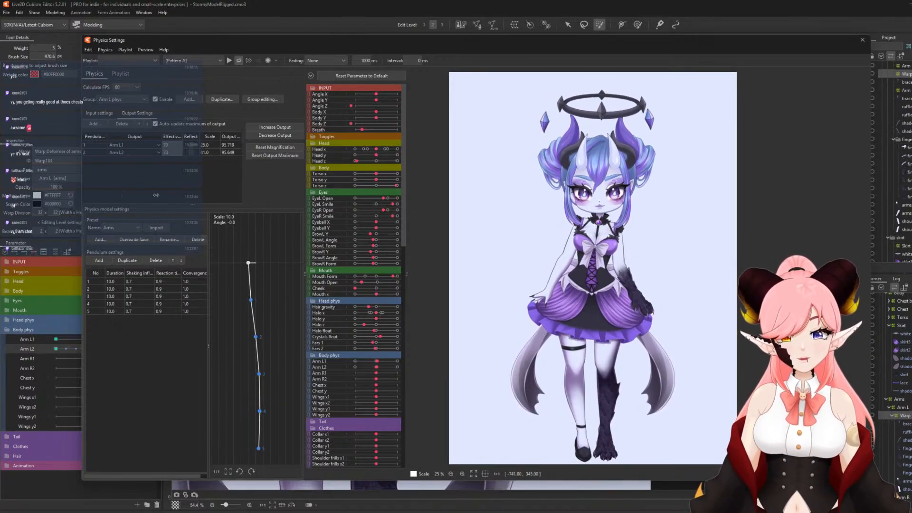
Try reflecting the Body Z input of the Arm L phys group, then turn its reflection back off.
click(100, 113)
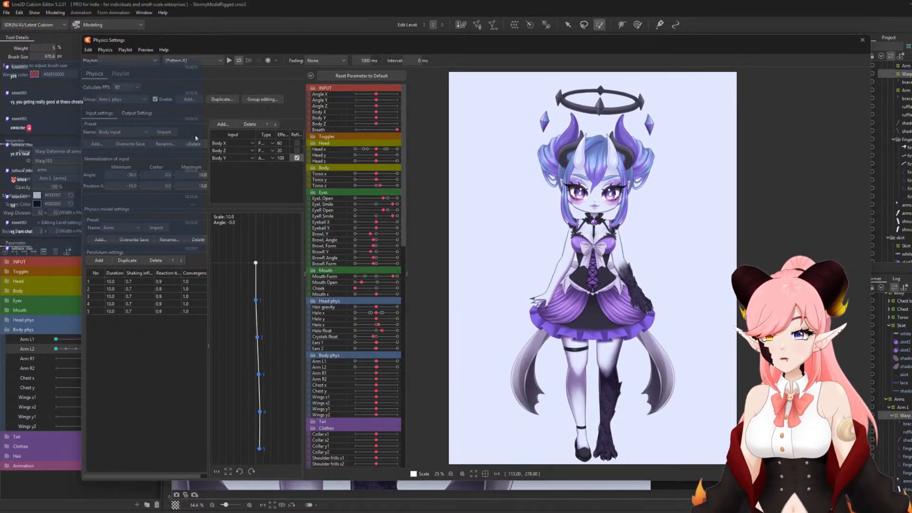
click(297, 150)
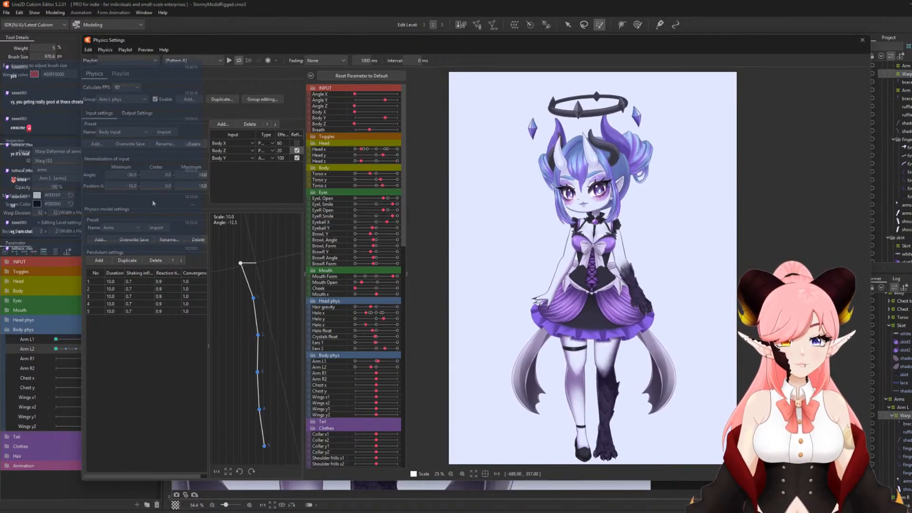
click(297, 151)
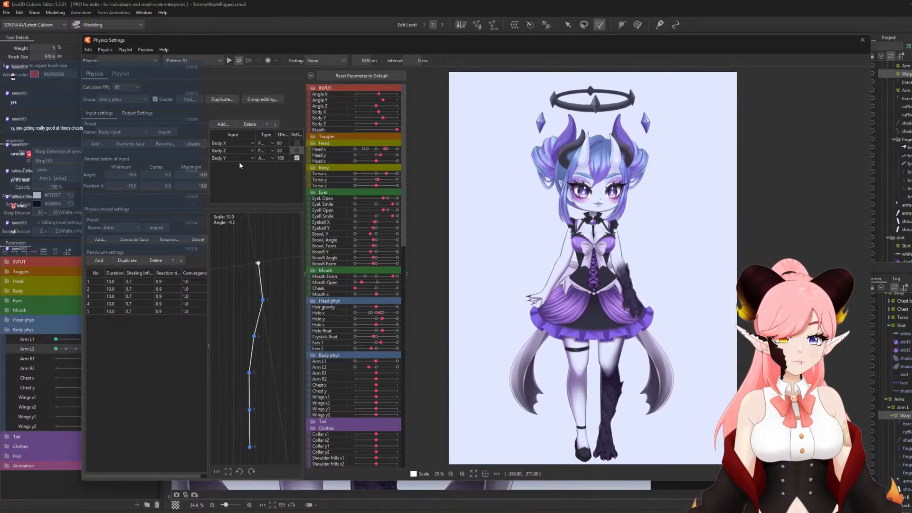
Set the Body X input's effectiveness to 50 and test the left arm's swing on the model preview.
click(137, 113)
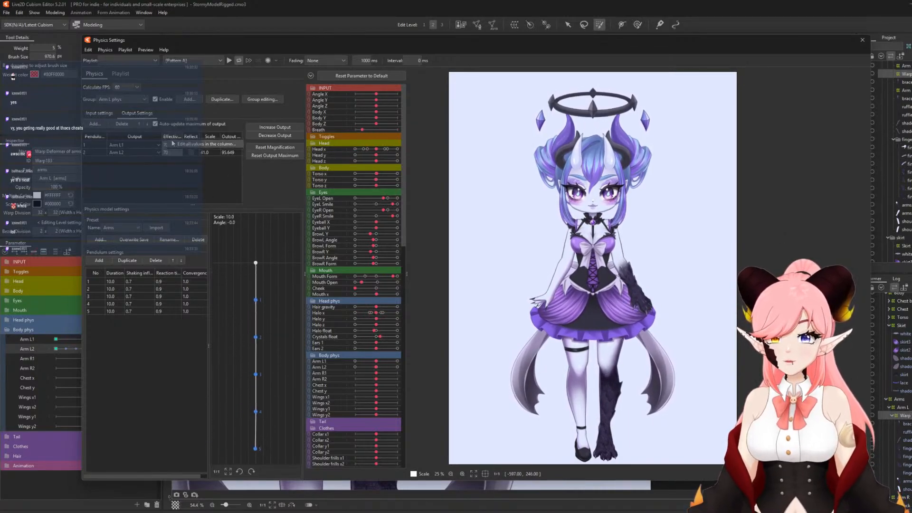
click(100, 114)
double_click(286, 143)
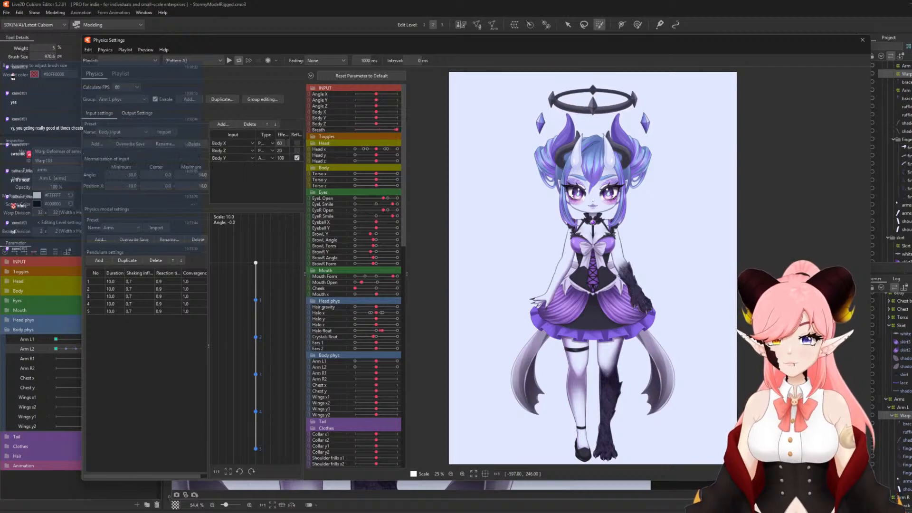
text(50)
key(Return)
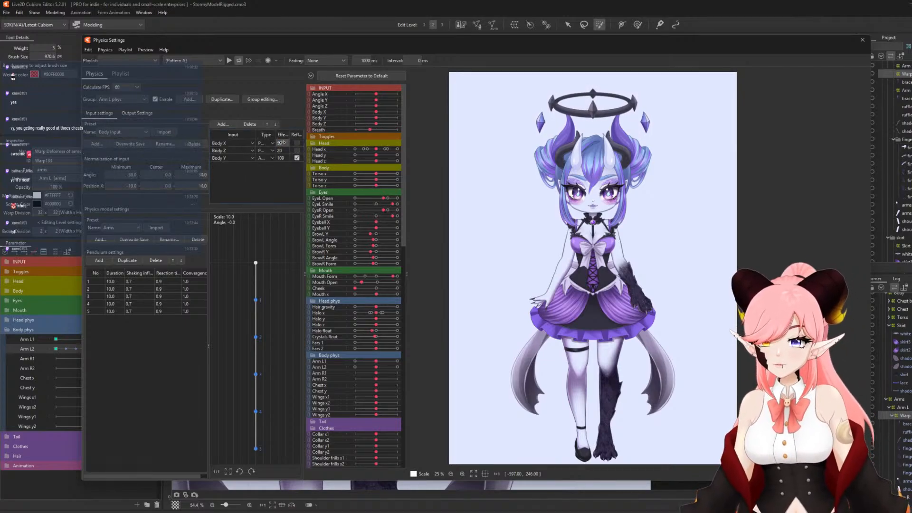
drag(537, 225, 761, 450)
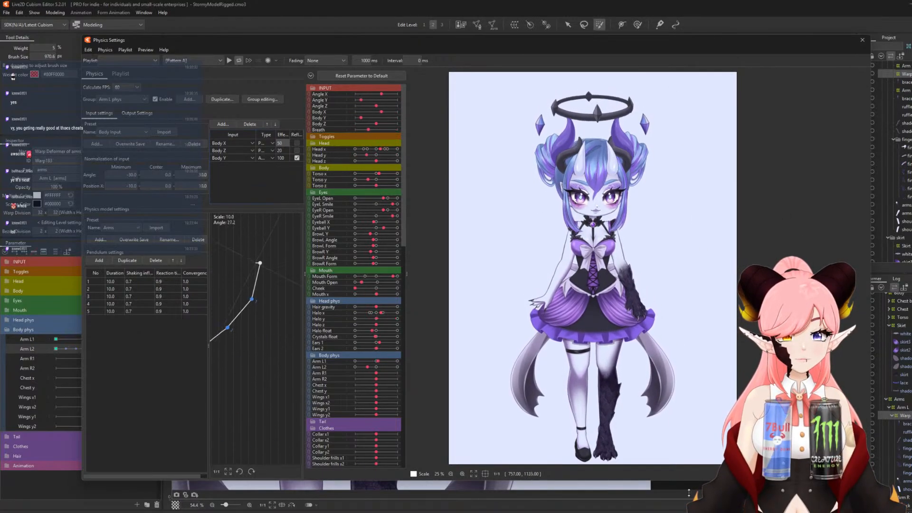
Set the effectiveness of both Arm L phys outputs to 80 and test the arm's motion in the preview.
click(137, 113)
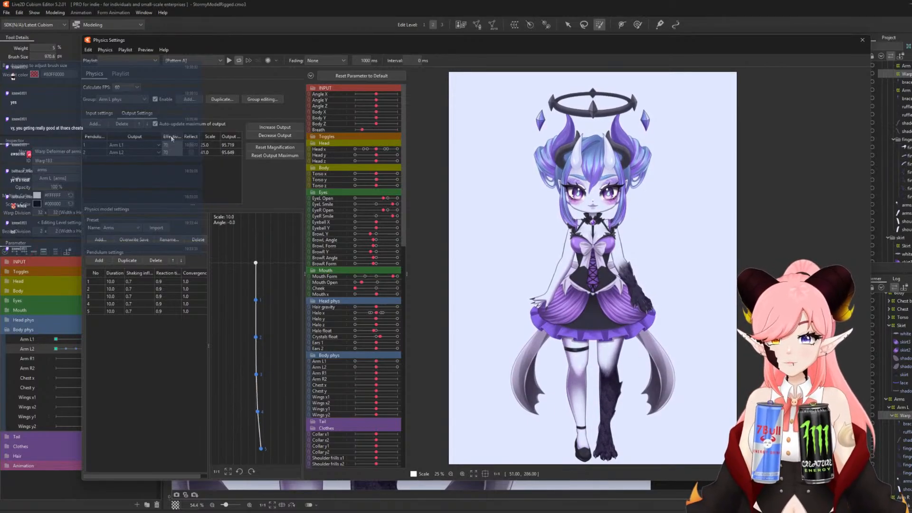
double_click(210, 136)
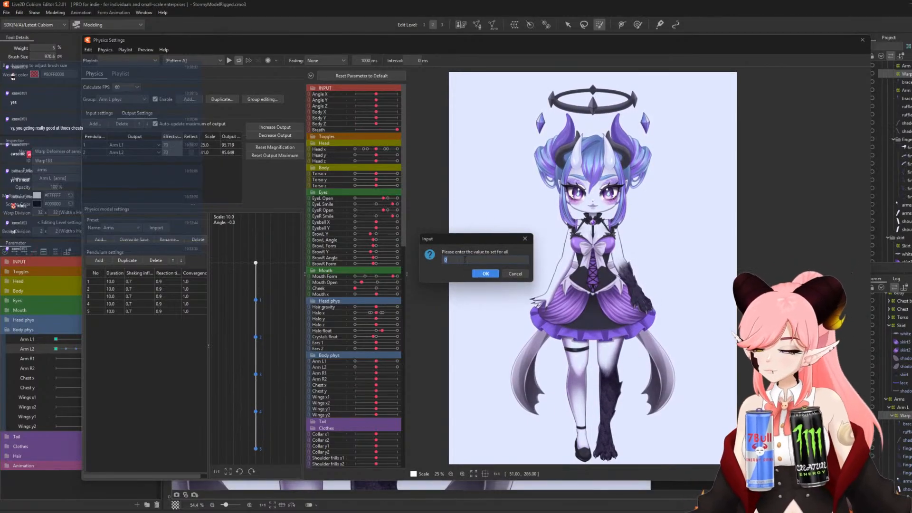
click(484, 274)
drag(621, 301, 808, 252)
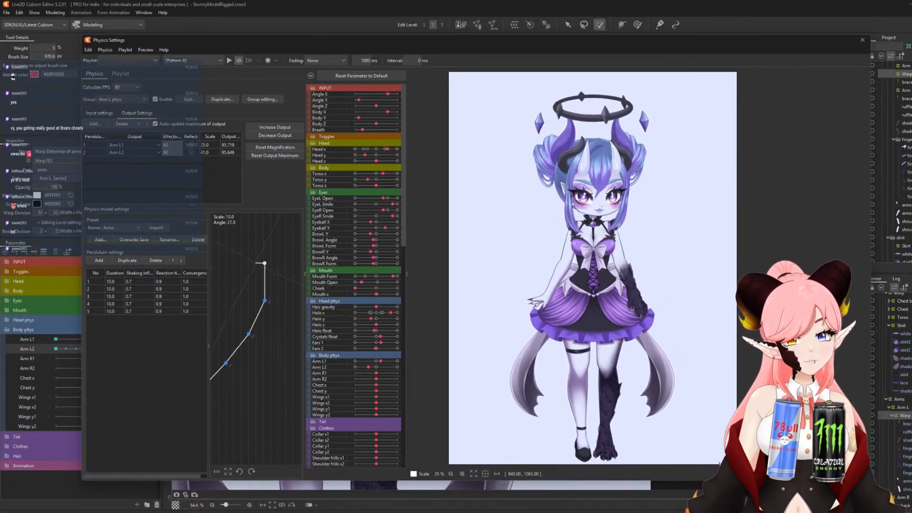
drag(720, 465, 630, 311)
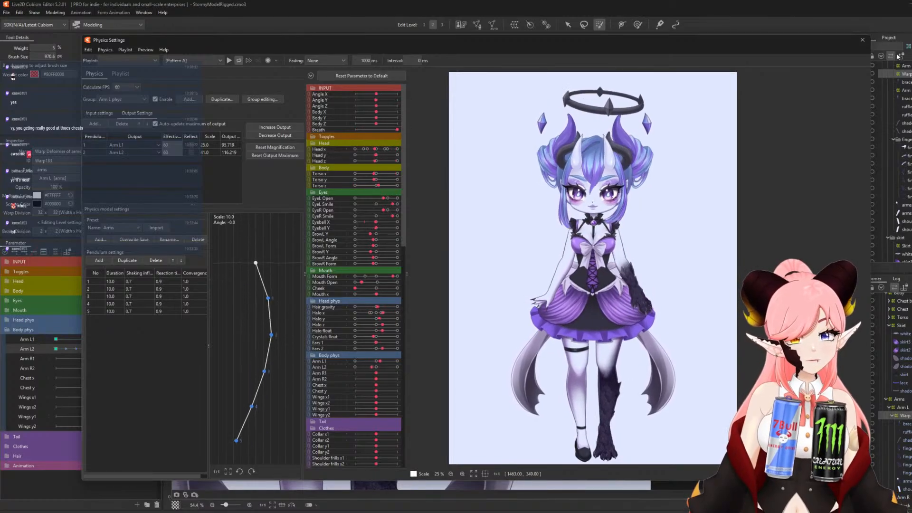
Close the physics settings and select the Arm R1 parameter for the other arm.
click(862, 41)
scroll(563, 314, down, 4)
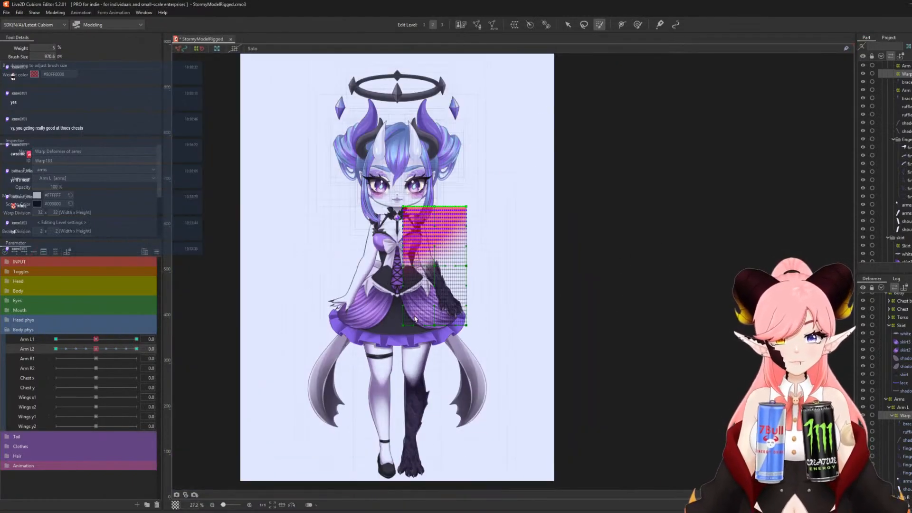
scroll(495, 312, up, 4)
click(19, 359)
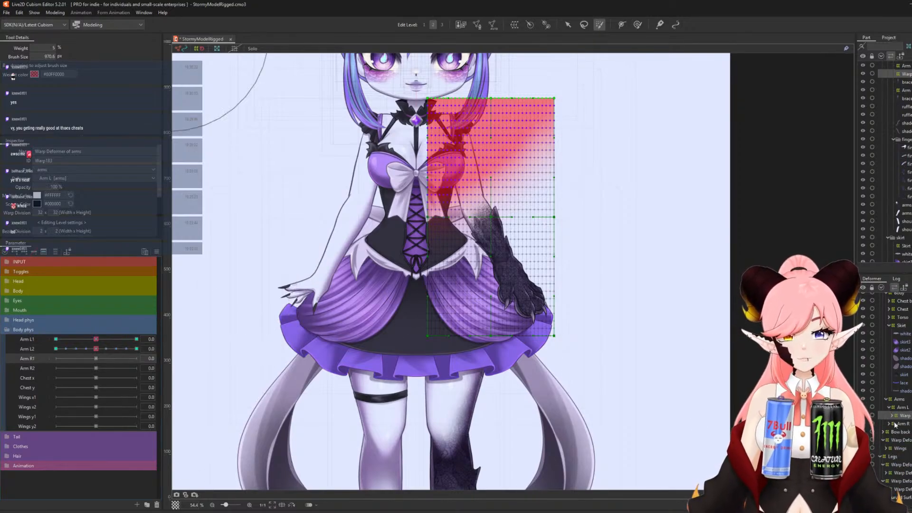
Wrap all the parts inside Arm R in a new warp deformer and add keys at -30, 0 and 30 on Arm R1.
click(888, 425)
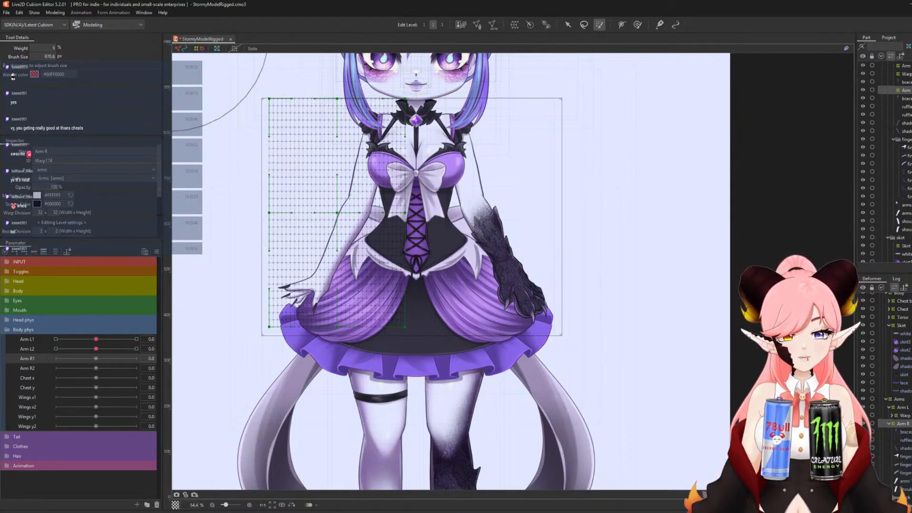
click(902, 433)
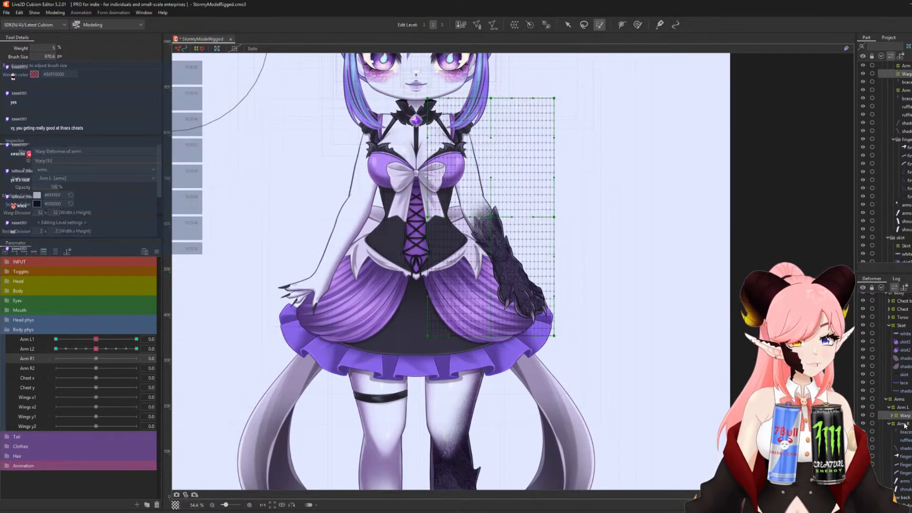
shift+click(905, 489)
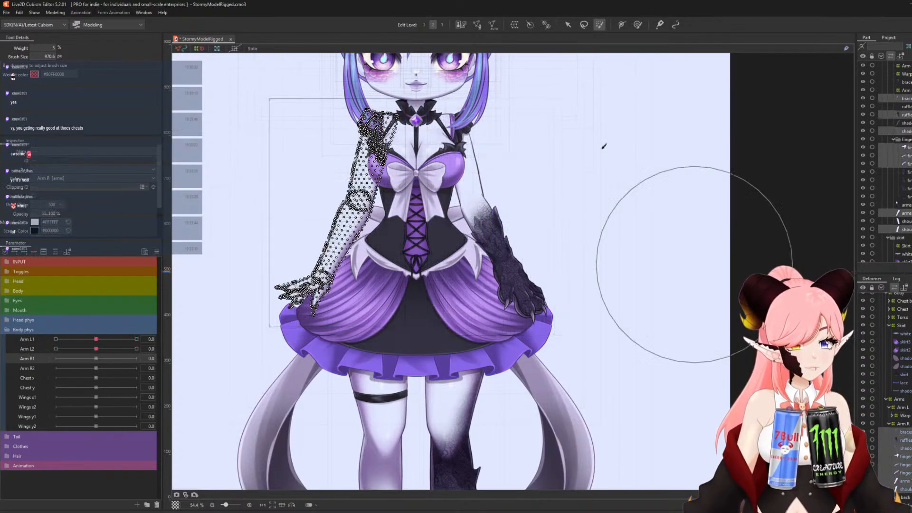
click(515, 25)
click(663, 342)
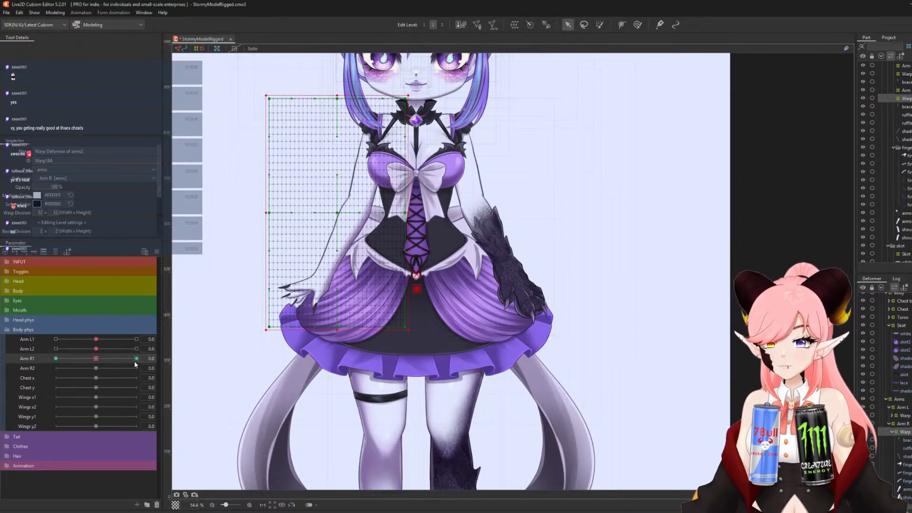
click(96, 360)
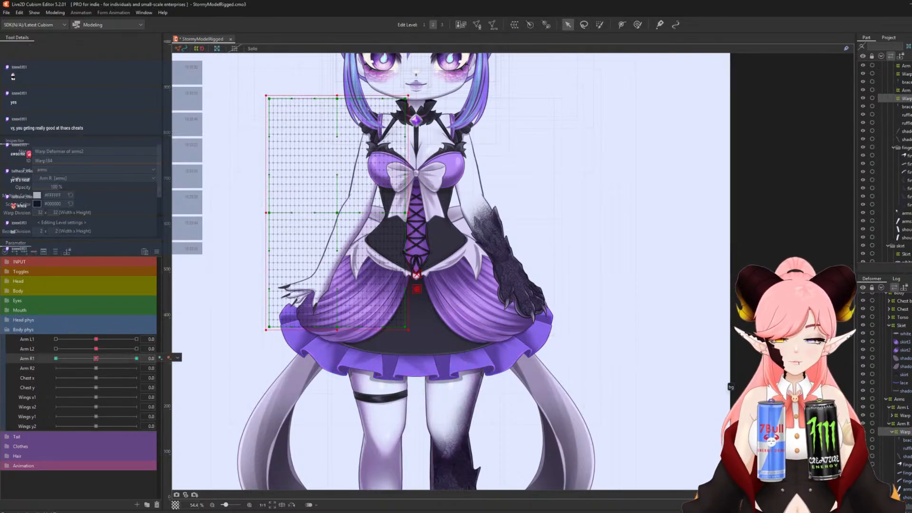
Add a shoulder rotation deformer named Arm R Rotation under Arm R, keyed on Arm R1, and parent the arm's warp deformer to it.
click(902, 424)
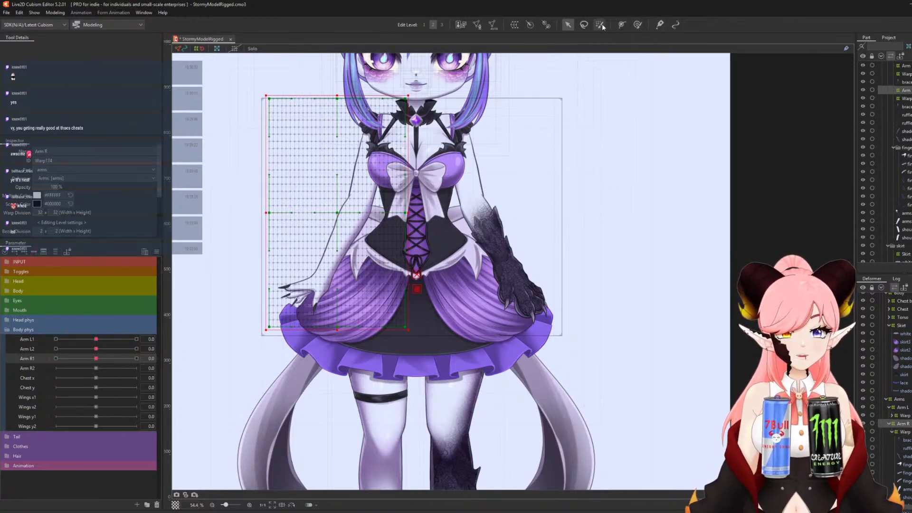
click(546, 24)
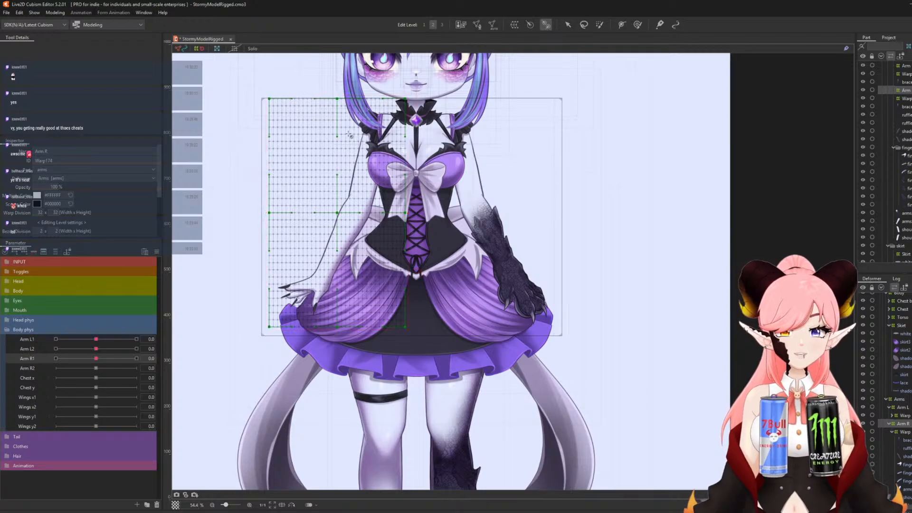
drag(390, 116, 370, 141)
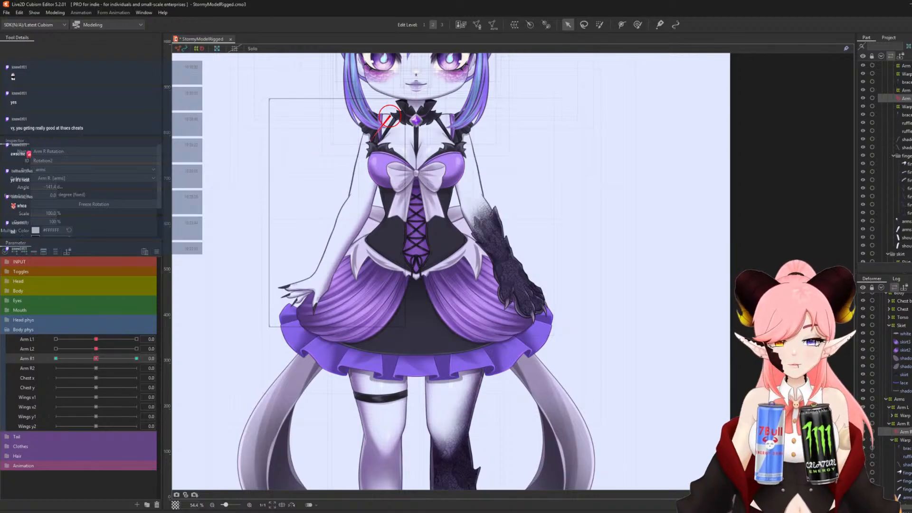
drag(906, 440, 911, 430)
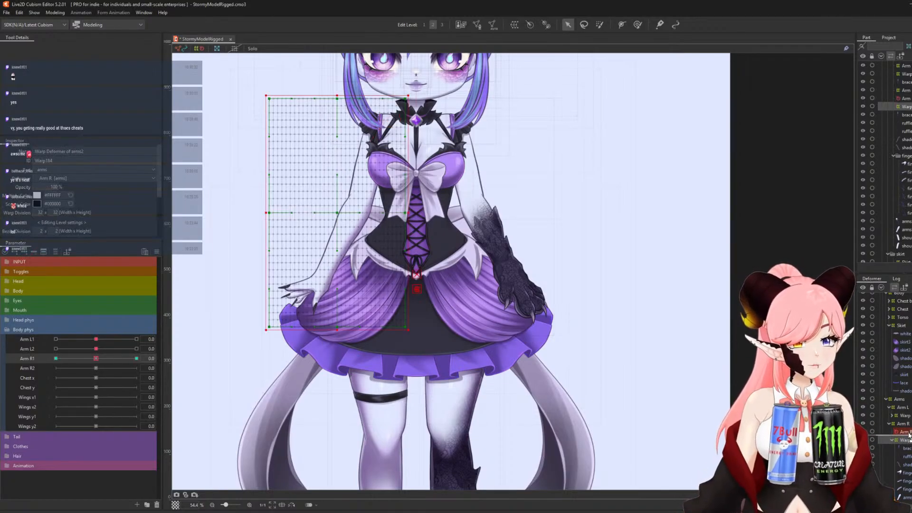
click(326, 247)
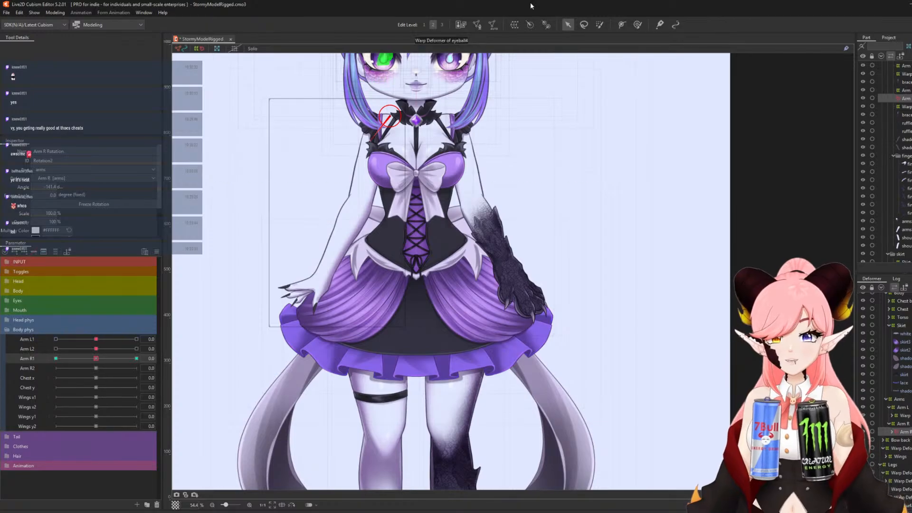
Rotate Arm R Rotation inward to about -148.3° at Arm R1 30 and outward to about -122° at Arm R1 -30.
click(136, 359)
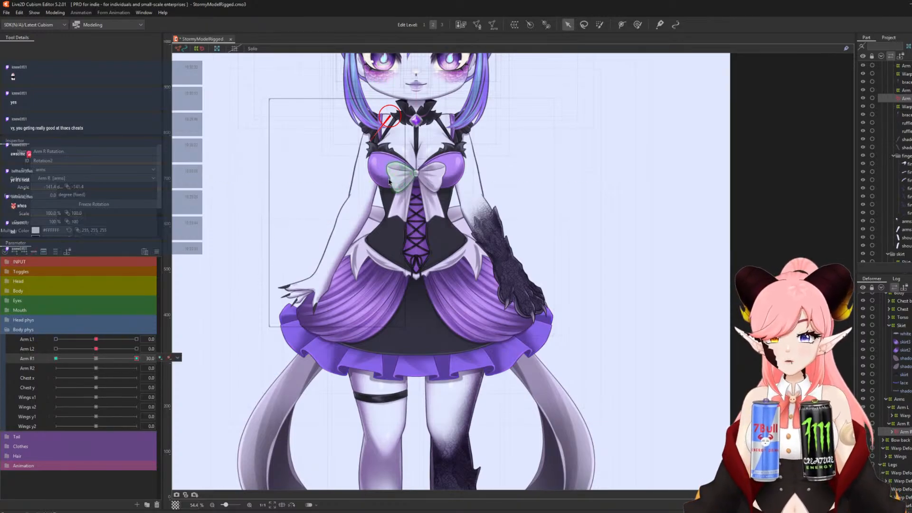
drag(370, 144, 370, 152)
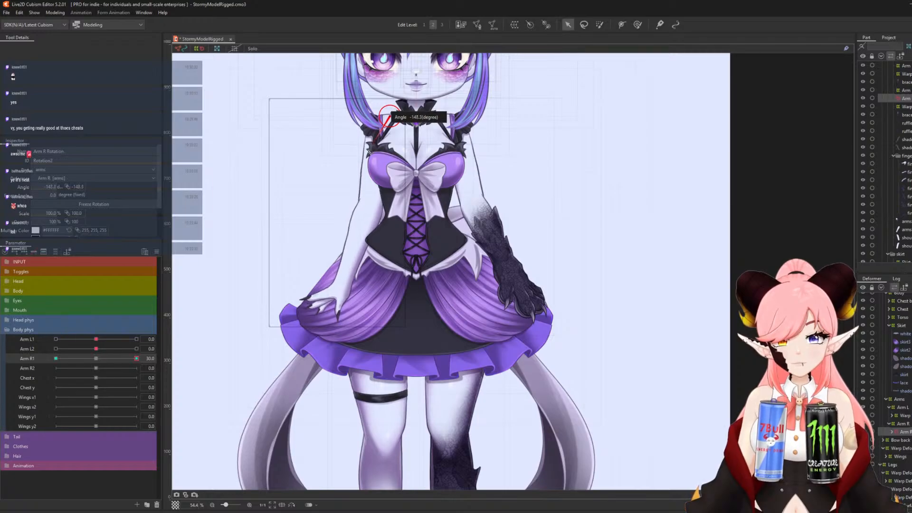
click(56, 358)
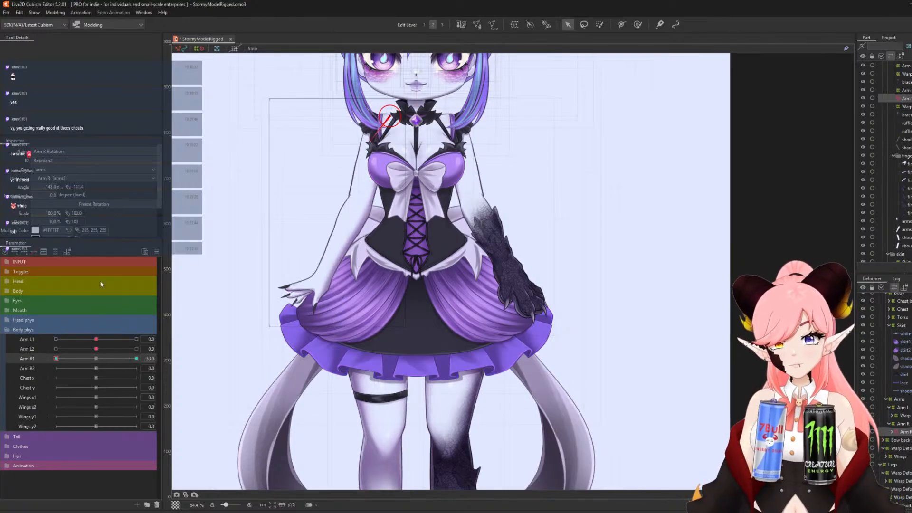
drag(371, 143, 355, 137)
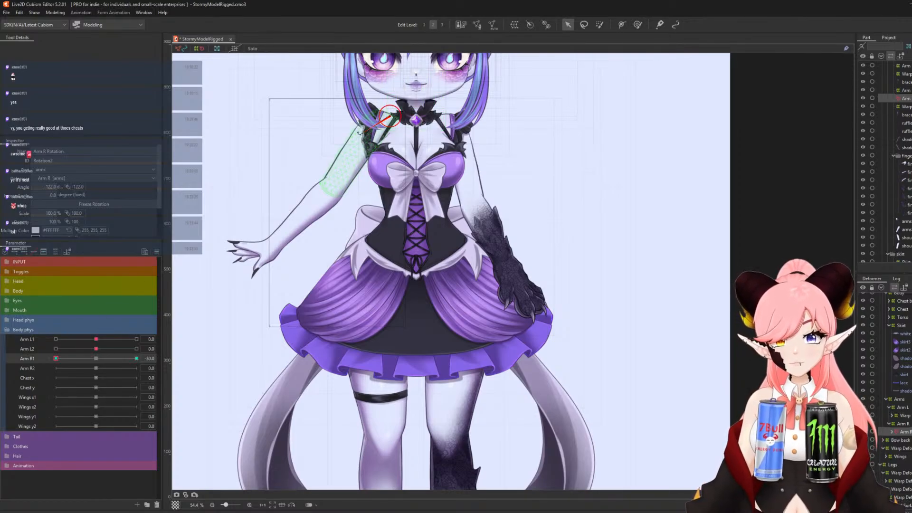
Refine the outward rotation at Arm R1 -30 to about -126°, using the other arm at Arm L1 30 as reference.
drag(360, 134, 362, 136)
drag(96, 340, 188, 356)
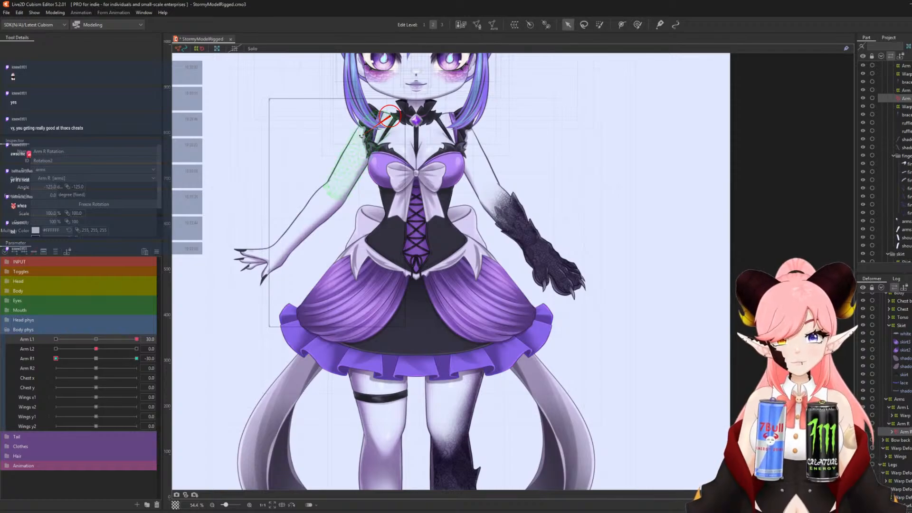
drag(361, 135, 312, 179)
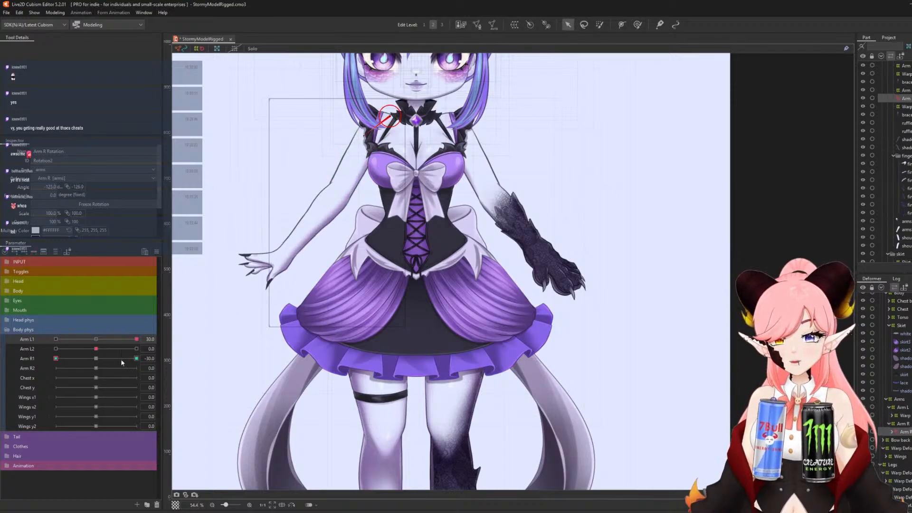
Compare both arms' inward poses, reset Arm L1 and Arm R1 to 0, and apply the Arm R Rotation deformer to its child elements.
drag(132, 342, 297, 383)
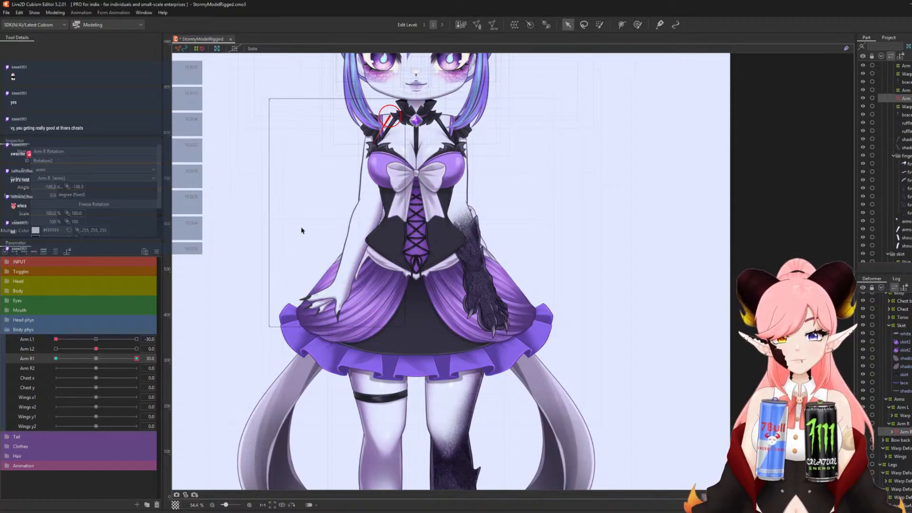
click(96, 359)
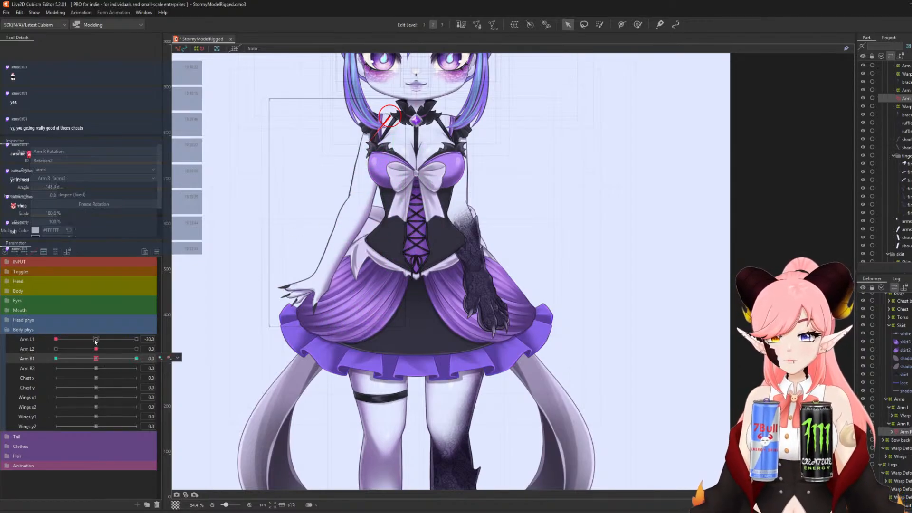
click(96, 339)
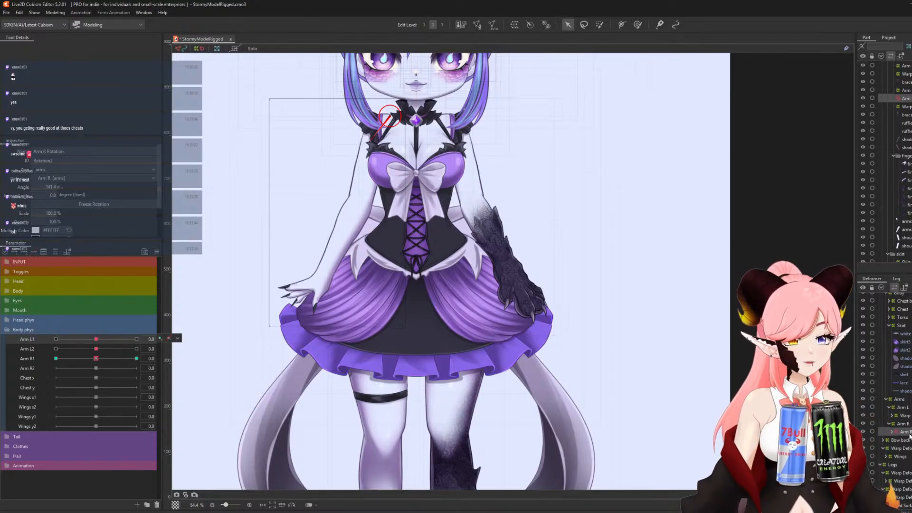
click(97, 358)
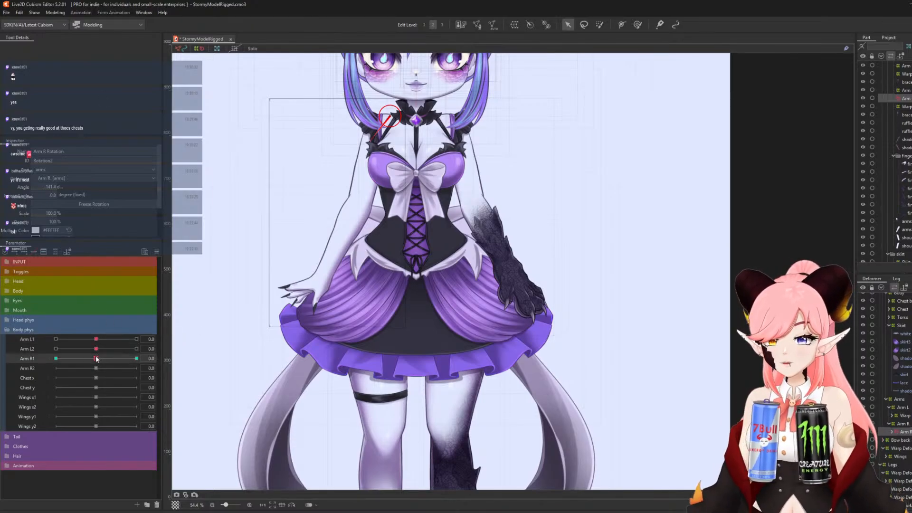
click(55, 12)
mouse_move(102, 23)
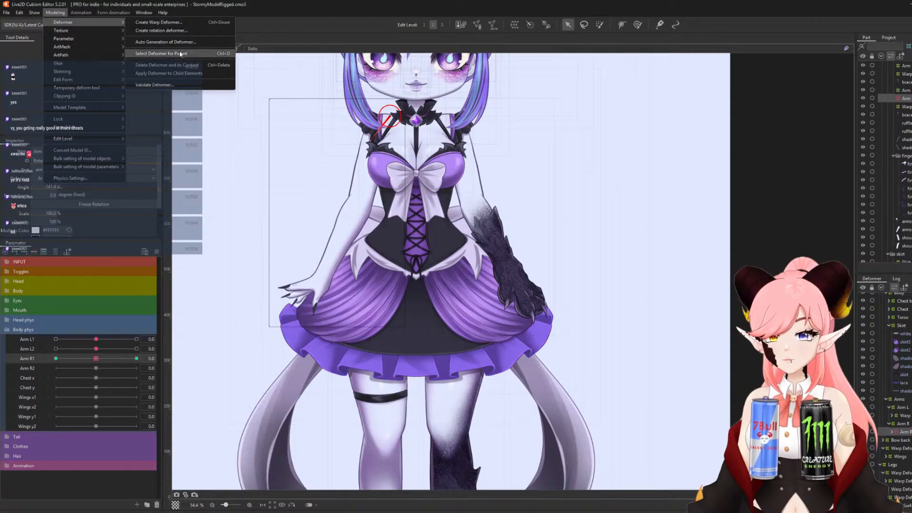
click(183, 76)
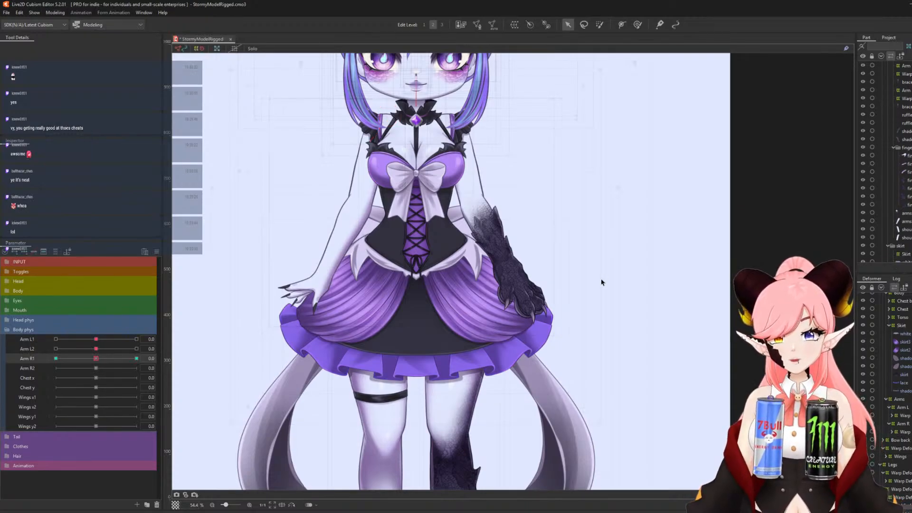
With Arm R1 at -30, reshape the shoulder area of the arm's warp deformer using the deform brush.
click(905, 432)
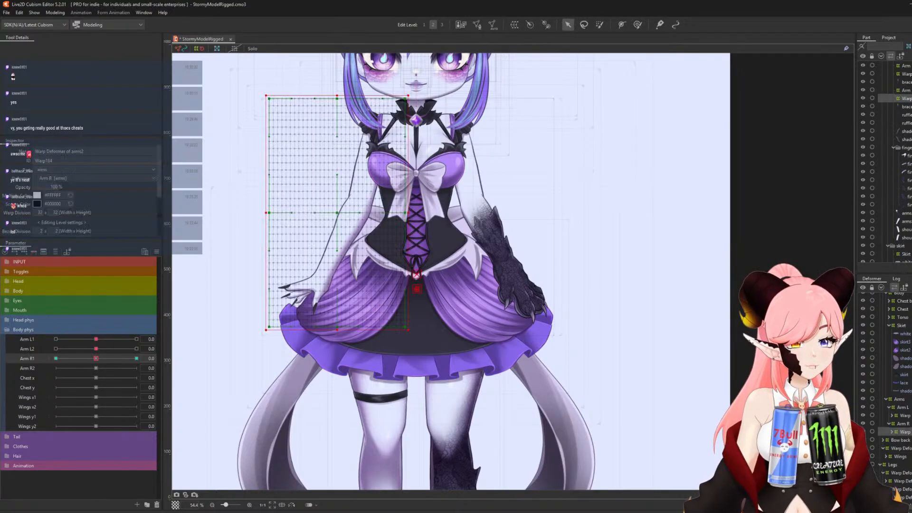
drag(98, 359, 1, 332)
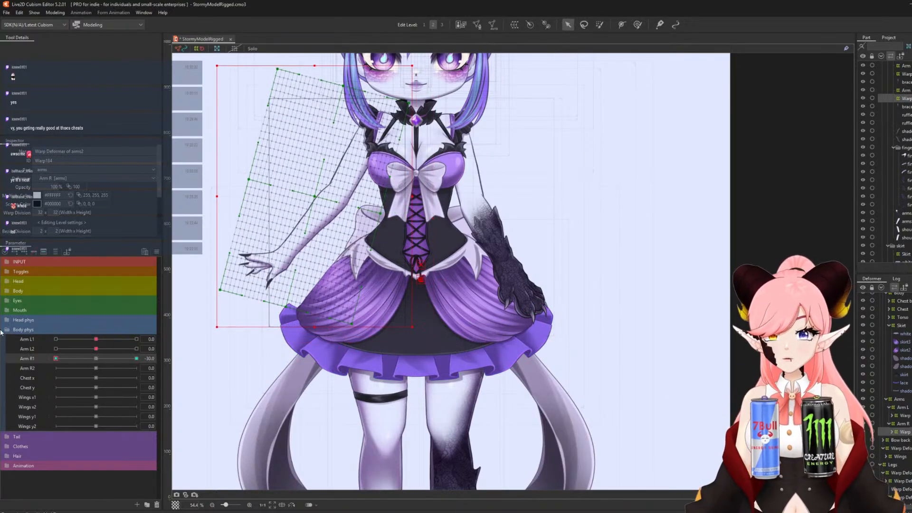
click(638, 25)
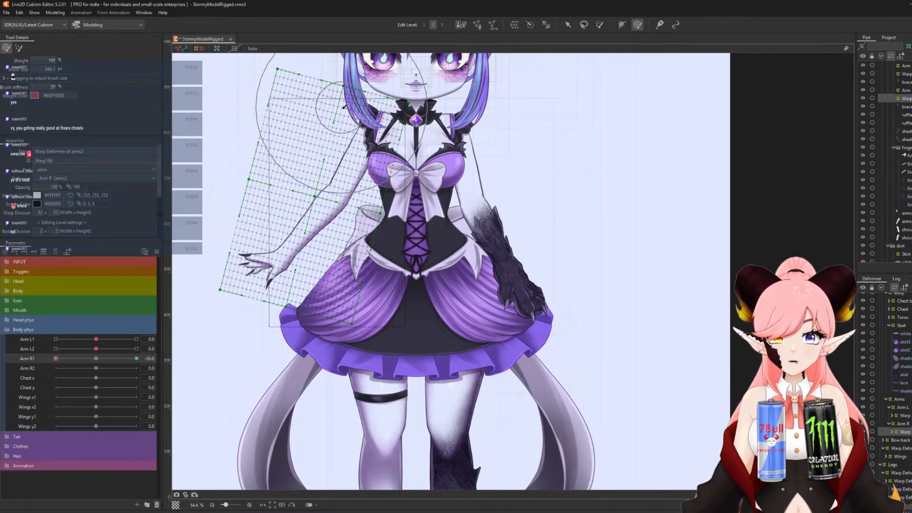
drag(328, 119, 349, 116)
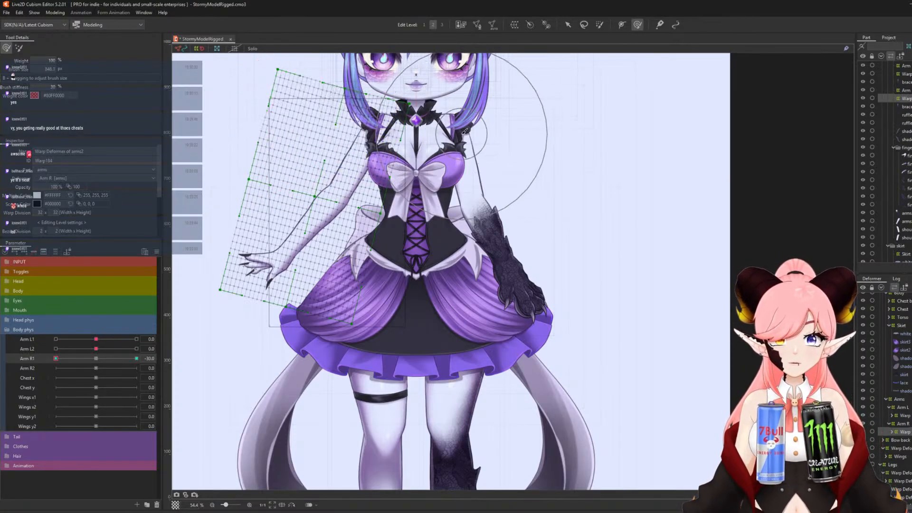
With Arm R1 at 30, adjust the upper inner corner of the arm's warp deformer around the shoulder using the deform brush.
mouse_move(57, 359)
mouse_down()
mouse_move(109, 364)
mouse_move(38, 350)
mouse_move(142, 367)
mouse_up()
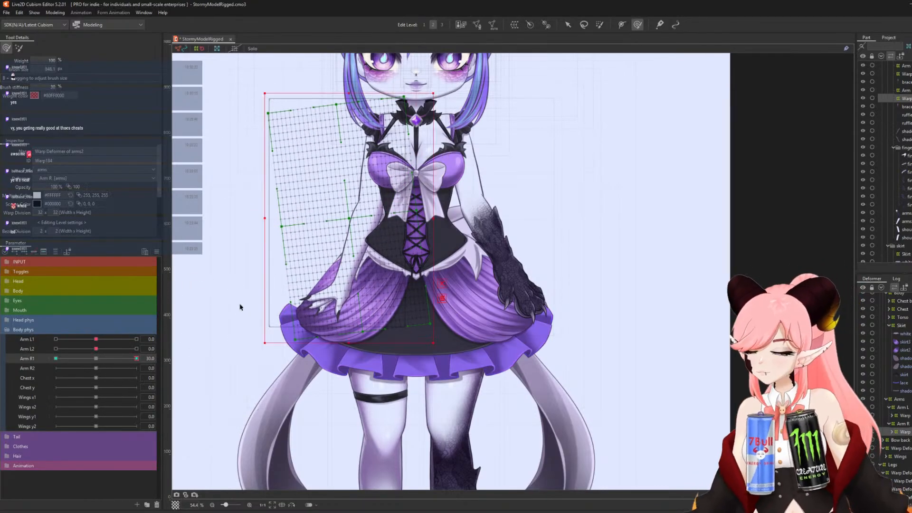
click(445, 116)
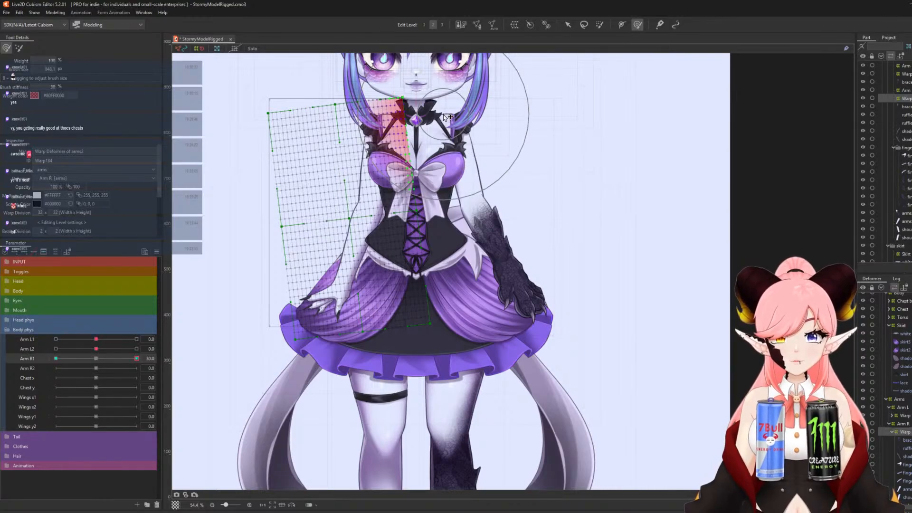
mouse_move(443, 113)
mouse_down()
mouse_move(408, 106)
mouse_move(344, 121)
mouse_up()
Refine the shoulder area of the arm's warp deformer with the deform brush, alternating between Arm R1 -30 and 30.
mouse_move(125, 357)
mouse_down()
mouse_move(25, 359)
mouse_move(1, 338)
mouse_move(198, 356)
mouse_move(34, 356)
mouse_up()
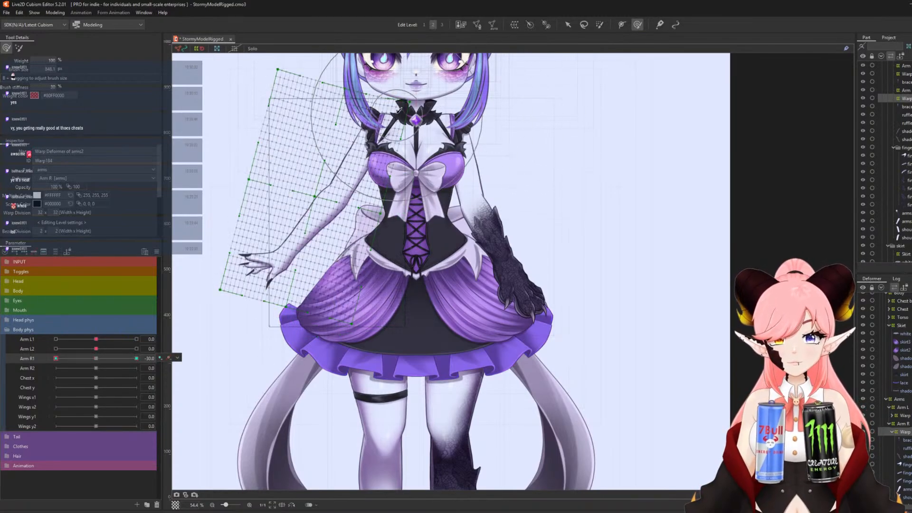
mouse_move(400, 109)
mouse_down()
mouse_move(385, 113)
mouse_move(434, 123)
mouse_up()
drag(68, 358, 138, 359)
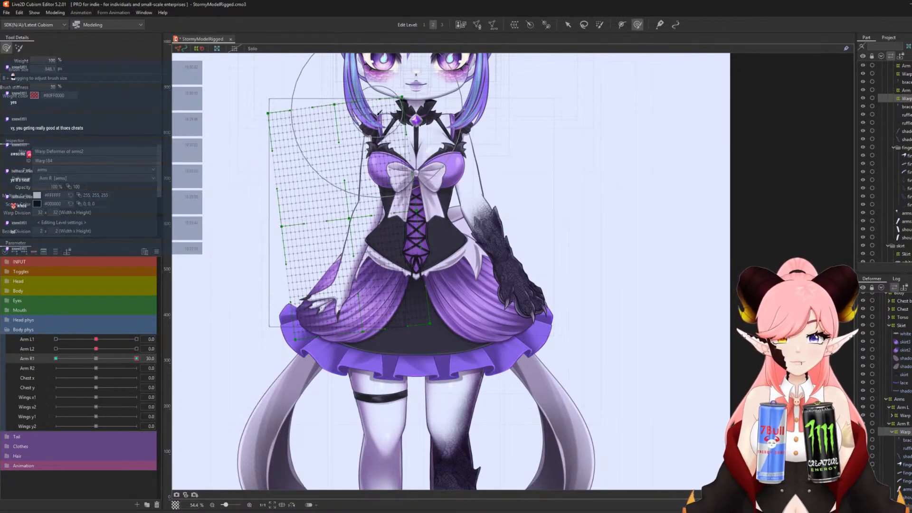
drag(379, 113, 381, 121)
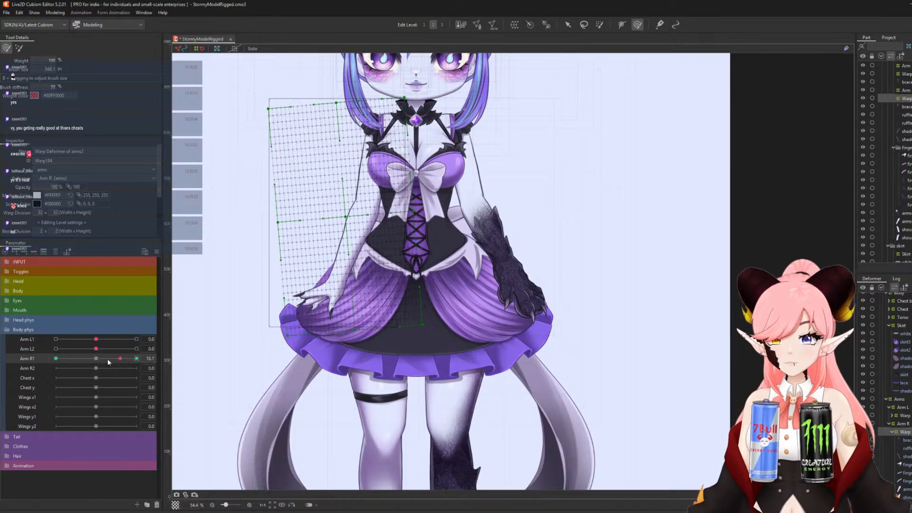
click(56, 358)
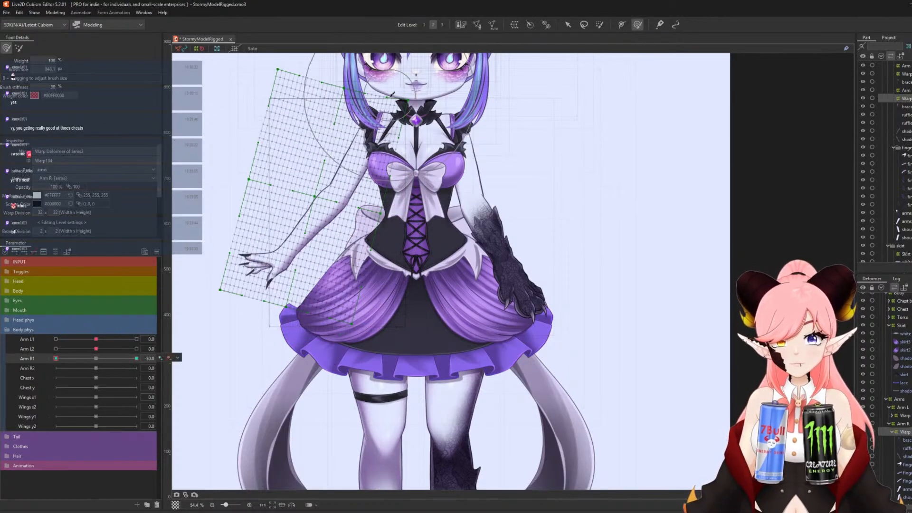
click(136, 358)
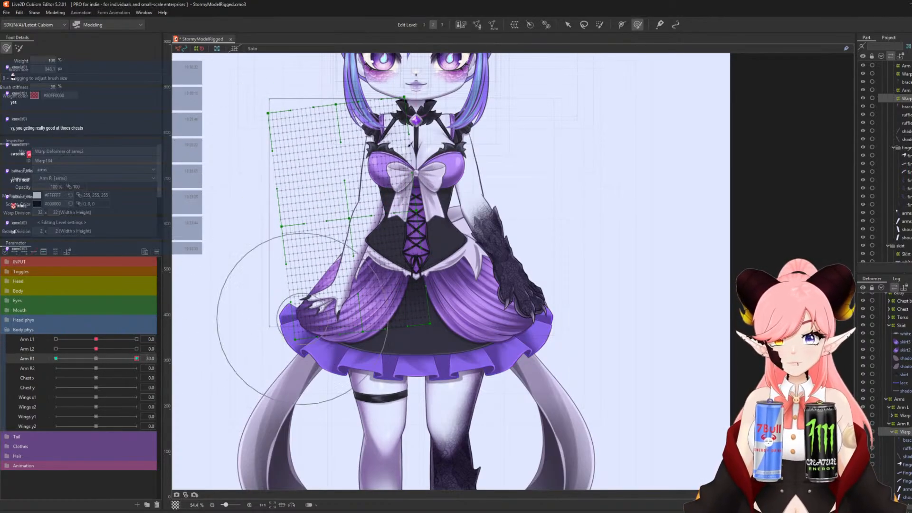
drag(382, 101, 381, 110)
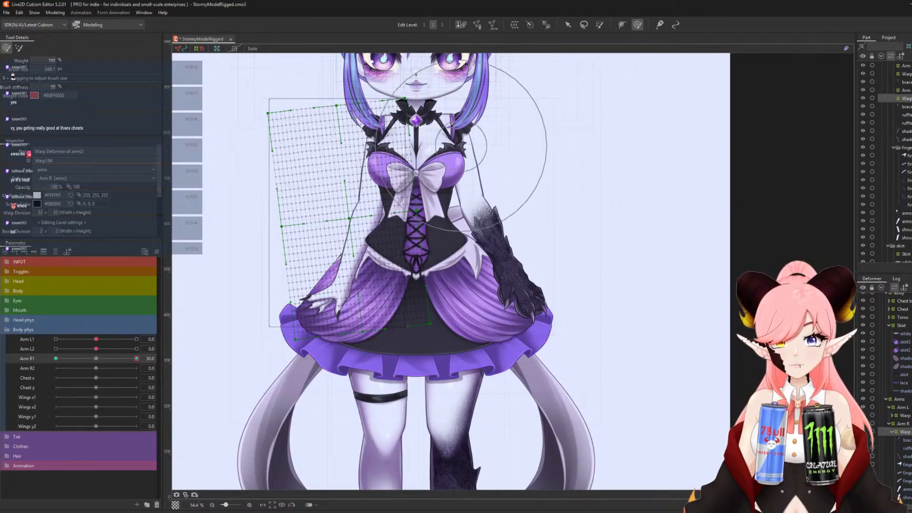
click(55, 359)
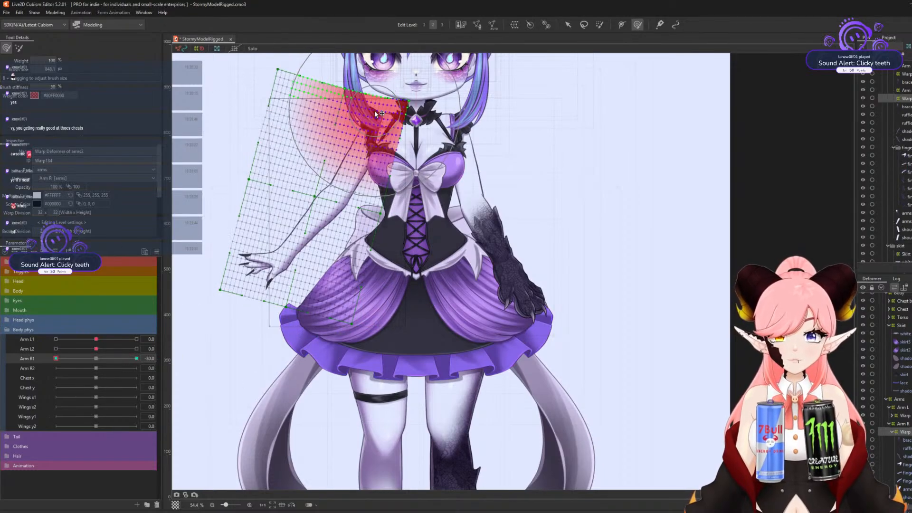
Reset Arm R1 to 0 and save the model.
drag(81, 365, 94, 365)
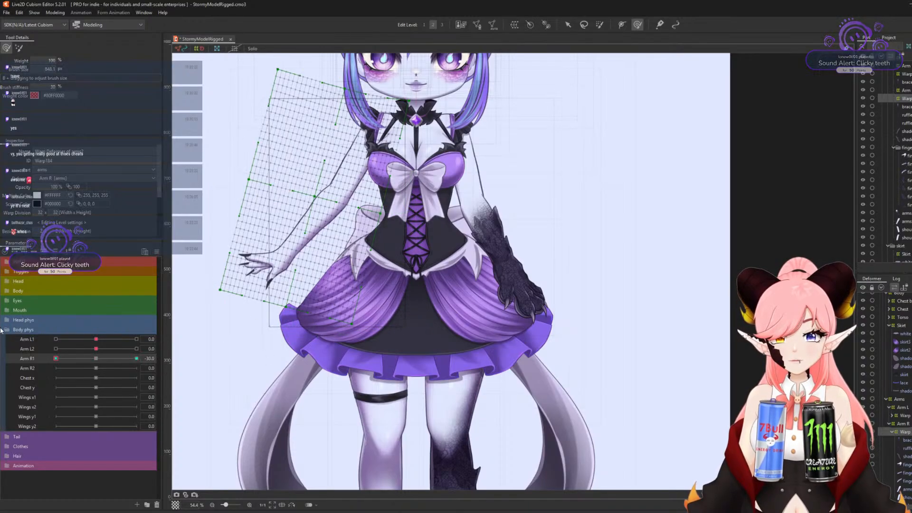
click(96, 359)
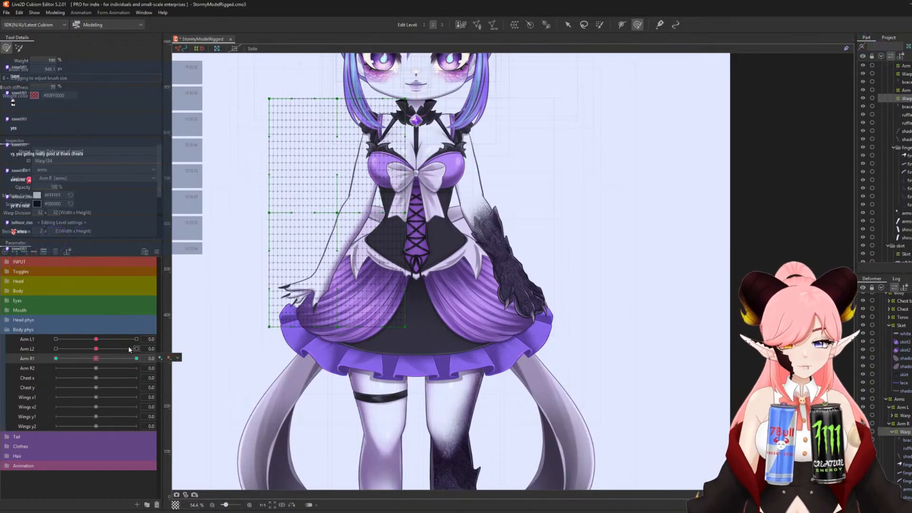
click(6, 12)
click(21, 78)
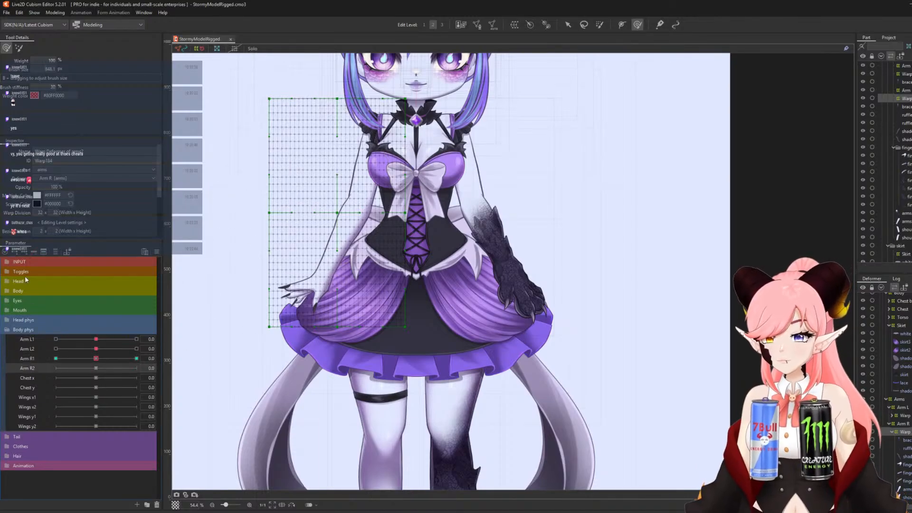
Add three keys to Arm R2 on the arm's warp deformer and, at 30, bend the forearm inward with a temporary path.
click(567, 25)
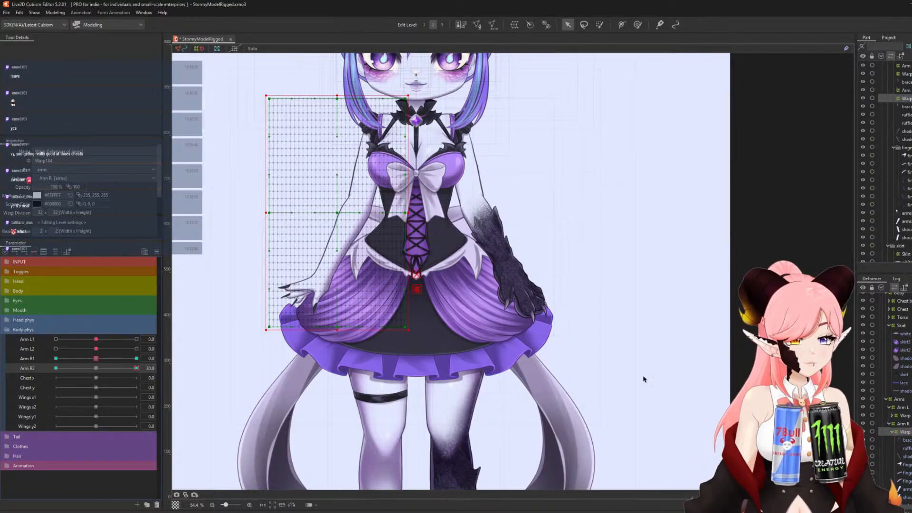
key(ctrl+t)
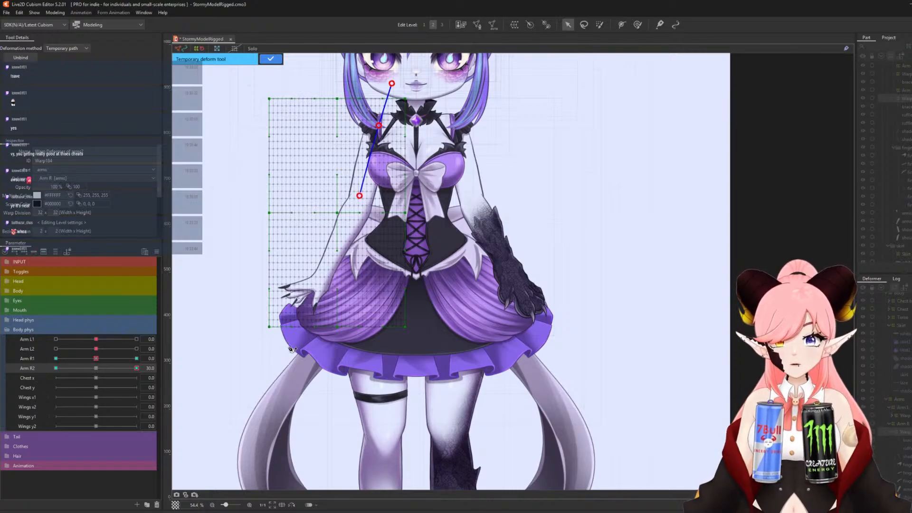
drag(290, 341, 318, 352)
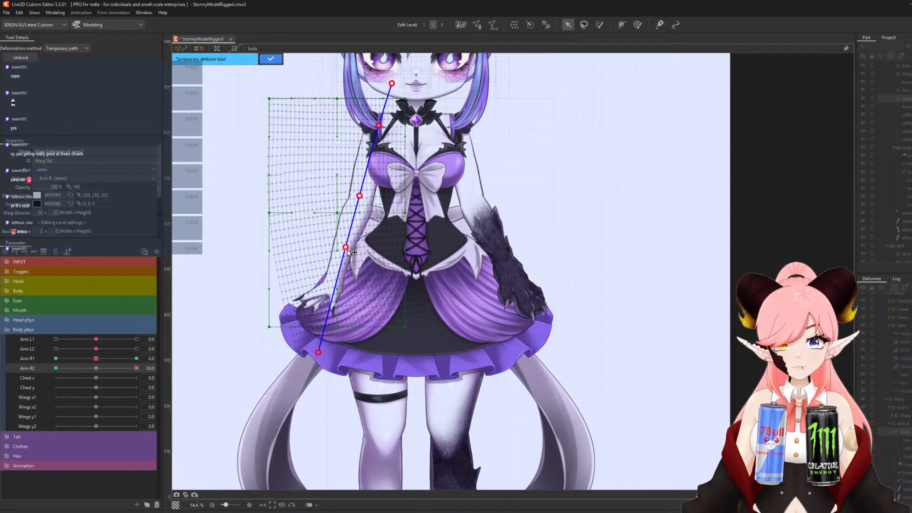
drag(347, 248, 350, 250)
drag(319, 354, 344, 355)
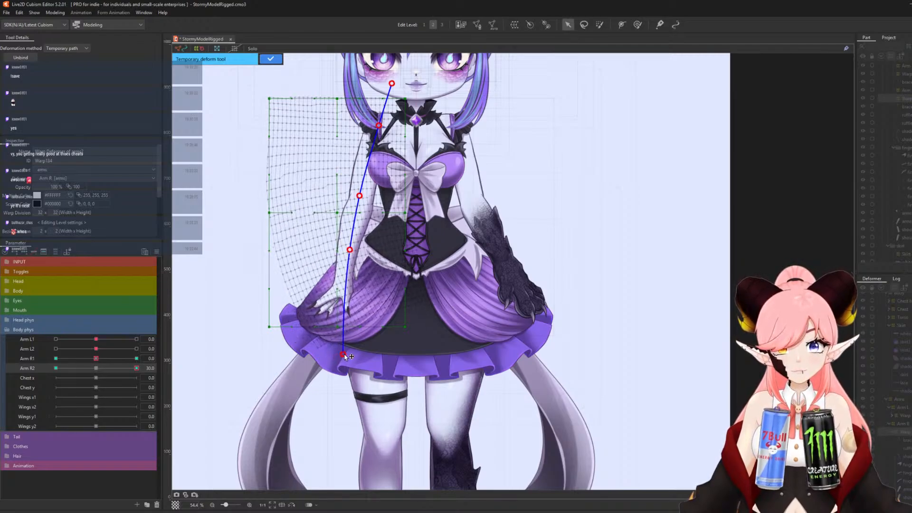
click(270, 58)
With Arm R2 at -30, bend the forearm and hand outward using a temporary deformation path.
click(56, 368)
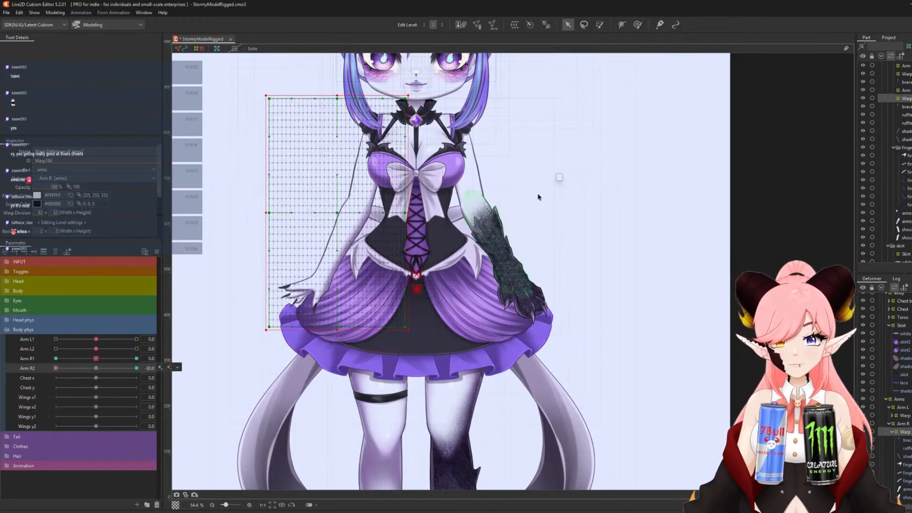
key(ctrl+t)
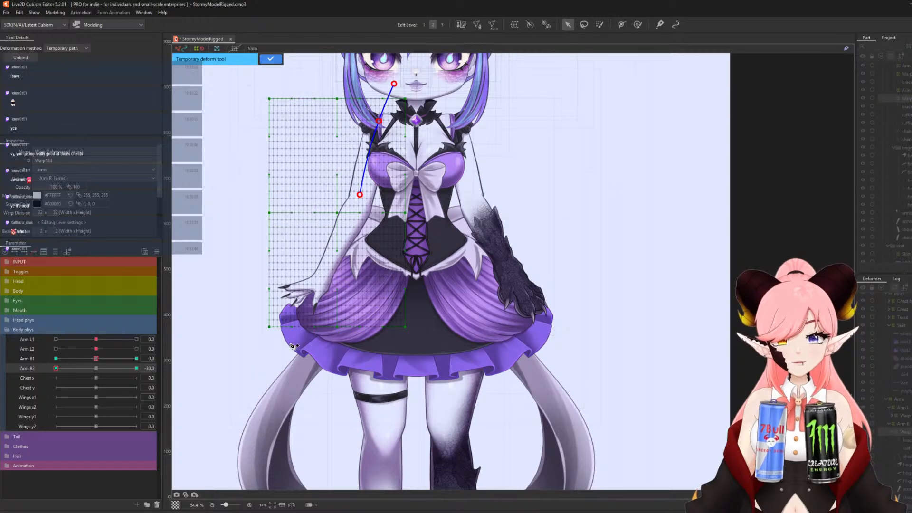
drag(287, 346, 249, 320)
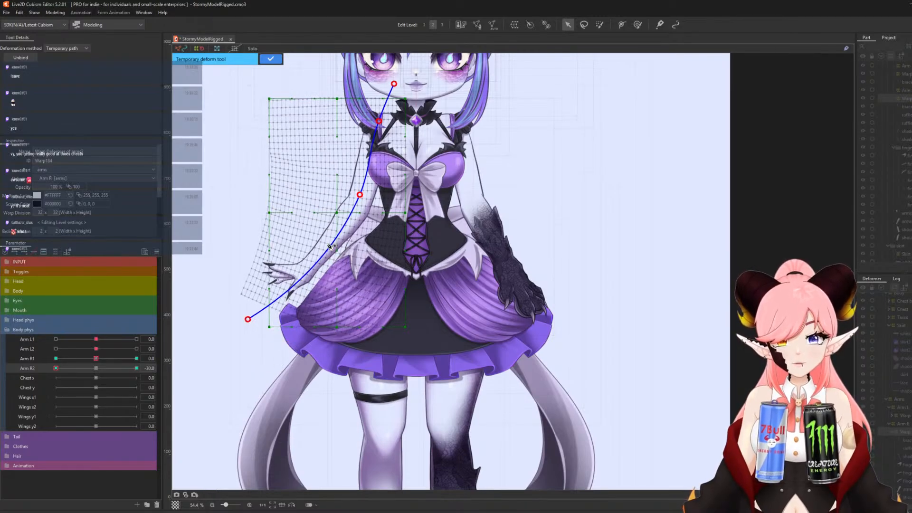
drag(332, 244, 329, 241)
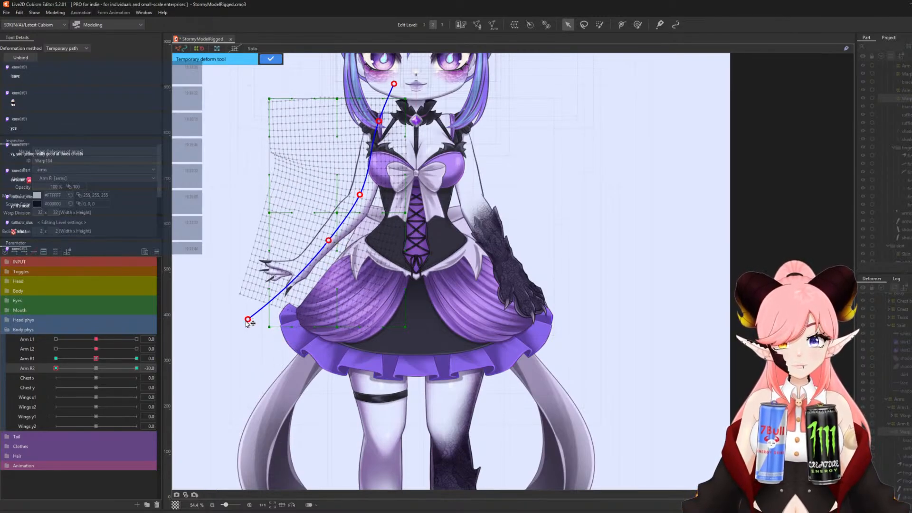
drag(247, 321, 237, 303)
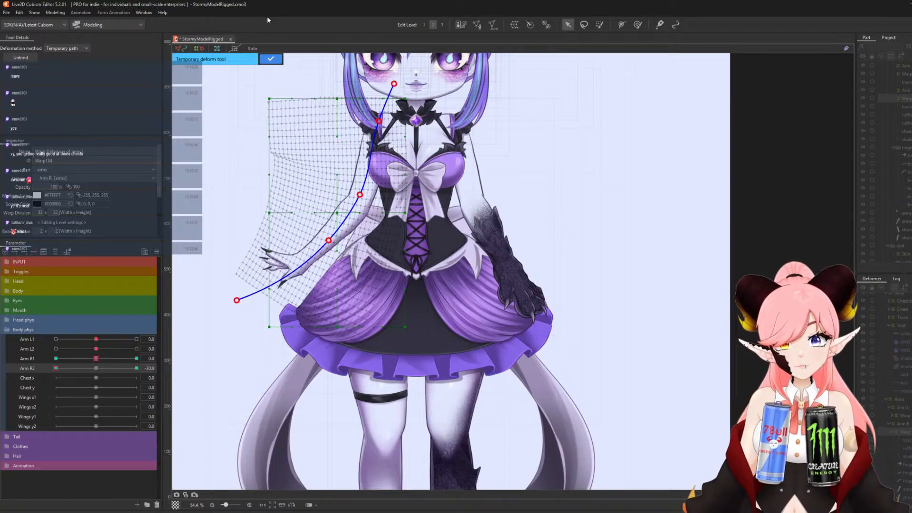
click(271, 60)
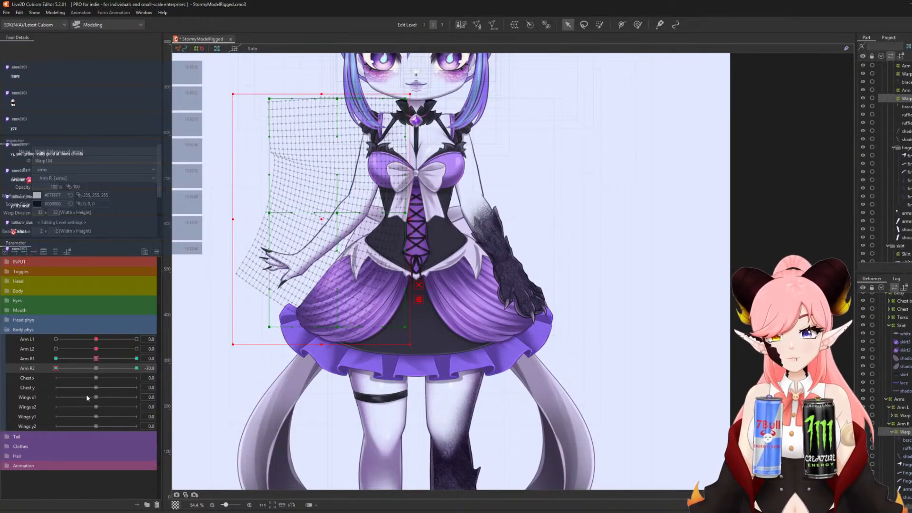
Apply extended interpolation to Arm R2 using Ellipse Interpolation with 3 points.
click(157, 252)
click(193, 401)
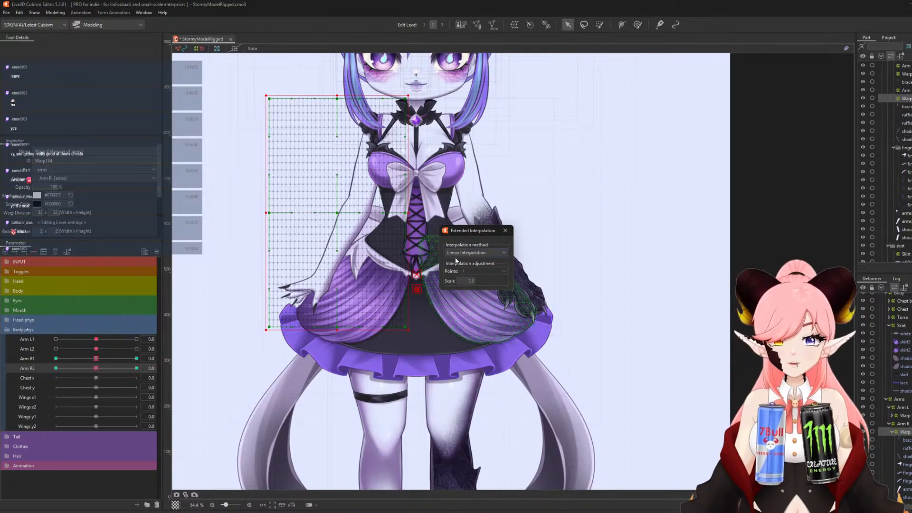
click(457, 253)
click(479, 271)
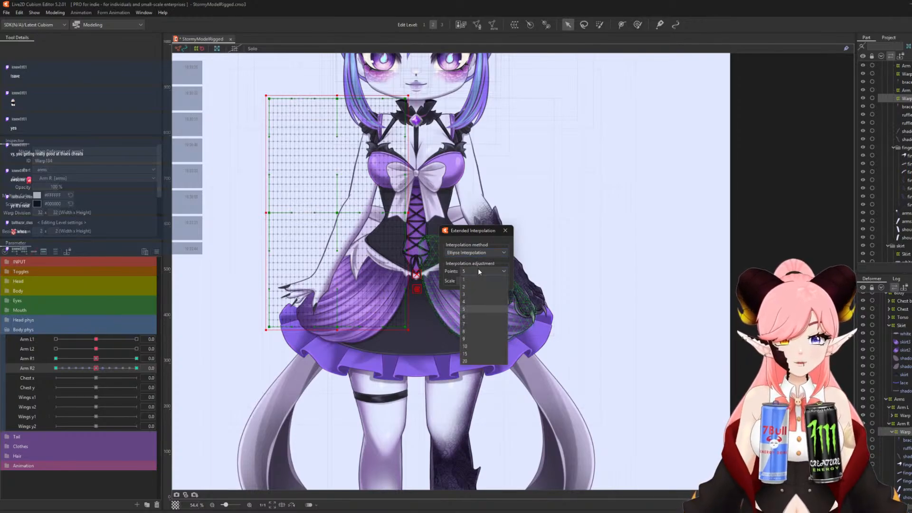
click(470, 295)
click(506, 231)
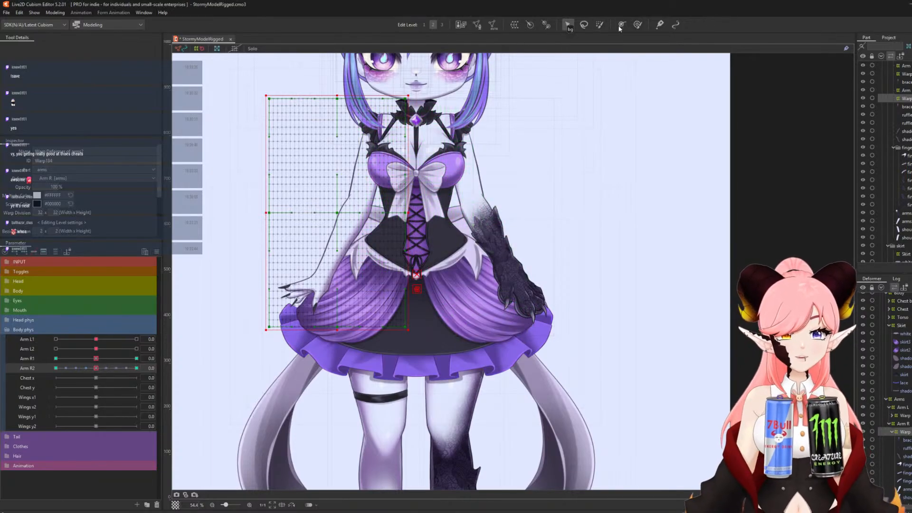
Brush-select the shoulder area of the arm's warp deformer, paste its neutral shape at Arm R2 30 and -30, and return Arm R2 to 0.
click(599, 26)
mouse_move(402, 95)
mouse_down()
mouse_move(297, 66)
mouse_move(402, 116)
mouse_move(277, 133)
mouse_move(508, 166)
mouse_move(550, 102)
mouse_up()
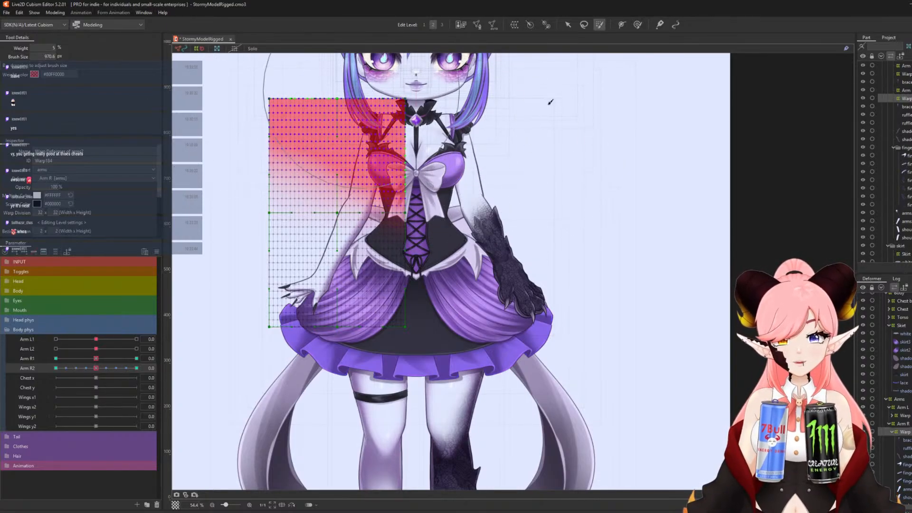
click(131, 370)
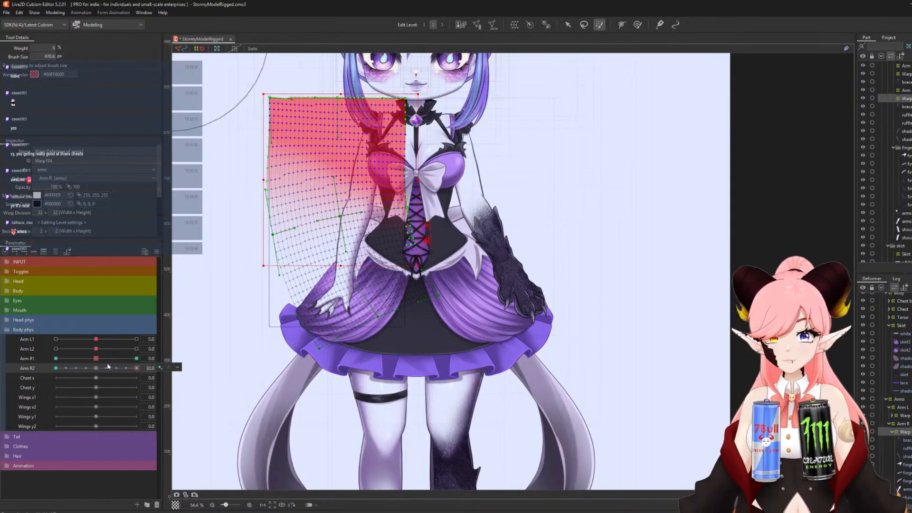
key(ctrl+v)
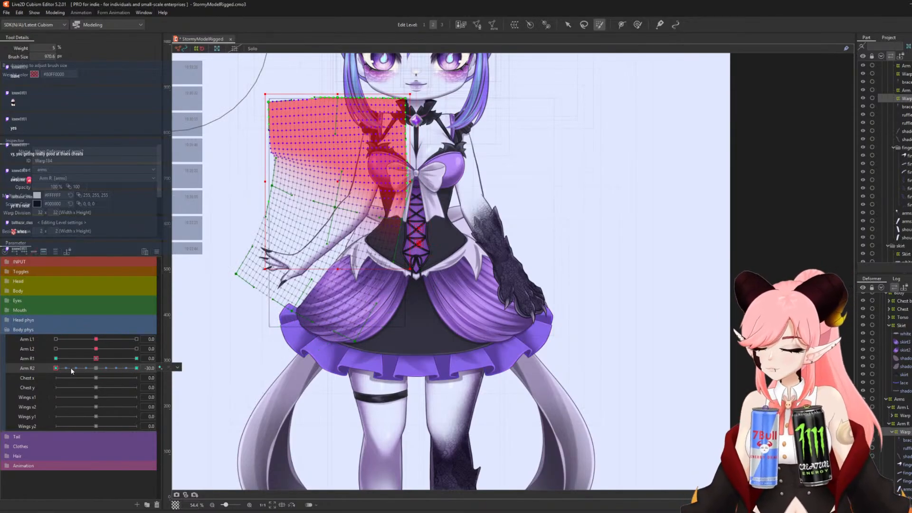
click(97, 369)
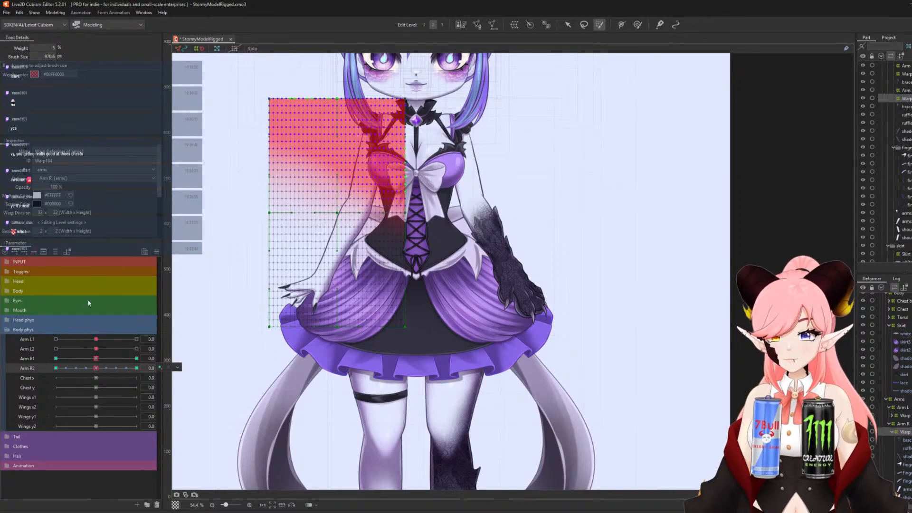
In the physics settings, duplicate the Arm L phys group as Arm R phys.
click(63, 12)
click(79, 173)
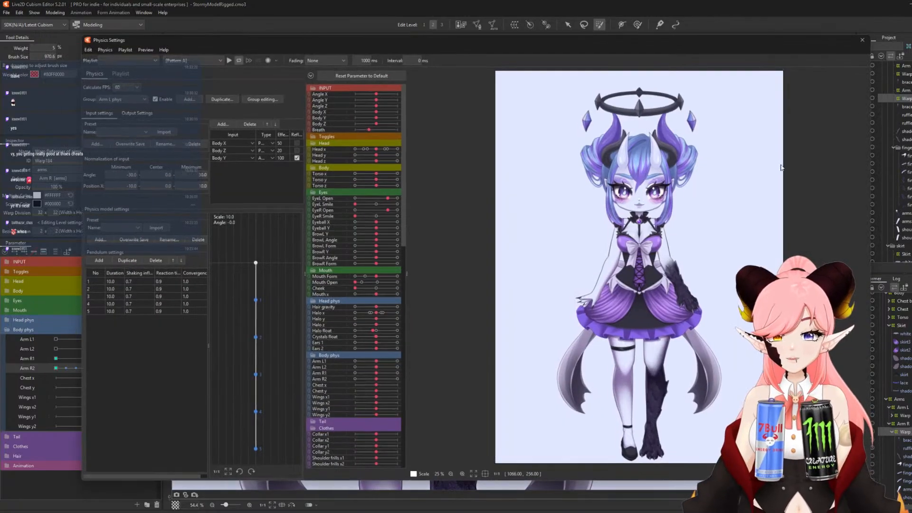
click(222, 99)
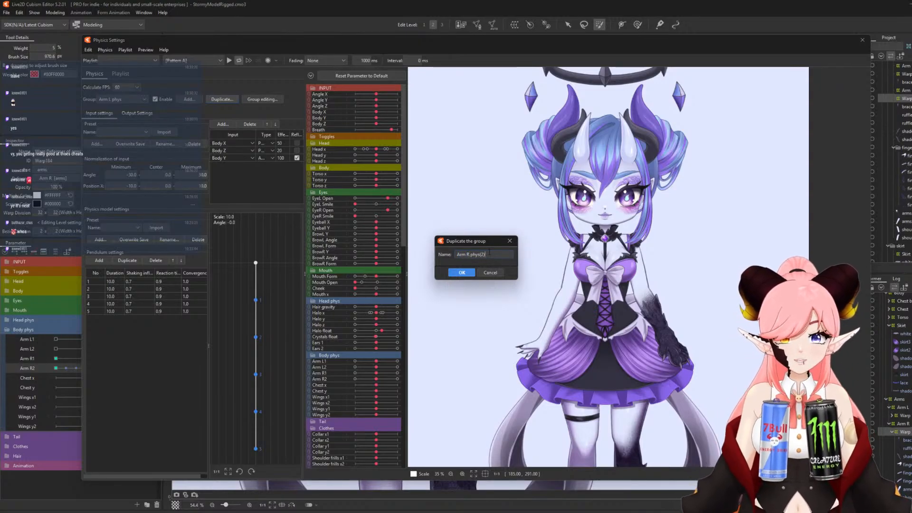
click(465, 278)
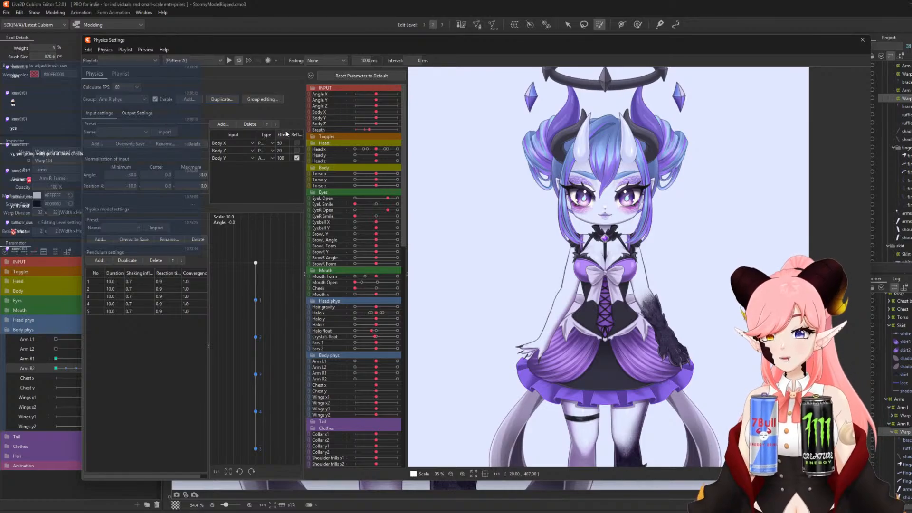
Set the outputs of Arm R phys to Arm R1 and Arm R2, preview the arm motion, and close the physics settings.
click(137, 113)
click(123, 144)
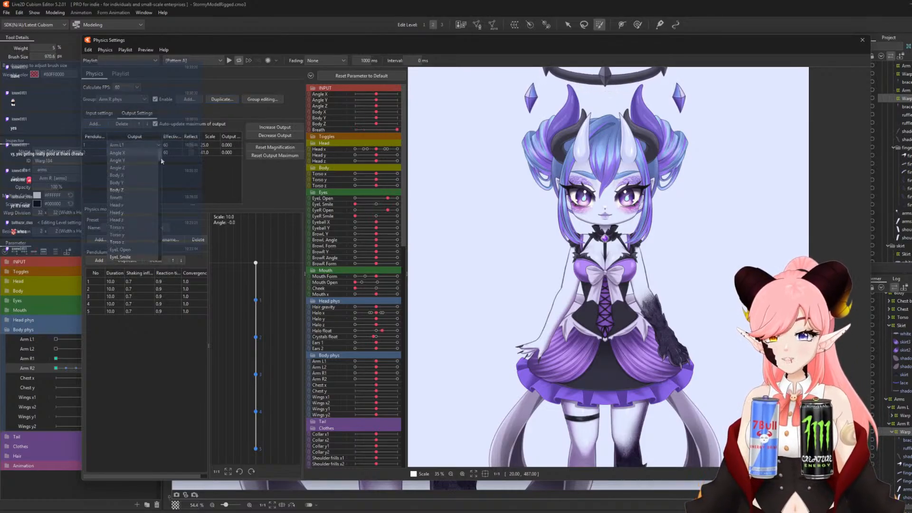
drag(160, 161, 161, 189)
click(139, 169)
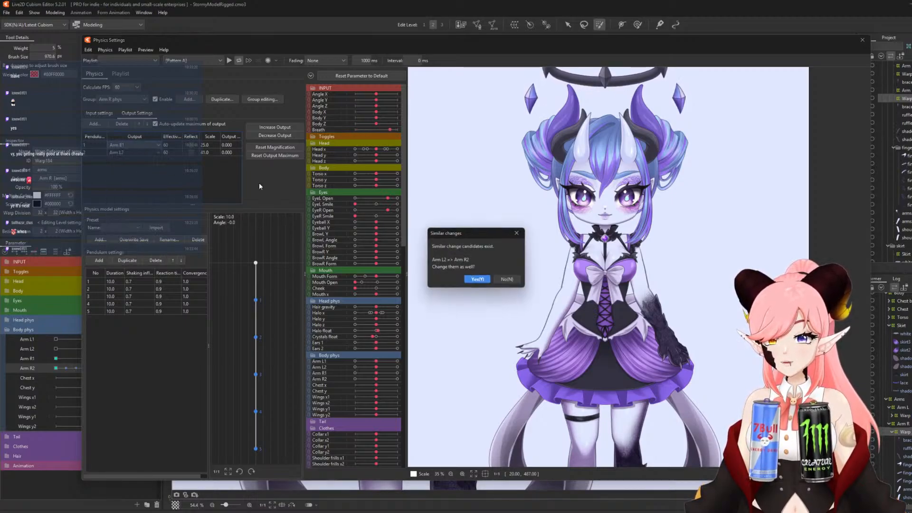
click(477, 279)
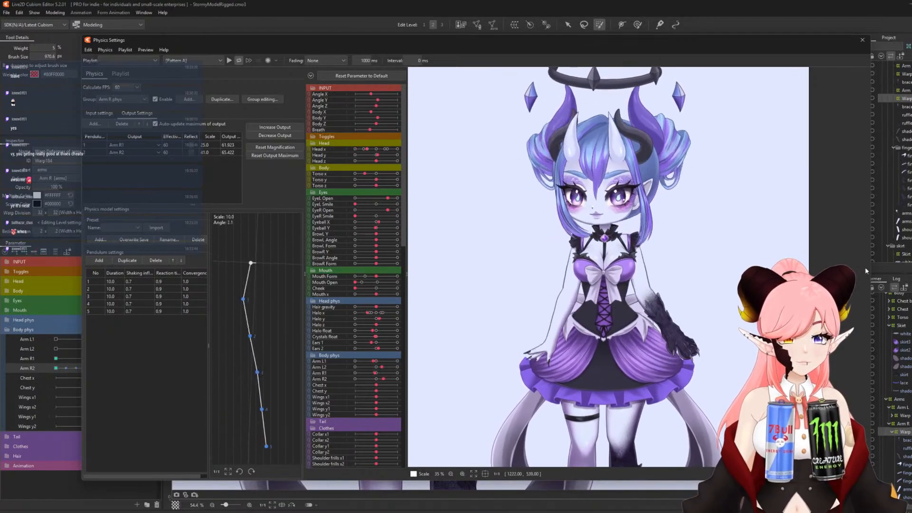
scroll(495, 284, down, 1)
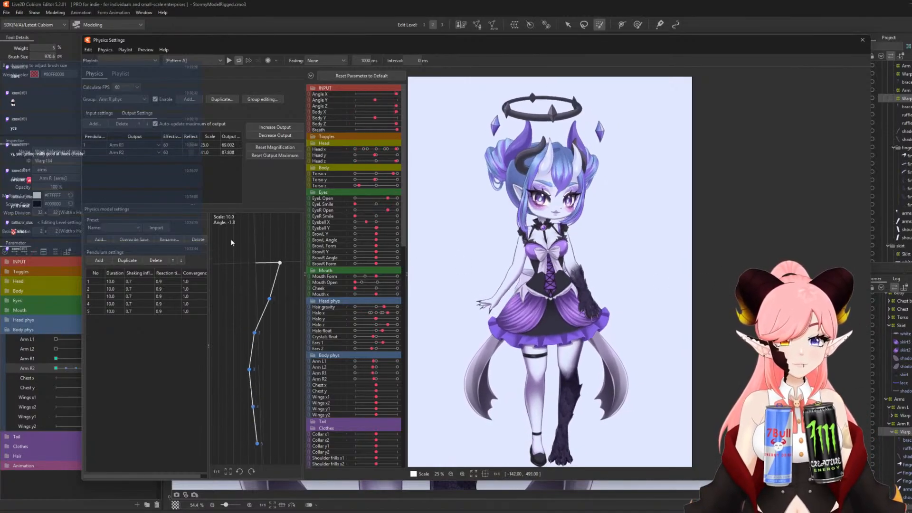
click(862, 40)
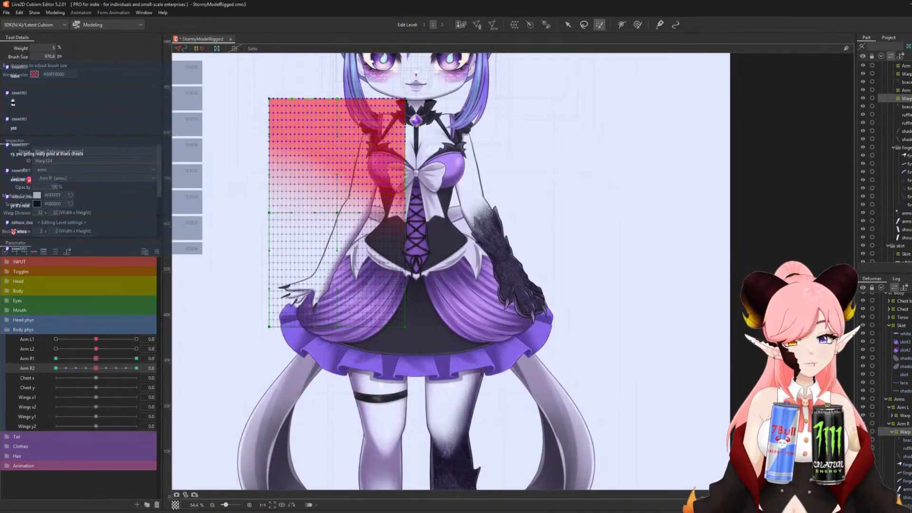
Select the lower torso mesh under the bow and set its clipping masks to ArtMesh116 and ArtMesh117.
click(567, 26)
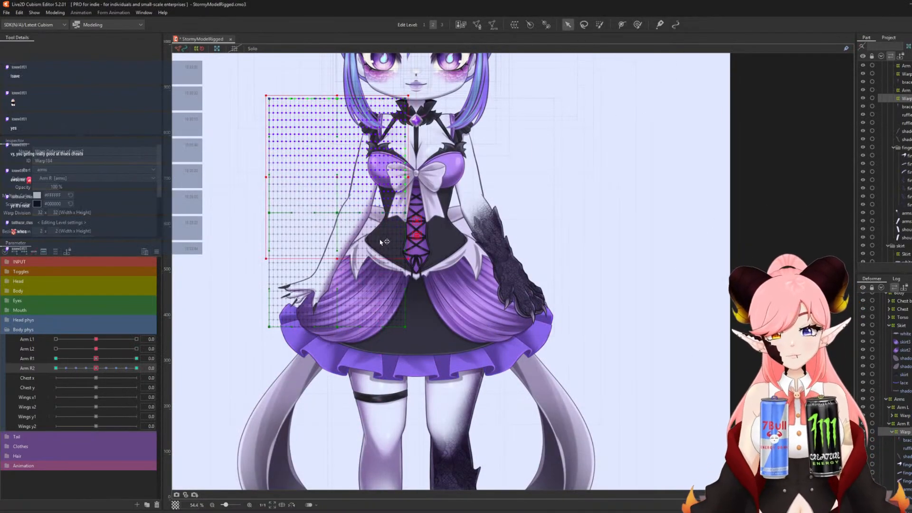
click(443, 250)
scroll(386, 249, up, 4)
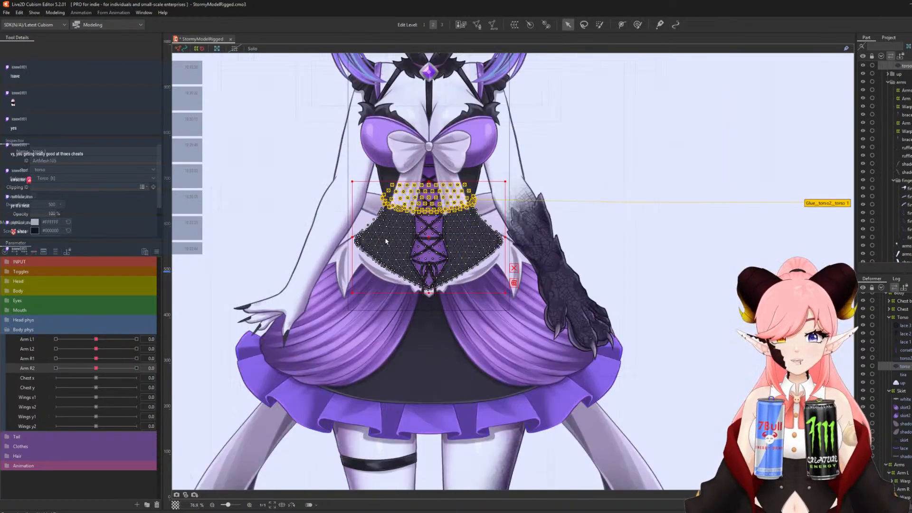
click(142, 188)
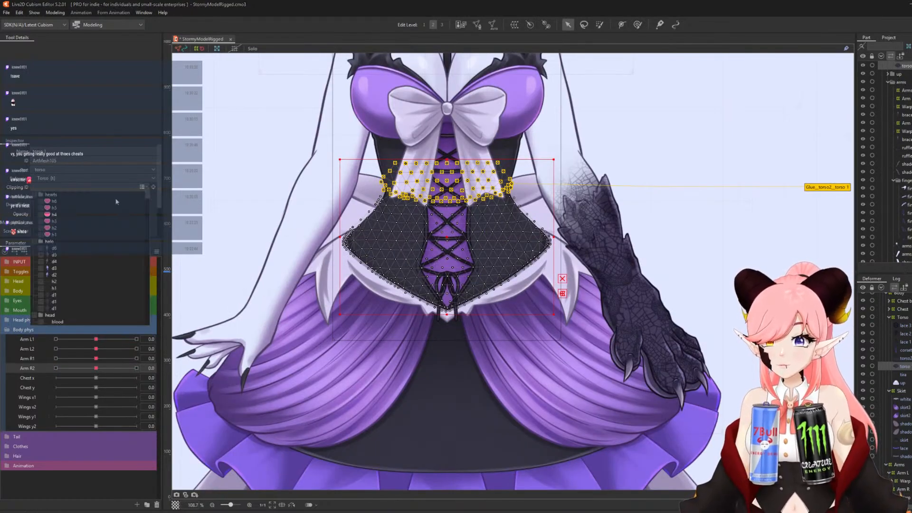
click(158, 210)
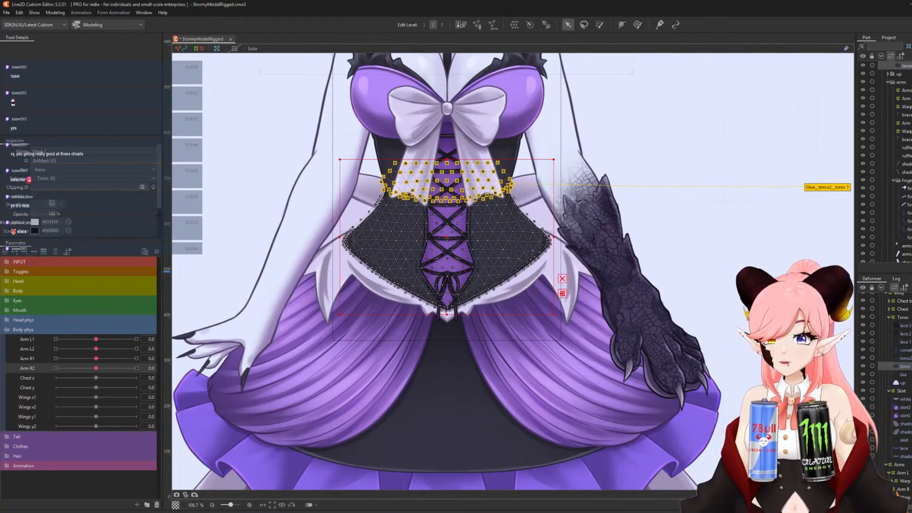
click(147, 189)
scroll(141, 270, down, 10)
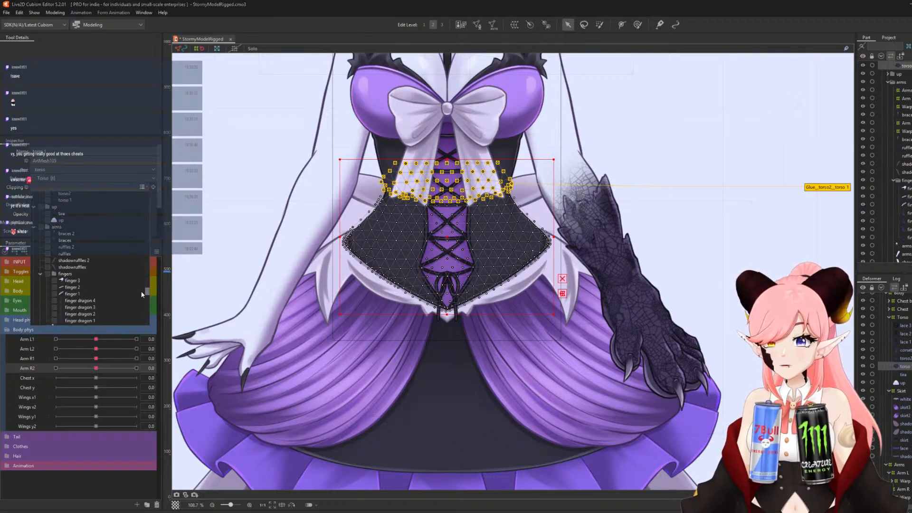
scroll(142, 298, down, 3)
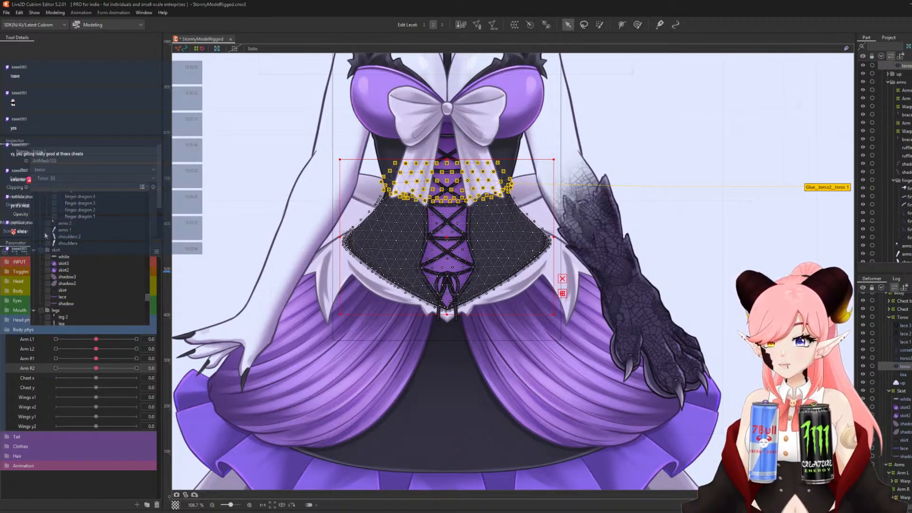
click(155, 211)
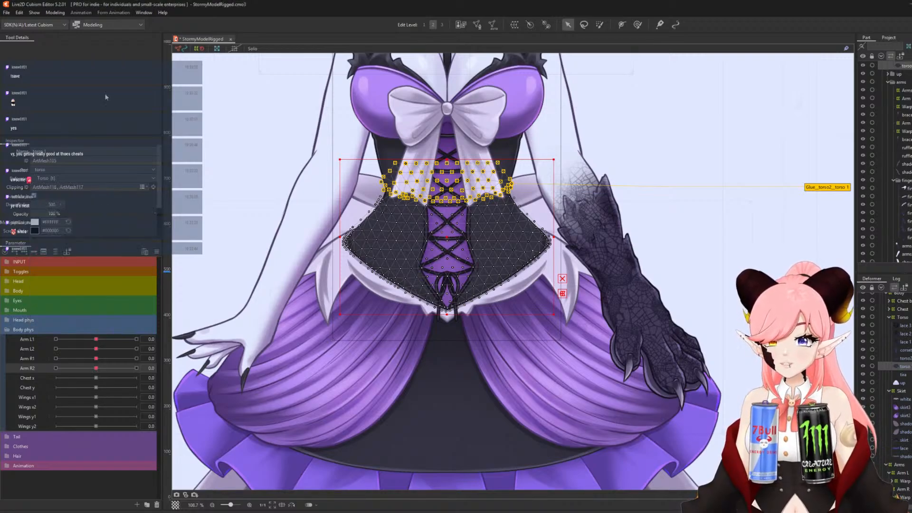
Preview the arm and body motion in the physics settings, and close them.
click(56, 13)
click(71, 178)
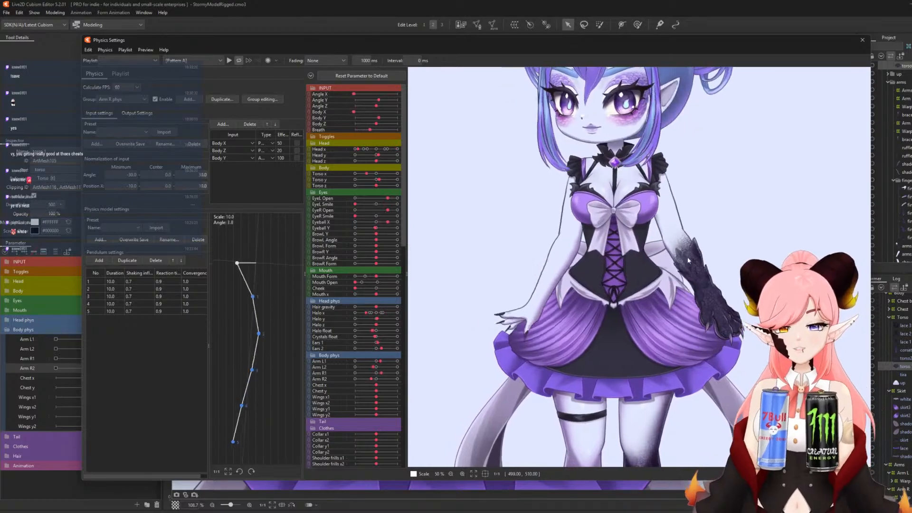
scroll(478, 279, down, 2)
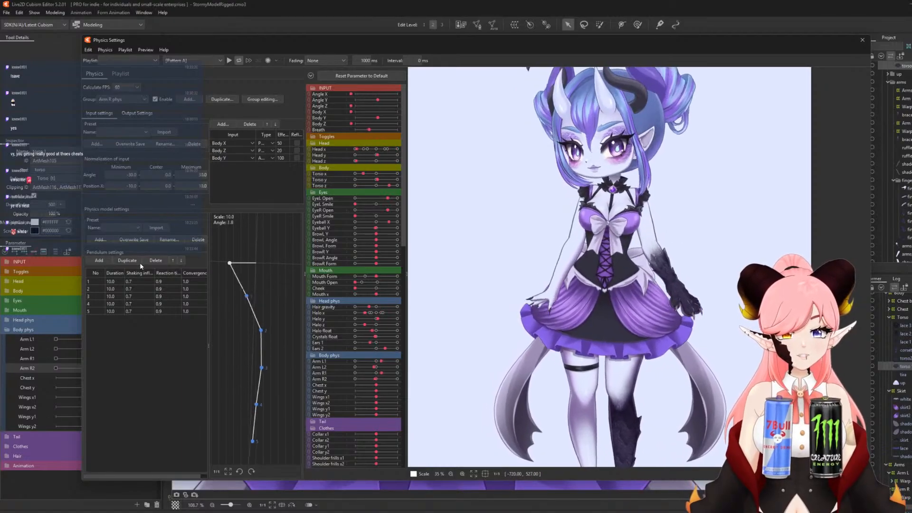
click(863, 41)
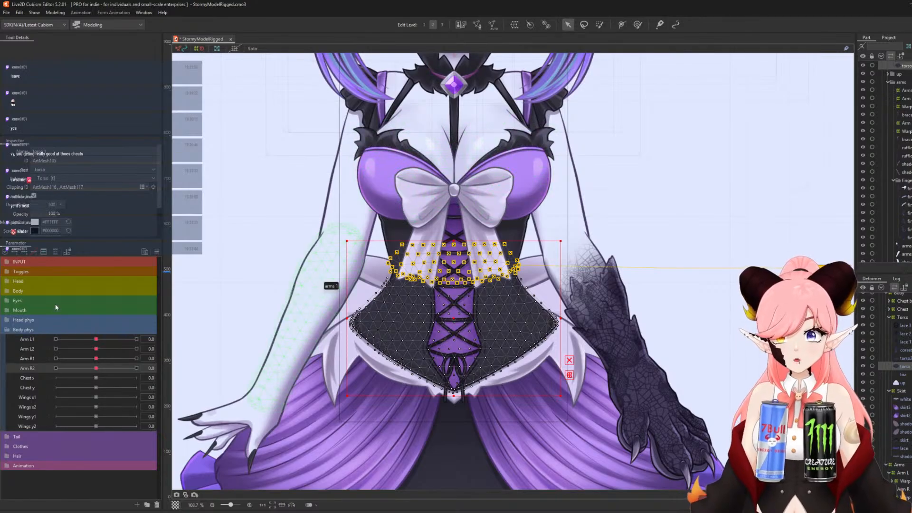
Select the two chest warp deformers and create a parent warp deformer around both for the Chest x motion.
click(31, 378)
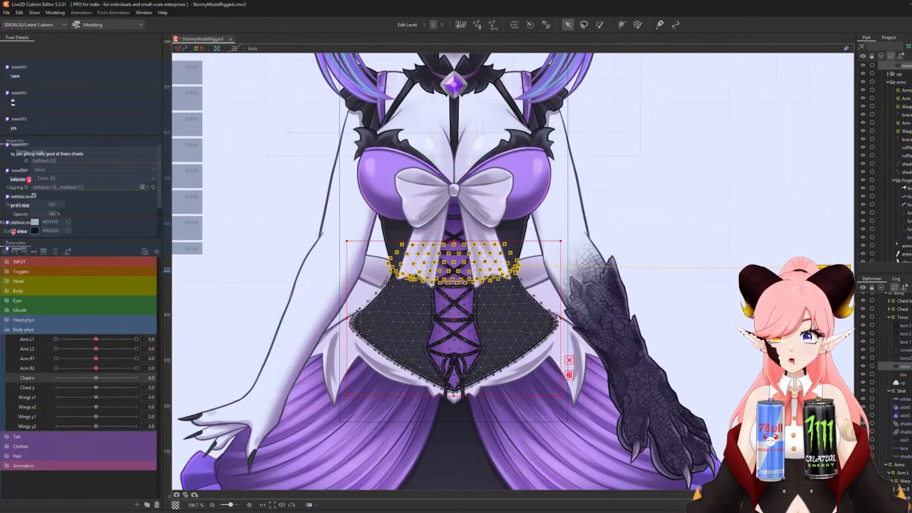
click(903, 303)
ctrl+click(903, 309)
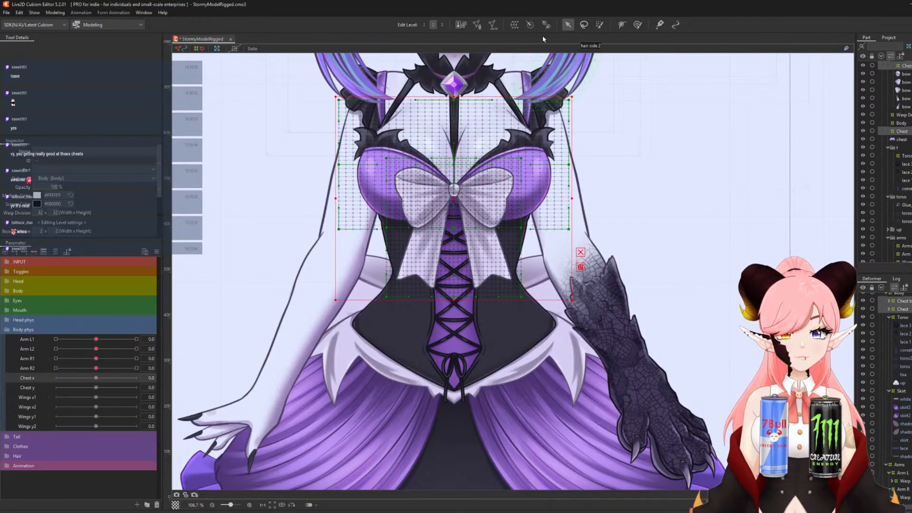
click(513, 25)
click(663, 342)
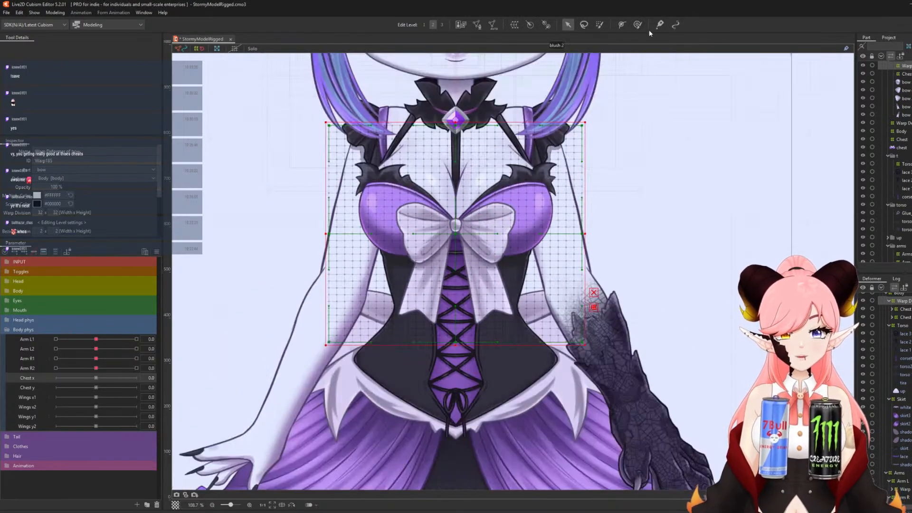
Key Chest x at -30, 0 and 30 on the new warp deformer, and shift the chest and bow sideways at -30 with the deform brush.
click(638, 24)
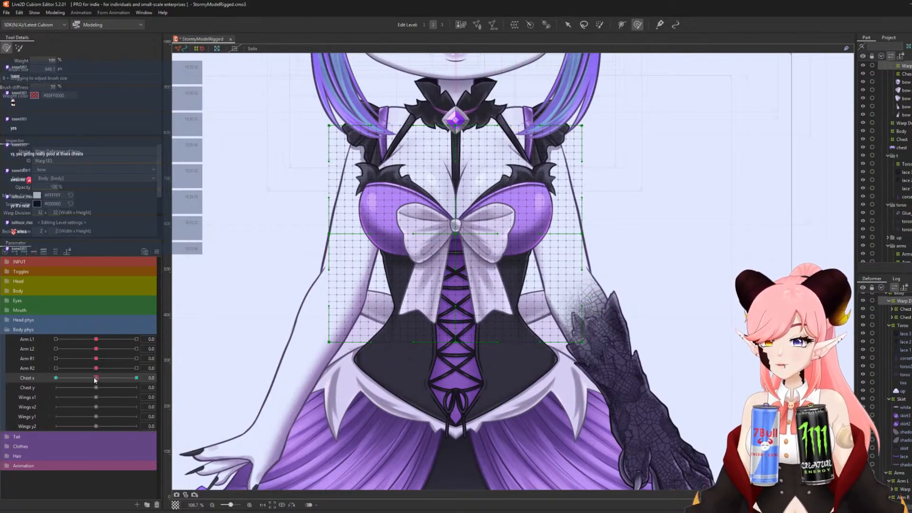
drag(95, 379, 55, 379)
key(b)
drag(545, 198, 444, 197)
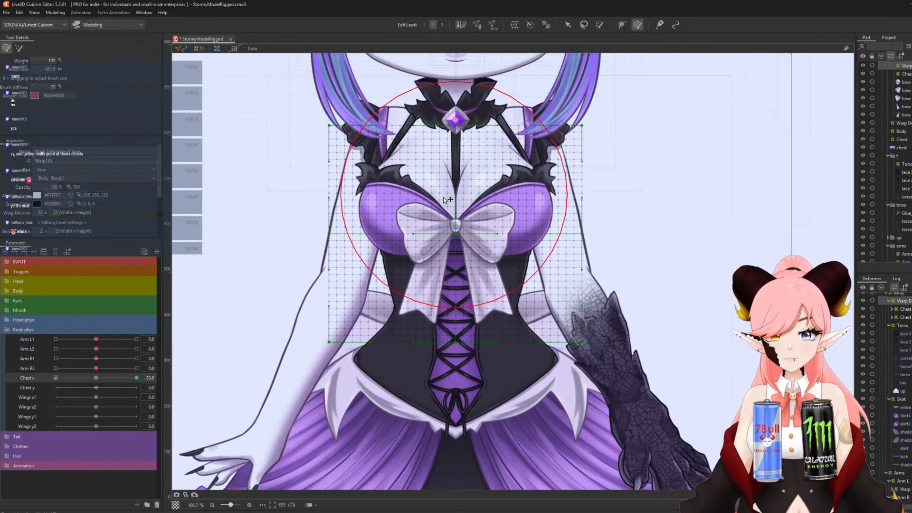
click(468, 209)
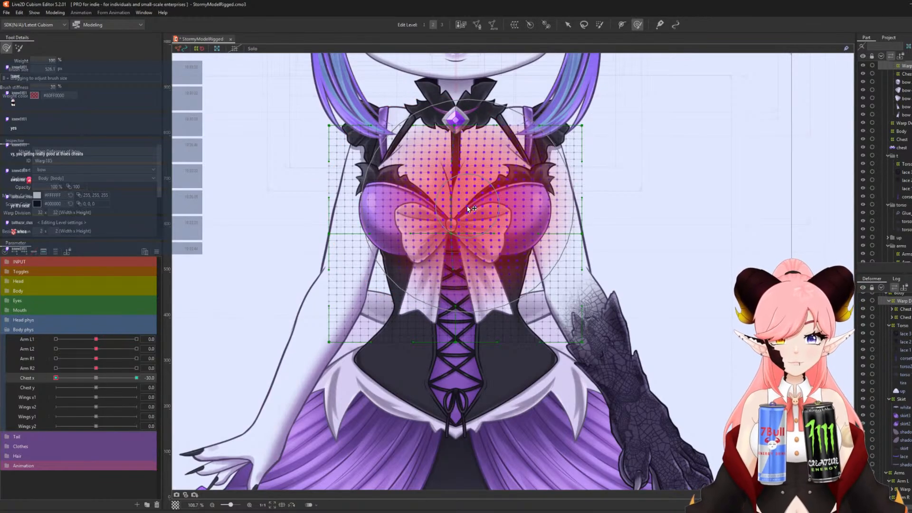
click(468, 209)
drag(371, 212, 365, 213)
drag(532, 217, 529, 218)
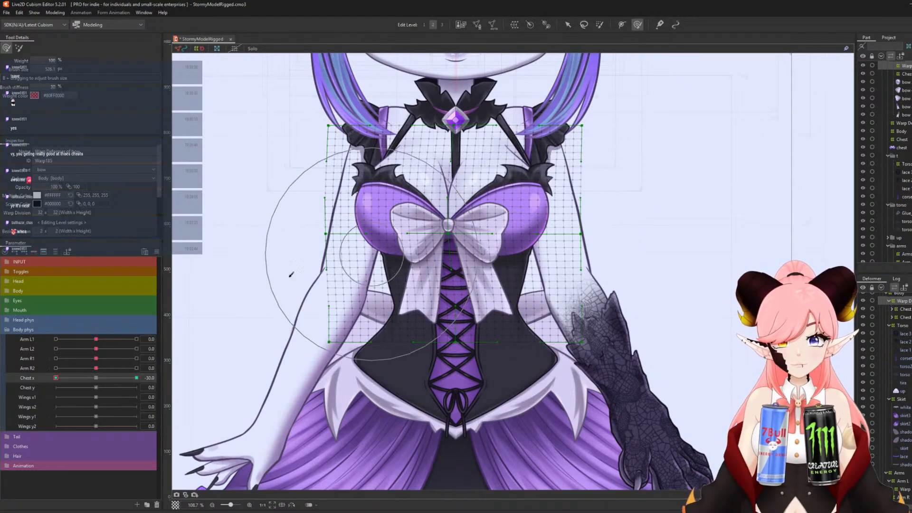
Reflect the Chest x shape at -30 horizontally to 30, check the range, and return Chest x to 0.
drag(56, 379, 8, 386)
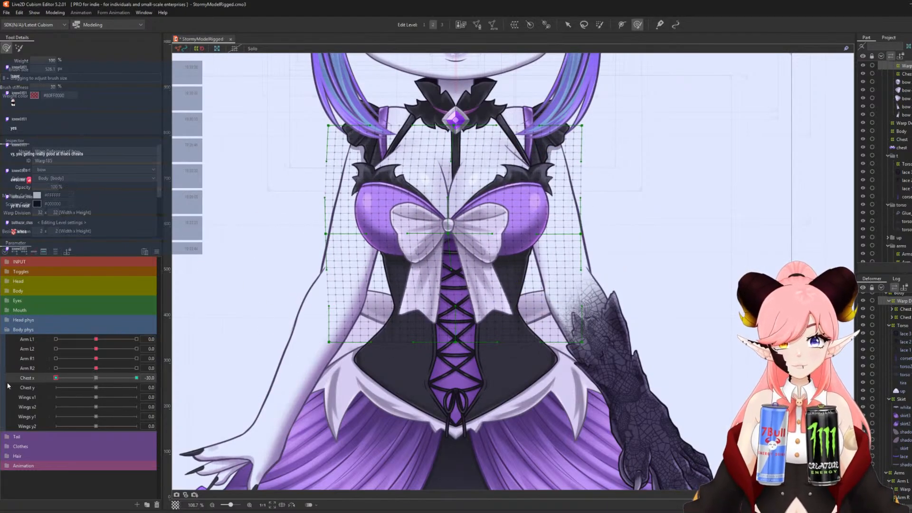
click(156, 252)
click(201, 313)
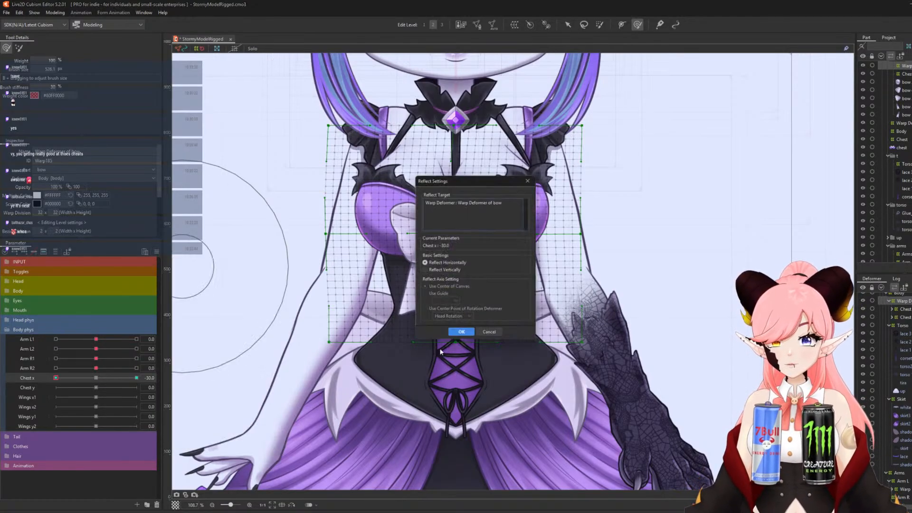
click(466, 335)
mouse_move(57, 379)
mouse_down()
mouse_move(109, 381)
mouse_move(41, 376)
mouse_up()
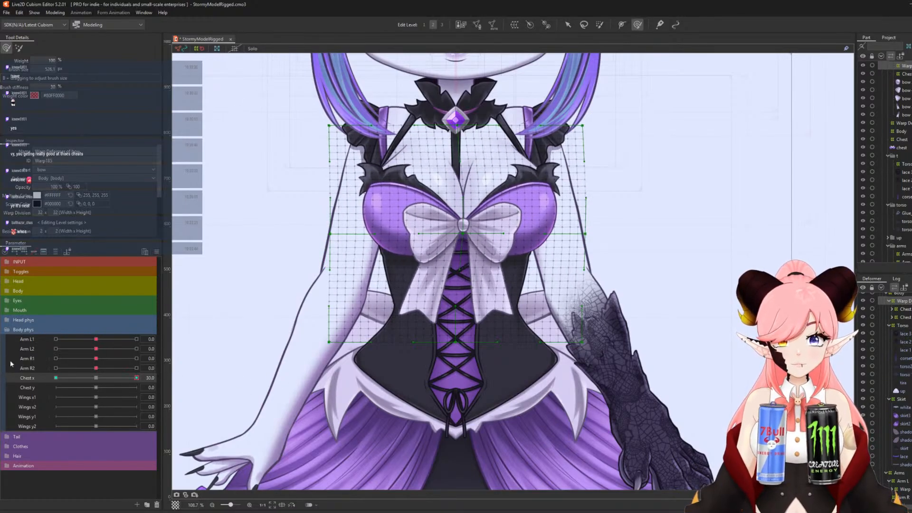
click(99, 378)
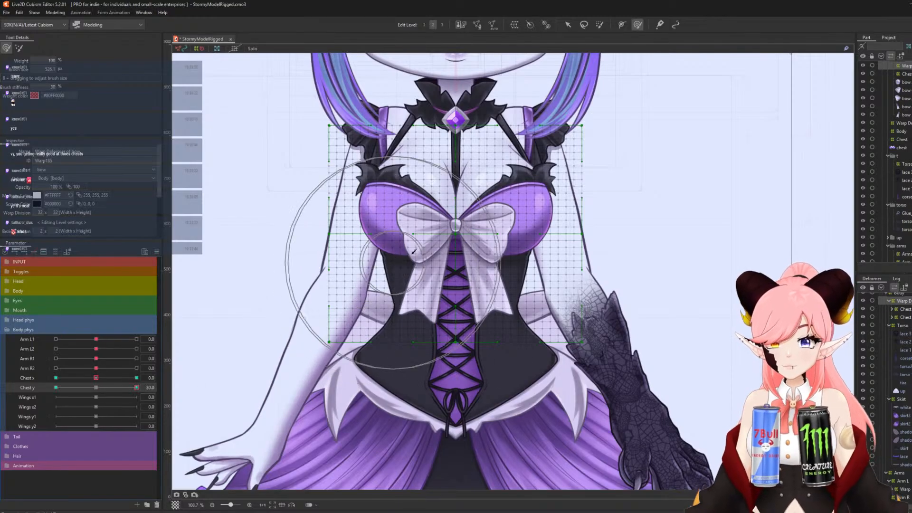
At Chest y 30, push the chest, the bow and its ribbon ends upward with the deform brush.
drag(456, 221, 457, 212)
drag(367, 216, 367, 211)
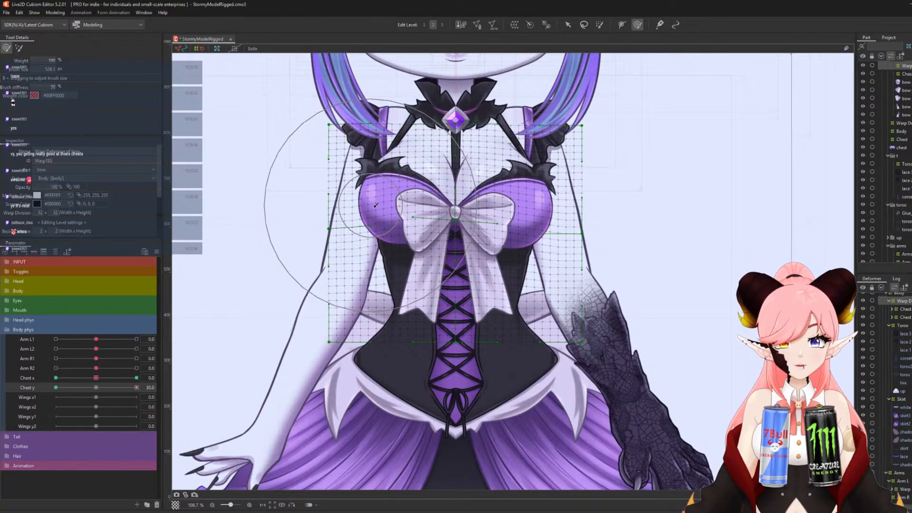
drag(550, 215, 548, 212)
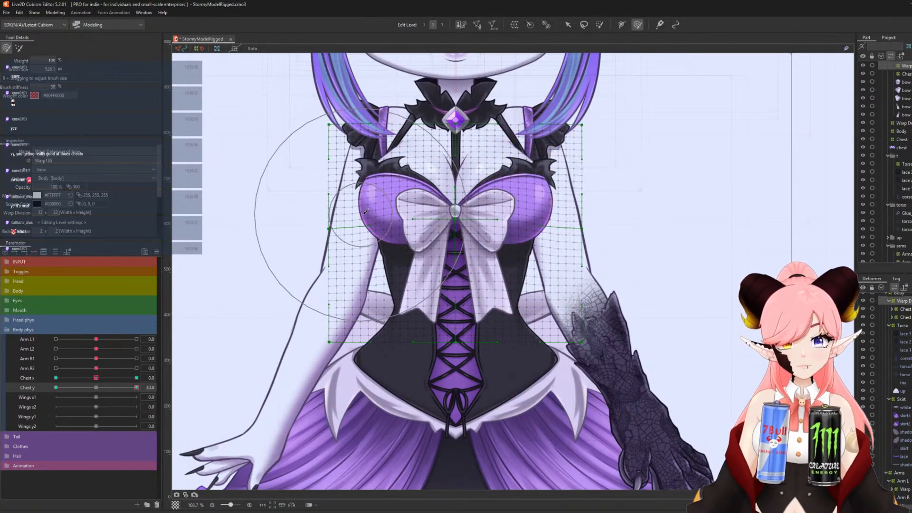
drag(369, 214, 369, 211)
drag(417, 317, 418, 324)
drag(491, 342, 495, 342)
drag(416, 352, 416, 346)
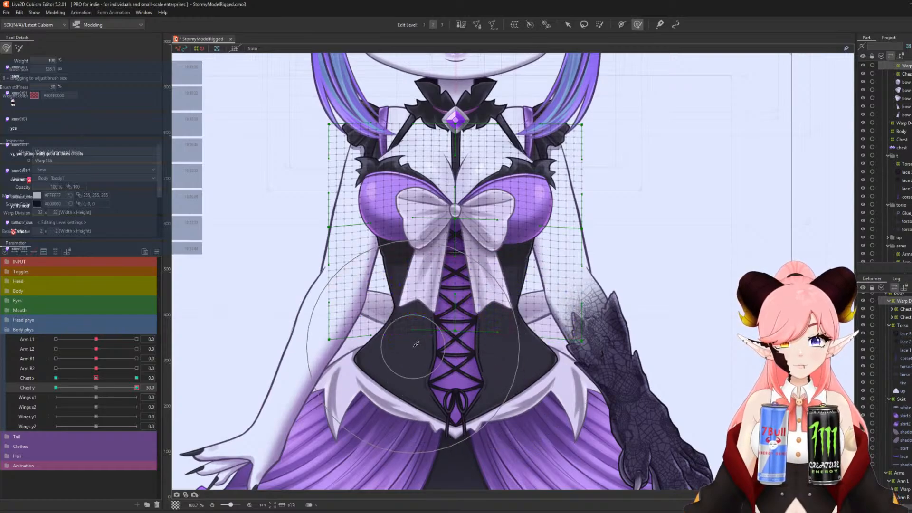
At Chest y -30, pull the chest and bow downward with the deform brush, check the motion, and return Chest y to 0.
mouse_move(136, 387)
mouse_down()
mouse_move(74, 398)
mouse_move(217, 375)
mouse_move(1, 407)
mouse_up()
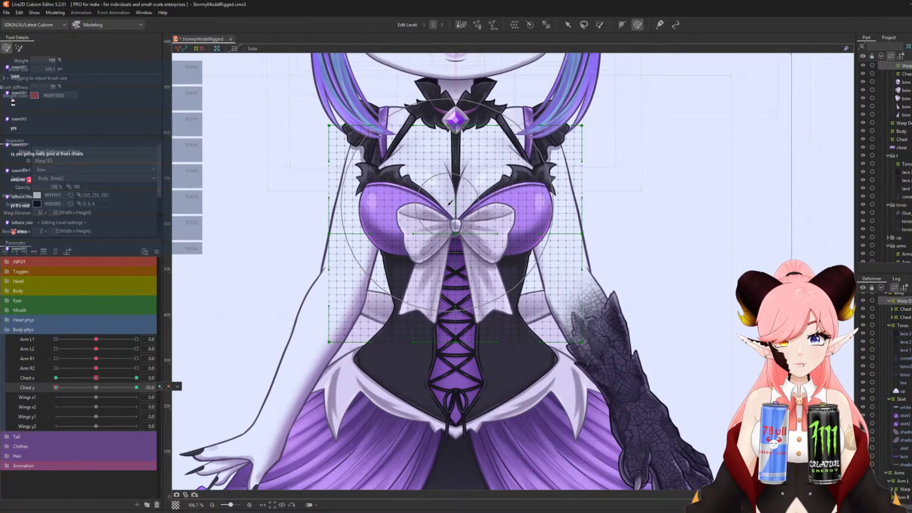
drag(449, 209, 448, 212)
drag(358, 209, 358, 216)
drag(531, 212, 532, 218)
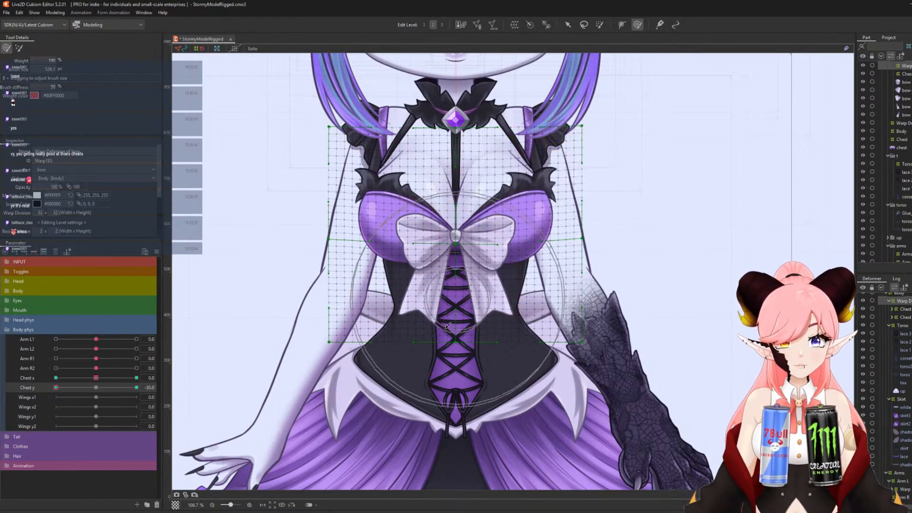
drag(435, 359, 435, 360)
mouse_move(500, 360)
mouse_down()
mouse_move(444, 359)
mouse_move(503, 365)
mouse_up()
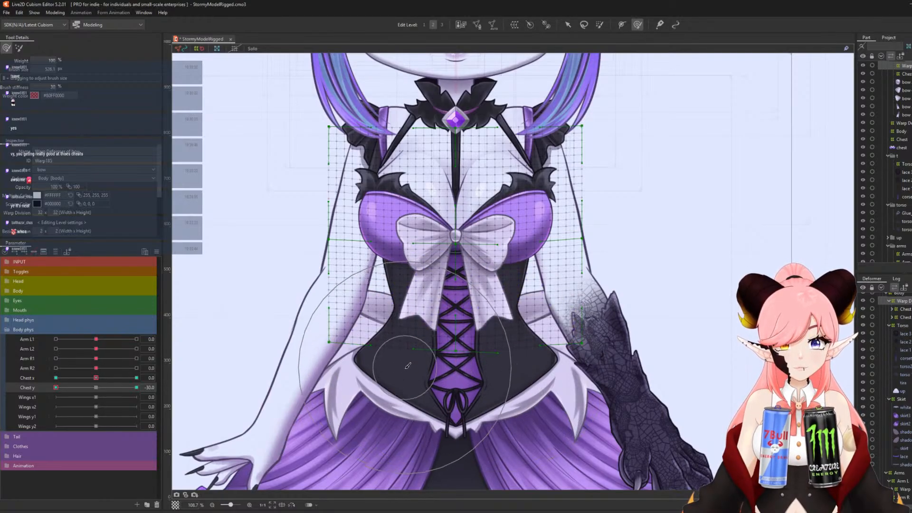
drag(407, 367, 407, 370)
mouse_move(56, 388)
mouse_down()
mouse_move(103, 391)
mouse_move(1, 385)
mouse_move(1, 362)
mouse_up()
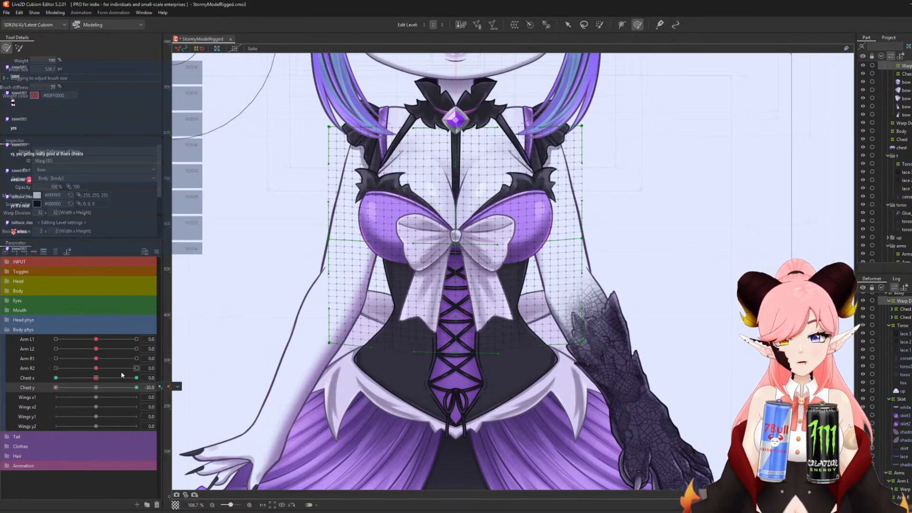
click(94, 388)
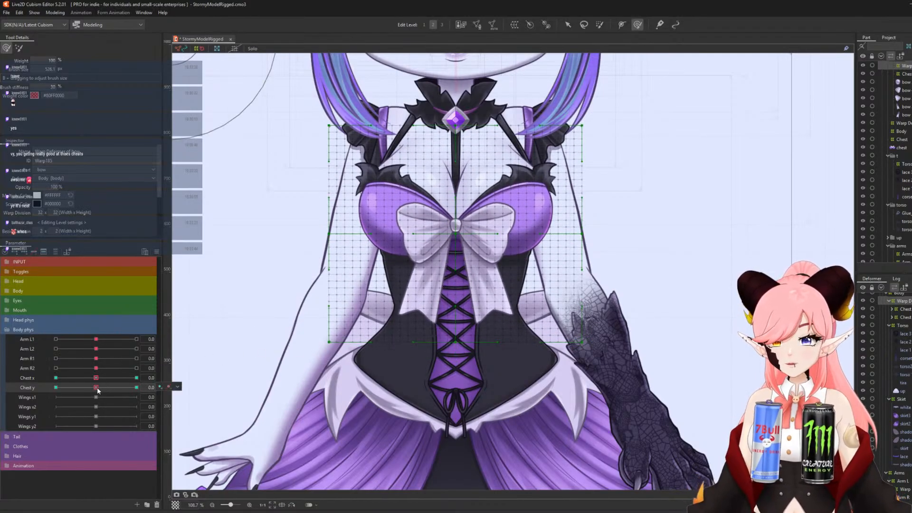
drag(98, 388, 153, 380)
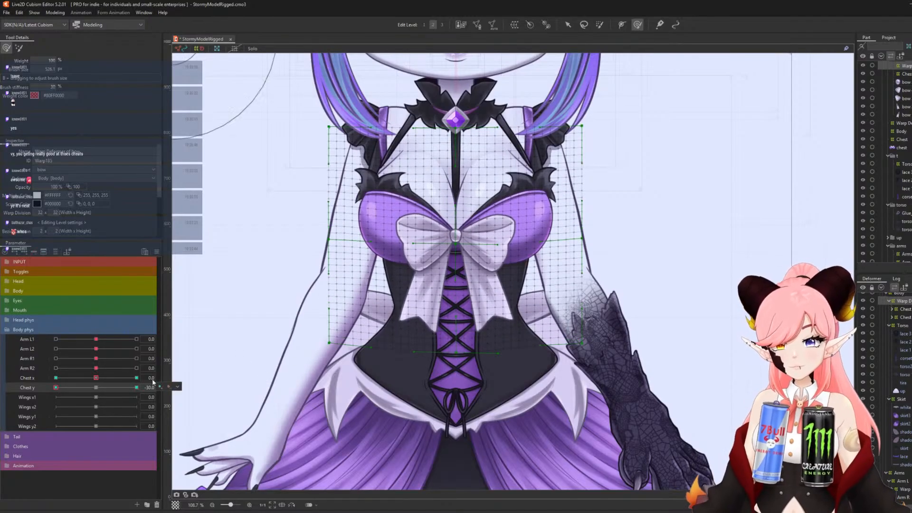
click(96, 388)
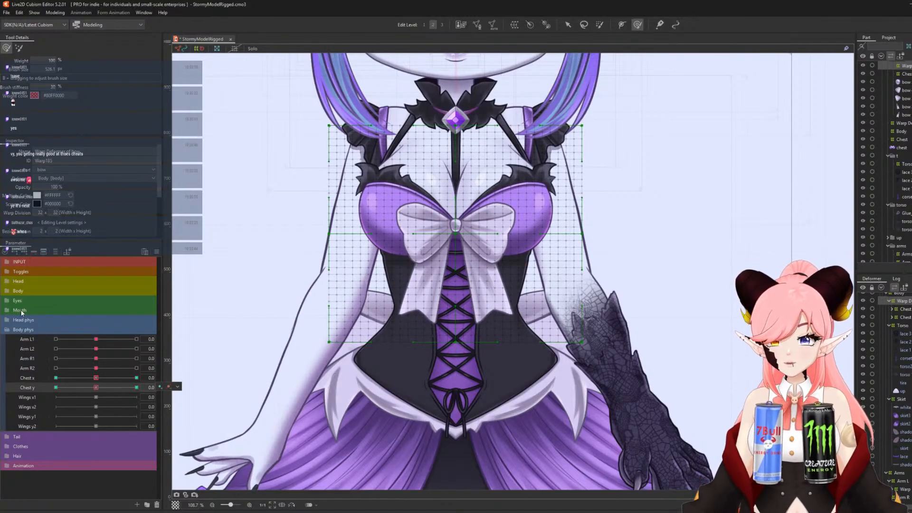
Add a physics group named Chest x with the Body Input preset and the Clothes (Heavy) physics model preset.
click(7, 332)
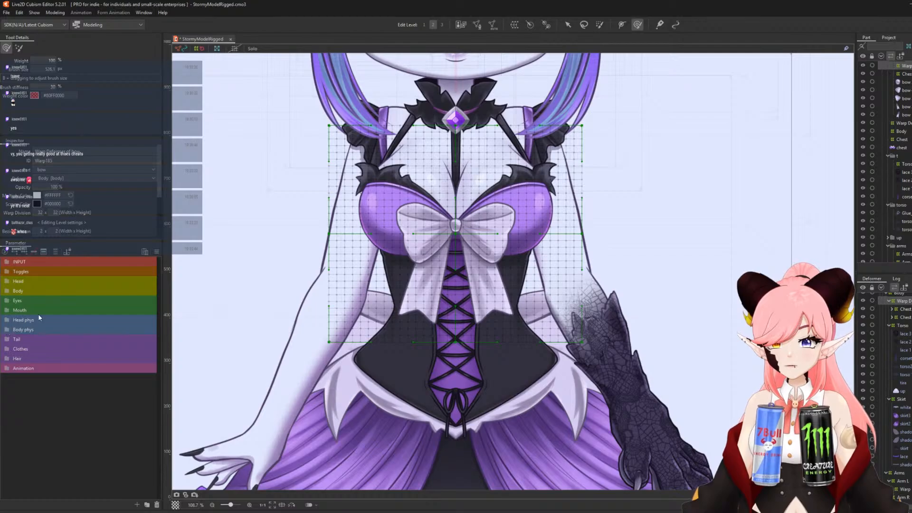
click(56, 12)
click(72, 179)
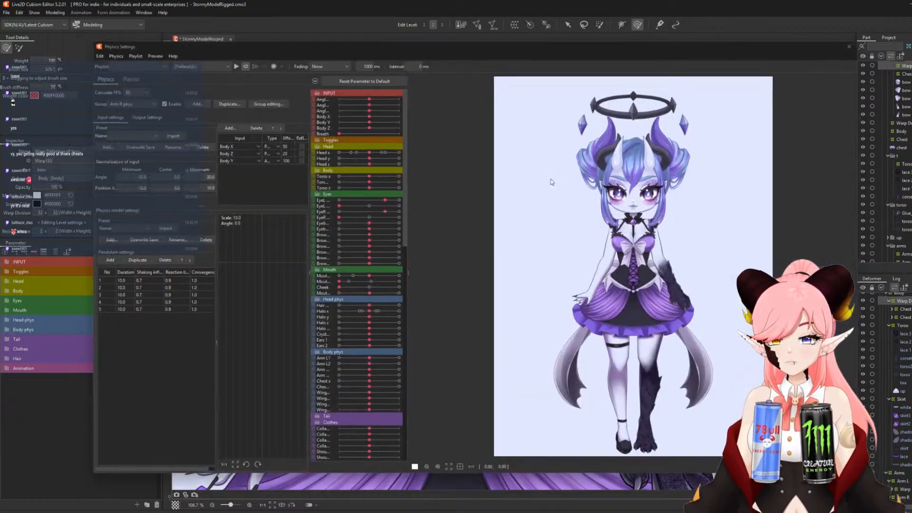
click(188, 99)
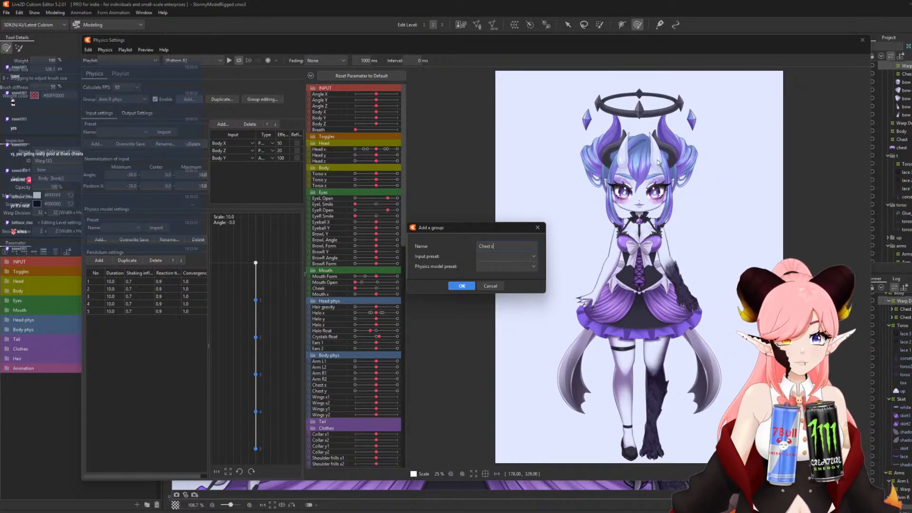
click(504, 258)
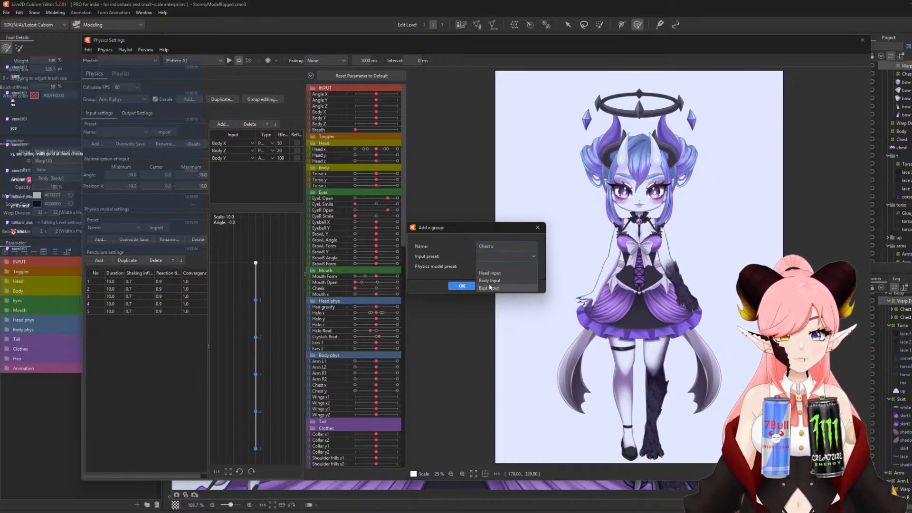
click(507, 266)
scroll(537, 289, down, 1)
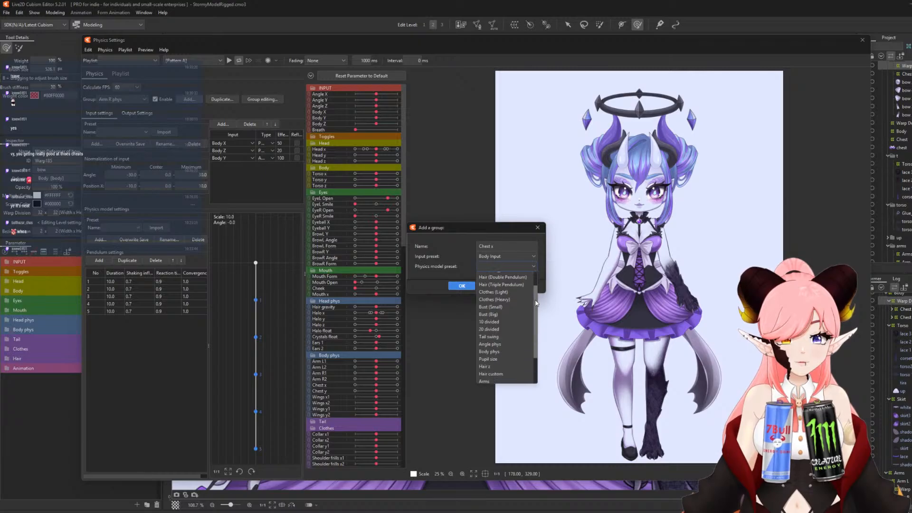
scroll(496, 303, down, 1)
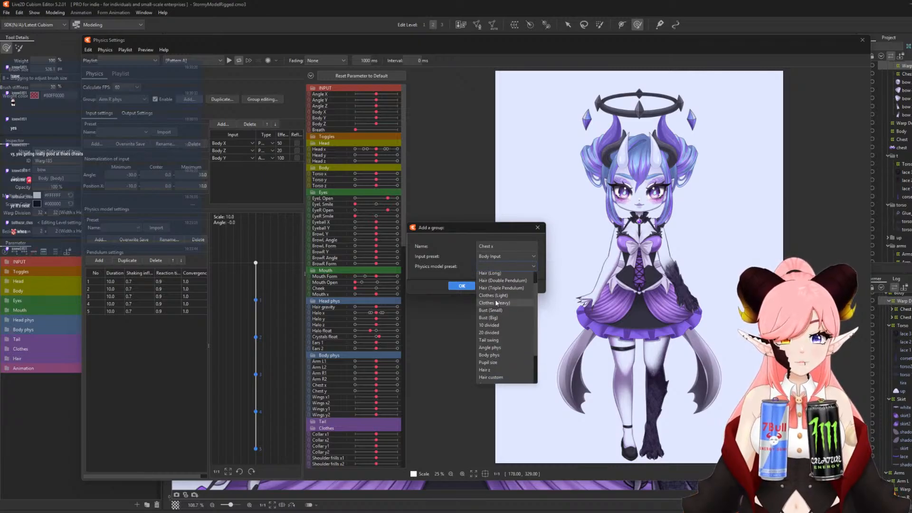
click(496, 303)
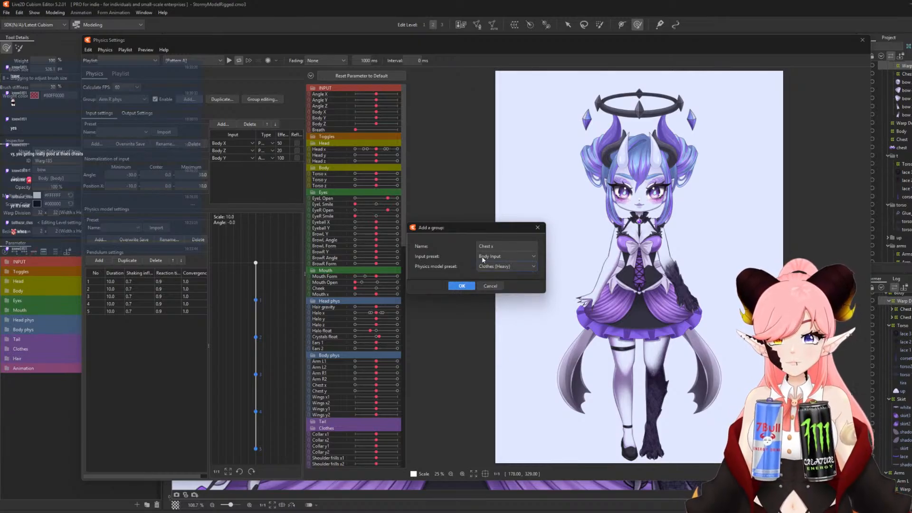
click(461, 286)
Add Chest x as the group's output parameter and fit its output magnification to the parameter range.
click(136, 113)
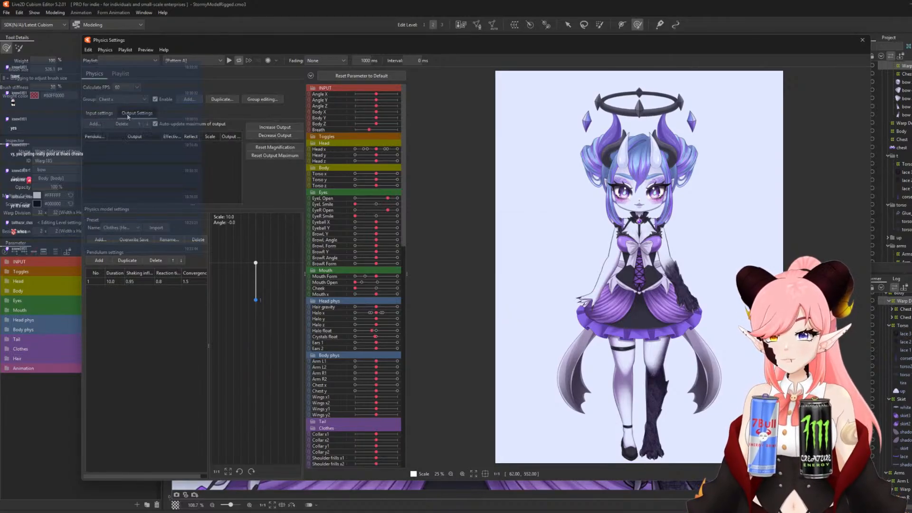
click(95, 124)
scroll(528, 272, down, 10)
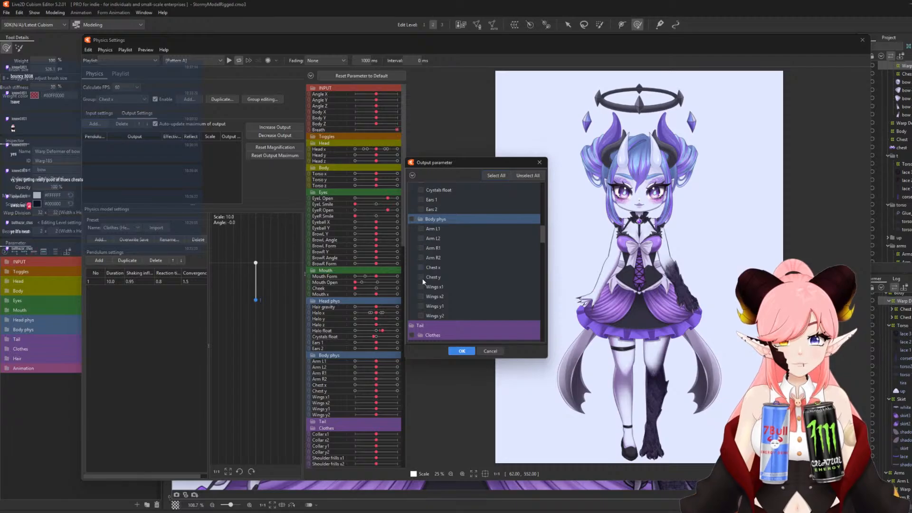
click(462, 351)
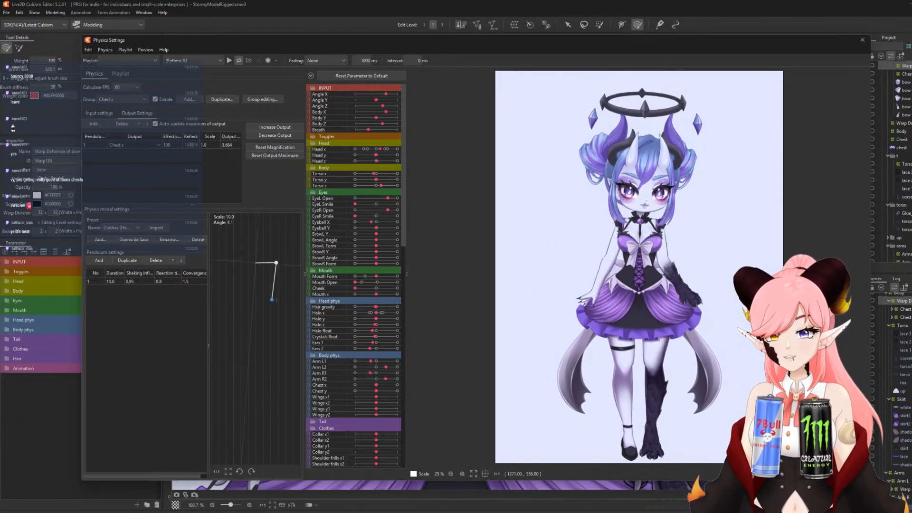
click(256, 128)
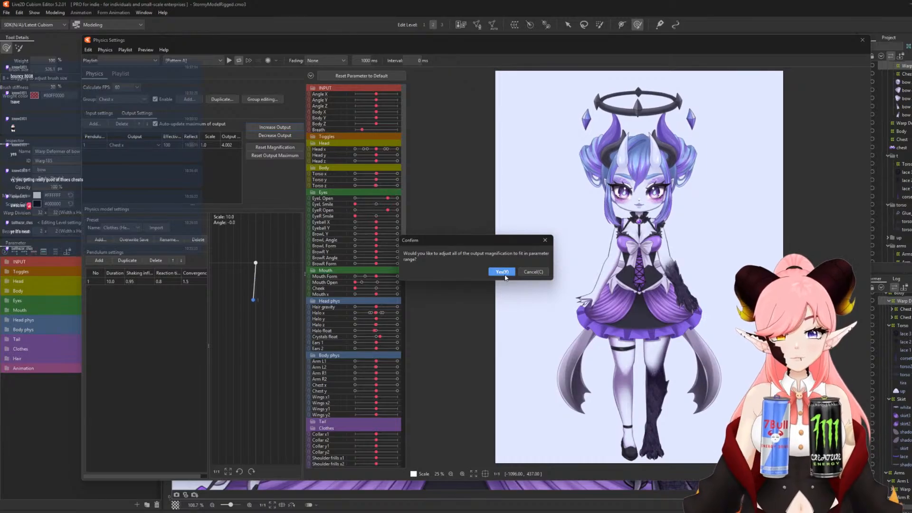
click(502, 271)
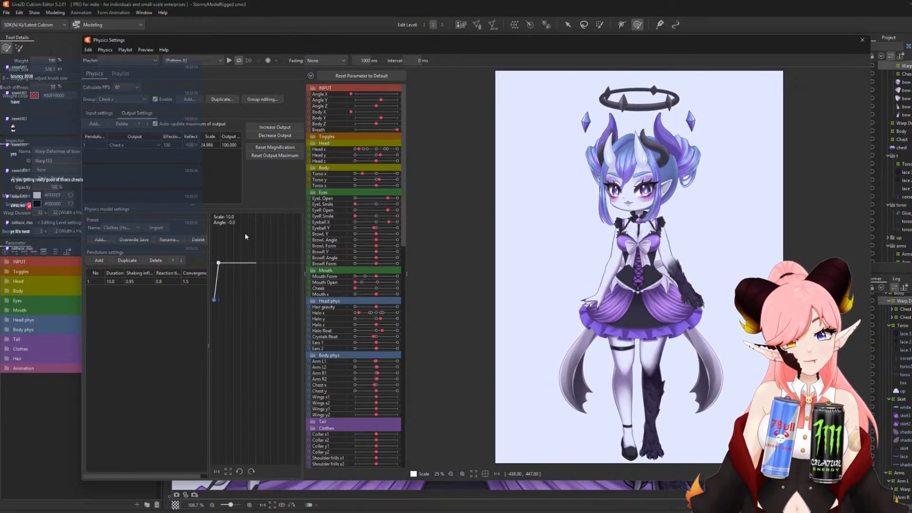
Change the Chest x group's physics model preset to Booba and set the output scale to 24.
click(125, 228)
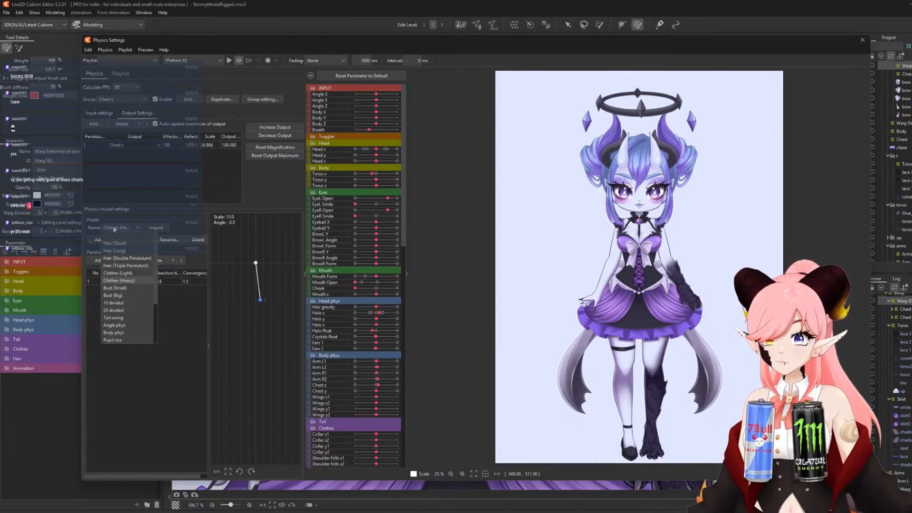
drag(155, 279, 153, 302)
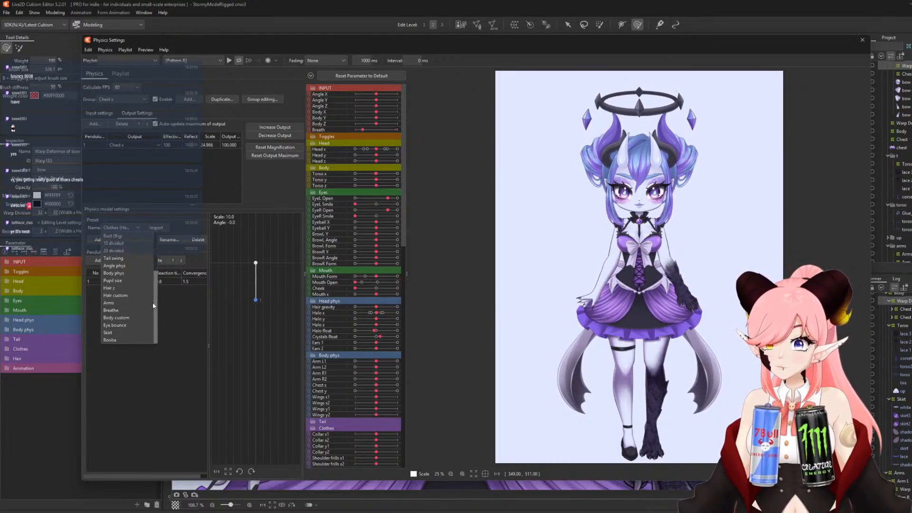
click(118, 339)
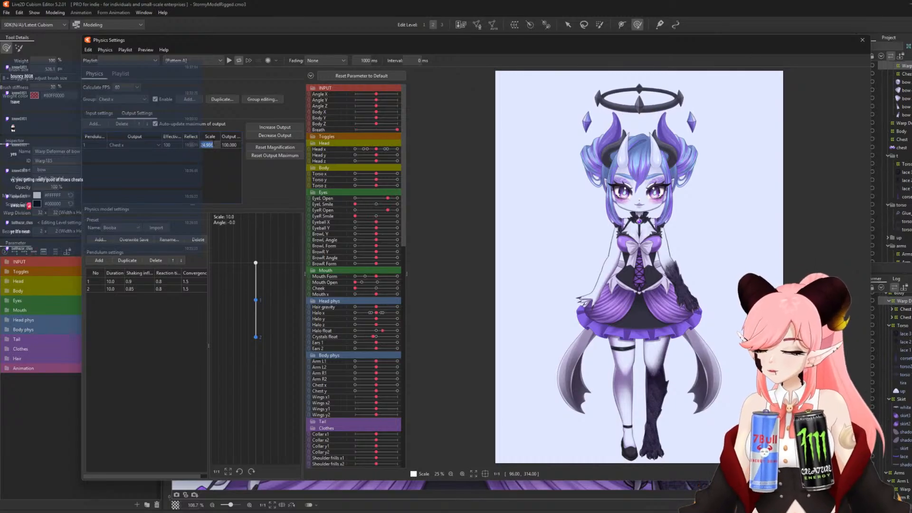
text(24)
key(Return)
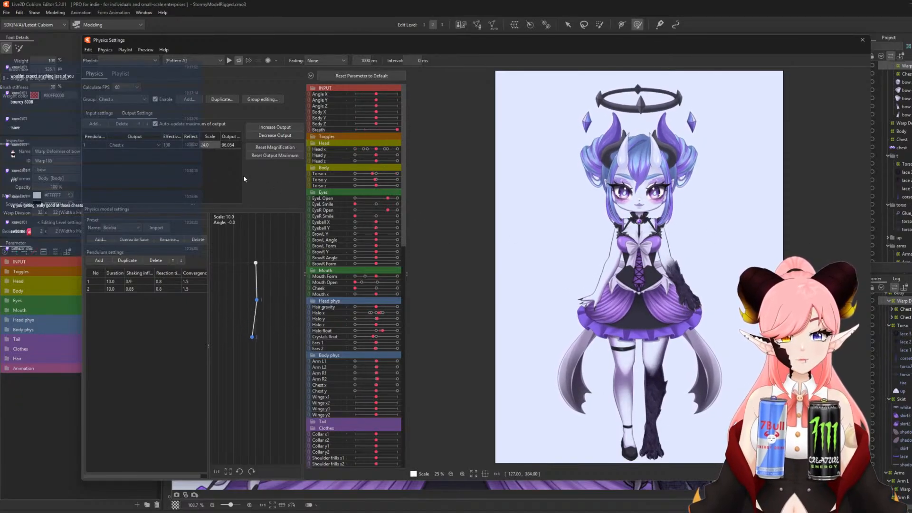
Duplicate the Chest x physics group under the name Chest y.
click(221, 98)
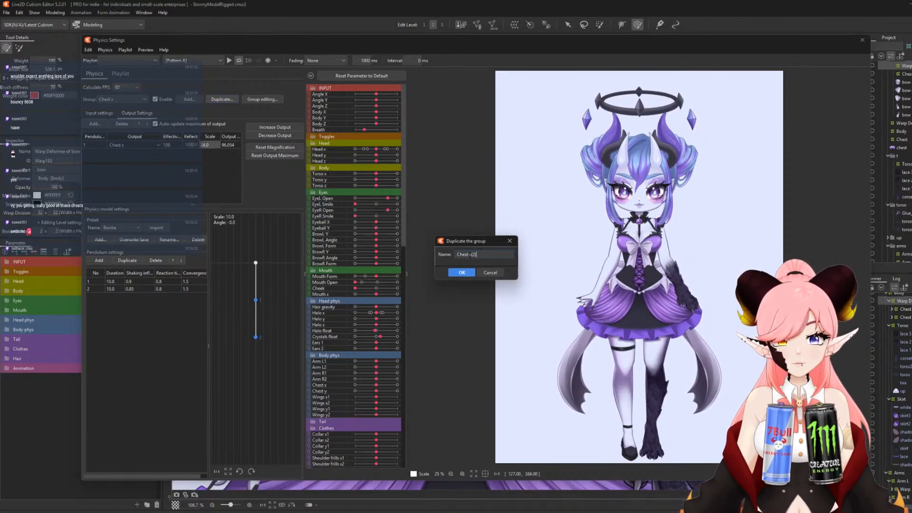
text(y)
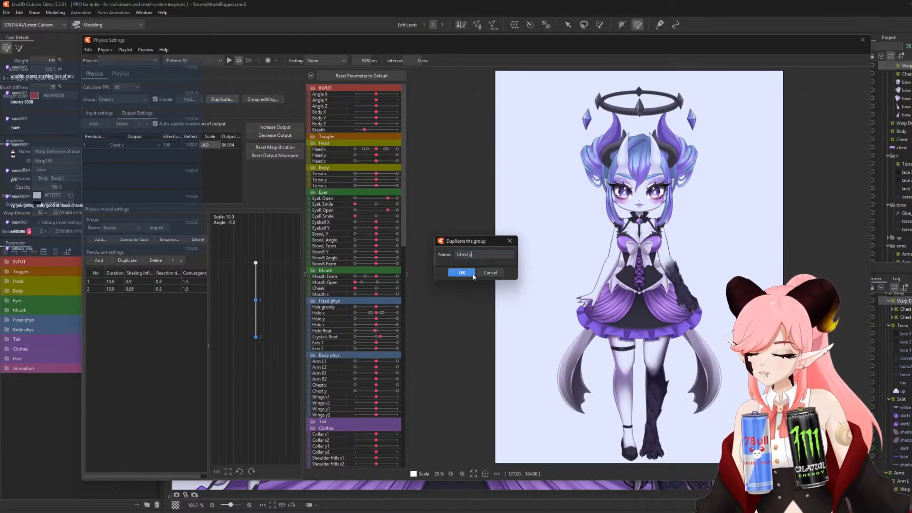
click(462, 273)
In the Chest y group, replace the Body X input with Body Y and delete the Body Z input.
click(95, 116)
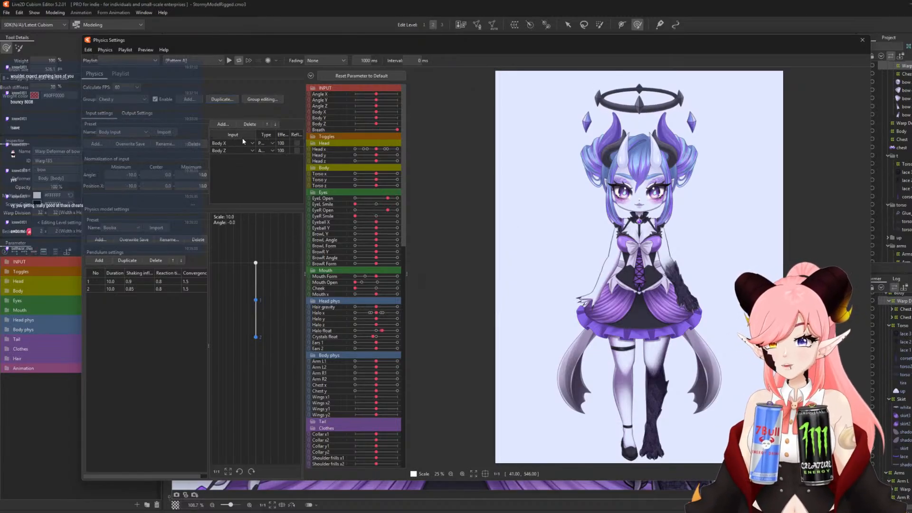
click(245, 144)
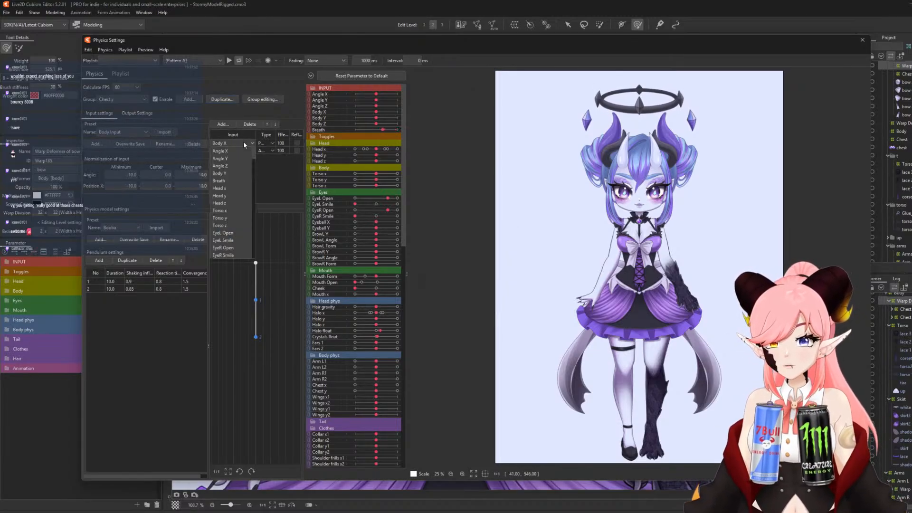
click(227, 175)
click(221, 151)
click(250, 125)
Set the Chest y group's output parameter to Chest y, test the vertical bounce on the model, and close the physics settings.
click(144, 114)
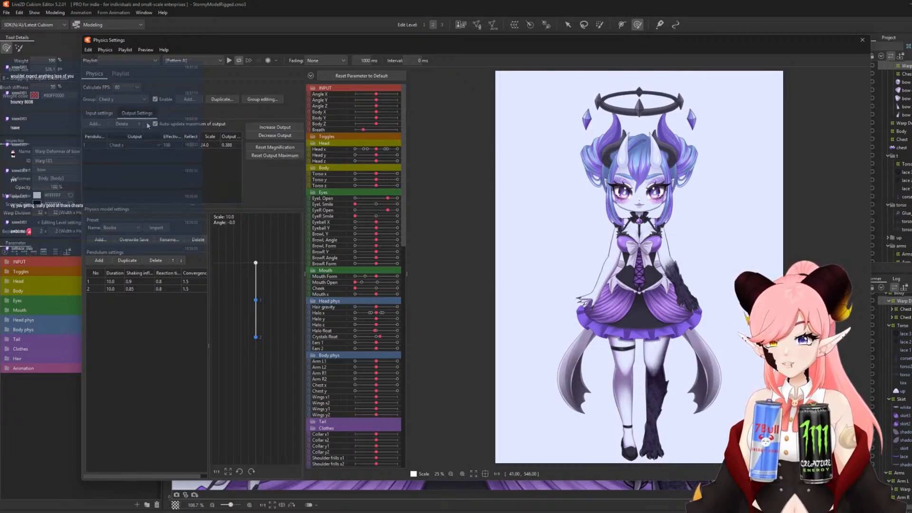
click(122, 144)
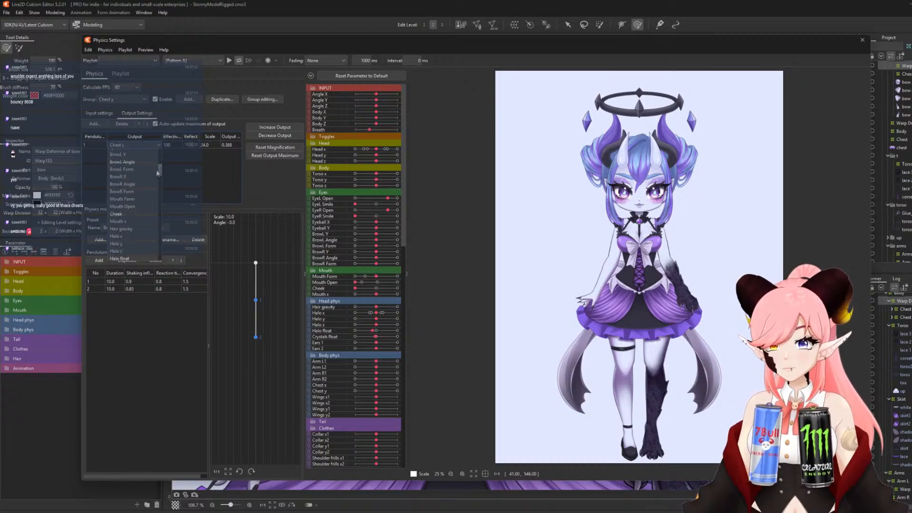
scroll(157, 173, down, 1)
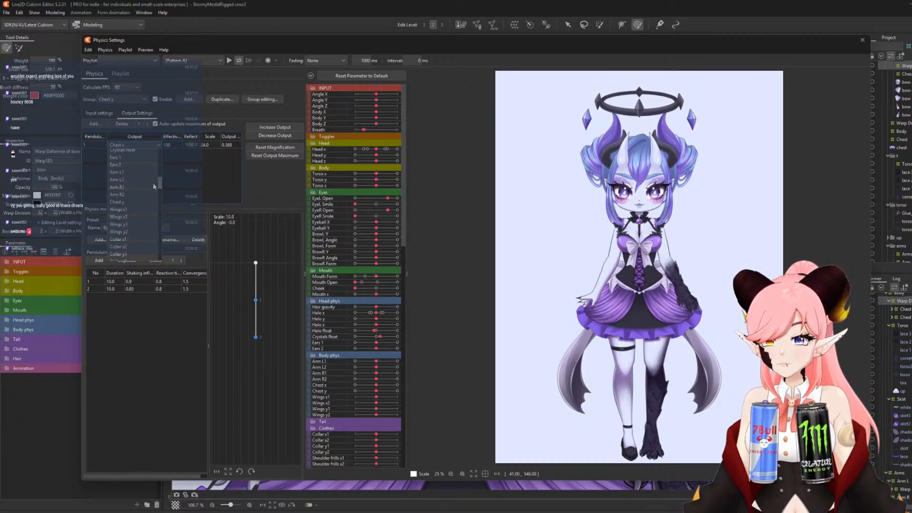
click(126, 194)
drag(660, 346, 658, 192)
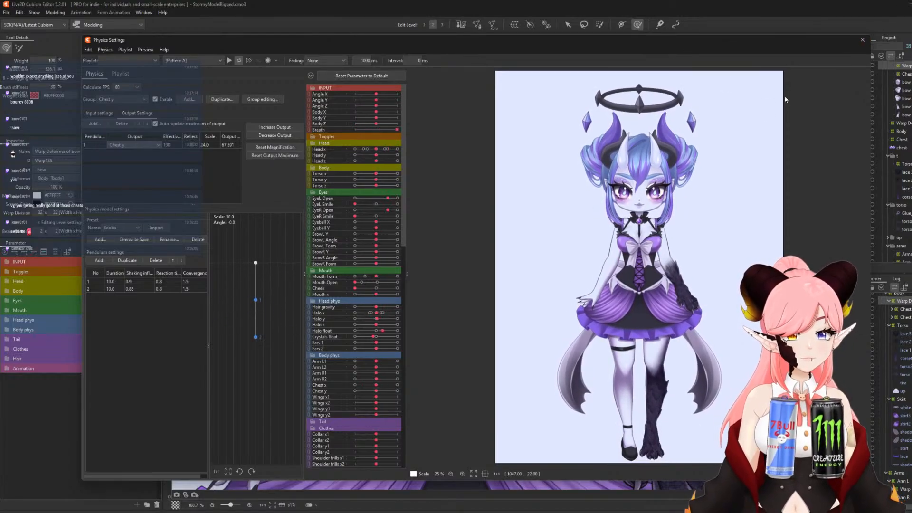
click(863, 40)
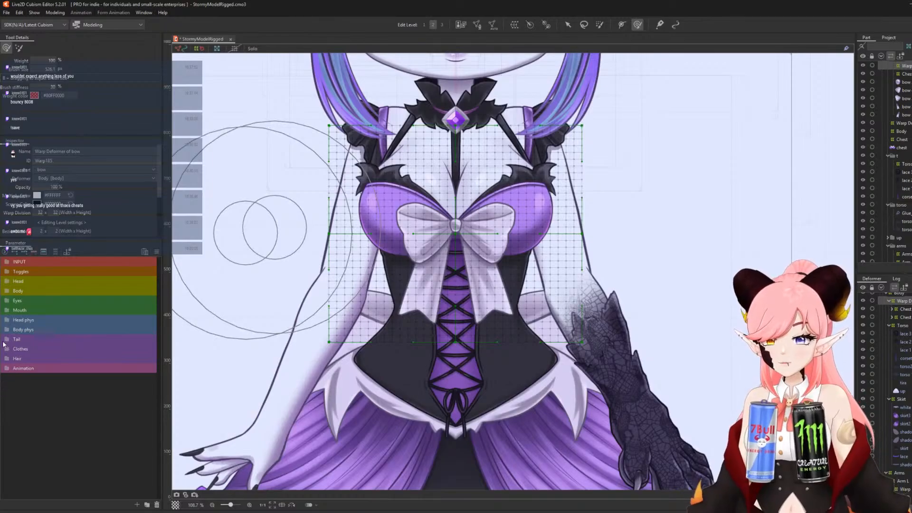
Create a parent warp deformer with 32 × 32 warp and 2 × 2 Bezier divisions around the upper, front and back collar meshes.
click(6, 350)
scroll(357, 324, down, 2)
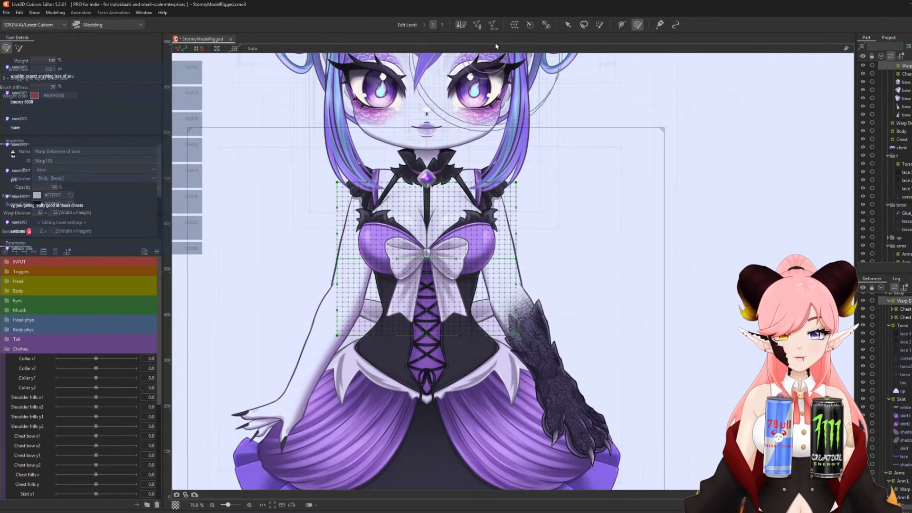
click(567, 24)
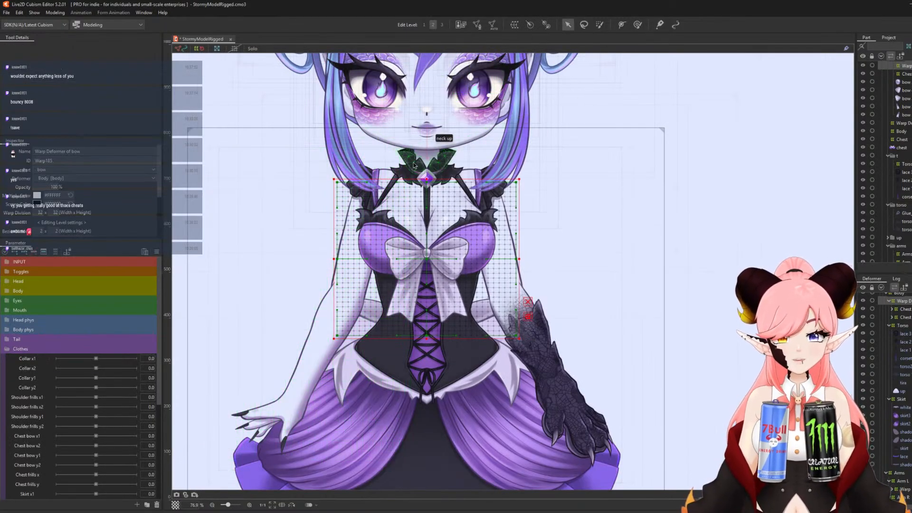
click(414, 165)
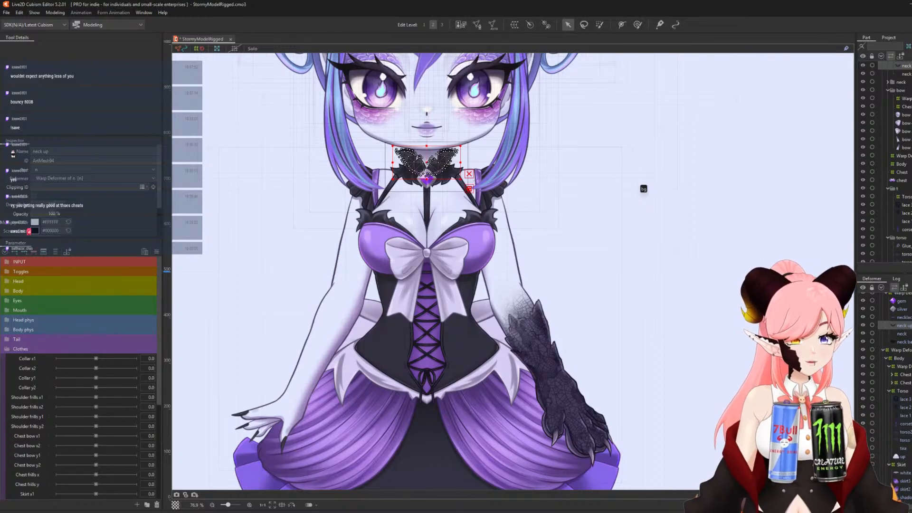
ctrl+click(900, 334)
ctrl+click(900, 343)
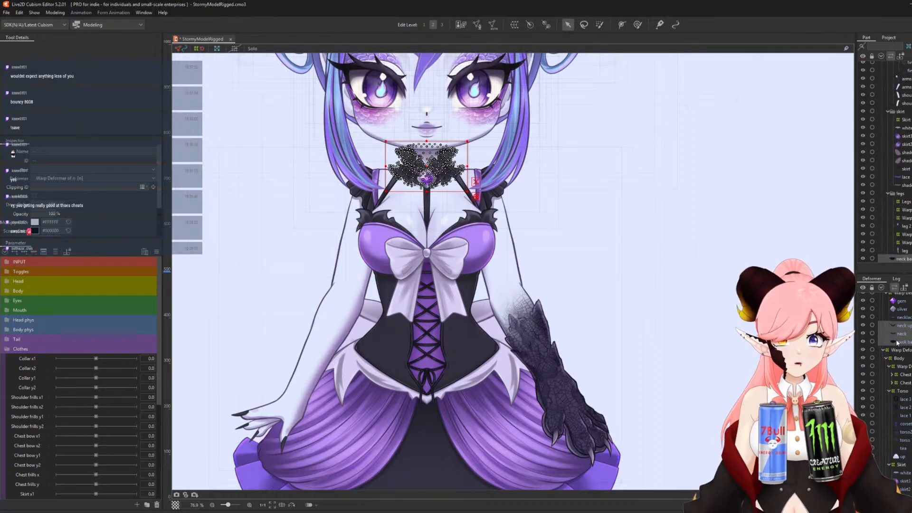
scroll(421, 197, down, 3)
scroll(408, 181, up, 9)
scroll(364, 233, down, 3)
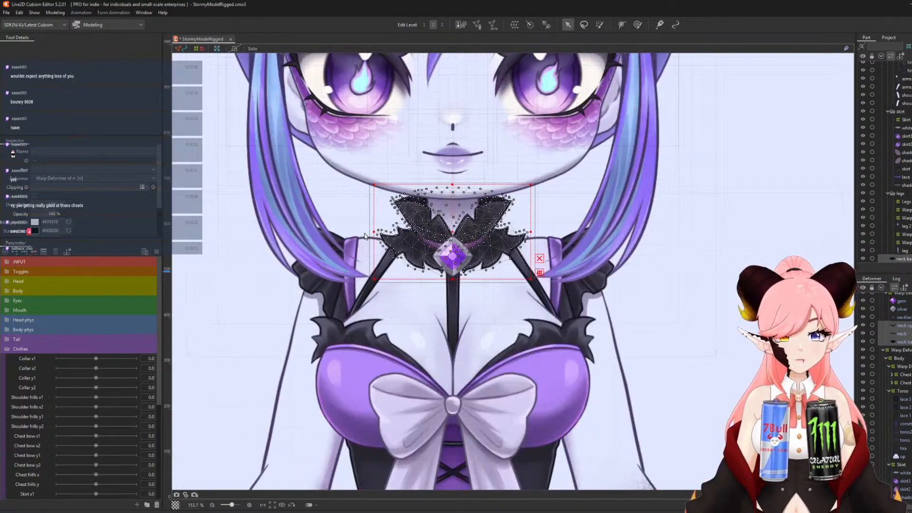
click(514, 26)
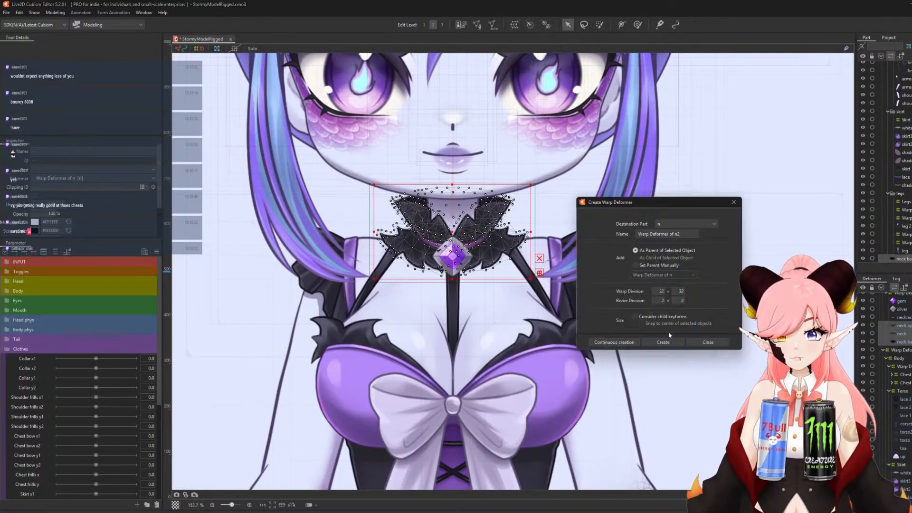
click(663, 342)
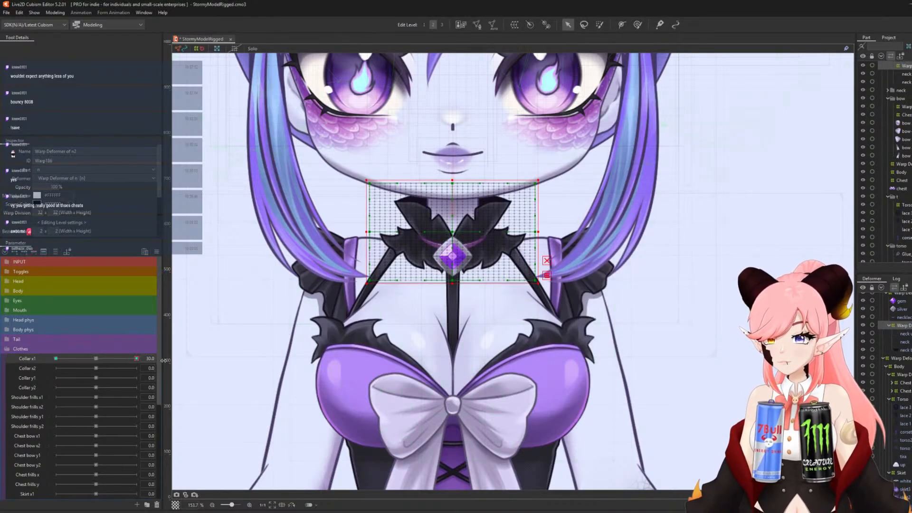
At Collar x1 30, sway the upper collar sideways with the Deform Brush, reflect the motion to -30, preview it and return to 0.
click(637, 24)
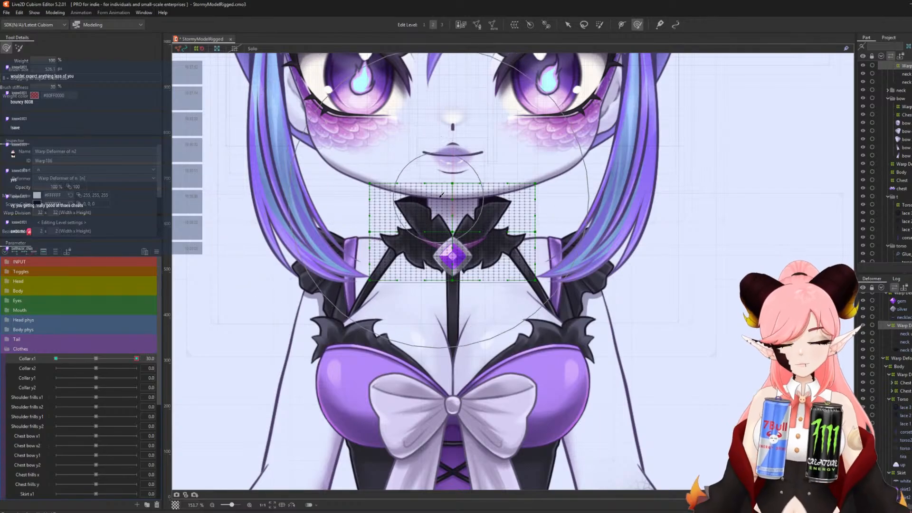
mouse_move(401, 153)
mouse_down()
mouse_move(418, 165)
mouse_move(410, 174)
mouse_move(504, 170)
mouse_up()
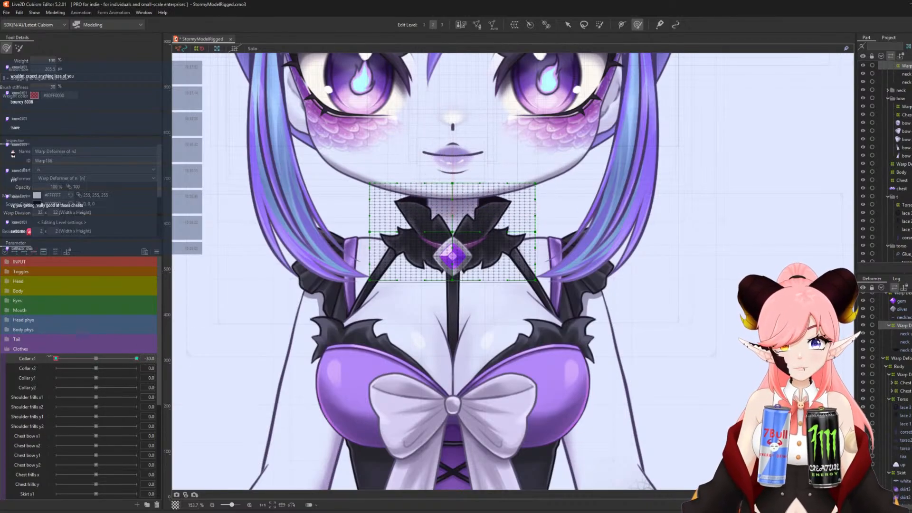
click(157, 251)
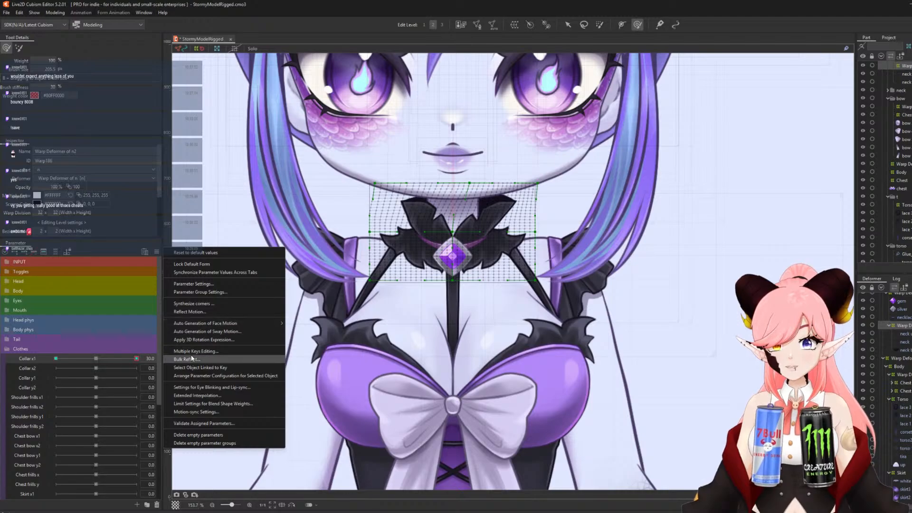
click(196, 312)
click(466, 335)
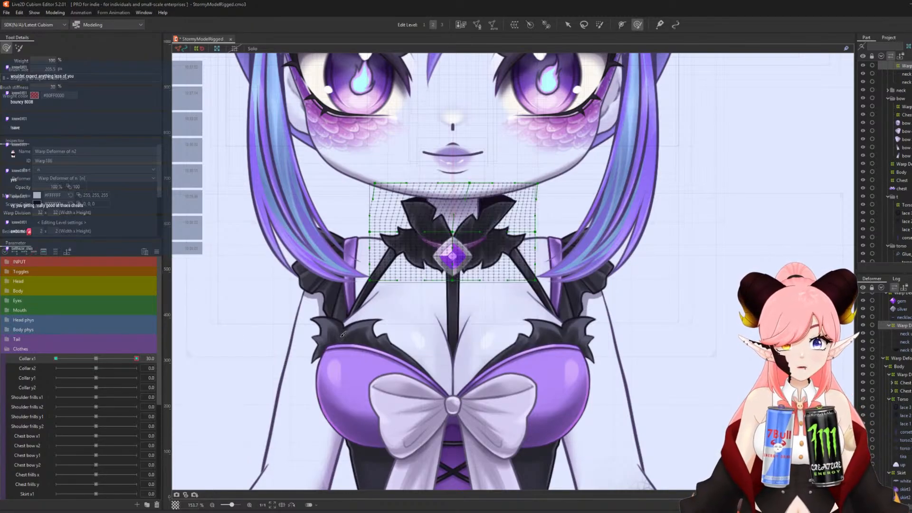
drag(136, 359, 8, 351)
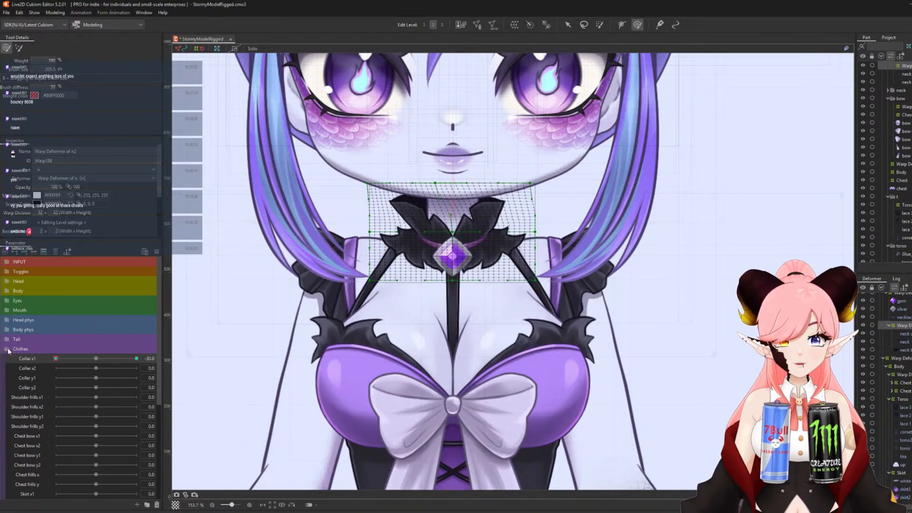
click(96, 360)
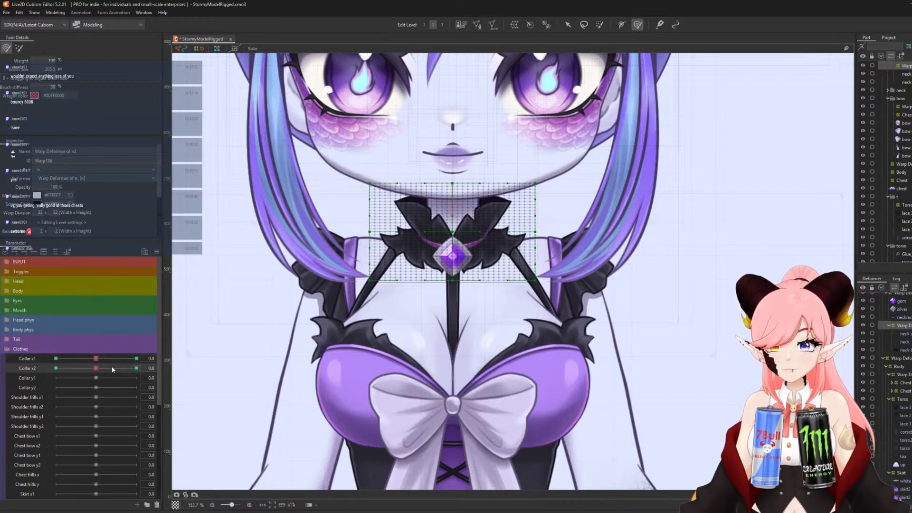
At Collar x2 30, sway the lower collar warp sideways, reflect the motion to -30, preview it and return to 0.
mouse_move(363, 266)
mouse_down()
mouse_move(398, 308)
mouse_move(427, 266)
mouse_move(528, 292)
mouse_move(541, 284)
mouse_move(540, 269)
mouse_move(532, 289)
mouse_up()
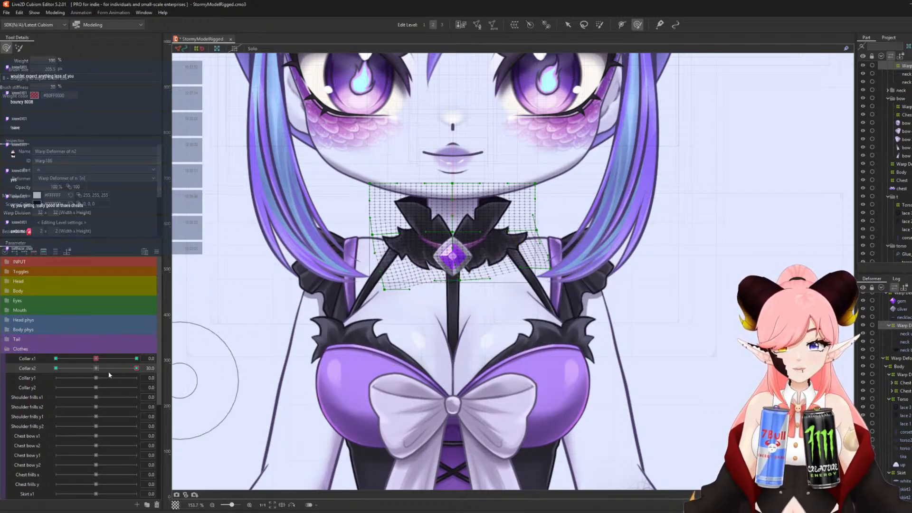
drag(97, 369, 272, 387)
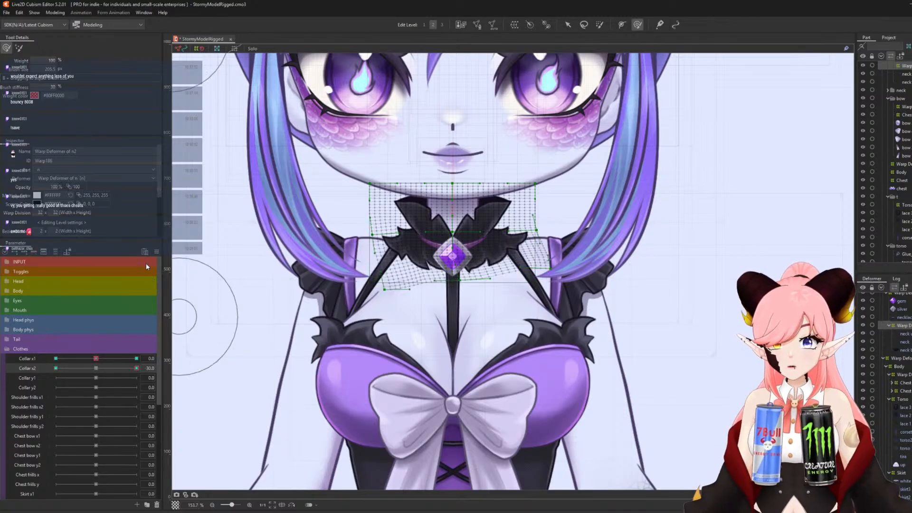
click(157, 251)
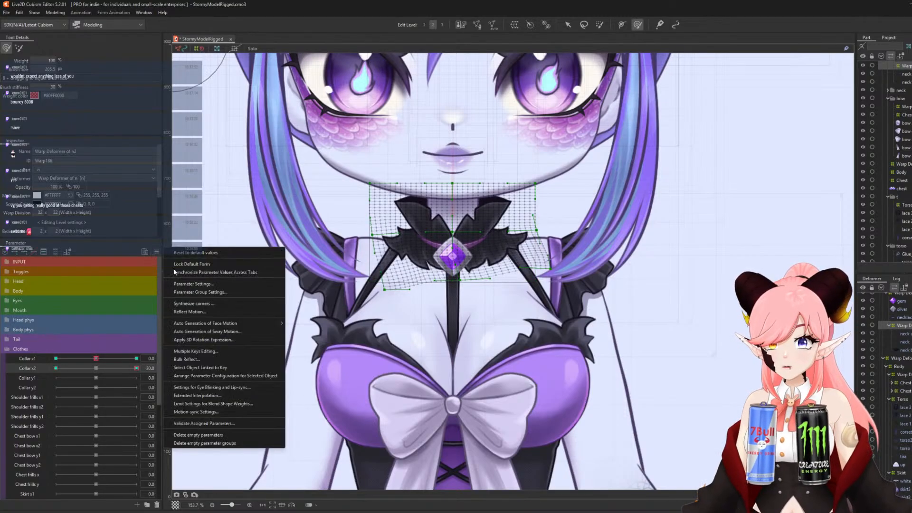
click(190, 312)
click(461, 334)
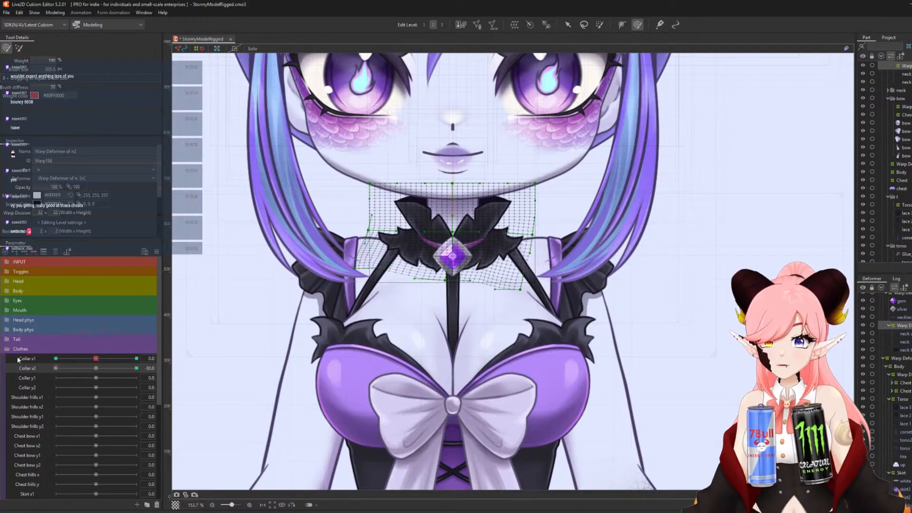
click(103, 370)
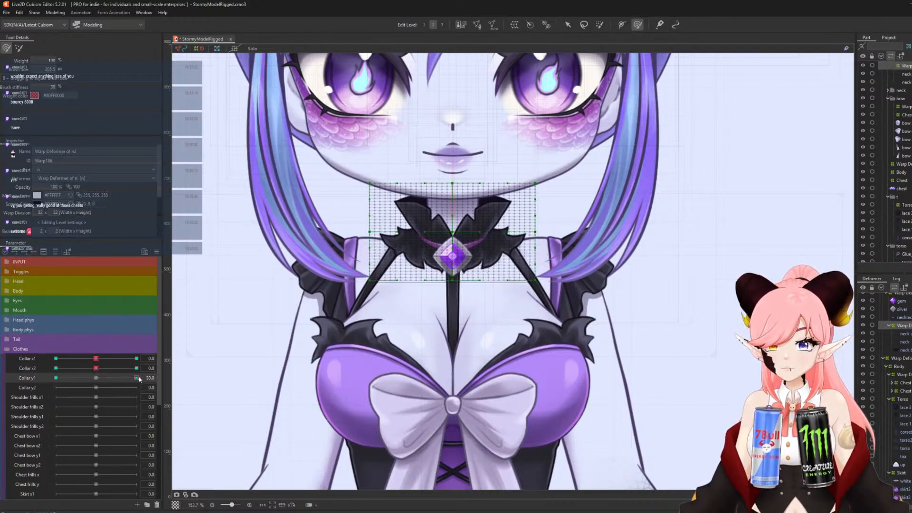
Shape the upper collar for Collar y1: both points up and inward at 30, down and outward at -30.
drag(392, 179, 402, 170)
drag(512, 181, 505, 173)
drag(126, 378, 4, 375)
drag(400, 176, 393, 184)
drag(499, 177, 506, 184)
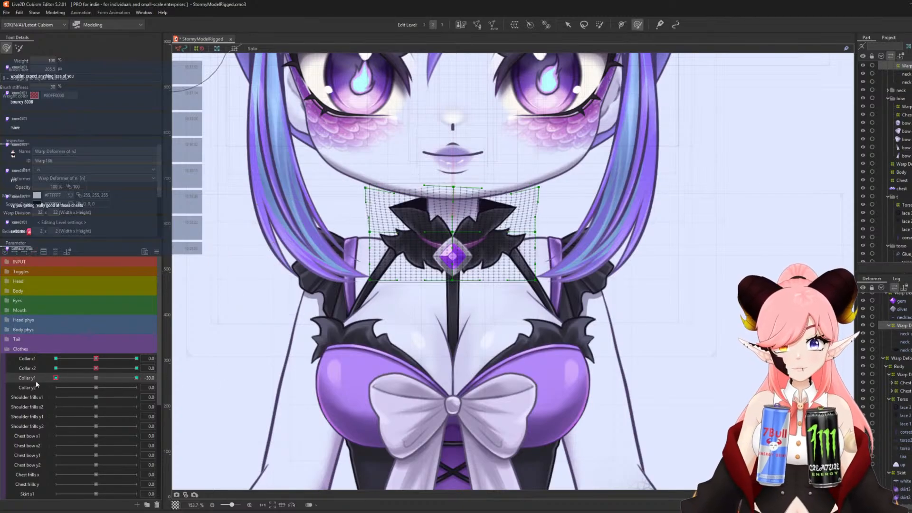
mouse_move(1, 379)
mouse_down()
mouse_move(230, 367)
mouse_move(29, 379)
mouse_up()
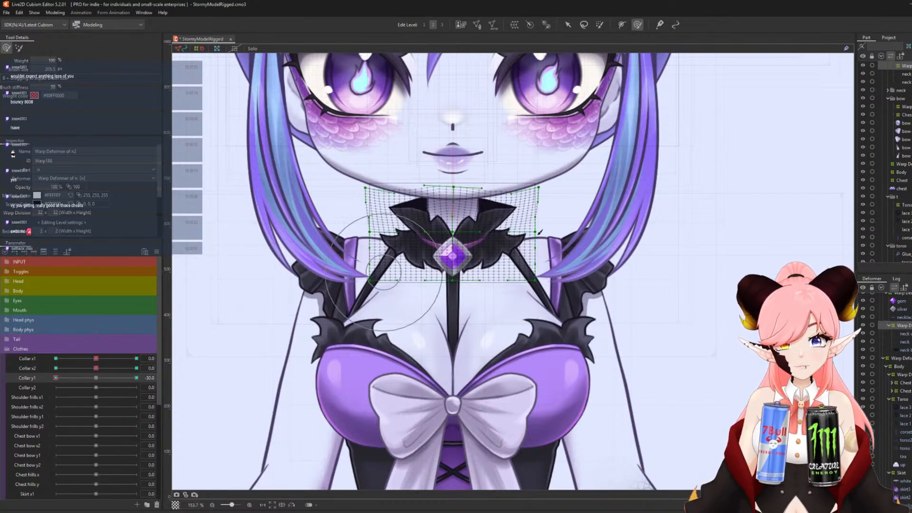
Refine the collar's upper centre at Collar y1 -30 and 30, preview the movement and return the parameter to 0.
mouse_move(449, 205)
mouse_down()
mouse_move(437, 206)
mouse_move(458, 205)
mouse_move(451, 206)
mouse_up()
drag(50, 378, 190, 375)
drag(451, 213, 450, 207)
mouse_move(126, 379)
mouse_down()
mouse_move(112, 380)
mouse_move(412, 323)
mouse_up()
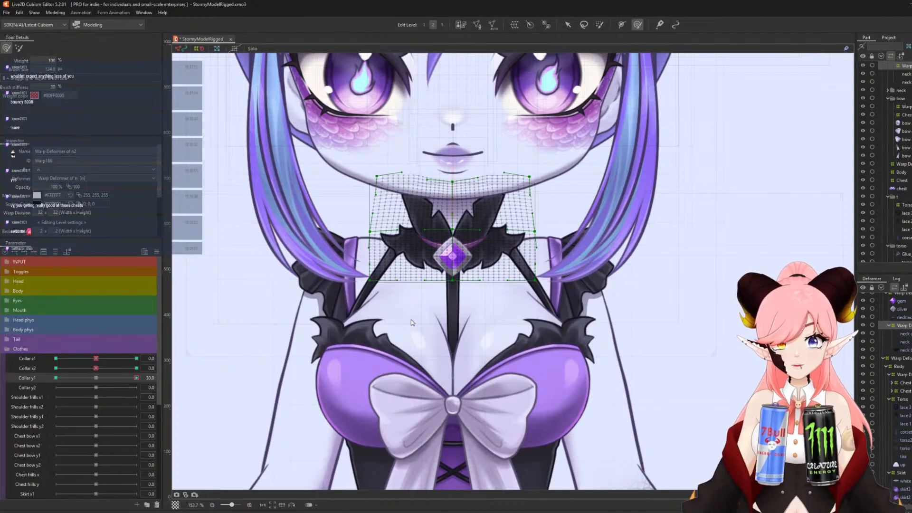
click(98, 378)
At Collar y2 30, spread the collar warp's lower sides up and outward and lift its lower centre with the Deform Brush.
click(22, 390)
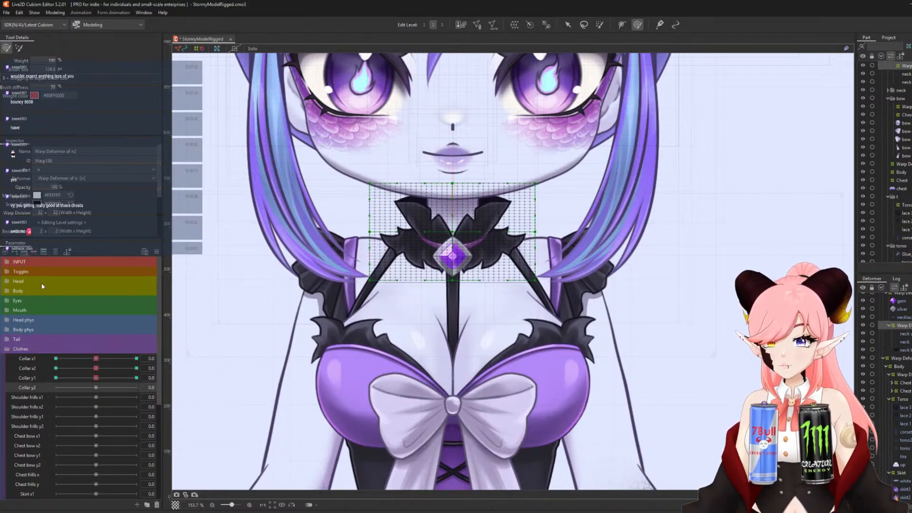
mouse_move(386, 329)
mouse_down()
mouse_move(361, 326)
mouse_move(369, 328)
mouse_up()
key(b)
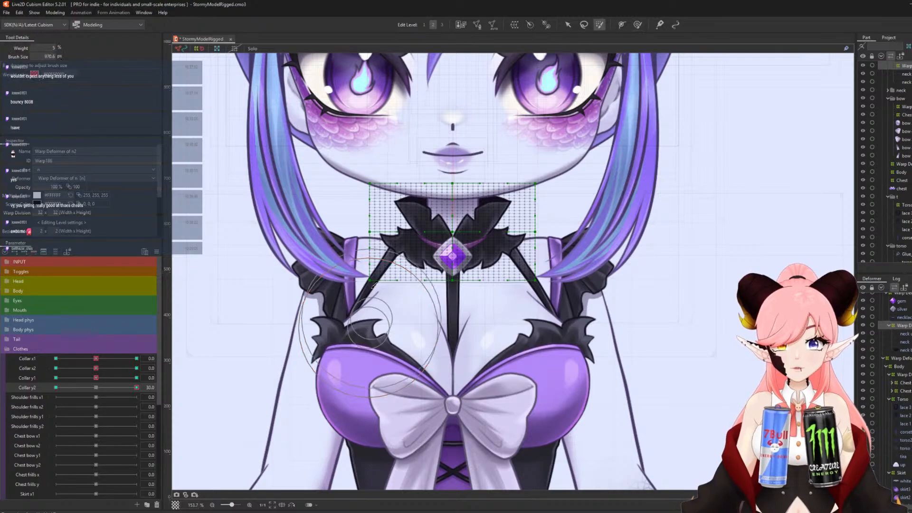
click(638, 24)
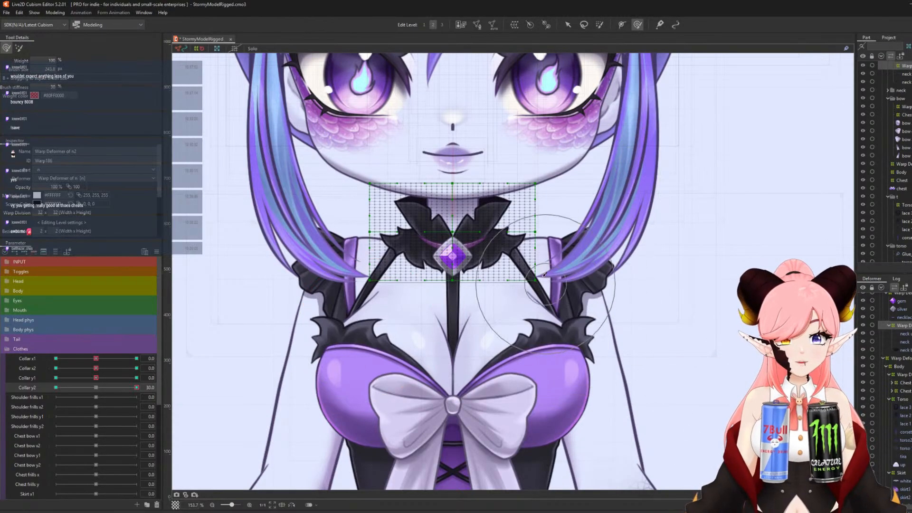
mouse_move(540, 259)
mouse_down()
mouse_move(532, 247)
mouse_move(543, 267)
mouse_move(563, 236)
mouse_up()
drag(370, 263, 344, 244)
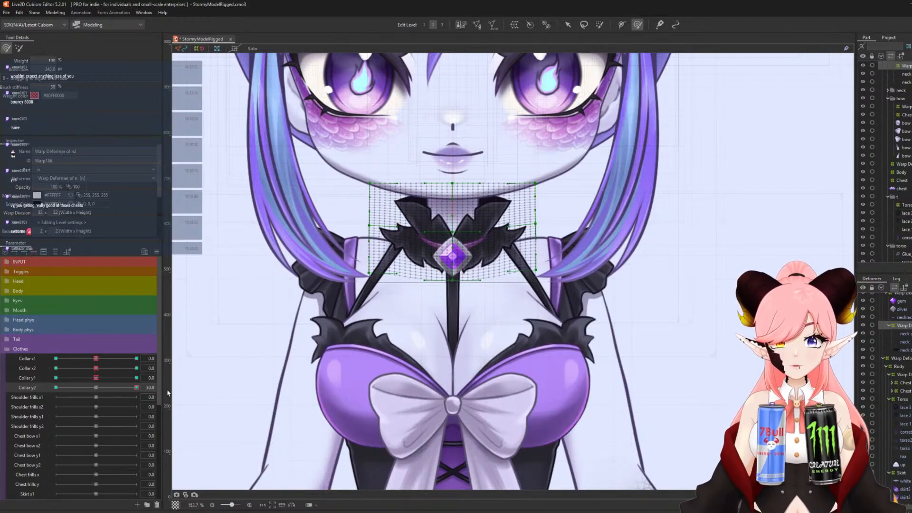
drag(448, 304, 447, 298)
At Collar y2 -30, pull the collar warp's lower edge and sides downward, and return the parameter to 0.
click(56, 388)
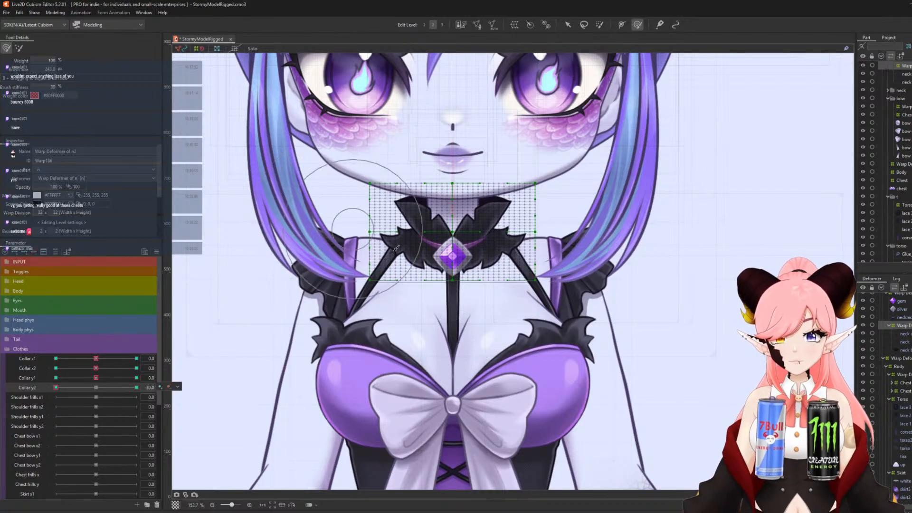
drag(368, 266, 367, 265)
drag(403, 307, 453, 316)
drag(507, 298, 506, 305)
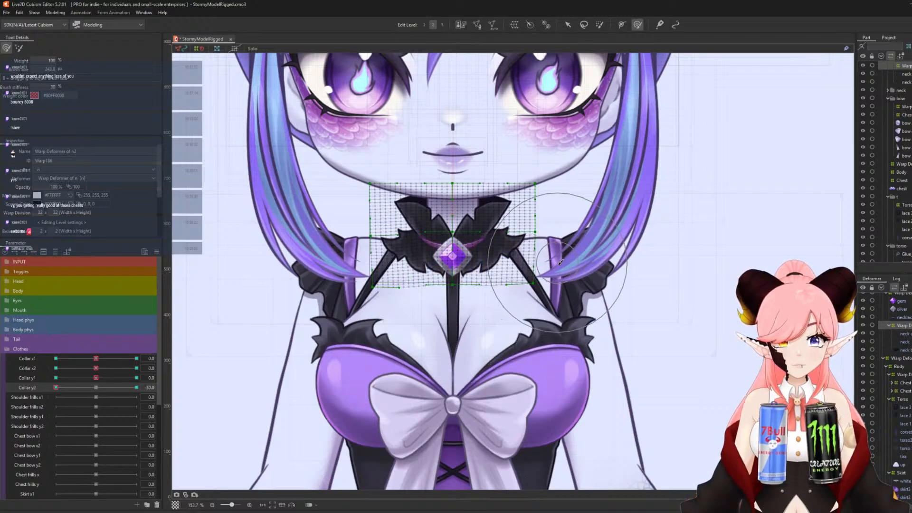
drag(559, 264, 555, 271)
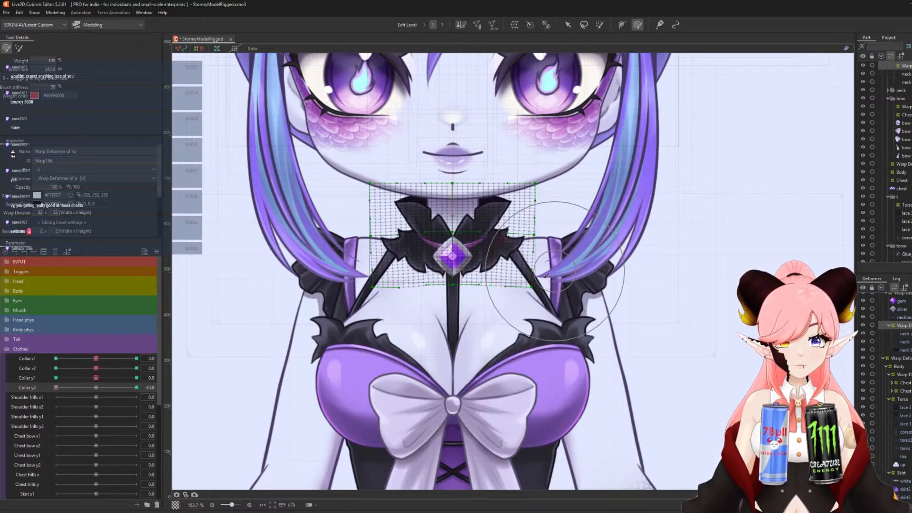
click(96, 388)
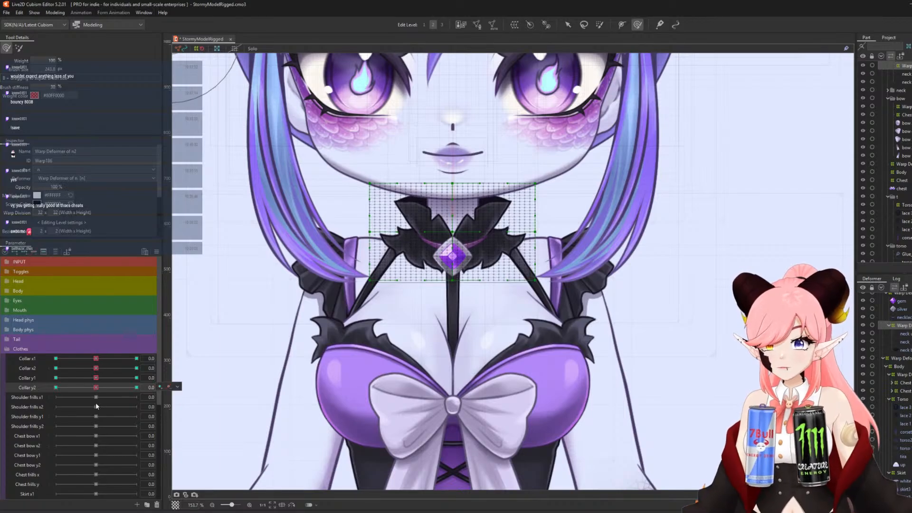
Create a parent warp deformer with 32 × 32 warp and 2 × 2 Bezier divisions around the left-hand shoulder ruffle mesh.
click(28, 397)
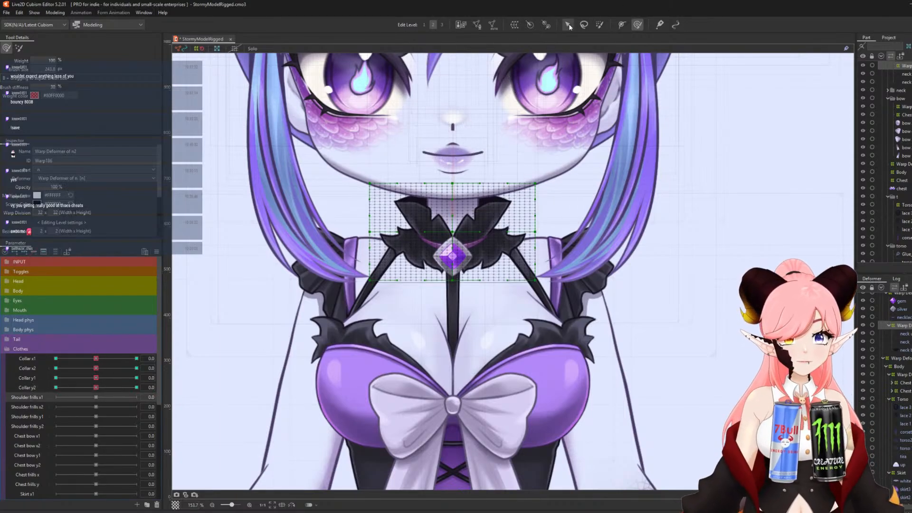
click(569, 25)
click(310, 289)
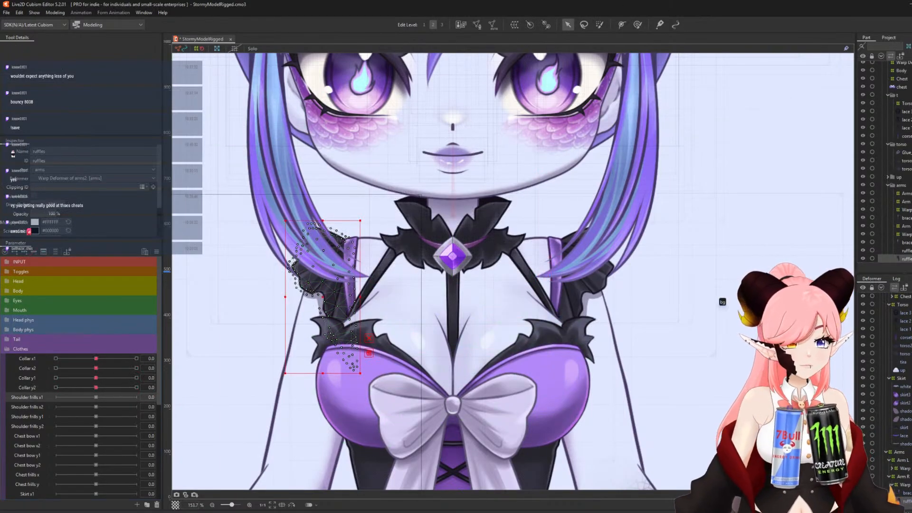
click(515, 28)
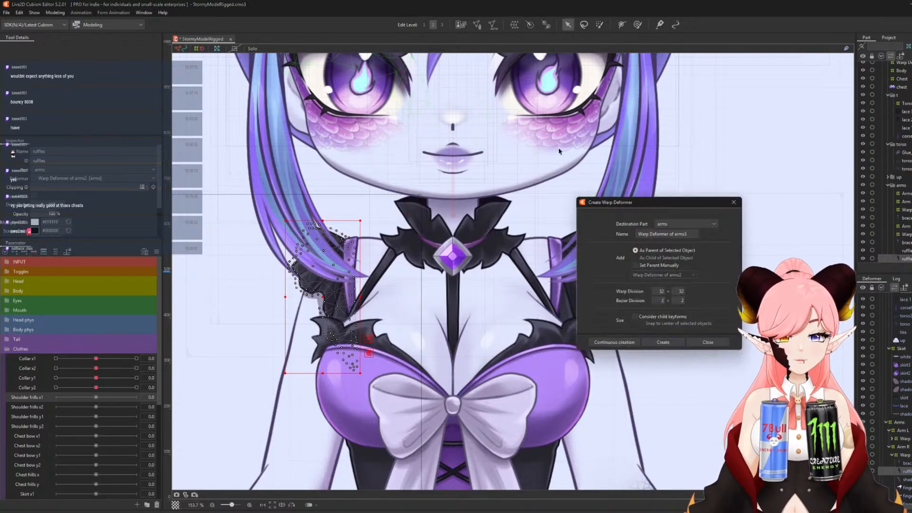
click(664, 343)
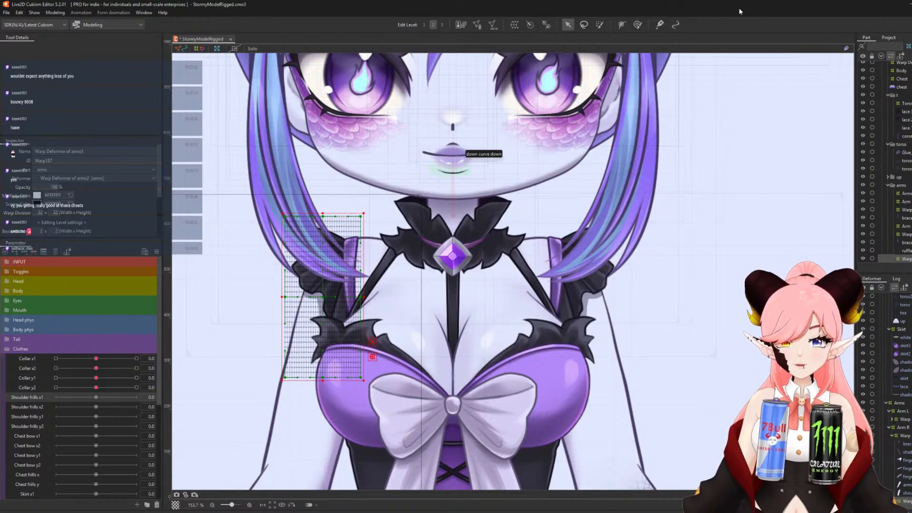
Add three keys to Shoulder frills x1 and, at 30, shift the ruffle warp's upper and middle areas right with the Deform Brush.
click(640, 24)
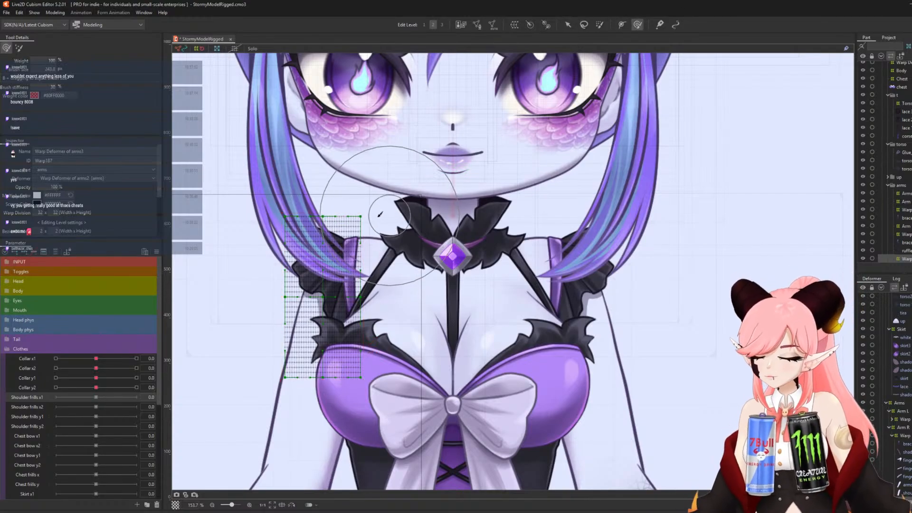
click(121, 400)
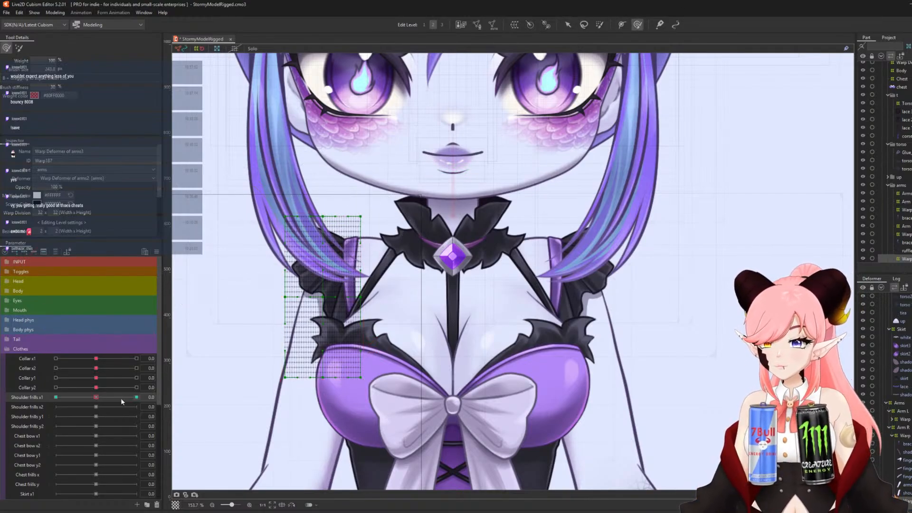
key(b)
drag(381, 294, 326, 280)
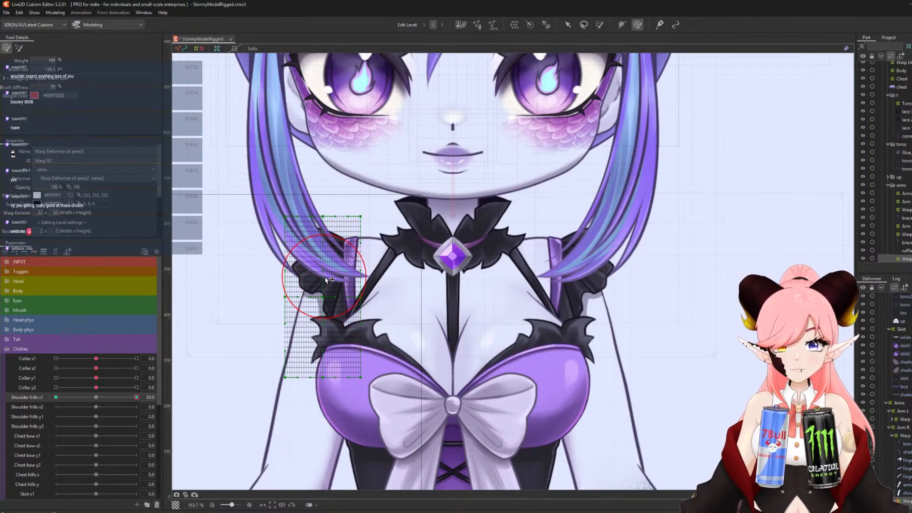
mouse_move(336, 216)
mouse_down()
mouse_move(323, 221)
mouse_move(335, 216)
mouse_up()
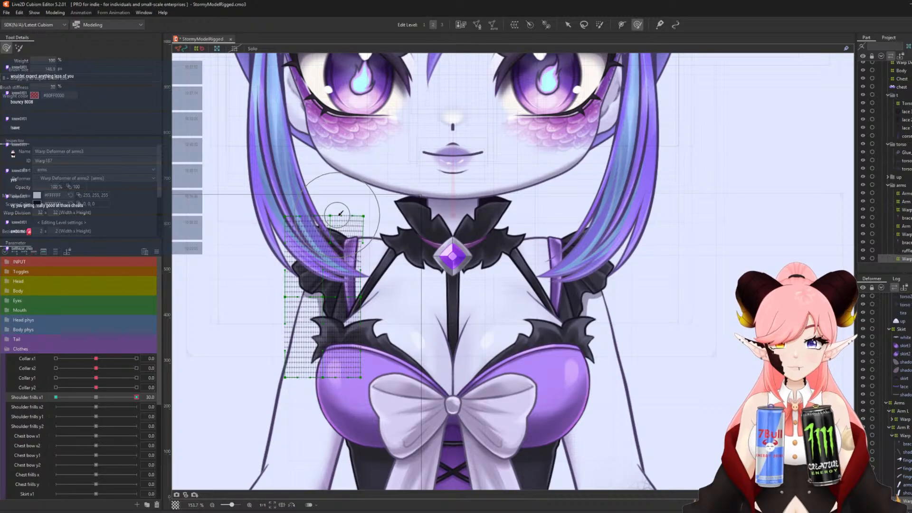
drag(315, 273, 328, 299)
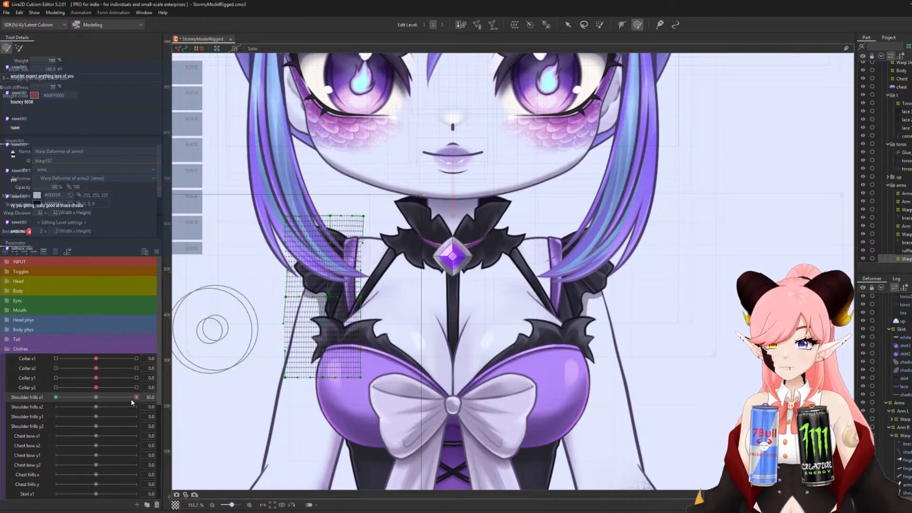
At Shoulder frills x1 -30, shift the ruffle warp's upper and middle areas left, and return the parameter to 0.
drag(136, 397, 55, 399)
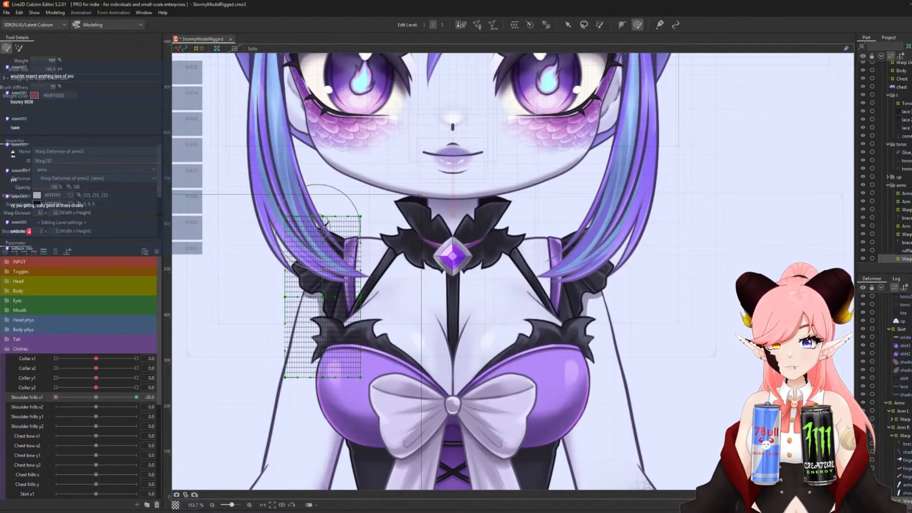
mouse_move(340, 219)
mouse_down()
mouse_move(325, 261)
mouse_move(302, 273)
mouse_move(323, 312)
mouse_up()
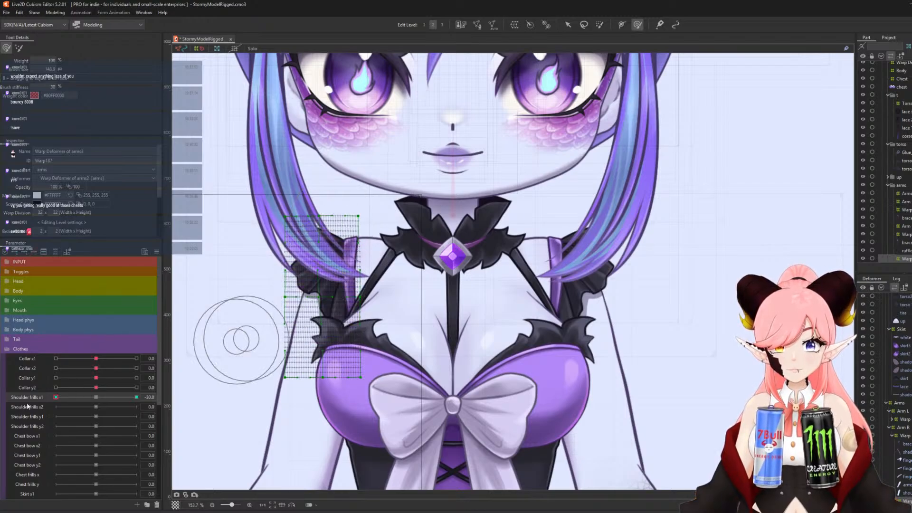
click(97, 398)
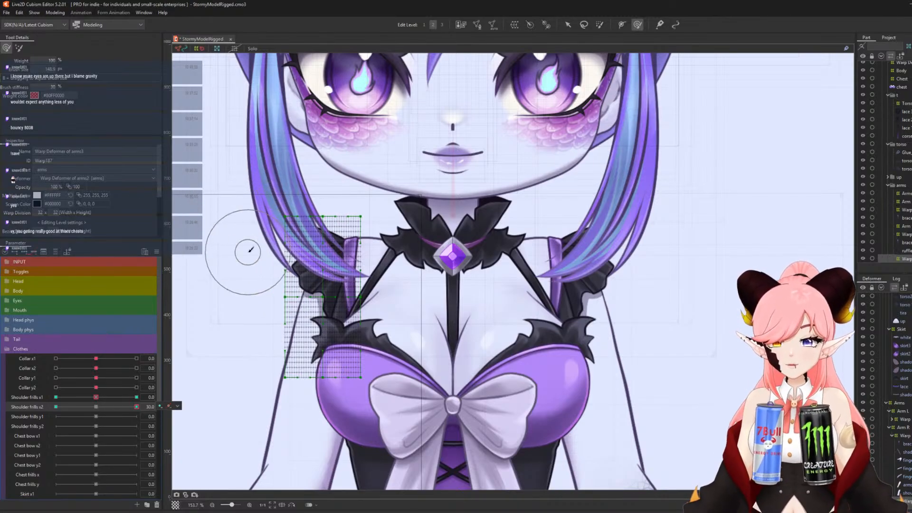
At Shoulder frills x2 30, shift the outer edge of the left-hand ruffle warp right in its upper and middle areas.
mouse_move(249, 254)
mouse_down()
mouse_move(283, 262)
mouse_move(287, 236)
mouse_up()
drag(268, 291, 279, 291)
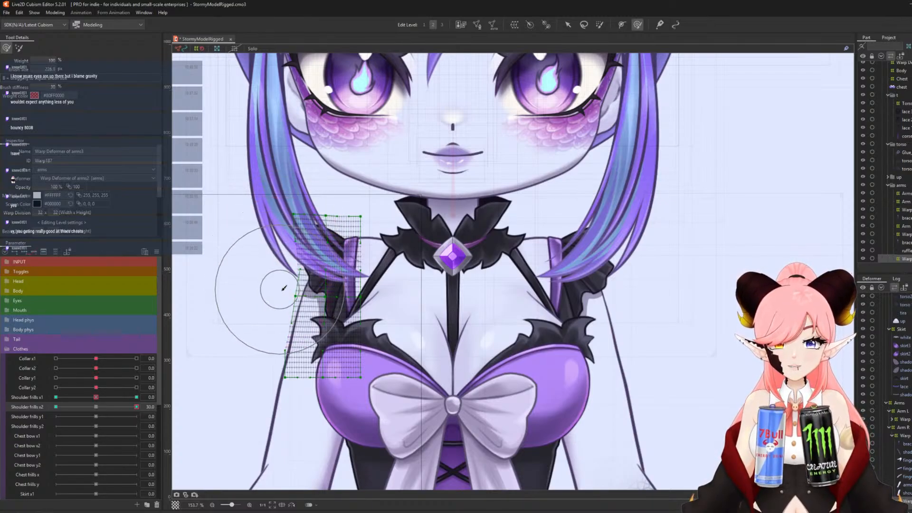
drag(292, 329, 295, 330)
At Shoulder frills x2 -30, shift the left-hand ruffle warp's outer edge left, and return the parameter to 0.
mouse_move(136, 406)
mouse_down()
mouse_move(69, 412)
mouse_move(143, 412)
mouse_up()
drag(203, 412, 56, 412)
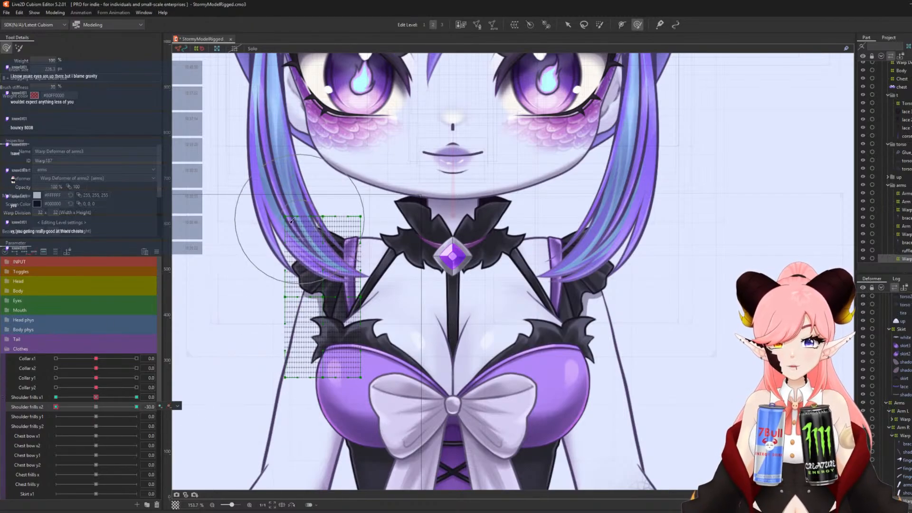
drag(284, 245, 279, 246)
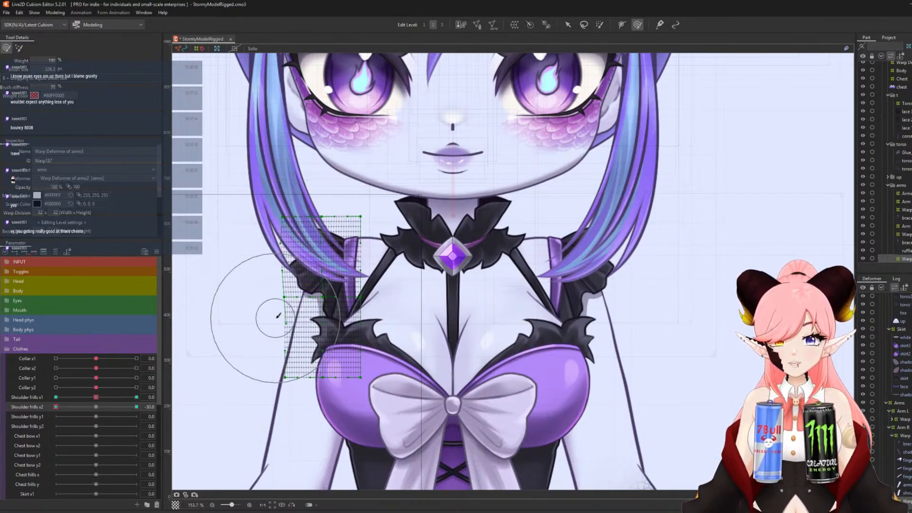
mouse_move(276, 318)
mouse_down()
mouse_move(265, 306)
mouse_move(271, 298)
mouse_move(285, 316)
mouse_move(280, 323)
mouse_up()
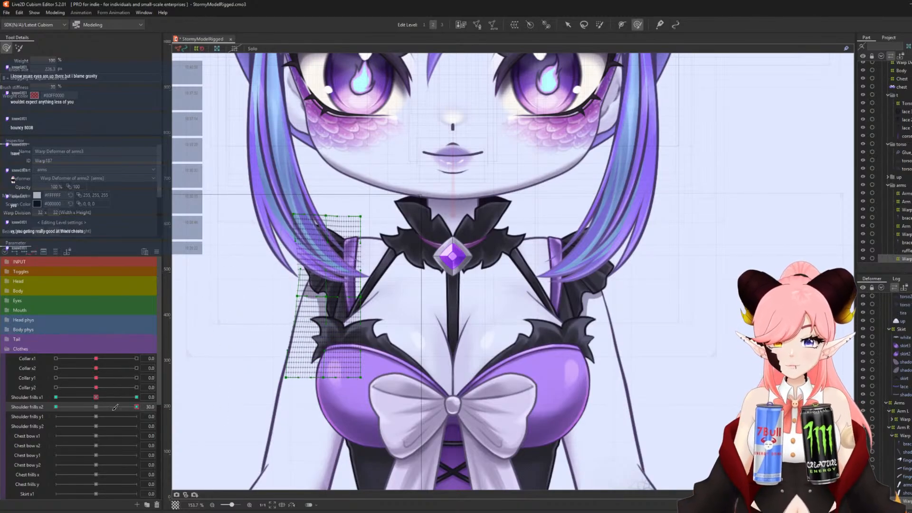
click(97, 411)
Add three keys to Shoulder frills y1 and, at 30, push the centre of the left-hand ruffle warp upward with the Deform Brush.
click(36, 415)
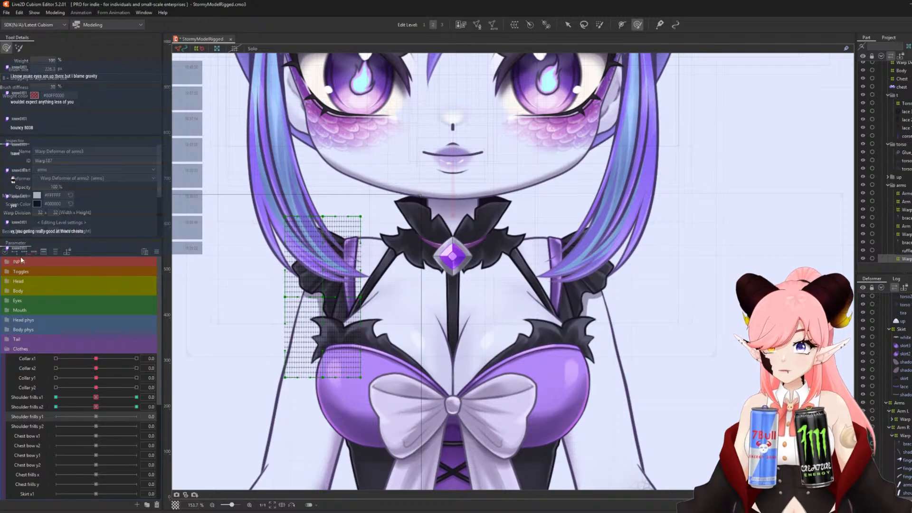
click(136, 416)
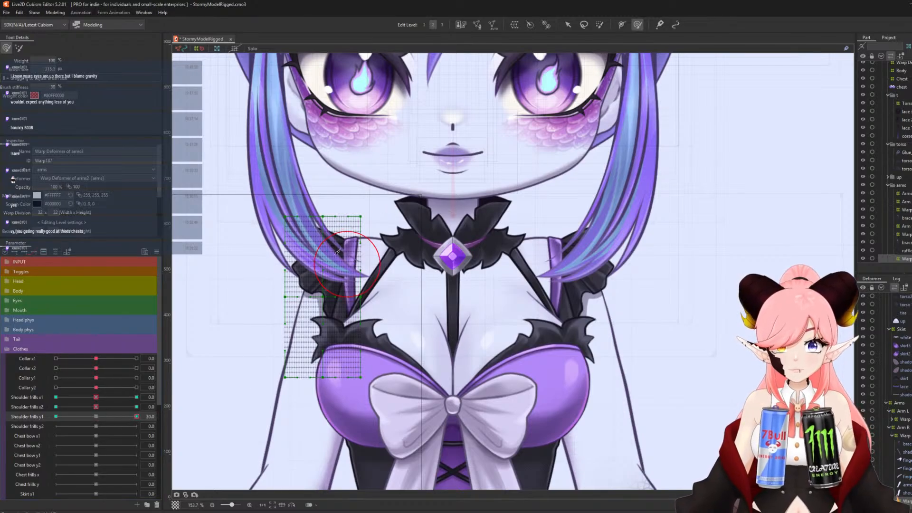
key(b)
click(638, 24)
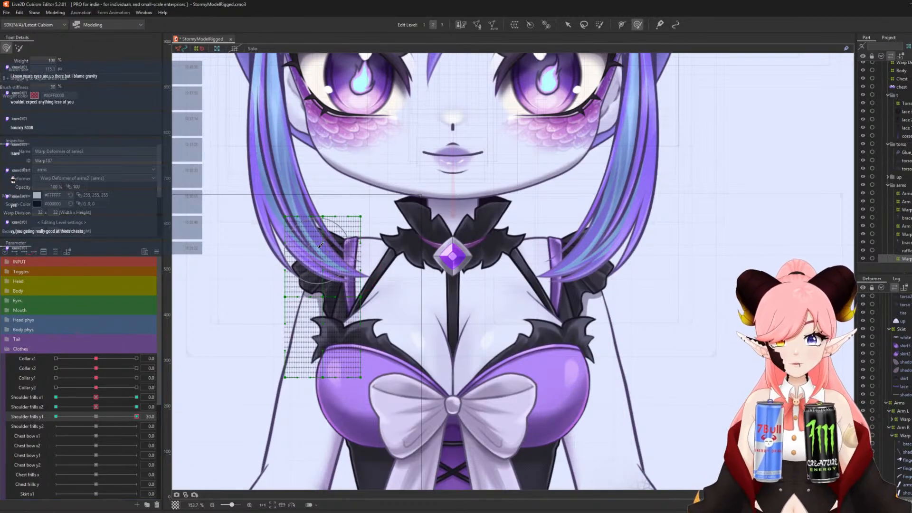
drag(320, 248, 322, 242)
drag(321, 289, 323, 284)
drag(321, 310, 321, 306)
drag(315, 271, 316, 267)
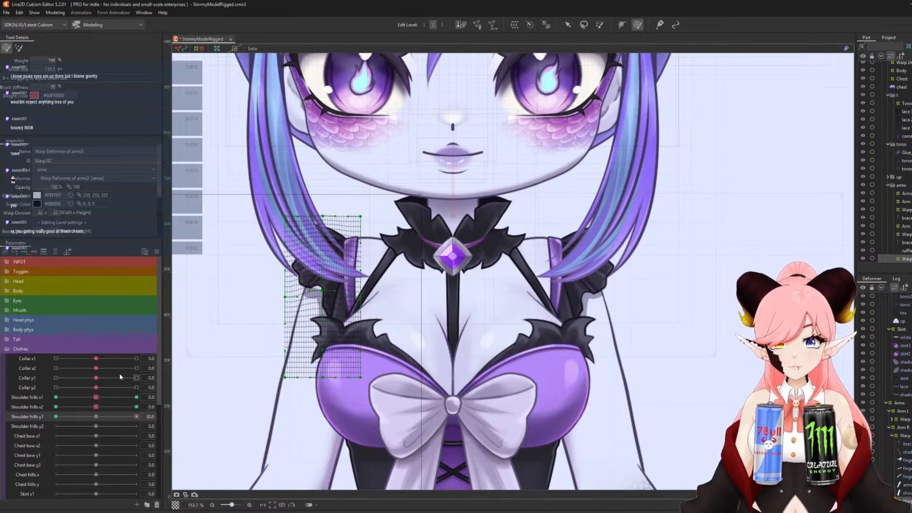
At Shoulder frills y1 -30, pull the upper and middle centre of the left-hand ruffle warp downward.
drag(126, 418, 56, 417)
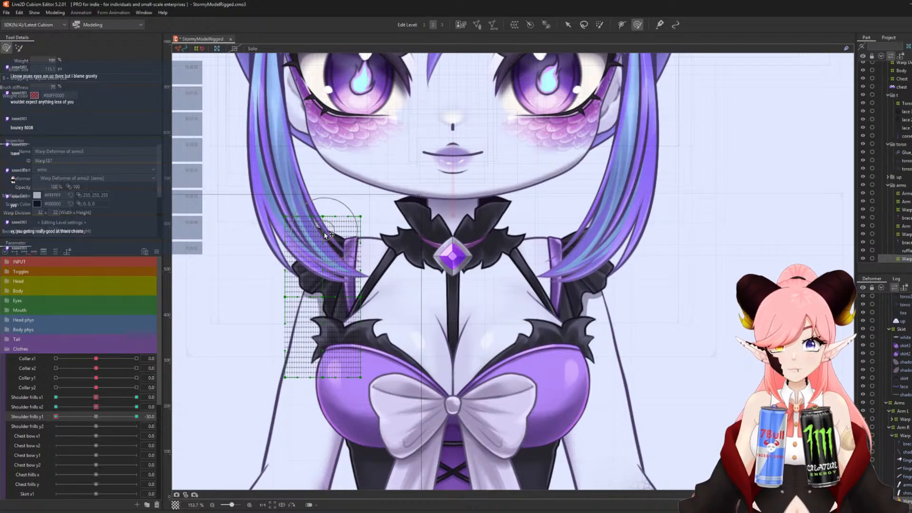
drag(325, 231, 325, 235)
drag(316, 267, 318, 300)
drag(64, 417, 1, 430)
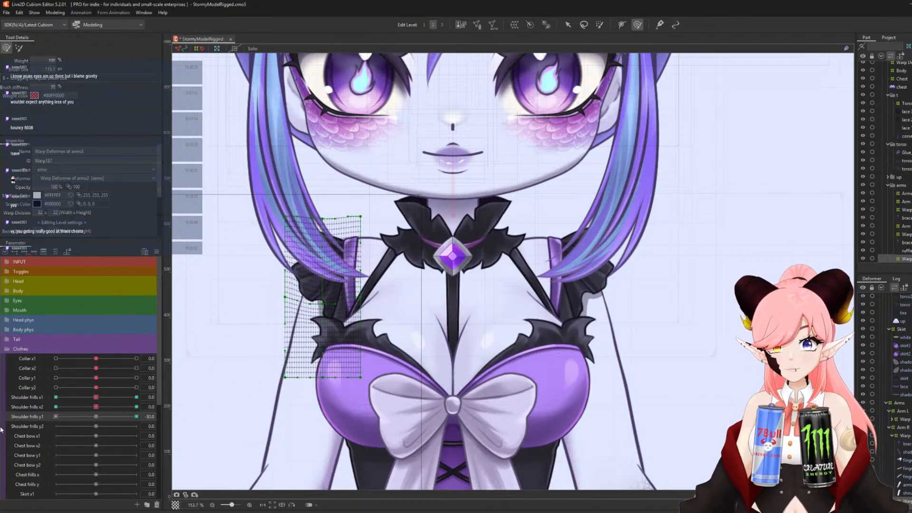
At Shoulder frills y1 30, ease the left-hand ruffle warp's raised centre slightly back down, and return the parameter to 0.
drag(69, 417, 136, 417)
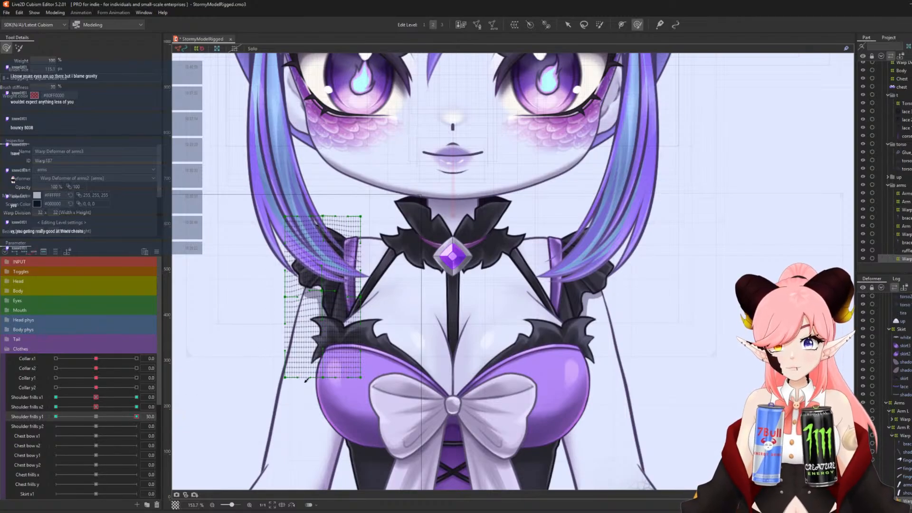
drag(325, 274, 325, 279)
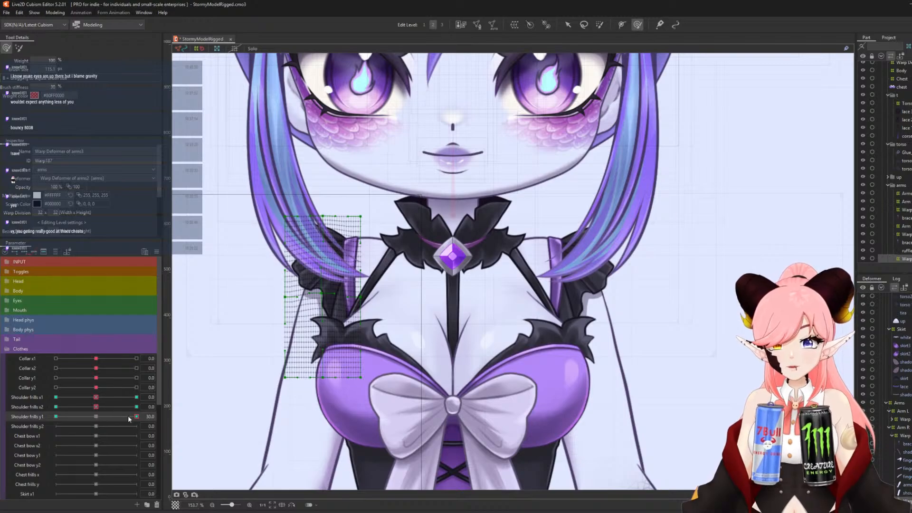
click(96, 417)
Add three keys to Shoulder frills y2 and, at 30, raise the outer edge of the left-hand ruffle warp.
click(25, 426)
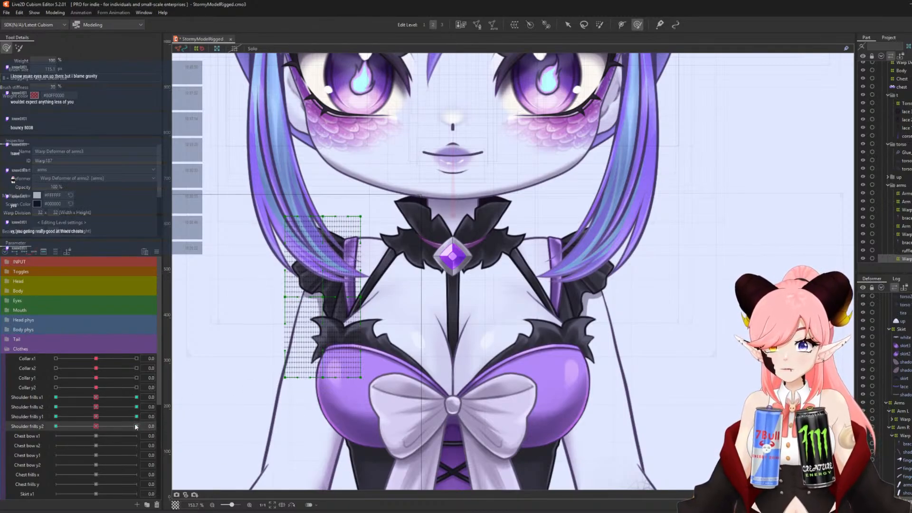
key(b)
mouse_move(221, 261)
mouse_down()
mouse_move(264, 272)
mouse_move(263, 263)
mouse_up()
drag(279, 221, 281, 212)
drag(286, 324, 282, 327)
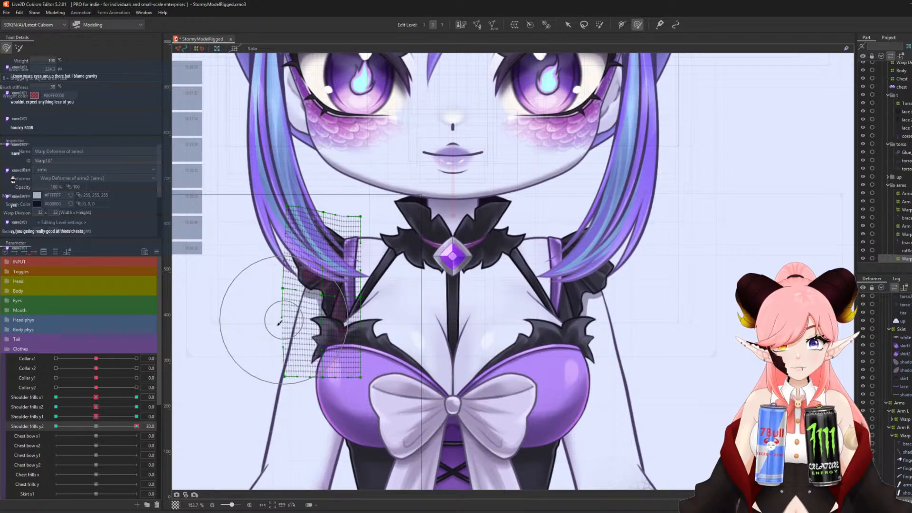
At Shoulder frills y2 -30, pull the left-hand ruffle warp's outer edge downward, and return the parameter to 0.
click(56, 427)
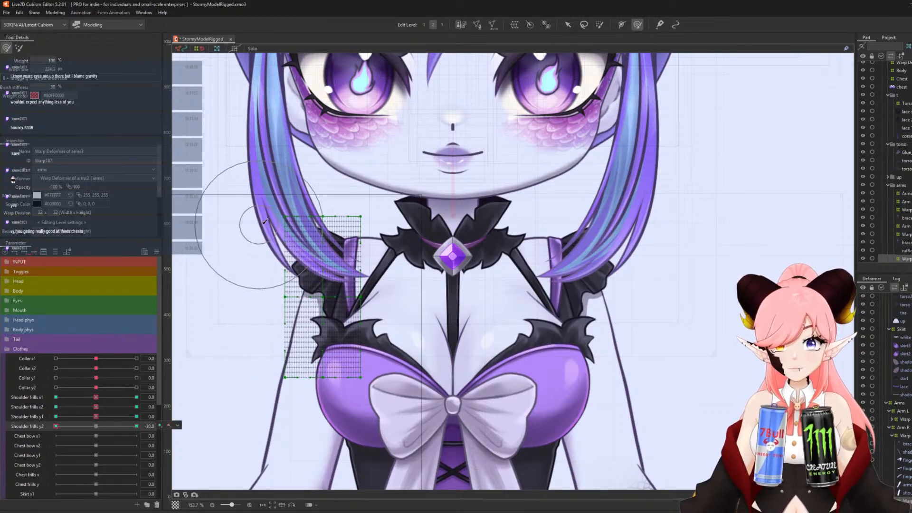
drag(265, 223, 267, 232)
drag(273, 287, 277, 300)
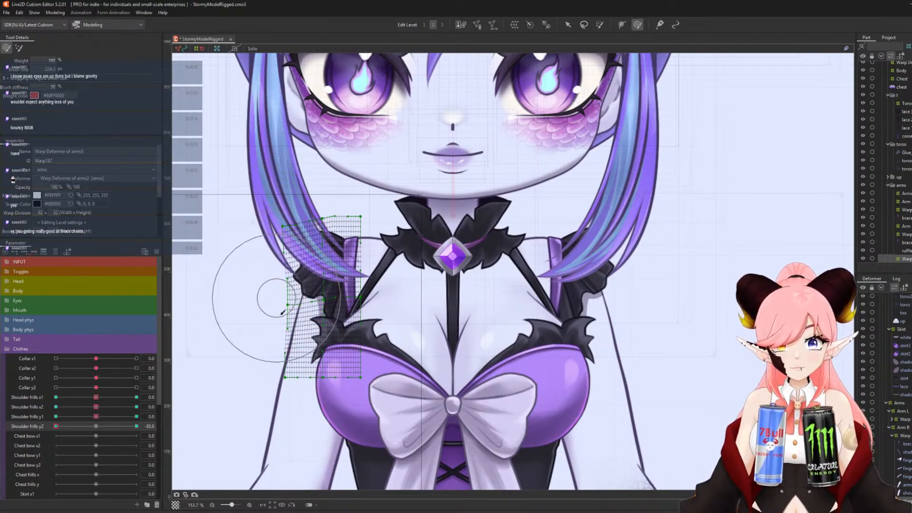
drag(287, 335, 288, 341)
drag(67, 426, 1, 441)
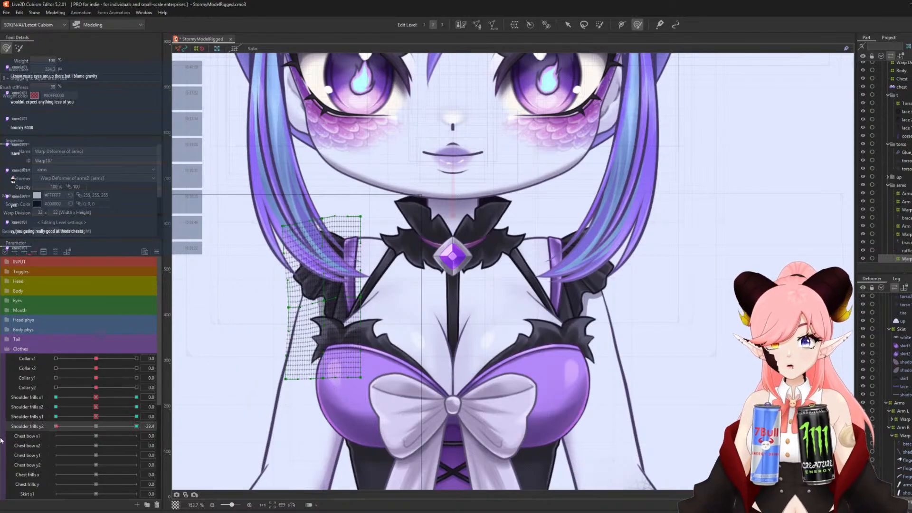
click(101, 427)
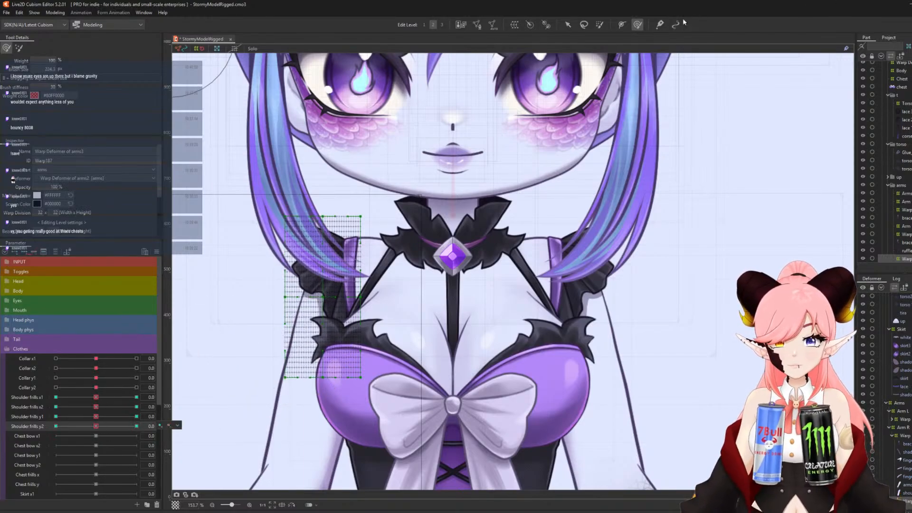
Create a parent warp deformer with 32 × 32 warp and 2 × 2 Bezier divisions around the right-hand shoulder ruffle mesh.
click(569, 24)
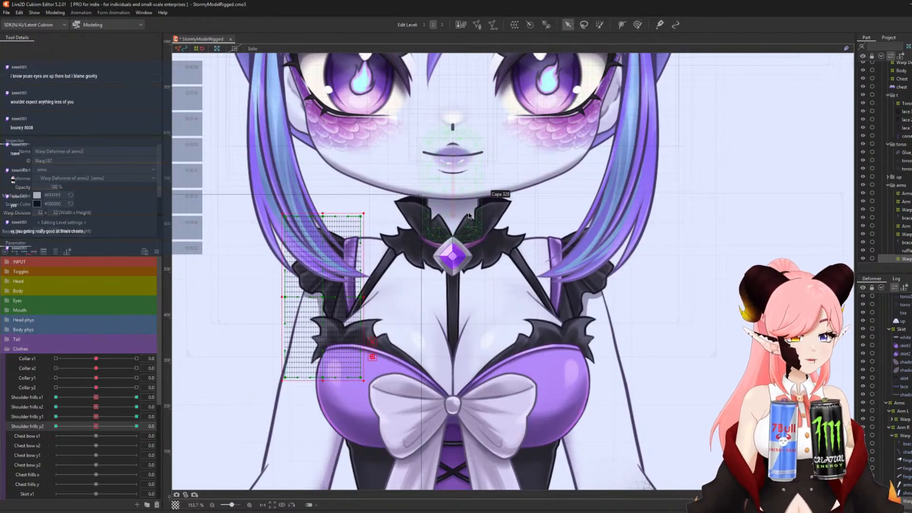
click(598, 276)
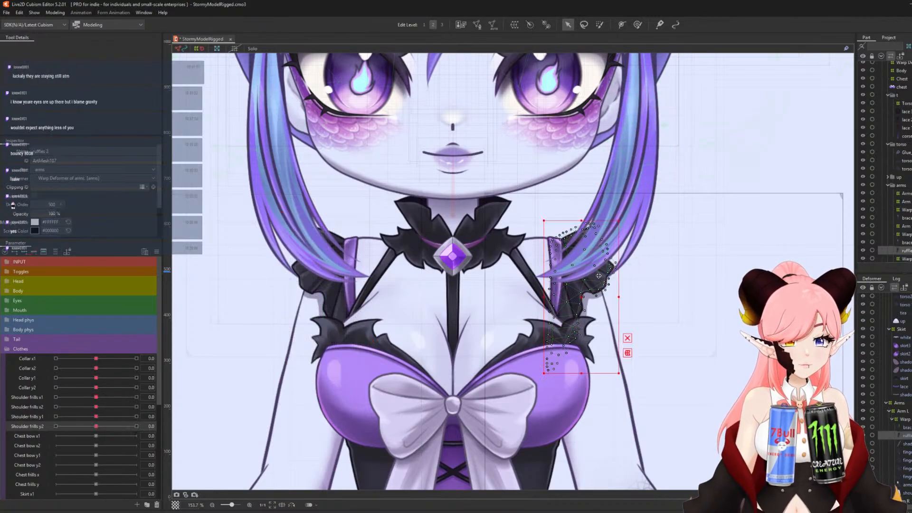
click(515, 26)
key(Return)
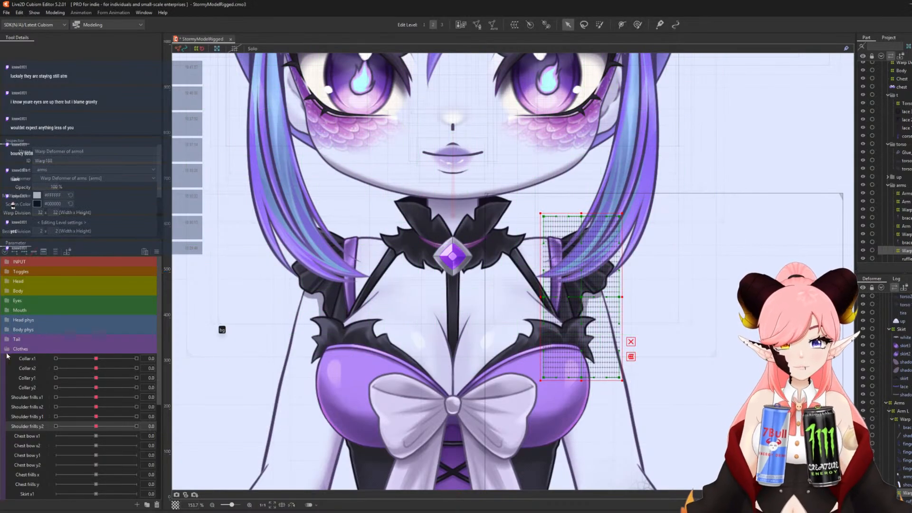
Add three keys to Shoulder frills x1 for the right-hand ruffle warp and, at 30, shift its upper and middle areas right.
click(32, 399)
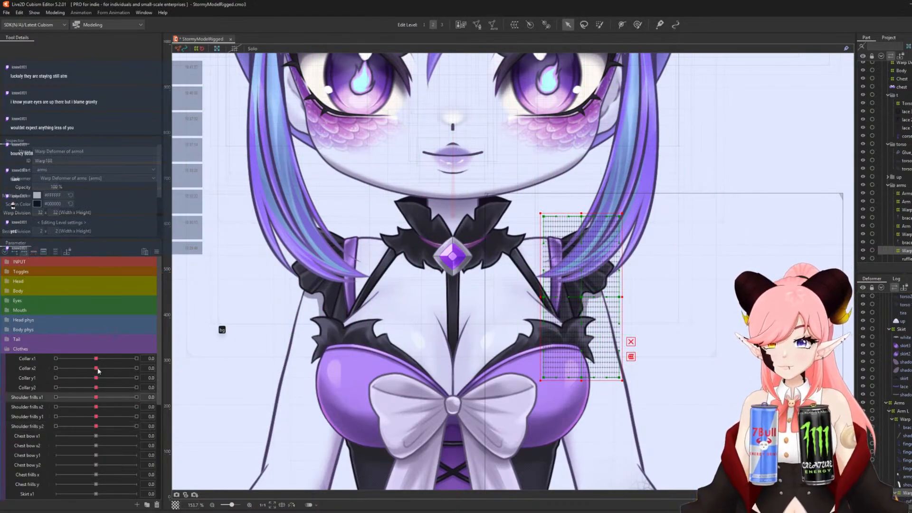
drag(98, 397, 513, 321)
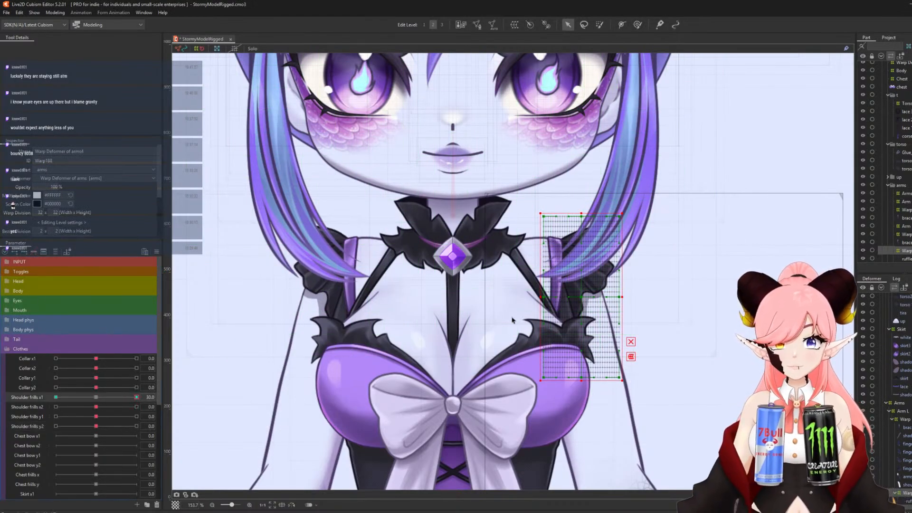
click(638, 25)
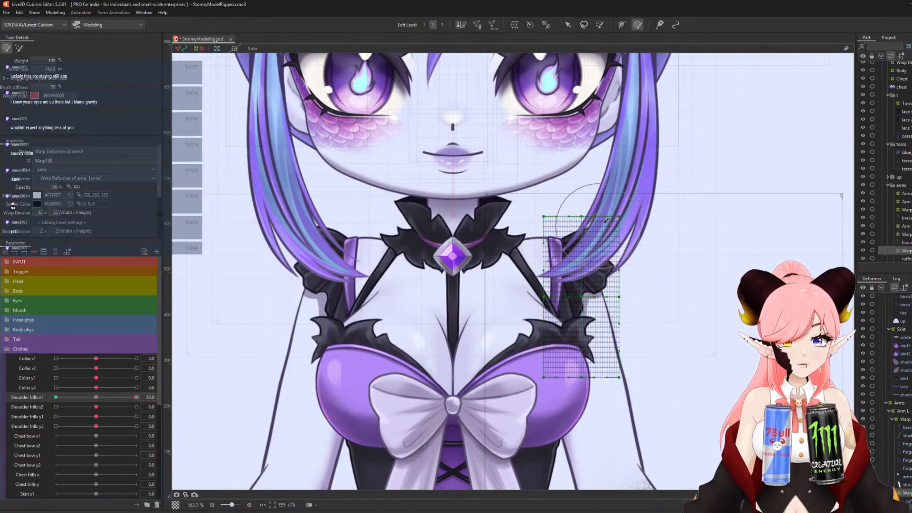
drag(577, 227, 579, 230)
drag(577, 267, 579, 295)
At Shoulder frills x1 -30, shift the right-hand ruffle warp's upper and middle areas left, and return the parameter to 0.
drag(136, 397, 1, 386)
drag(570, 221, 563, 223)
drag(577, 261, 575, 263)
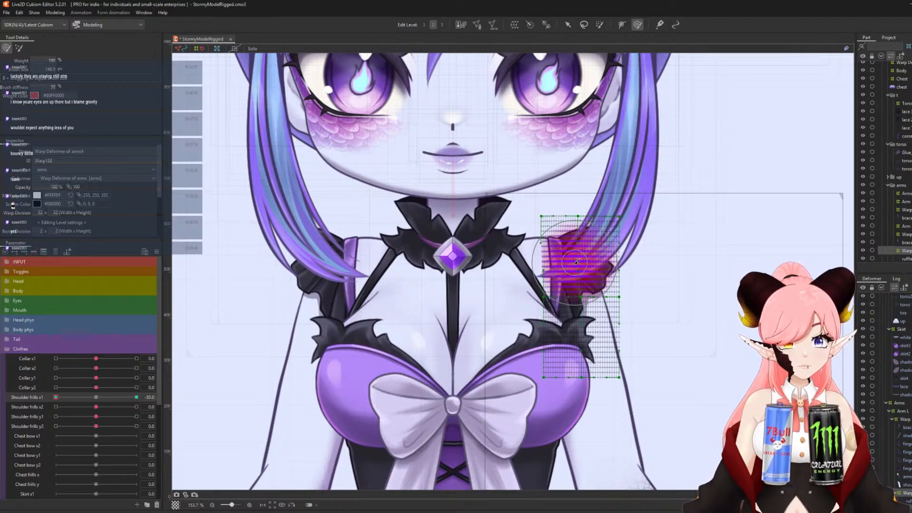
click(97, 397)
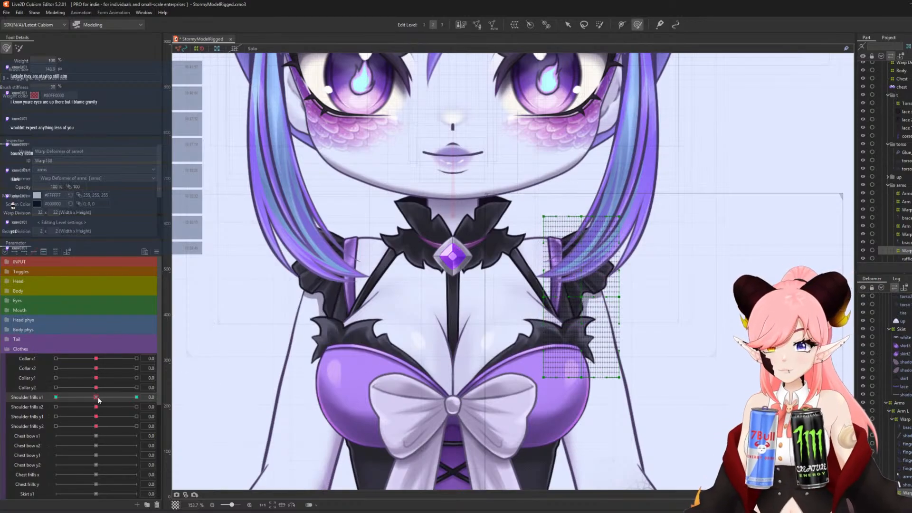
Add three keys to Shoulder frills x2 and, at 30, shift the outer edge of the right-hand ruffle warp right.
click(24, 408)
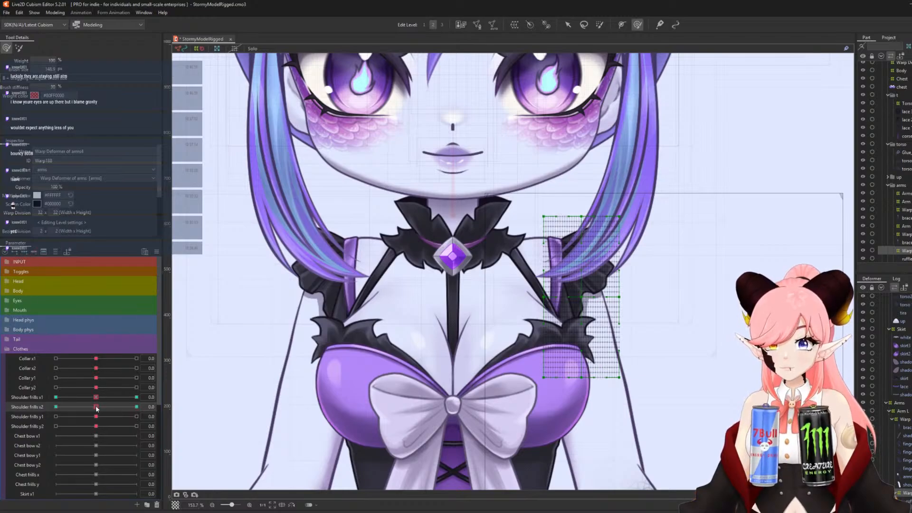
drag(97, 407, 136, 407)
drag(610, 225, 618, 226)
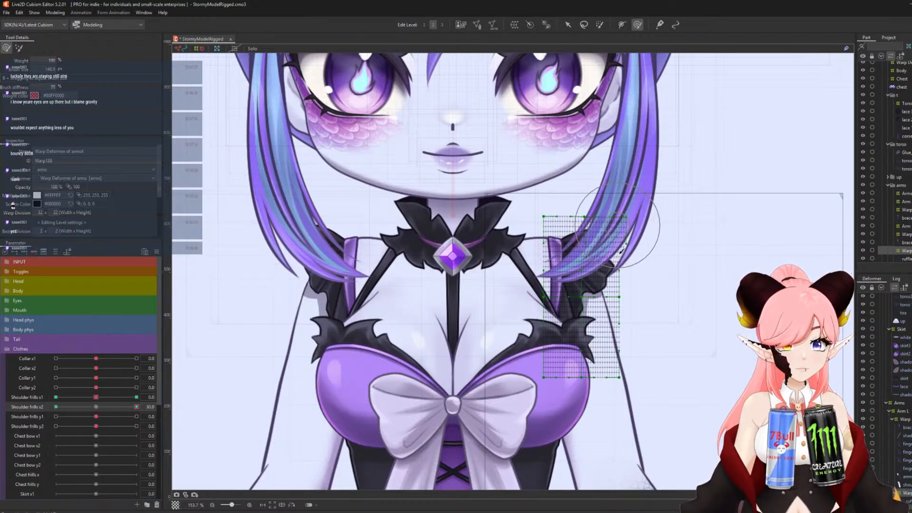
drag(616, 273, 620, 271)
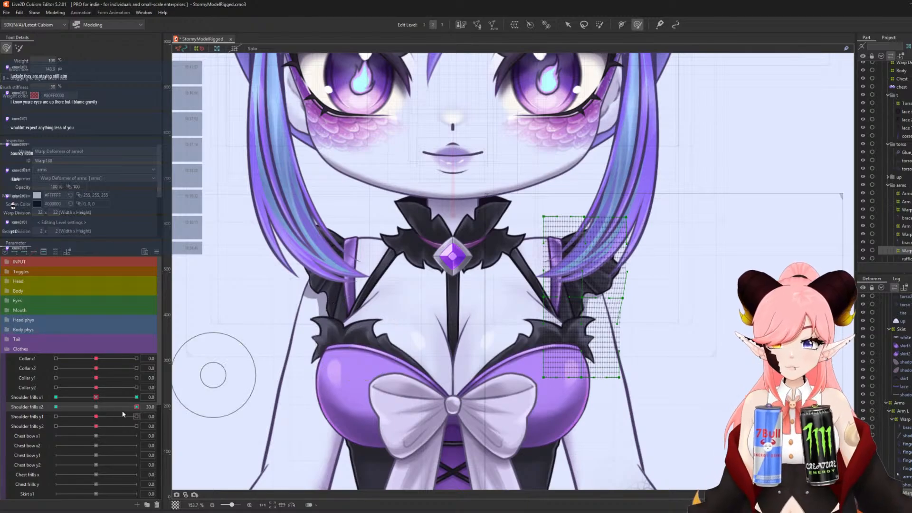
At Shoulder frills x2 -30, shift the right-hand ruffle warp's outer edge left, and return the parameter to 0.
drag(136, 407, 2, 385)
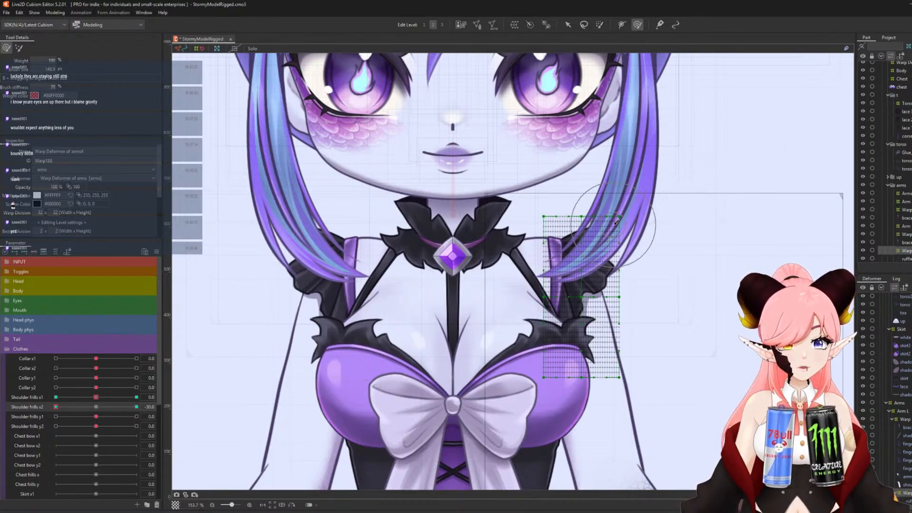
drag(616, 222, 610, 228)
drag(625, 272, 610, 285)
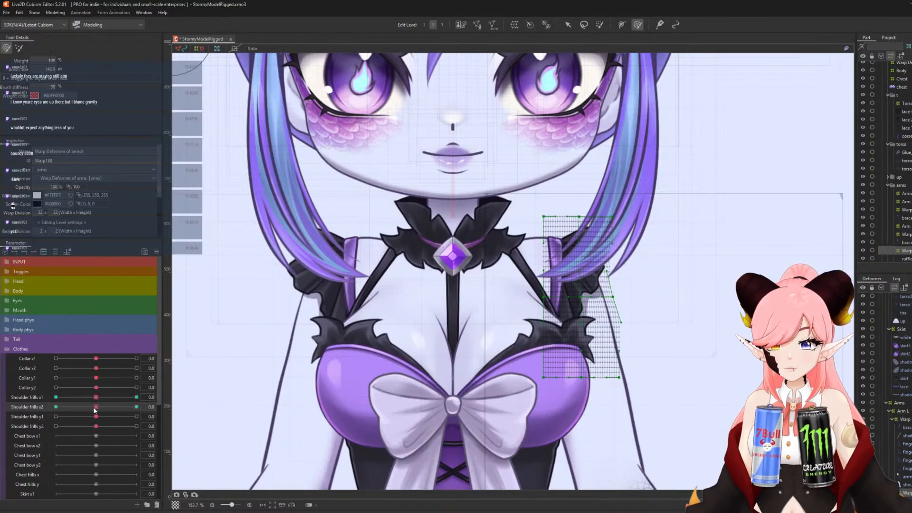
Add three keys to Shoulder frills y1 and, at 30, push the centre of the right-hand ruffle warp upward.
click(23, 418)
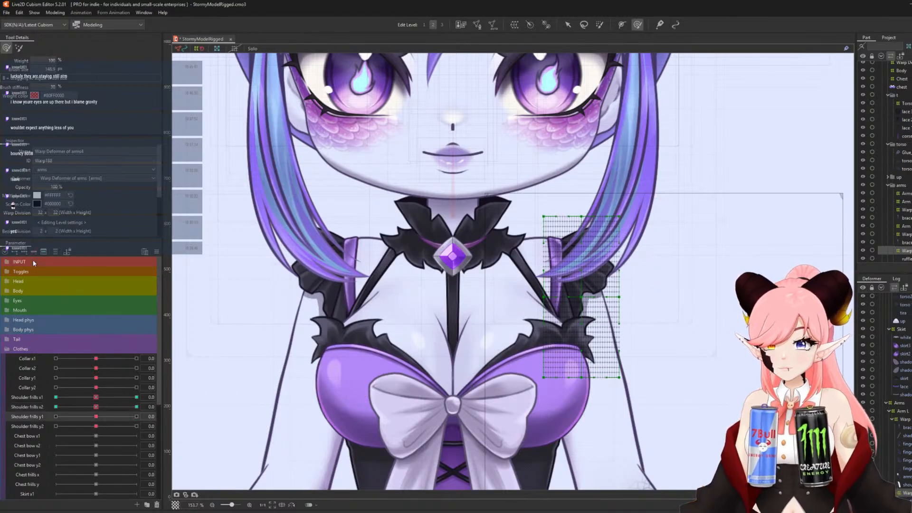
click(137, 417)
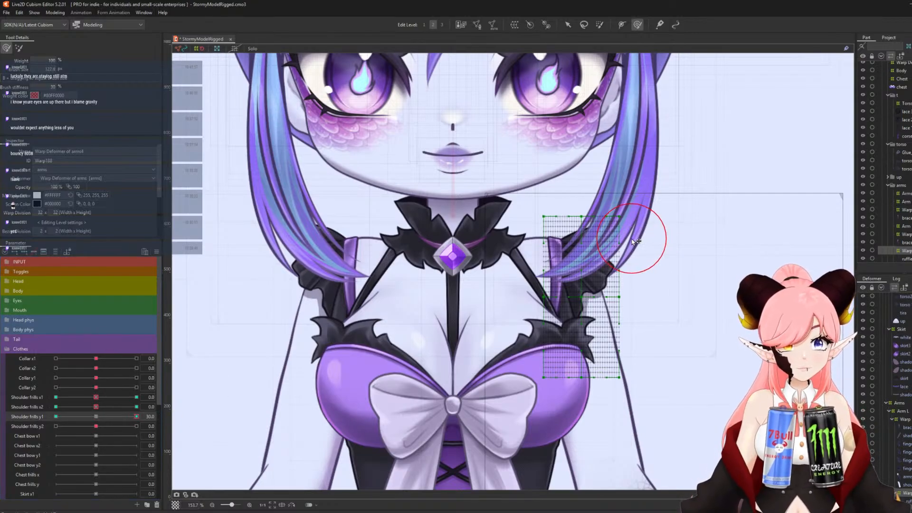
drag(578, 244, 576, 241)
mouse_move(576, 275)
mouse_down()
mouse_move(578, 267)
mouse_move(589, 302)
mouse_up()
At Shoulder frills y1 -30, pull the upper and middle centre of the right-hand ruffle warp downward.
drag(137, 416, 1, 429)
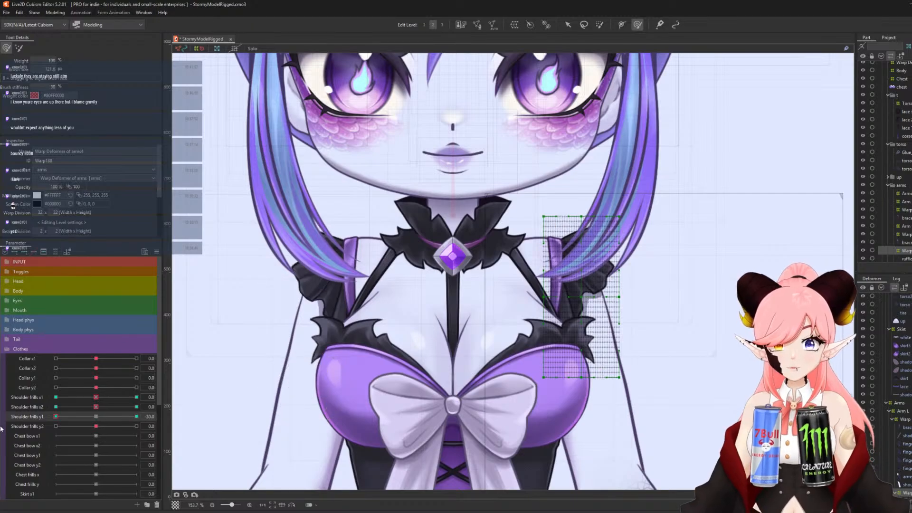
drag(579, 238, 581, 295)
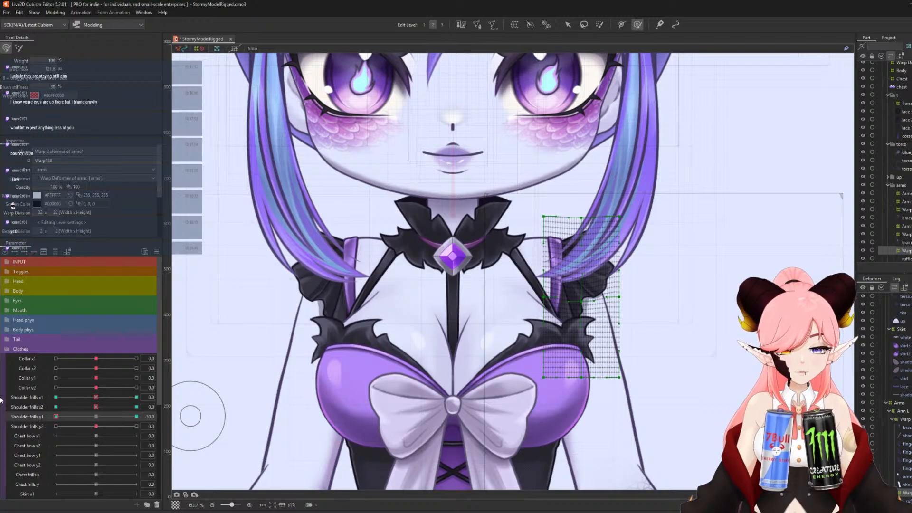
Return Shoulder frills y1 to 0, add three keys to Shoulder frills y2 and, at 30, push the right-hand ruffle warp's outer edge upward.
click(98, 417)
click(20, 426)
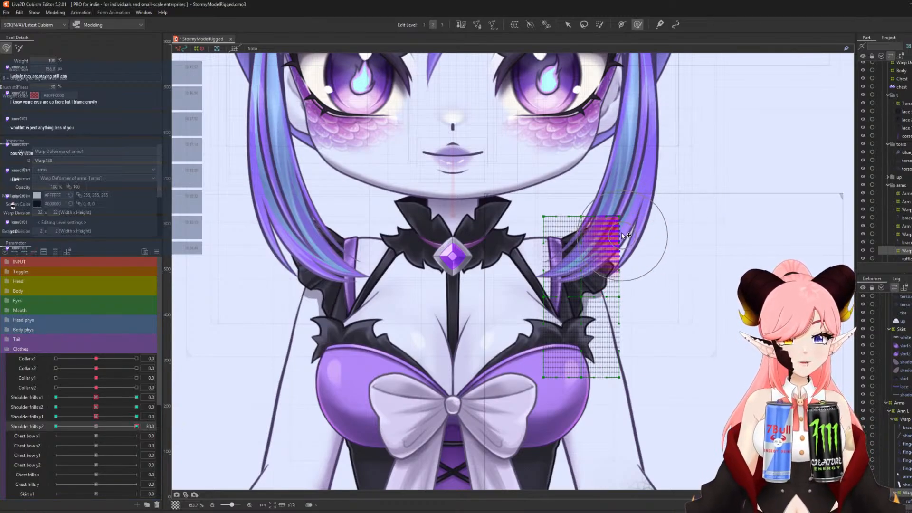
mouse_move(611, 204)
mouse_down()
mouse_move(631, 285)
mouse_move(625, 301)
mouse_up()
drag(630, 281, 631, 271)
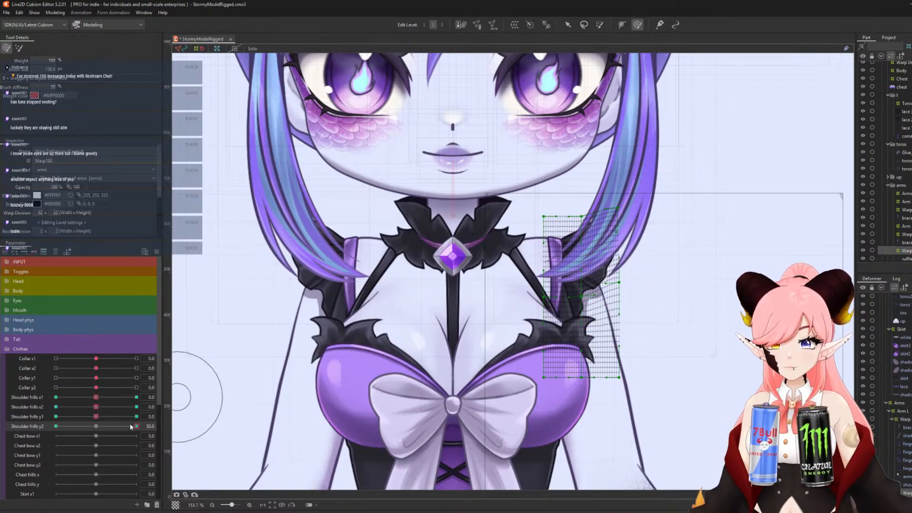
At Shoulder frills y2 -30, pull the right-hand ruffle warp's outer edge downward, check the motion and return the parameter to 0.
drag(131, 426, 55, 426)
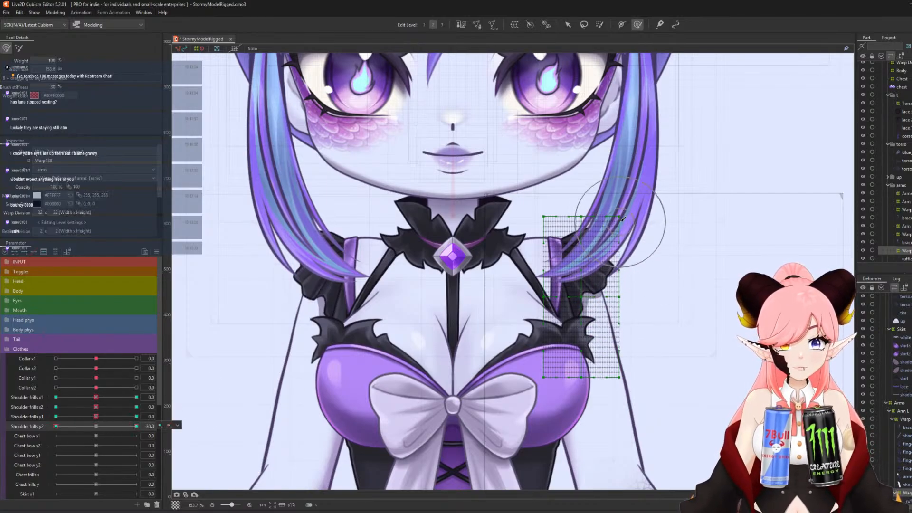
drag(620, 222, 621, 232)
drag(640, 272, 604, 322)
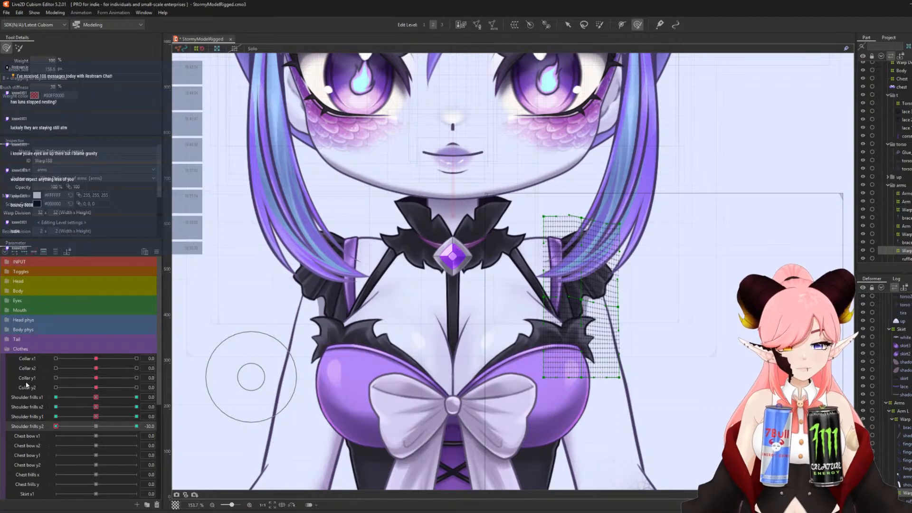
drag(63, 428, 137, 427)
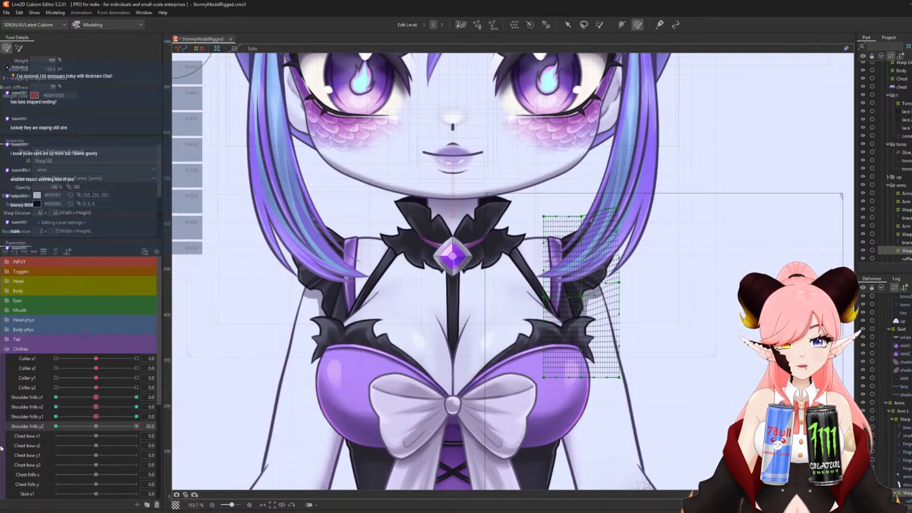
drag(275, 453, 32, 464)
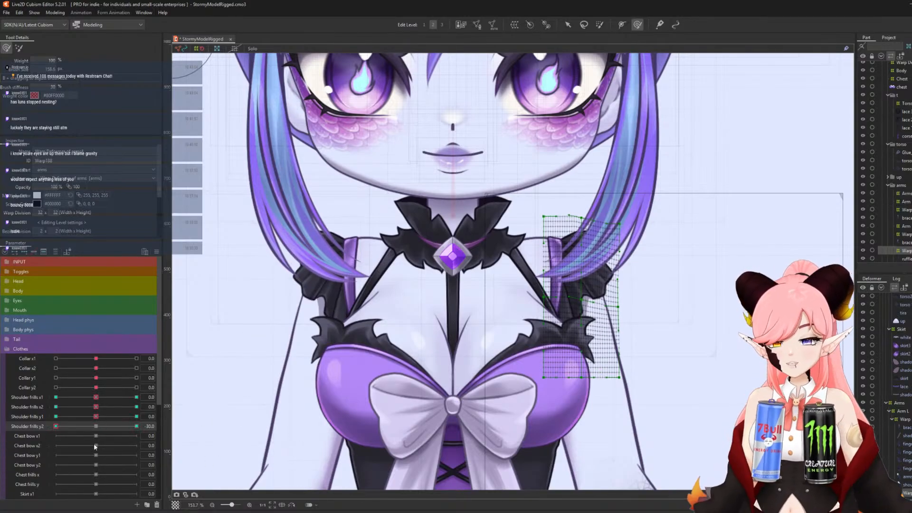
click(96, 427)
Select the chest mesh and create a parent warp deformer for it with 32 × 32 warp and 2 × 2 Bezier divisions.
scroll(405, 316, down, 5)
scroll(362, 288, up, 3)
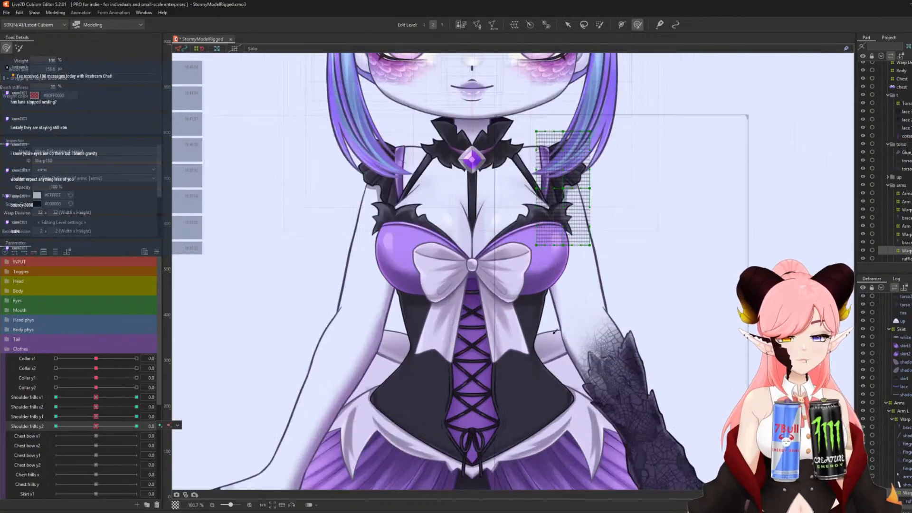
scroll(67, 438, down, 1)
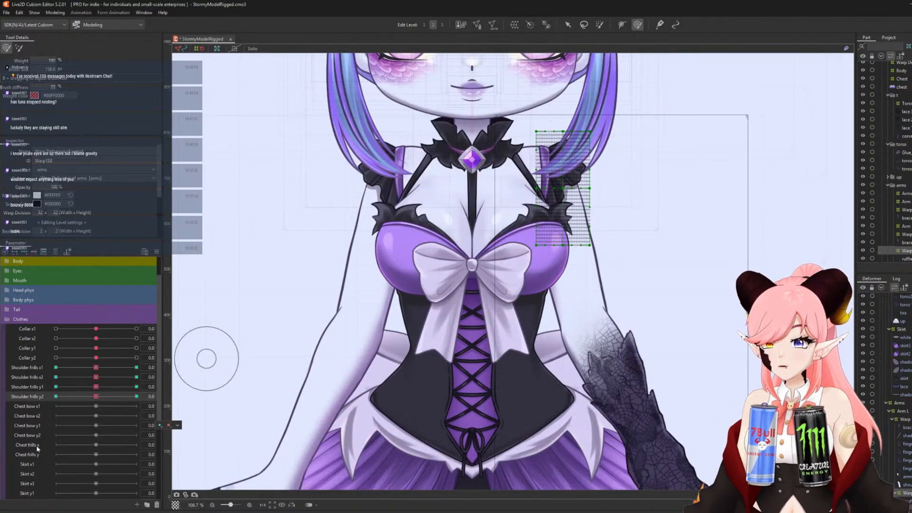
click(567, 24)
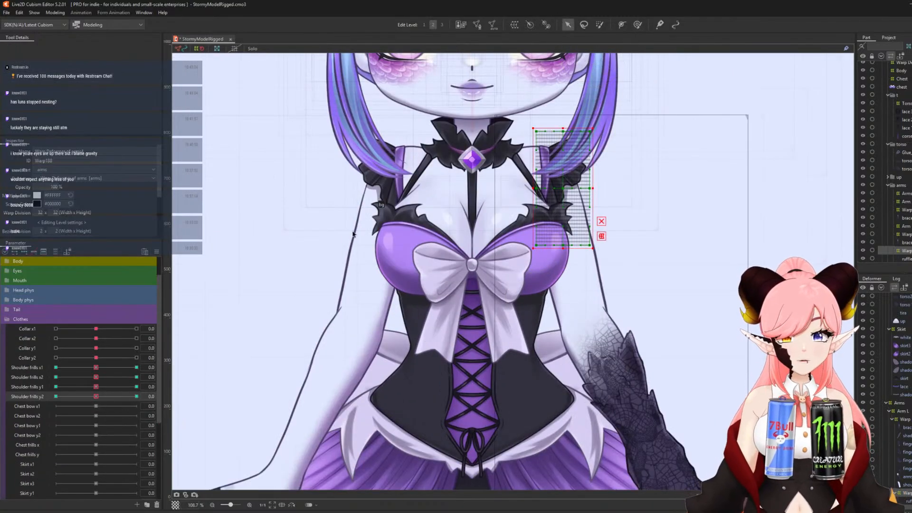
click(403, 211)
scroll(896, 352, up, 3)
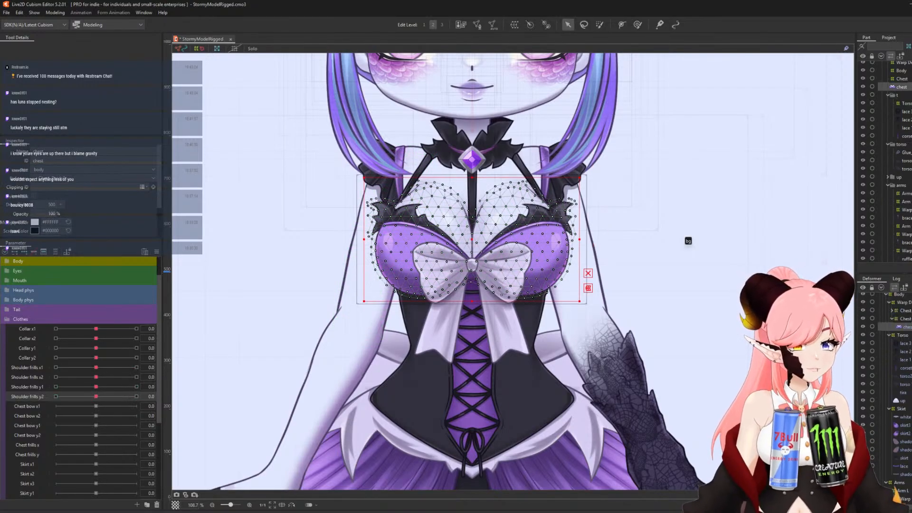
click(862, 356)
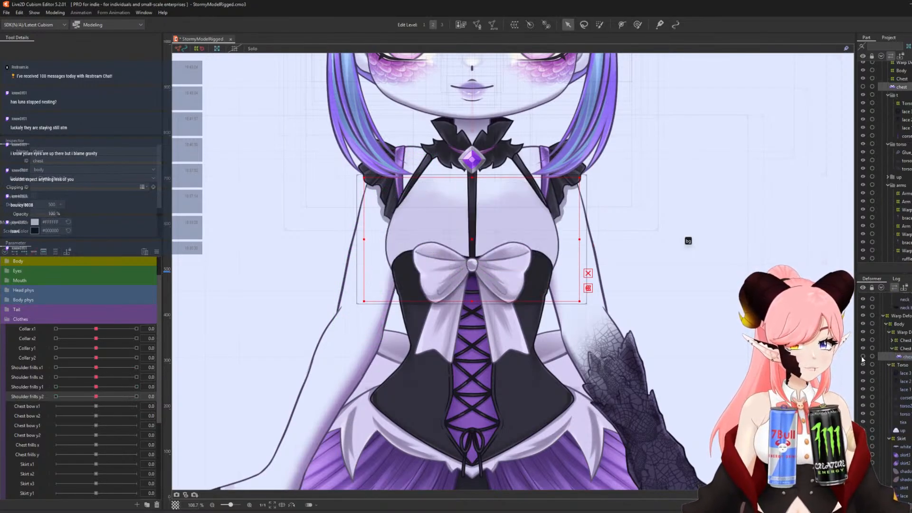
click(862, 356)
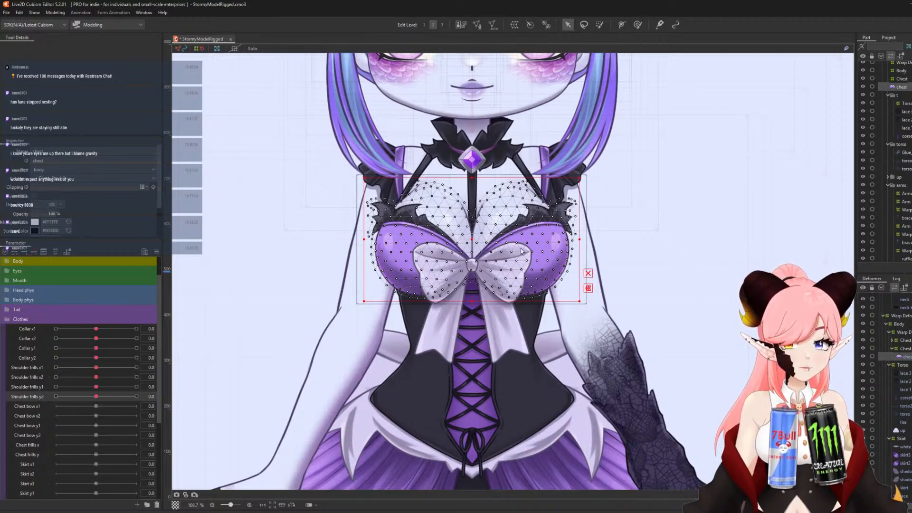
click(622, 24)
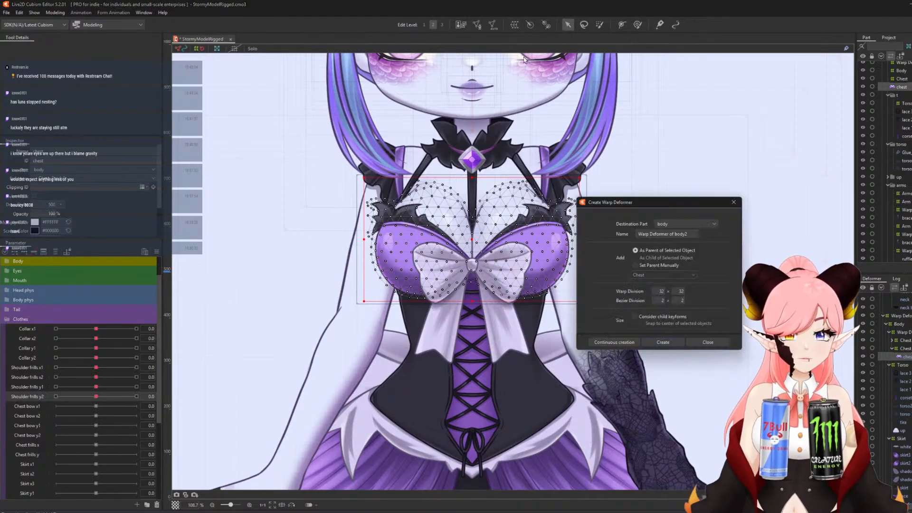
click(660, 348)
Add three keys to Chest frills x and, at 30, shift the tips of the left-hand chest frill right on the chest warp.
click(637, 24)
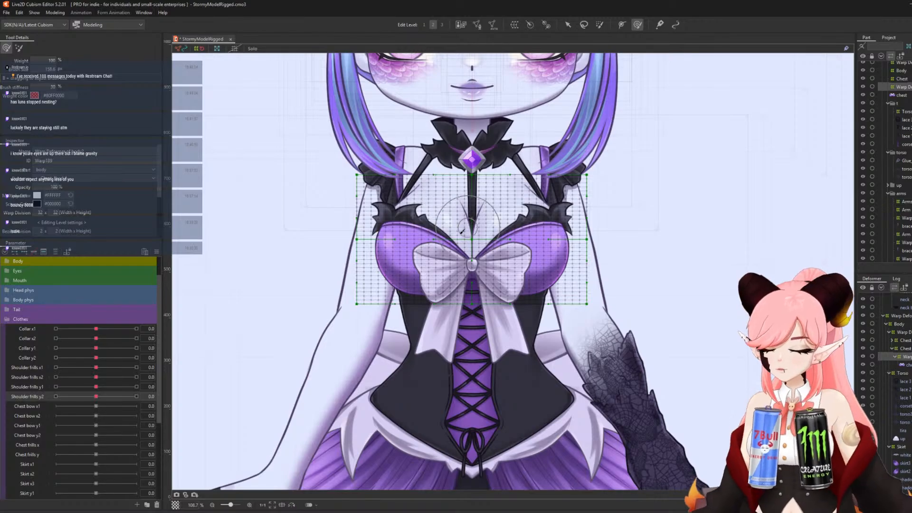
scroll(439, 228, up, 2)
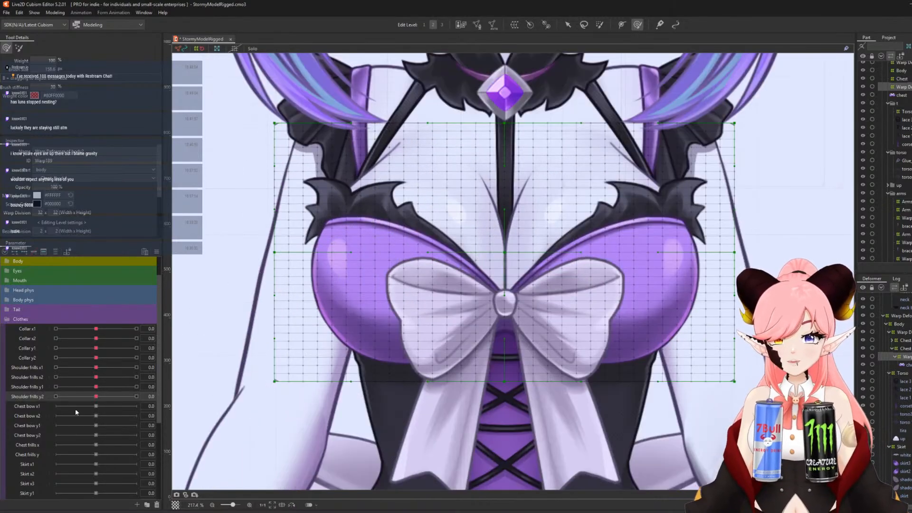
click(30, 407)
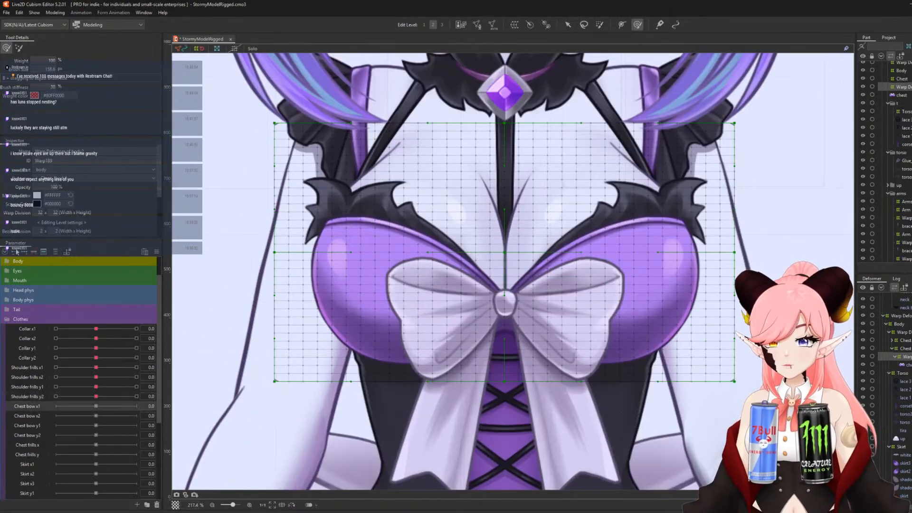
click(27, 445)
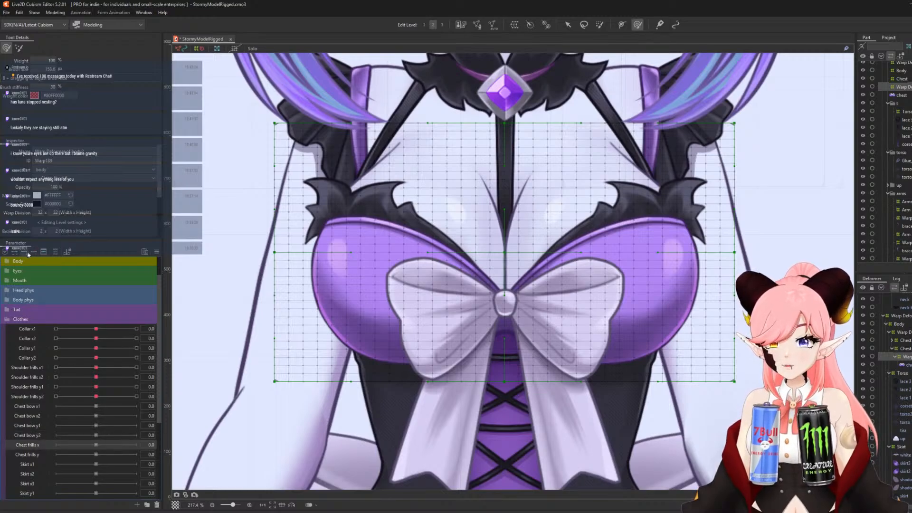
click(136, 444)
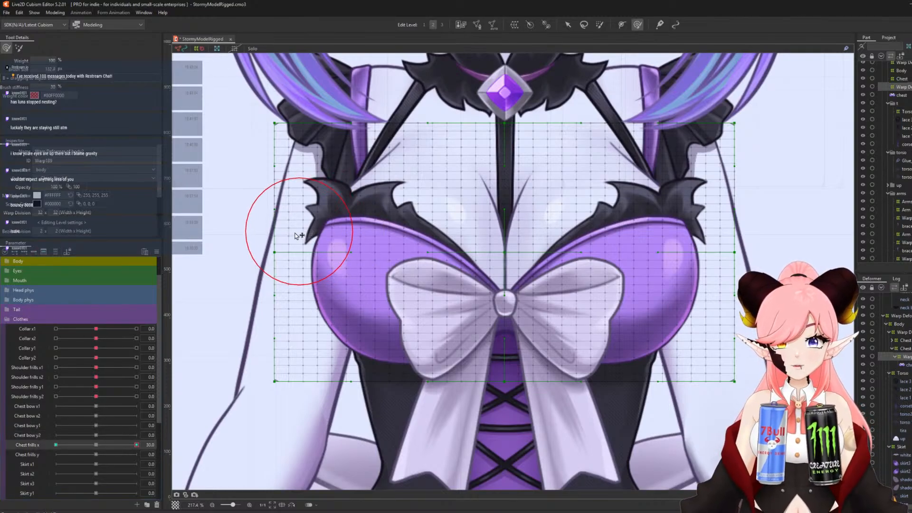
drag(297, 184, 307, 184)
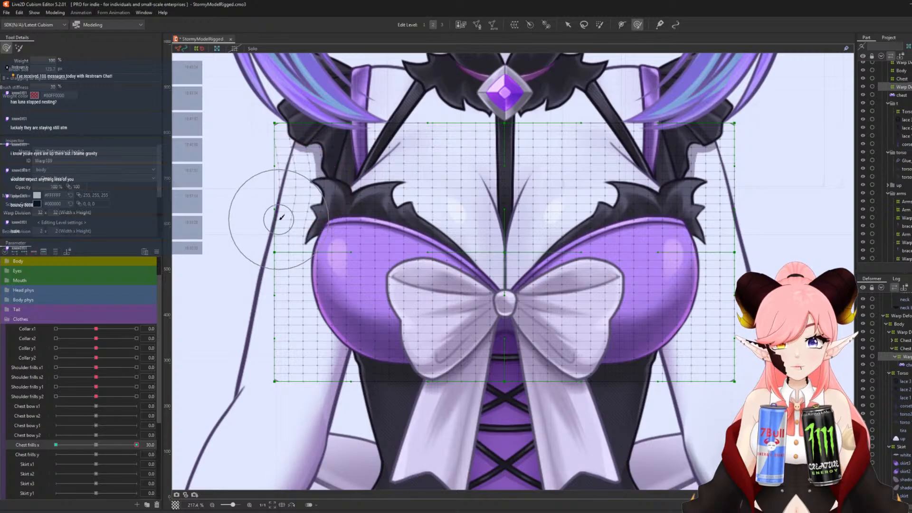
drag(279, 215, 291, 215)
drag(407, 184, 418, 186)
At Chest frills x 30, shift the inner and outer tips of the right-hand chest frill right and check the motion.
drag(592, 179, 598, 181)
key(ctrl+z)
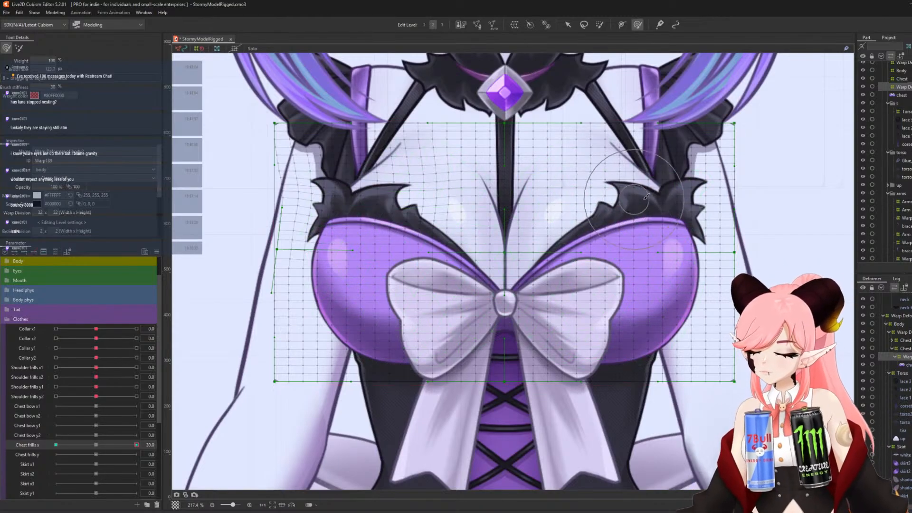
drag(596, 188, 609, 181)
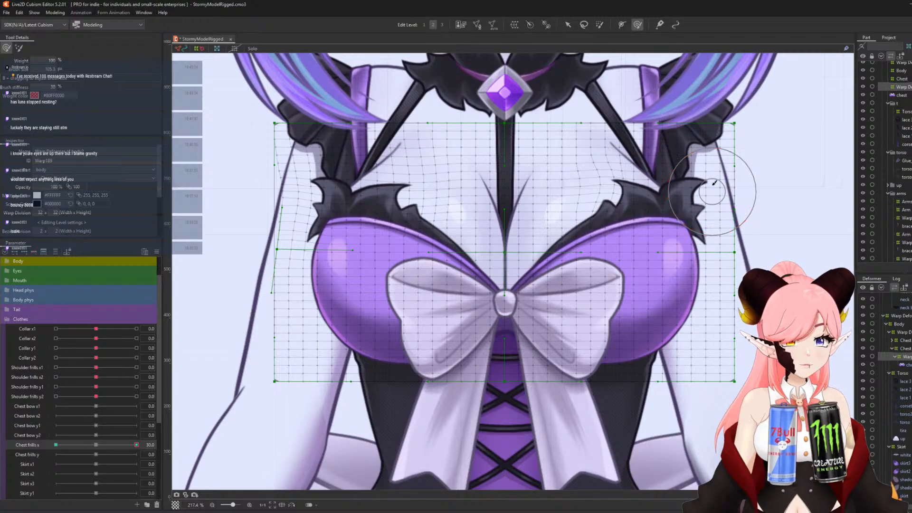
drag(706, 181, 729, 206)
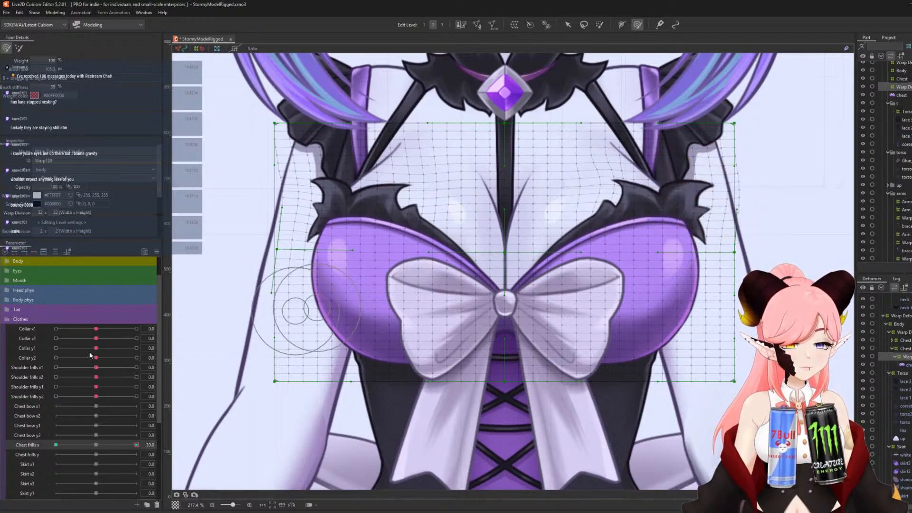
drag(134, 448, 185, 441)
drag(425, 167, 386, 166)
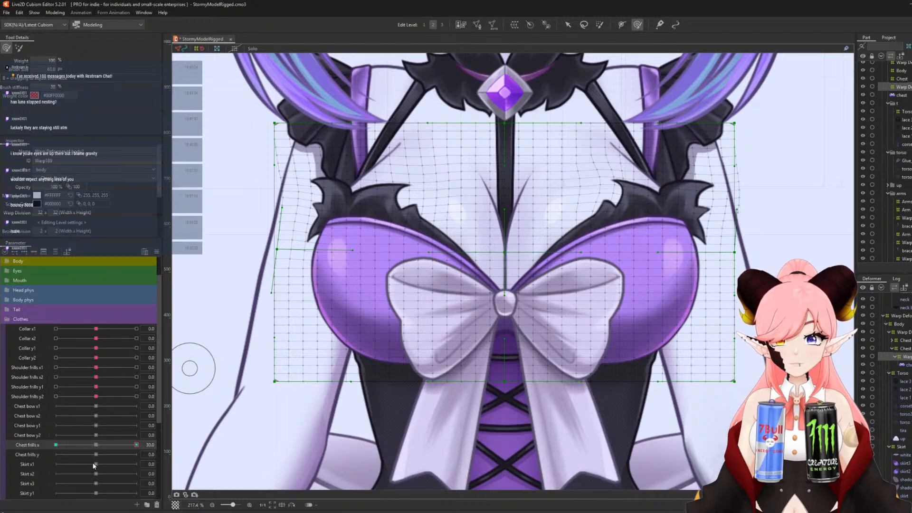
drag(121, 447, 203, 456)
drag(412, 150, 408, 159)
At Chest frills x -30, shift the tips of both chest frills left, check the motion and return the parameter to 0.
drag(120, 447, 52, 445)
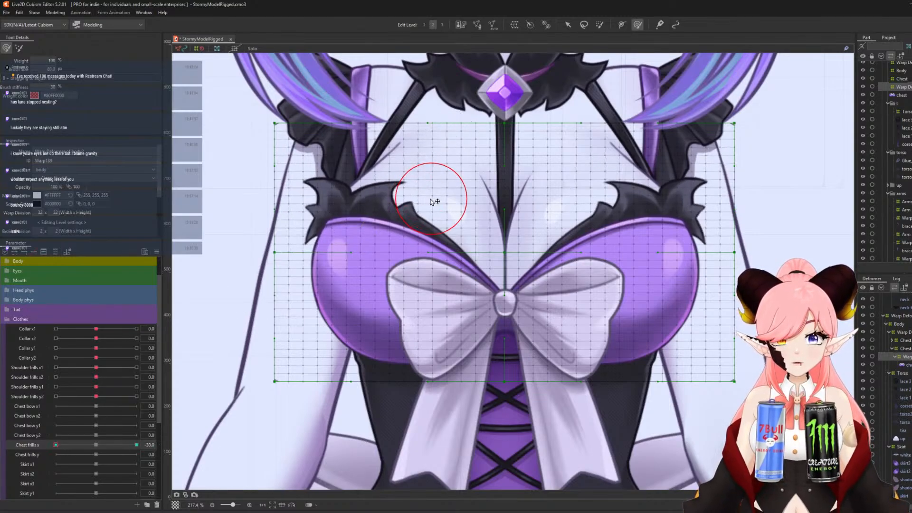
drag(415, 185, 401, 182)
mouse_move(316, 171)
mouse_down()
mouse_move(301, 173)
mouse_move(295, 199)
mouse_up()
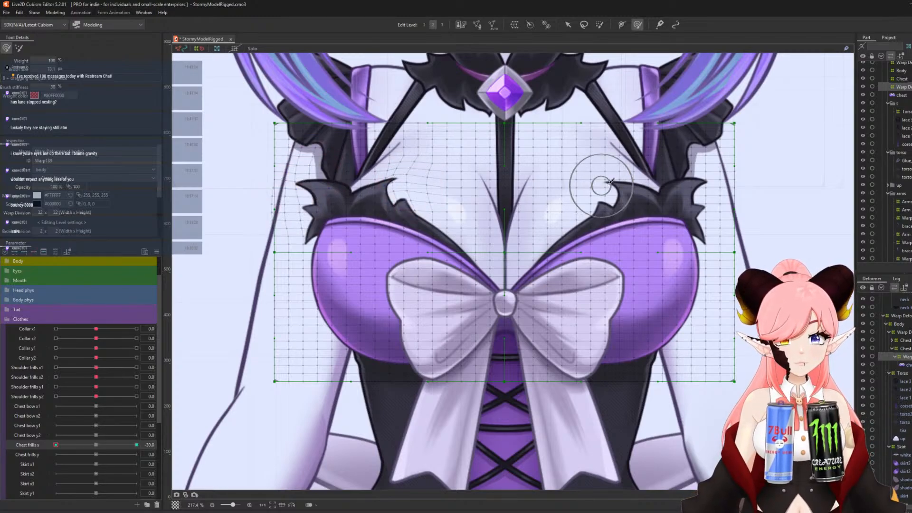
drag(604, 182, 602, 181)
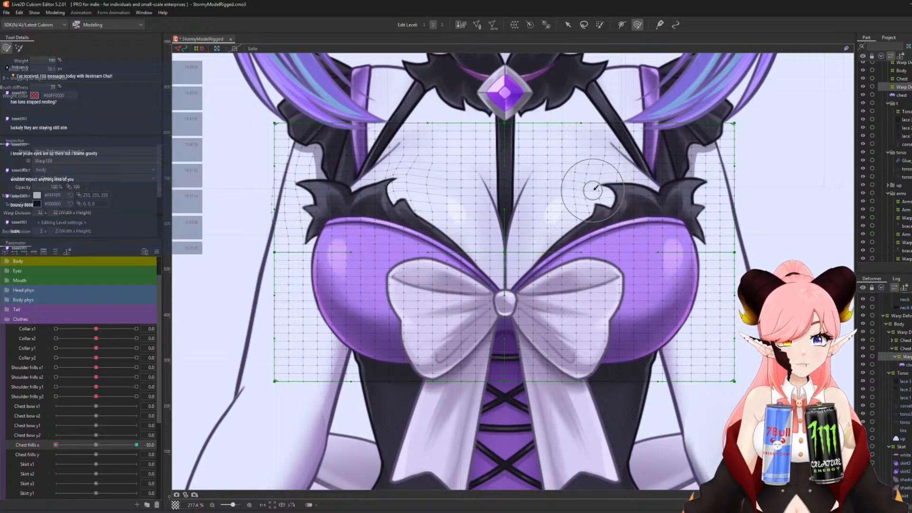
mouse_move(717, 176)
mouse_down()
mouse_move(703, 173)
mouse_move(723, 204)
mouse_move(721, 235)
mouse_up()
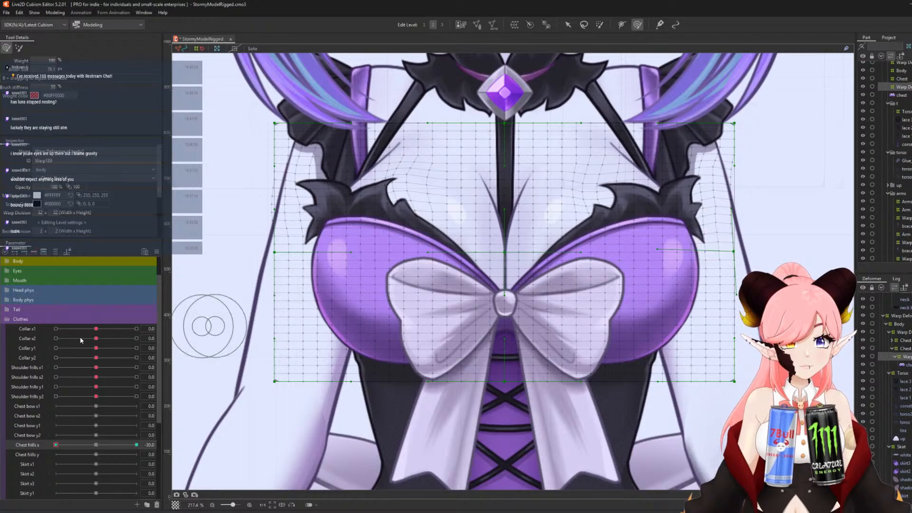
click(137, 445)
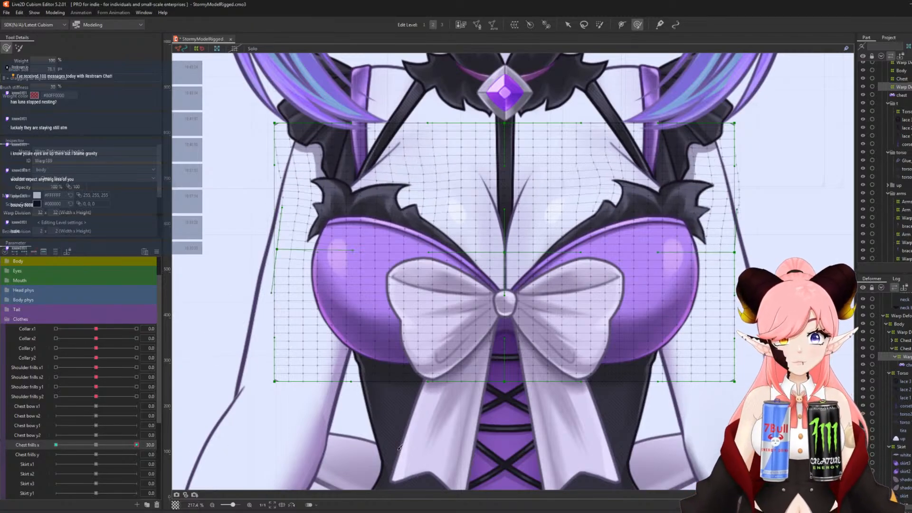
drag(397, 442, 43, 445)
click(97, 444)
Add three keys to Chest frills y and, at 30, push the inner and outer tips of both chest frills upward.
click(24, 457)
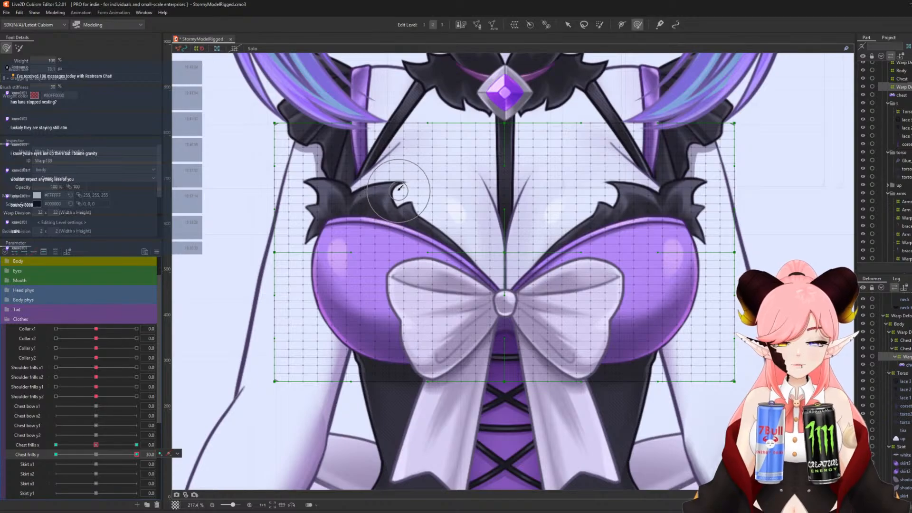
drag(304, 186, 304, 178)
drag(291, 213, 290, 203)
drag(287, 237, 288, 226)
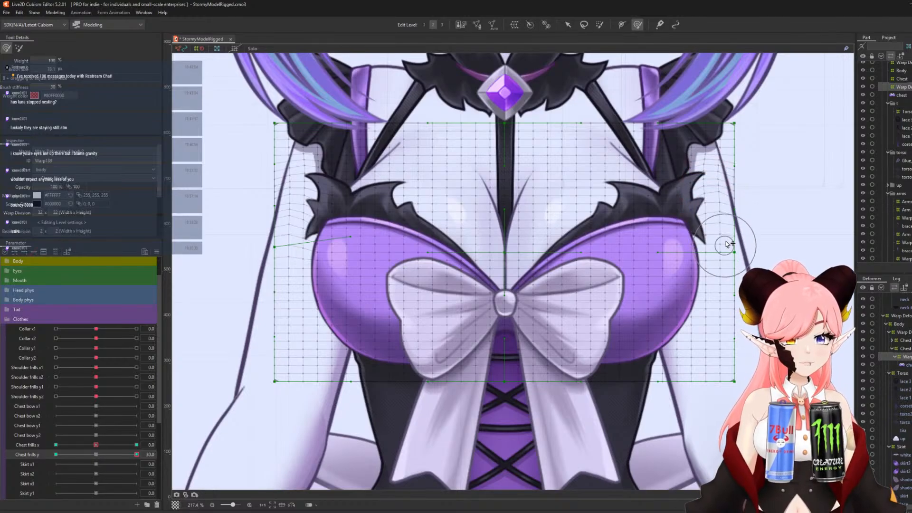
drag(600, 182, 593, 174)
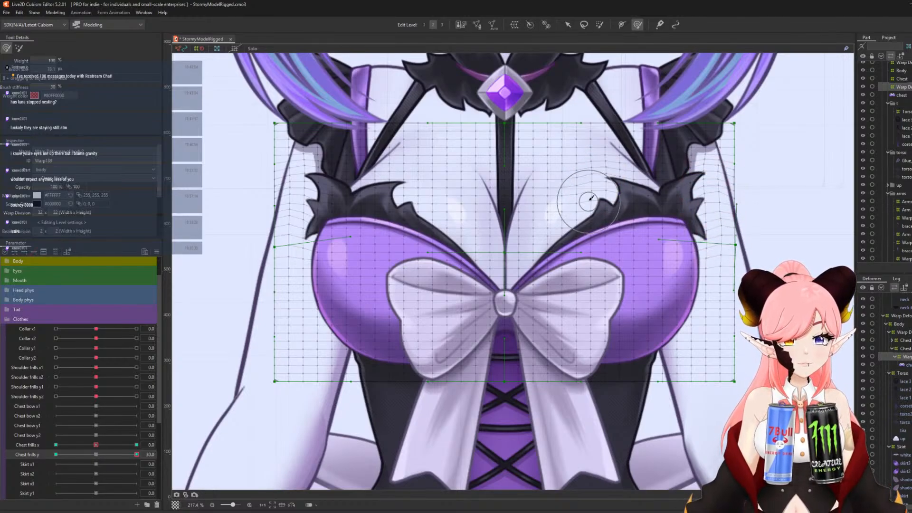
drag(416, 192, 416, 174)
At Chest frills y -30, pull the inner and outer tips of both chest frills downward, and return the parameter to 0.
drag(129, 457, 55, 461)
drag(410, 180, 429, 202)
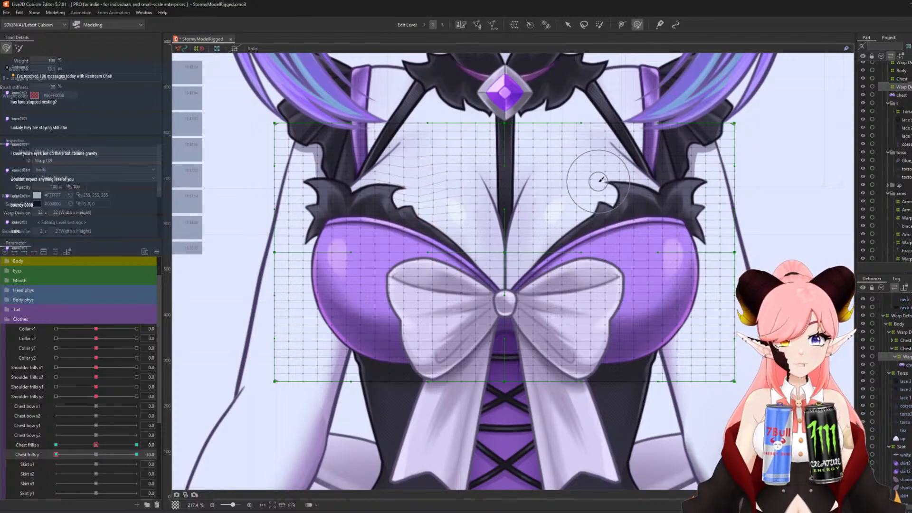
drag(599, 181, 599, 187)
drag(584, 194, 584, 199)
drag(711, 172, 720, 229)
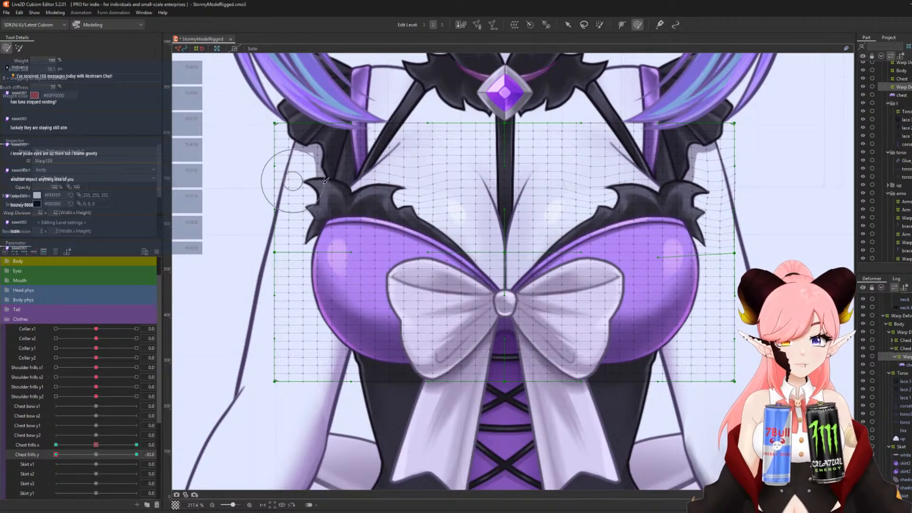
drag(302, 178, 301, 185)
drag(287, 206, 288, 214)
drag(285, 235, 285, 243)
drag(56, 455, 100, 461)
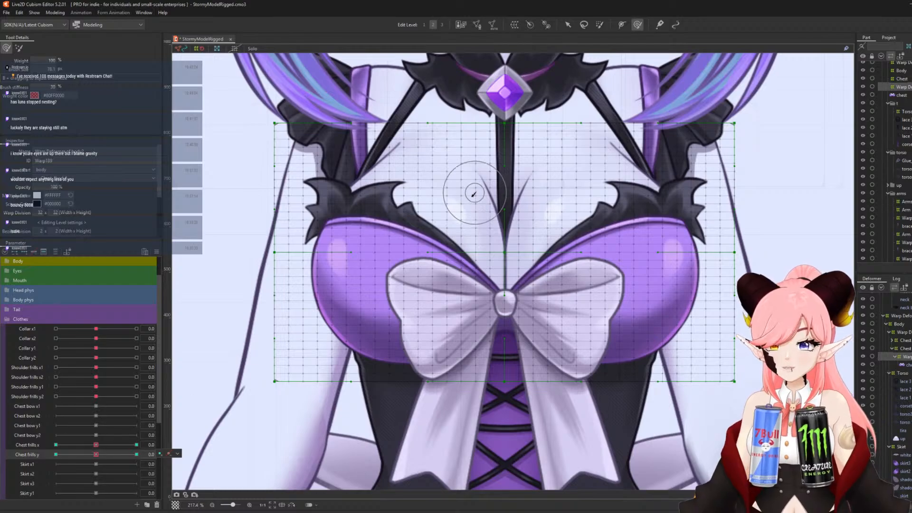
scroll(473, 193, down, 5)
scroll(459, 245, down, 3)
scroll(465, 333, up, 2)
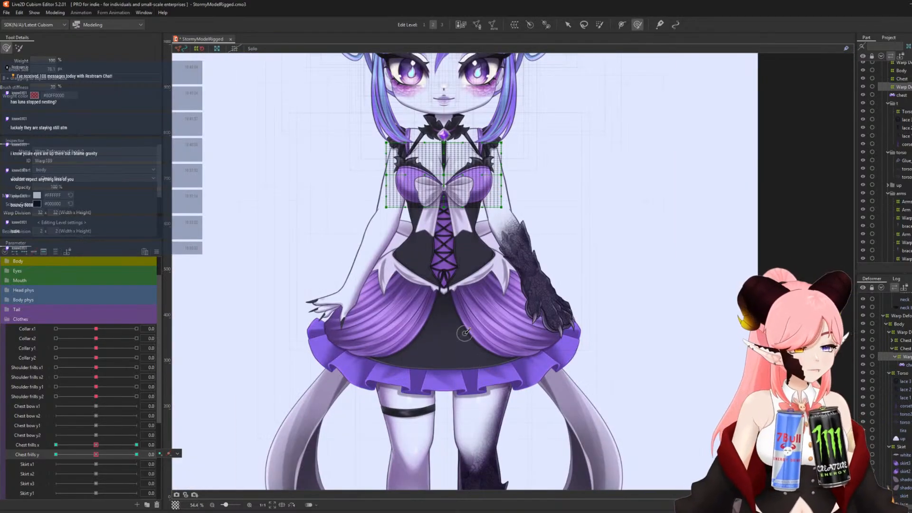
scroll(457, 319, up, 2)
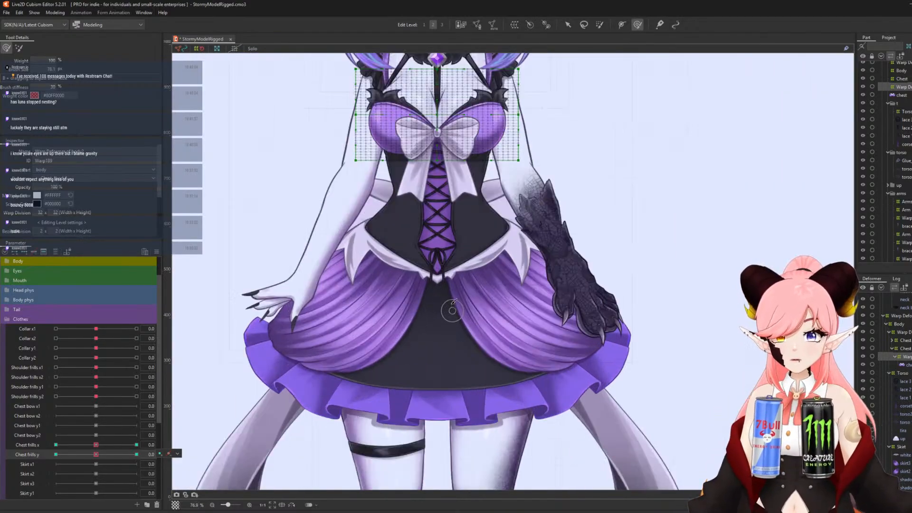
click(567, 24)
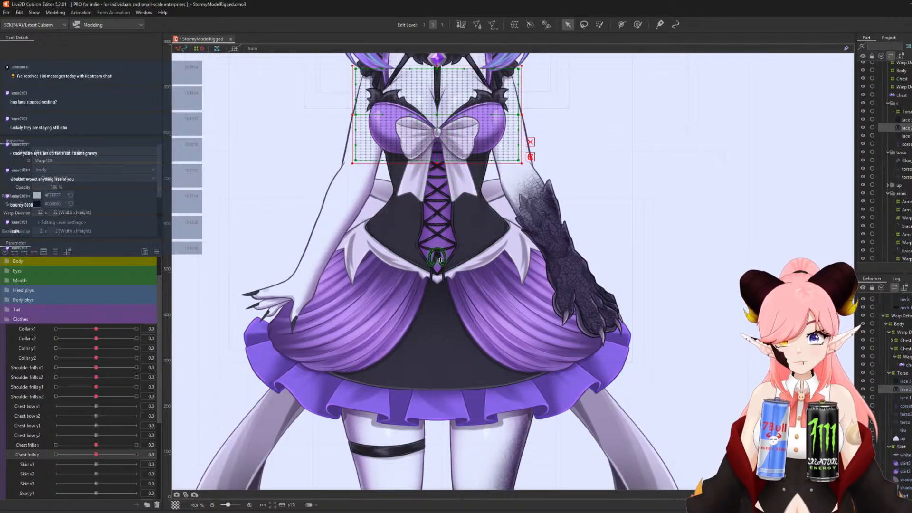
click(440, 260)
scroll(440, 266, up, 6)
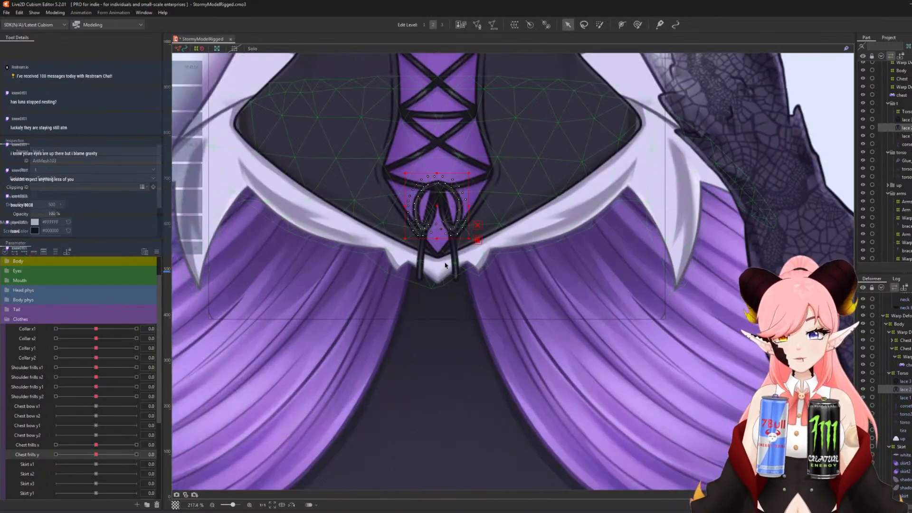
scroll(433, 251, down, 3)
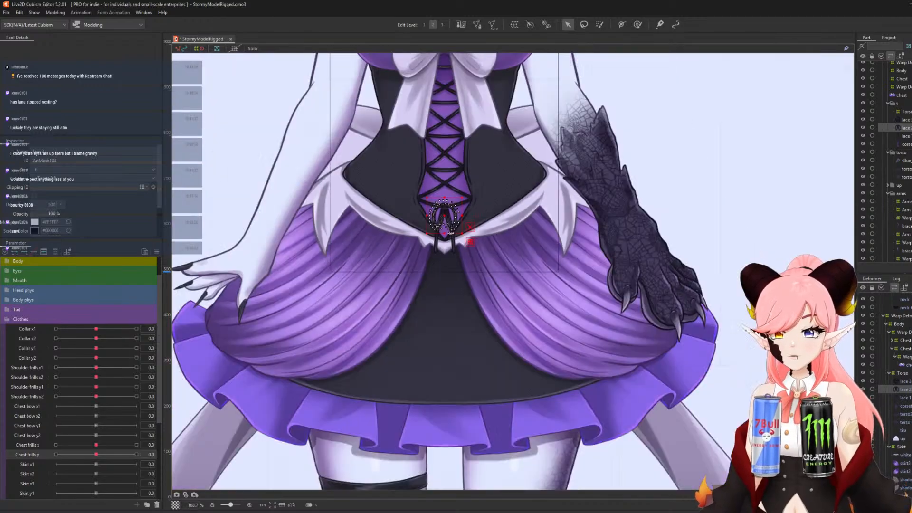
scroll(456, 247, down, 2)
drag(456, 268, 428, 294)
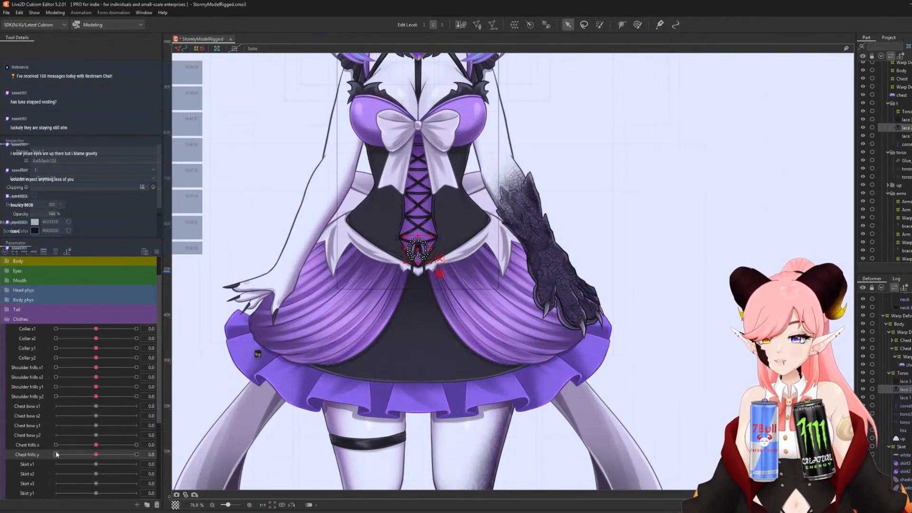
Create a warp deformer around the ruffle at the skirt's hem and add three keys to Skirt frills x.
scroll(56, 455, down, 3)
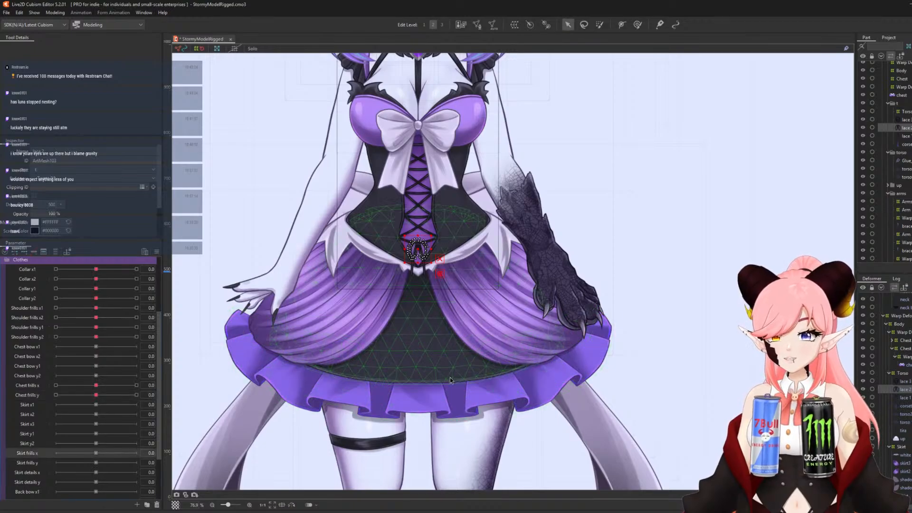
click(454, 400)
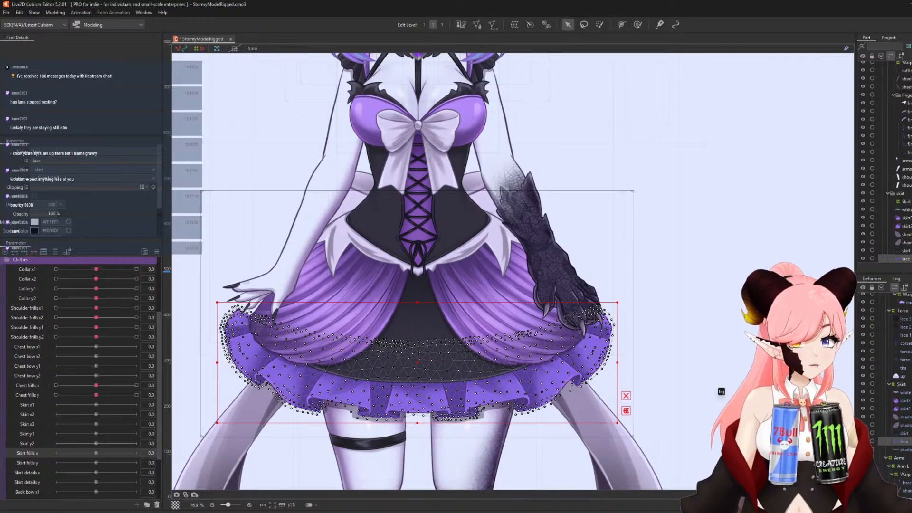
click(515, 24)
click(663, 343)
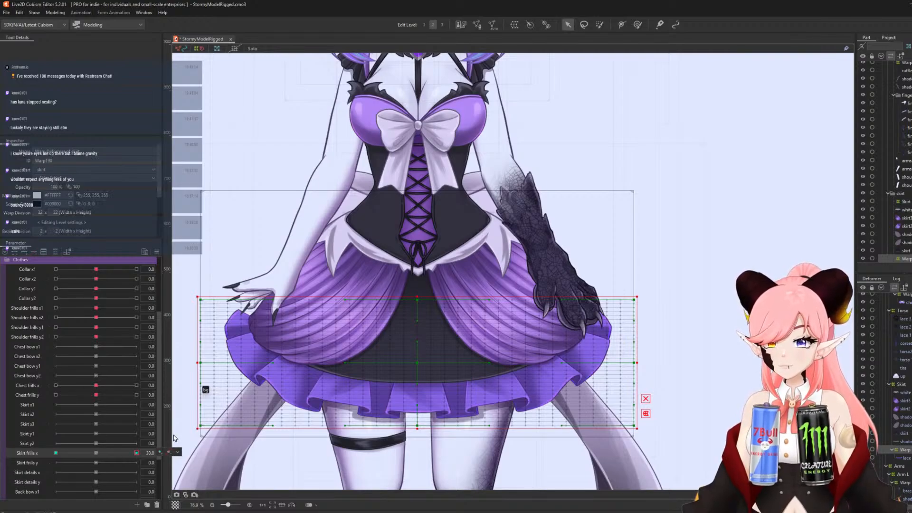
At Skirt frills x 30, brush the hem ruffle's deformer to the right, raising its right side and lowering its left side.
click(637, 25)
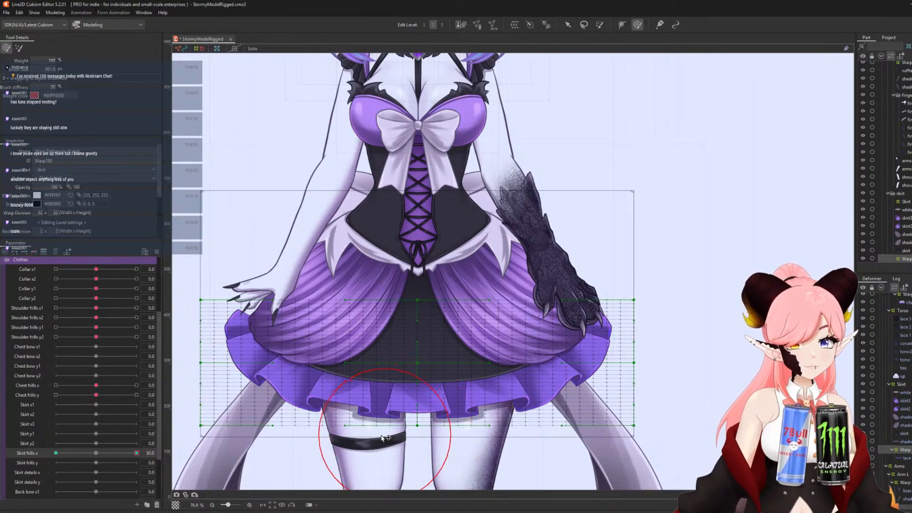
drag(333, 432, 457, 441)
mouse_move(517, 433)
mouse_down()
mouse_move(621, 387)
mouse_move(654, 341)
mouse_up()
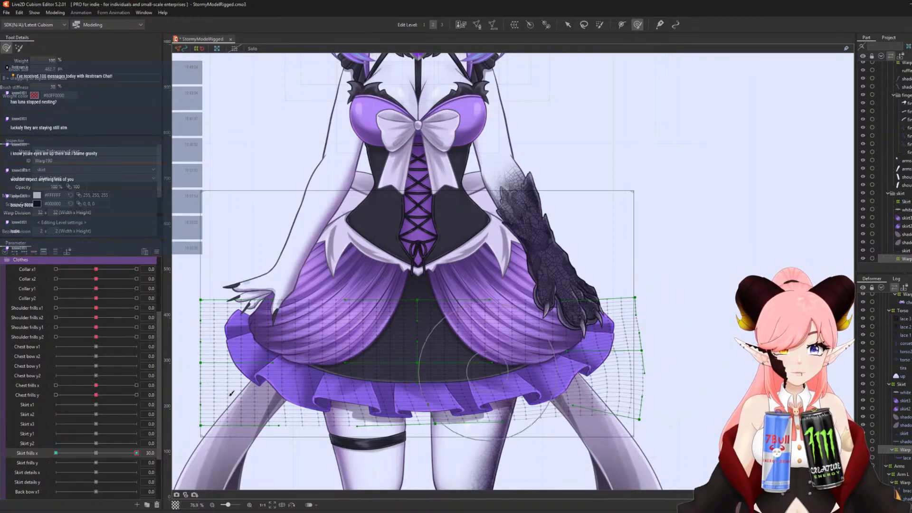
drag(256, 410, 241, 411)
drag(193, 369, 199, 370)
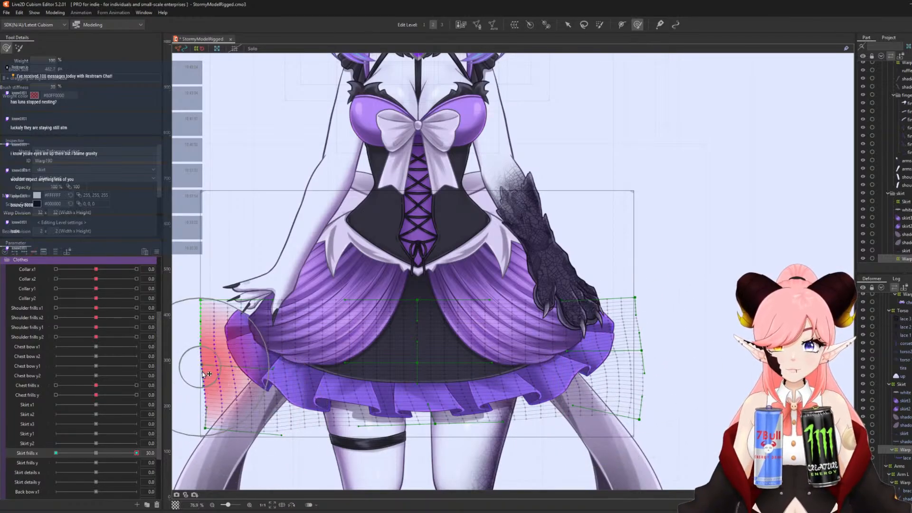
drag(189, 334, 194, 315)
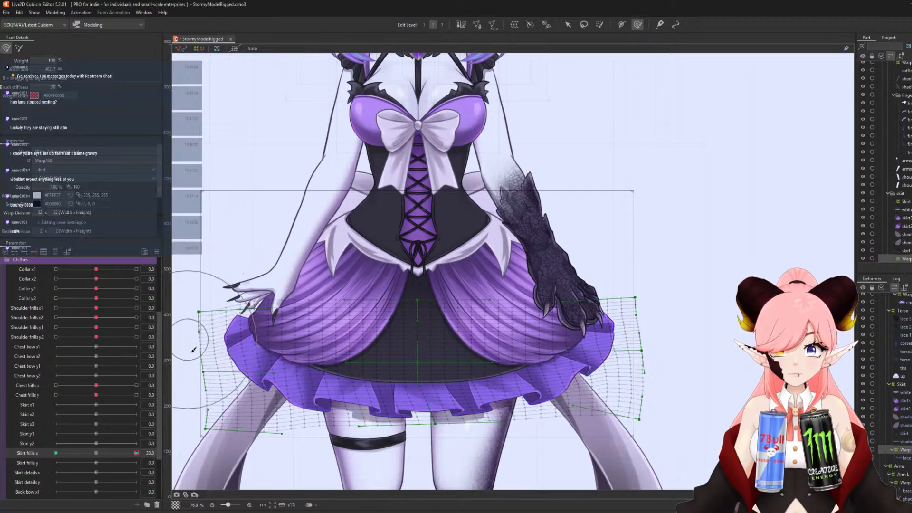
drag(192, 354, 193, 361)
drag(129, 454, 190, 466)
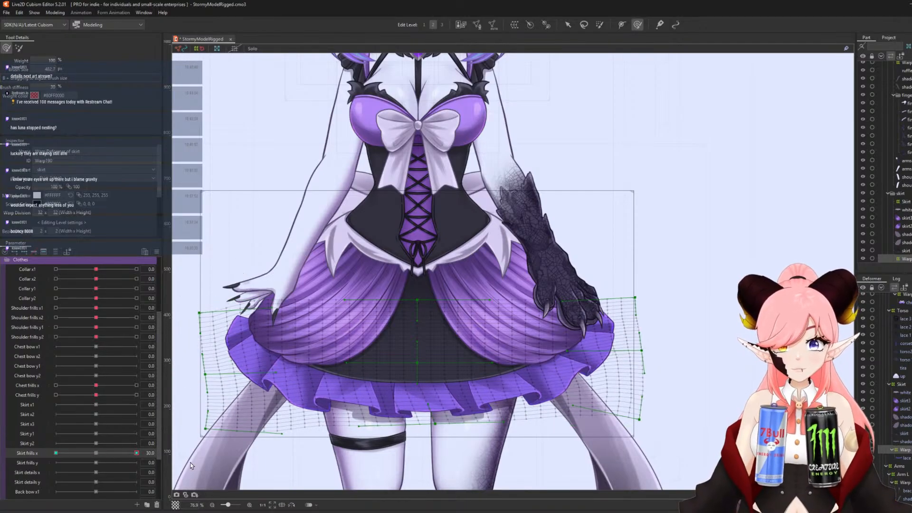
Reflect the Skirt frills x 30 shape horizontally onto the -30 key and return the parameter to 0.
click(157, 252)
click(209, 313)
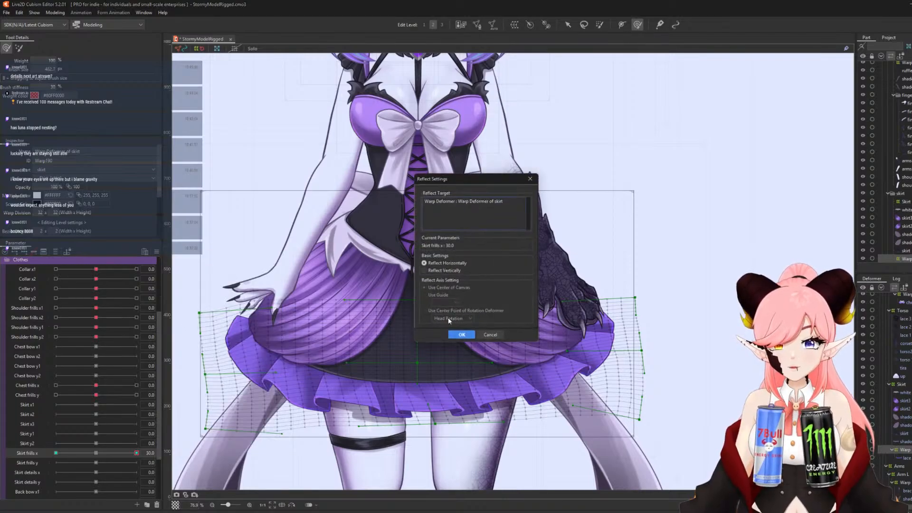
click(461, 335)
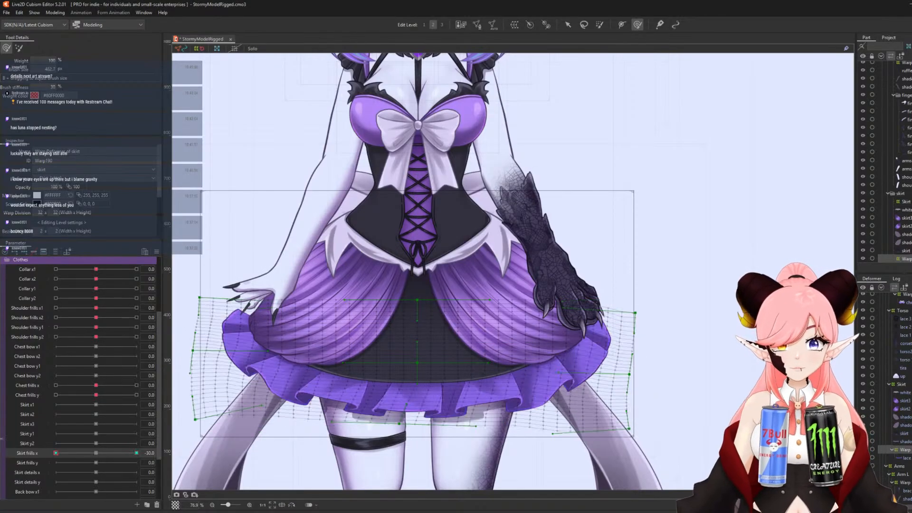
click(94, 453)
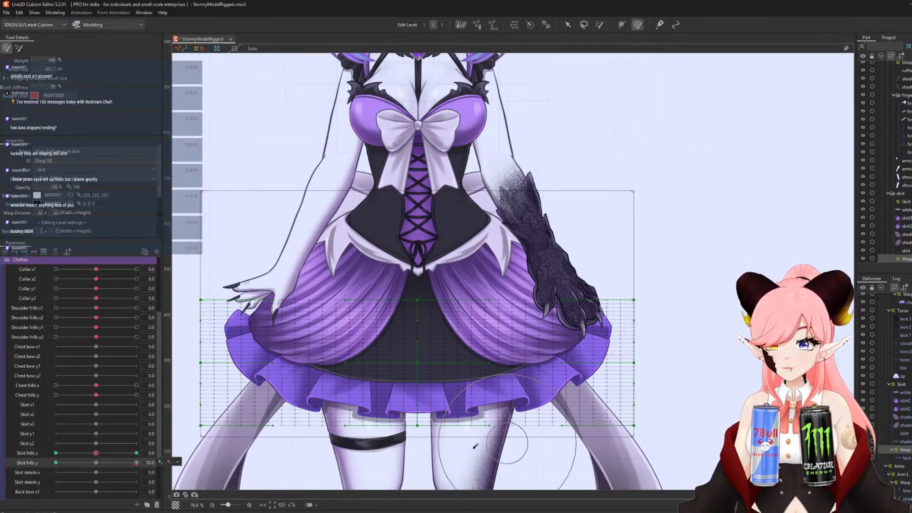
Add three keys to Skirt frills y and, at 30, push the lower edge and both sides of the hem ruffle upward.
drag(422, 449, 424, 442)
drag(478, 453, 479, 437)
mouse_move(533, 447)
mouse_down()
mouse_move(648, 353)
mouse_move(656, 323)
mouse_up()
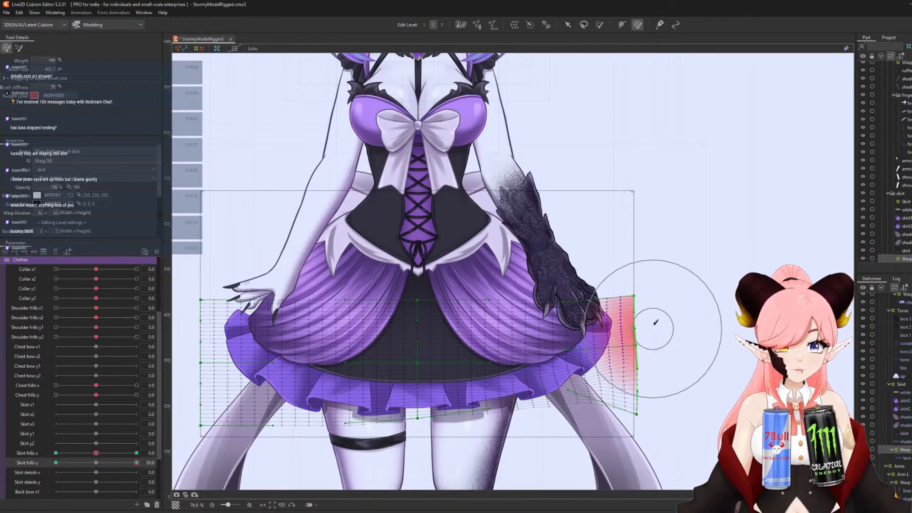
mouse_move(314, 435)
mouse_down()
mouse_move(204, 385)
mouse_move(192, 320)
mouse_move(188, 333)
mouse_up()
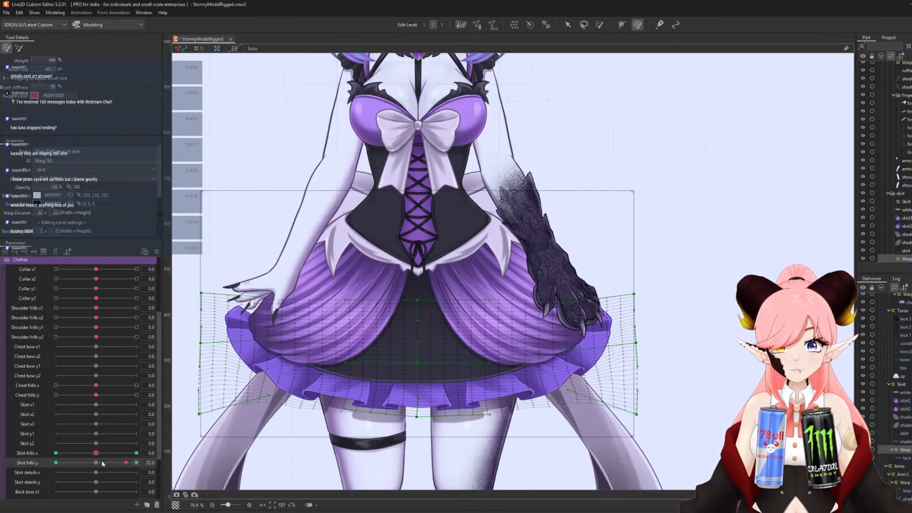
At Skirt frills y -30, pull the lower edge and both sides of the hem ruffle downward, and return the parameter to 0.
click(56, 462)
mouse_move(409, 444)
mouse_down()
mouse_move(358, 446)
mouse_move(236, 392)
mouse_move(207, 366)
mouse_move(187, 315)
mouse_up()
mouse_move(519, 439)
mouse_down()
mouse_move(600, 401)
mouse_move(639, 356)
mouse_up()
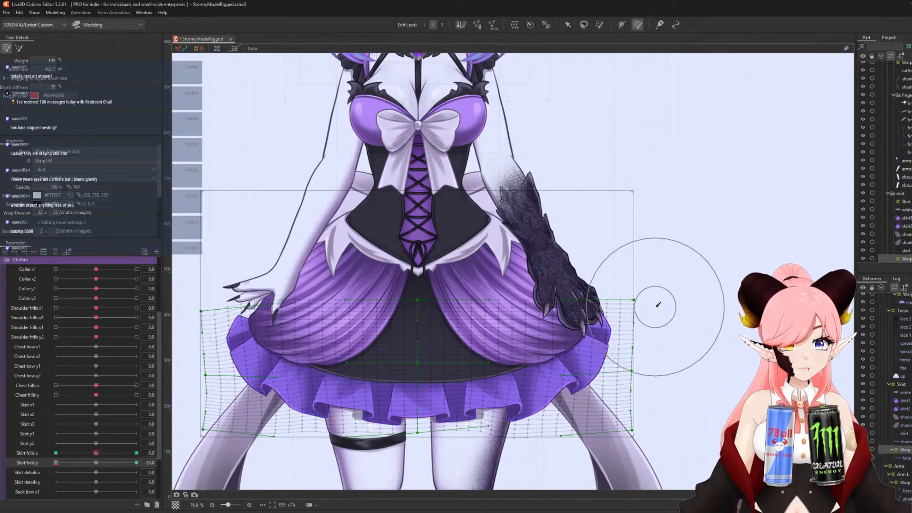
drag(658, 305, 655, 317)
mouse_move(56, 463)
mouse_down()
mouse_move(136, 463)
mouse_move(56, 464)
mouse_up()
click(96, 464)
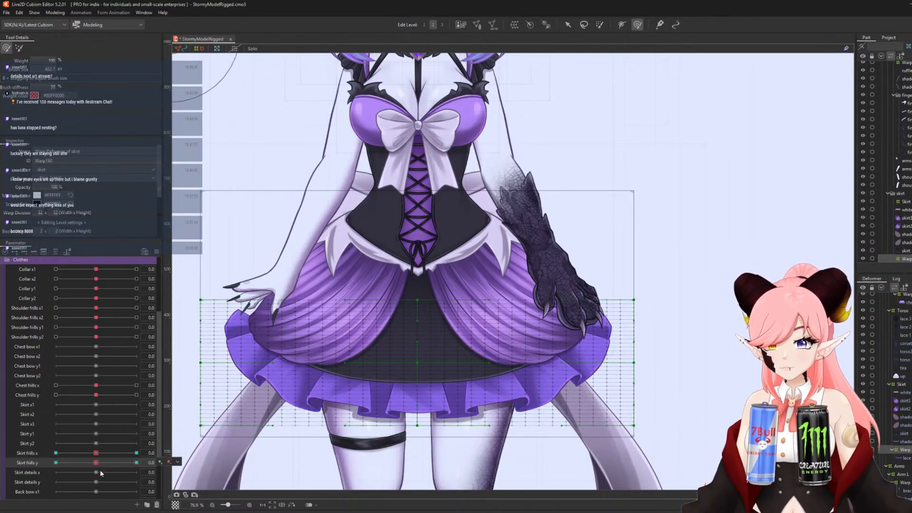
Save the model file.
scroll(260, 351, down, 5)
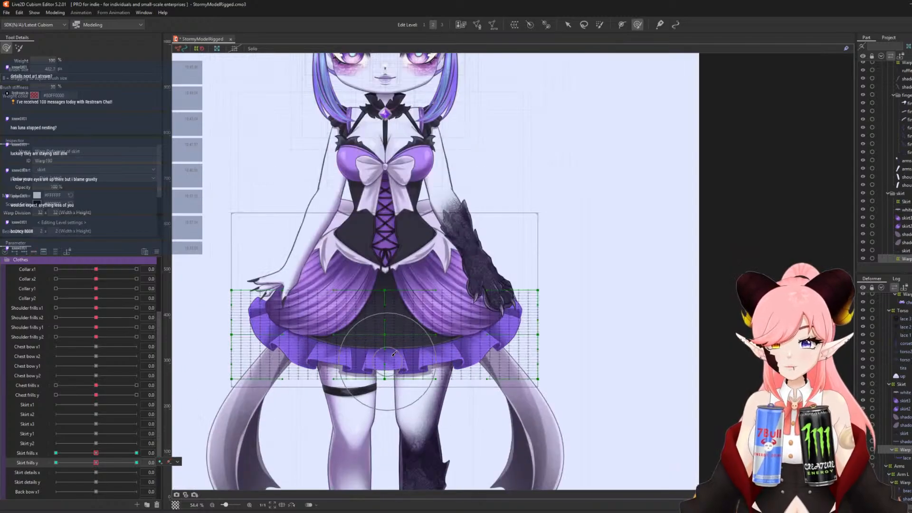
scroll(397, 305, up, 3)
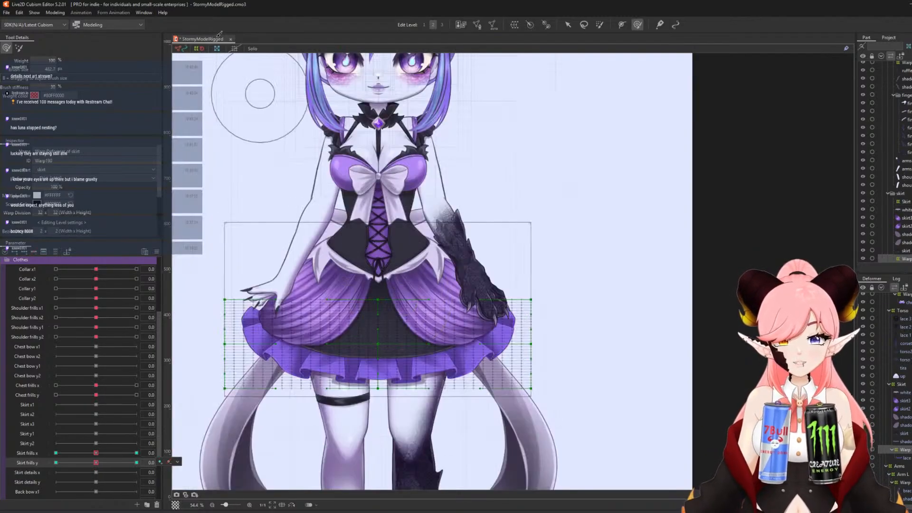
click(8, 13)
click(16, 78)
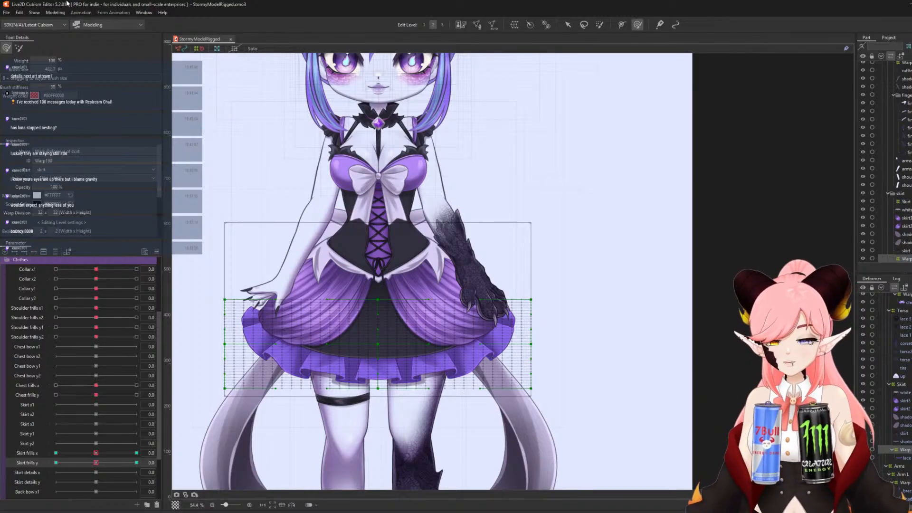
Open the physics settings and fit the whole character in the preview at 25% scale.
click(61, 13)
click(76, 170)
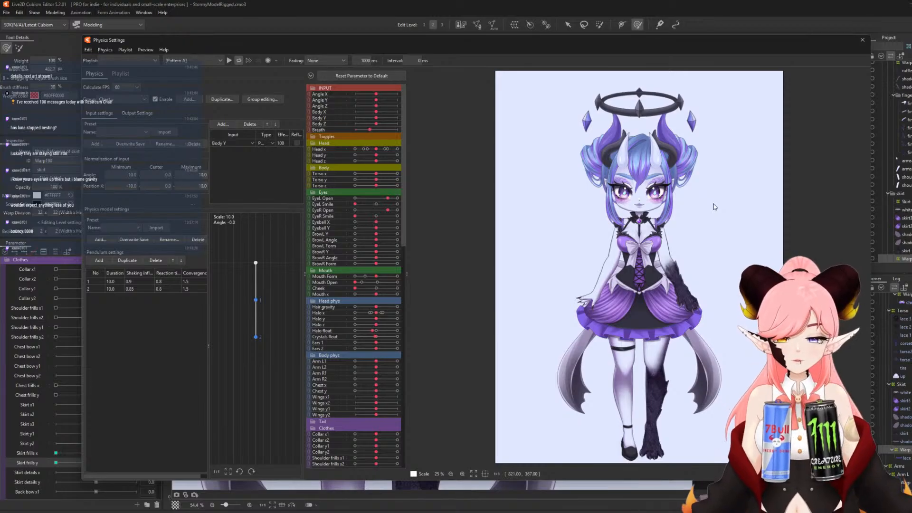
scroll(694, 278, down, 2)
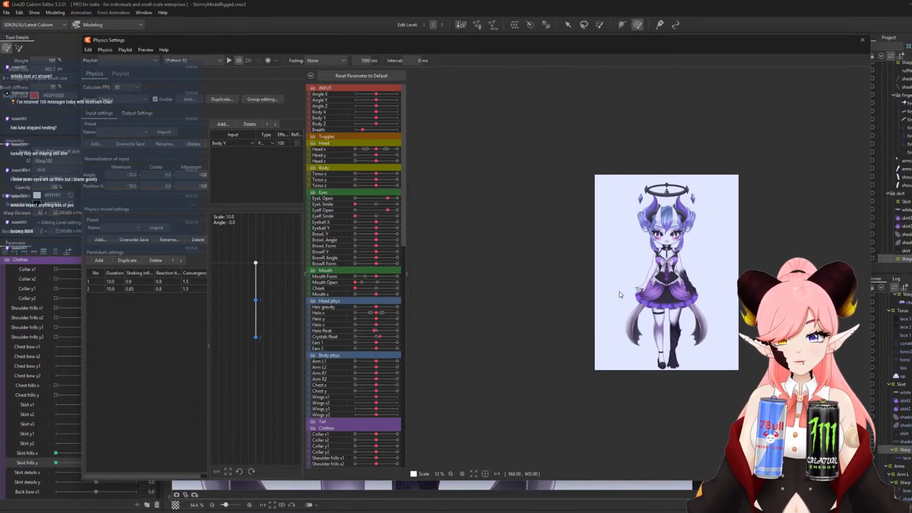
scroll(699, 272, up, 2)
scroll(594, 299, down, 1)
scroll(689, 295, up, 1)
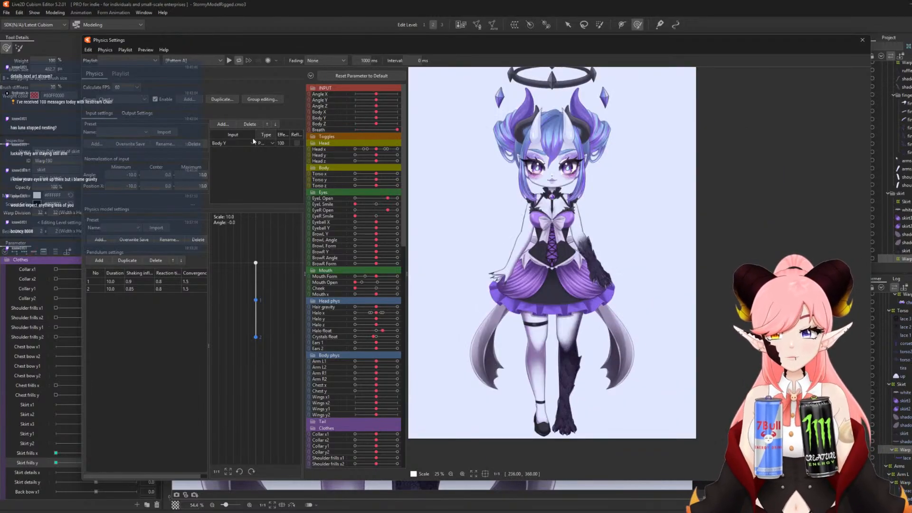
Add a physics group named Frills x with the Body input preset and the Hair (Double Pendulum) physics model preset.
click(187, 99)
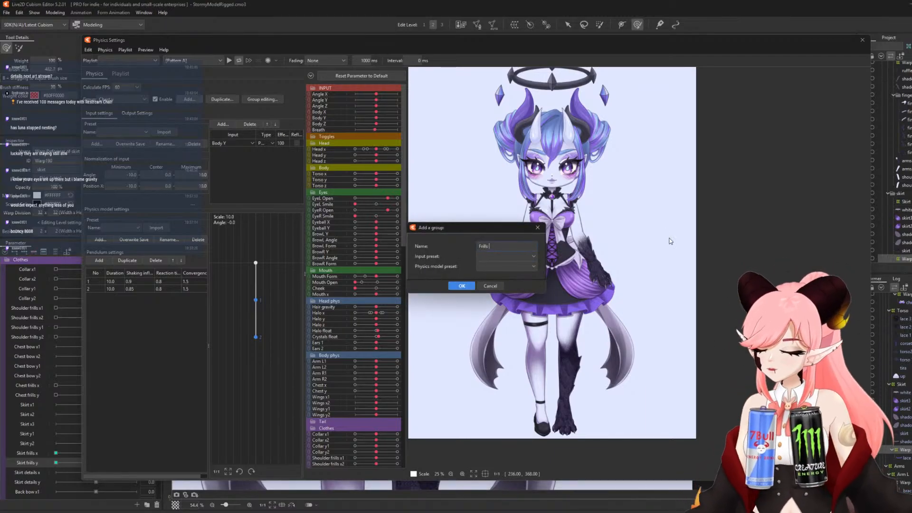
click(494, 255)
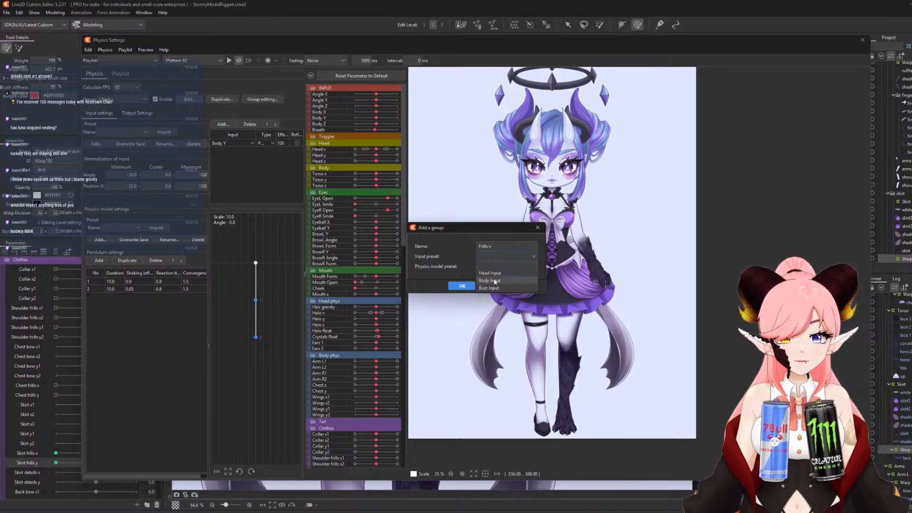
click(501, 267)
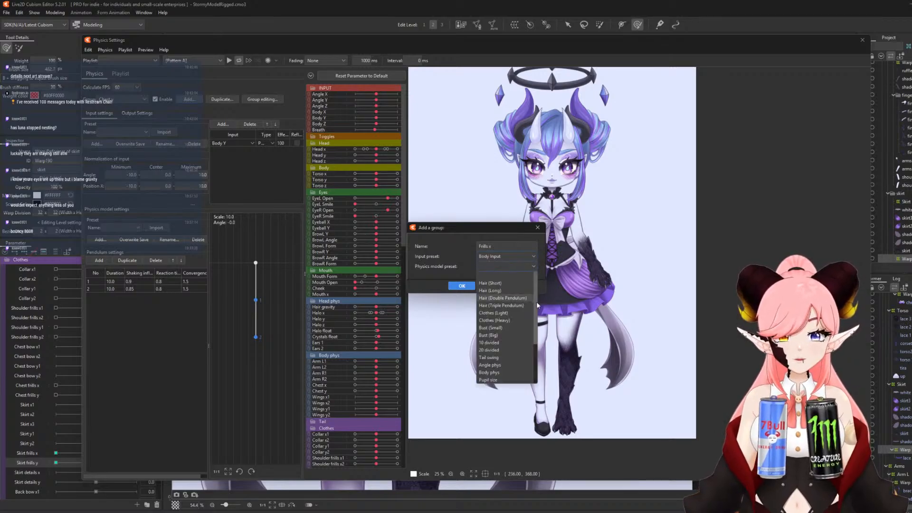
scroll(537, 301, down, 1)
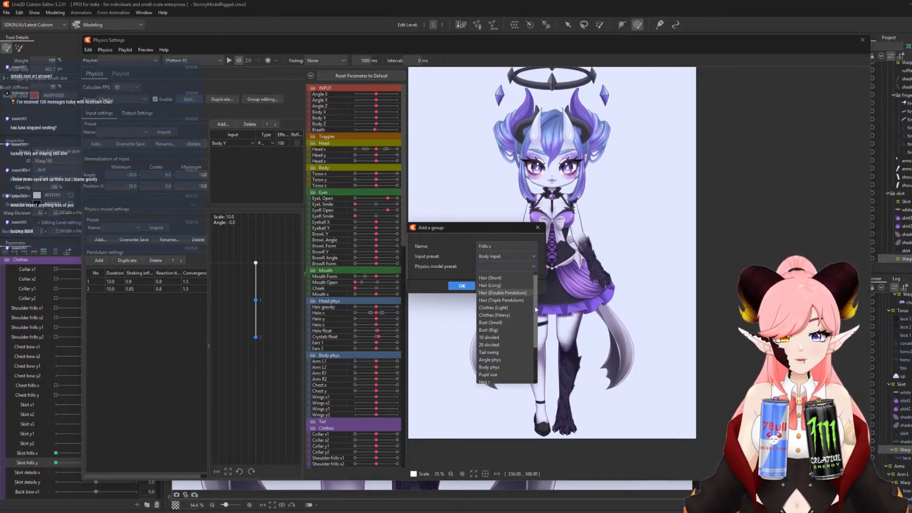
drag(536, 309, 534, 357)
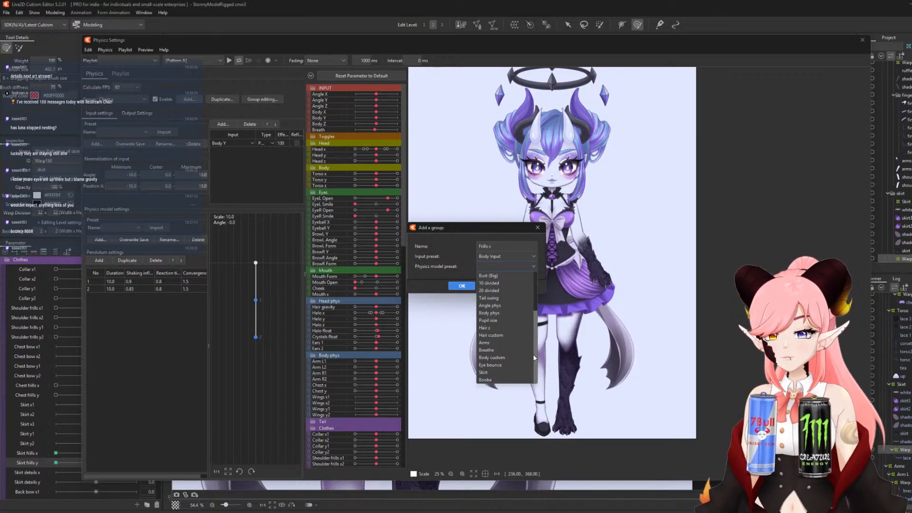
drag(534, 354, 507, 277)
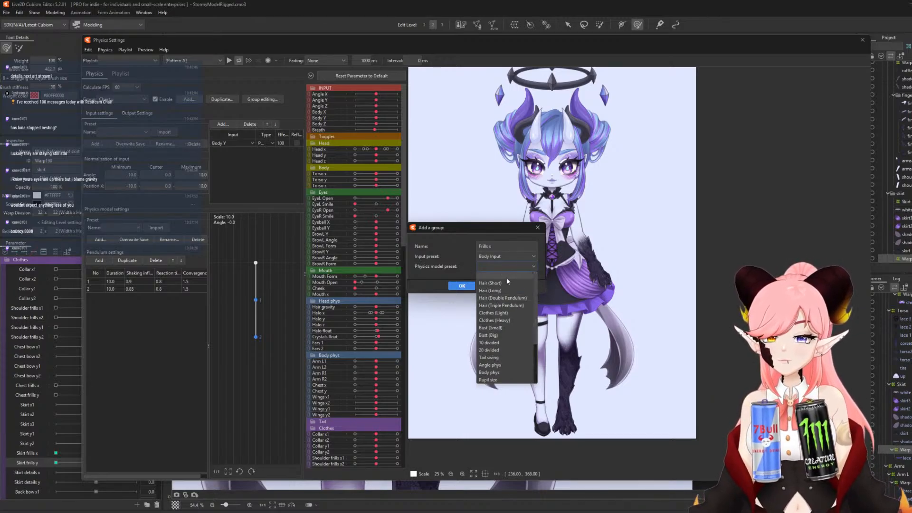
click(515, 298)
click(459, 286)
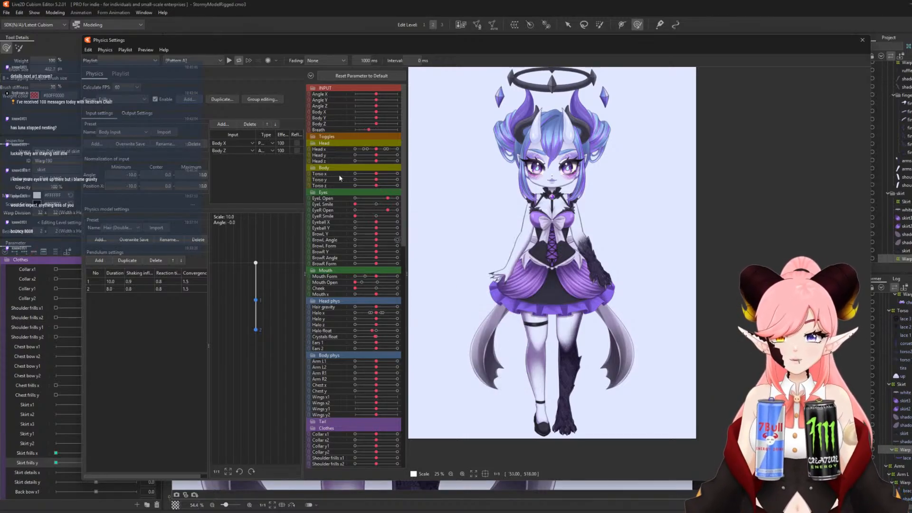
Add Collar x1 and x2, Shoulder frills x1 and x2, Chest frills x and Skirt frills x as outputs of the physics group.
click(136, 113)
click(95, 126)
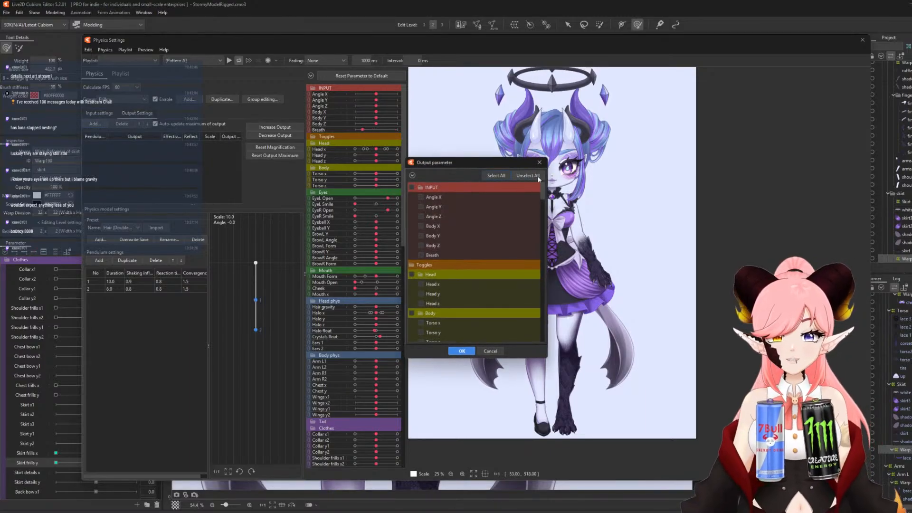
scroll(532, 201, down, 15)
scroll(532, 252, up, 4)
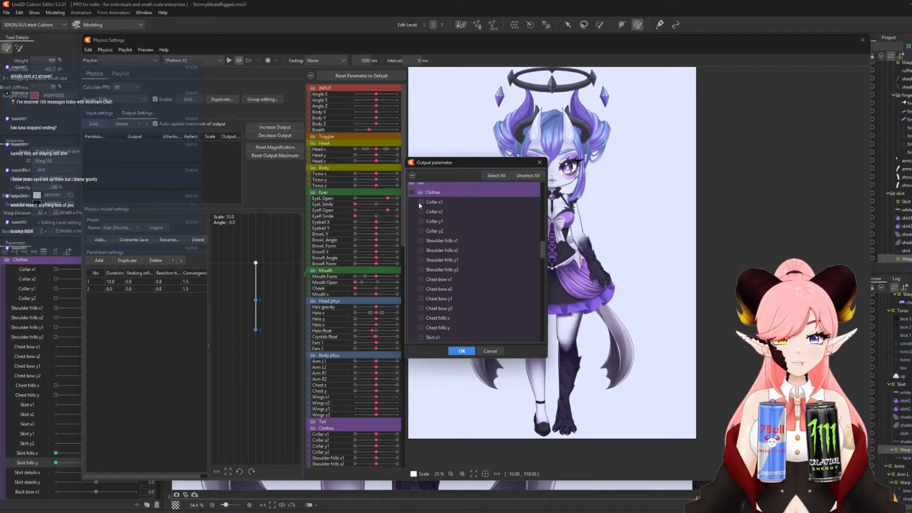
scroll(446, 226, down, 1)
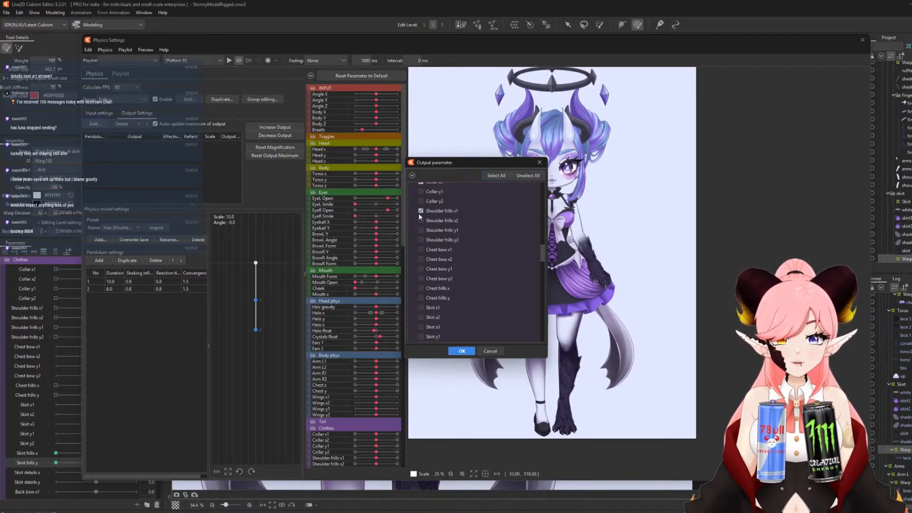
scroll(470, 244, down, 1)
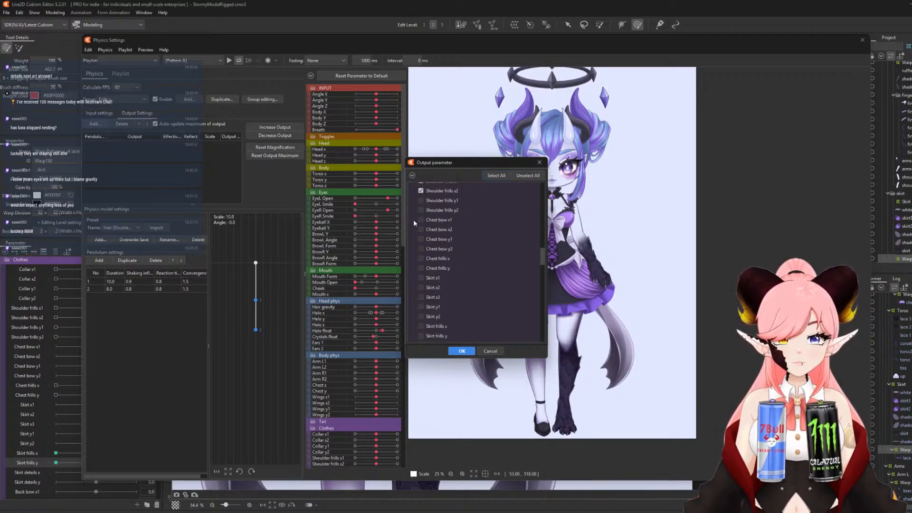
click(421, 259)
scroll(466, 277, down, 2)
click(420, 267)
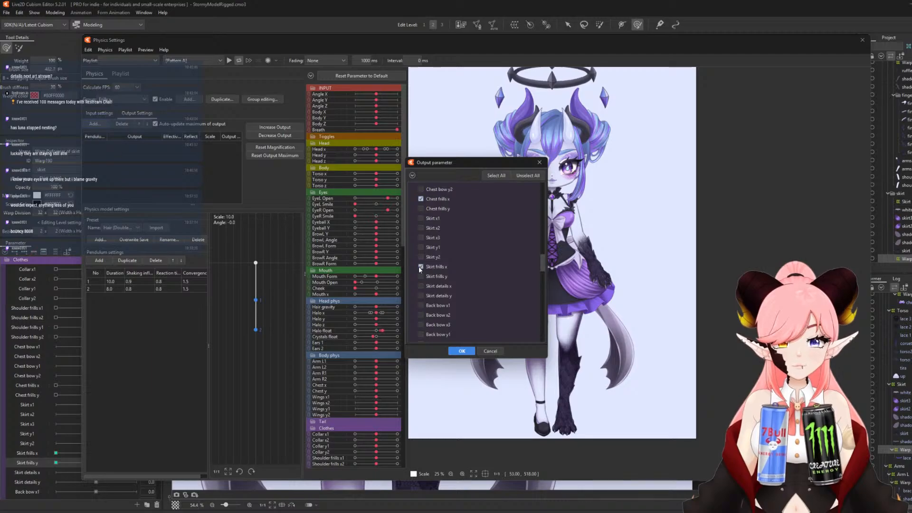
scroll(469, 269, down, 1)
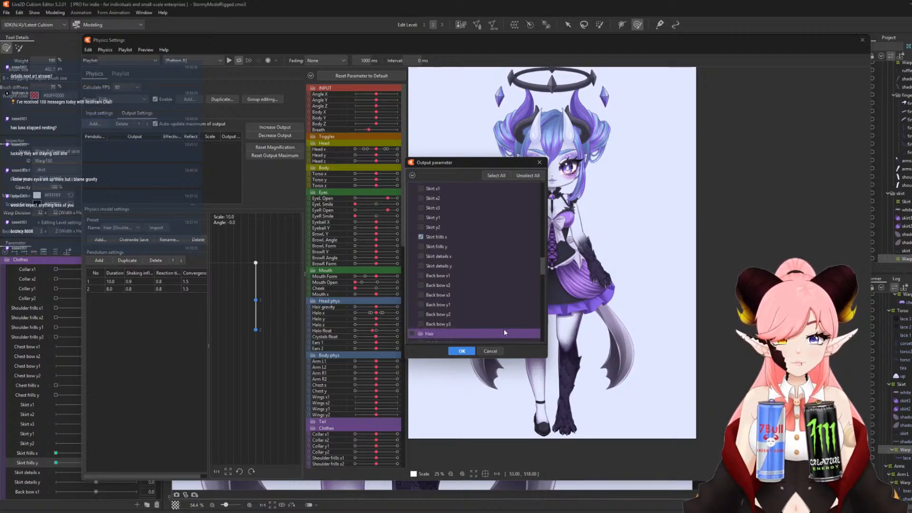
click(461, 352)
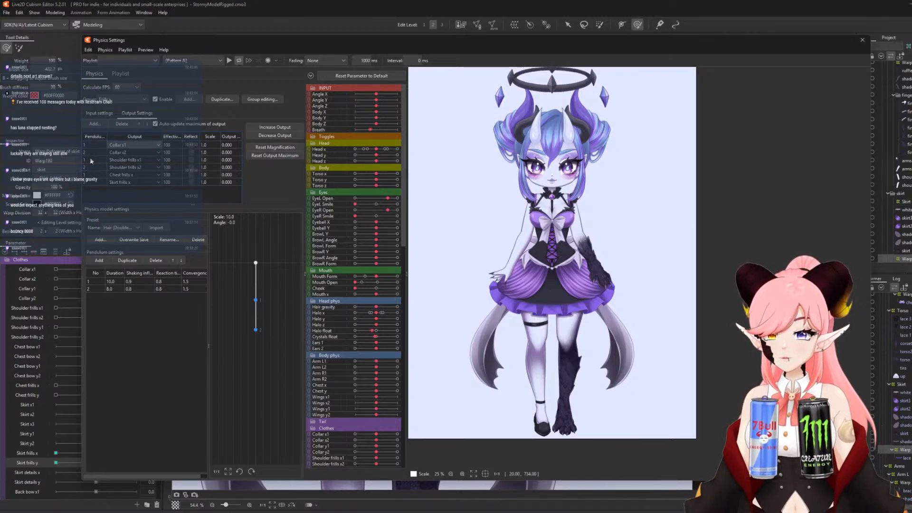
Swing the preview and increase the outputs, setting their scale to 31 for pendulum 1 and 25 for pendulum 2.
drag(478, 241, 1, 207)
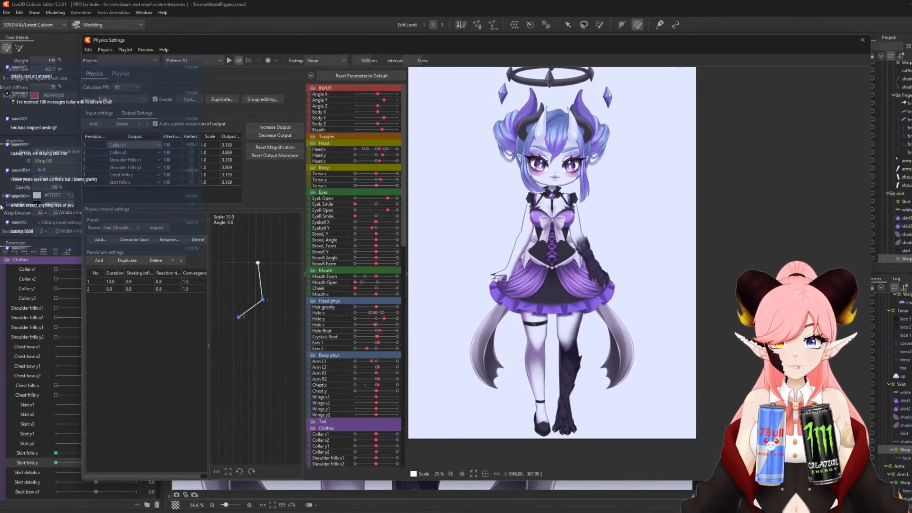
click(275, 127)
click(502, 272)
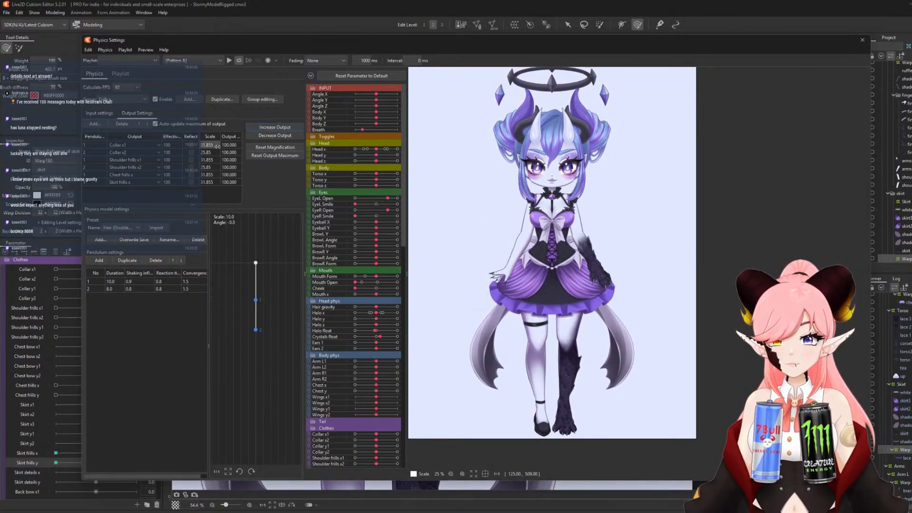
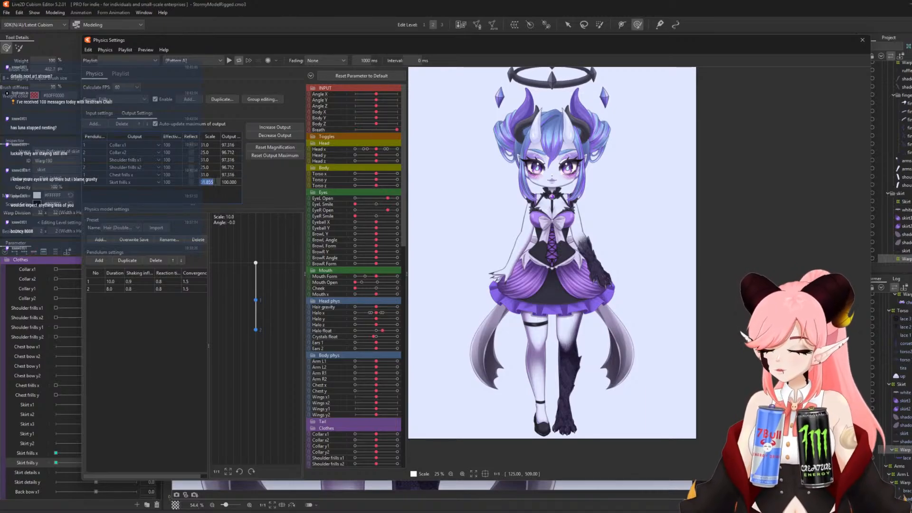
drag(642, 176, 739, 221)
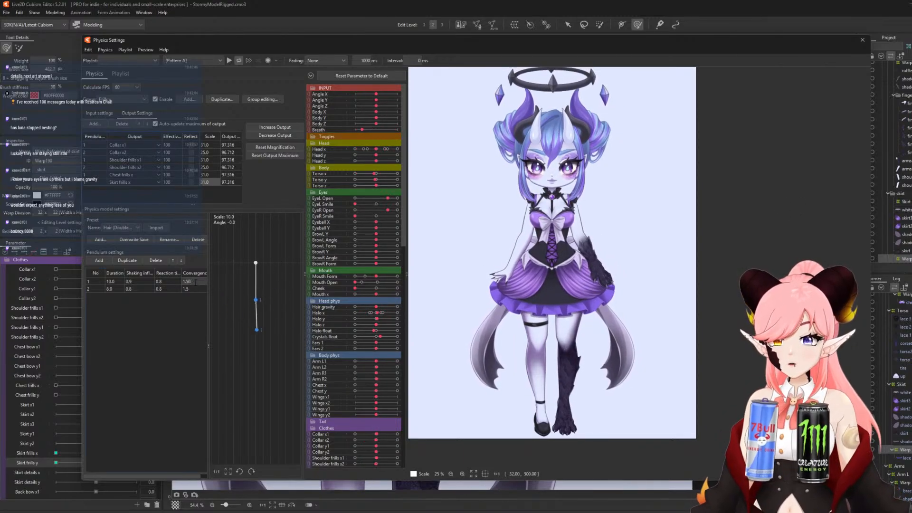
Set the convergence of pendulum 1 to 1.0 and test the frill motion in the preview.
double_click(195, 281)
text(1)
key(Return)
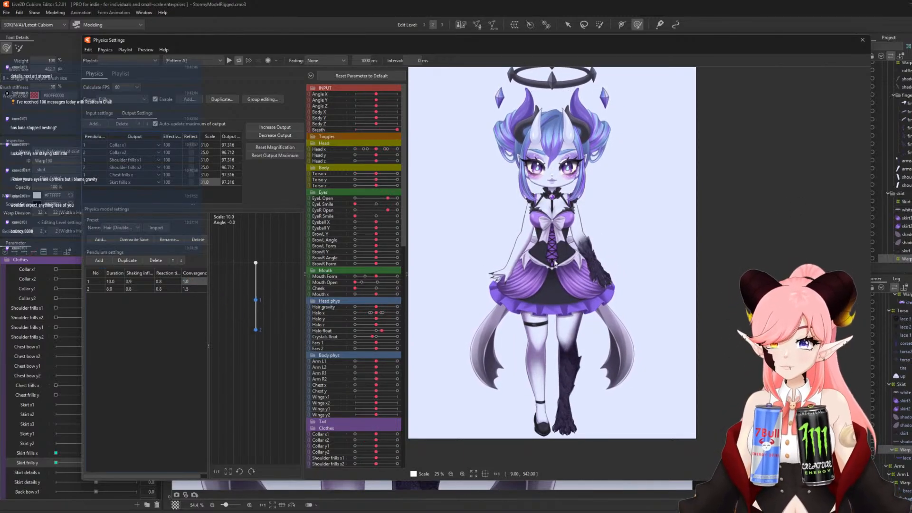
drag(438, 251, 292, 260)
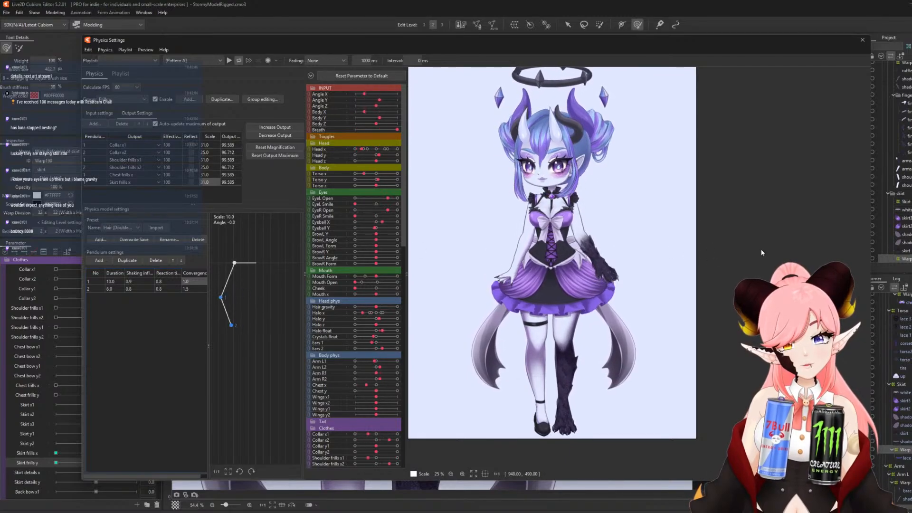
Duplicate the Frills x physics group and make Body Y the only input of the copy.
click(210, 99)
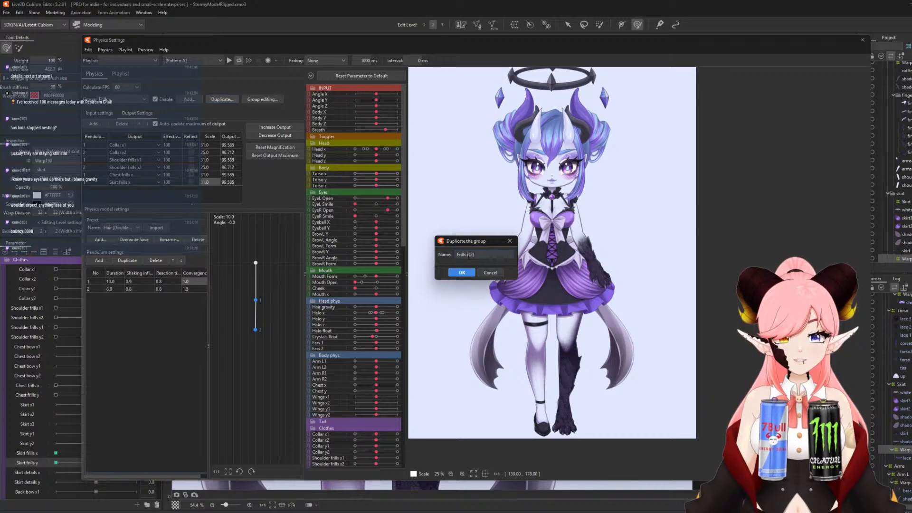
click(459, 274)
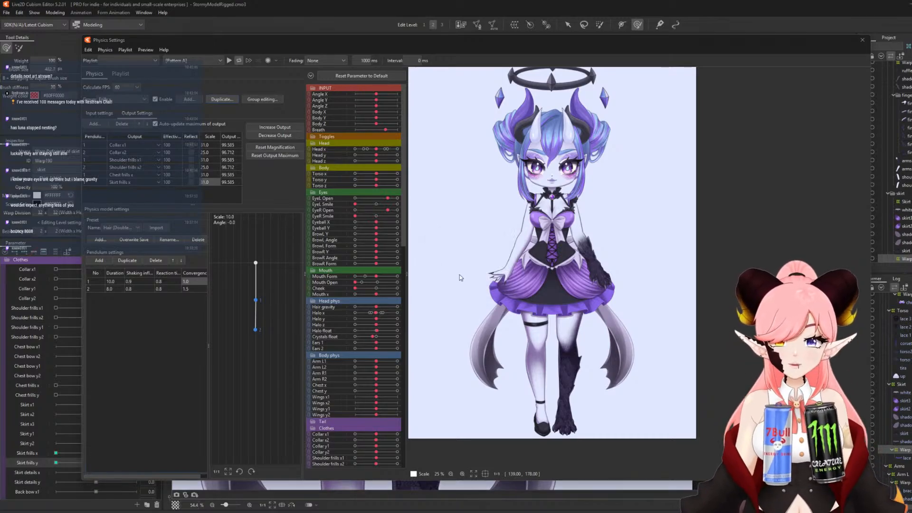
click(99, 113)
click(232, 143)
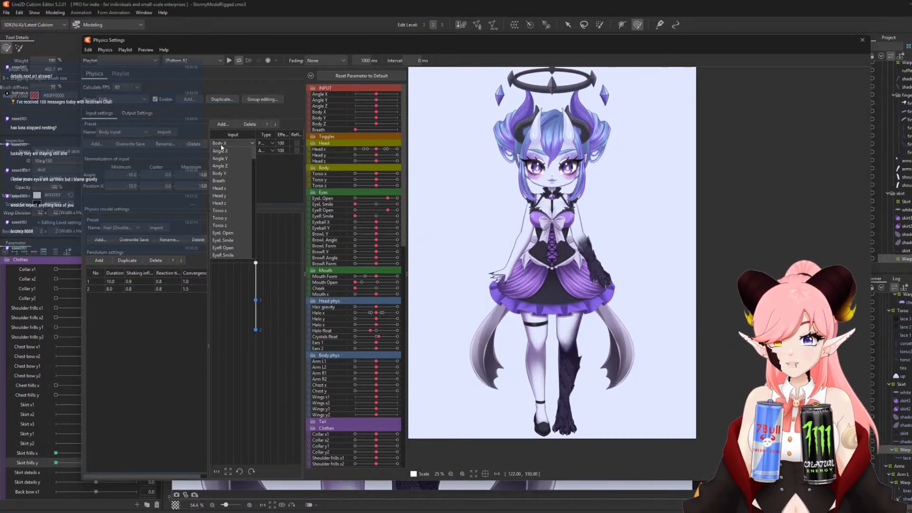
click(227, 174)
click(244, 126)
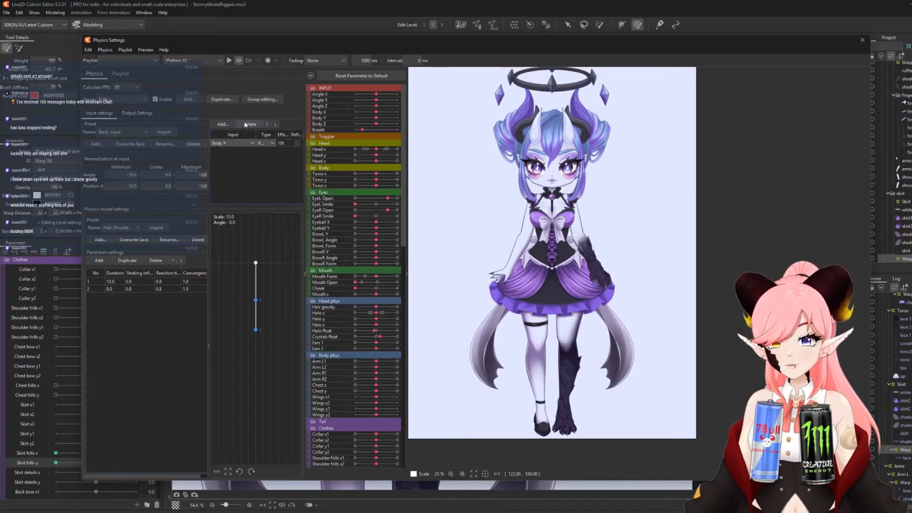
Switch the copy's outputs to the matching collar, shoulder, chest and skirt frills y parameters, accepting the similar changes, and close the physics settings.
click(137, 114)
click(167, 153)
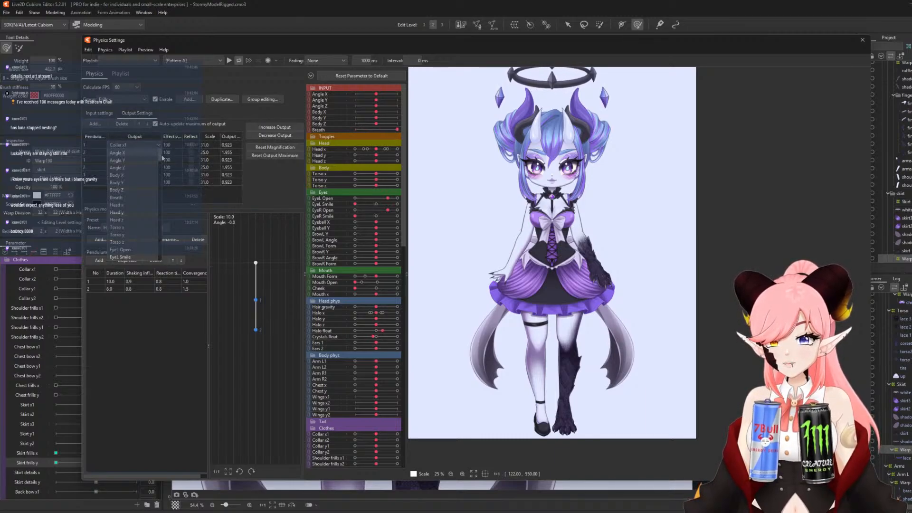
drag(162, 158, 155, 194)
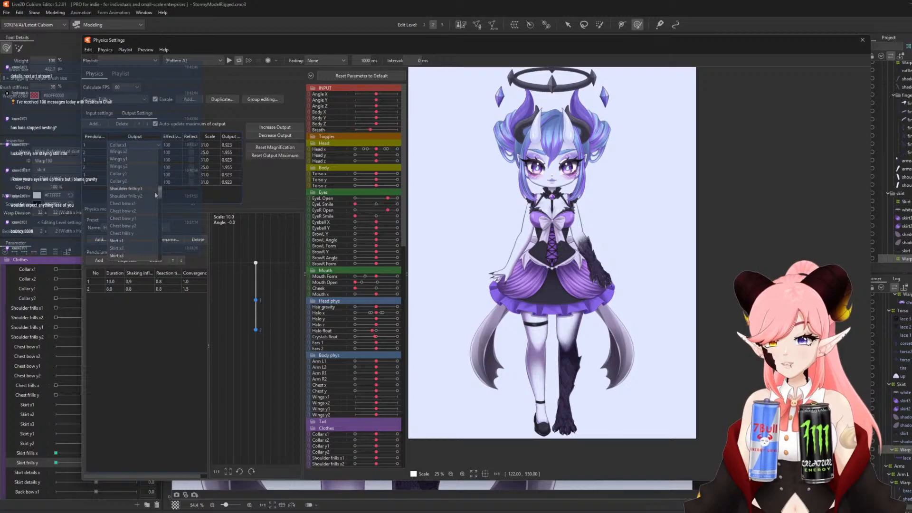
click(119, 174)
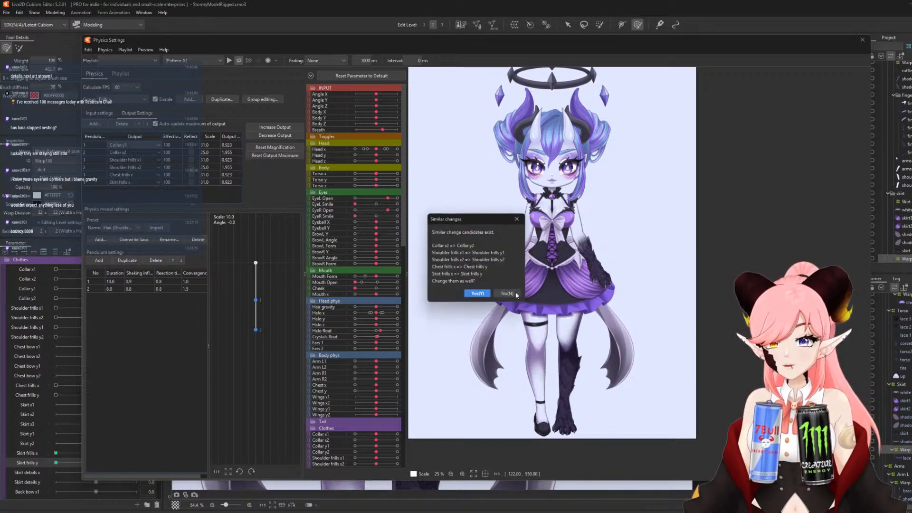
click(483, 295)
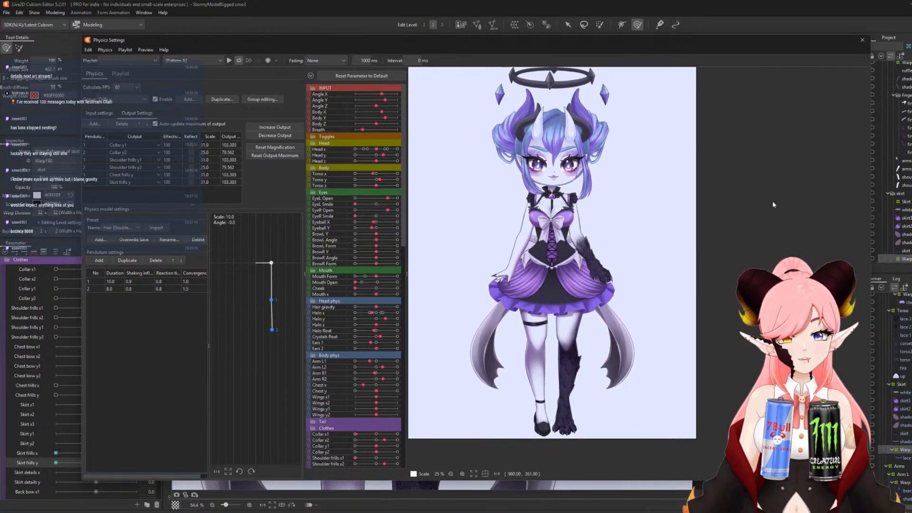
click(861, 41)
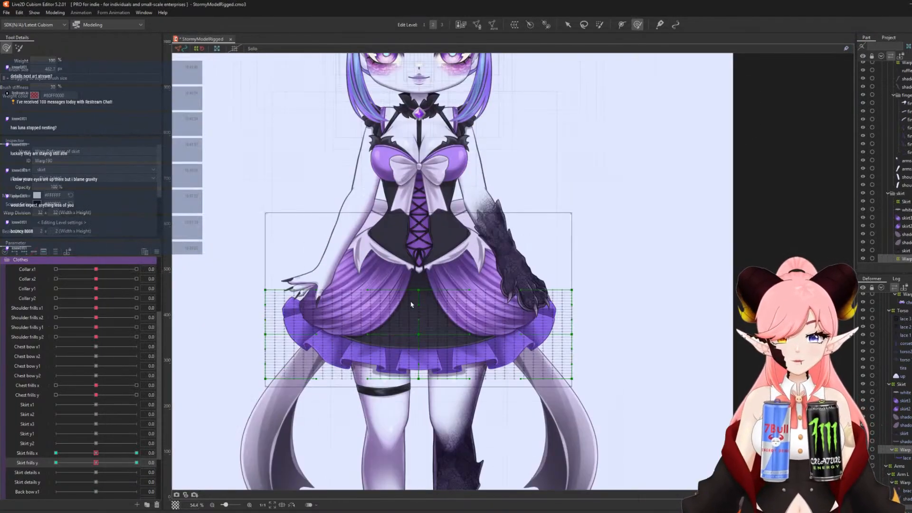
Select Chest bow x1 and create a parent warp deformer for bow2, the chest bow's left loop, with 32 × 32 warp and 2 × 2 Bezier divisions.
click(568, 24)
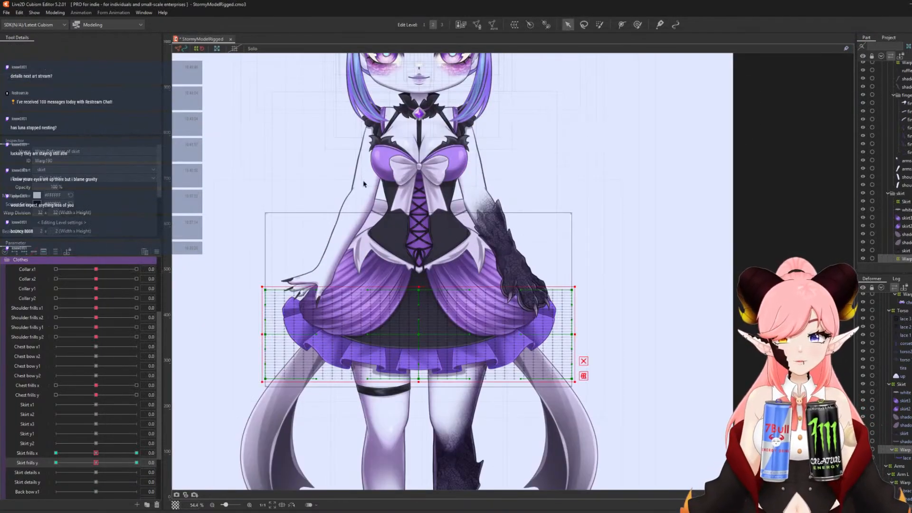
click(28, 347)
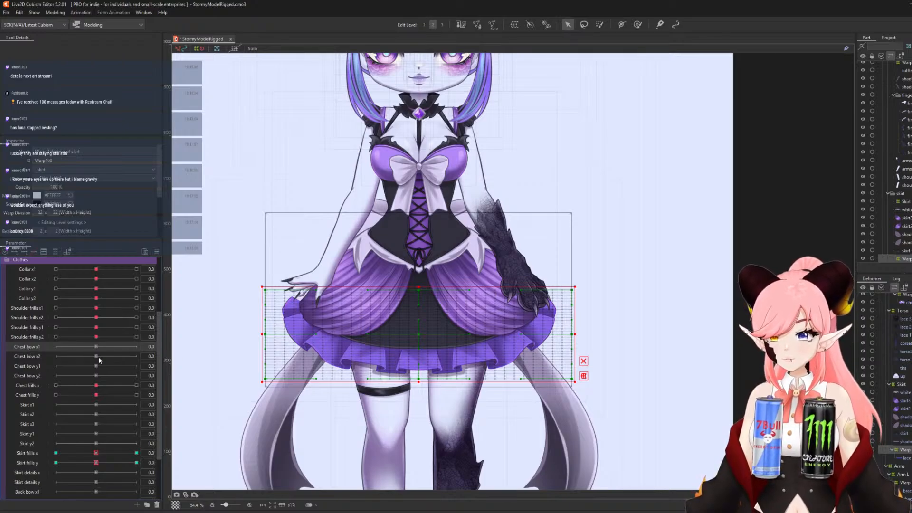
scroll(98, 357, down, 1)
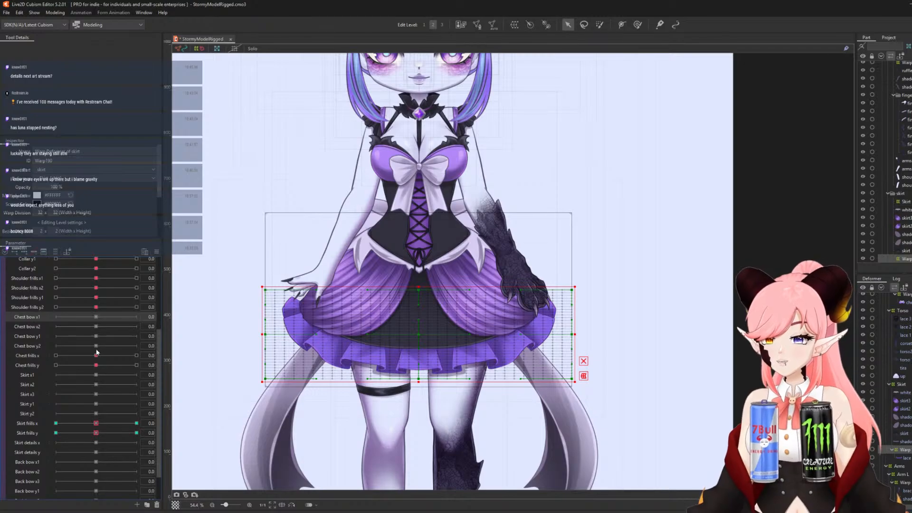
scroll(97, 358, down, 1)
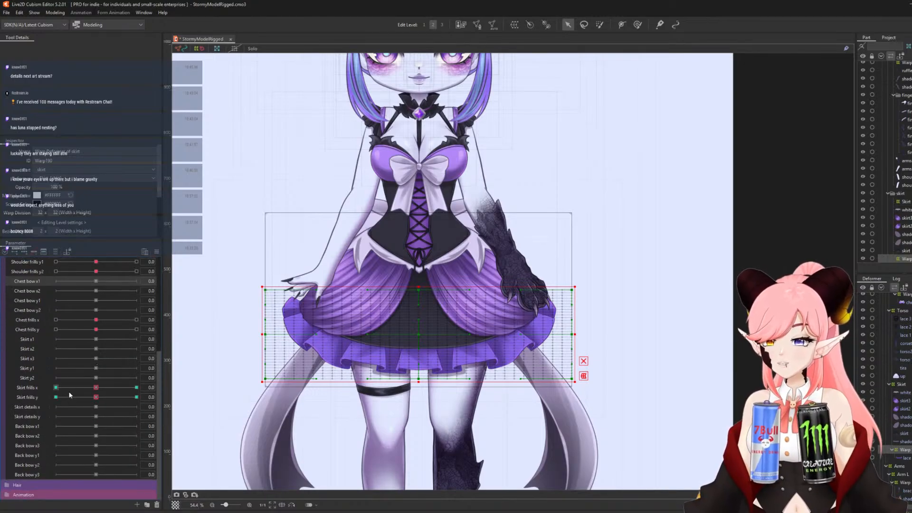
scroll(66, 386, up, 2)
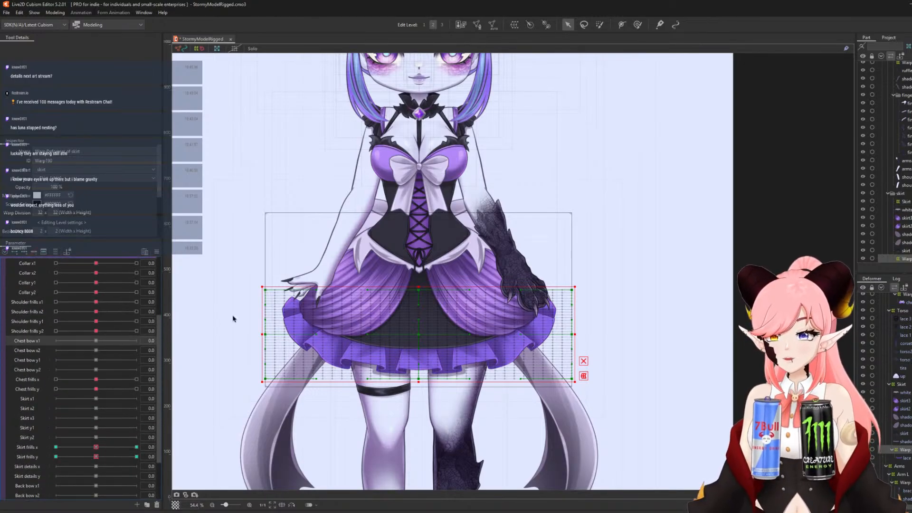
scroll(361, 317, down, 2)
scroll(361, 317, up, 4)
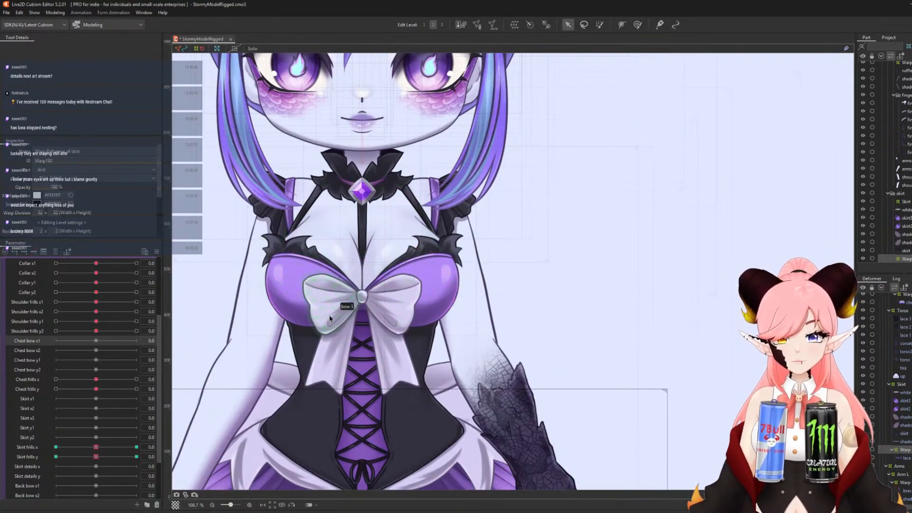
click(330, 318)
scroll(318, 351, up, 1)
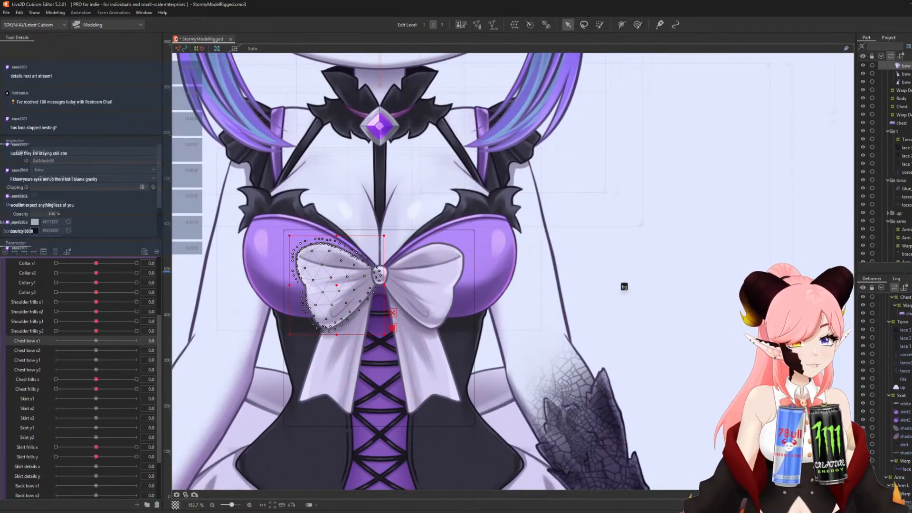
scroll(909, 326, up, 1)
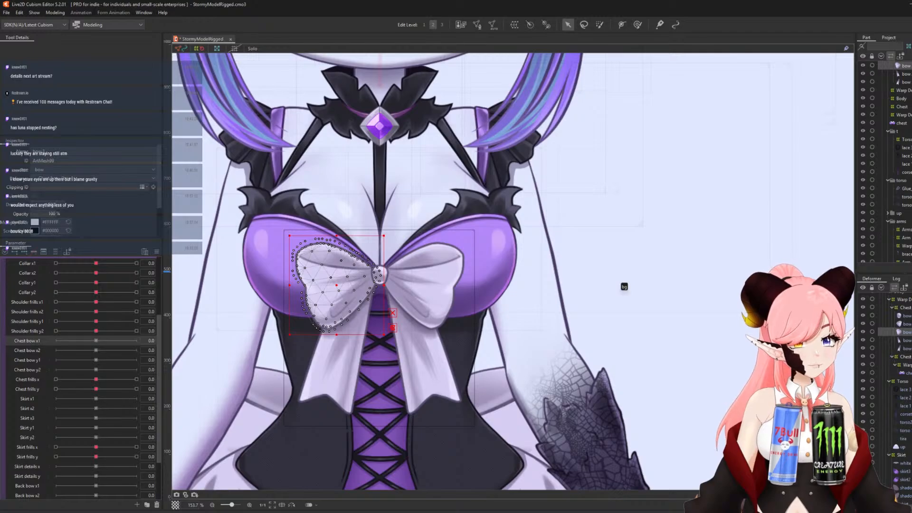
click(906, 324)
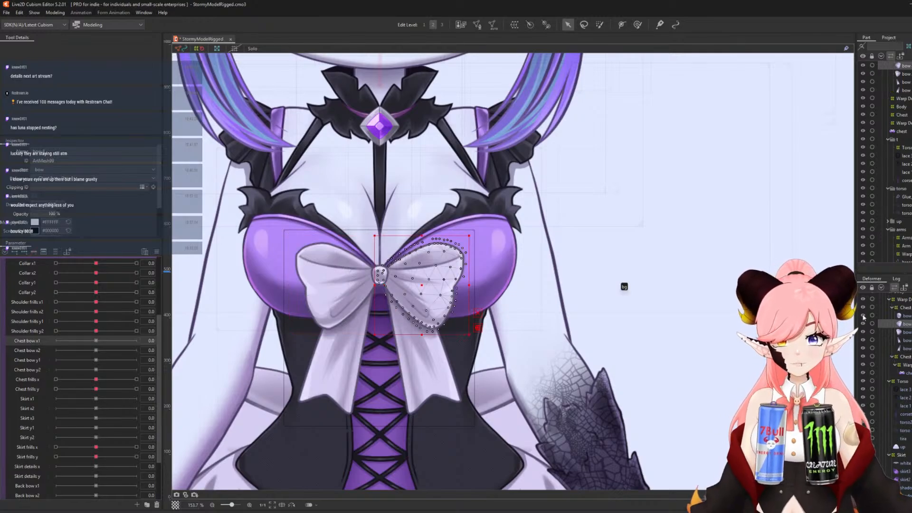
click(908, 332)
click(513, 23)
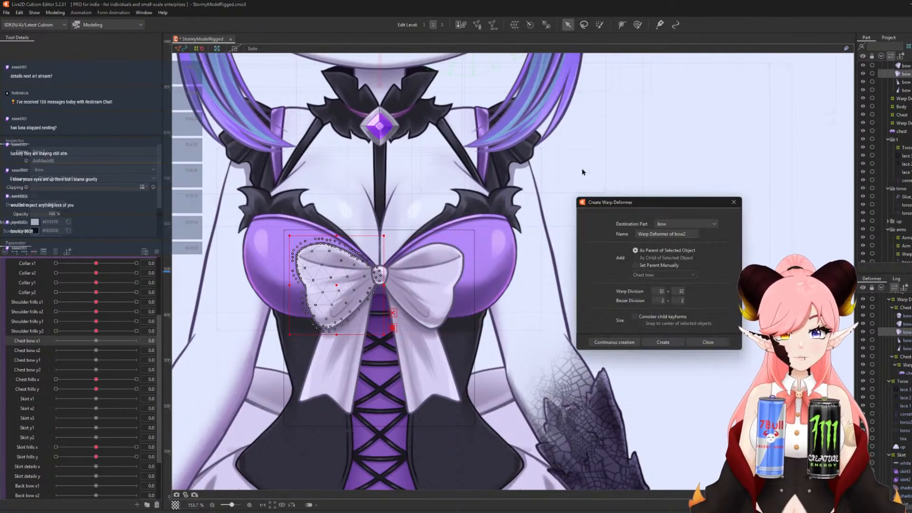
click(663, 342)
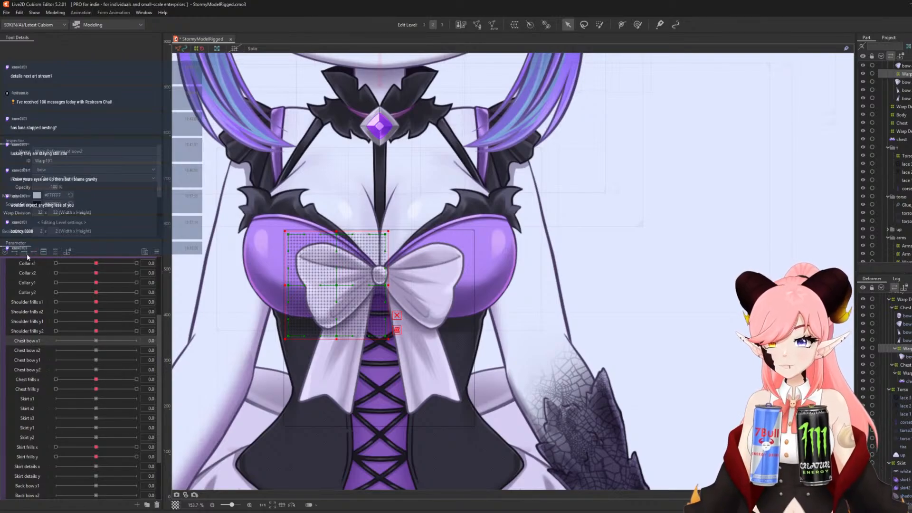
Add three keys to Chest bow x1 and, at 30, brush the middle of the left bow loop's warp toward the right.
scroll(223, 325, up, 2)
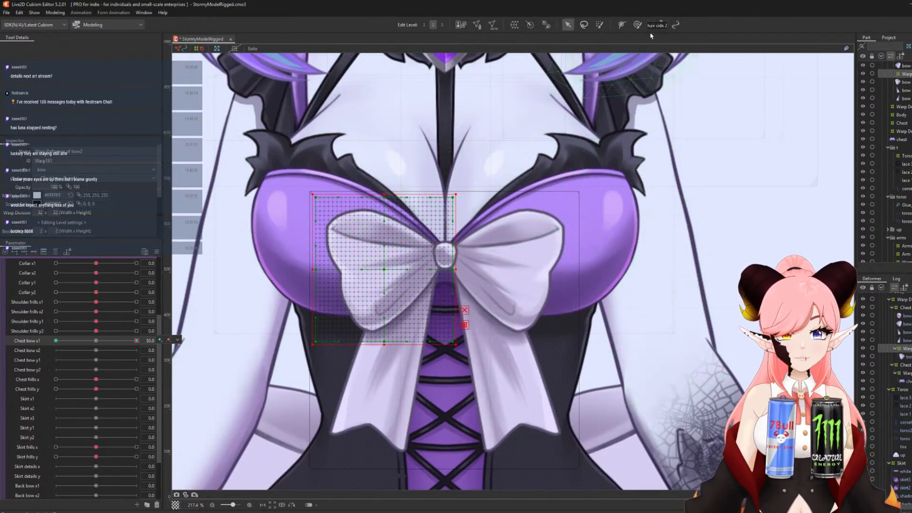
click(638, 25)
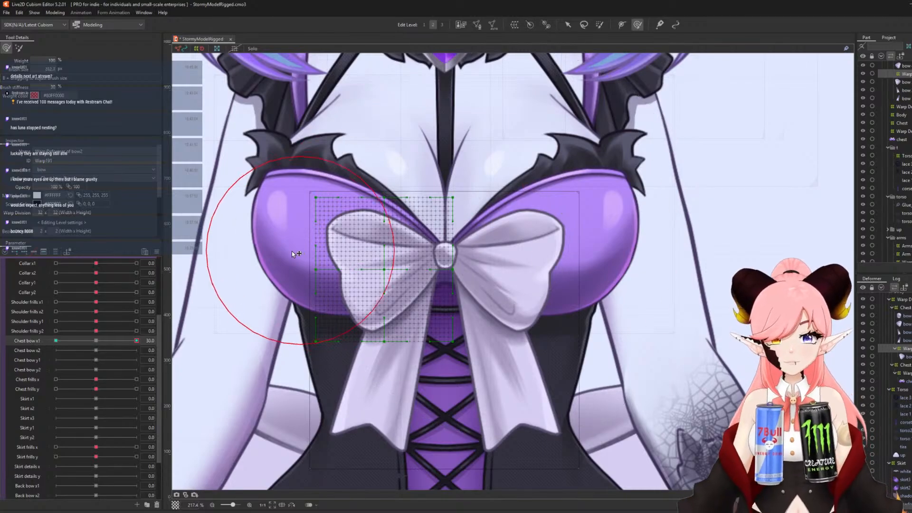
drag(292, 251, 265, 255)
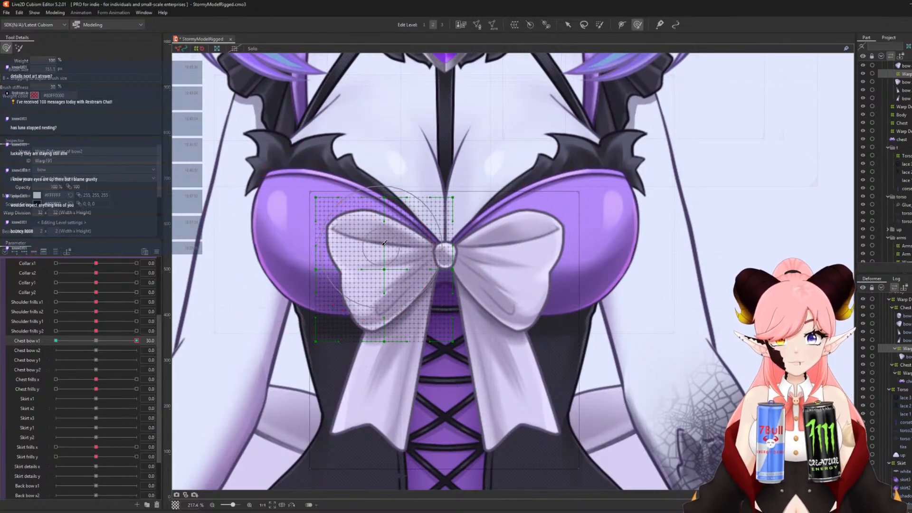
drag(381, 242, 392, 275)
drag(387, 290, 395, 292)
drag(375, 240, 382, 241)
At Chest bow x1 -30, brush the middle of the left bow loop's warp toward the left, and return the parameter to 0.
drag(136, 342, 1, 328)
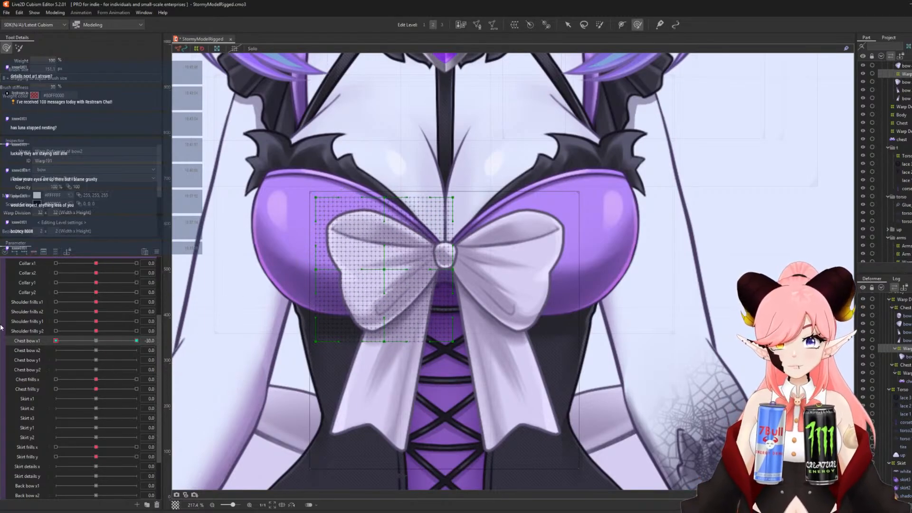
drag(384, 239, 377, 241)
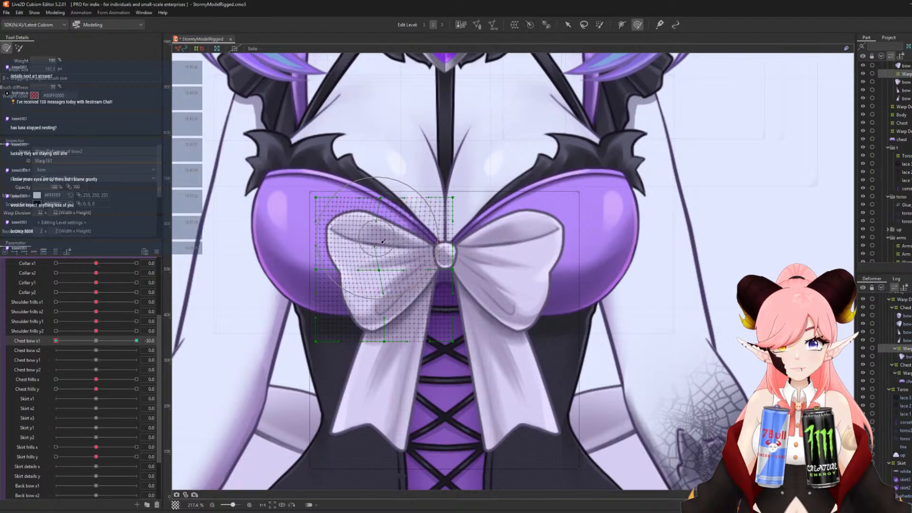
mouse_move(386, 274)
mouse_down()
mouse_move(378, 276)
mouse_move(394, 305)
mouse_up()
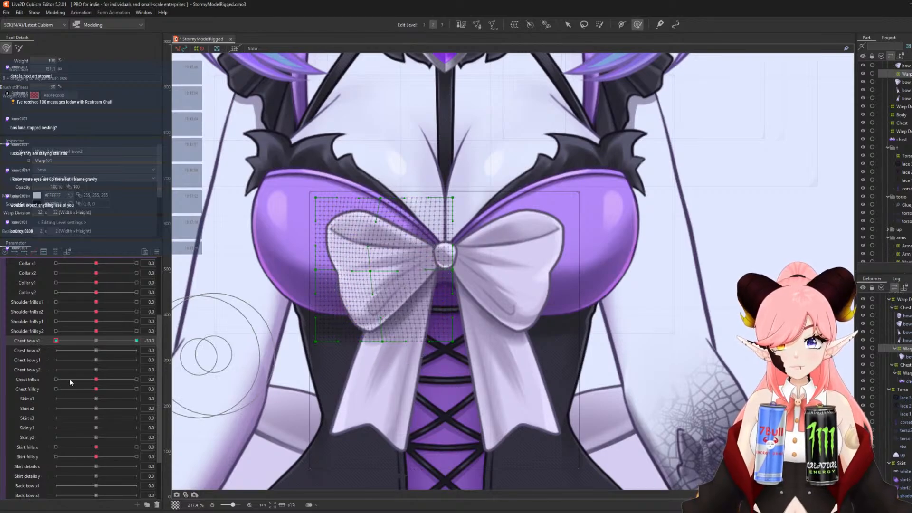
drag(70, 341, 102, 343)
Add three keys to Chest bow x2 and shift the left loop's outer edge inward at 30 and outward at -30.
click(34, 350)
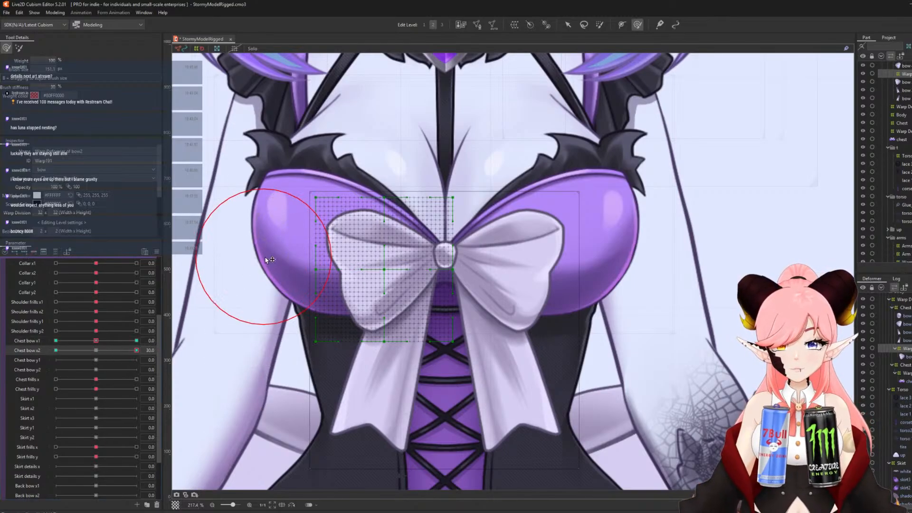
drag(317, 214, 317, 284)
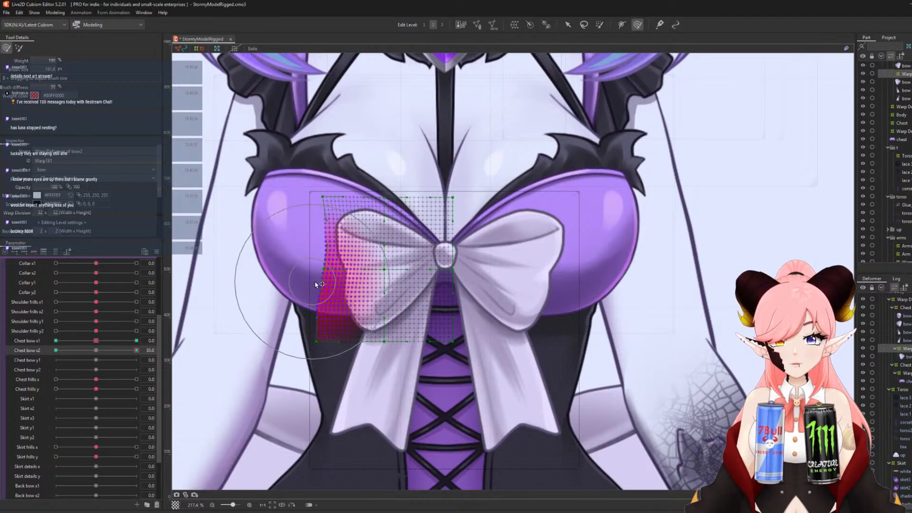
drag(136, 351, 2, 348)
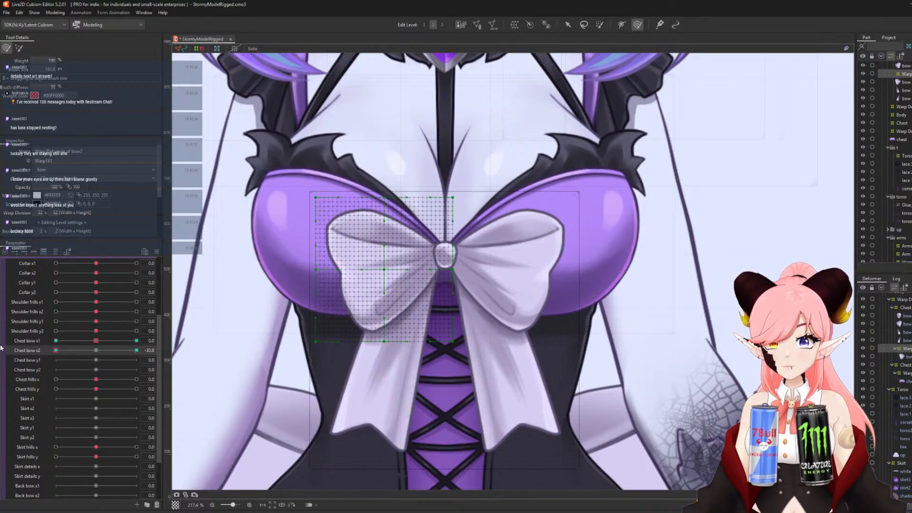
drag(327, 232, 320, 232)
drag(325, 285, 319, 286)
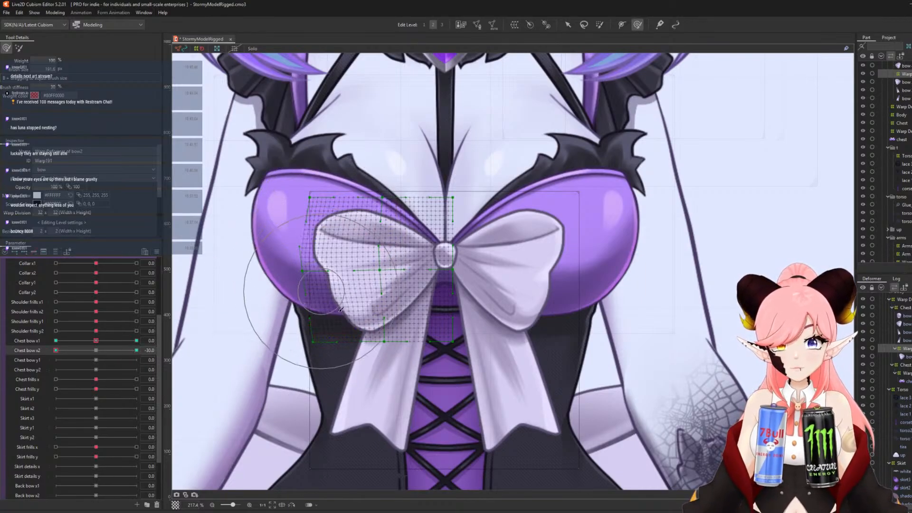
drag(349, 331, 345, 332)
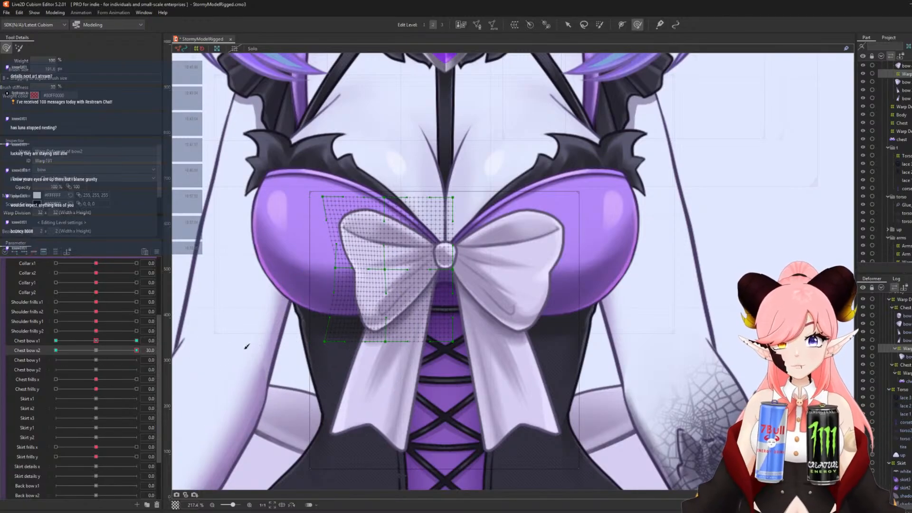
click(98, 350)
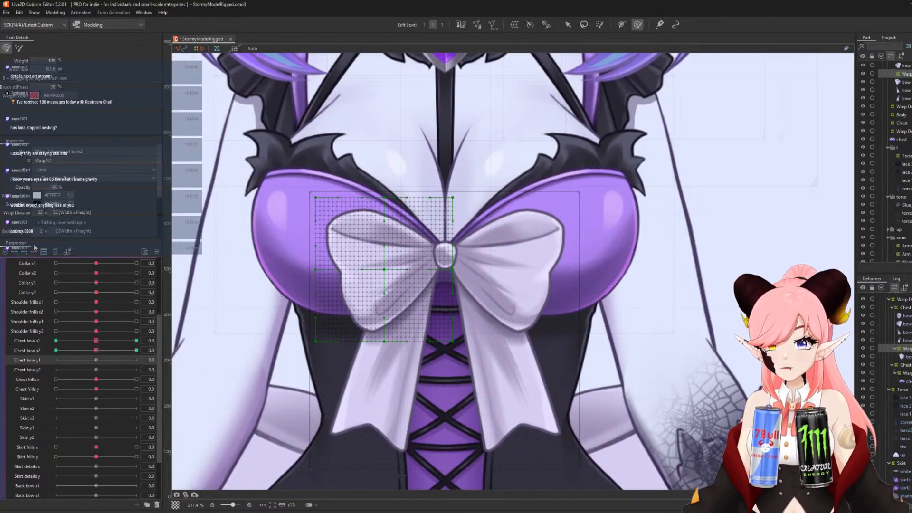
Add three keys to Chest bow y1 and bend the middle of the left loop upward at 30 and downward at -30.
mouse_move(430, 262)
mouse_down()
mouse_move(378, 266)
mouse_move(383, 237)
mouse_up()
mouse_move(385, 283)
mouse_down()
mouse_move(384, 275)
mouse_move(387, 304)
mouse_up()
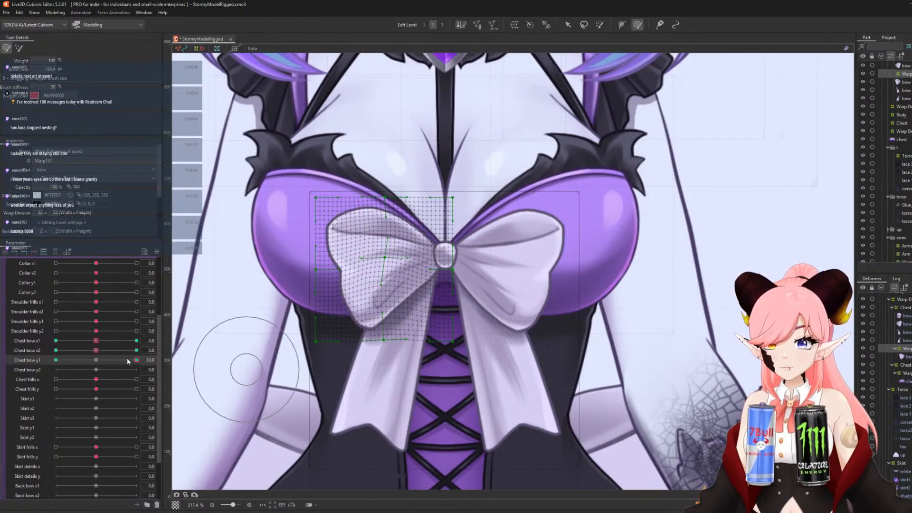
click(55, 360)
drag(386, 238, 400, 306)
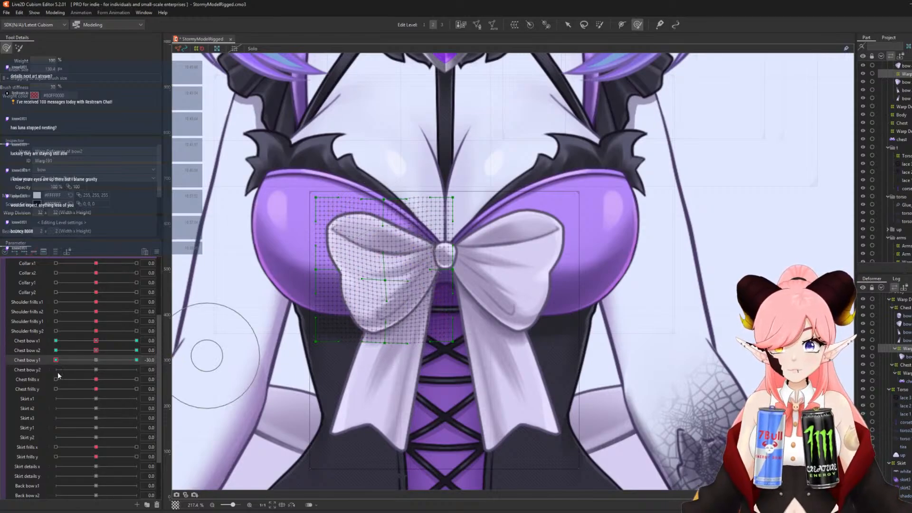
click(137, 361)
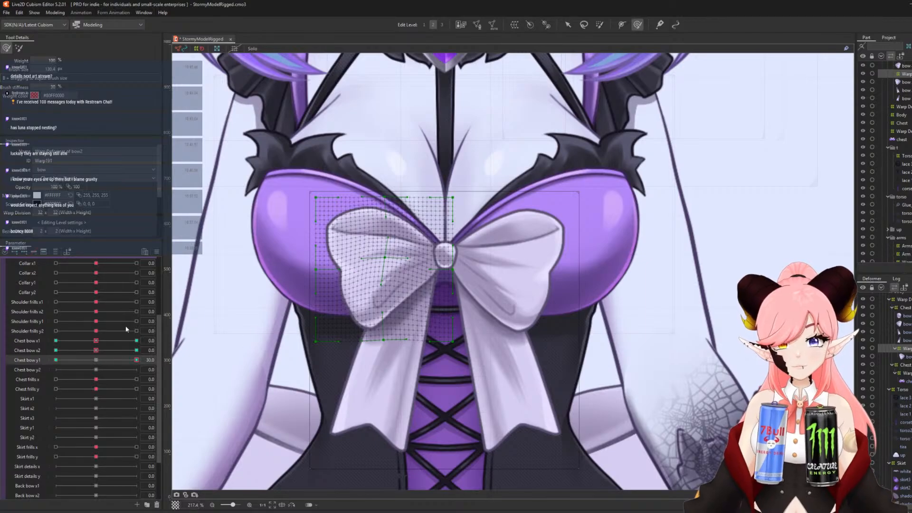
click(96, 360)
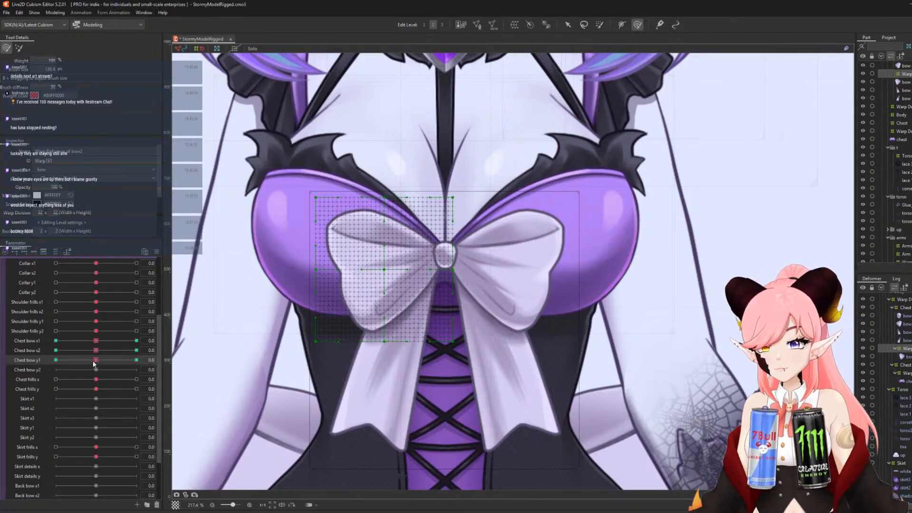
Add three keys to Chest bow y2 and, at 30, raise the outer edge and lower corner of the left loop's warp.
click(26, 371)
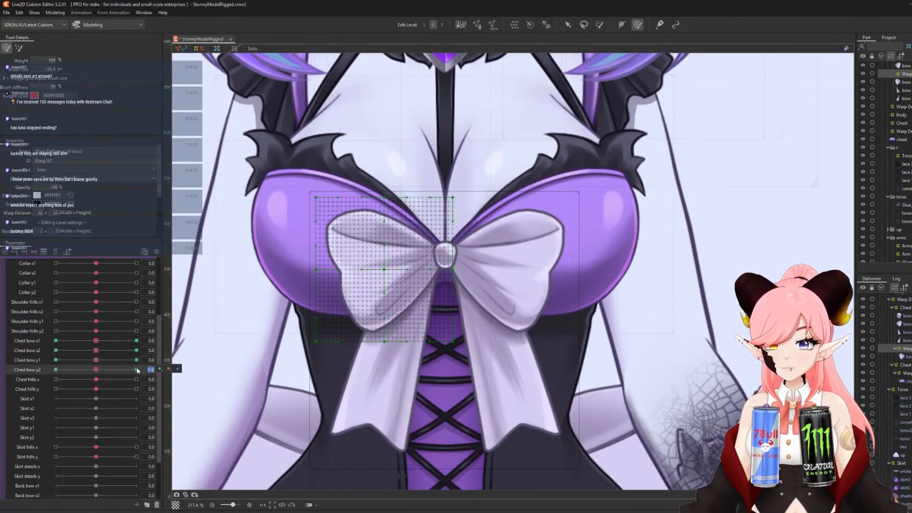
click(137, 370)
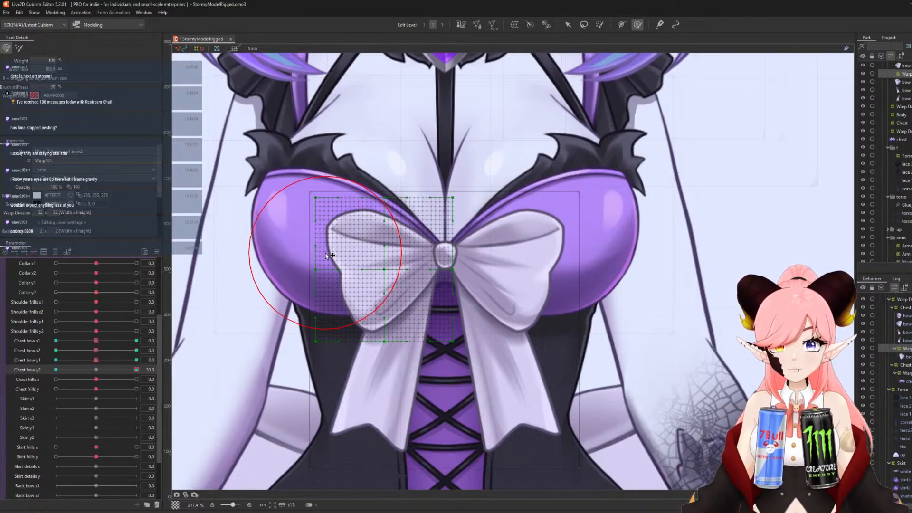
drag(303, 261, 316, 209)
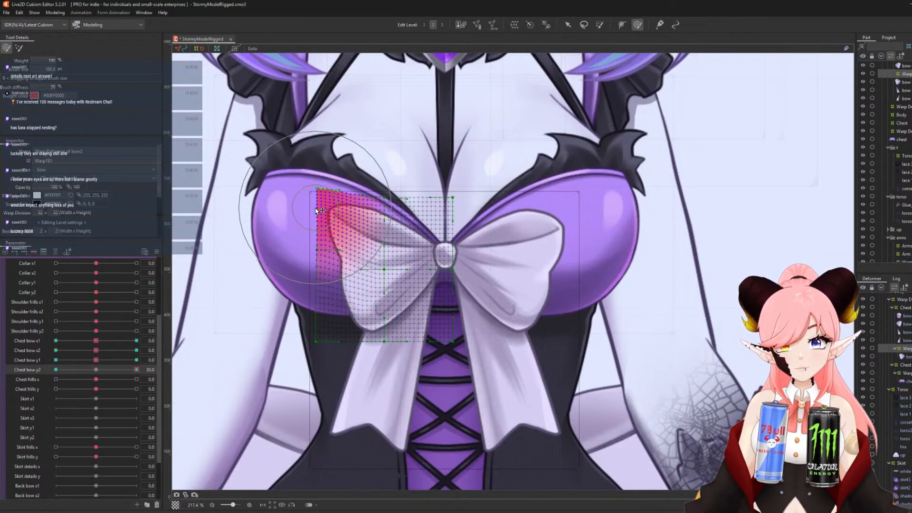
drag(321, 304, 321, 297)
drag(340, 341, 335, 325)
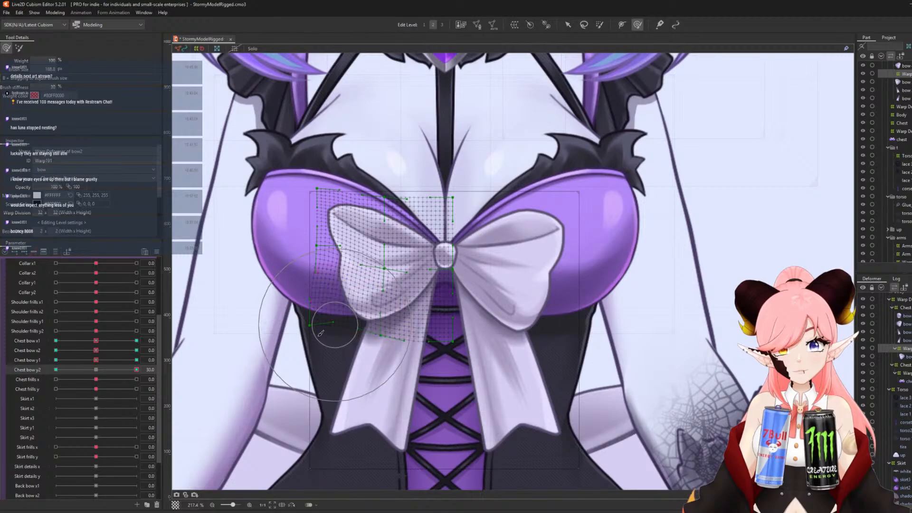
At Chest bow y2 -30, push the outer edge of the left loop's warp downward, and return the parameter to 0.
click(55, 370)
drag(305, 222, 310, 233)
drag(329, 307, 340, 341)
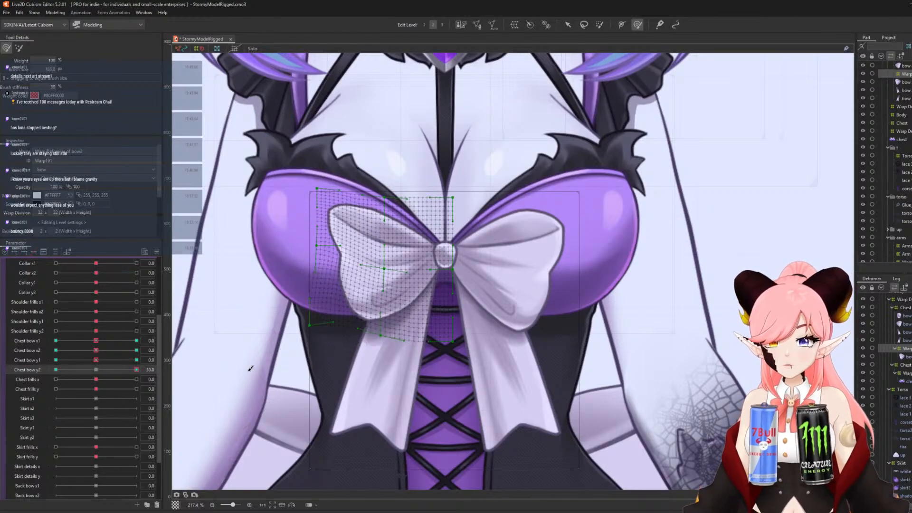
click(168, 369)
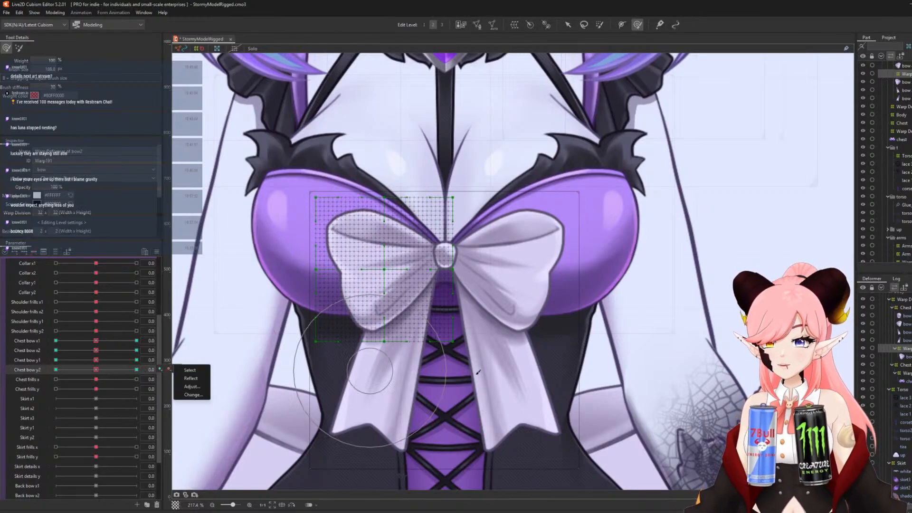
Create a parent warp deformer for bow3, the chest bow's right loop, with 32 × 32 warp and 2 × 2 Bezier divisions.
click(906, 323)
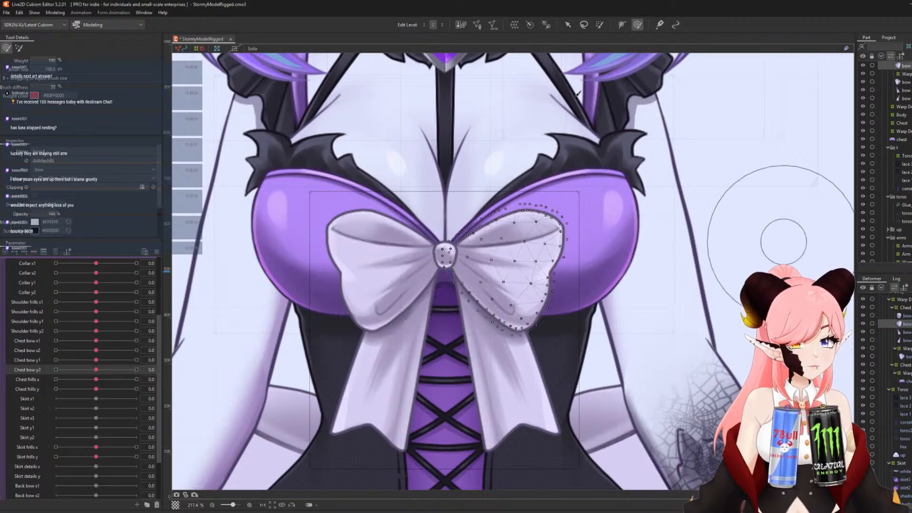
click(514, 25)
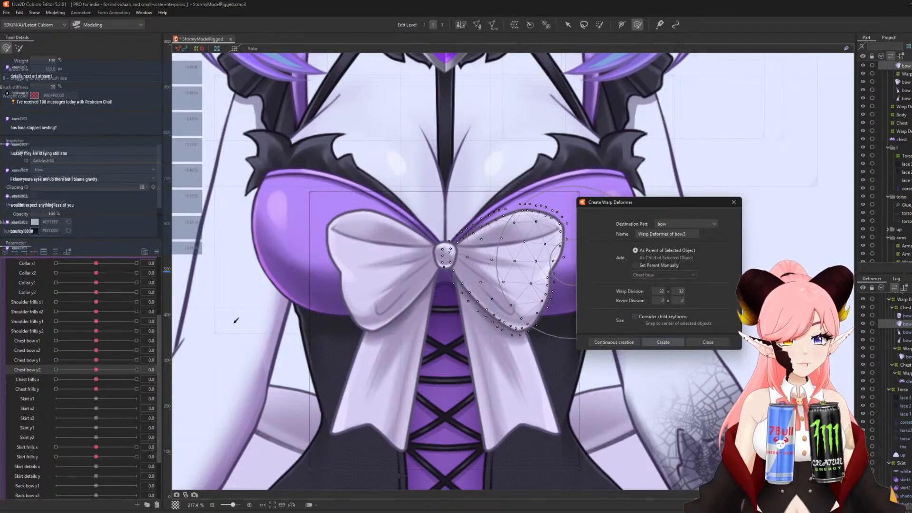
key(Return)
Add three keys to Chest bow x1 for the right loop's warp and, at 30, brush its middle toward the right.
click(29, 342)
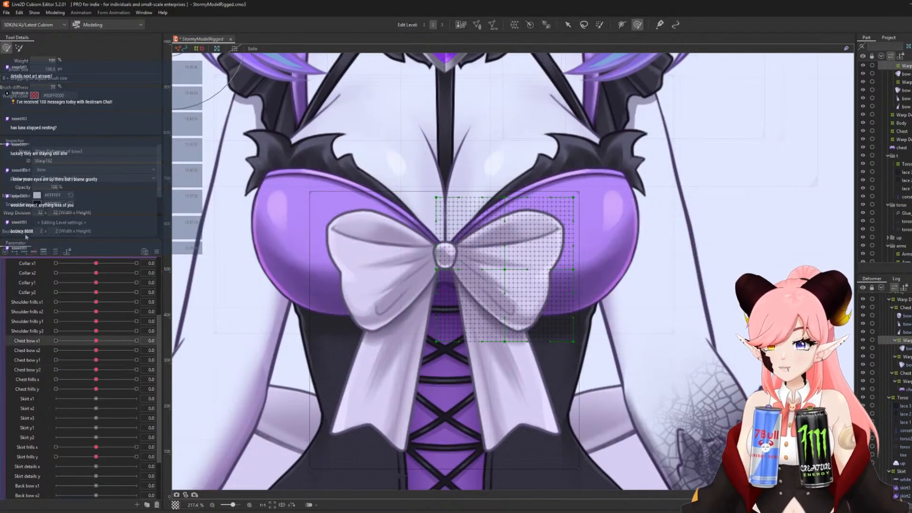
click(136, 341)
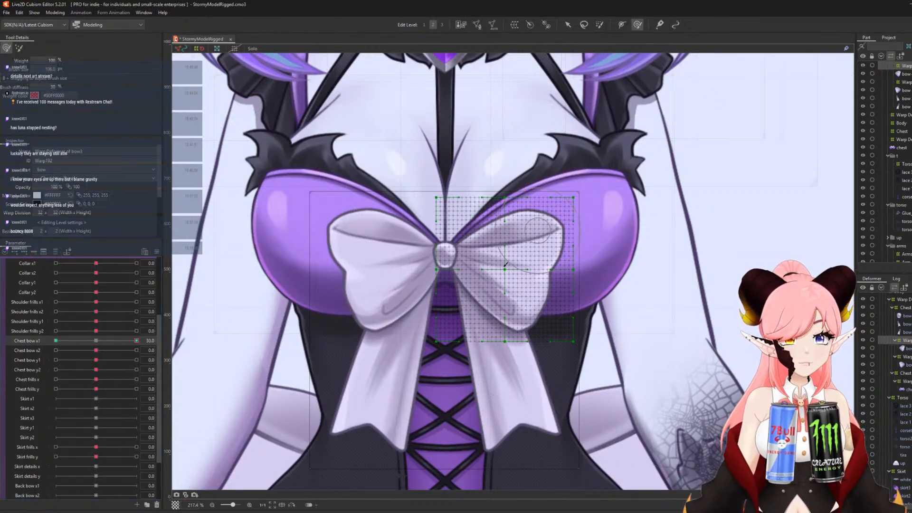
mouse_move(499, 240)
mouse_down()
mouse_move(507, 240)
mouse_move(508, 268)
mouse_up()
drag(492, 283, 490, 301)
drag(494, 244, 501, 246)
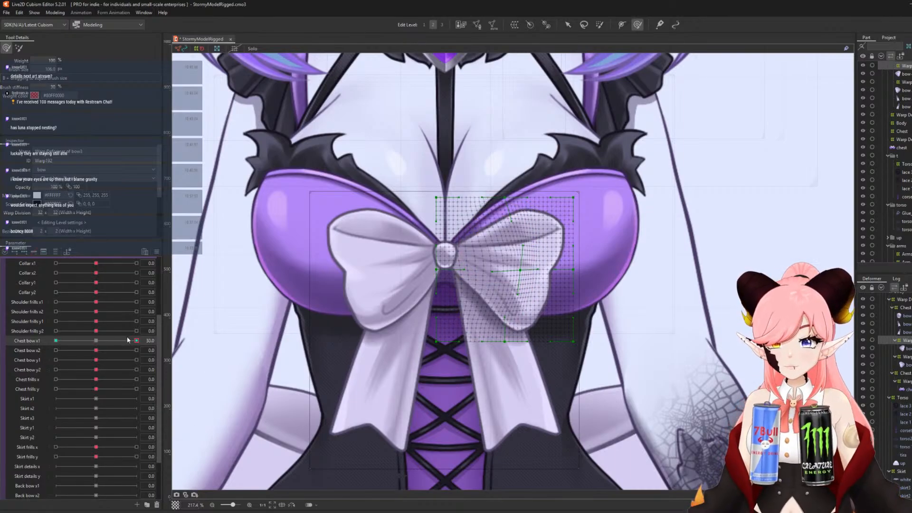
Shift the middle folds of the right bow loop toward the knot at Chest bow x1 -30, and return the parameter to 0.
mouse_move(129, 340)
mouse_down()
mouse_move(76, 341)
mouse_move(148, 341)
mouse_move(55, 340)
mouse_up()
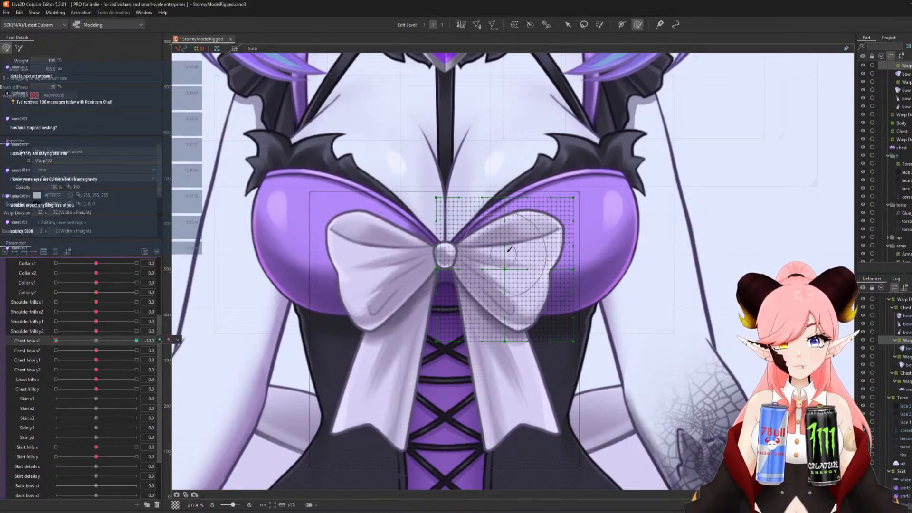
mouse_move(510, 249)
mouse_down()
mouse_move(500, 246)
mouse_move(492, 289)
mouse_up()
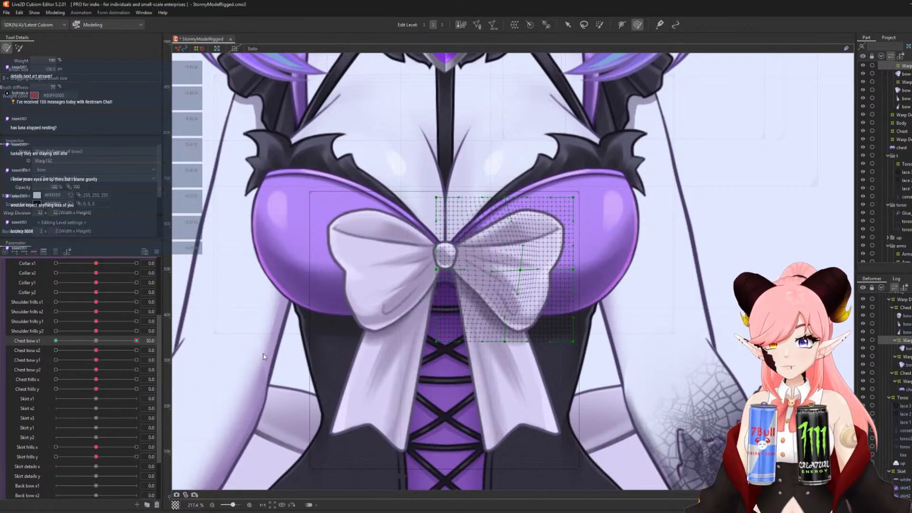
click(95, 340)
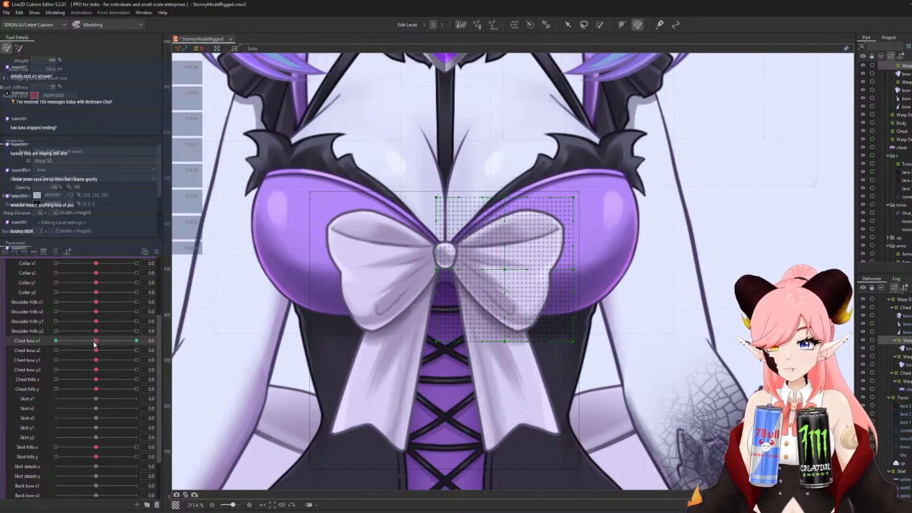
Add three keyforms to Chest bow x2 for the right loop's warp and pull its outer edge outward at 30.
click(27, 351)
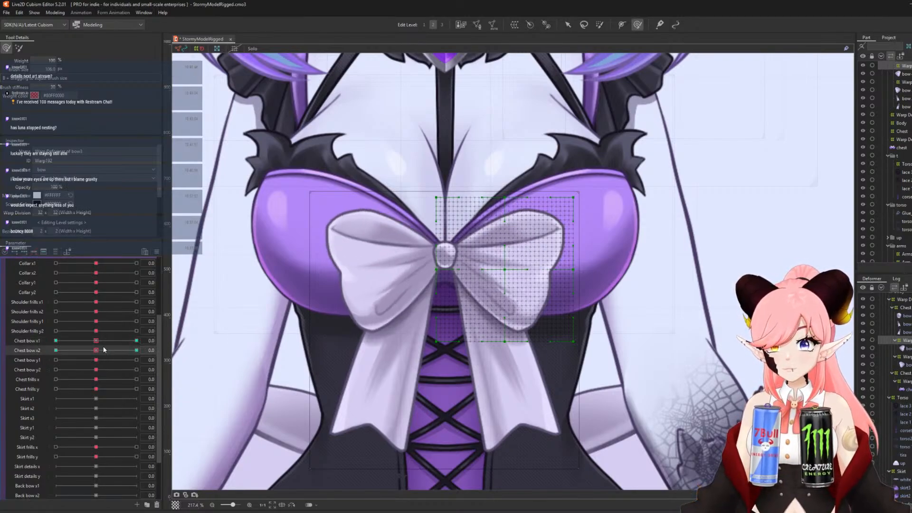
click(136, 351)
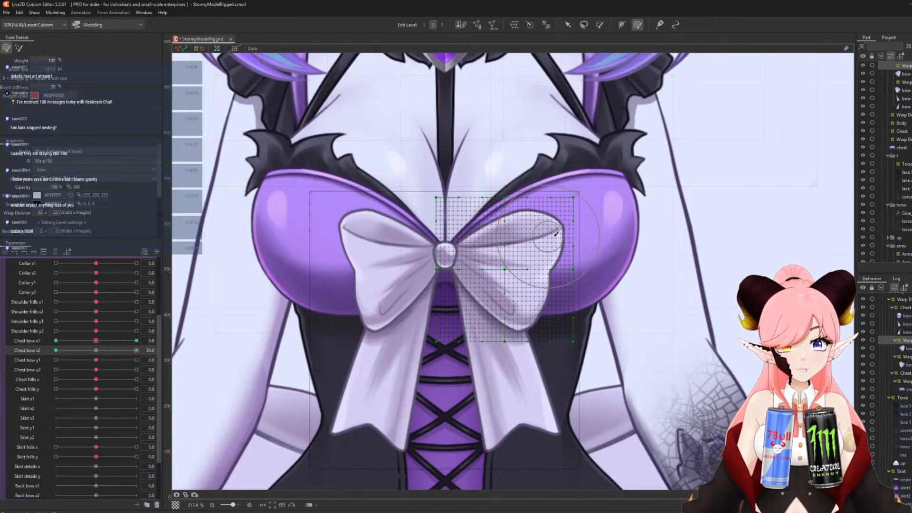
drag(557, 233, 558, 275)
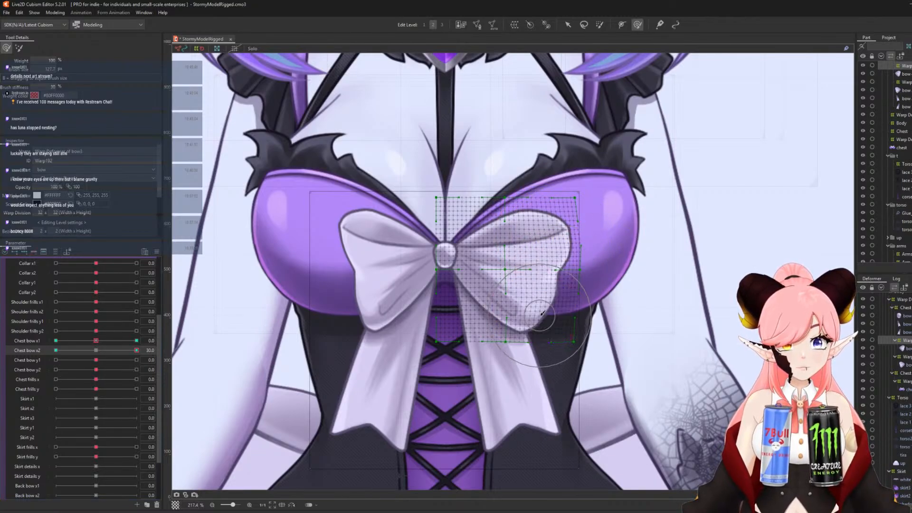
Push the right loop's outer edge inward at Chest bow x2 -30 and reset the parameter to 0.
click(56, 350)
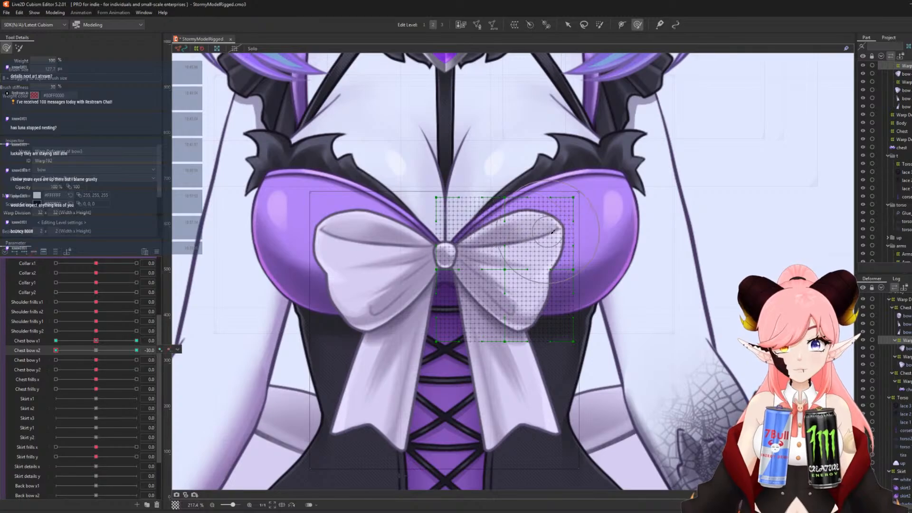
drag(555, 233, 547, 234)
drag(563, 277, 553, 297)
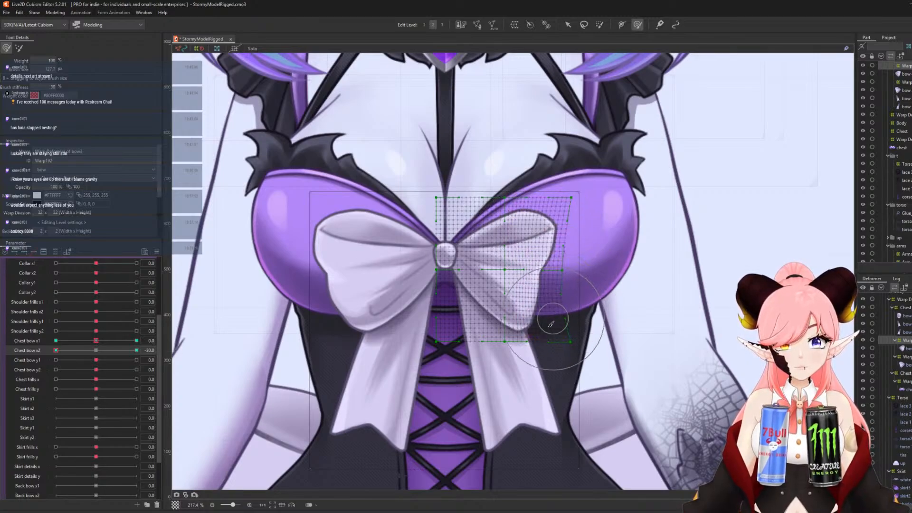
drag(553, 327, 549, 329)
drag(559, 229, 552, 231)
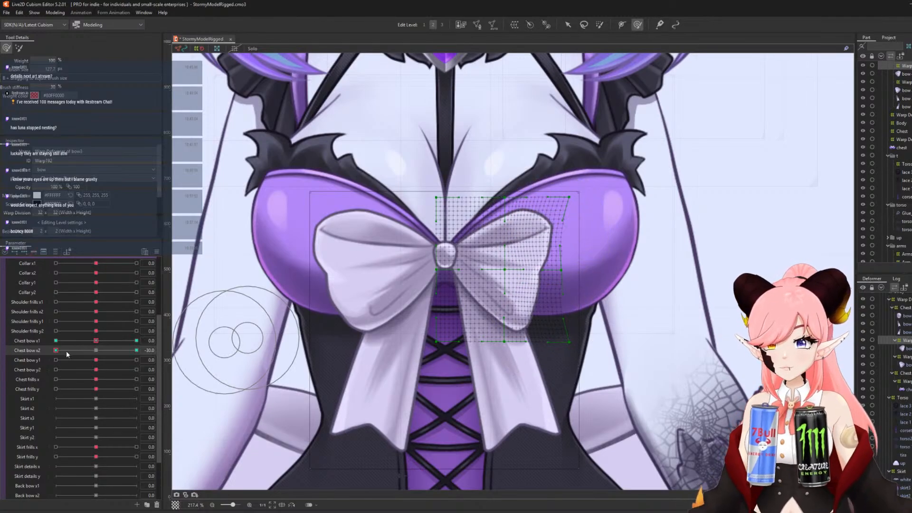
click(96, 351)
Add three keyforms to Chest bow y1 and brush the middle folds of the right bow loop upward at 30.
click(25, 359)
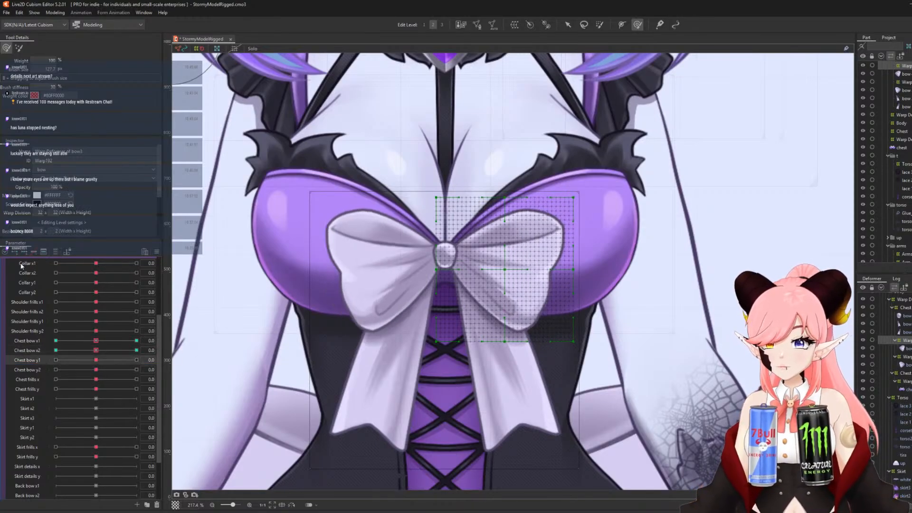
click(136, 360)
key(b)
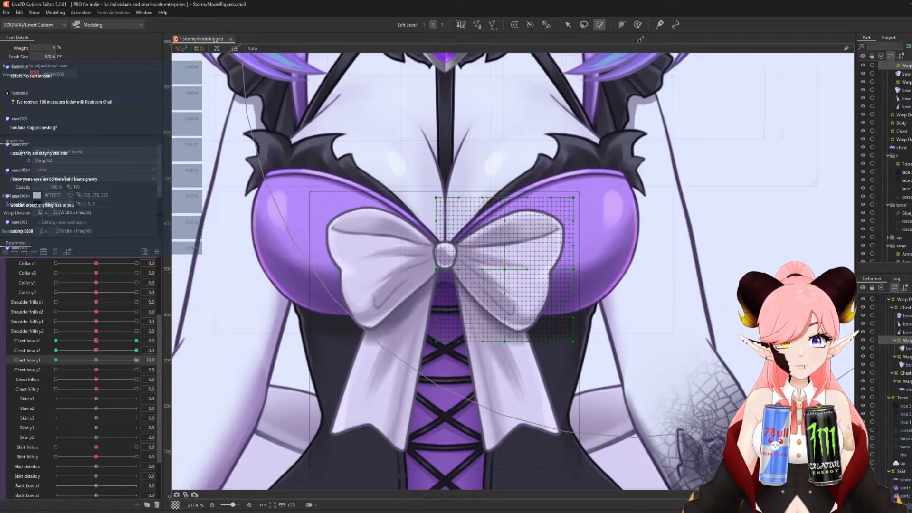
click(638, 25)
mouse_move(497, 246)
mouse_down()
mouse_move(505, 268)
mouse_move(513, 225)
mouse_up()
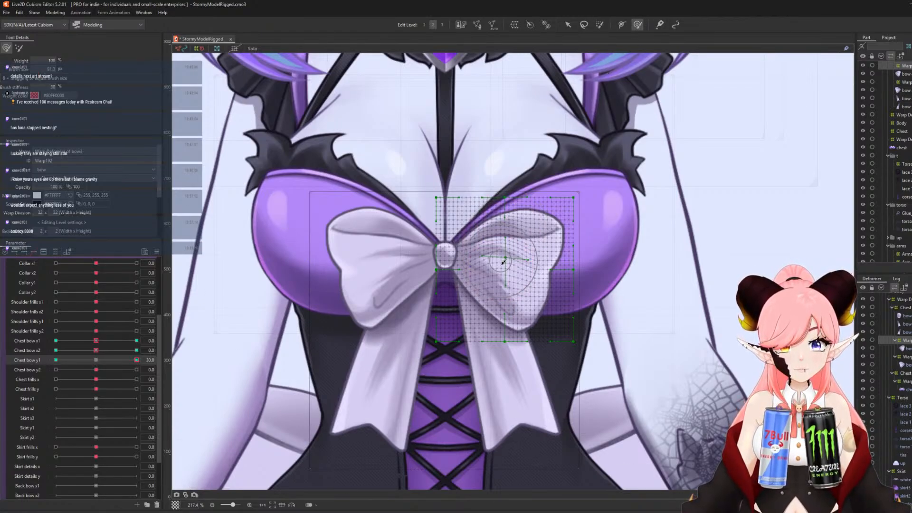
drag(477, 294, 482, 308)
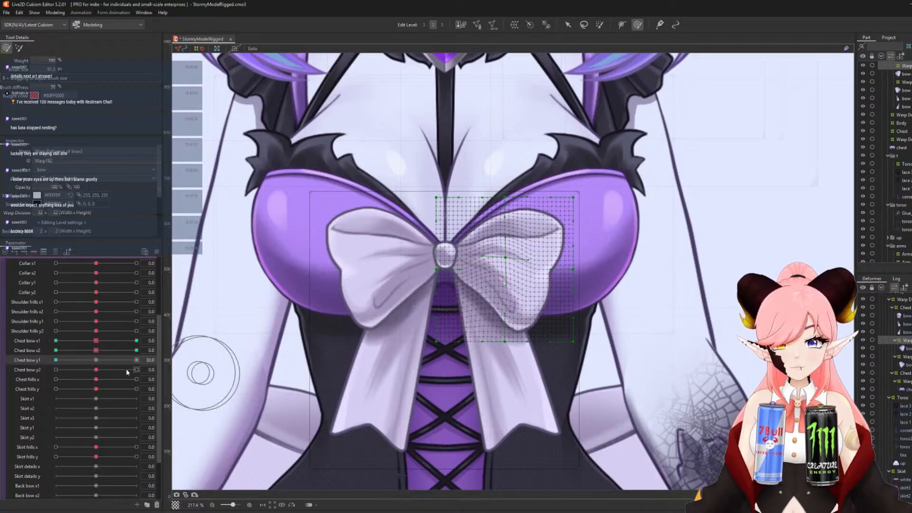
Brush the middle folds of the right bow loop downward at Chest bow y1 -30 and reset the parameter to 0.
drag(137, 360, 0, 380)
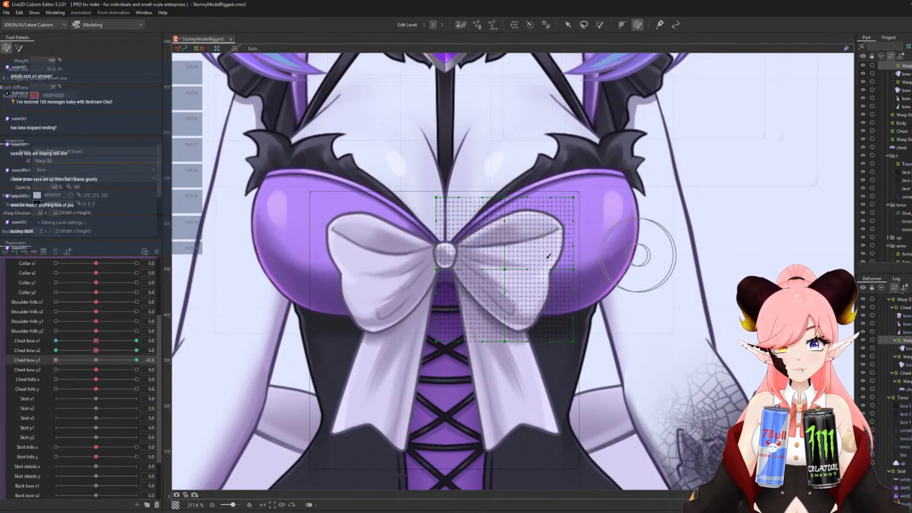
drag(500, 232, 502, 240)
drag(500, 274, 484, 301)
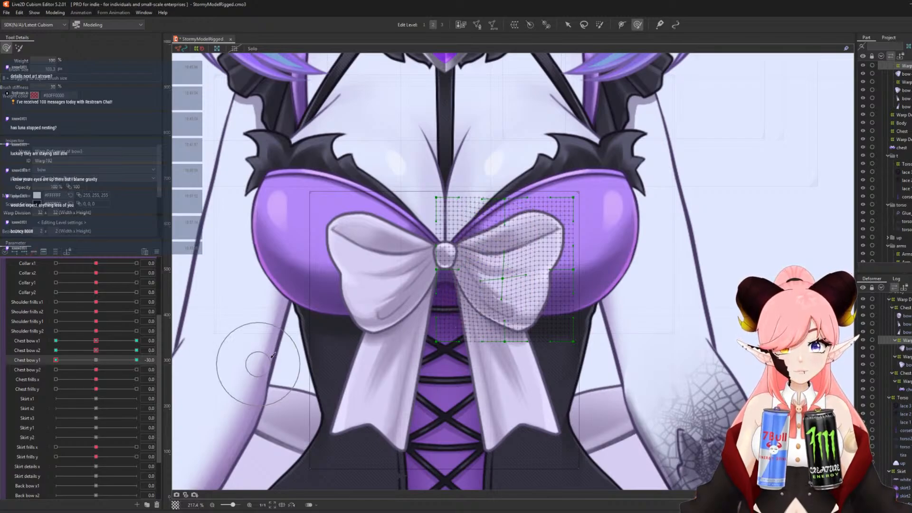
mouse_move(96, 370)
mouse_down()
mouse_move(57, 359)
mouse_move(289, 355)
mouse_up()
click(96, 370)
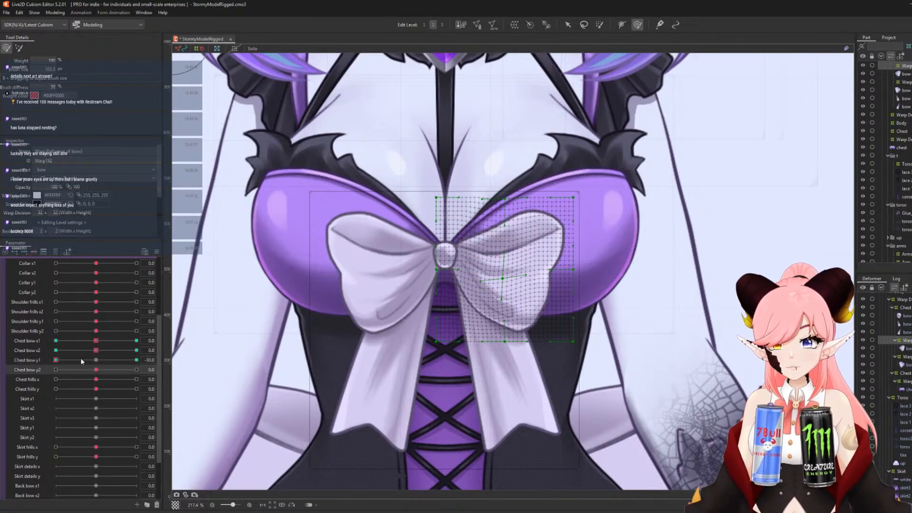
mouse_move(56, 360)
mouse_down()
mouse_move(97, 362)
mouse_move(53, 362)
mouse_up()
click(94, 362)
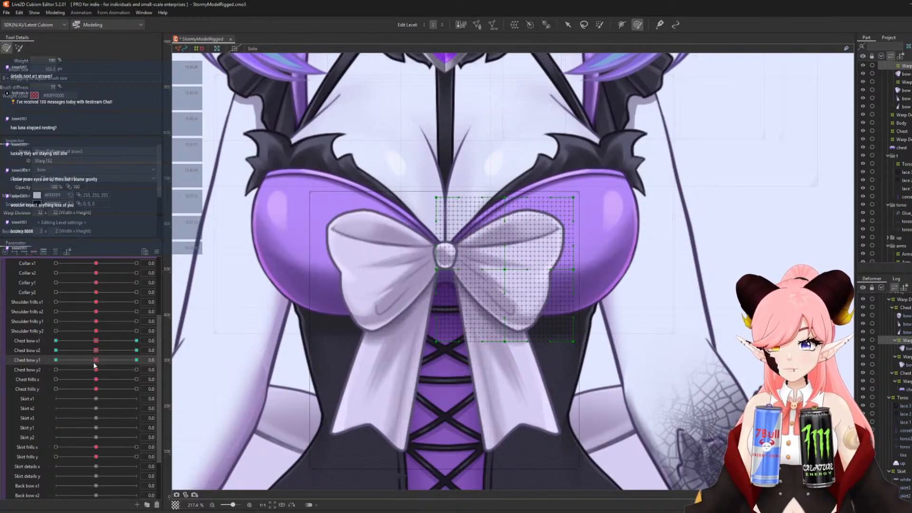
Add three keyforms to Chest bow y2 and raise the right loop's outer side and lower edge at 30, refining its folds.
click(35, 369)
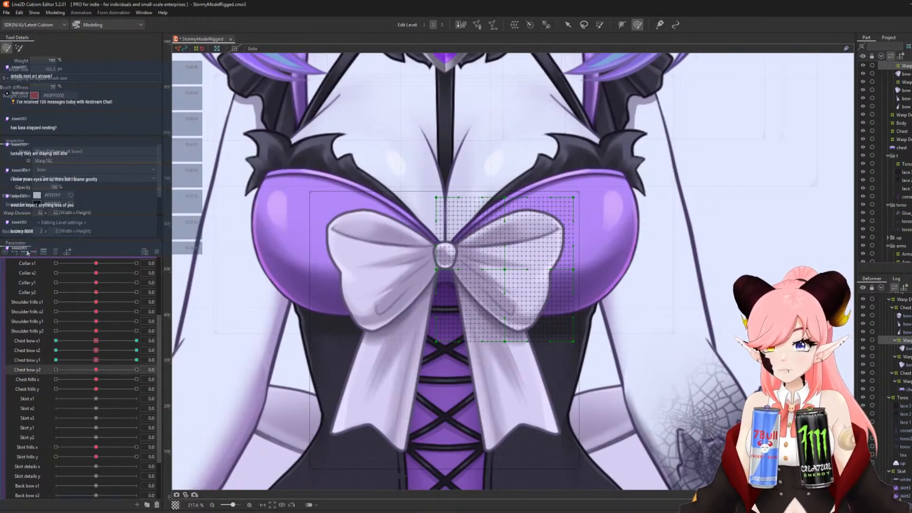
click(136, 370)
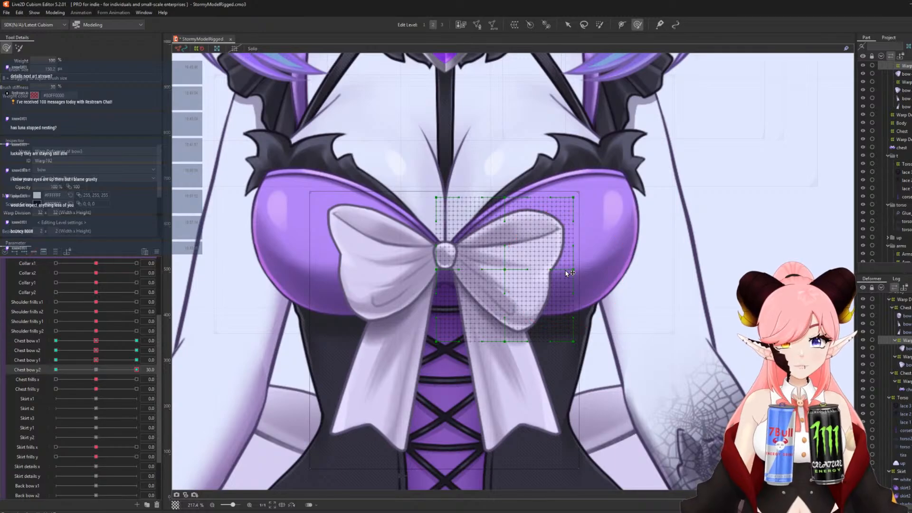
drag(577, 255, 582, 241)
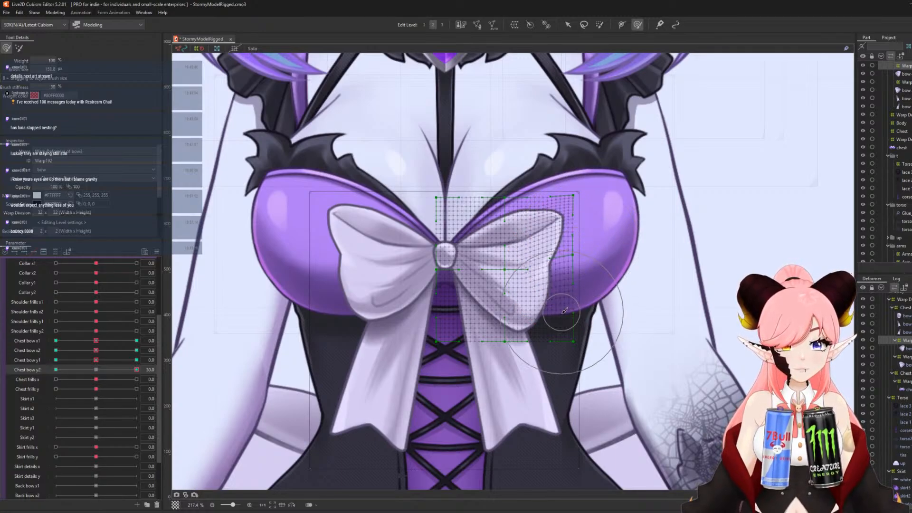
mouse_move(562, 312)
mouse_down()
mouse_move(562, 304)
mouse_move(551, 323)
mouse_up()
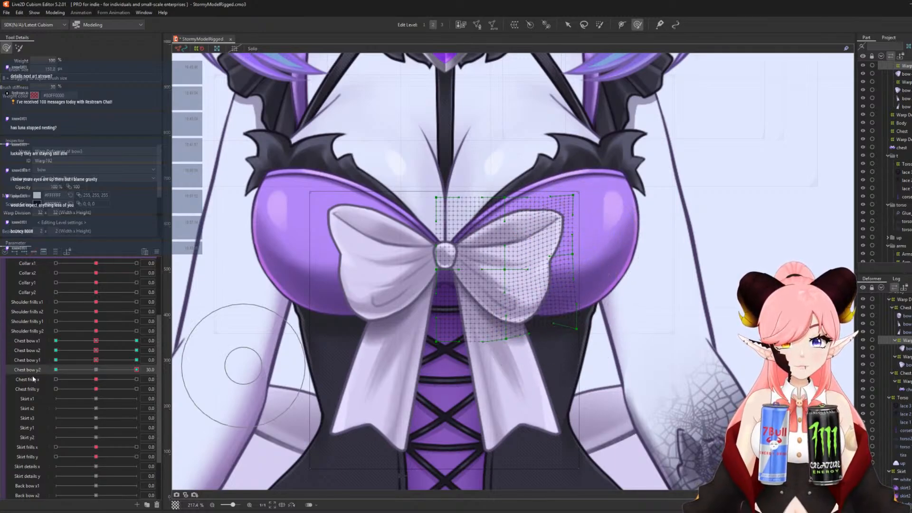
mouse_move(136, 370)
mouse_down()
mouse_move(90, 384)
mouse_move(143, 370)
mouse_up()
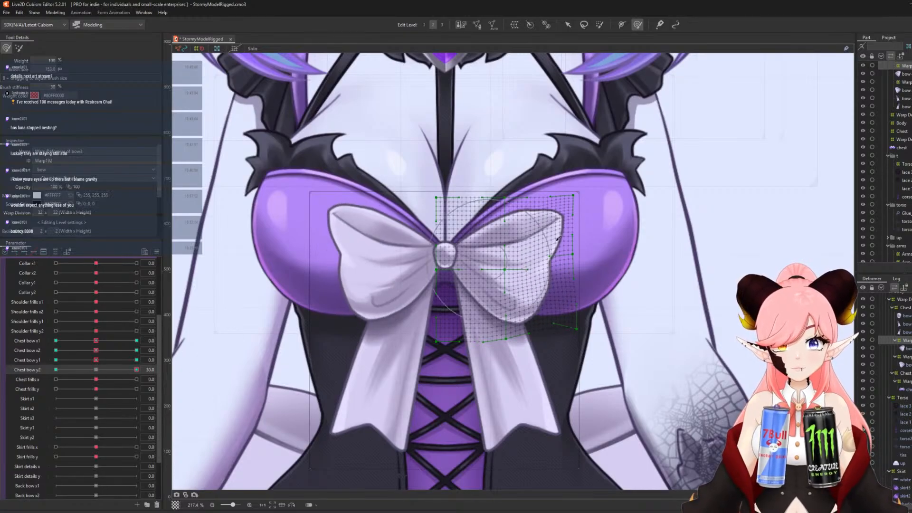
key(b)
drag(508, 228, 500, 228)
drag(541, 202, 542, 201)
drag(531, 298, 550, 306)
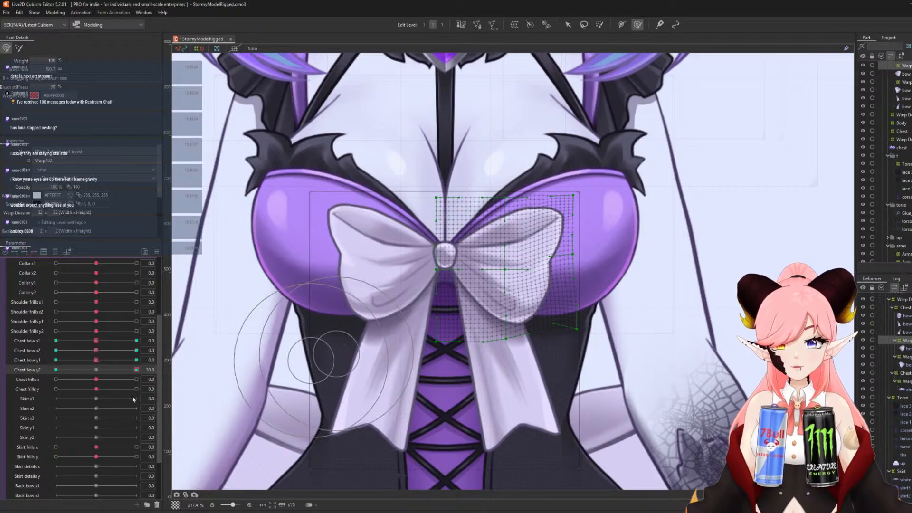
Lower the right loop's outer side at Chest bow y2 -30 and reset the parameter to 0.
drag(136, 370, 55, 371)
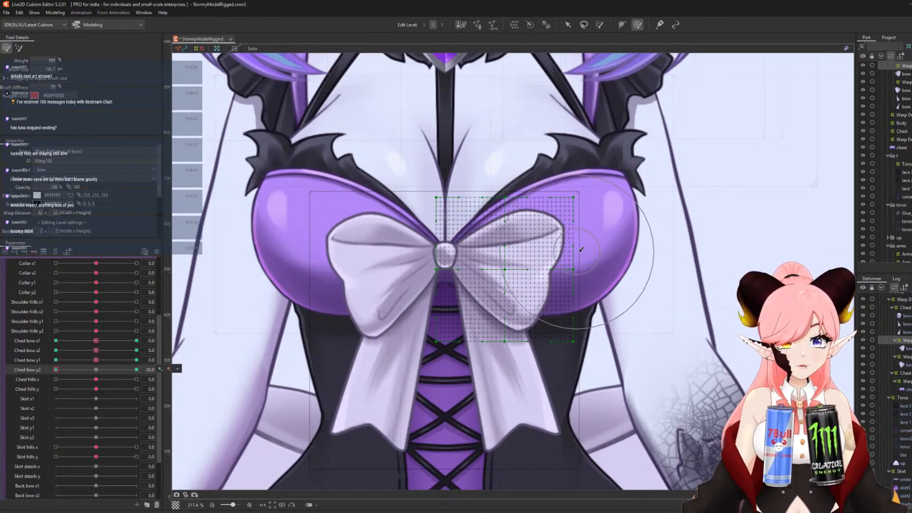
drag(576, 253, 575, 260)
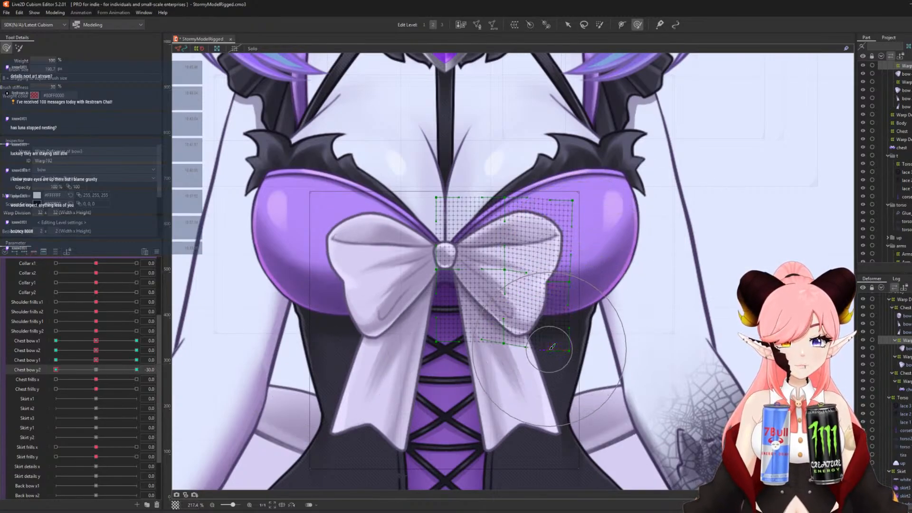
mouse_move(55, 370)
mouse_down()
mouse_move(278, 362)
mouse_move(53, 359)
mouse_up()
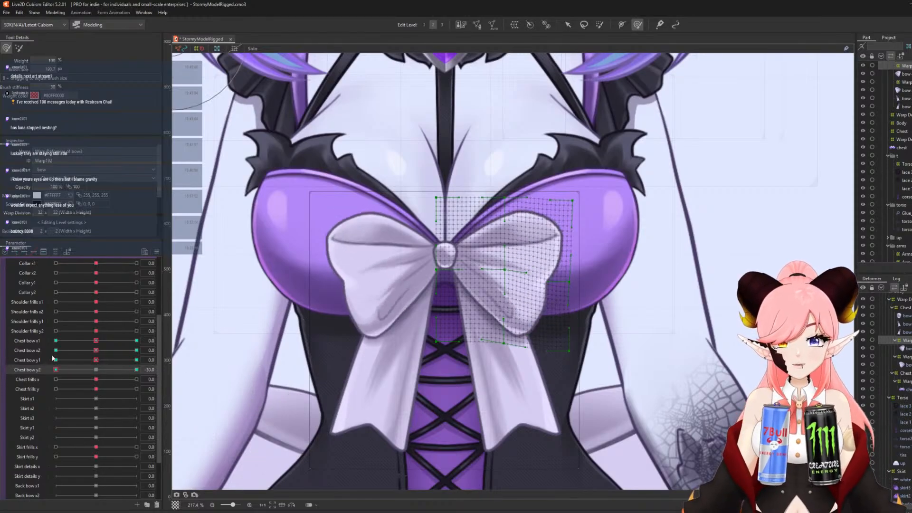
click(97, 370)
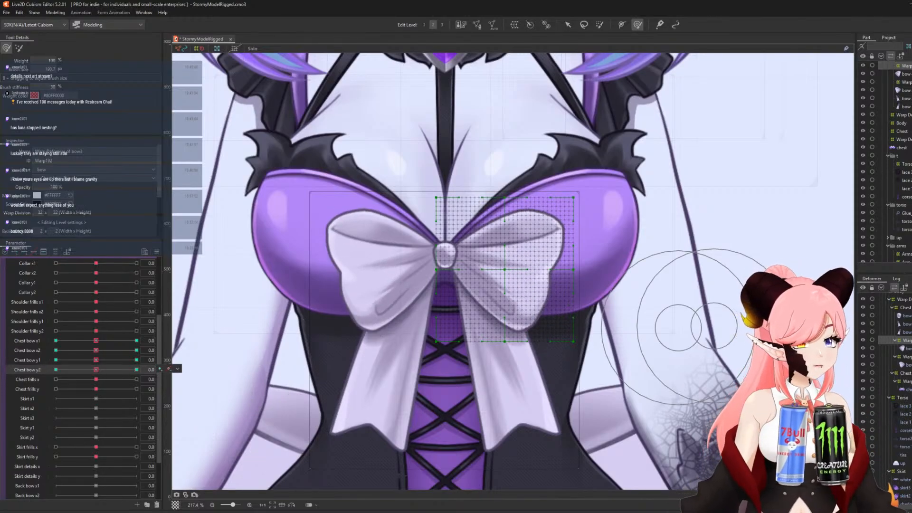
Create a warp deformer as parent of bow4, the right ribbon tail, with 32 × 32 warp and 2 × 2 Bezier divisions.
click(906, 324)
click(515, 26)
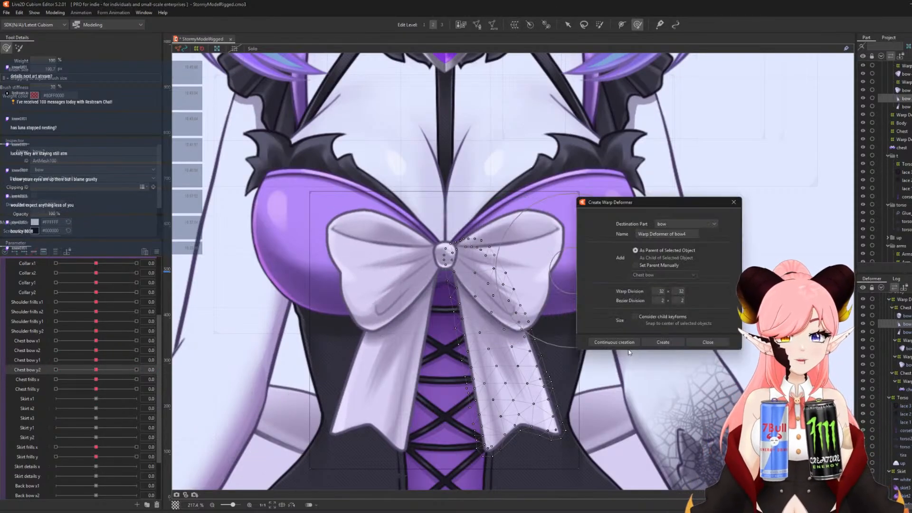
click(664, 342)
click(569, 24)
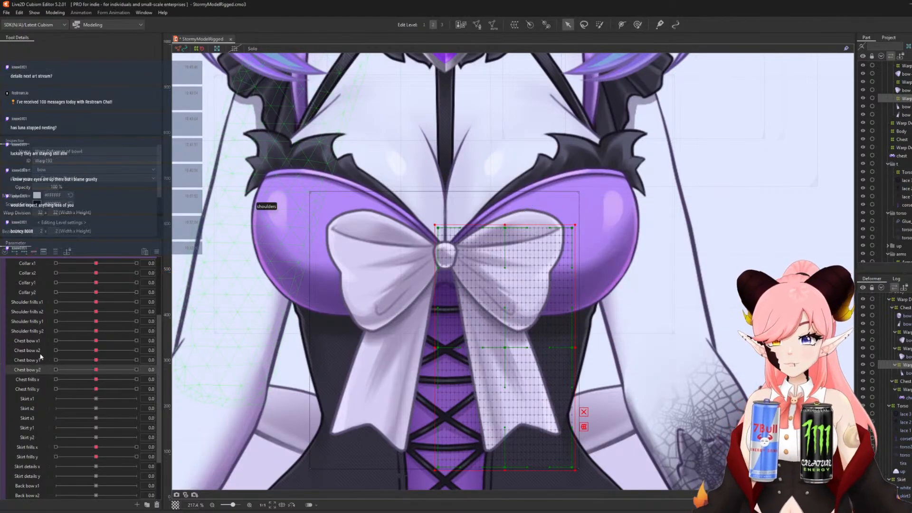
Add three keyforms to Chest bow x1 for the ribbon tail's warp and bend the tail outward at 30 using a temporary deform path.
click(25, 341)
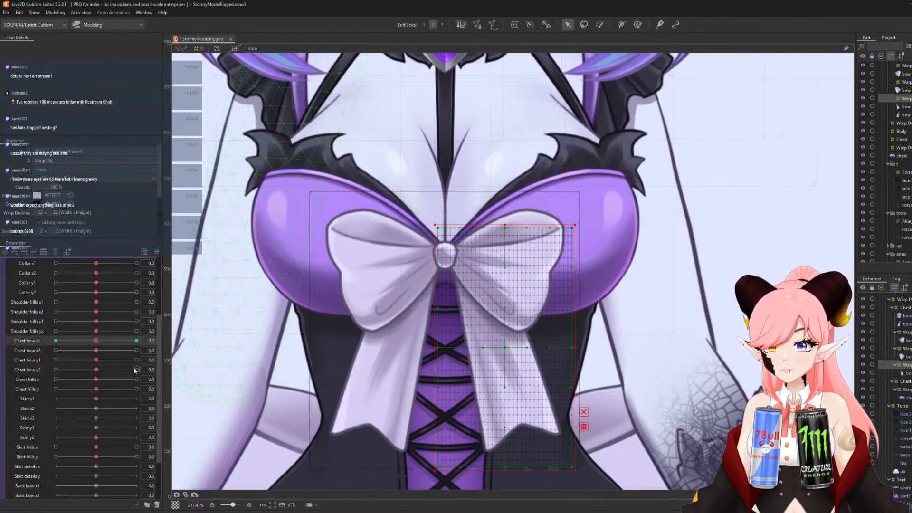
click(136, 341)
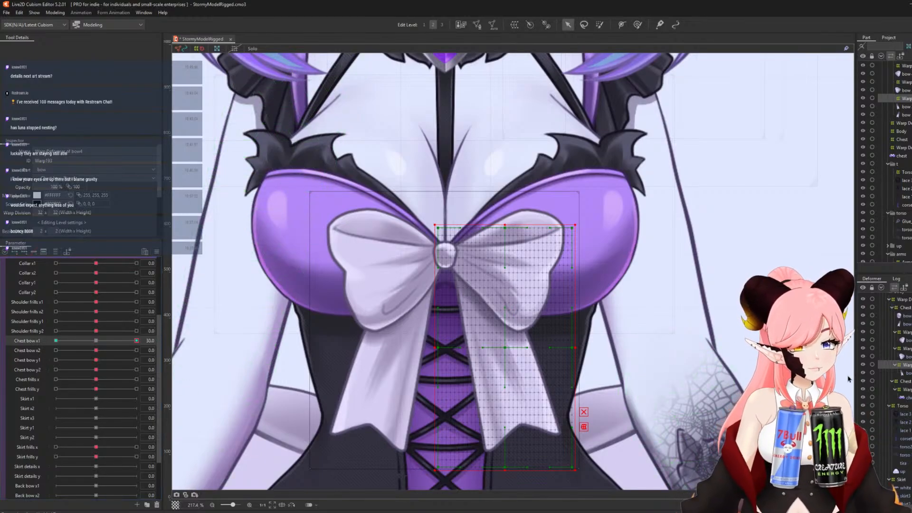
key(t)
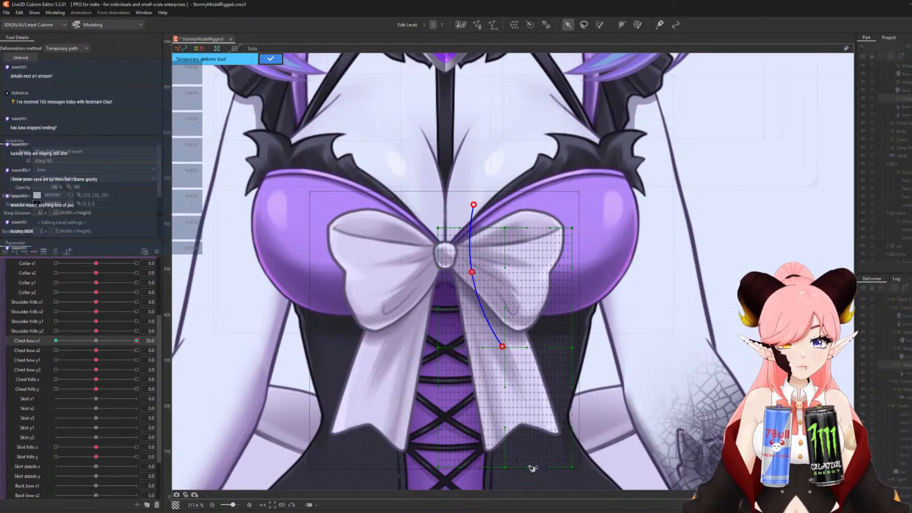
drag(504, 348, 522, 344)
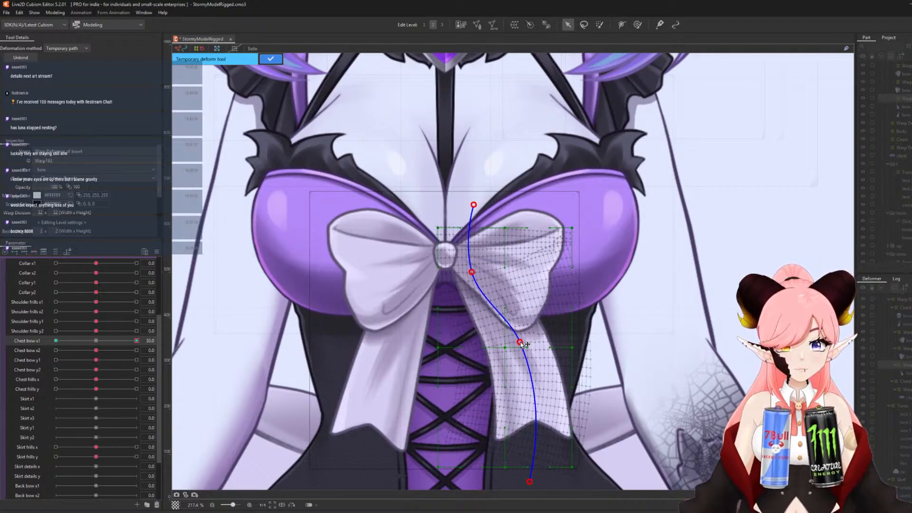
click(279, 57)
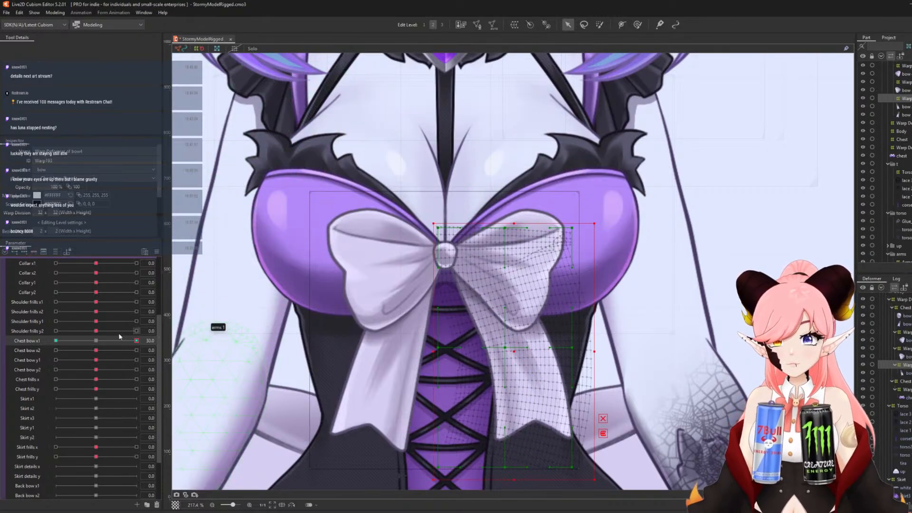
Bend the right ribbon tail inward at Chest bow x1 -30 using a temporary deform path, and reset the parameter to 0.
click(57, 341)
key(t)
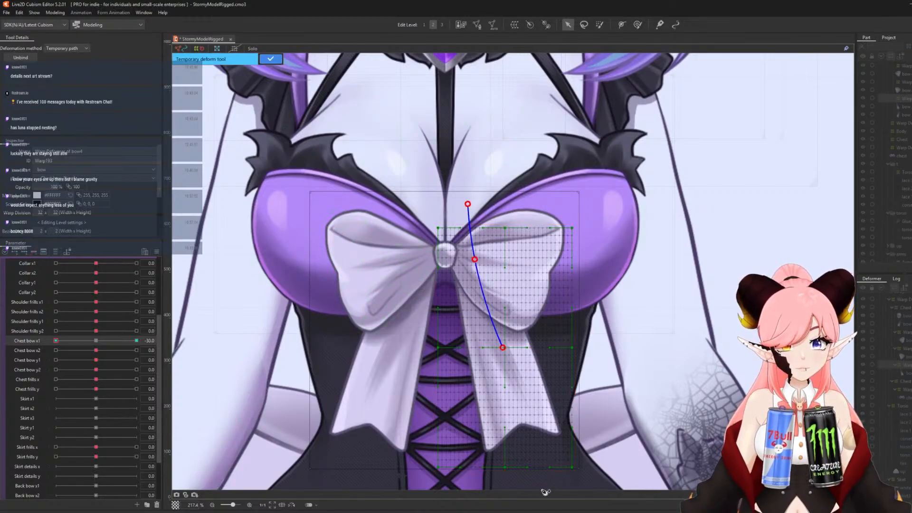
drag(503, 348, 484, 352)
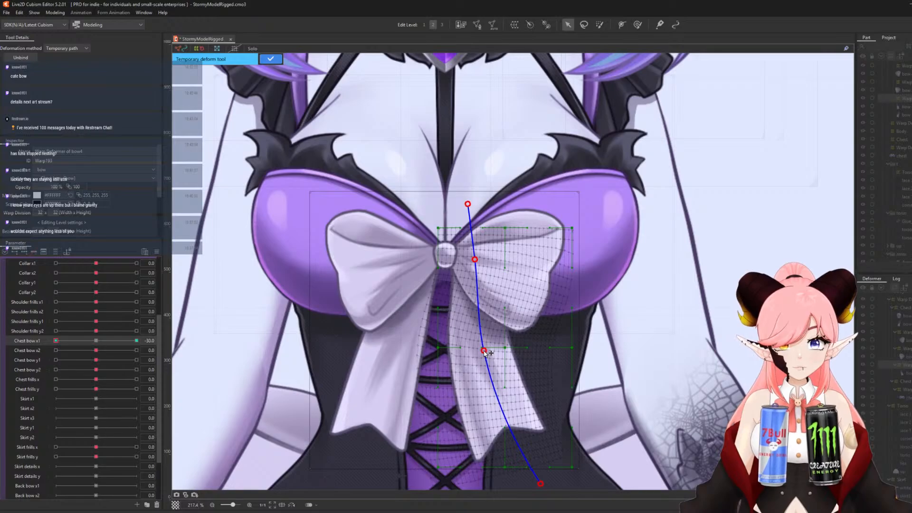
click(269, 58)
mouse_move(65, 340)
mouse_down()
mouse_move(149, 353)
mouse_move(56, 350)
mouse_up()
Add three keyforms to Chest bow x2 and swing the ribbon tail's lower end outward and up at 30 with a temporary deform path.
click(105, 349)
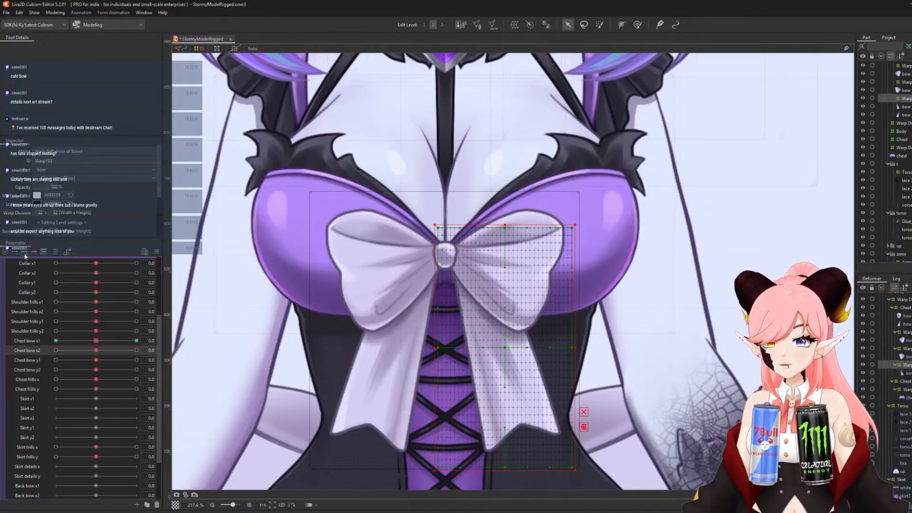
drag(119, 357, 279, 369)
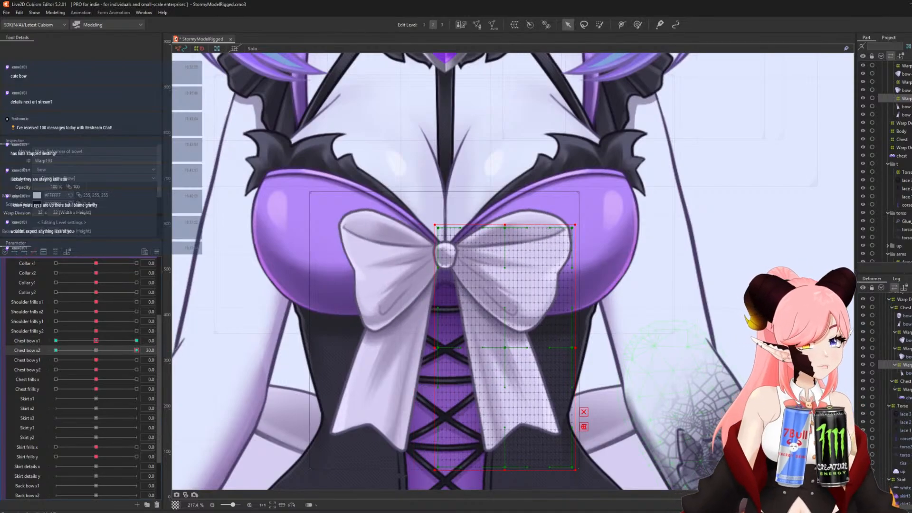
key(t)
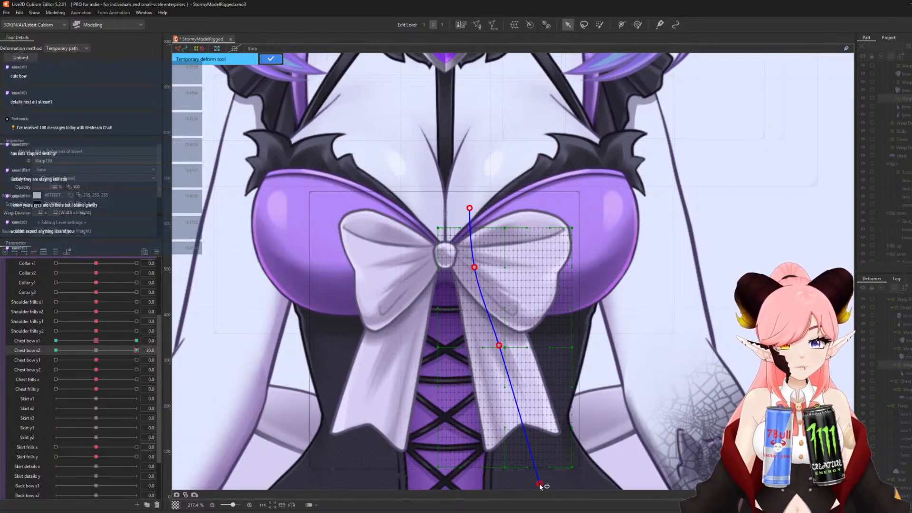
drag(540, 485, 592, 453)
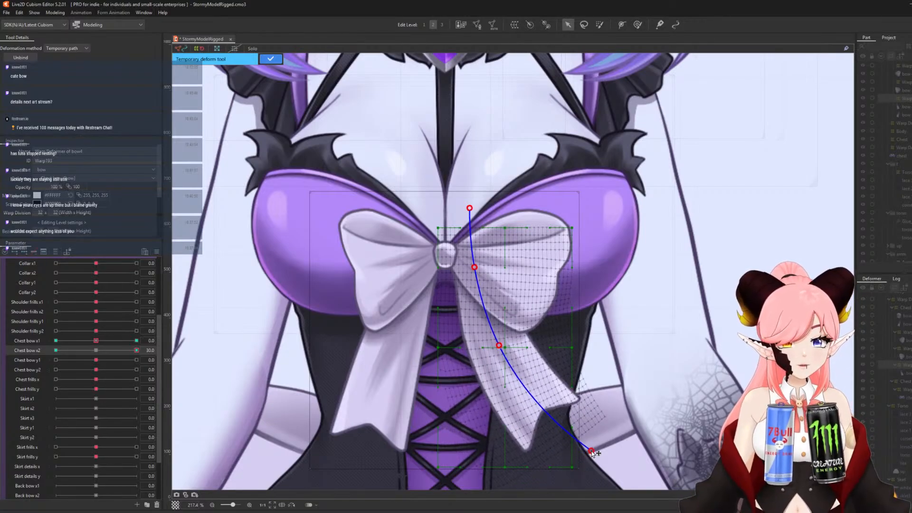
click(265, 59)
Swing the ribbon tail's lower end inward at Chest bow x2 -30 with a four-point temporary deform path, and reset the parameter to 0.
click(56, 350)
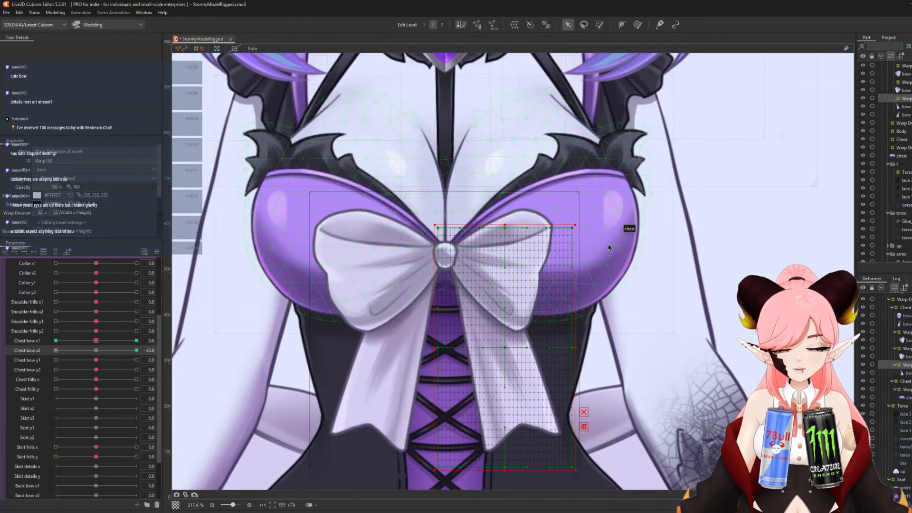
key(ctrl+t)
click(470, 212)
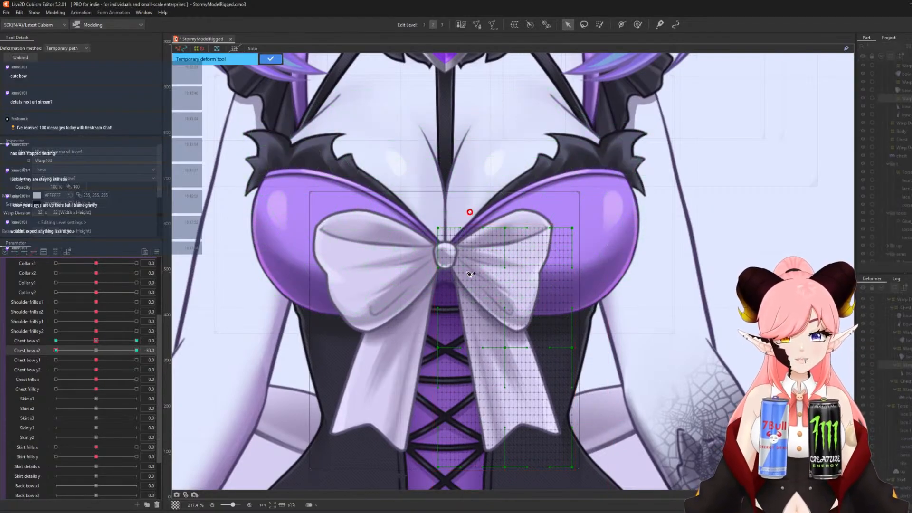
click(470, 260)
click(505, 343)
click(536, 482)
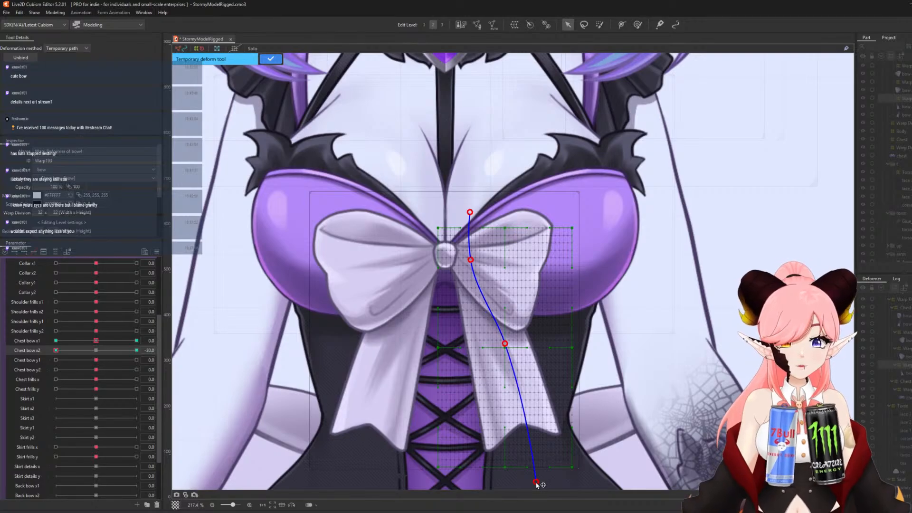
drag(536, 483, 491, 487)
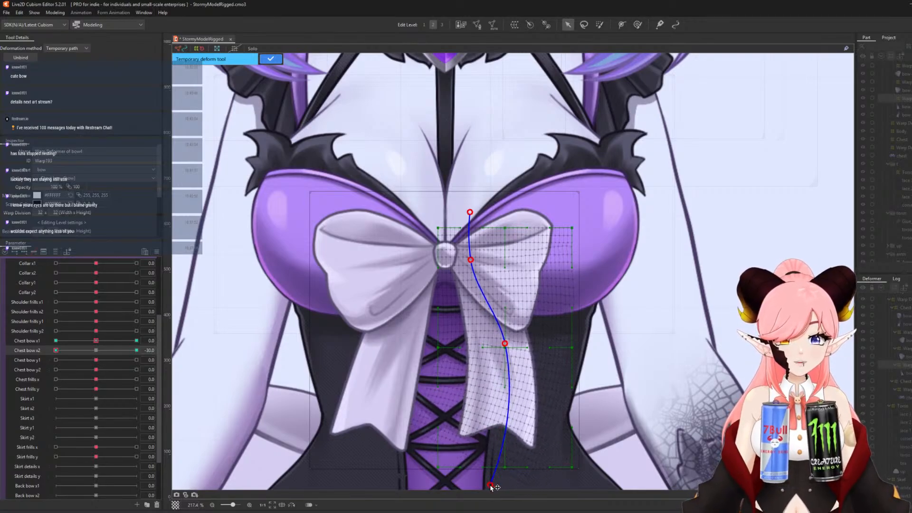
key(Return)
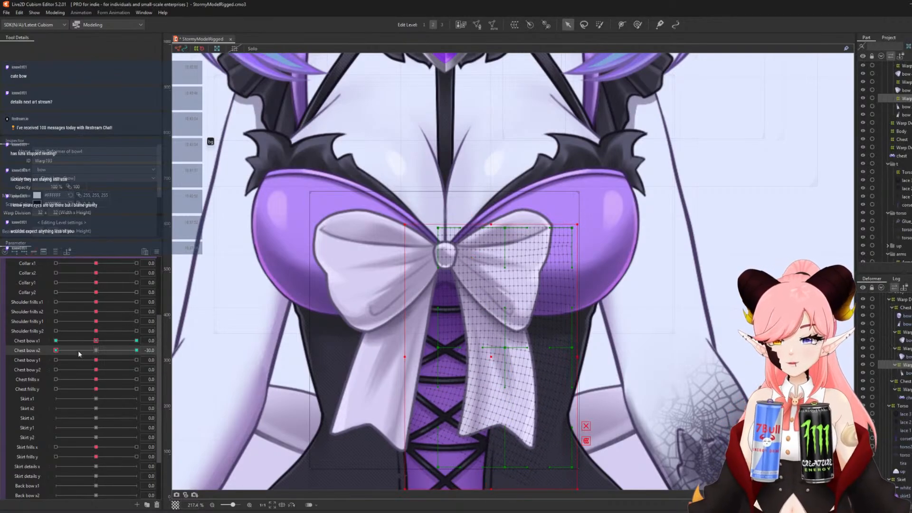
click(96, 351)
Set the extended interpolation of Chest bow x2 to Ellipse Interpolation with 3 points.
click(156, 252)
click(184, 376)
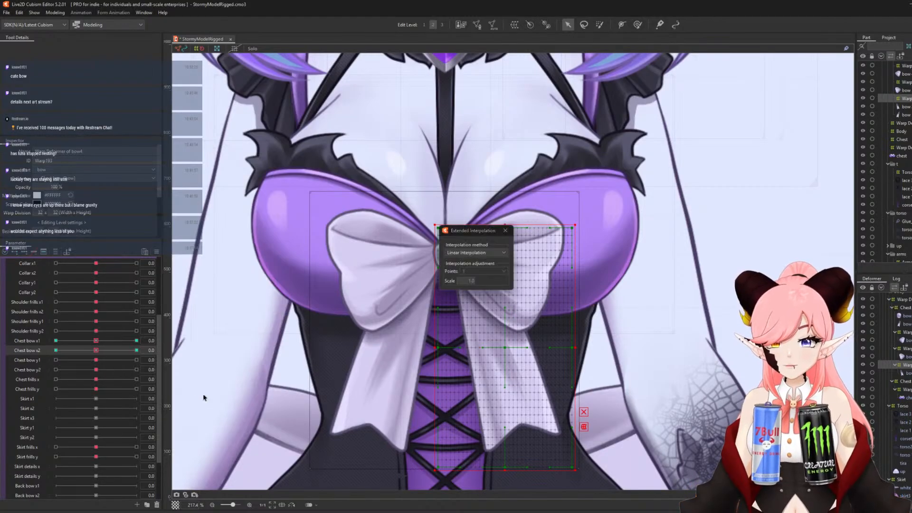
click(475, 253)
click(473, 264)
click(475, 271)
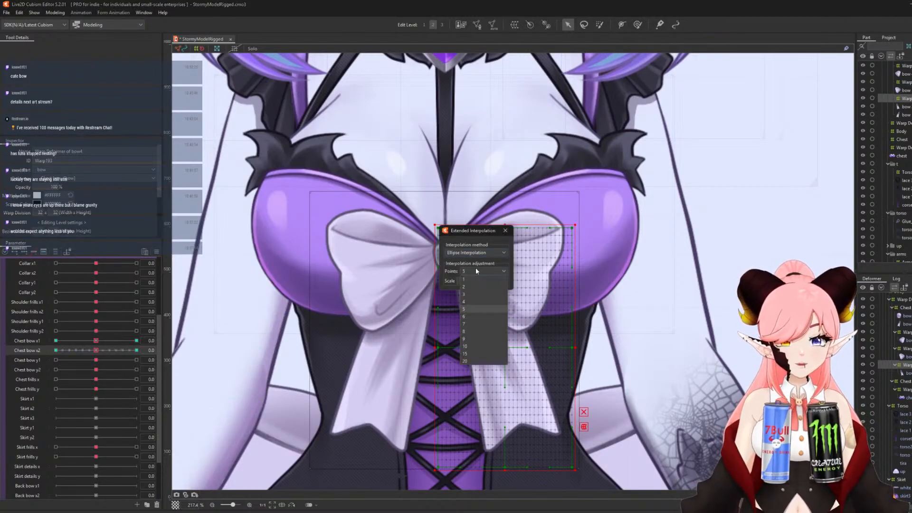
click(471, 295)
click(506, 230)
Add three keyforms to Chest bow y1 and shift the ribbon tail's middle up and slightly outward at 30 with a temporary deform path.
click(33, 360)
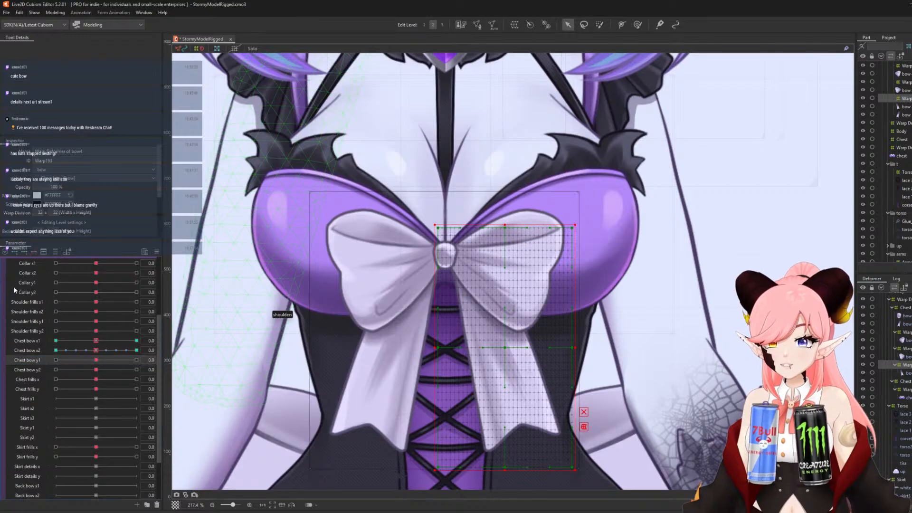
click(137, 360)
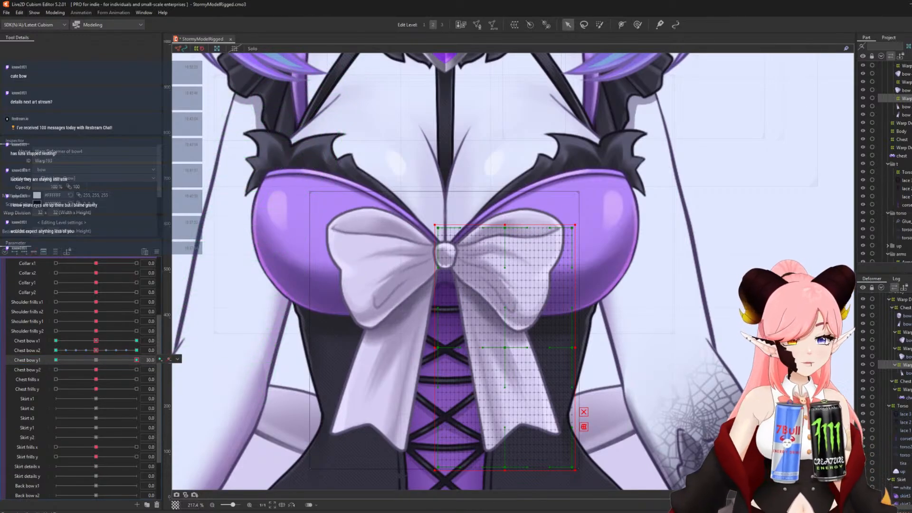
key(t)
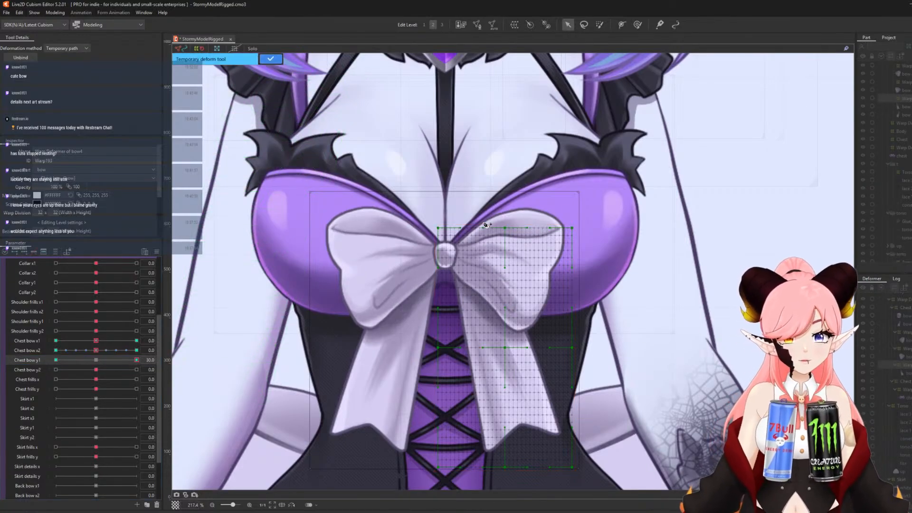
click(476, 206)
click(476, 262)
click(500, 351)
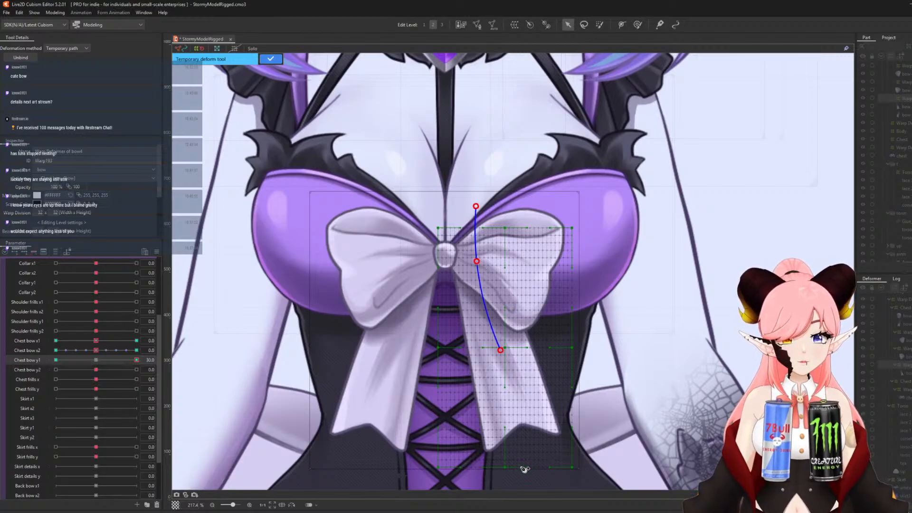
click(522, 483)
drag(500, 350, 508, 328)
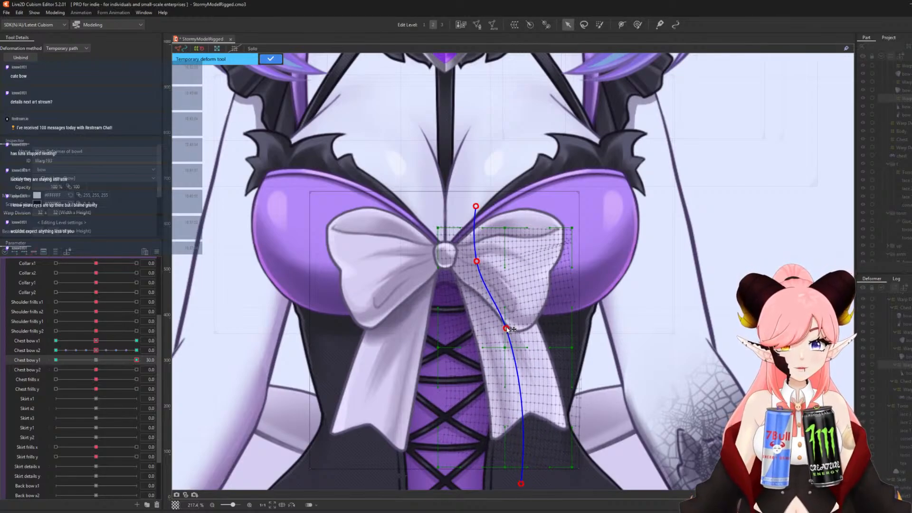
click(270, 59)
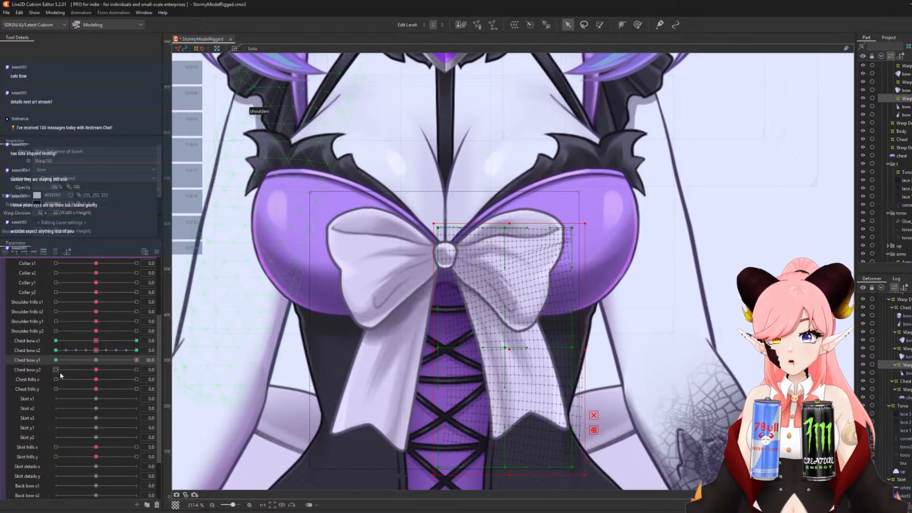
Pull the ribbon tail's middle down and slightly inward at Chest bow y1 -30 with a temporary deform path, and reset the parameter to 0.
click(56, 360)
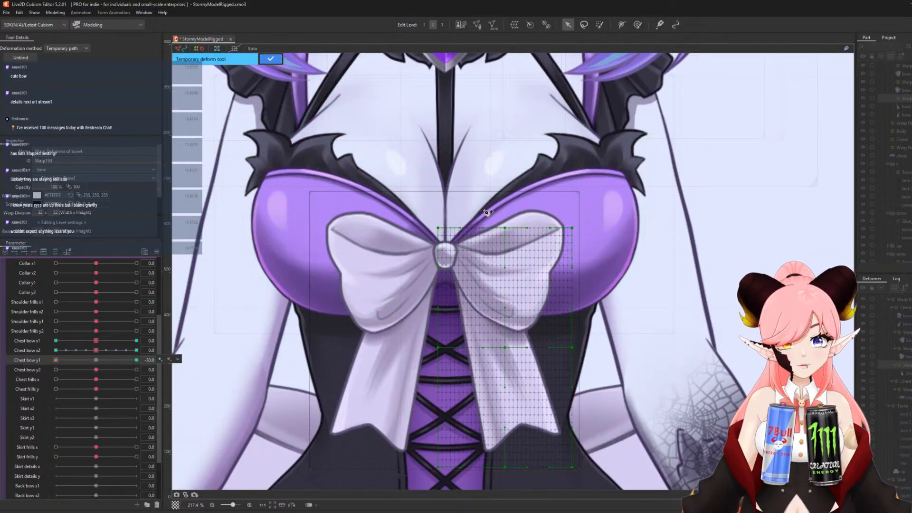
click(473, 206)
click(474, 260)
click(503, 345)
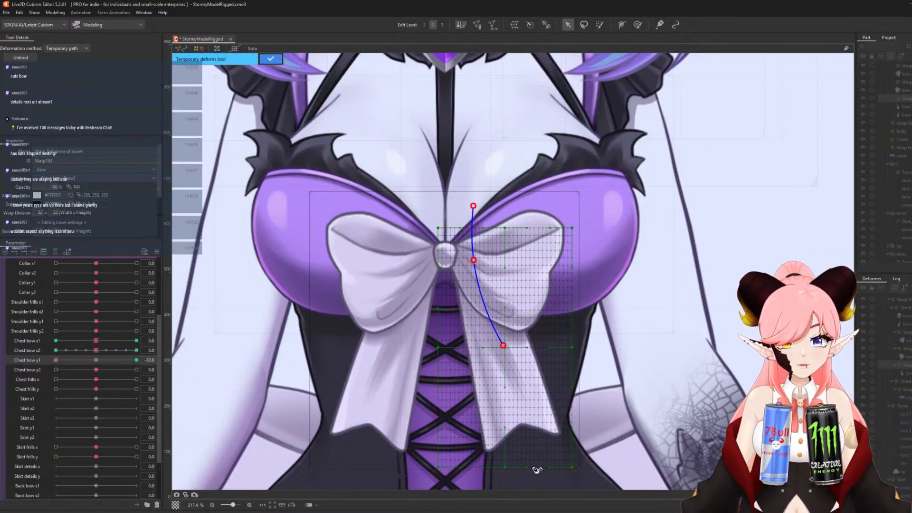
click(536, 482)
drag(502, 350, 494, 375)
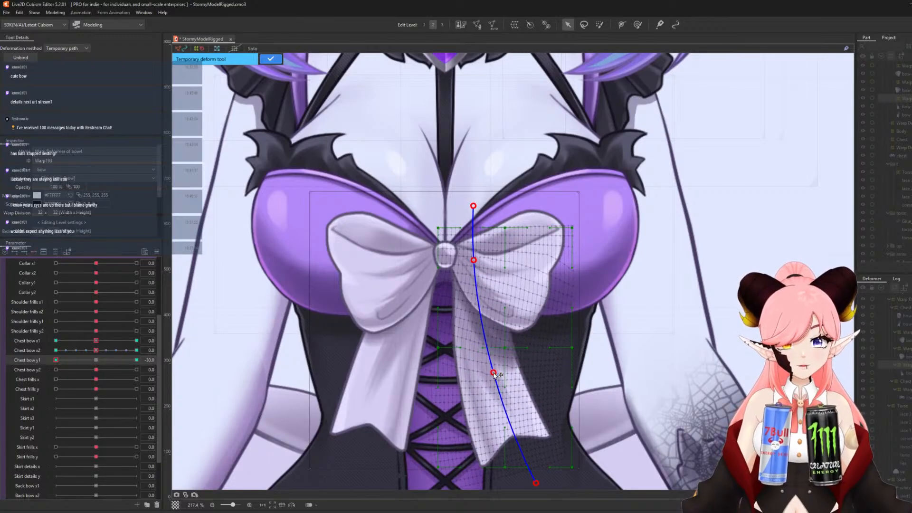
click(271, 59)
click(96, 360)
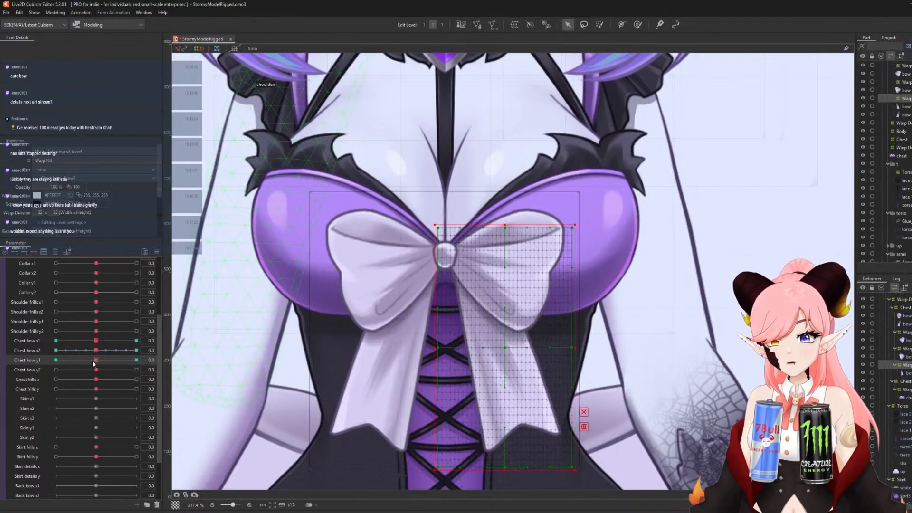
Add three keyforms to Chest bow y2 and raise the ribbon tail's lower end at 30 with a temporary deform path.
click(136, 370)
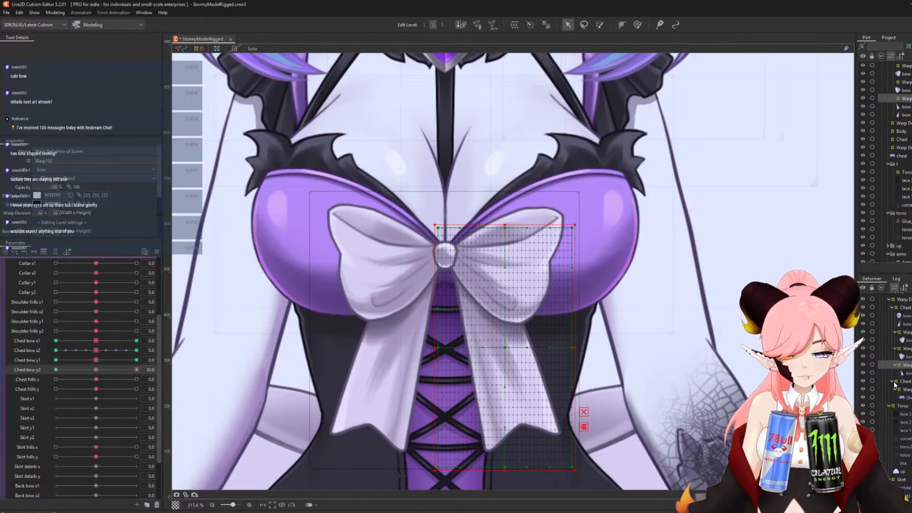
key(ctrl+t)
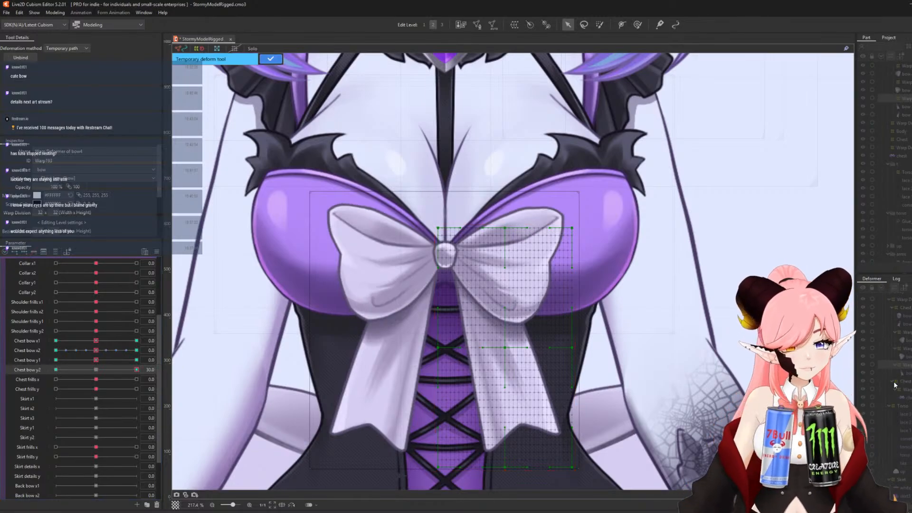
click(476, 271)
click(498, 345)
click(523, 474)
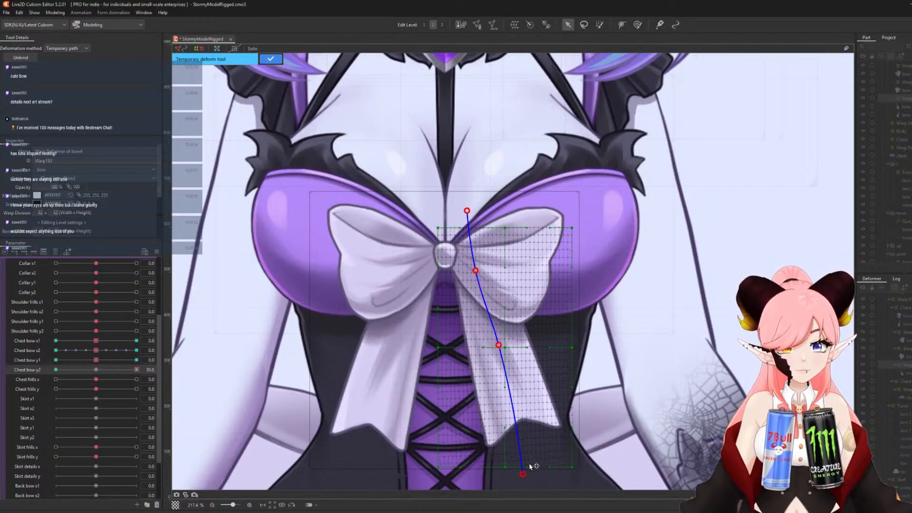
drag(522, 474, 540, 443)
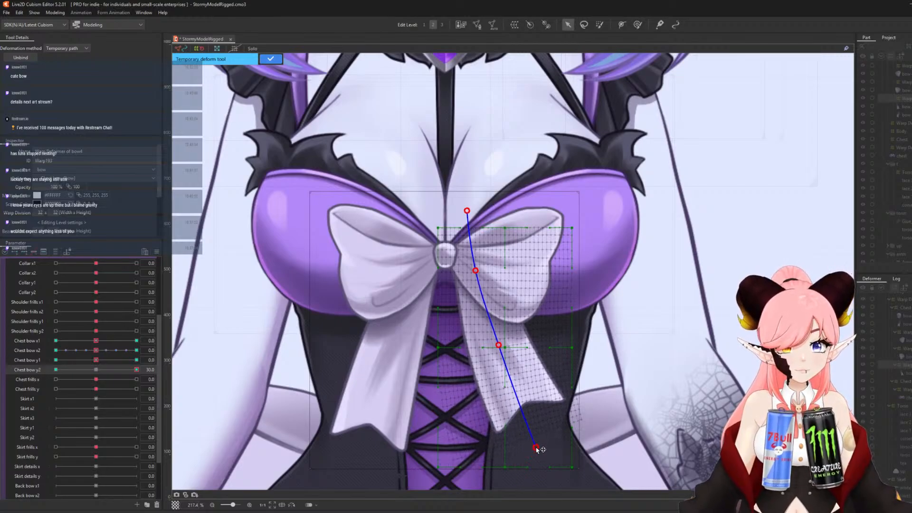
click(271, 58)
Move the ribbon tail's lower end down and inward at Chest bow y2 -30 with a temporary deform path, and reset the parameter to 0.
click(55, 369)
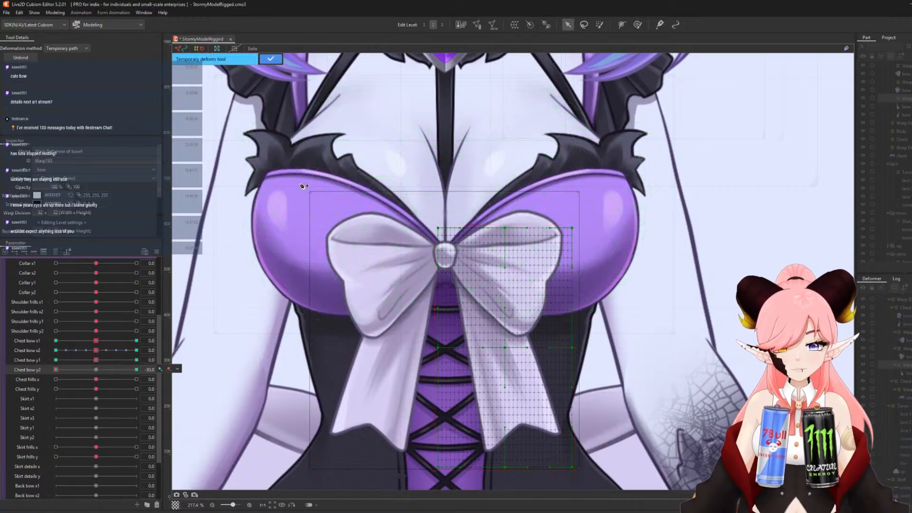
click(475, 207)
click(476, 258)
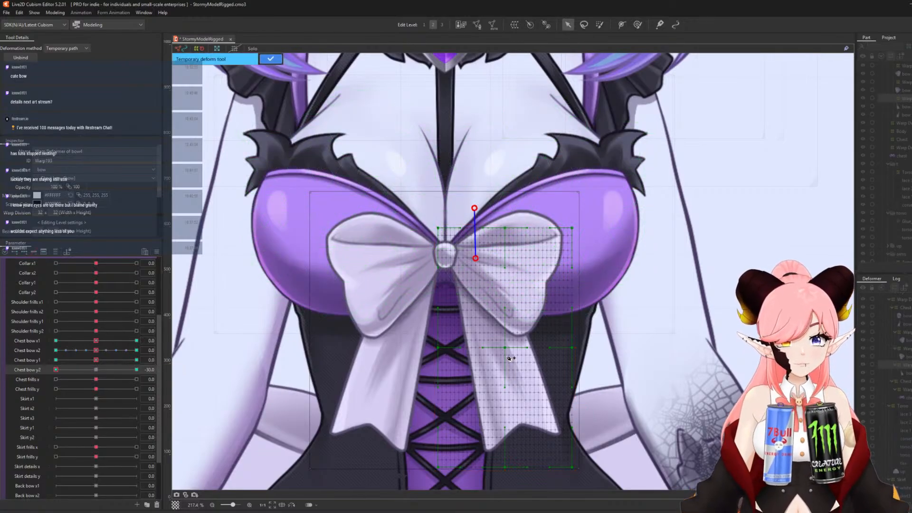
click(505, 349)
drag(528, 477, 504, 498)
click(271, 58)
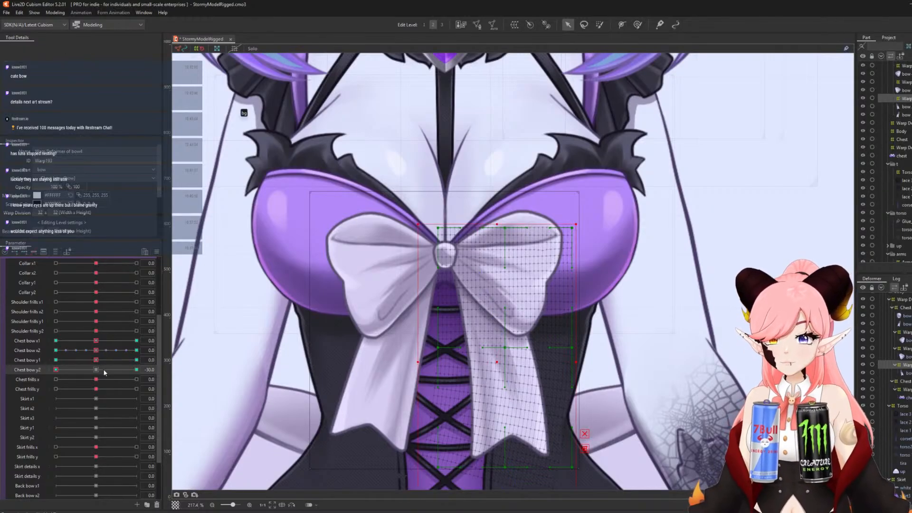
click(103, 369)
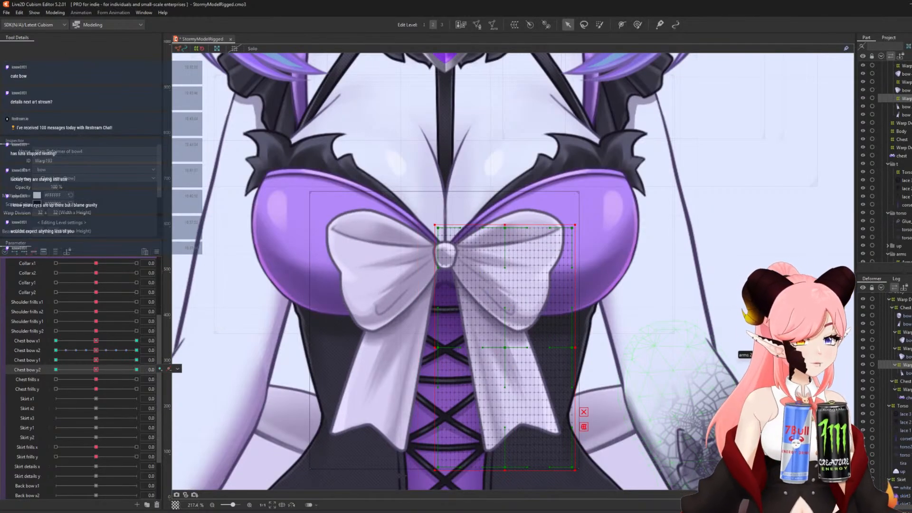
Brush-select the upper part of the right-hand ribbon tail's warp deformer around the knot, using a smaller brush.
click(599, 24)
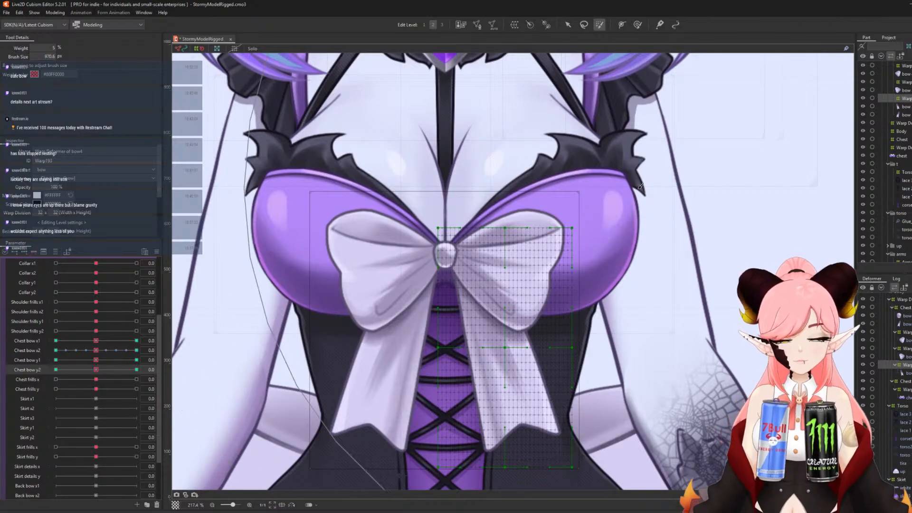
drag(691, 203, 148, 208)
mouse_move(568, 194)
mouse_down()
mouse_move(451, 204)
mouse_move(467, 212)
mouse_move(470, 247)
mouse_move(480, 249)
mouse_move(274, 286)
mouse_up()
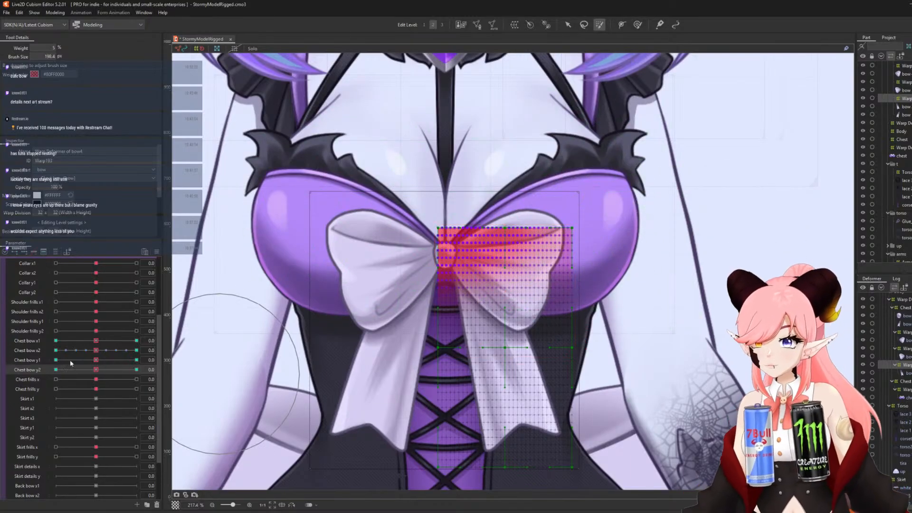
Review the tail's selected upper area at 30 and -30 of Chest bow x1, x2, y1 and y2, resetting each parameter to 0.
click(136, 340)
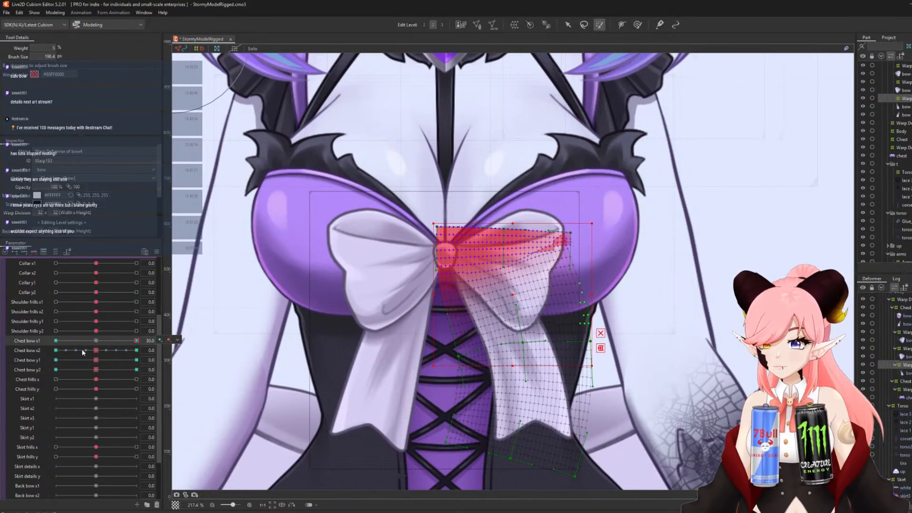
click(55, 341)
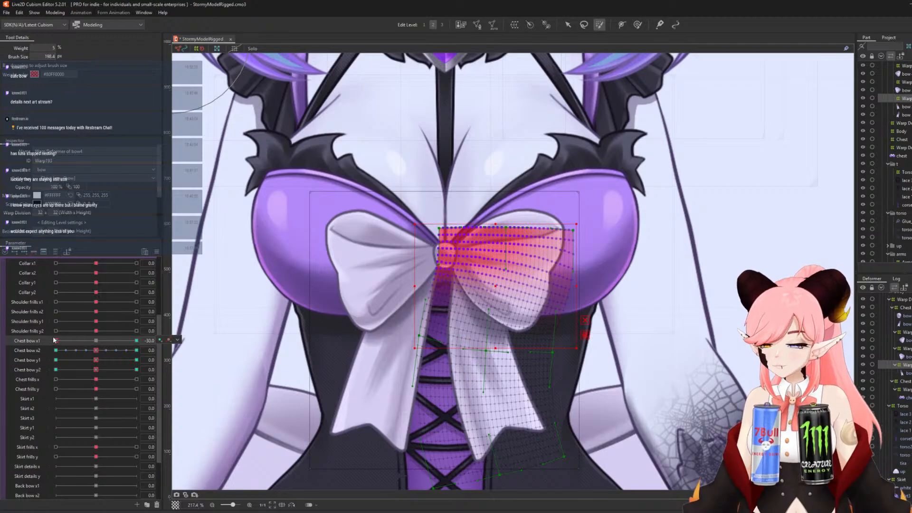
click(96, 341)
click(136, 350)
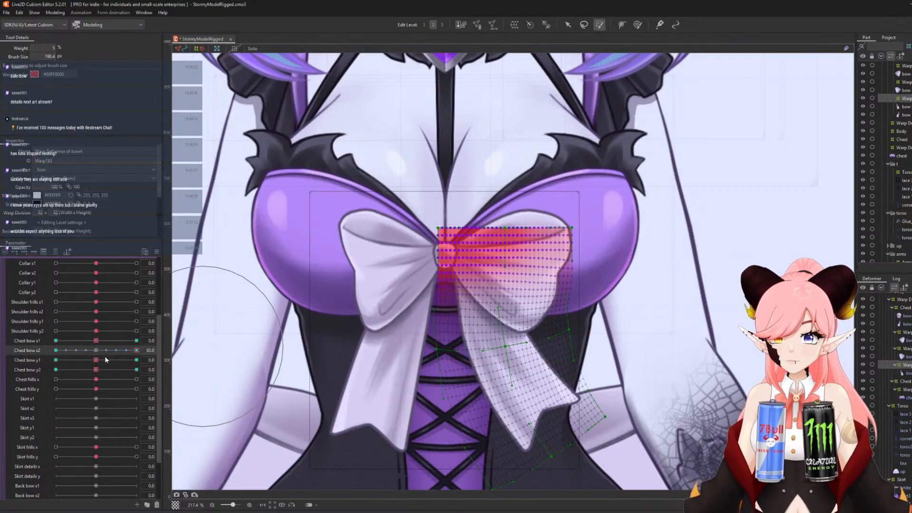
click(56, 350)
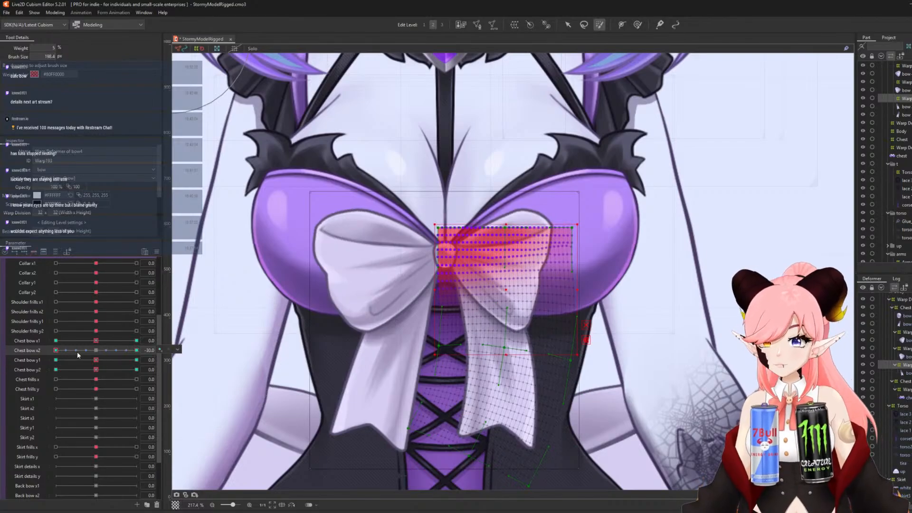
click(96, 350)
click(136, 360)
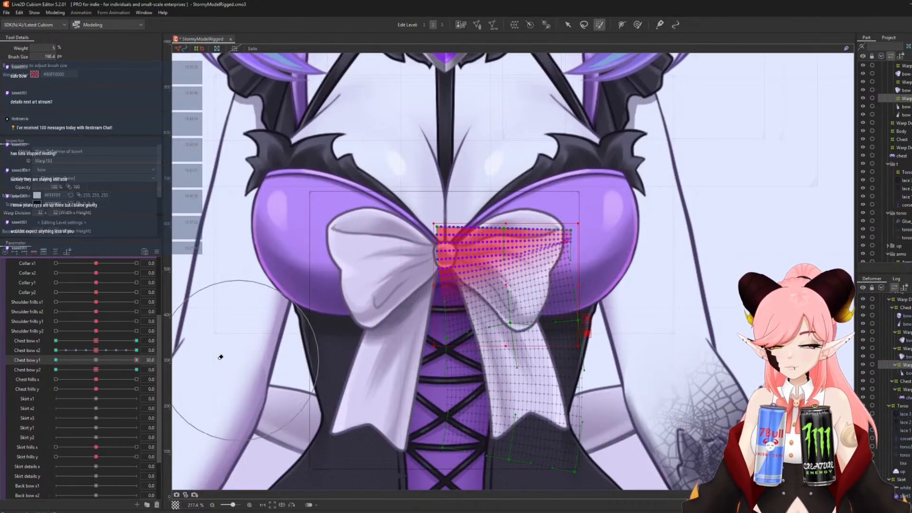
click(56, 360)
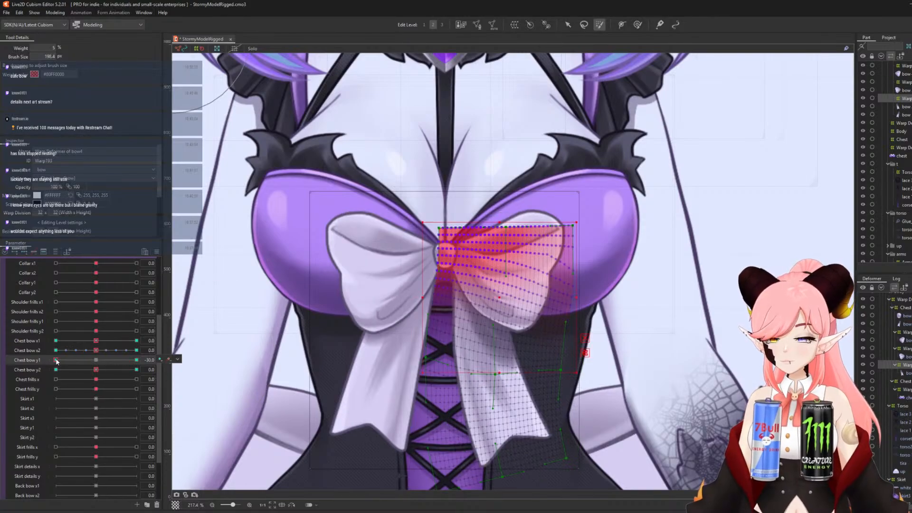
click(96, 360)
click(136, 370)
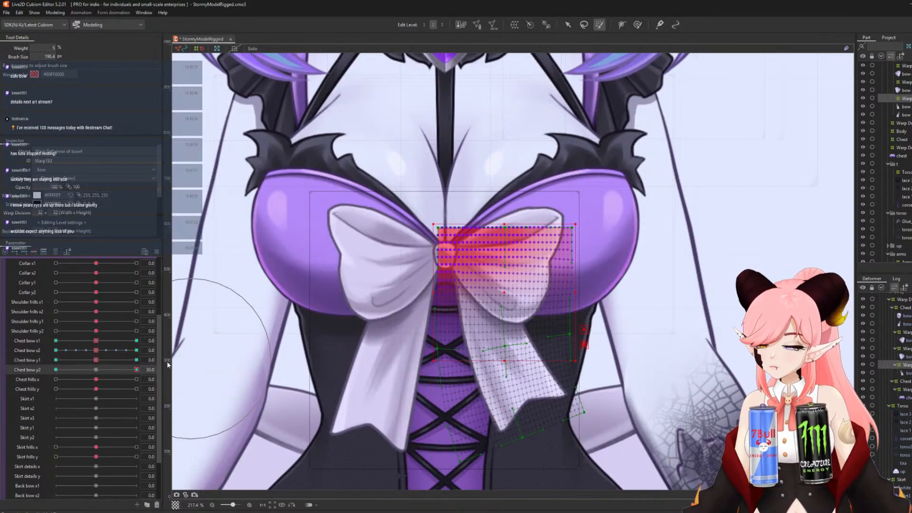
click(58, 369)
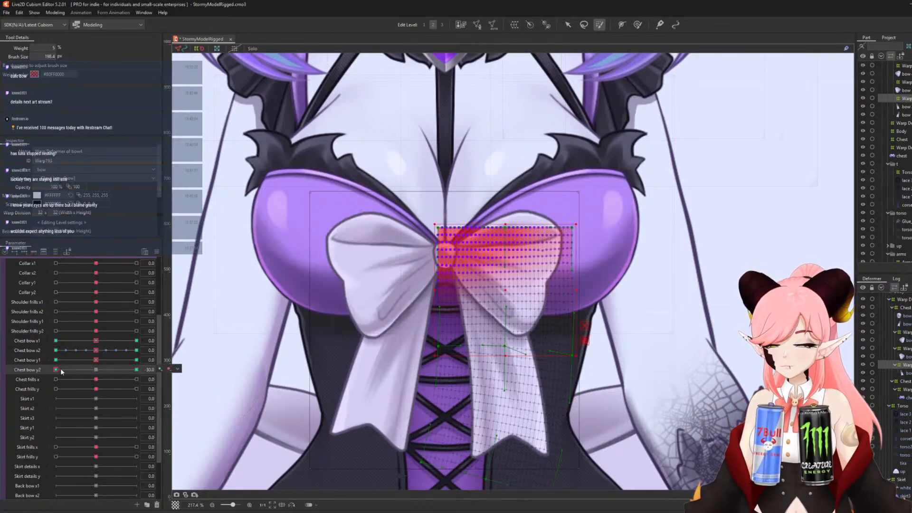
click(96, 370)
Create a warp deformer around the chest bow's left-hand ribbon tail.
click(903, 323)
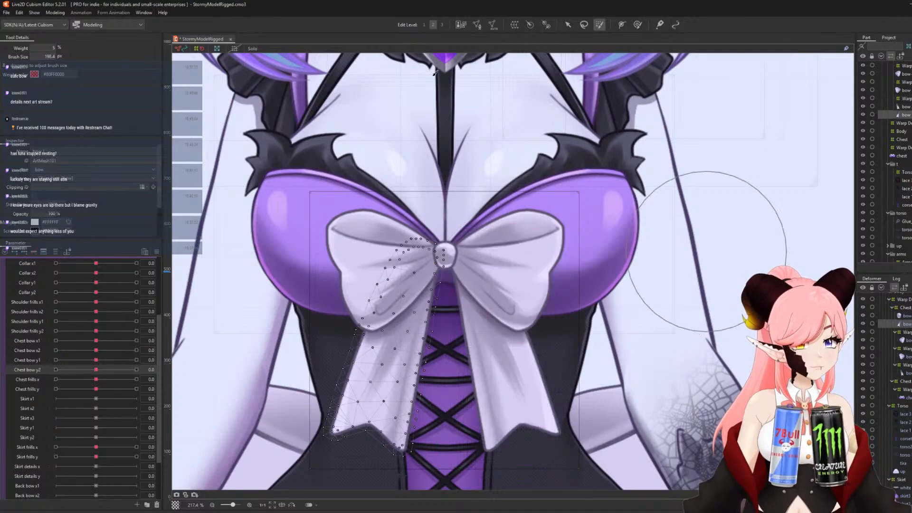
click(514, 24)
click(656, 342)
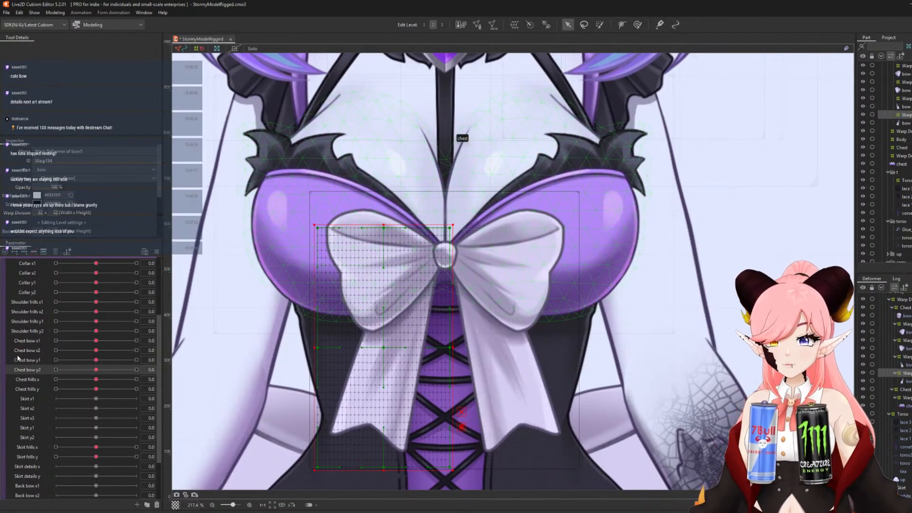
Add three keyforms to Chest bow x1 and bend the left-hand tail's middle inward at 30 with a temporary deform path.
click(22, 342)
click(25, 252)
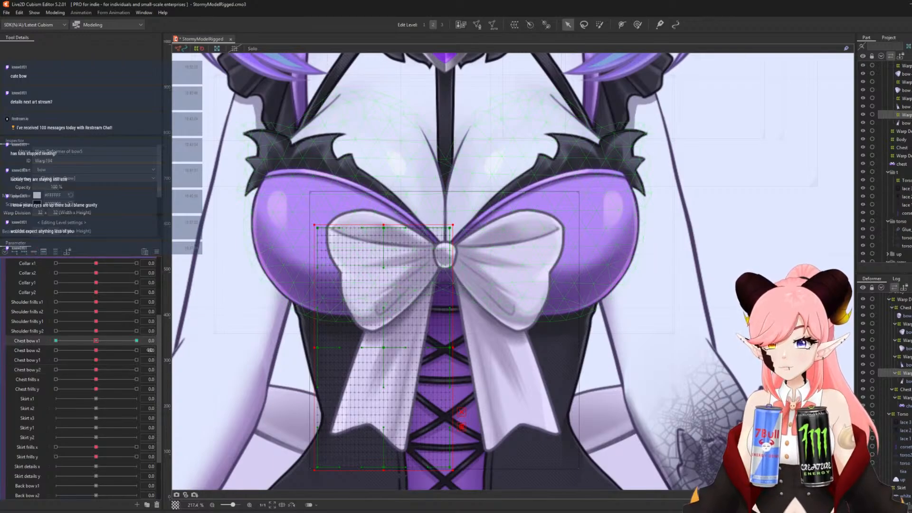
click(136, 341)
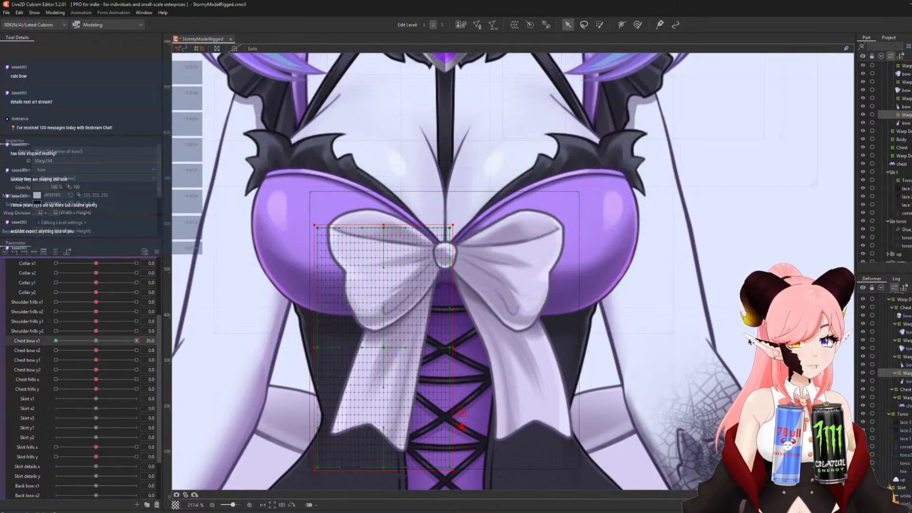
key(ctrl+t)
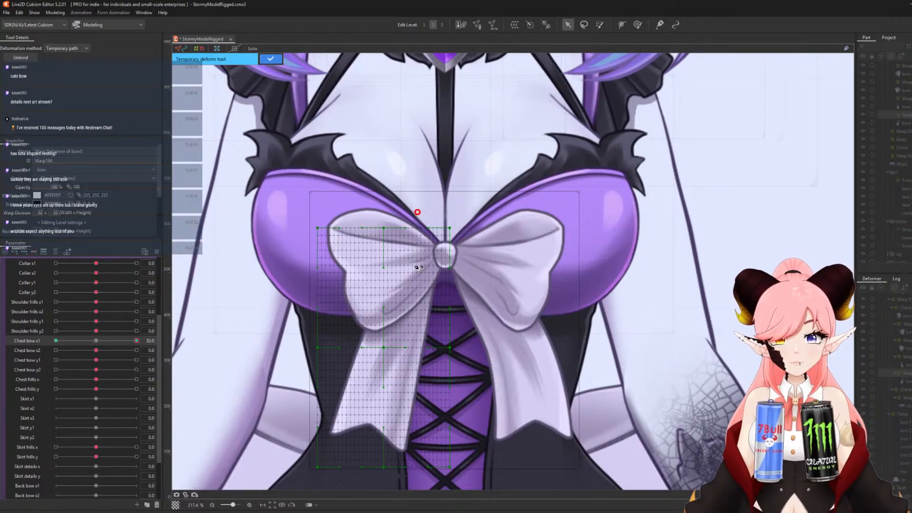
click(414, 256)
click(385, 346)
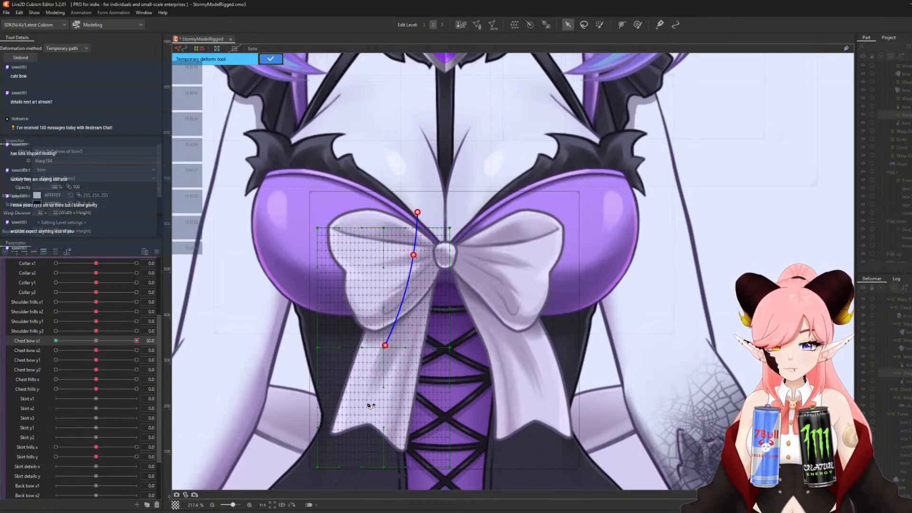
click(351, 484)
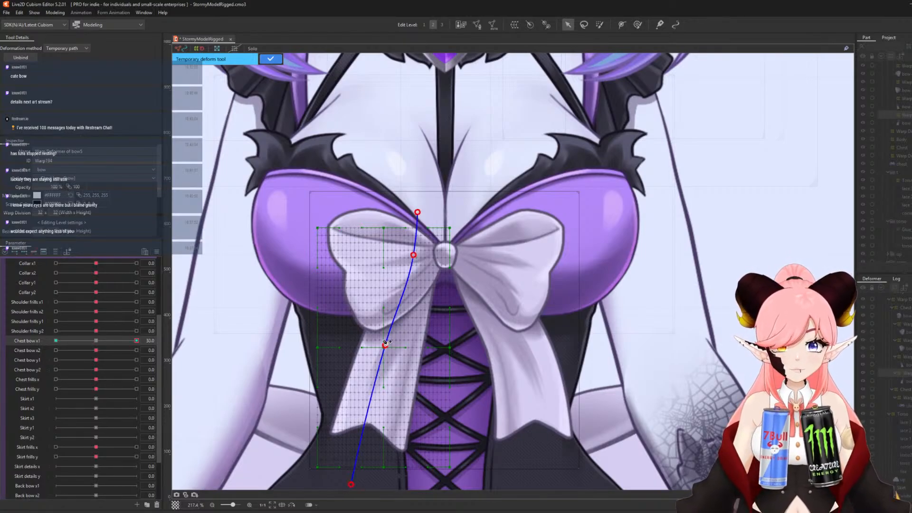
drag(385, 346, 409, 348)
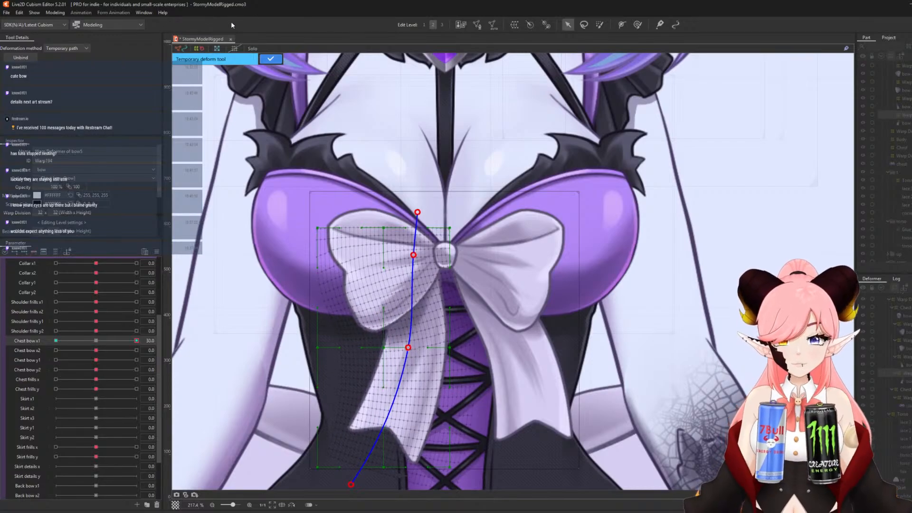
click(276, 59)
Bend the left-hand tail's middle outward at Chest bow x1 -30 with a temporary deform path, and reset the parameter to 0.
click(55, 341)
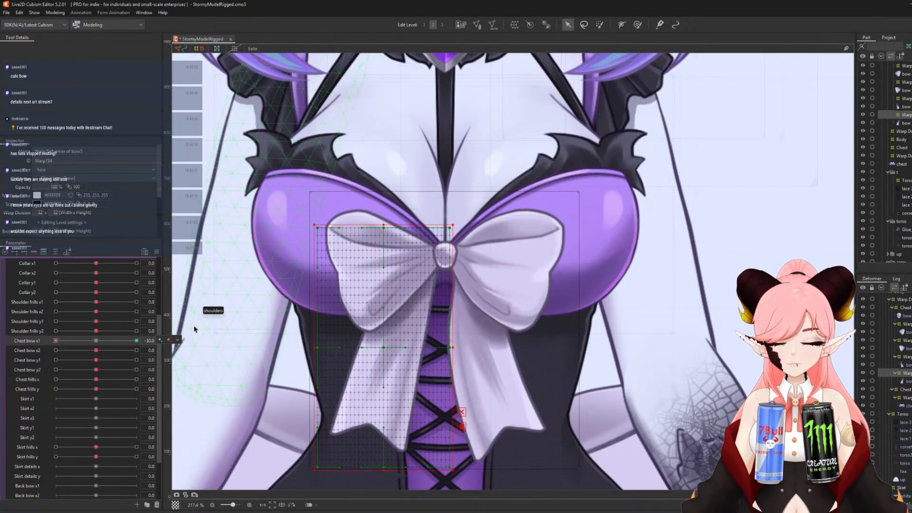
click(422, 209)
click(411, 267)
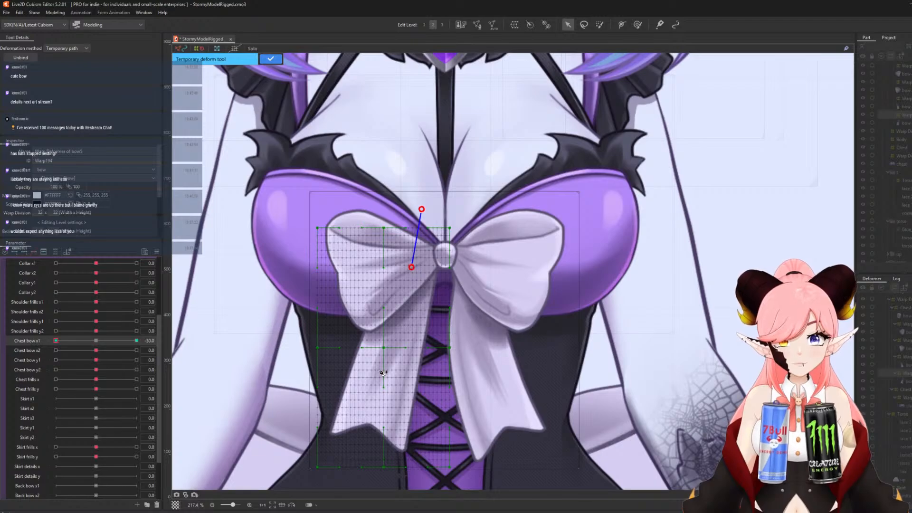
click(390, 352)
click(360, 484)
drag(389, 352, 372, 347)
click(270, 59)
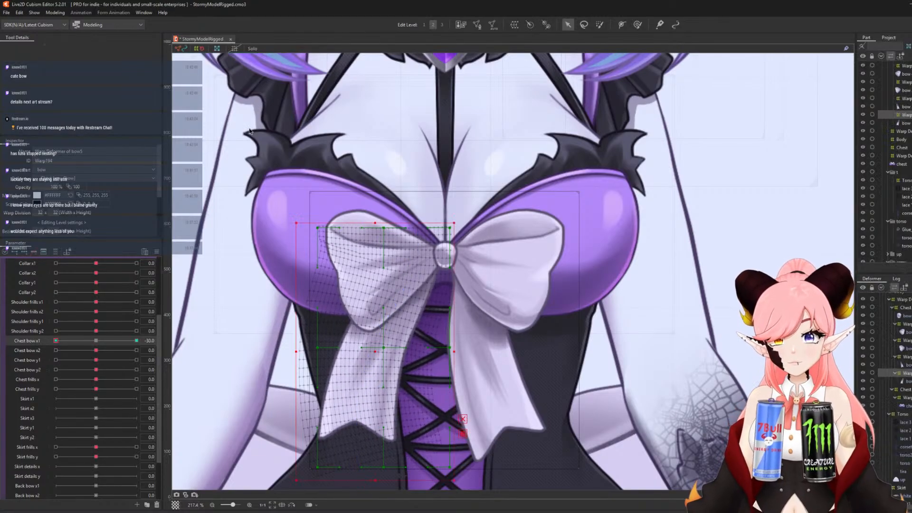
click(95, 340)
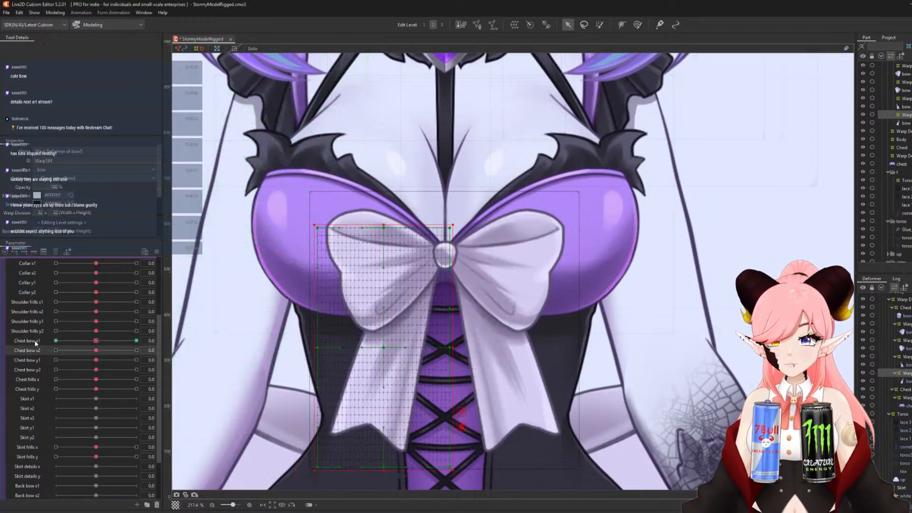
Add three keyforms to Chest bow x2 and swing the left-hand tail's lower end inward at 30 with a temporary deform path.
click(138, 351)
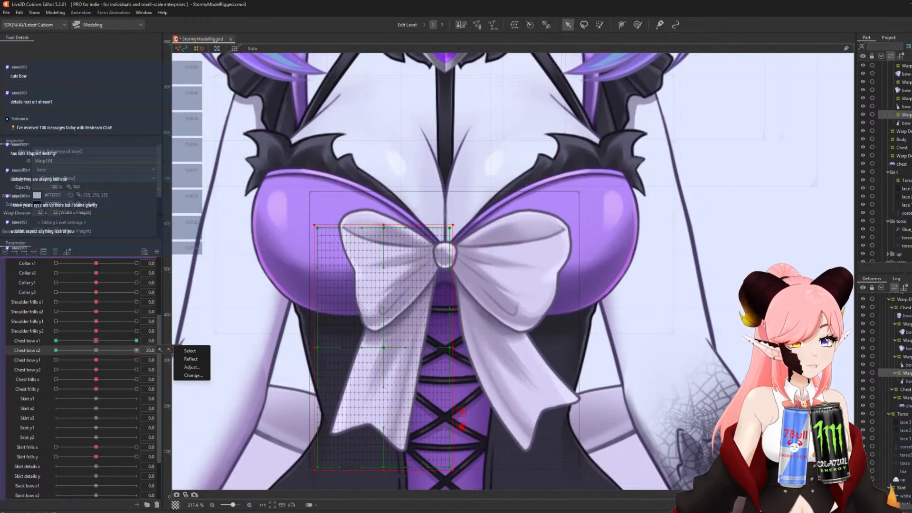
key(t)
click(422, 207)
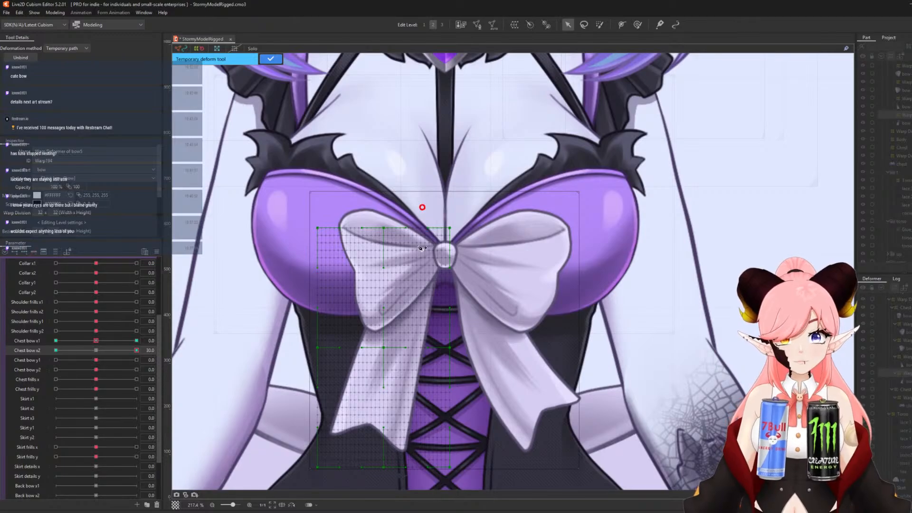
click(412, 274)
click(389, 346)
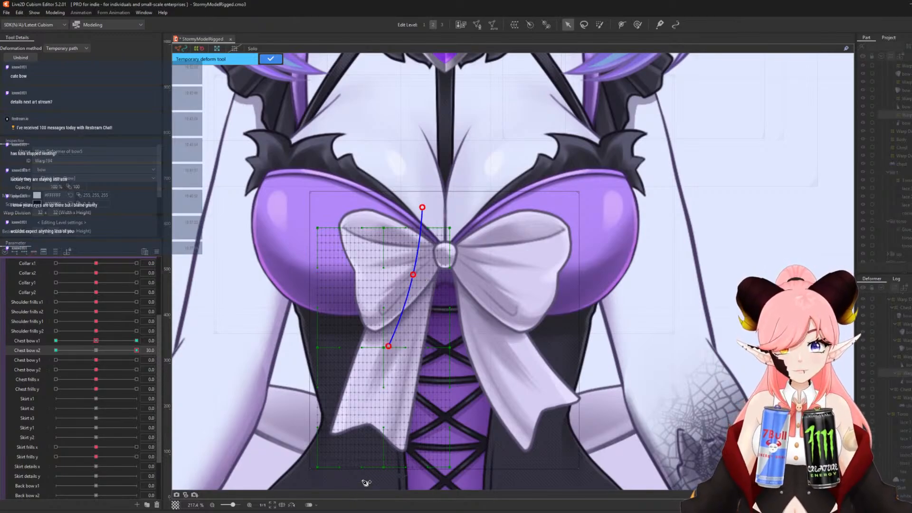
drag(366, 481, 422, 478)
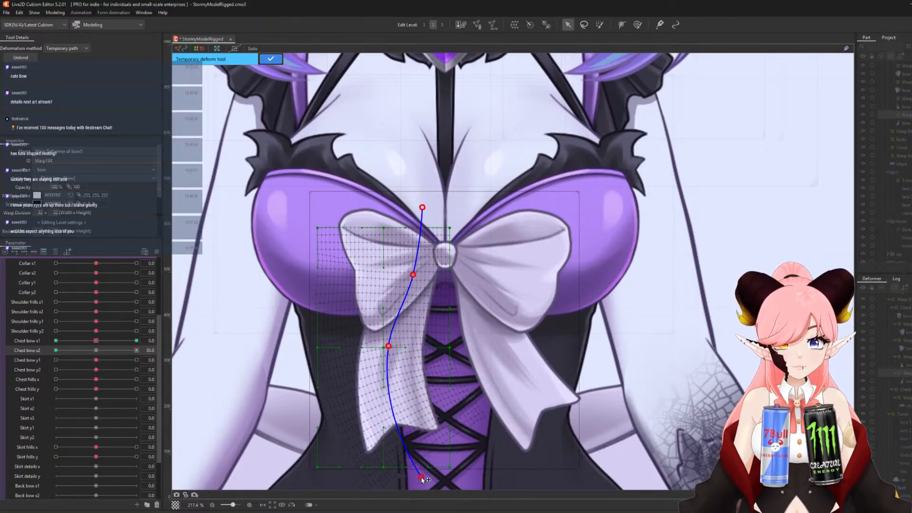
click(278, 60)
Swing the left-hand tail's lower end outward and up at Chest bow x2 -30 with a temporary deform path, and reset the parameter to 0.
click(56, 350)
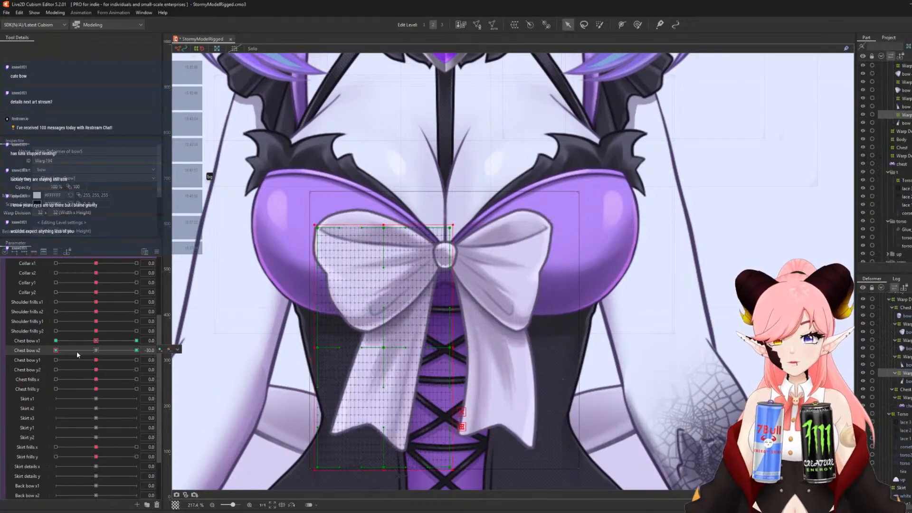
key(t)
click(426, 208)
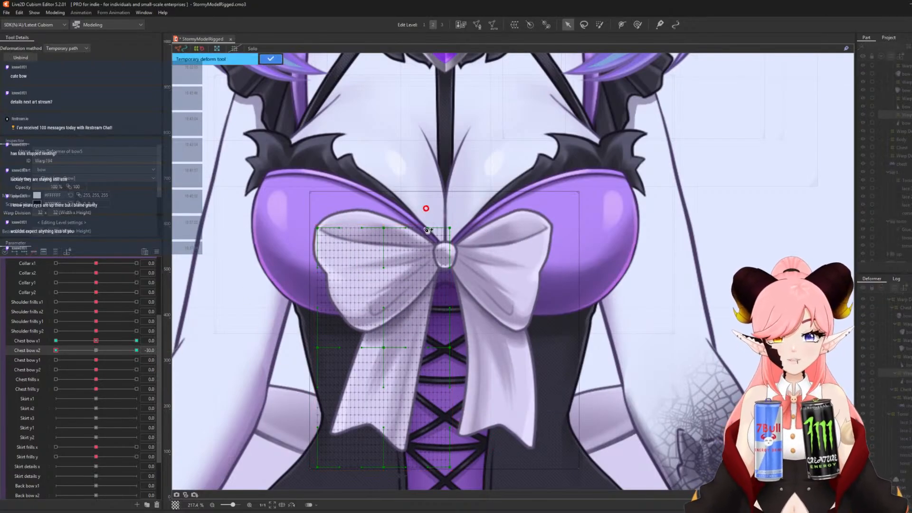
click(412, 263)
click(390, 350)
click(355, 481)
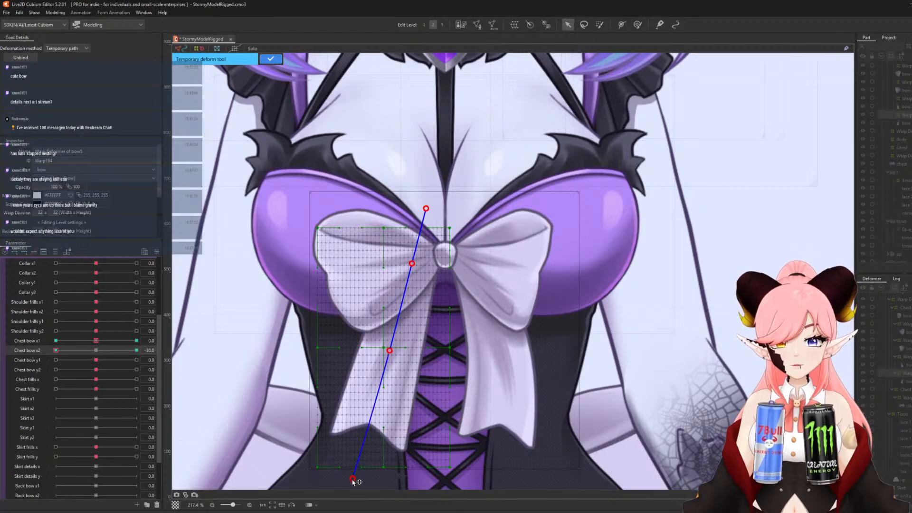
drag(356, 481, 304, 455)
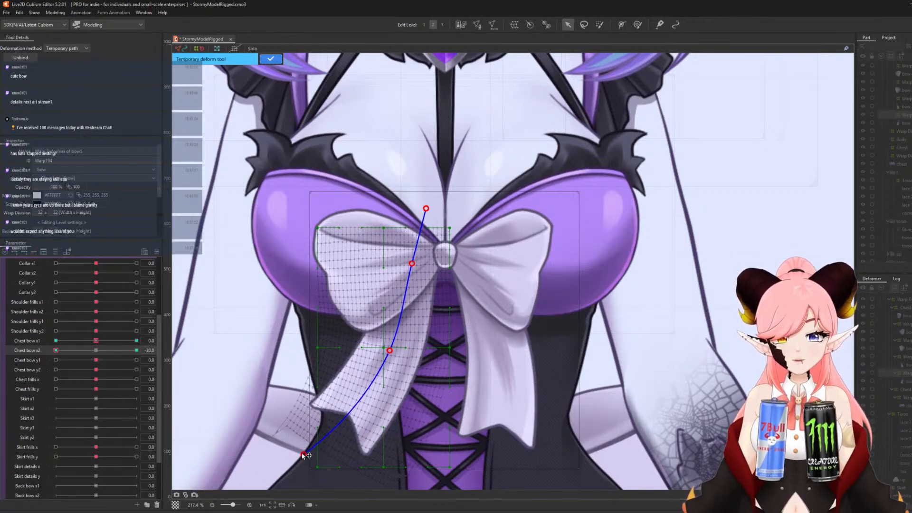
click(269, 61)
click(96, 350)
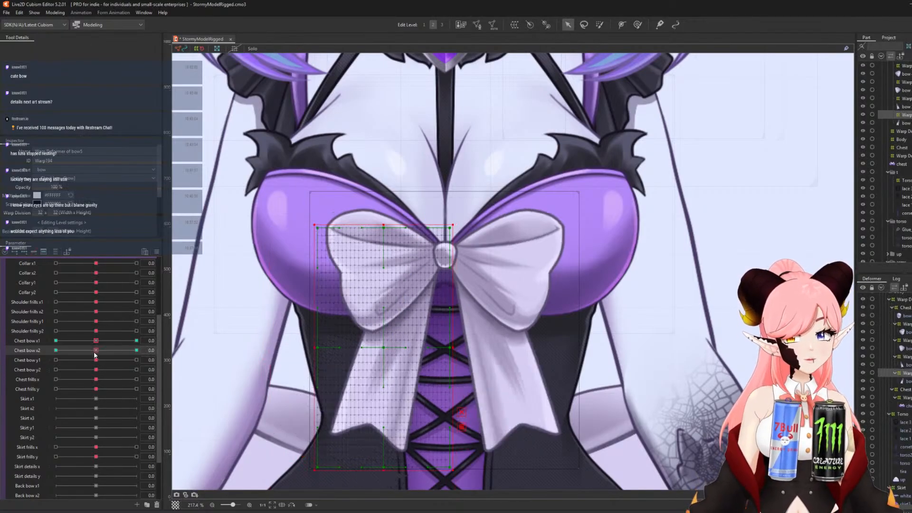
Apply Extended Interpolation to the left-hand tail's Chest bow x2 keys with Ellipse Interpolation, and adjust the number of interpolation points.
click(31, 362)
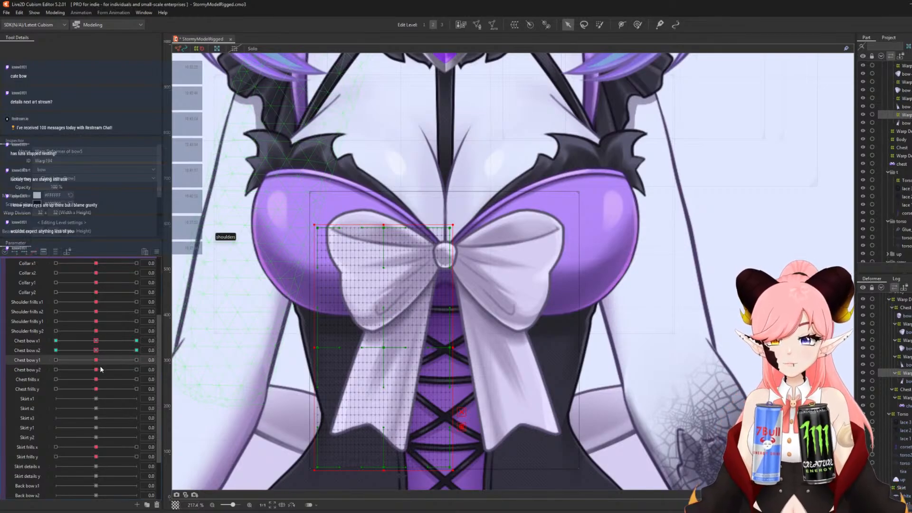
click(96, 350)
click(157, 252)
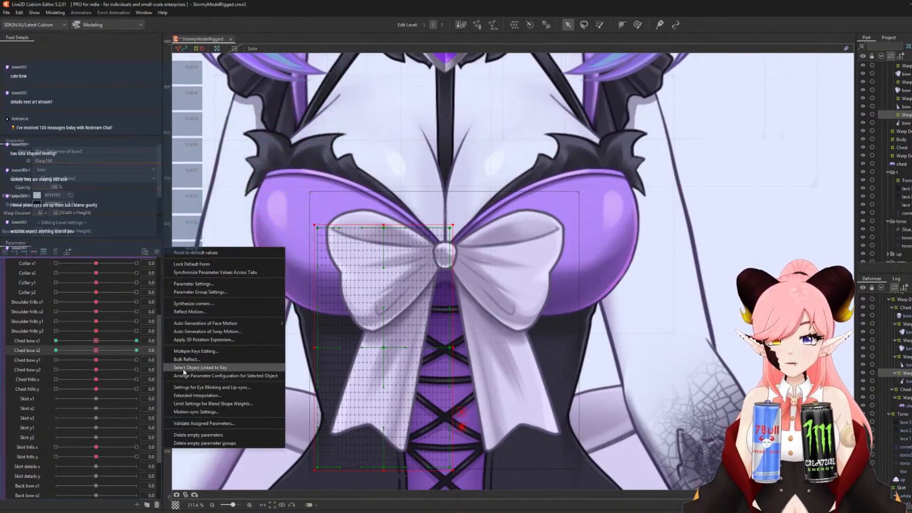
click(199, 396)
click(471, 250)
click(474, 269)
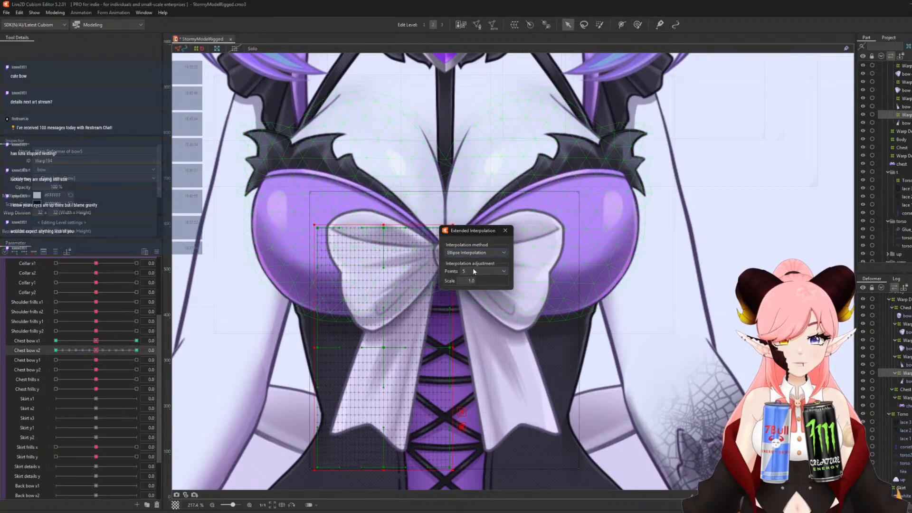
click(473, 271)
click(466, 295)
click(505, 231)
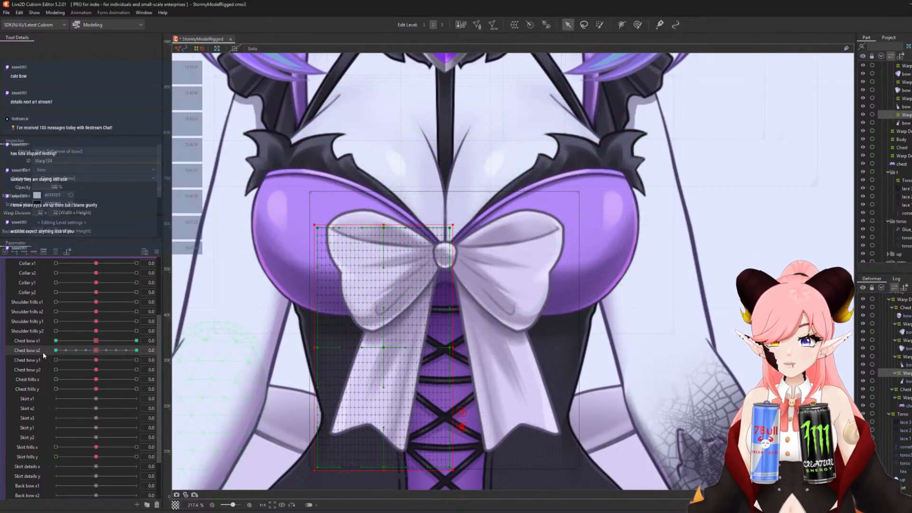
Add three keyforms to Chest bow y1 and pull the left-hand tail's middle up and slightly outward at 30 with a temporary deform path.
click(137, 360)
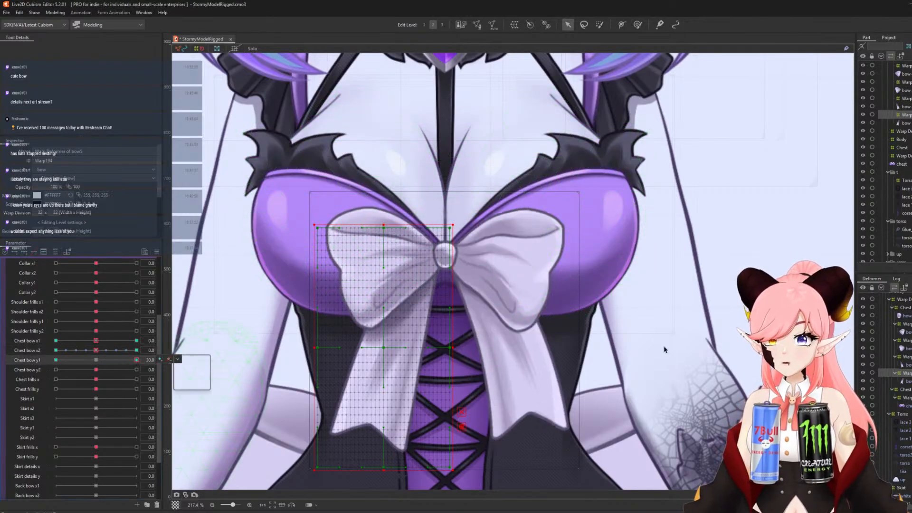
key(ctrl+t)
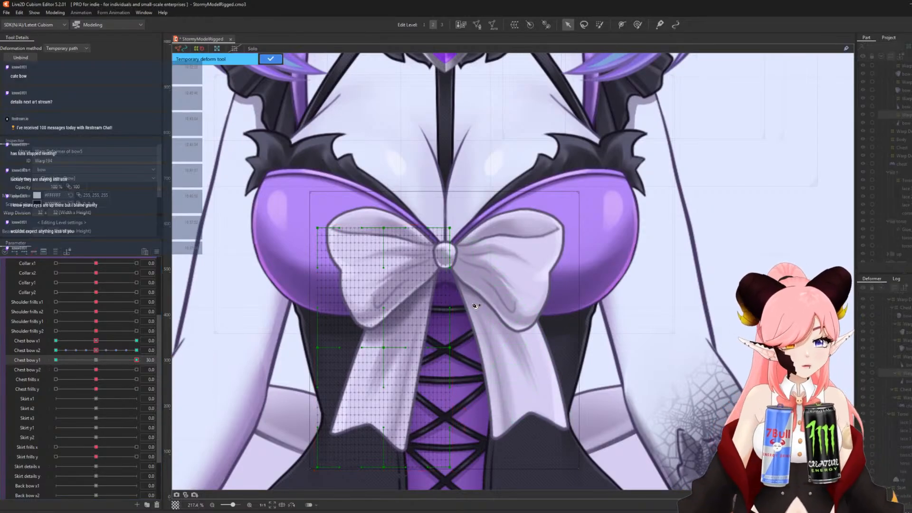
click(421, 207)
click(406, 274)
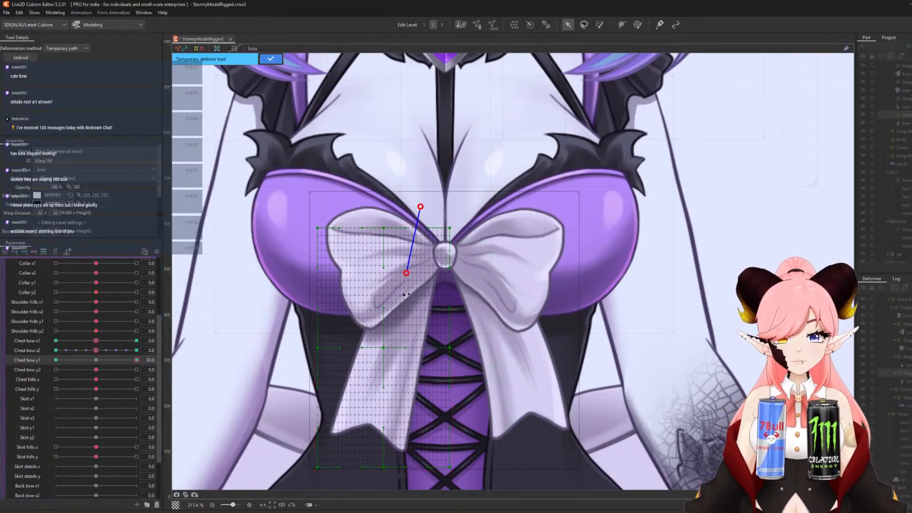
click(384, 349)
click(346, 483)
drag(386, 350, 378, 327)
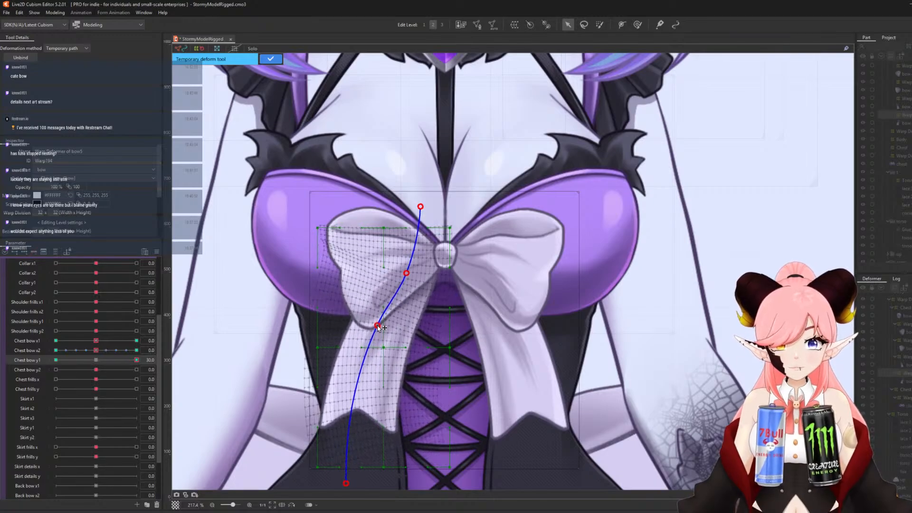
click(273, 60)
Pull the left-hand tail's middle down and inward at Chest bow y1 -30 with a temporary deform path, and reset the parameter to 0.
click(55, 361)
key(t)
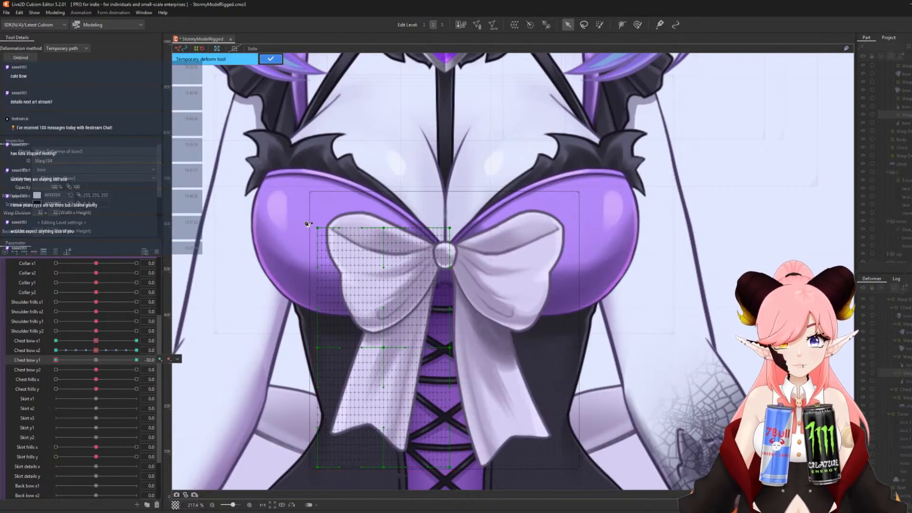
click(404, 200)
click(401, 259)
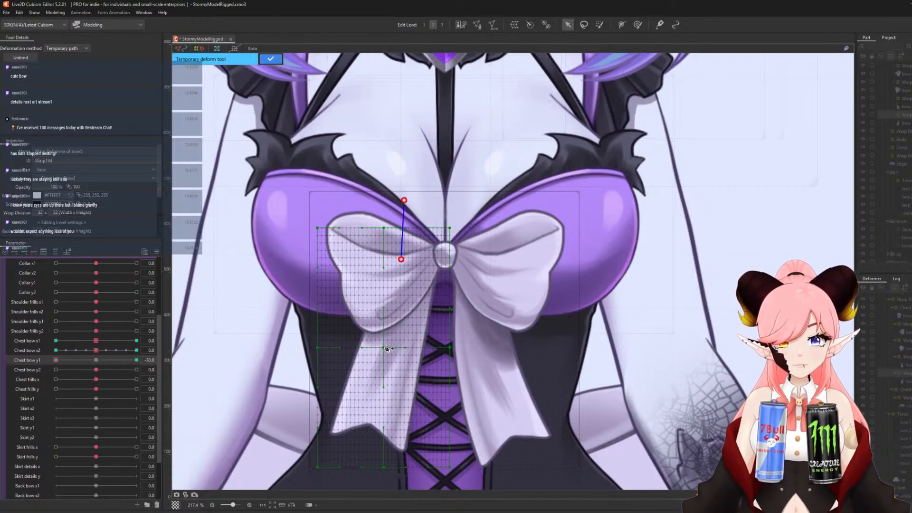
click(385, 348)
click(350, 487)
drag(385, 348, 397, 364)
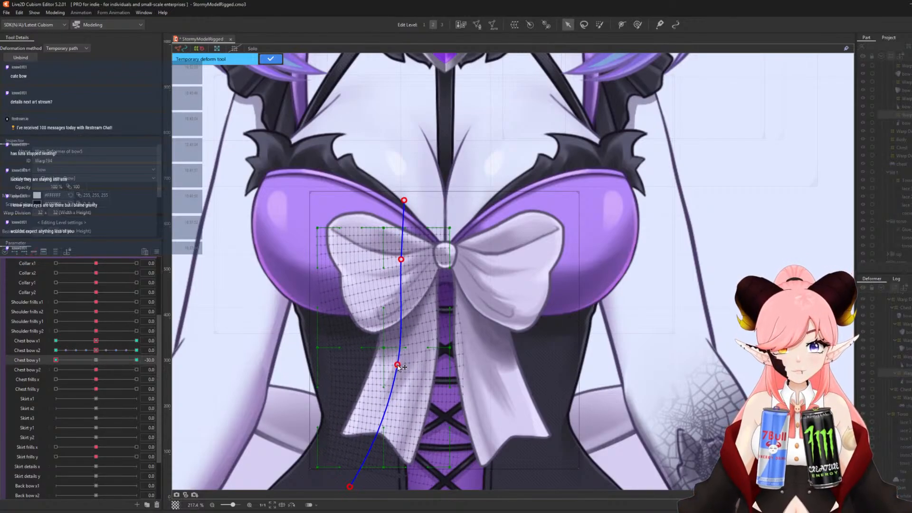
click(270, 59)
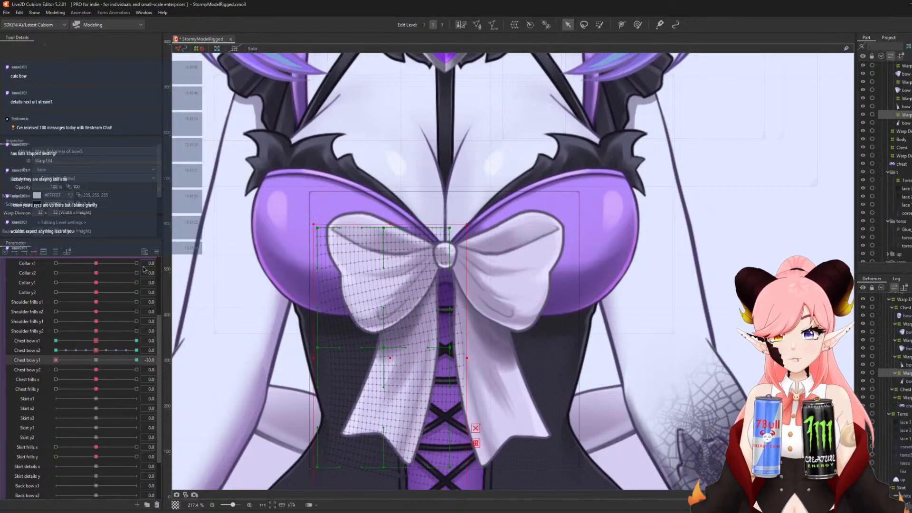
click(97, 362)
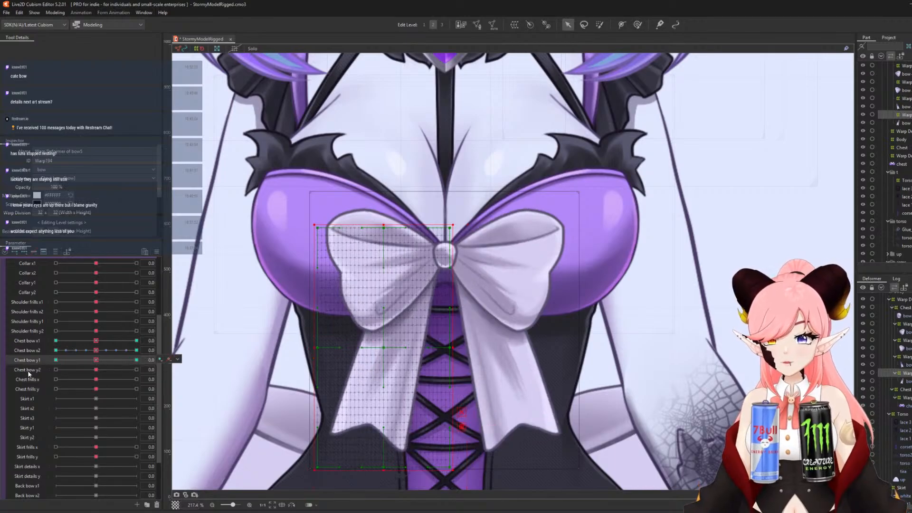
Add three keyforms to Chest bow y2 and swing the left-hand tail's lower end up and outward at 30 with a temporary deform path.
click(135, 370)
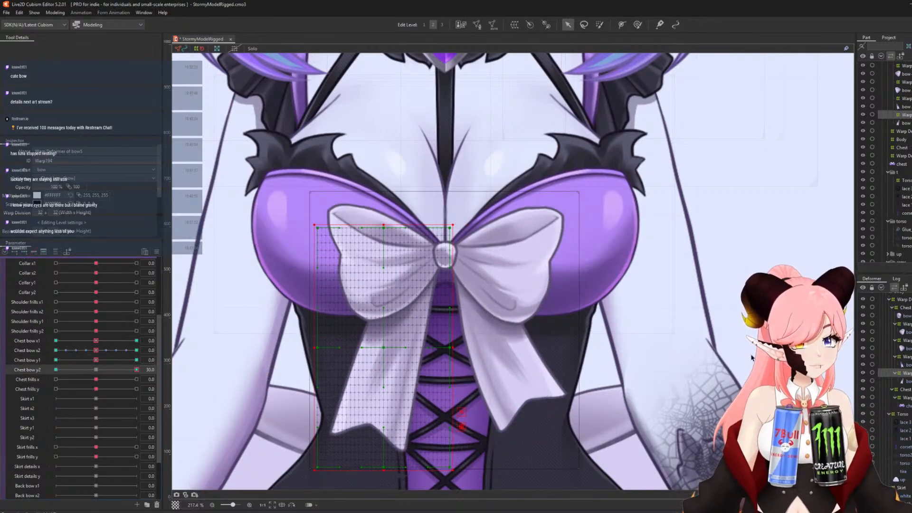
key(ctrl+t)
click(419, 205)
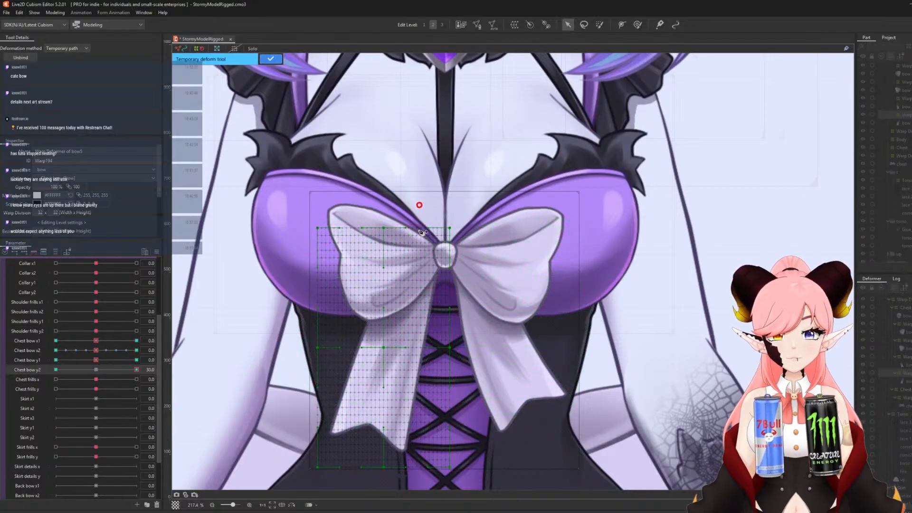
click(387, 347)
click(375, 480)
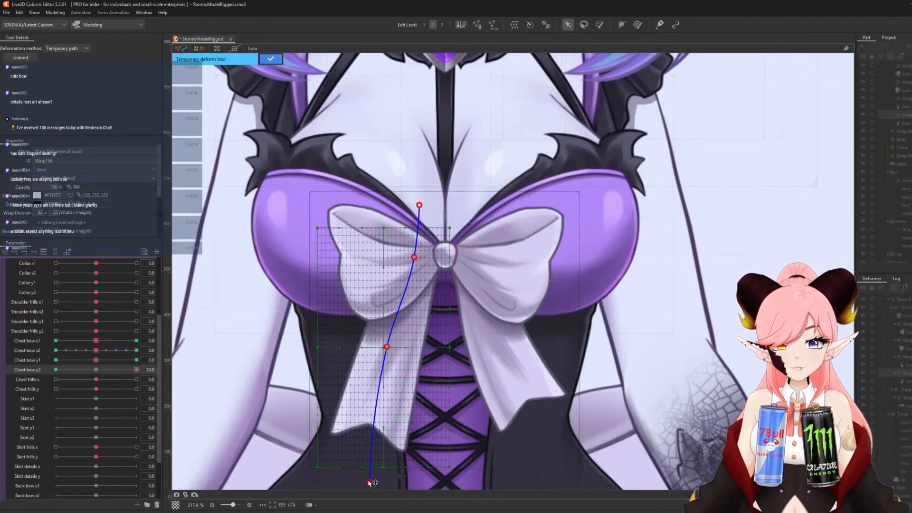
drag(375, 481, 347, 449)
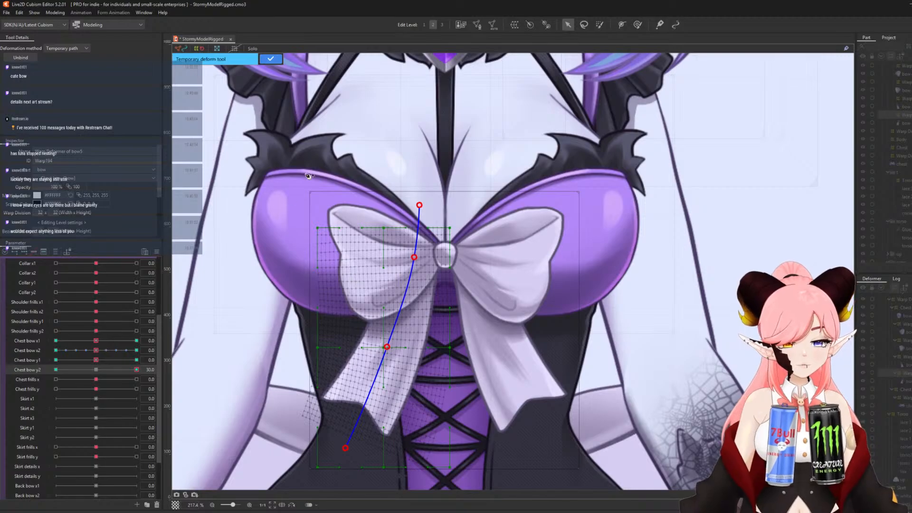
click(274, 58)
Swing the left-hand tail's lower end down and inward at Chest bow y2 -30 with a temporary deform path.
click(55, 369)
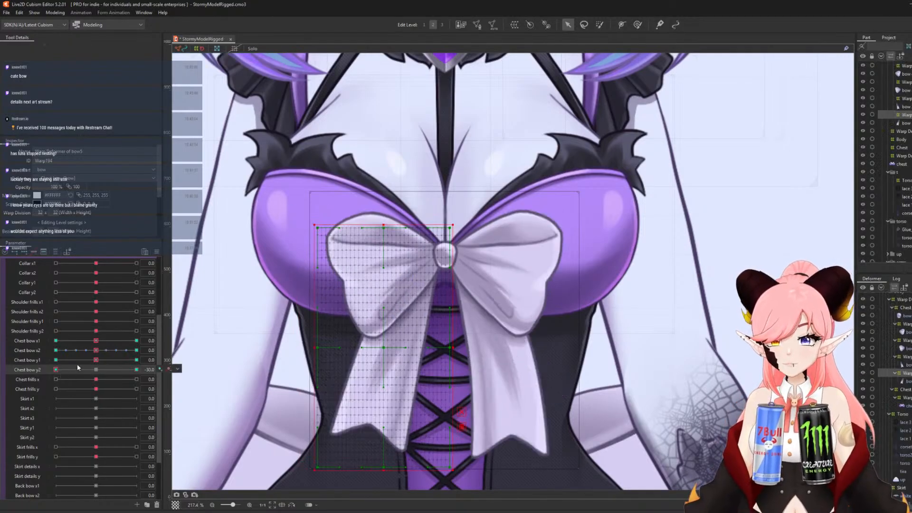
key(t)
click(426, 206)
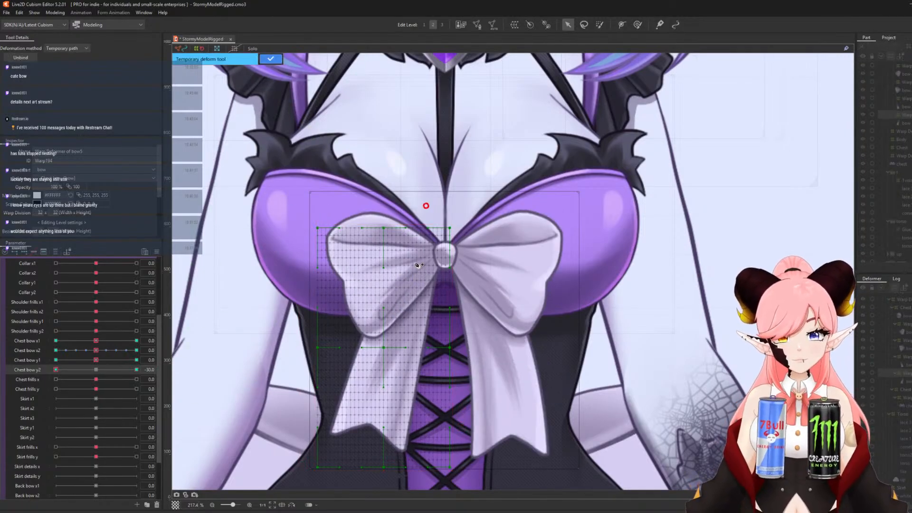
click(382, 348)
click(367, 482)
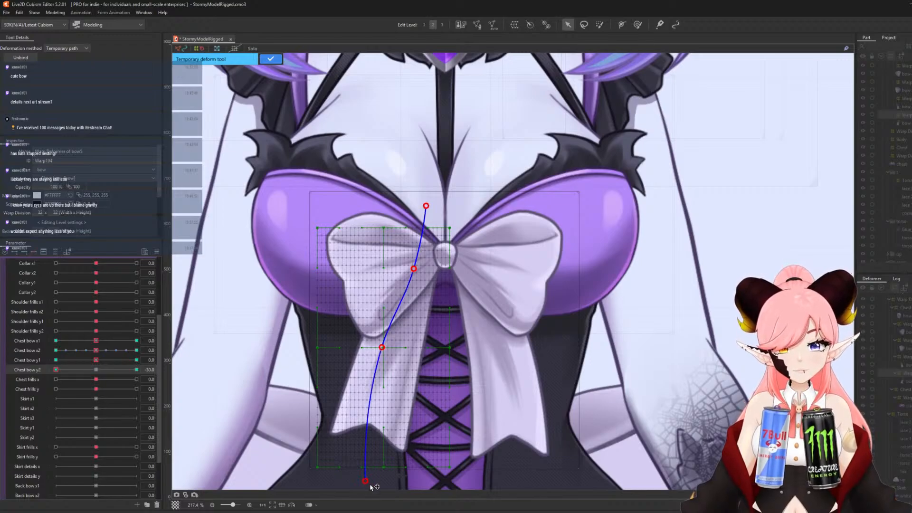
drag(367, 482, 395, 502)
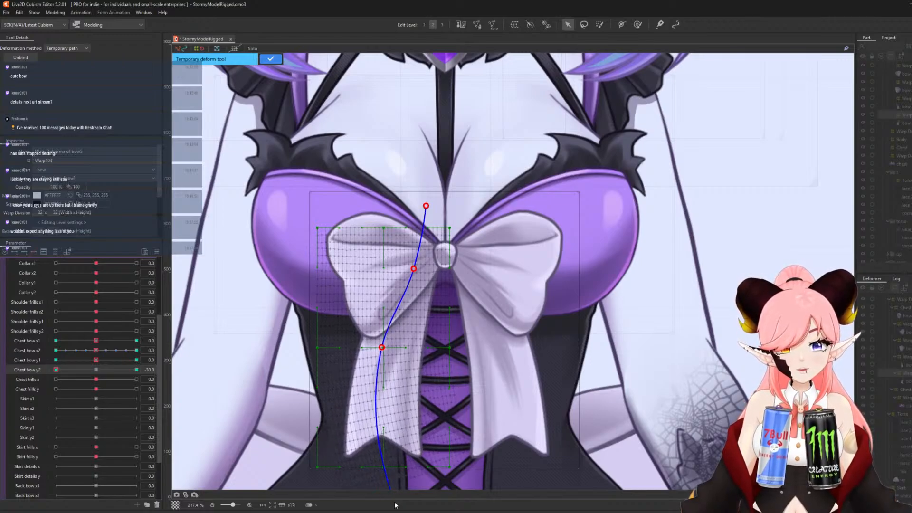
click(270, 59)
Brush-select the upper points of the left-hand tail's deformer and restore their neutral shape at Chest bow x1 30 and -30.
key(b)
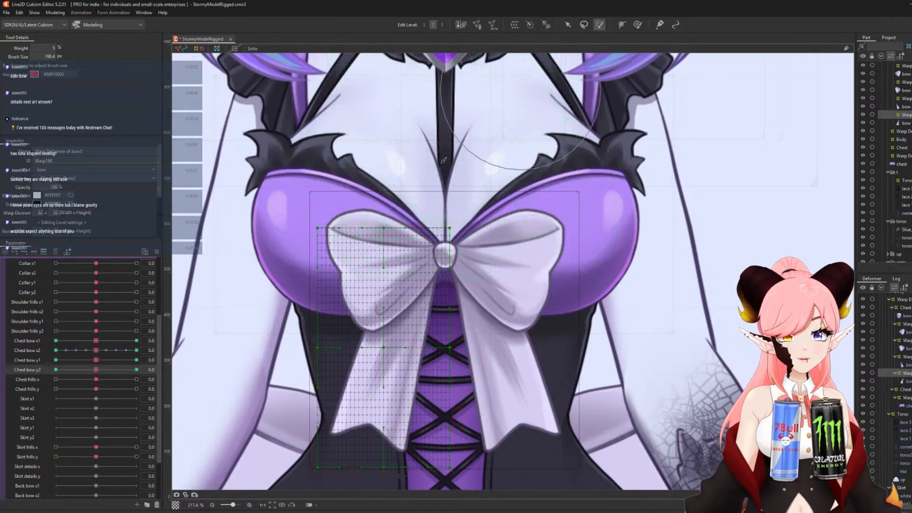
mouse_move(442, 163)
mouse_down()
mouse_move(391, 153)
mouse_move(306, 164)
mouse_move(414, 218)
mouse_move(246, 186)
mouse_move(301, 249)
mouse_move(220, 265)
mouse_move(414, 284)
mouse_move(257, 338)
mouse_up()
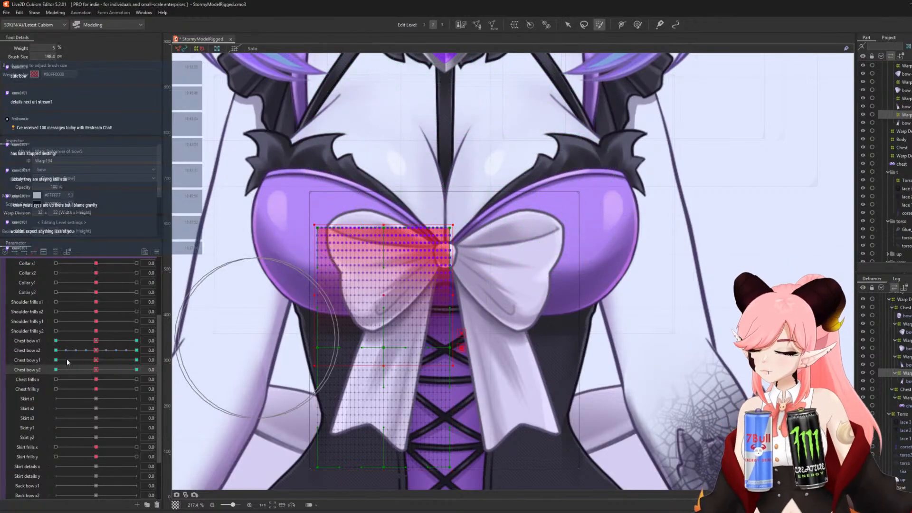
click(128, 338)
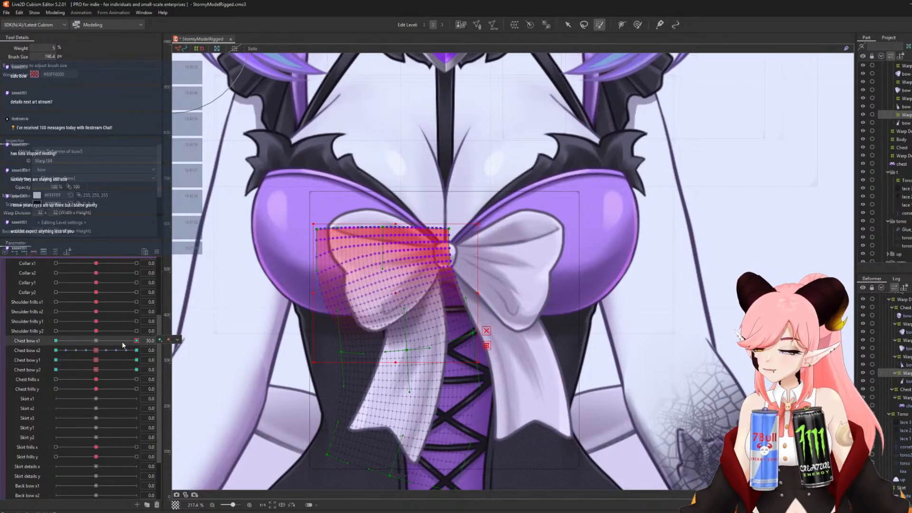
click(89, 342)
click(69, 341)
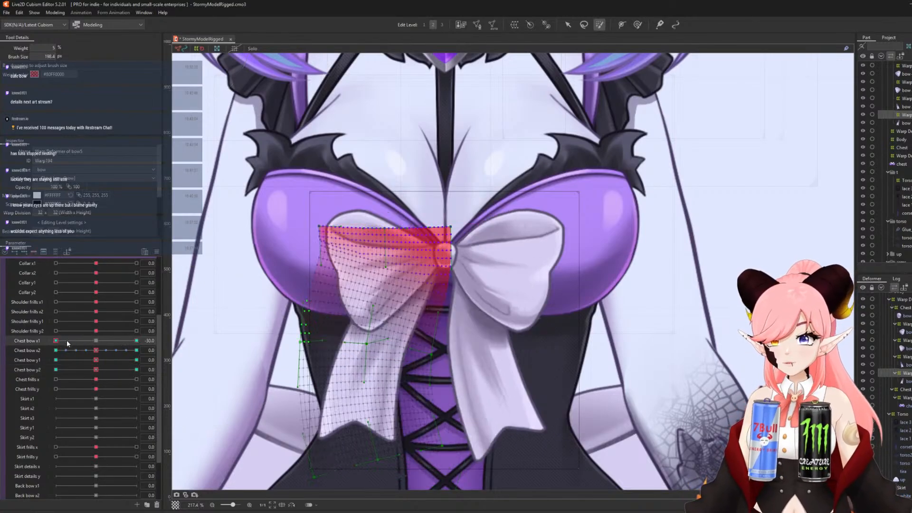
click(96, 340)
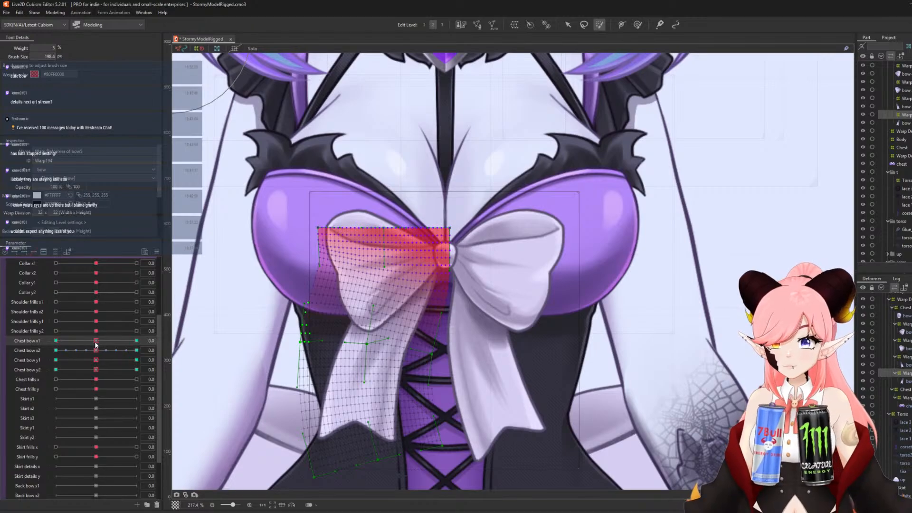
Restore the neutral shape of the brush-selected upper points at the 30 and -30 keys of Chest bow x2, y1 and y2.
click(137, 350)
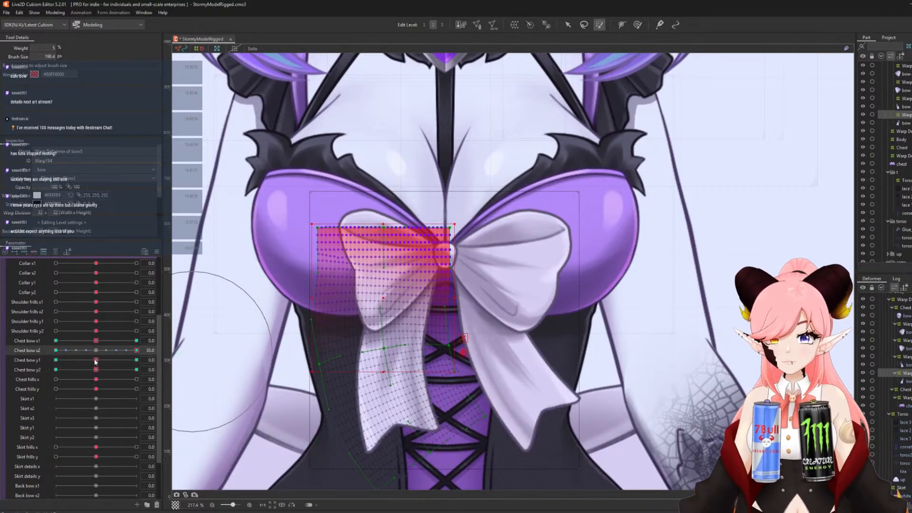
click(56, 350)
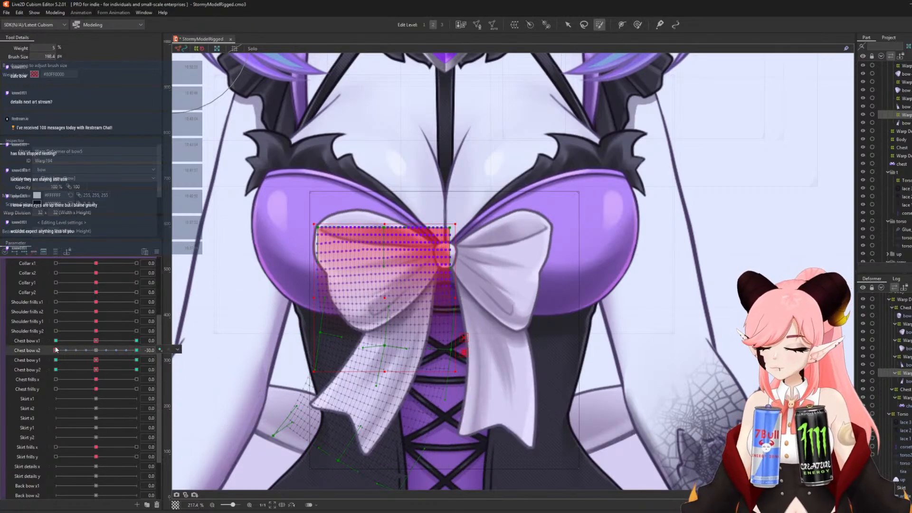
click(95, 350)
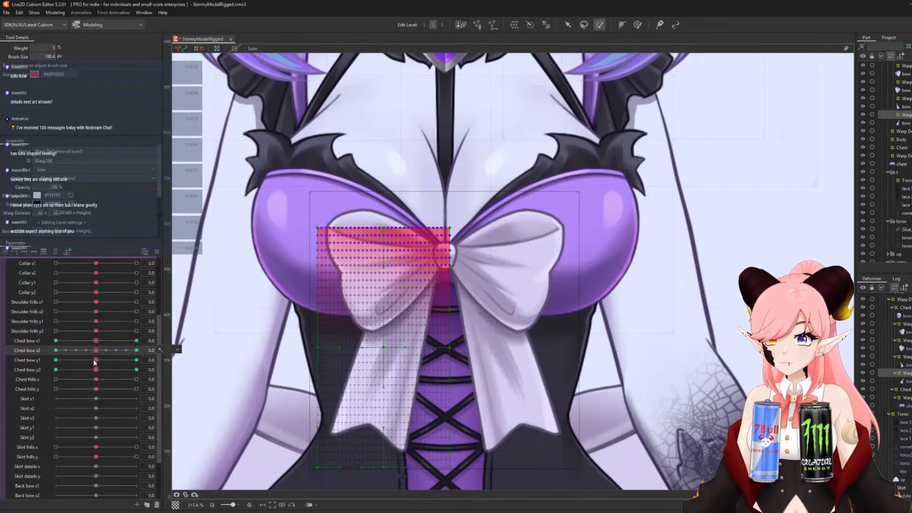
click(136, 359)
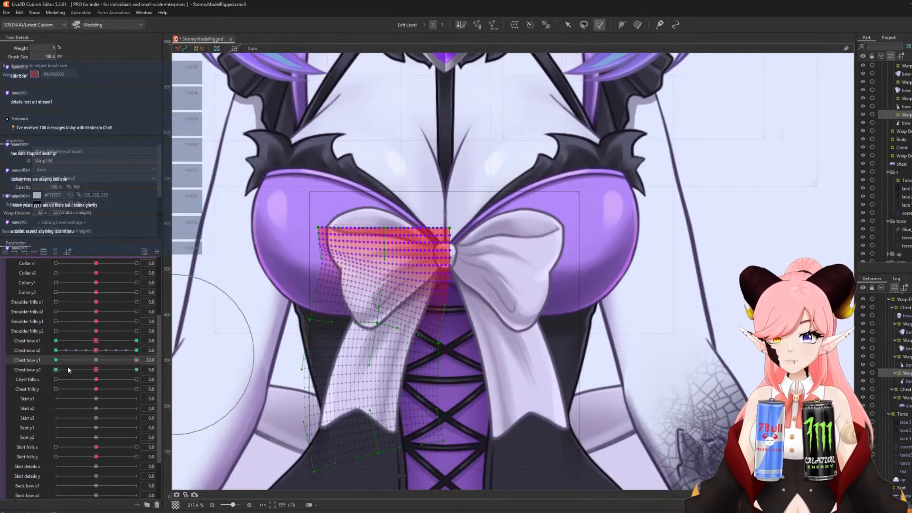
click(56, 360)
click(95, 359)
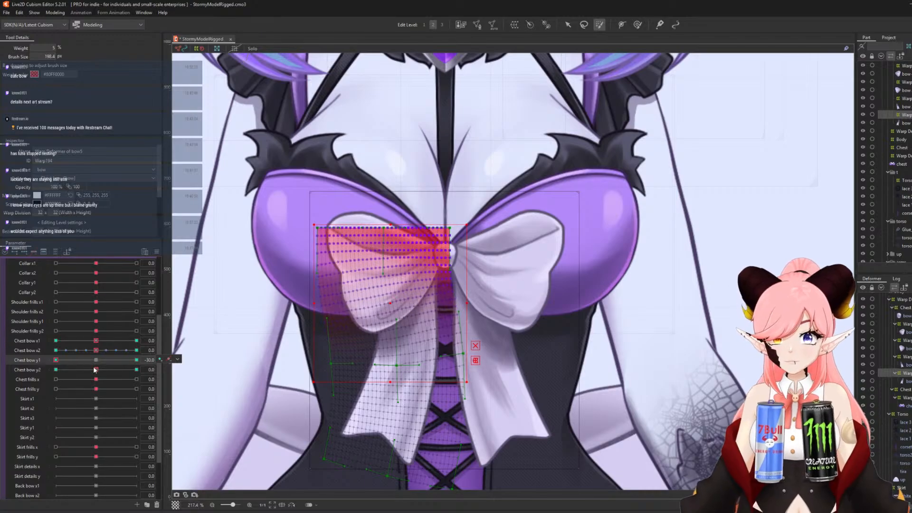
click(136, 369)
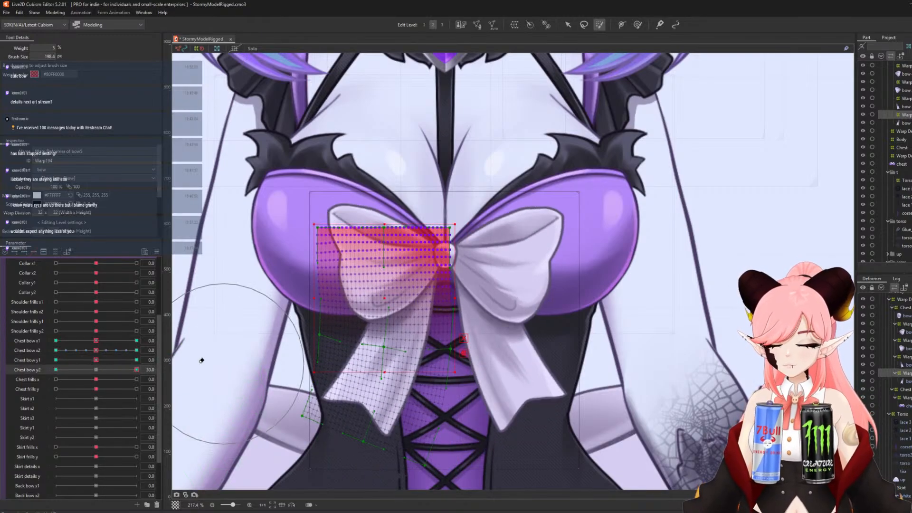
click(70, 372)
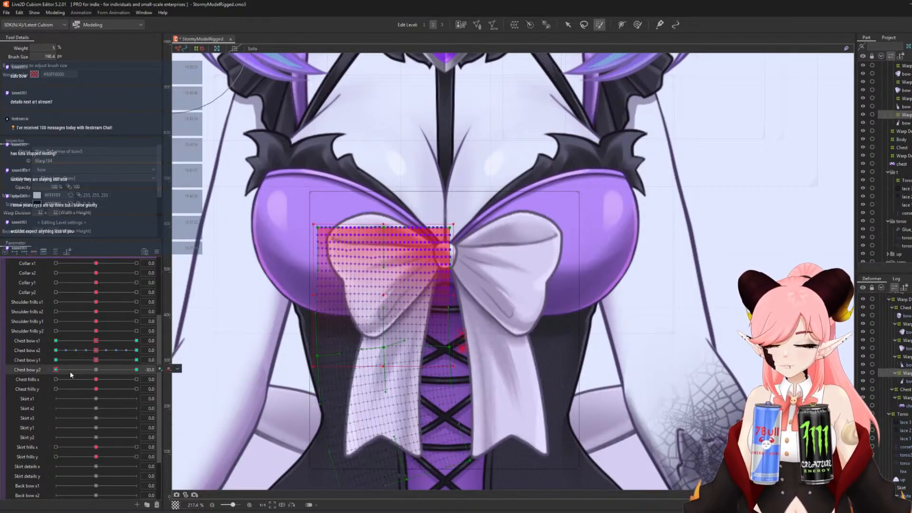
click(97, 370)
Hide the back bow's part folder, bow b, and switch from the brush selection back to the arrow tool.
scroll(368, 176, down, 6)
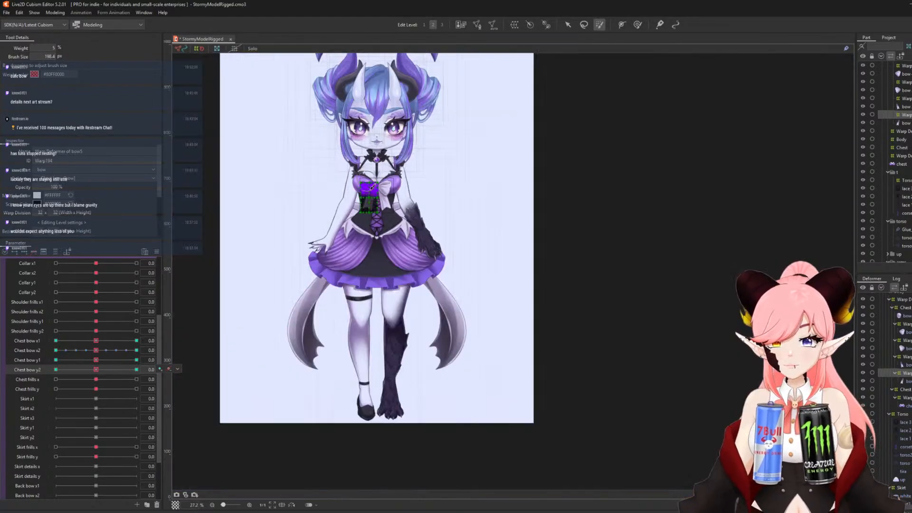
scroll(355, 222, up, 1)
scroll(354, 224, down, 1)
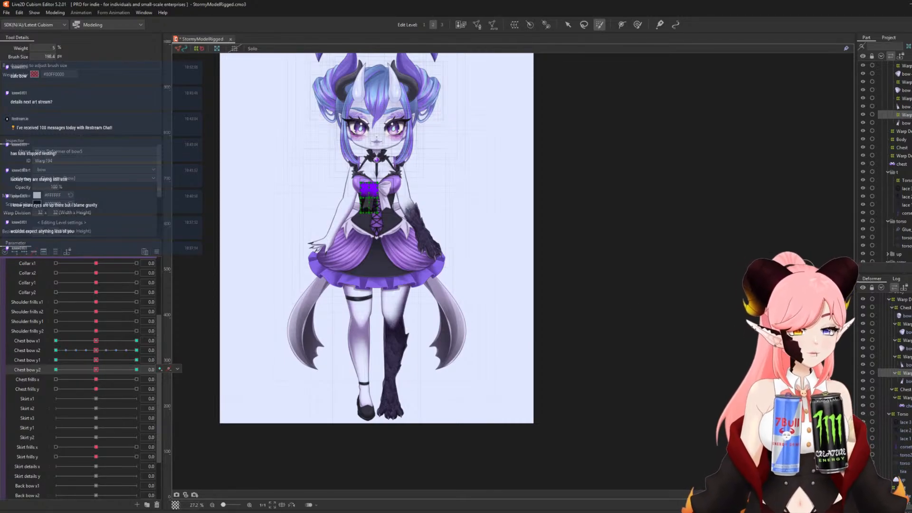
scroll(886, 156, down, 4)
scroll(886, 156, down, 8)
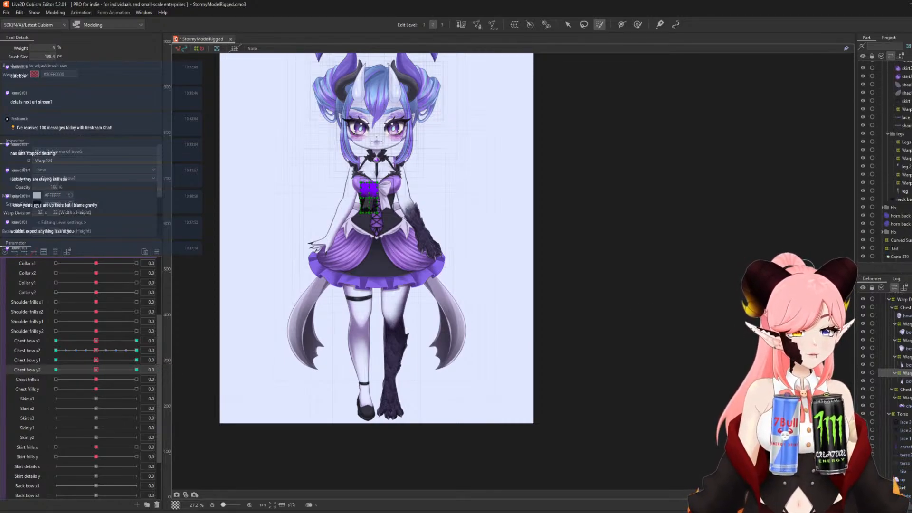
scroll(864, 155, down, 4)
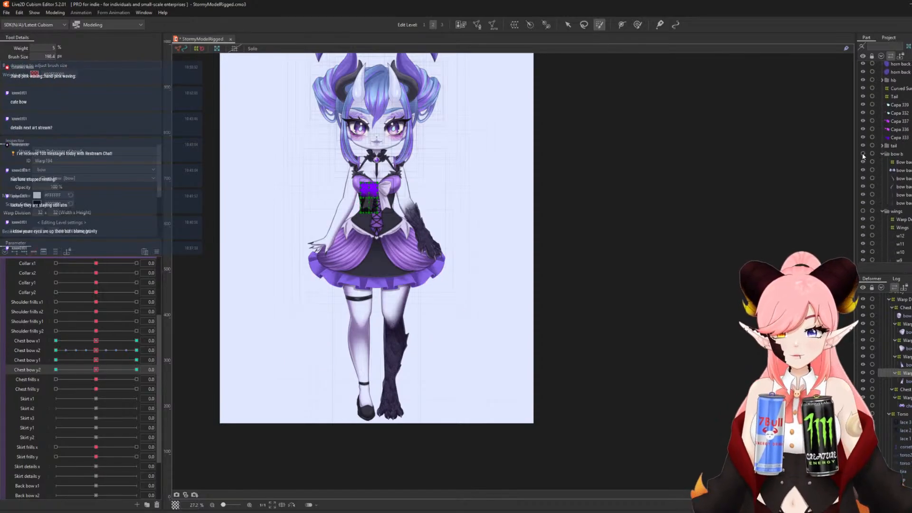
scroll(380, 204, up, 4)
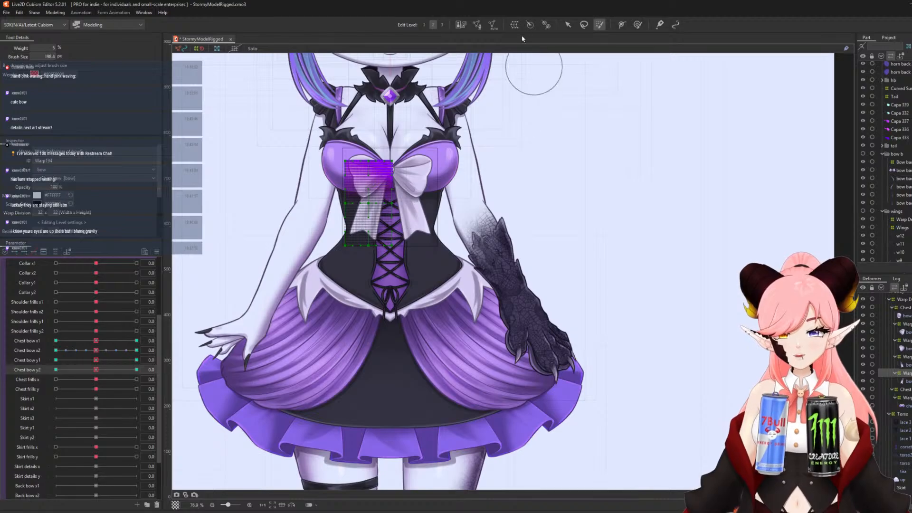
click(568, 24)
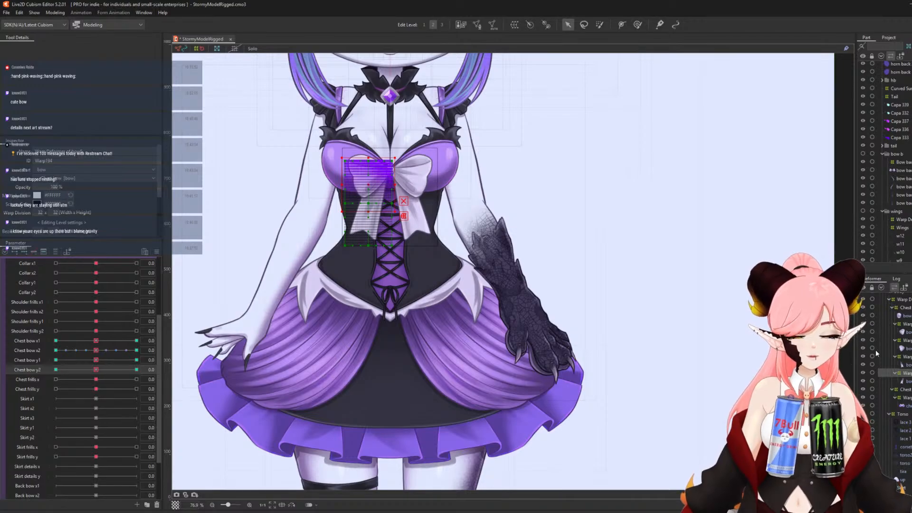
Create one warp deformer around all the skirt pieces together with the hem lace's existing warp deformer.
scroll(876, 350, down, 1)
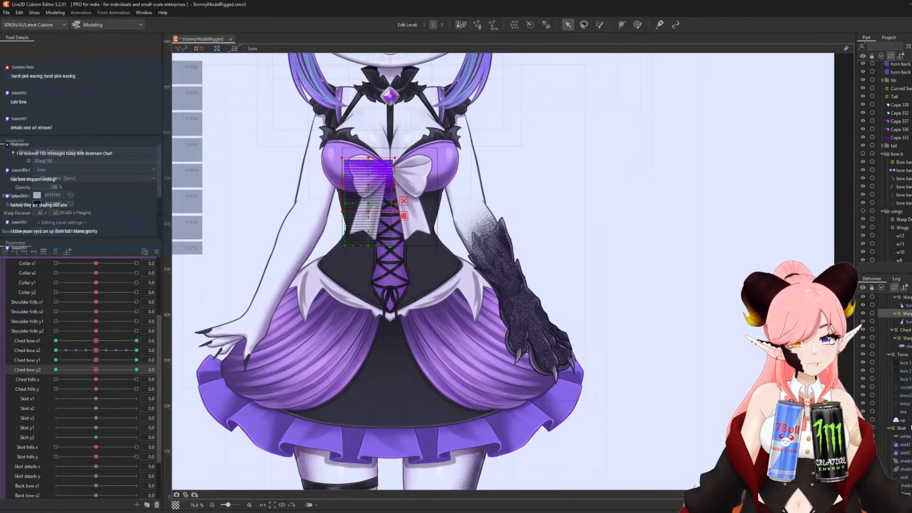
click(903, 420)
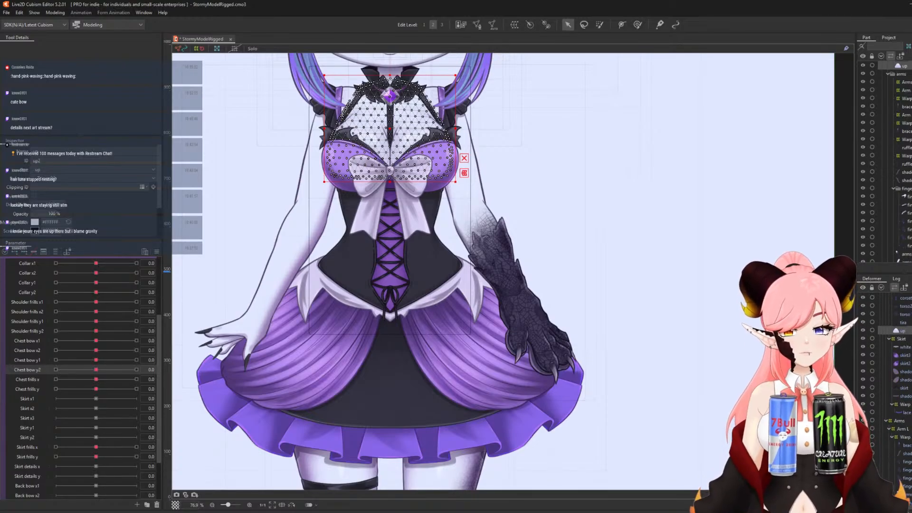
click(905, 347)
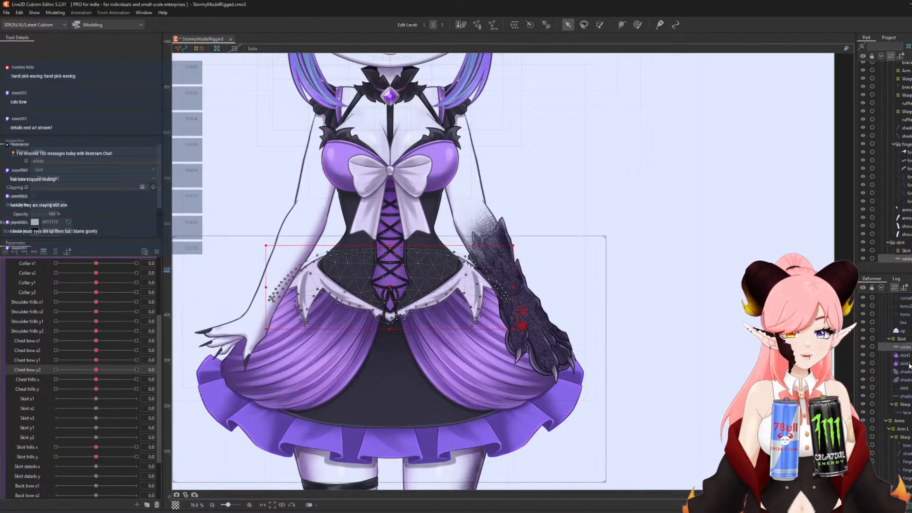
shift+click(903, 396)
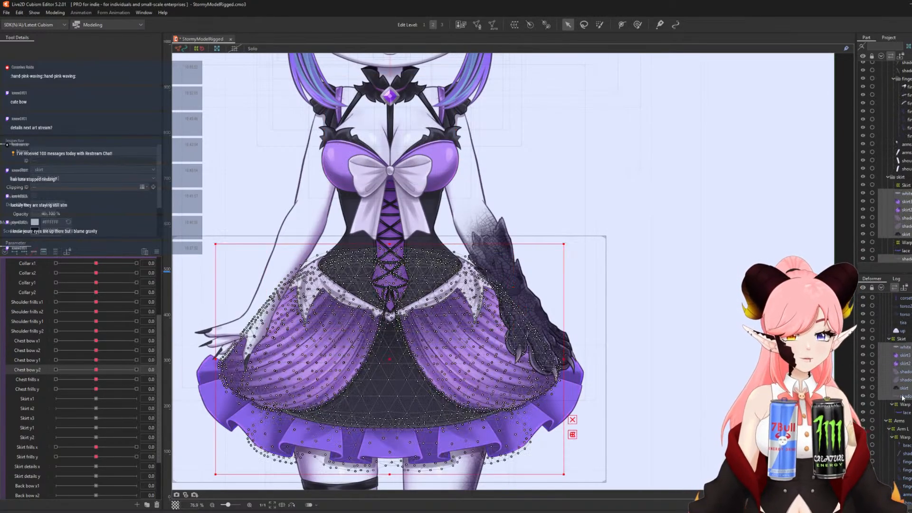
shift+click(905, 404)
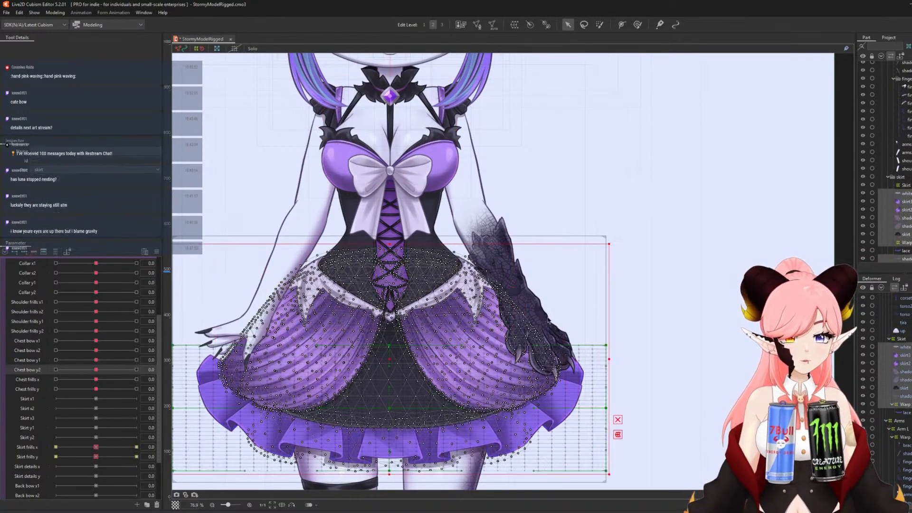
click(515, 27)
key(Return)
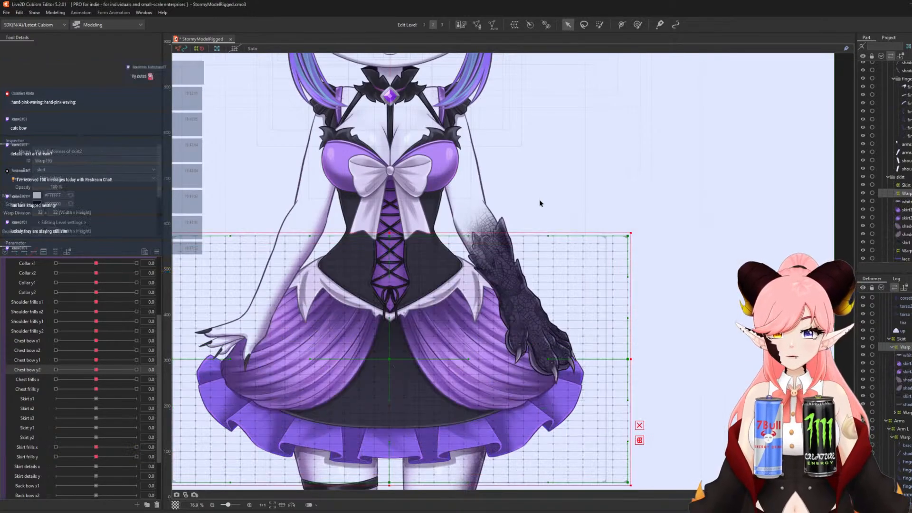
Add three keys to Skirt x1 for the new skirt deformer and set the parameter to 30.
scroll(539, 202, down, 3)
scroll(521, 238, up, 1)
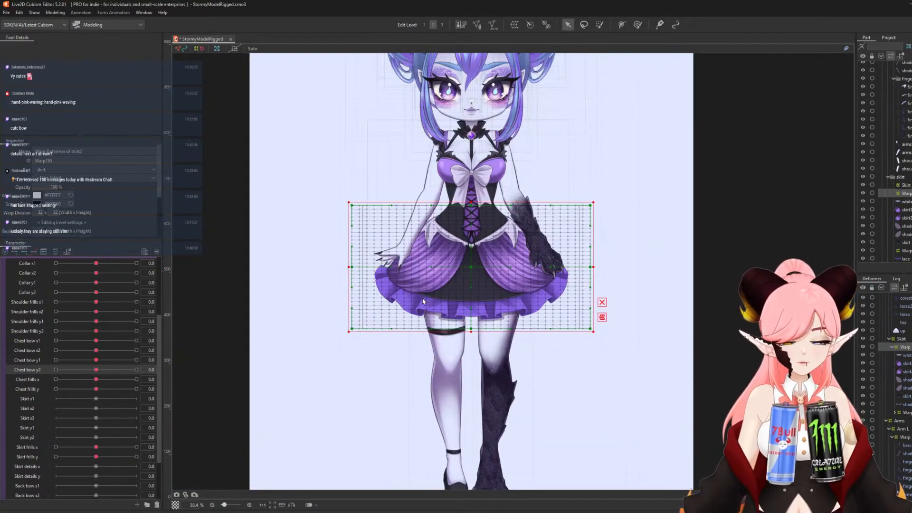
click(28, 399)
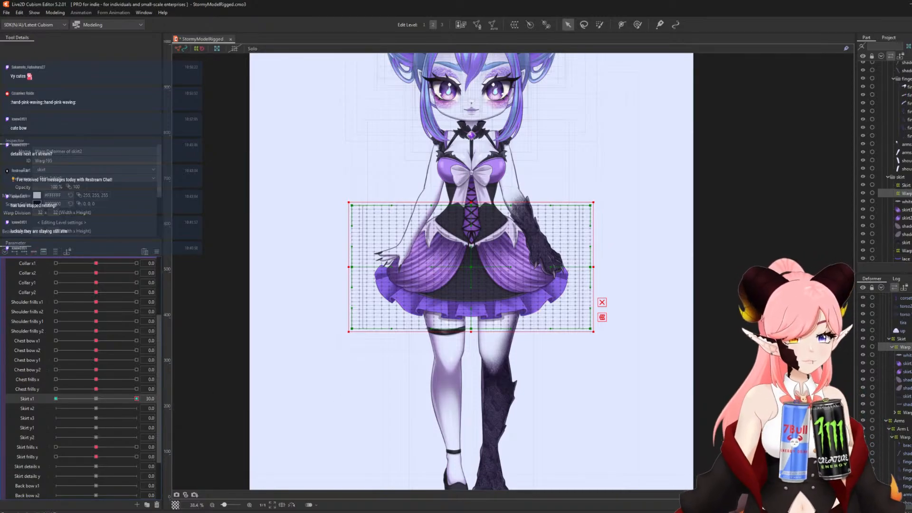
scroll(632, 209, up, 3)
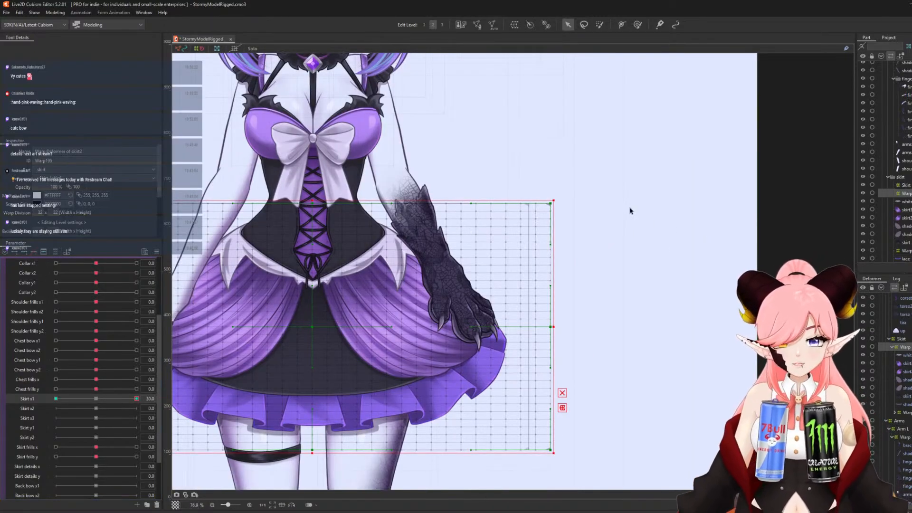
scroll(615, 197, down, 3)
scroll(525, 195, up, 1)
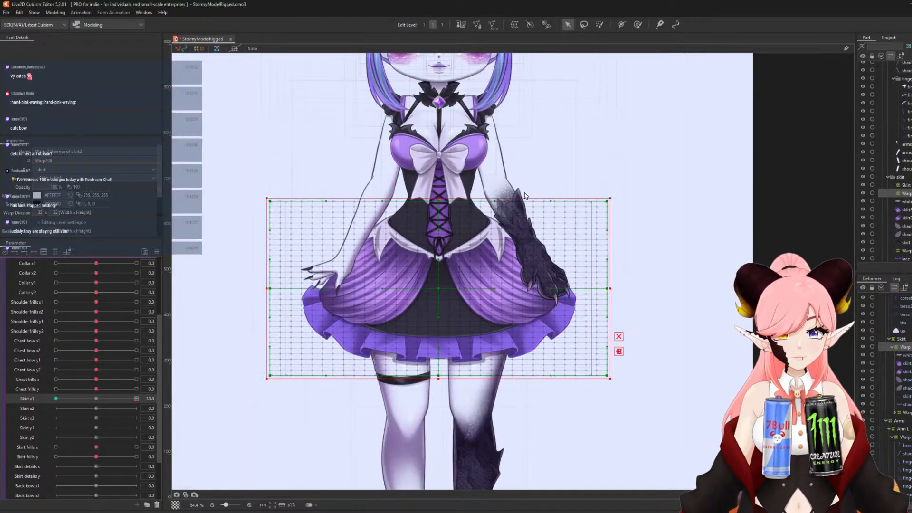
Swing the skirt's hem to the right at Skirt x1 30 by bending a temporary deform path along its vertical centre.
key(t)
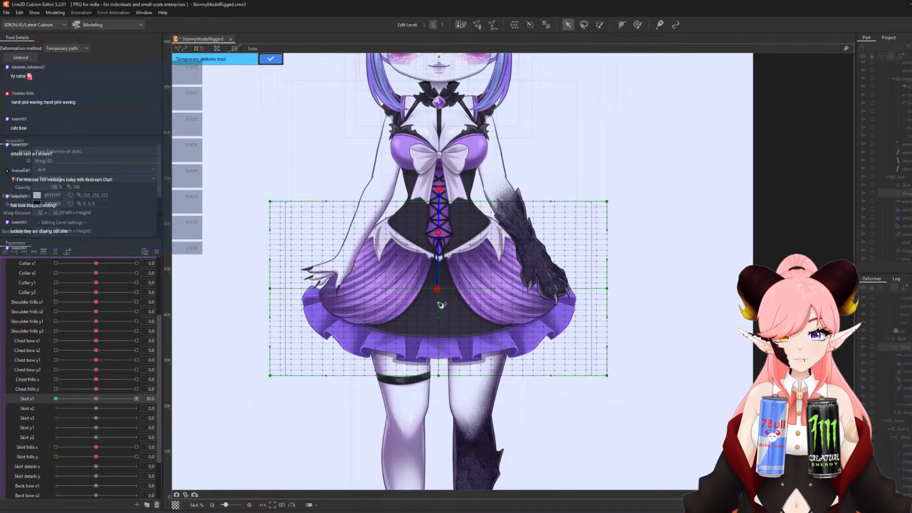
drag(437, 291, 442, 289)
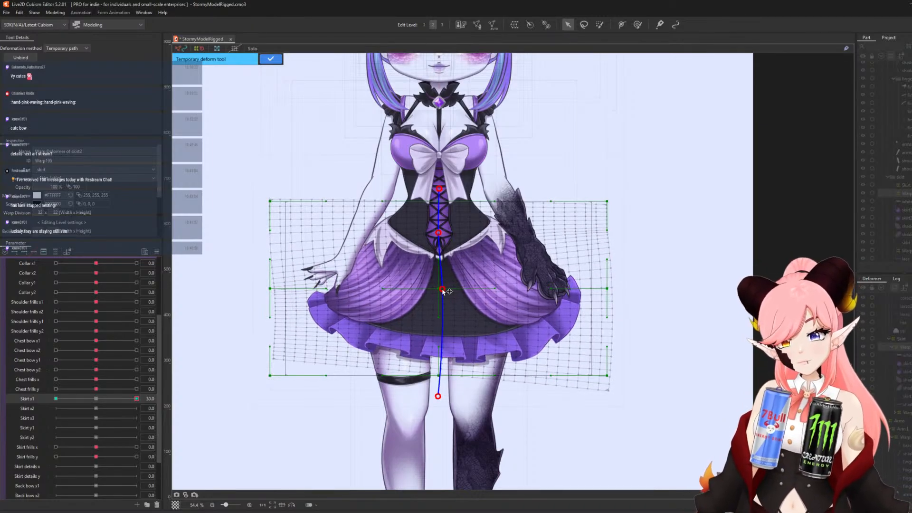
drag(438, 396, 456, 397)
drag(442, 290, 444, 291)
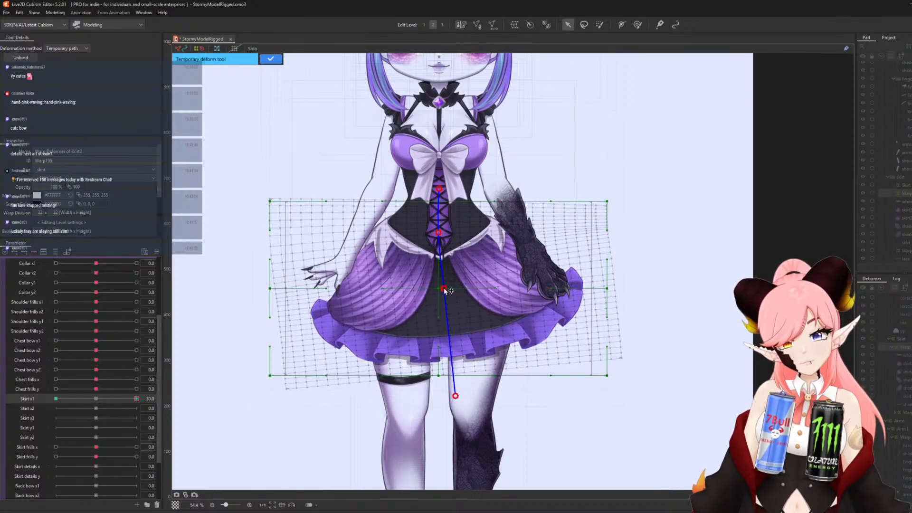
drag(455, 396, 459, 396)
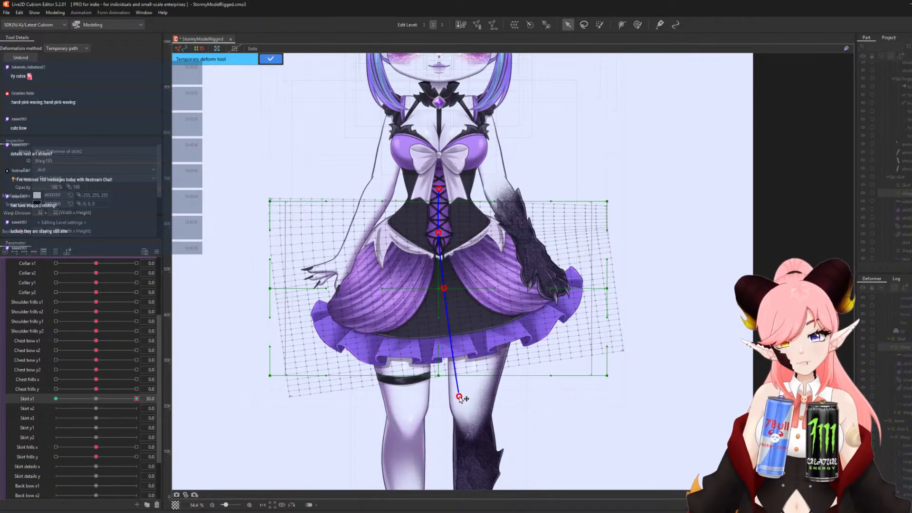
drag(136, 398, 147, 419)
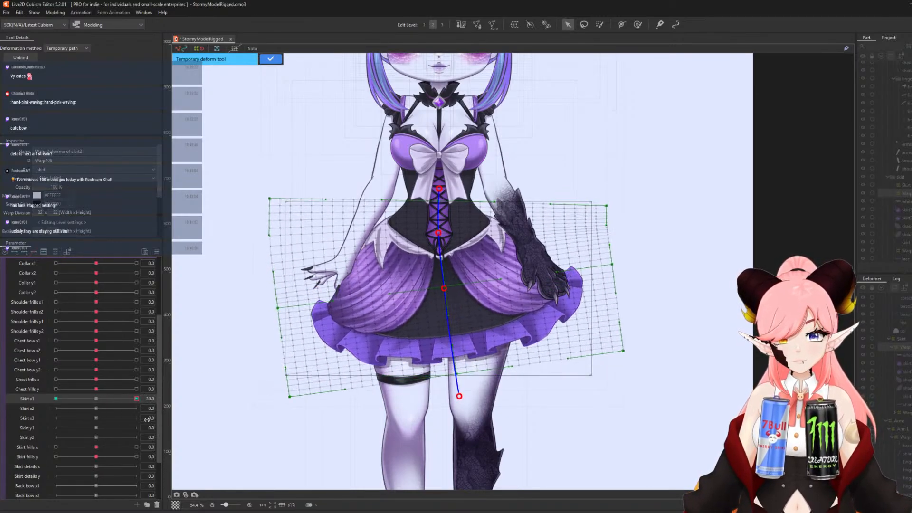
click(271, 59)
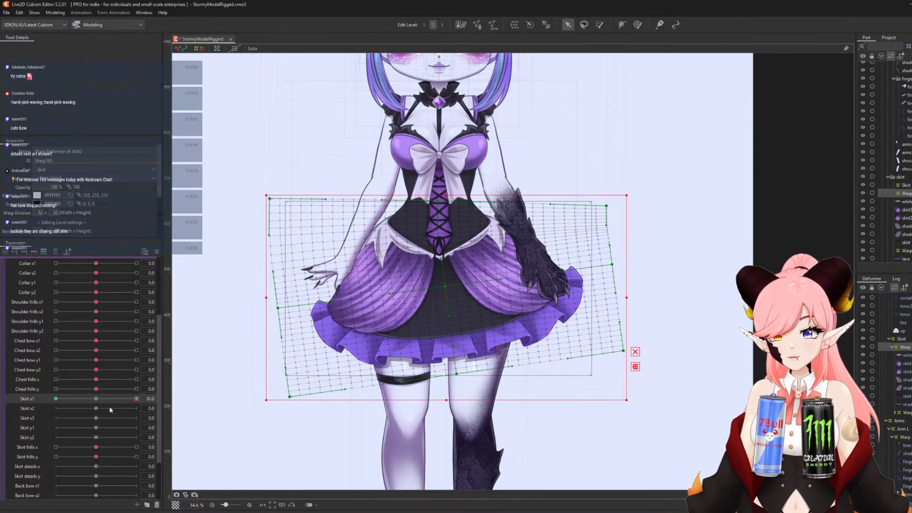
Reflect the skirt deformer's motion horizontally onto the opposite Skirt x1 key and check it at -30.
click(157, 251)
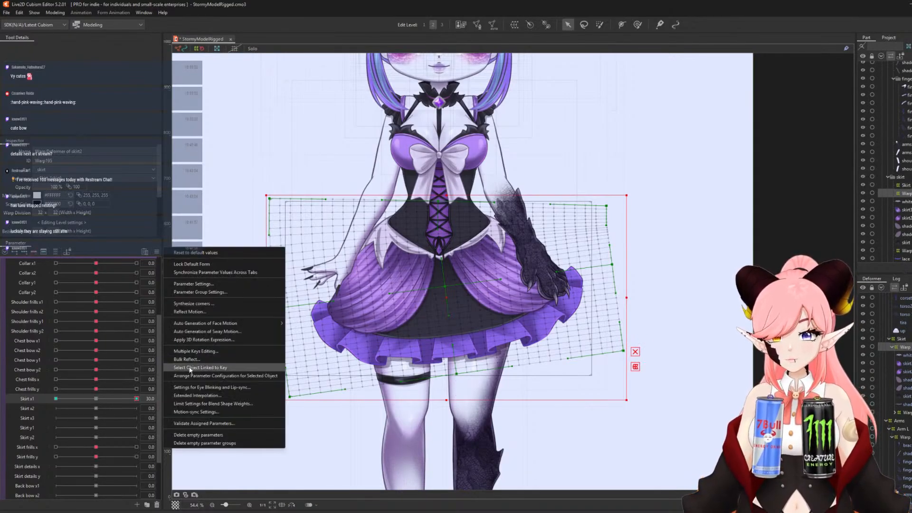
click(191, 312)
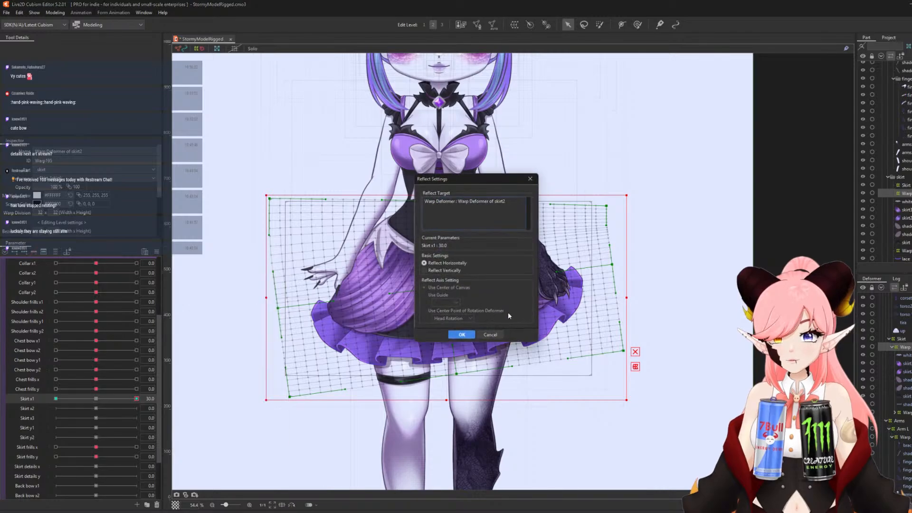
click(463, 334)
drag(130, 403, 1, 397)
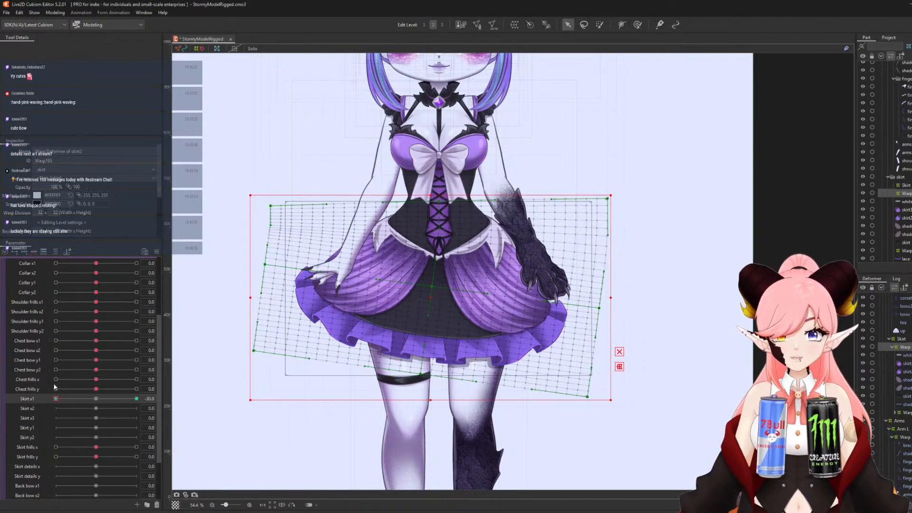
Return Skirt x1 to 0 and switch to the brush selection tool.
click(95, 399)
click(636, 26)
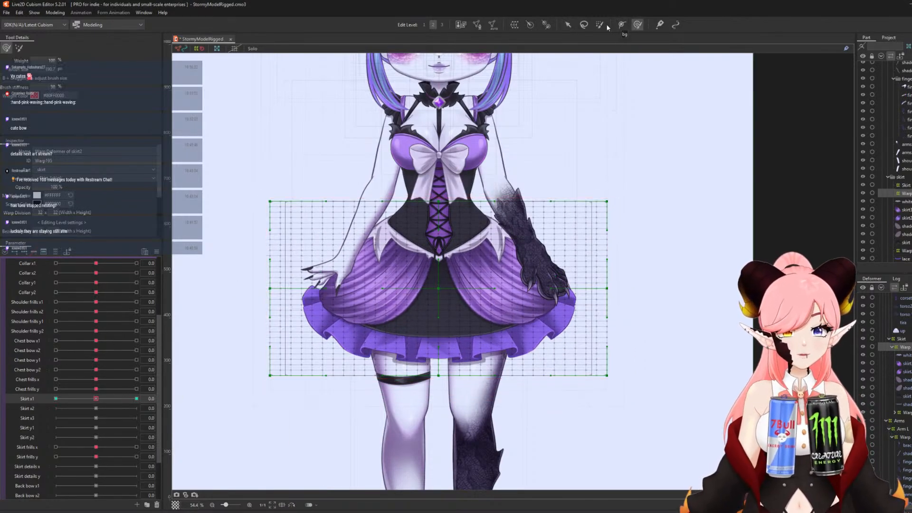
click(601, 26)
key(b)
Try to restore the neutral shape of the brush-selected upper skirt points at Skirt x1 30.
mouse_move(343, 194)
mouse_down()
mouse_move(472, 210)
mouse_move(363, 175)
mouse_move(354, 153)
mouse_move(502, 178)
mouse_move(422, 205)
mouse_move(496, 185)
mouse_move(496, 165)
mouse_move(397, 180)
mouse_up()
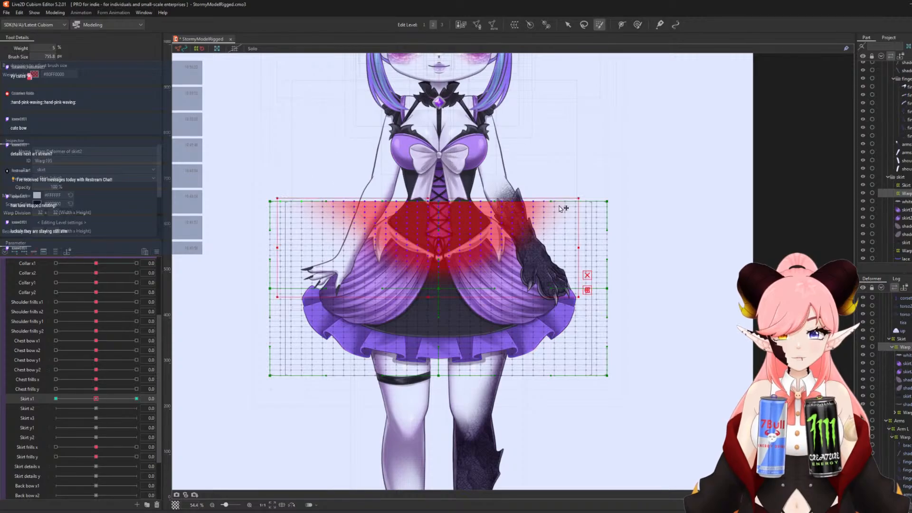
click(131, 399)
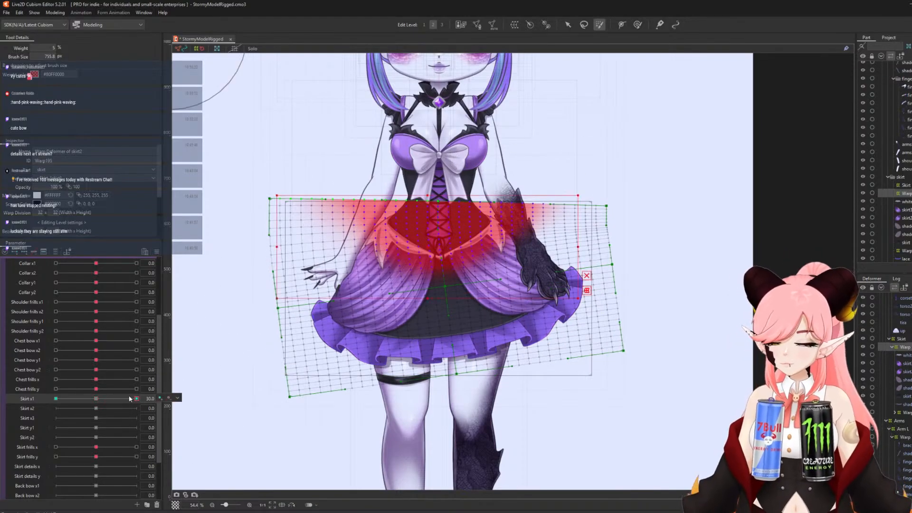
key(ctrl+v)
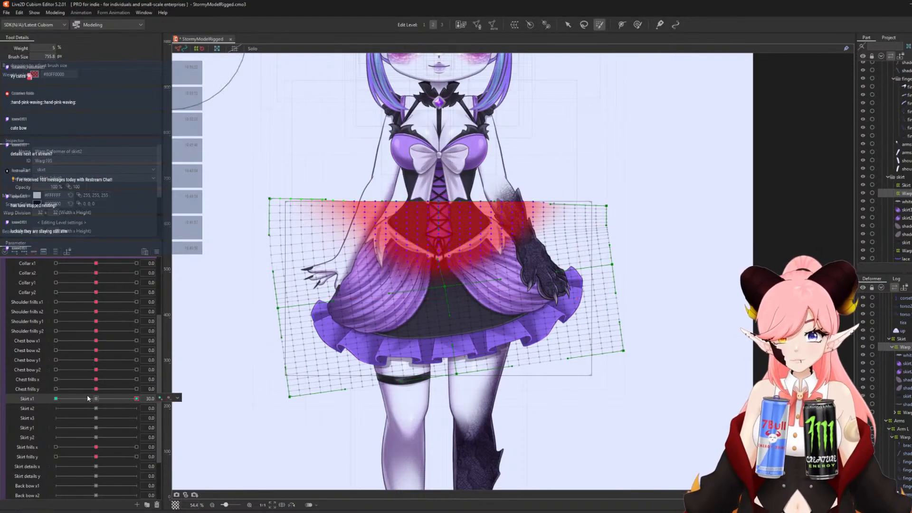
key(ctrl+z)
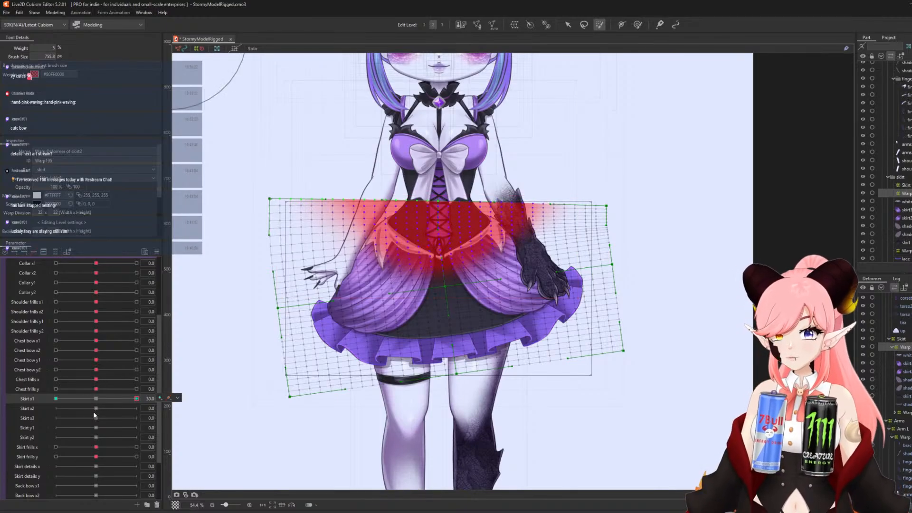
Brush-select the skirt deformer's upper points around the waist at Skirt x1 0 and copy their neutral shape.
click(96, 399)
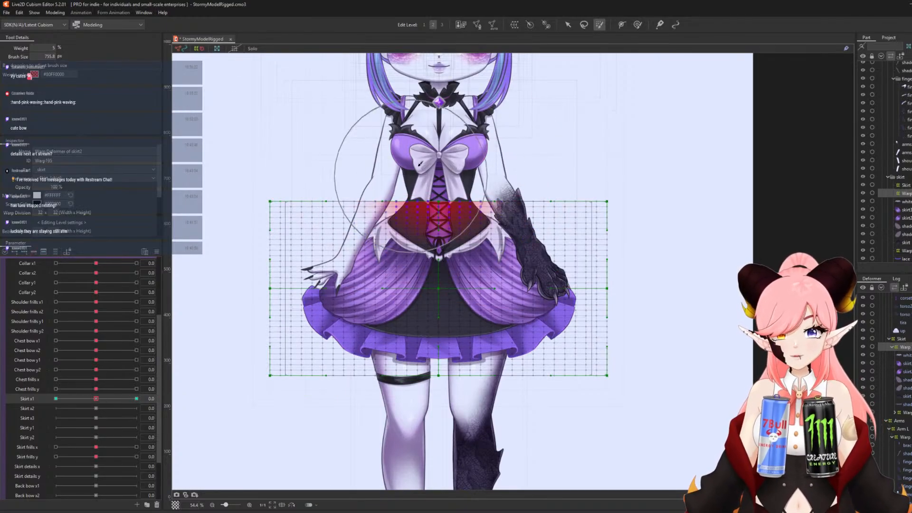
mouse_move(416, 180)
mouse_down()
mouse_move(379, 205)
mouse_move(468, 234)
mouse_move(489, 217)
mouse_up()
key(ctrl)
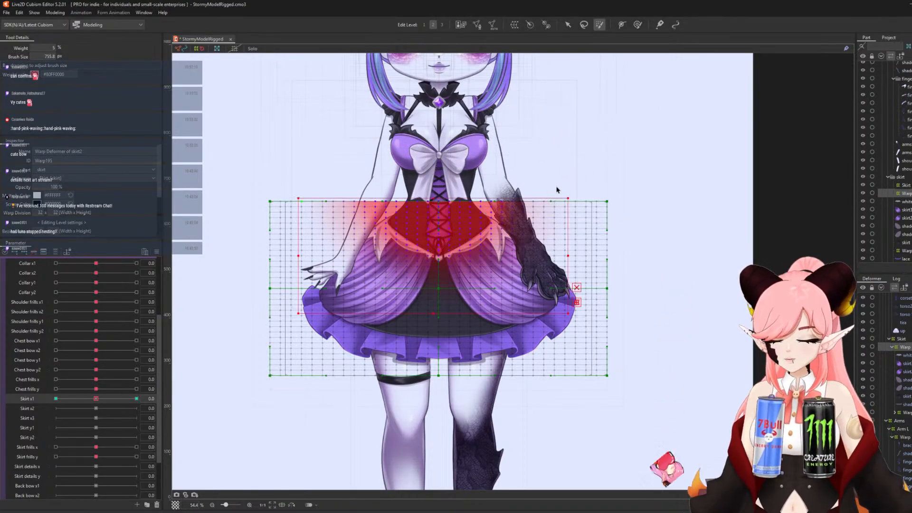
Restore the neutral shape of the selected waist points at Skirt x1 30 and -30, and return the parameter to 0.
click(137, 399)
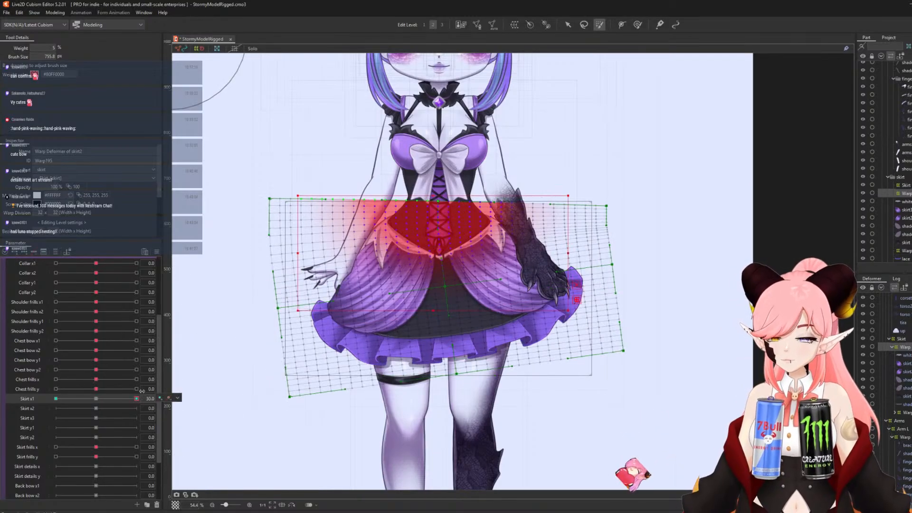
key(ctrl+v)
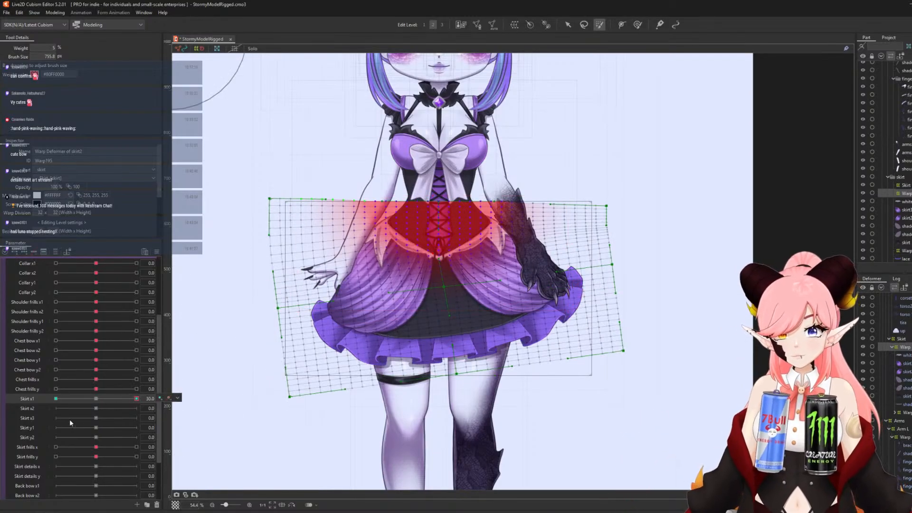
click(58, 399)
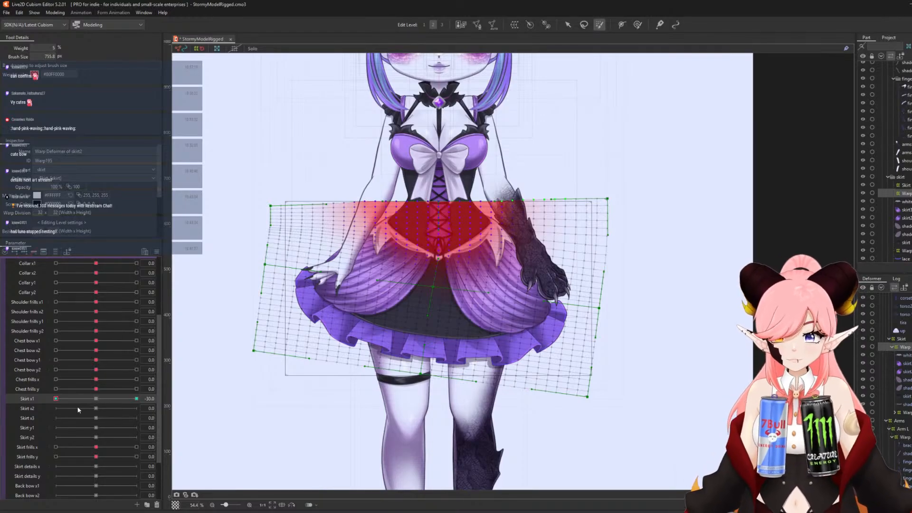
click(87, 399)
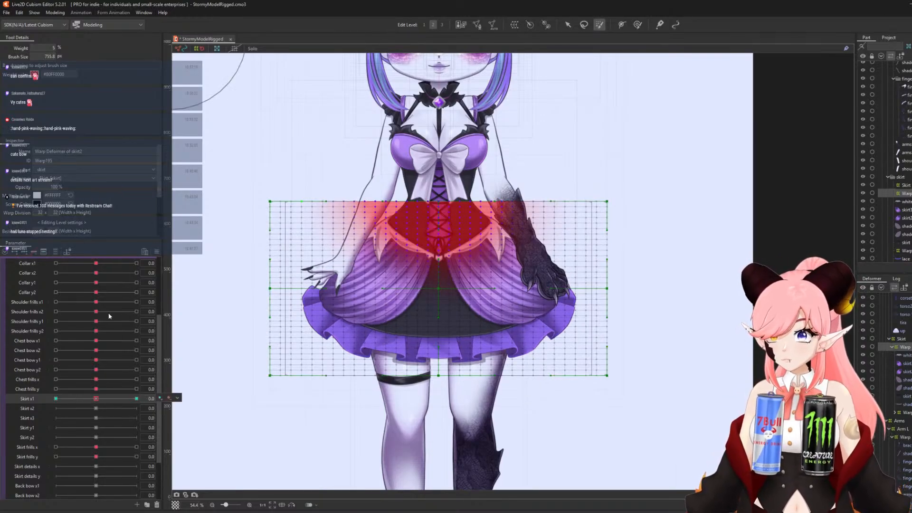
Apply ellipse interpolation with adjusted points to Skirt x1, and test the skirt's swing up to 30 and back to 0.
click(156, 252)
click(200, 393)
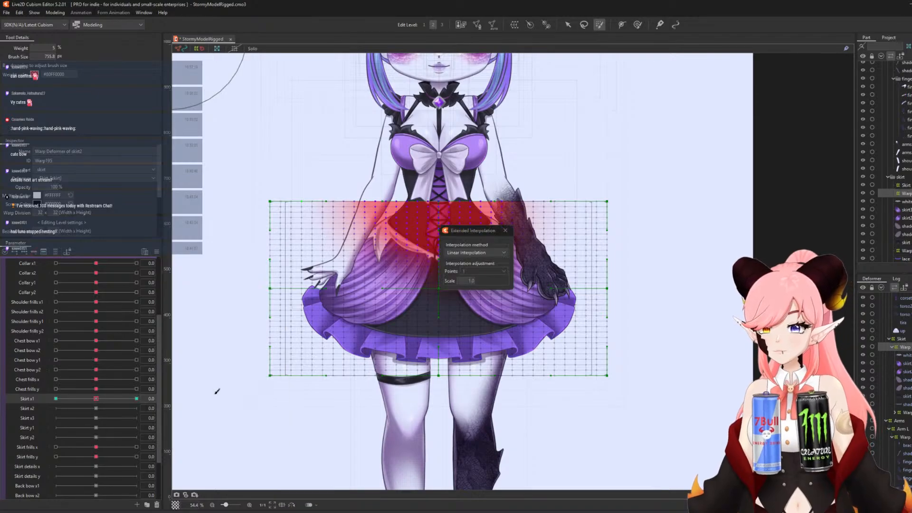
click(464, 268)
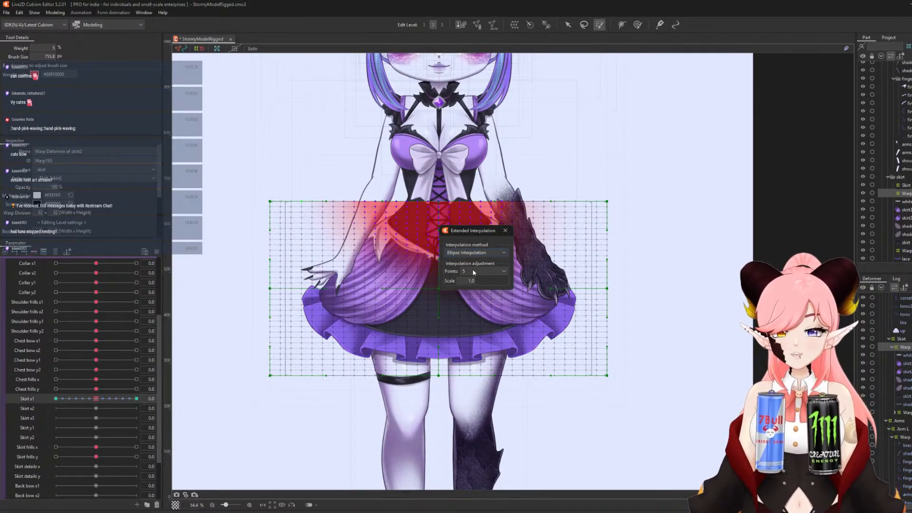
click(474, 272)
click(465, 293)
click(505, 231)
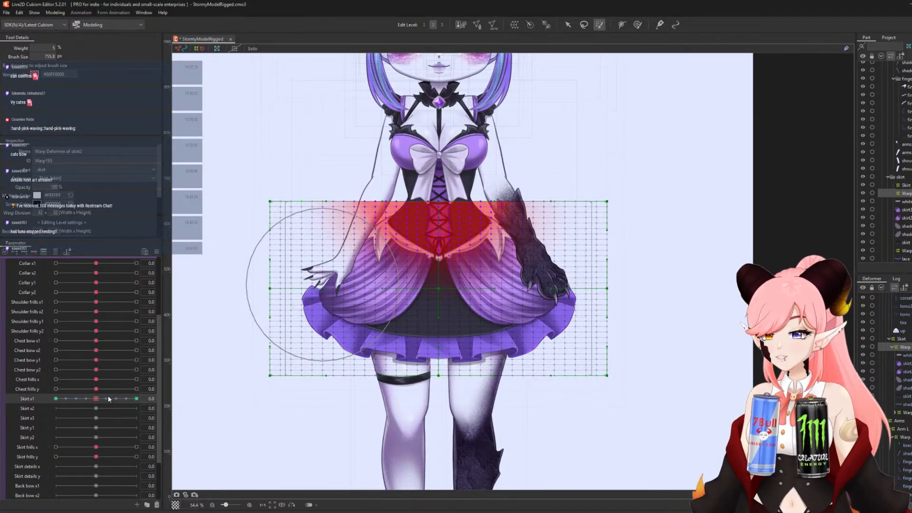
drag(108, 399, 225, 443)
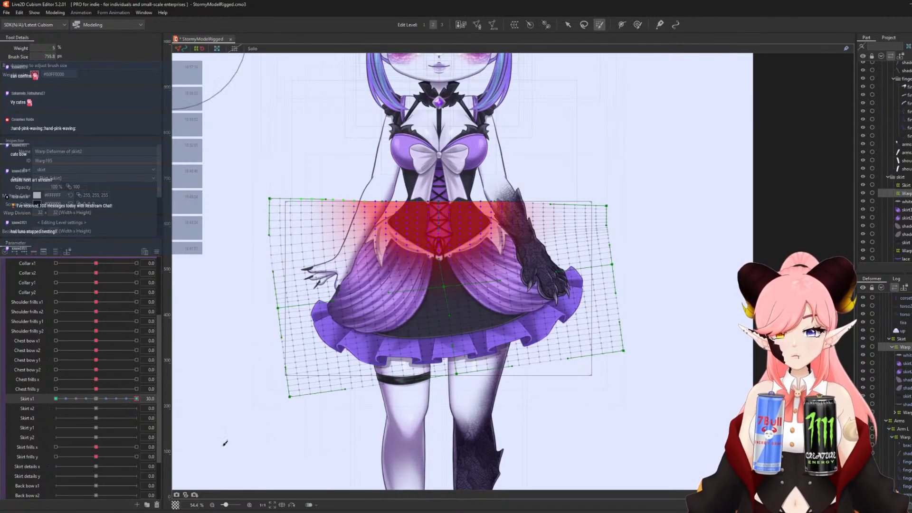
click(98, 401)
Add keys at -30, 0 and 30 to Skirt x2, and swing the lower skirt toward the right at 30 with a large deform brush.
click(26, 407)
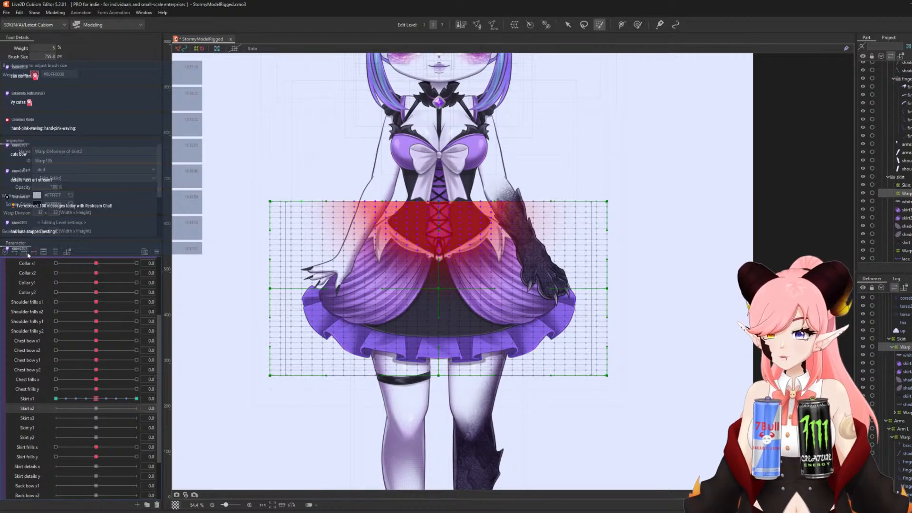
click(637, 24)
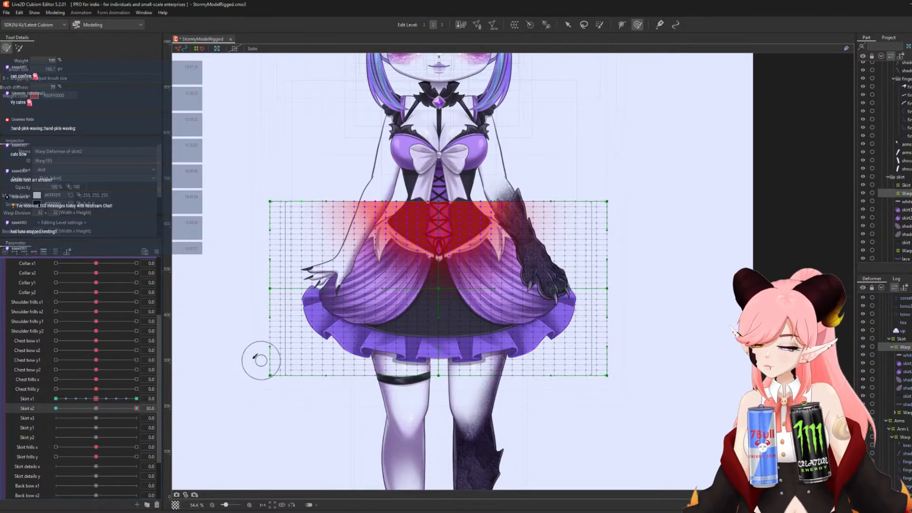
key(b)
drag(261, 360, 393, 407)
click(266, 340)
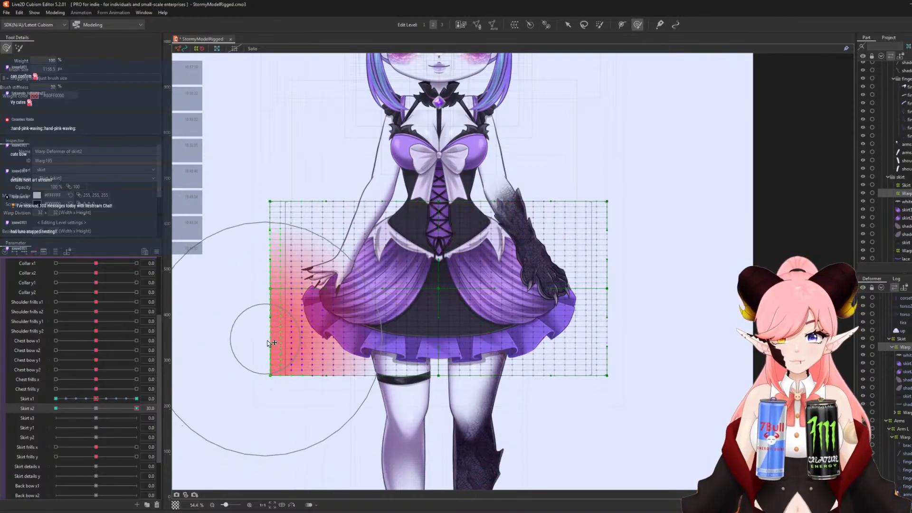
drag(268, 343, 284, 351)
drag(365, 398, 381, 399)
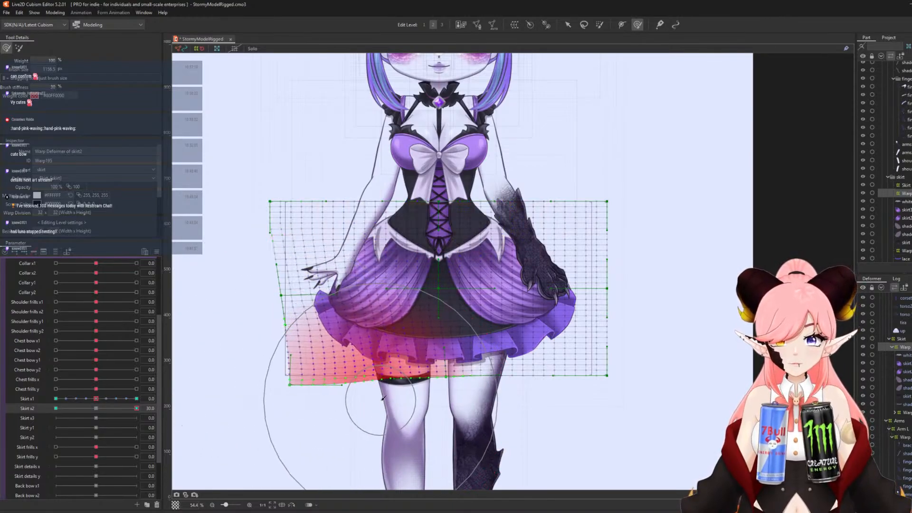
drag(455, 405, 472, 403)
drag(528, 392, 543, 387)
drag(598, 342, 608, 336)
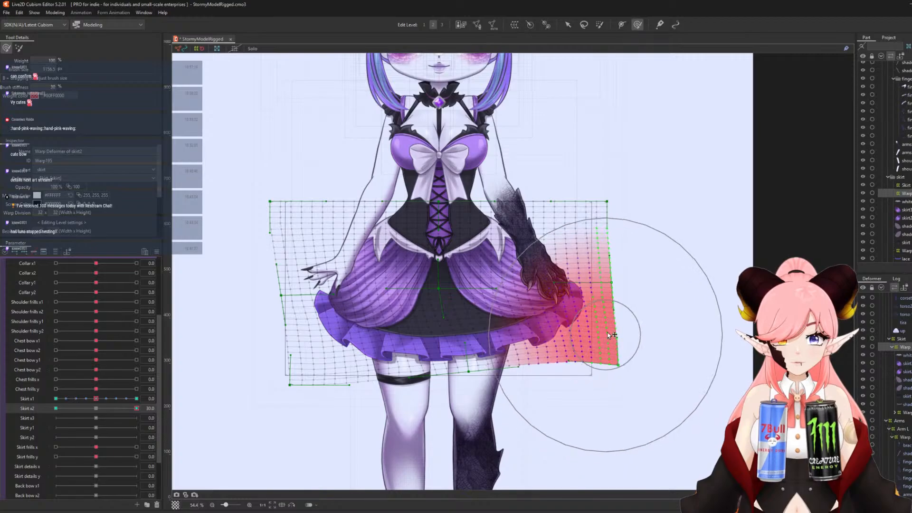
drag(137, 408, 222, 421)
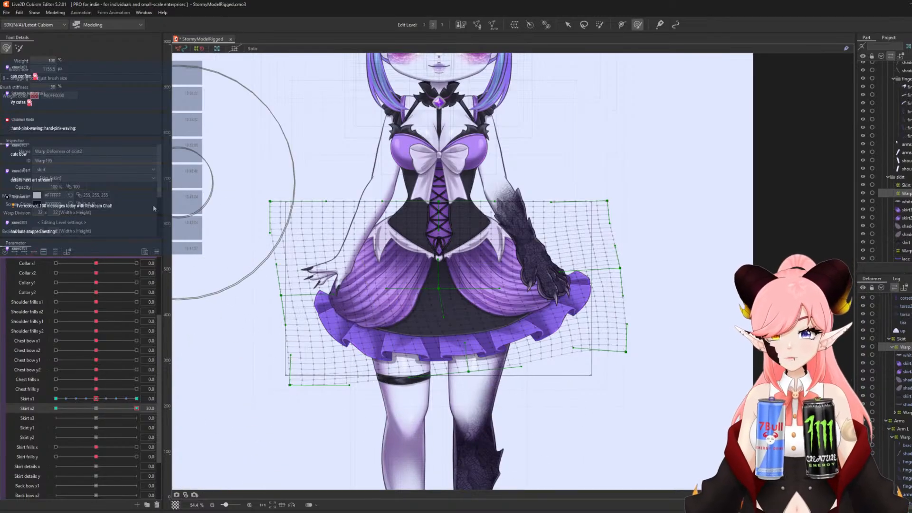
Reflect the Skirt x2 motion from 30 onto -30, and test the mirrored swing before returning the parameter to 0.
click(156, 253)
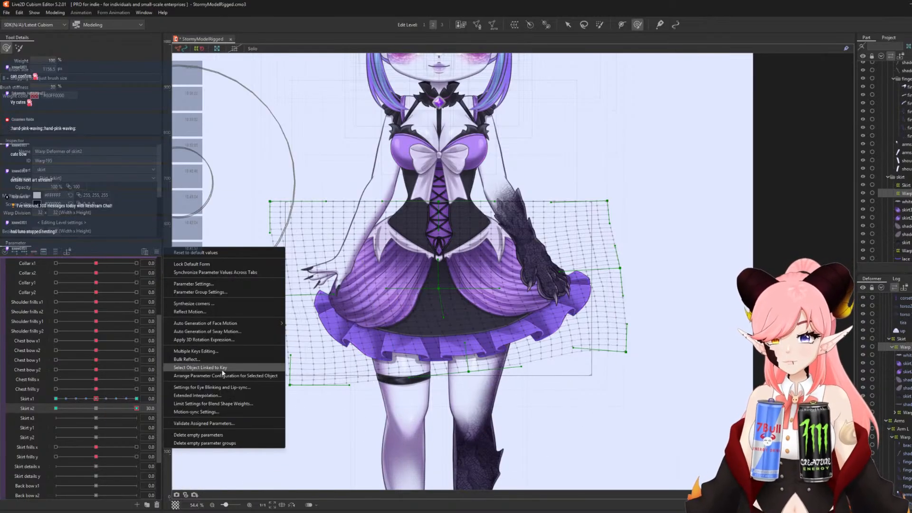
click(192, 312)
click(466, 336)
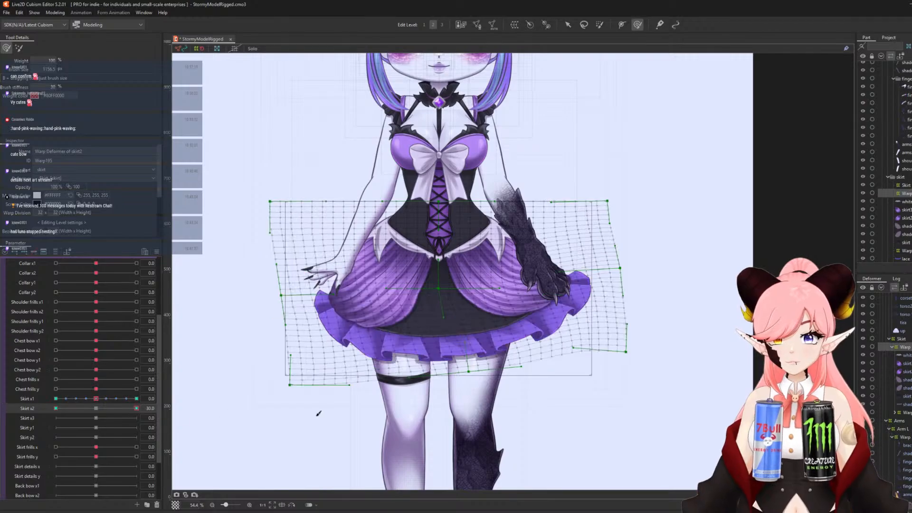
drag(137, 408, 1, 404)
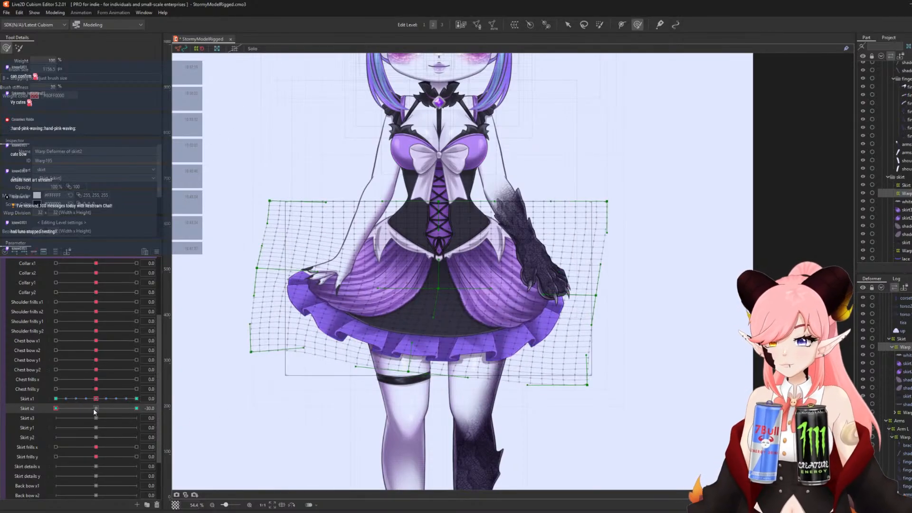
drag(95, 411, 95, 409)
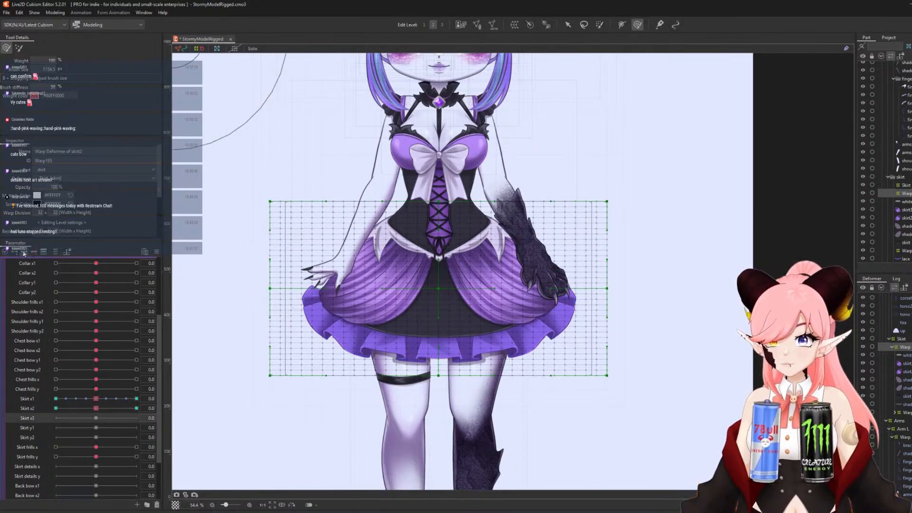
Key Skirt x3 at -30, 0 and 30, and at 30 raise the front hem's left part and lower its right part.
drag(494, 366, 449, 366)
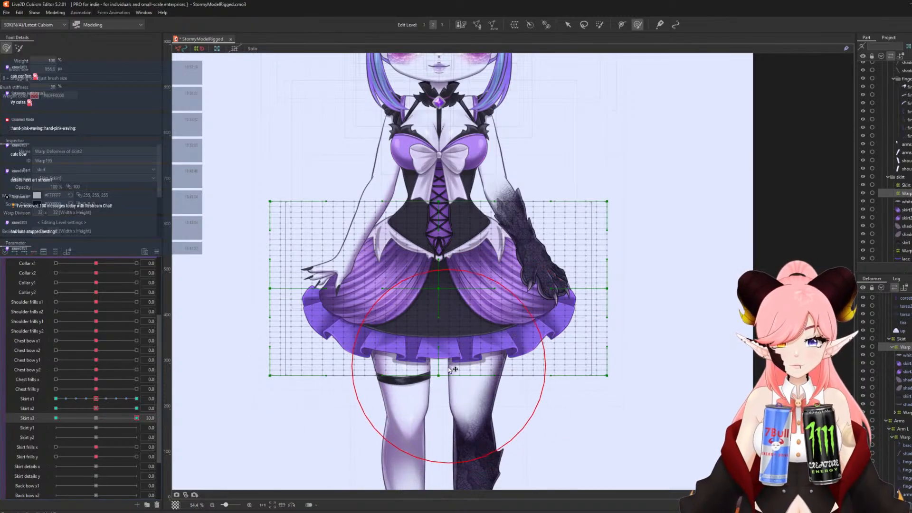
mouse_move(380, 368)
mouse_down()
mouse_move(366, 347)
mouse_move(386, 349)
mouse_up()
drag(497, 358, 490, 368)
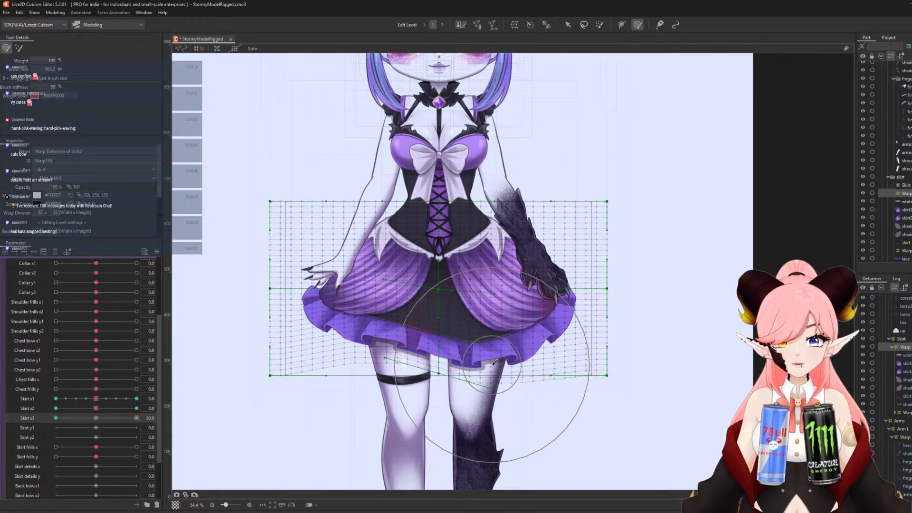
drag(135, 419, 257, 448)
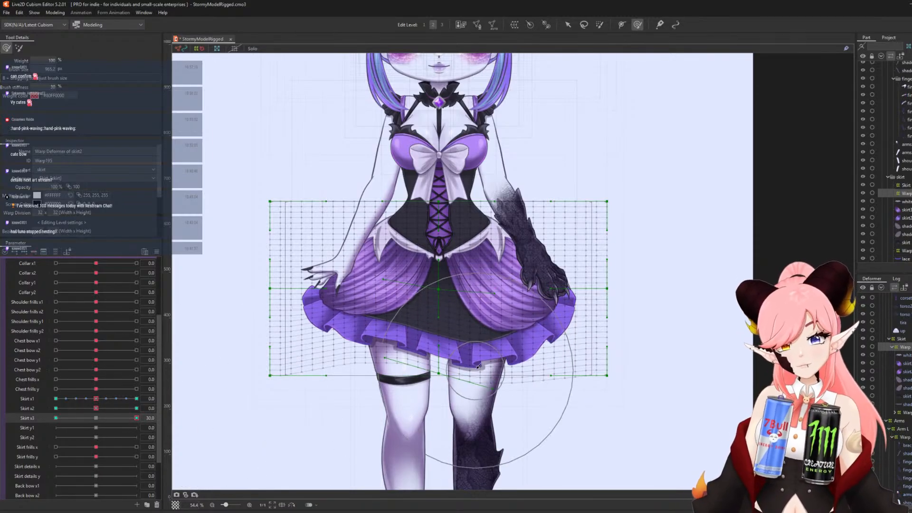
drag(477, 366, 477, 370)
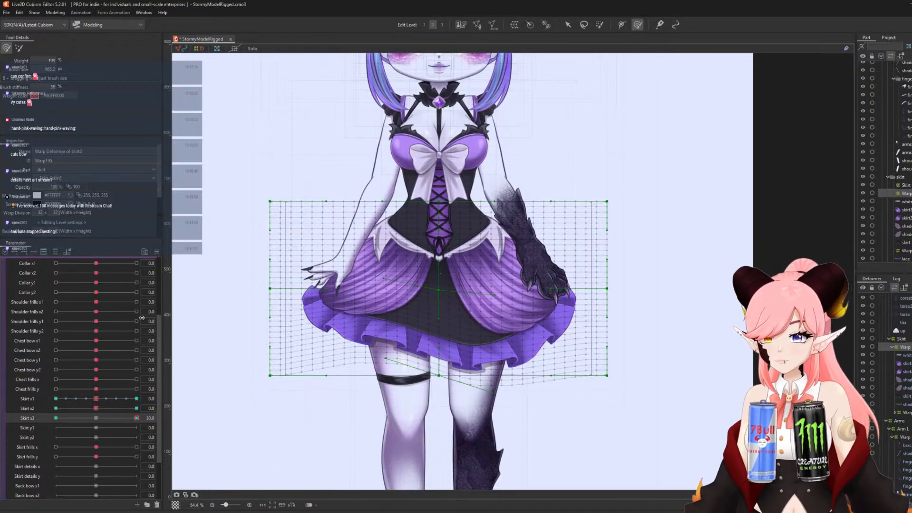
Reflect the Skirt x3 motion onto -30, test it, and return the parameter to 0.
click(161, 252)
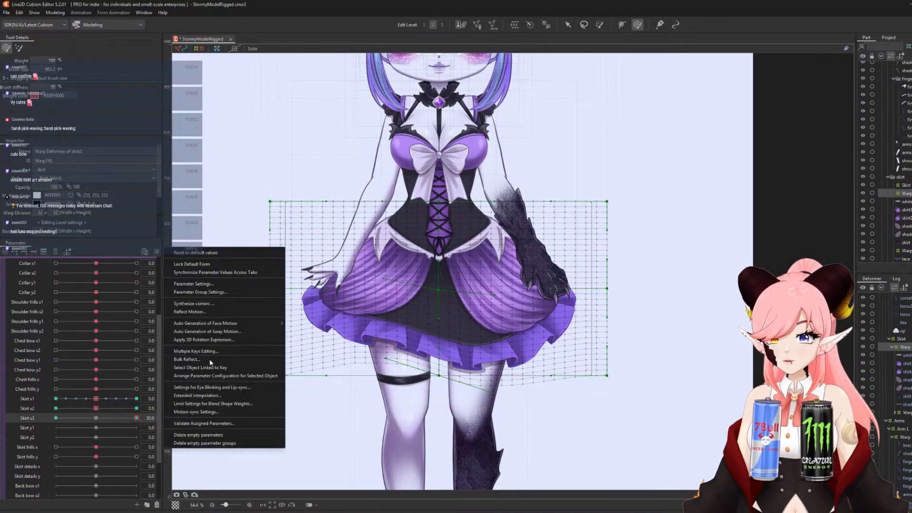
click(185, 312)
click(468, 335)
drag(126, 421, 190, 425)
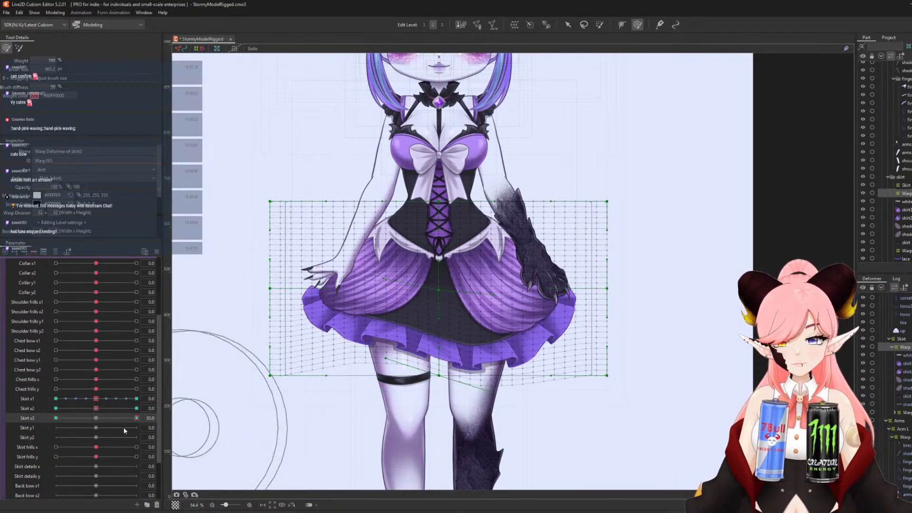
click(99, 421)
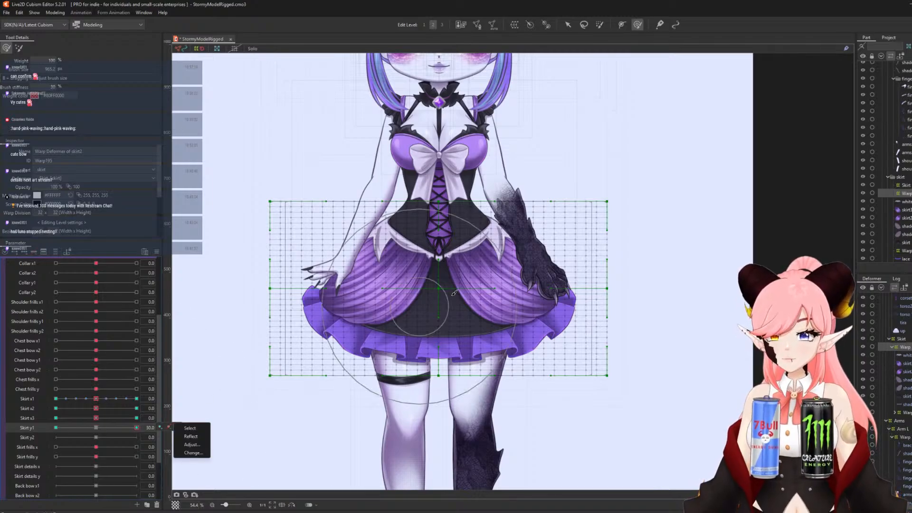
Key Skirt y1 at -30, 0 and 30, and lift the whole skirt upward at 30 with an enlarged deform brush.
key(b)
drag(315, 346, 376, 366)
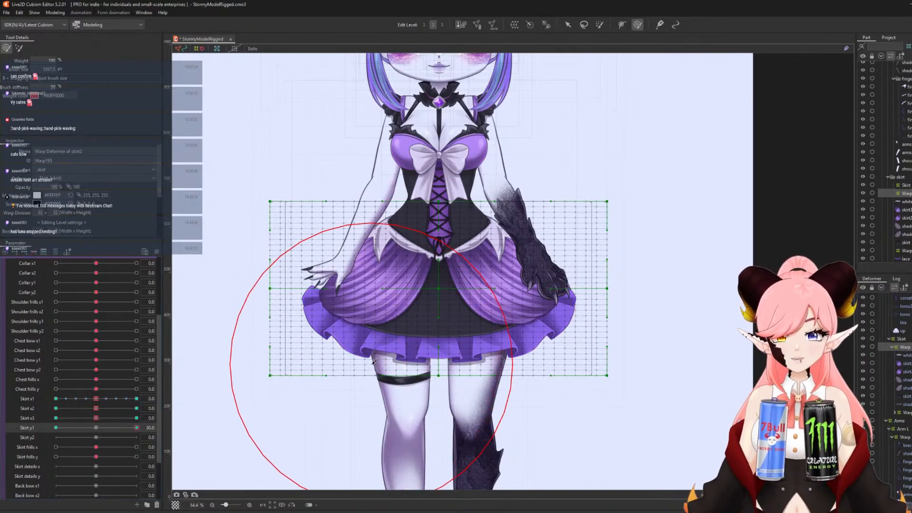
drag(308, 322, 305, 310)
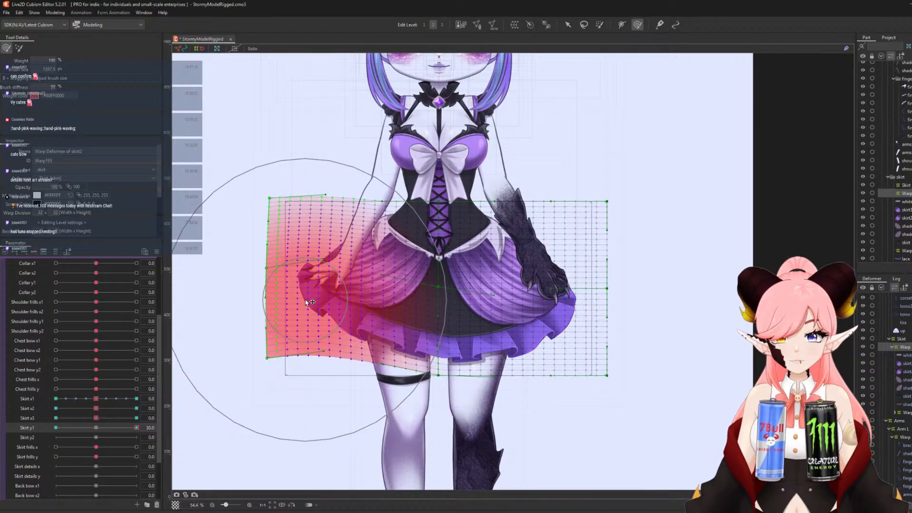
drag(452, 373, 448, 351)
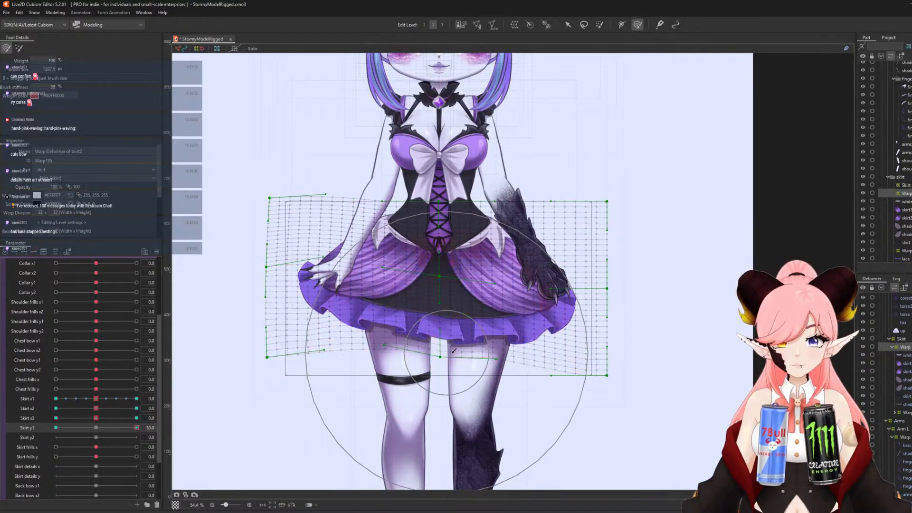
drag(529, 364, 530, 347)
drag(551, 303, 553, 298)
Brush the skirt evenly downward at Skirt y1 -30, and return the parameter to 0.
mouse_move(125, 428)
mouse_down()
mouse_move(69, 445)
mouse_move(158, 434)
mouse_move(67, 452)
mouse_move(164, 460)
mouse_move(8, 452)
mouse_up()
drag(440, 356, 439, 369)
drag(282, 312, 281, 327)
drag(554, 303, 553, 310)
drag(414, 364, 415, 372)
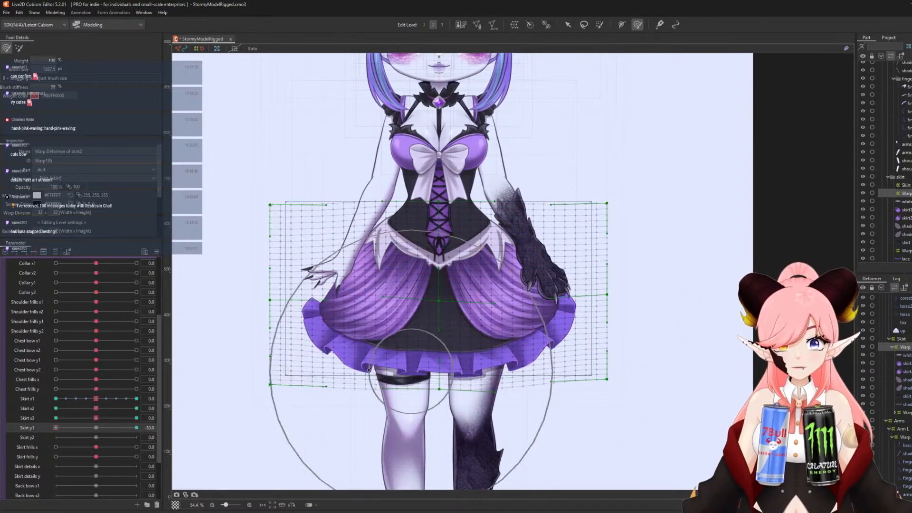
mouse_move(96, 428)
mouse_down()
mouse_move(134, 425)
mouse_move(49, 431)
mouse_move(245, 443)
mouse_move(54, 478)
mouse_up()
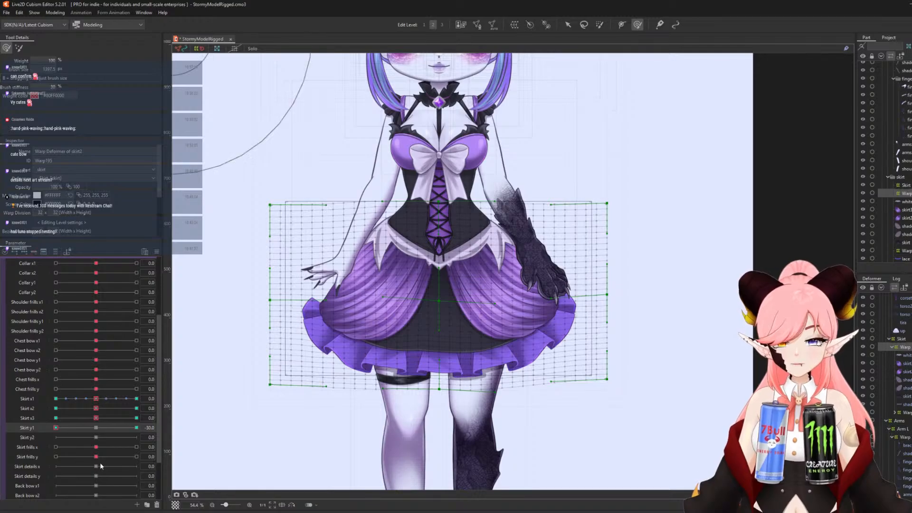
click(96, 429)
Key Skirt y2 at -30, 0 and 30, and at 30 raise the hem and flare both sides outward.
click(96, 437)
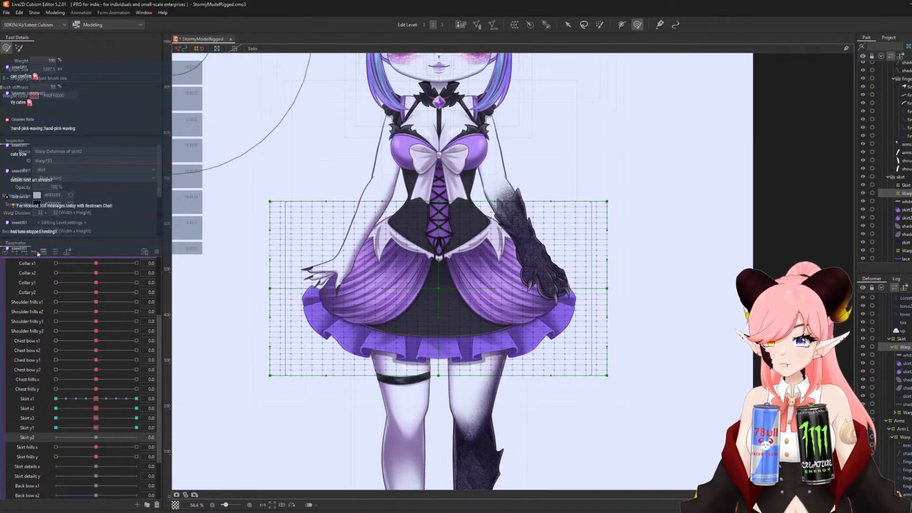
click(137, 437)
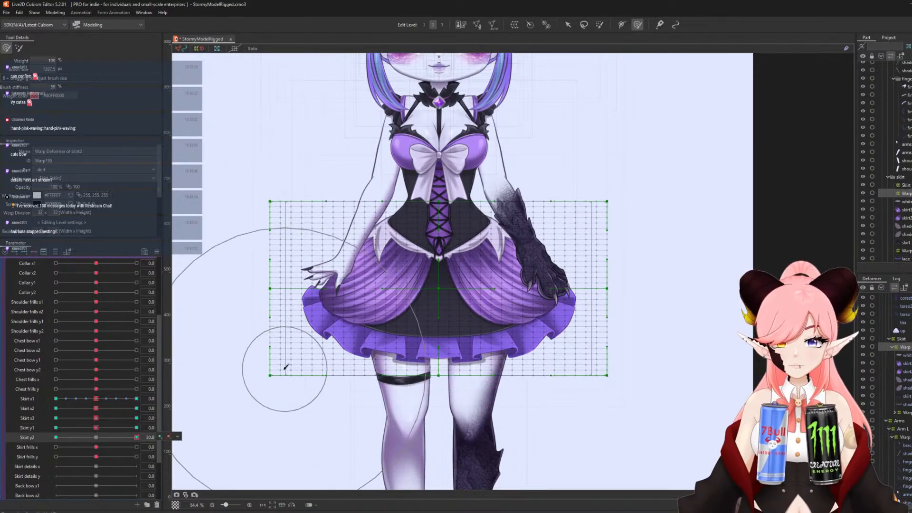
drag(284, 367, 266, 350)
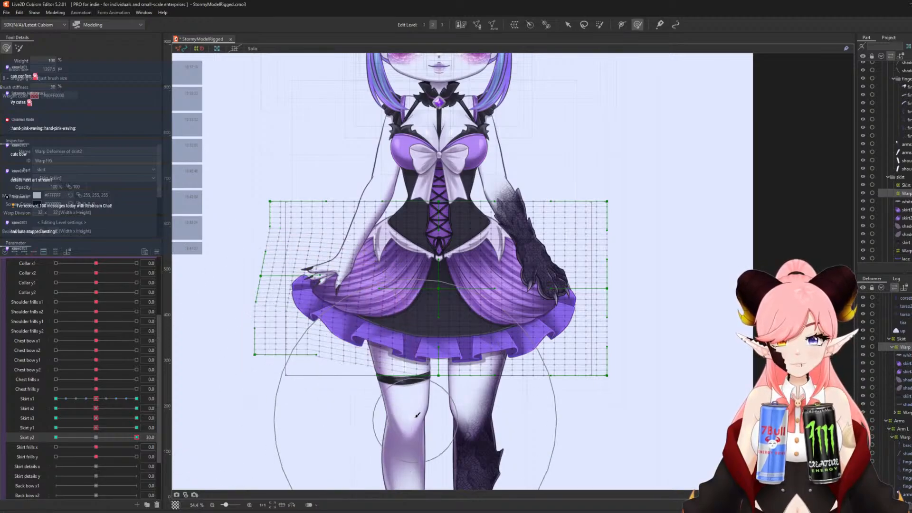
drag(434, 418, 435, 403)
drag(504, 425, 503, 418)
mouse_move(597, 387)
mouse_down()
mouse_move(629, 361)
mouse_move(632, 346)
mouse_move(605, 384)
mouse_up()
drag(441, 431, 439, 430)
drag(274, 378, 272, 371)
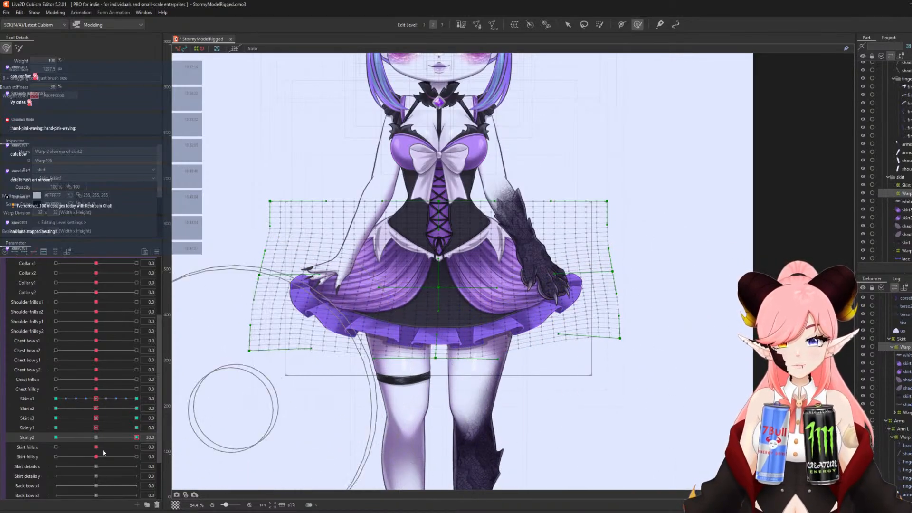
At Skirt y2 -30, lower the hem and draw both sides inward, and test the motion before returning to 0.
mouse_move(99, 428)
mouse_down()
mouse_move(115, 438)
mouse_move(41, 458)
mouse_up()
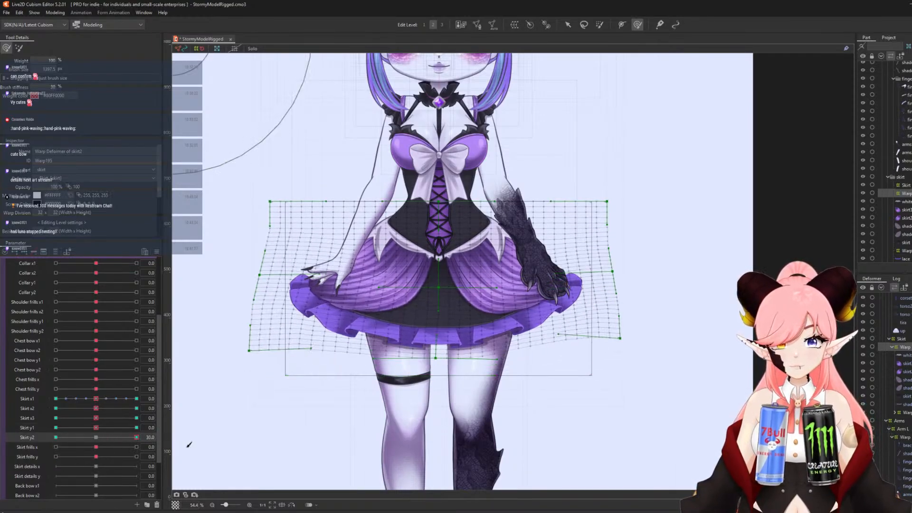
drag(439, 420, 439, 430)
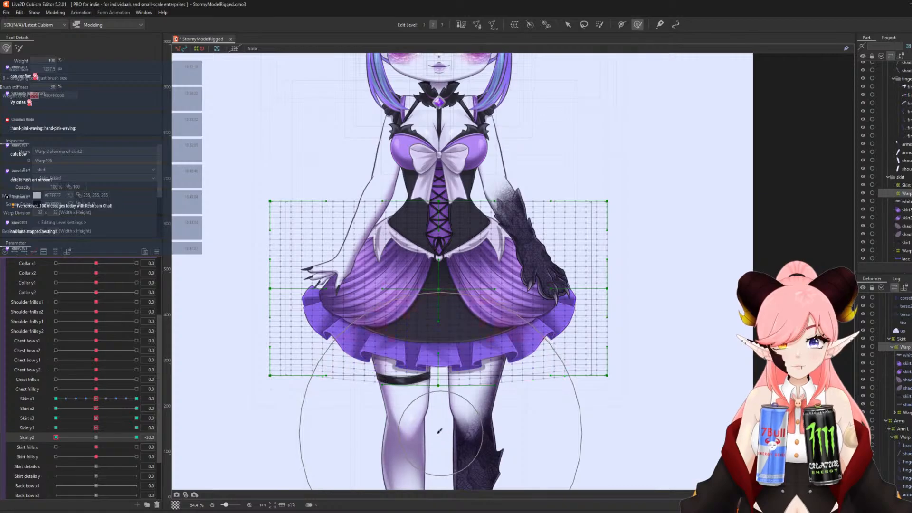
mouse_move(290, 406)
mouse_down()
mouse_move(257, 377)
mouse_move(264, 380)
mouse_up()
drag(572, 404, 564, 420)
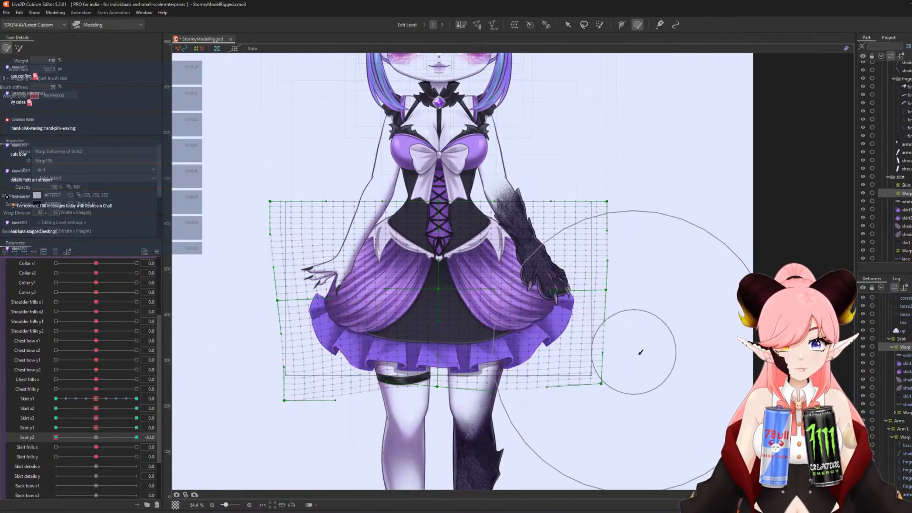
drag(639, 352, 631, 371)
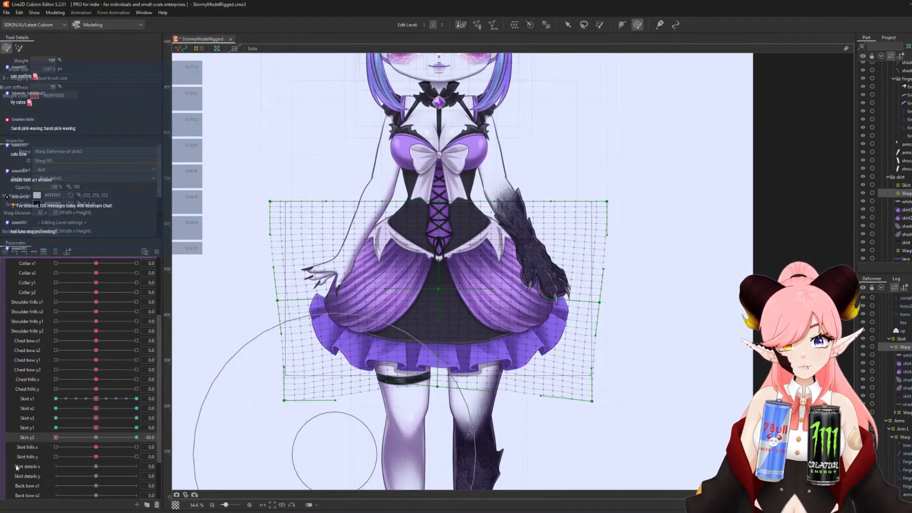
drag(57, 438, 330, 420)
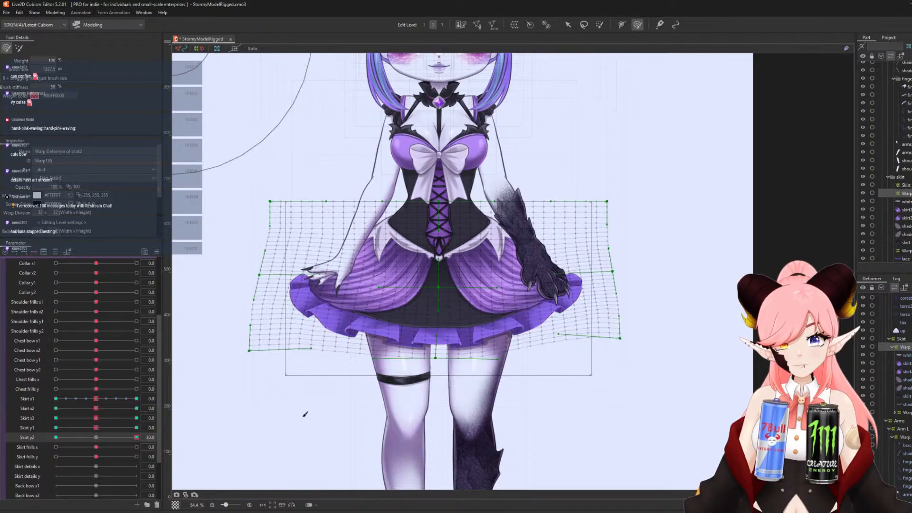
click(97, 442)
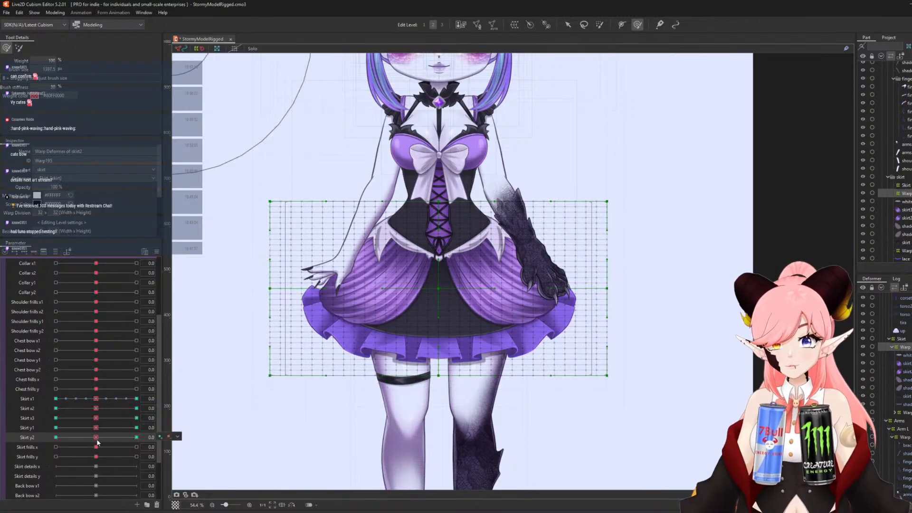
Brush-select the waist area of the skirt deformer and keep it still at Skirt y1 30 and -30, returning the parameter to 0.
click(95, 431)
click(600, 25)
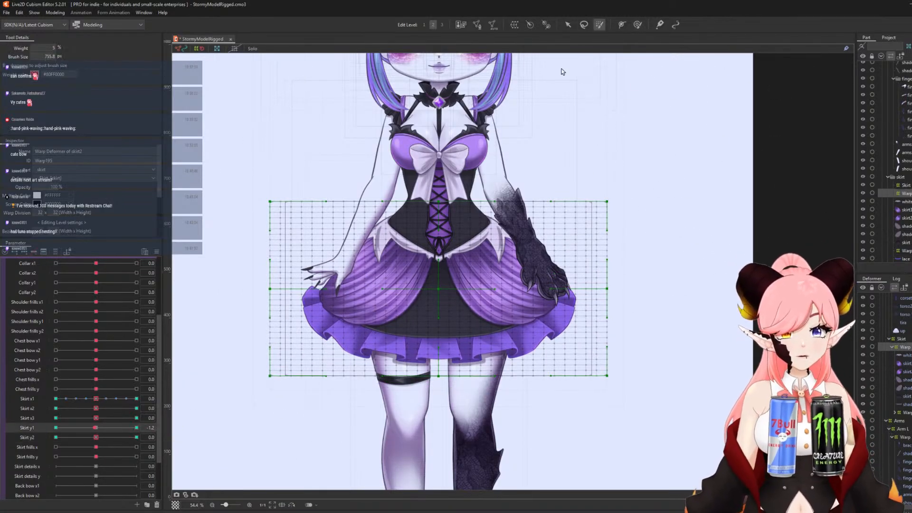
mouse_move(459, 187)
mouse_down()
mouse_move(439, 187)
mouse_move(436, 198)
mouse_move(449, 201)
mouse_move(440, 185)
mouse_move(461, 181)
mouse_move(420, 197)
mouse_move(405, 187)
mouse_move(414, 206)
mouse_move(395, 192)
mouse_move(427, 214)
mouse_move(410, 212)
mouse_move(455, 232)
mouse_move(432, 232)
mouse_move(529, 198)
mouse_up()
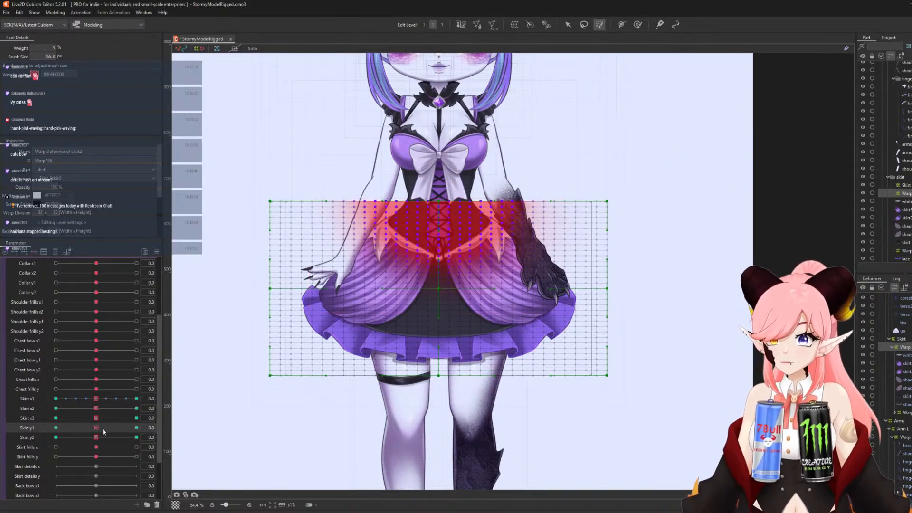
click(137, 427)
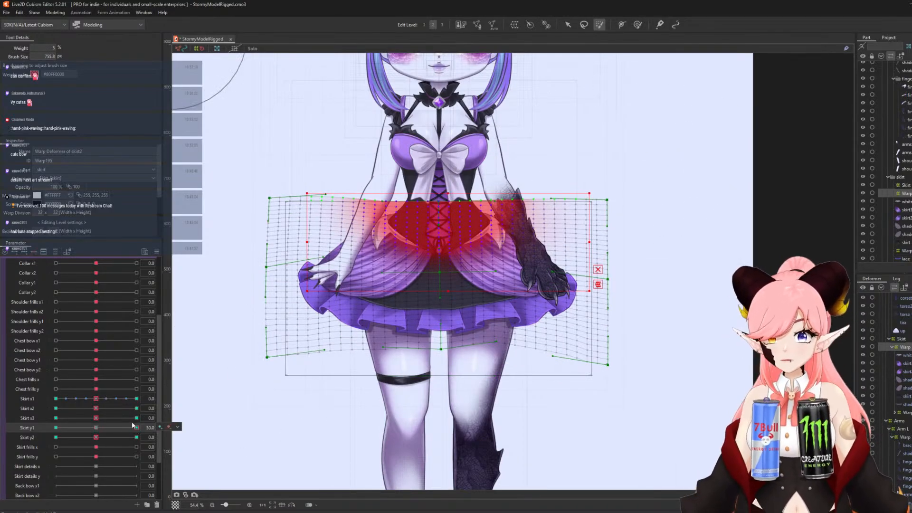
click(61, 429)
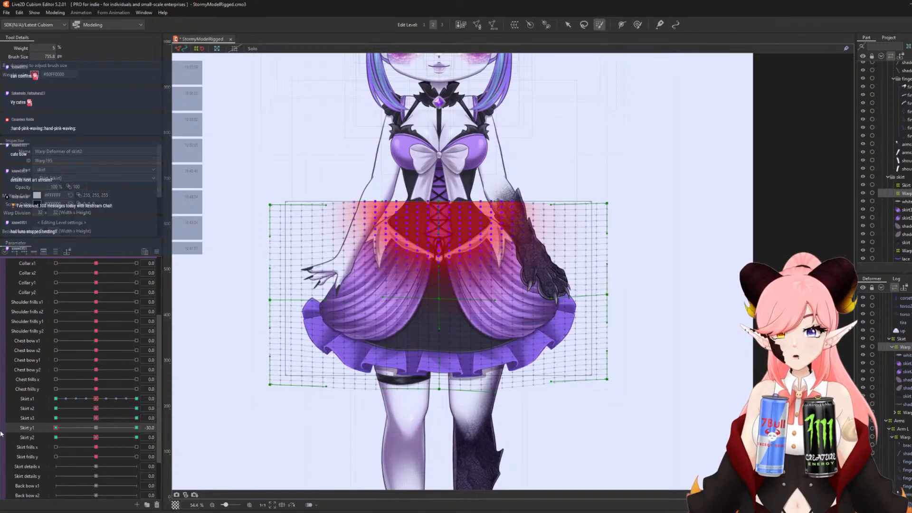
click(97, 429)
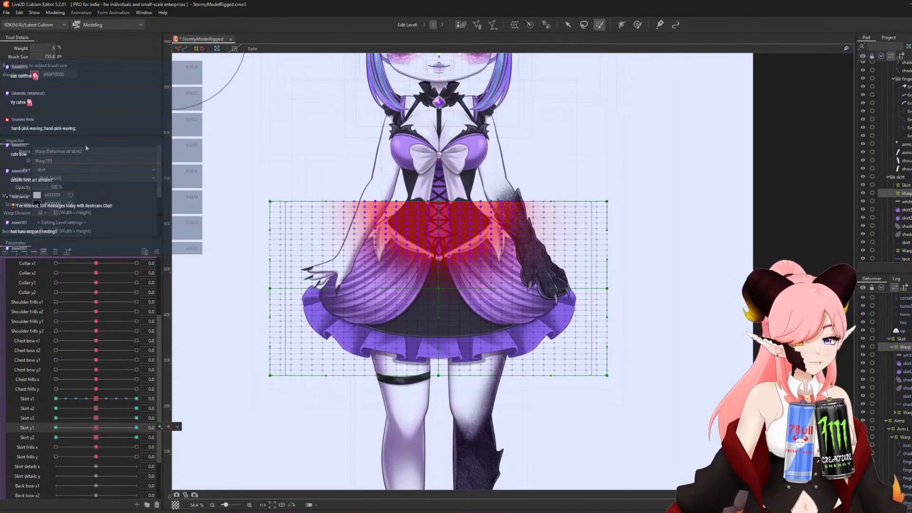
Create a 32 by 32 warp deformer as parent of the purple skirt drape beside the dark clawed arm.
click(907, 363)
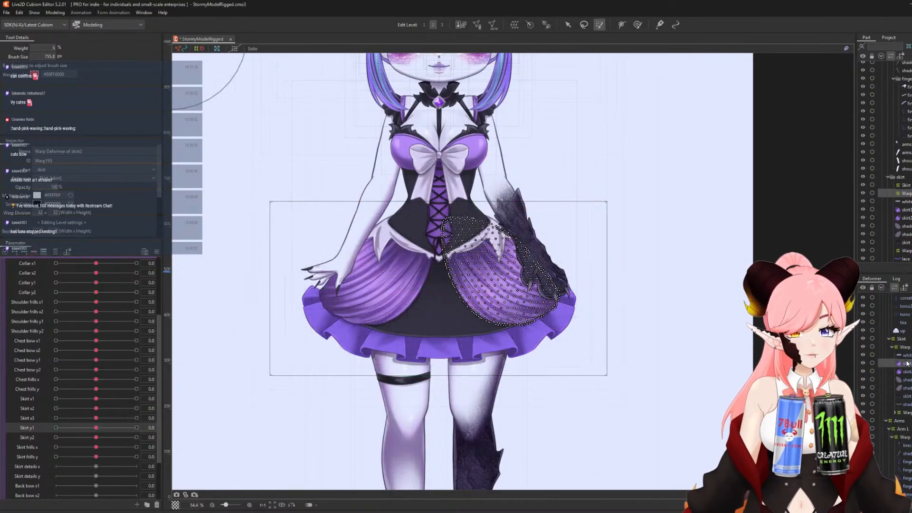
click(515, 24)
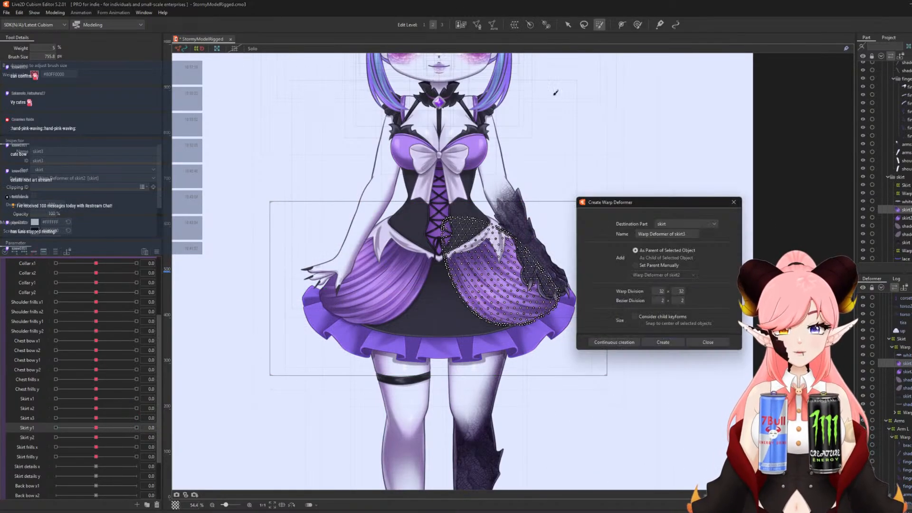
click(663, 342)
scroll(497, 349, up, 3)
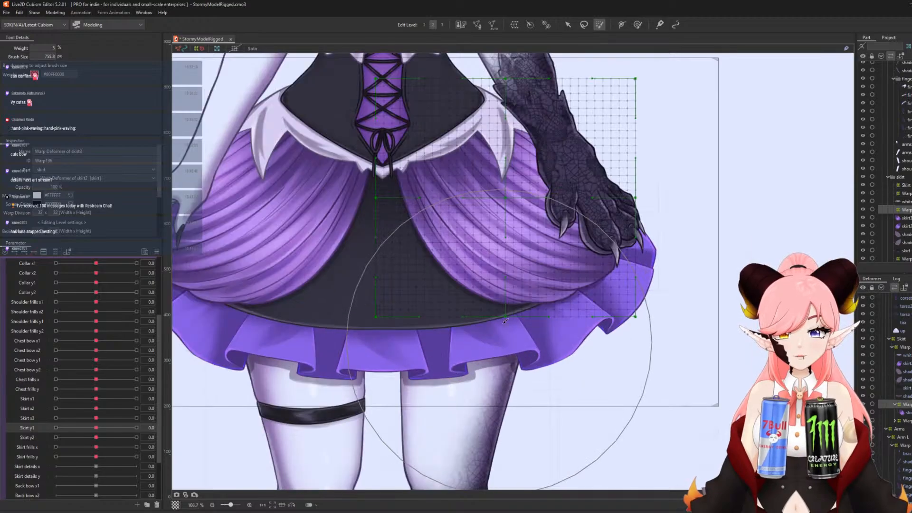
Key Skirt details x at -30, 0 and 30 for this drape, shift its inner lower edge sideways at both extremes, and return to 0.
click(32, 466)
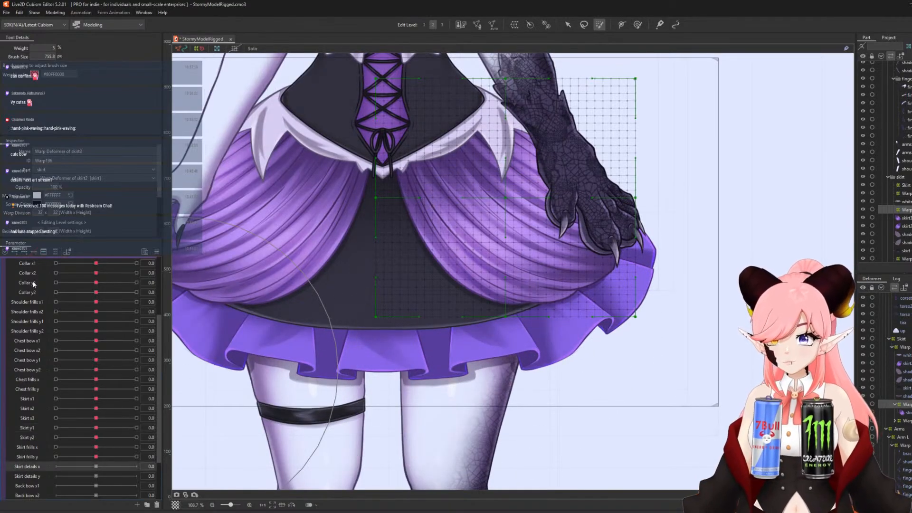
drag(111, 470, 661, 189)
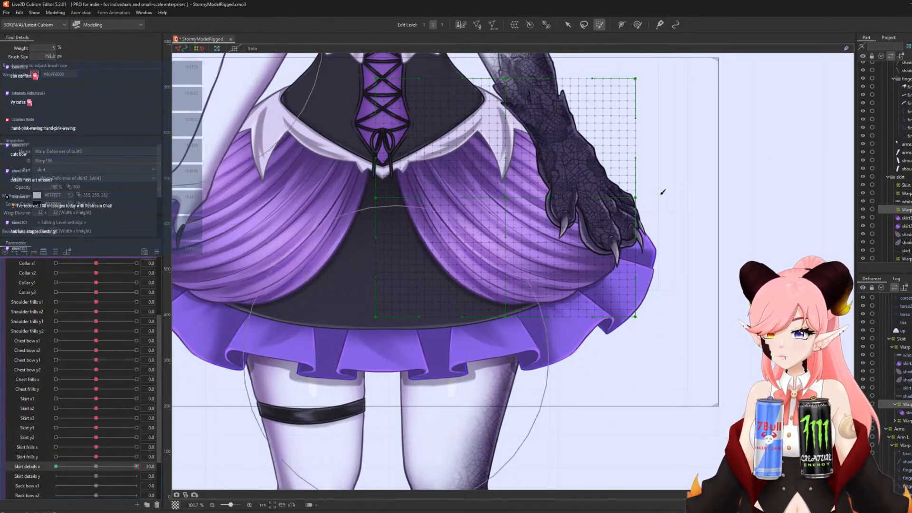
click(638, 26)
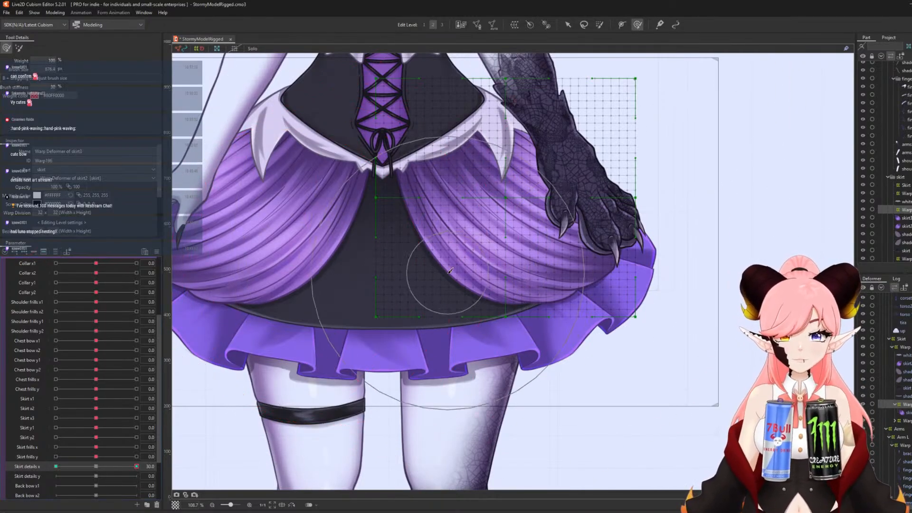
key(b)
drag(443, 277, 379, 280)
mouse_move(437, 286)
mouse_down()
mouse_move(448, 285)
mouse_move(433, 292)
mouse_up()
click(56, 466)
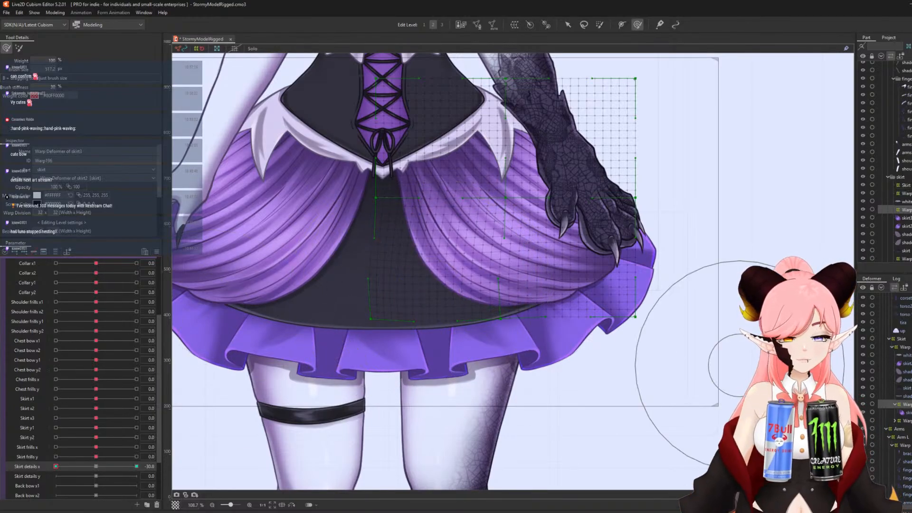
click(911, 366)
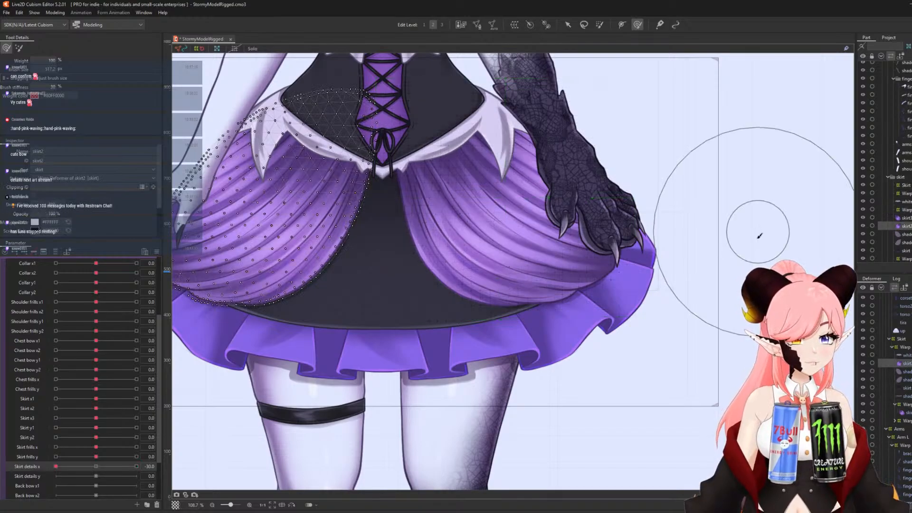
click(906, 404)
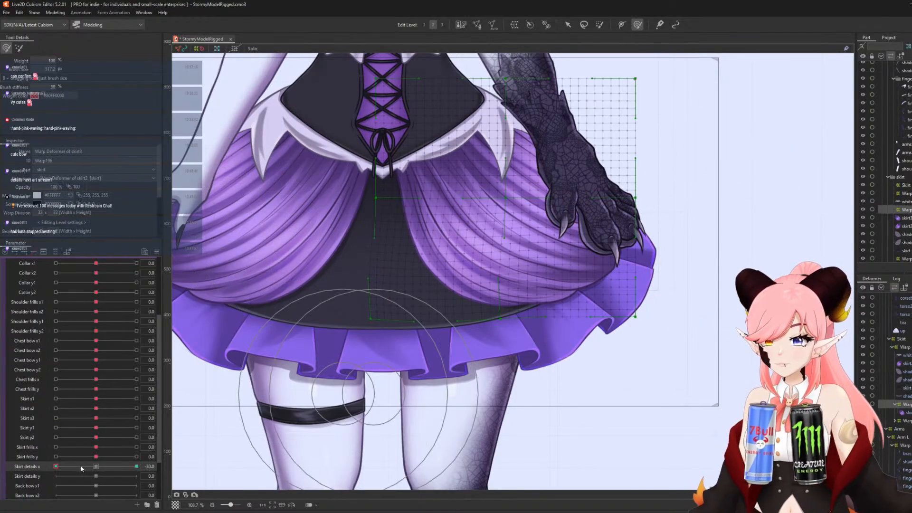
click(94, 467)
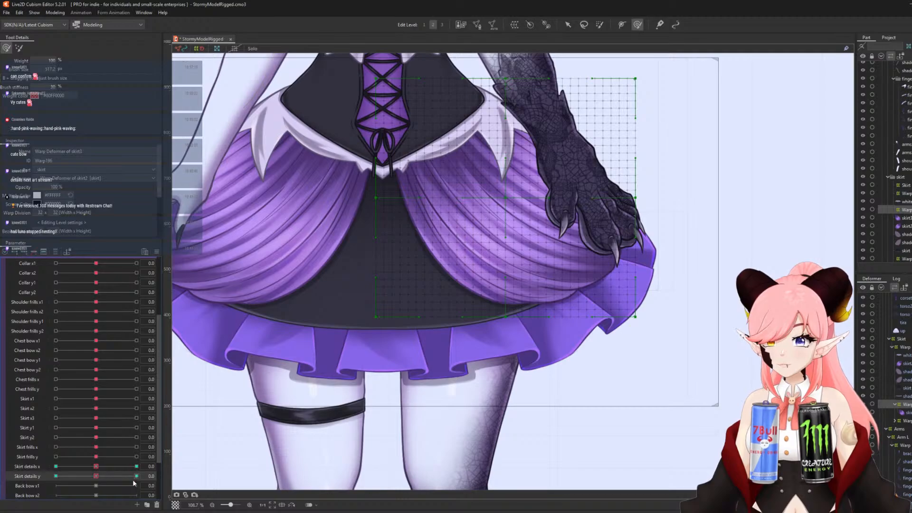
Key Skirt details y at -30, 0 and 30, deform the drape's inner lower edge vertically with the brush, lowering it at -30, and return to 0.
drag(417, 285, 453, 286)
click(55, 476)
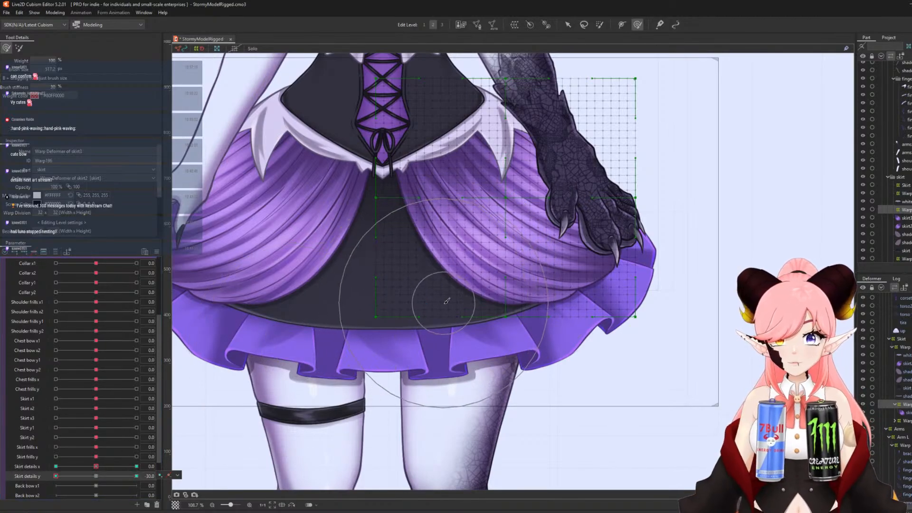
mouse_move(433, 324)
mouse_down()
mouse_move(433, 311)
mouse_move(441, 319)
mouse_up()
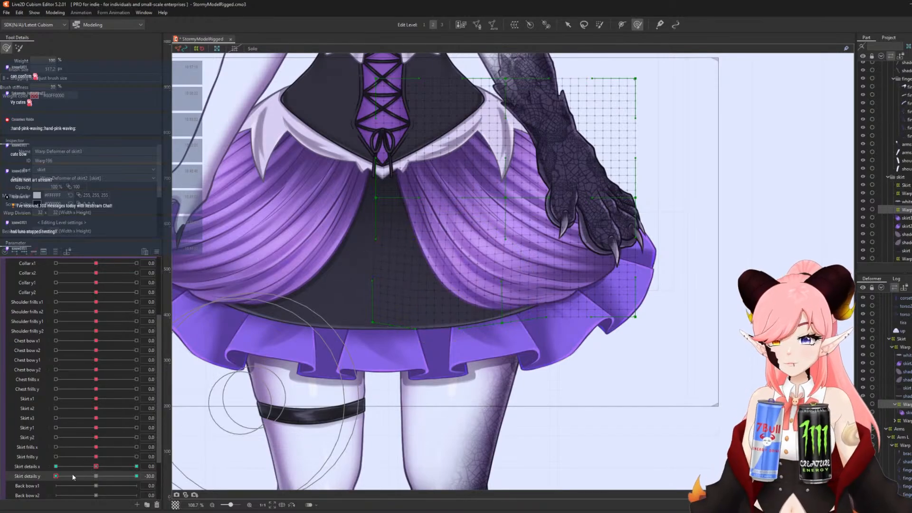
click(96, 476)
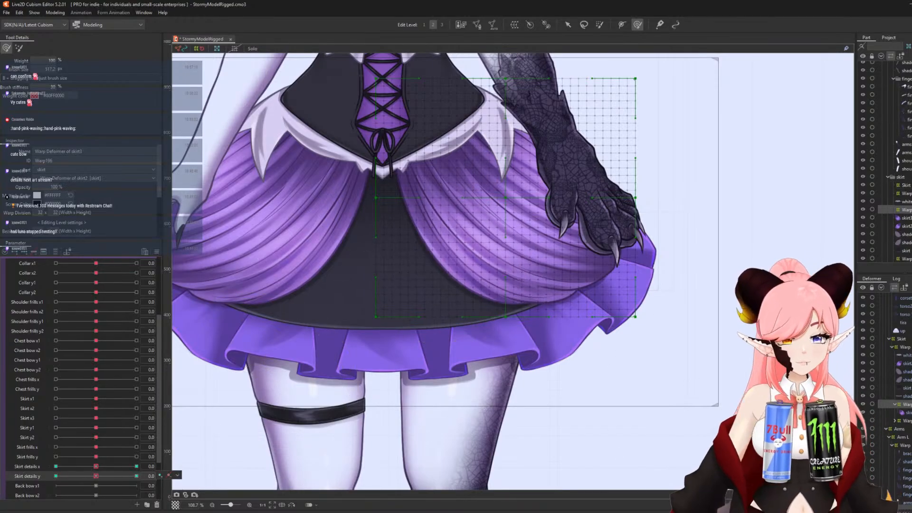
Create a parent warp deformer for the opposite purple skirt drape, beside the pale arm.
click(907, 363)
click(513, 24)
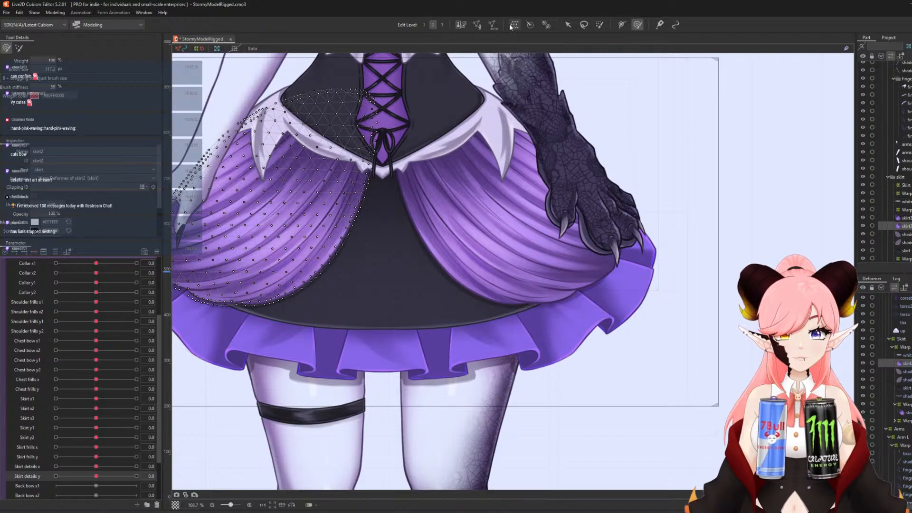
click(663, 343)
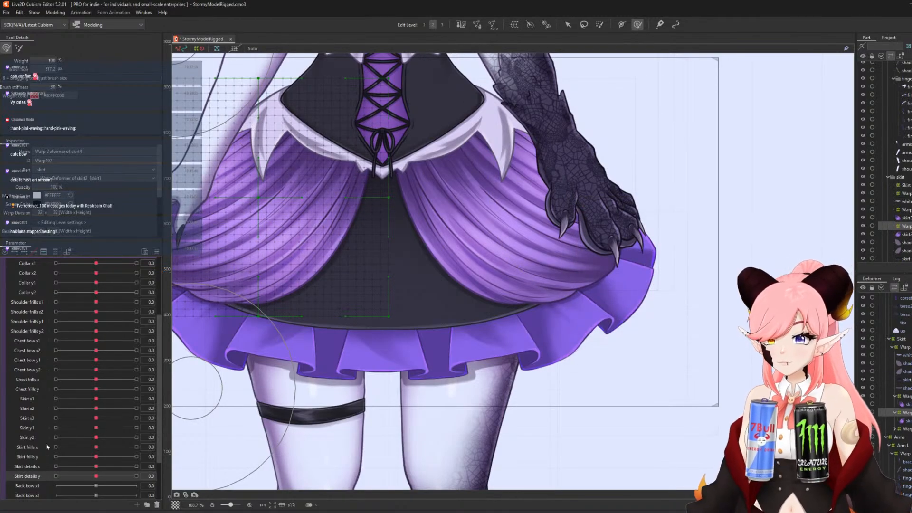
Key Skirt details x at -30, 0 and 30 for the pale-arm drape, shift its inner lower edge sideways at both extremes, and return to 0.
click(30, 467)
click(136, 466)
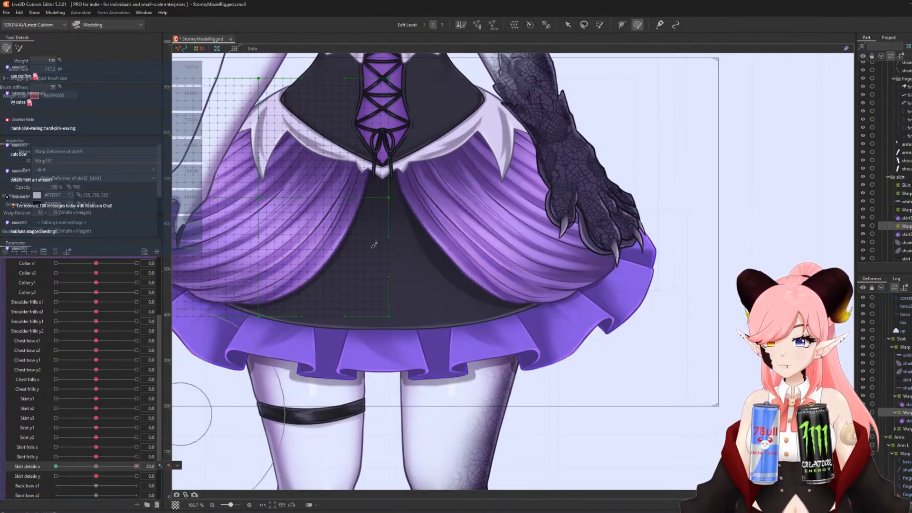
mouse_move(340, 281)
mouse_down()
mouse_move(356, 282)
mouse_move(333, 280)
mouse_up()
click(55, 466)
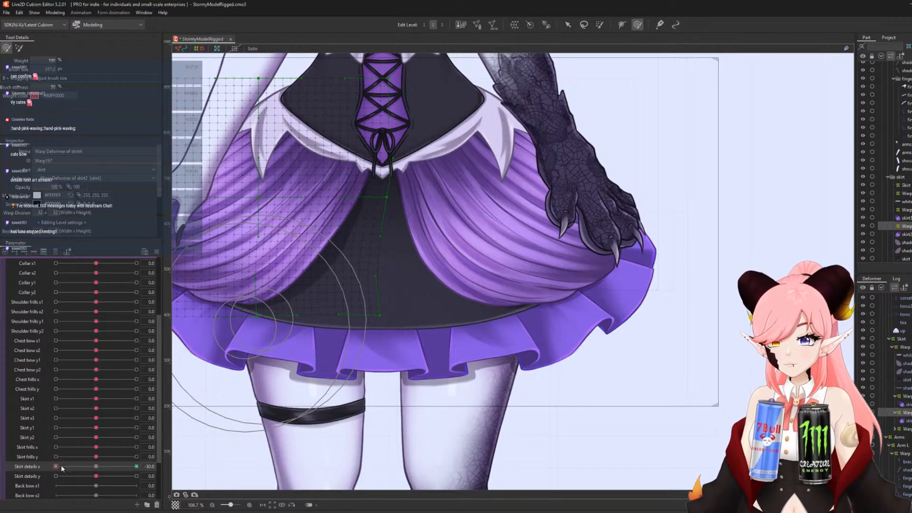
mouse_move(56, 466)
mouse_down()
mouse_move(137, 466)
mouse_move(56, 467)
mouse_up()
click(96, 467)
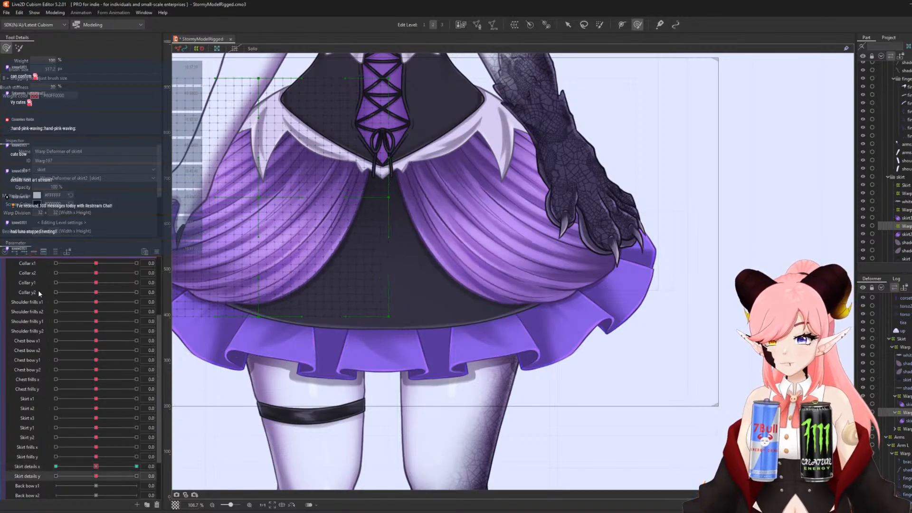
With Skirt details y, raise the pale-arm drape's inner lower edge at 30, lower it at -30, and return to 0.
click(136, 476)
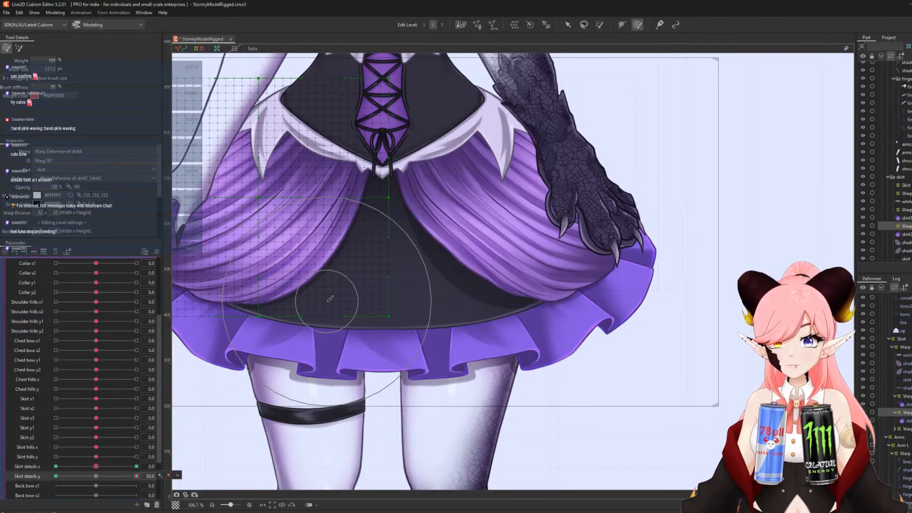
drag(326, 293, 327, 284)
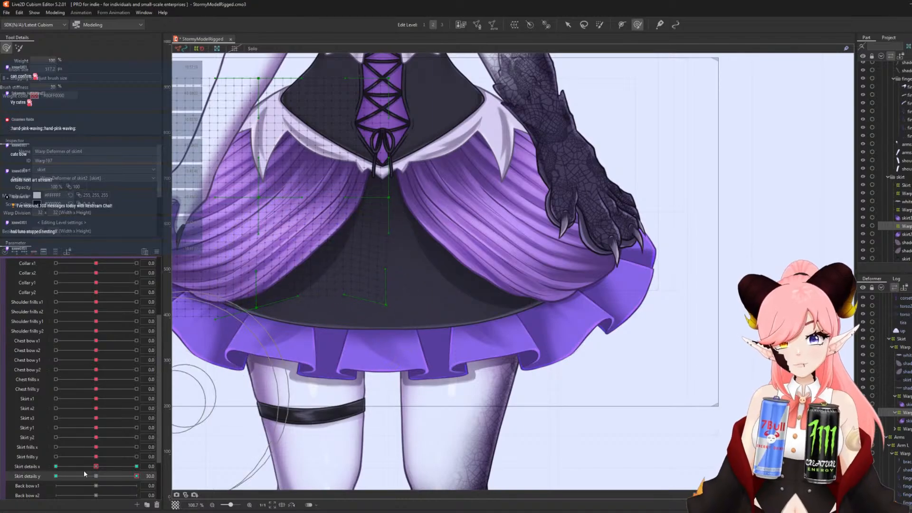
click(56, 476)
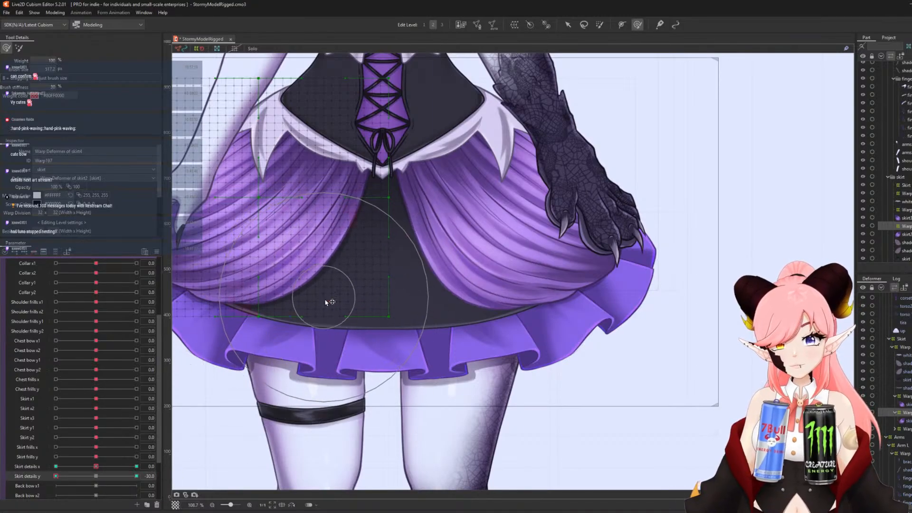
drag(326, 305, 338, 314)
click(96, 476)
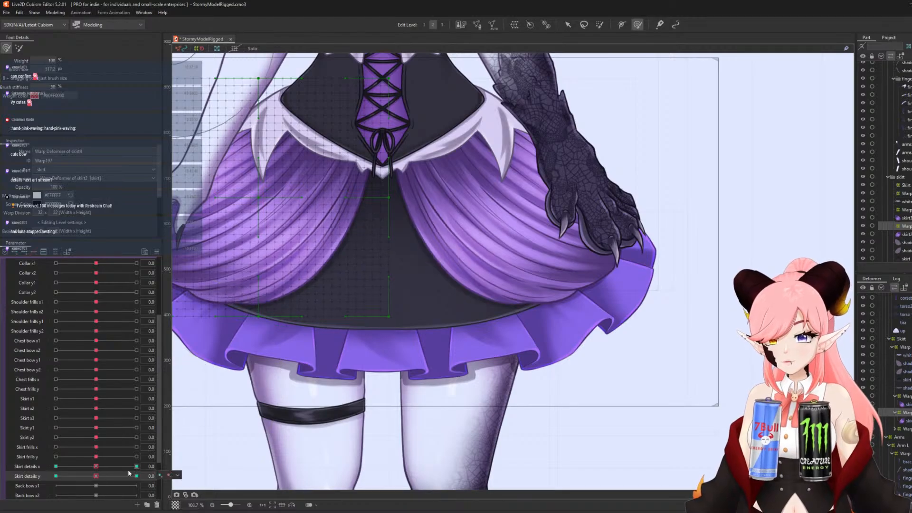
Open the physics settings and add a group named Bow x with the Hair custom physics model preset.
click(55, 12)
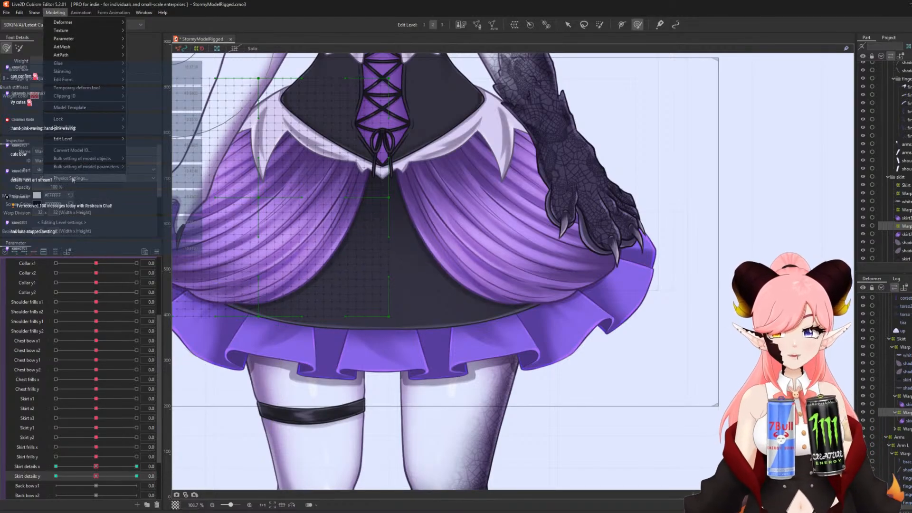
click(76, 178)
scroll(688, 250, up, 2)
drag(634, 233, 579, 231)
scroll(580, 231, up, 4)
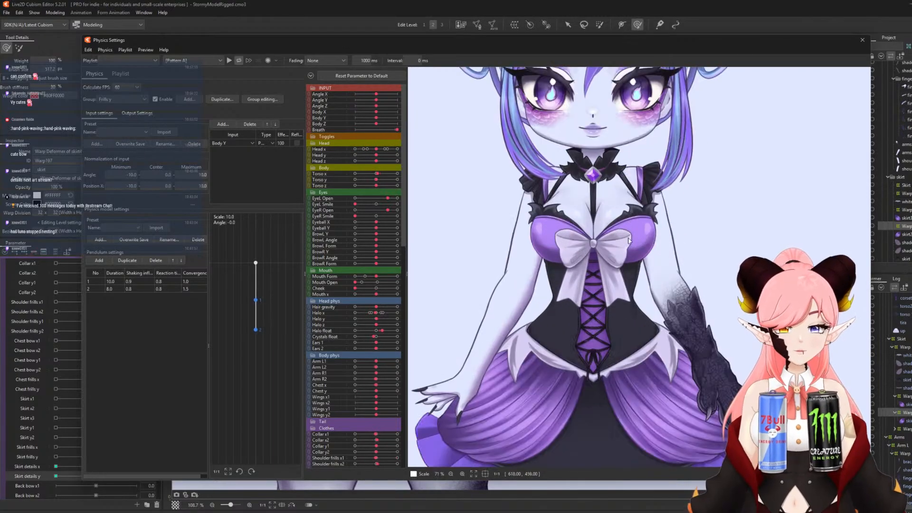
click(190, 99)
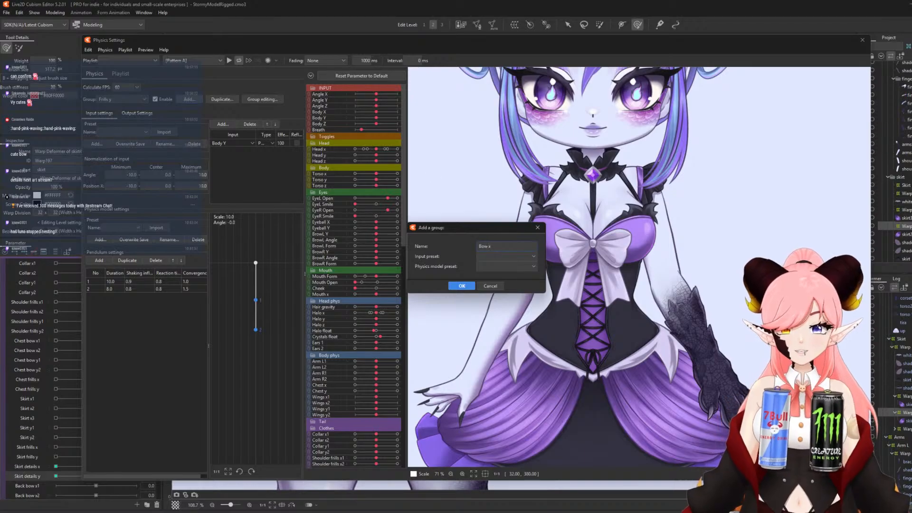
click(500, 265)
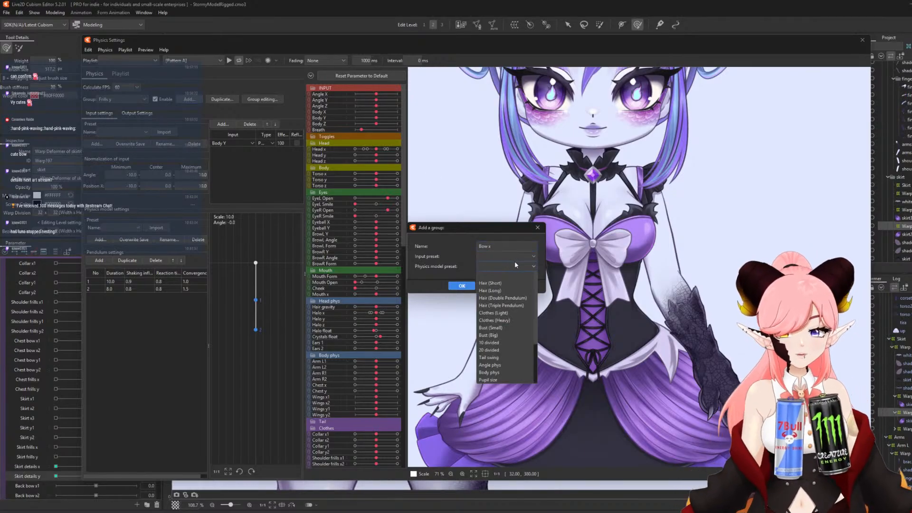
scroll(536, 316, down, 2)
scroll(530, 346, down, 1)
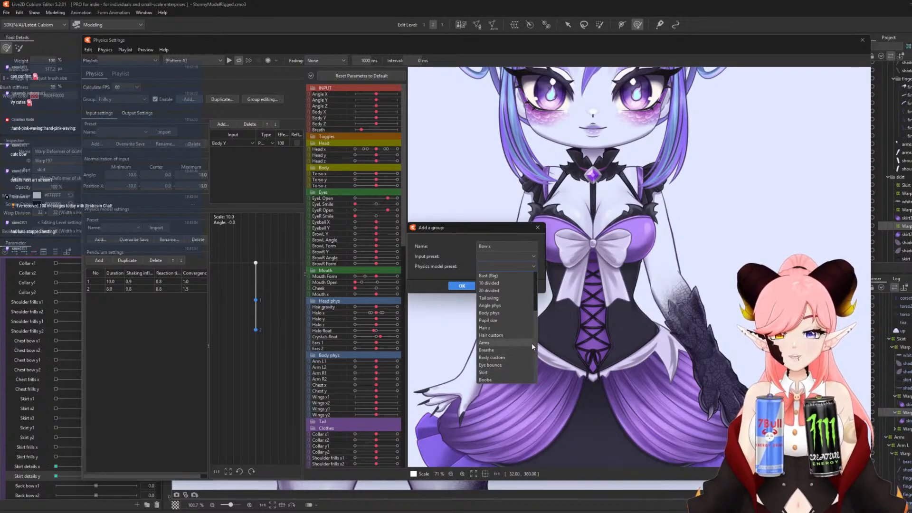
click(513, 335)
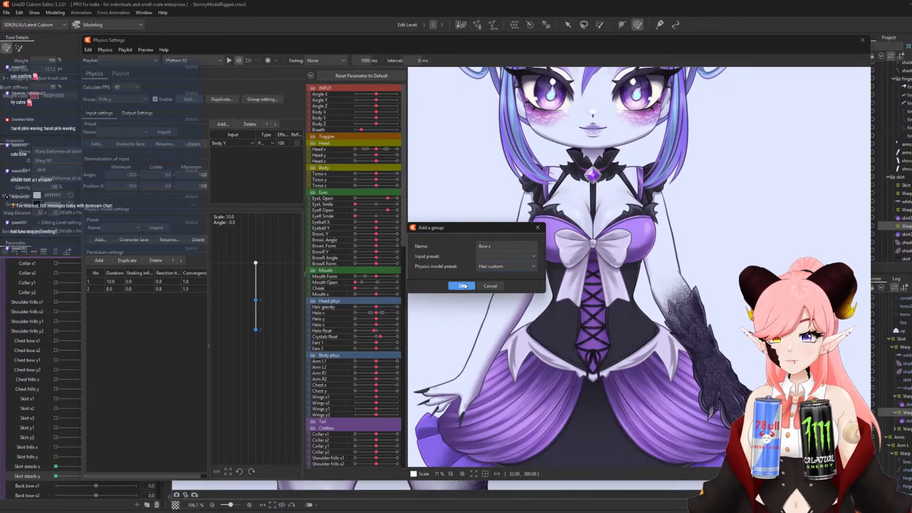
click(464, 285)
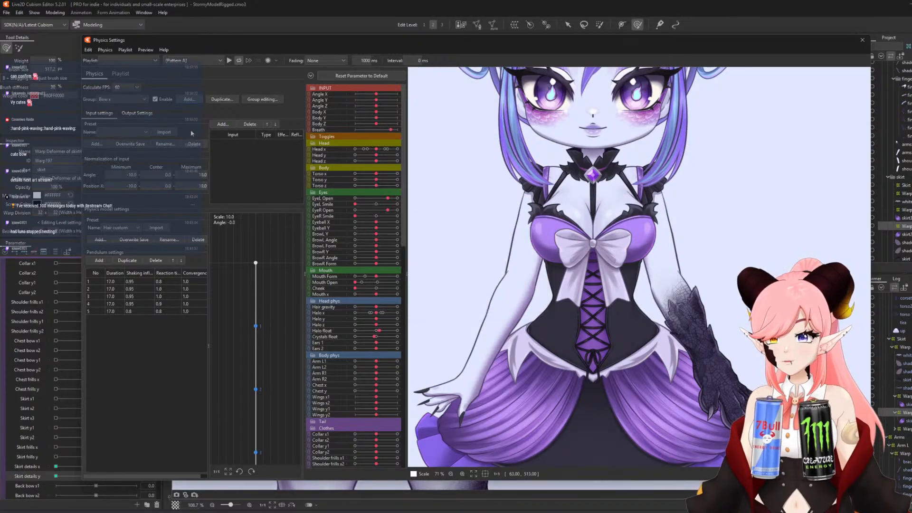
Add Body X and Body Z as input parameters of the Bow x physics group.
click(220, 125)
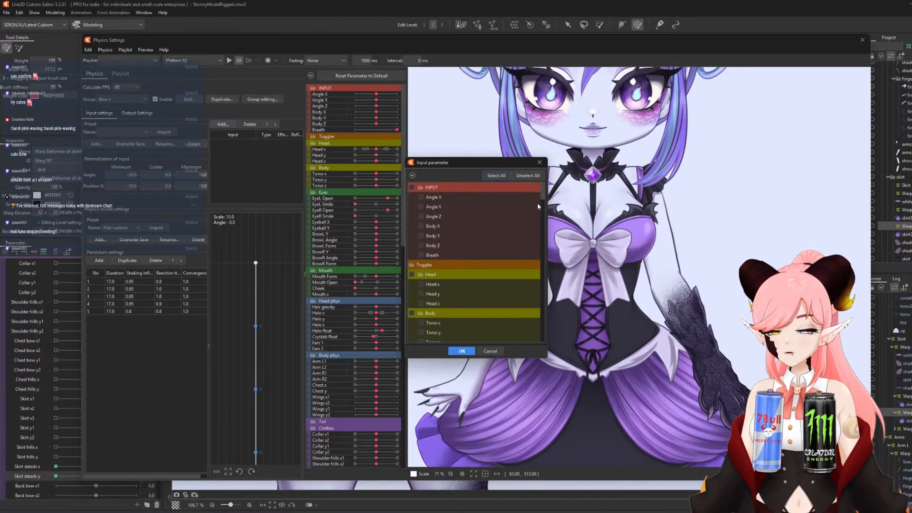
click(421, 226)
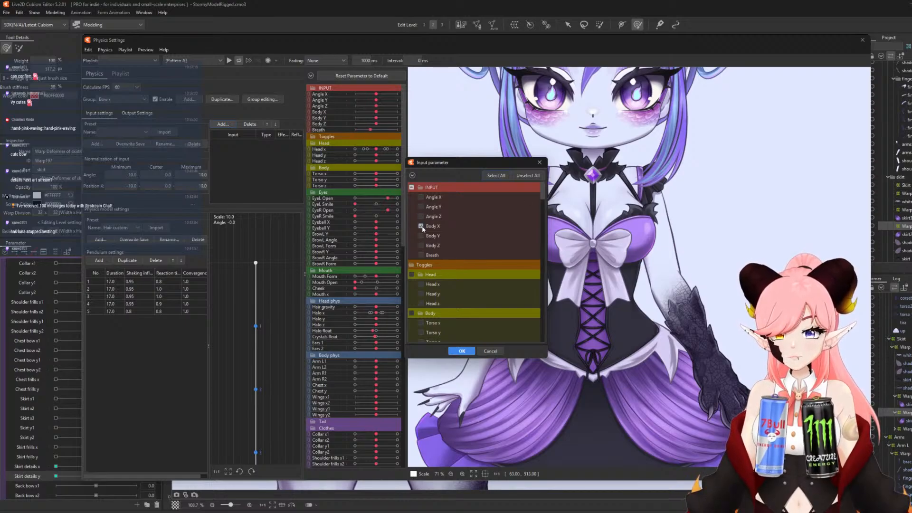
click(459, 351)
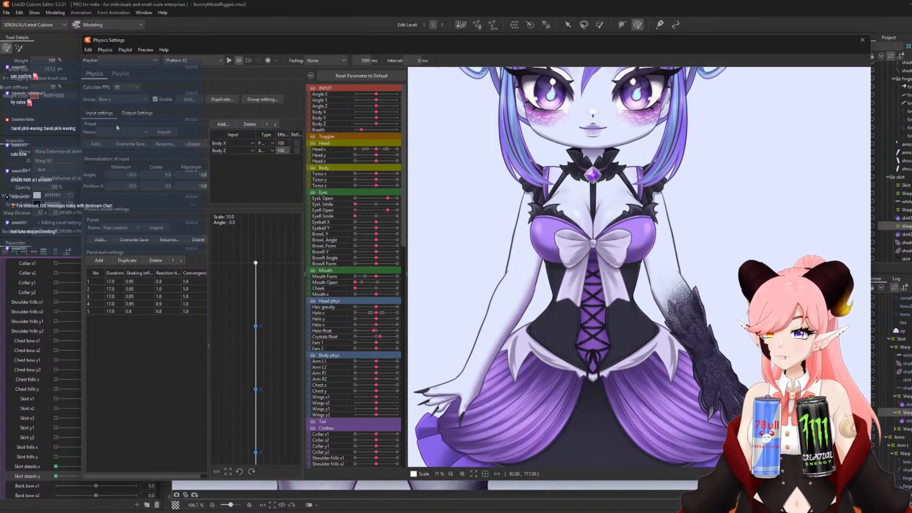
Add Chest bow x1 and x2 and Back bow x1, x2 and x3 as outputs of the Bow x group.
click(129, 114)
click(95, 124)
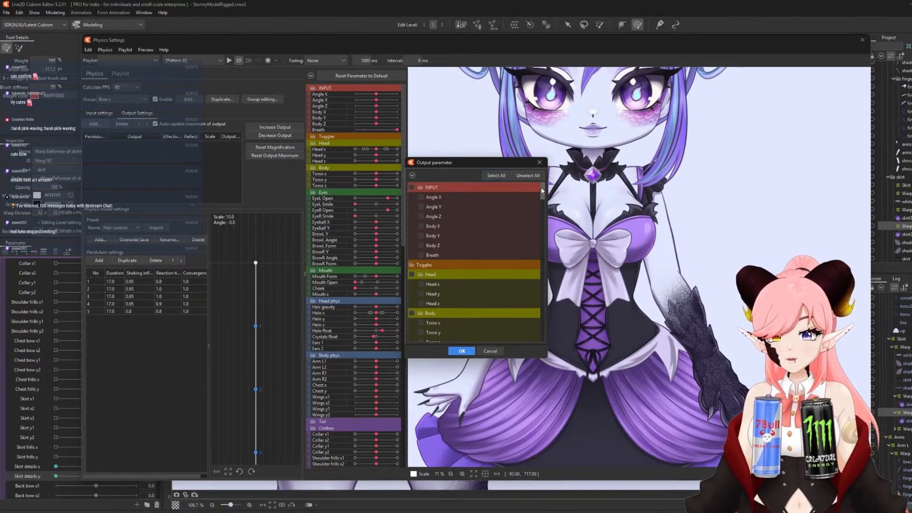
scroll(535, 223, down, 15)
scroll(534, 254, up, 3)
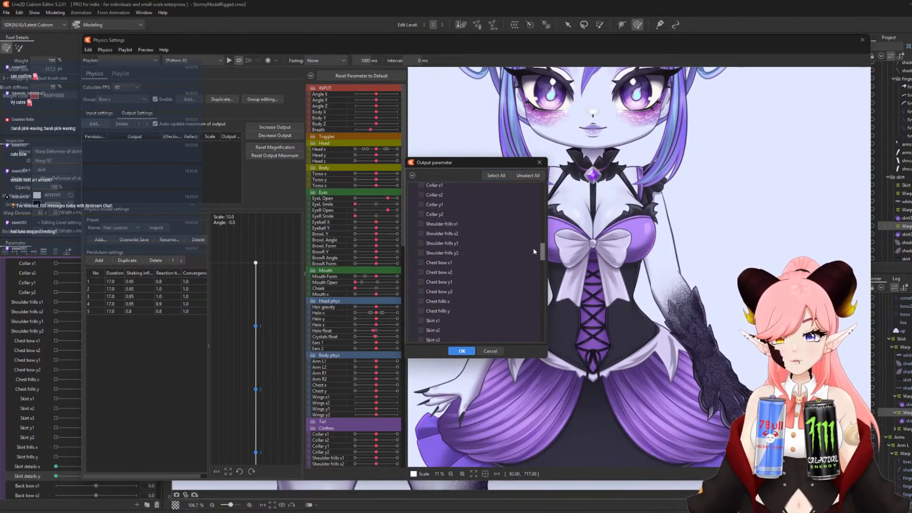
scroll(533, 251, down, 3)
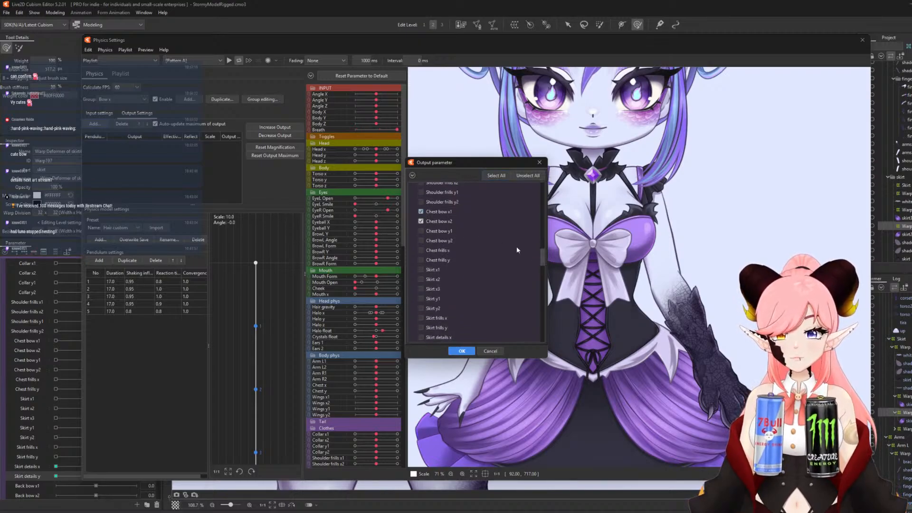
drag(541, 256, 535, 269)
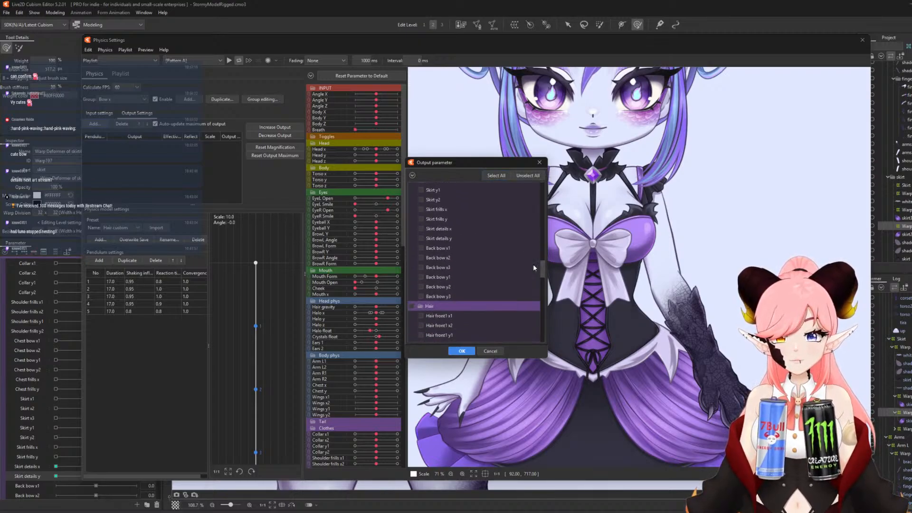
click(421, 248)
click(421, 257)
click(420, 268)
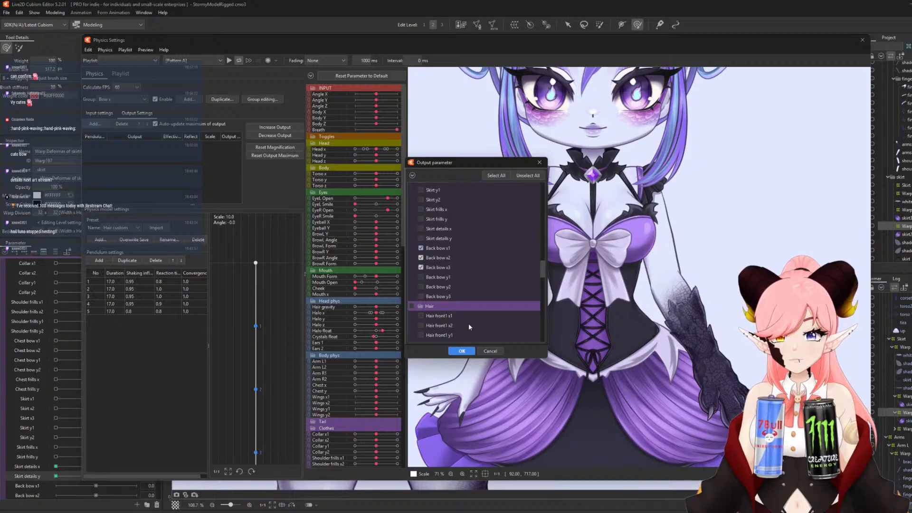
click(462, 351)
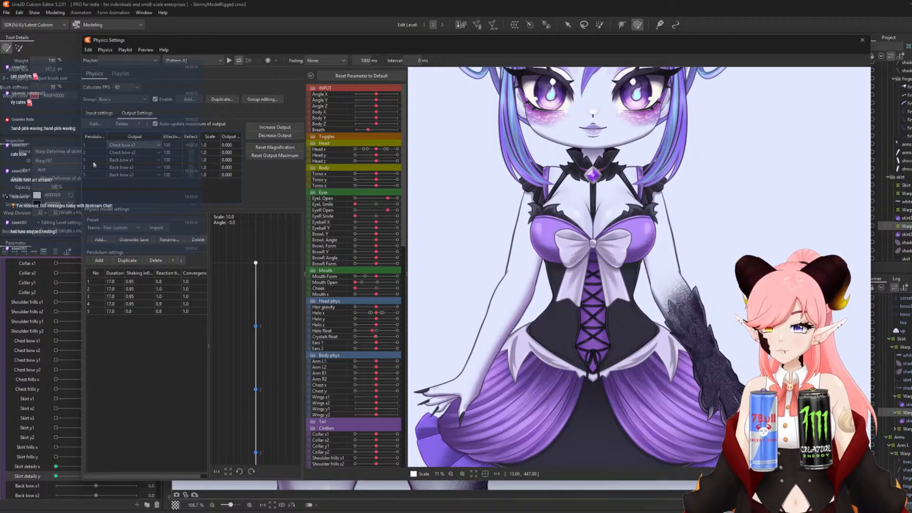
Swing the preview model and adjust all Bow x output magnifications to fit the parameter range.
drag(456, 266, 305, 120)
click(290, 127)
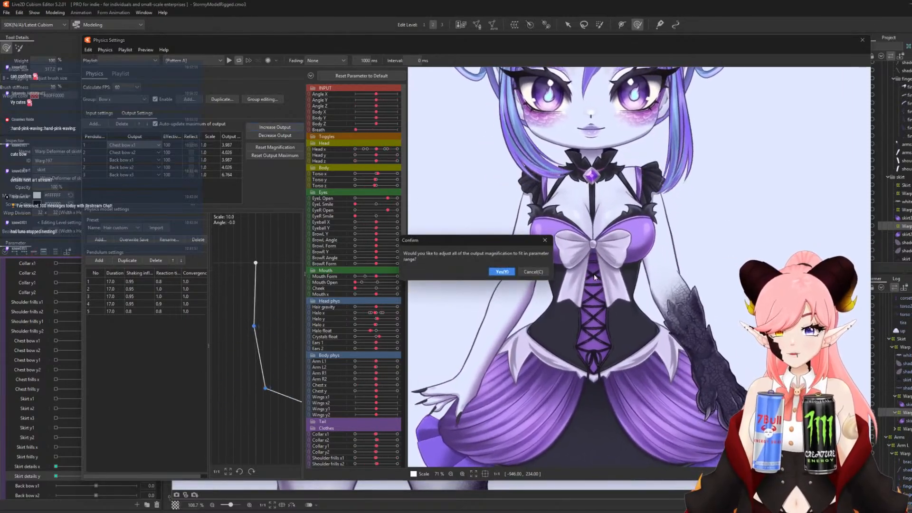
click(501, 272)
Set the Bow x output scales to 24 for both x1, 23 for both x2 and 13 for Back bow x3, and test-swing the model.
click(208, 145)
double_click(209, 145)
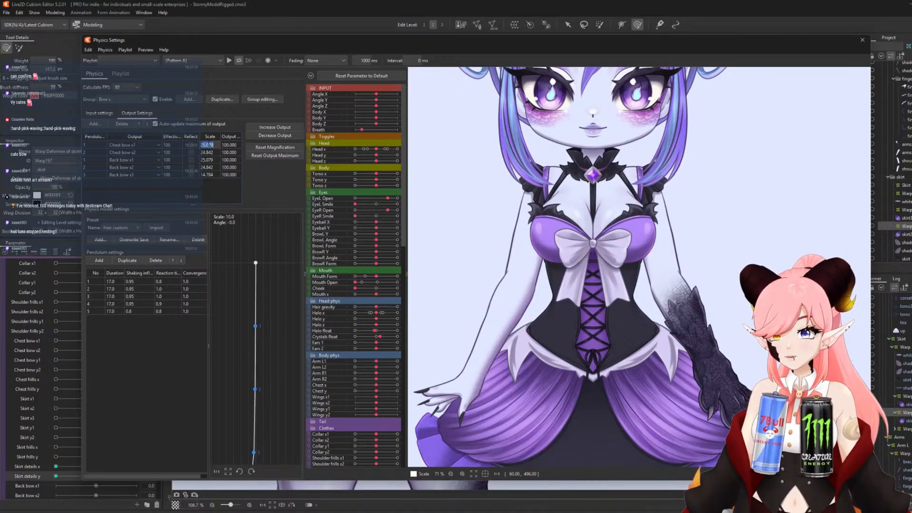
text(24.0)
key(Return)
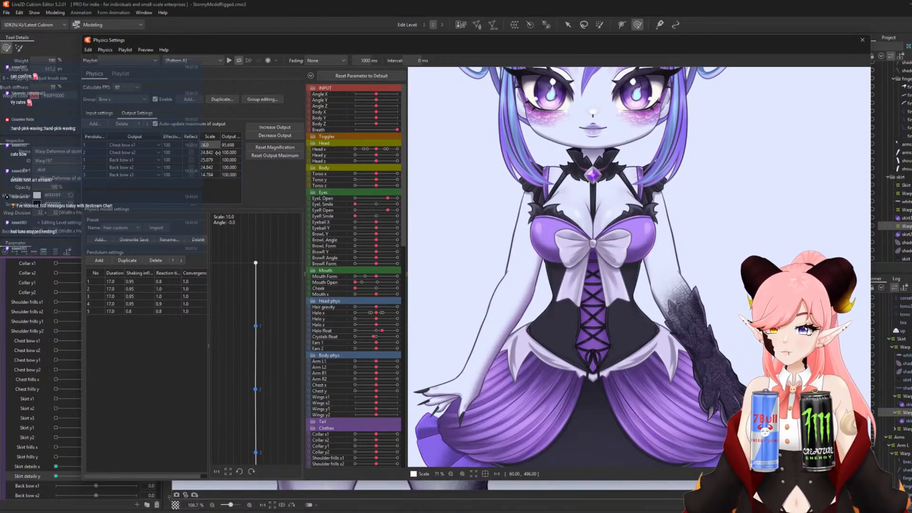
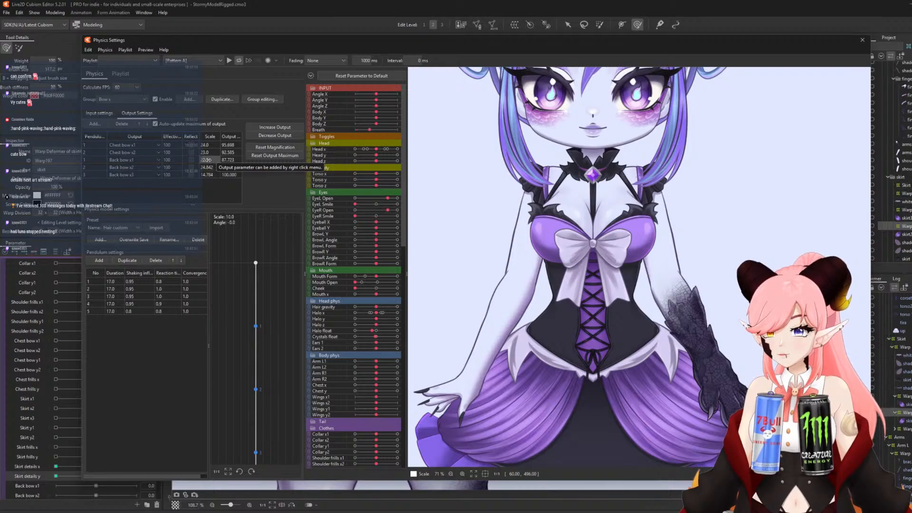
click(208, 160)
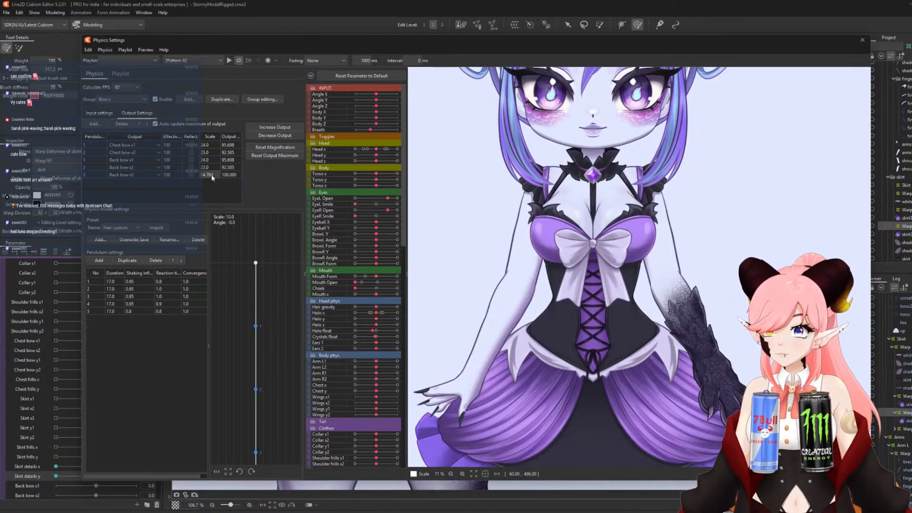
text(13)
key(Return)
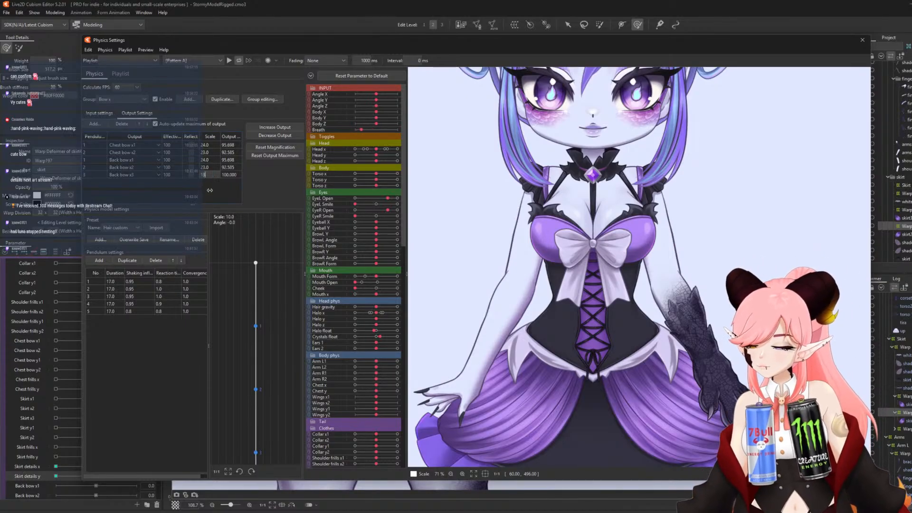
drag(592, 266, 511, 263)
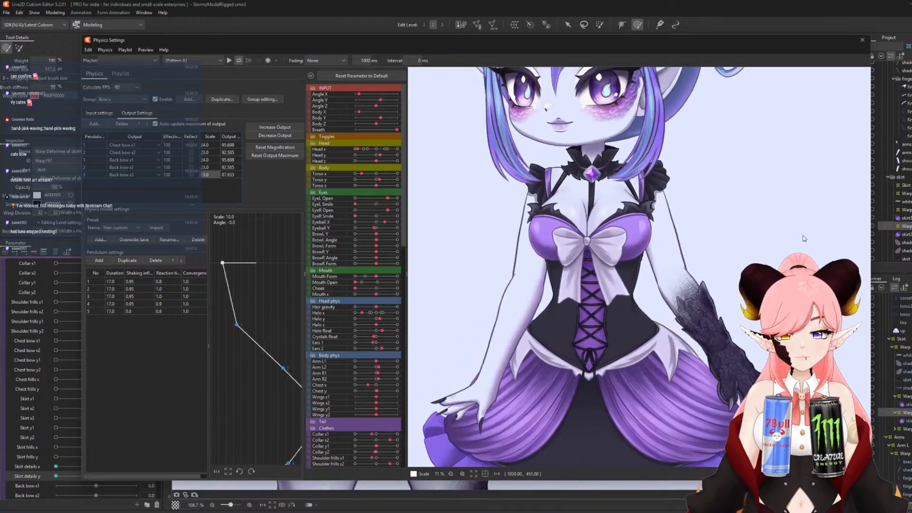
drag(244, 200, 422, 229)
scroll(422, 231, down, 4)
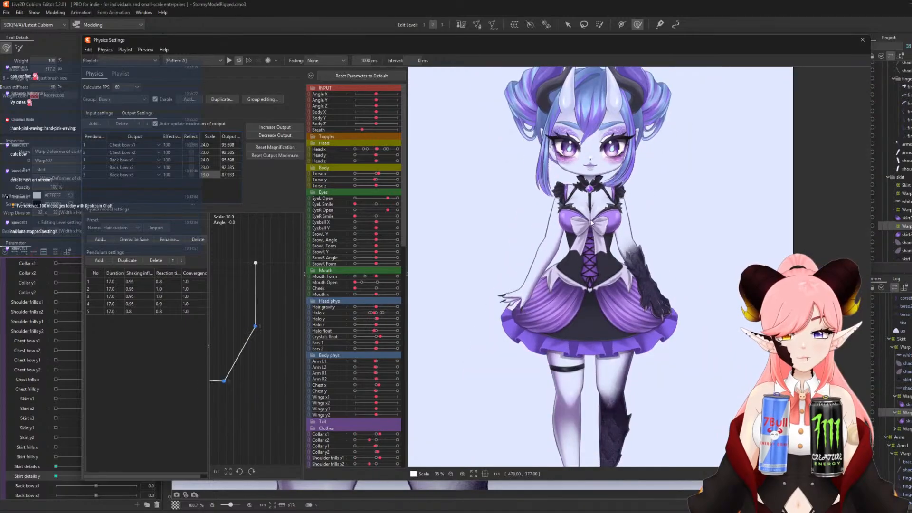
drag(818, 243, 796, 226)
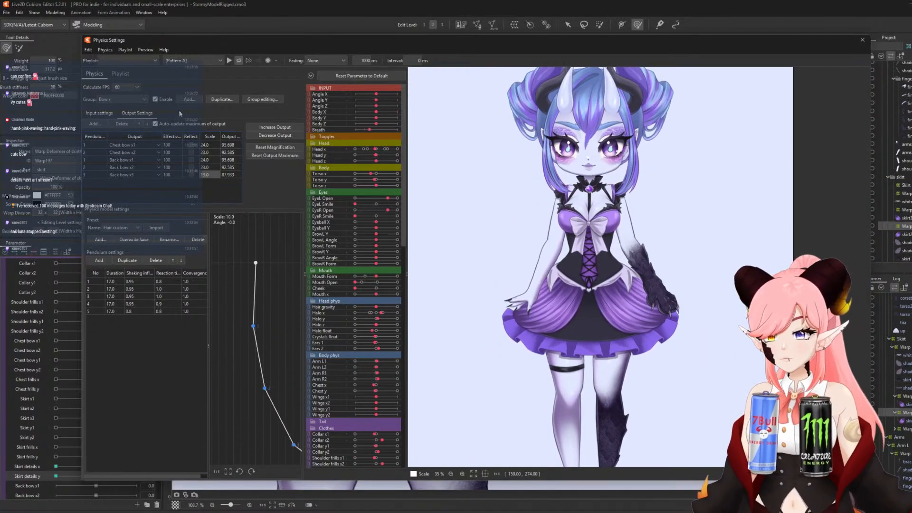
Duplicate the Bow x physics group under the name Bow y.
click(211, 100)
click(470, 255)
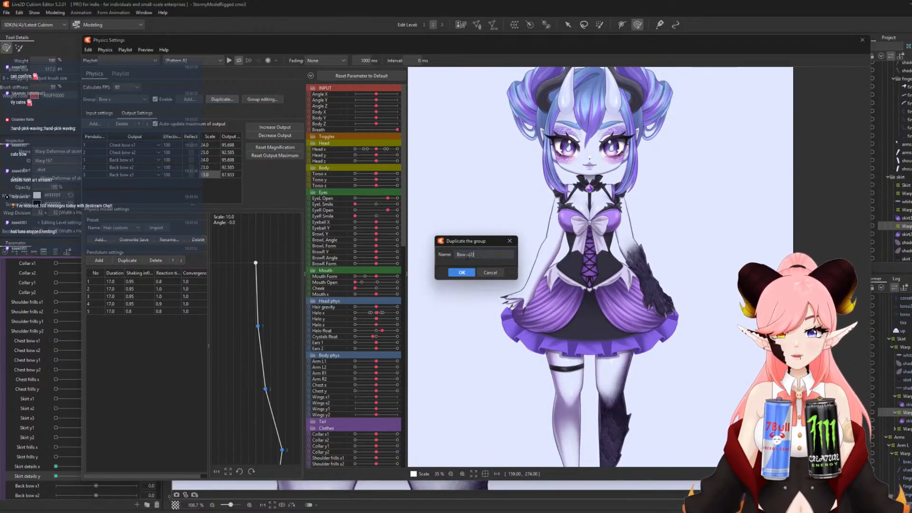
text(y)
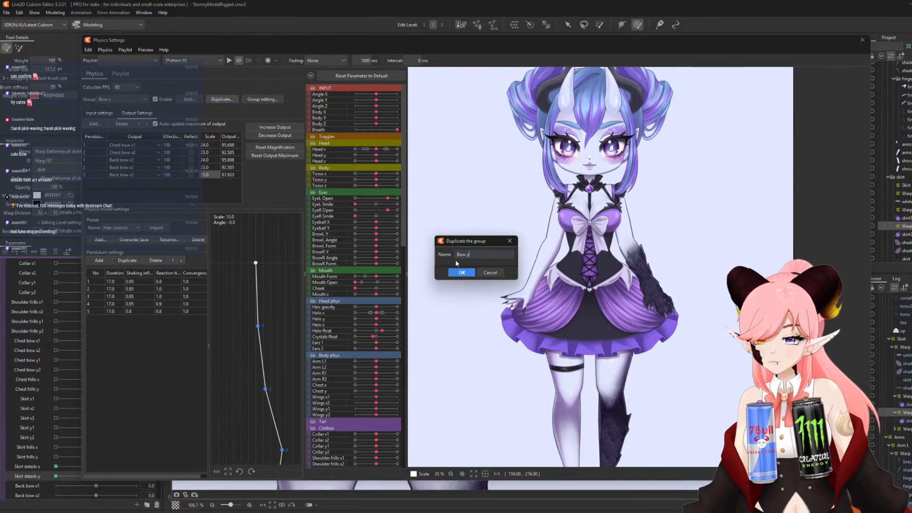
key(Return)
Change the Bow y group's Body X input to Body Y and remove its Body Z input.
click(109, 115)
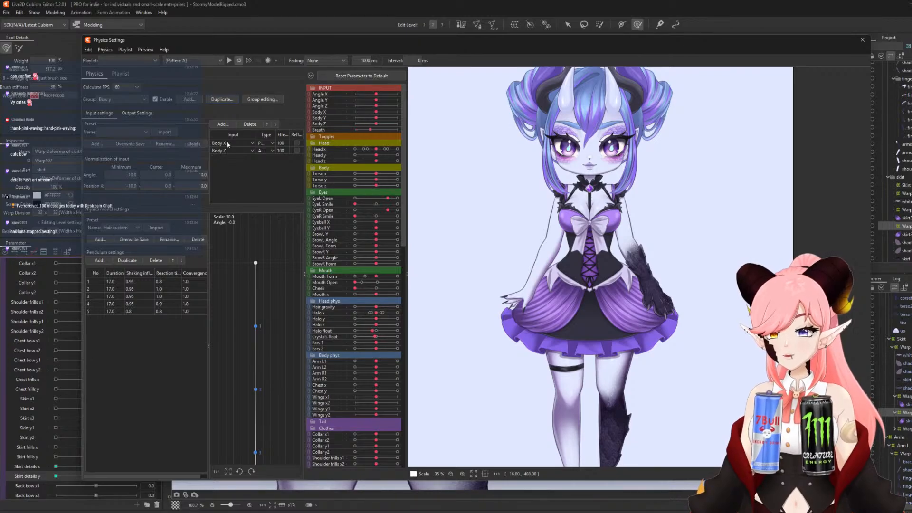
click(231, 143)
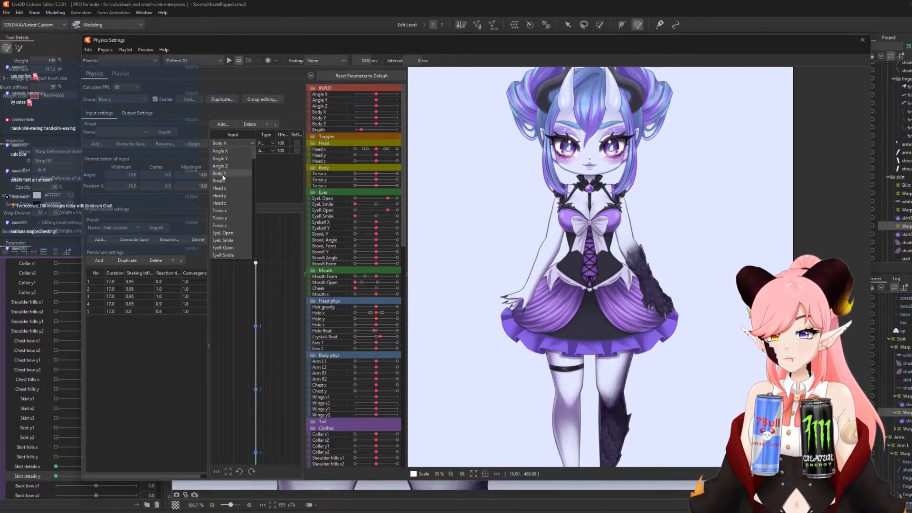
click(226, 174)
click(233, 150)
click(249, 125)
Switch the Bow y outputs to Chest bow y1 and y2 and Back bow y1, y2 and y3, and swing the model to test them.
click(137, 115)
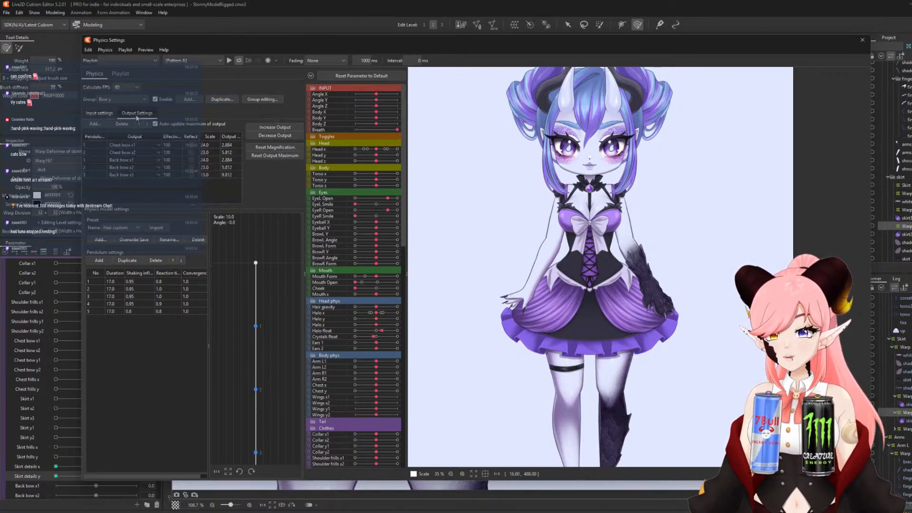
click(157, 145)
drag(161, 156, 156, 206)
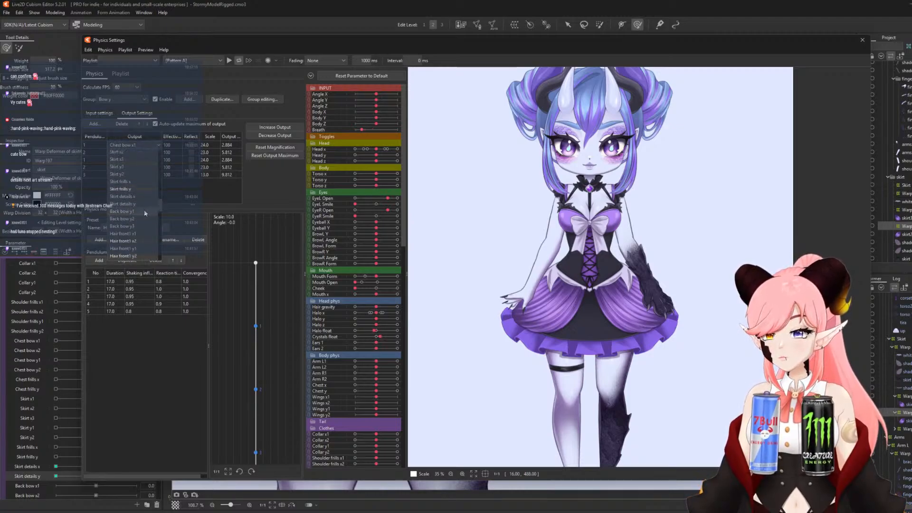
scroll(144, 210, up, 2)
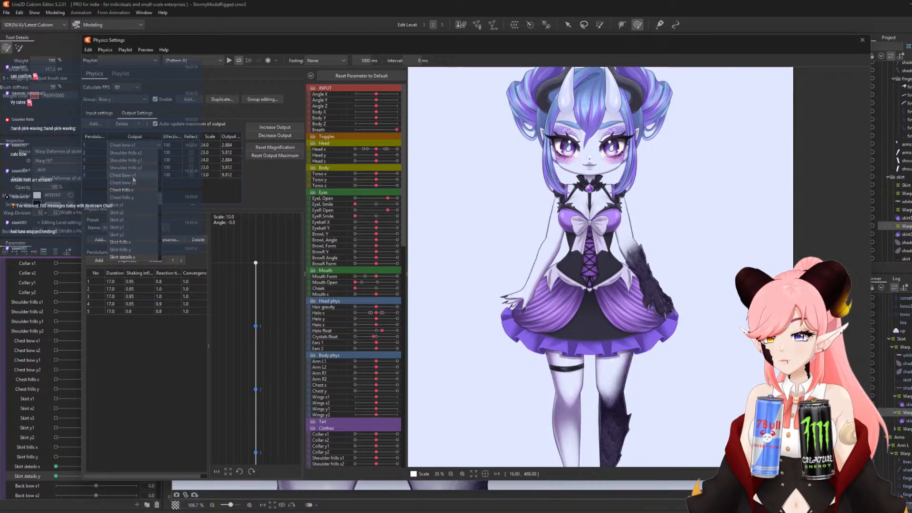
click(130, 153)
drag(609, 324, 513, 371)
Add a physics group named Skirt x with the Body Input preset and the Skirt physics model preset.
click(189, 99)
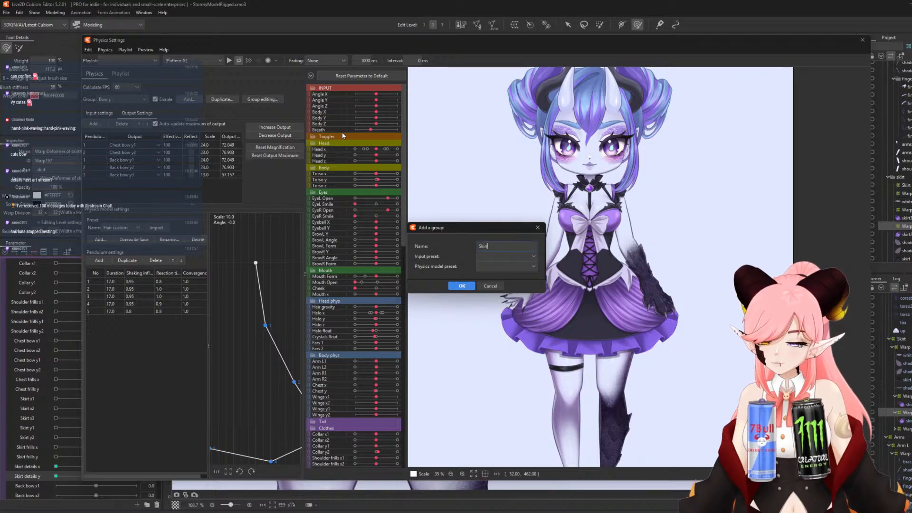
click(514, 257)
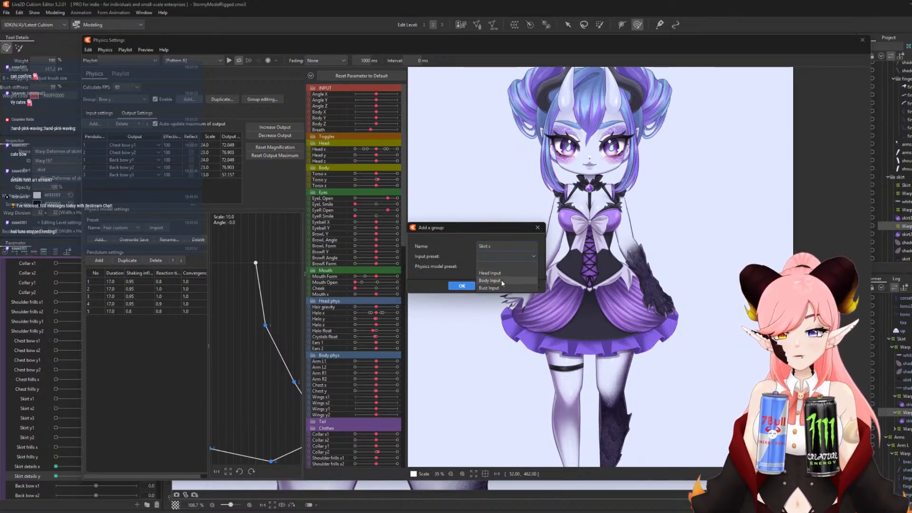
click(501, 280)
click(530, 267)
scroll(535, 281, down, 3)
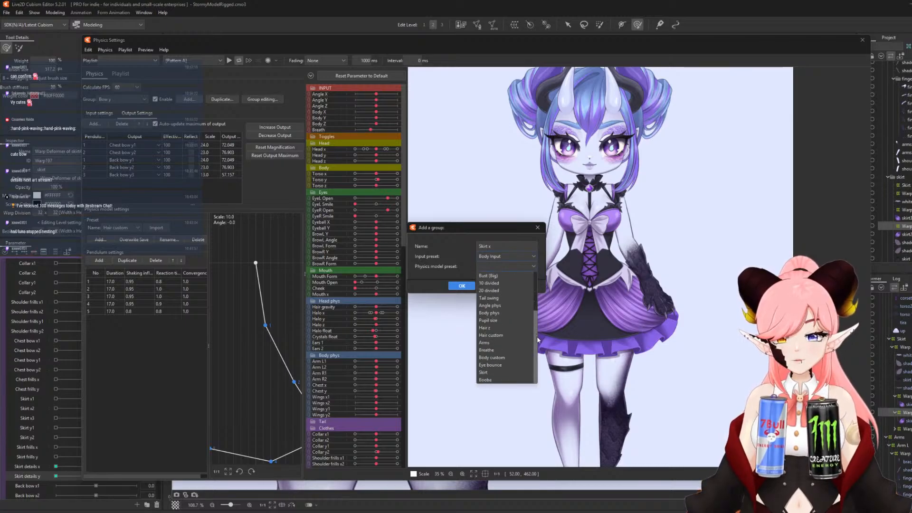
click(501, 373)
click(462, 285)
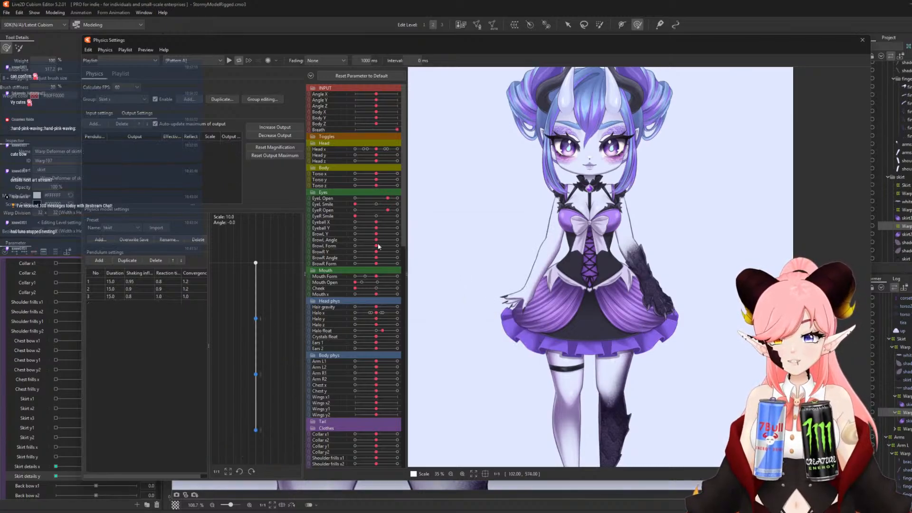
Add Skirt x1, Skirt x2 and Skirt x3 as outputs of the Skirt x group and swing the preview model to drive them.
click(99, 114)
click(127, 115)
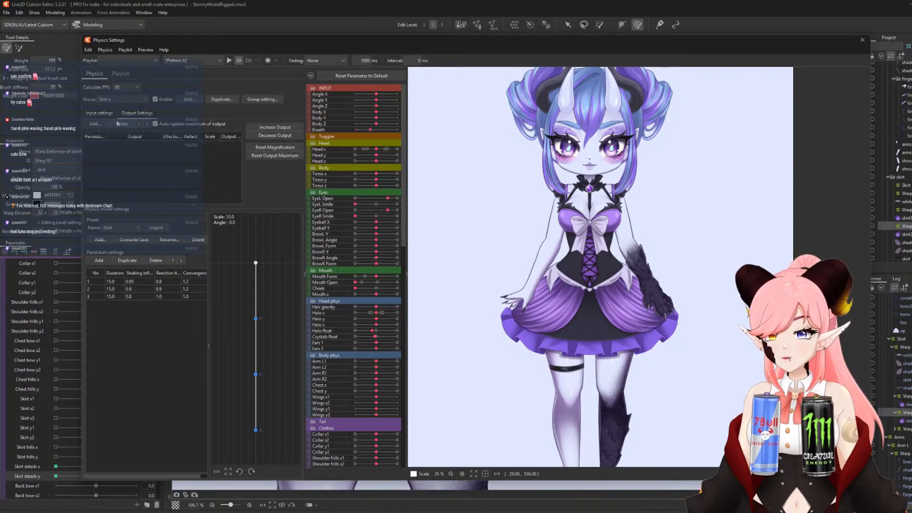
click(94, 124)
scroll(522, 247, down, 10)
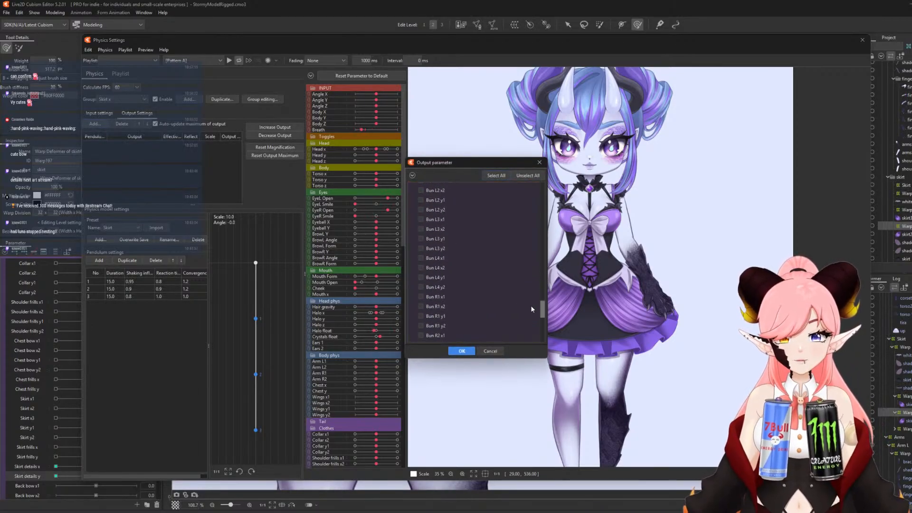
scroll(535, 267, up, 3)
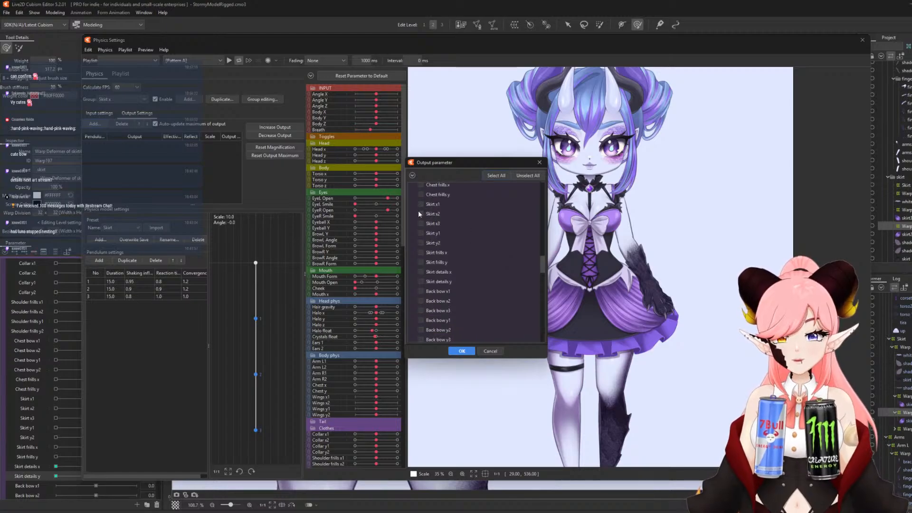
click(420, 204)
click(421, 213)
click(421, 224)
click(462, 351)
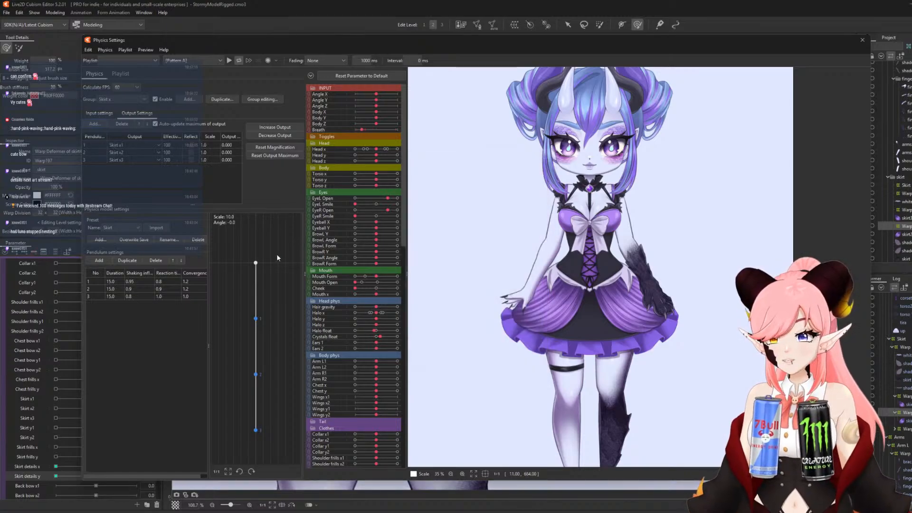
drag(593, 265, 414, 208)
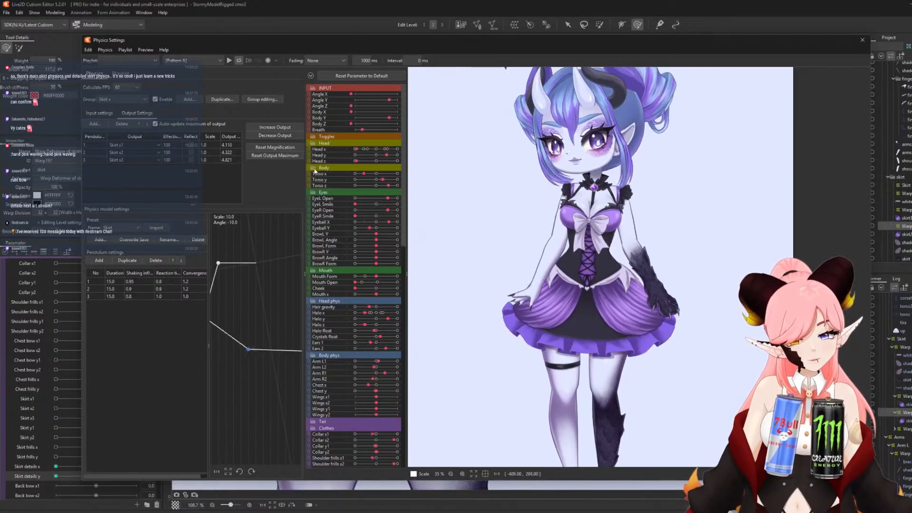
drag(666, 228, 291, 168)
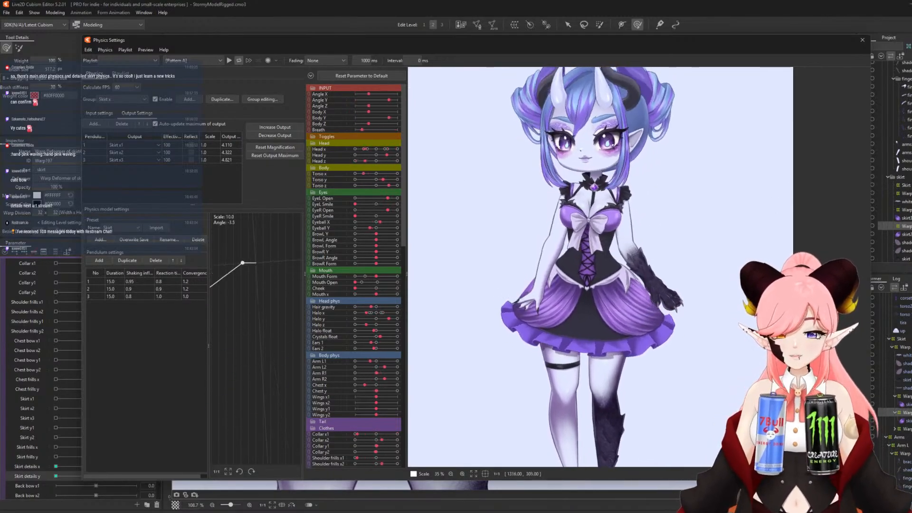
Fit the Skirt x outputs to the parameter range, set their scales to 23, 22 and 19, and swing the preview model.
drag(613, 145, 803, 190)
click(277, 135)
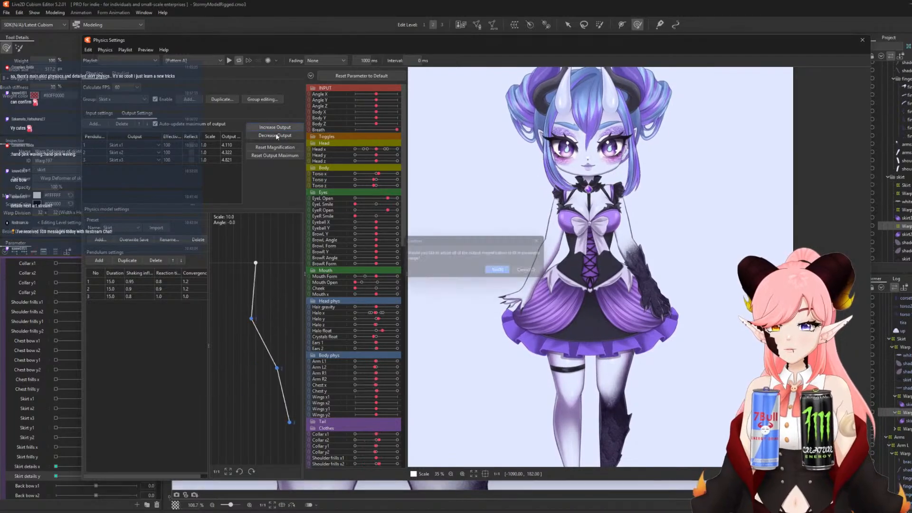
click(504, 270)
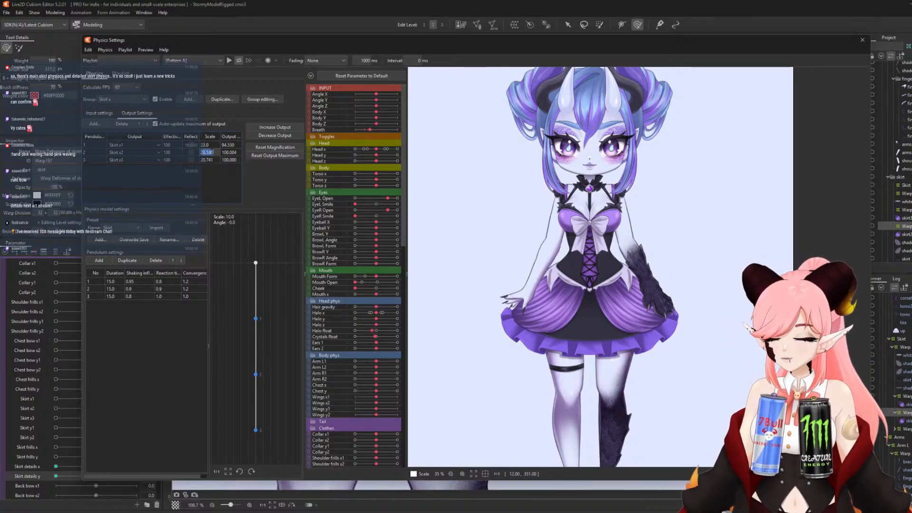
double_click(207, 160)
text(1)
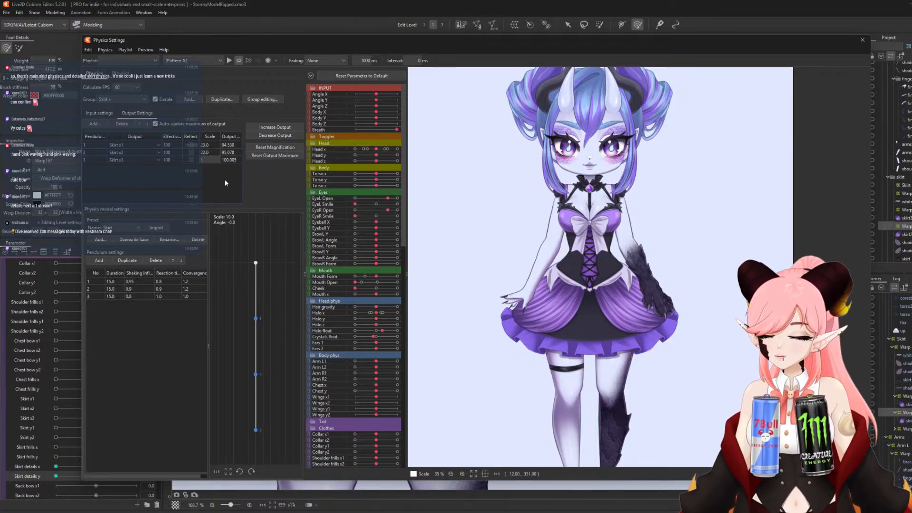
text(9)
key(Return)
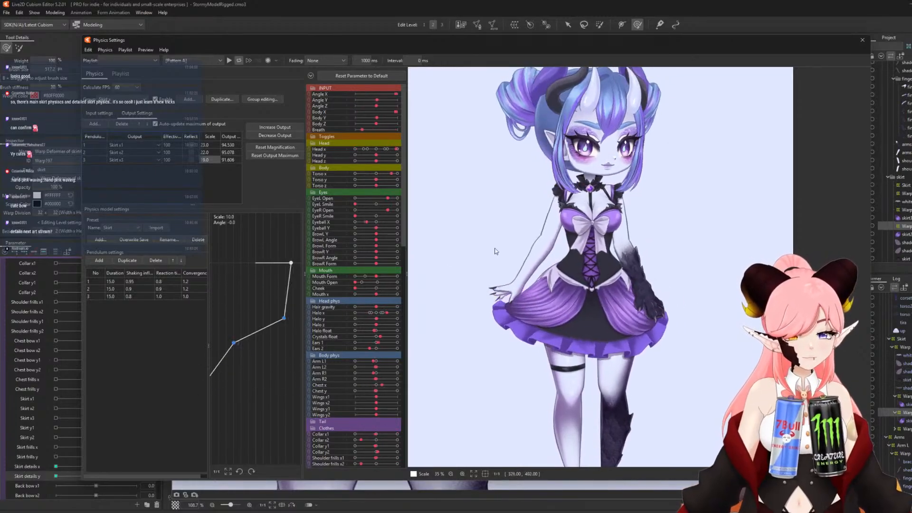
drag(495, 251, 683, 250)
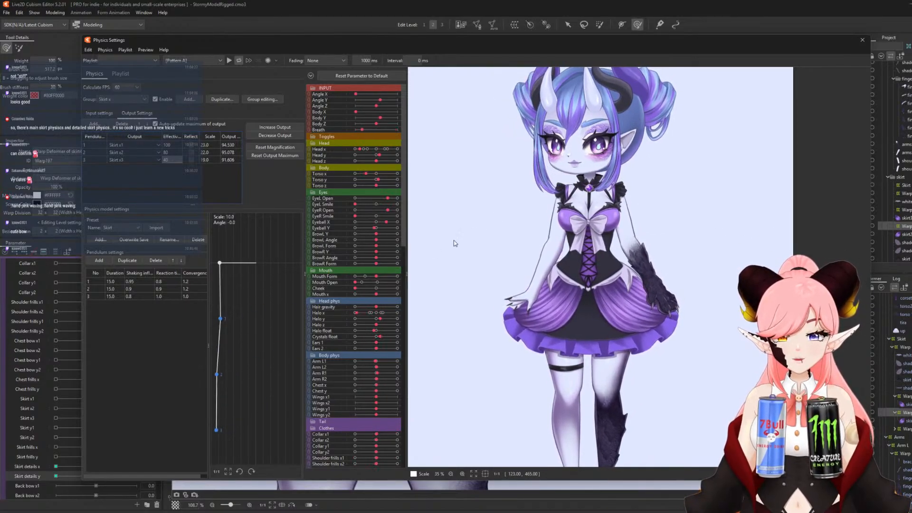
Close the physics settings and sweep the Skirt x1 and Skirt x2 parameters to check how the skirt deforms.
click(862, 40)
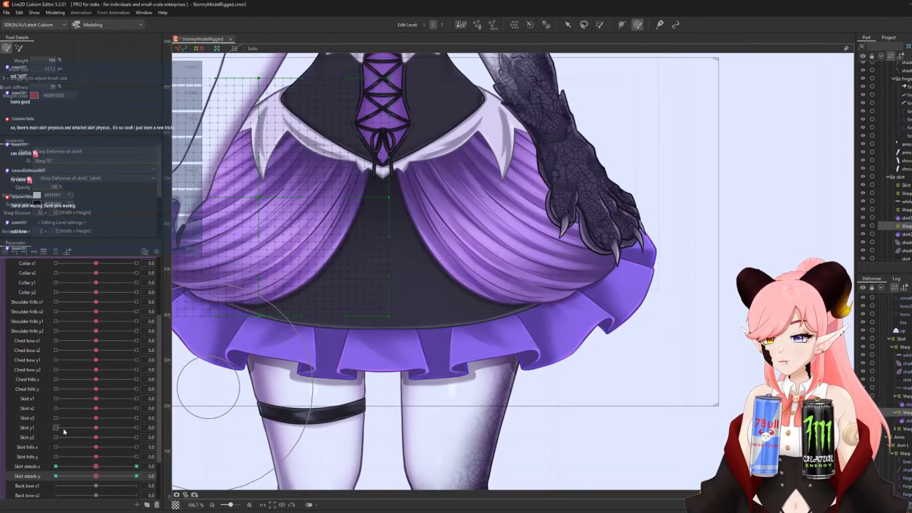
drag(95, 405, 139, 416)
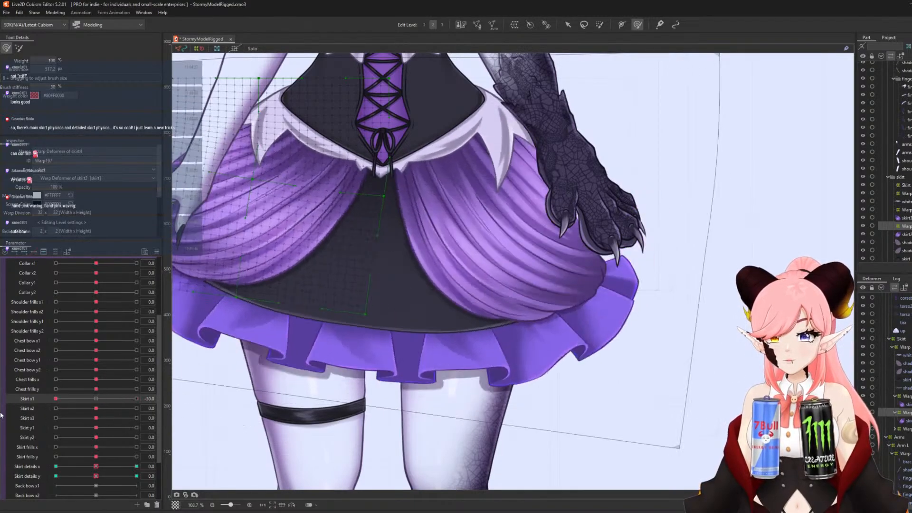
click(97, 398)
drag(97, 409, 143, 447)
click(95, 408)
Brush the lower hem of the skirt2 warp deformer slightly downward at Skirt x2 values 30 and -30, and return Skirt x2 to 0.
scroll(632, 285, down, 3)
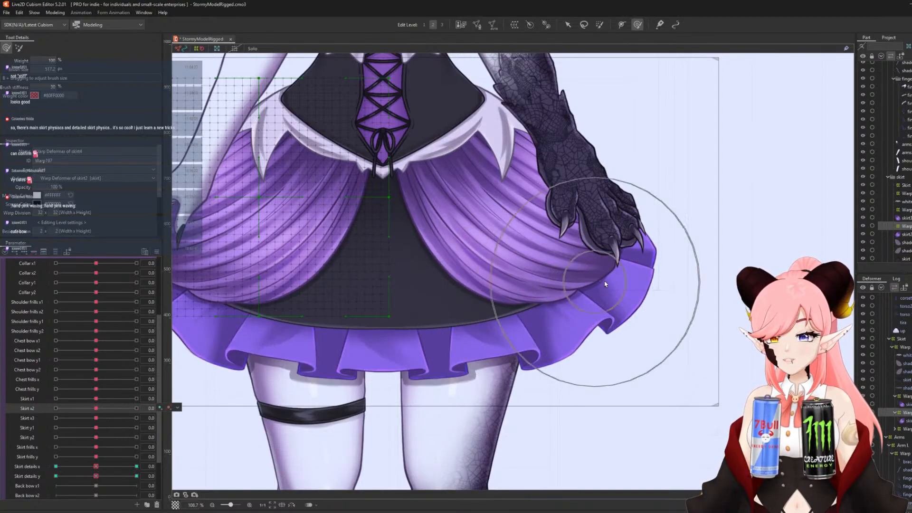
click(190, 409)
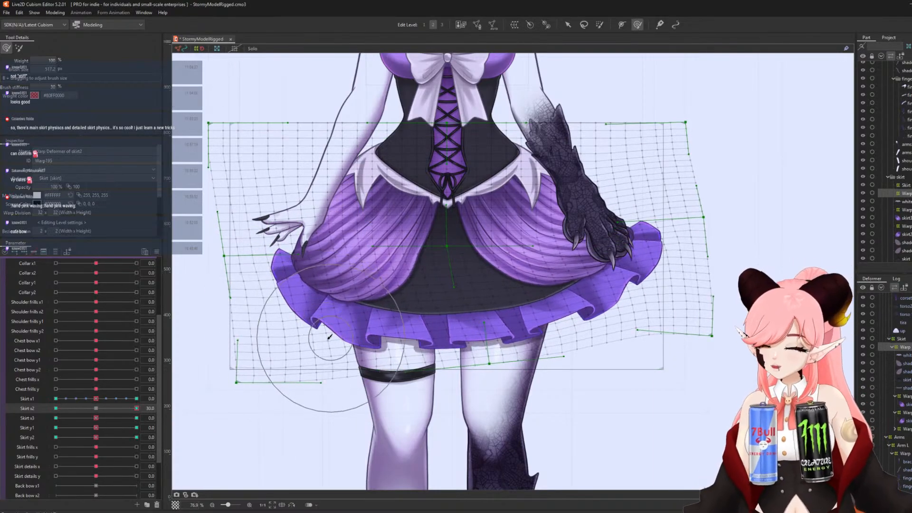
drag(316, 318, 318, 328)
drag(375, 334, 375, 336)
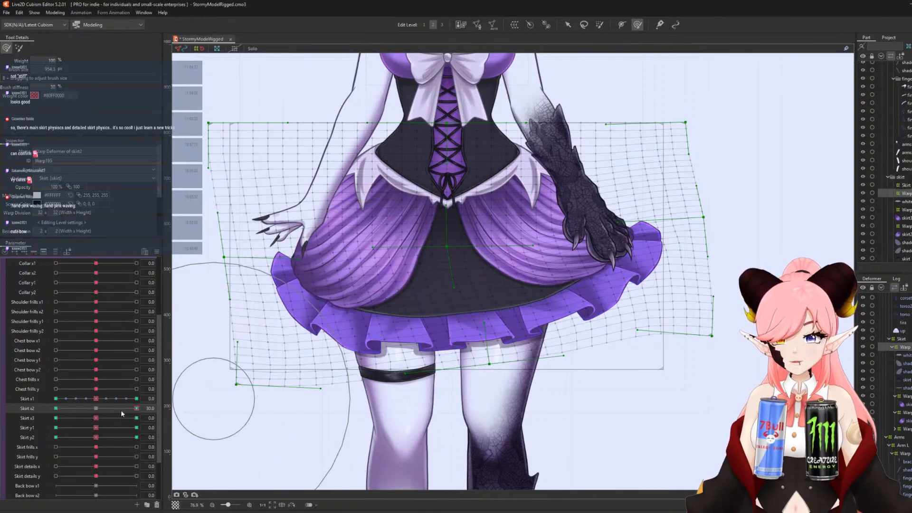
drag(121, 410, 0, 406)
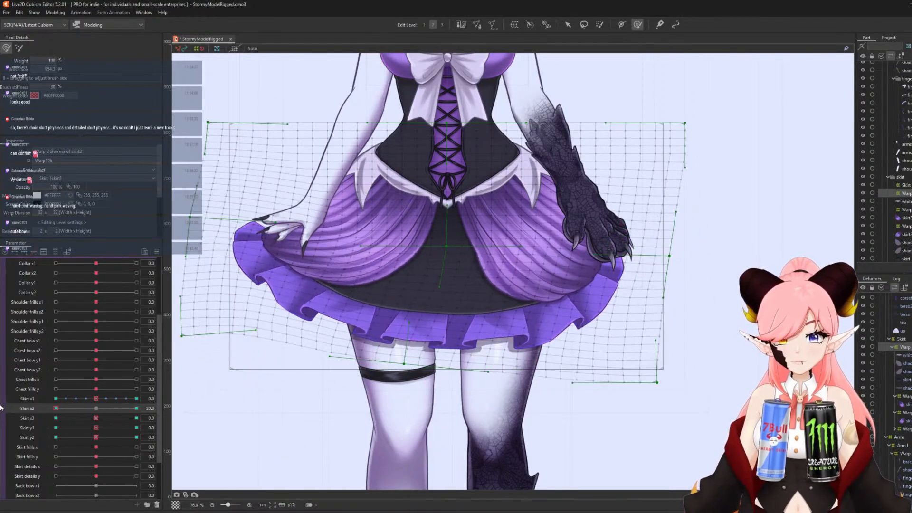
drag(529, 335, 526, 339)
drag(56, 410, 97, 407)
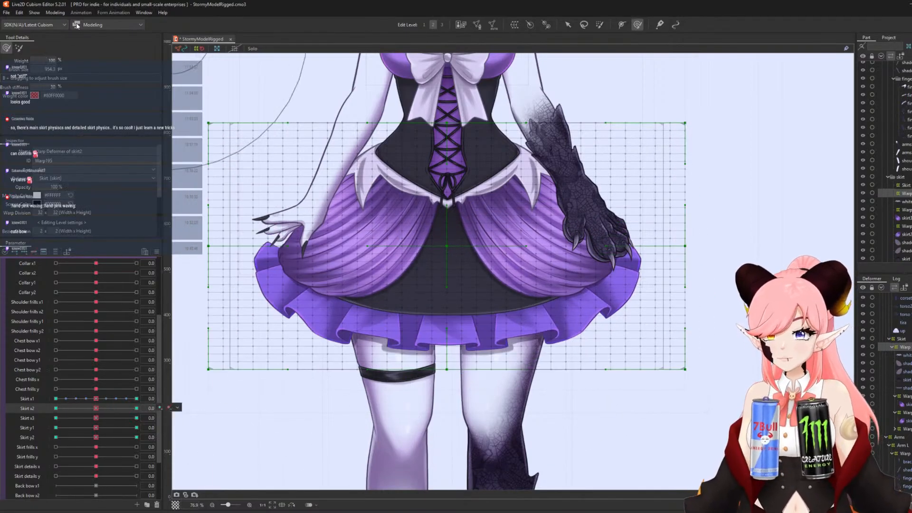
Reopen the physics settings and swing the full preview model from side to side to test the Skirt x group.
click(55, 12)
click(70, 178)
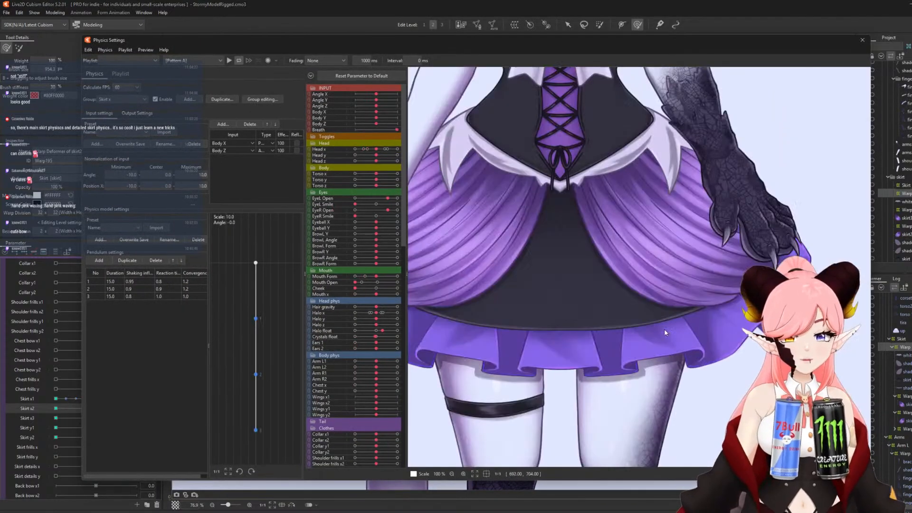
scroll(662, 314, down, 3)
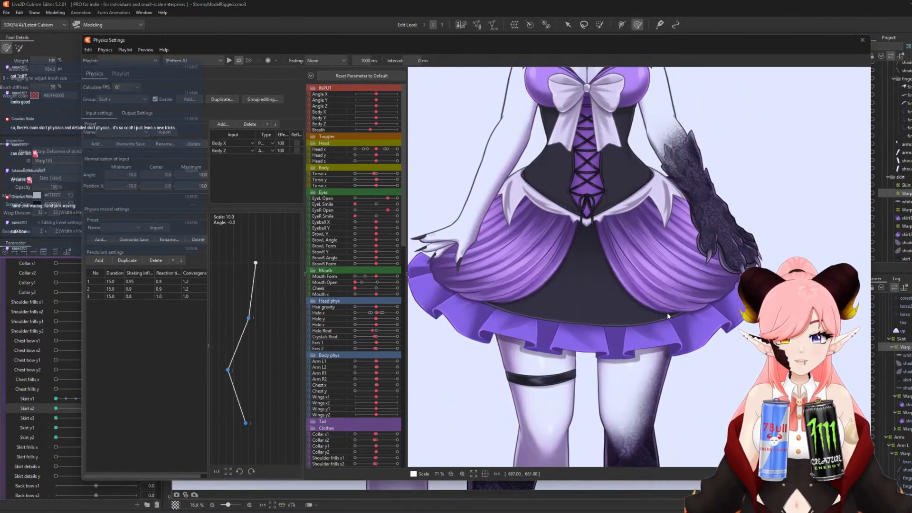
scroll(660, 308, down, 4)
drag(660, 307, 792, 280)
drag(693, 284, 432, 272)
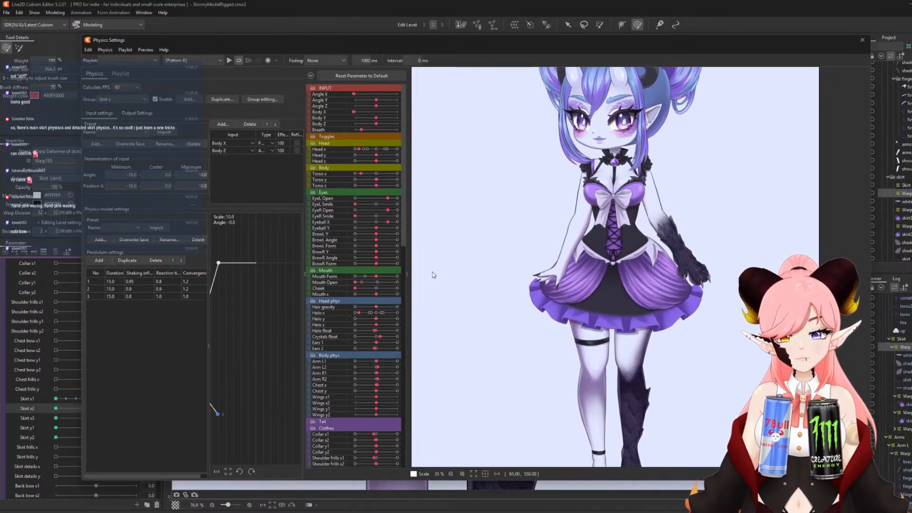
Lower the effectiveness of the Skirt x outputs, with Skirt x2 at 70 and Skirt x3 at 50, swinging the model to test them.
click(136, 113)
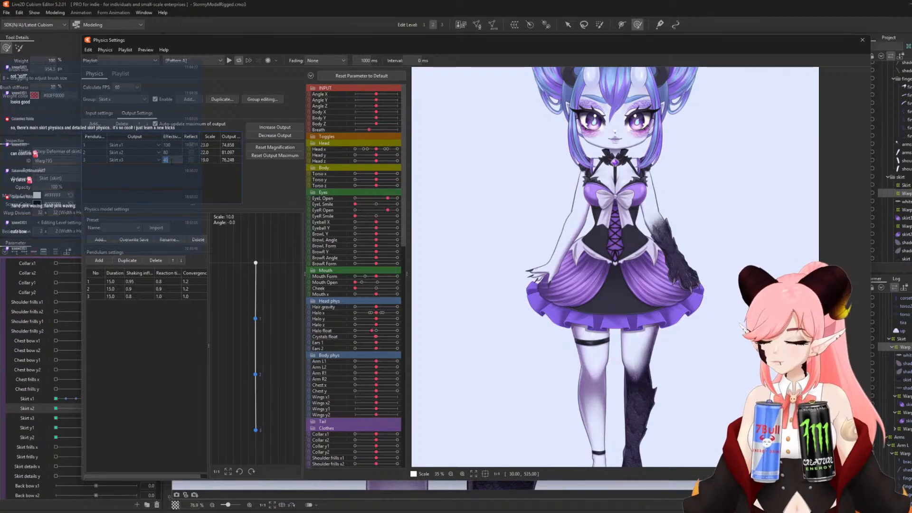
drag(619, 288, 275, 266)
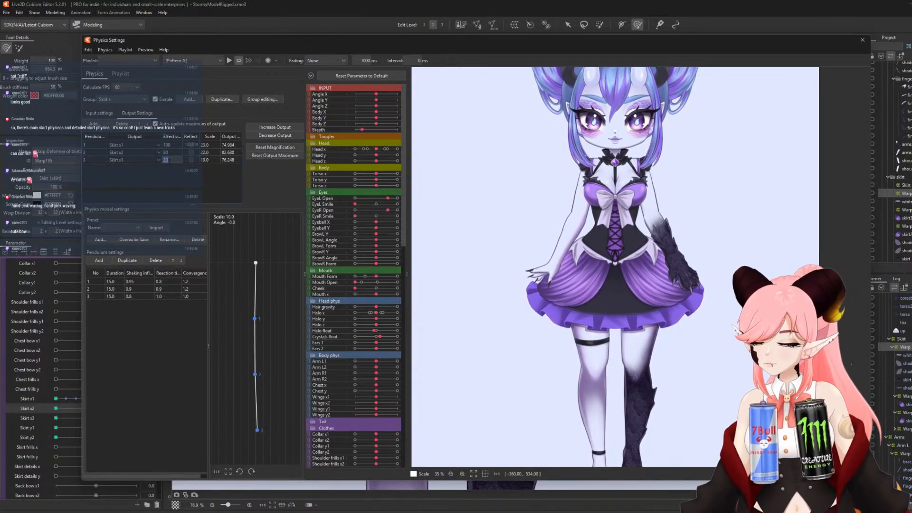
drag(430, 222, 313, 266)
click(176, 153)
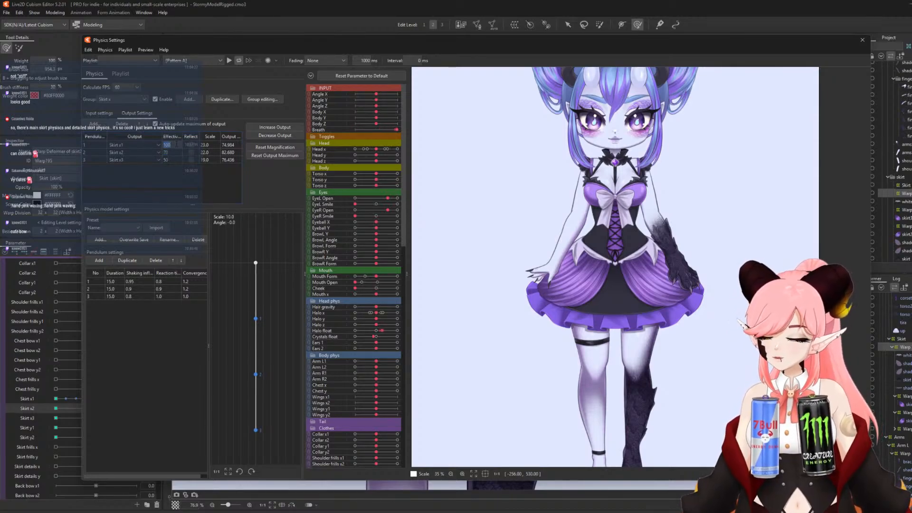
drag(717, 228, 739, 225)
Add Skirt details x as an output of the Skirt x group.
click(95, 123)
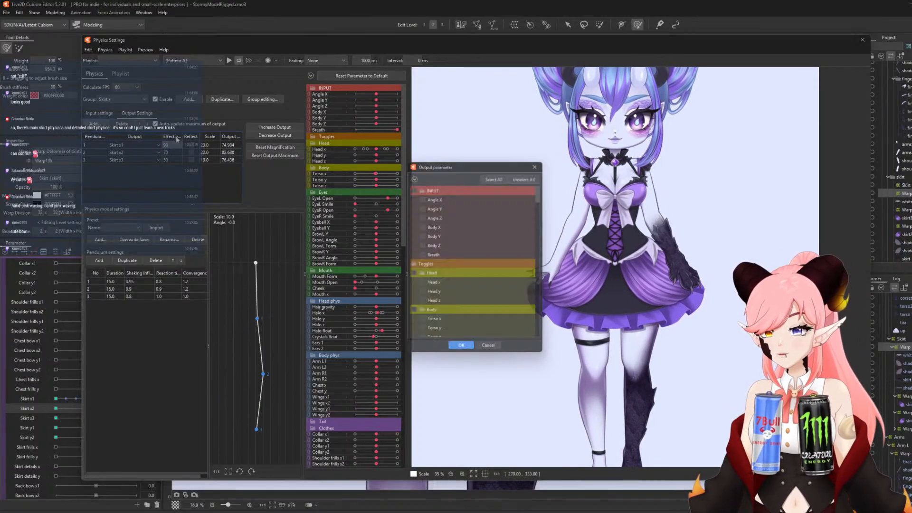
scroll(535, 209, down, 5)
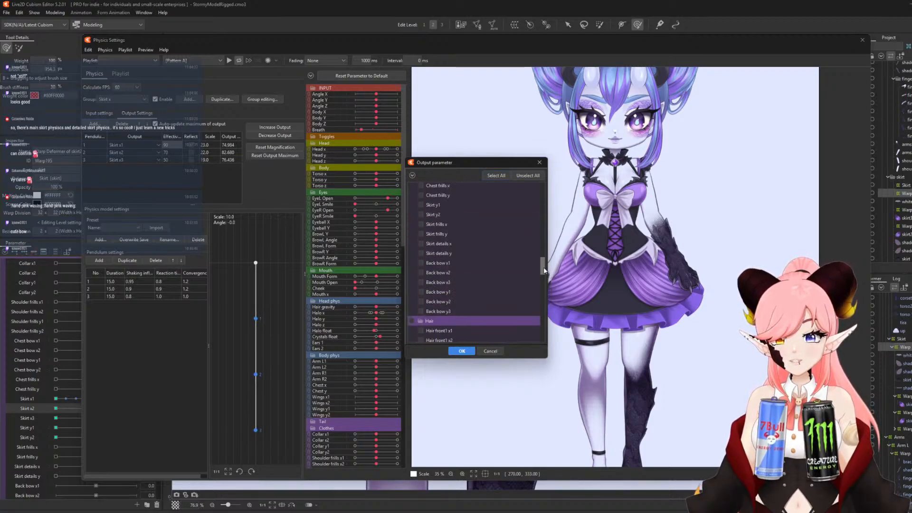
scroll(460, 268, down, 1)
click(421, 240)
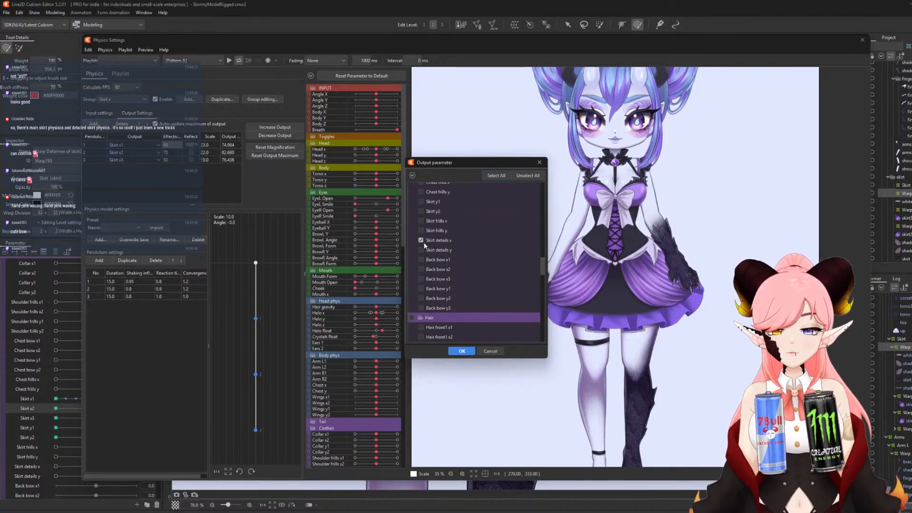
click(462, 351)
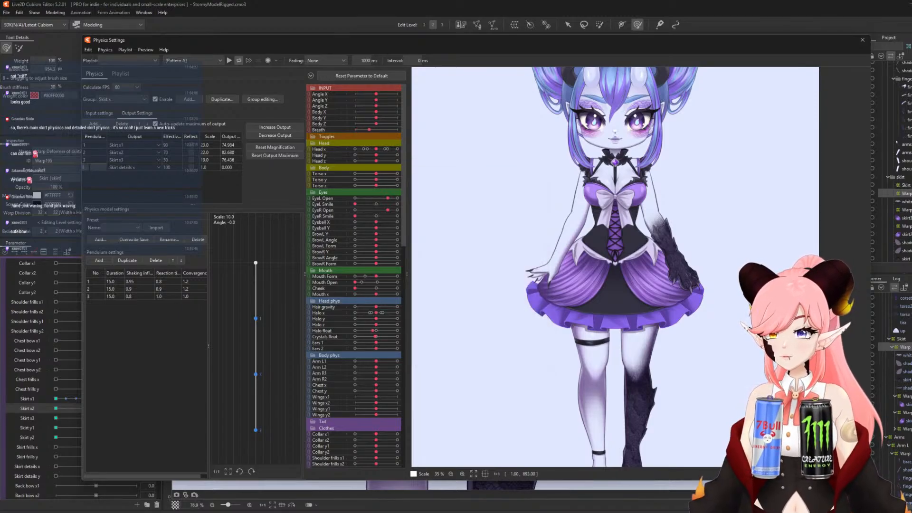
Assign the Skirt details x output to pendulum 2 with a scale of 22, and swing the model to test it.
text(2)
key(Return)
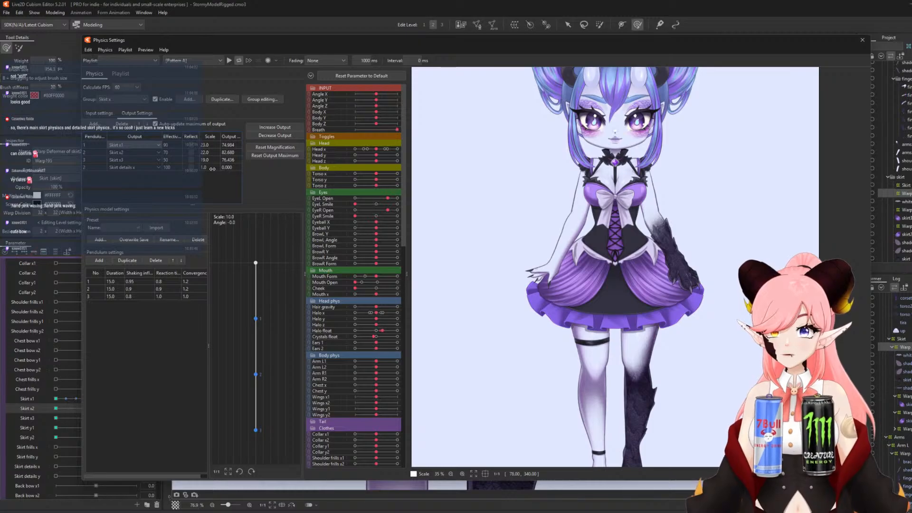
text(20)
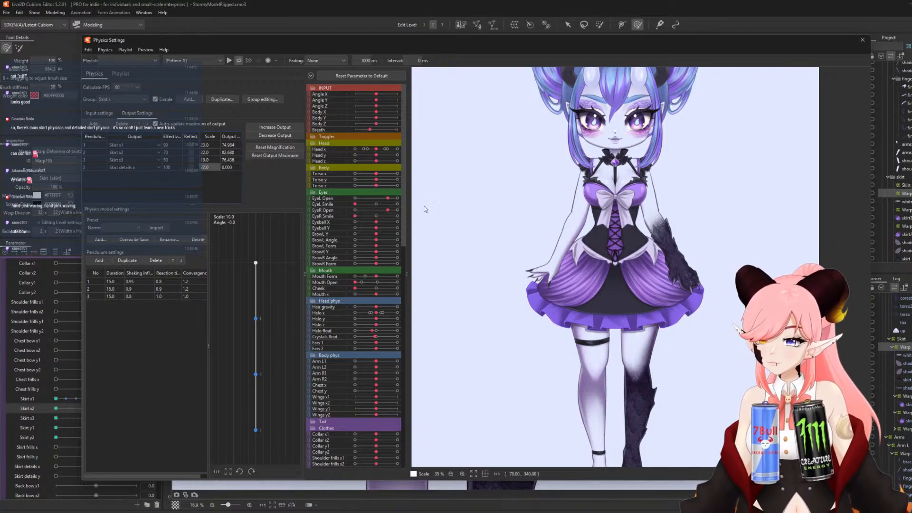
drag(426, 209, 618, 275)
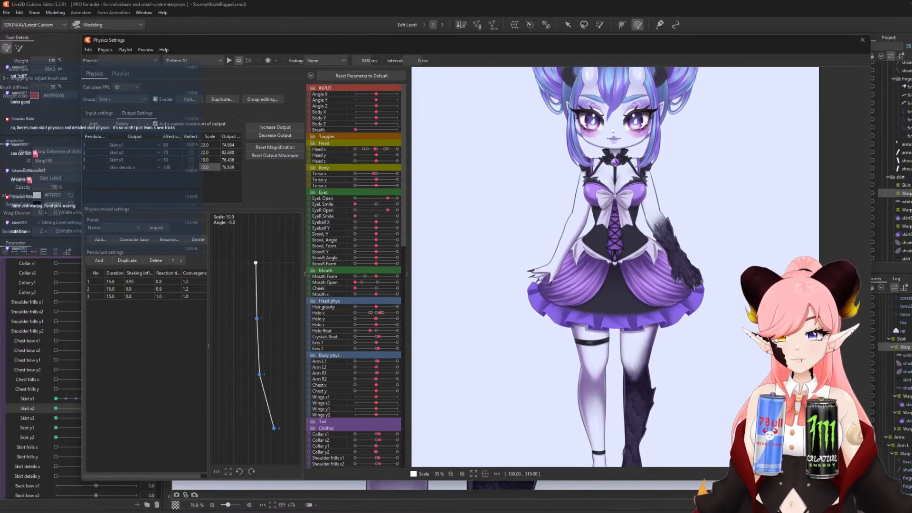
Duplicate the Skirt x group under the name Skirt y and open its Body X and Body Z input settings.
click(221, 100)
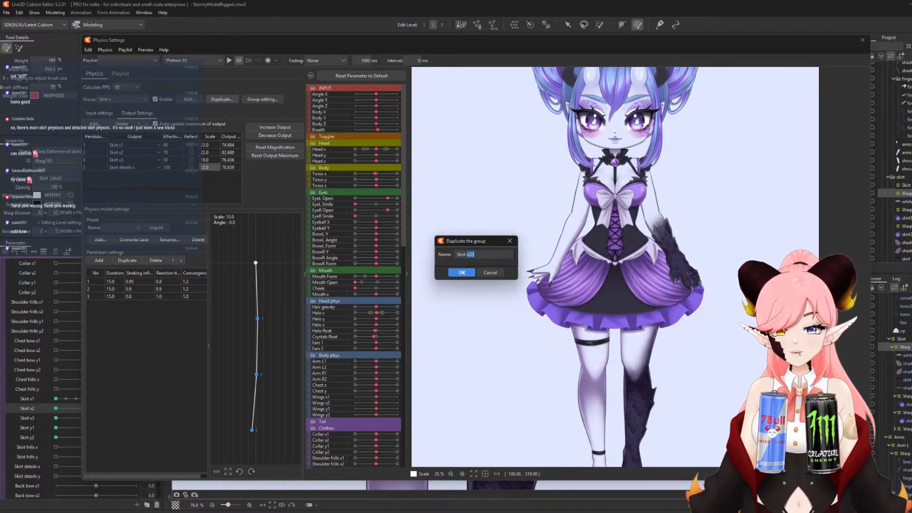
text(y)
key(Return)
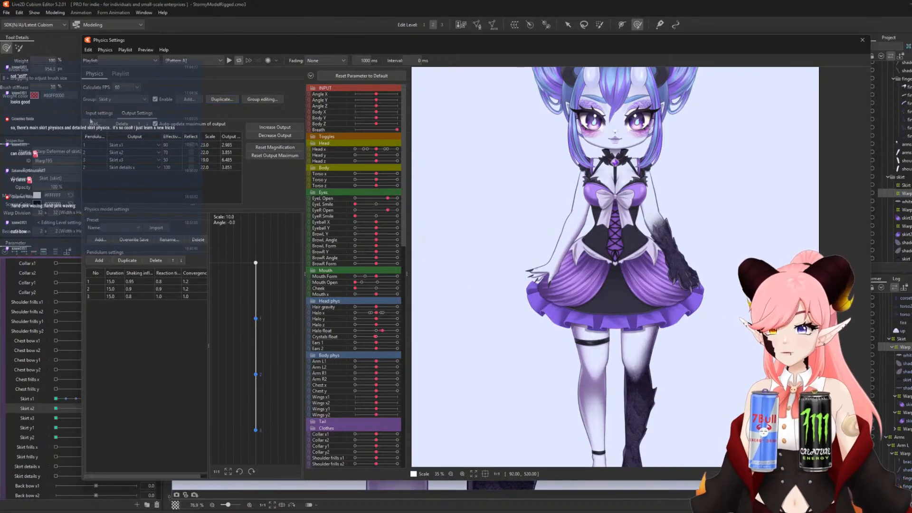
click(97, 114)
click(227, 142)
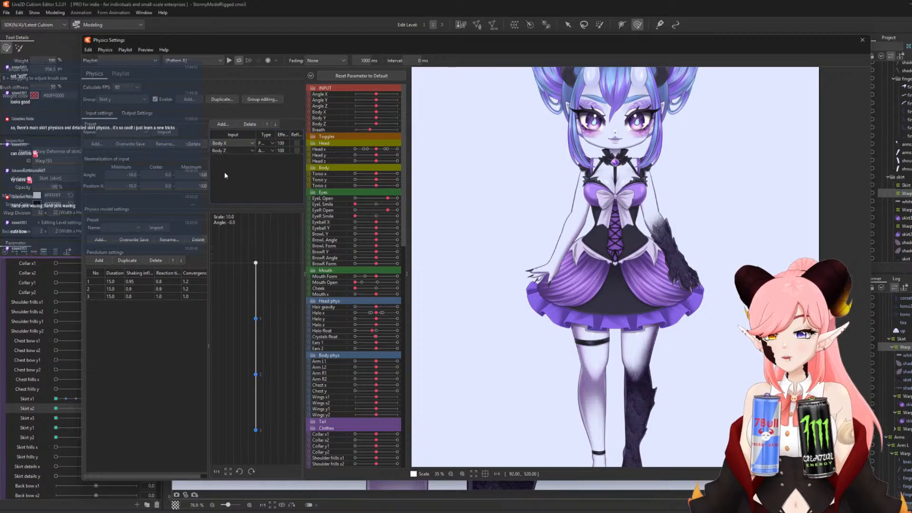
click(229, 147)
Delete the Skirt x3 output from the Skirt y group.
click(127, 116)
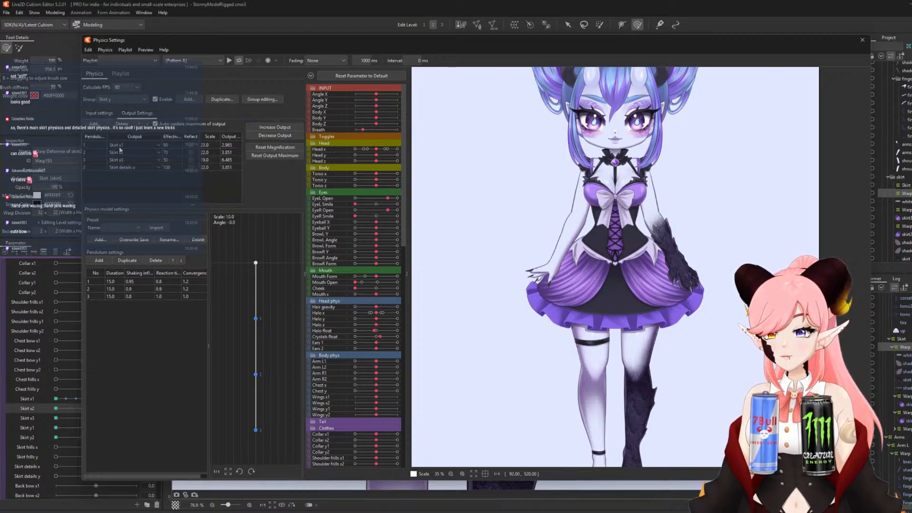
click(119, 148)
drag(161, 159, 161, 188)
click(196, 191)
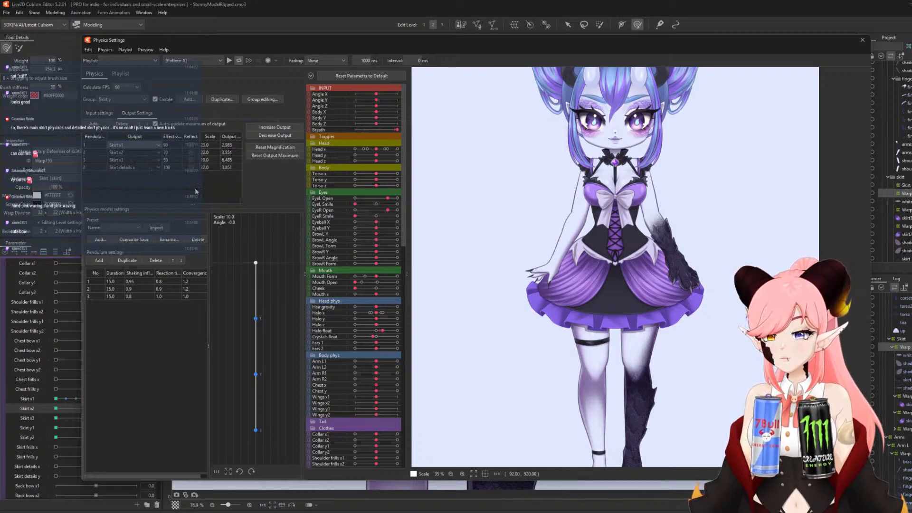
click(115, 160)
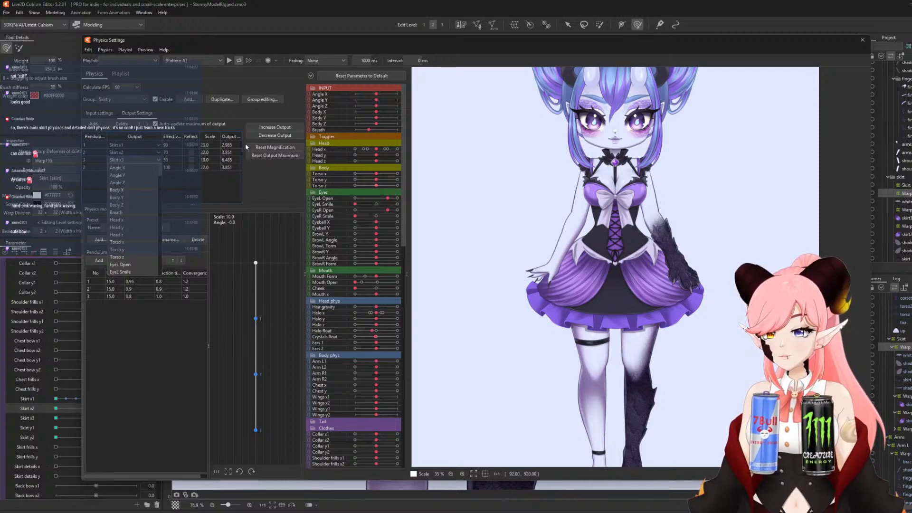
click(123, 124)
Switch the Skirt y group's outputs from Skirt x1 to Skirt y1, accepting the matching changes to Skirt y2 and Skirt details y.
click(149, 145)
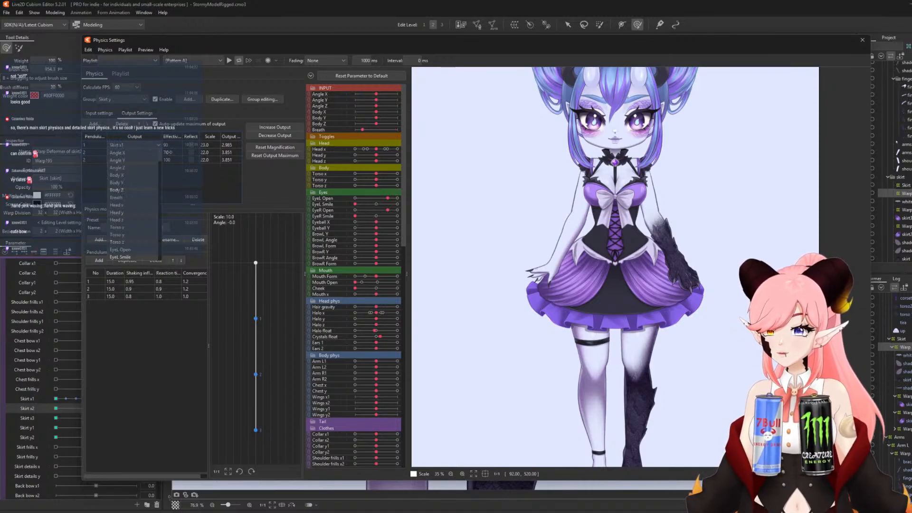
scroll(145, 237, down, 15)
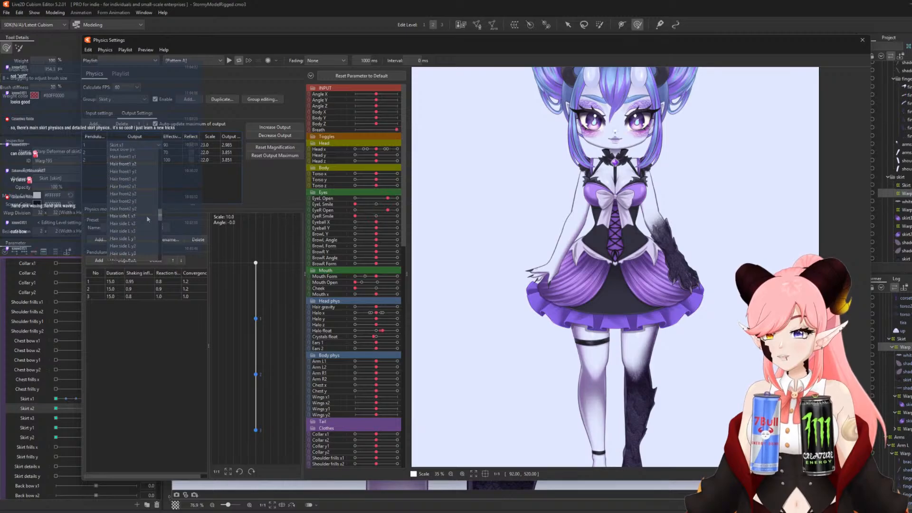
scroll(147, 212, up, 2)
scroll(135, 190, up, 1)
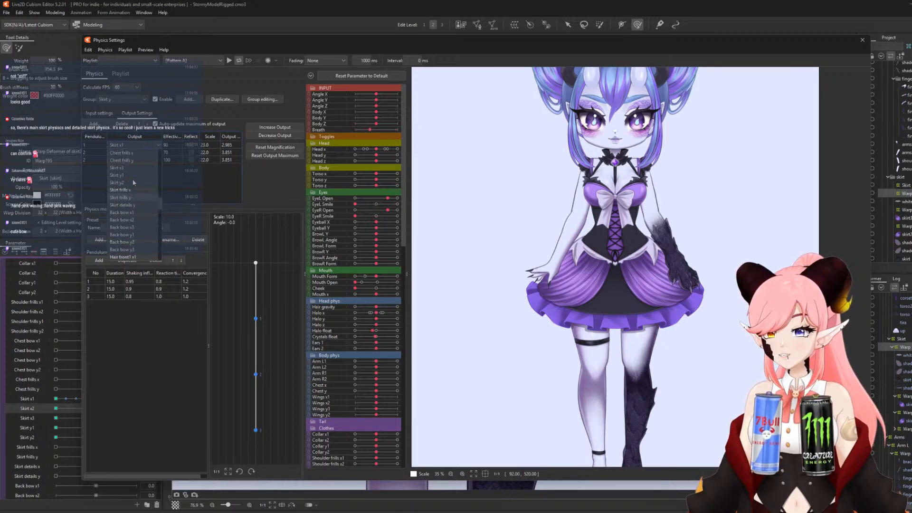
click(123, 175)
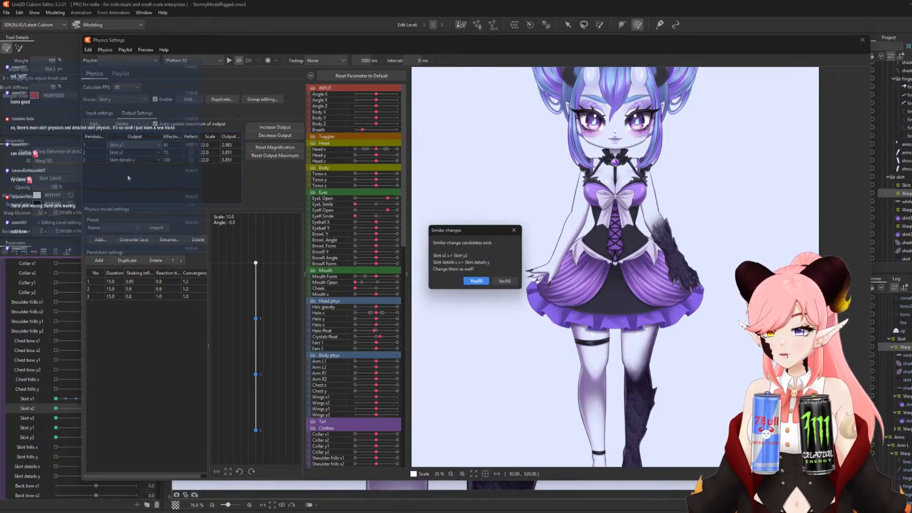
click(479, 285)
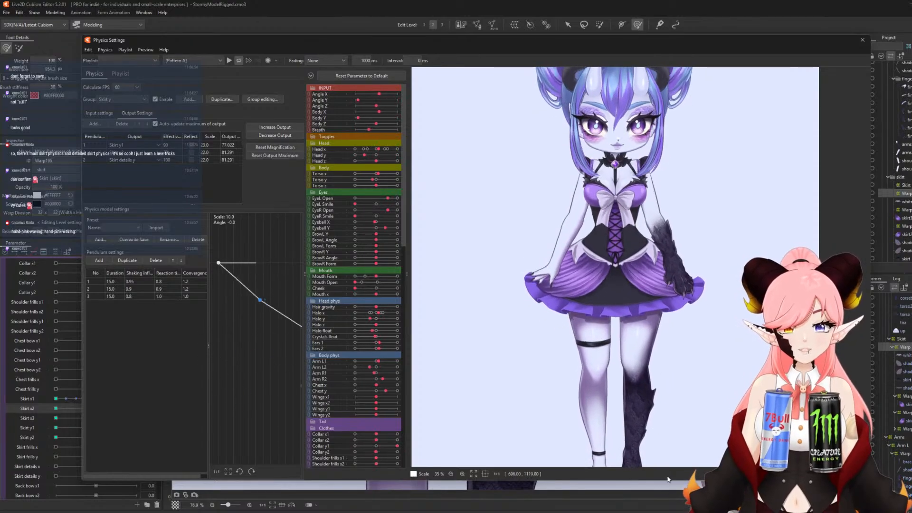
Swing the model around to test the vertical skirt physics and view the full figure.
drag(663, 457, 665, 447)
scroll(680, 375, down, 5)
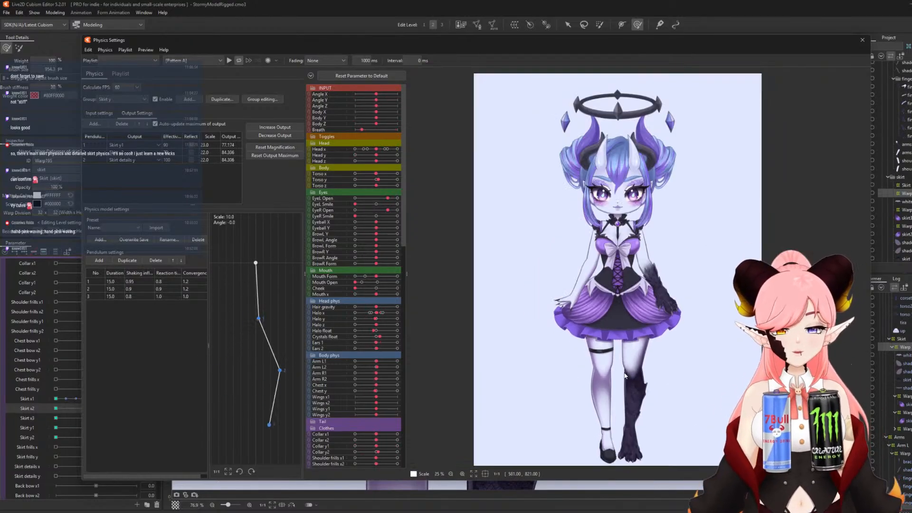
scroll(698, 363, up, 5)
scroll(648, 281, down, 2)
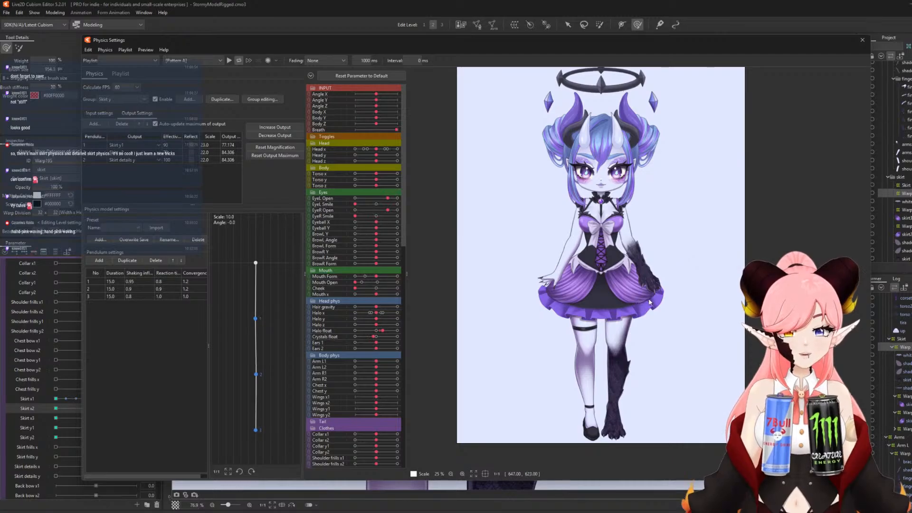
scroll(689, 304, down, 1)
scroll(693, 242, up, 1)
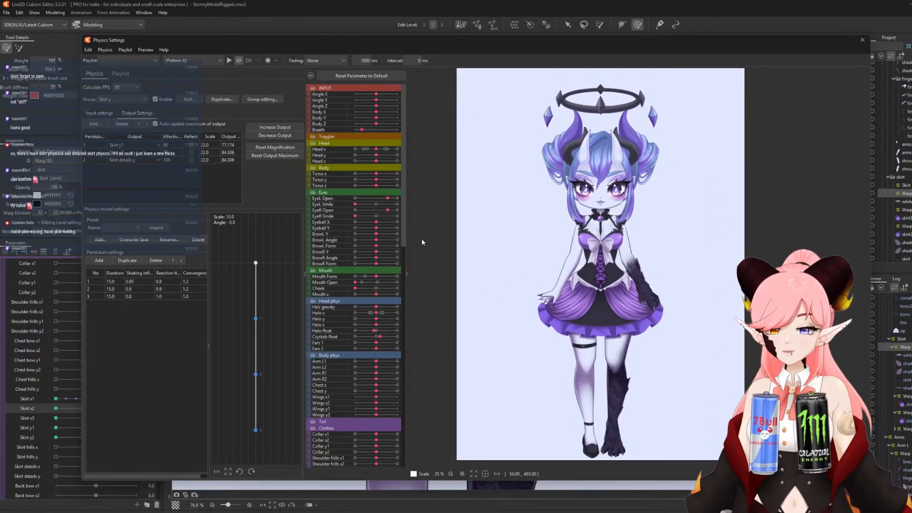
Enable the external application integration connection to preview the physics with live tracking.
click(143, 50)
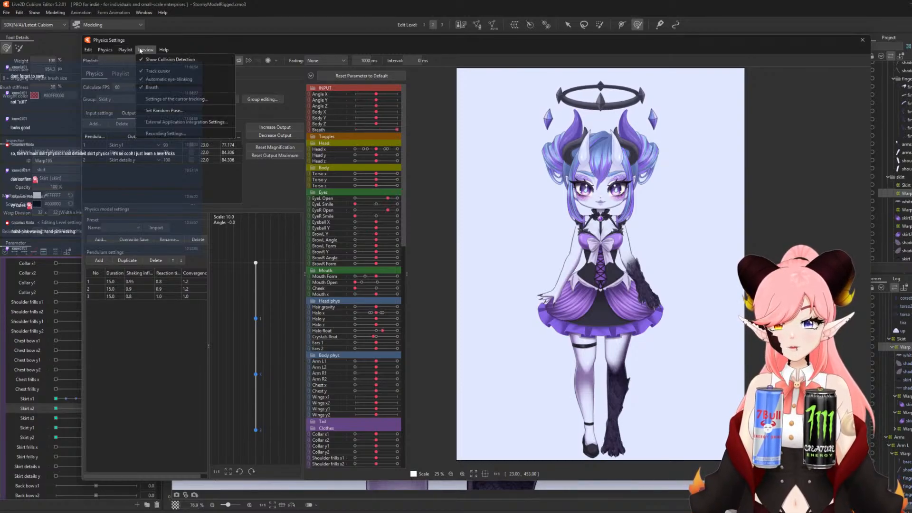
click(177, 123)
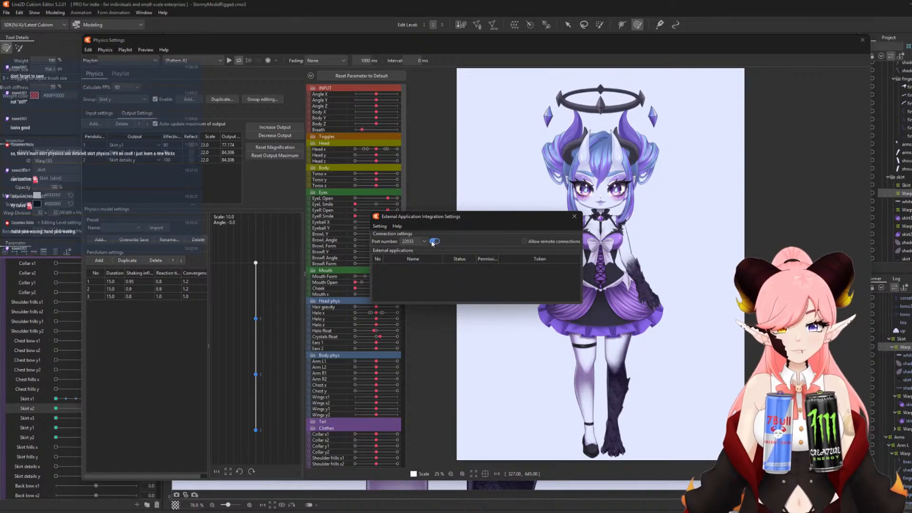
click(575, 218)
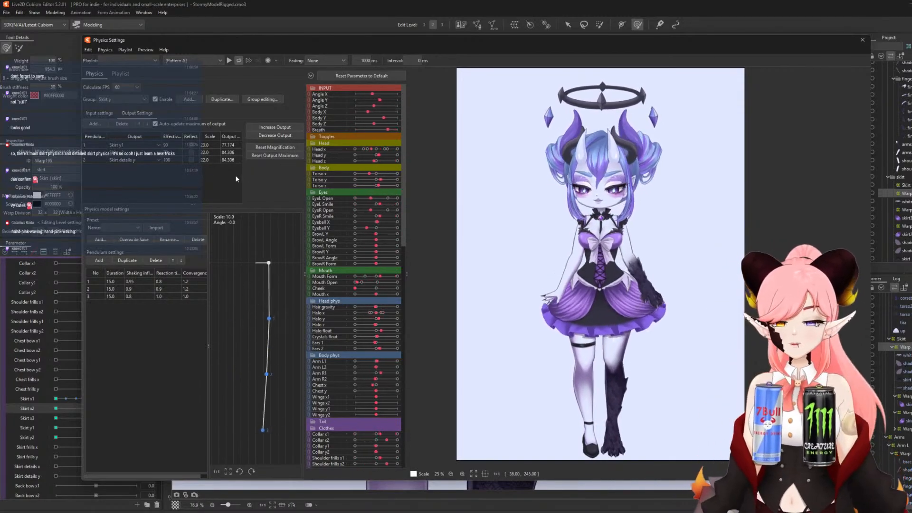
Set the Body X input's effectiveness to 80 in the Skirt x group and check the skirt's motion on the model.
click(124, 99)
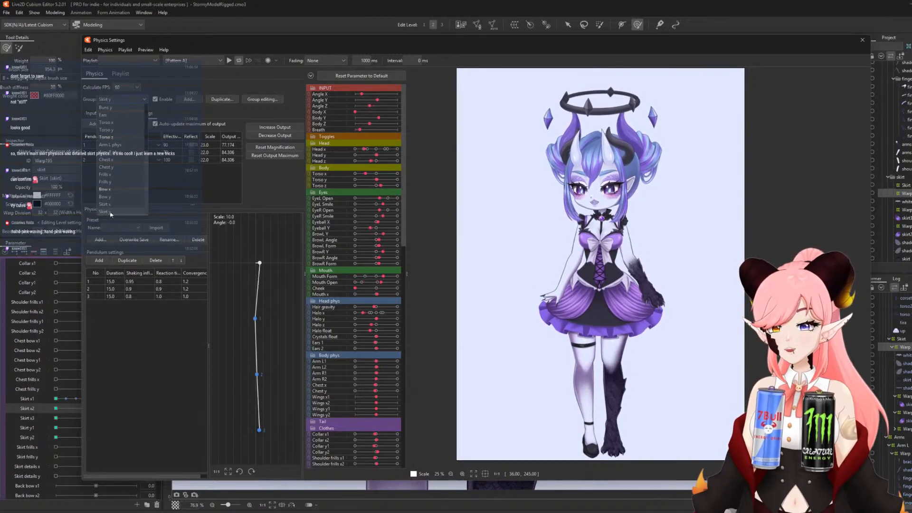
click(106, 204)
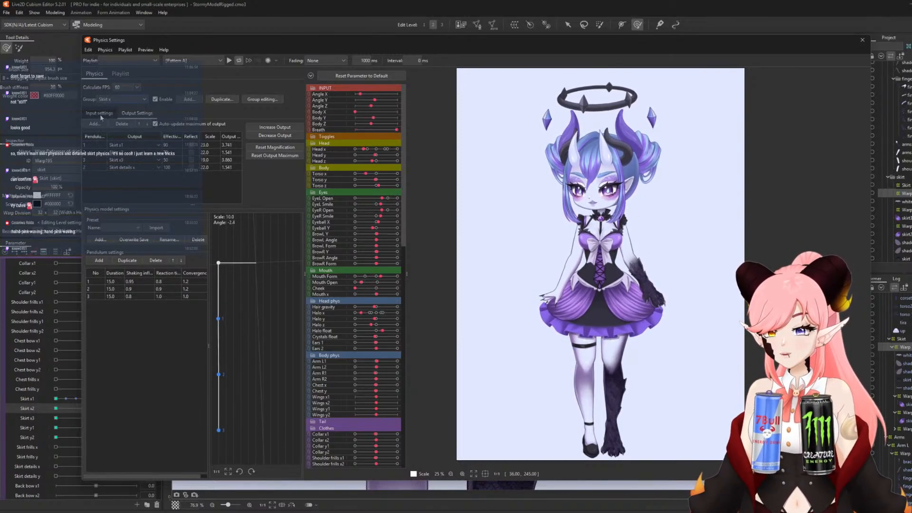
click(100, 113)
double_click(282, 143)
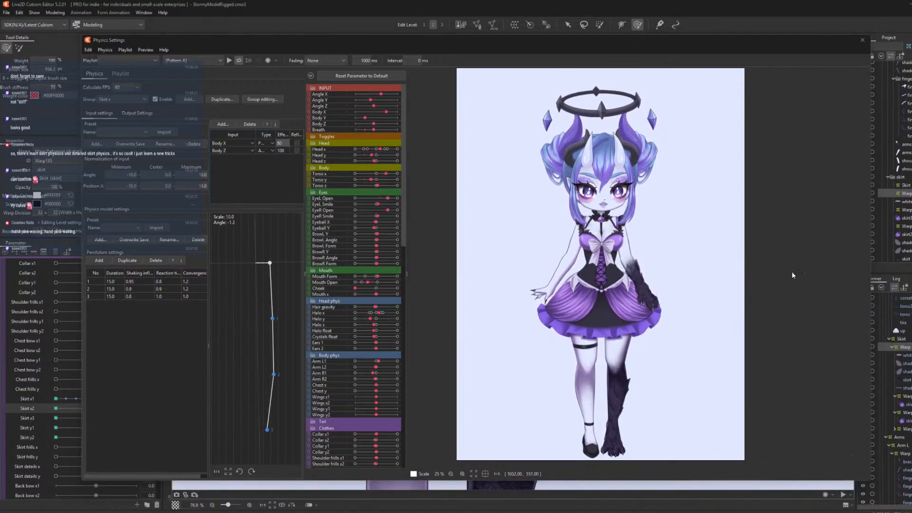
scroll(630, 297, up, 2)
scroll(630, 297, down, 2)
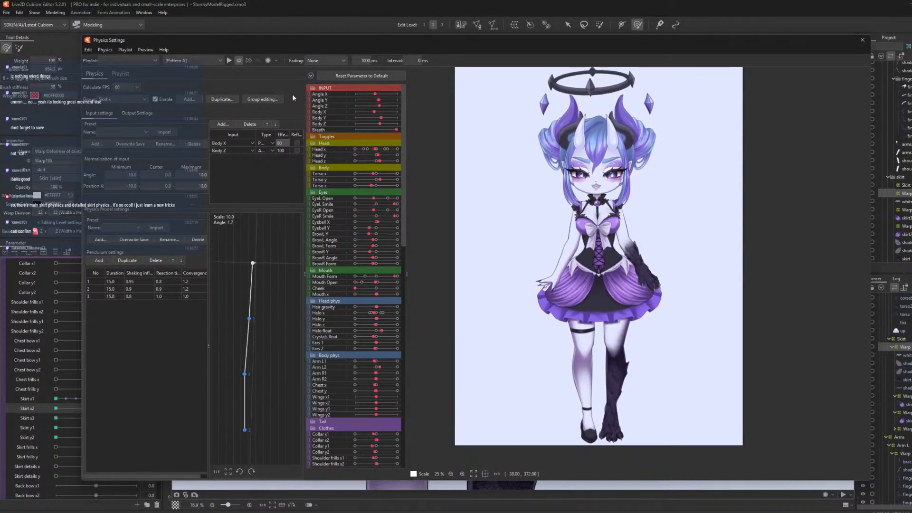
Turn off the external application integration connection to end the live tracking preview.
click(145, 50)
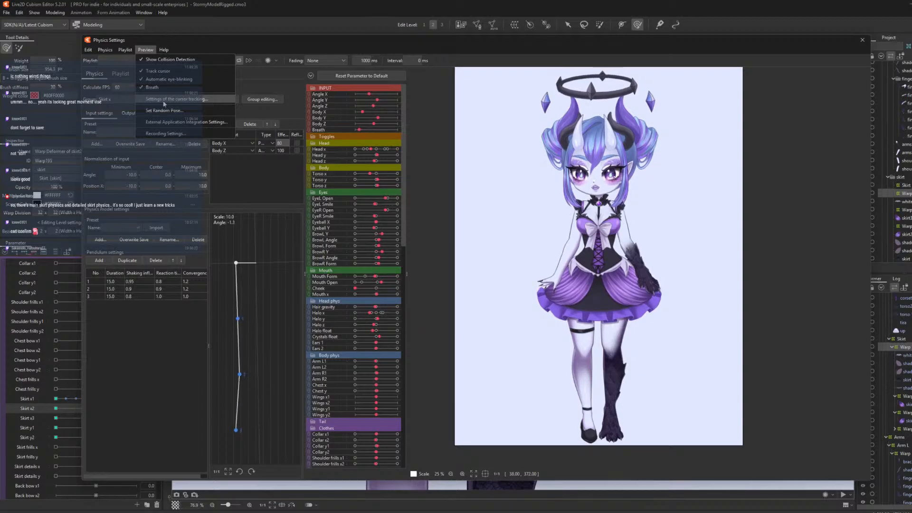
click(186, 122)
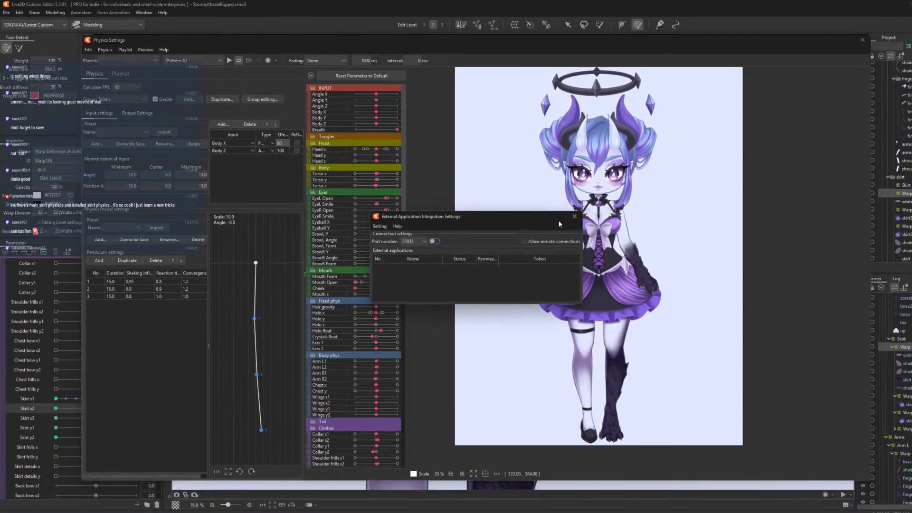
click(574, 216)
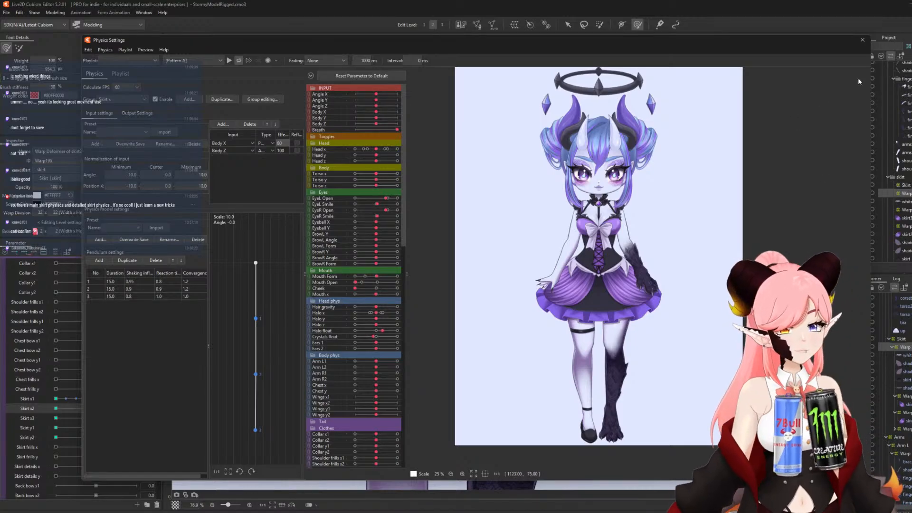
Close the physics settings, deselect the skirt's warp deformer and save the model.
click(863, 40)
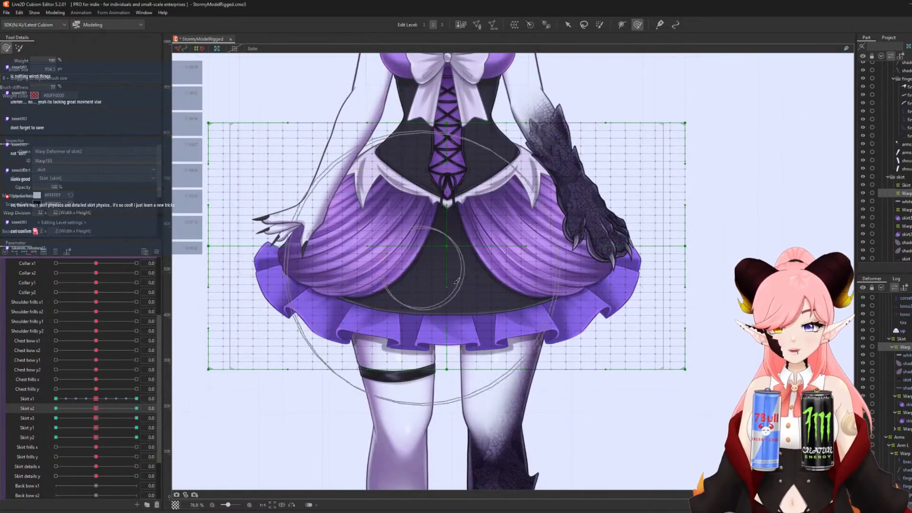
scroll(459, 281, down, 3)
click(568, 25)
click(707, 124)
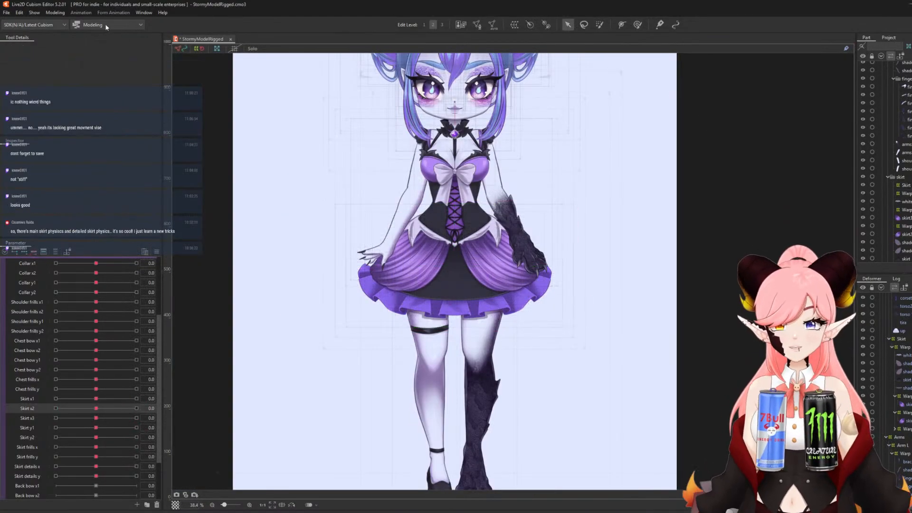
click(6, 14)
click(38, 80)
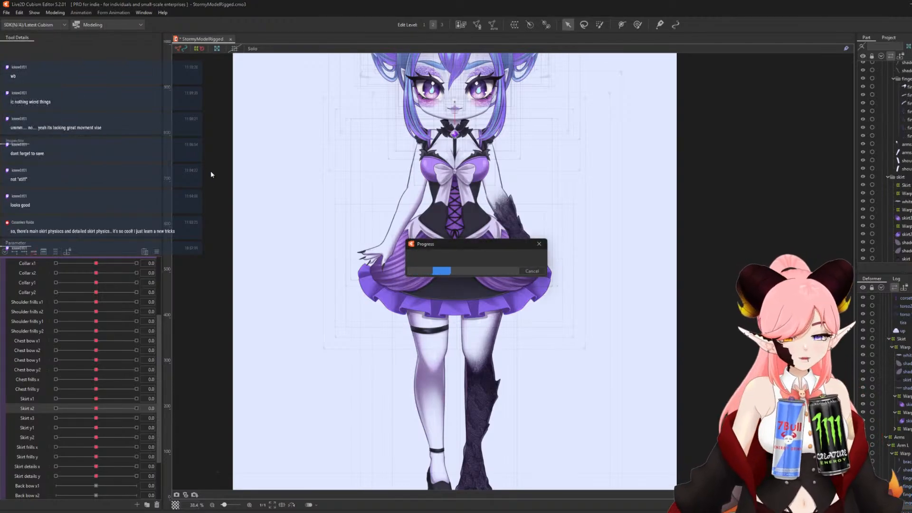